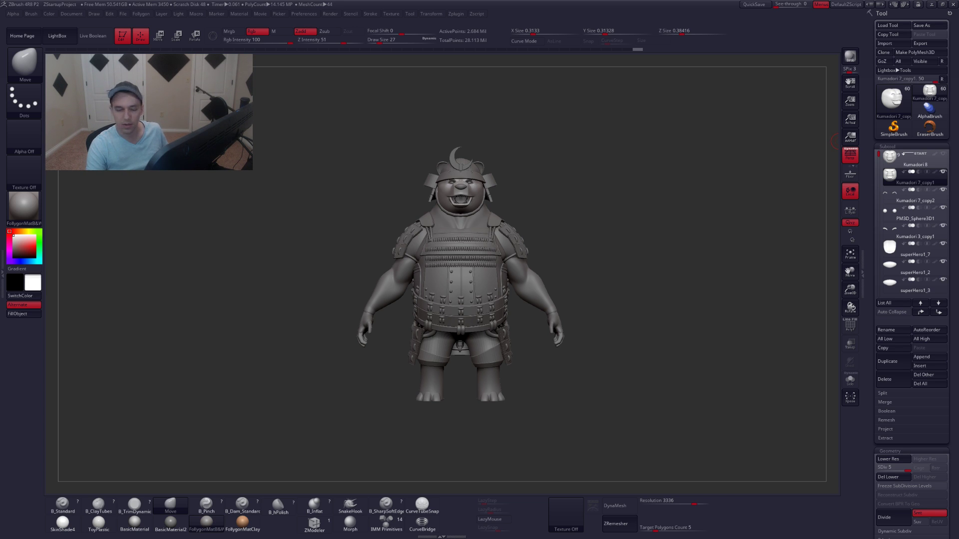
Make the bear's arms subtool, superHero2_2, active and frame the full character.
left_click_drag(616, 220, 596, 238, "alt")
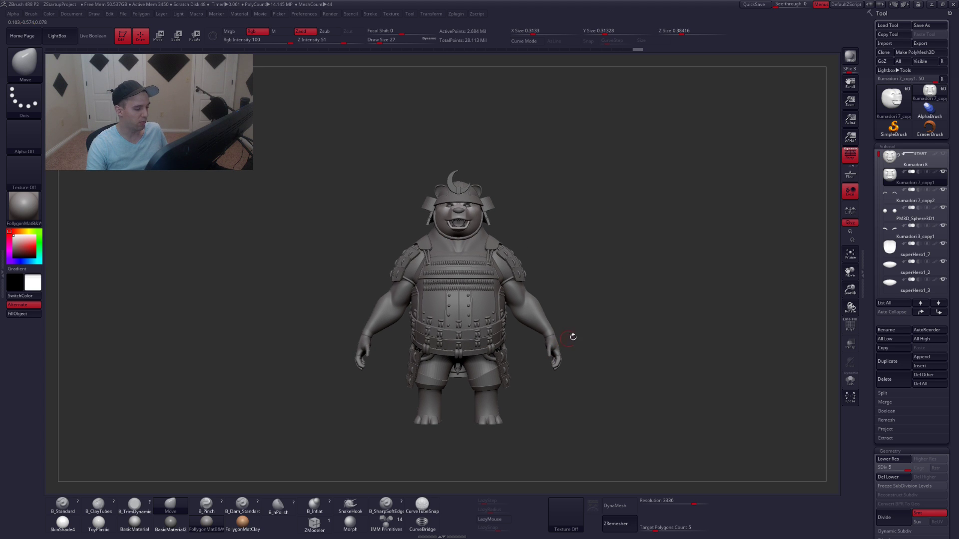
mouse_move(598, 335)
left_mouse_down()
mouse_move(428, 338)
mouse_move(421, 319)
left_mouse_up()
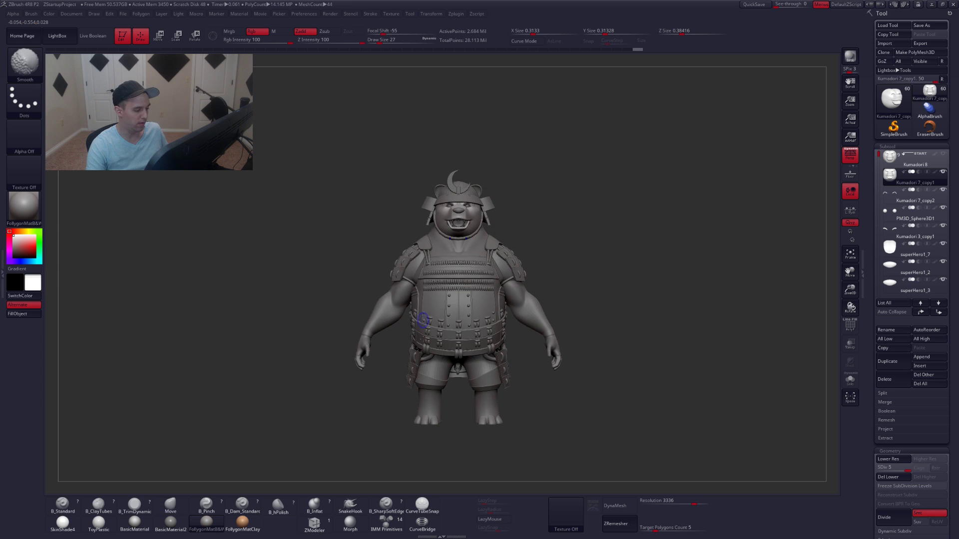
left_click(550, 331, "alt")
mouse_move(563, 324)
left_mouse_down("alt")
mouse_move(568, 335)
mouse_move(545, 360)
left_mouse_up("alt")
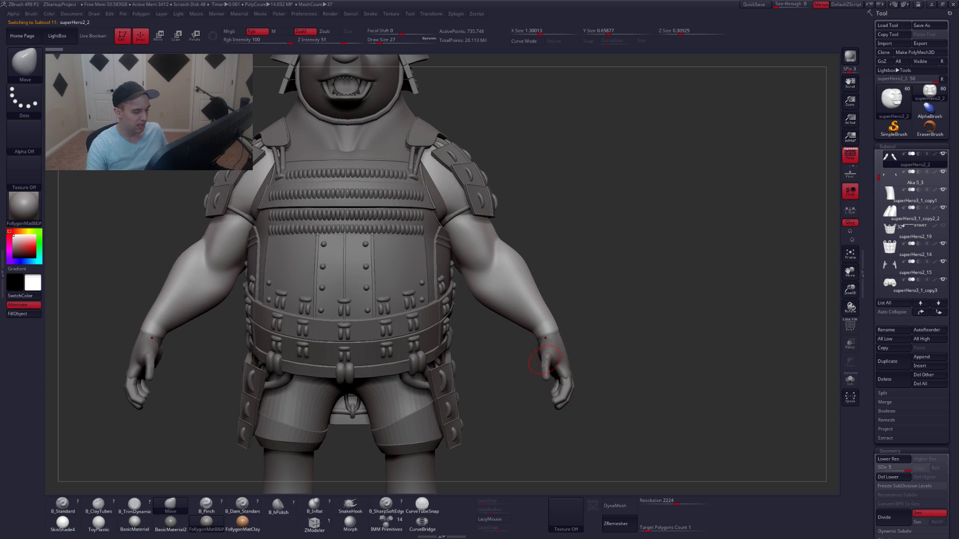
key("f")
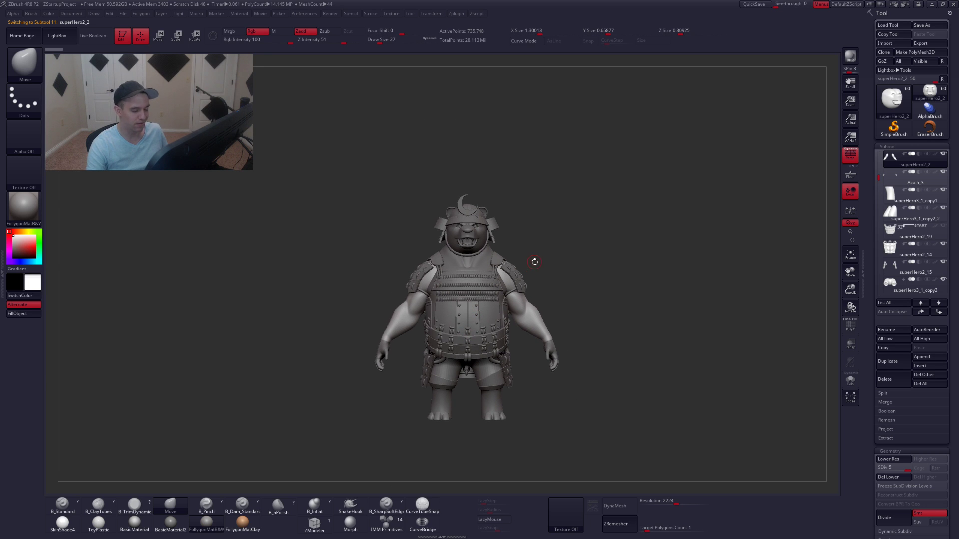
Look through the subtool list and turn on Auto Collapse for its folders.
mouse_move(887, 232)
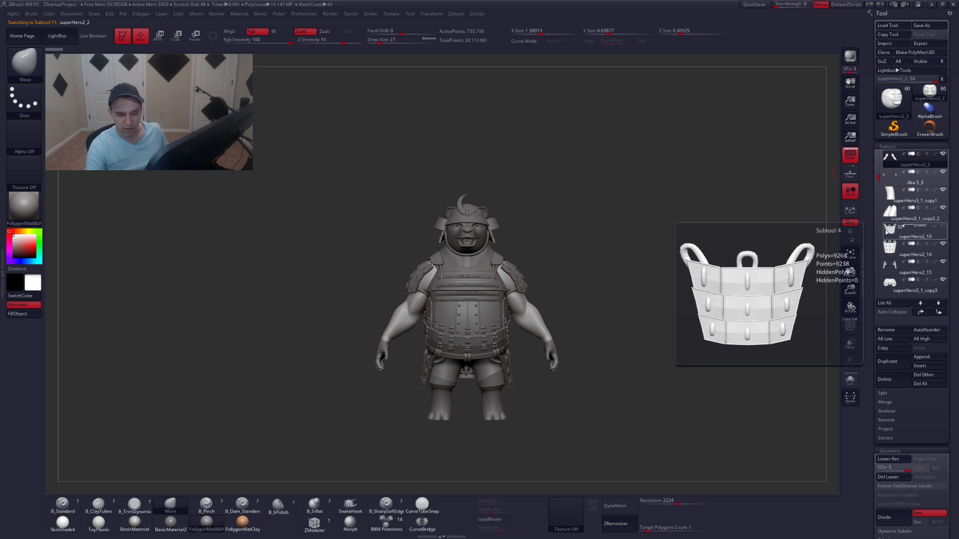
scroll(889, 224, "down", 5)
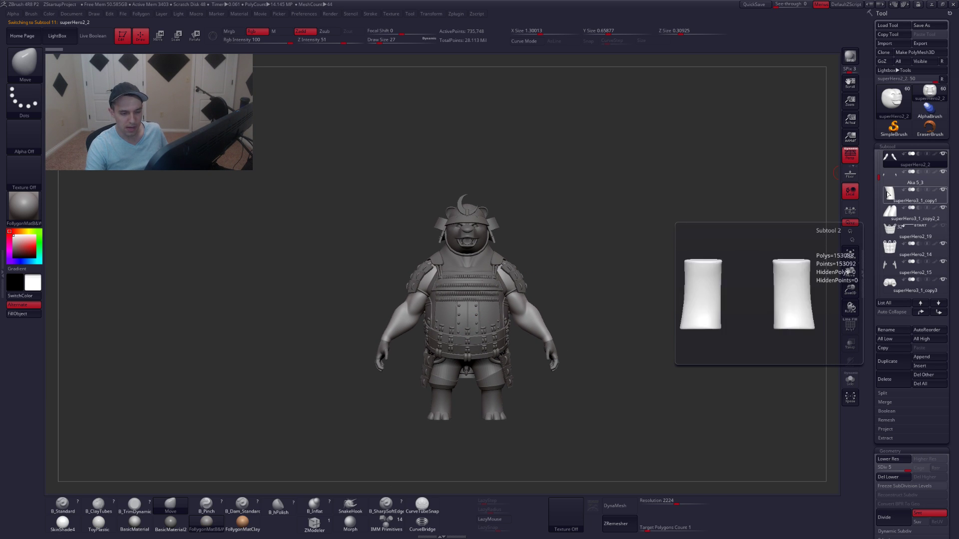
scroll(885, 217, "down", 5)
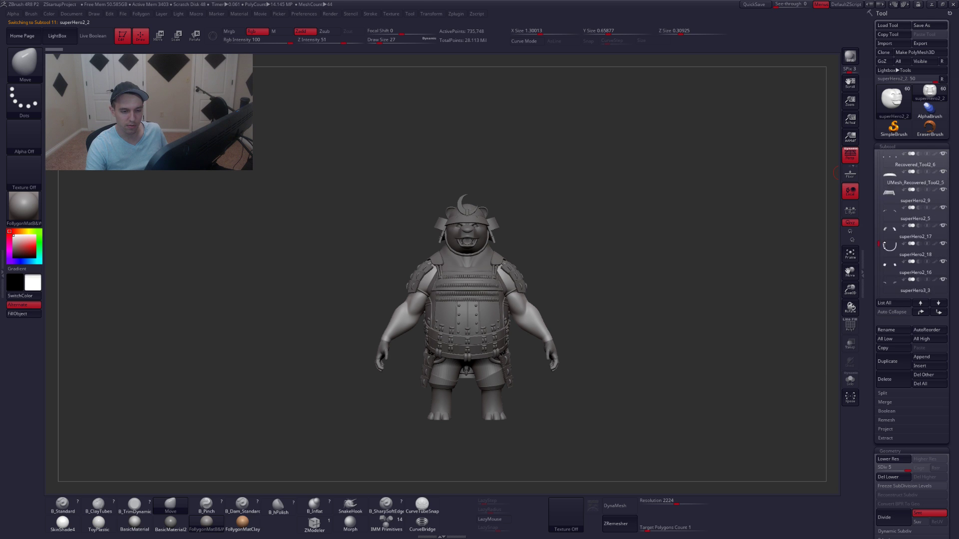
left_click_drag(883, 266, 883, 259)
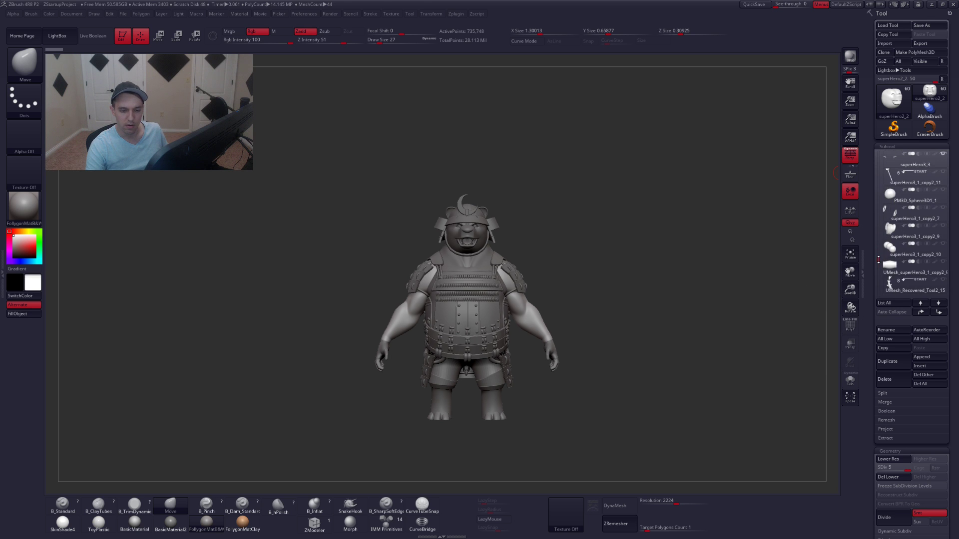
left_click(892, 312)
key("ctrl+shift+f")
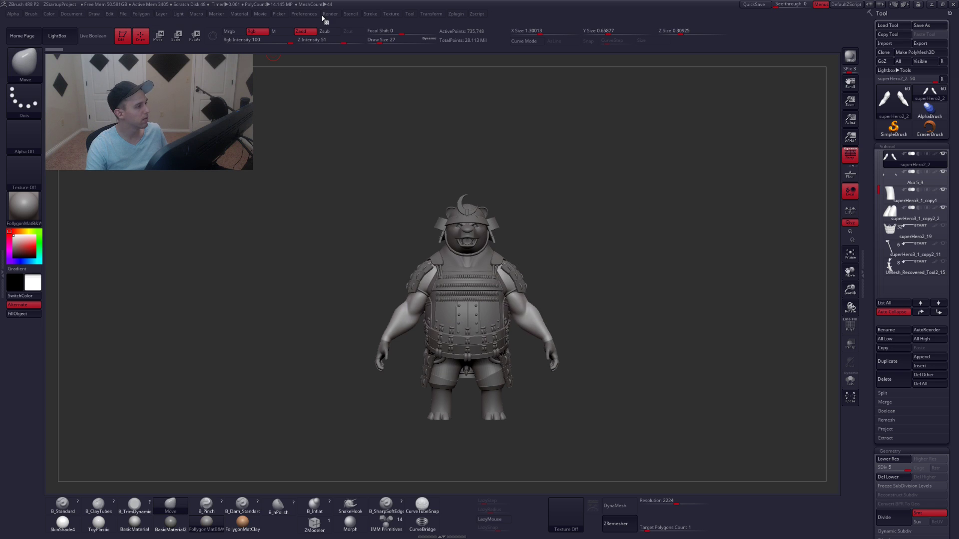
Show the QuickSave settings in the preferences.
left_click(315, 14)
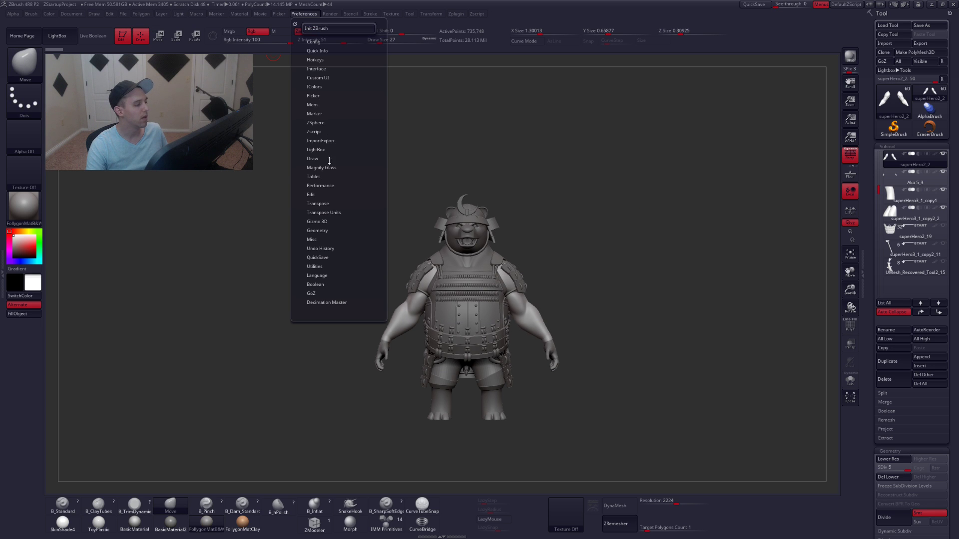
left_click(330, 257)
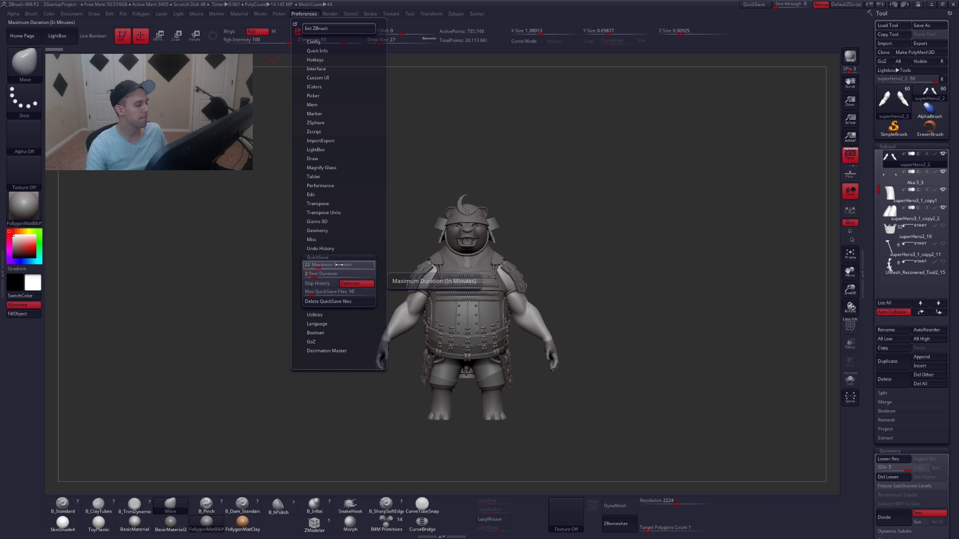
Show the superHero3_1_copy2_11 and UMesh_Recovered_Tool2_15 subtool folders that hold the hammer parts.
left_click(943, 243)
left_click(943, 262)
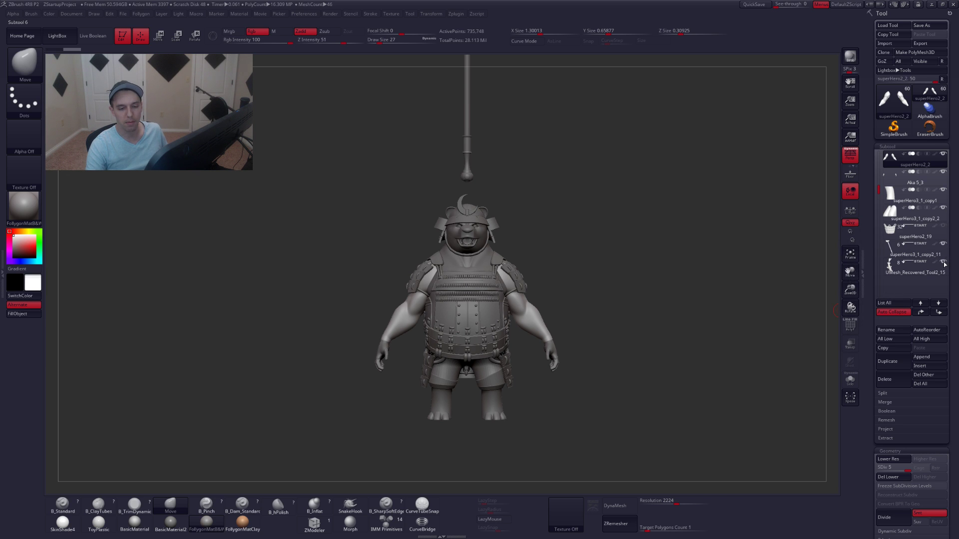
Hide the bear's body, head and armour subtools so only the hammer stays visible, with its handle as the active subtool.
left_click_drag(878, 191, 880, 152)
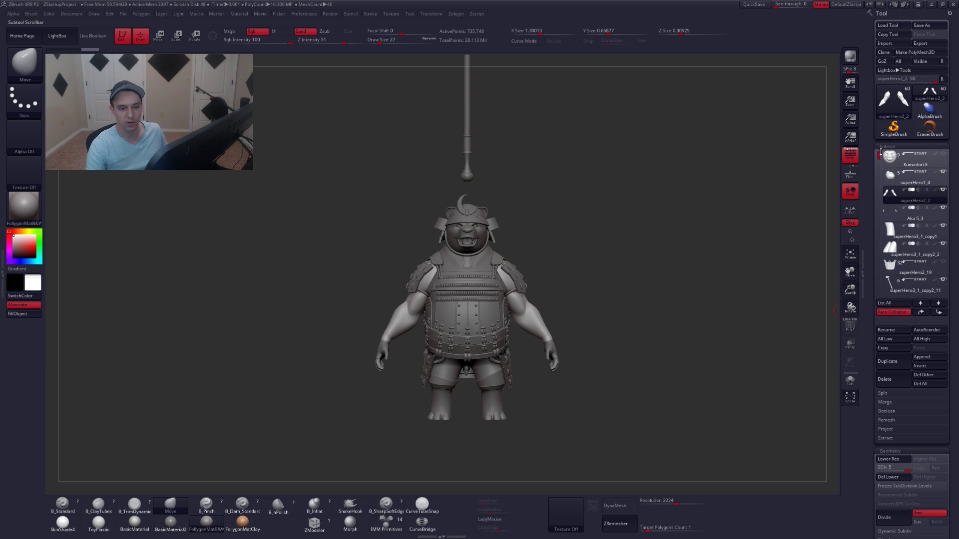
mouse_move(925, 161)
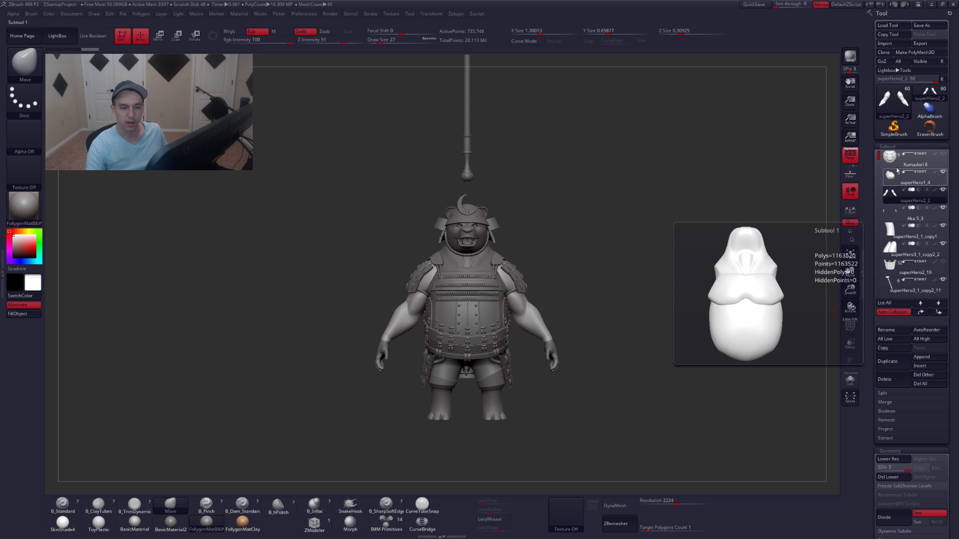
left_click(944, 173)
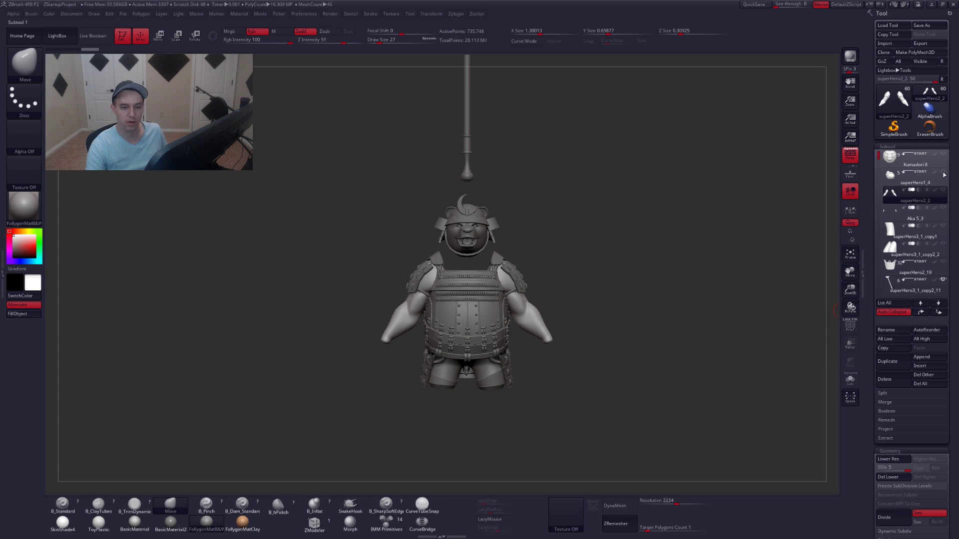
left_click_drag(887, 155, 887, 190)
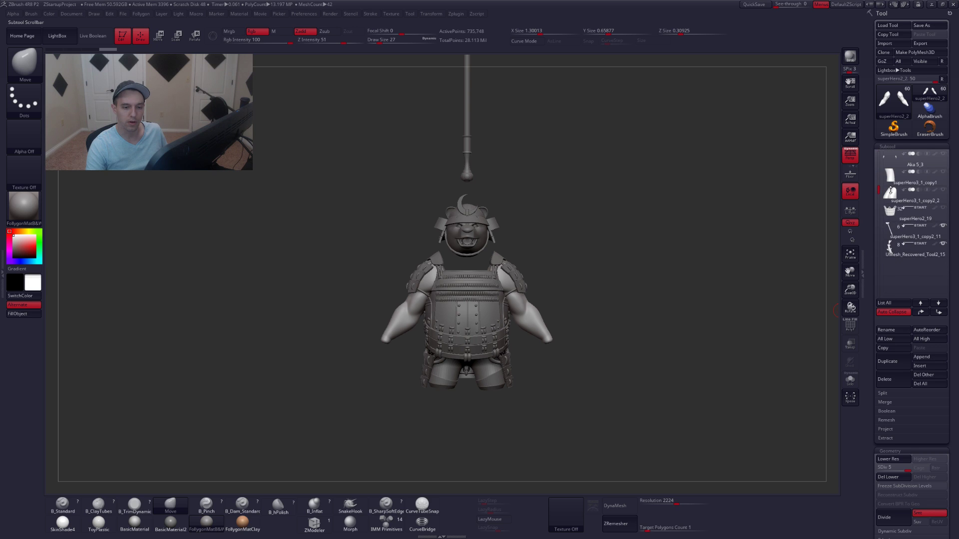
left_click(896, 233)
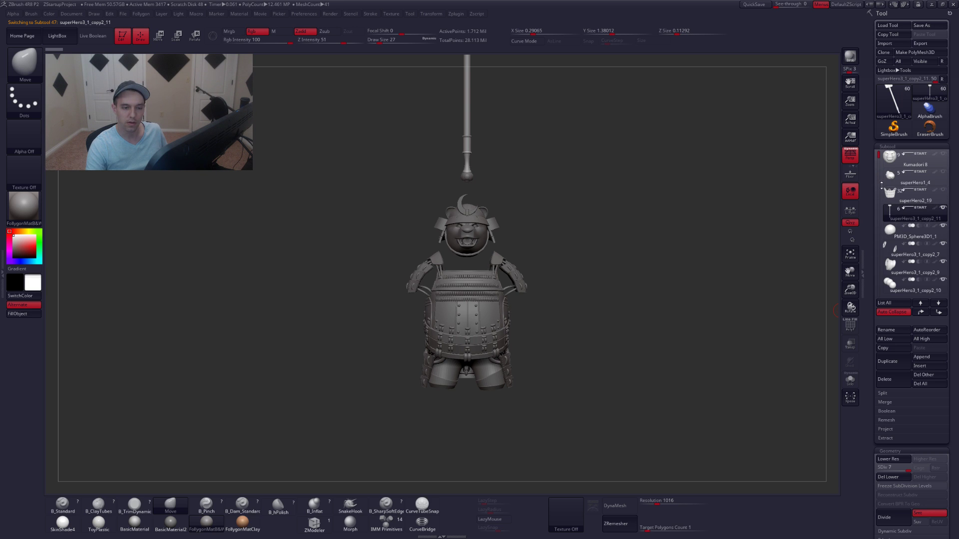
left_click(944, 155)
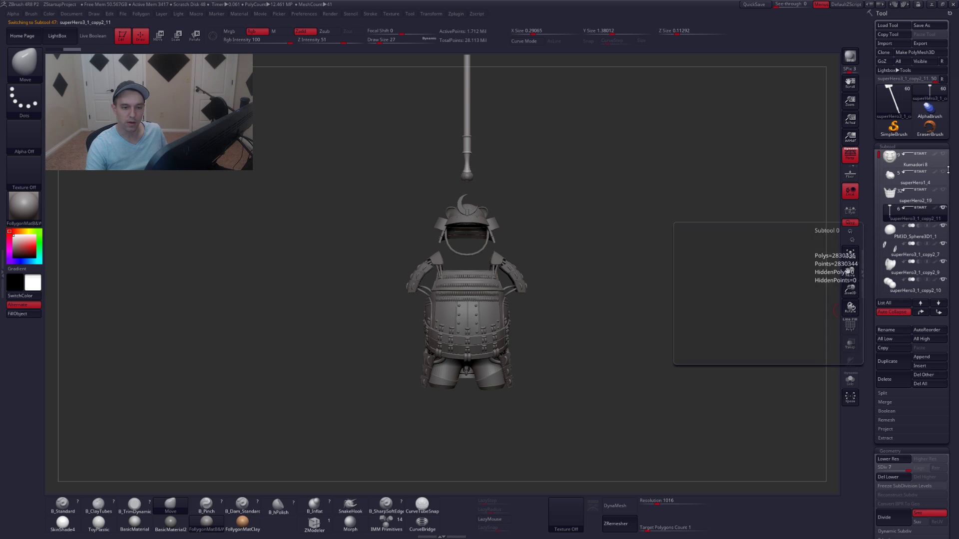
left_click(943, 191)
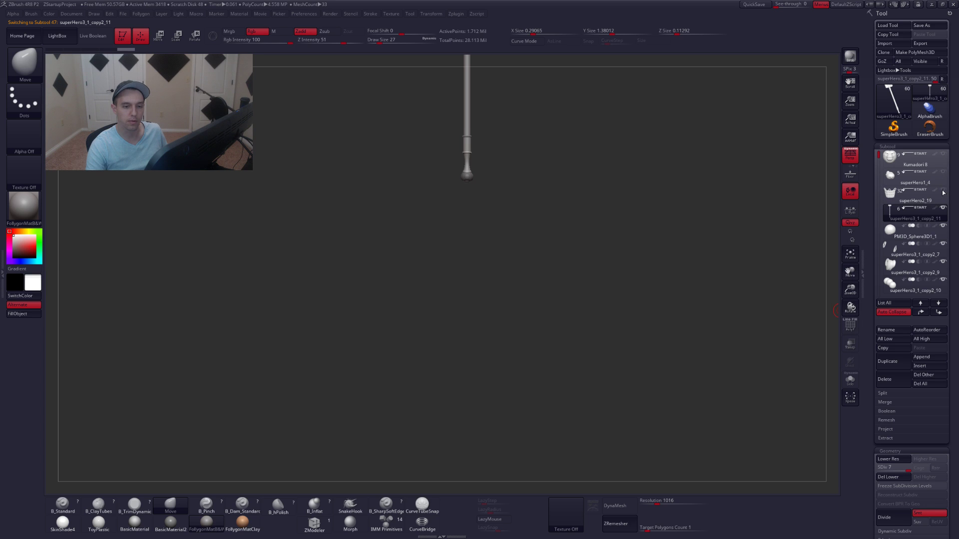
Inspect the hammer from several angles and make its barrel-shaped head the active subtool.
left_click_drag(467, 226, 471, 295, "alt")
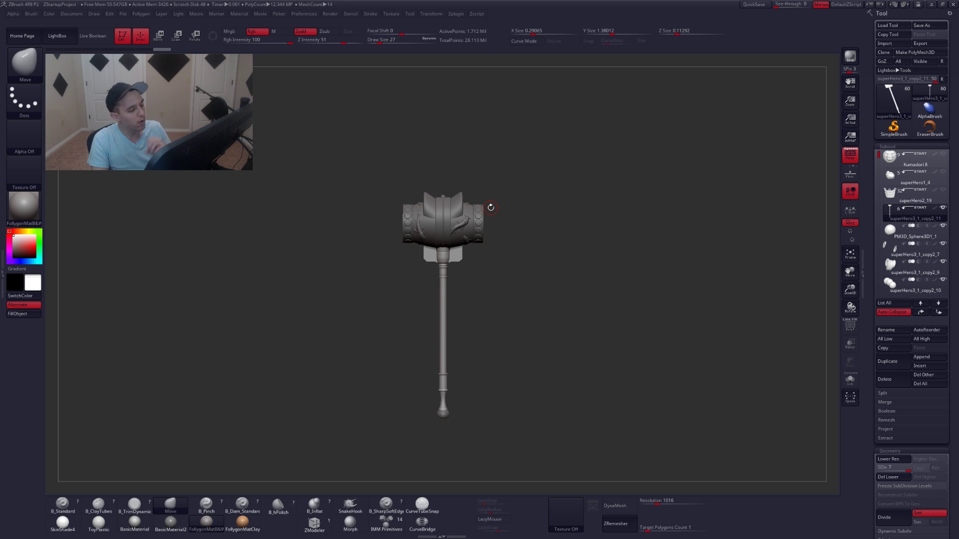
left_click_drag(491, 207, 460, 229)
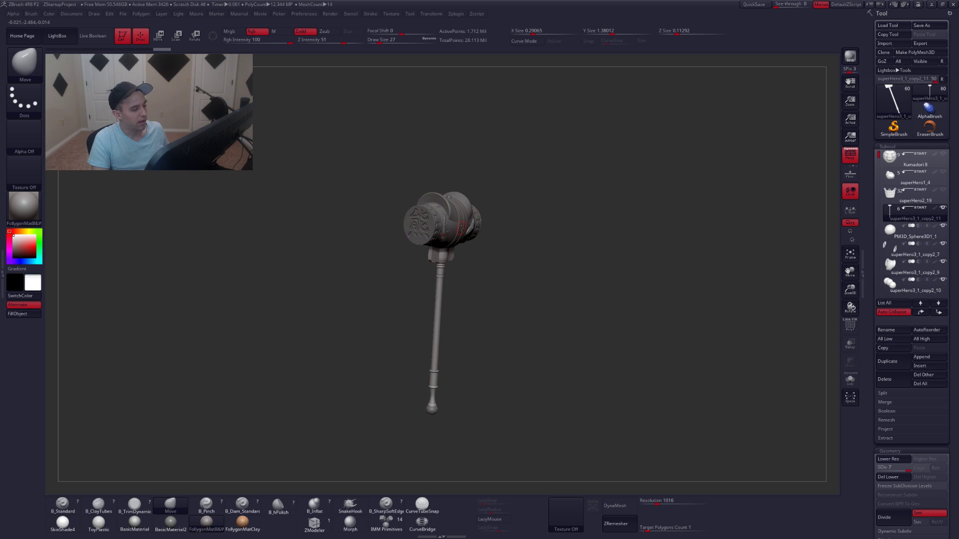
mouse_move(594, 209)
left_mouse_down("alt")
mouse_move(674, 202)
mouse_move(478, 228)
left_mouse_up("alt")
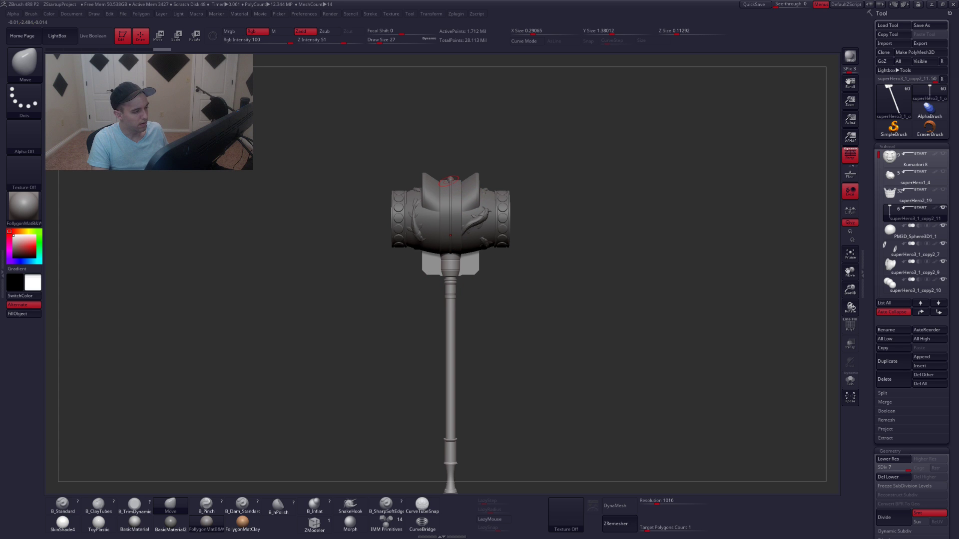
left_click(450, 179, "alt")
mouse_move(474, 227)
left_mouse_down()
mouse_move(539, 228)
mouse_move(484, 235)
left_mouse_up()
right_click_drag(483, 235, 530, 210, "shift")
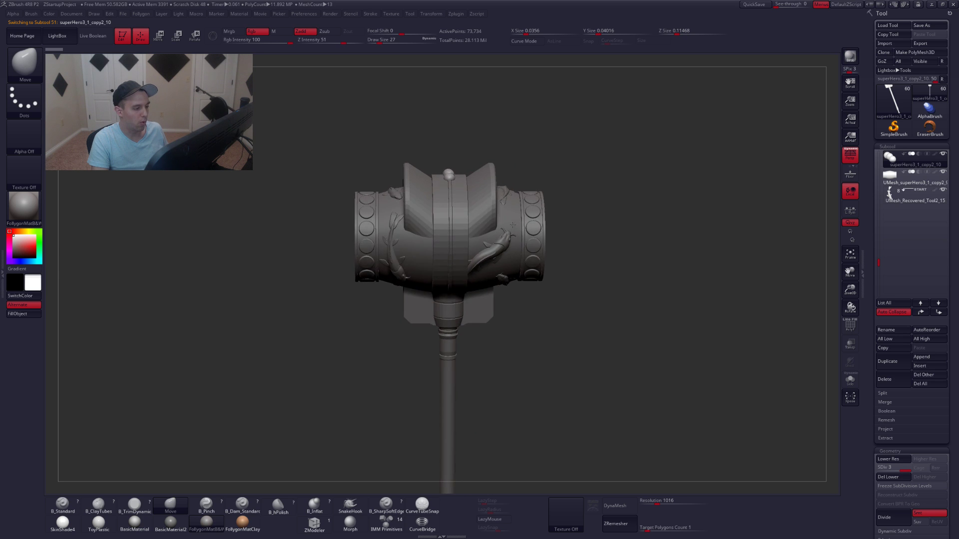
left_click(530, 209, "alt")
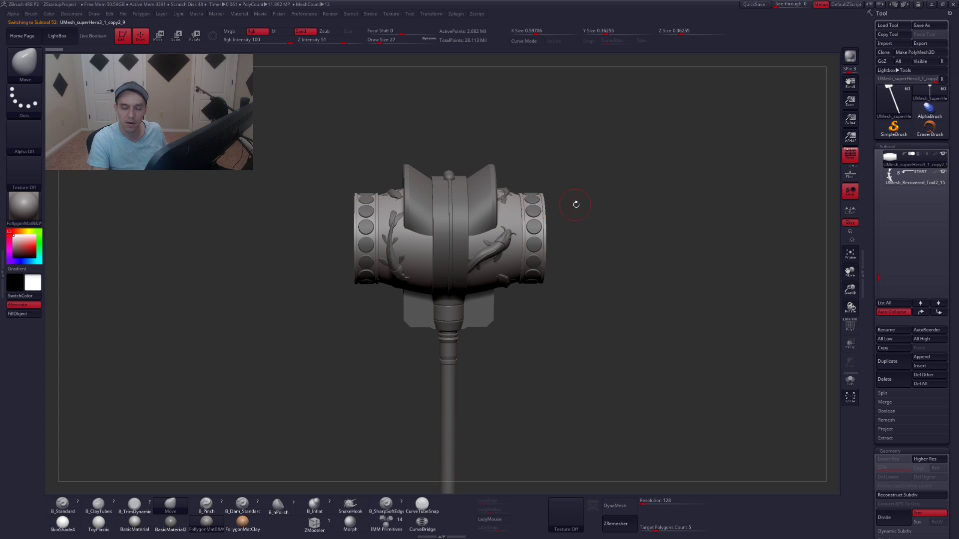
Inspect the hammer head and make the large koi on its front, UMesh_Recovered_Tool2_14, the active subtool.
right_click_drag(543, 243, 520, 232)
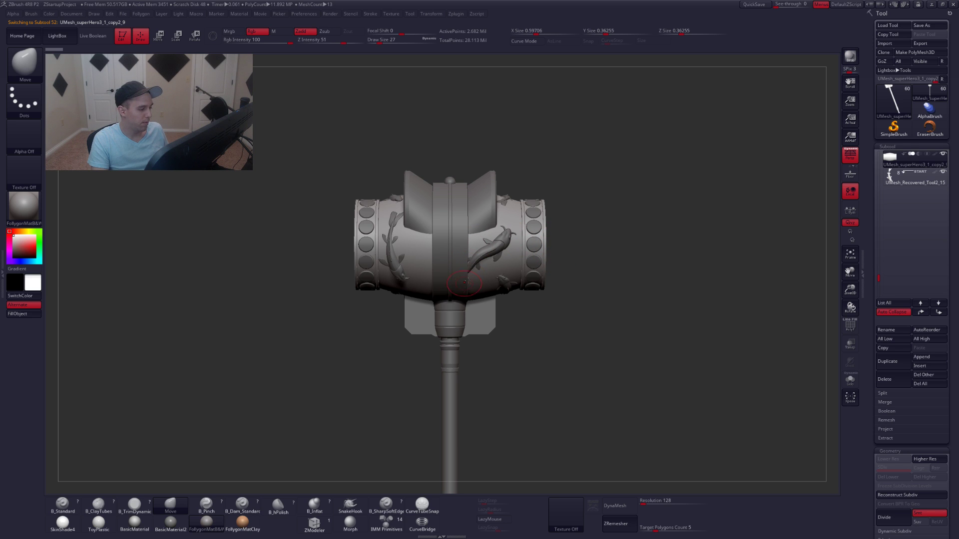
right_click_drag(426, 277, 473, 286, "alt")
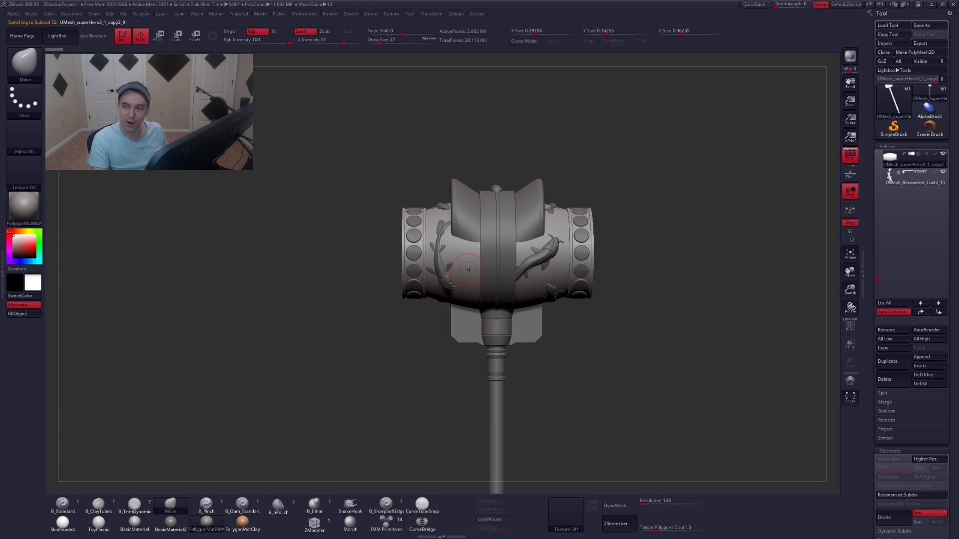
right_click_drag(470, 269, 439, 240)
right_click_drag(537, 265, 425, 226, "ctrl")
right_click_drag(540, 291, 493, 290)
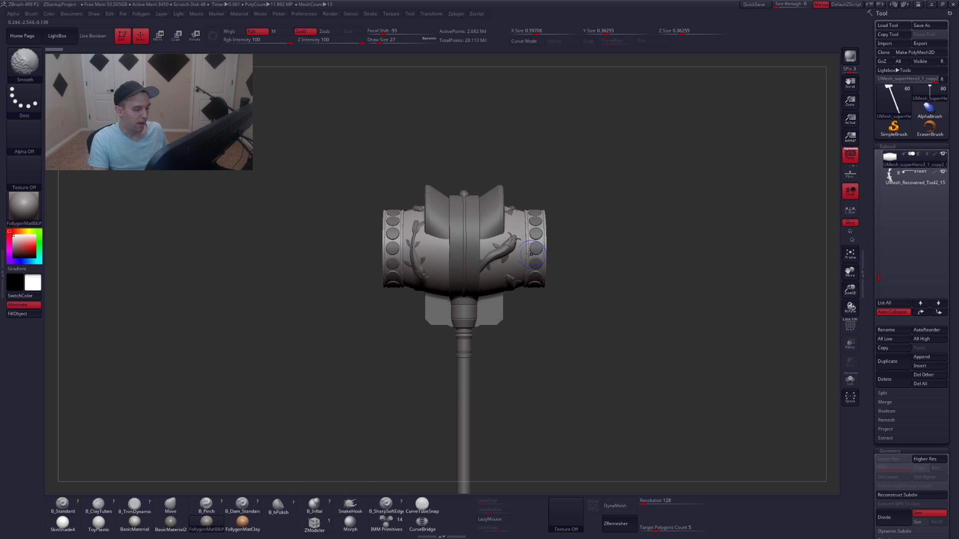
right_click_drag(483, 255, 488, 270, "alt")
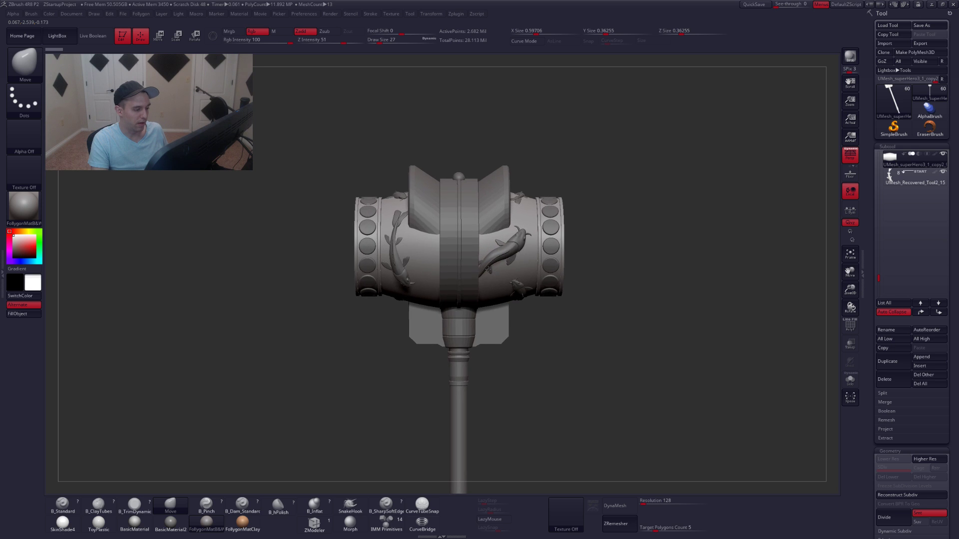
left_click(518, 240, "alt")
mouse_move(518, 240)
right_mouse_down()
mouse_move(487, 227)
mouse_move(526, 280)
right_mouse_up()
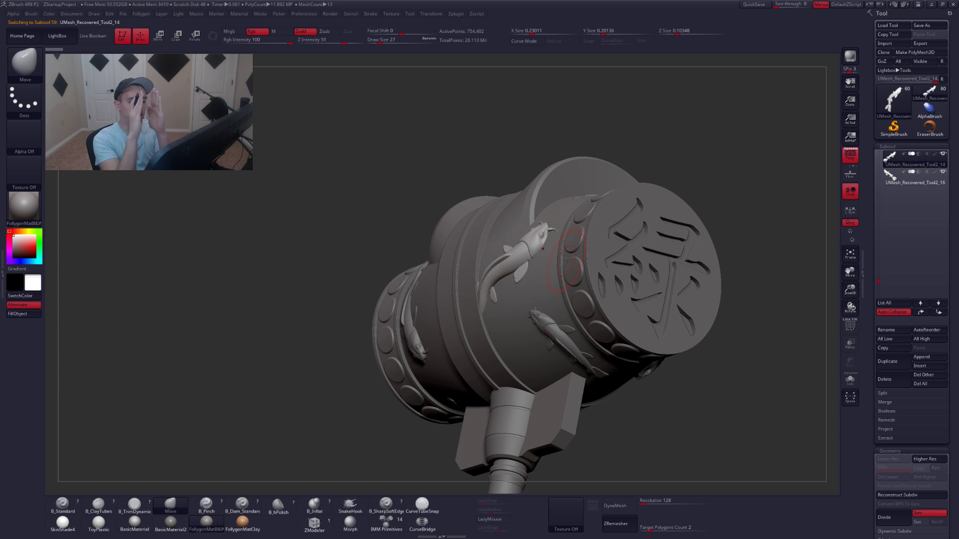
View the Gizmo 3D deformer options for the koi, such as Bend Curve, and return to Draw mode.
key("w")
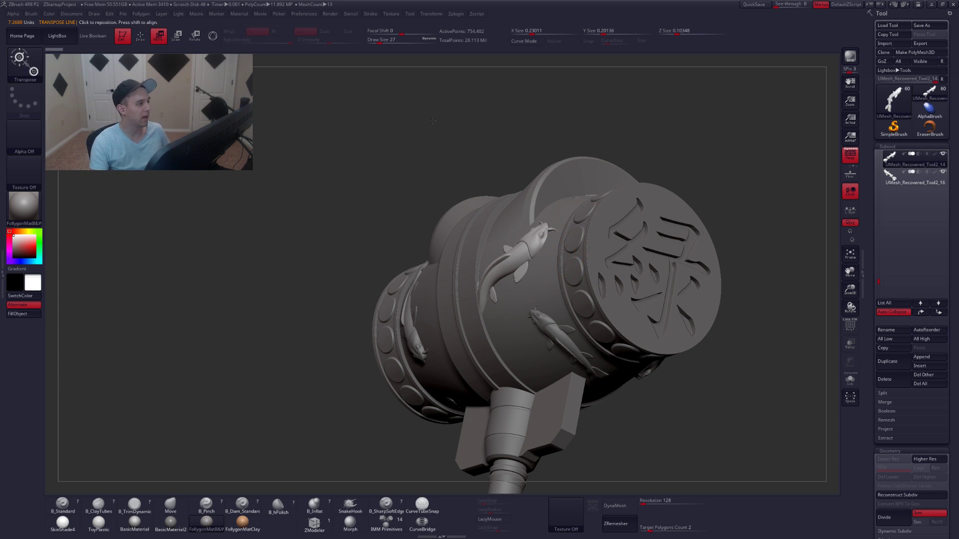
left_click(213, 37)
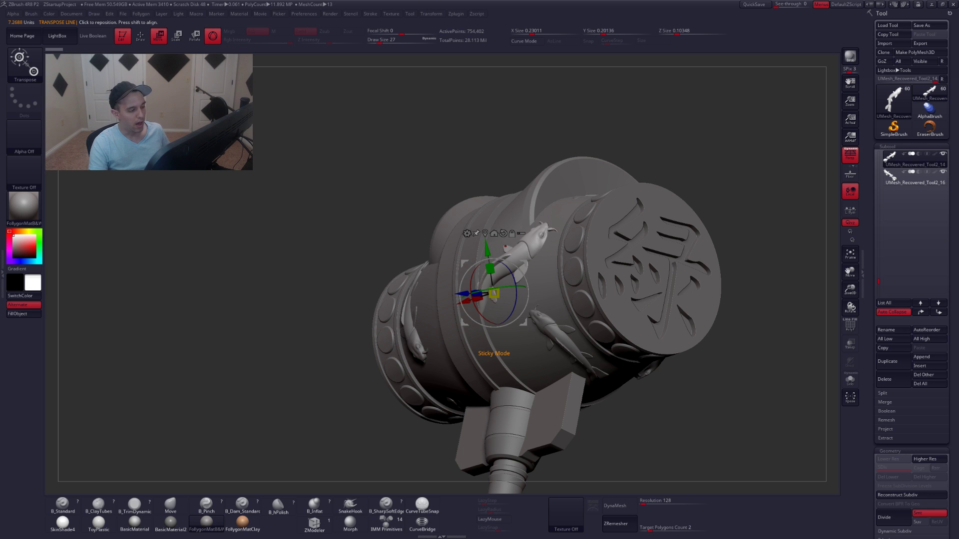
left_click(467, 233)
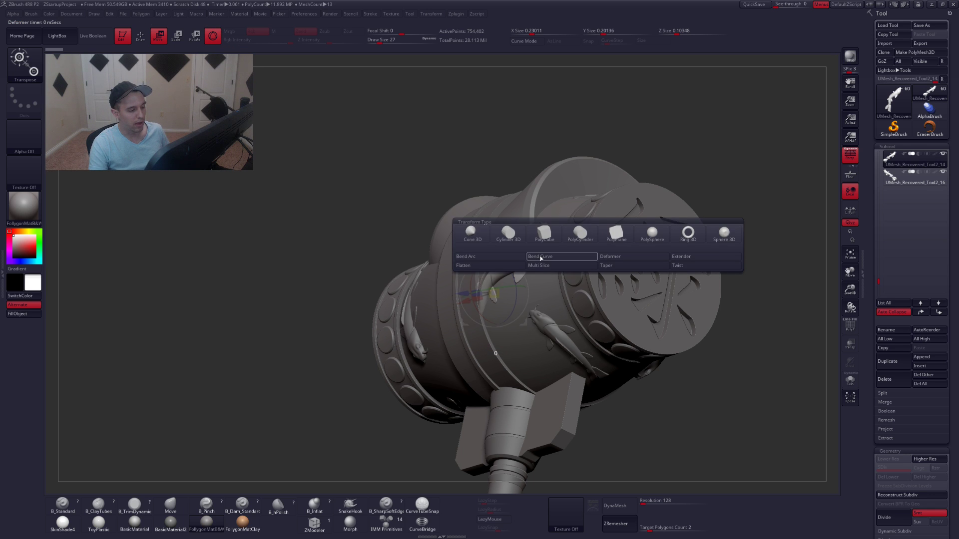
left_click(214, 40)
key("q")
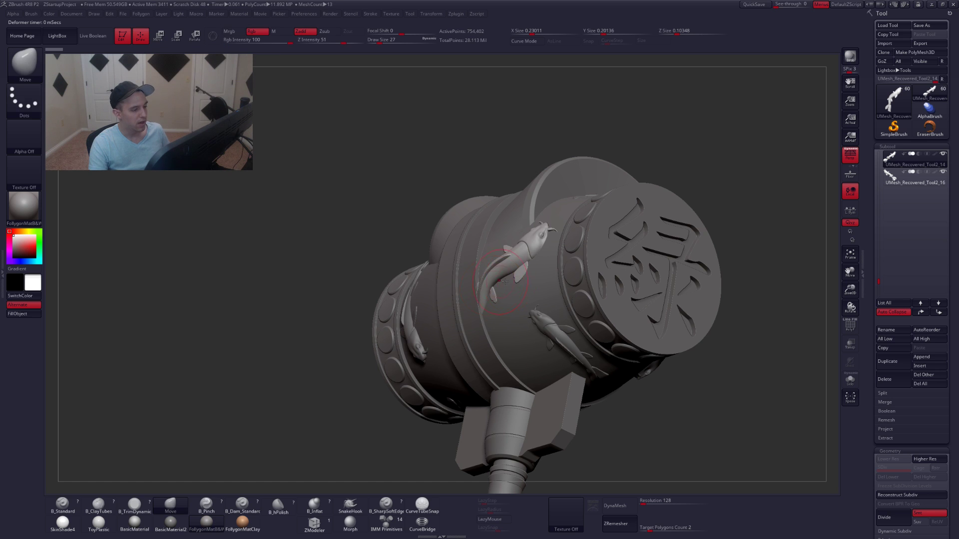
Inspect the large koi in Solo mode and make the smaller koi UMesh_Recovered_Tool2_20 the active subtool.
key("alt+s")
mouse_move(535, 277)
right_mouse_down()
mouse_move(478, 255)
mouse_move(762, 365)
right_mouse_up()
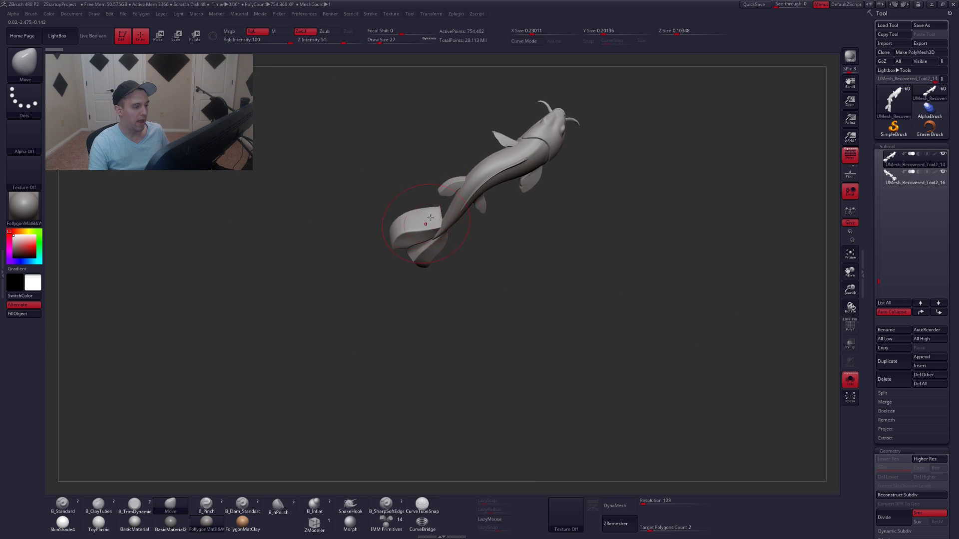
mouse_move(427, 221)
right_mouse_down("alt")
mouse_move(448, 311)
mouse_move(458, 276)
mouse_move(526, 312)
mouse_move(559, 312)
mouse_move(602, 293)
mouse_move(562, 345)
mouse_move(546, 265)
mouse_move(574, 325)
mouse_move(544, 294)
mouse_move(534, 338)
mouse_move(624, 339)
mouse_move(555, 343)
mouse_move(575, 383)
mouse_move(492, 298)
right_mouse_up("alt")
key("alt+s")
left_click(575, 347, "alt")
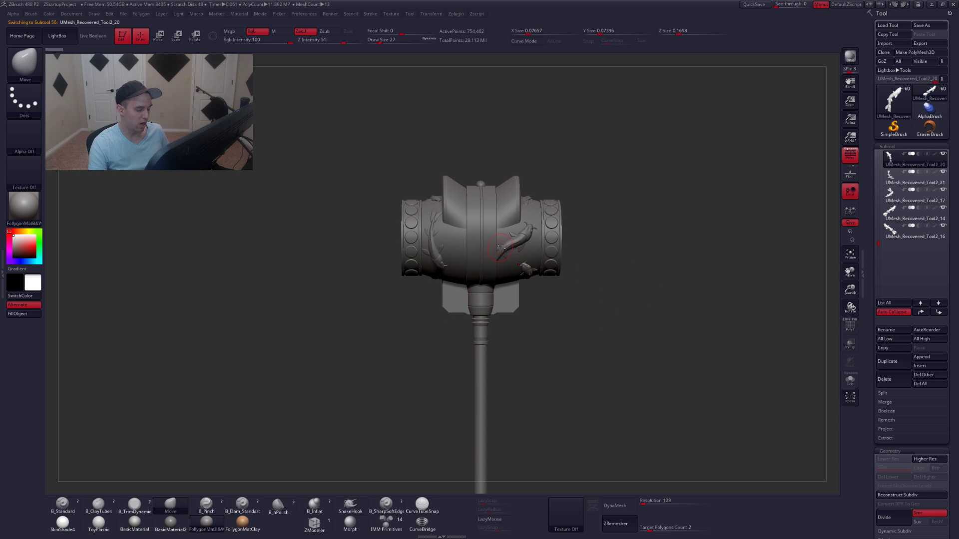
Make the hammer's central band superHero3_1_copy2_9 the active subtool and show all subtools so the whole bear can be viewed with its hammer.
left_click(500, 209, "alt")
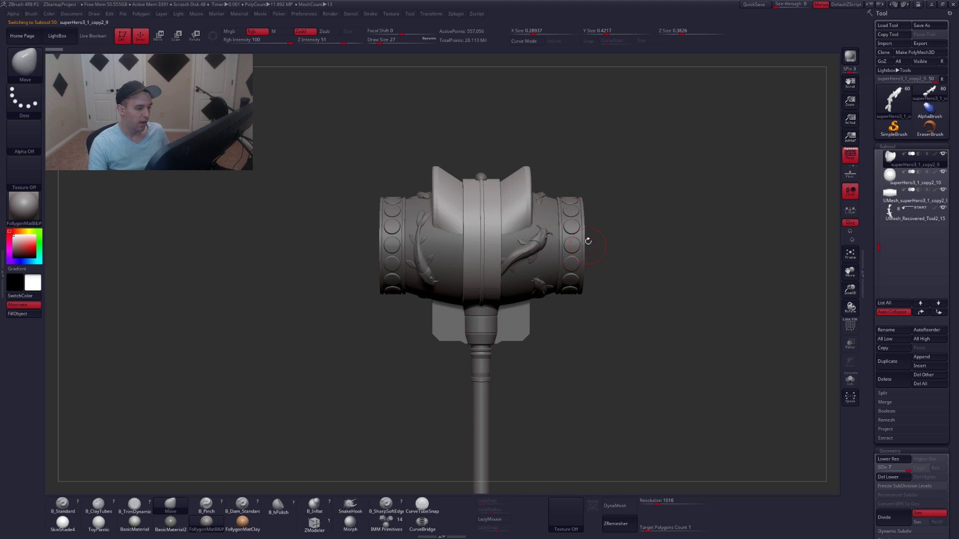
right_click_drag(523, 271, 475, 224, "ctrl")
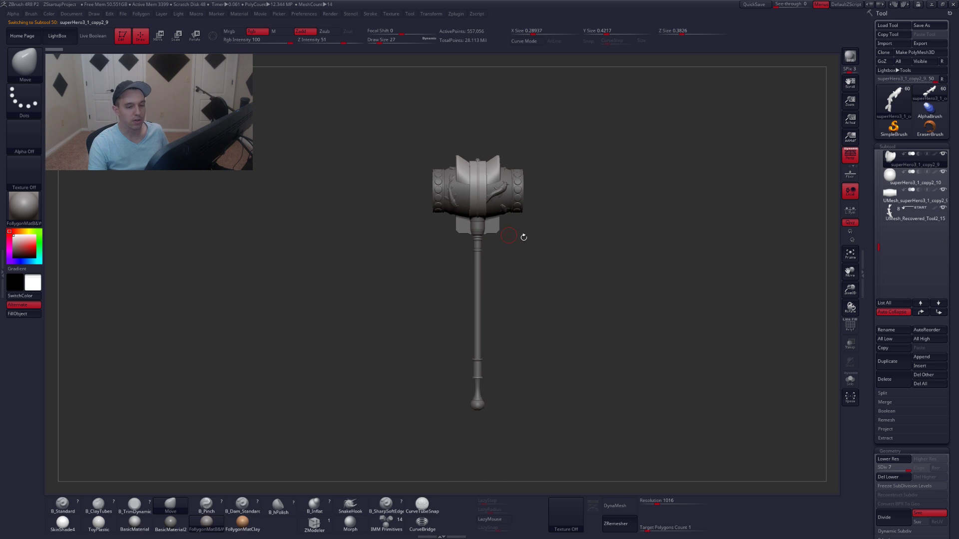
left_click(943, 154)
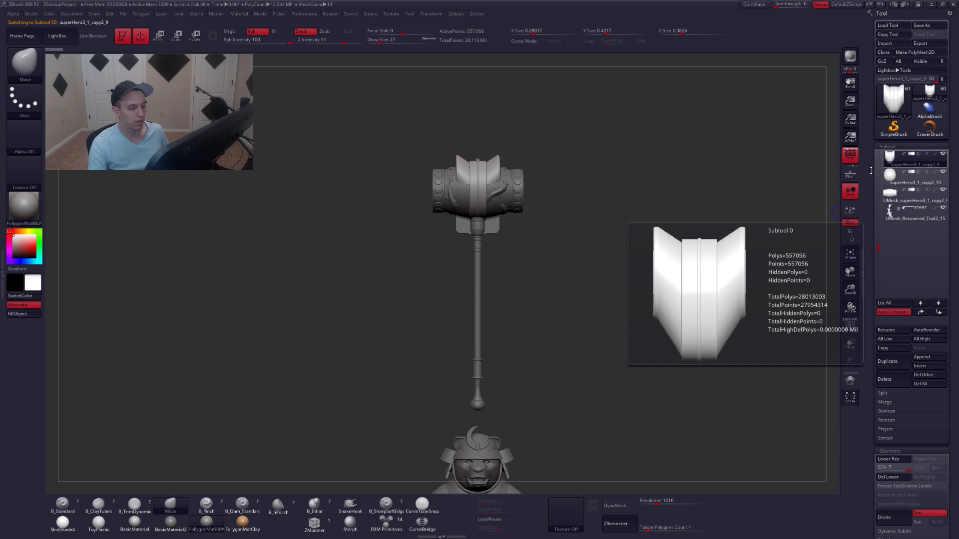
right_click_drag(648, 307, 607, 252, "alt")
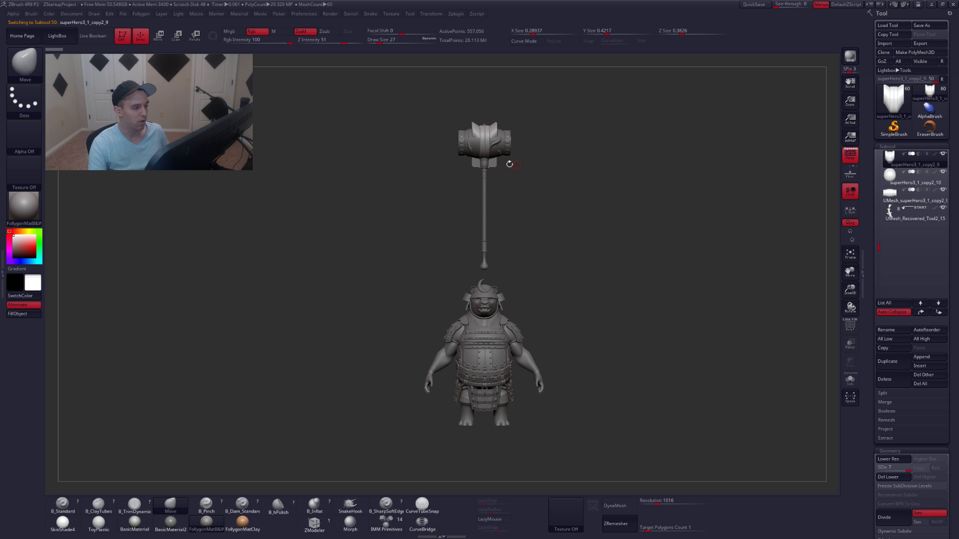
right_click_drag(510, 165, 524, 202)
left_click_drag(524, 202, 595, 218)
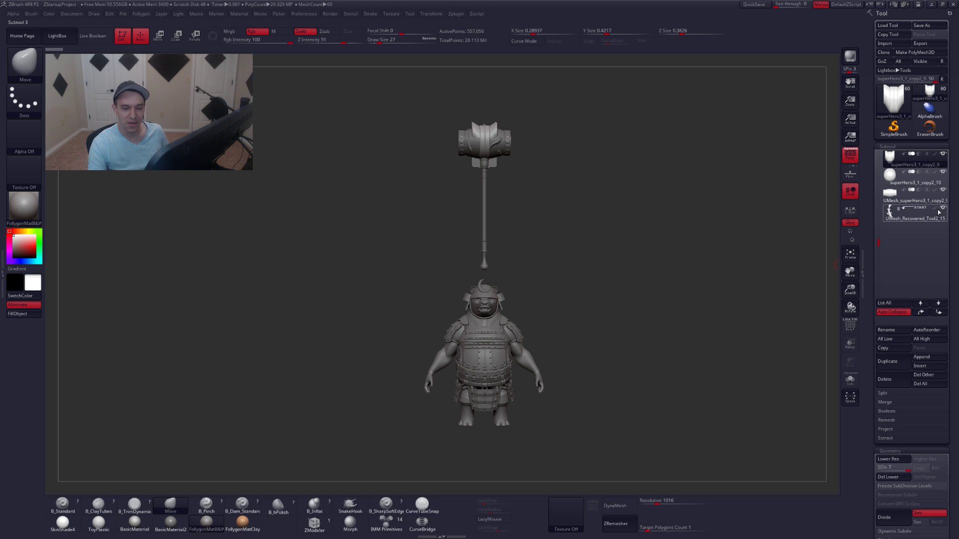
Hide the hammer subtool folder superHero3_1_copy2_11 and make the bear's head Kumadori 7_copy1 the active subtool.
left_click_drag(878, 235, 877, 160)
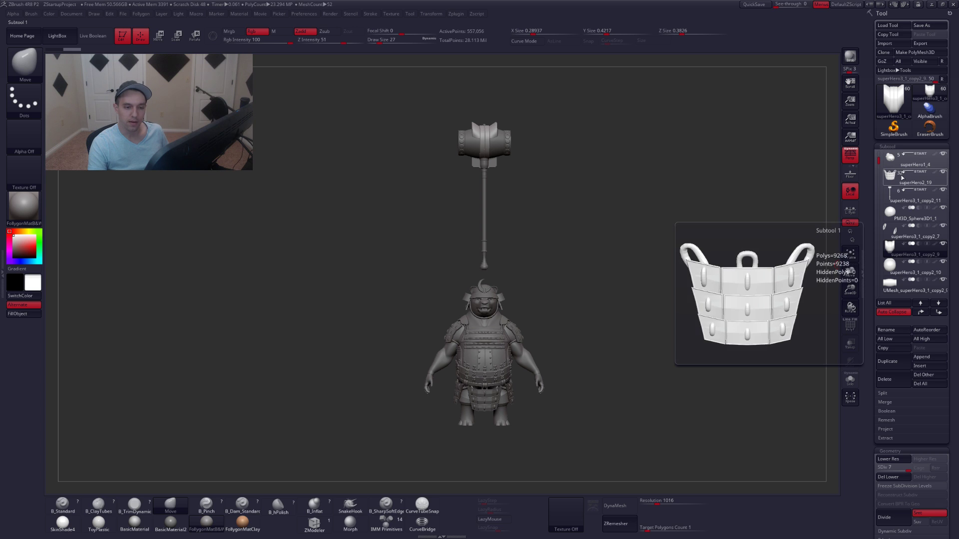
left_click(943, 190)
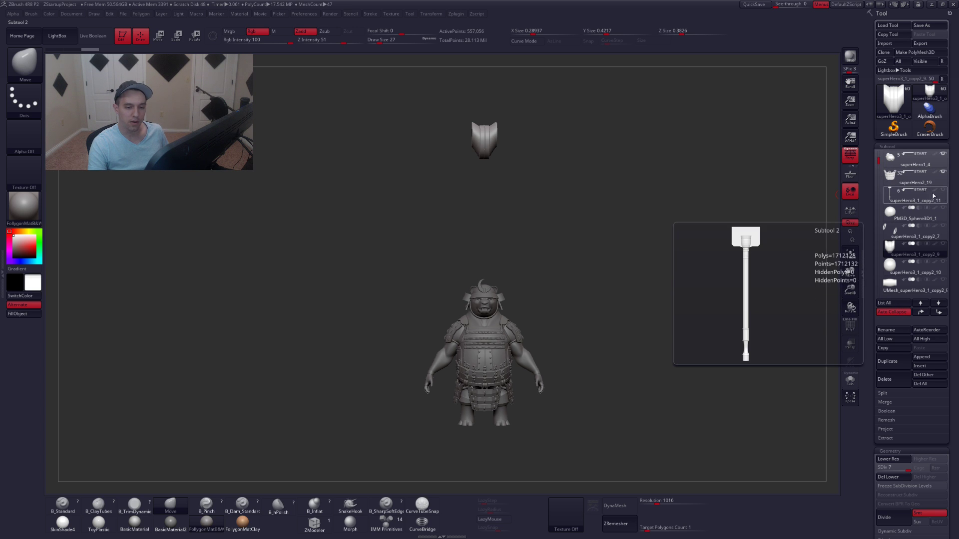
left_click_drag(879, 161, 879, 154)
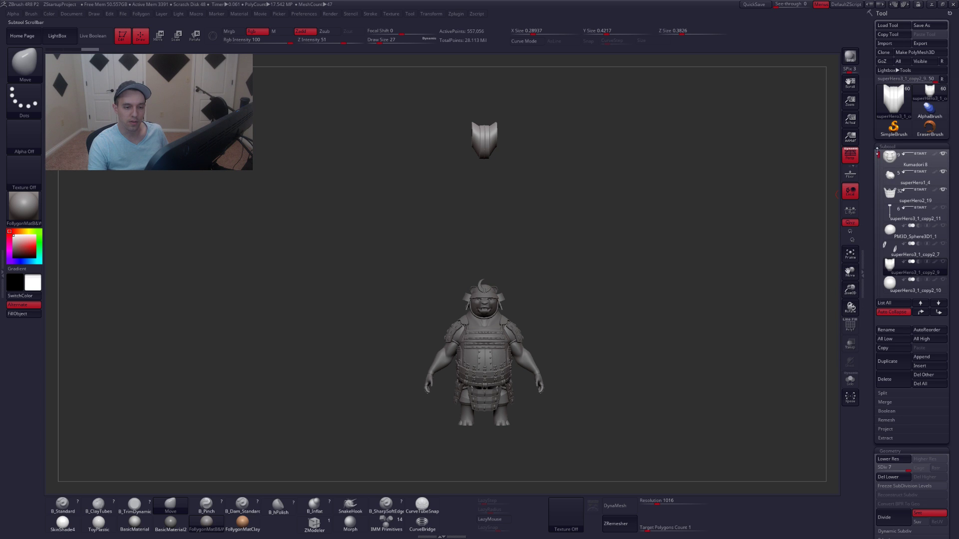
left_click(900, 164)
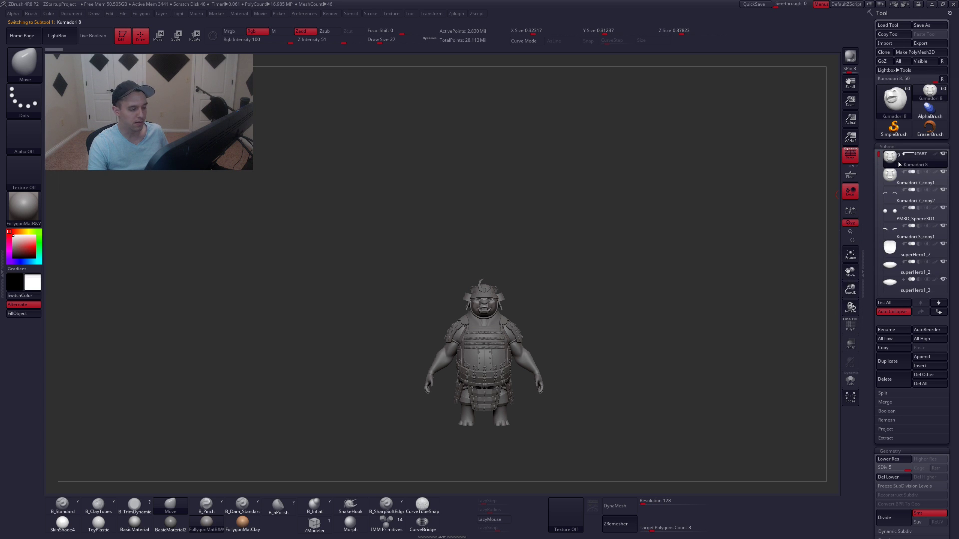
left_click(892, 177)
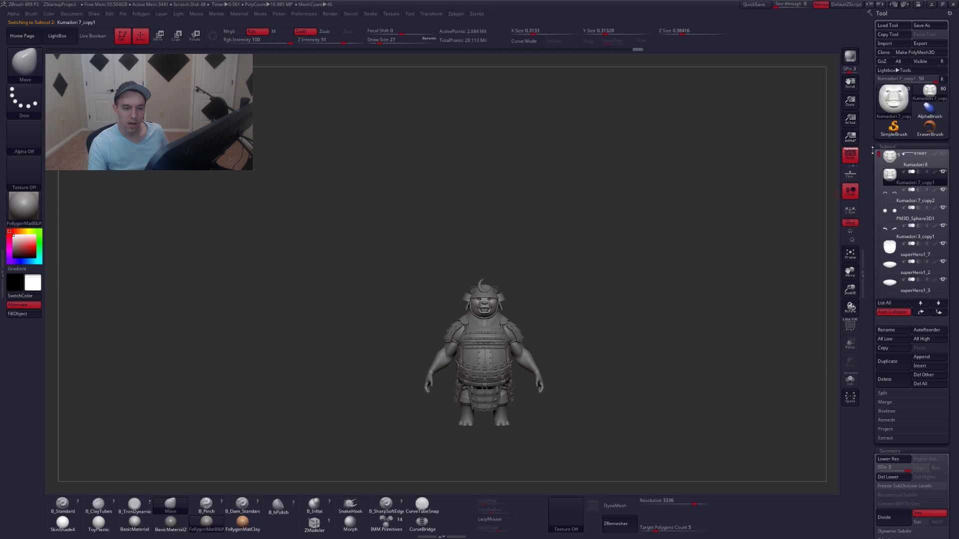
Toggle the visibility of the armor folder superHero2_19 to compare the bear with and without its armor.
left_click_drag(878, 156, 879, 236)
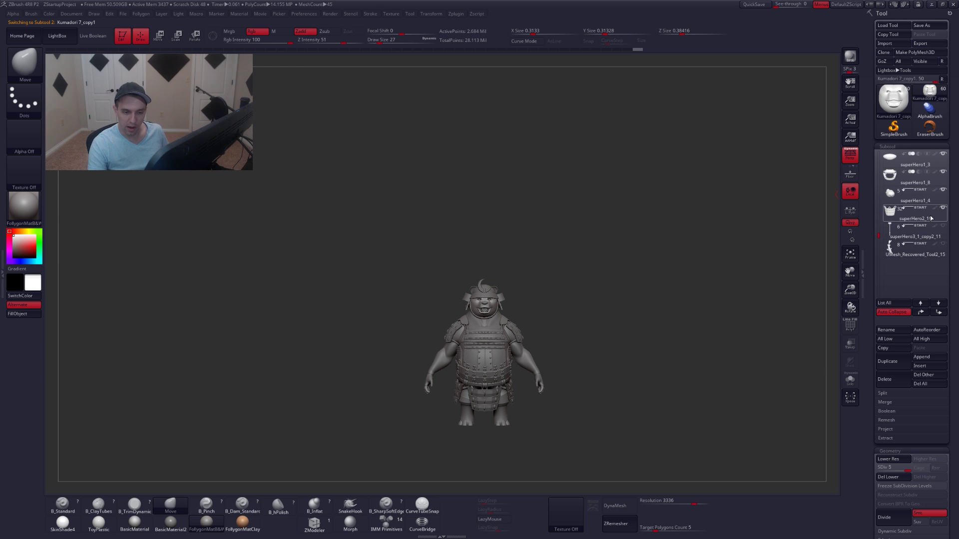
left_click(943, 208)
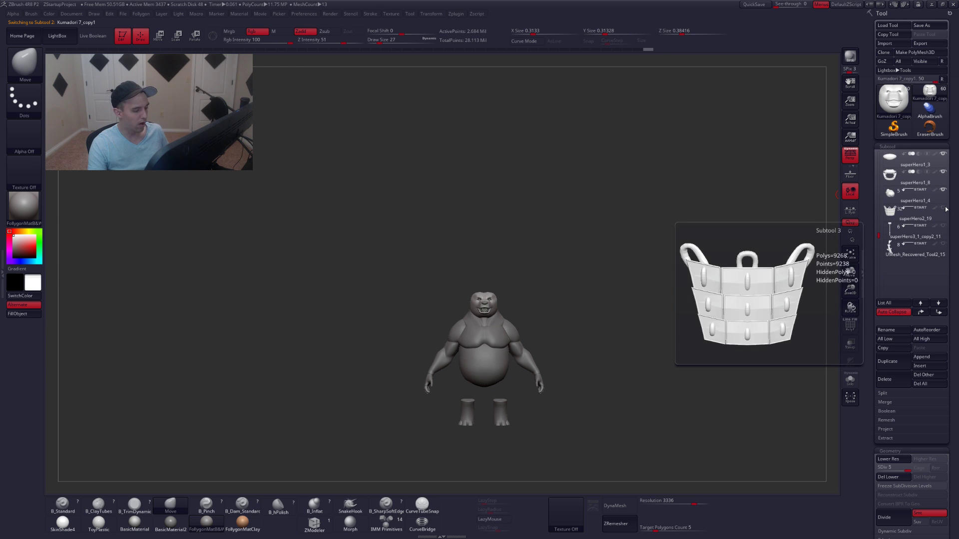
left_click(943, 207)
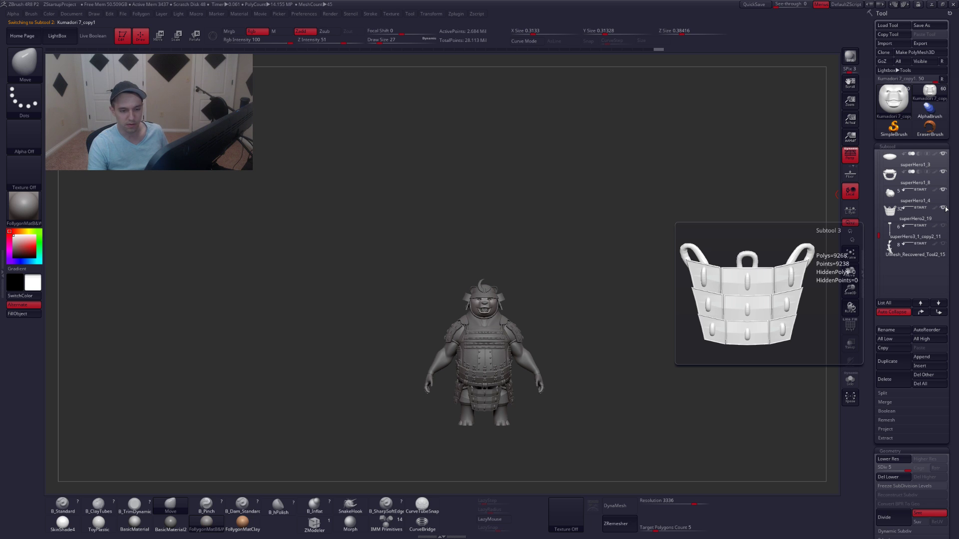
left_click(944, 208)
left_click(944, 208)
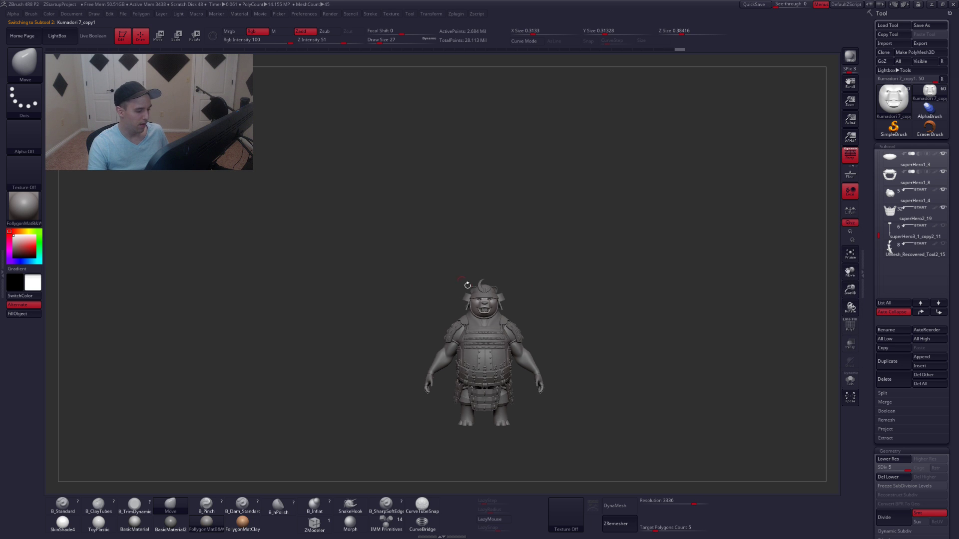
Select the duplicate nose subtool superHero1_2 on the bear's head and delete it.
mouse_move(510, 295)
left_mouse_down("alt")
mouse_move(501, 205)
mouse_move(520, 285)
left_mouse_up("alt")
right_click_drag(520, 283, 546, 280, "ctrl")
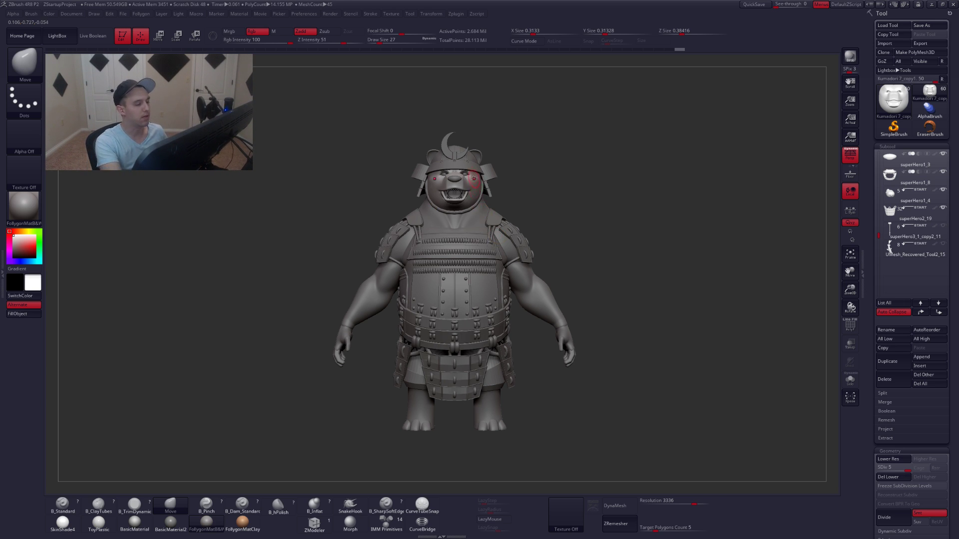
mouse_move(474, 178)
right_mouse_down("alt")
mouse_move(521, 275)
mouse_move(580, 333)
mouse_move(596, 329)
mouse_move(582, 319)
mouse_move(615, 321)
mouse_move(627, 304)
mouse_move(612, 337)
mouse_move(580, 348)
right_mouse_up("alt")
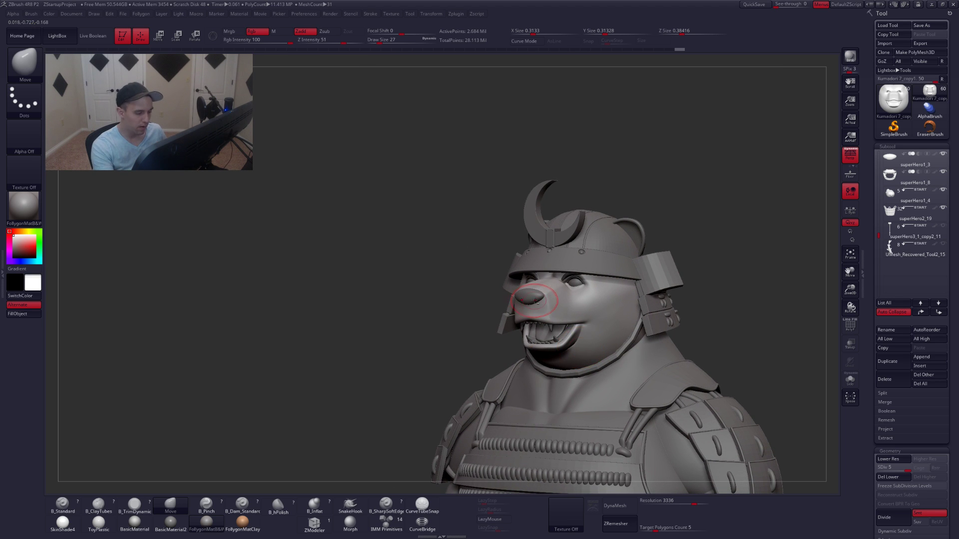
left_click(653, 278, "alt")
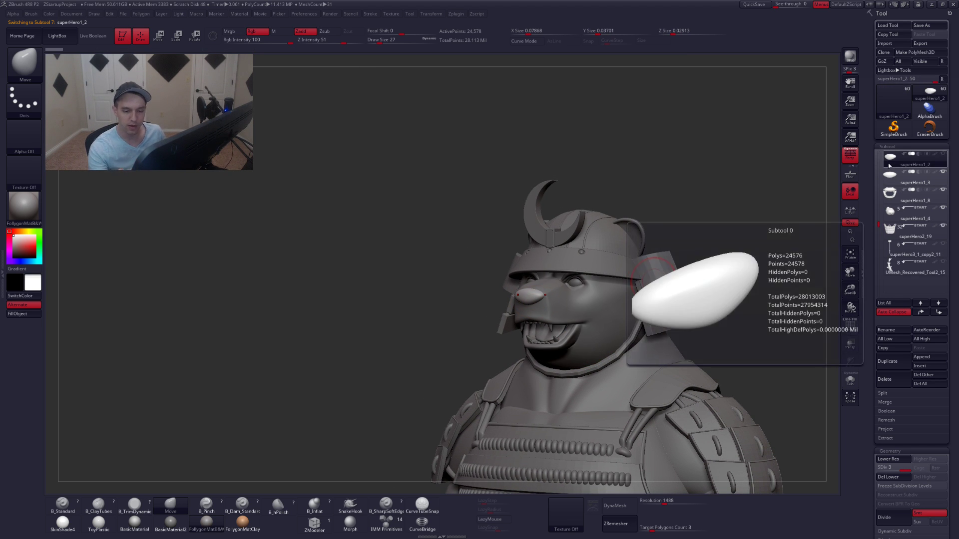
left_click(888, 379)
left_click(823, 400)
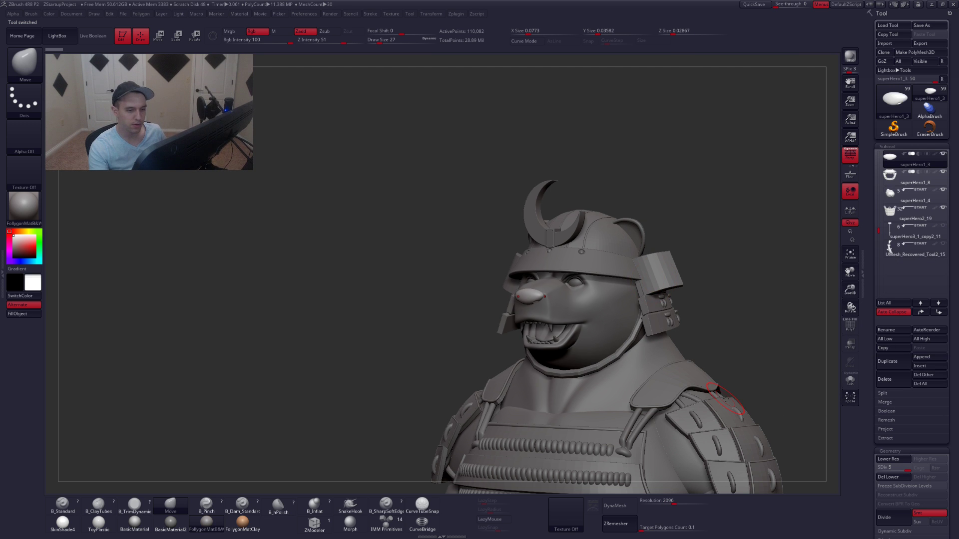
Make the bear's head Kumadori 7_copy1 active, lower it to subdivision level 1 and inspect it from the front and side.
mouse_move(547, 312)
right_mouse_down()
mouse_move(546, 298)
mouse_move(551, 309)
mouse_move(580, 312)
mouse_move(552, 361)
mouse_move(556, 333)
right_mouse_up()
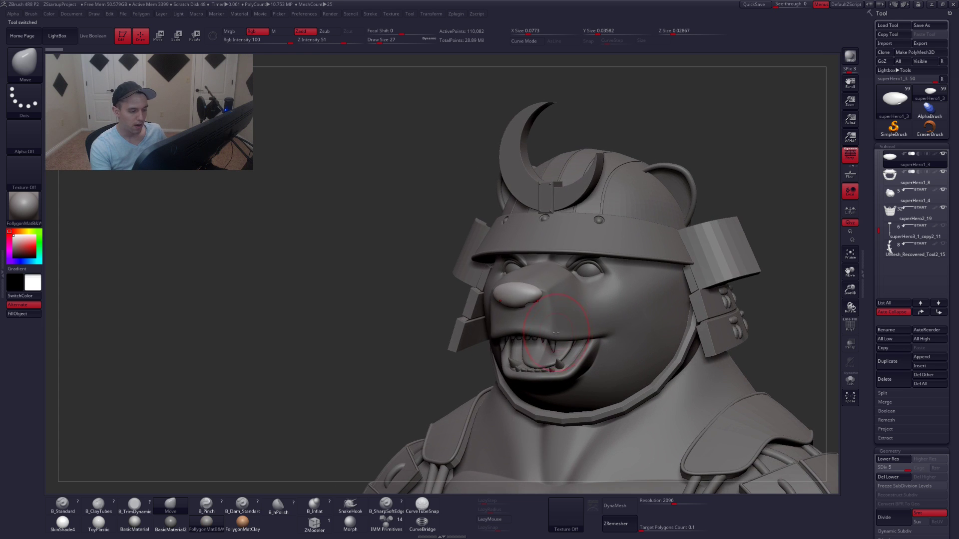
left_click(559, 290, "alt")
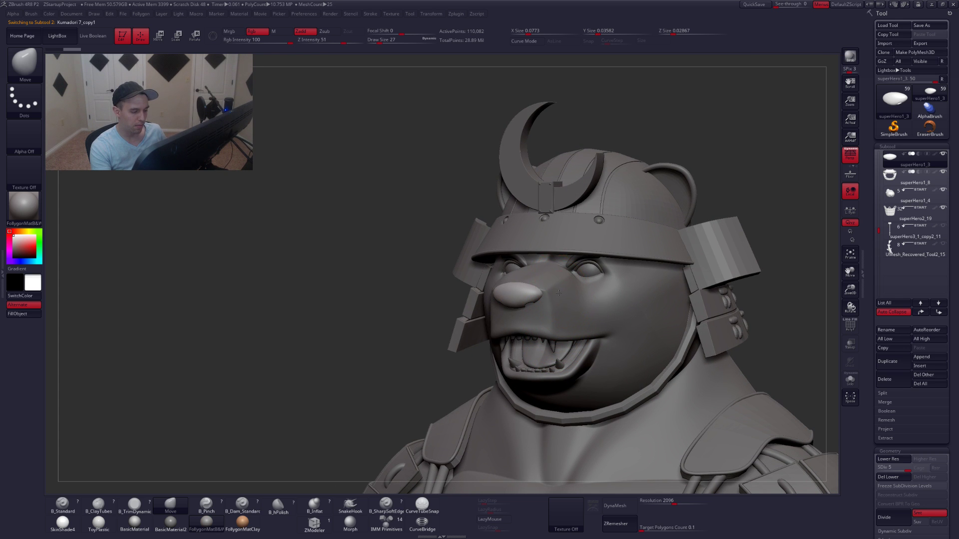
mouse_move(561, 289)
right_mouse_down()
mouse_move(573, 340)
mouse_move(571, 318)
mouse_move(557, 310)
right_mouse_up()
key("shift+d")
key("shift+d")
key("shift+d")
key("shift+d")
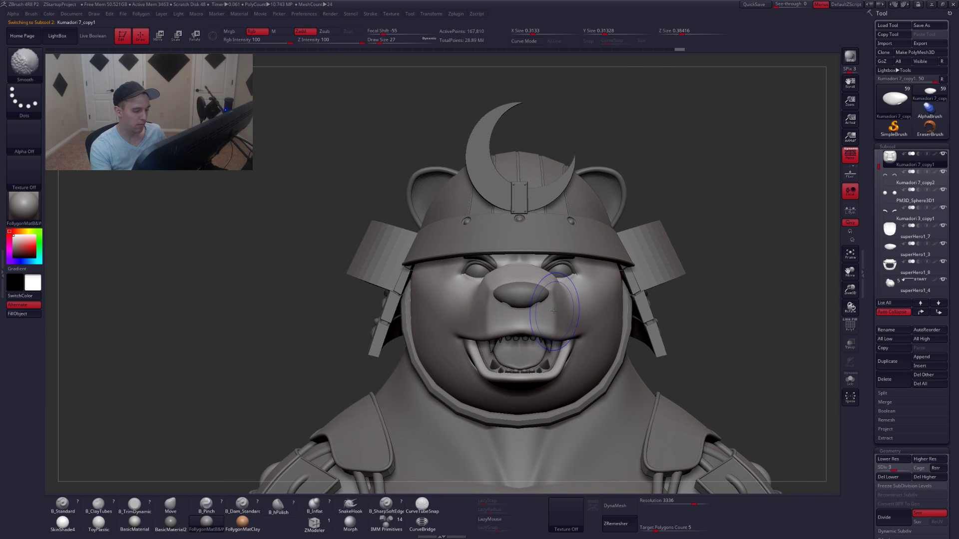
mouse_move(548, 341)
right_mouse_down()
mouse_move(587, 339)
mouse_move(551, 345)
mouse_move(560, 328)
right_mouse_up()
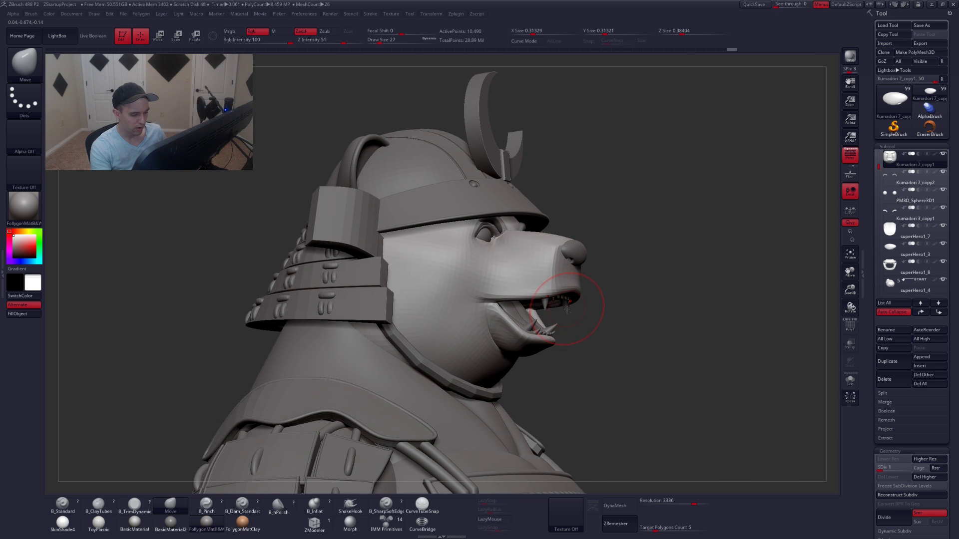
Isolate the teeth and gums subtool superHero1_8 in Solo mode, turn off perspective and display its polygroups with PolyFrame.
left_click(565, 311, "alt")
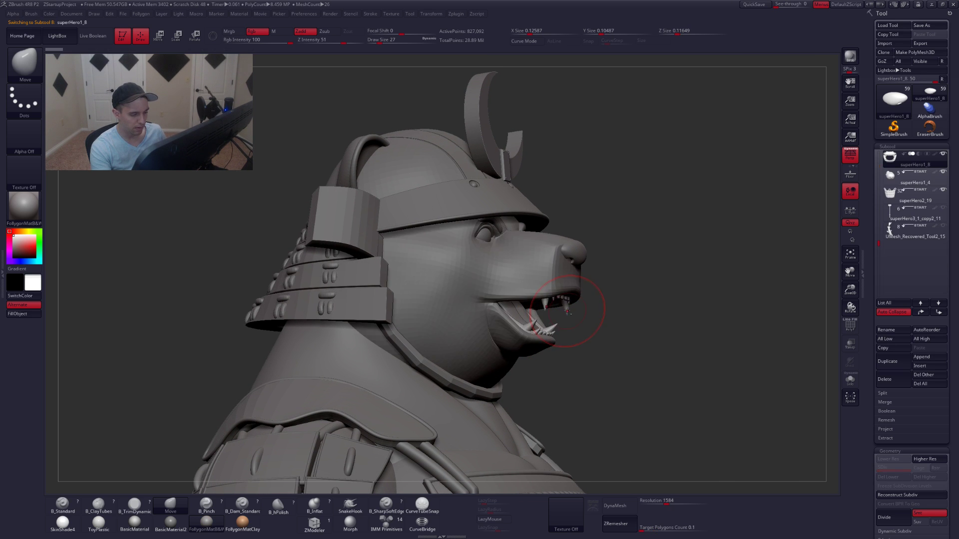
key("shift+alt+s")
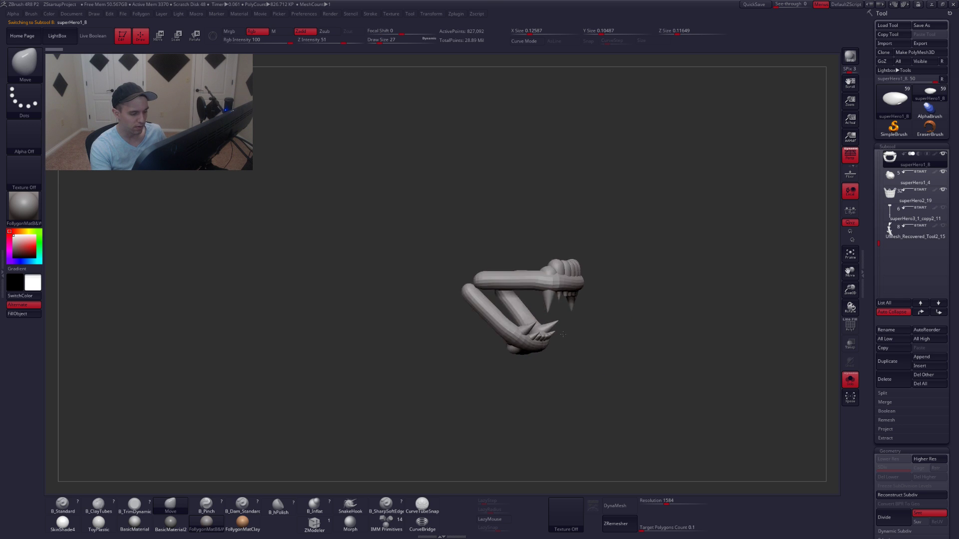
right_click_drag(628, 279, 555, 325)
key("shift+alt+s")
key("p")
key("s")
key("shift+f")
Toggle Double Sided display for the isolated teeth and gums mesh.
key("ctrl+shift")
left_click(577, 317, "ctrl+shift")
key("space")
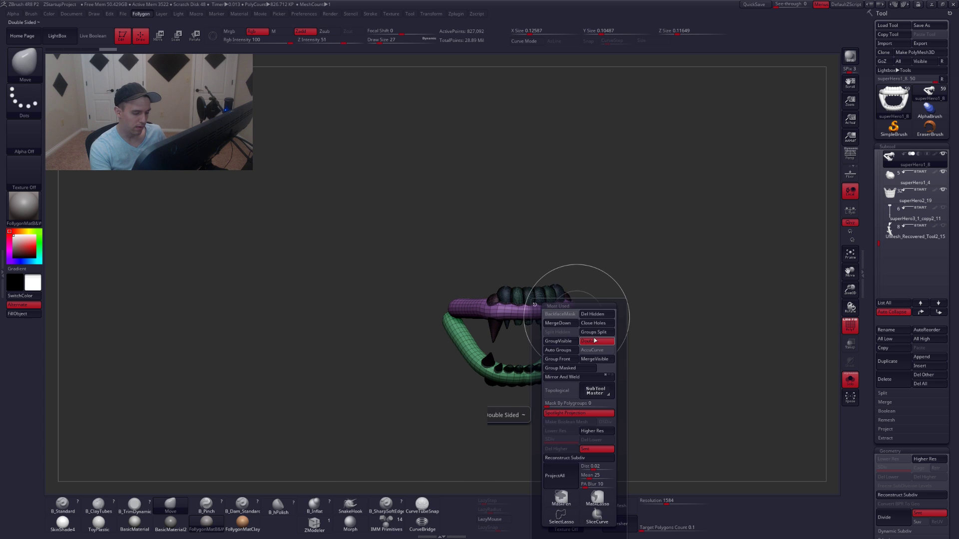
left_click(595, 341)
Isolate the upper teeth by their polygroups, then mask the gums and lower teeth and show the full mesh again with PolyFrame off.
right_click_drag(597, 301, 572, 311)
left_click(601, 308, "ctrl+shift")
left_click_drag(705, 275, 708, 251, "ctrl+shift")
right_click_drag(573, 323, 572, 320)
mouse_move(589, 308)
left_mouse_down("ctrl+shift")
mouse_move(537, 363)
mouse_move(569, 273)
left_mouse_up("ctrl+shift")
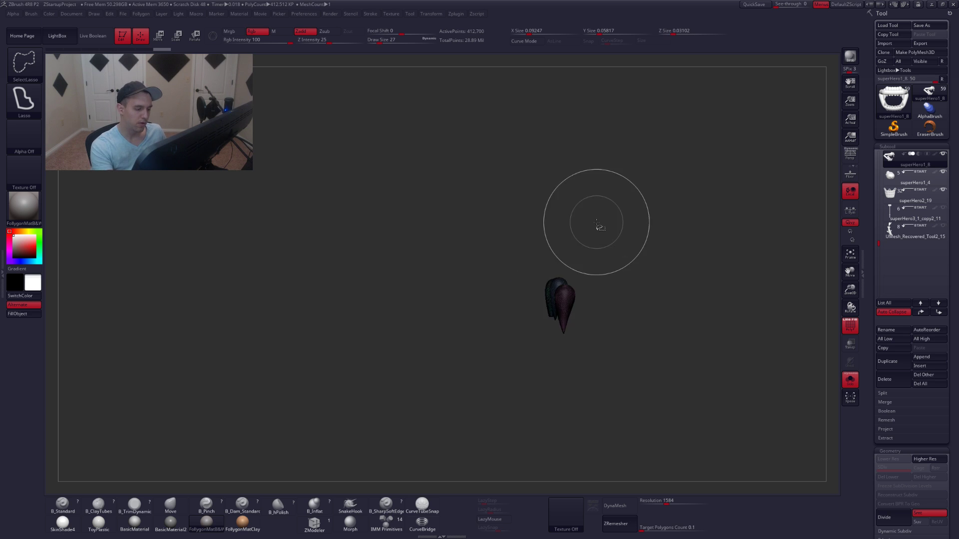
right_click_drag(563, 320, 586, 322)
key("shift+f")
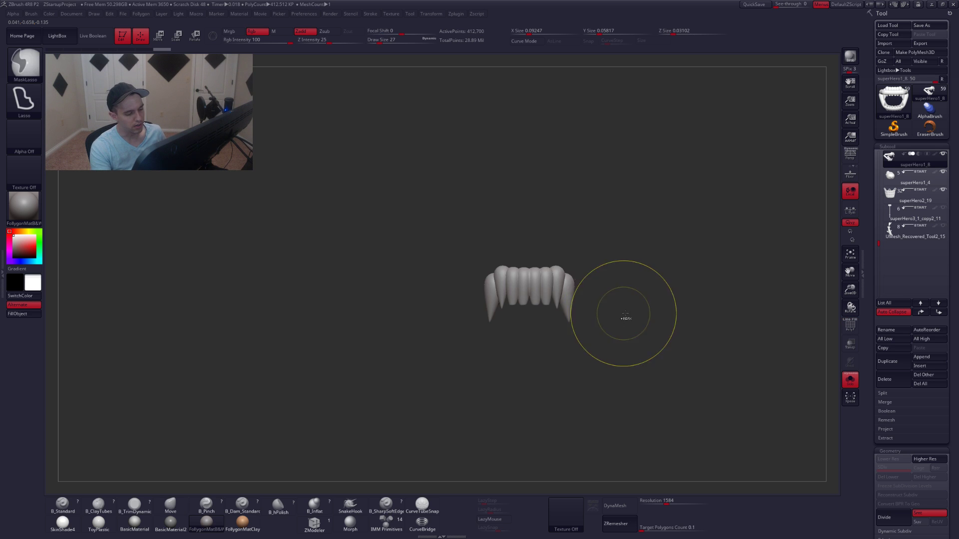
left_click(627, 315, "ctrl+shift")
Place a horizontal Scale transpose line about 4.46 units long, starting at the upper gum and extending past the side of the mouth.
key("e")
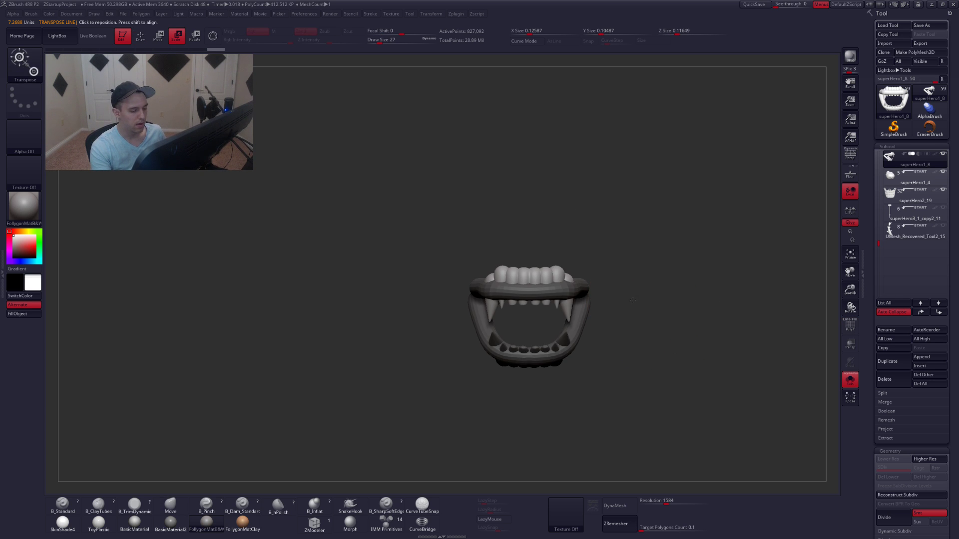
left_click_drag(568, 310, 619, 332)
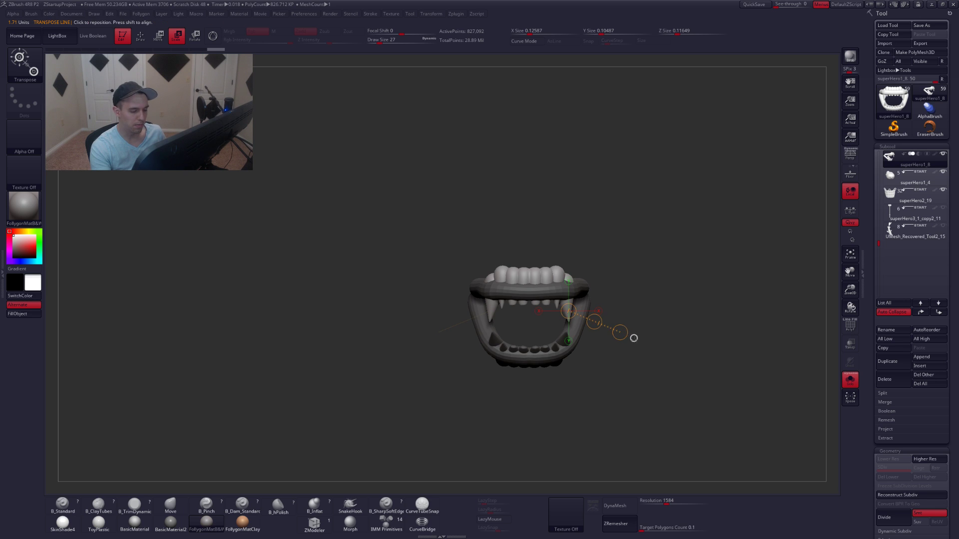
left_click_drag(584, 298, 599, 262)
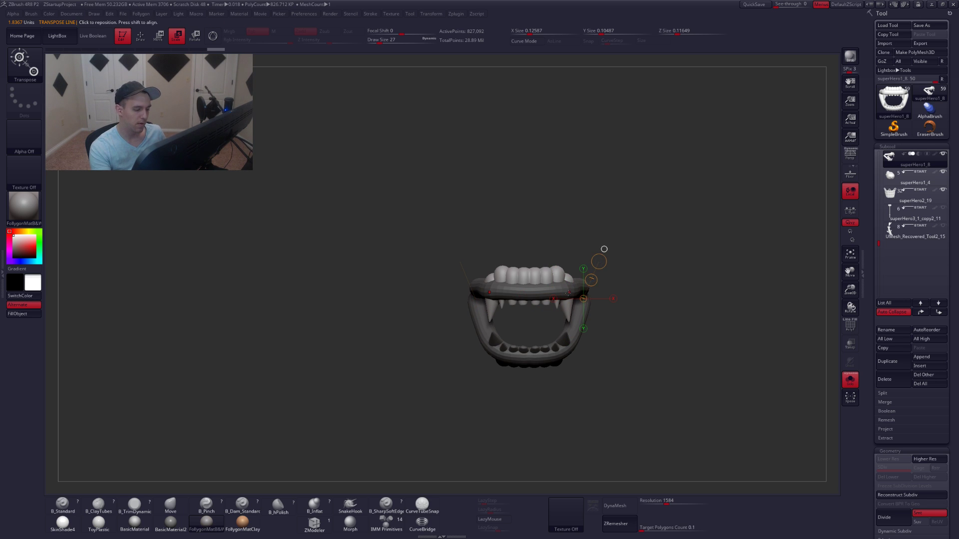
left_click_drag(541, 284, 686, 284)
key("ctrl+z")
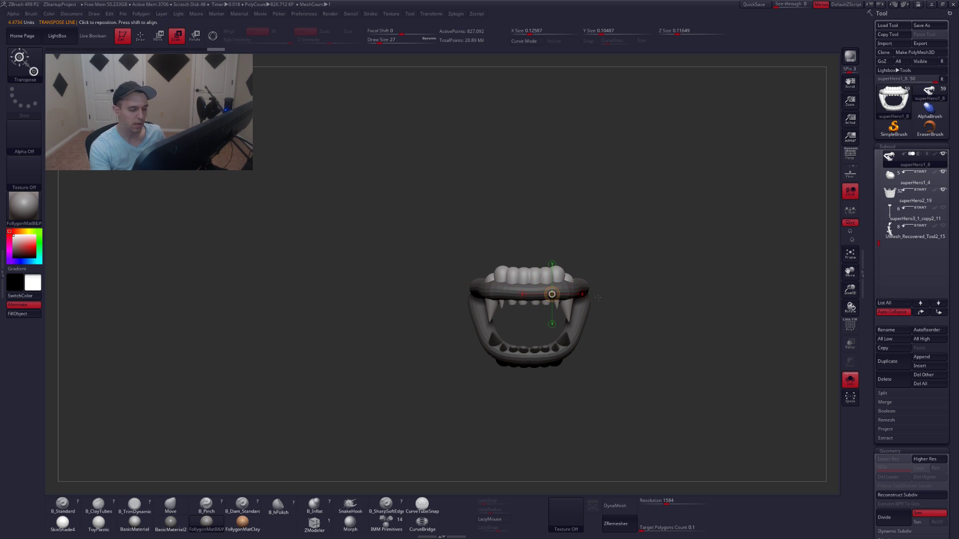
left_click_drag(537, 286, 682, 288)
left_click(552, 294)
left_click(582, 294)
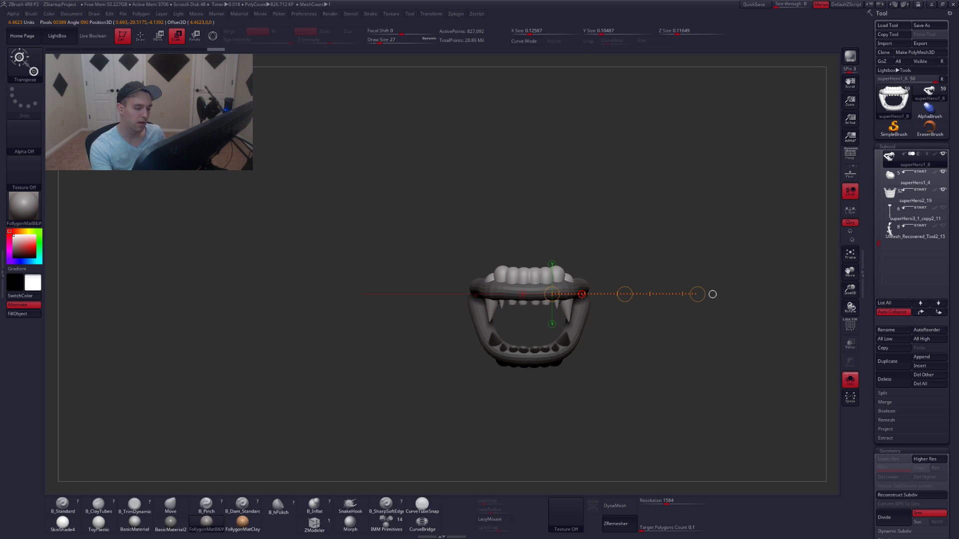
Leave Solo mode, scale the unmasked upper teeth slightly with the transpose line and check them from below the muzzle.
key("alt+s")
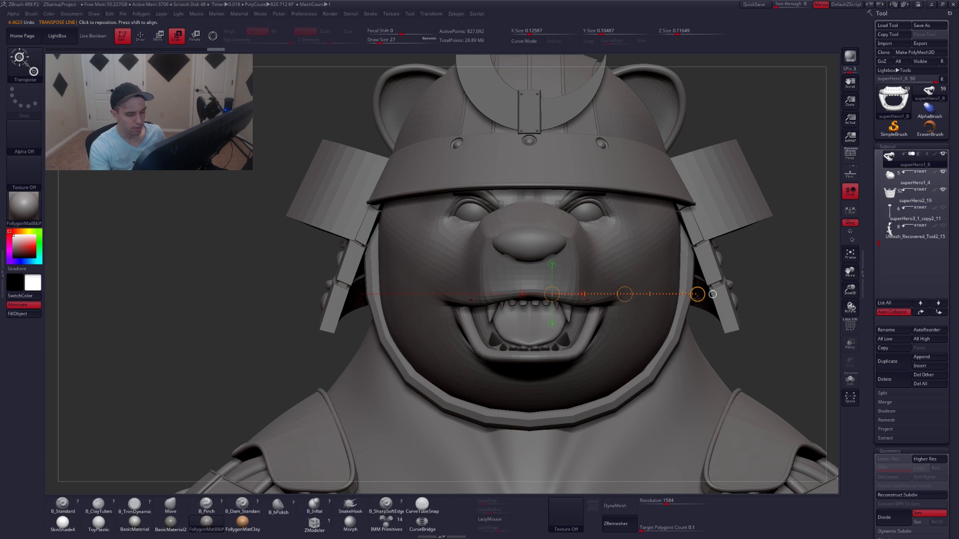
left_click_drag(698, 296, 702, 298)
right_click_drag(679, 336, 682, 282)
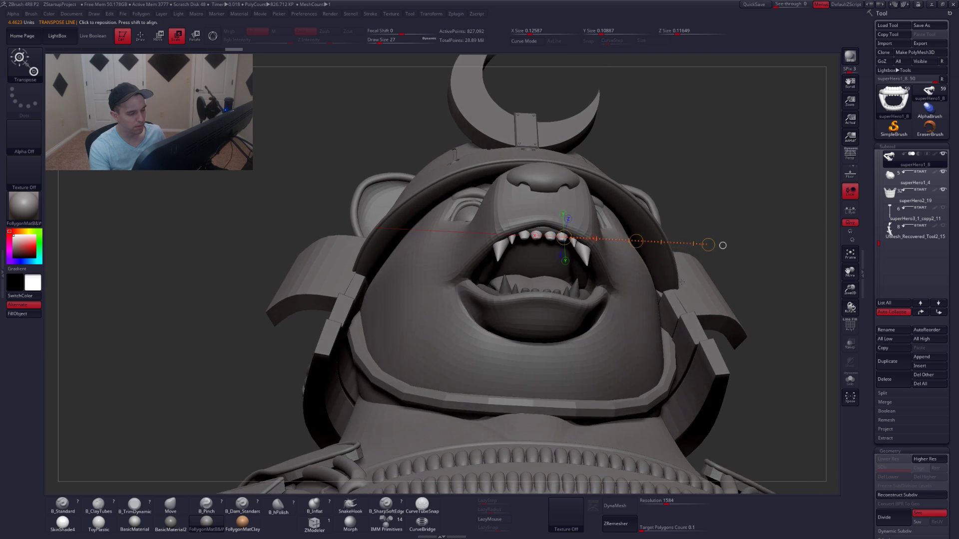
left_click_drag(682, 282, 676, 275)
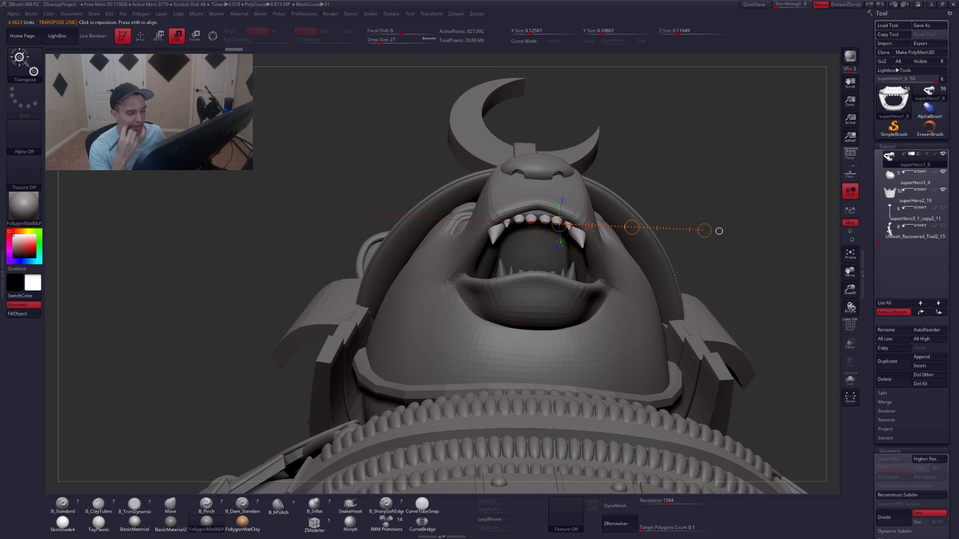
Undo and redo the upper teeth scaling to compare both sizes, checking the mouth from the front.
key("ctrl+z")
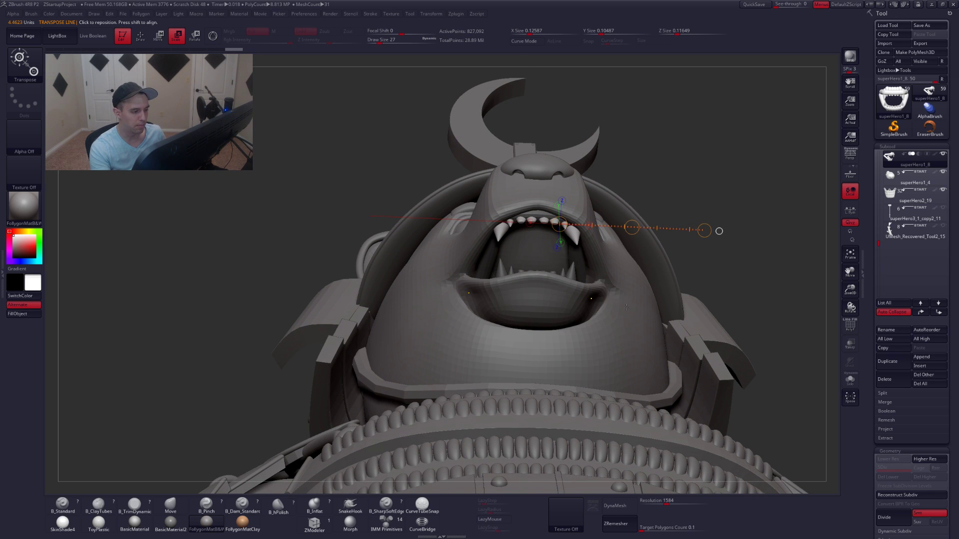
key("ctrl+shift+z")
right_click_drag(595, 338, 532, 277)
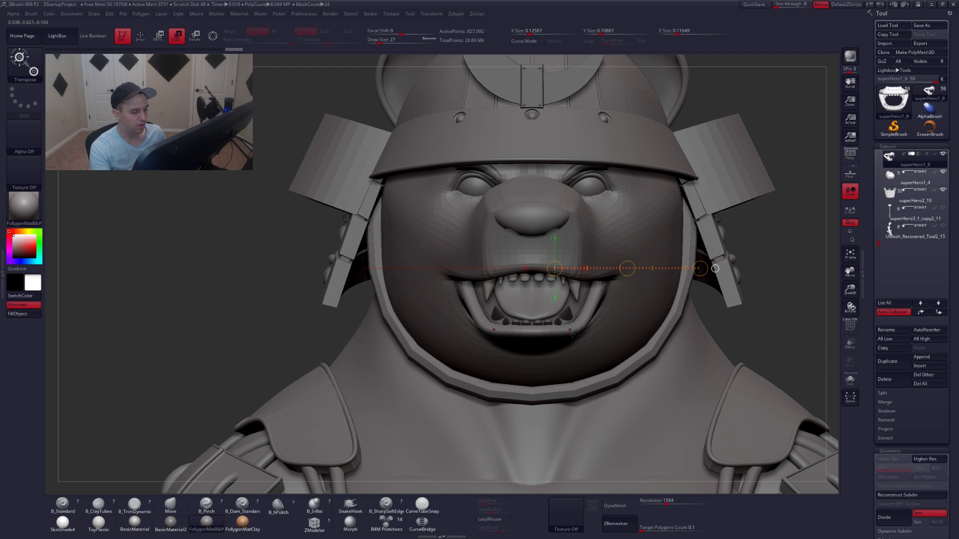
Return to drawing with the Move brush and reduce its Draw Size to 12.
key("q")
key("shift+s")
right_click_drag(530, 317, 562, 315)
key("ctrl+shift+s")
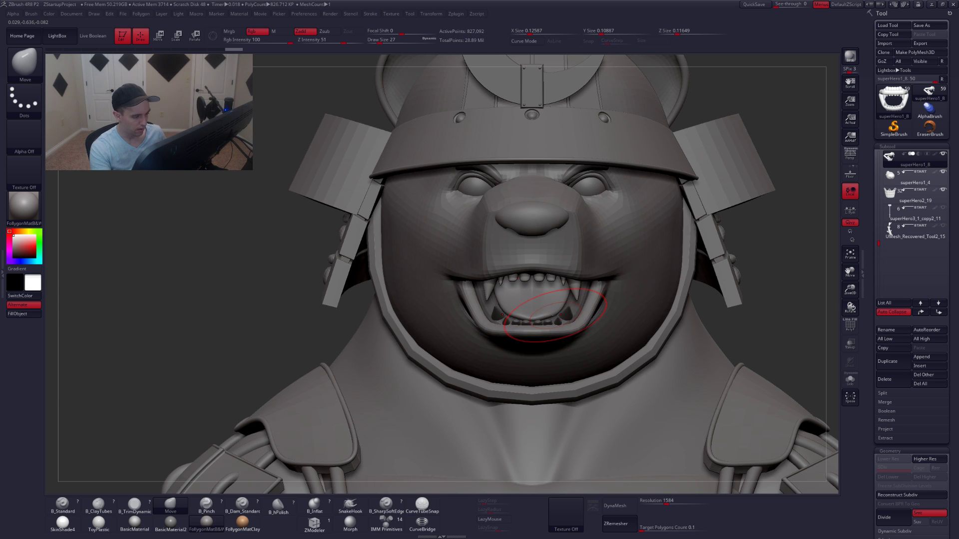
key("shift+s")
mouse_move(554, 315)
right_mouse_down("ctrl")
mouse_move(558, 336)
mouse_move(569, 318)
right_mouse_up("ctrl")
key("space")
left_click_drag(568, 317, 566, 318)
Isolate the teeth and gums mesh in Solo mode and toggle PolyFrame to check its polygroups.
key("w")
key("shift+f")
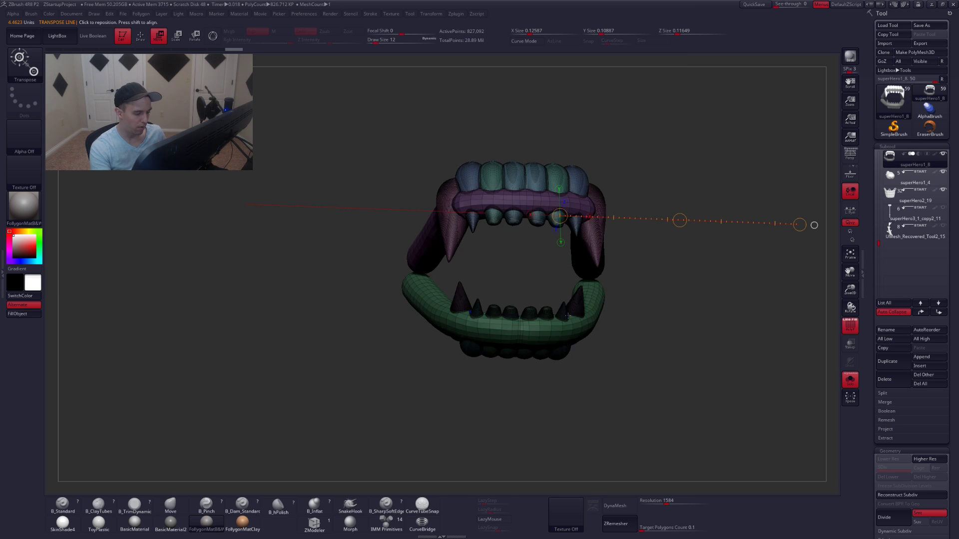
right_click_drag(574, 330, 609, 348)
key("q")
key("shift+f")
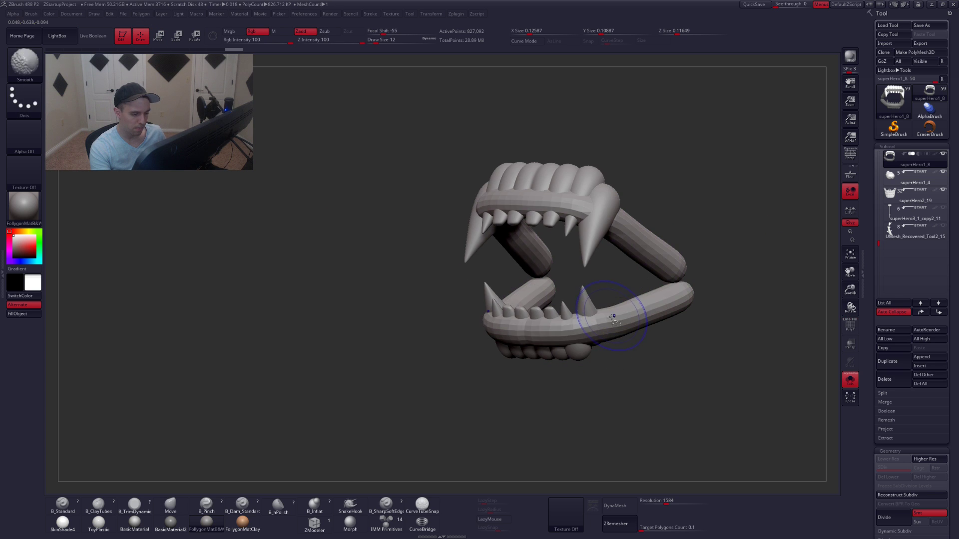
Isolate the lower teeth by hiding the lower gum, then mask the gums and upper teeth and show the full mesh.
left_click(615, 319, "ctrl+shift")
left_click(615, 335, "ctrl+shift")
left_click(616, 337, "ctrl+shift")
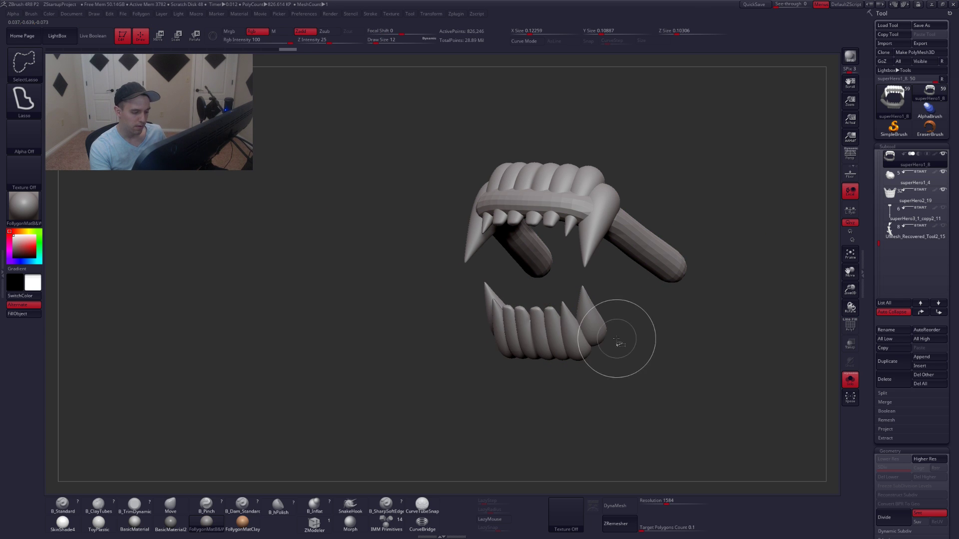
right_click_drag(619, 342, 567, 317)
mouse_move(514, 306)
left_mouse_down("ctrl+alt+shift")
mouse_move(546, 346)
mouse_move(642, 322)
mouse_move(615, 310)
left_mouse_up("ctrl+alt+shift")
left_click(614, 311, "ctrl+shift")
left_click(625, 355, "ctrl")
right_click_drag(624, 355, 690, 350)
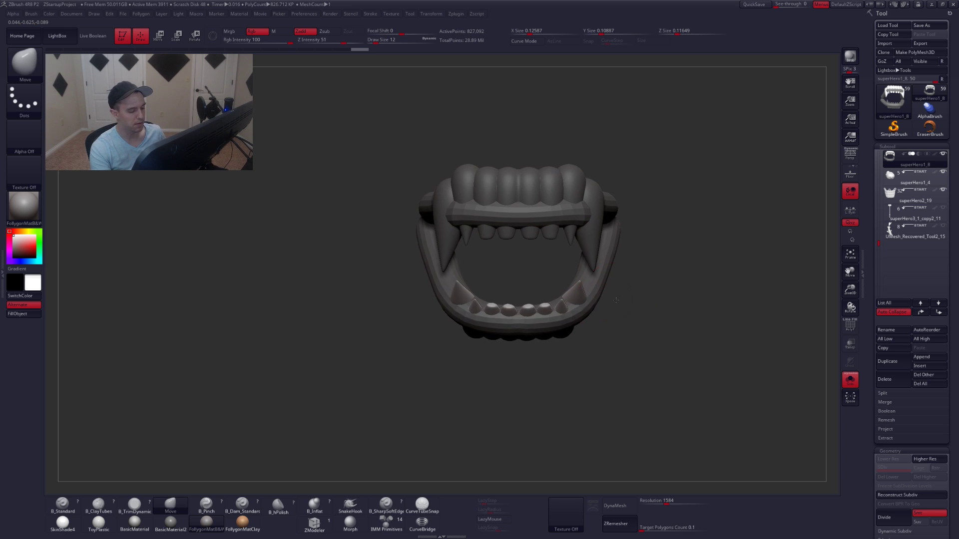
Place a horizontal Scale transpose line about 2.54 units long from the centre of the lower teeth, and leave Solo mode.
key("e")
left_click_drag(520, 312, 658, 313, "shift")
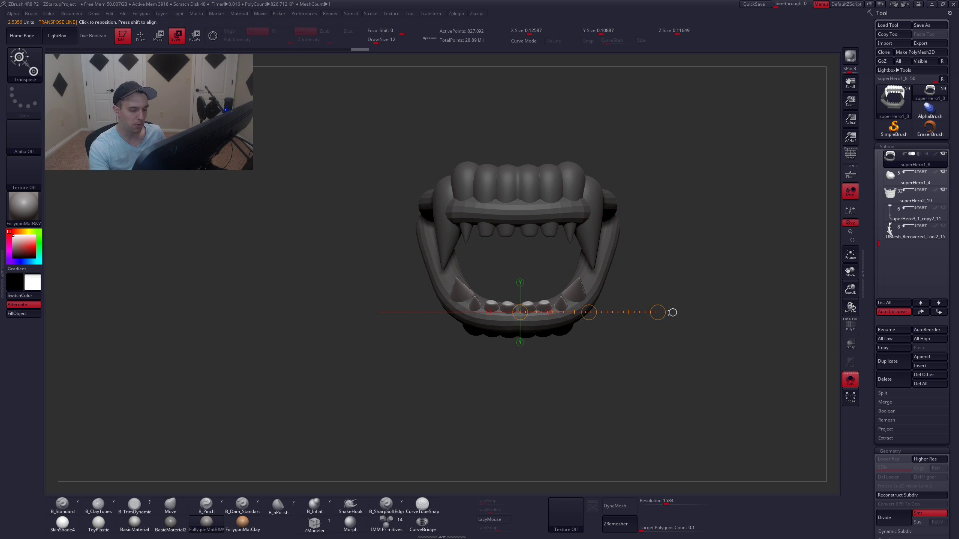
left_click(672, 313)
left_click(581, 311)
key("alt+s")
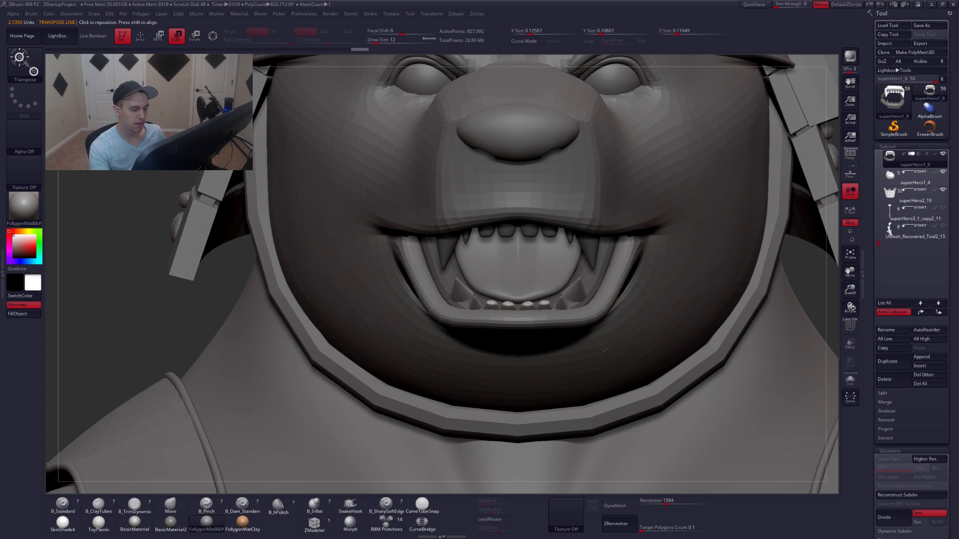
Try scaling the unmasked lower teeth slightly with the transpose line, then undo the scaling.
right_click_drag(694, 315, 643, 329, "ctrl")
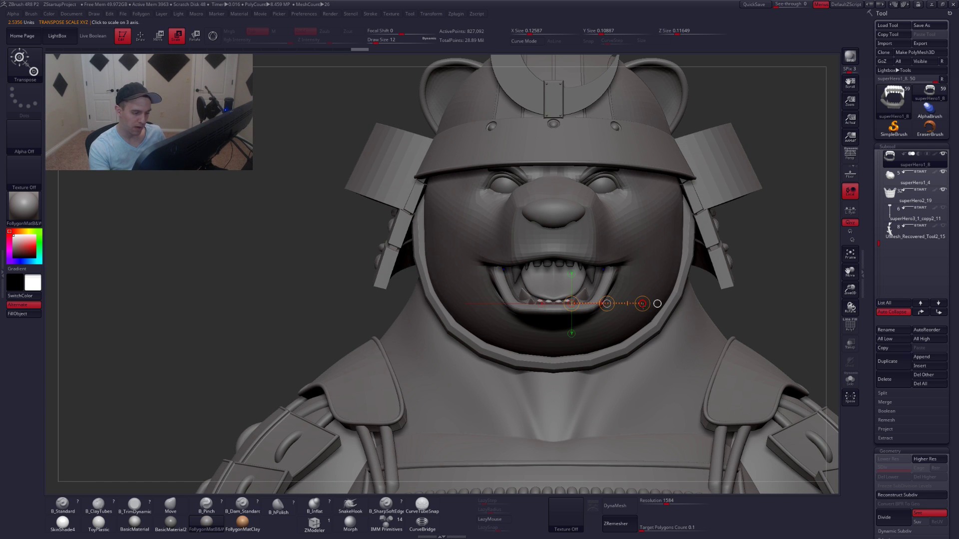
left_click_drag(643, 303, 643, 303)
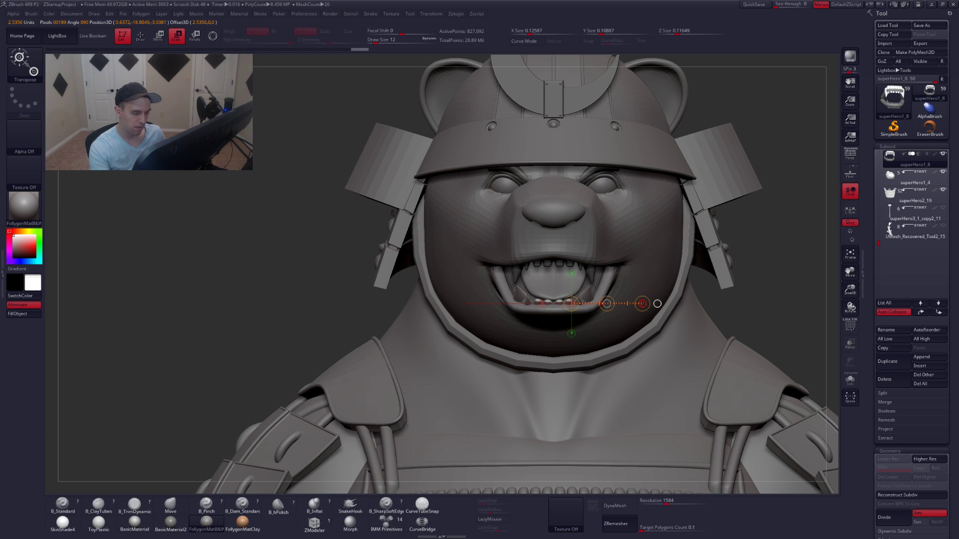
mouse_move(525, 311)
right_mouse_down()
mouse_move(632, 315)
mouse_move(651, 330)
mouse_move(590, 325)
mouse_move(620, 342)
mouse_move(574, 350)
right_mouse_up()
key("ctrl+z")
Select the head subtool Kumadori 7_copy1 and nudge the upper lip beside the canine with the Move brush.
key("q")
left_click(621, 328, "alt")
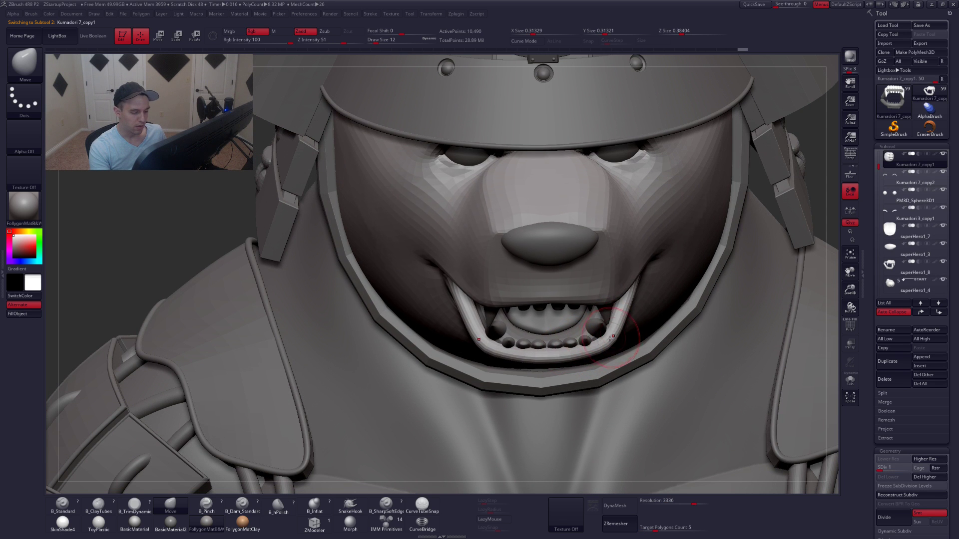
right_click_drag(610, 338, 618, 309)
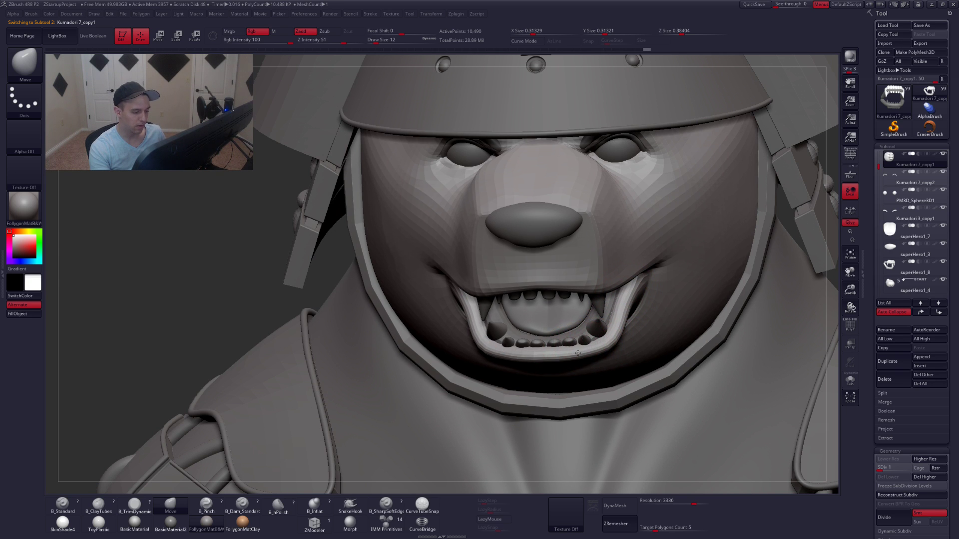
right_click_drag(578, 354, 590, 335)
right_click_drag(581, 367, 628, 275)
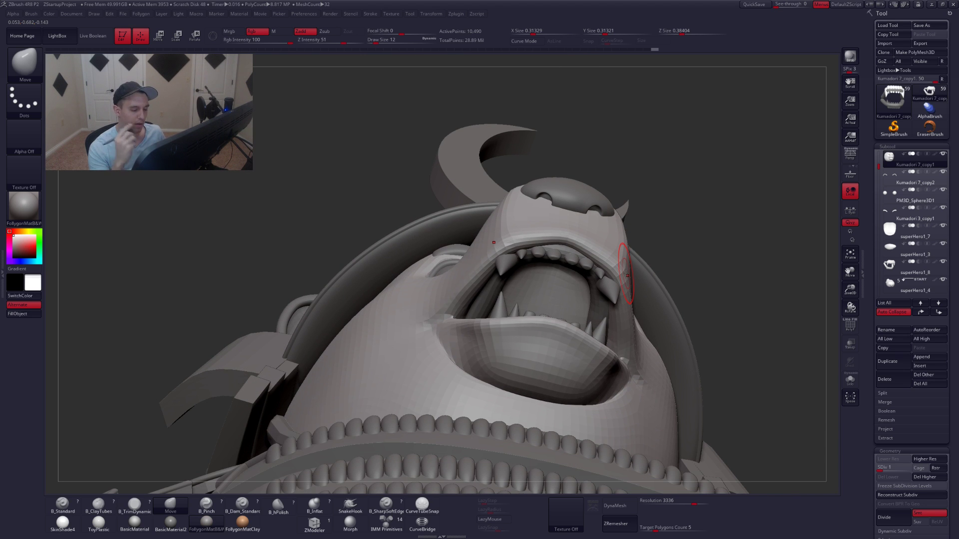
left_click_drag(616, 286, 617, 281)
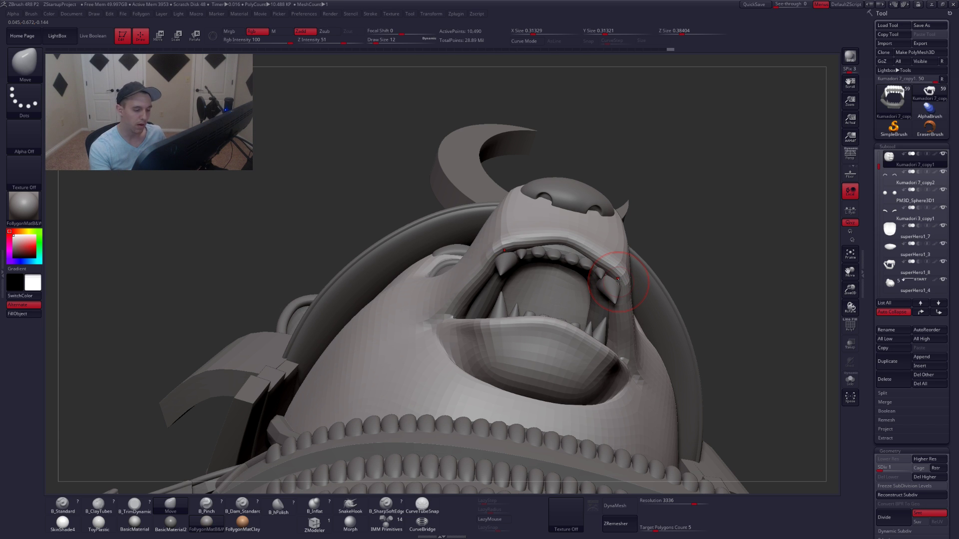
mouse_move(615, 289)
right_mouse_down()
mouse_move(579, 233)
mouse_move(568, 276)
mouse_move(574, 265)
right_mouse_up()
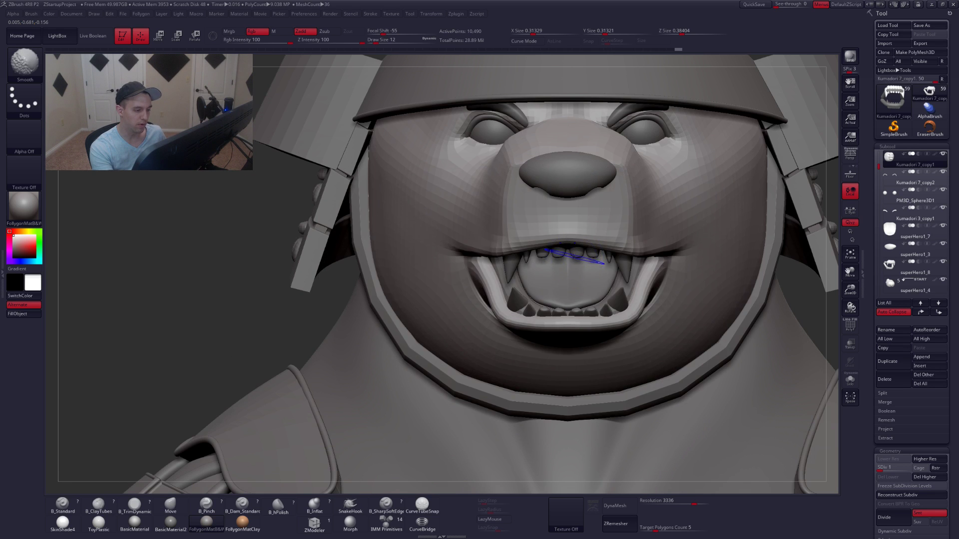
Set the Move brush's Draw Size to 16 and reshape the upper lip edge around the upper teeth.
key("space")
left_click_drag(578, 248, 581, 246)
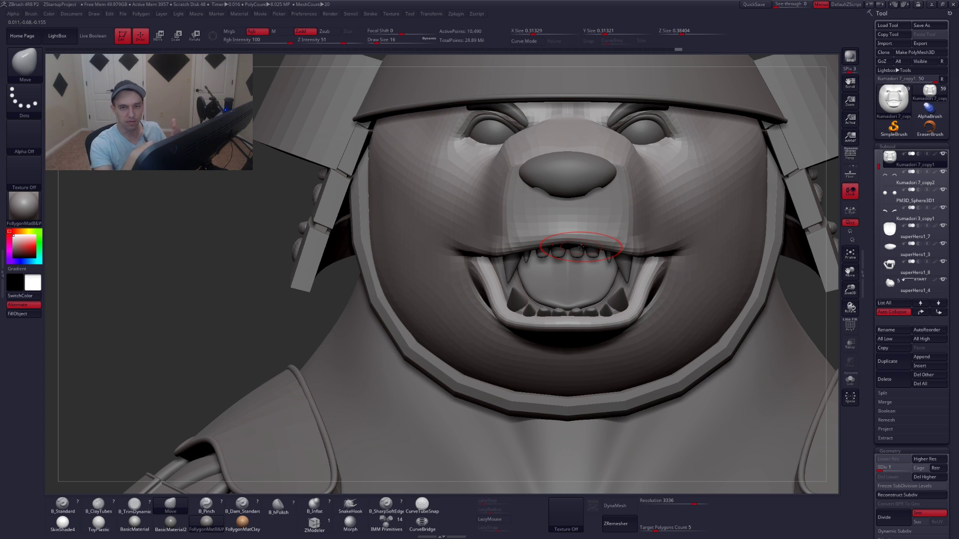
mouse_move(581, 246)
right_mouse_down()
mouse_move(616, 245)
mouse_move(636, 275)
mouse_move(625, 280)
right_mouse_up()
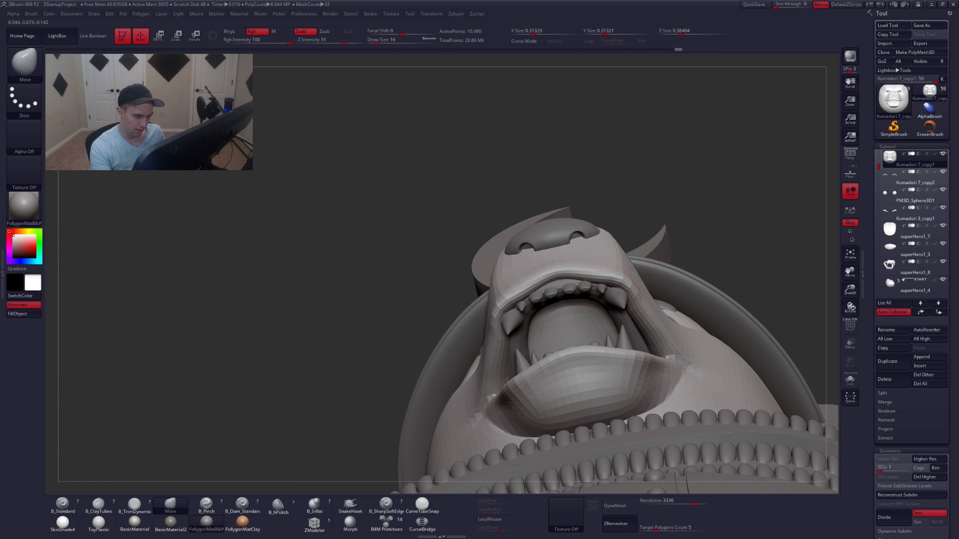
left_click_drag(620, 289, 602, 278)
right_click_drag(604, 314, 594, 305)
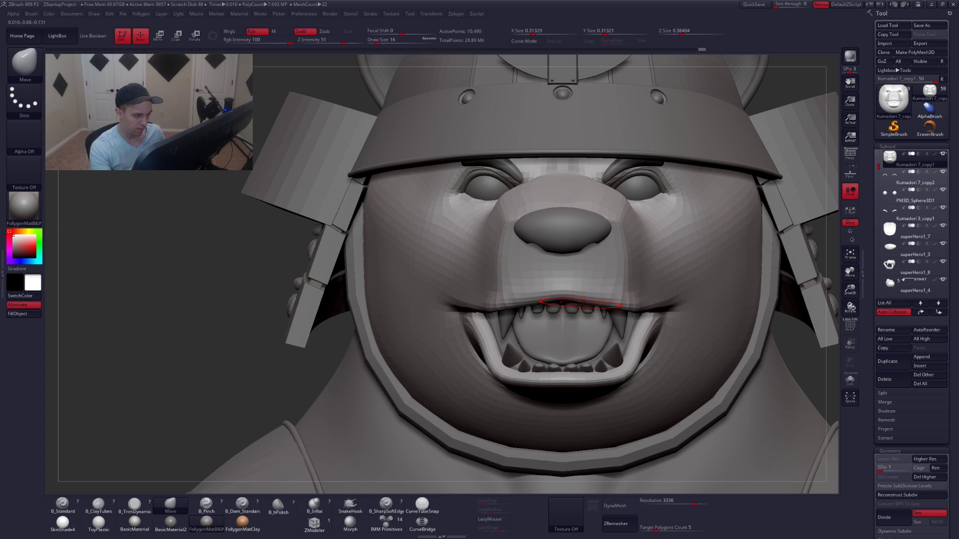
right_click_drag(578, 304, 611, 300)
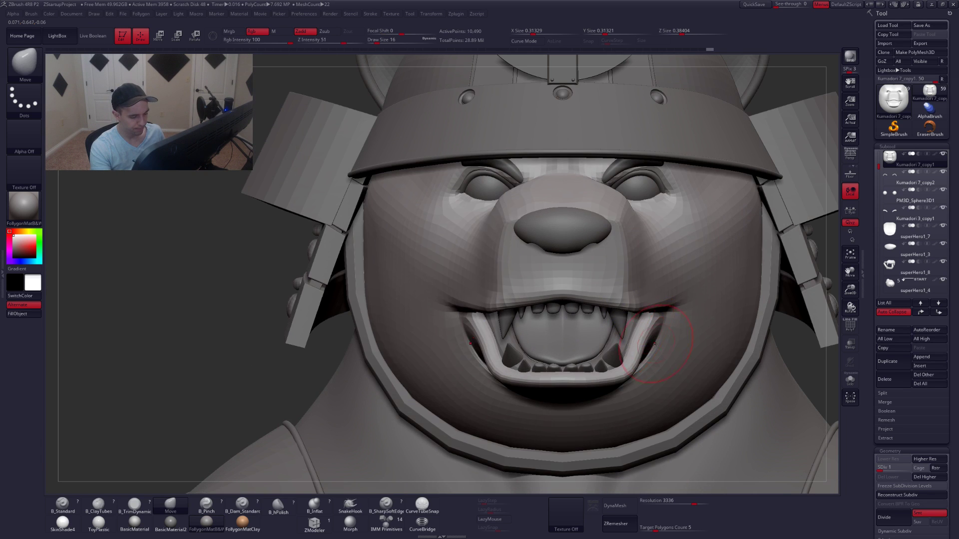
Raise the head to subdivision level 5 and isolate it in Solo mode.
key("d")
key("d")
key("d")
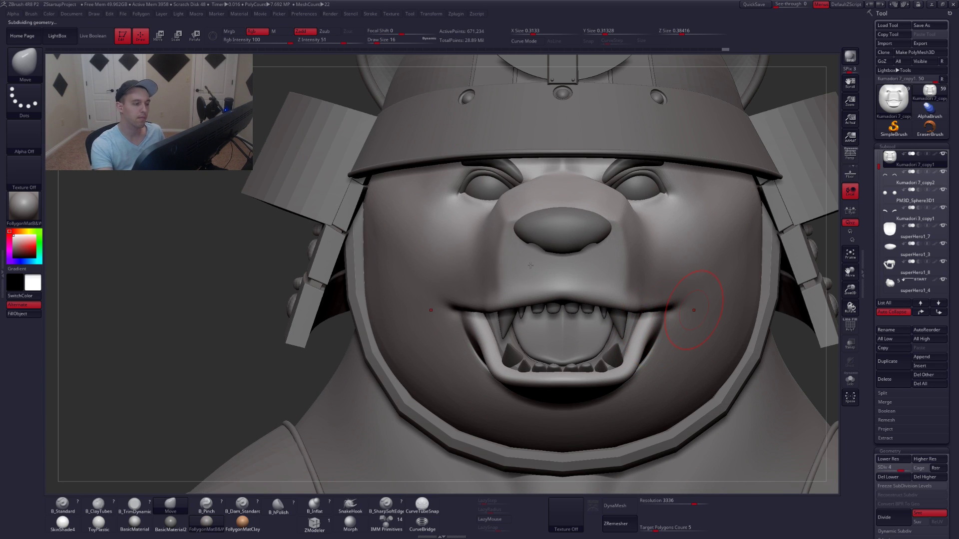
key("d")
mouse_move(531, 266)
right_mouse_down("ctrl")
mouse_move(735, 327)
mouse_move(625, 276)
mouse_move(666, 321)
mouse_move(688, 295)
mouse_move(672, 308)
mouse_move(619, 296)
mouse_move(609, 312)
mouse_move(594, 265)
mouse_move(586, 272)
right_mouse_up("ctrl")
key("alt+s")
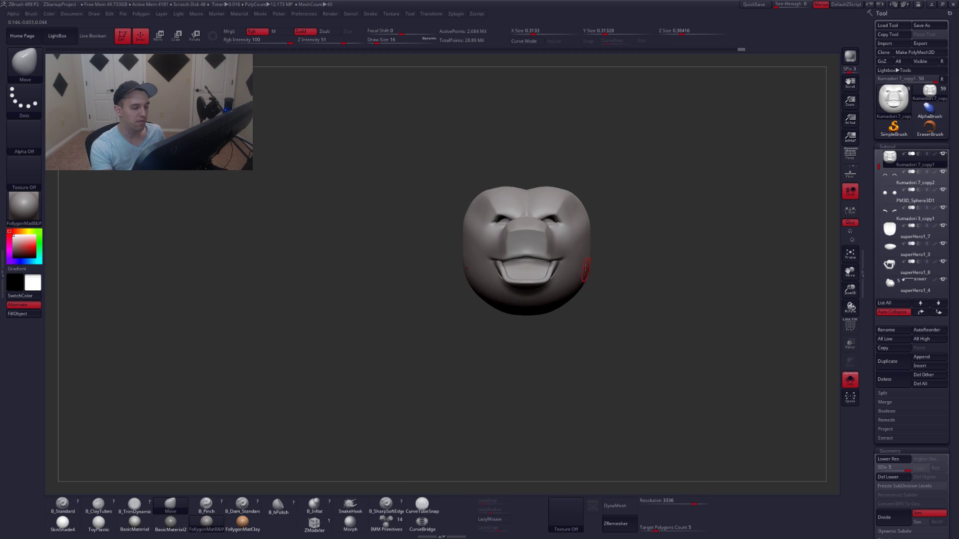
Set Draw Size to 54, drop the head to subdivision level 1 and widen its cheeks with the full character shown.
key("space")
left_click_drag(585, 261, 591, 260)
key("shift+d")
key("shift+d")
key("shift+d")
key("shift+d")
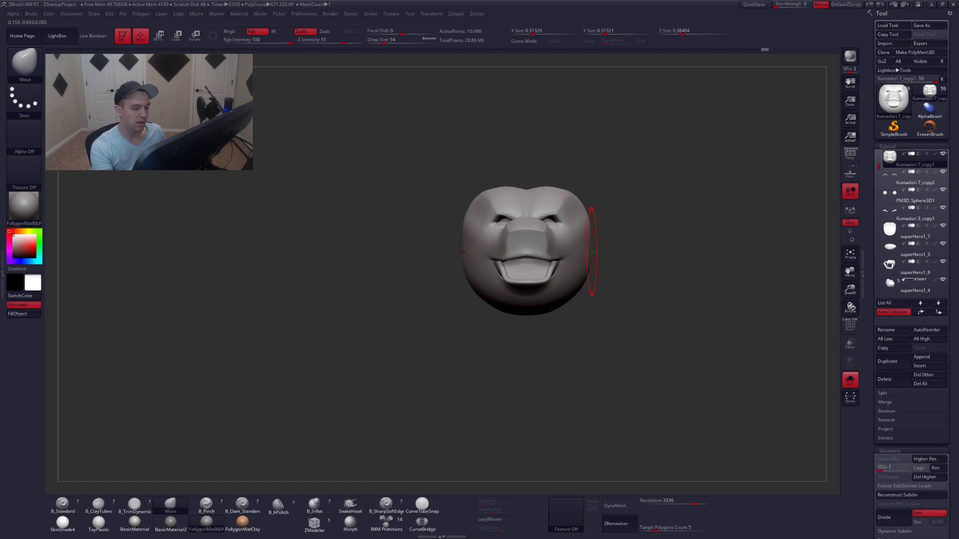
key("alt+s")
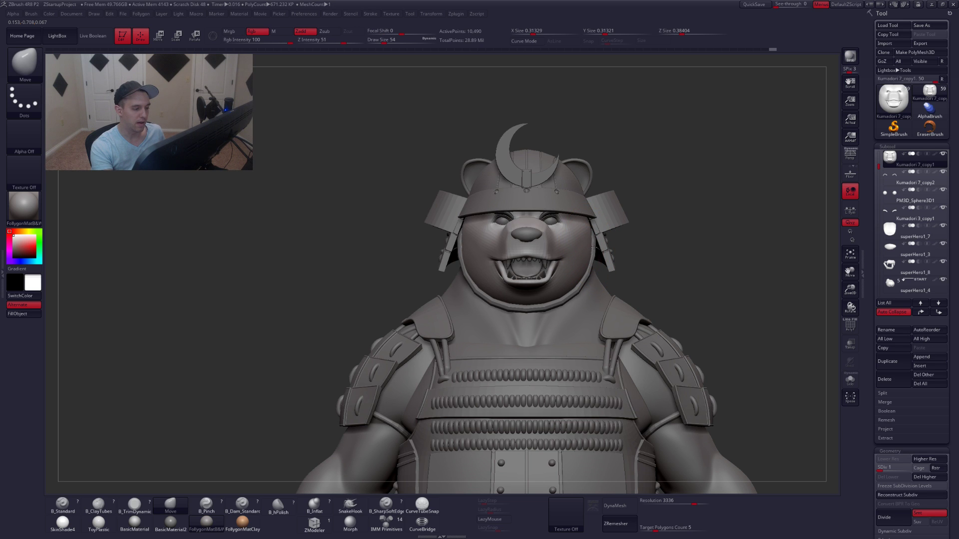
left_click_drag(593, 247, 594, 248)
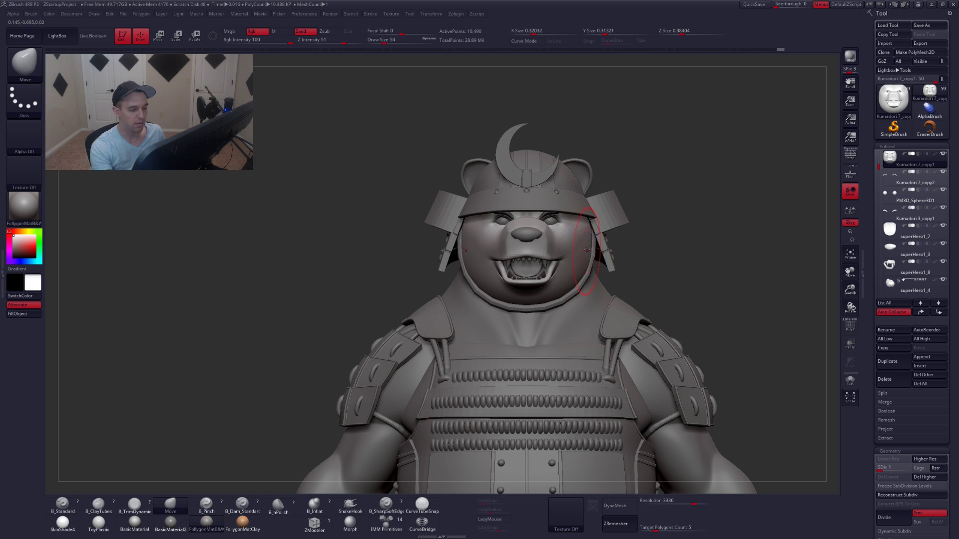
Select the helmet's chin strap superHero2_18 and pull its sides outward with the Move brush at Draw Size 68.
left_click(583, 287, "alt")
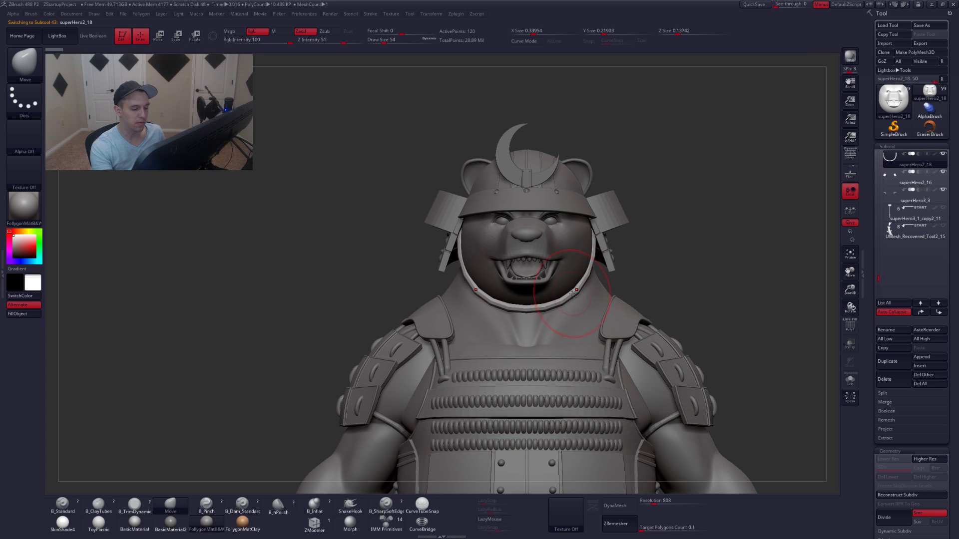
key("space")
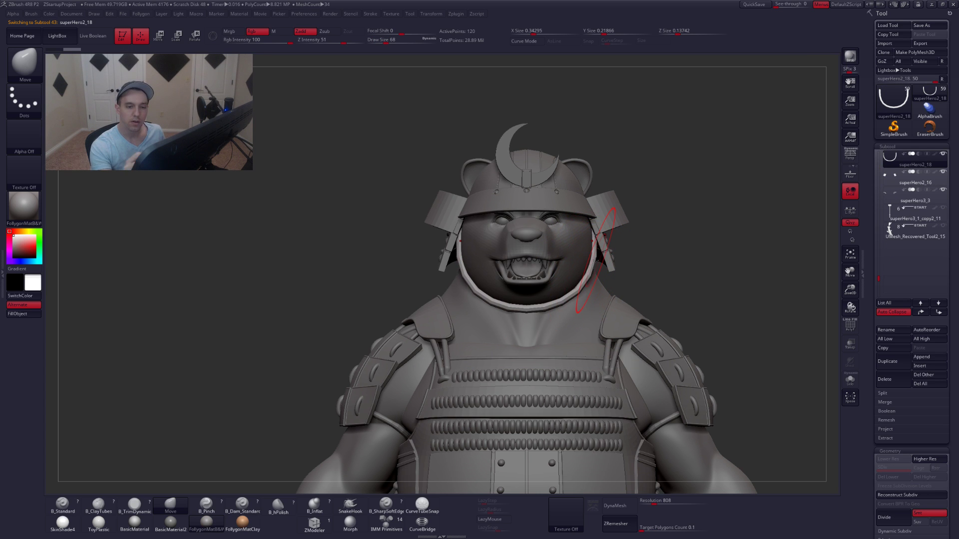
key("shift+d")
left_click(530, 167)
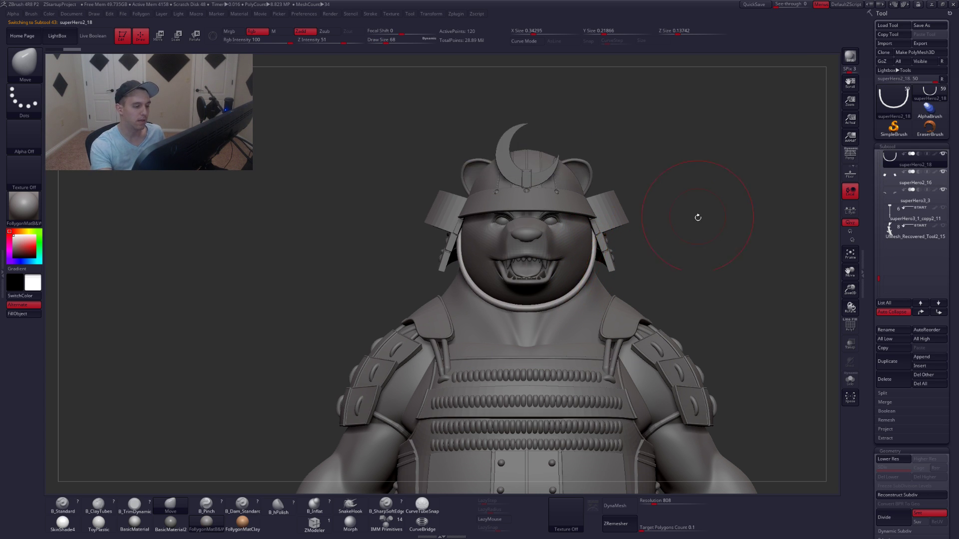
Hide the chin strap, select the head and check its jaw and silhouette from the side and front.
left_click(894, 178)
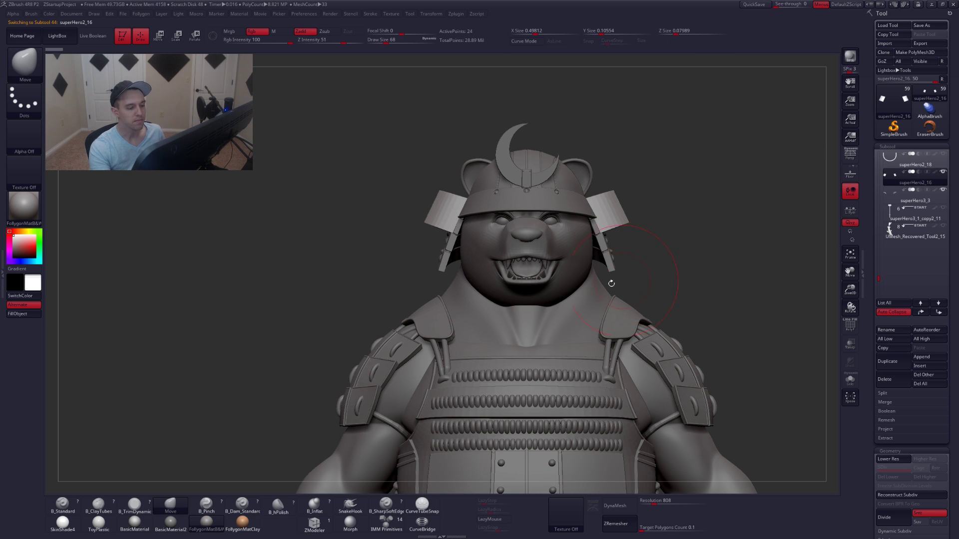
left_click(572, 284, "alt")
left_click_drag(699, 279, 614, 316)
mouse_move(612, 316)
right_mouse_down()
mouse_move(636, 332)
mouse_move(621, 332)
right_mouse_up()
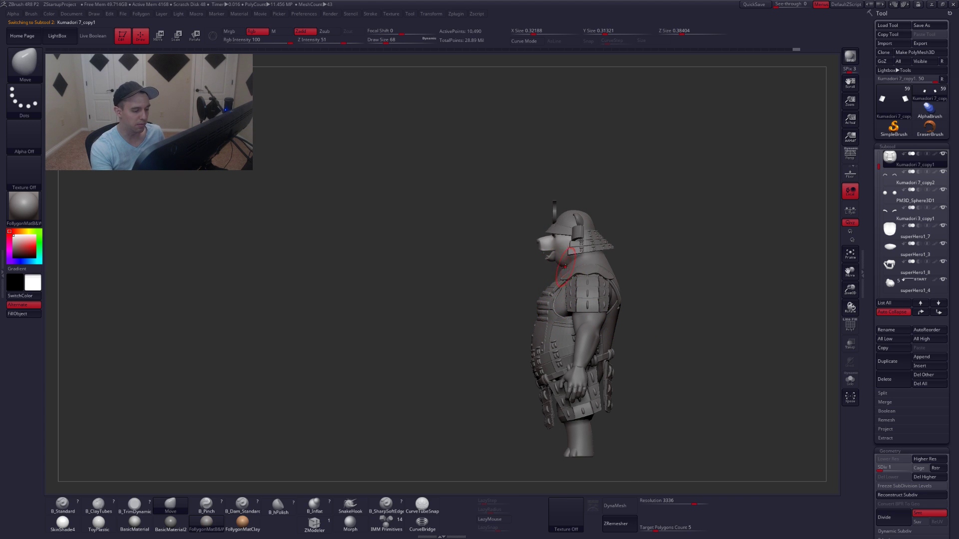
mouse_move(564, 267)
left_mouse_down("ctrl")
mouse_move(537, 305)
mouse_move(531, 369)
mouse_move(625, 451)
mouse_move(604, 160)
left_mouse_up("ctrl")
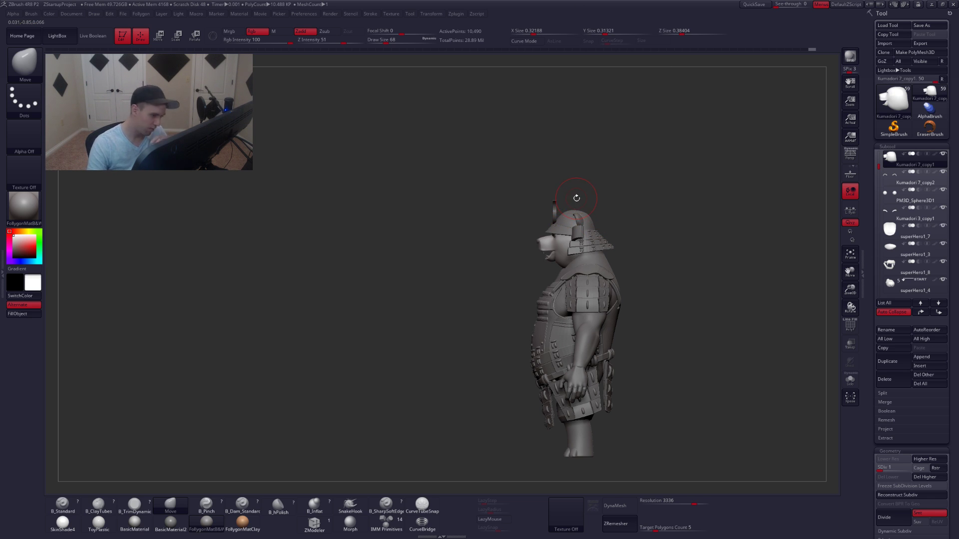
mouse_move(581, 251)
right_mouse_down()
mouse_move(604, 253)
mouse_move(599, 287)
mouse_move(607, 288)
mouse_move(572, 288)
right_mouse_up()
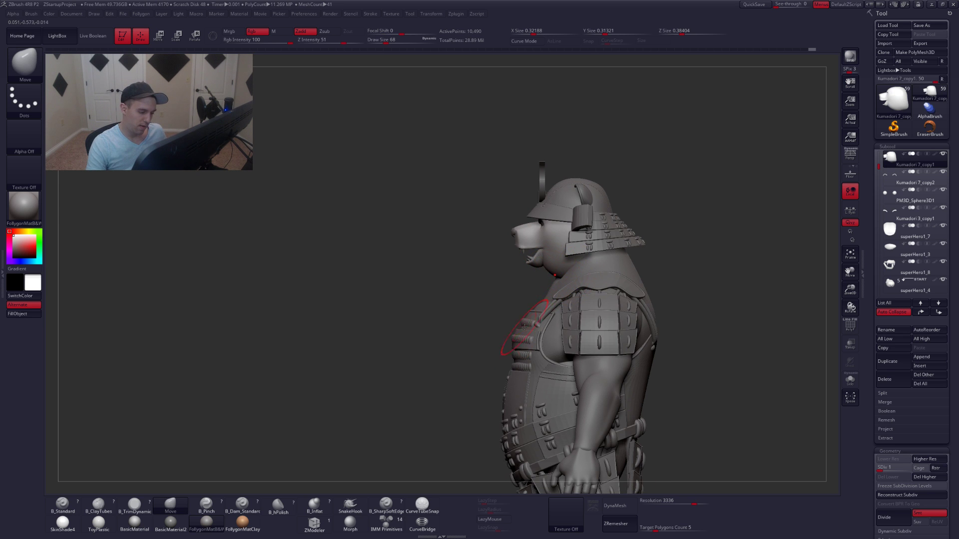
right_click_drag(538, 321, 562, 287)
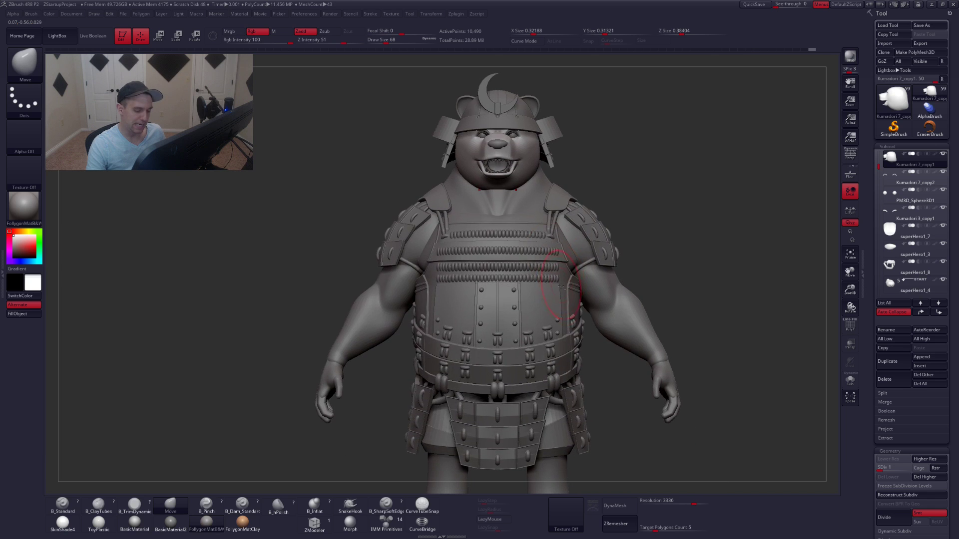
Select the arms superHero2_2, isolate them in Solo mode and drop them to subdivision level 1.
left_click(397, 300, "alt")
mouse_move(285, 310)
left_mouse_down()
mouse_move(405, 314)
mouse_move(293, 311)
left_mouse_up()
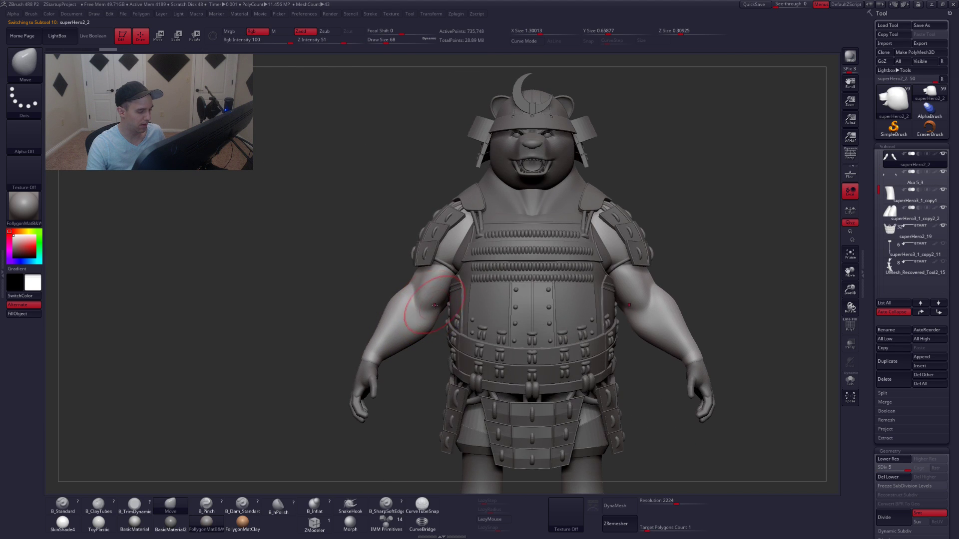
right_click_drag(668, 335, 659, 300, "shift")
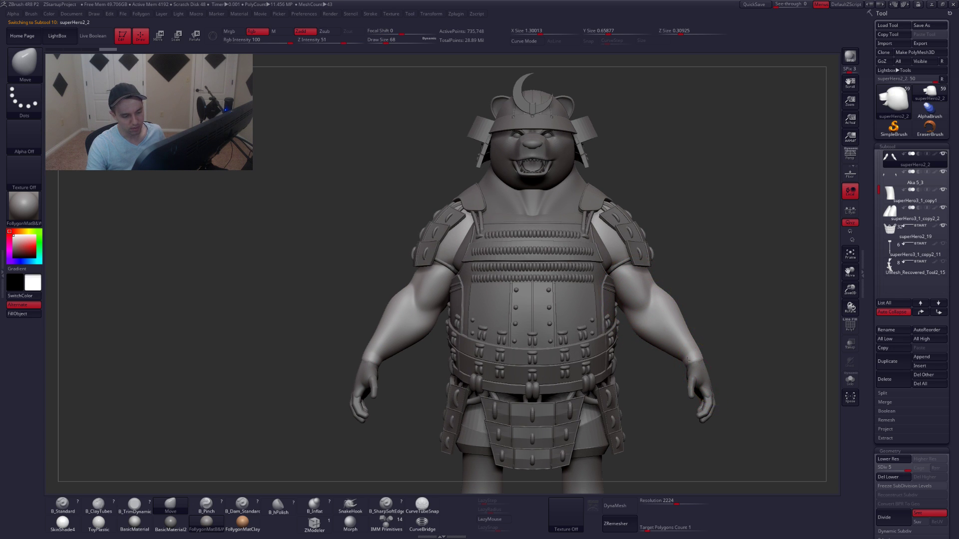
mouse_move(789, 353)
left_mouse_down()
mouse_move(741, 331)
mouse_move(691, 334)
left_mouse_up()
key("alt+s")
key("shift+d")
key("shift+d")
key("shift+d")
key("shift+d")
Reshape the elbow and upper forearm with the Move brush at Draw Size 49.
key("space")
mouse_move(691, 333)
right_mouse_down()
mouse_move(648, 365)
mouse_move(669, 346)
right_mouse_up()
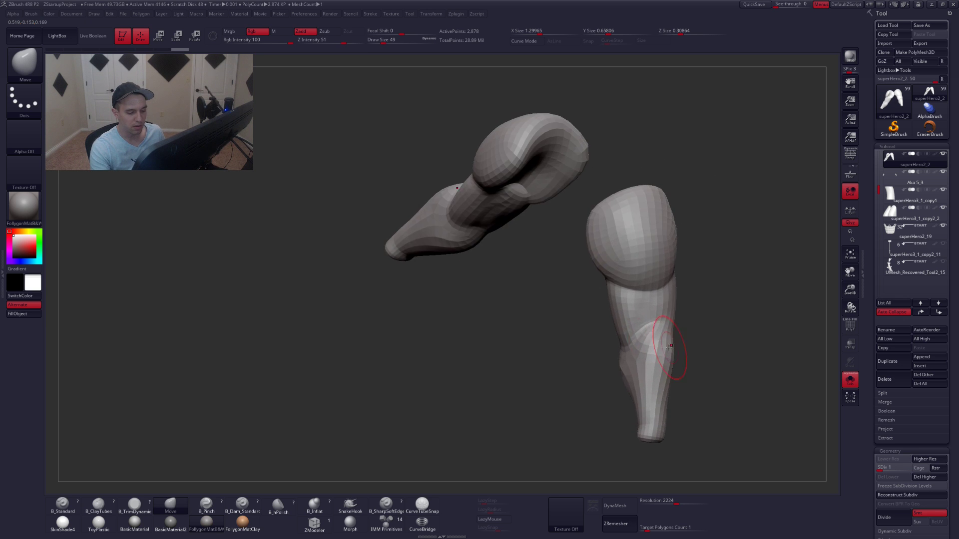
left_click_drag(670, 347, 662, 346)
mouse_move(662, 345)
right_mouse_down()
mouse_move(622, 349)
mouse_move(669, 333)
mouse_move(645, 337)
right_mouse_up()
Raise the arms to subdivision level 2, rough in the elbow forms at Draw Size 37 and compare them with the full character.
key("d")
key("2")
key("d")
key("space")
left_click_drag(645, 337, 640, 337)
key("3")
mouse_move(642, 335)
right_mouse_down()
mouse_move(633, 347)
mouse_move(657, 315)
right_mouse_up()
key("shift")
key("2")
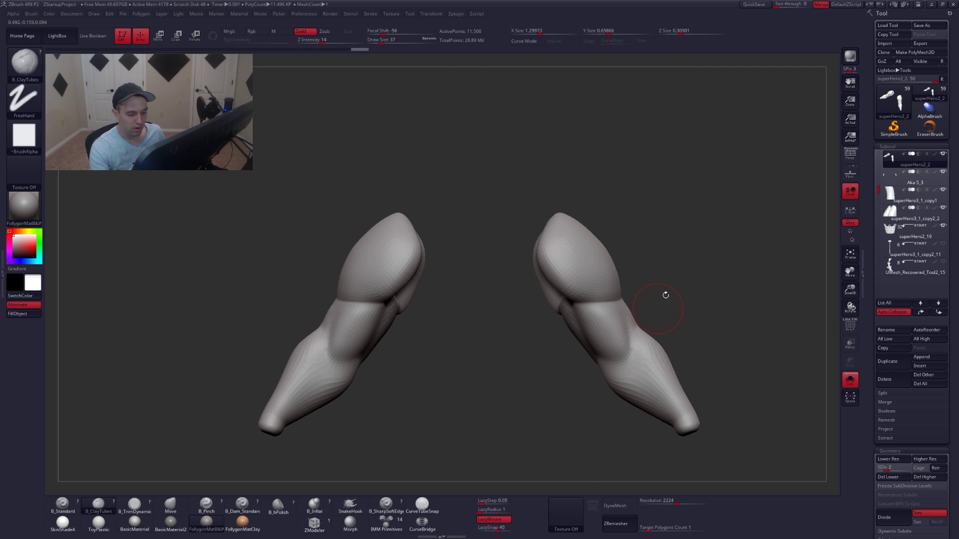
key("alt+s")
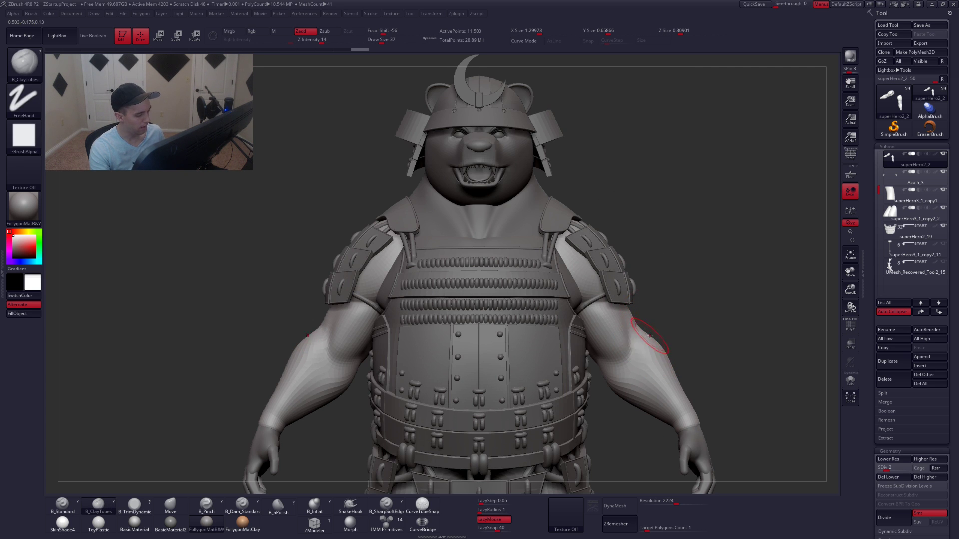
key("alt+s")
Build up the outer forearm below the elbow with B_ClayTubes and raise the arms to subdivision level 3.
right_click_drag(395, 387, 546, 327, "alt")
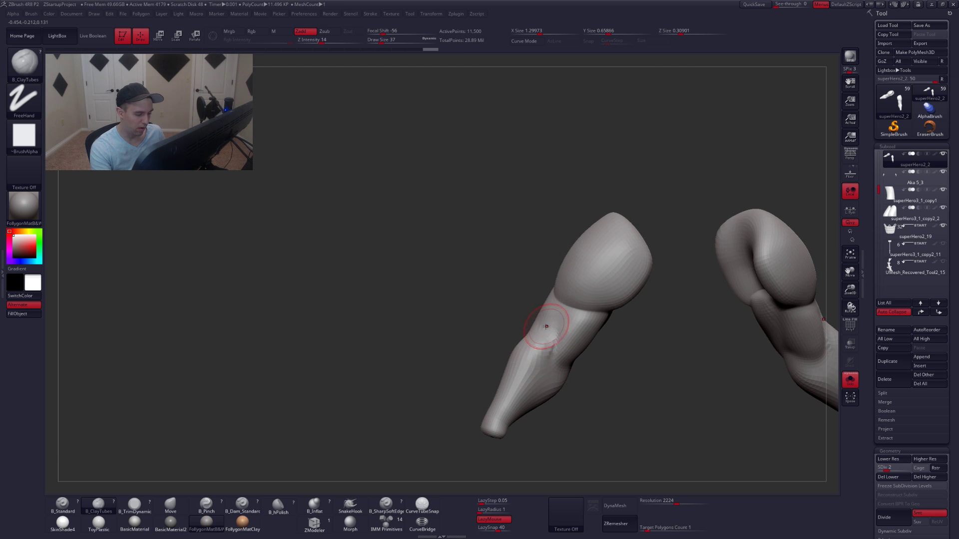
left_click_drag(540, 325, 525, 369)
right_click_drag(544, 344, 574, 332)
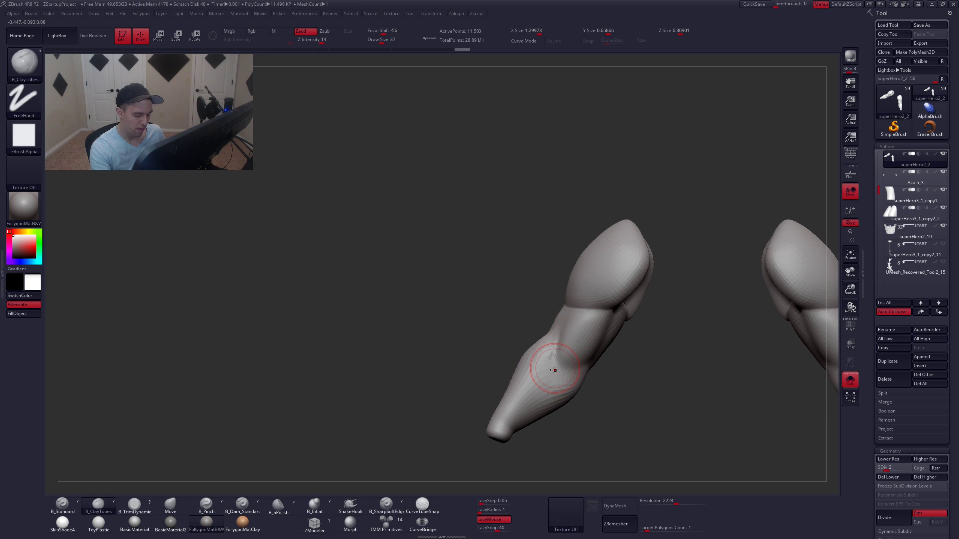
key("alt+s")
mouse_move(573, 364)
right_mouse_down()
mouse_move(520, 380)
mouse_move(565, 323)
right_mouse_up()
key("d")
key("shift+alt+s")
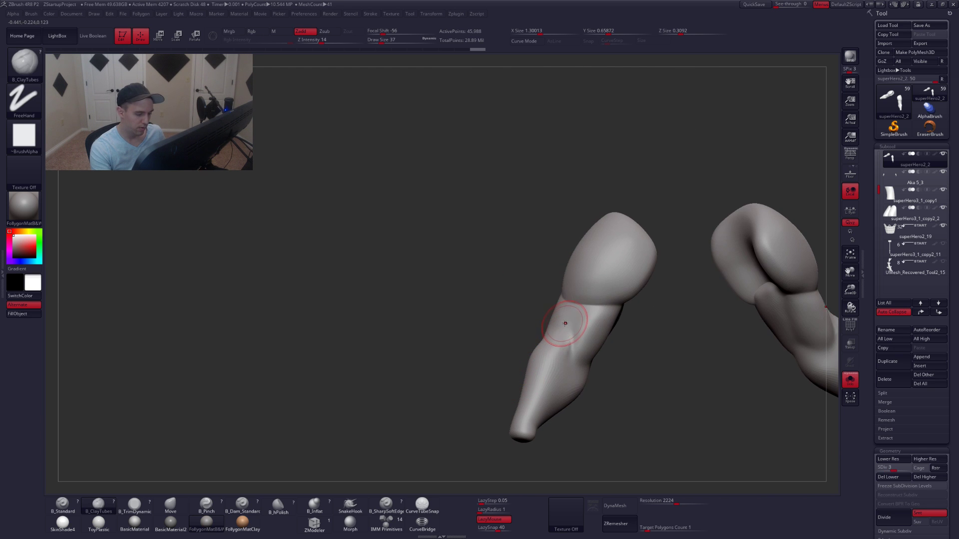
Sculpt the forearm muscle running from the outer elbow with B_ClayTubes and smooth its transition.
right_click_drag(555, 367, 572, 328)
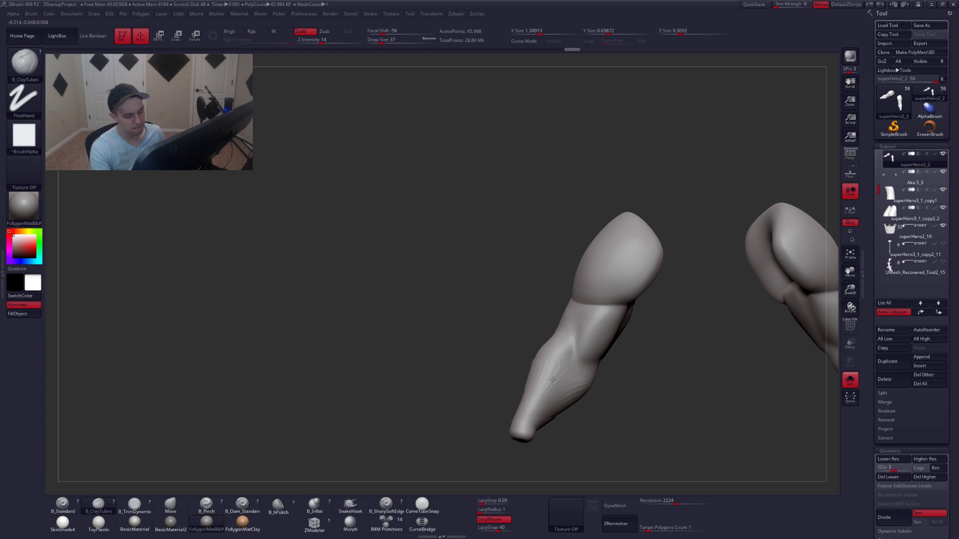
right_click_drag(546, 368, 535, 307)
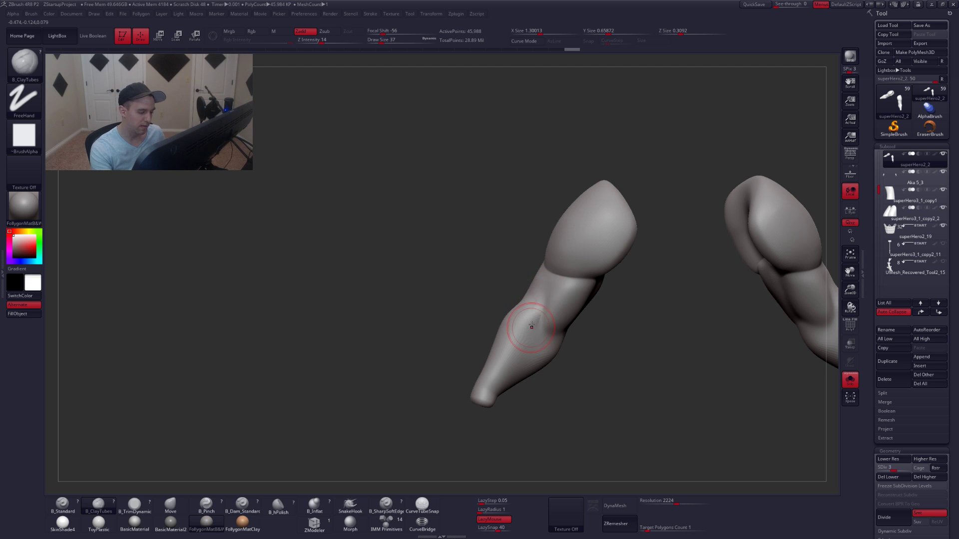
right_click_drag(521, 322, 524, 330, "shift")
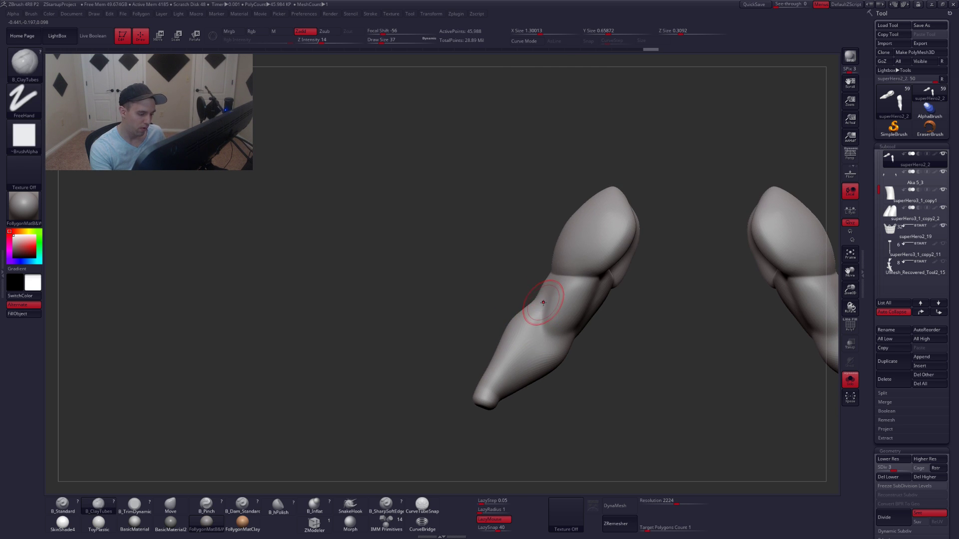
left_click_drag(538, 310, 543, 301)
right_click_drag(516, 332, 539, 323)
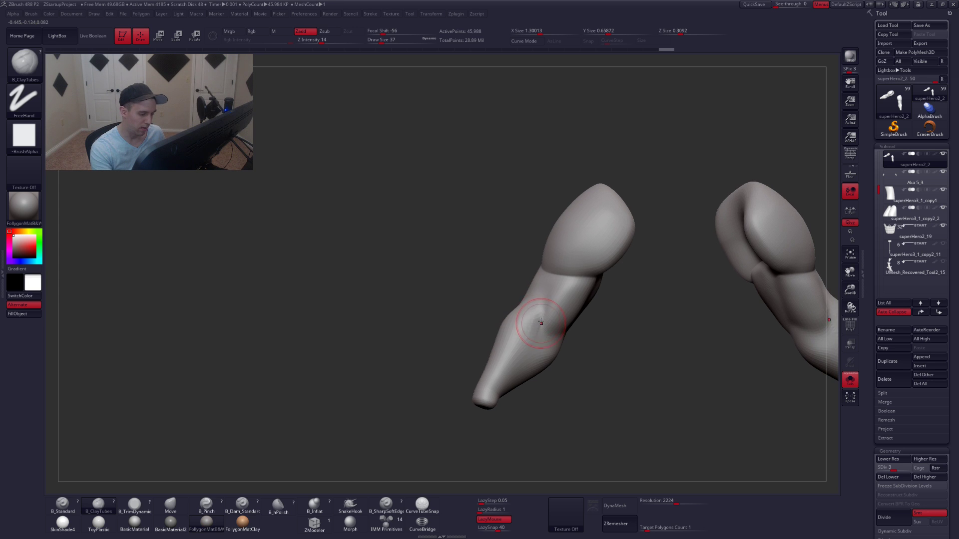
left_click_drag(539, 323, 516, 353)
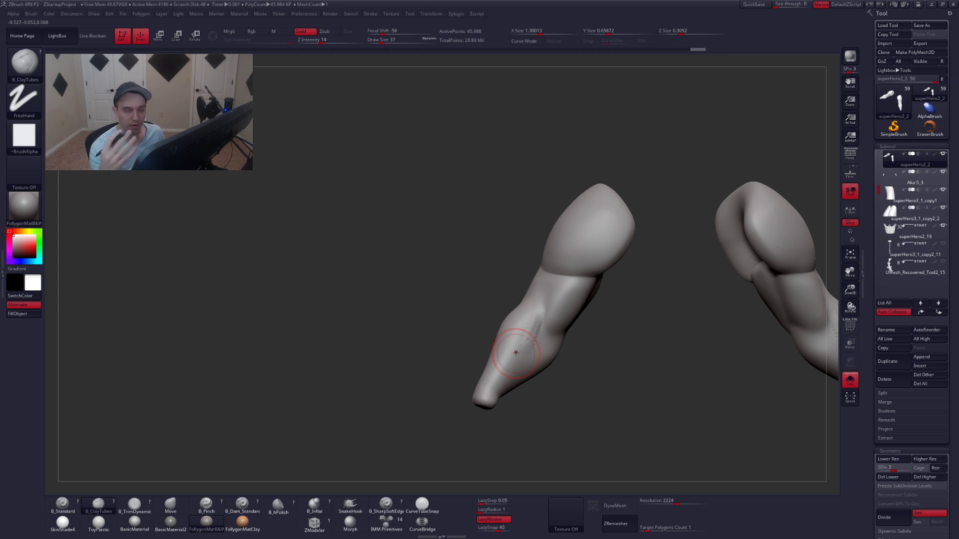
left_click(516, 353)
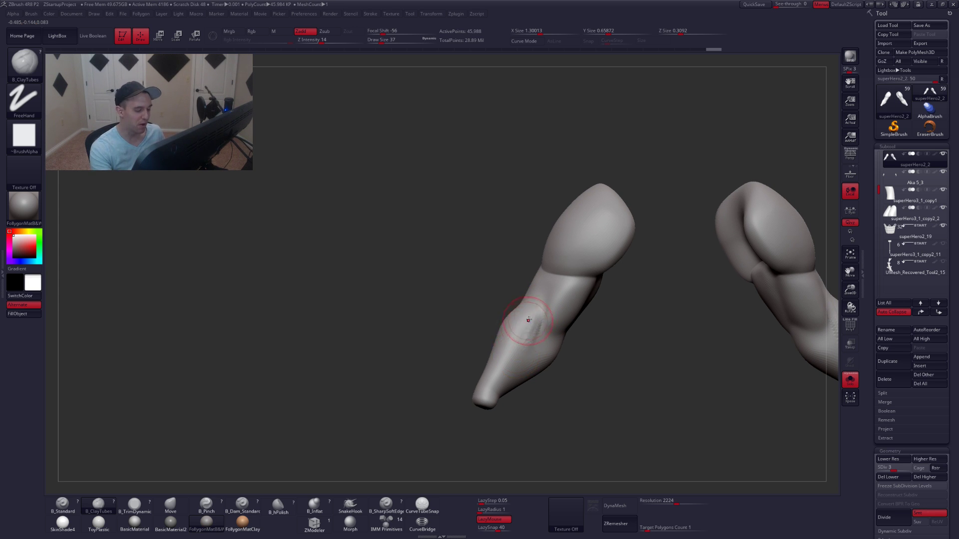
mouse_move(529, 322)
left_mouse_down("shift")
mouse_move(520, 343)
mouse_move(532, 348)
left_mouse_up("shift")
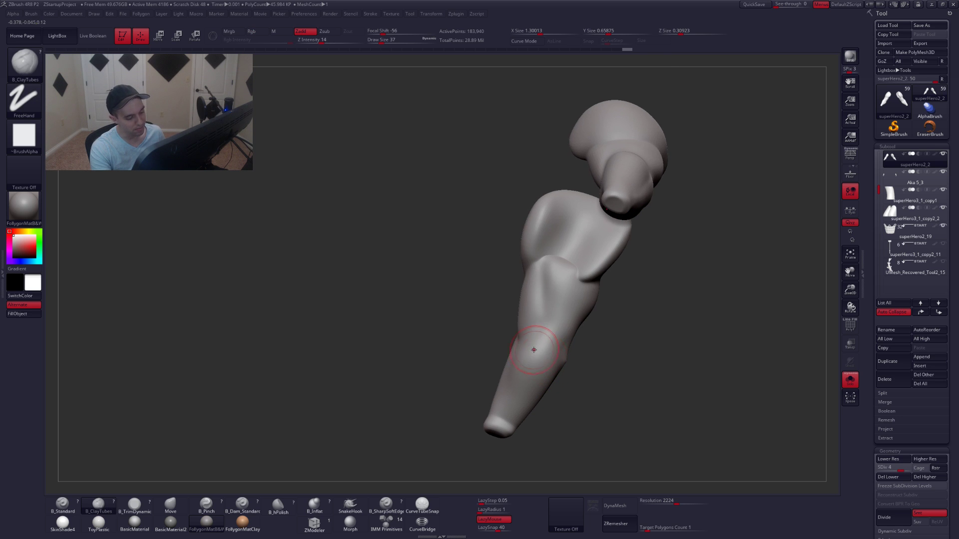
Flatten the forearm planes with B_TrimDynamic at subdivision level 4 and check the arms against the full character.
key("3")
left_click_drag(534, 350, 537, 348)
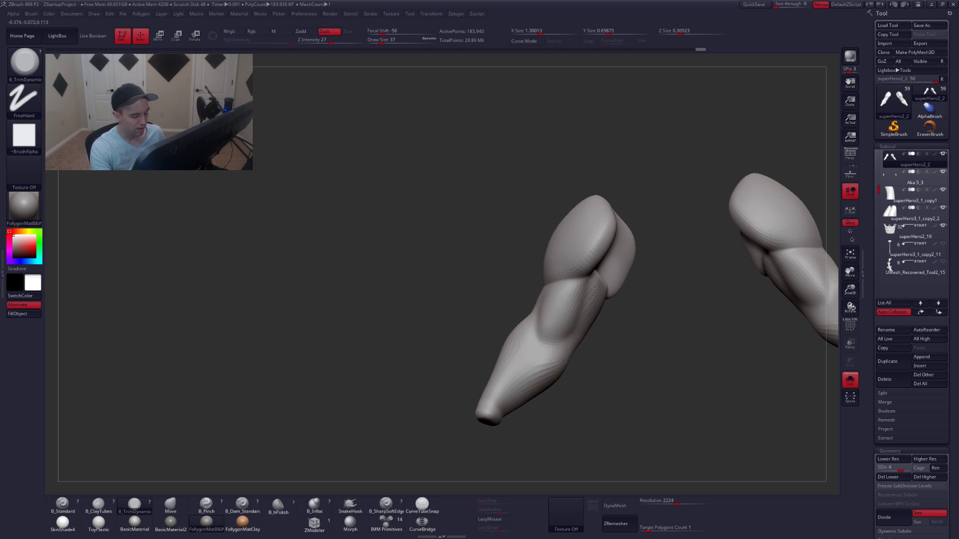
mouse_move(565, 365)
right_mouse_down()
mouse_move(564, 351)
mouse_move(557, 378)
mouse_move(520, 336)
right_mouse_up()
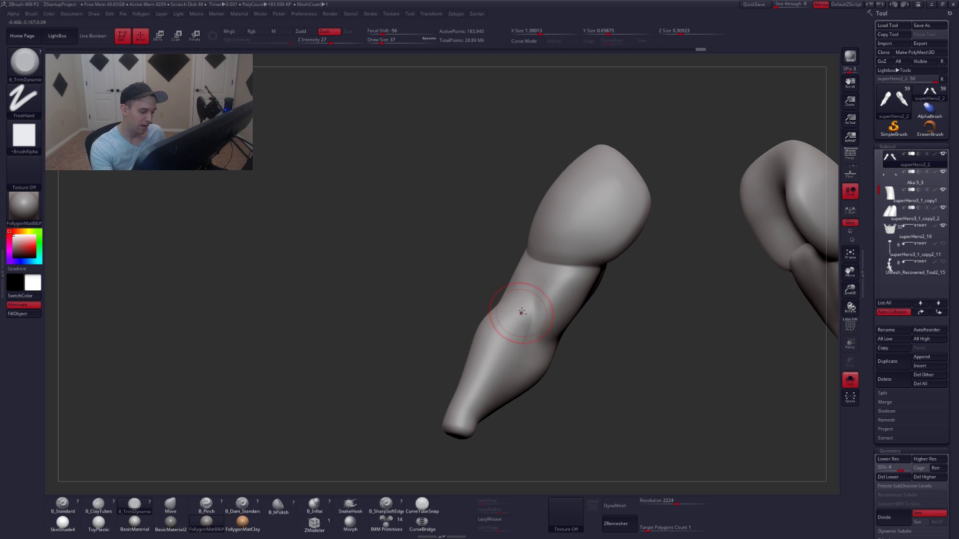
right_click_drag(535, 309, 520, 325, "ctrl")
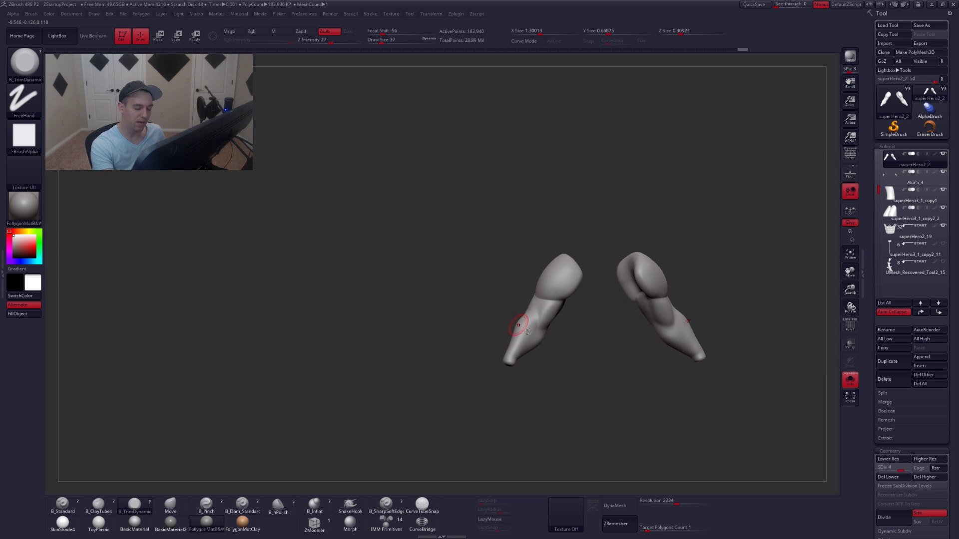
right_click_drag(591, 366, 542, 325, "alt")
key("alt+s")
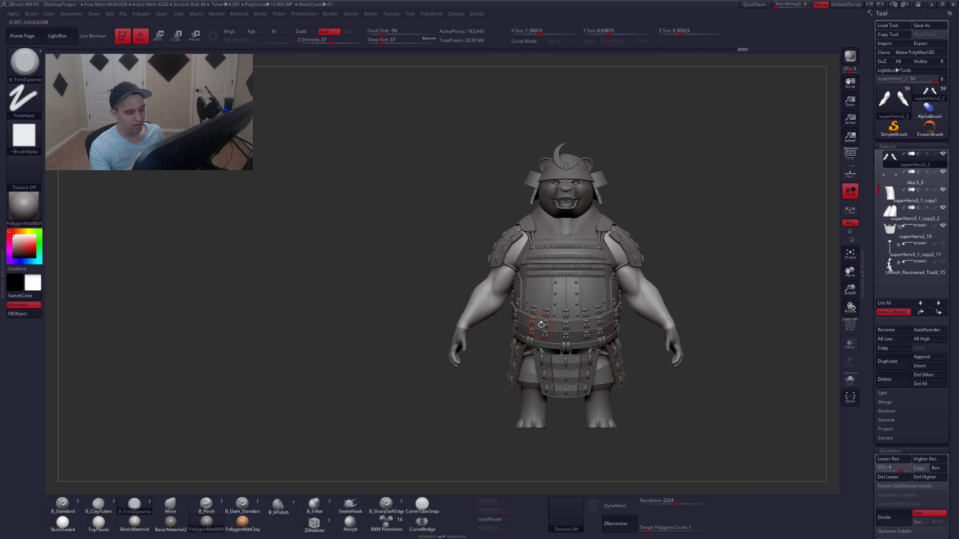
key("alt+s")
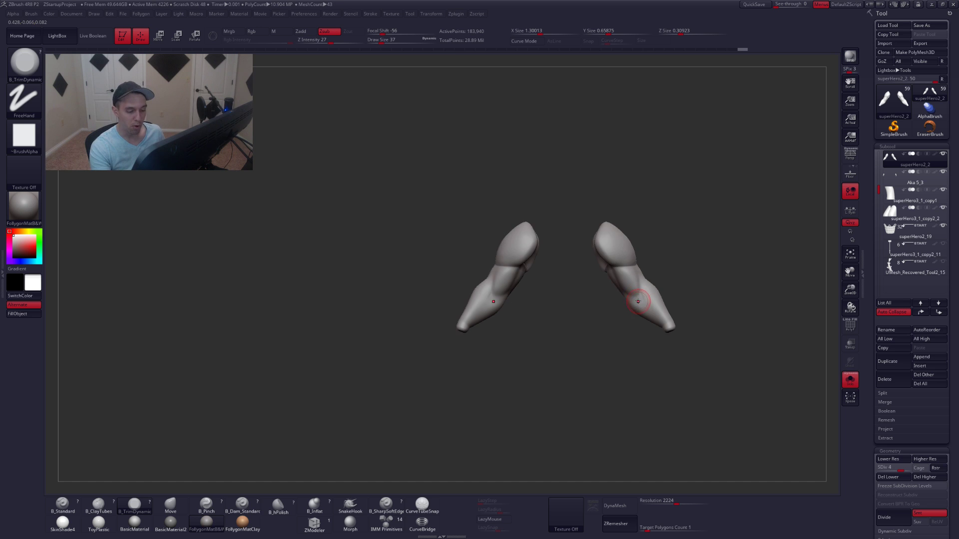
Refine and smooth the forearm around the elbow, and adjust the elbow's contour with the Move brush at Draw Size 33.
mouse_move(637, 300)
right_mouse_down("ctrl")
mouse_move(665, 329)
mouse_move(637, 305)
right_mouse_up("ctrl")
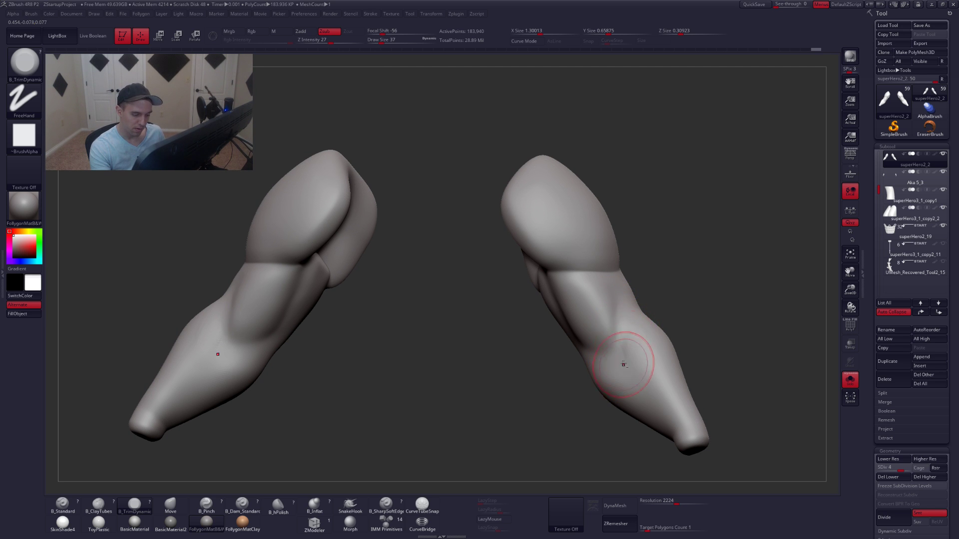
left_click_drag(624, 365, 628, 356, "alt")
right_click_drag(628, 355, 625, 363)
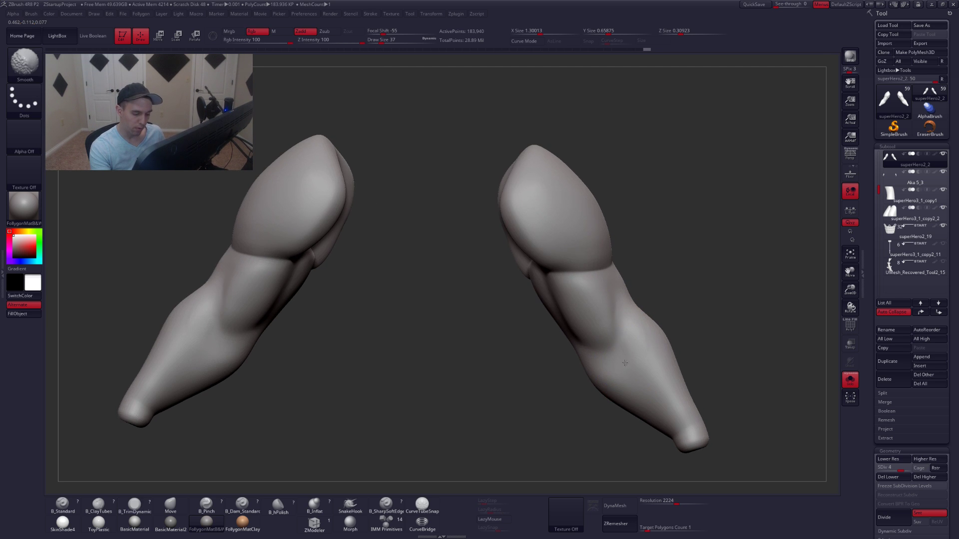
mouse_move(616, 313)
right_mouse_down("shift")
mouse_move(612, 325)
mouse_move(623, 323)
right_mouse_up("shift")
right_click(611, 323)
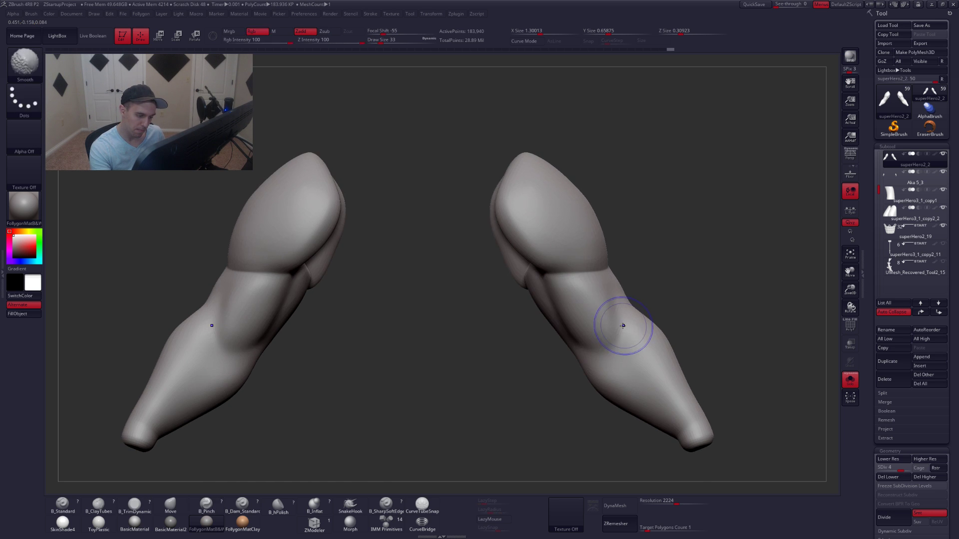
key("b")
key("m")
key("v")
left_click_drag(623, 325, 619, 327)
right_click_drag(621, 331, 604, 335)
Add volume above the outer elbow with B_ClayTubes, smooth it and check the arms with the full character.
key("b")
key("c")
key("t")
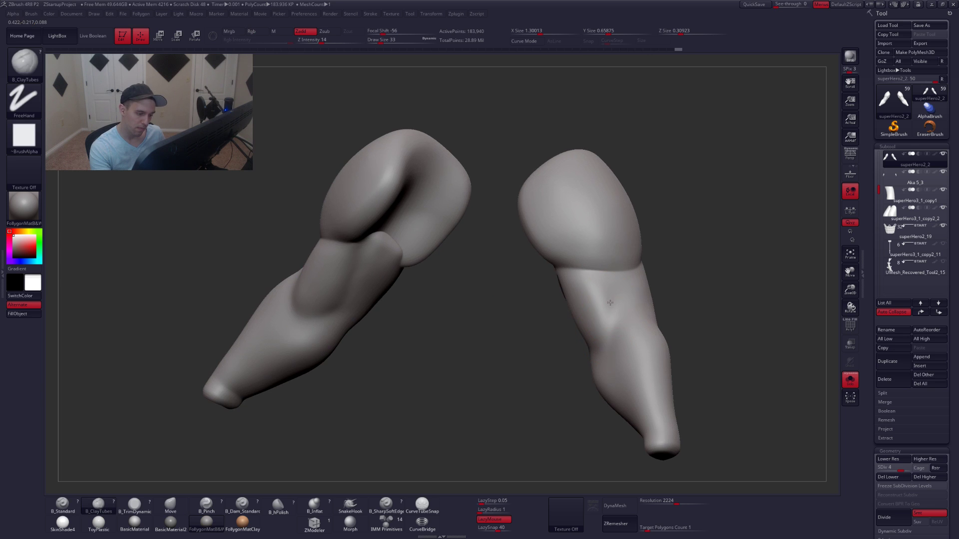
right_click_drag(615, 303, 623, 306)
left_click_drag(611, 303, 608, 342)
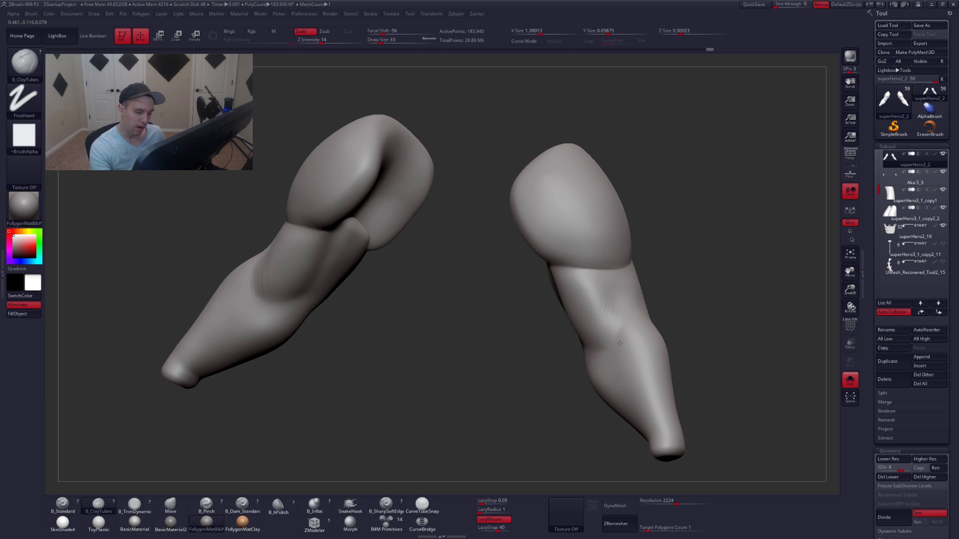
right_click_drag(620, 344, 636, 306, "shift")
mouse_move(623, 338)
right_mouse_down("alt")
mouse_move(575, 344)
mouse_move(522, 374)
mouse_move(578, 376)
mouse_move(589, 350)
mouse_move(544, 325)
mouse_move(534, 306)
right_mouse_up("alt")
key("alt+s")
key("alt+s")
Smooth the outer elbow at a lower subdivision level and return the arms to level 5.
key("shift+d")
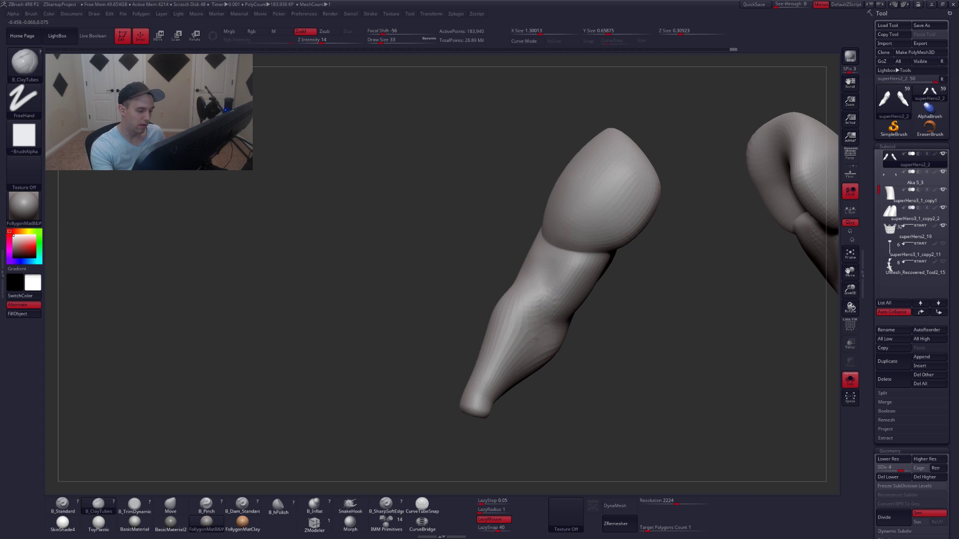
key("d")
key("shift")
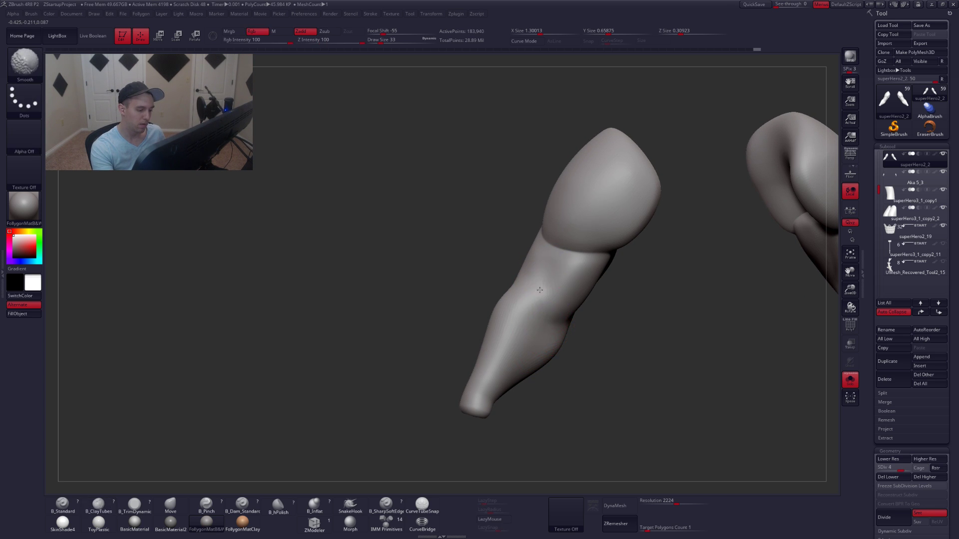
left_click_drag(567, 281, 549, 319, "shift")
right_click_drag(544, 345, 561, 347)
key("d")
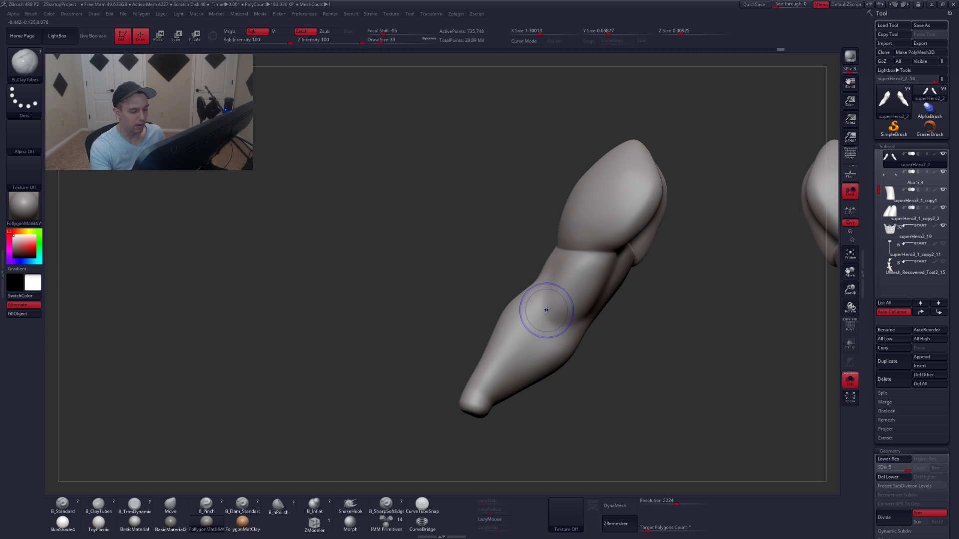
Check the arms from behind with the full character, and smooth the crease behind the elbow at subdivision level 4.
right_click_drag(549, 279, 579, 327)
left_click(663, 322)
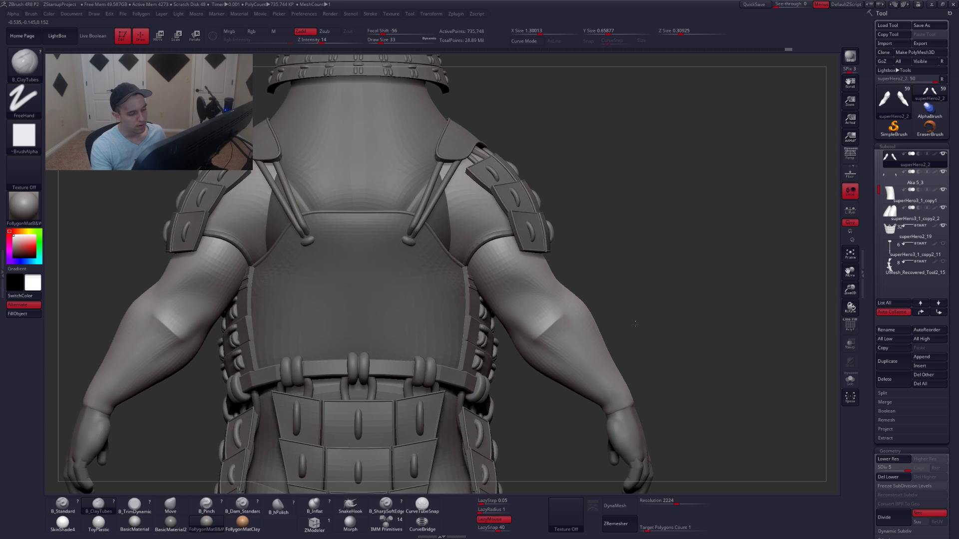
right_click_drag(646, 324, 619, 327, "ctrl")
right_click_drag(374, 358, 544, 330, "alt")
key("alt+s")
key("shift+d")
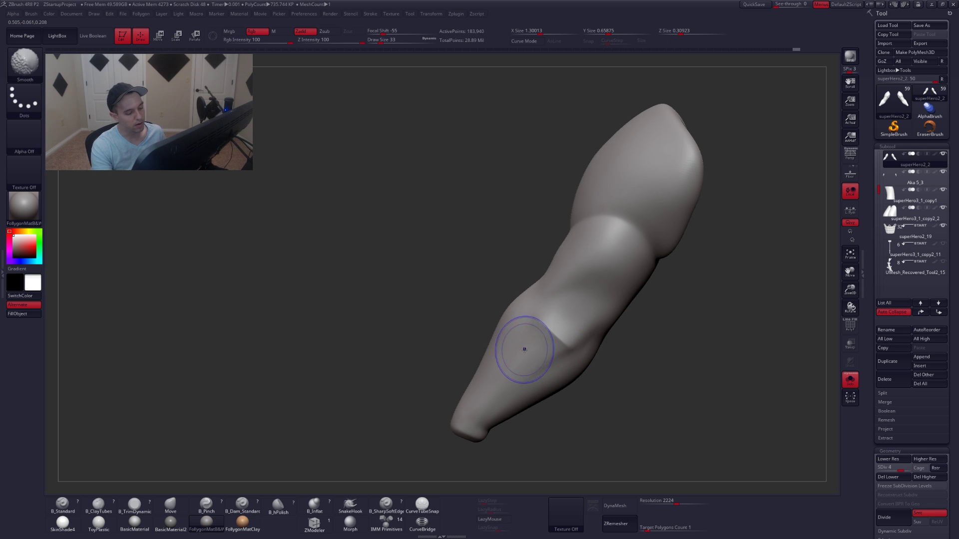
left_click_drag(560, 345, 544, 364, "shift")
key("d")
Sculpt and smooth the back of the elbow at subdivision level 4, softening the ridge above the forearm.
mouse_move(520, 364)
right_mouse_down()
mouse_move(482, 370)
mouse_move(535, 334)
mouse_move(592, 314)
right_mouse_up()
key("shift+d")
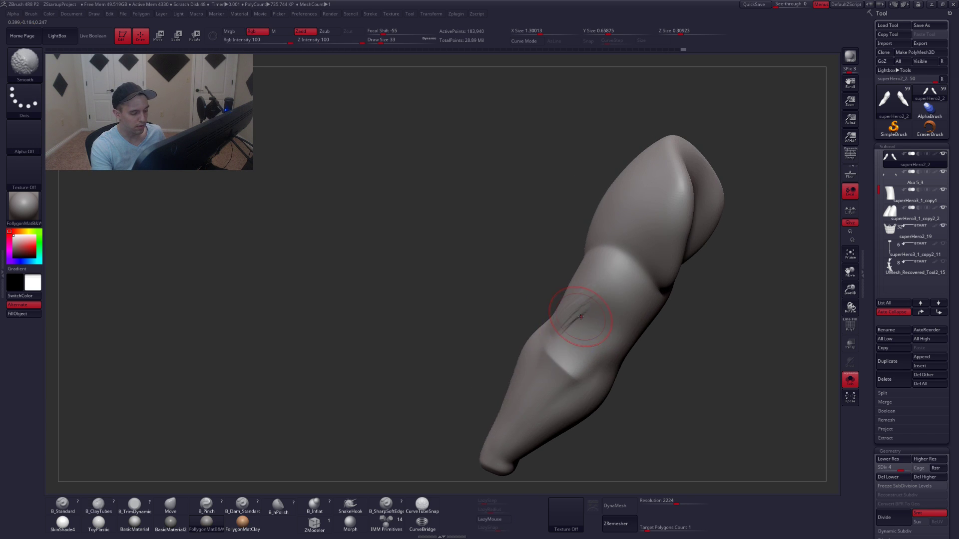
left_click_drag(582, 316, 570, 345, "shift")
right_click_drag(594, 319, 567, 313)
mouse_move(526, 346)
right_mouse_down()
mouse_move(577, 299)
mouse_move(529, 327)
mouse_move(559, 311)
right_mouse_up()
left_click_drag(566, 289, 530, 330)
mouse_move(562, 315)
right_mouse_down()
mouse_move(519, 323)
mouse_move(531, 320)
right_mouse_up()
left_click_drag(560, 326, 581, 290, "shift")
Drop the arms to subdivision level 3 and smooth the strokes behind the elbow.
key("shift+d")
right_click_drag(575, 299, 542, 322)
left_click_drag(542, 327, 550, 317, "shift")
right_click_drag(534, 320, 546, 319)
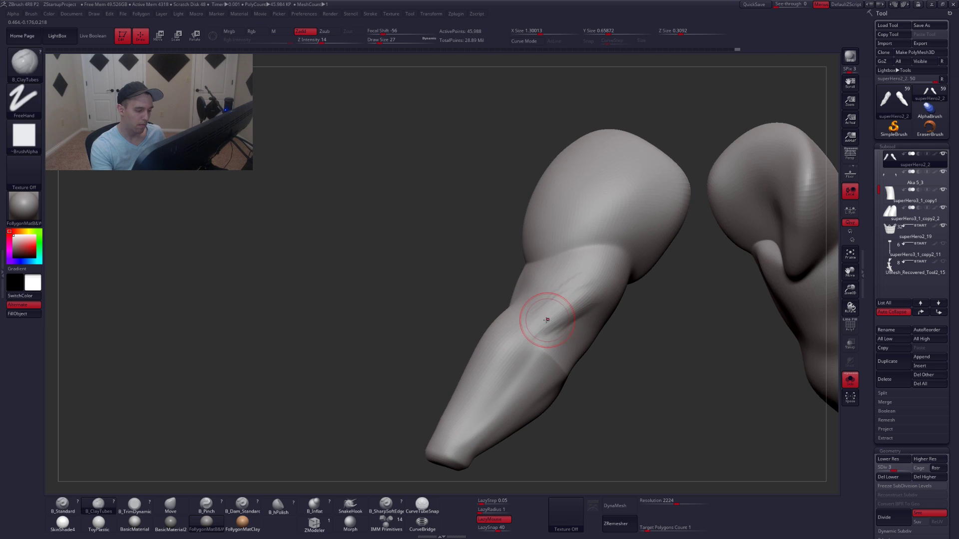
left_click_drag(564, 297, 542, 320, "shift")
Switch to B_TrimDynamic for the back of the elbow and smooth the lower upper arm into the elbow crease.
key("3")
mouse_move(542, 322)
right_mouse_down()
mouse_move(531, 316)
mouse_move(604, 278)
mouse_move(549, 327)
right_mouse_up()
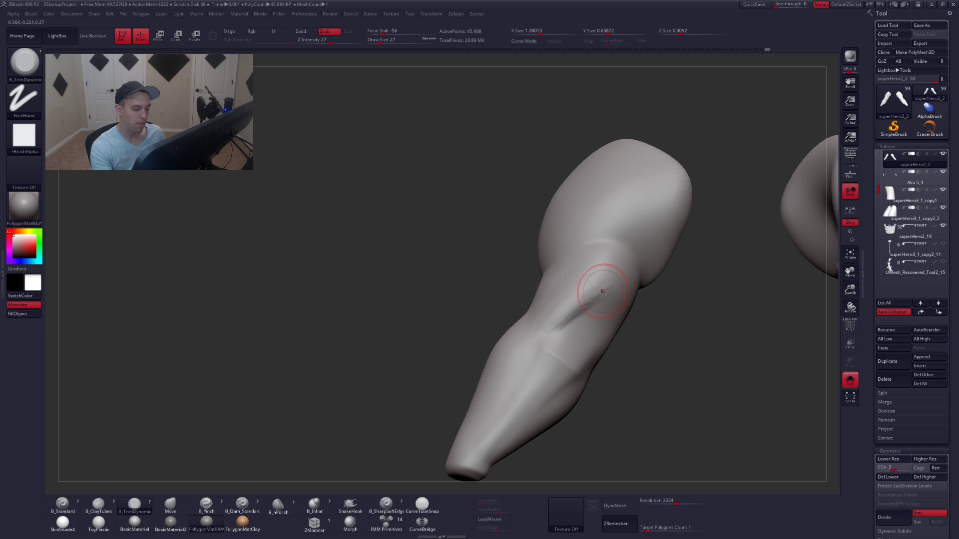
key("shift")
left_click_drag(596, 268, 574, 304, "shift")
mouse_move(572, 319)
right_mouse_down()
mouse_move(598, 330)
mouse_move(564, 317)
mouse_move(584, 282)
mouse_move(572, 287)
mouse_move(581, 255)
right_mouse_up()
key("b")
key("m")
key("v")
key("ctrl+z")
key("ctrl+f")
left_click_drag(580, 256, 569, 259, "shift")
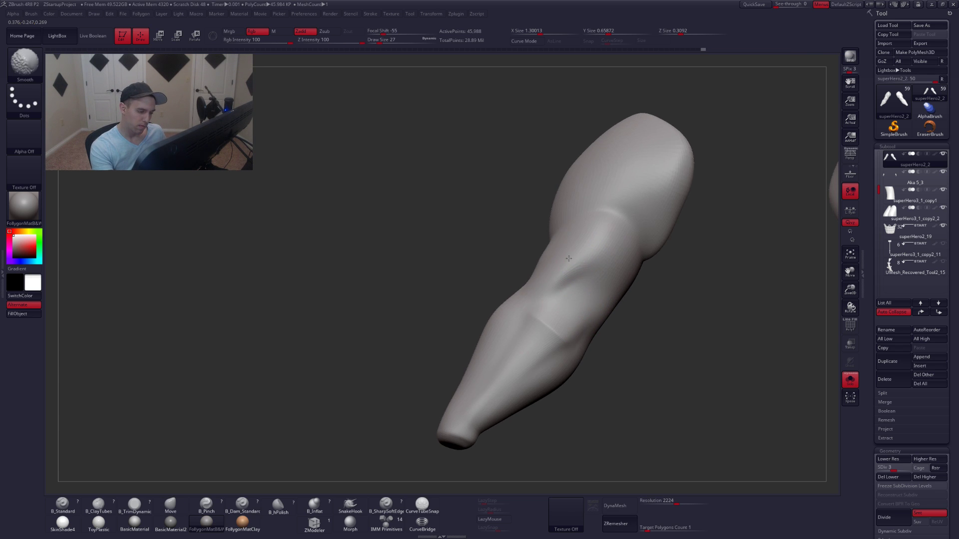
Raise the arms to subdivision level 5 and refine the elbow's shape with the Move brush, setting Draw Size to 41.
mouse_move(568, 258)
right_mouse_down()
mouse_move(587, 306)
mouse_move(542, 281)
mouse_move(547, 306)
mouse_move(567, 295)
right_mouse_up()
key("d")
key("d")
left_click_drag(568, 295, 565, 315)
mouse_move(579, 320)
right_mouse_down()
mouse_move(621, 338)
mouse_move(601, 315)
right_mouse_up()
key("s")
right_click_drag(557, 266, 582, 334, "alt")
key("ctrl+shift+s")
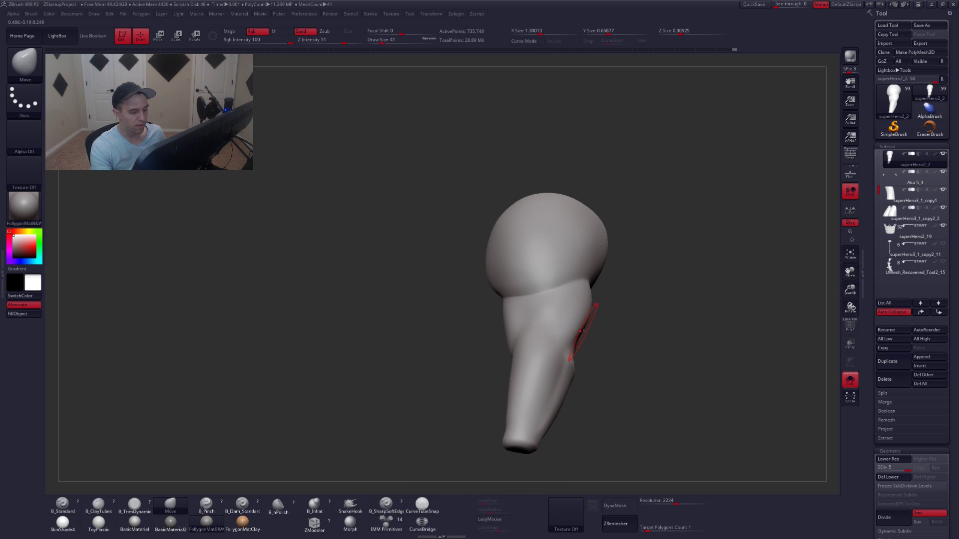
Lasso-mask the elbow area, drop the arms to subdivision level 1, then blur and invert the mask.
key("ctrl")
mouse_move(555, 299)
left_mouse_down("ctrl")
mouse_move(582, 336)
mouse_move(677, 338)
mouse_move(693, 315)
left_mouse_up("ctrl")
right_click_drag(694, 315, 569, 333)
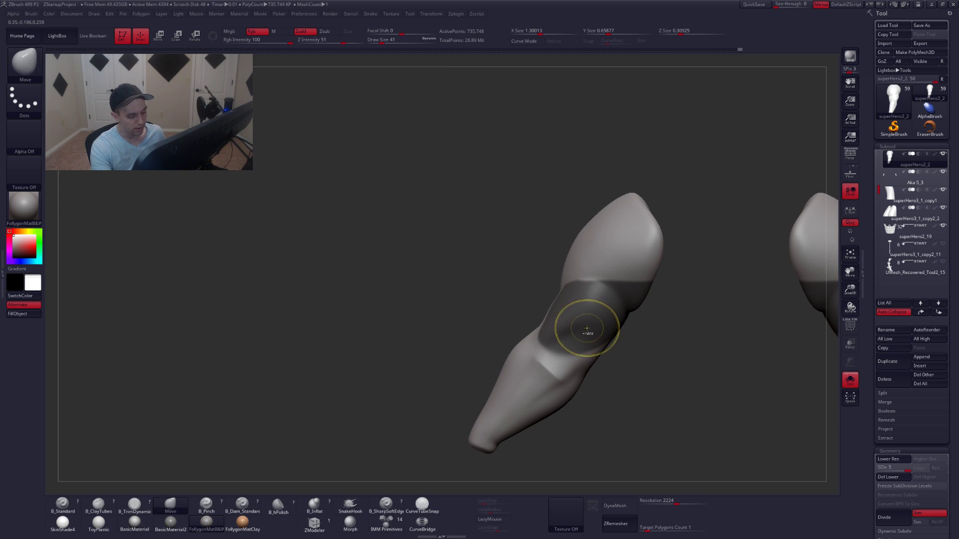
key("shift+d")
key("shift+d")
key("shift+d")
key("shift+d")
left_click(580, 329, "ctrl")
left_click(585, 332, "ctrl")
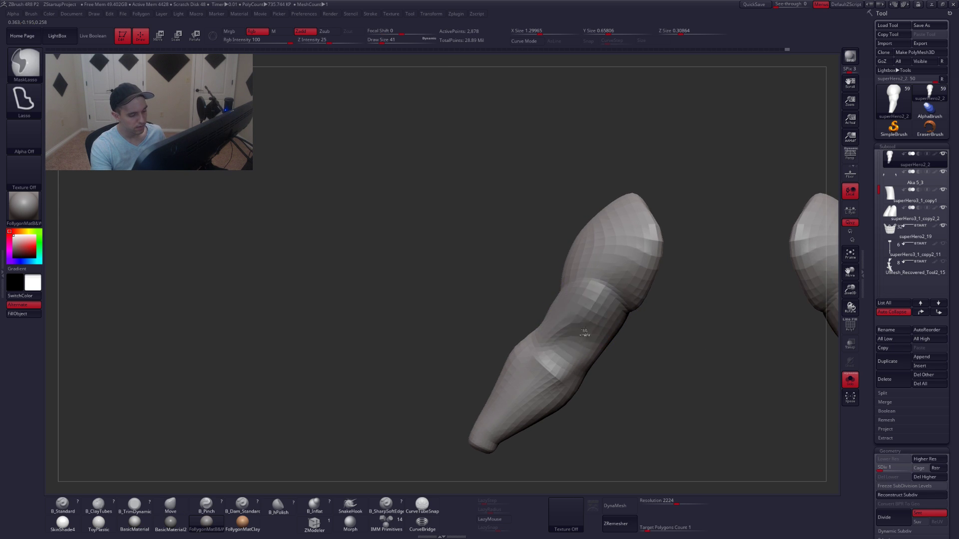
right_click_drag(586, 332, 600, 352)
left_click(599, 353, "ctrl")
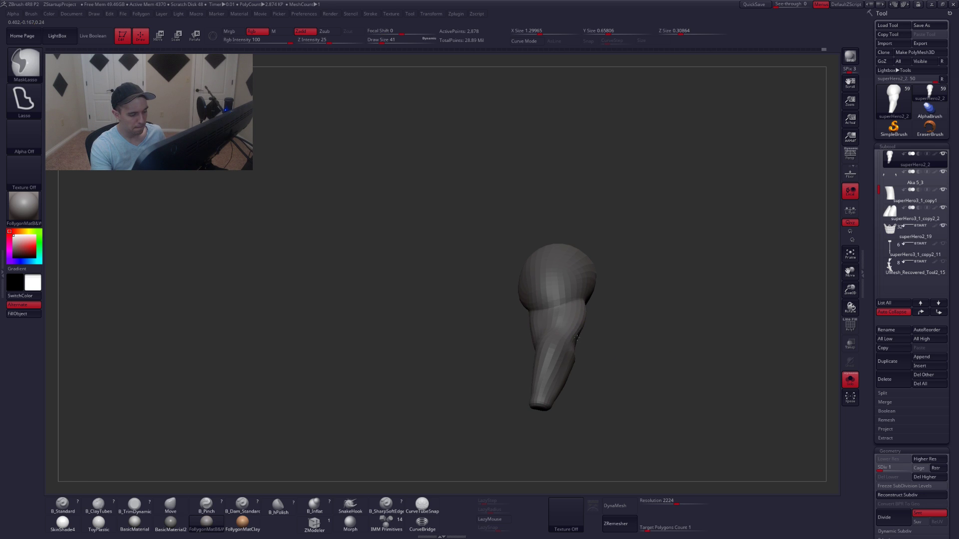
Reshape the back of the elbow with the Move brush at Draw Size 94, checking it against the full character.
key("s")
left_click_drag(586, 324, 589, 319)
key("shift+s")
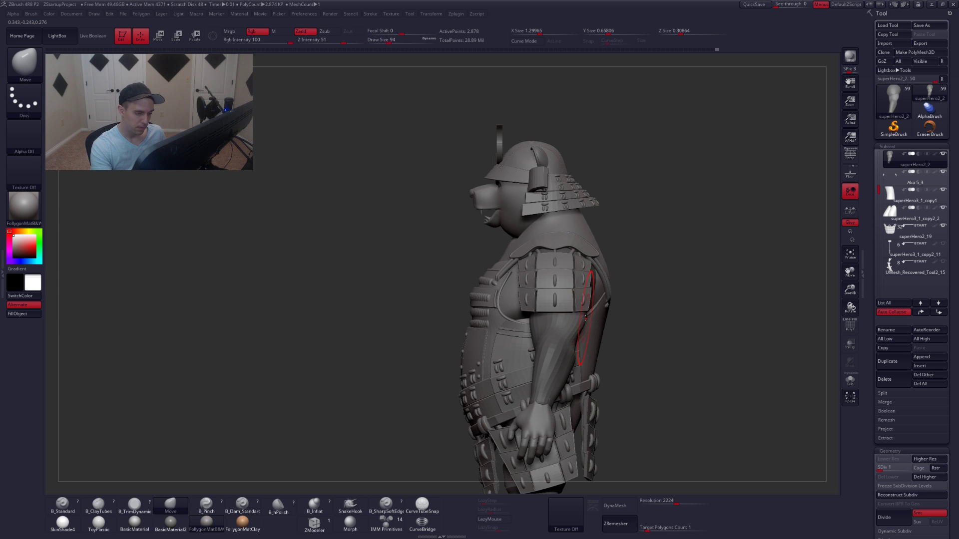
key("shift+alt+s")
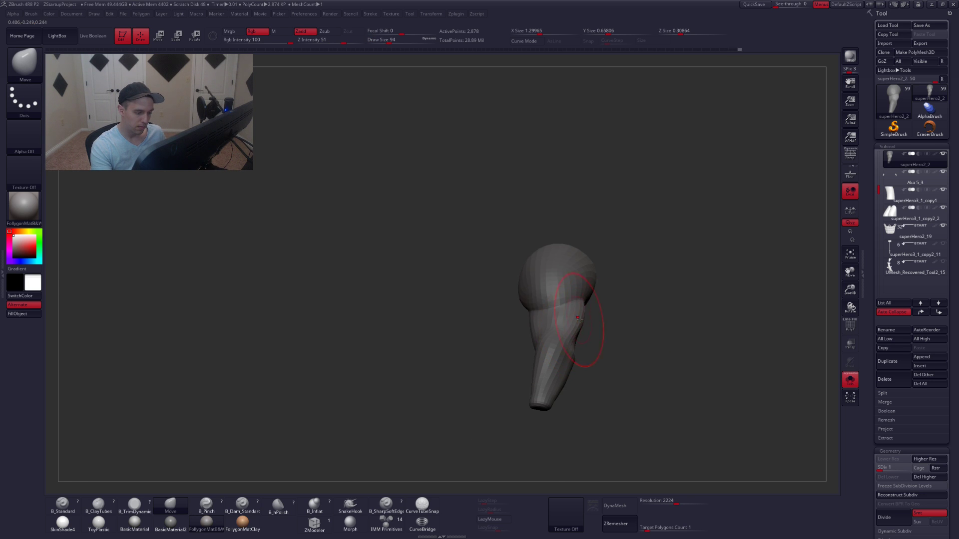
mouse_move(578, 318)
left_mouse_down()
mouse_move(584, 336)
mouse_move(602, 298)
mouse_move(571, 323)
left_mouse_up()
Raise the arms to subdivision level 5 and build up the lower upper arm with B_ClayTubes at Draw Size 33.
key("d")
key("d")
key("d")
key("d")
key("space")
mouse_move(572, 323)
right_mouse_down()
mouse_move(589, 320)
mouse_move(580, 346)
mouse_move(563, 302)
right_mouse_up()
key("2")
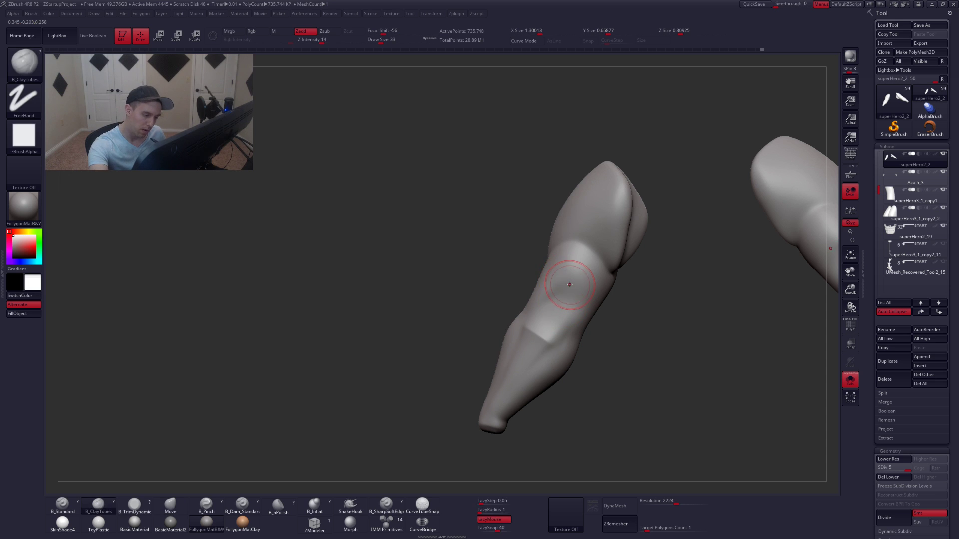
Flatten the lower upper arm with B_TrimDynamic and smooth it into the elbow at subdivision level 4.
key("3")
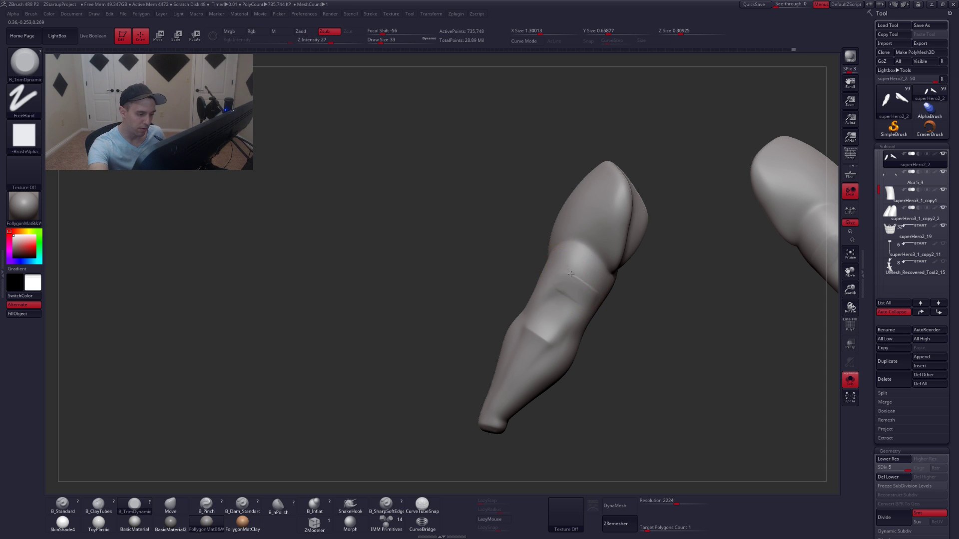
mouse_move(583, 293)
right_mouse_down()
mouse_move(575, 274)
mouse_move(588, 284)
mouse_move(576, 267)
right_mouse_up()
key("shift+d")
left_click_drag(576, 266, 582, 289, "shift")
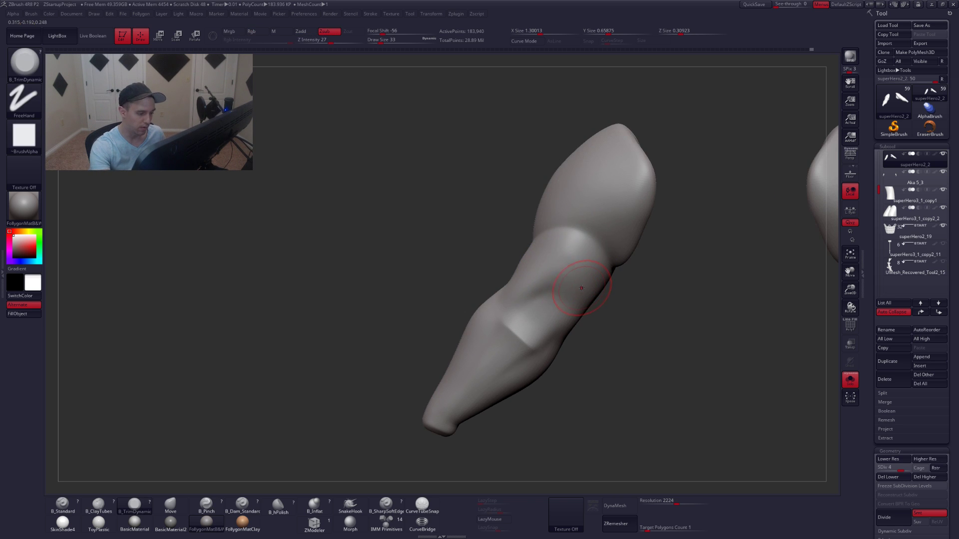
right_click_drag(582, 290, 578, 335)
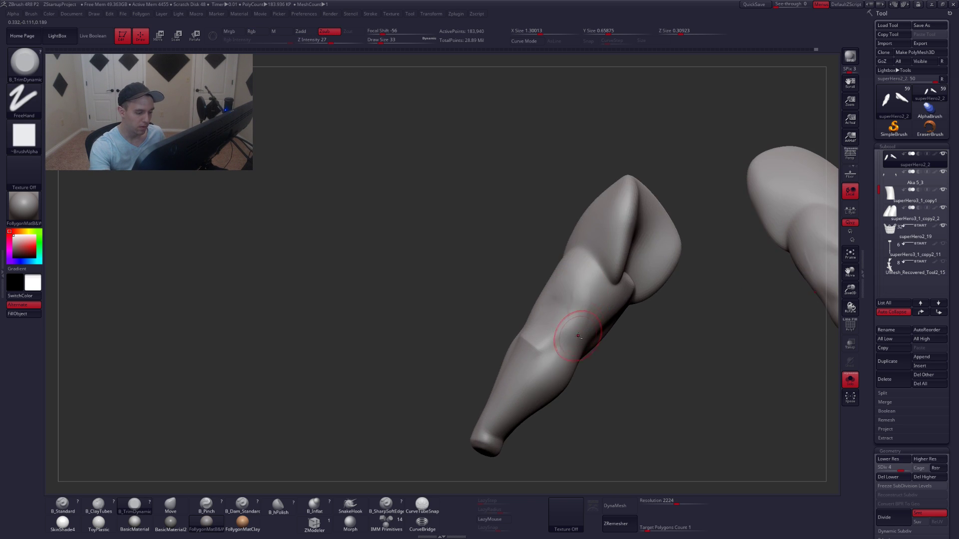
right_click_drag(574, 282, 595, 364)
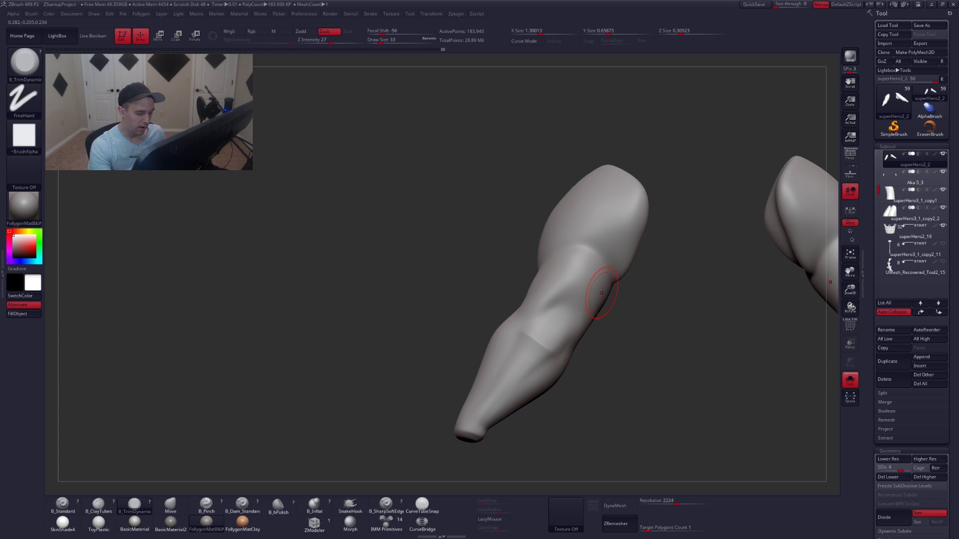
key("d")
Examine the refined arms on the whole armoured character from the side, the front and up close at the elbow.
mouse_move(552, 364)
right_mouse_down()
mouse_move(576, 311)
mouse_move(553, 325)
mouse_move(561, 316)
mouse_move(574, 351)
mouse_move(579, 338)
right_mouse_up()
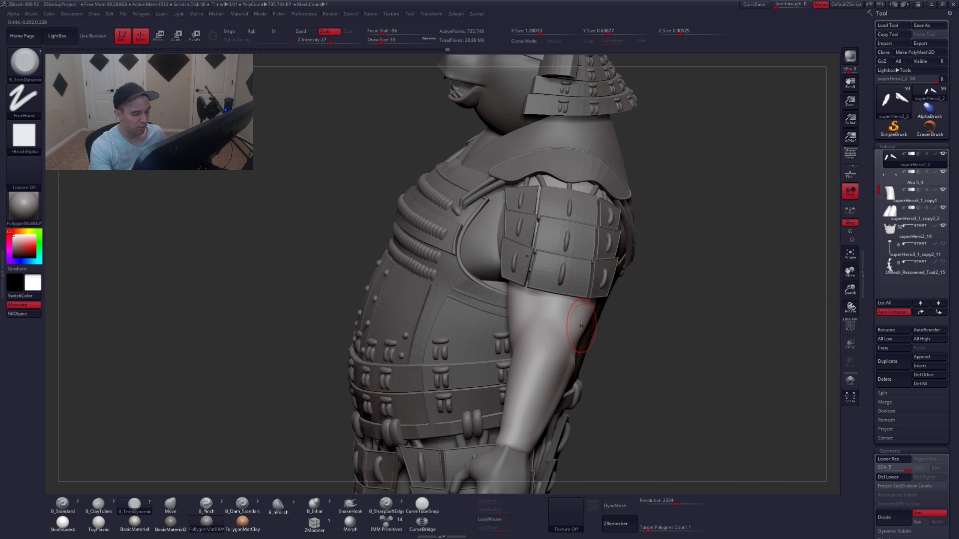
right_click_drag(549, 345, 556, 366)
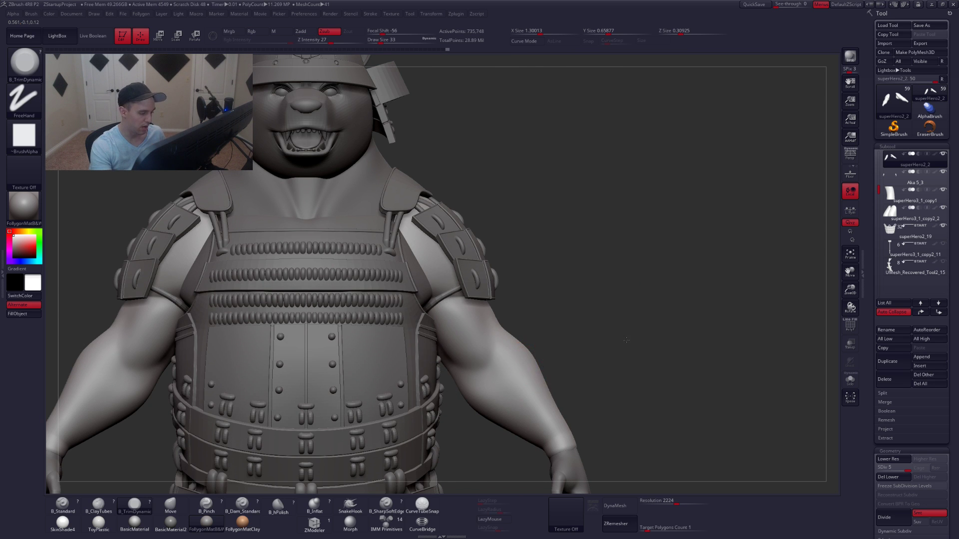
right_click_drag(627, 340, 625, 301, "alt")
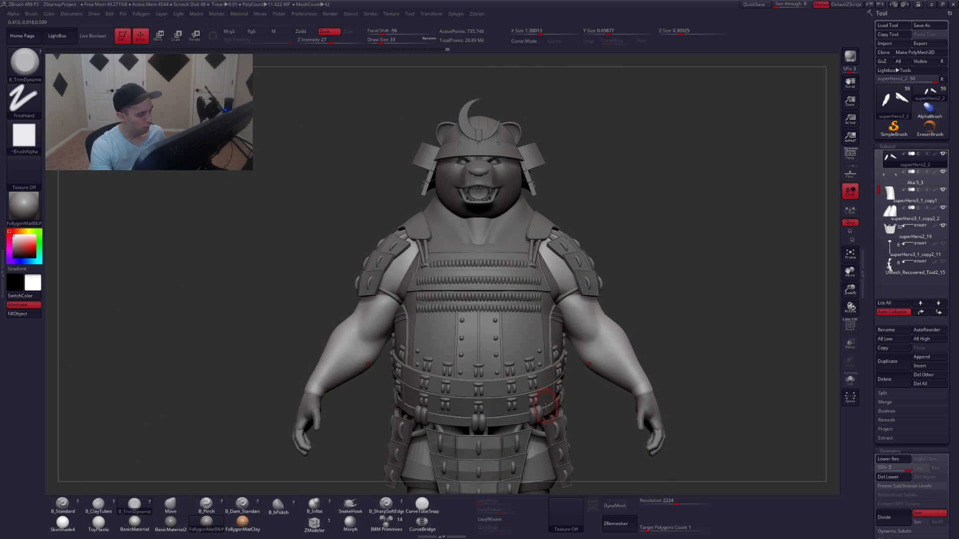
right_click_drag(546, 406, 646, 366, "alt")
key("alt+s")
mouse_move(432, 354)
right_mouse_down("ctrl")
mouse_move(503, 350)
mouse_move(539, 299)
mouse_move(551, 344)
right_mouse_up("ctrl")
key("space")
left_click_drag(616, 291, 611, 290)
key("alt+s")
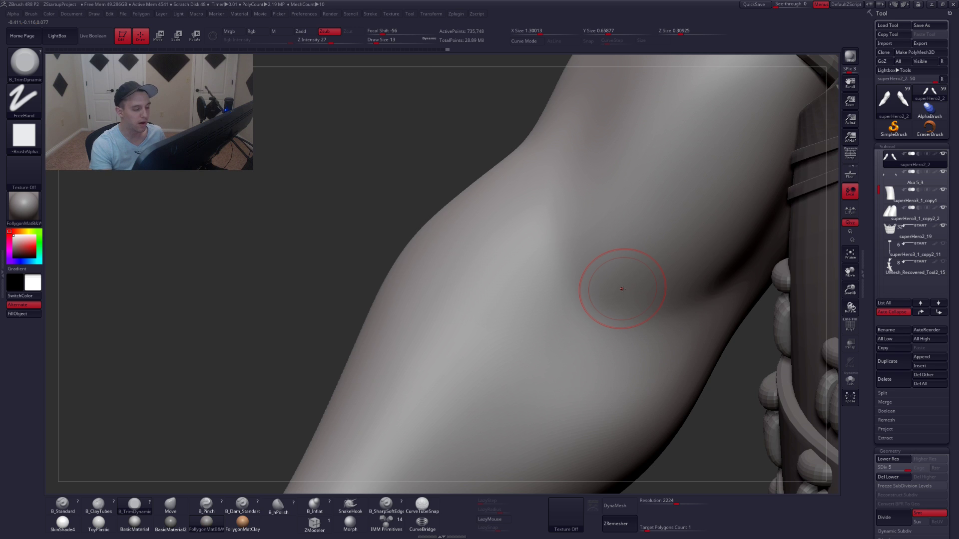
key("f")
left_click_drag(592, 322, 643, 344)
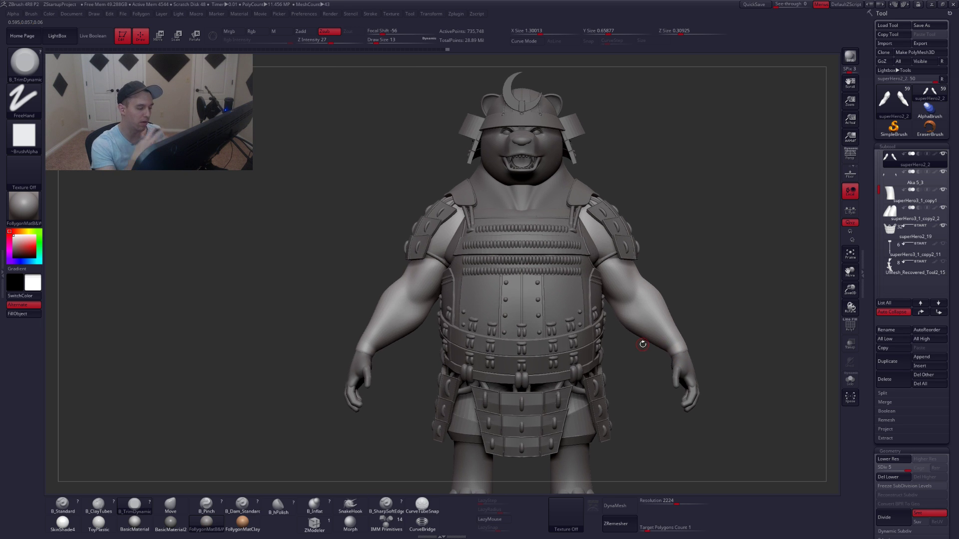
Isolate the arms, lasso-mask the forearm below the elbow, drop to subdivision level 1 and invert the softened mask.
mouse_move(378, 317)
right_mouse_down("alt")
mouse_move(448, 344)
mouse_move(499, 388)
mouse_move(542, 383)
mouse_move(495, 381)
right_mouse_up("alt")
key("alt+s")
left_click_drag(553, 330, 432, 462, "ctrl")
key("shift+d")
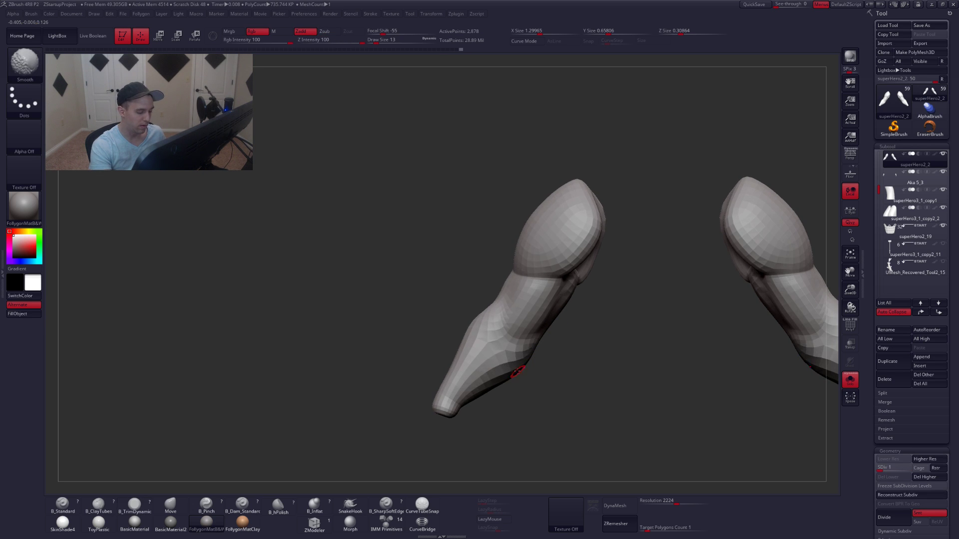
left_click(524, 383, "ctrl")
left_click(518, 366, "ctrl")
Set Draw Size to 83 and reshape the forearm below the elbow with the Move brush.
key("space")
left_click_drag(520, 367, 526, 367)
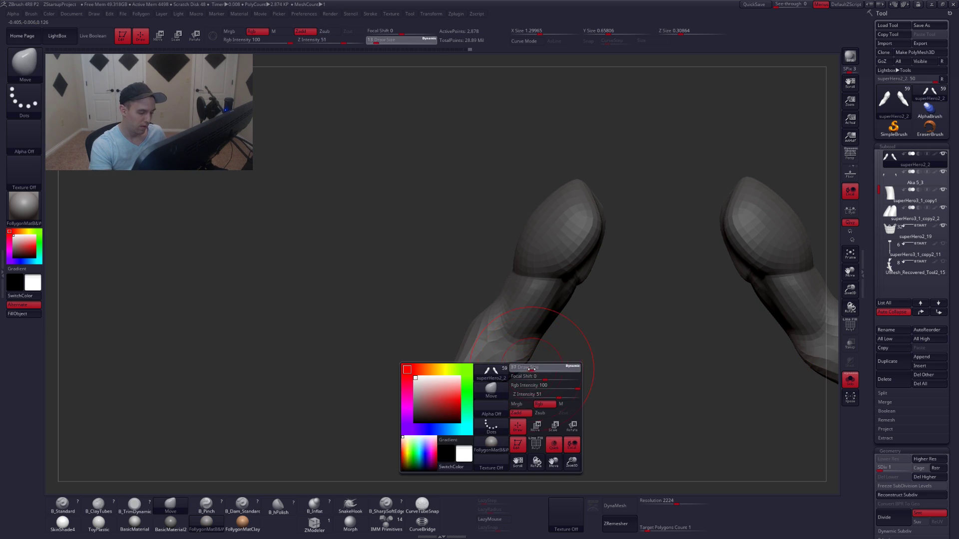
key("alt+s")
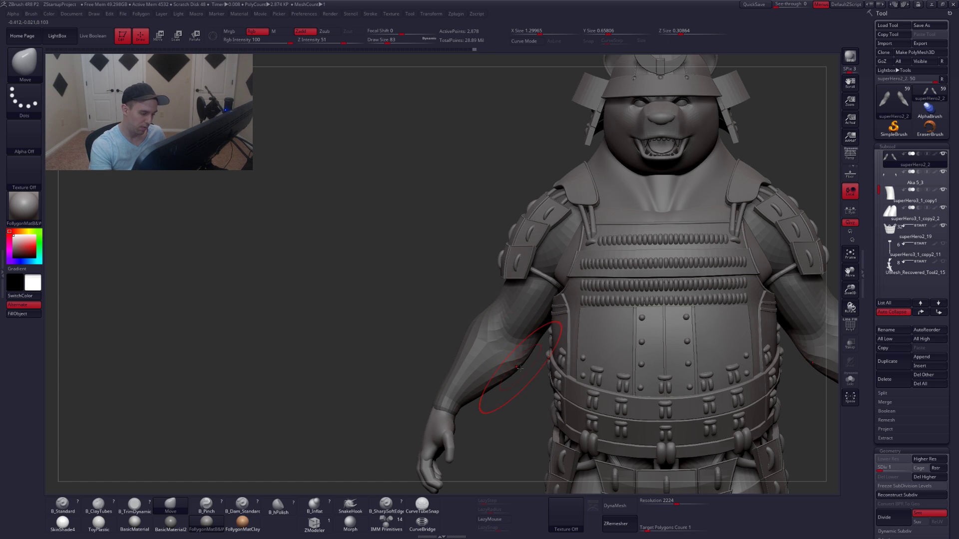
left_click(521, 374, "ctrl")
left_click_drag(447, 334, 433, 330)
left_click_drag(496, 356, 489, 349)
Mask and adjust the outer forearm, clear the mask and set the Move brush's Draw Size to 62.
mouse_move(438, 397)
left_mouse_down("ctrl")
mouse_move(479, 291)
mouse_move(499, 285)
left_mouse_up("ctrl")
left_click(455, 349, "ctrl")
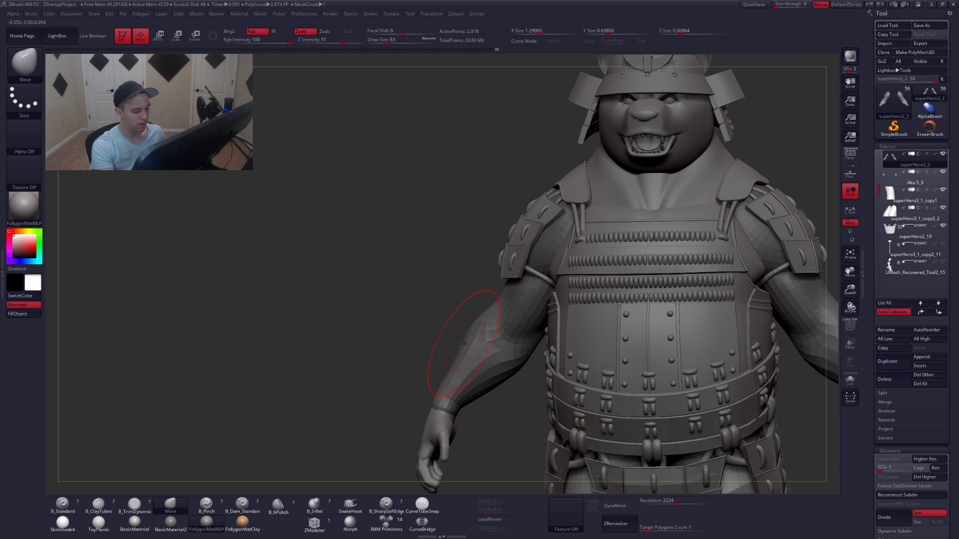
mouse_move(350, 345)
left_mouse_down()
mouse_move(503, 342)
mouse_move(488, 334)
left_mouse_up()
left_click(494, 338, "ctrl")
key("space")
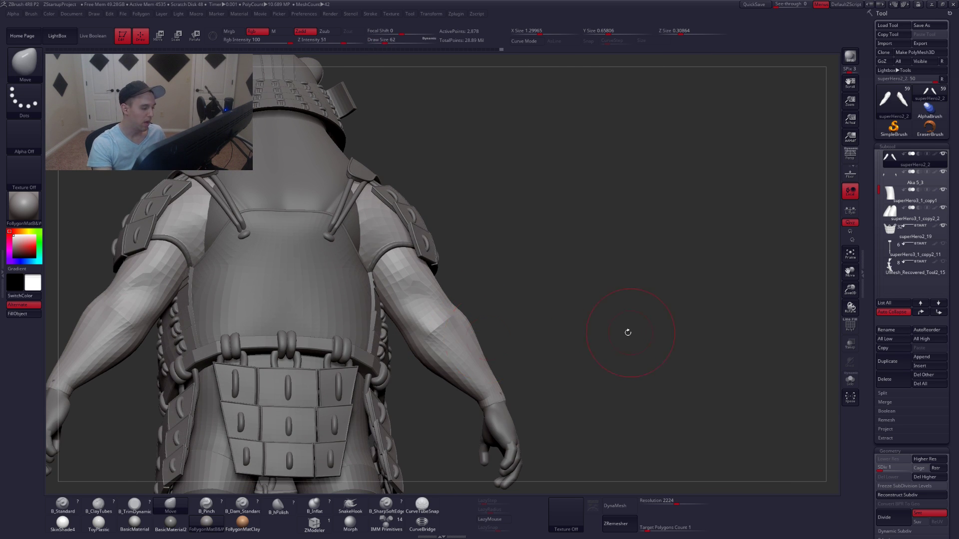
Compare the character's proportions from the back and front, with perspective on and off.
left_click_drag(628, 333, 468, 328, "alt")
left_click_drag(573, 346, 424, 347)
left_click_drag(699, 338, 372, 325, "alt")
mouse_move(372, 325)
right_mouse_down()
mouse_move(371, 339)
mouse_move(369, 327)
right_mouse_up()
left_click(850, 155)
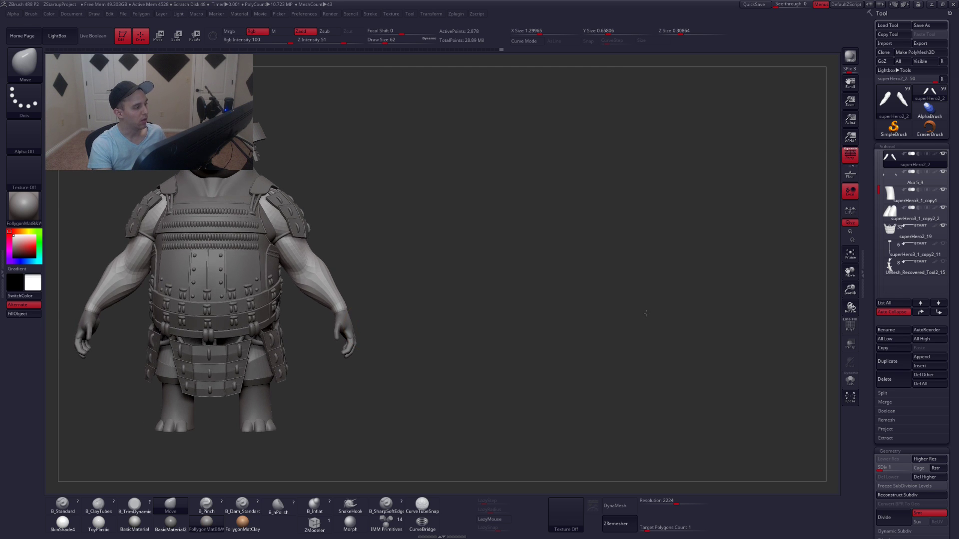
right_click_drag(634, 305, 649, 311)
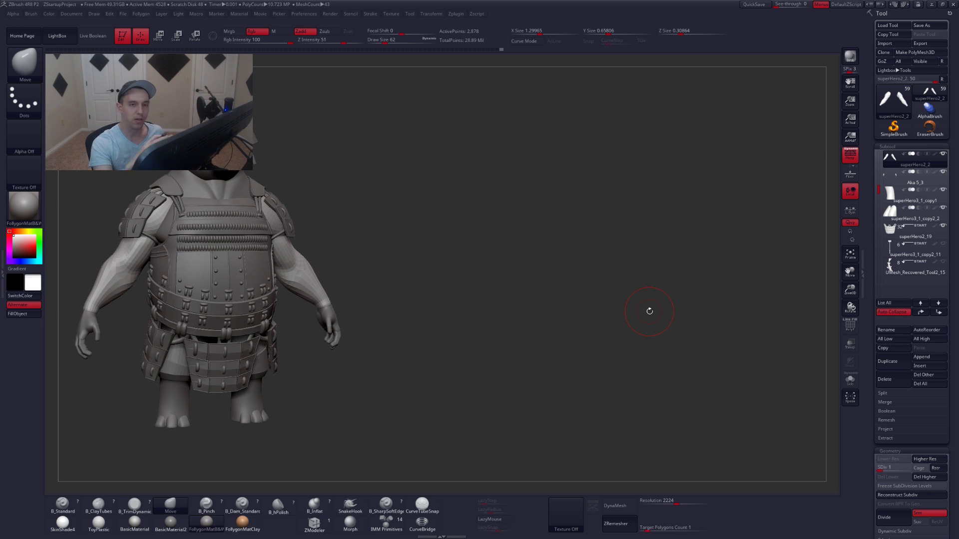
left_click(843, 157)
right_click_drag(455, 325, 417, 338, "alt")
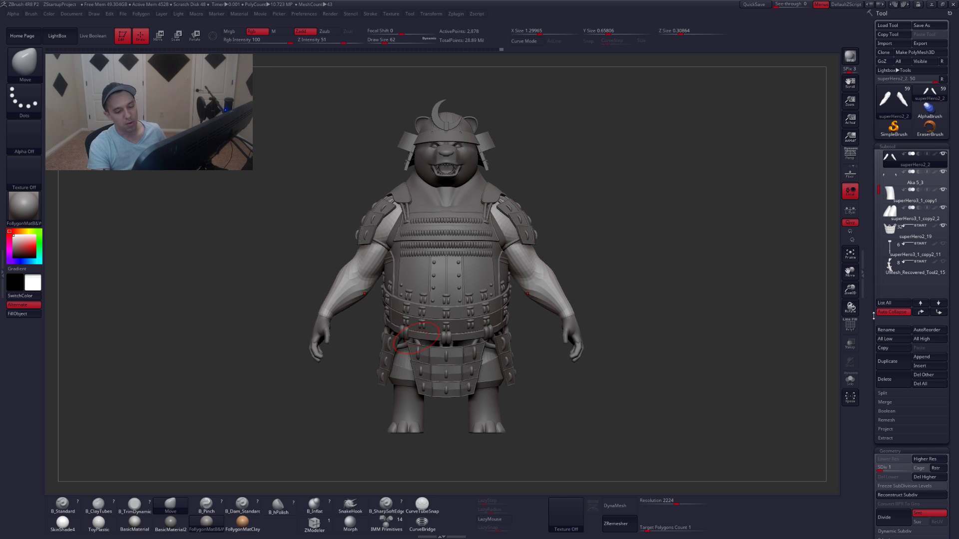
Check the arms' Double setting in the Display Properties.
scroll(879, 299, "down", 8)
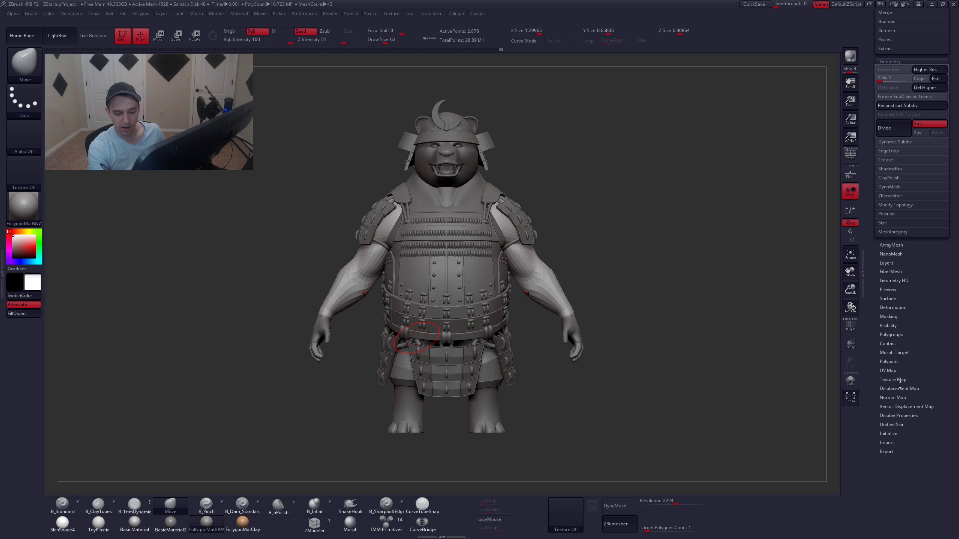
scroll(897, 284, "down", 5)
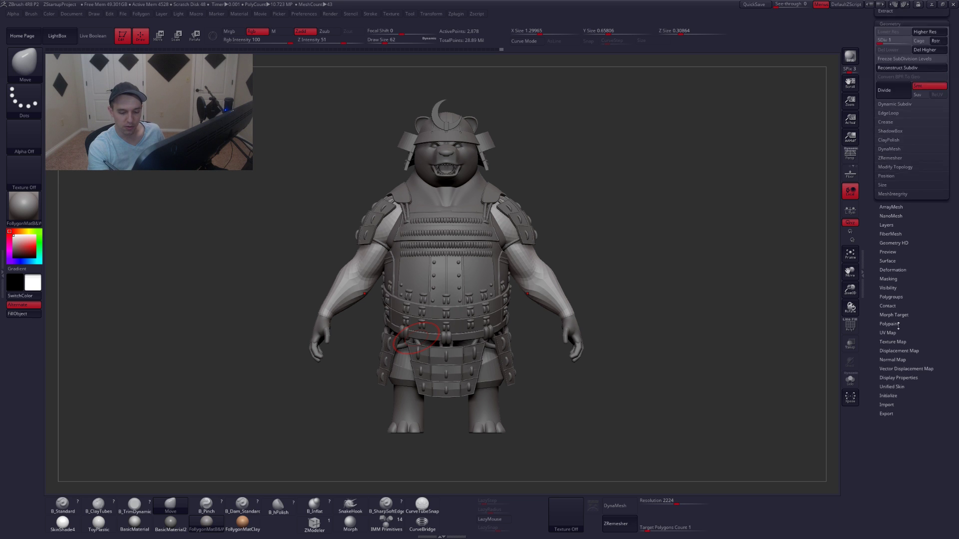
left_click(900, 311)
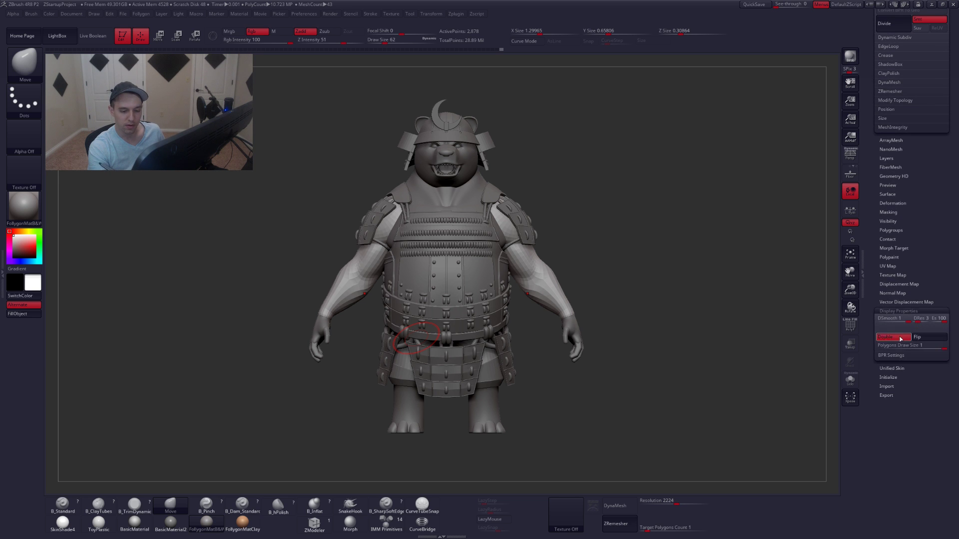
left_click(910, 312)
scroll(902, 349, "up", 8)
scroll(868, 258, "up", 12)
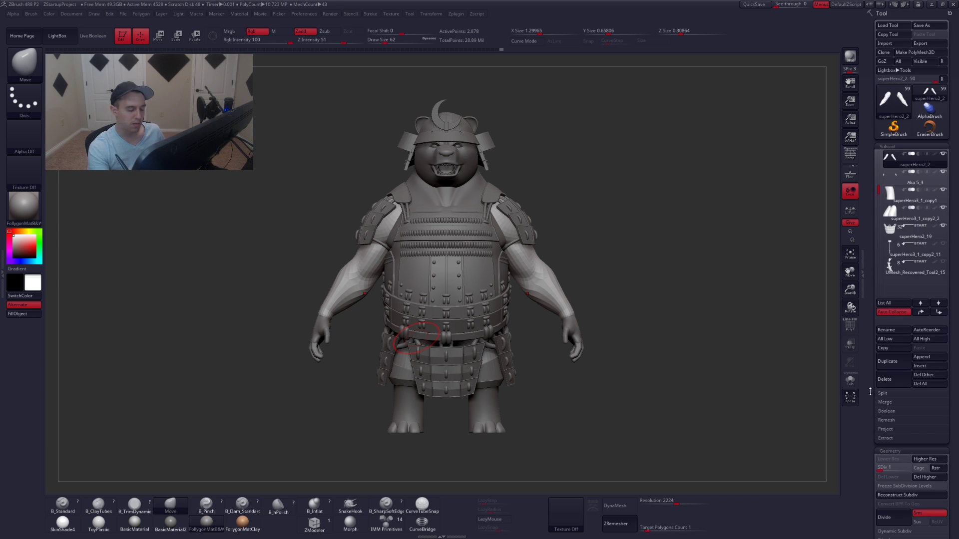
Raise the arms to subdivision level 5 and review their silhouette on the full character.
left_click_drag(542, 353, 595, 425, "alt")
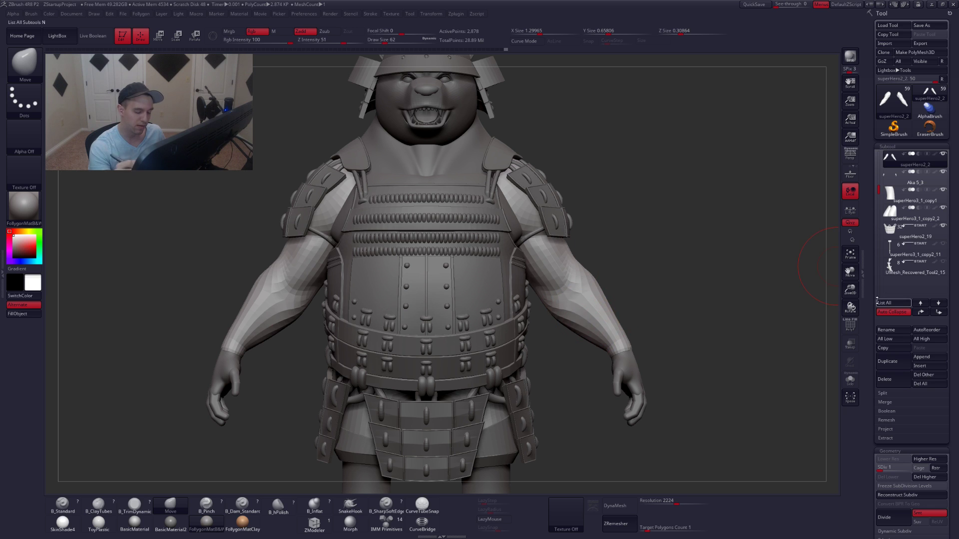
key("ctrl+d")
key("ctrl+d")
key("ctrl+d")
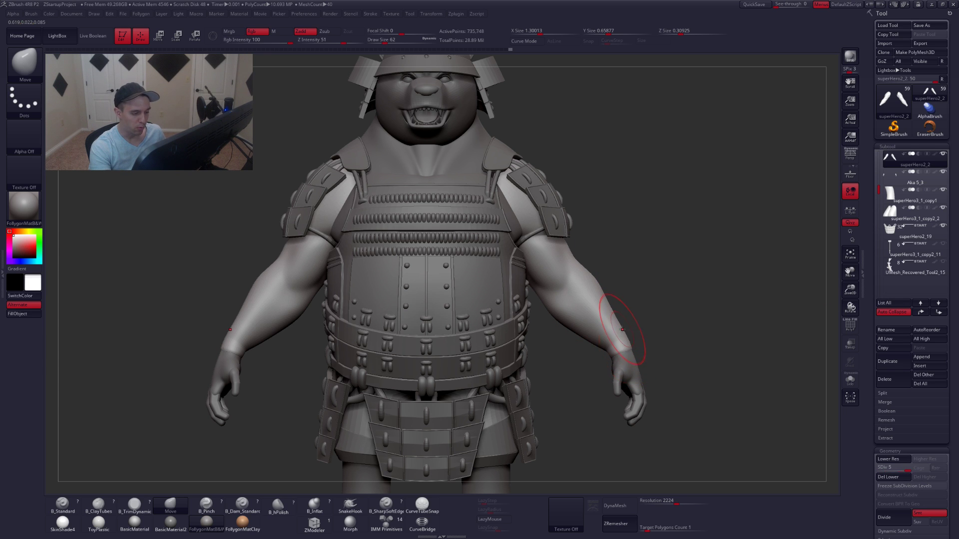
left_click_drag(632, 295, 605, 319, "alt")
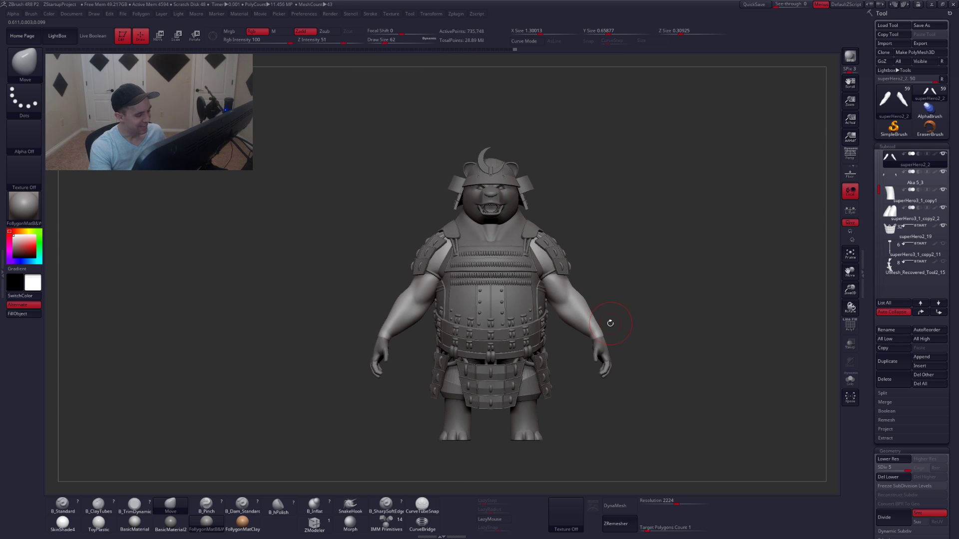
right_click_drag(589, 336, 664, 334)
Isolate the arms and mask everything except a strip along the forearm's outer edge down to the wrist.
right_click_drag(577, 306, 564, 344, "alt")
key("alt+s")
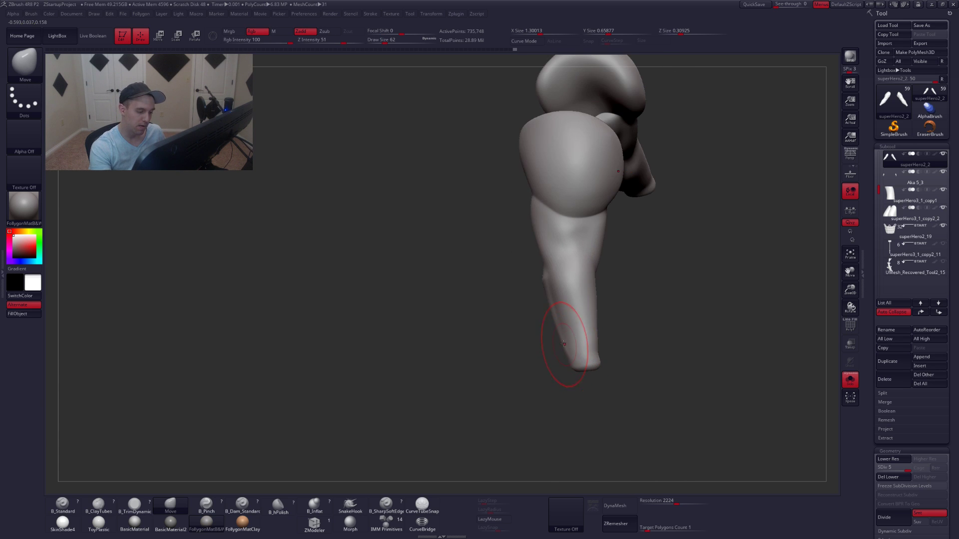
right_click_drag(547, 278, 533, 288)
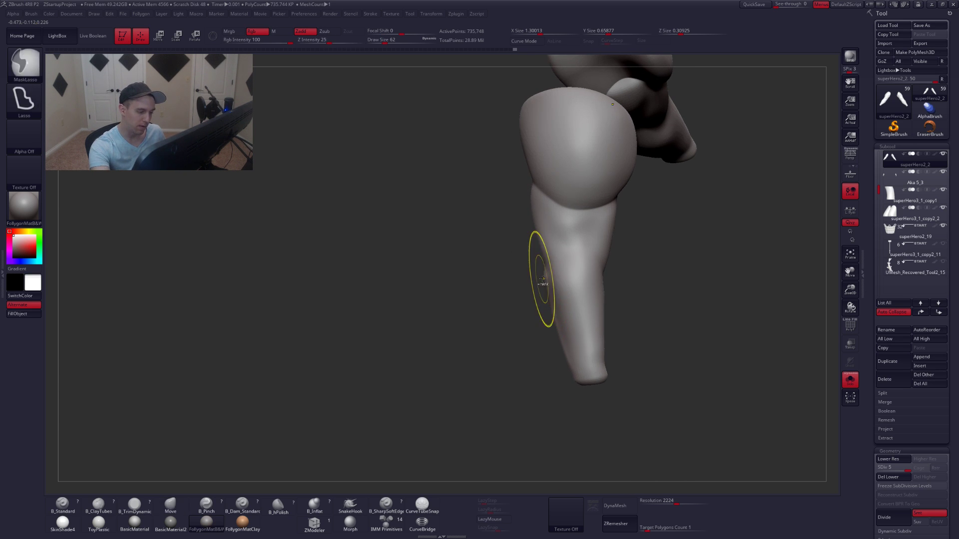
left_click_drag(533, 295, 593, 436, "ctrl")
mouse_move(571, 396)
right_mouse_down()
mouse_move(593, 380)
mouse_move(537, 349)
mouse_move(556, 353)
right_mouse_up()
left_click(563, 359, "ctrl")
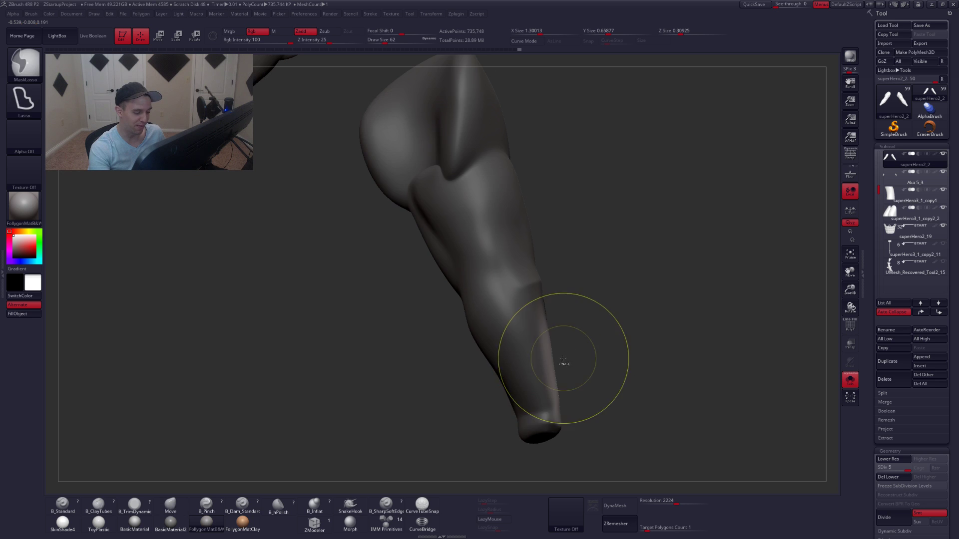
Bring the arms to subdivision level 2 and blur the forearm mask.
key("shift+d")
key("shift+d")
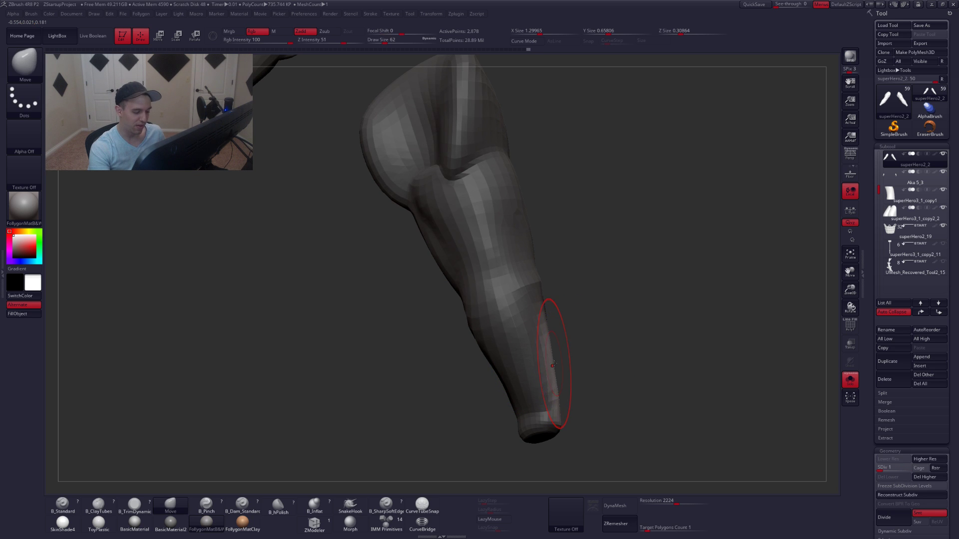
key("d")
left_click(548, 370, "ctrl")
right_click_drag(552, 376, 560, 354)
Refine the forearm's contour at subdivision levels 1 and 2 with the Move brush, adjusting its draw size.
key("space")
left_click_drag(554, 349, 557, 348)
mouse_move(551, 349)
right_mouse_down()
mouse_move(543, 361)
mouse_move(614, 341)
mouse_move(594, 338)
mouse_move(599, 349)
mouse_move(585, 354)
right_mouse_up()
key("shift+s")
right_click_drag(536, 321, 558, 327, "ctrl")
key("space")
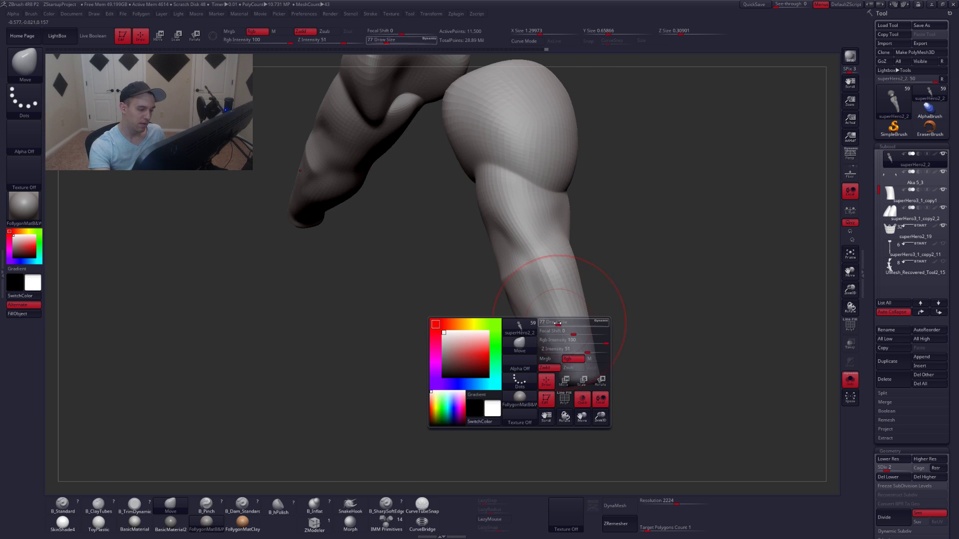
left_click_drag(560, 328, 551, 327)
right_click_drag(545, 319, 558, 315)
Smooth the forearm from below the elbow to the wrist at subdivision level 3.
left_click_drag(536, 289, 561, 343, "shift")
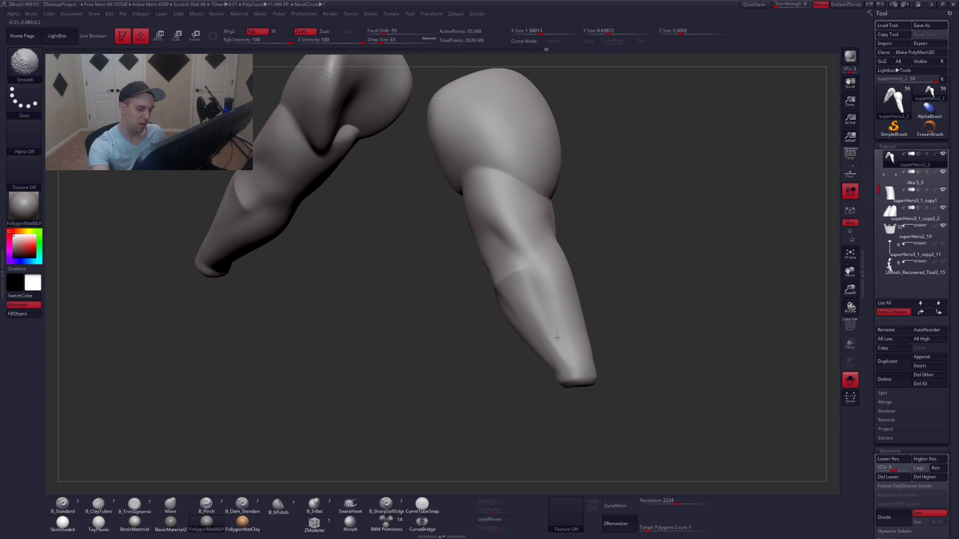
right_click_drag(557, 335, 574, 329)
left_click_drag(540, 302, 543, 312, "shift")
mouse_move(565, 346)
right_mouse_down()
mouse_move(607, 357)
mouse_move(612, 349)
right_mouse_up()
left_click_drag(559, 372, 557, 352, "shift")
right_click_drag(557, 352, 509, 344)
Sharpen the ridge along the lower forearm using the B_Pinch brush with draw size 31.
key("5")
key("bracketleft")
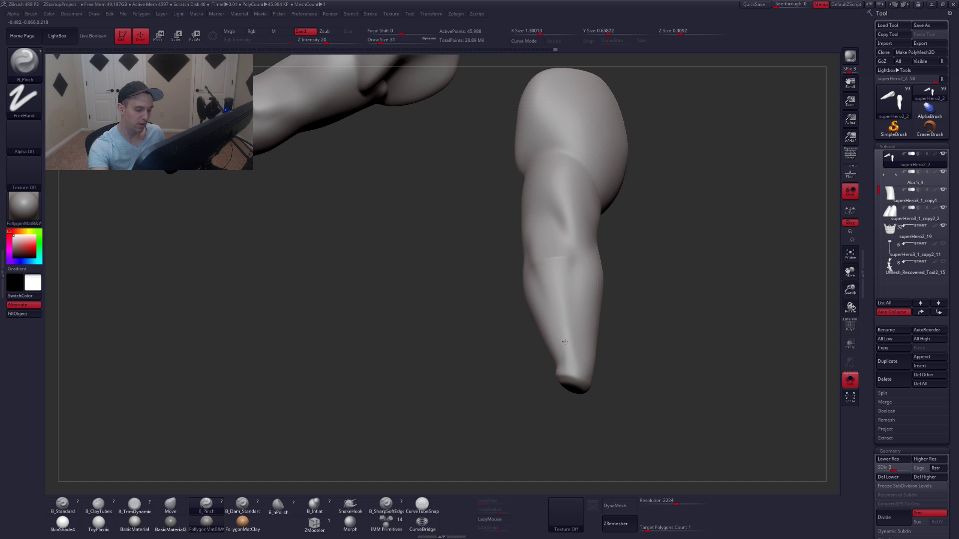
left_click_drag(565, 342, 564, 350)
mouse_move(563, 350)
right_mouse_down()
mouse_move(579, 367)
mouse_move(558, 340)
mouse_move(564, 351)
mouse_move(669, 328)
mouse_move(620, 329)
right_mouse_up()
Raise the arms back to subdivision level 5 and check the forearm shape on the full character from several sides.
key("d")
key("d")
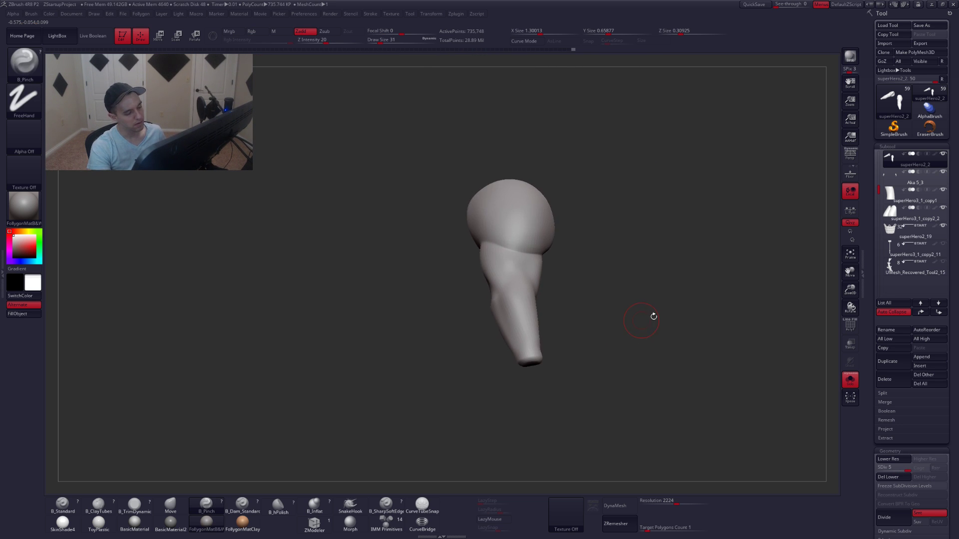
key("alt+s")
mouse_move(697, 317)
left_mouse_down()
mouse_move(709, 324)
mouse_move(693, 332)
left_mouse_up()
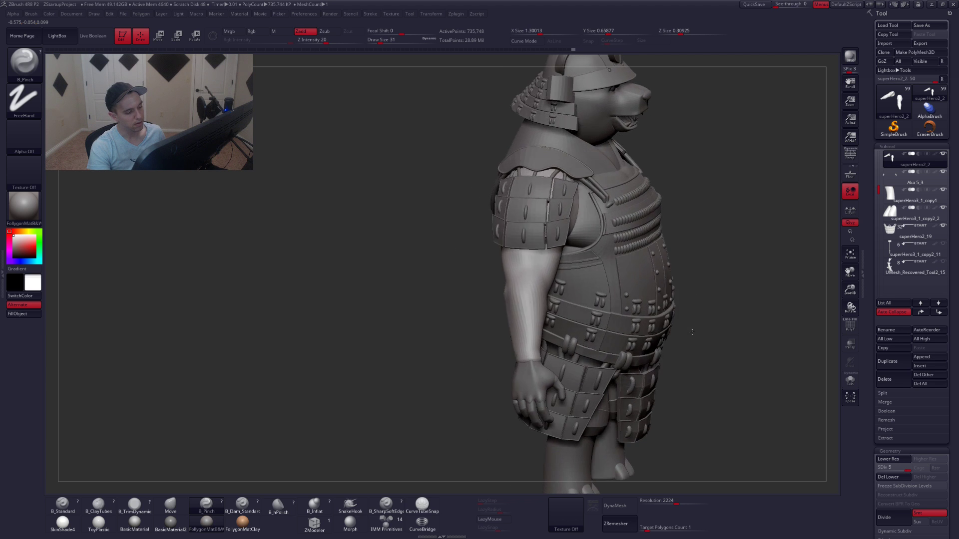
right_click_drag(692, 332, 649, 293)
key("alt+s")
key("alt+s")
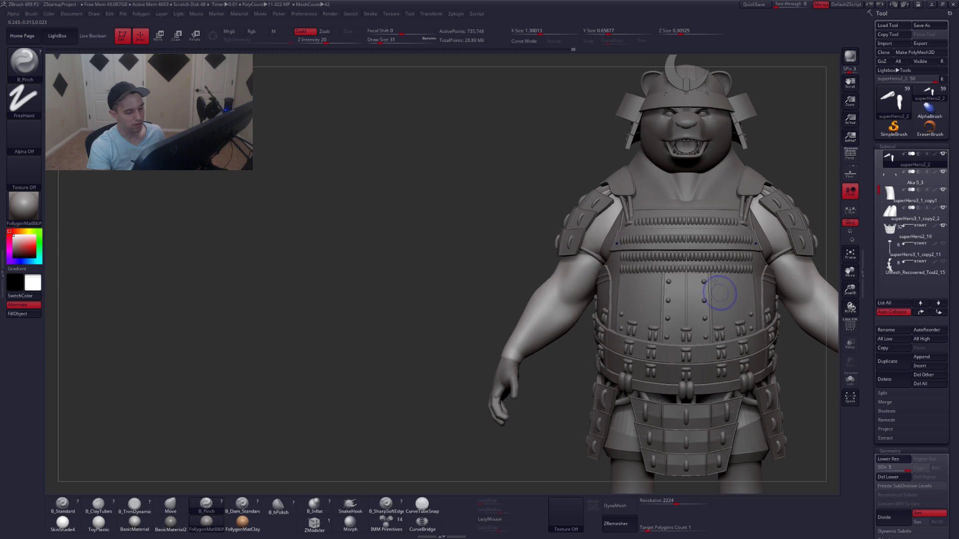
right_click_drag(715, 282, 597, 364, "ctrl")
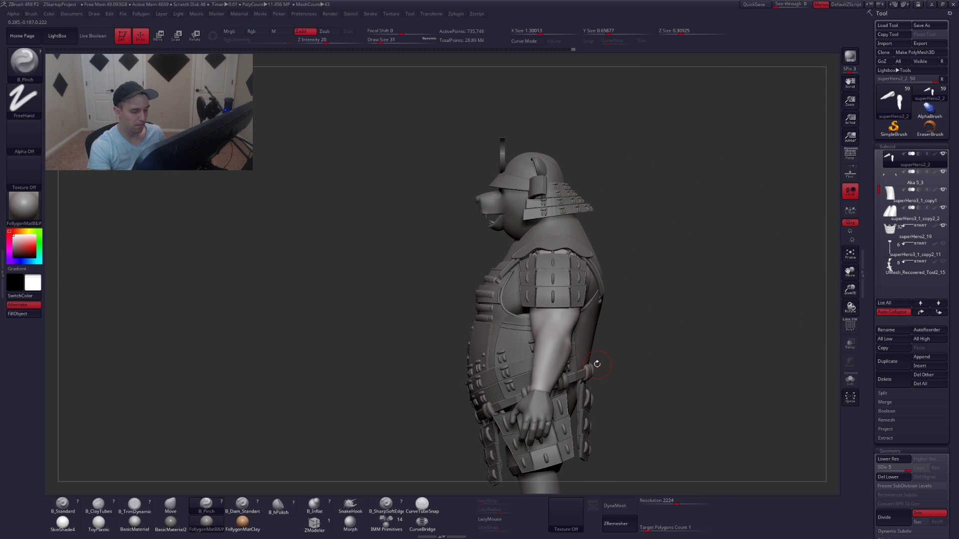
Hide the shoulder armour plates and make the arms the active subtool.
left_click(570, 295, "alt")
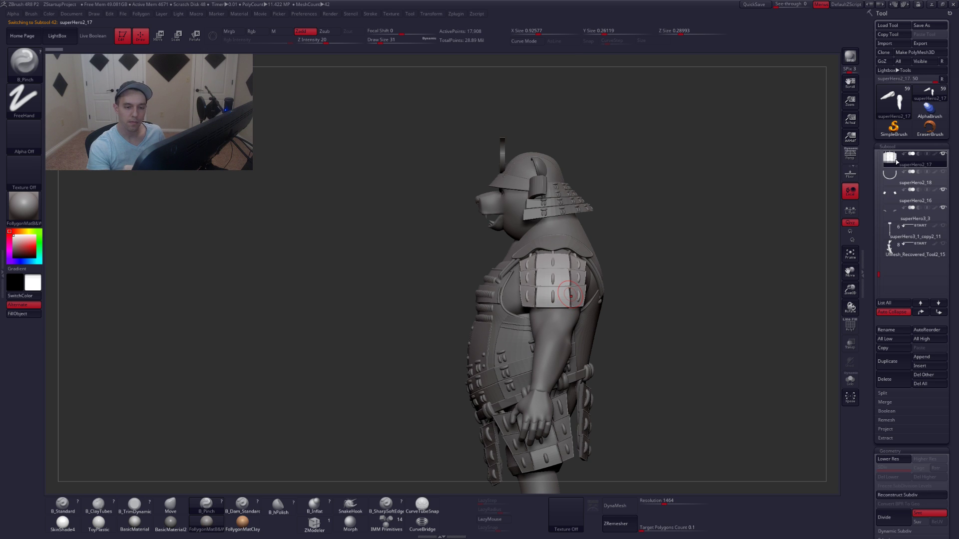
left_click(541, 338, "alt")
right_click_drag(541, 338, 522, 317, "alt")
mouse_move(551, 353)
right_mouse_down()
mouse_move(573, 357)
mouse_move(525, 358)
mouse_move(600, 319)
right_mouse_up()
Choose the Move brush at draw size 97 and compare the arms in isolation with the full character.
key("b")
key("m")
key("v")
key("space")
left_click_drag(560, 302, 568, 302)
key("alt+s")
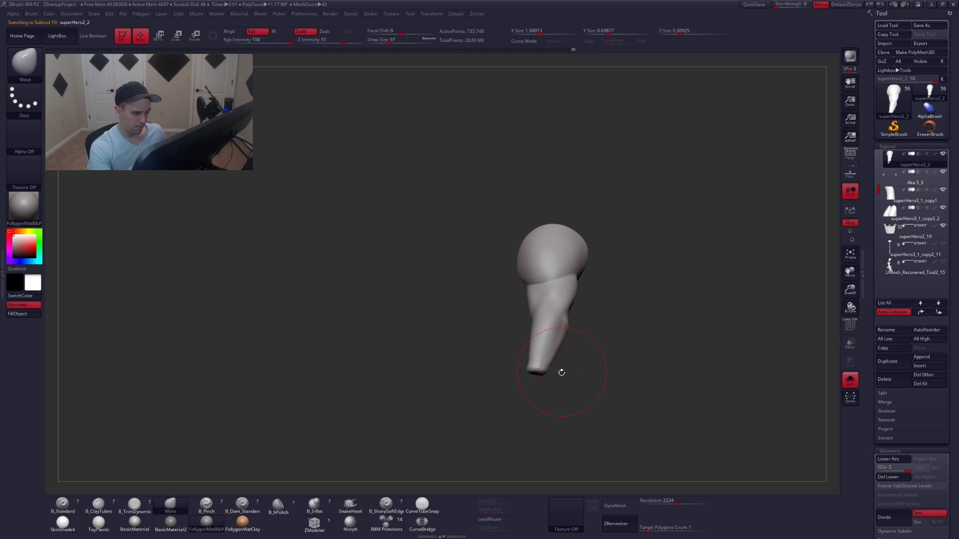
key("alt+s")
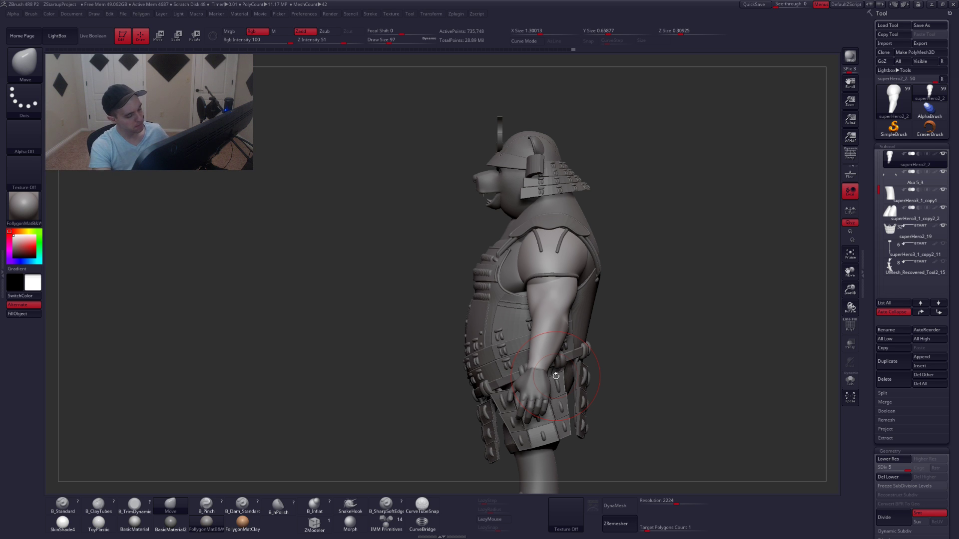
right_click_drag(556, 376, 613, 383)
right_click_drag(613, 438, 567, 382, "alt")
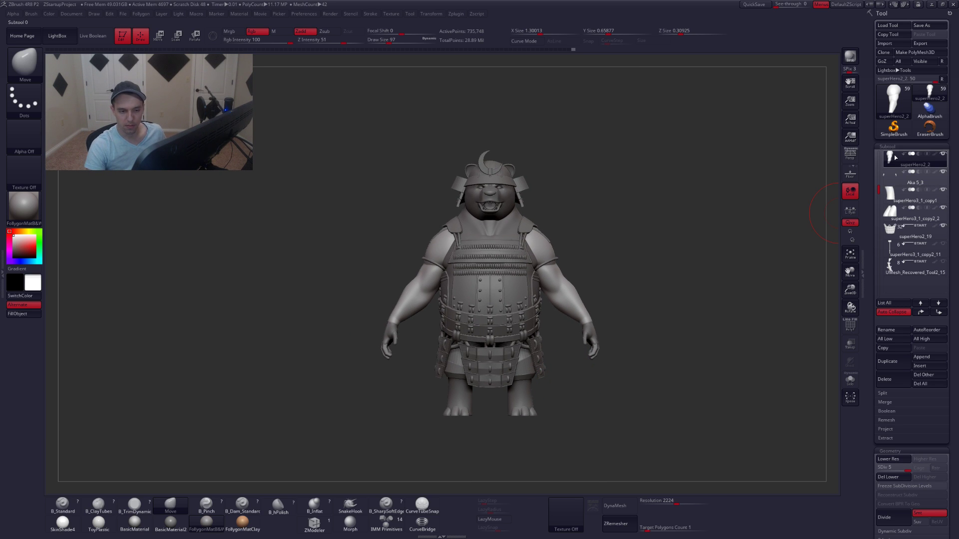
Show all subtools and hide superHero3_1_copy2_11 and UMesh_Recovered_Tool2_15.
left_click(943, 154, "shift")
left_click(943, 244)
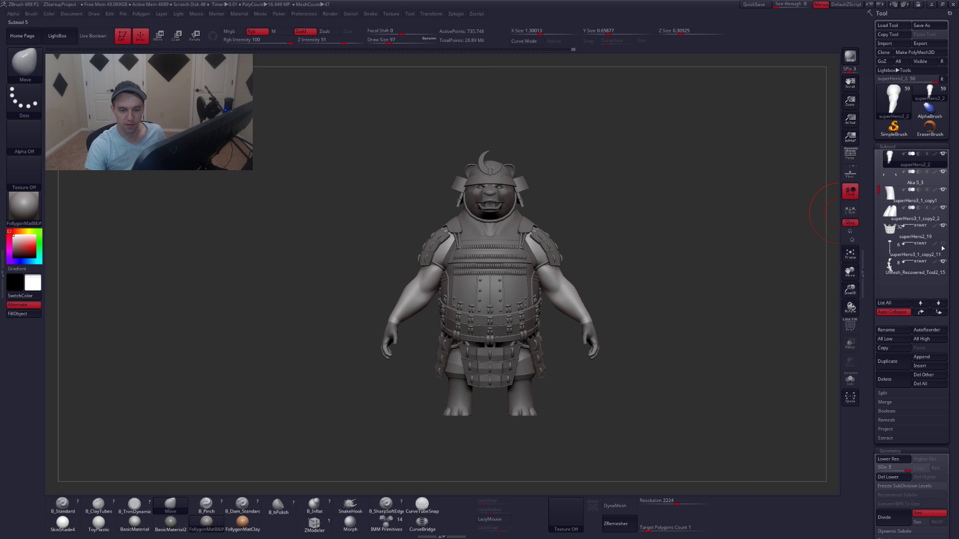
left_click(943, 262)
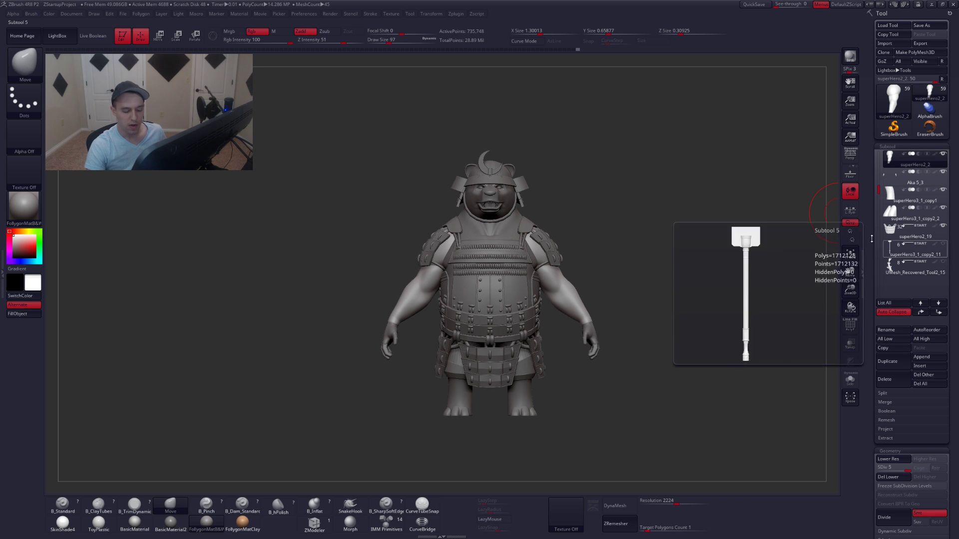
left_click_drag(624, 235, 599, 235)
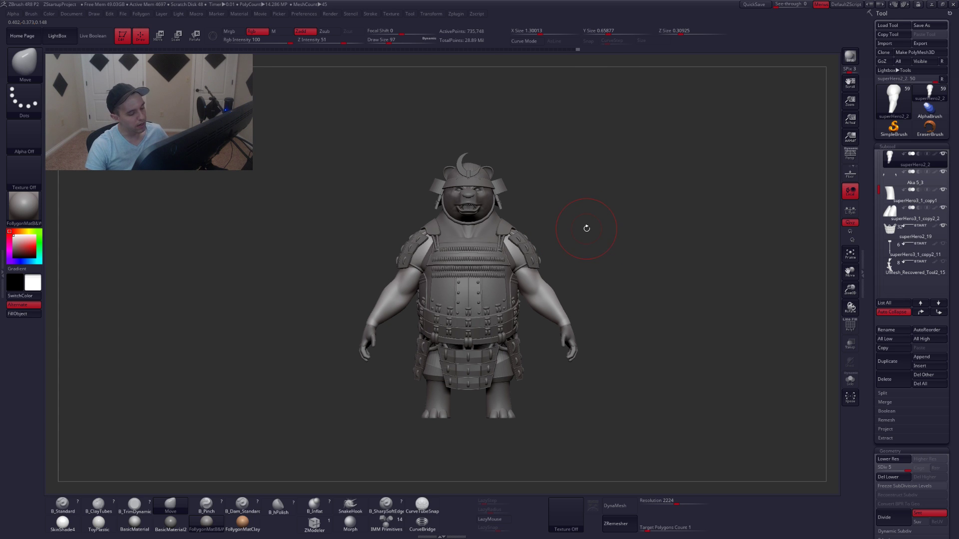
Alternate between the superHero2_19 and superHero2_14 waist panels to compare the character with and without the front skirt.
left_click(535, 345, "alt")
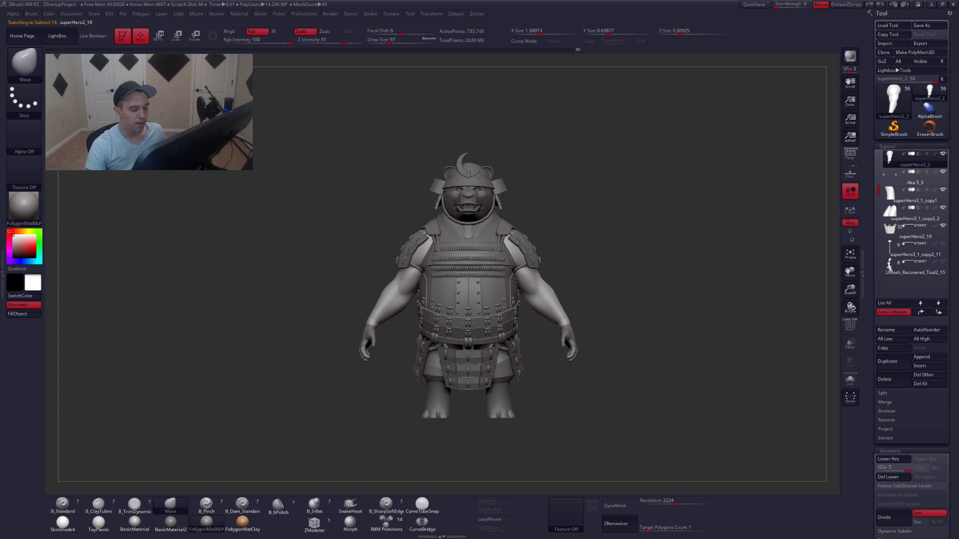
left_click(890, 177)
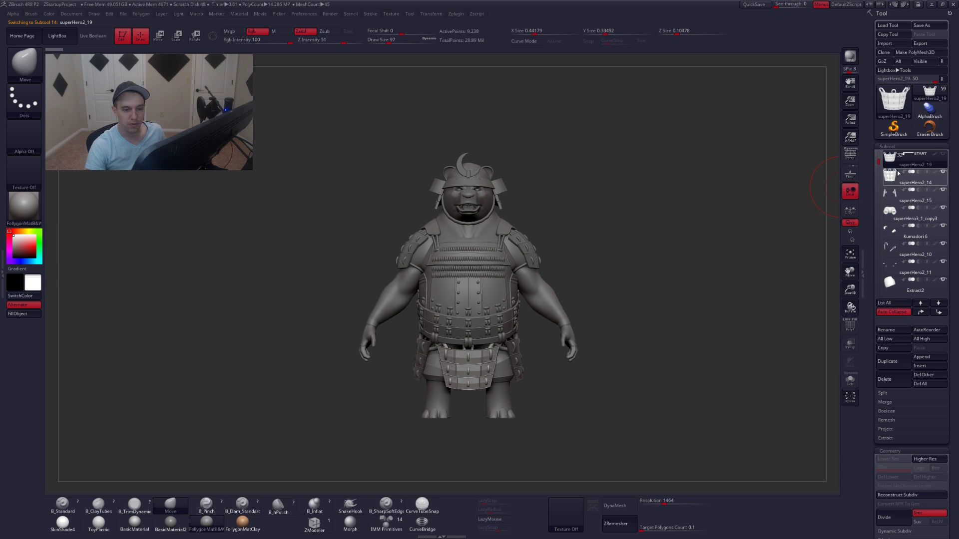
left_click(890, 177)
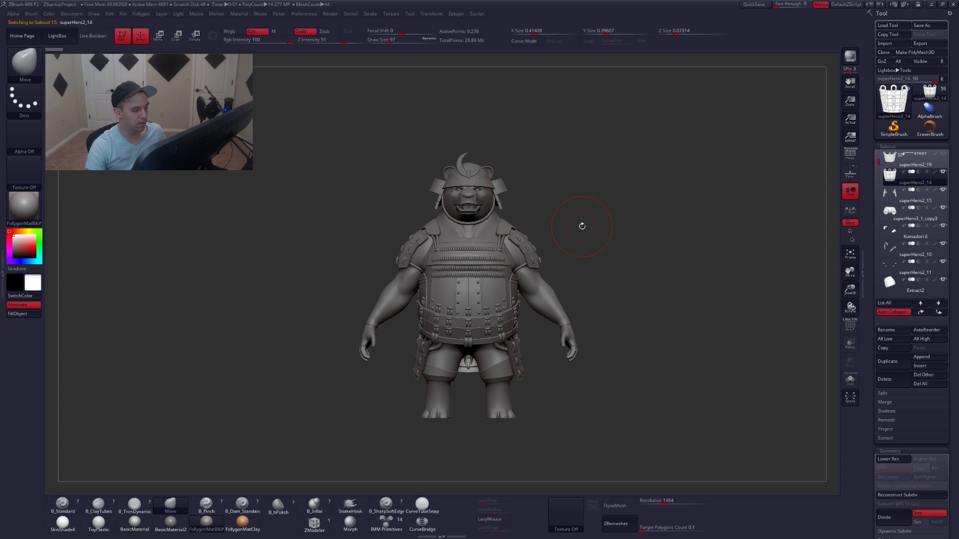
left_click(891, 160)
left_click_drag(630, 320, 699, 320)
key("shift+f")
key("shift+f")
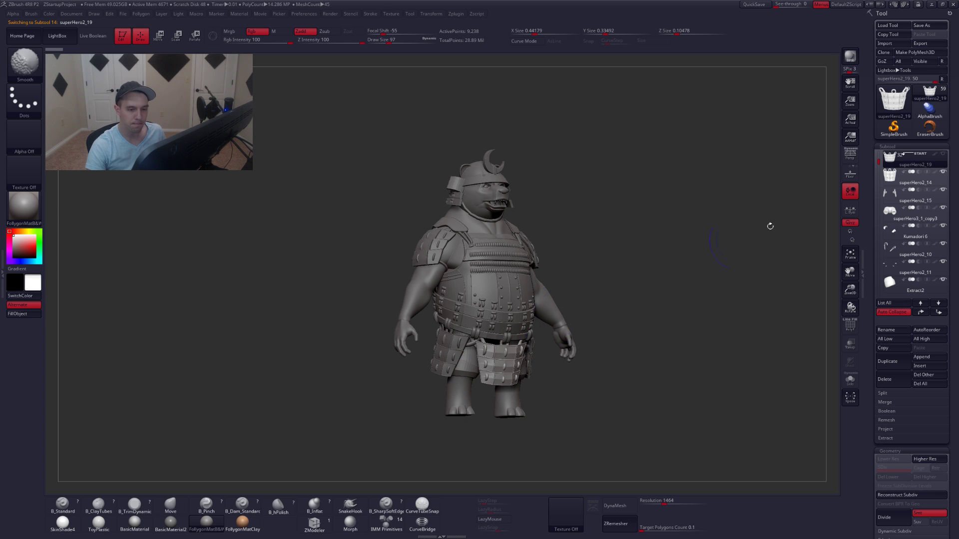
left_click(892, 178)
left_click_drag(665, 288, 595, 302)
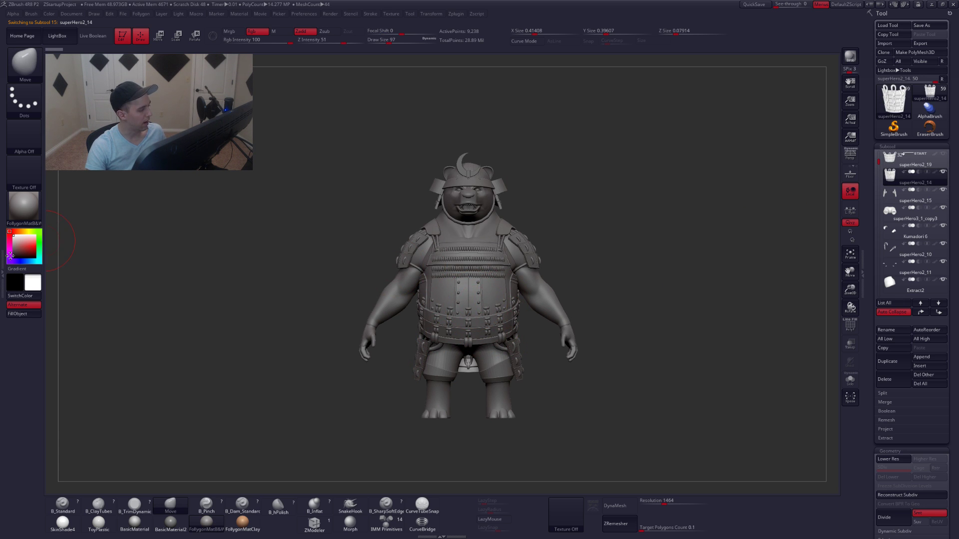
Apply black with the Flat Color material to view the whole character as a silhouette, front to side.
left_click_drag(19, 254, 32, 262)
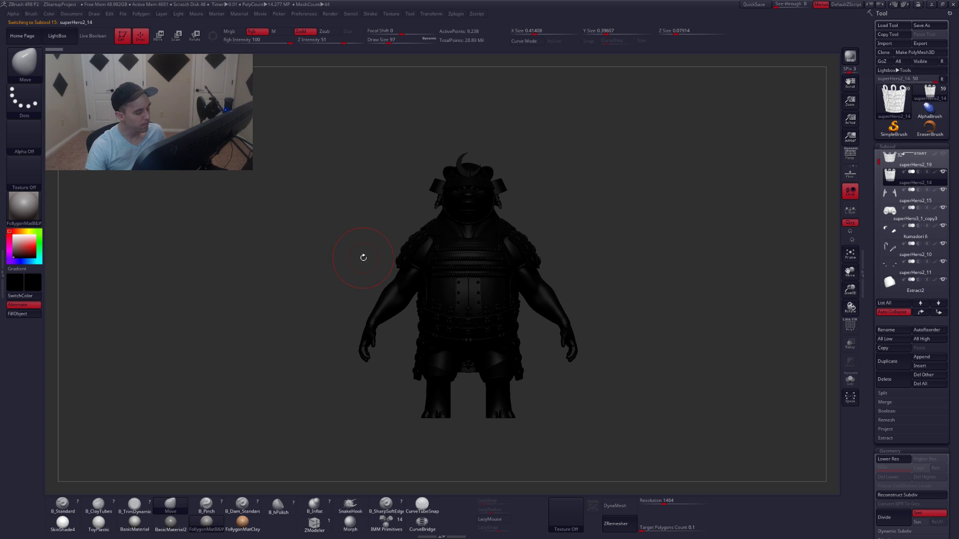
left_click_drag(364, 258, 329, 235, "alt")
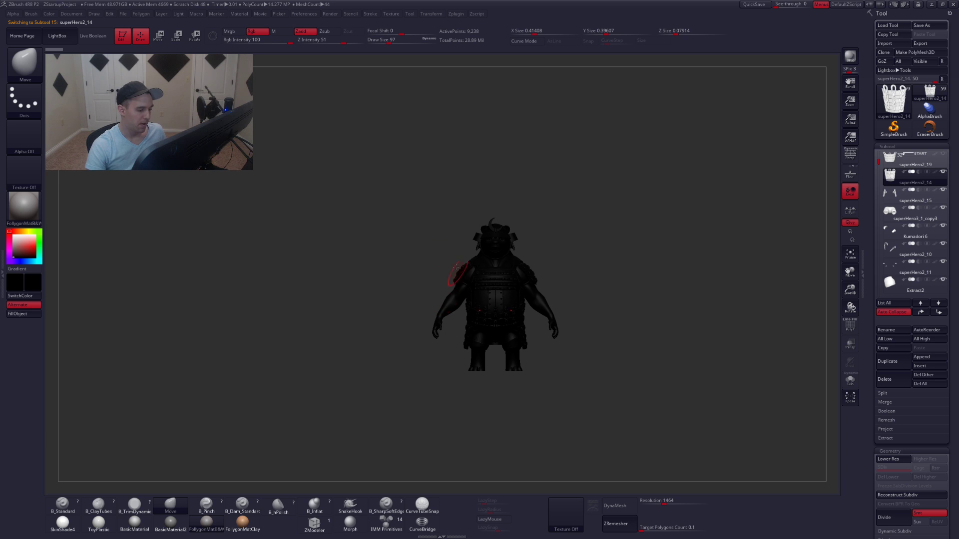
left_click(28, 205)
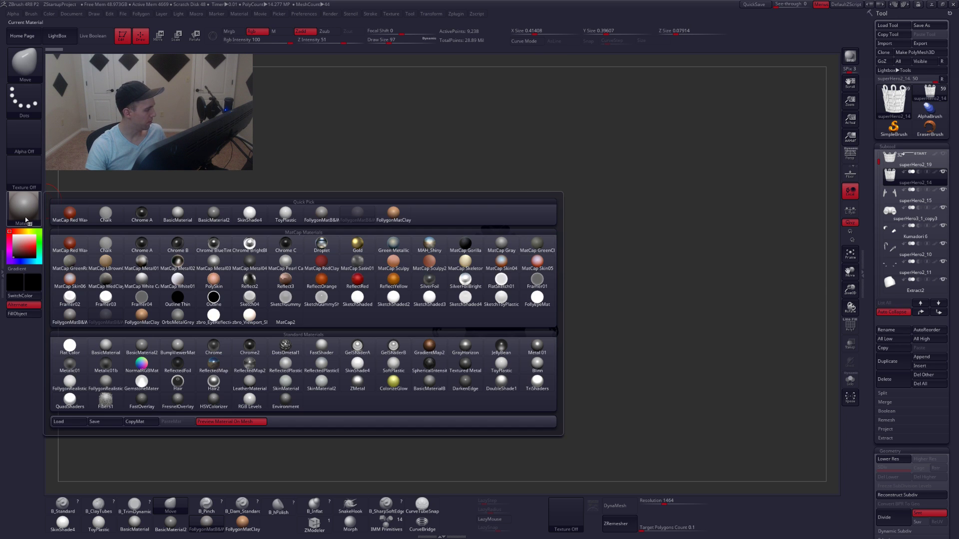
left_click(176, 268)
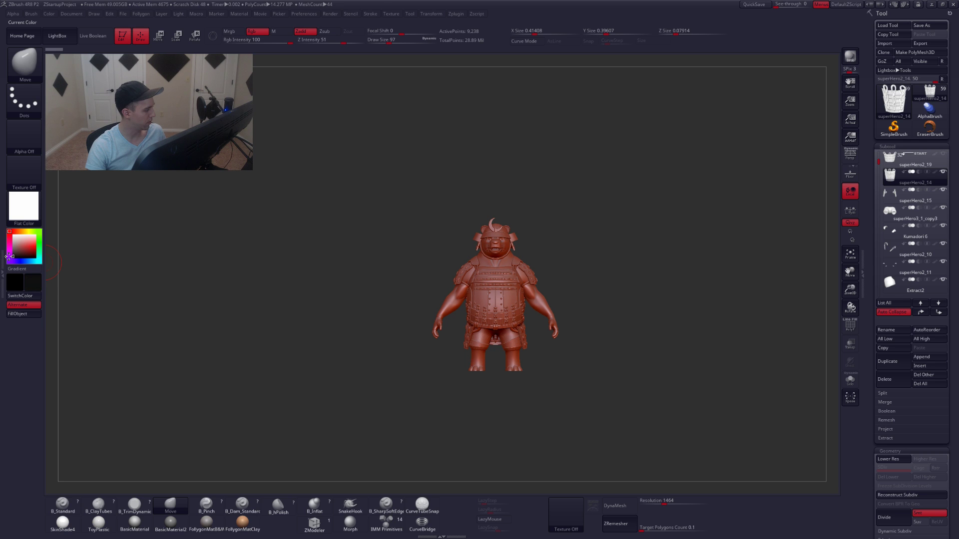
left_click_drag(9, 256, 8, 257)
left_click_drag(580, 255, 599, 262, "alt")
left_click_drag(382, 349, 499, 330)
left_click_drag(588, 337, 546, 330, "alt")
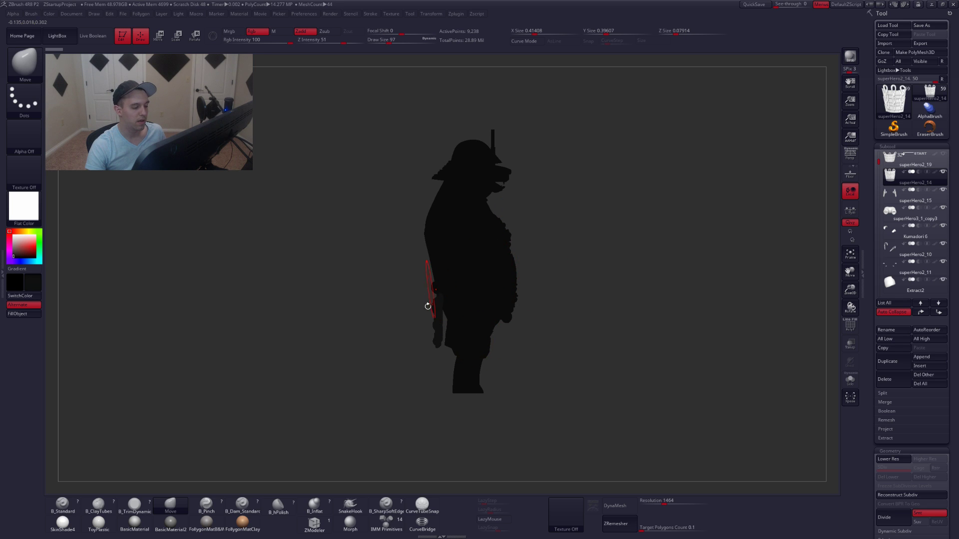
Compare the black silhouette with and without the front skirt by alternating between superHero2_19 and superHero2_14.
left_click(885, 166)
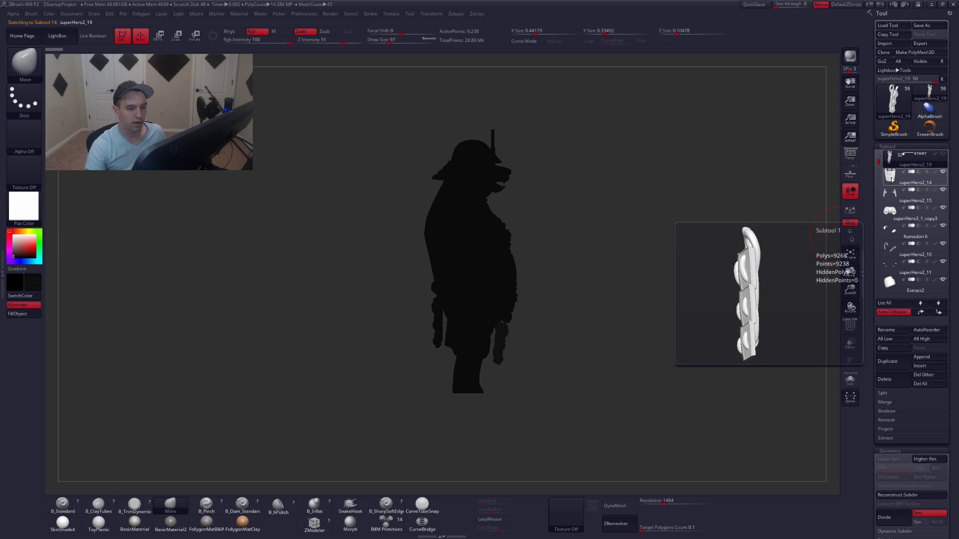
right_click_drag(706, 240, 660, 294)
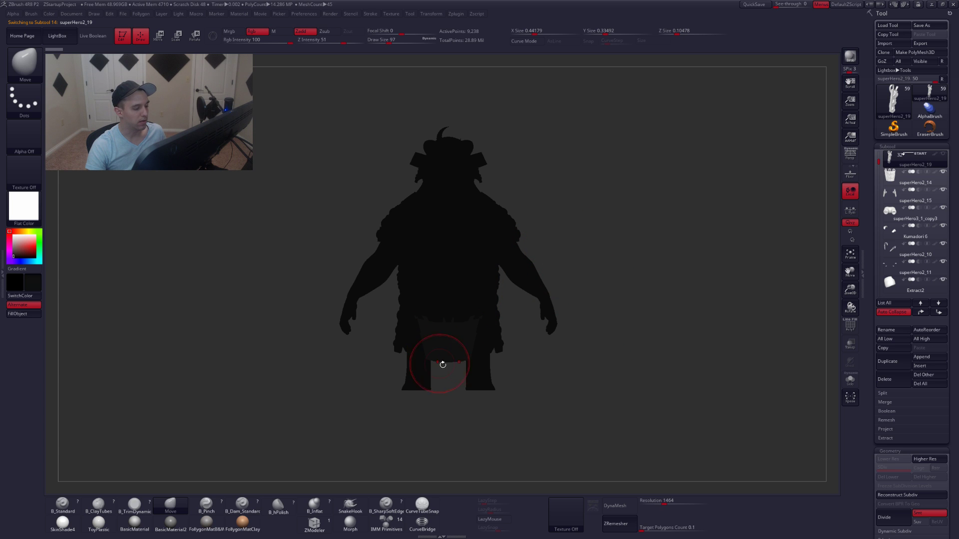
mouse_move(595, 357)
right_mouse_down("ctrl")
mouse_move(589, 350)
mouse_move(605, 358)
right_mouse_up("ctrl")
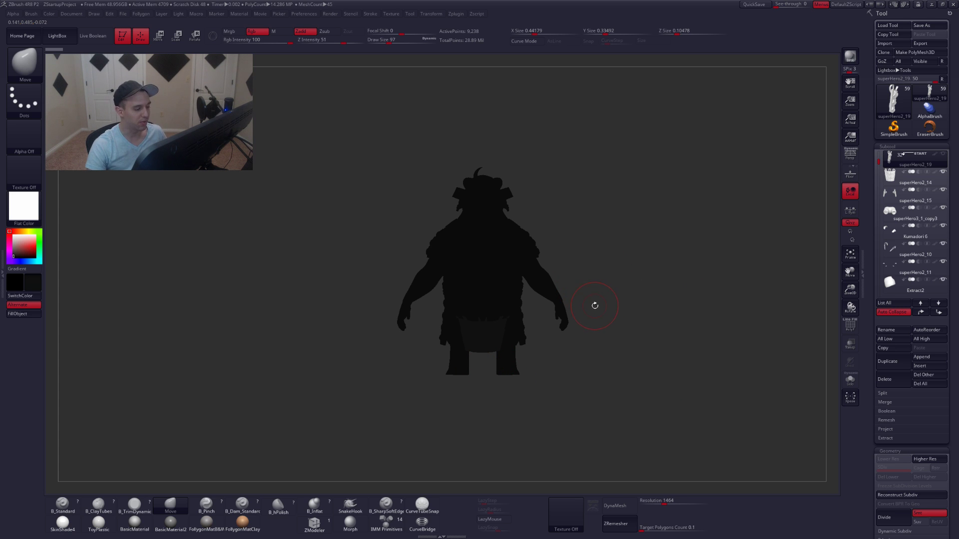
mouse_move(895, 180)
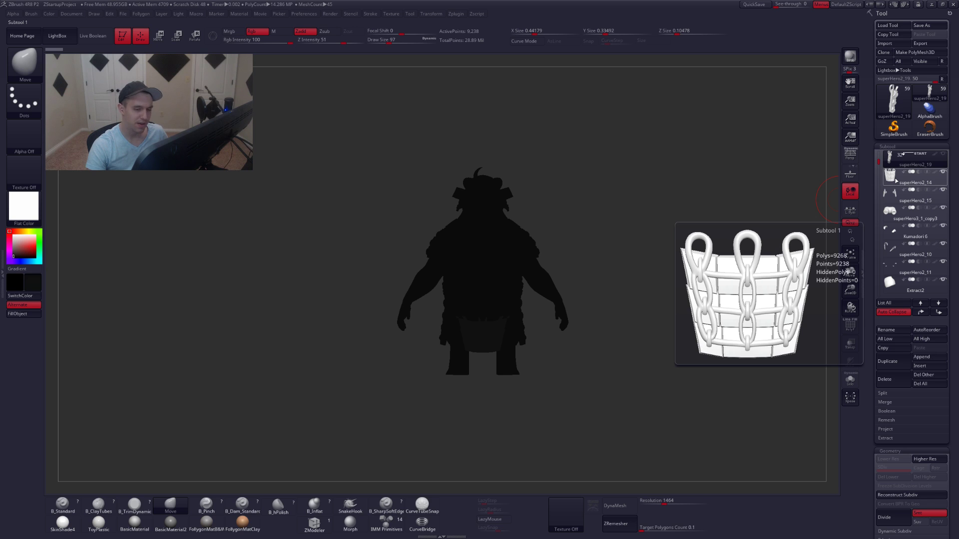
left_click(896, 180)
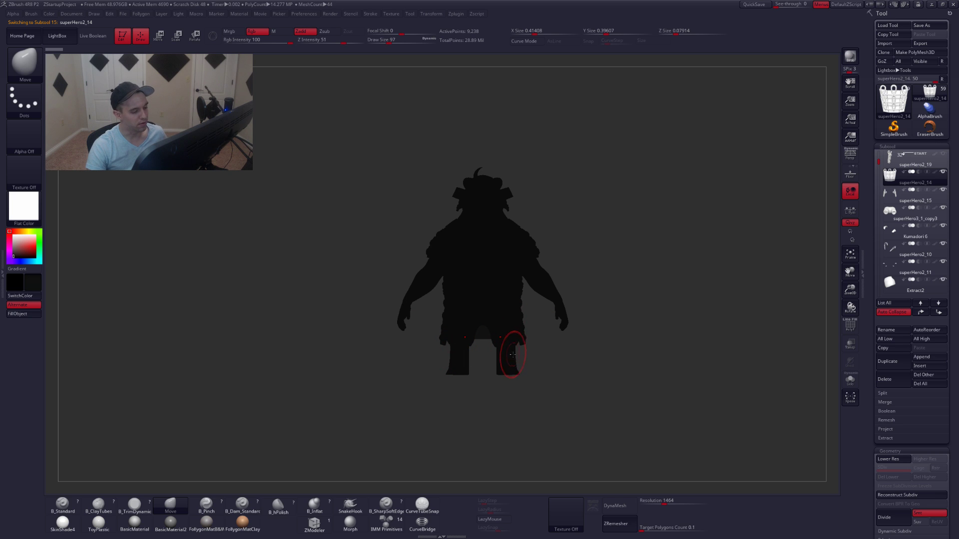
mouse_move(554, 349)
left_mouse_down()
mouse_move(584, 354)
mouse_move(570, 356)
left_mouse_up()
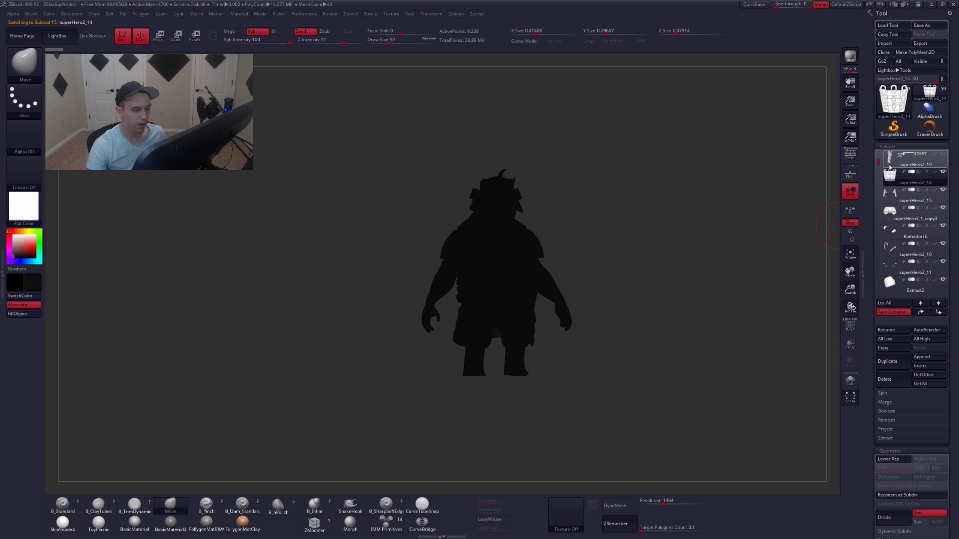
left_click(889, 167)
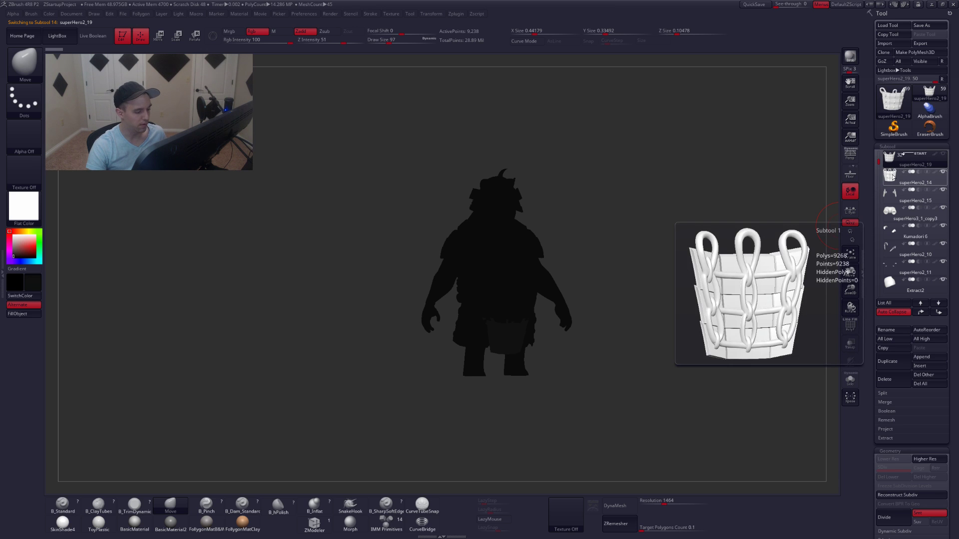
left_click(893, 177)
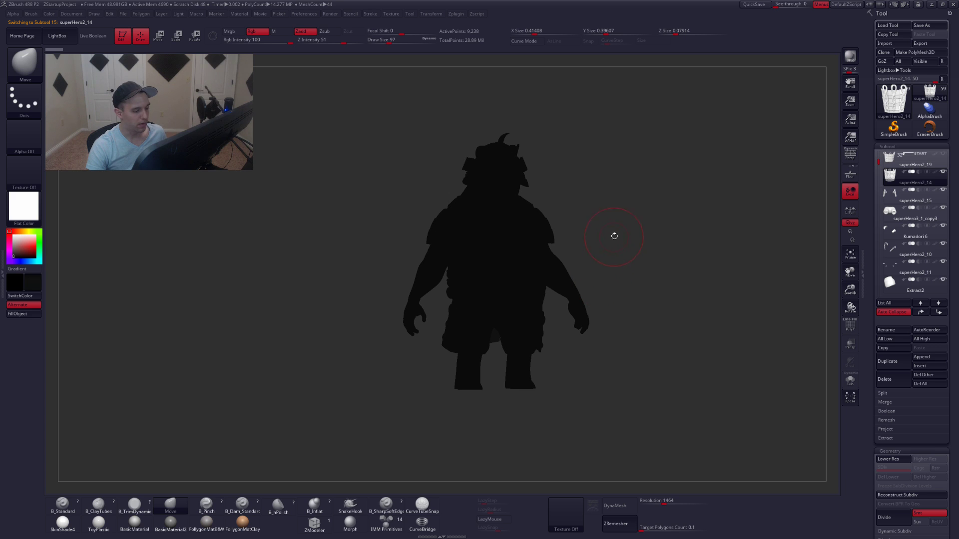
Restore the white colour and gray FollygenMat material, and select the superHero2_19 front skirt.
left_click_drag(20, 240, 12, 233)
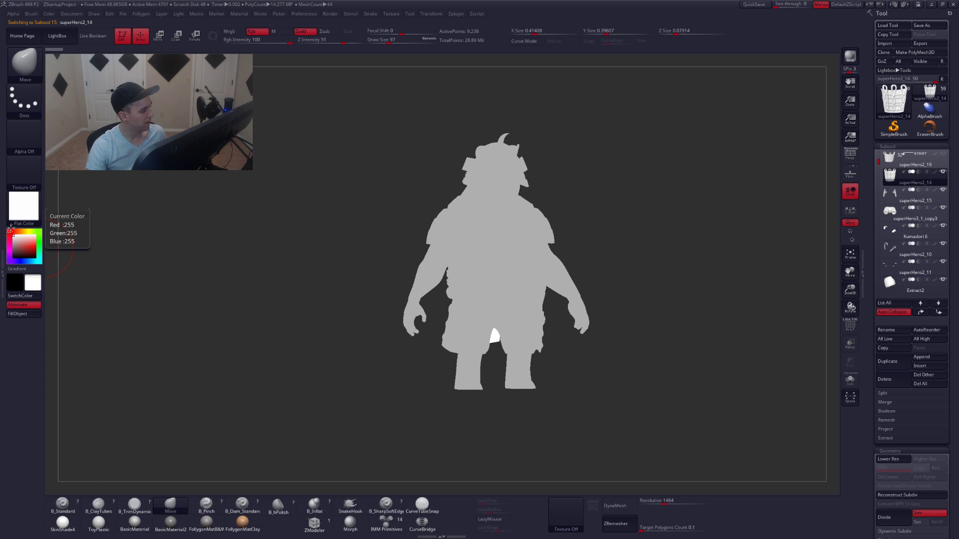
left_click(206, 522)
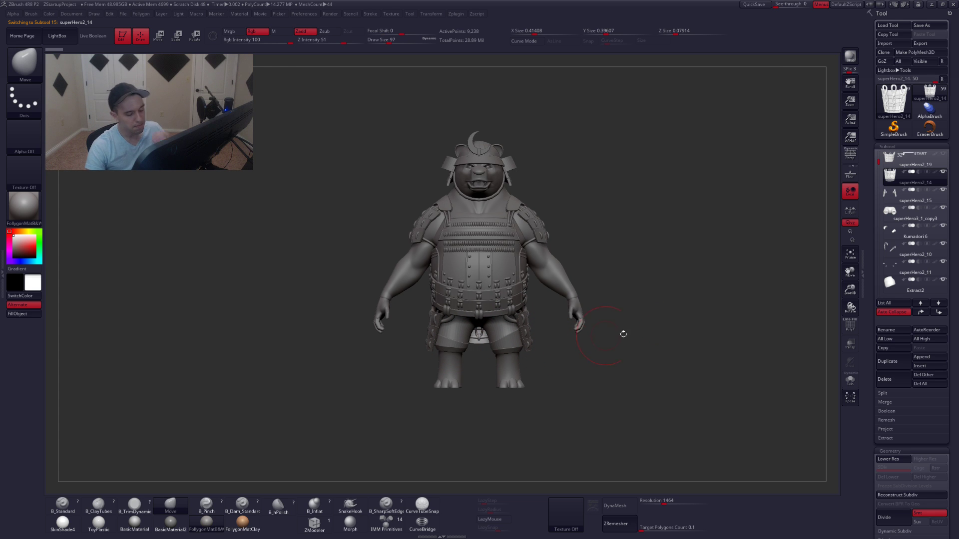
left_click(889, 168)
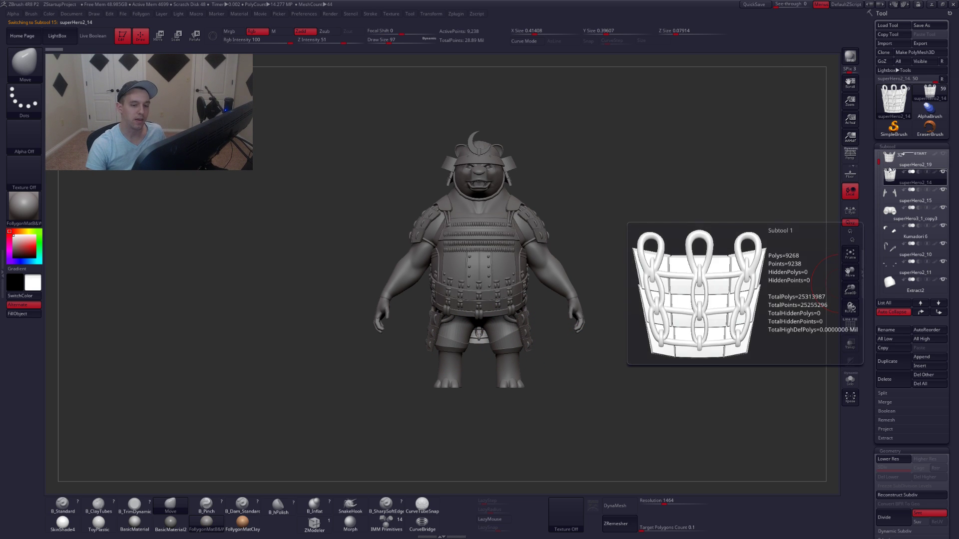
Compare the two face subtools Kumadori 7_copy1 and Kumadori 8 on the full character.
right_click_drag(503, 343, 452, 354, "ctrl")
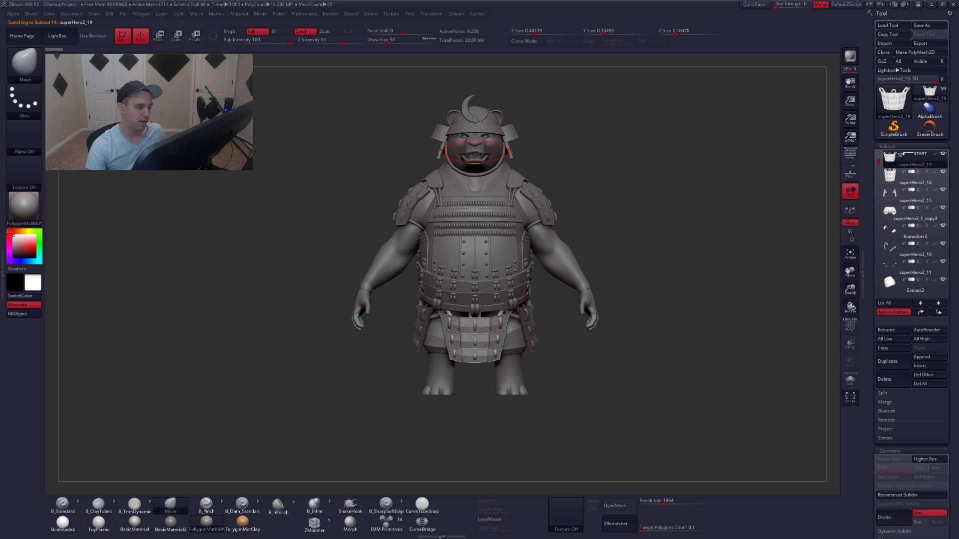
left_click(472, 149, "alt")
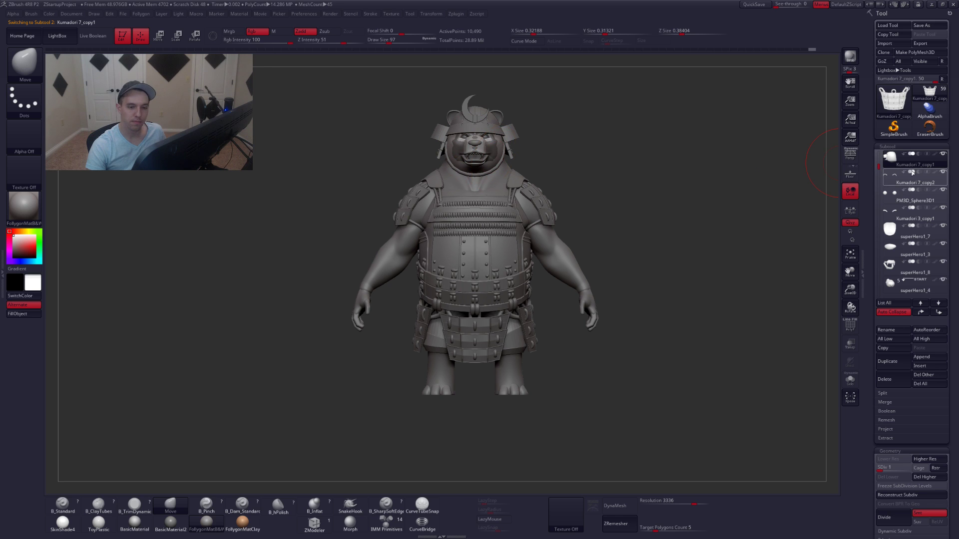
scroll(879, 160, "up", 1)
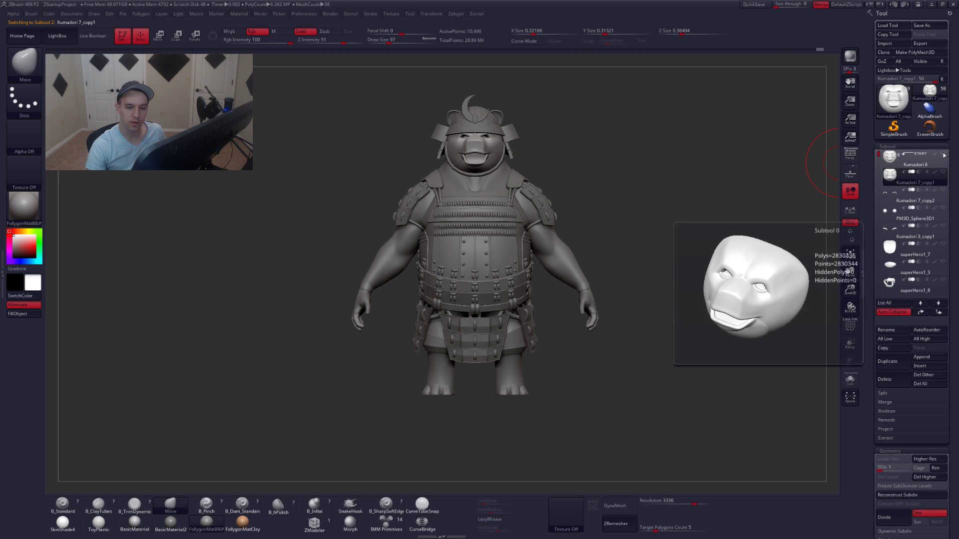
left_click(884, 166)
left_click(888, 176)
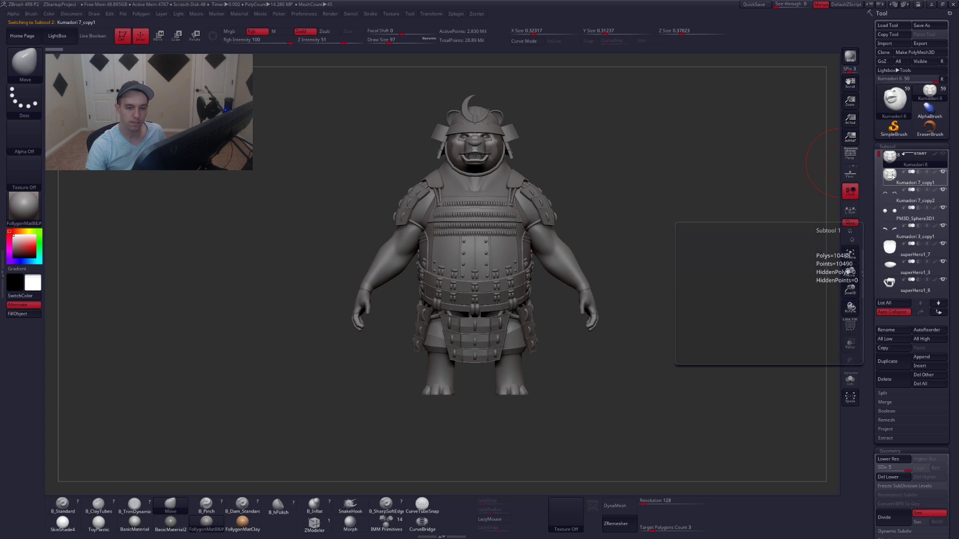
Compare the superHero2_19 front skirt with superHero2_14 from three-quarter, side and front views.
left_click(470, 335, "alt")
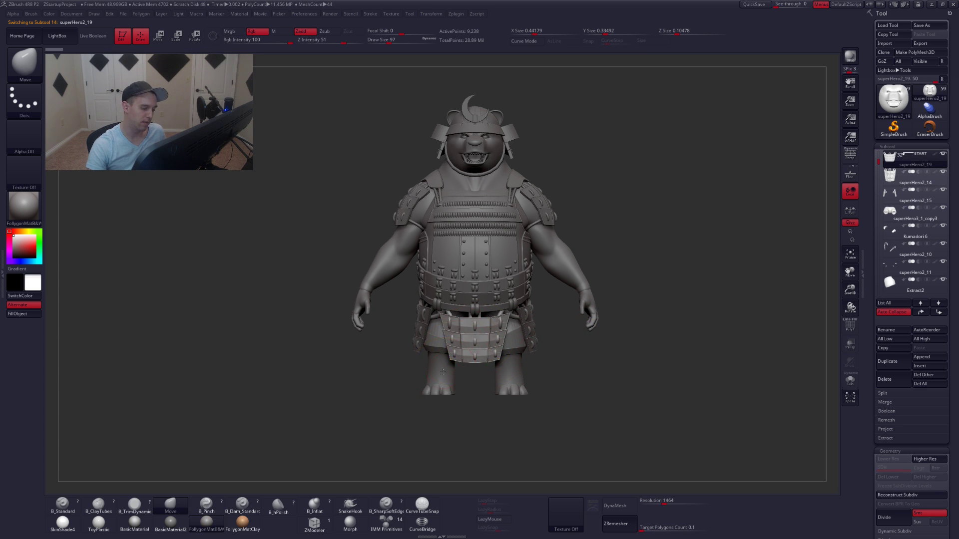
right_click_drag(452, 362, 490, 351, "ctrl")
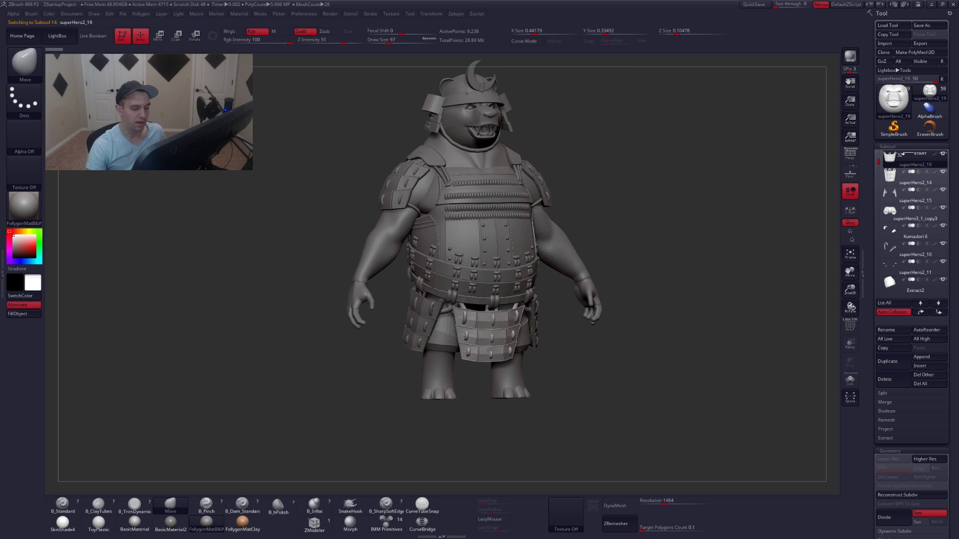
left_click(892, 175)
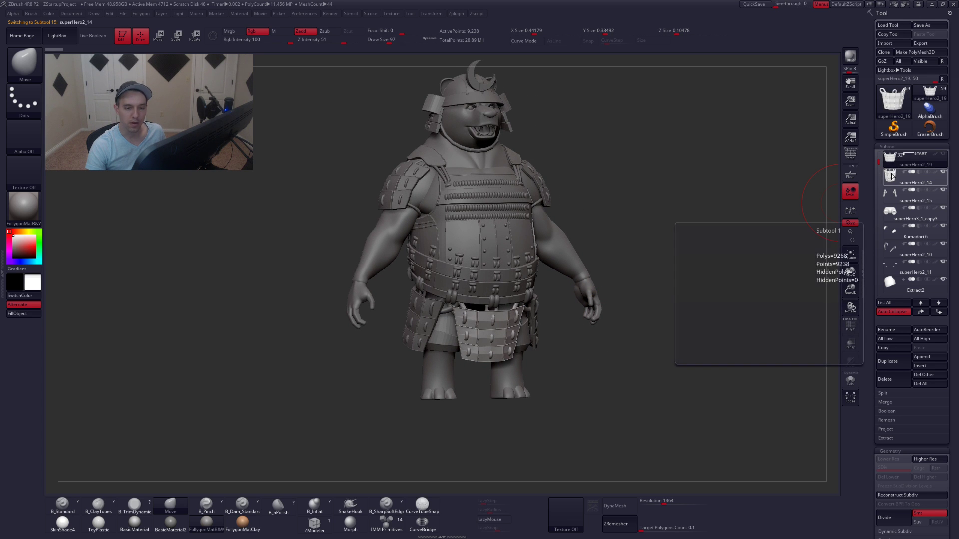
mouse_move(627, 255)
right_mouse_down("ctrl")
mouse_move(623, 240)
mouse_move(631, 261)
right_mouse_up("ctrl")
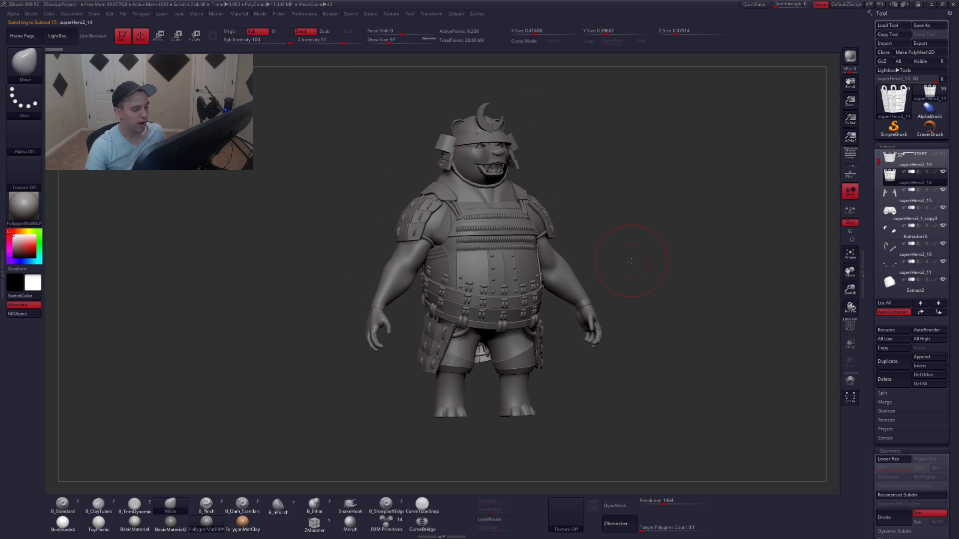
right_click_drag(524, 310, 541, 312)
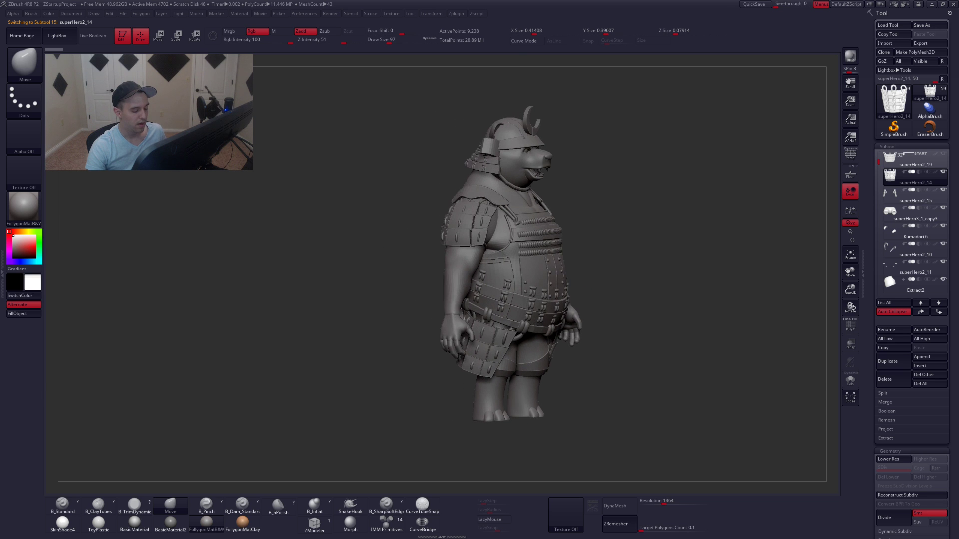
left_click_drag(540, 310, 645, 308)
right_click_drag(646, 308, 667, 308, "shift")
mouse_move(483, 314)
right_mouse_down("alt")
mouse_move(560, 336)
mouse_move(604, 324)
mouse_move(572, 316)
right_mouse_up("alt")
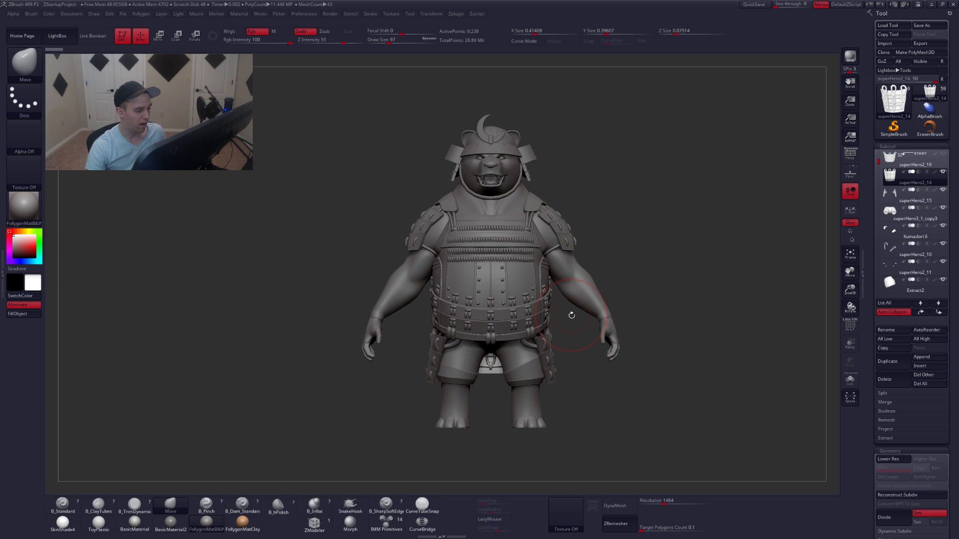
Select the belly ties, torso plate, shorts and side skirt plates in turn to review the armour layers.
left_click(529, 311, "alt")
left_click(511, 298, "alt")
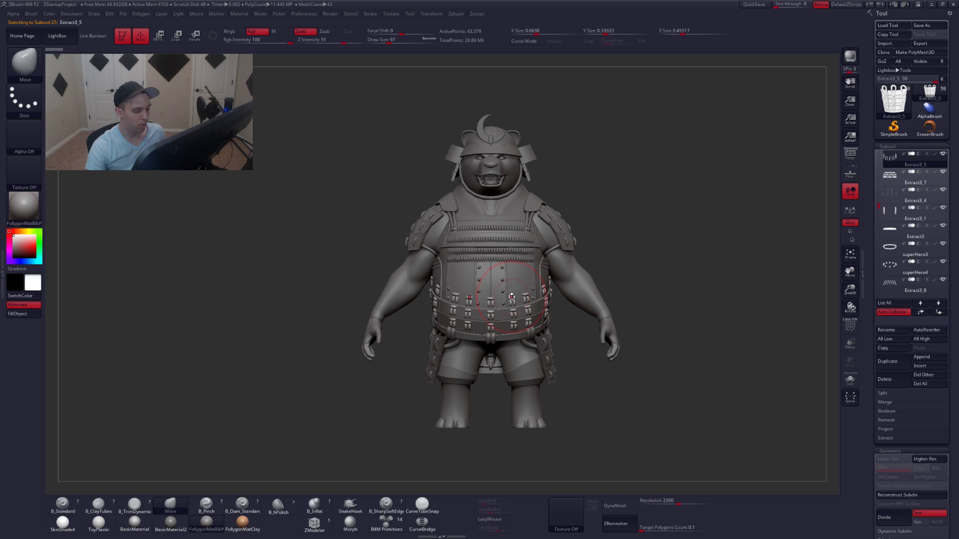
left_click(508, 278, "alt")
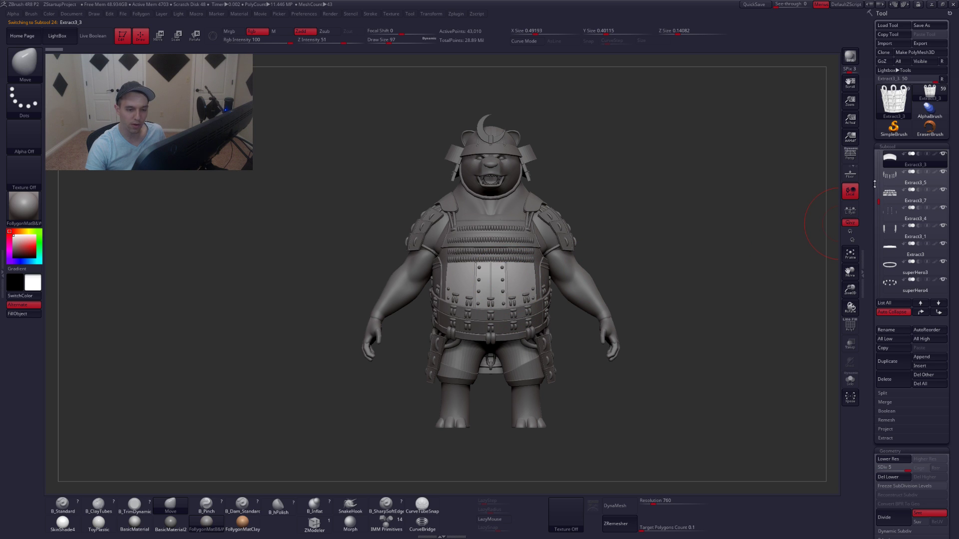
left_click(539, 357, "alt")
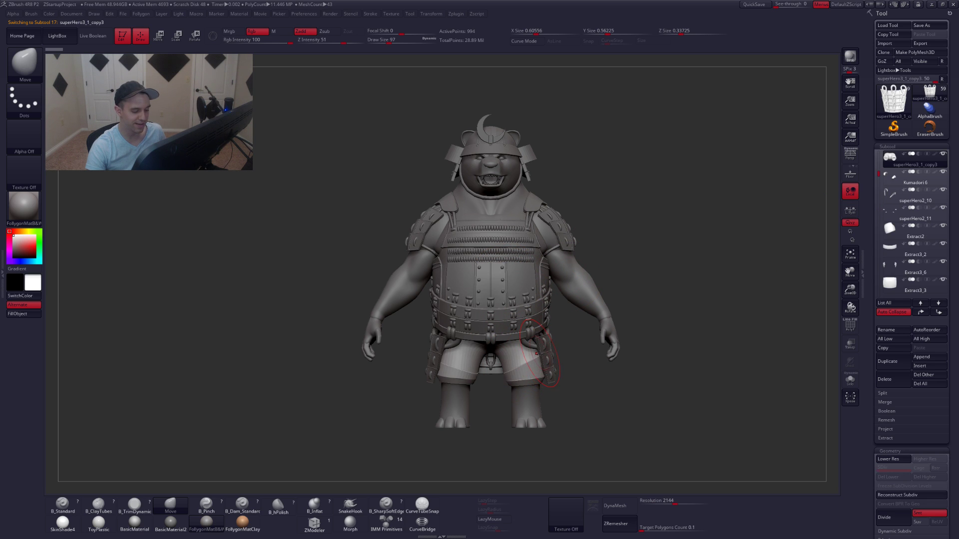
left_click(539, 354, "alt")
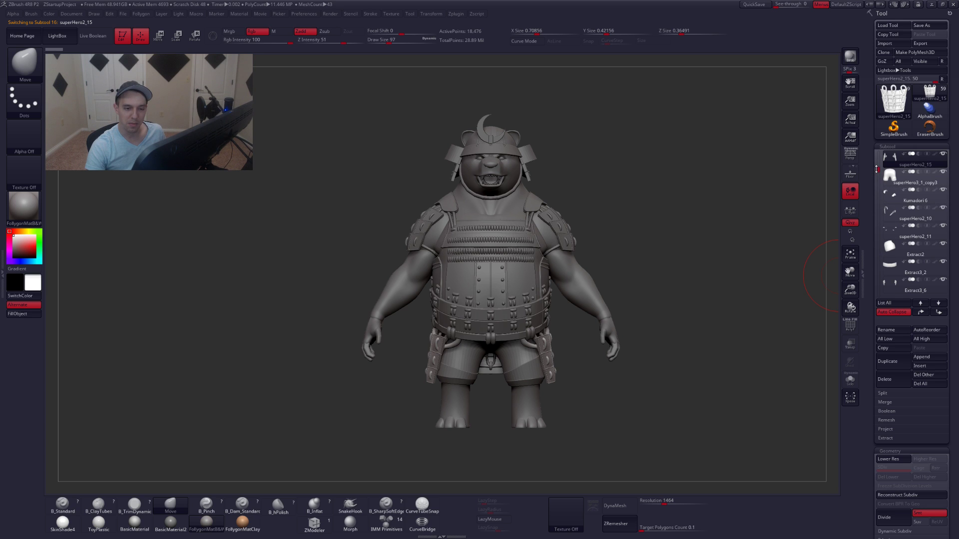
Select the superHero2_19 front skirt and examine it on the character from three-quarter and side views.
scroll(877, 169, "up", 3)
left_click(891, 175)
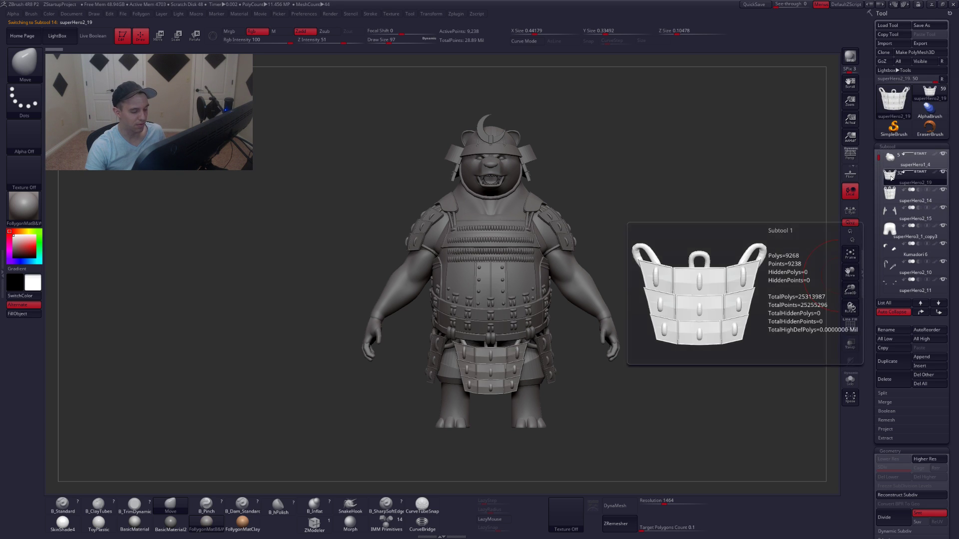
left_click_drag(628, 322, 534, 324)
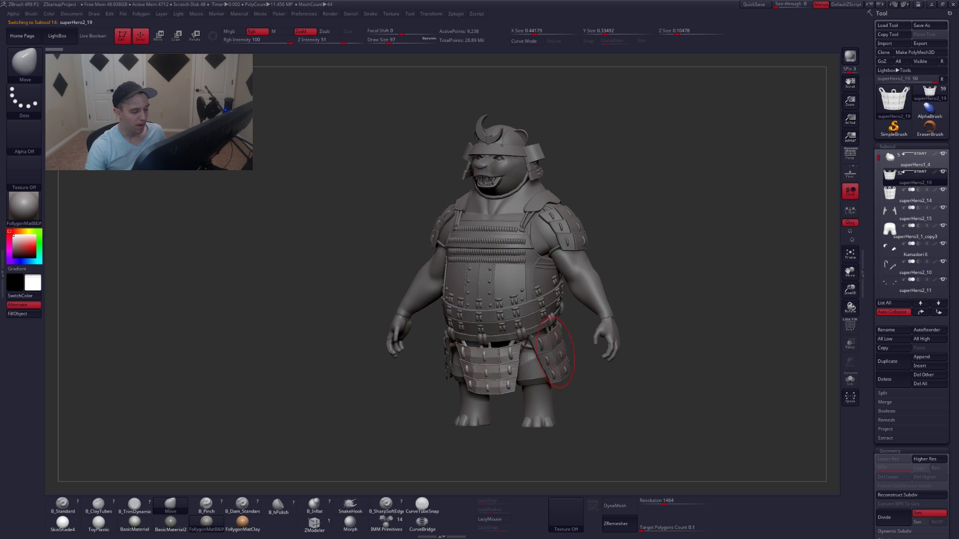
left_click_drag(537, 367, 594, 361)
key("d")
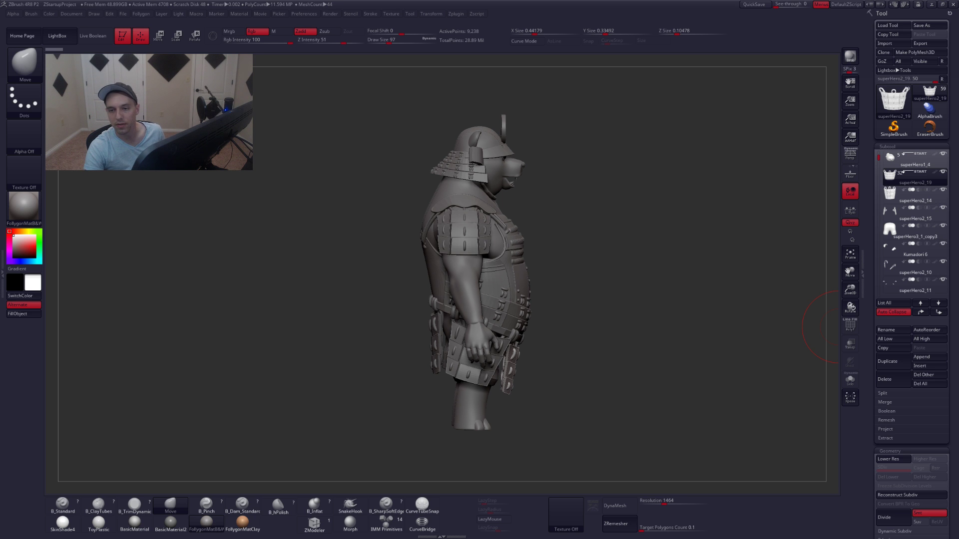
Consult the samurai armour reference in Photoshop, then return to ZBrush and view the character from the front.
left_click_drag(958, 90, 563, 116)
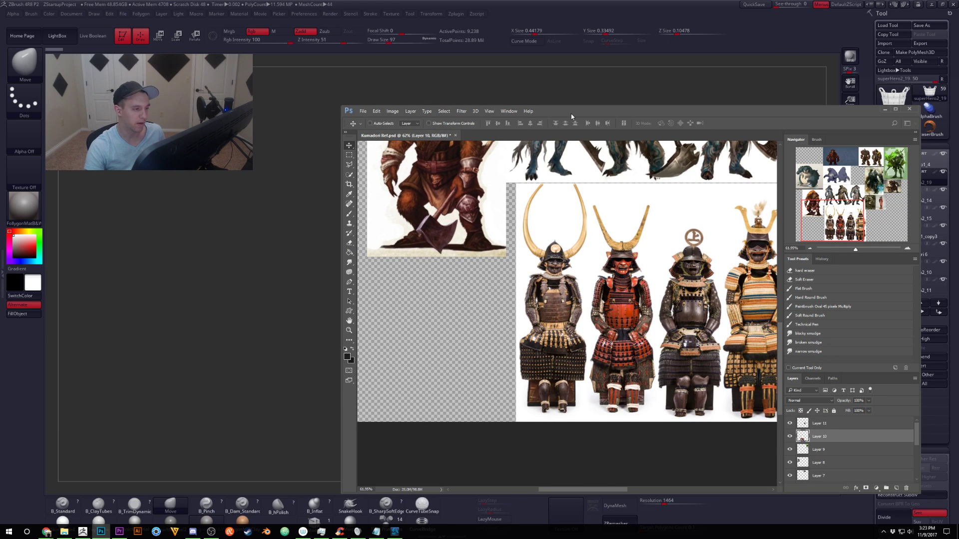
key("alt+Tab")
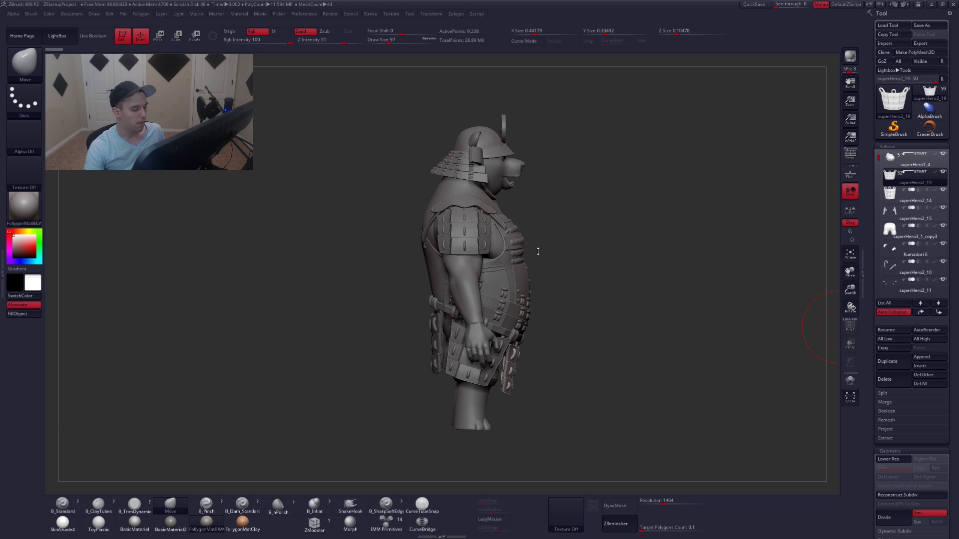
mouse_move(553, 289)
left_mouse_down()
mouse_move(562, 360)
mouse_move(552, 327)
left_mouse_up()
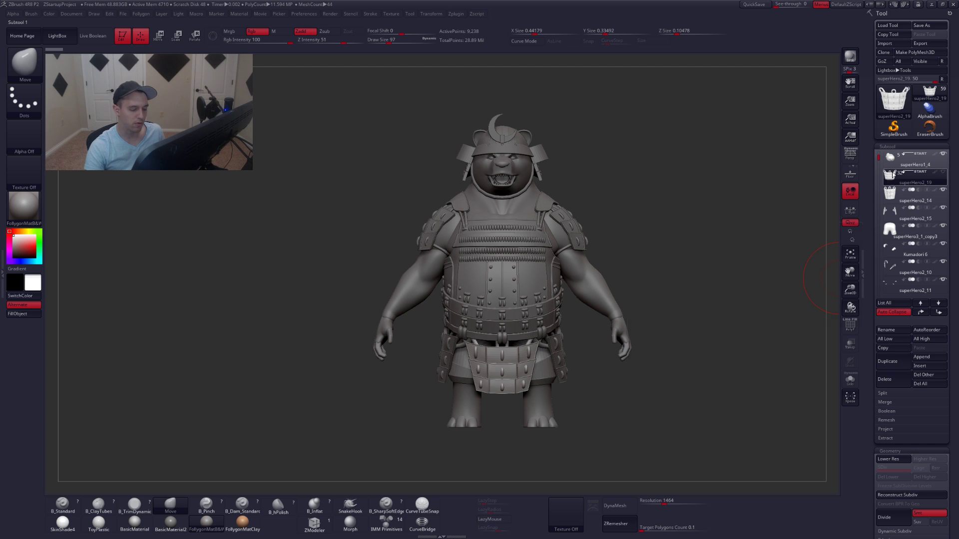
Isolate the superHero3_1_copy3 shorts in Solo mode and mask the cuffs at the ends of both legs.
left_click(895, 196)
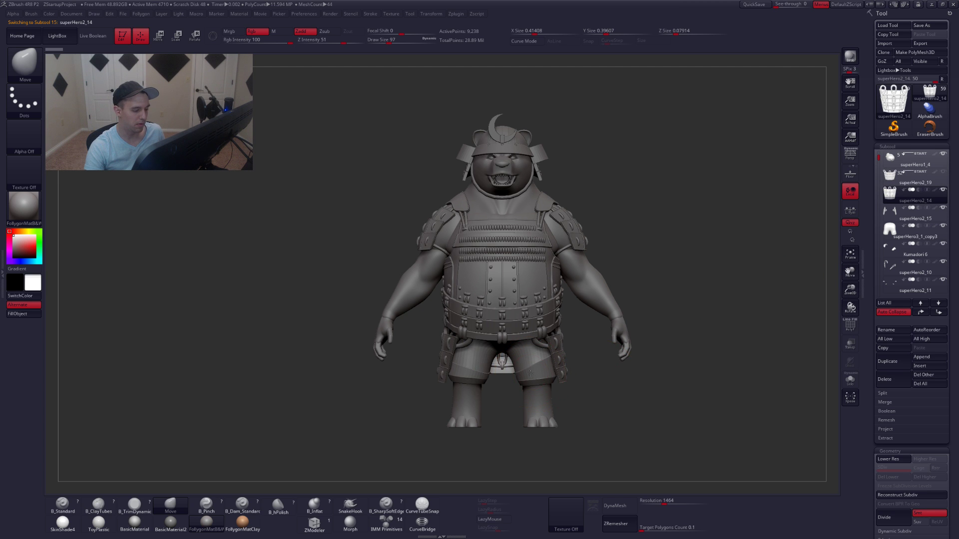
right_click_drag(531, 374, 494, 302, "ctrl")
left_click(535, 362, "alt")
key("alt+s")
right_click_drag(495, 302, 518, 344, "ctrl")
right_click_drag(518, 345, 537, 364)
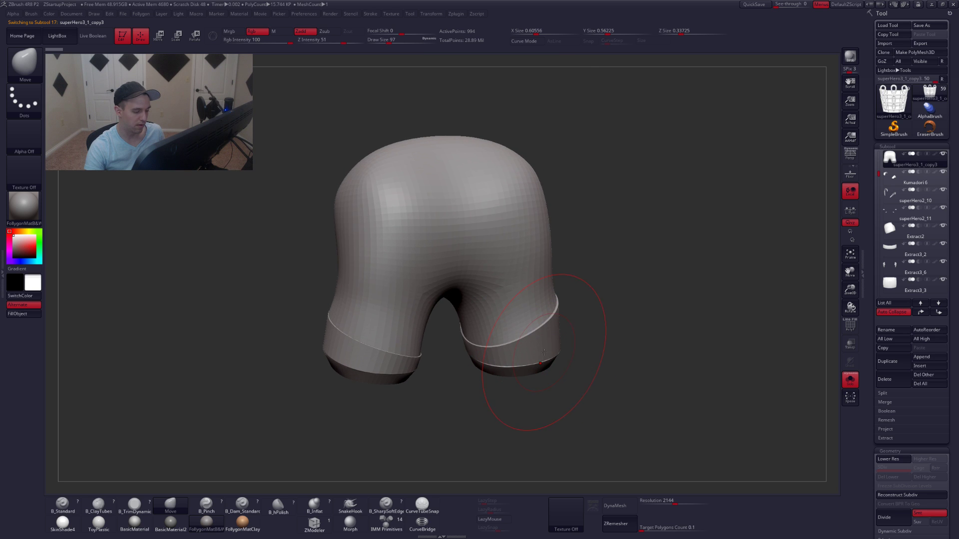
mouse_move(638, 282)
right_mouse_down("shift")
mouse_move(625, 304)
mouse_move(661, 315)
right_mouse_up("shift")
key("w")
left_click(582, 311, "ctrl")
Set the draw size to 68, reshape the unmasked shorts fabric above the cuff with the Move brush, and leave Solo mode.
key("q")
key("space")
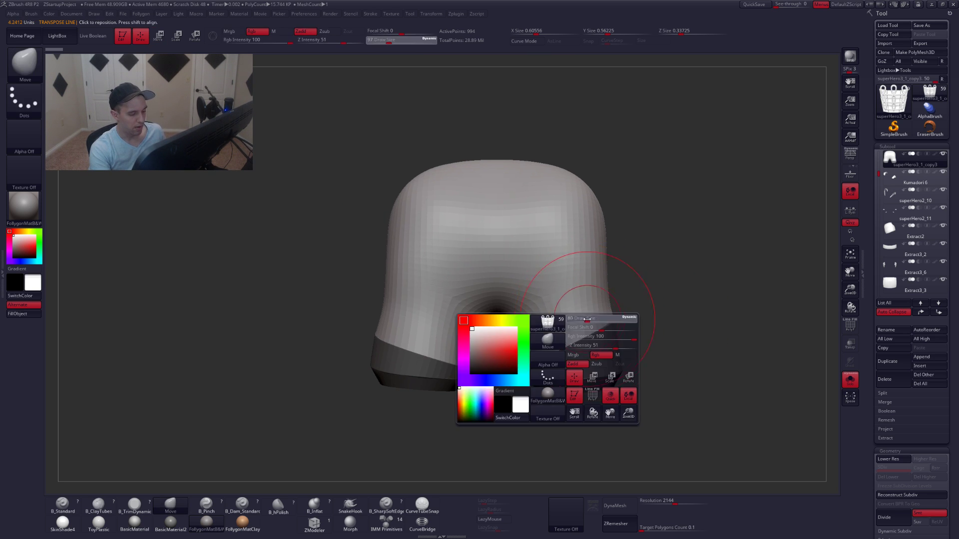
left_click_drag(594, 319, 585, 319)
mouse_move(580, 322)
right_mouse_down()
mouse_move(591, 346)
mouse_move(579, 334)
right_mouse_up()
left_click_drag(590, 347, 588, 351)
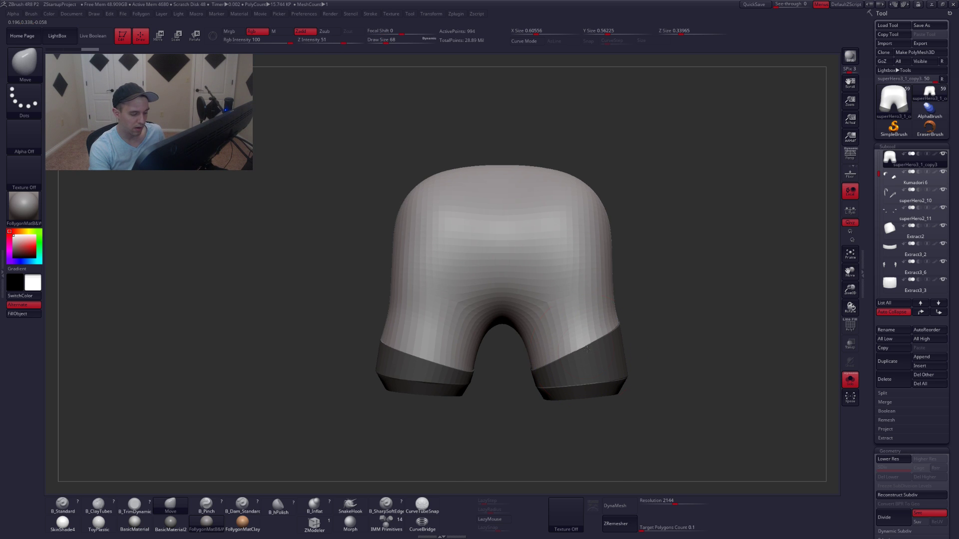
key("alt+s")
Try to pull the shorts fabric down over the front of the cuff with the Move brush.
right_click_drag(572, 341, 607, 365)
left_click_drag(534, 373, 533, 377)
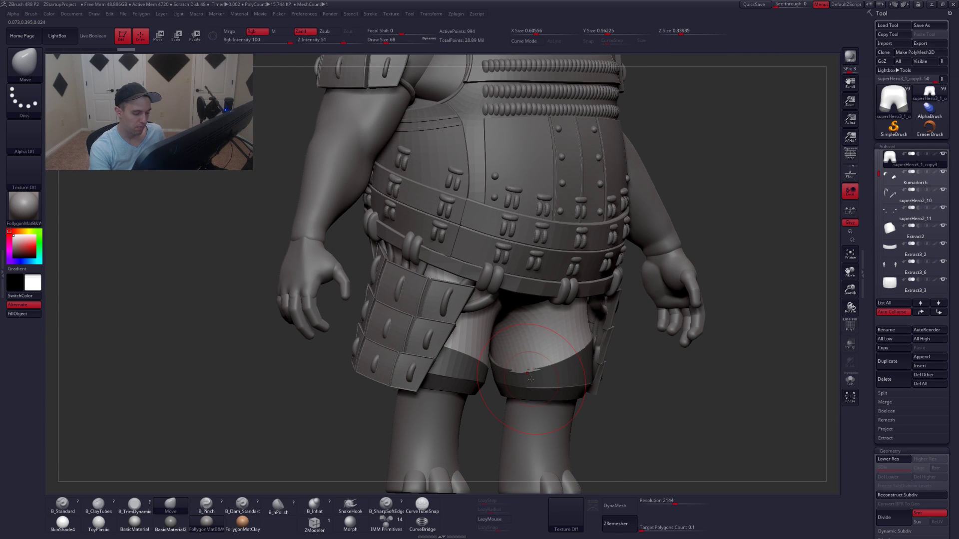
key("ctrl+z")
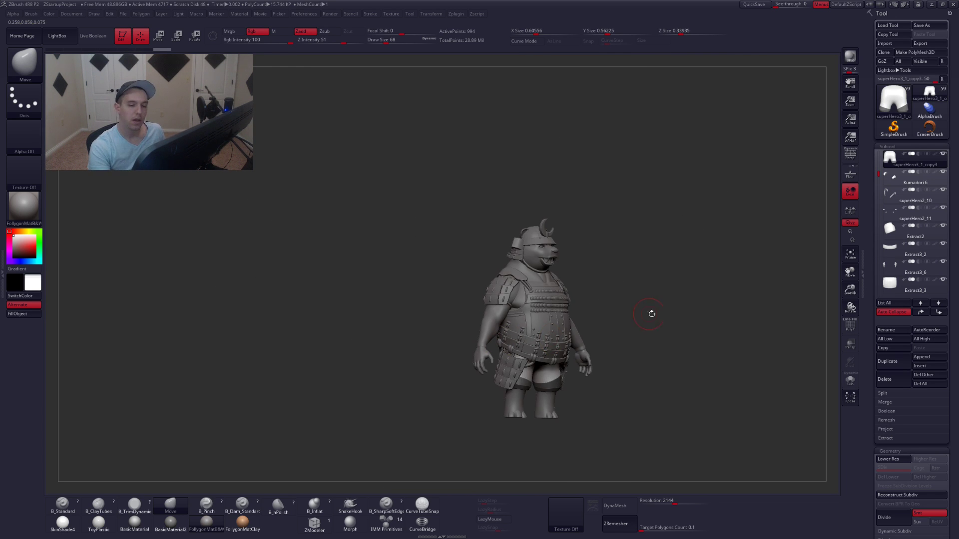
Show the superHero3_1_copy2_11 hammer folder and the UMesh_Recovered_Tool2_15 folder, and view the hammer above the character from the front.
left_click_drag(878, 173, 878, 273)
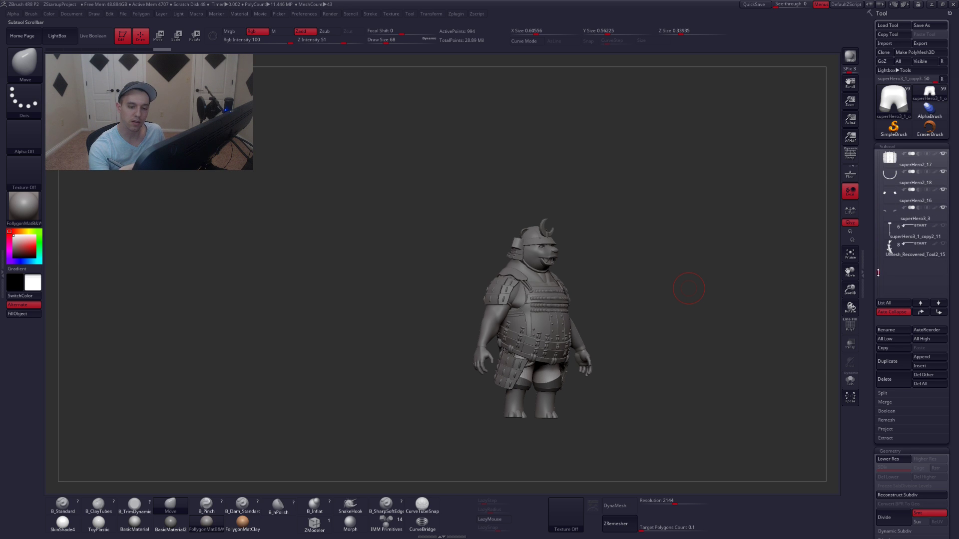
left_click(943, 226)
left_click_drag(678, 270, 681, 391, "alt")
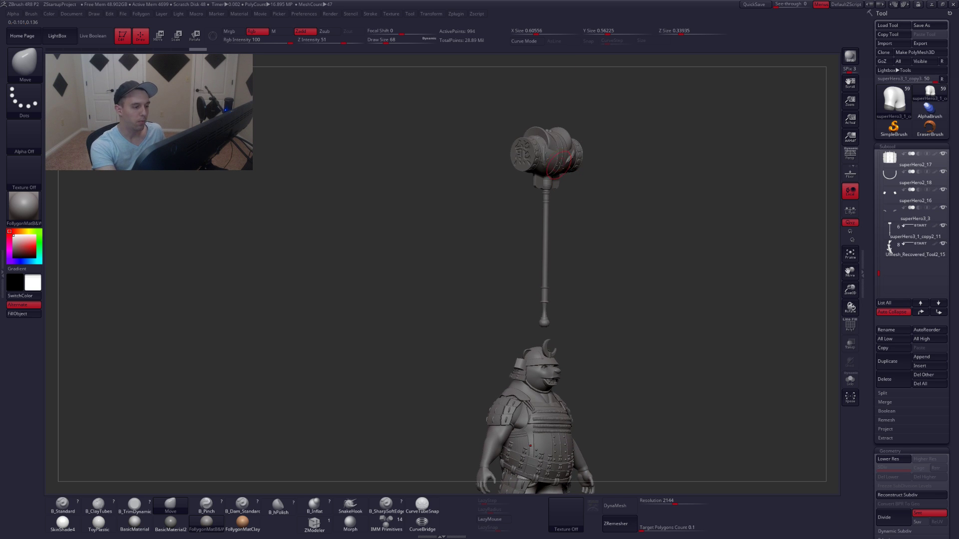
left_click_drag(650, 200, 579, 200)
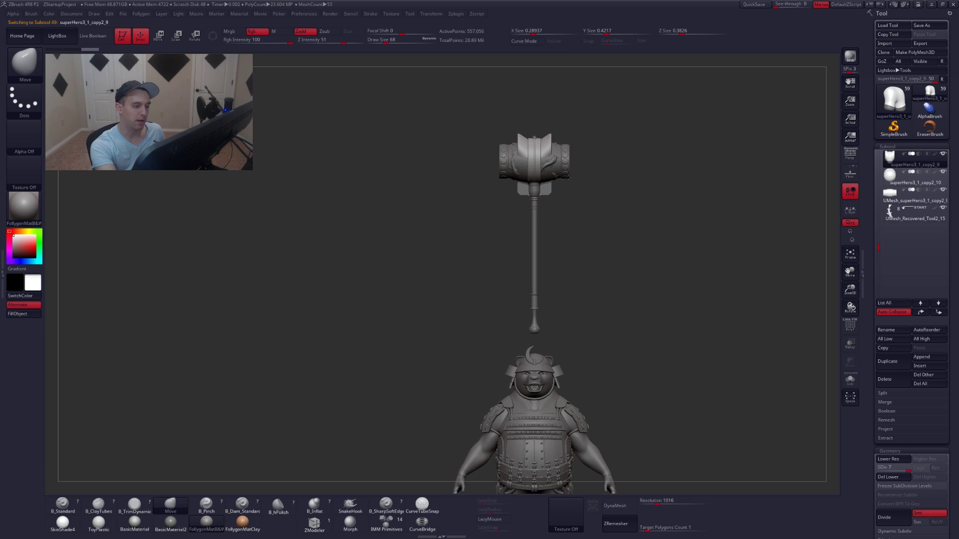
Set the draw size to 39, select the fish UMesh_Recovered_Tool2_14, and examine the hammer head from several angles.
mouse_move(612, 130)
left_mouse_down("alt")
mouse_move(566, 186)
mouse_move(617, 328)
mouse_move(612, 304)
left_mouse_up("alt")
key("space")
left_click(606, 305, "alt")
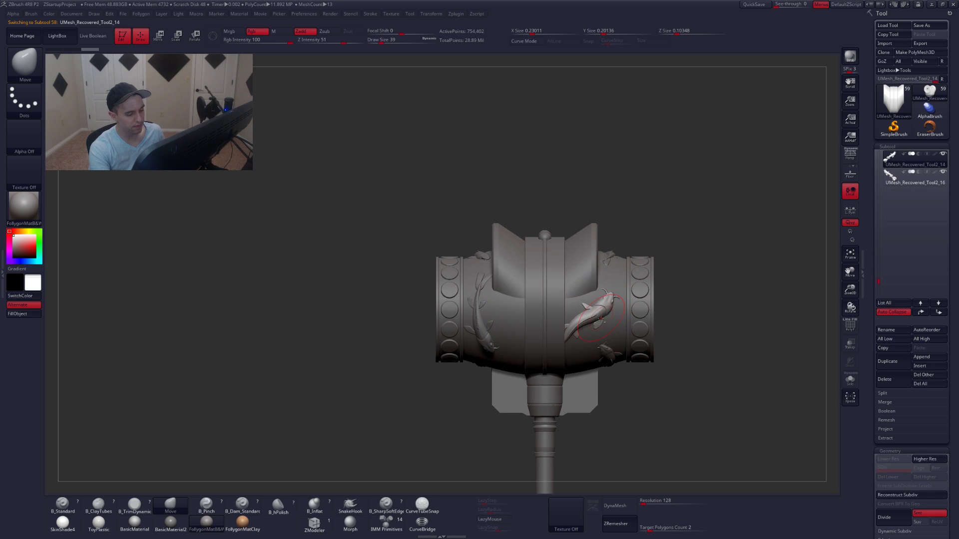
mouse_move(593, 351)
right_mouse_down()
mouse_move(633, 349)
mouse_move(631, 332)
mouse_move(607, 319)
right_mouse_up()
left_click_drag(606, 317, 611, 297)
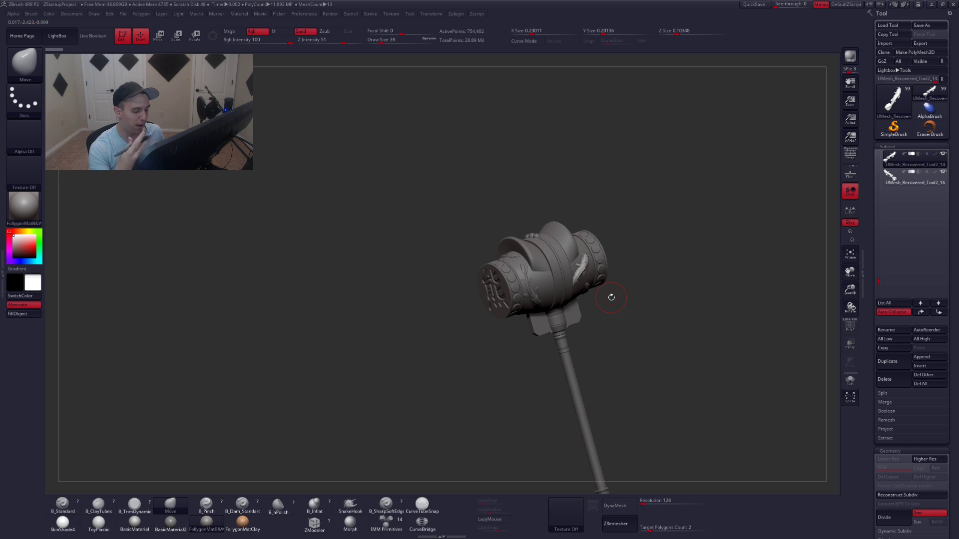
left_click_drag(596, 322, 634, 320)
mouse_move(604, 301)
right_mouse_down("shift")
mouse_move(579, 307)
mouse_move(567, 336)
right_mouse_up("shift")
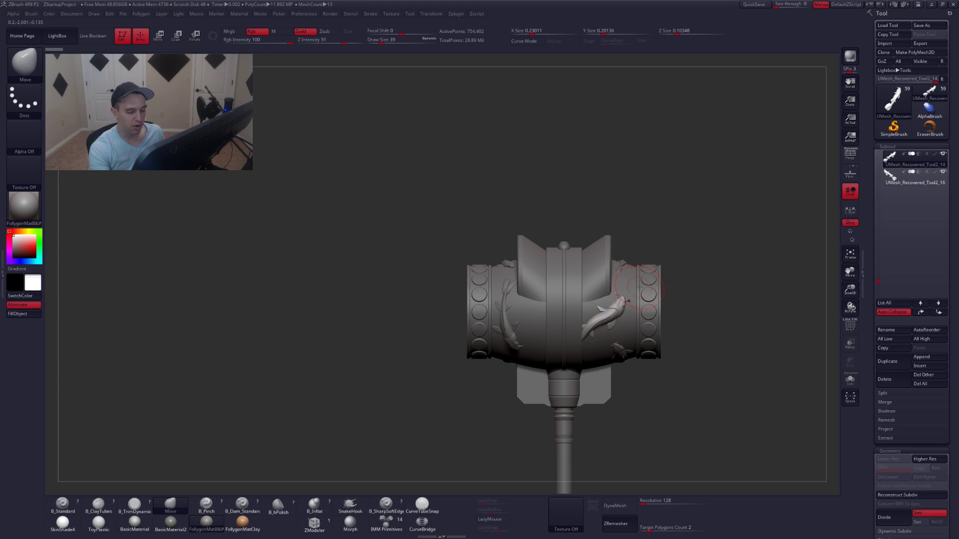
right_click_drag(567, 361, 576, 377)
left_click_drag(576, 376, 573, 336)
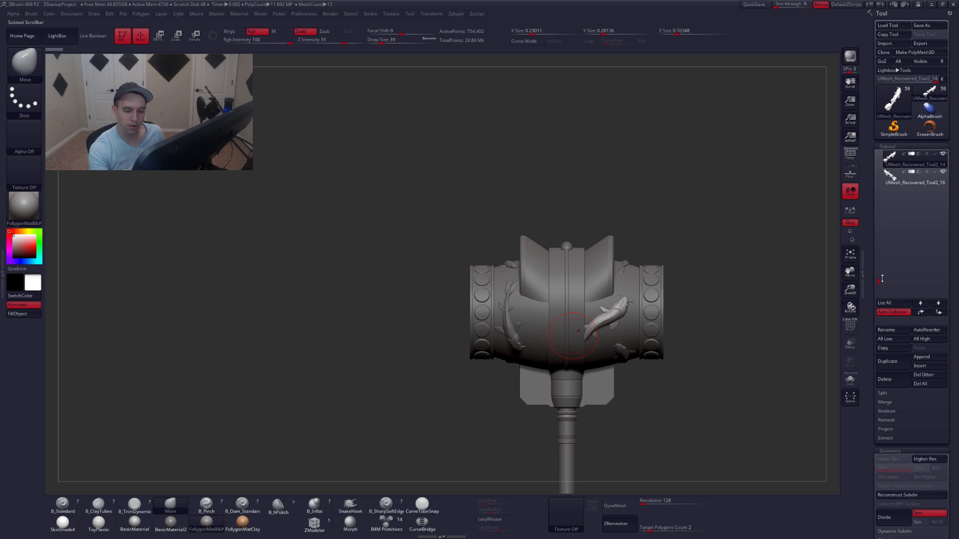
Hide the superHero3_1_copy2_11 hammer folder to leave only the fish ornaments in view.
left_click_drag(882, 279, 887, 177)
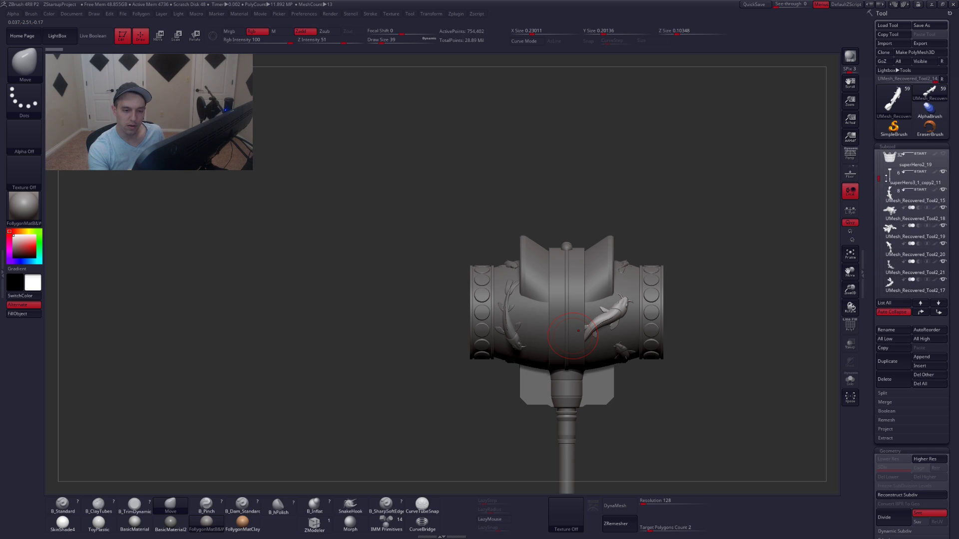
left_click(942, 174)
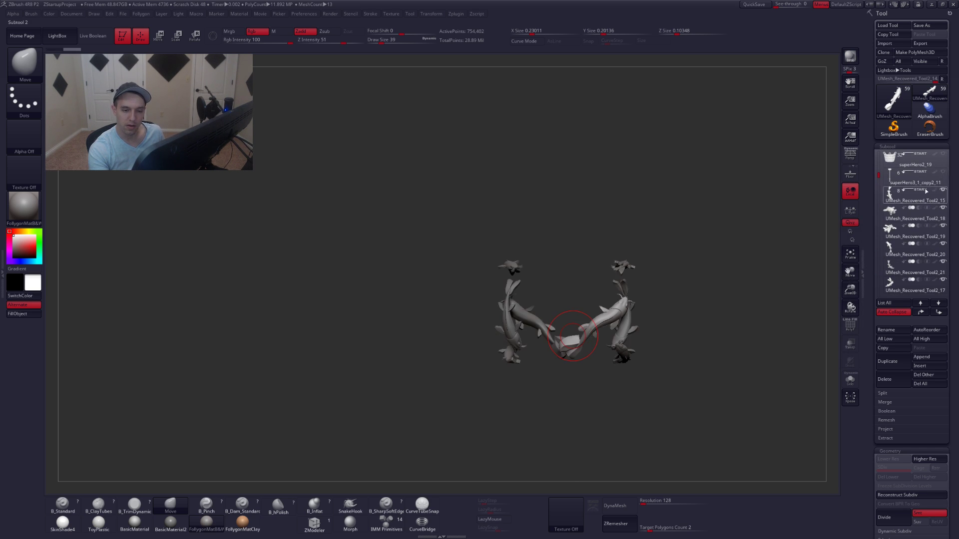
Select the superHero2_19 front skirt armour and hide the hammer and fish ornament folders to leave the character in view.
left_click(894, 161)
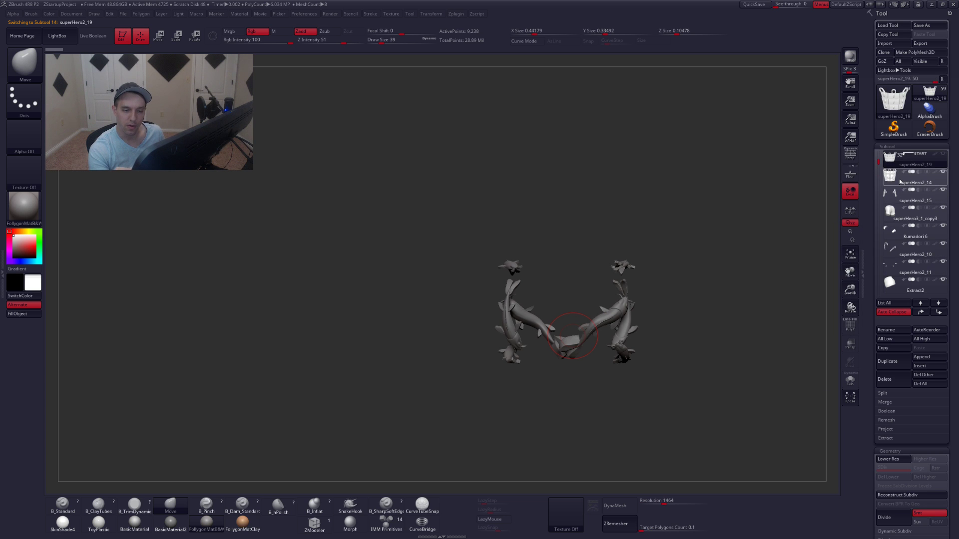
left_click_drag(875, 173, 882, 273)
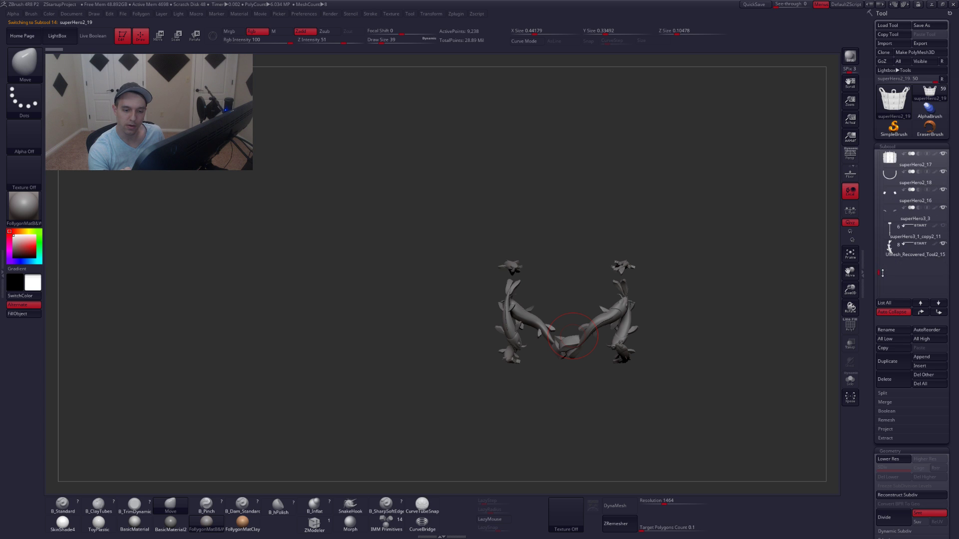
left_click(942, 228)
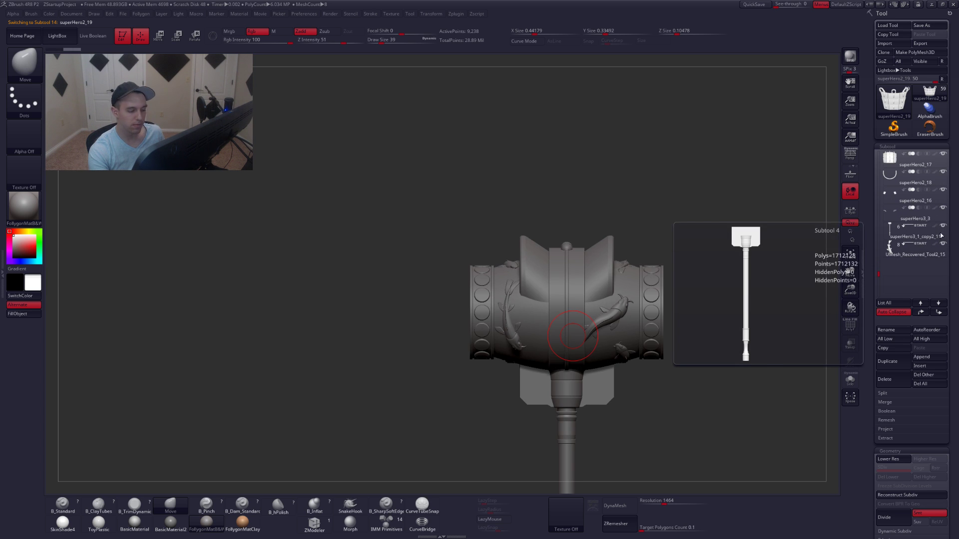
left_click(942, 243)
left_click(942, 226)
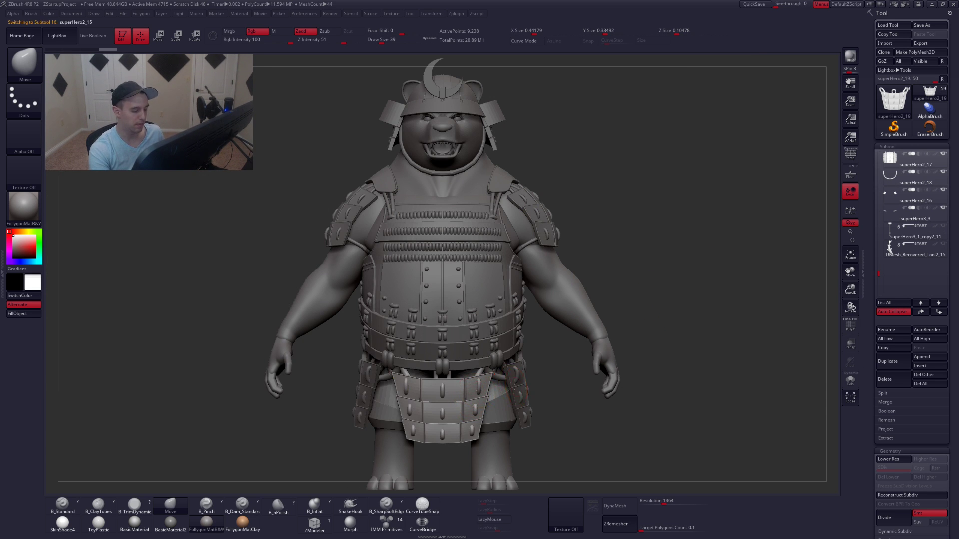
Isolate the superHero3_1_copy3 shorts and set the draw size to 46.
left_click(514, 389, "alt")
left_click(483, 394, "alt")
right_click_drag(476, 407, 547, 348, "alt")
key("alt+s")
key("space")
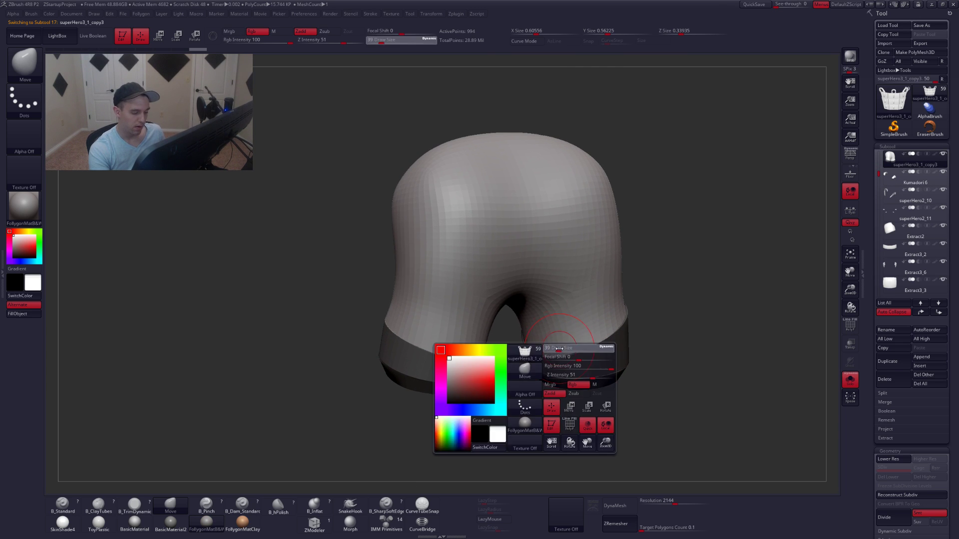
left_click_drag(559, 348, 560, 348)
Inspect the polygroups and topology of the shorts and cuffs in the polyframe display.
right_click_drag(541, 358, 624, 298)
key("shift+f")
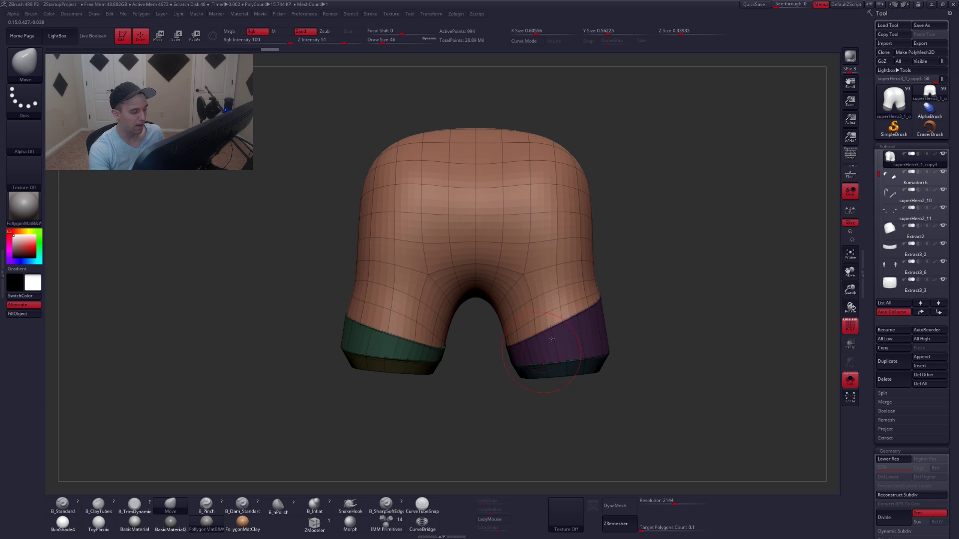
mouse_move(551, 339)
right_mouse_down()
mouse_move(707, 259)
mouse_move(682, 255)
mouse_move(687, 302)
right_mouse_up()
key("shift+f")
Mask the shorts' cuffs and nudge the adjoining fabric with the Move brush, then return to the whole character.
key("w")
left_click(680, 287, "ctrl")
key("q")
left_click_drag(685, 278, 683, 274)
mouse_move(676, 277)
right_mouse_down()
mouse_move(699, 280)
mouse_move(606, 324)
mouse_move(609, 316)
mouse_move(596, 319)
mouse_move(613, 313)
mouse_move(563, 329)
mouse_move(598, 318)
mouse_move(574, 352)
mouse_move(622, 318)
mouse_move(607, 342)
right_mouse_up()
key("alt+s")
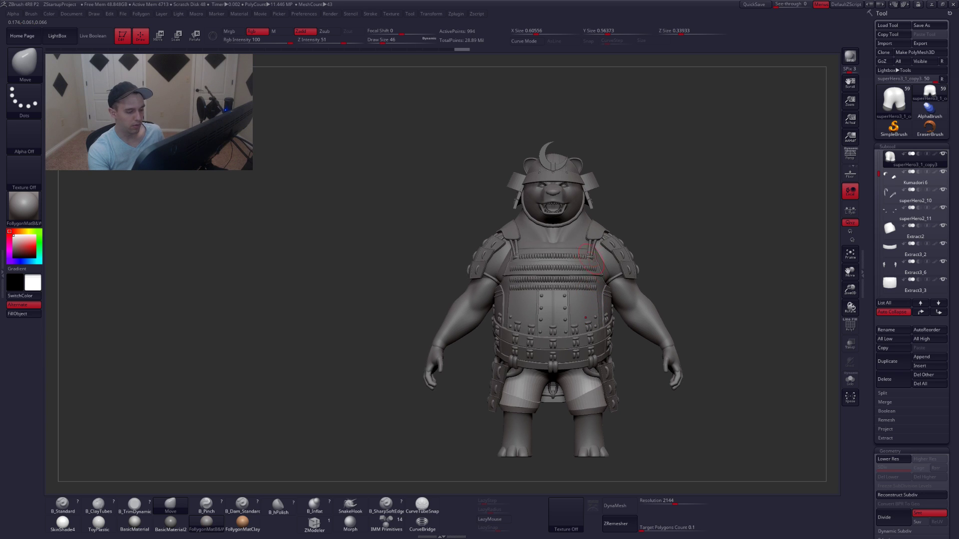
Select the superHero1_4 body and make the other parts transparent in a closer front view.
left_click(575, 228, "alt")
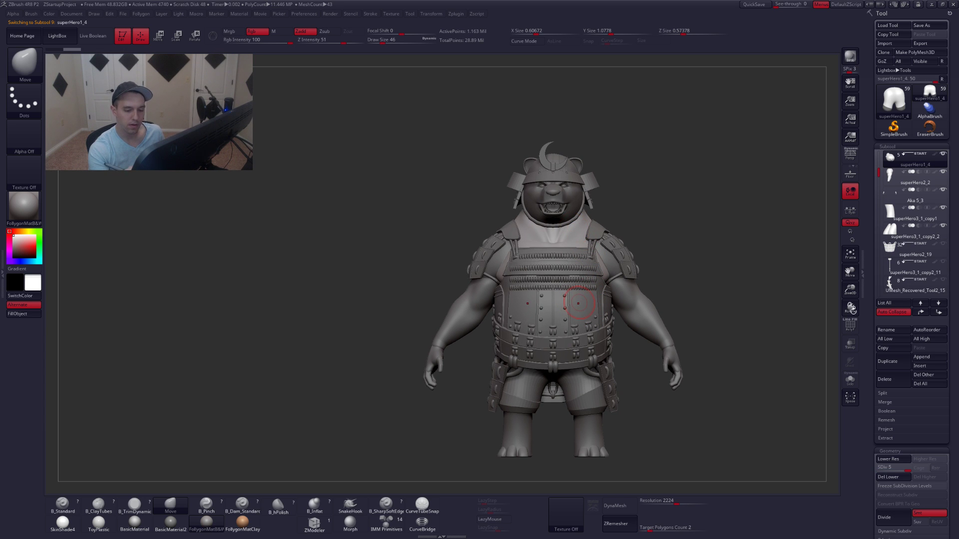
key("alt+s")
key("alt+s")
right_click_drag(582, 284, 566, 336, "ctrl")
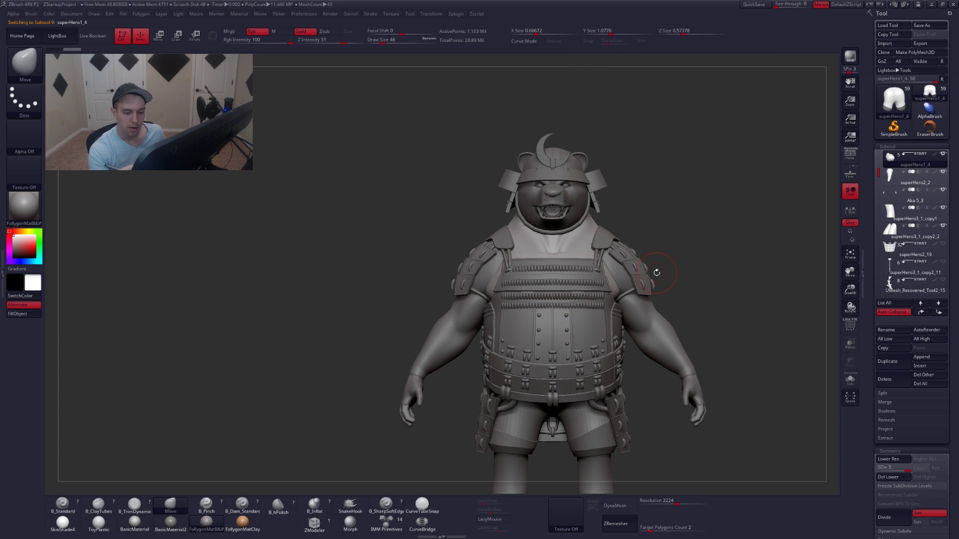
left_click(854, 344)
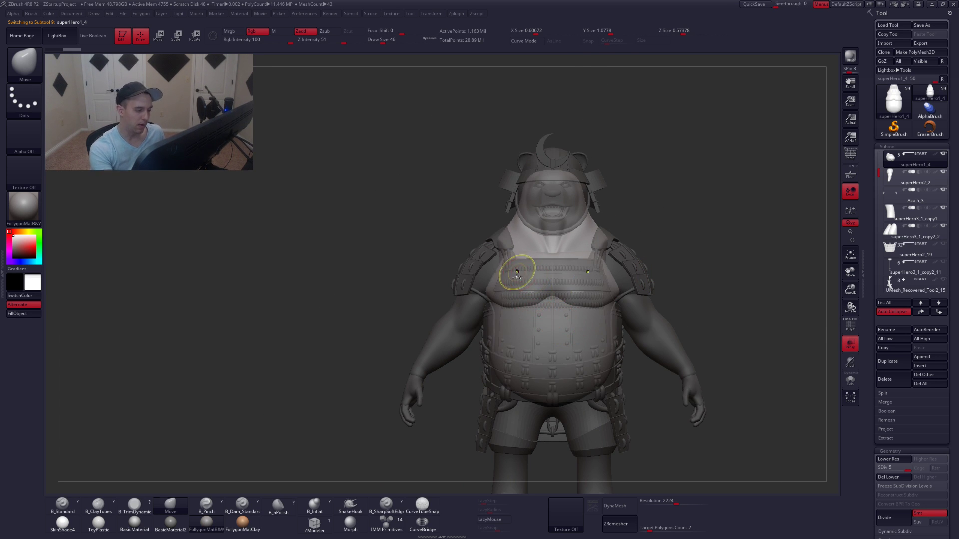
Hide the middle band of the body mesh beneath the chest armour with lasso selections.
key("ctrl+shift")
mouse_move(471, 364)
left_mouse_down("ctrl+shift")
mouse_move(569, 449)
mouse_move(640, 402)
mouse_move(625, 327)
mouse_move(514, 273)
left_mouse_up("ctrl+shift")
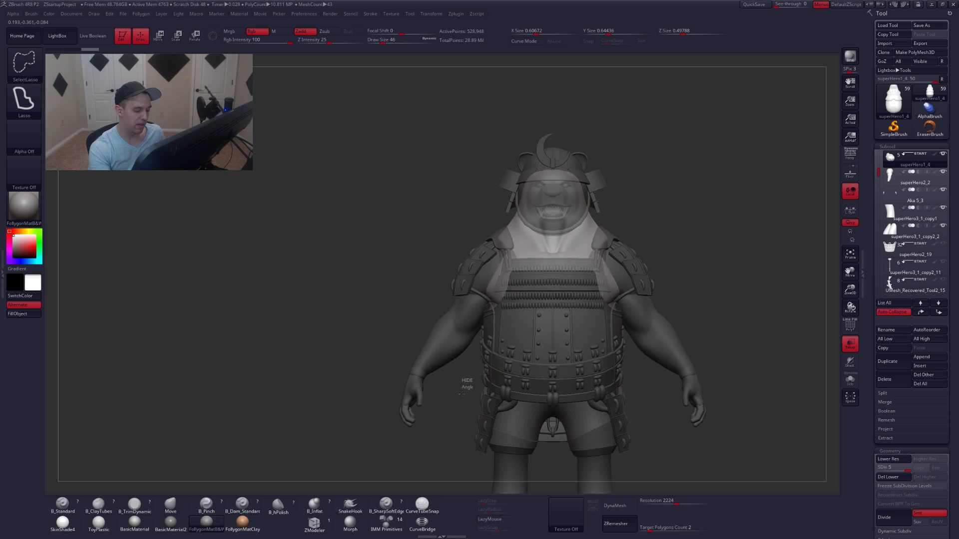
left_click(487, 383, "ctrl+shift")
left_click(447, 430, "ctrl+shift")
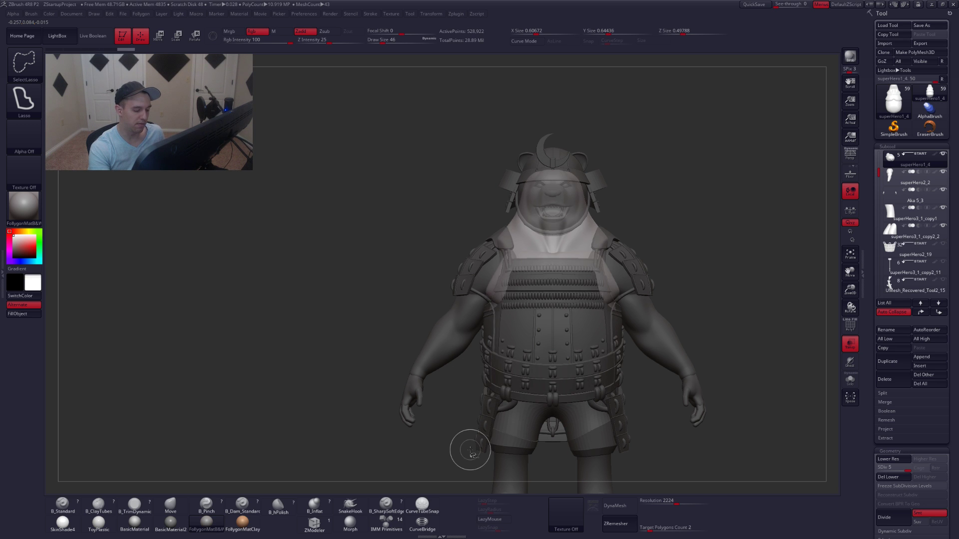
left_click(465, 386, "ctrl+shift")
mouse_move(478, 357)
left_mouse_down("ctrl+shift")
mouse_move(627, 418)
mouse_move(647, 368)
mouse_move(619, 327)
left_mouse_up("ctrl+shift")
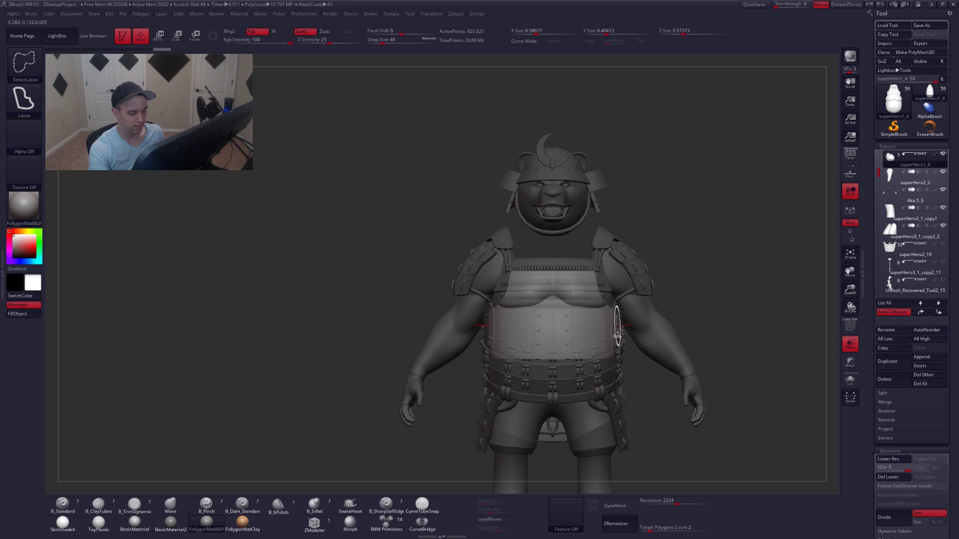
left_click(697, 302, "ctrl+shift")
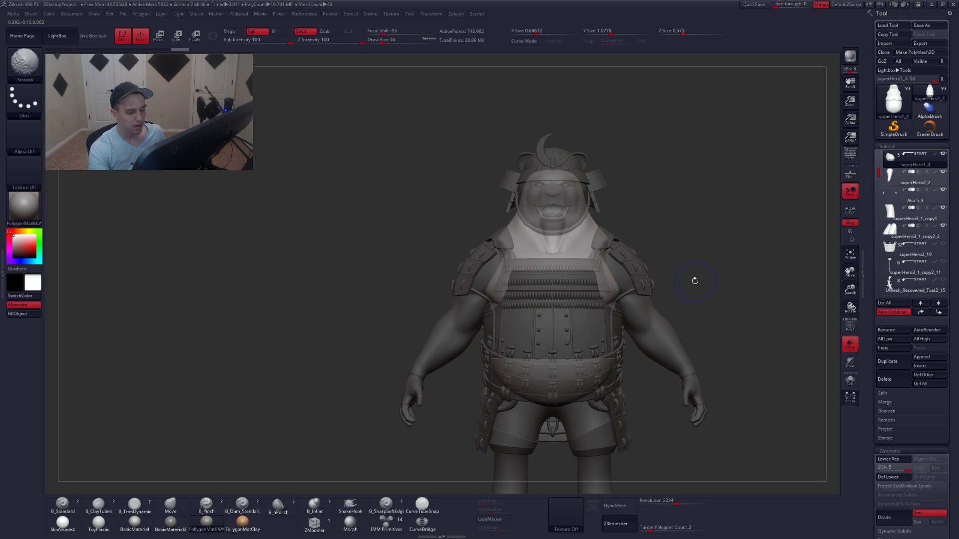
Turn off transparency and adjust the hidden torso region with a lasso from the side view.
left_click(852, 346)
key("alt+s")
left_click_drag(644, 337, 691, 268)
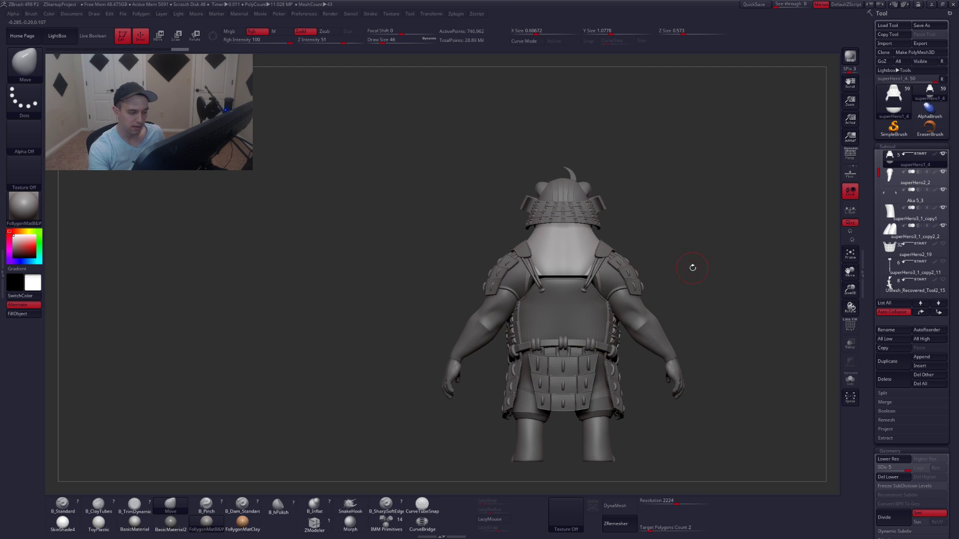
right_click_drag(583, 297, 631, 295, "shift")
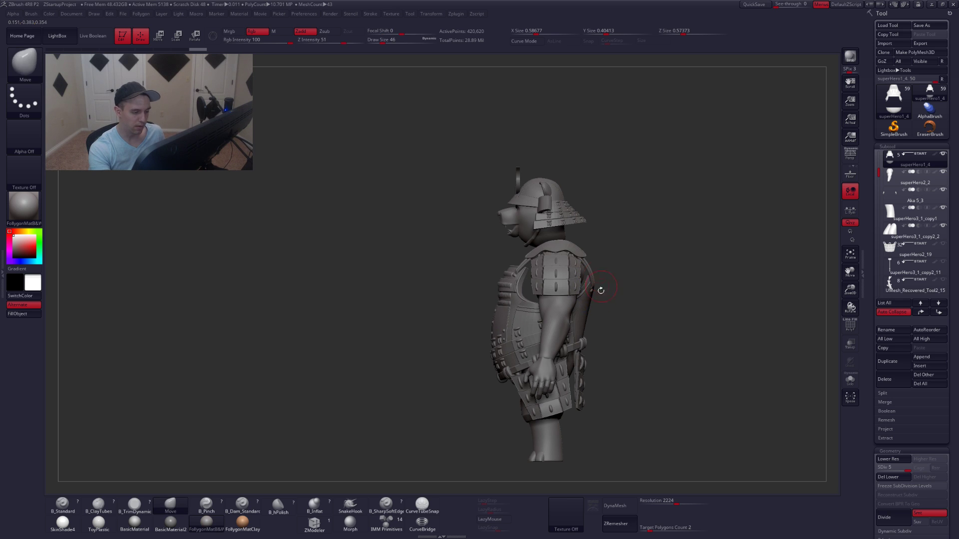
mouse_move(596, 315)
left_mouse_down("ctrl+alt+shift")
mouse_move(583, 315)
mouse_move(565, 277)
mouse_move(608, 240)
mouse_move(632, 310)
mouse_move(615, 334)
mouse_move(666, 322)
mouse_move(638, 318)
mouse_move(690, 285)
left_mouse_up("ctrl+alt+shift")
key("alt+s")
key("alt+s")
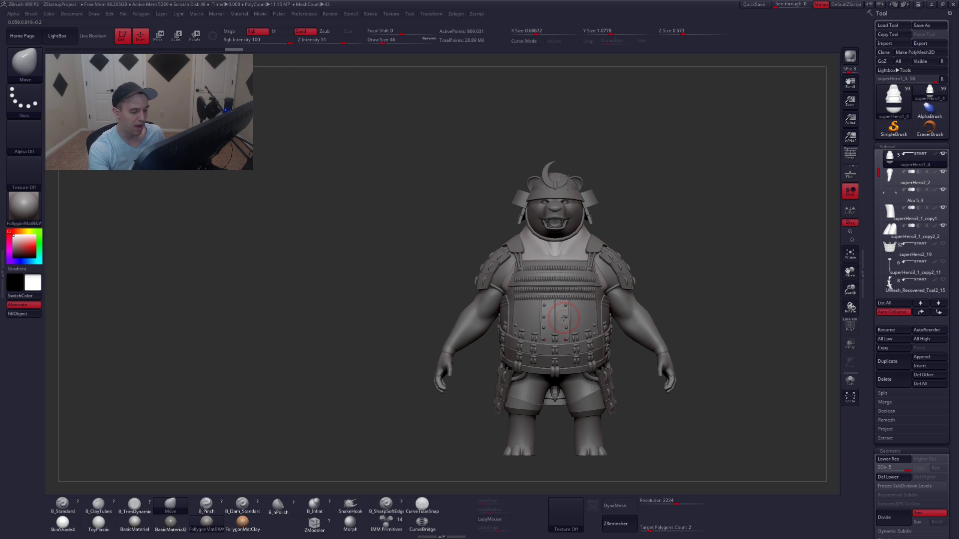
Check the partly hidden body beneath the armour from an angle, then isolate the body and restore all its hidden geometry.
mouse_move(613, 305)
right_mouse_down("alt")
mouse_move(572, 352)
mouse_move(568, 323)
mouse_move(559, 320)
right_mouse_up("alt")
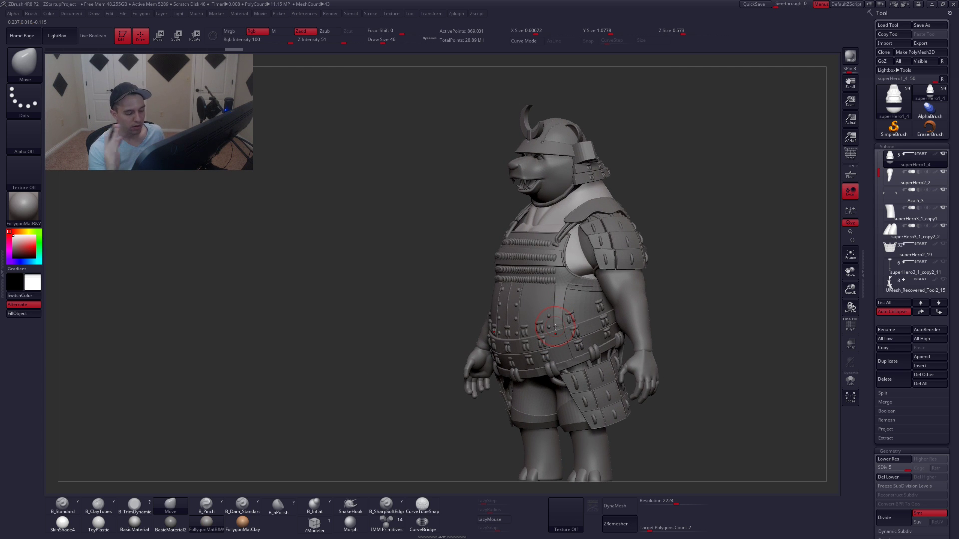
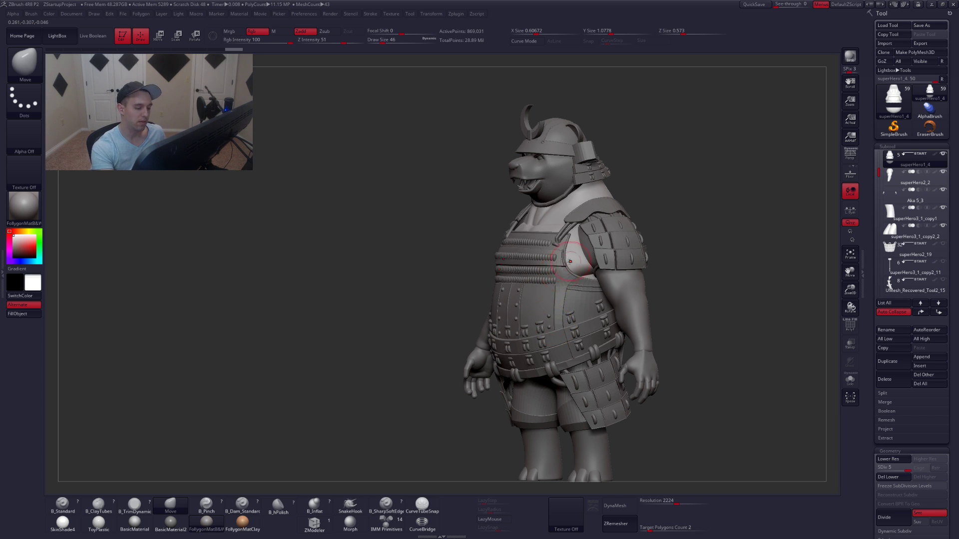
right_click_drag(592, 330, 605, 339)
left_click_drag(580, 327, 573, 315, "alt")
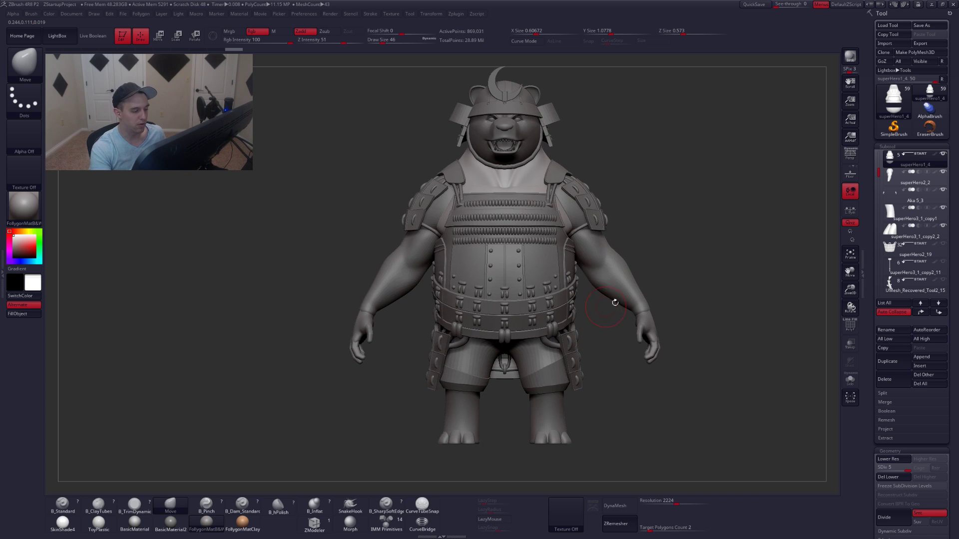
key("shift+s")
left_click(639, 313, "ctrl+shift")
key("ctrl+z")
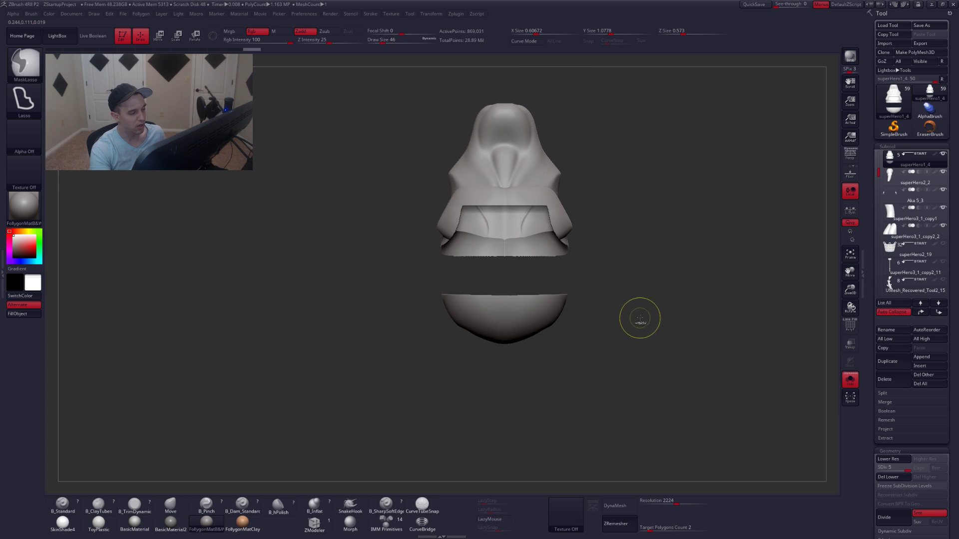
left_click(646, 307, "ctrl+shift")
key("shift+s")
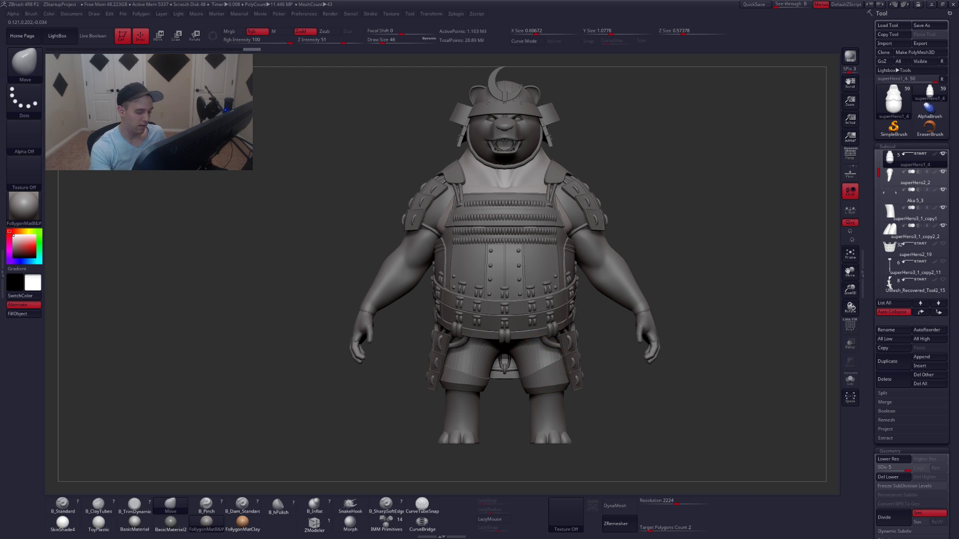
Isolate the superHero3_1_copy3 shorts again, set the draw size to 49, and mask their cuffs.
left_click_drag(560, 358, 570, 338, "alt")
left_click(551, 353, "alt")
key("shift+s")
left_click_drag(505, 364, 557, 369, "alt")
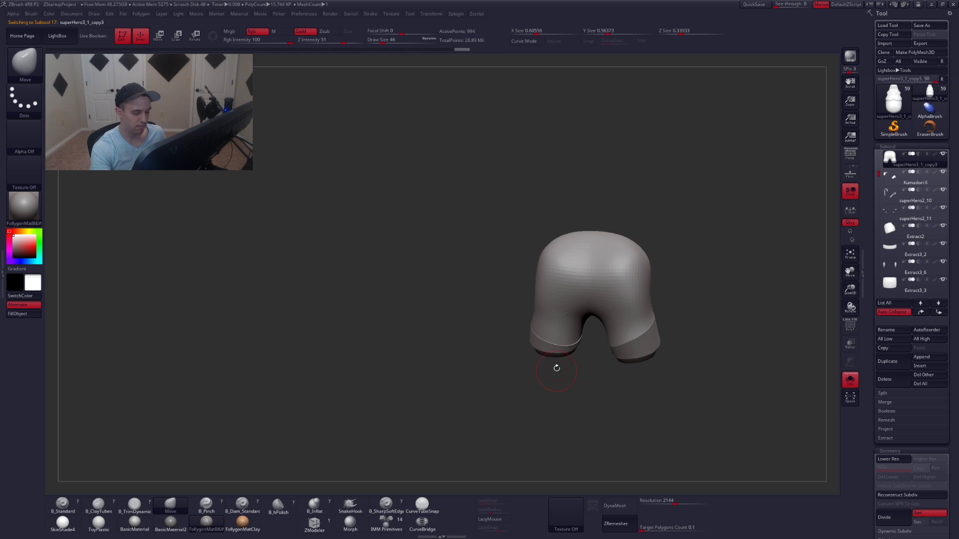
key("f")
key("space")
key("w")
left_click_drag(573, 330, 616, 360)
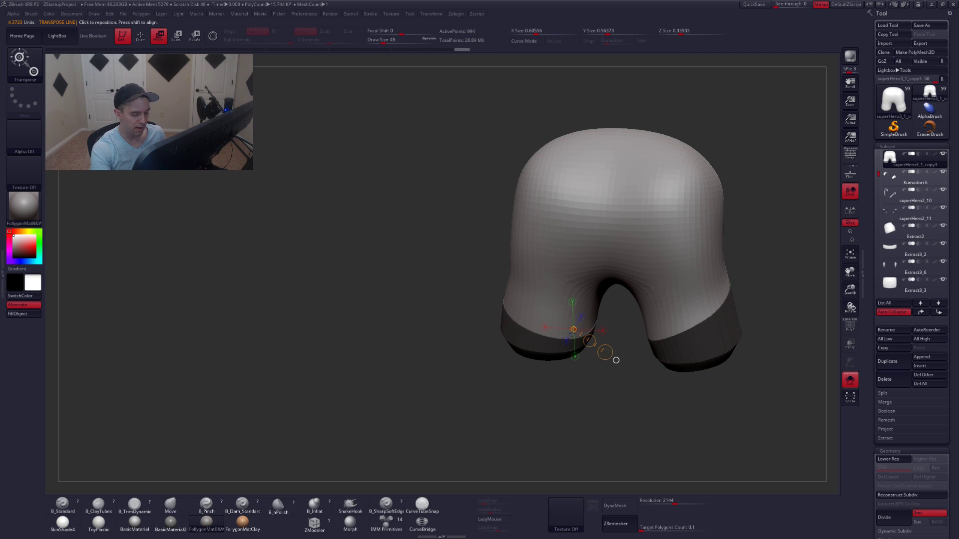
Examine the seam between the shorts fabric and the cuffs from several angles, then return to the whole character.
key("q")
right_click_drag(572, 334, 569, 358)
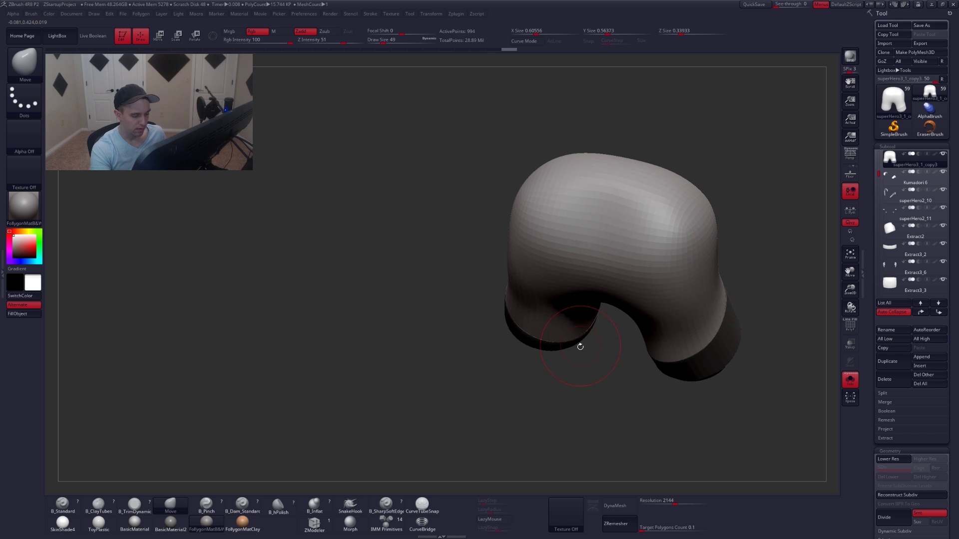
left_click_drag(580, 347, 527, 354)
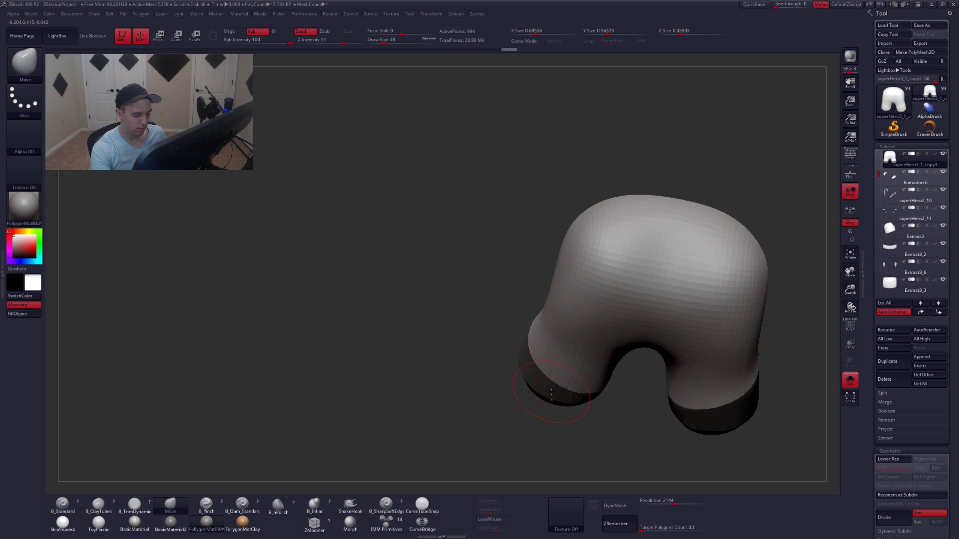
right_click_drag(552, 392, 553, 391)
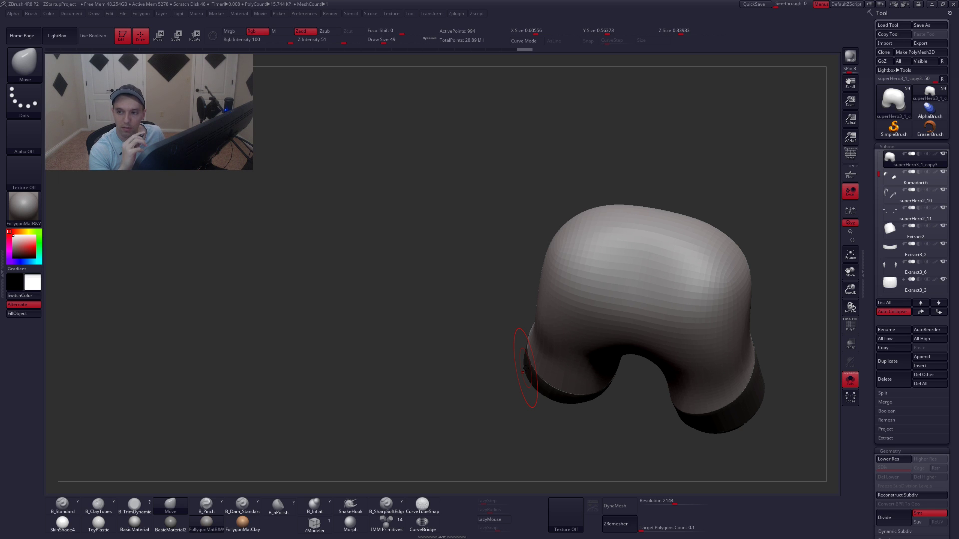
right_click_drag(650, 341, 608, 323, "shift")
left_click_drag(646, 315, 649, 350, "ctrl")
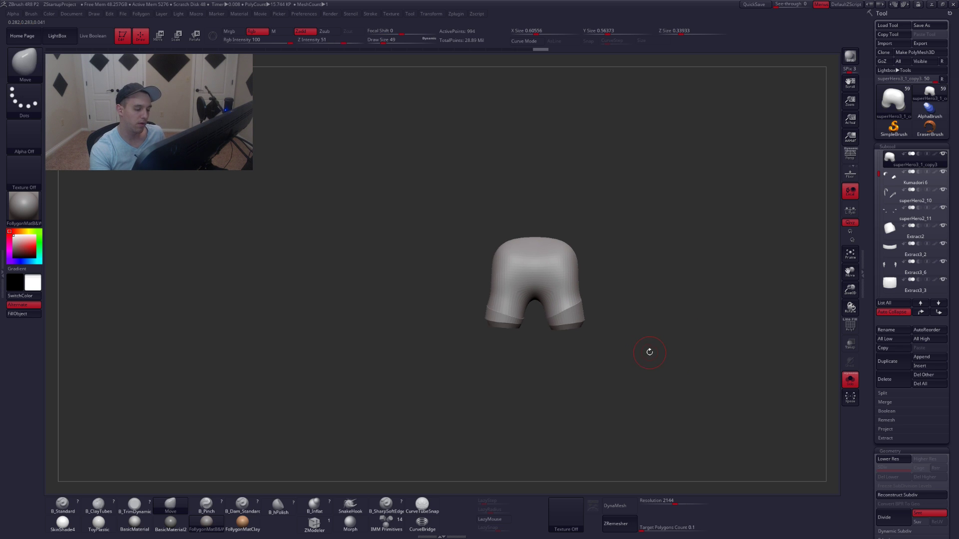
key("alt+s")
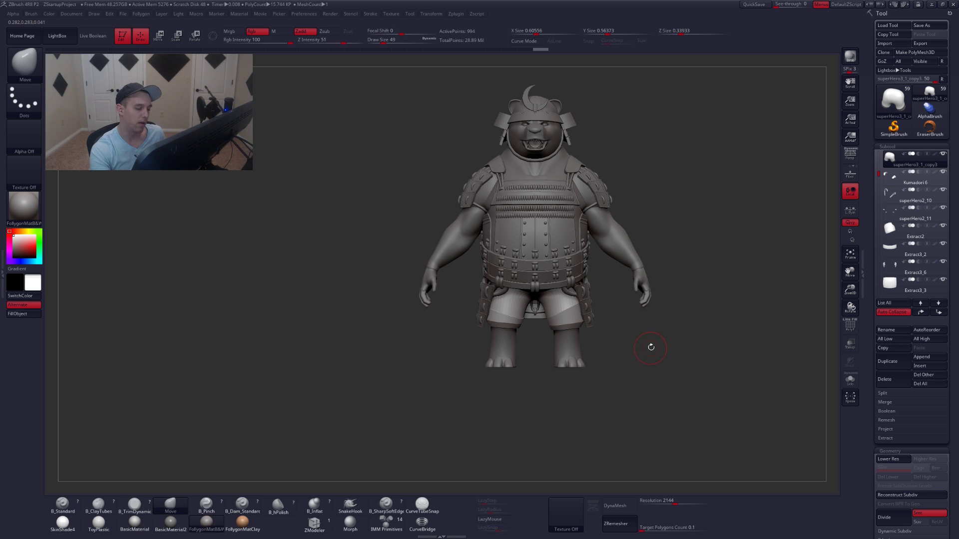
Show and select the superHero2_19 front skirt armour with the other parts transparent.
left_click(587, 291, "alt")
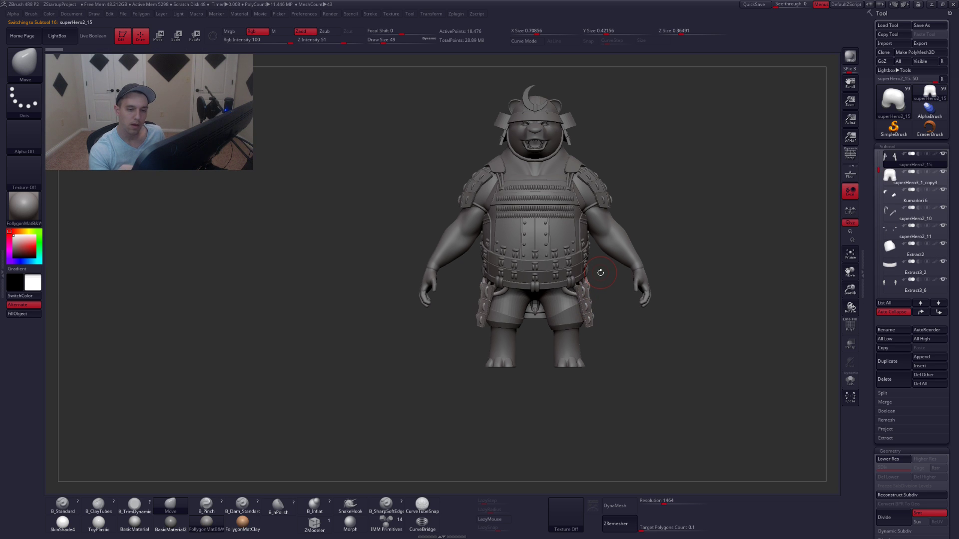
left_click_drag(879, 169, 885, 154)
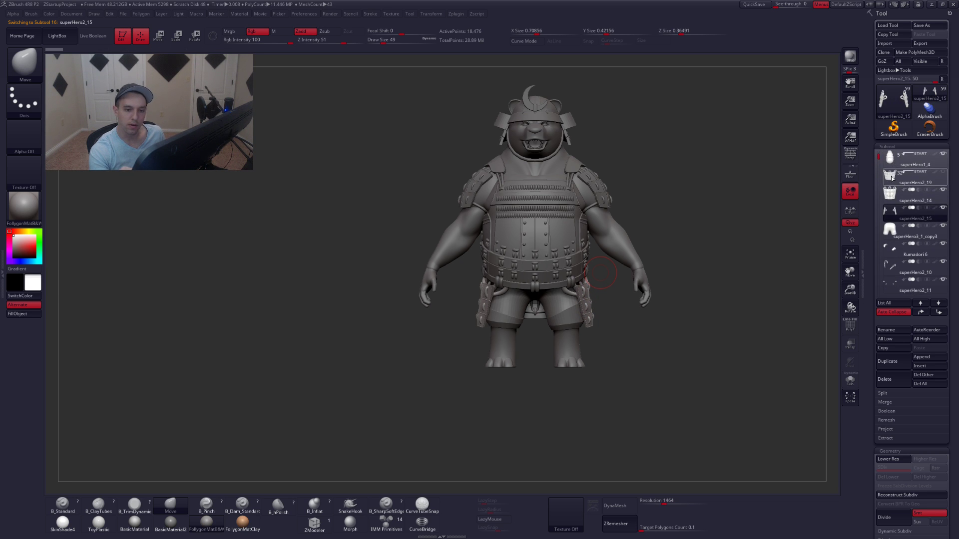
left_click(893, 178)
right_click_drag(580, 305, 563, 330, "ctrl")
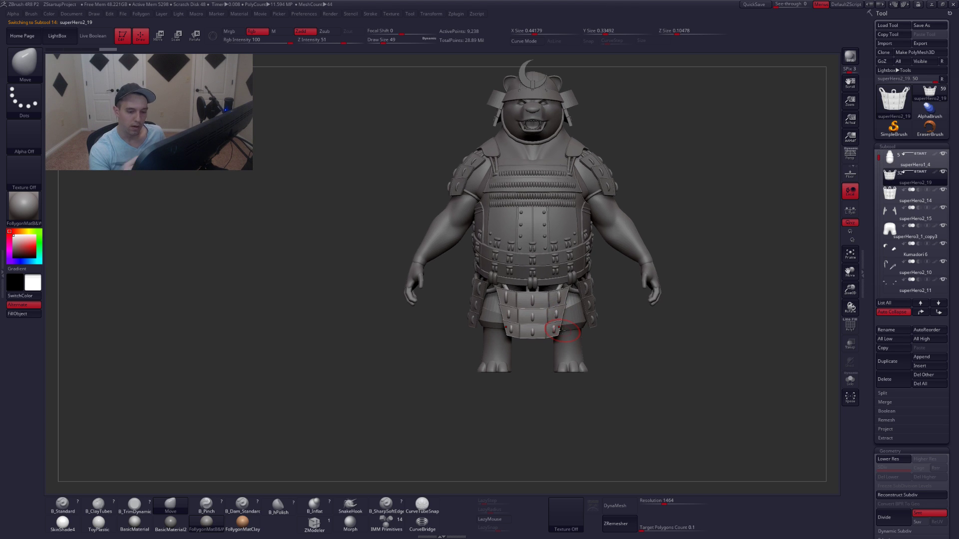
left_click(856, 343)
key("w")
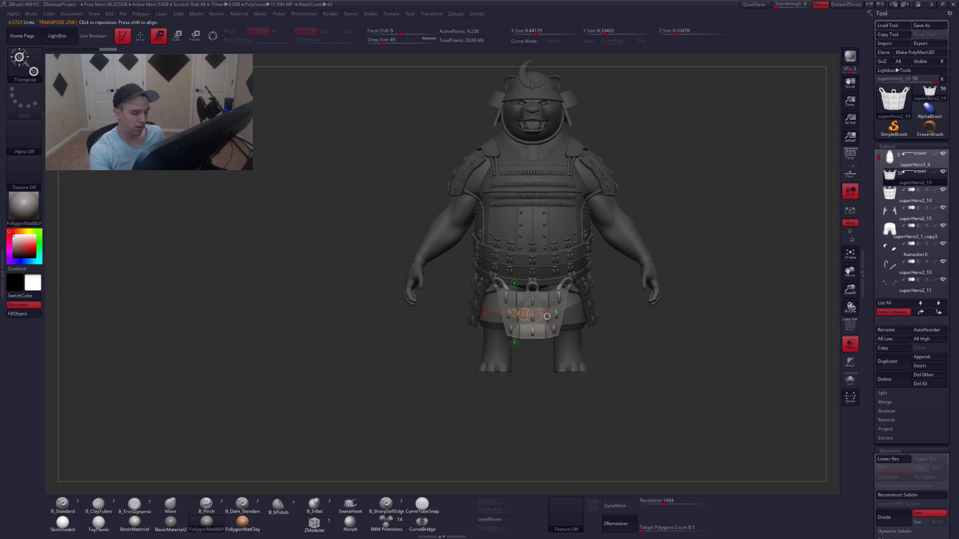
mouse_move(504, 309)
left_mouse_down("shift")
mouse_move(707, 317)
mouse_move(658, 293)
mouse_move(641, 305)
left_mouse_up("shift")
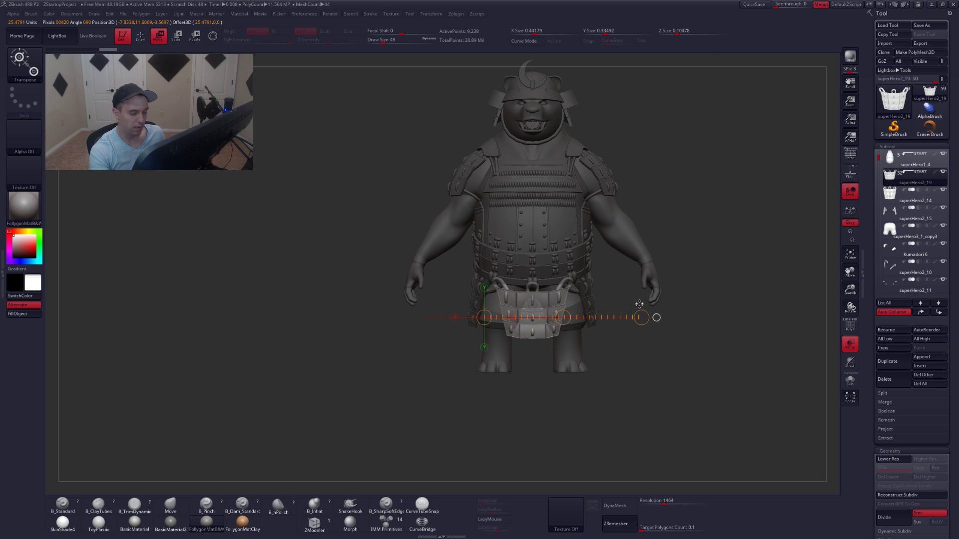
left_click(543, 325)
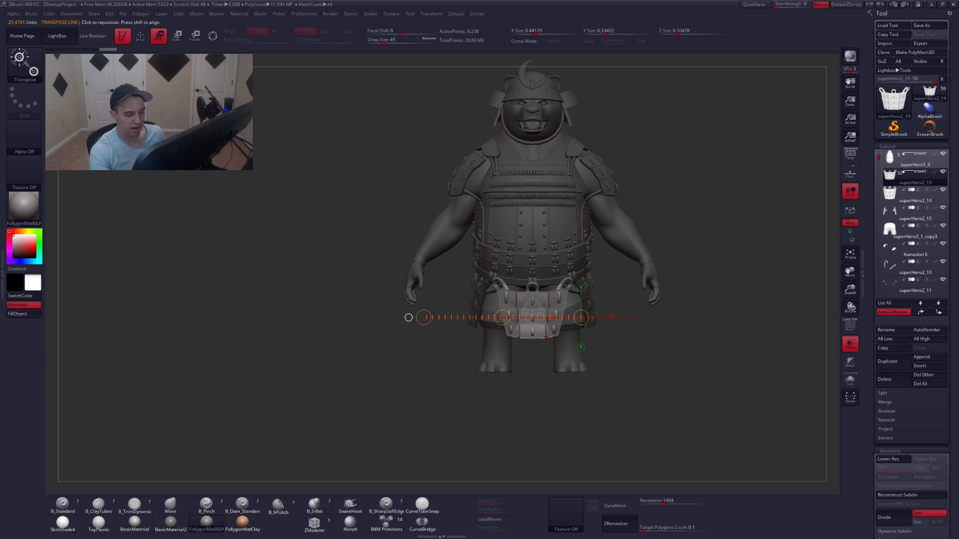
key("q")
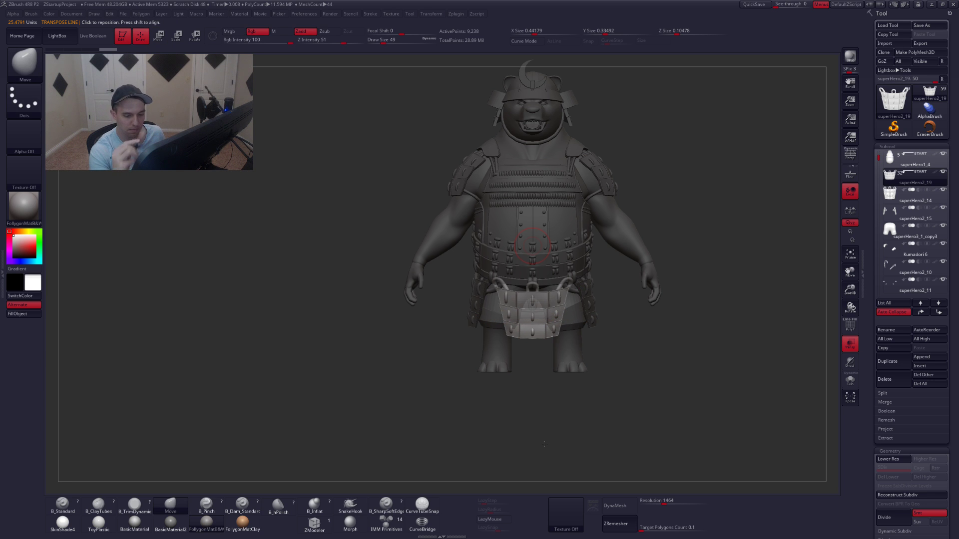
Turn off the transparency of the other parts and isolate the front skirt armour with its polygroups displayed.
left_click(846, 348)
left_click_drag(630, 339, 622, 372, "alt")
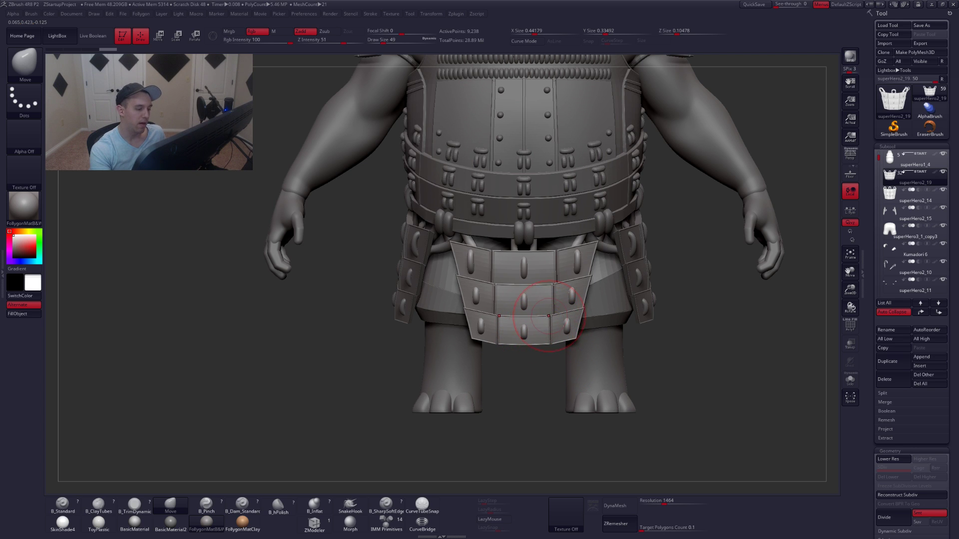
key("alt+s")
key("shift+f")
right_click_drag(533, 278, 591, 291)
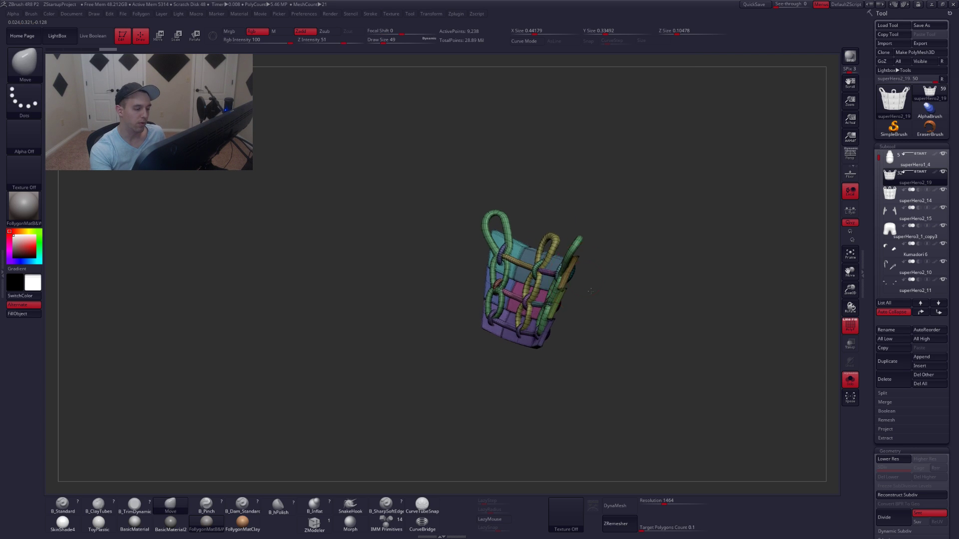
Mask the front skirt's cords while leaving its plates unmasked, then bring back the rest of the character.
left_click(567, 242, "ctrl+shift")
left_click(554, 208, "ctrl+shift")
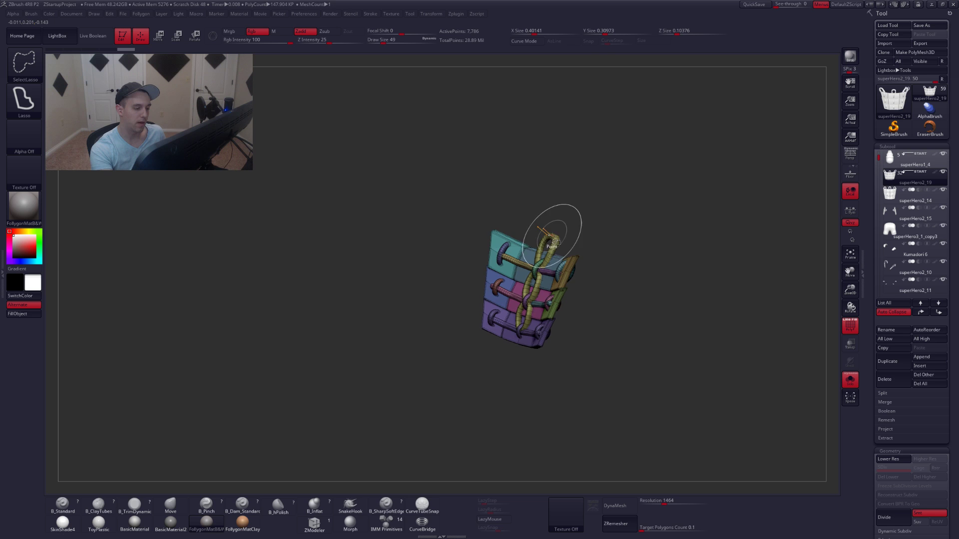
left_click(595, 252, "ctrl+shift")
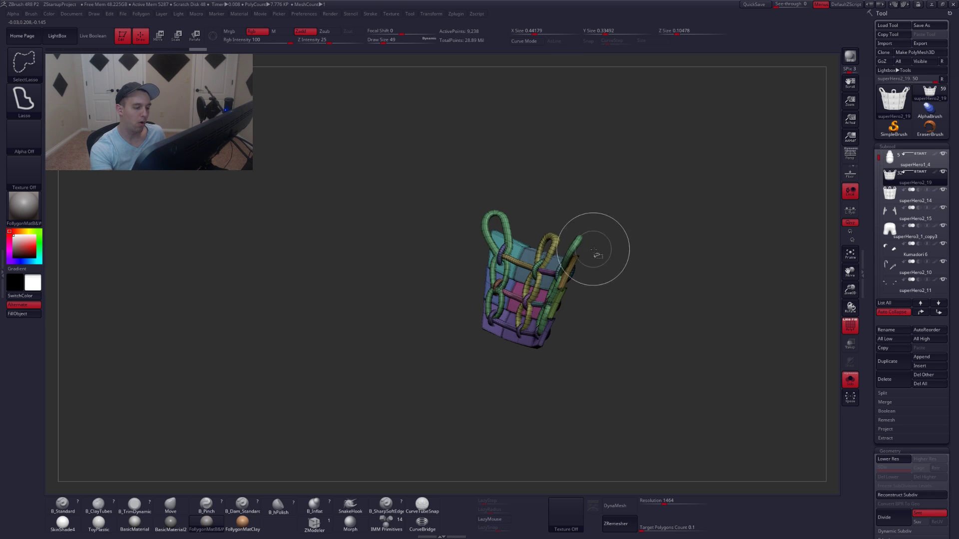
key("ctrl+z")
left_click(652, 299, "ctrl")
left_click(658, 310, "ctrl+shift")
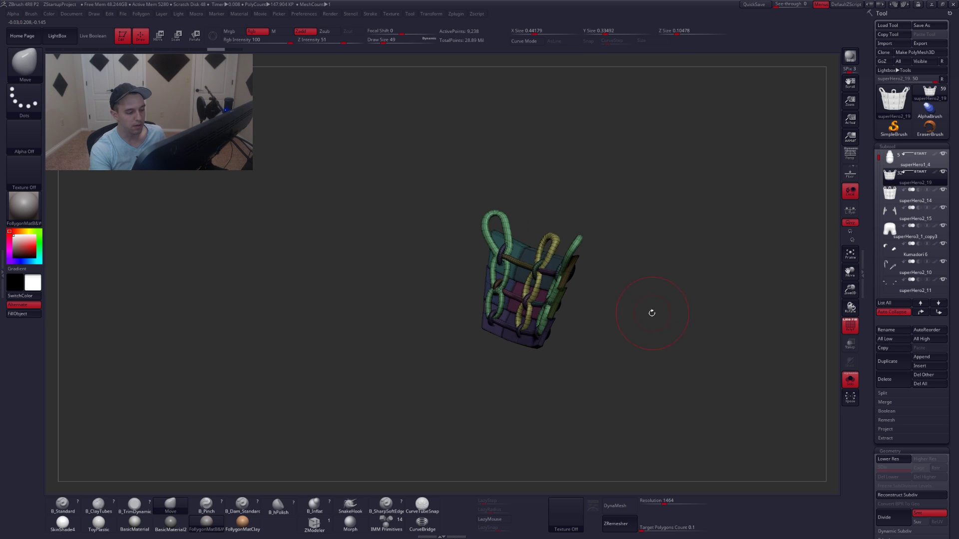
left_click_drag(652, 313, 622, 315, "shift")
key("shift+f")
left_click(676, 306, "ctrl")
key("ctrl+shift+s")
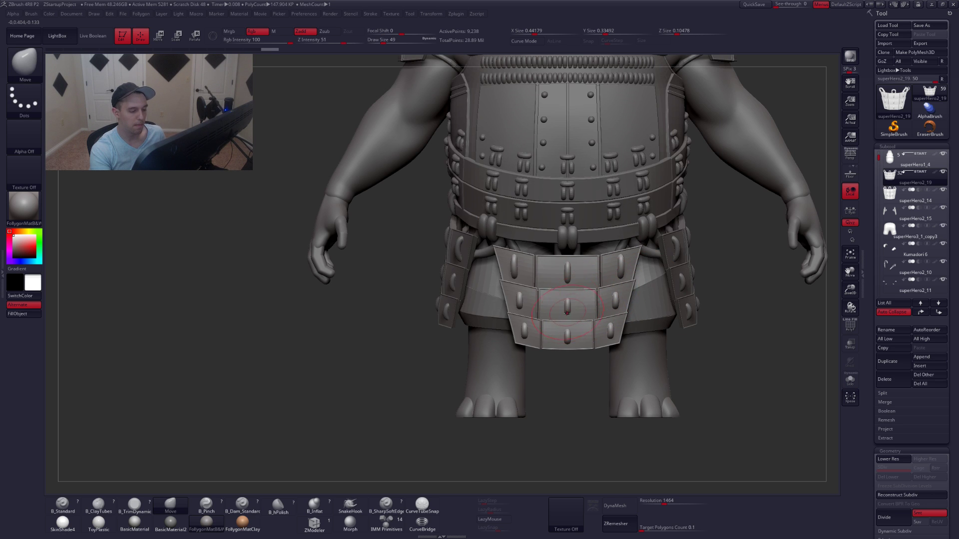
Shorten the unmasked plates of the front skirt vertically with a Transpose line running down its centre.
key("w")
mouse_move(568, 255)
left_mouse_down()
mouse_move(568, 354)
mouse_move(573, 300)
mouse_move(574, 310)
left_mouse_up()
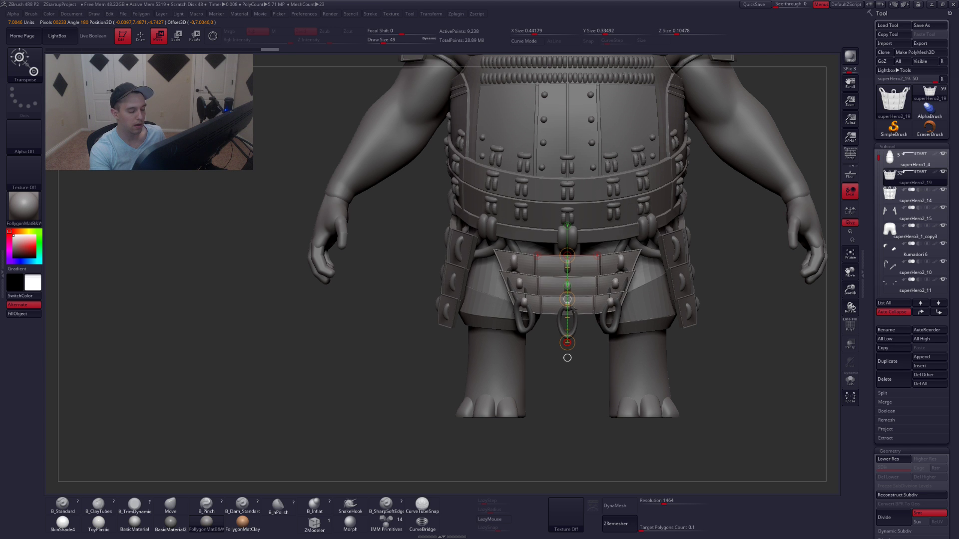
key("q")
Invert the mask and shorten the front skirt's cords vertically to match the compressed plates.
mouse_move(619, 311)
right_mouse_down("ctrl")
mouse_move(574, 349)
mouse_move(565, 371)
mouse_move(529, 381)
right_mouse_up("ctrl")
mouse_move(529, 381)
right_mouse_down()
mouse_move(580, 350)
mouse_move(579, 325)
mouse_move(646, 337)
right_mouse_up()
left_click(646, 337, "ctrl")
key("w")
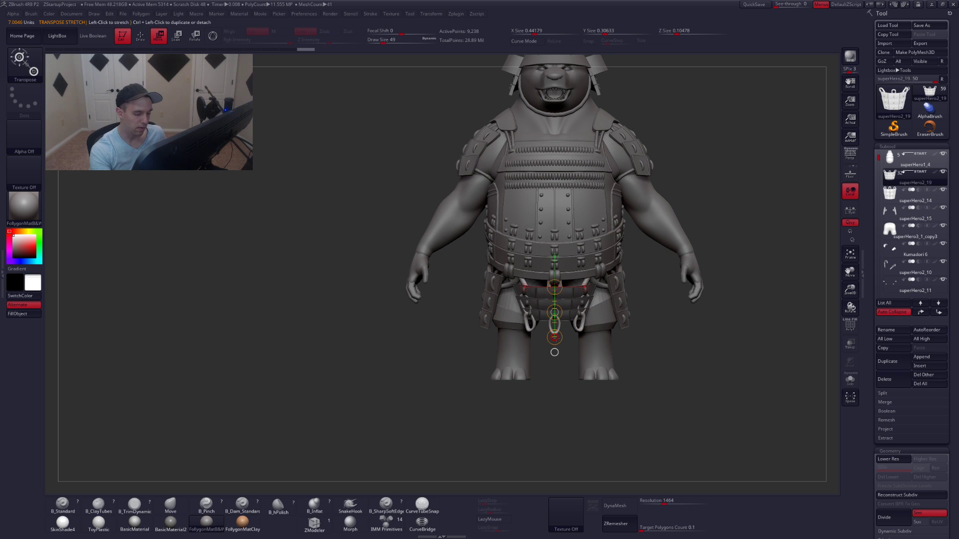
right_click_drag(554, 337, 625, 335)
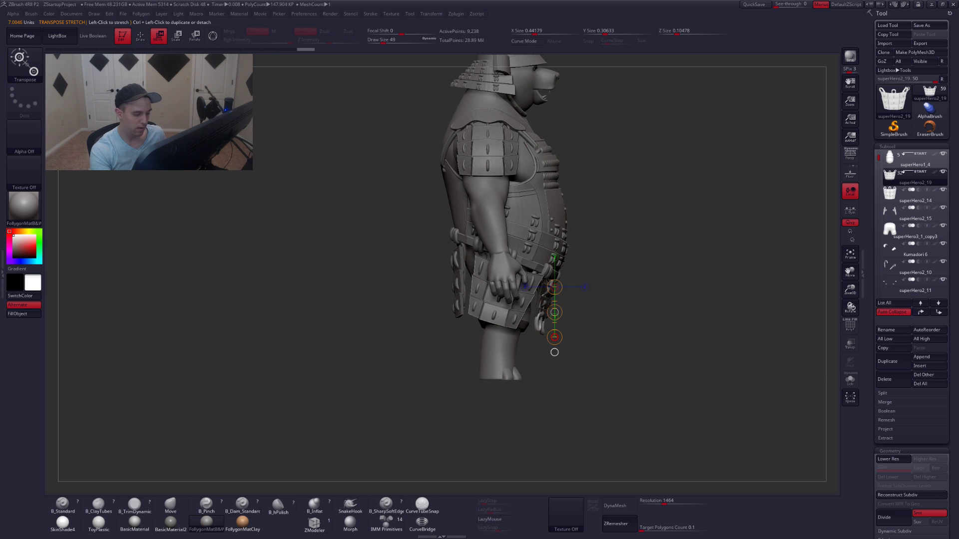
key("q")
right_click_drag(555, 352, 668, 358)
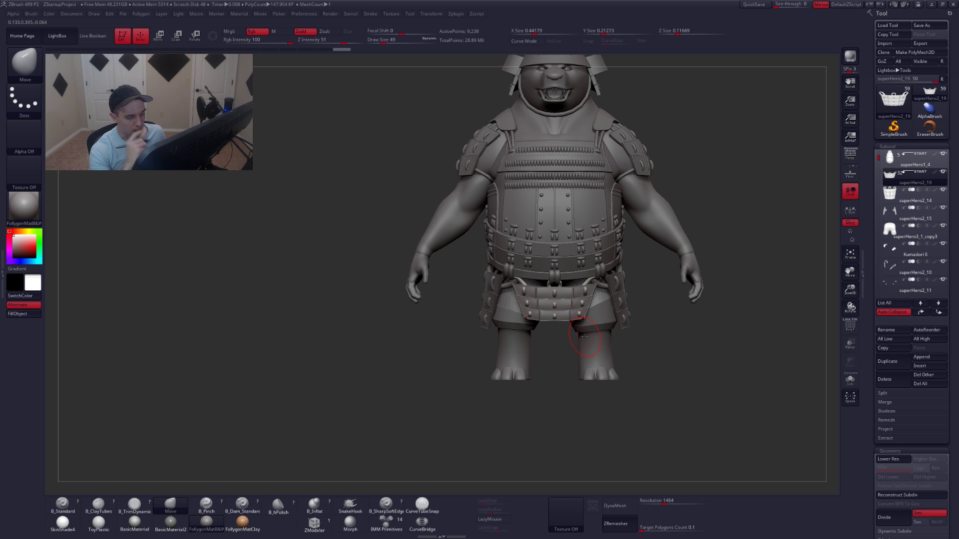
Check the shortened front skirt against the legs, then undo the vertical shortening of its plates and cords.
right_click_drag(635, 311, 581, 336, "alt")
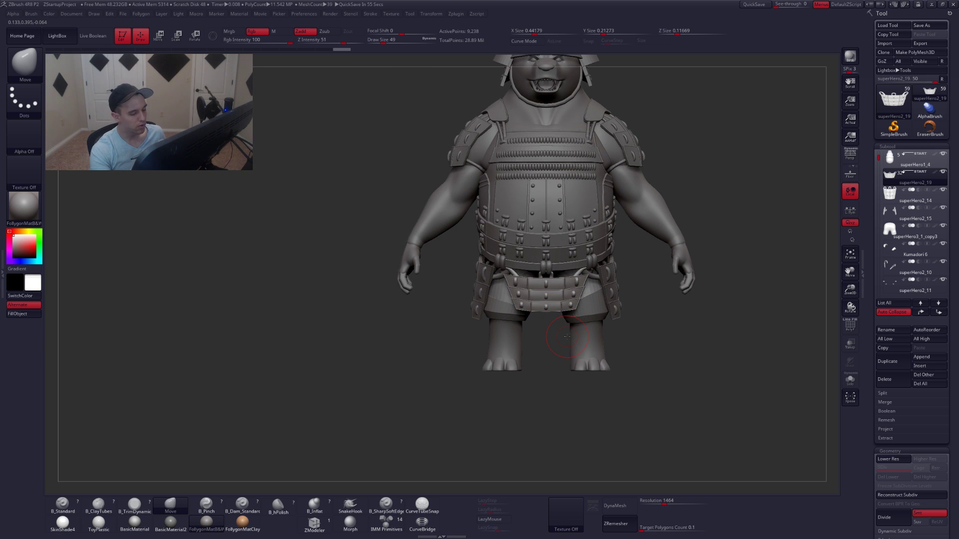
right_click_drag(567, 337, 497, 320)
key("ctrl+z")
key("ctrl+z")
key("ctrl+z")
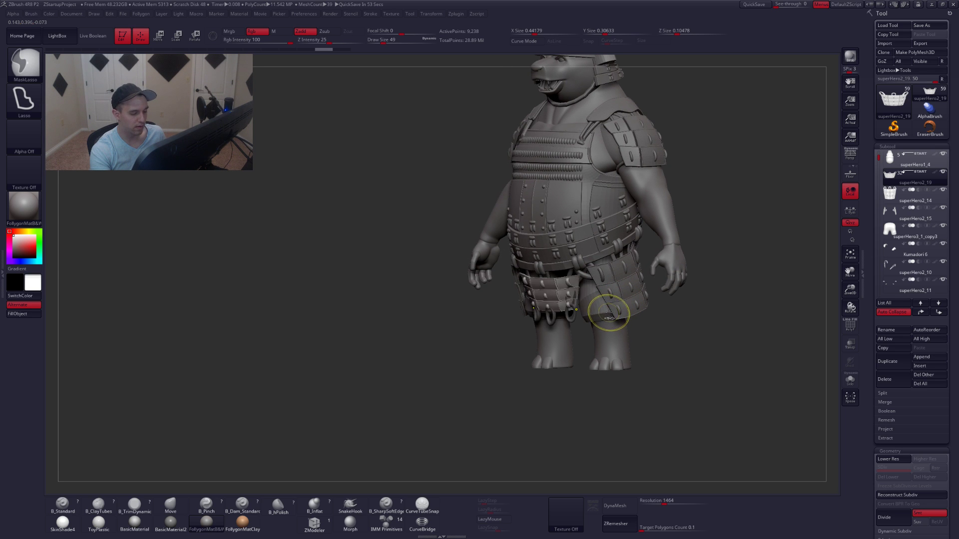
key("ctrl+z")
key("ctrl+z")
right_click_drag(601, 310, 572, 327, "shift")
key("ctrl+shift+z")
Isolate the front skirt armour at its lowest subdivision level and hide its bottom row of plates.
key("alt+s")
key("shift+d")
key("shift+f")
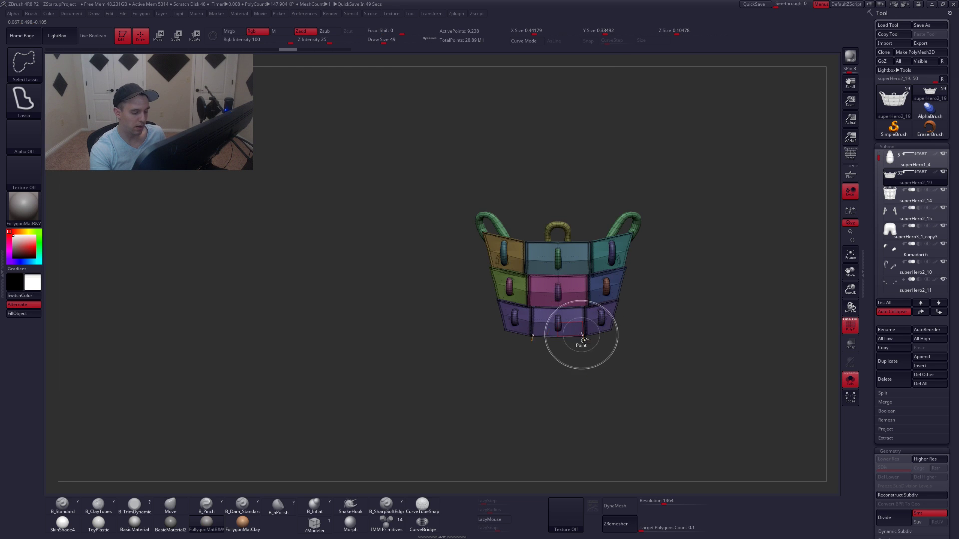
left_click(574, 331, "ctrl+shift")
left_click(672, 304, "ctrl+shift")
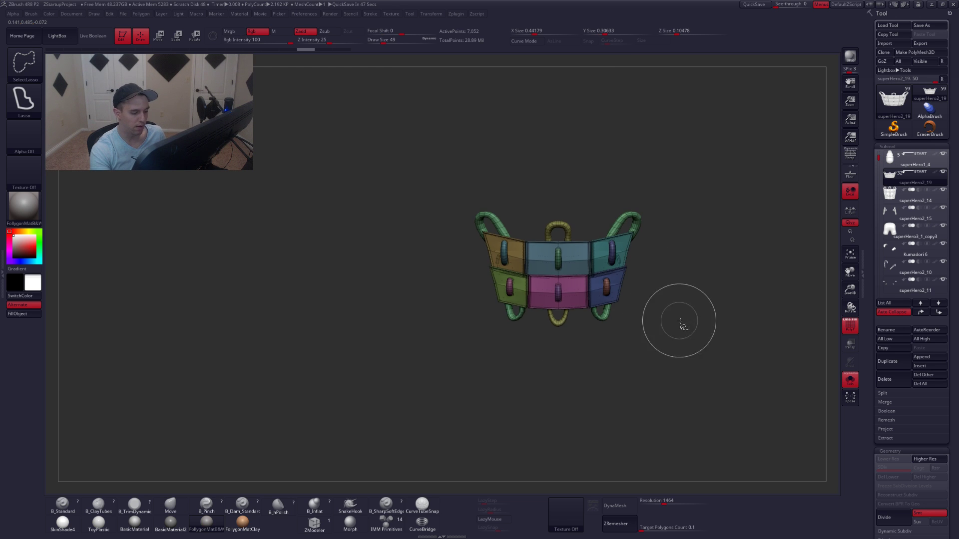
Mask the front skirt's plates while leaving the cords unmasked, then show all of the armour's geometry.
key("shift+f")
key("w")
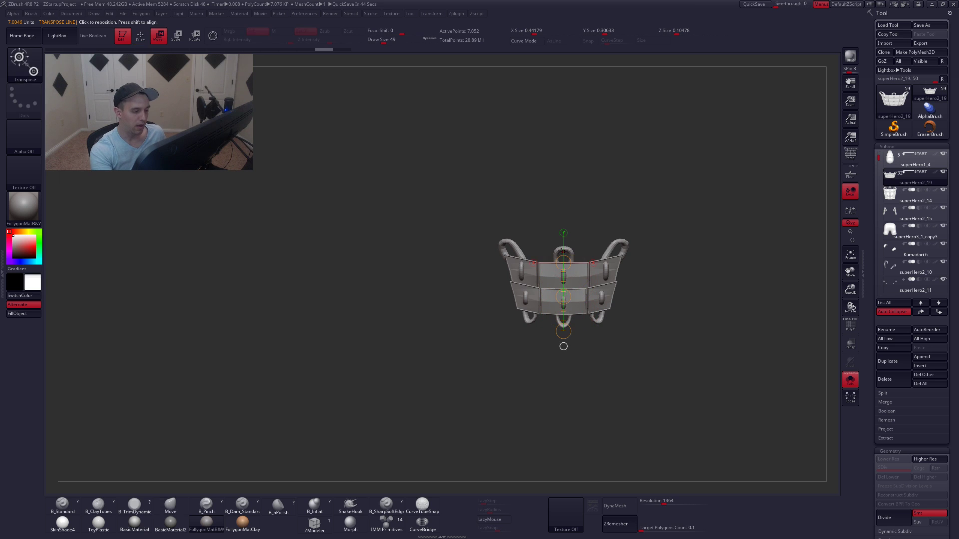
key("q")
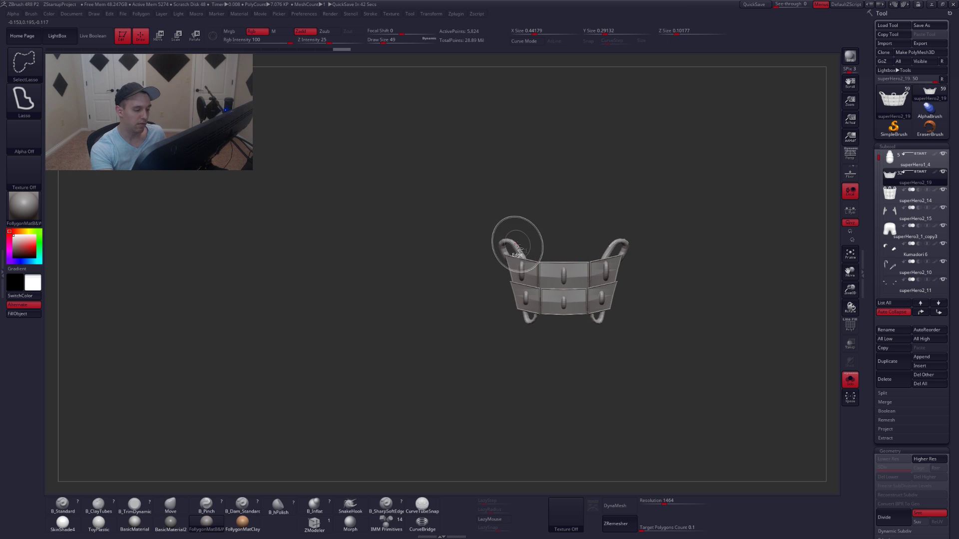
left_click(518, 245, "ctrl+shift")
left_click_drag(657, 278, 652, 307, "ctrl+shift")
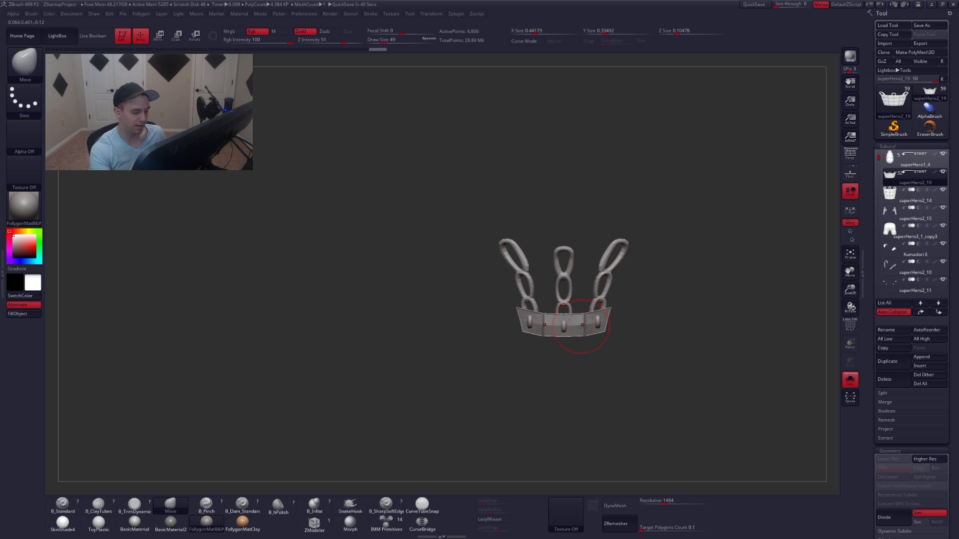
left_click(640, 325, "ctrl+shift")
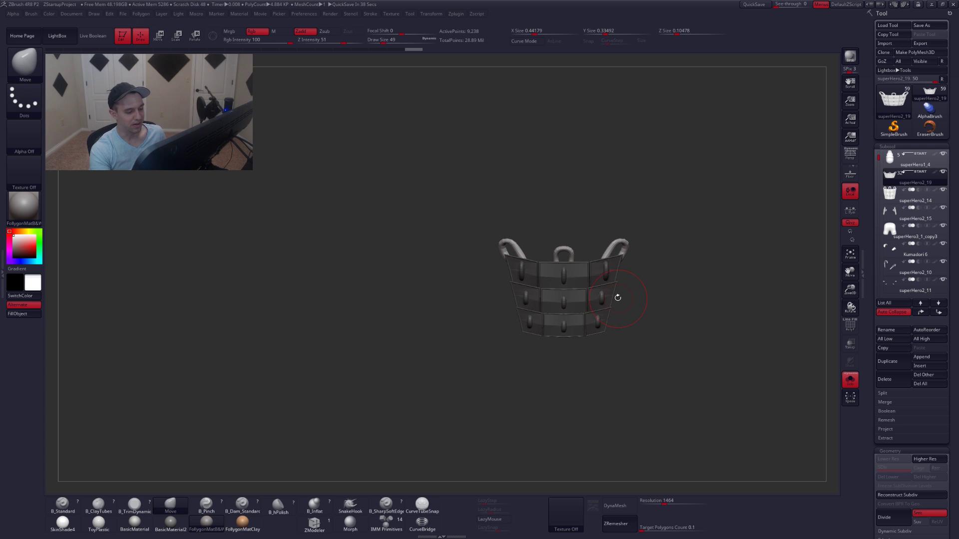
Hide the bottom row of plates again and shorten the unmasked cords vertically to fit the two remaining rows.
left_click(574, 330, "ctrl+shift")
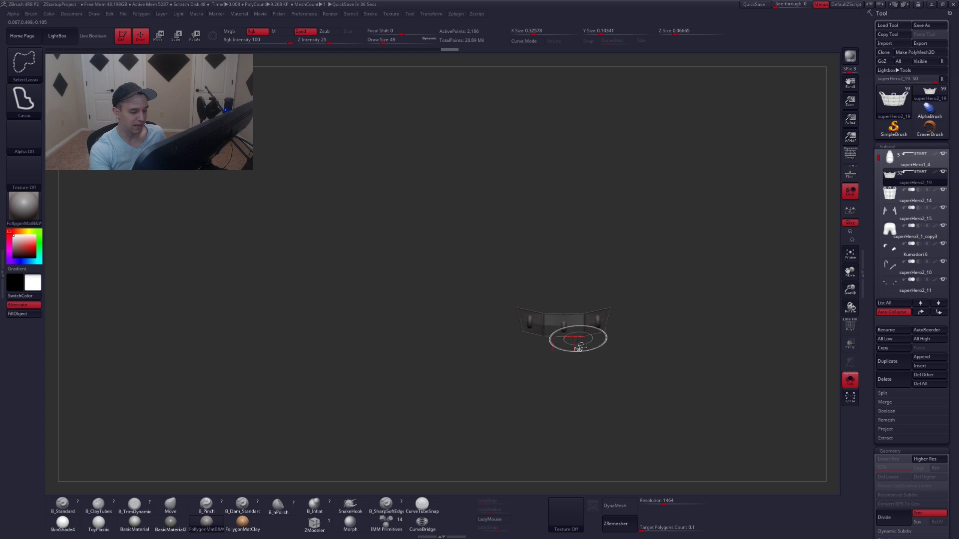
left_click_drag(578, 360, 579, 388, "ctrl+shift")
key("w")
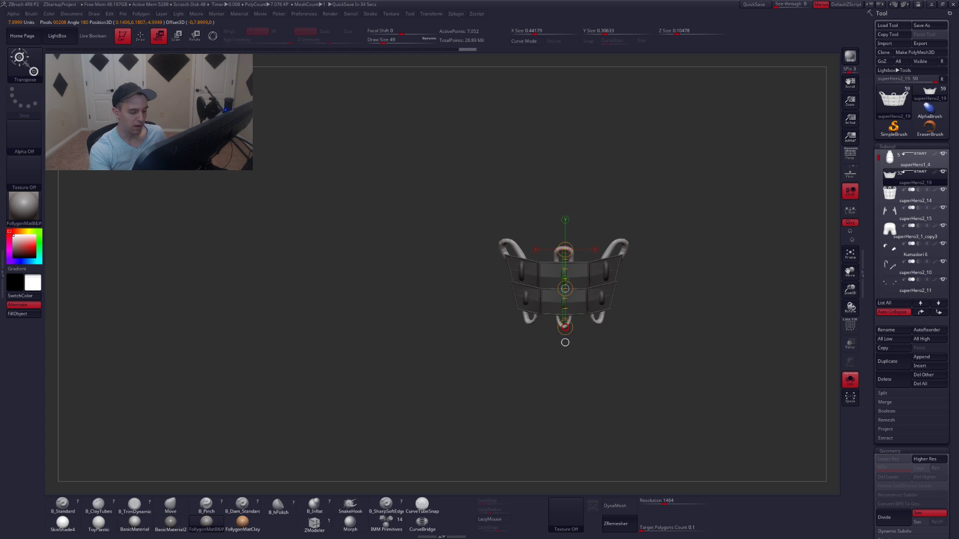
key("q")
key("shift+f")
key("alt+s")
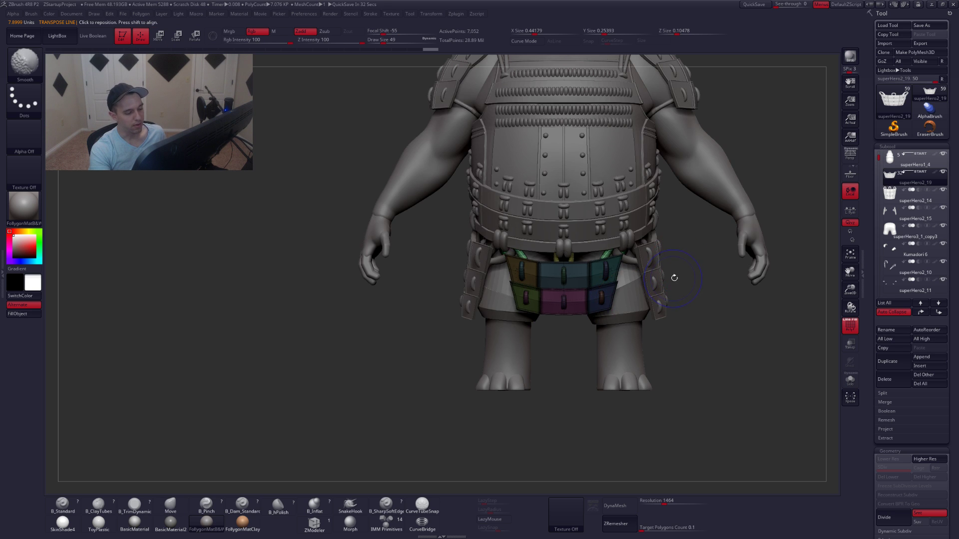
Turn off the polygroup display and clear the mask on the shortened front skirt.
key("shift+f")
left_click_drag(674, 279, 678, 320, "ctrl")
right_click_drag(678, 320, 656, 324, "alt")
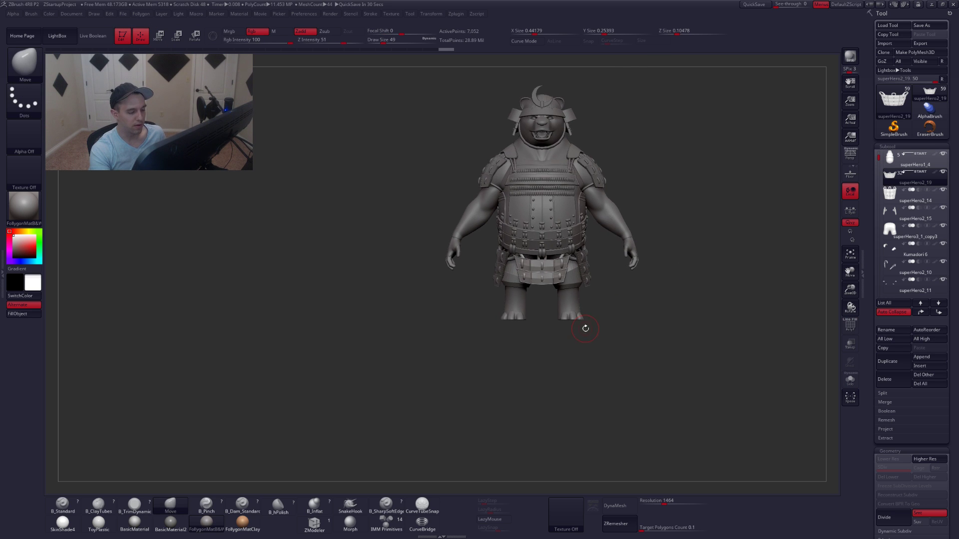
Raise the front skirt armour's subdivision level and quick-save the project.
mouse_move(574, 332)
left_mouse_down()
mouse_move(606, 338)
mouse_move(574, 342)
mouse_move(573, 297)
mouse_move(597, 298)
left_mouse_up()
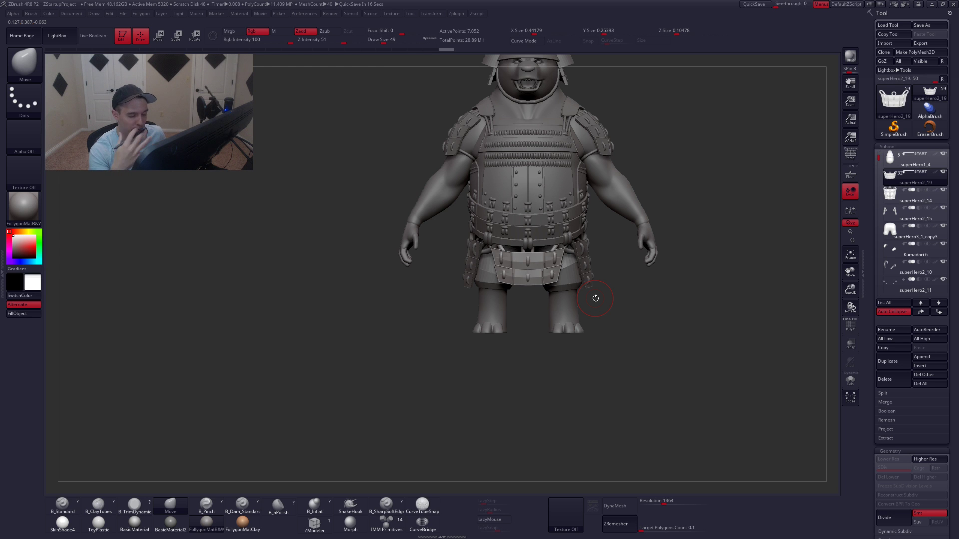
left_click_drag(628, 324, 600, 350, "alt")
left_click_drag(515, 323, 592, 346)
key("d")
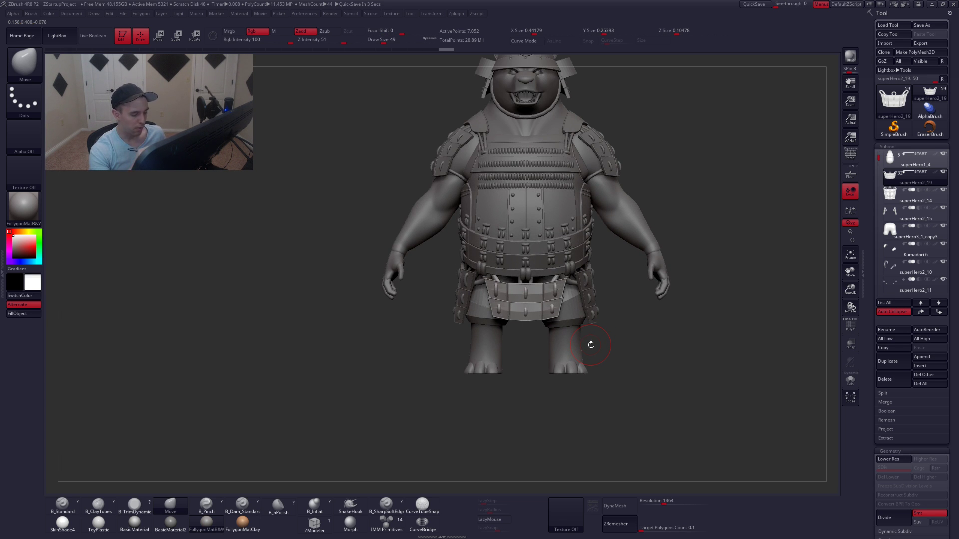
key("ctrl+s")
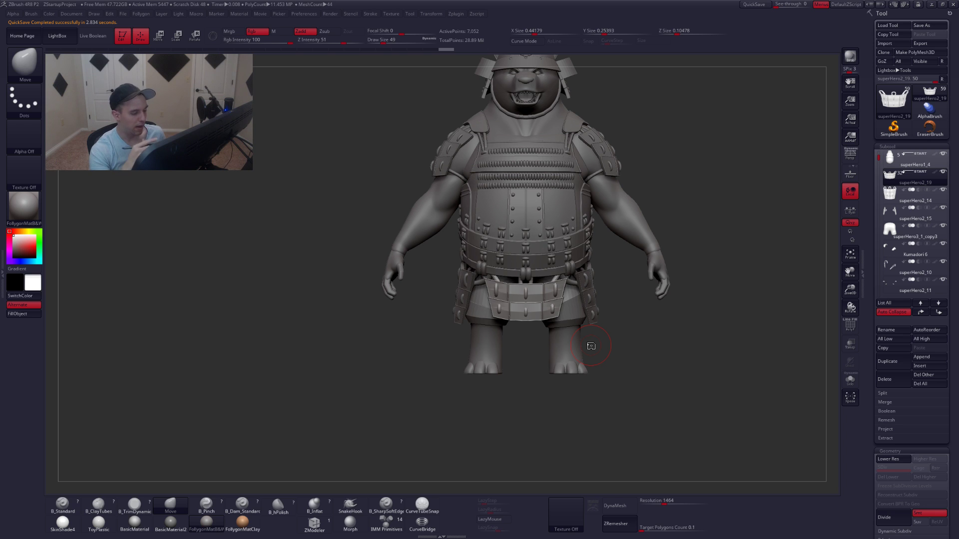
Select and isolate the superHero3_1_copy3 shorts, and mask everything except the upper band of one cuff.
left_click(572, 317, "alt")
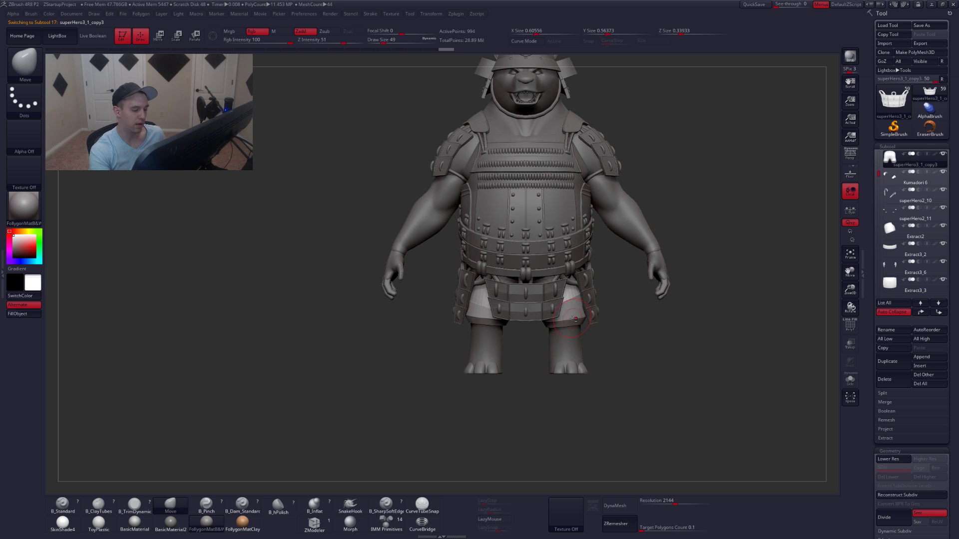
key("alt+shift+s")
mouse_move(575, 317)
right_mouse_down("ctrl")
mouse_move(569, 336)
mouse_move(632, 324)
mouse_move(567, 333)
right_mouse_up("ctrl")
key("w")
left_click(617, 255, "ctrl")
key("q")
key("w")
left_click(565, 329, "ctrl")
key("q")
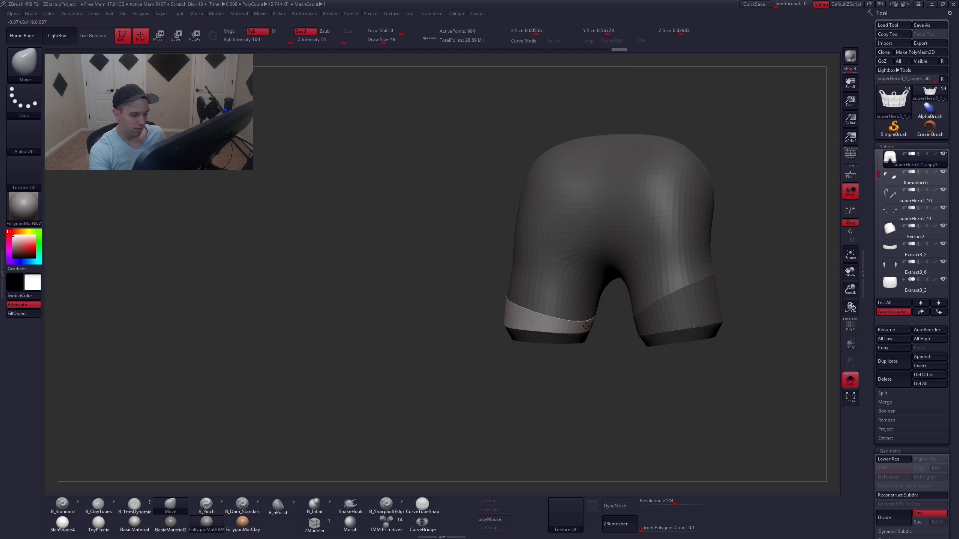
Switch the mask on the shorts so only the lower rim of that cuff stays unmasked.
right_click_drag(581, 333, 577, 327)
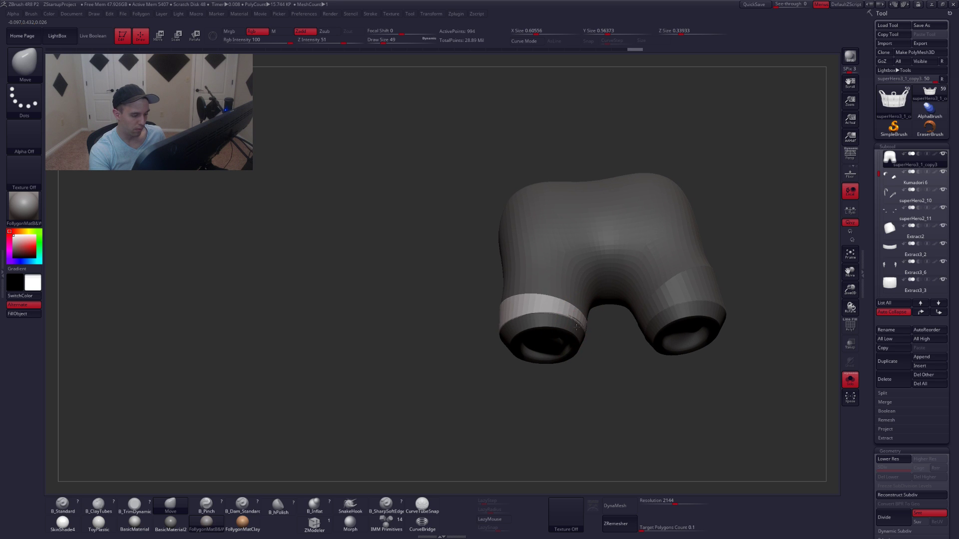
key("w")
left_click(571, 331, "ctrl")
key("q")
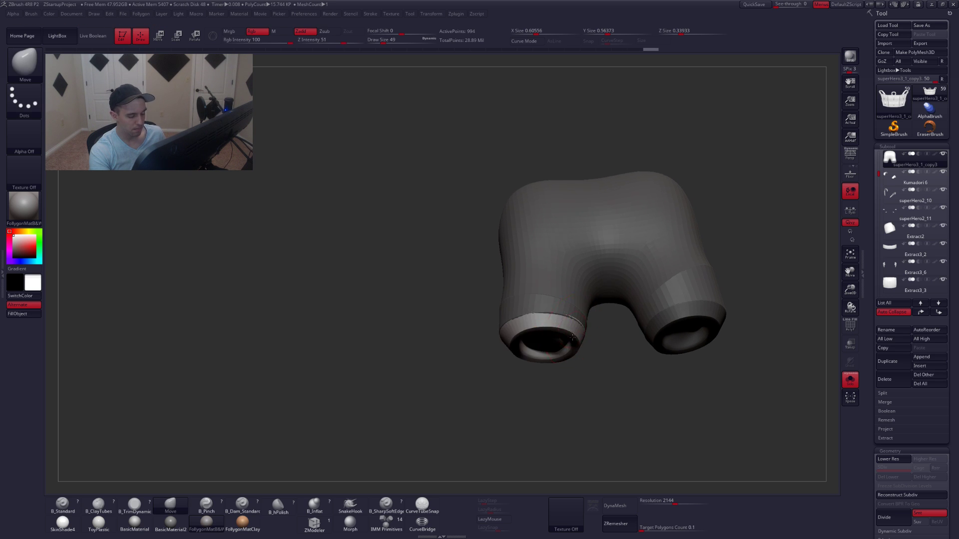
Check the shorts beneath the surrounding armour from the side, then isolate them again.
mouse_move(570, 331)
right_mouse_down("shift")
mouse_move(565, 341)
mouse_move(543, 331)
mouse_move(558, 335)
right_mouse_up("shift")
key("alt+s")
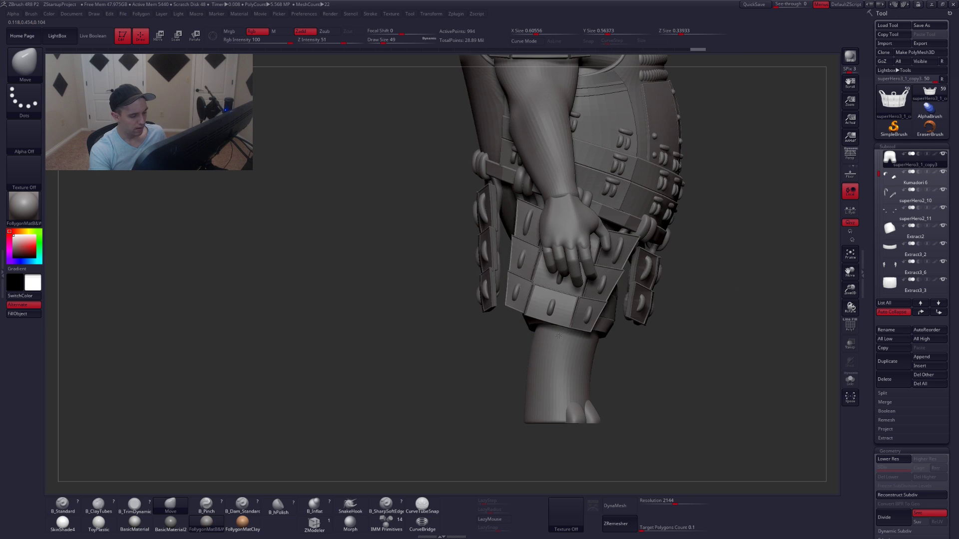
key("shift+alt+s")
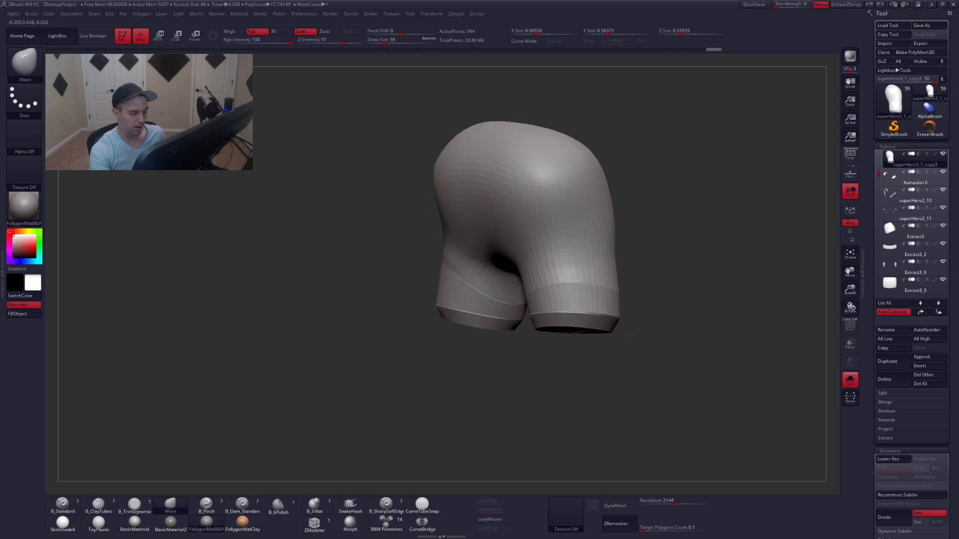
Nudge the shorts' legs into shape beneath the surrounding armour with the Move brush, raising its draw size to 80.
right_click_drag(629, 335, 650, 339)
key("space")
left_click_drag(594, 323, 604, 323)
key("shift+alt+s")
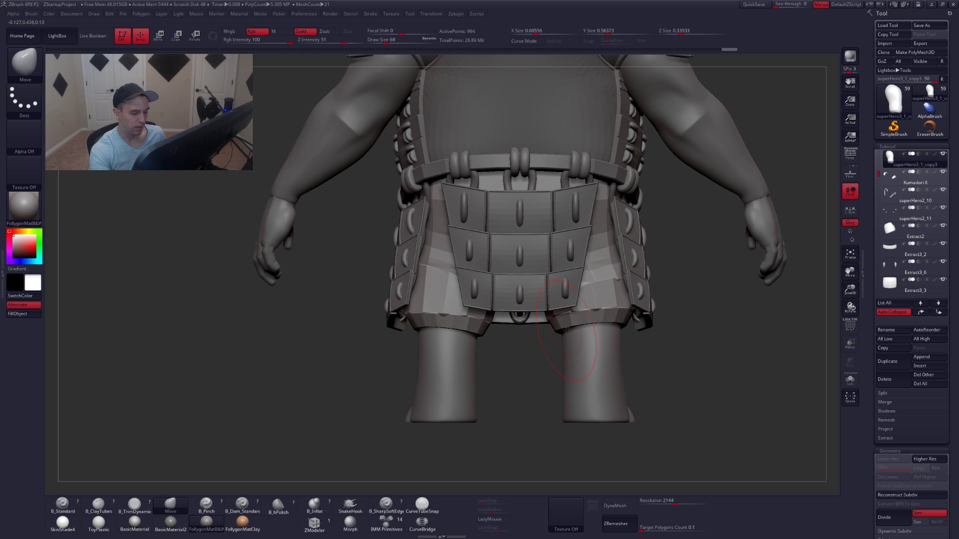
key("d")
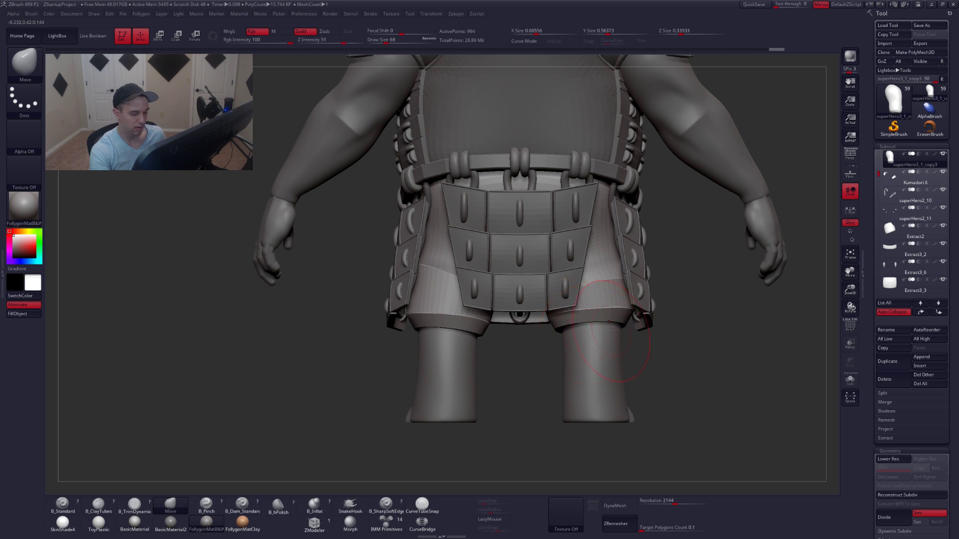
left_click_drag(372, 350, 548, 333)
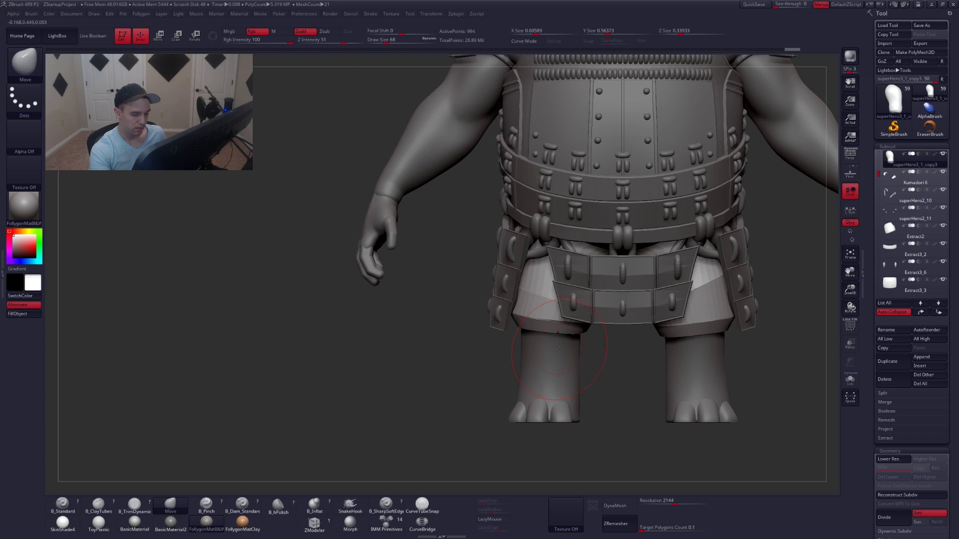
mouse_move(695, 307)
right_mouse_down()
mouse_move(672, 334)
mouse_move(734, 321)
mouse_move(635, 299)
right_mouse_up()
key("bracketright")
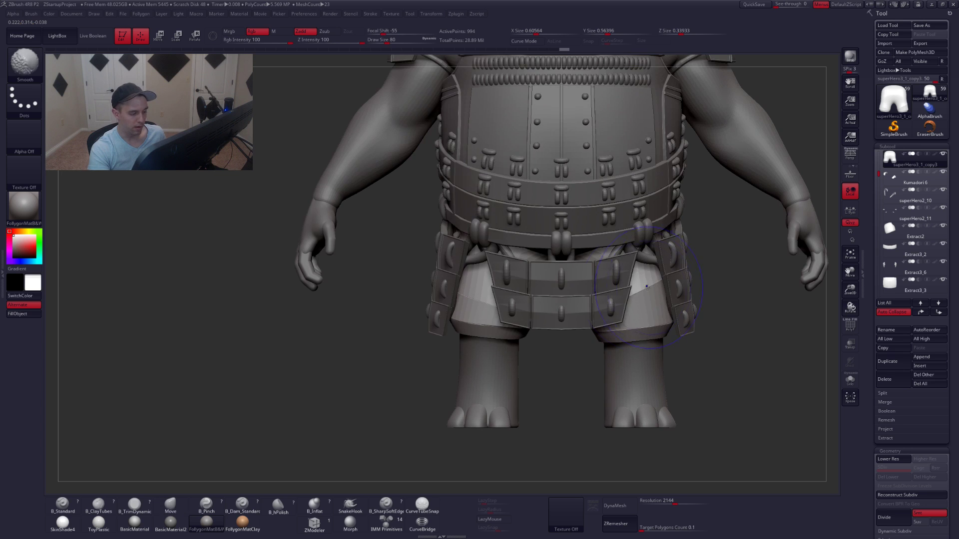
Isolate the shorts at their lowest subdivision level and mask everything except the area around one cuff's upper edge.
key("ctrl+shift+s")
key("shift+d")
key("shift+f")
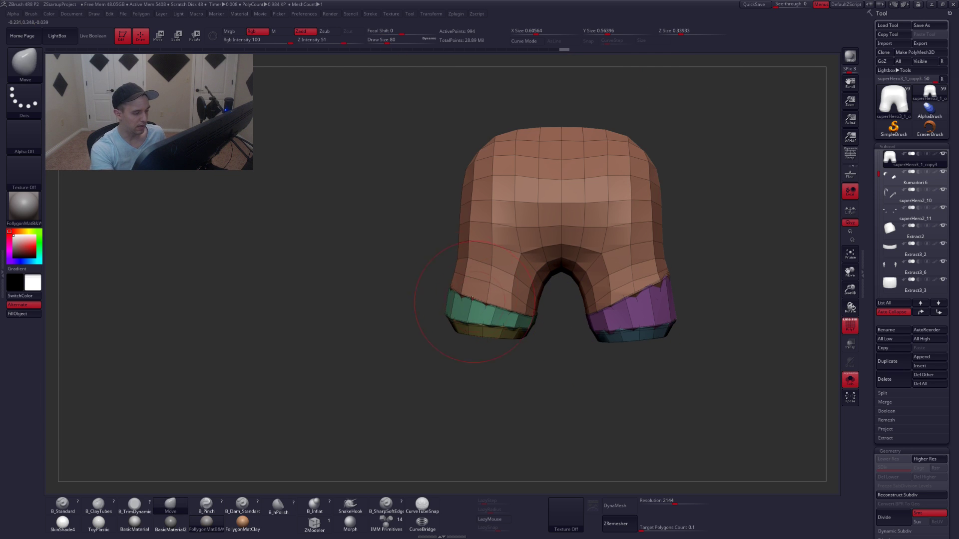
mouse_move(437, 283)
left_mouse_down("ctrl")
mouse_move(502, 313)
mouse_move(452, 362)
left_mouse_up("ctrl")
mouse_move(462, 355)
right_mouse_down()
mouse_move(565, 329)
mouse_move(585, 312)
right_mouse_up()
key("ctrl")
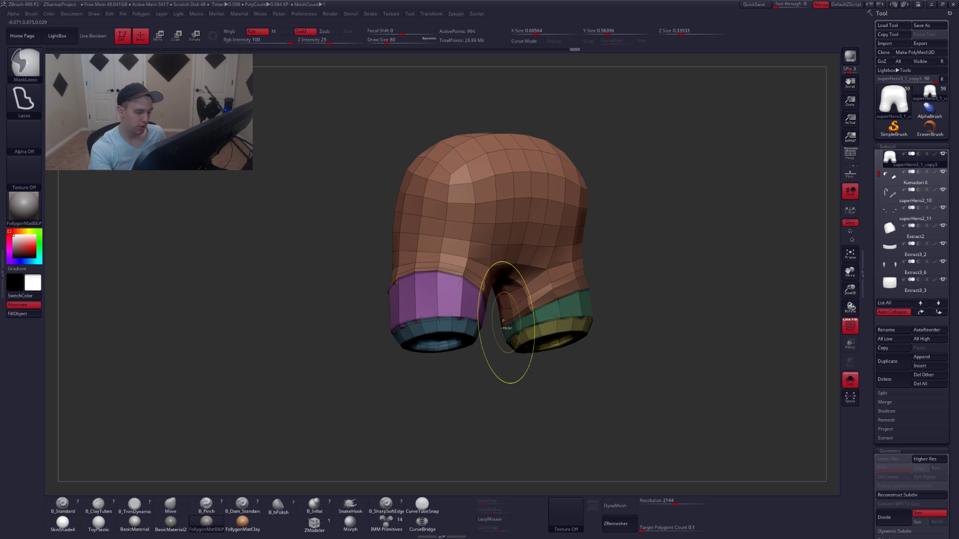
left_click_drag(593, 274, 562, 234, "ctrl")
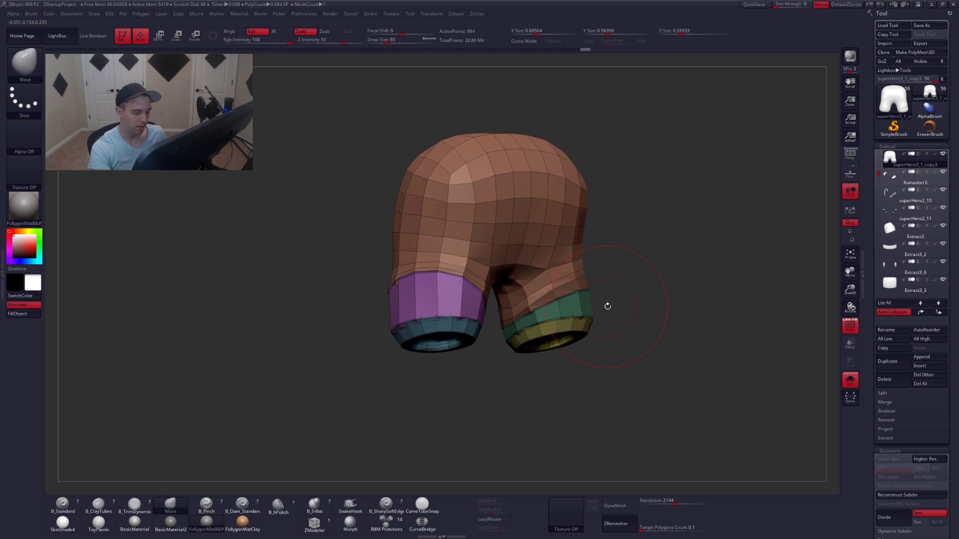
key("shift+f")
mouse_move(601, 311)
left_mouse_down()
mouse_move(578, 327)
mouse_move(592, 318)
left_mouse_up()
key("ctrl")
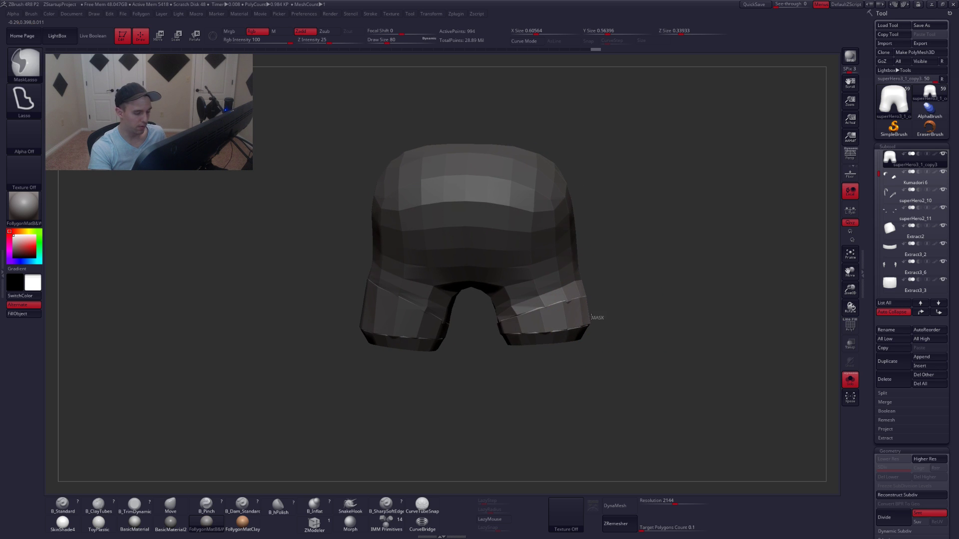
mouse_move(508, 329)
left_mouse_down("ctrl")
mouse_move(622, 385)
mouse_move(649, 376)
left_mouse_up("ctrl")
left_click(624, 321, "ctrl")
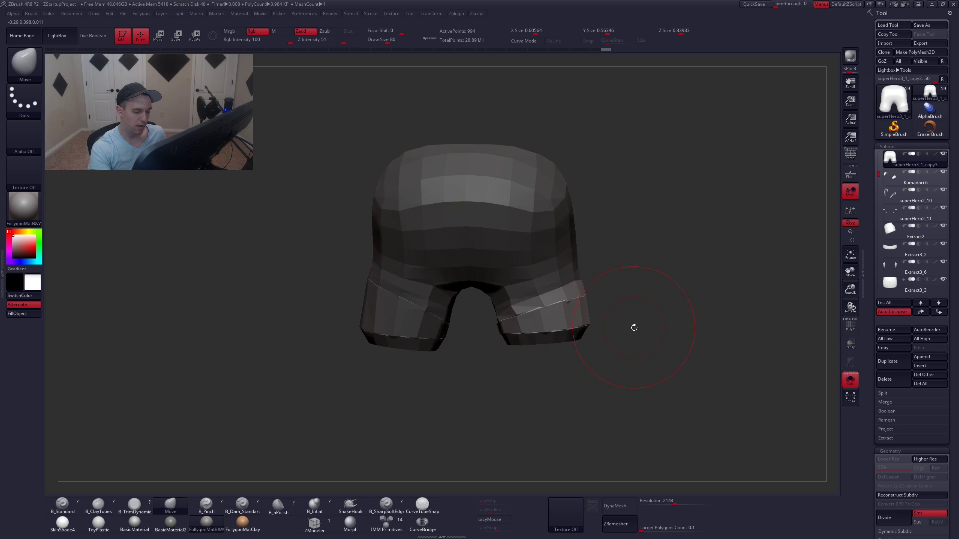
Scale the unmasked cuff area up slightly with the transpose line, then check the shorts on the full character at high subdivision.
left_click_drag(633, 328, 506, 336)
key("e")
left_click_drag(593, 345, 586, 405)
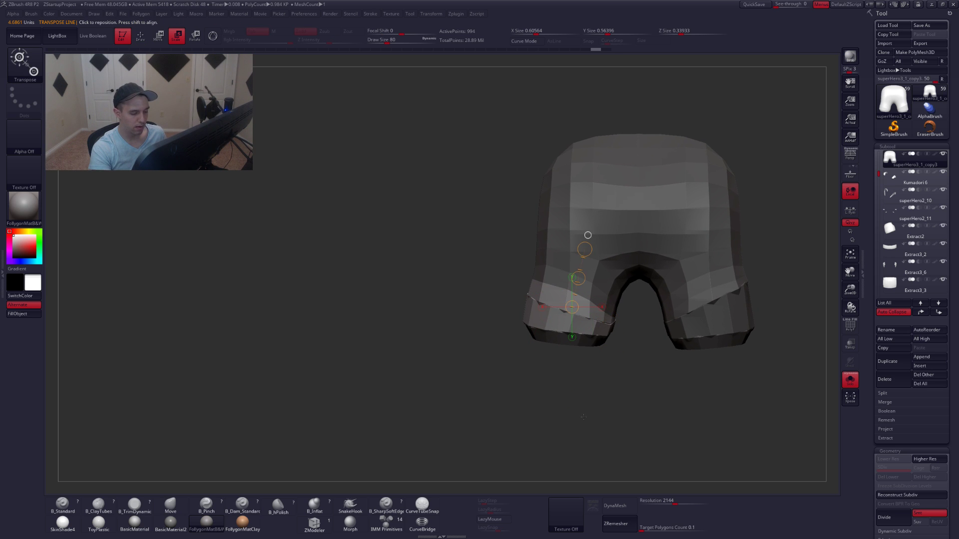
key("d")
left_click_drag(585, 249, 590, 243)
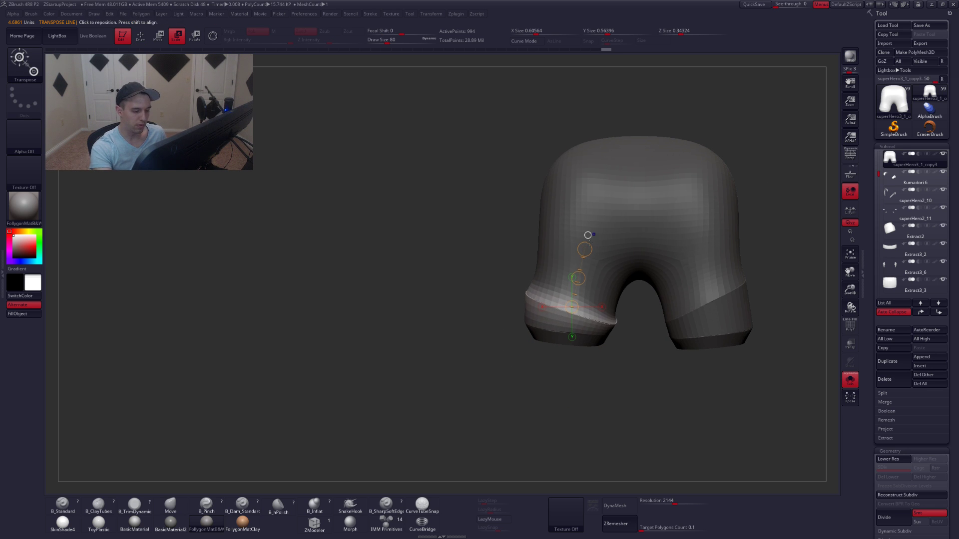
key("q")
mouse_move(642, 347)
left_mouse_down()
mouse_move(591, 321)
mouse_move(593, 418)
left_mouse_up()
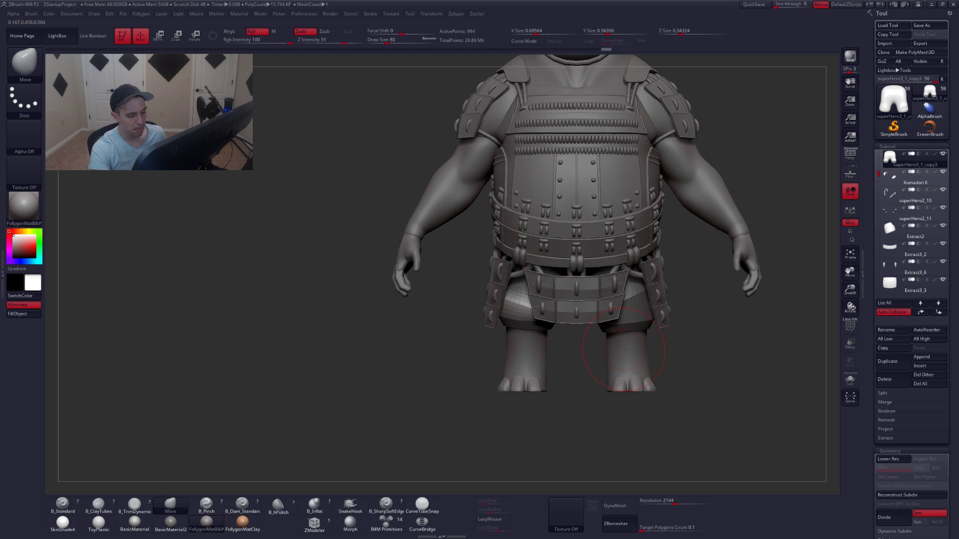
Delete the edge loop just above one cuff of the shorts using ZModeler's Delete action with the EdgeLoop Complete target.
left_click_drag(606, 355, 517, 361, "alt")
key("shift+d")
key("shift+f")
left_click(327, 522)
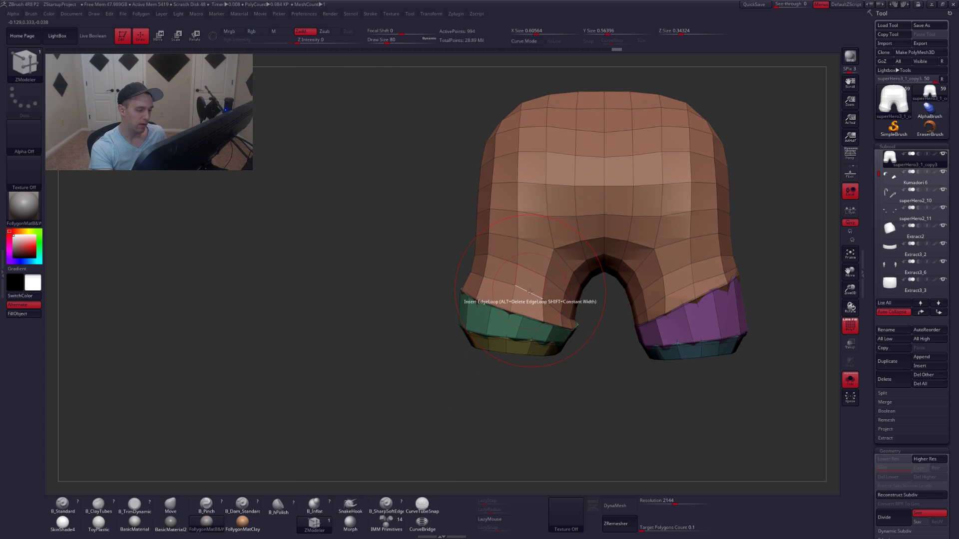
key("space")
left_click(471, 353)
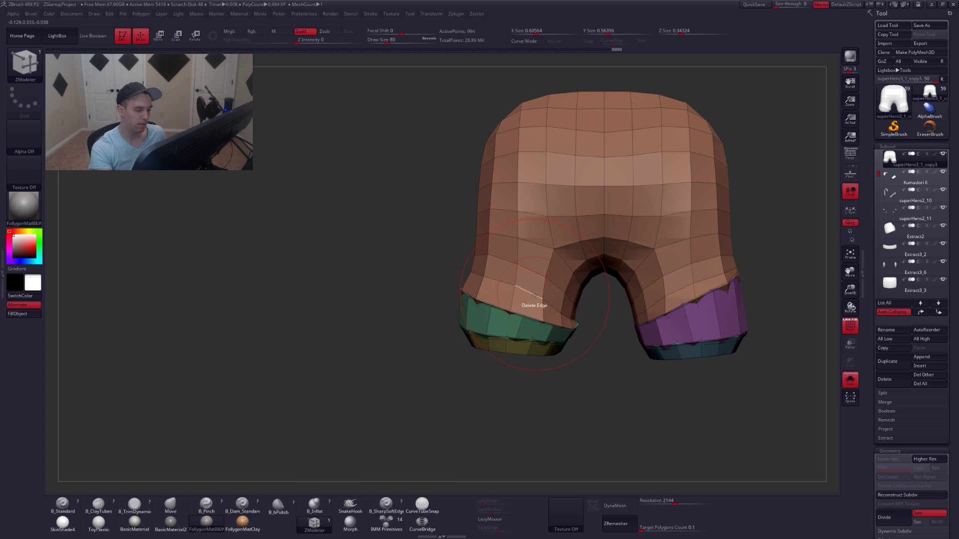
key("space")
left_click(540, 384)
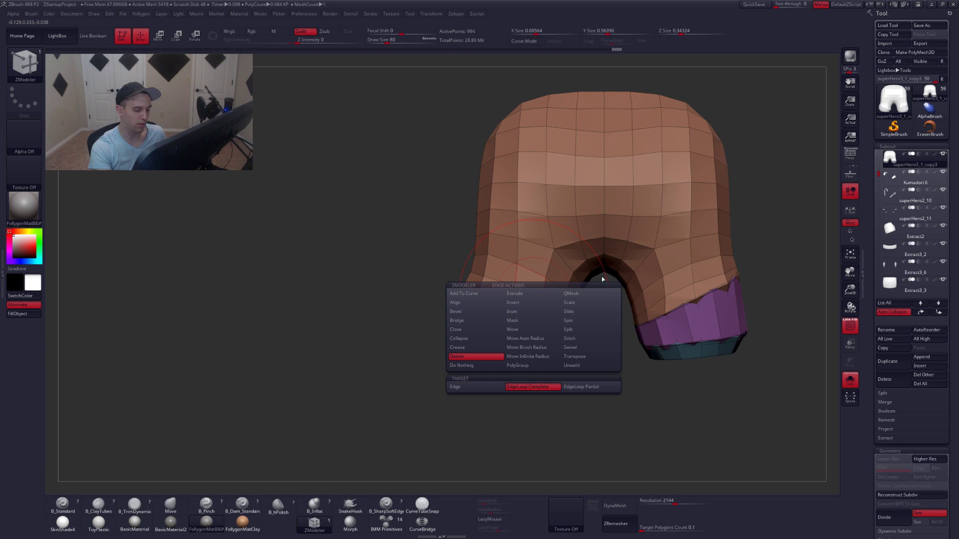
left_click_drag(509, 372, 541, 369)
left_click(534, 270)
key("alt+s")
key("shift+f")
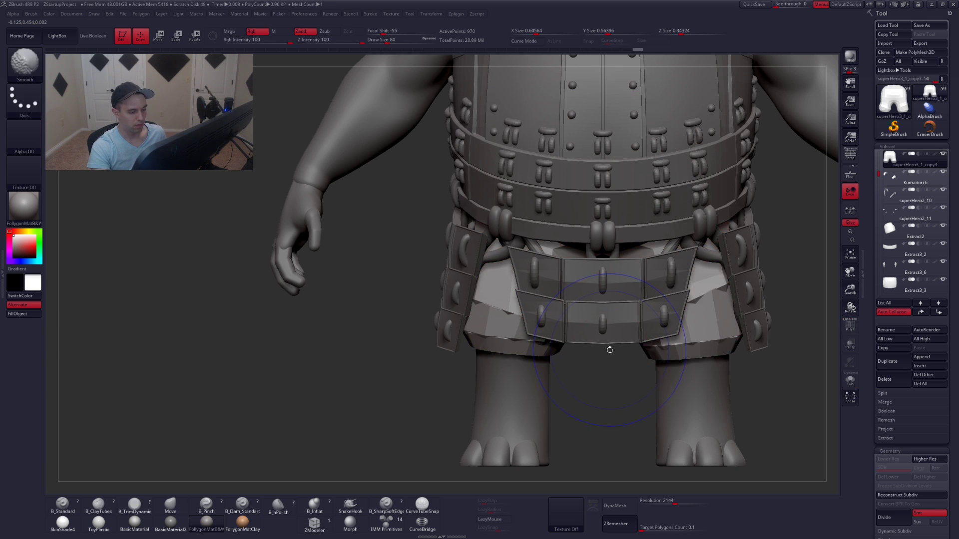
Delete the matching edge loop above the other cuff and return the shorts to high subdivision.
key("alt+s")
left_click_drag(666, 365, 531, 366, "alt")
right_click_drag(641, 325, 601, 341, "alt")
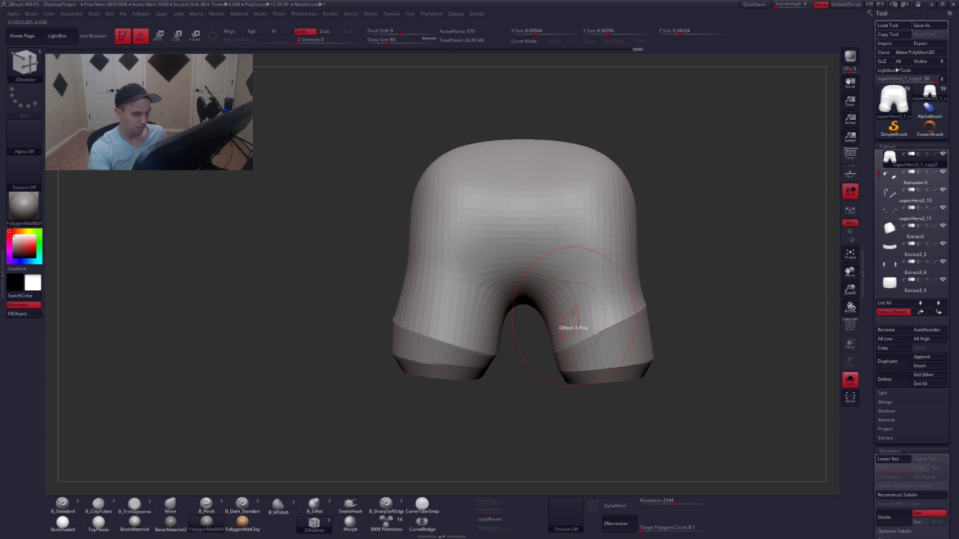
key("shift+f")
key("shift+d")
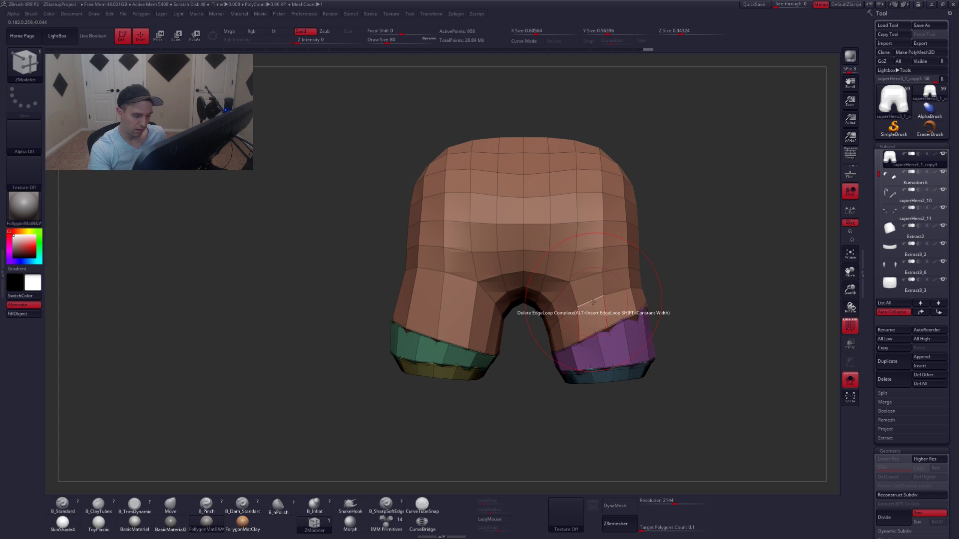
left_click(596, 316)
mouse_move(653, 311)
left_mouse_down()
mouse_move(616, 326)
mouse_move(641, 322)
left_mouse_up()
key("d")
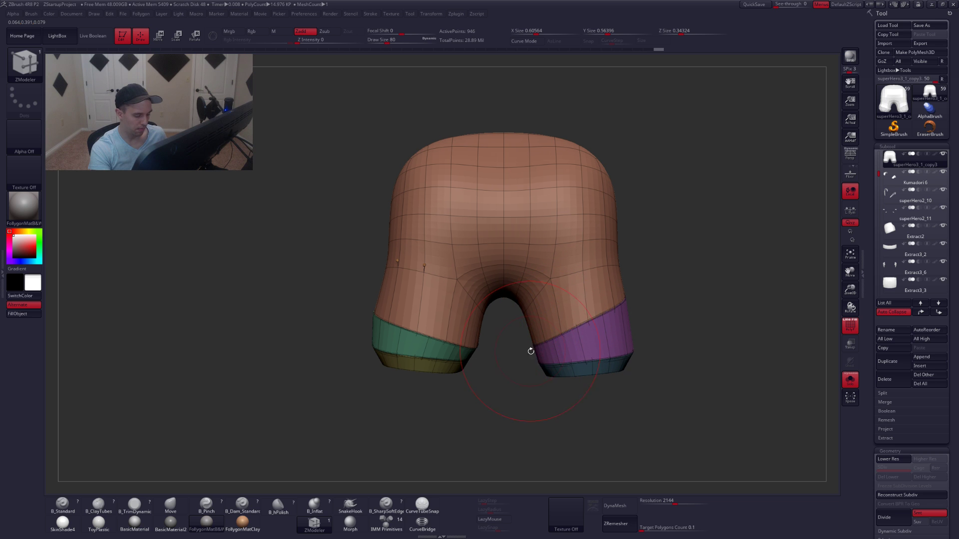
Mask the shorts except for the upper band of the purple cuff and the leg area directly above it.
mouse_move(527, 357)
left_mouse_down("ctrl")
mouse_move(531, 285)
mouse_move(514, 330)
left_mouse_up("ctrl")
mouse_move(655, 327)
left_mouse_down()
mouse_move(617, 331)
mouse_move(647, 328)
left_mouse_up()
key("shift+d")
key("r")
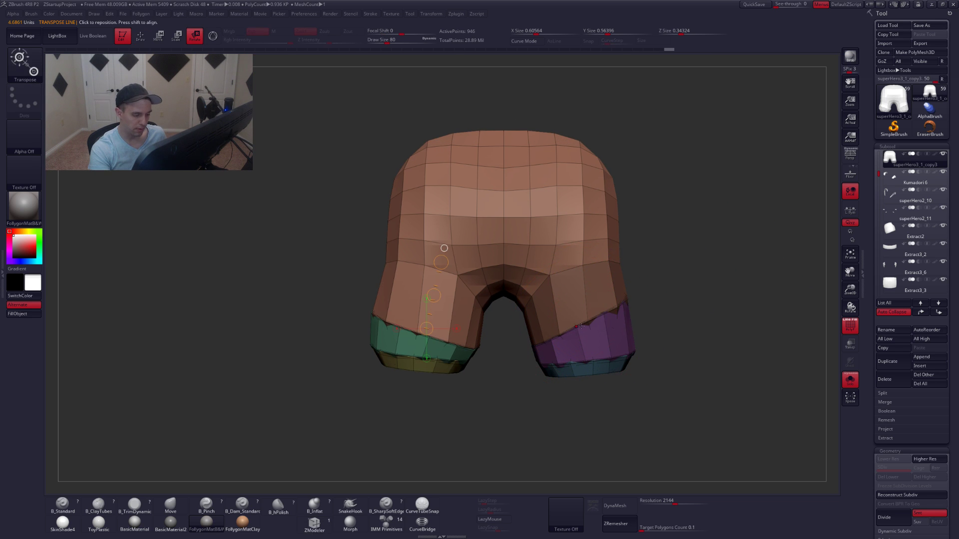
left_click_drag(576, 327, 673, 287)
key("d")
left_click(677, 317, "ctrl")
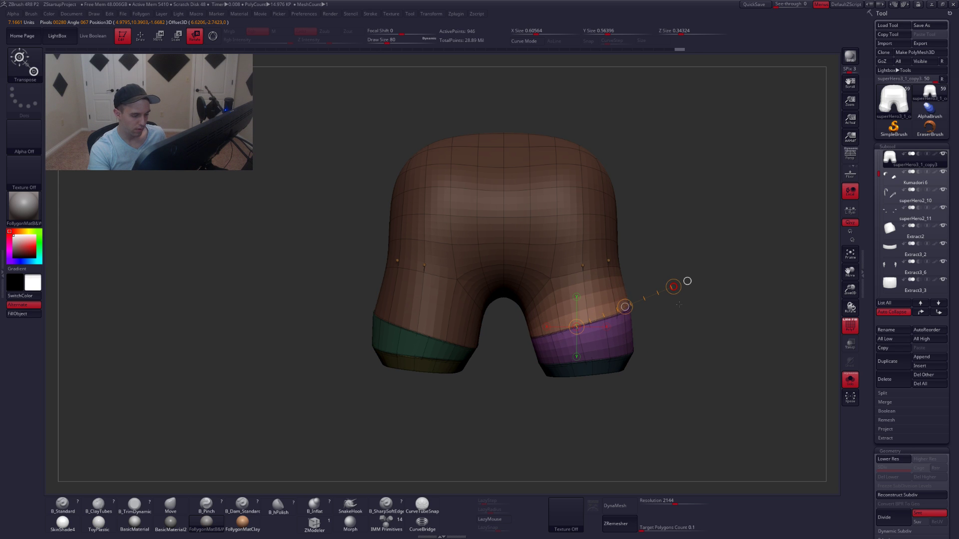
Try to scale up the unmasked cuff area and compare it against the armour, then undo the scaling.
key("e")
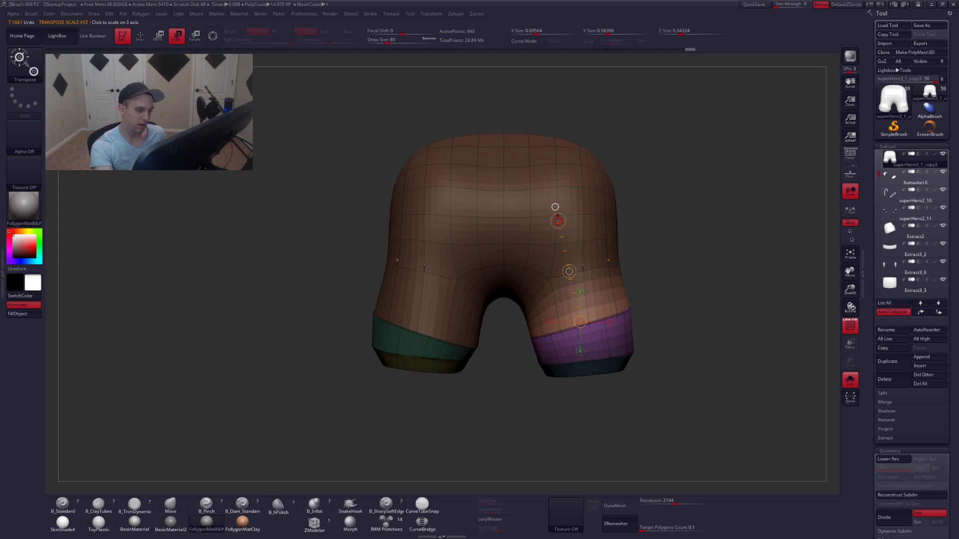
left_click_drag(555, 207, 555, 208)
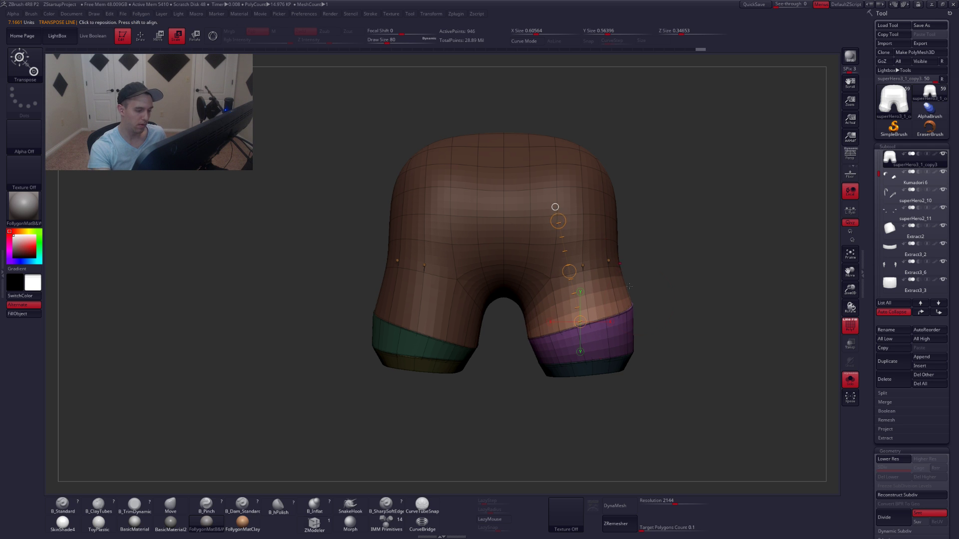
key("q")
mouse_move(646, 335)
left_mouse_down("alt")
mouse_move(636, 305)
mouse_move(676, 310)
mouse_move(631, 318)
mouse_move(637, 337)
left_mouse_up("alt")
key("shift+f")
key("shift+s")
key("shift+s")
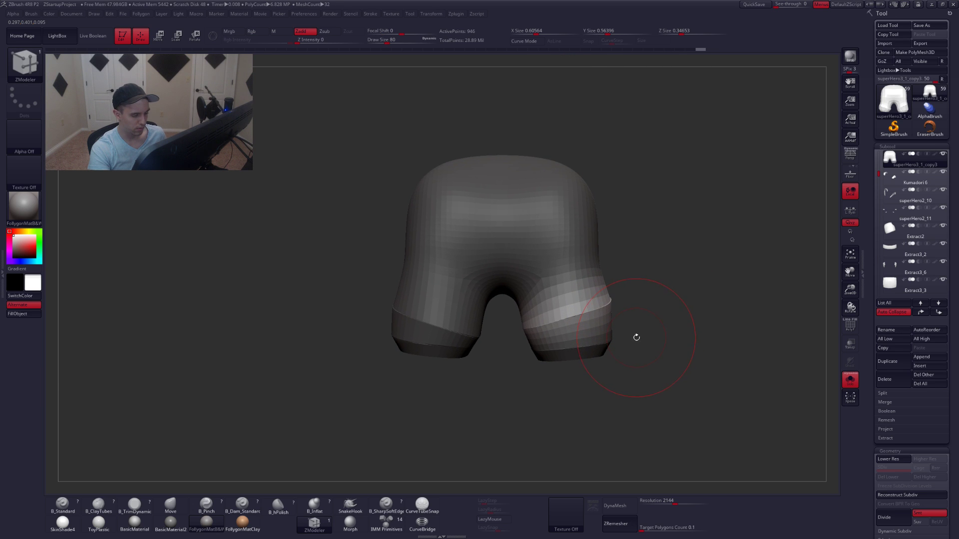
key("shift+s")
key("shift+s")
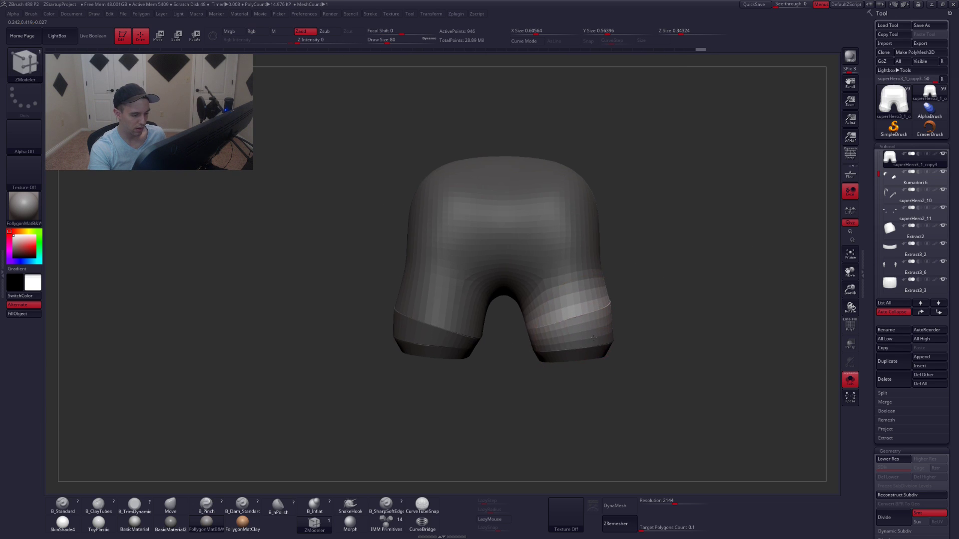
Lay a vertical transpose line down the cuff, then clear the shorts' mask and set the Move brush's draw size to 41.
left_click_drag(630, 324, 633, 342, "alt")
key("w")
mouse_move(566, 310)
left_mouse_down("shift")
mouse_move(566, 360)
mouse_move(566, 343)
left_mouse_up("shift")
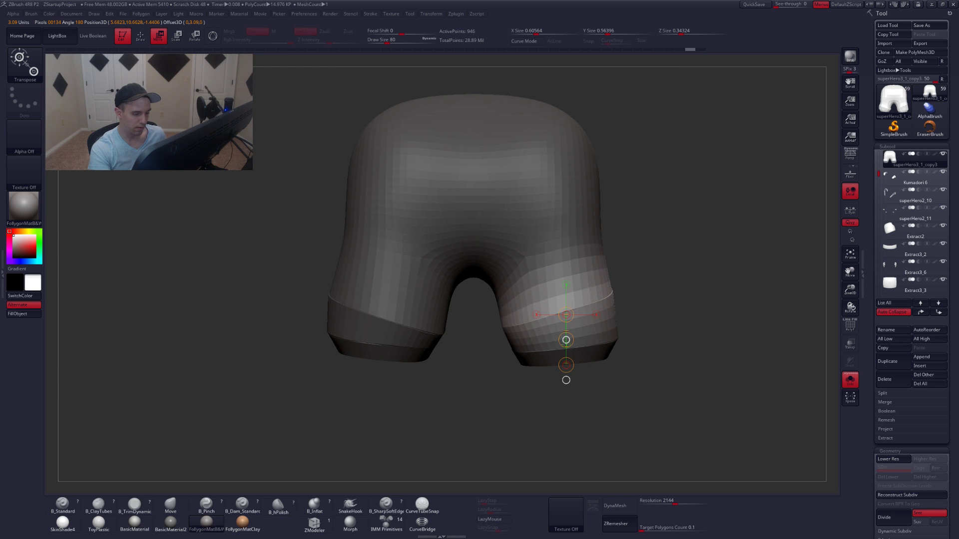
key("q")
left_click_drag(650, 325, 769, 327)
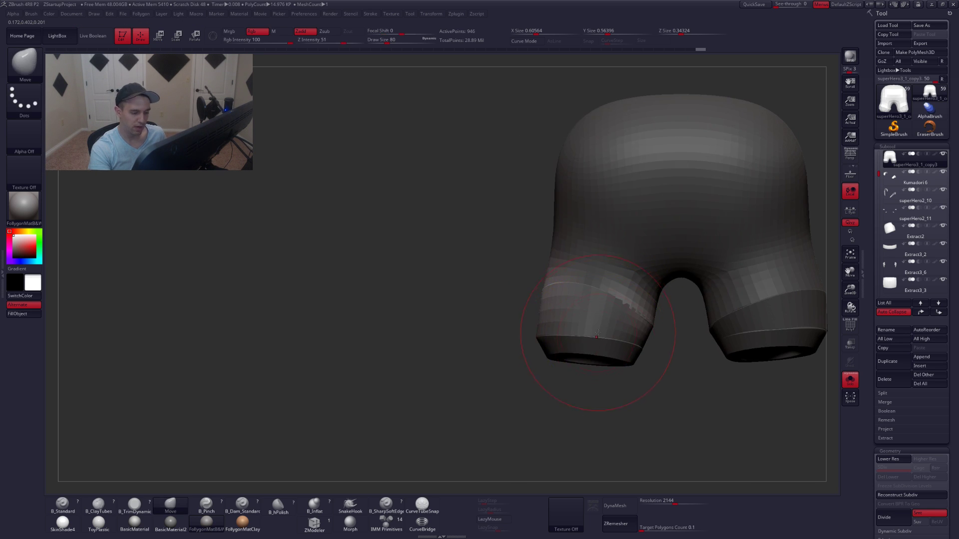
left_click_drag(667, 367, 677, 382, "ctrl")
right_click(604, 355)
right_click_drag(604, 356, 613, 379)
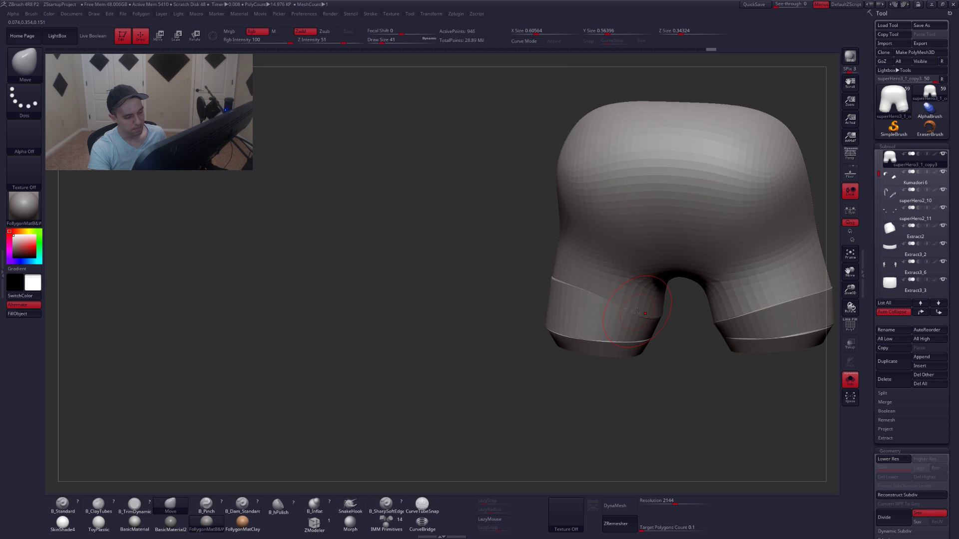
Mask the shorts by polygroup and invert the mask so only the two cuffs stay editable with the Move brush.
key("b")
key("t")
key("d")
key("ctrl")
key("w")
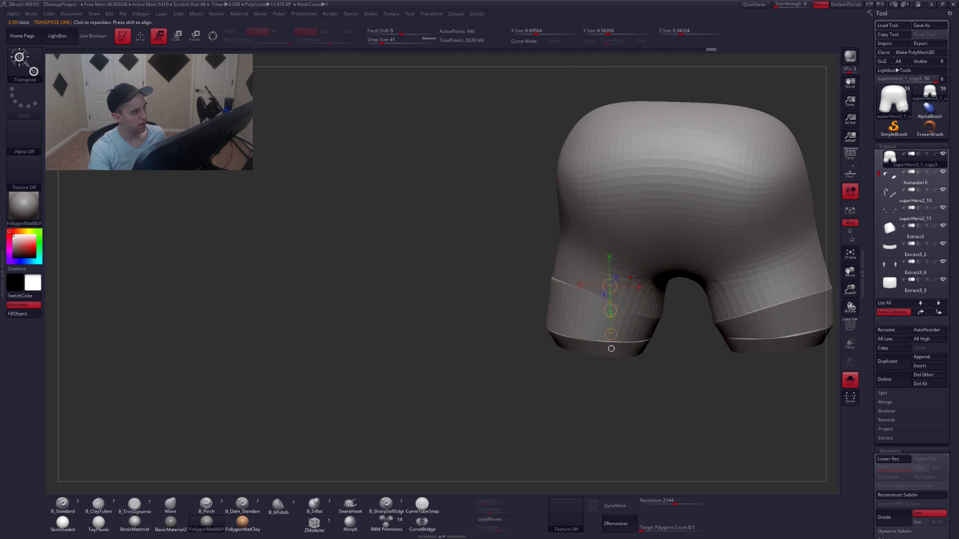
left_click(645, 275, "ctrl")
key("q")
key("b")
key("m")
key("v")
right_click_drag(692, 133, 639, 145)
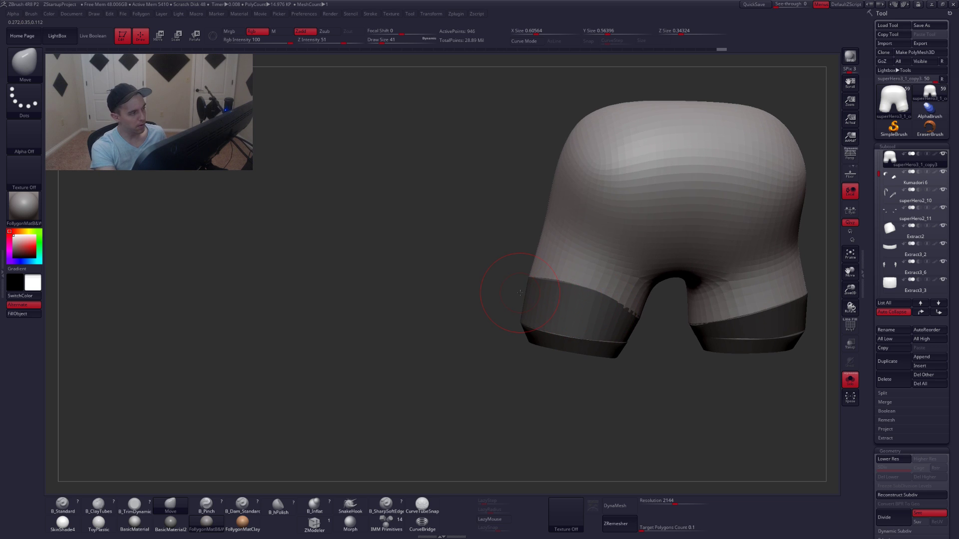
left_click(649, 331, "ctrl")
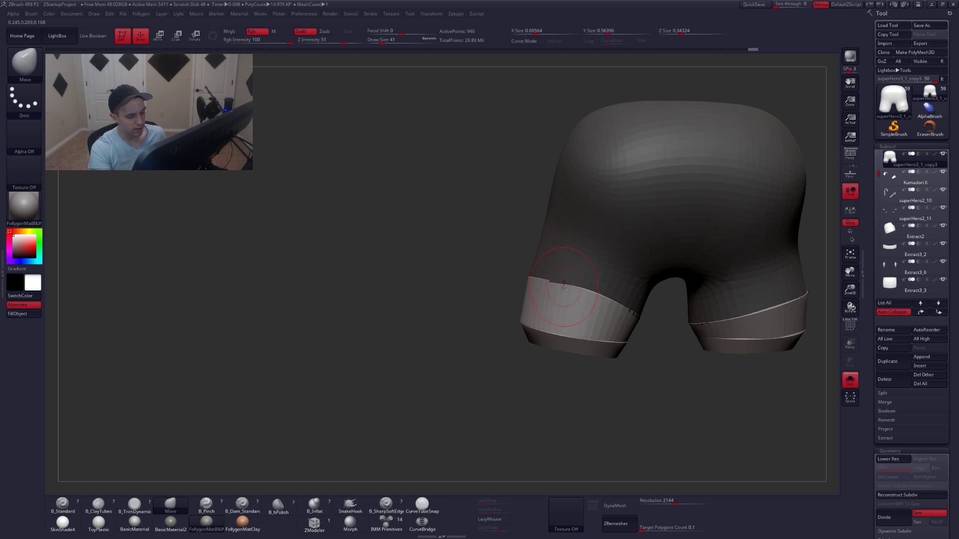
Examine the cuffs beneath the rear skirt armour, then isolate the shorts again with their polygroup wireframe and the transpose move line shown.
right_click_drag(590, 313, 542, 321, "alt")
key("alt+s")
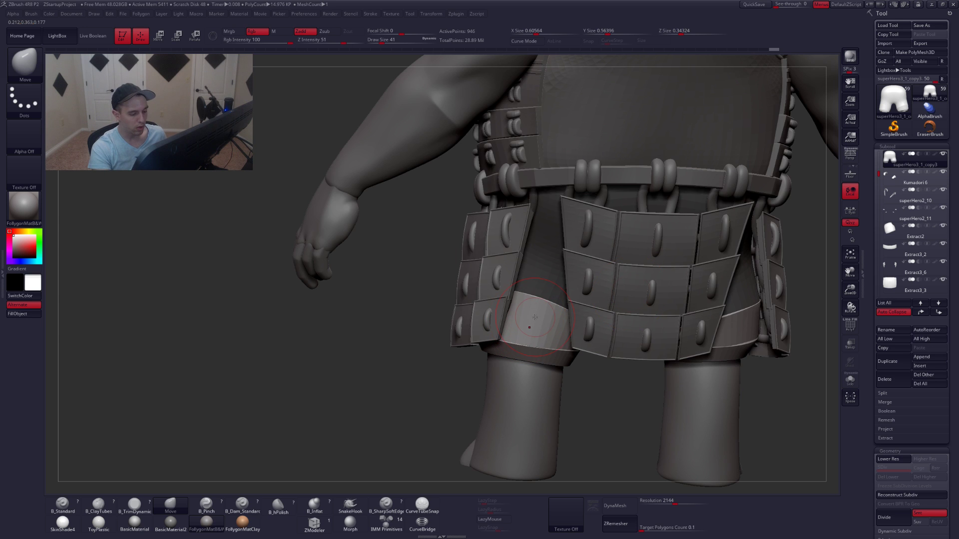
left_click(680, 290, "alt")
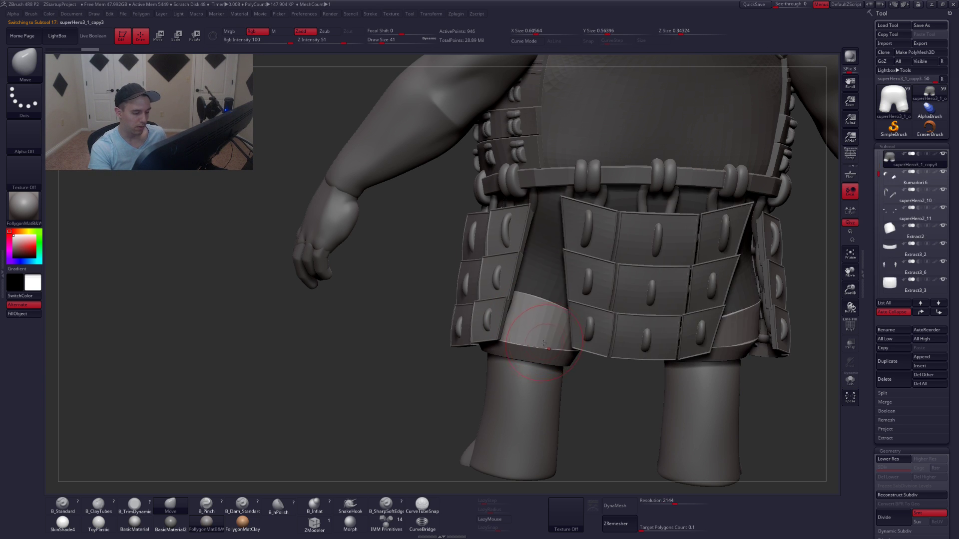
key("alt+s")
right_click_drag(600, 334, 572, 337)
key("w")
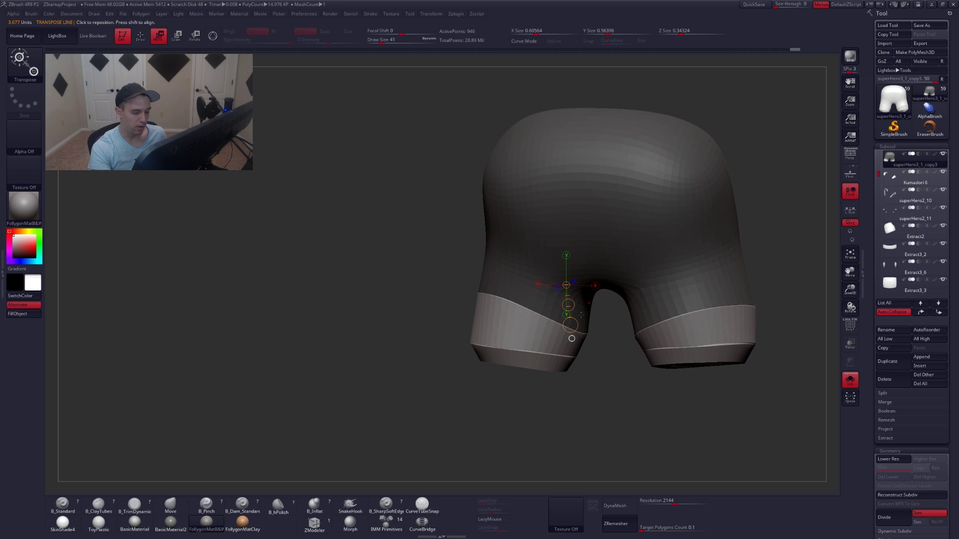
key("shift+f")
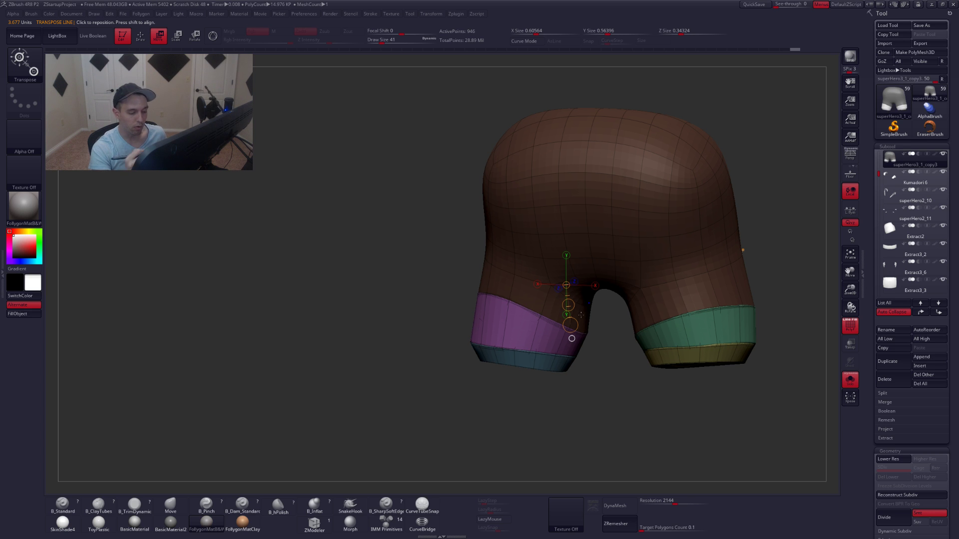
Clear the shorts' mask and mask everything except one upper cuff band by polygroup, ready for the Move brush.
key("shift+f")
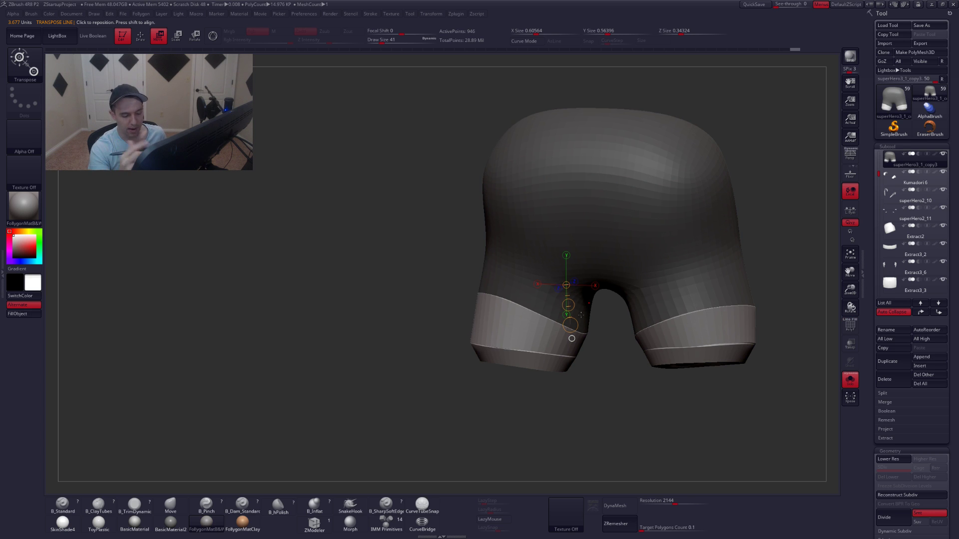
left_click_drag(764, 260, 761, 284, "ctrl")
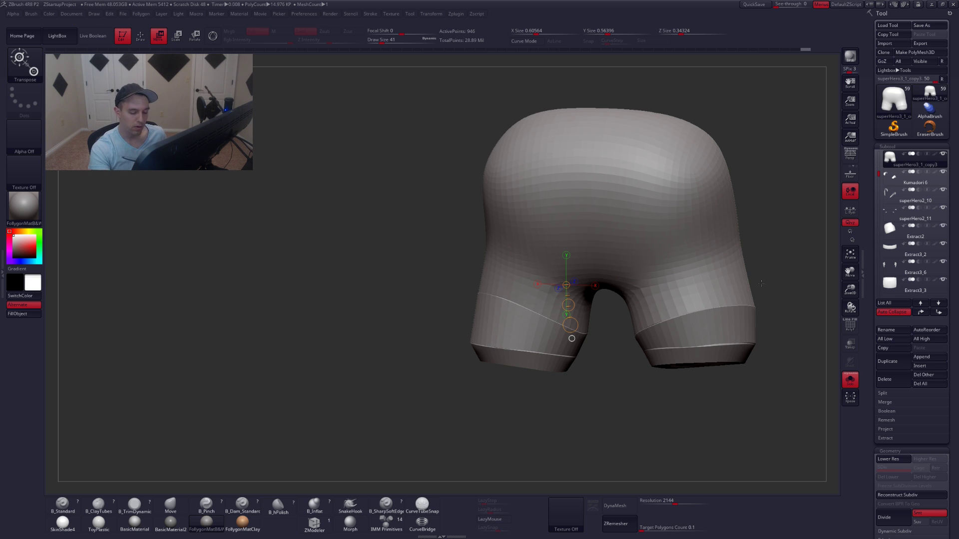
left_click_drag(712, 325, 747, 349, "ctrl")
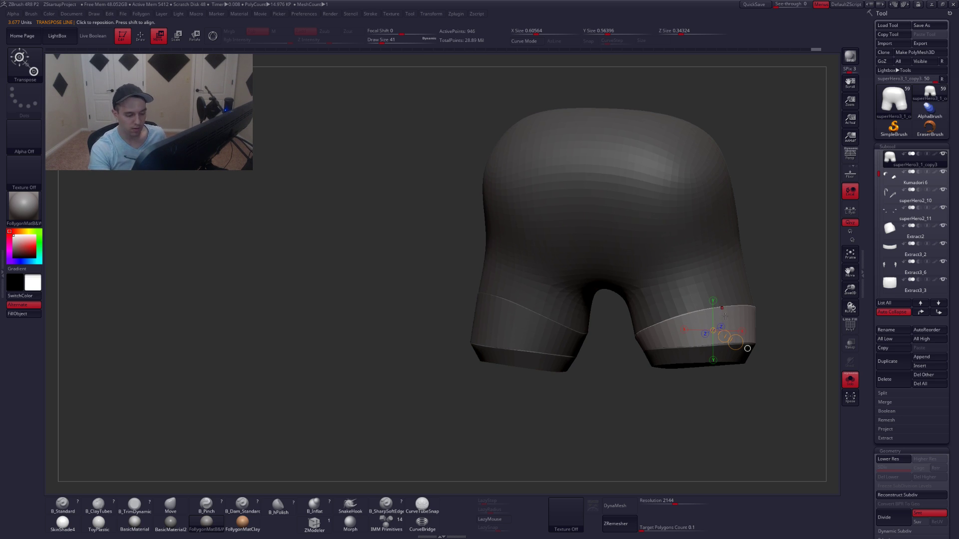
key("q")
key("shift+f")
key("shift+f")
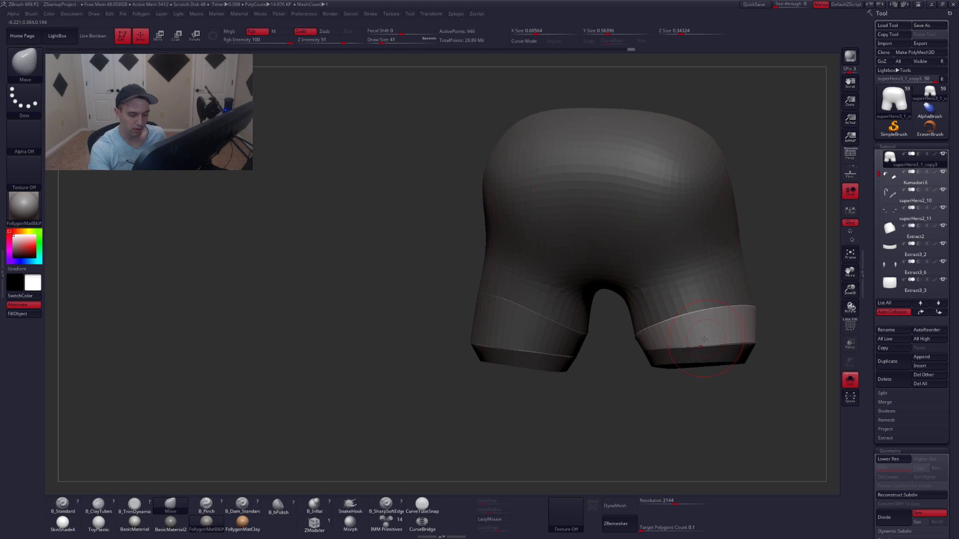
Reshape the unmasked cuff band with the Move brush, working from the side and underside.
mouse_move(704, 339)
right_mouse_down()
mouse_move(700, 361)
mouse_move(625, 344)
mouse_move(663, 336)
right_mouse_up()
left_click_drag(675, 335, 688, 325)
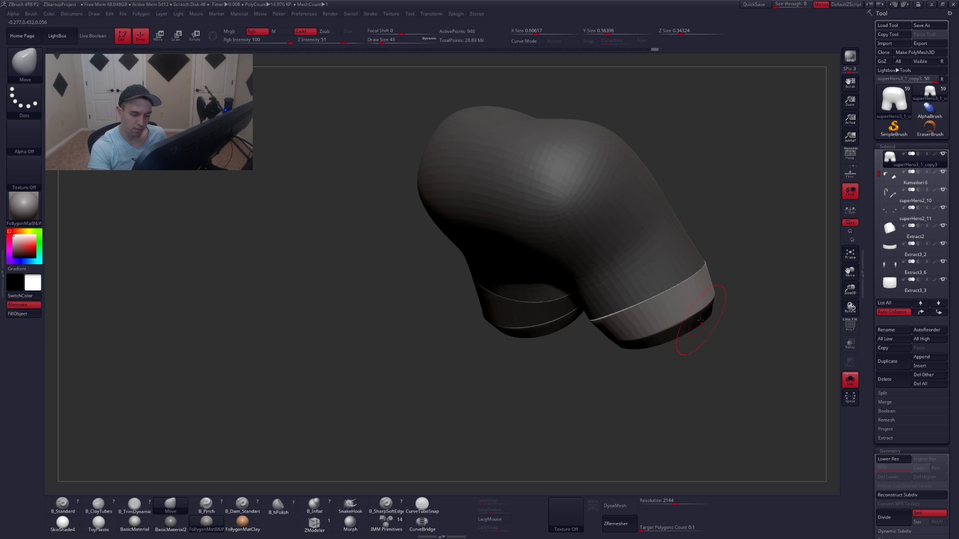
right_click_drag(701, 322, 655, 306)
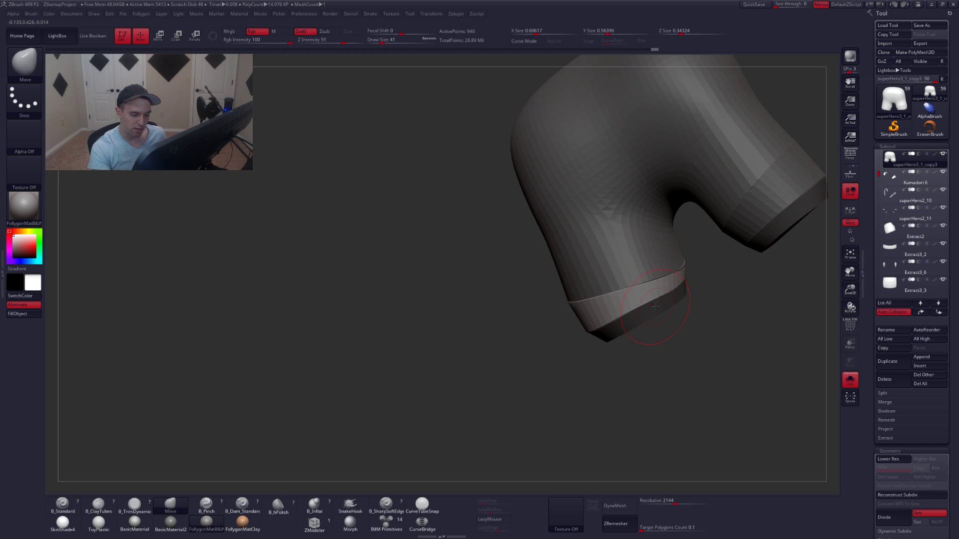
left_click_drag(661, 305, 664, 300)
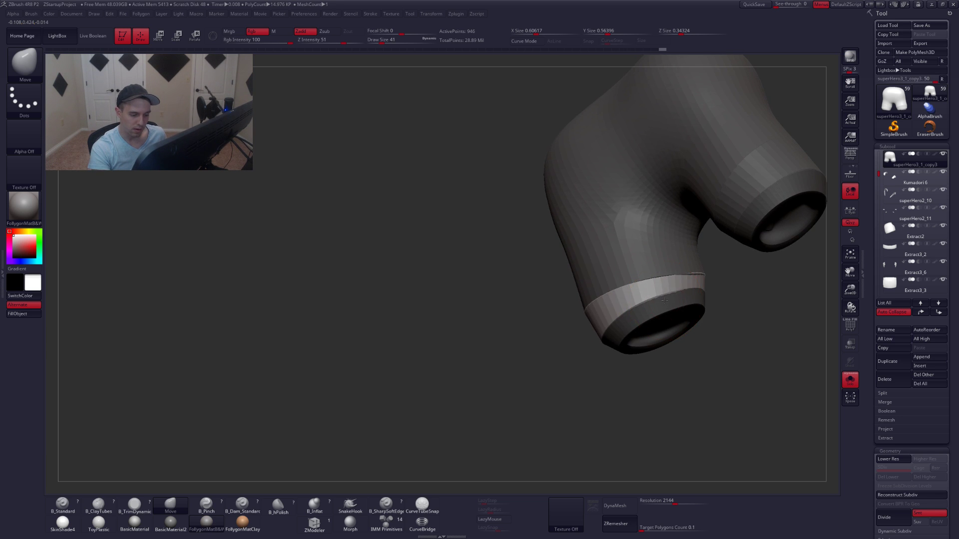
right_click_drag(669, 300, 705, 283)
Refine the inner side of the cuff with the Move brush at draw size 39, then clear the mask.
key("space")
left_click_drag(706, 283, 709, 283)
right_click_drag(709, 283, 735, 283)
mouse_move(737, 280)
left_mouse_down("ctrl")
mouse_move(682, 289)
mouse_move(692, 364)
mouse_move(698, 359)
left_mouse_up("ctrl")
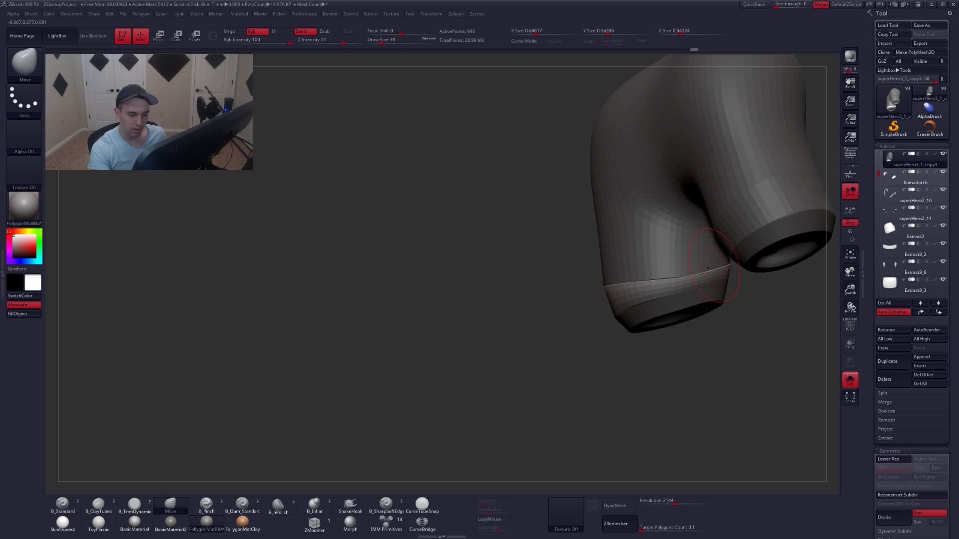
right_click_drag(710, 267, 700, 252)
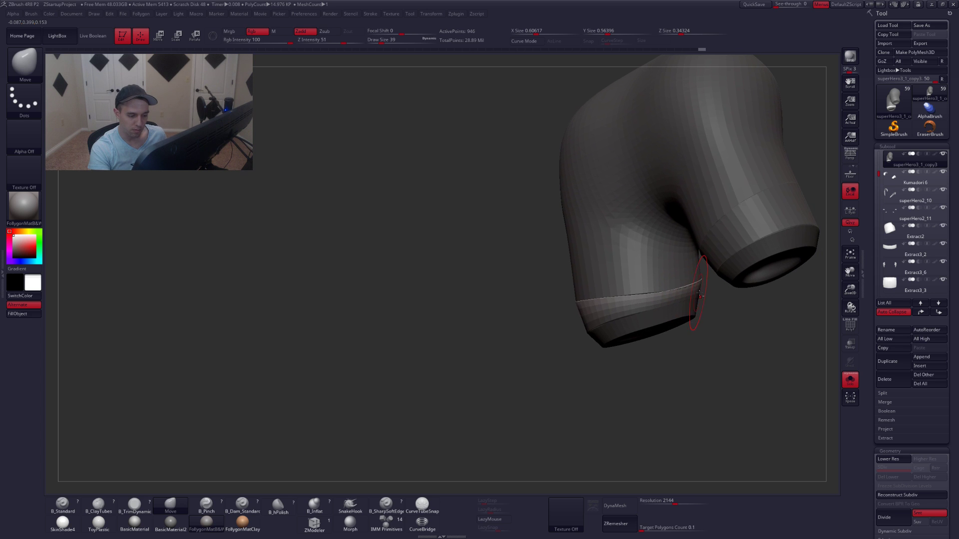
key("w")
key("q")
mouse_move(663, 292)
right_mouse_down()
mouse_move(656, 297)
mouse_move(703, 301)
right_mouse_up()
left_click_drag(706, 302, 718, 320, "ctrl")
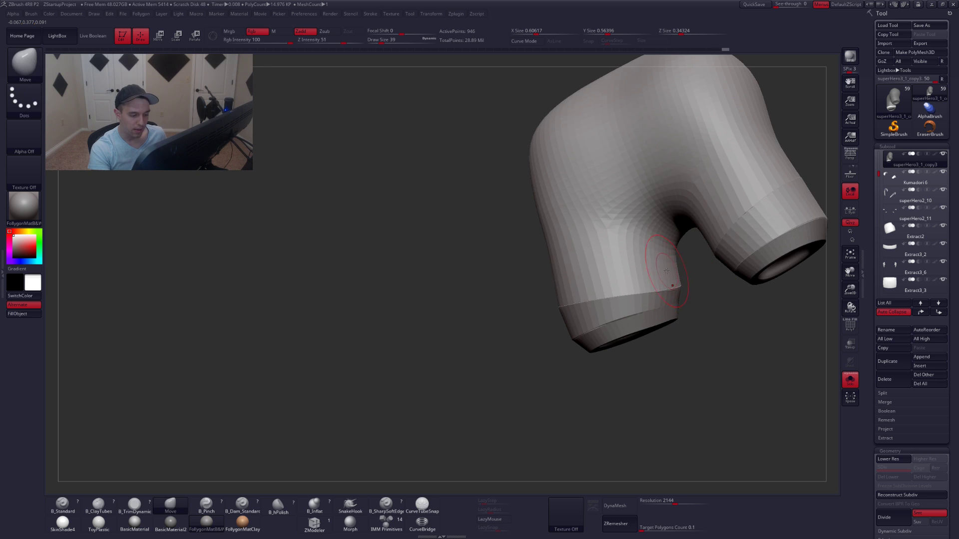
Mask both cuffs by polygroup, leaving only the shorts' upper body and legs editable with the Move brush.
key("w")
left_click(669, 296, "ctrl")
key("q")
right_click_drag(668, 294, 657, 293)
key("w")
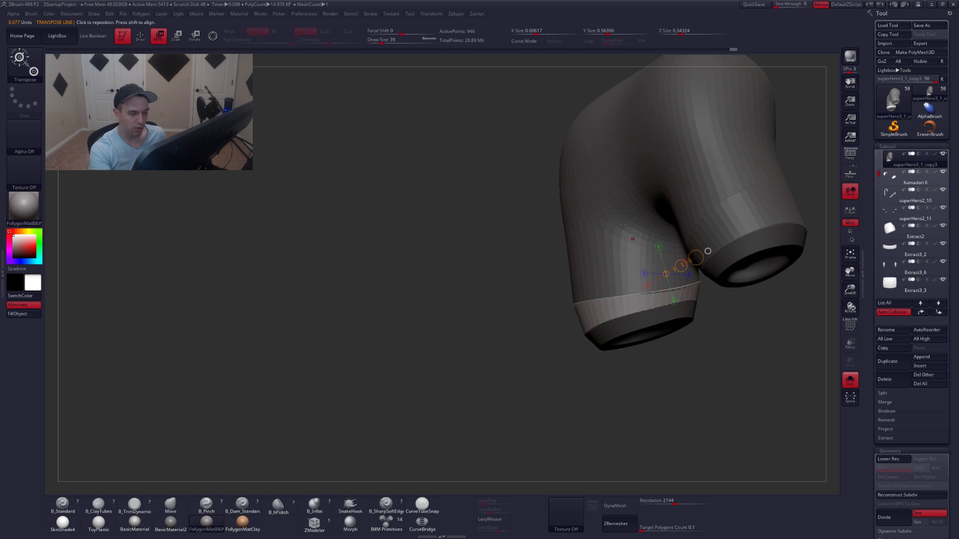
left_click(656, 292, "ctrl")
key("q")
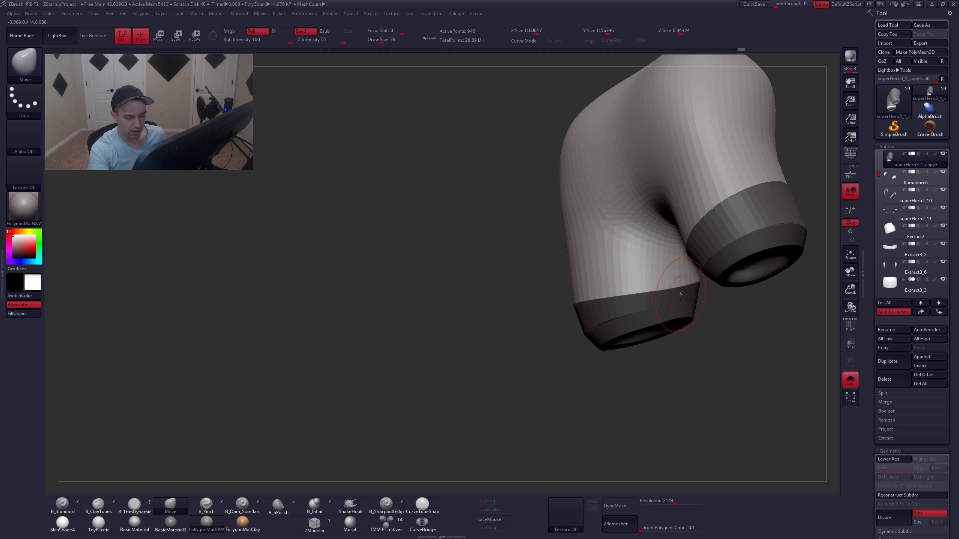
Adjust the legs above the masked cuffs, then clear the mask and set the Move brush's draw size to 49.
mouse_move(681, 295)
right_mouse_down()
mouse_move(674, 288)
mouse_move(682, 303)
mouse_move(668, 313)
mouse_move(604, 319)
mouse_move(629, 322)
mouse_move(633, 350)
right_mouse_up()
left_click(628, 325)
mouse_move(632, 350)
right_mouse_down("ctrl")
mouse_move(639, 358)
mouse_move(537, 370)
right_mouse_up("ctrl")
left_click_drag(574, 364, 581, 370, "ctrl")
right_click_drag(580, 369, 531, 358)
key("space")
left_click_drag(529, 358, 534, 357)
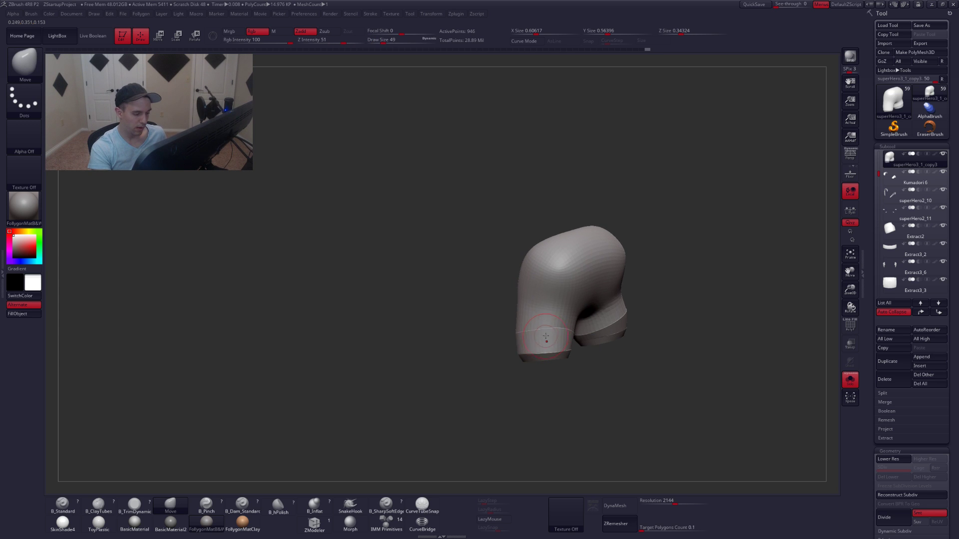
Compare the reshaped shorts with the full armoured character from the front, alternating between isolated and complete views.
right_click_drag(549, 329, 628, 291)
key("alt+s")
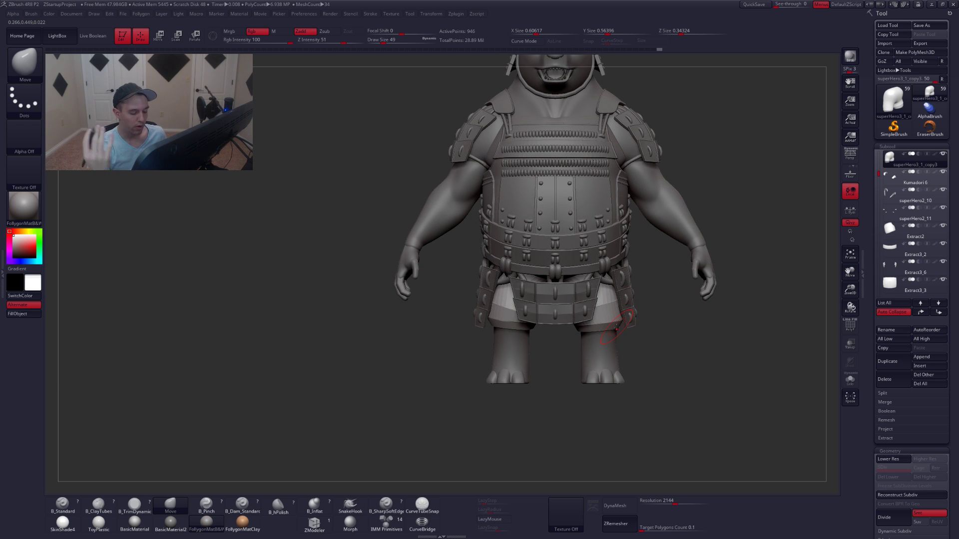
key("ctrl+shift+s")
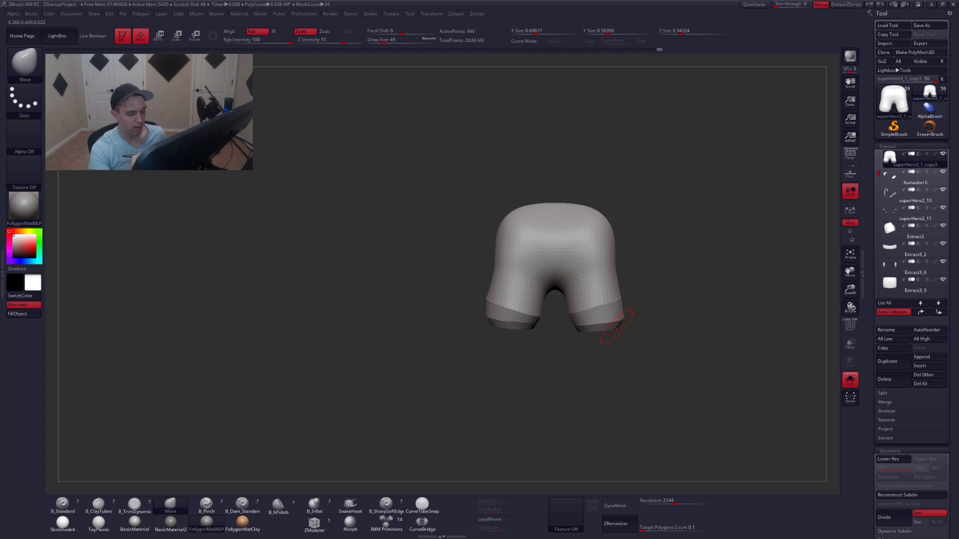
right_click_drag(586, 314, 593, 342, "ctrl")
key("ctrl+shift+s")
key("ctrl+shift+s")
key("ctrl+shift+s")
key("ctrl+shift+s")
key("ctrl+shift+s")
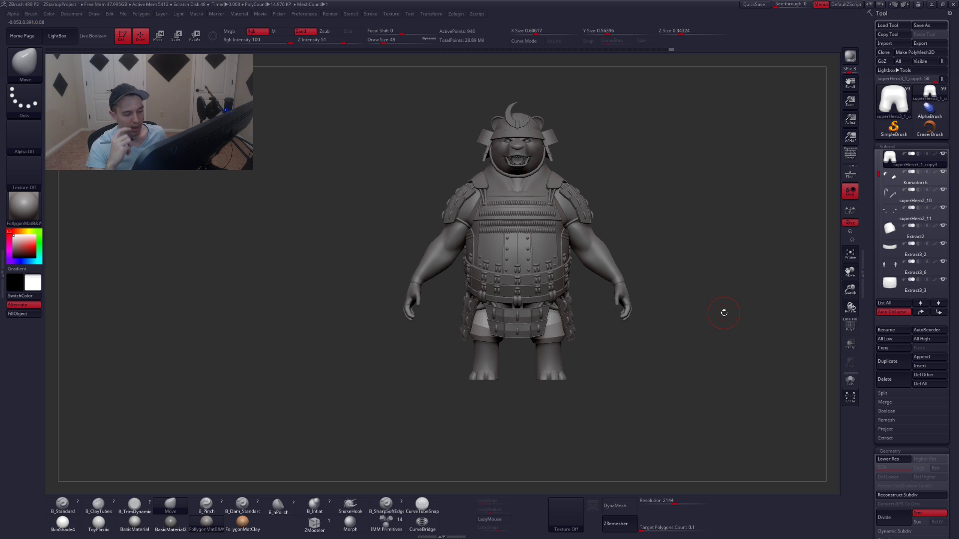
Duplicate the shorts, isolate the copy and subdivide it three times to preview the smoothed cuffs.
left_click(887, 359)
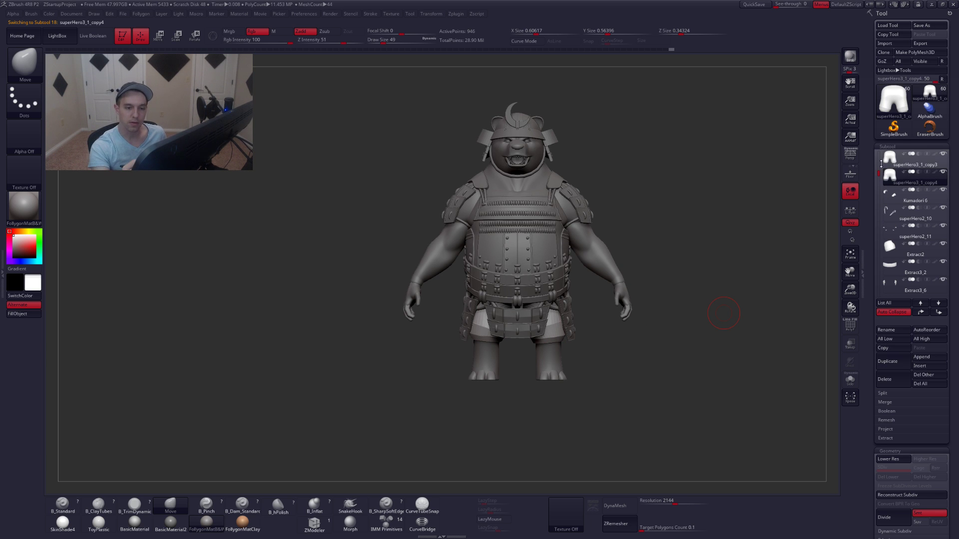
key("ctrl+shift+s")
right_click_drag(575, 339, 636, 347, "alt")
key("ctrl+d")
key("ctrl+d")
key("ctrl+d")
Delete the subdivided copy and return to the original low-resolution shorts.
left_click(887, 379)
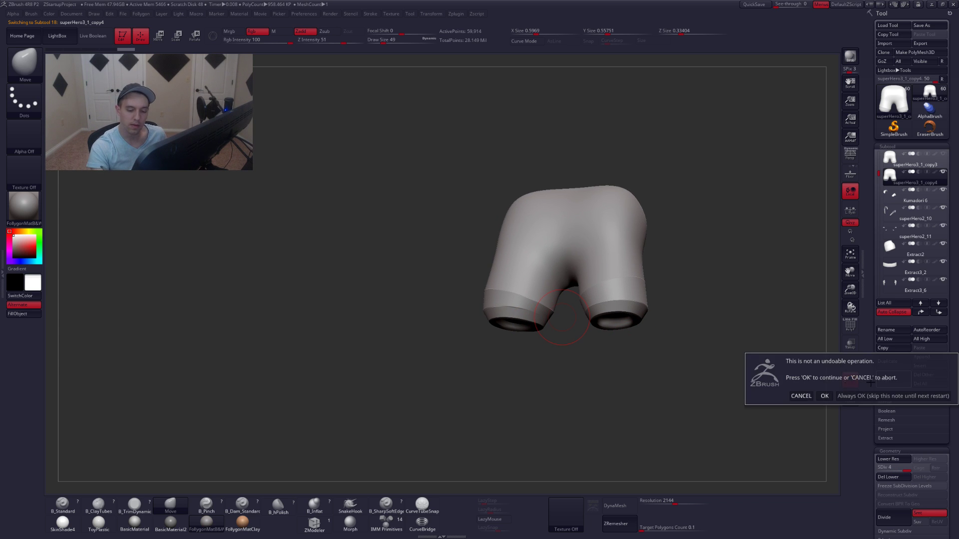
left_click(815, 394)
left_click(890, 159)
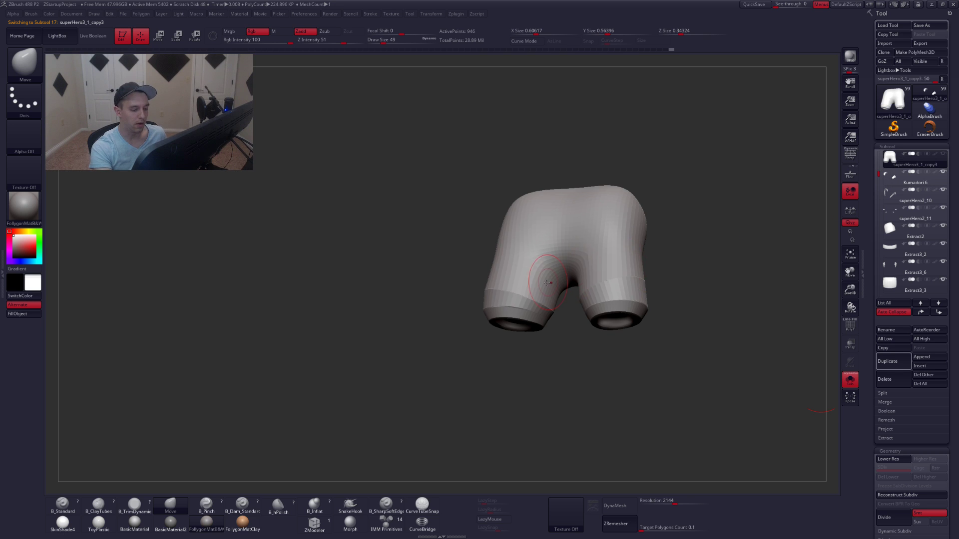
Mask all of the shorts except one upper cuff band by polygroup and reshape that band with the Move brush.
right_click_drag(548, 283, 566, 308, "alt")
key("shift+f")
key("w")
left_click(511, 310, "ctrl")
key("q")
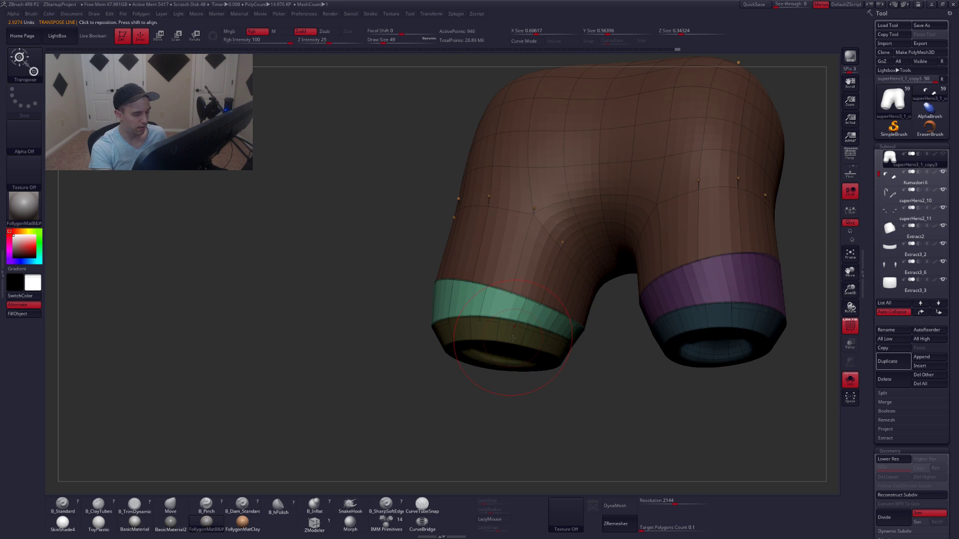
key("b")
key("m")
key("v")
key("shift+f")
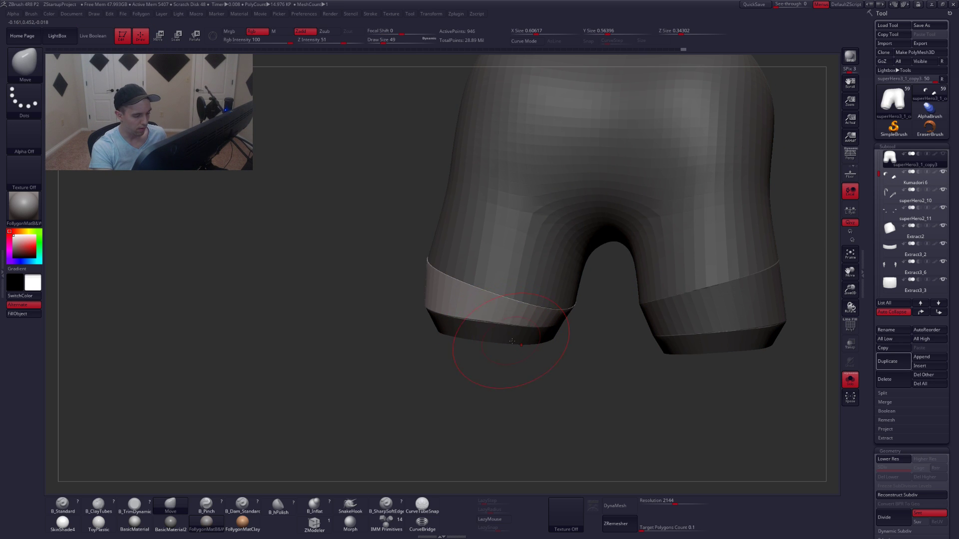
right_click_drag(512, 341, 666, 319)
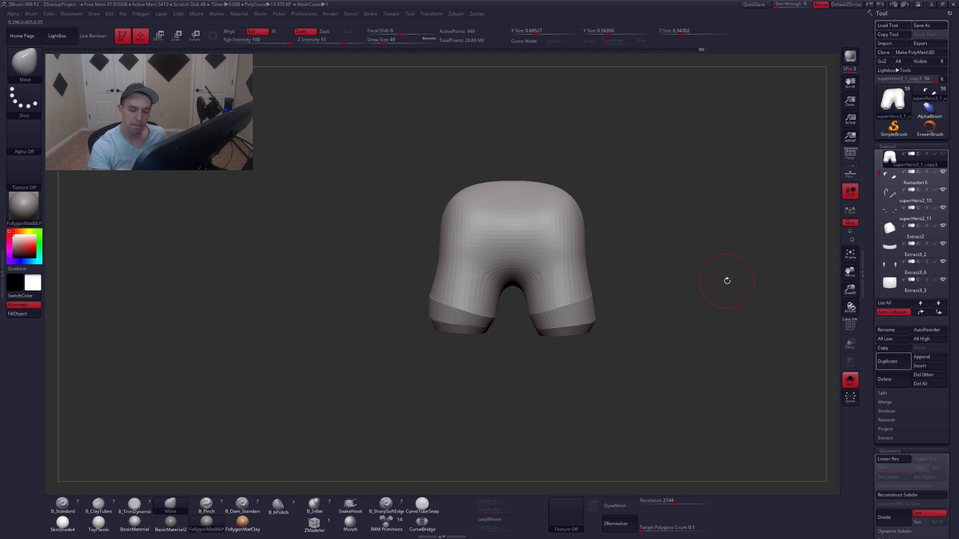
Duplicate the reshaped shorts and subdivide the copy up to subdivision level 6.
left_click(896, 362)
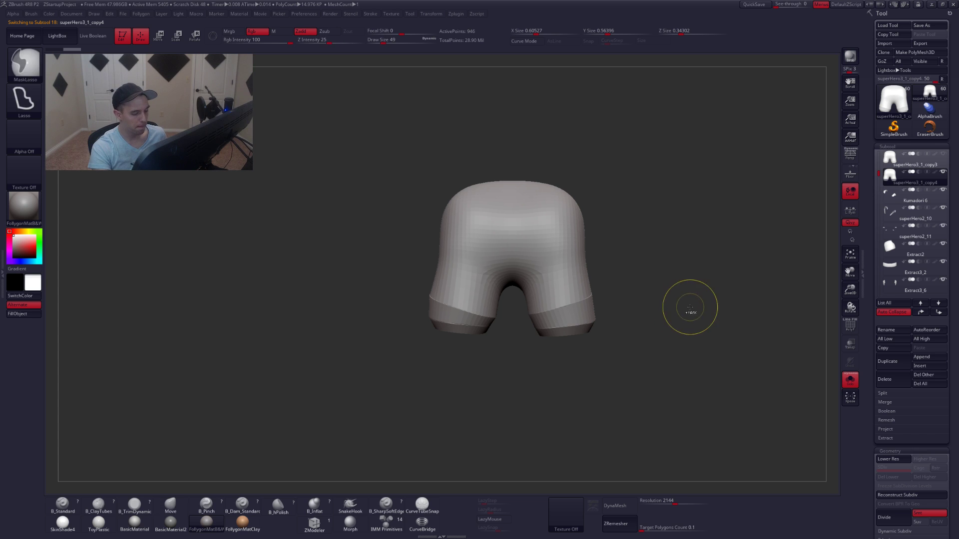
key("ctrl+d")
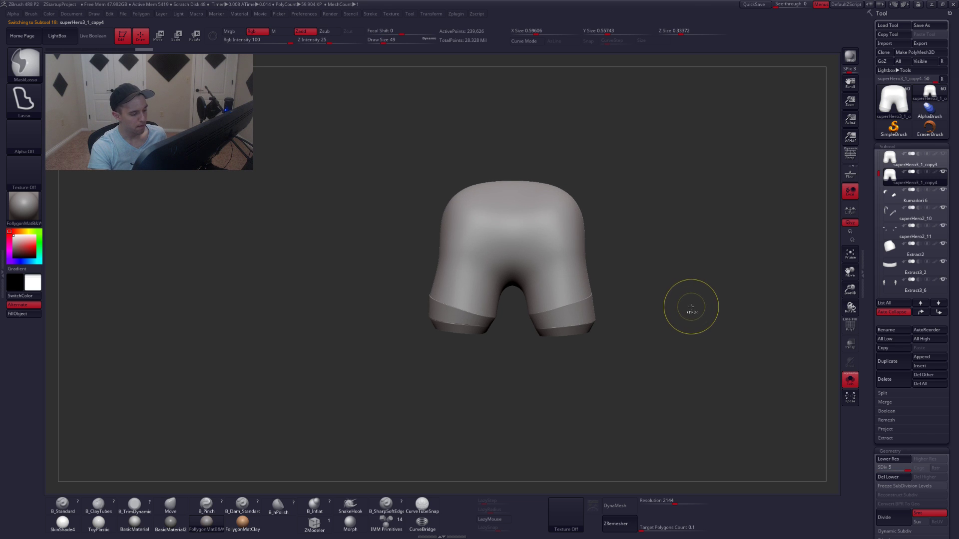
key("ctrl+d")
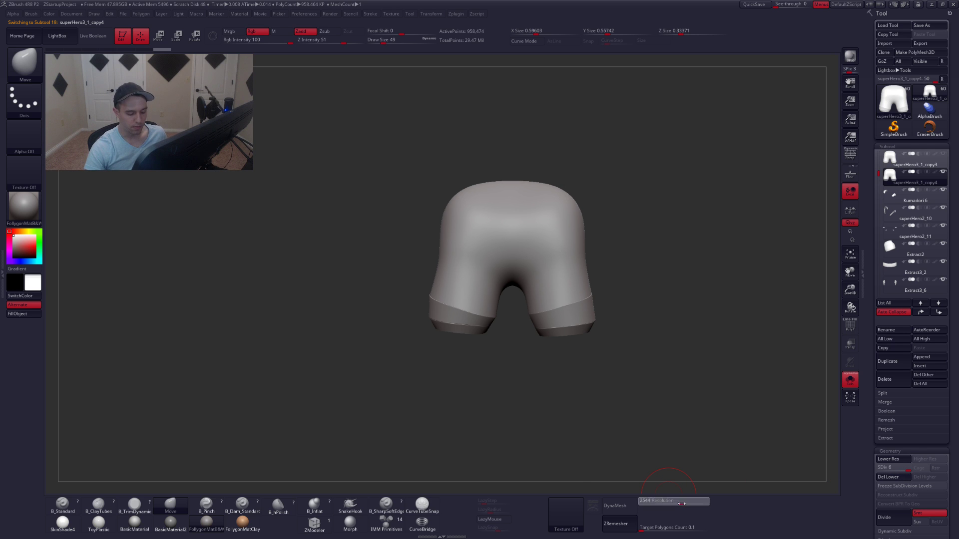
DynaMesh the subdivided shorts copy at resolution 2896 without freezing its subdivision levels.
left_click(614, 507)
left_click(589, 523)
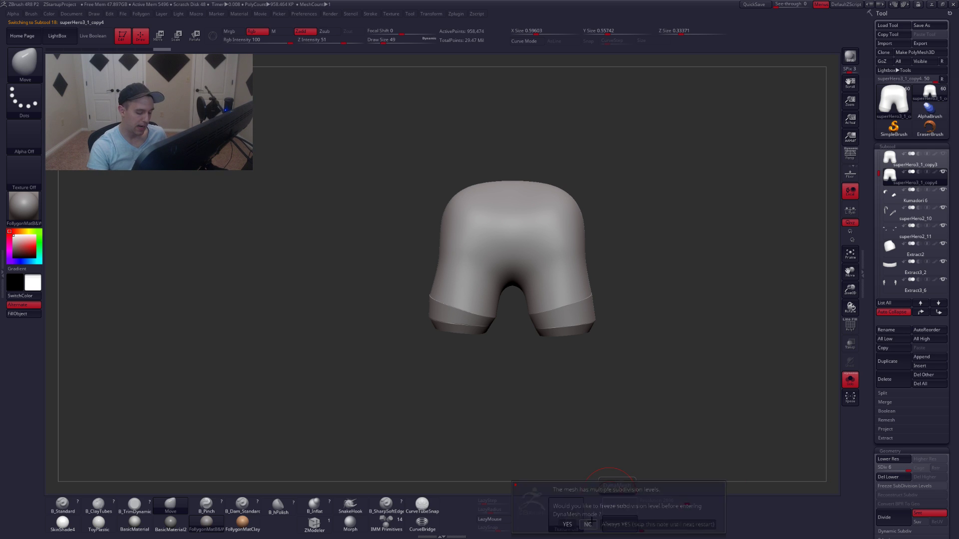
left_click(614, 506)
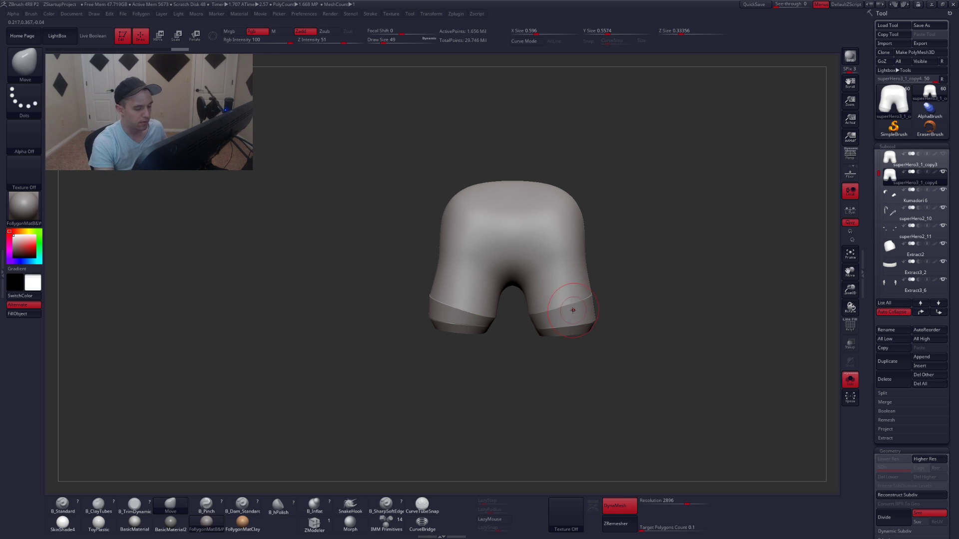
Examine the DynaMeshed cuffs and leg openings with and without polygroup wireframe, and set the Move brush's draw size to 37.
scroll(575, 314, "up", 3)
key("shift+f")
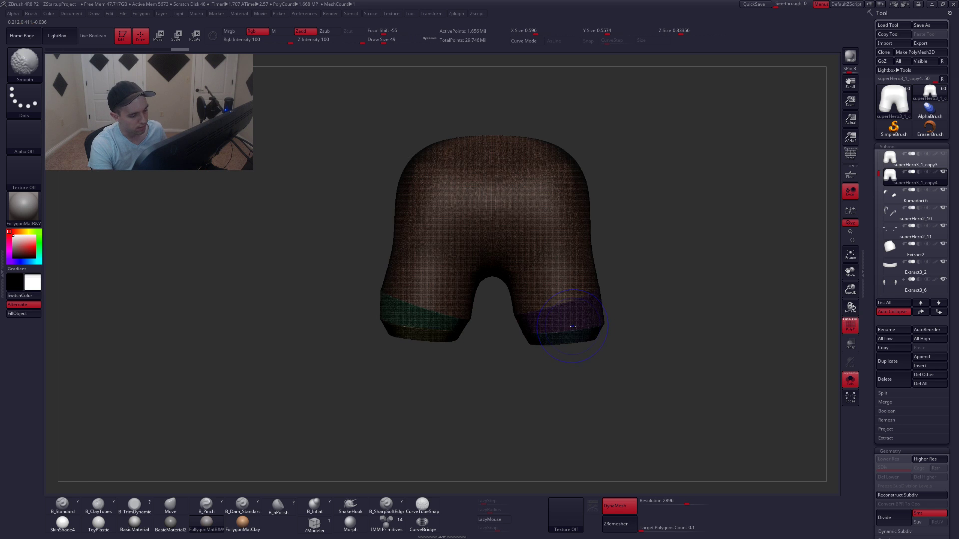
key("shift+f")
key("b")
key("m")
key("v")
right_click_drag(579, 326, 580, 304, "ctrl")
key("shift+f")
right_click_drag(566, 338, 563, 334)
key("shift+f")
key("space")
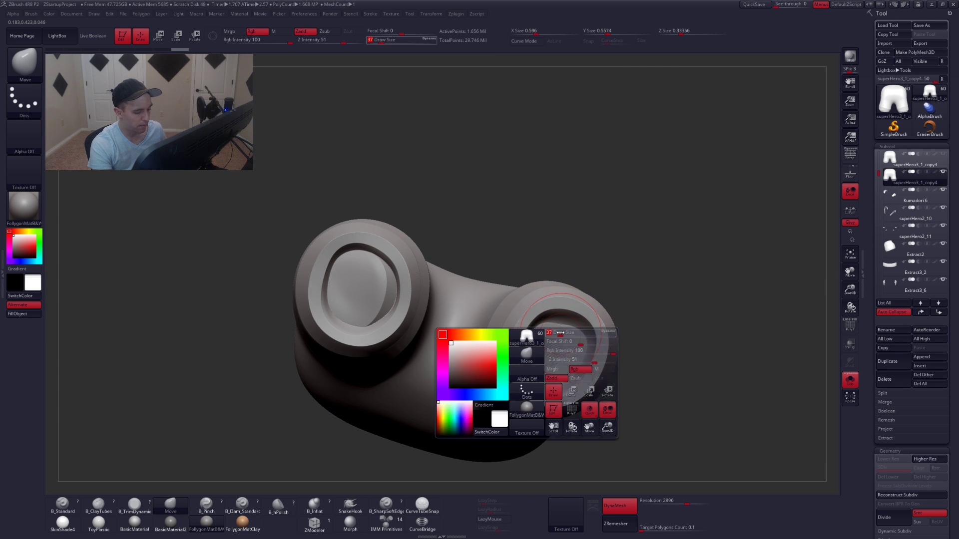
Undo the DynaMesh on the shorts copy and show its polygroup wireframe.
key("ctrl")
key("shift+f")
key("ctrl+z")
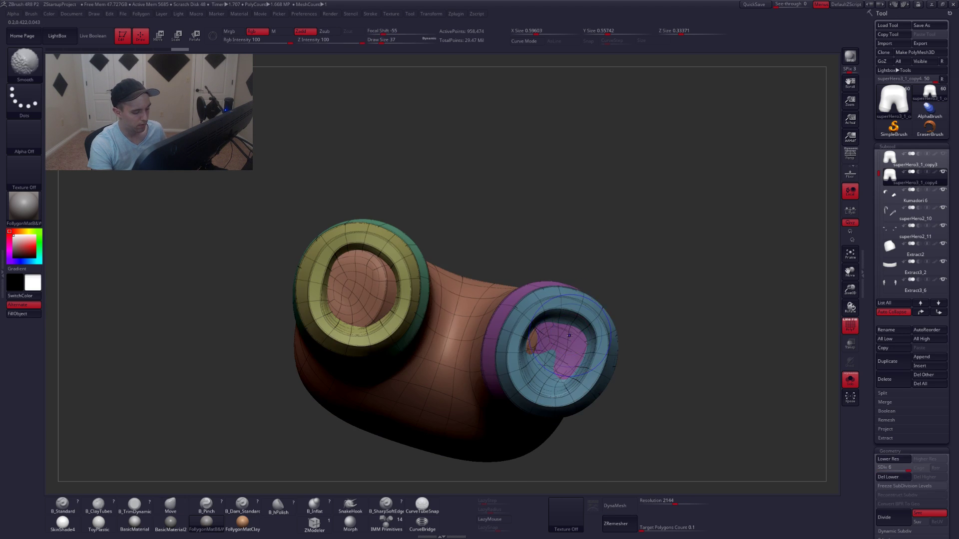
Isolate the hem polygroups at the leg openings and mask the rest of the shorts so only the hems stay editable.
key("shift+f")
key("shift+f")
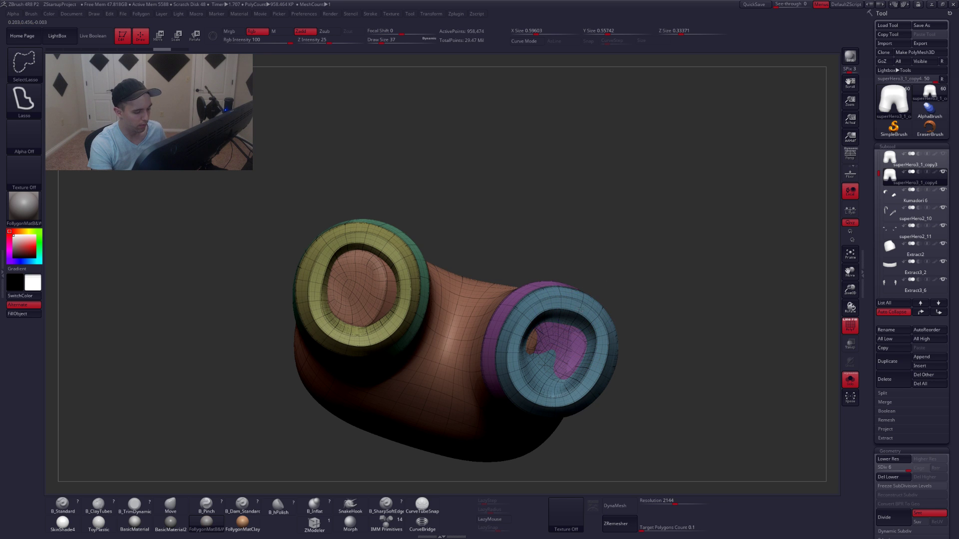
left_click(575, 321, "ctrl+shift")
left_click_drag(578, 252, 559, 257, "ctrl+shift")
key("shift+f")
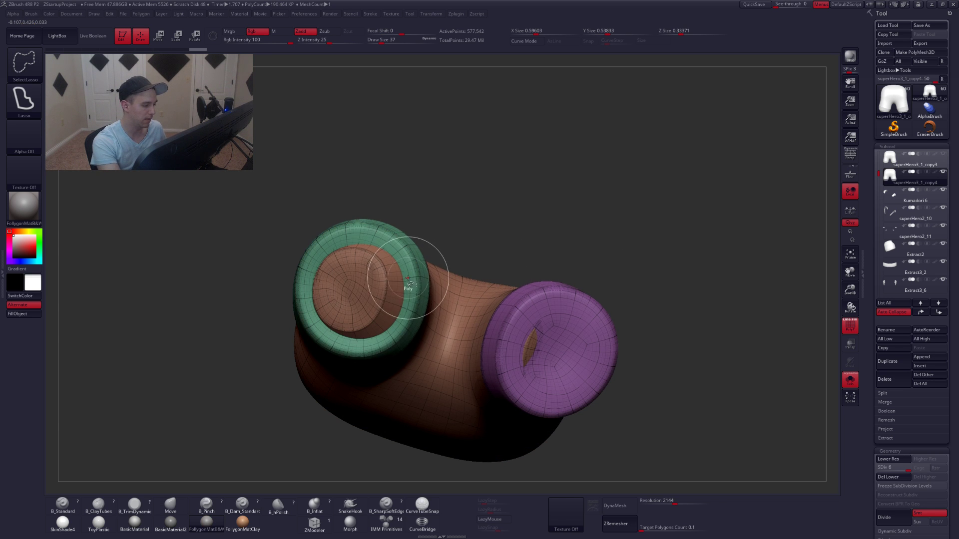
left_click(626, 278, "ctrl+shift")
key("shift+f")
key("shift+f")
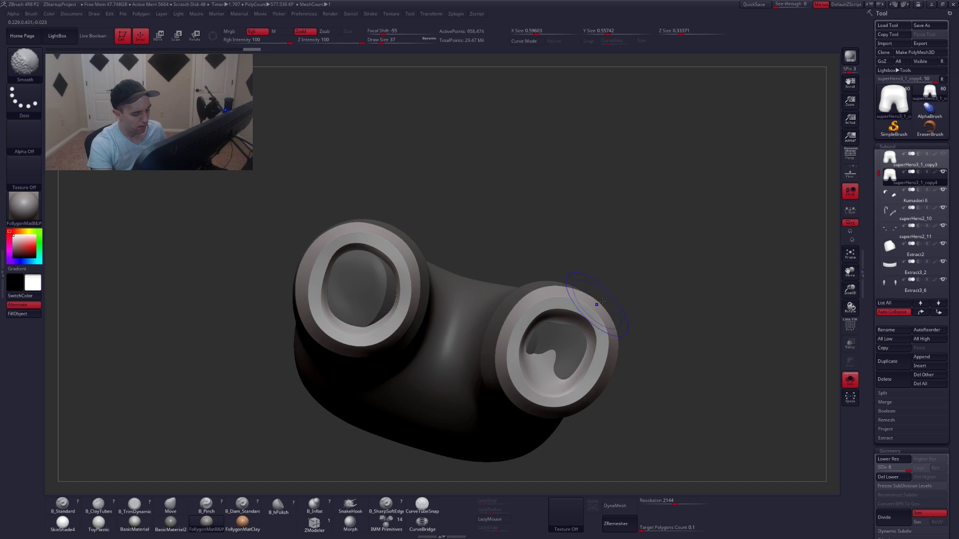
Try to reshape the inside of the leg openings with the Move brush at draw size 27, then undo the last change.
mouse_move(554, 347)
left_mouse_down()
mouse_move(574, 350)
mouse_move(563, 370)
left_mouse_up()
key("space")
right_click_drag(553, 364, 615, 354, "alt")
mouse_move(429, 260)
left_mouse_down()
mouse_move(425, 278)
mouse_move(396, 284)
mouse_move(413, 304)
mouse_move(443, 291)
mouse_move(435, 280)
mouse_move(429, 289)
left_mouse_up()
right_click_drag(429, 289, 481, 358)
key("ctrl+z")
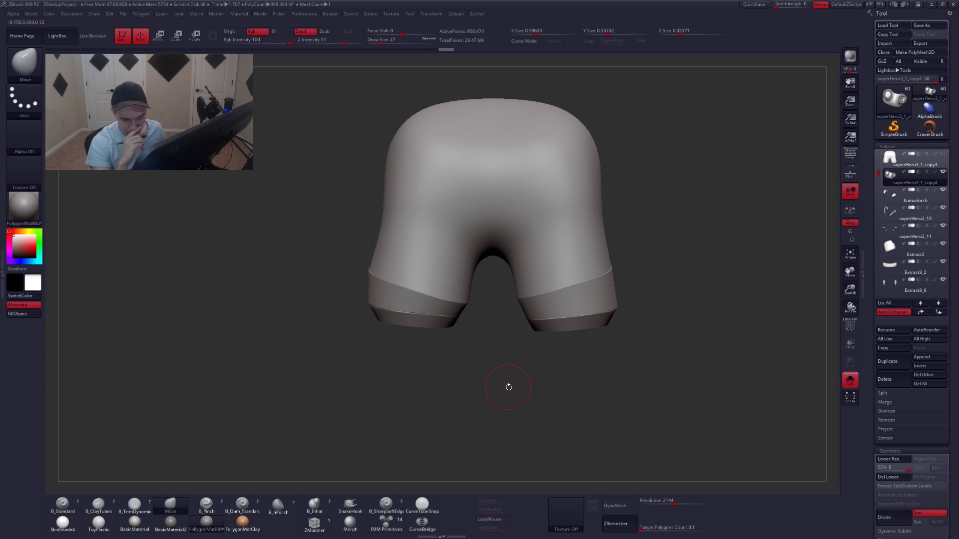
Set the DynaMesh resolution to 3040 and DynaMesh the shorts.
left_click(685, 503)
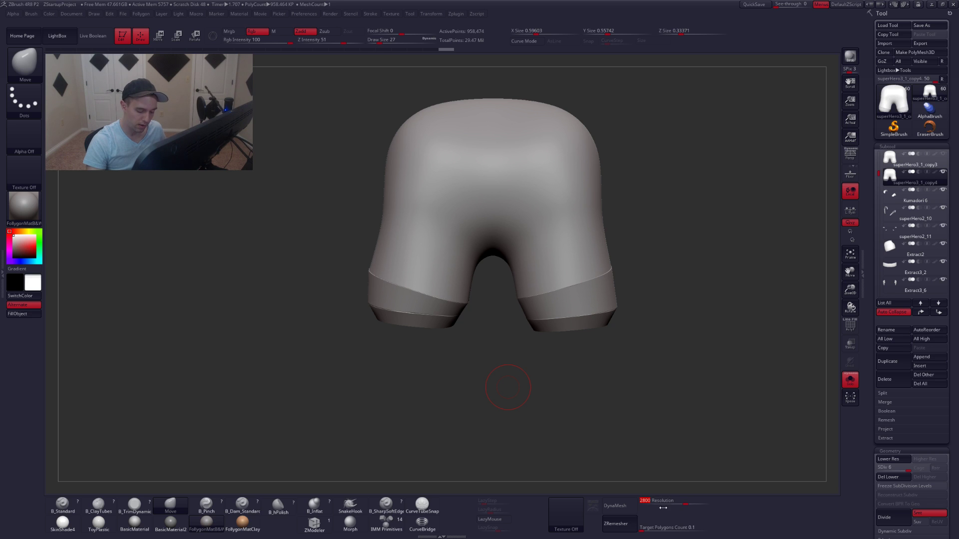
left_click(687, 504)
left_click_drag(687, 504, 690, 504)
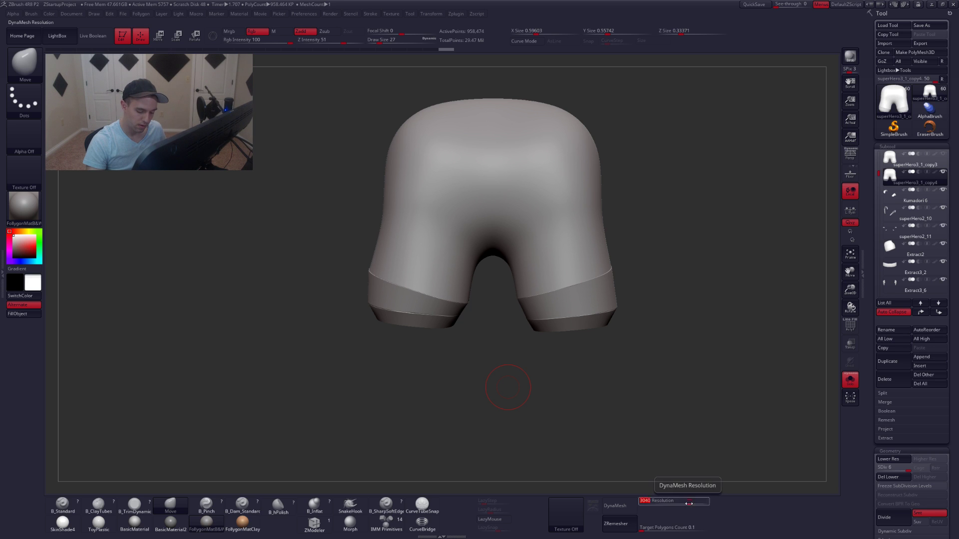
left_click(619, 506)
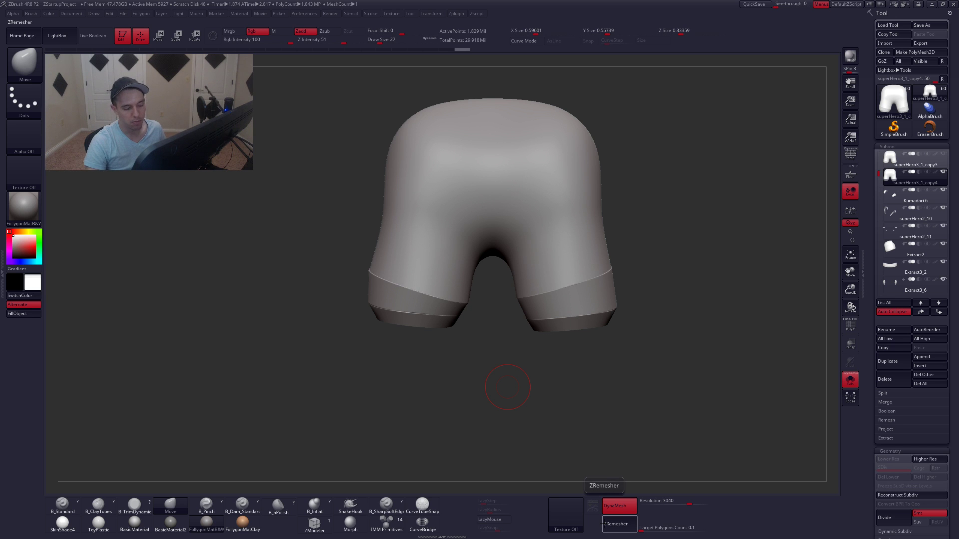
mouse_move(779, 356)
left_mouse_down()
mouse_move(764, 291)
mouse_move(764, 336)
left_mouse_up()
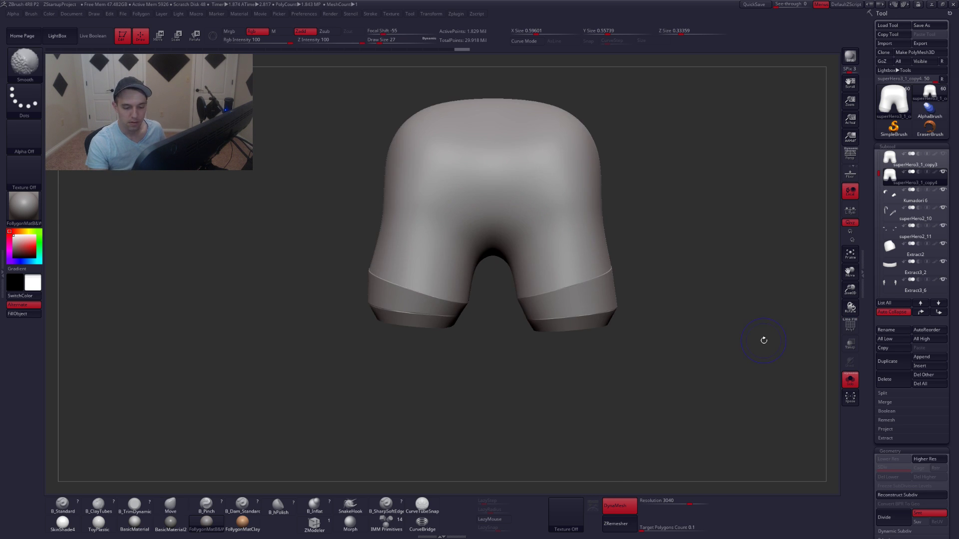
Try to ZRemesh the shorts with a target polygons count of 4.
scroll(880, 296, "down", 2)
scroll(880, 295, "down", 3)
left_click(890, 388)
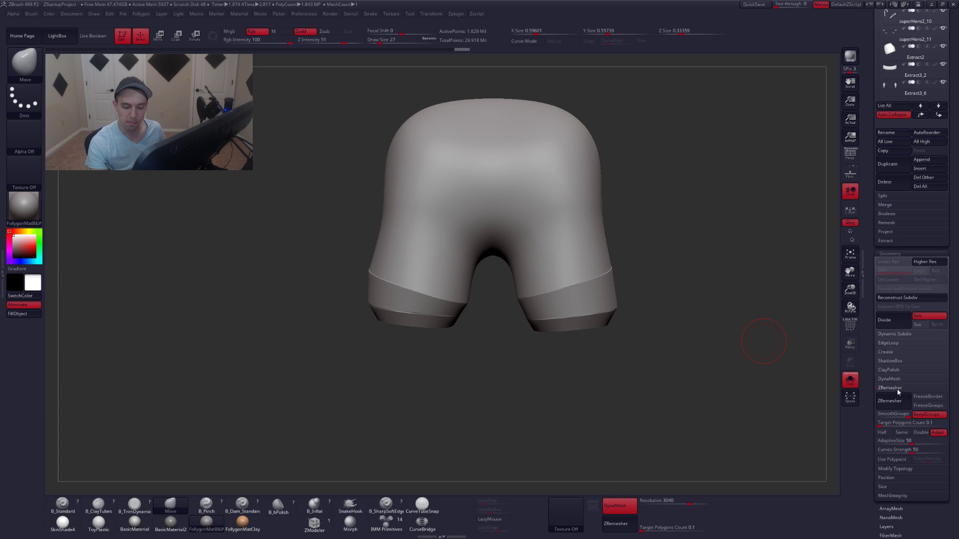
left_click_drag(894, 423, 903, 424)
type("4")
key("Return")
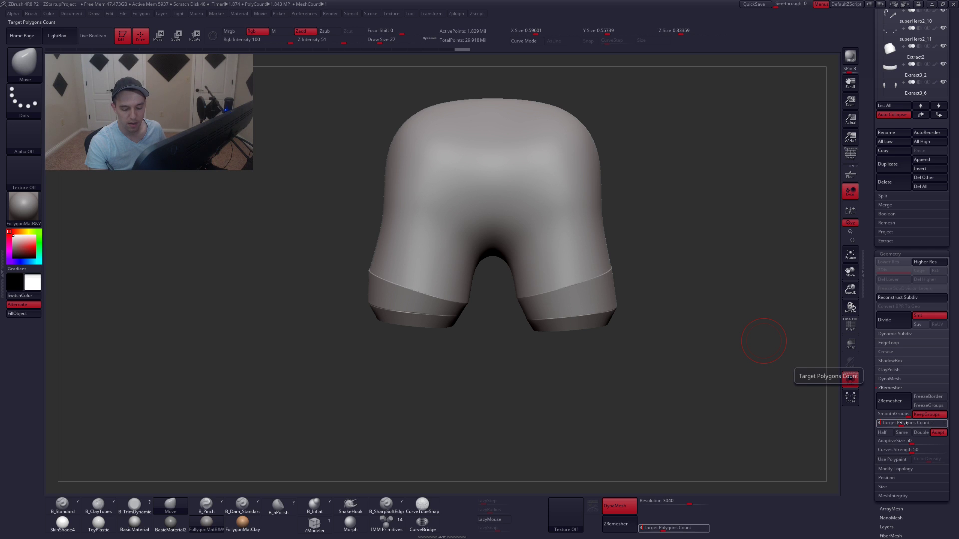
key("Tab")
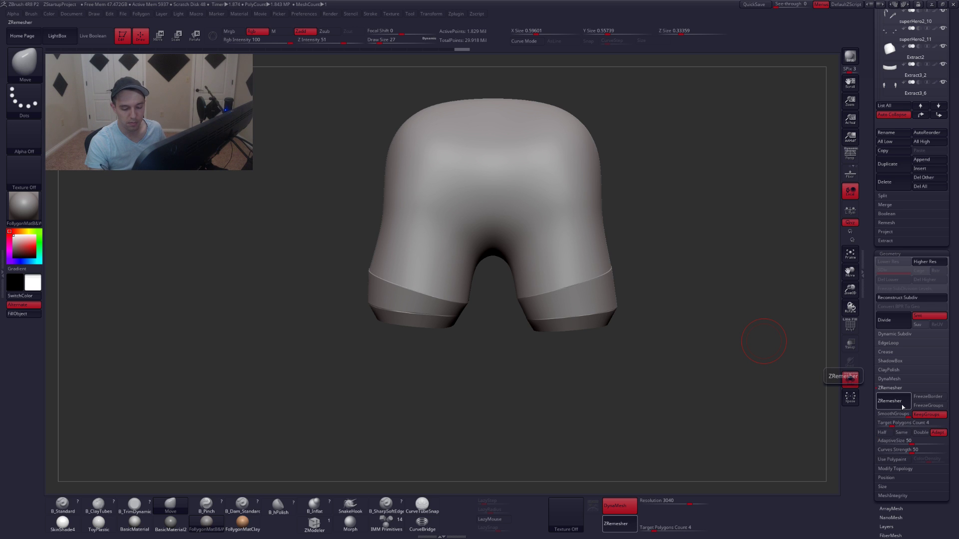
left_click(902, 407)
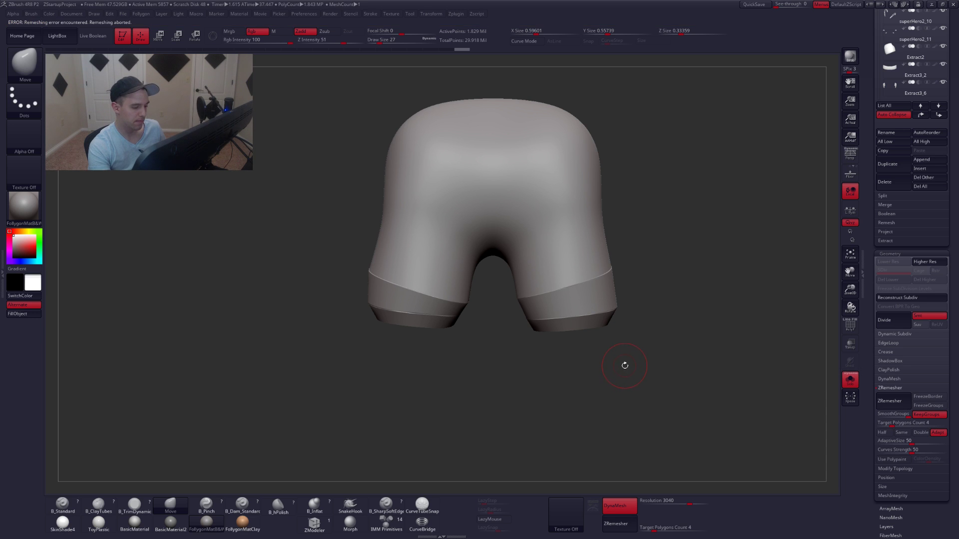
Lower the DynaMesh resolution to about 2408 and rebuild the shorts mesh with it.
mouse_move(627, 363)
left_mouse_down()
mouse_move(630, 355)
mouse_move(567, 336)
mouse_move(600, 320)
mouse_move(566, 314)
mouse_move(580, 323)
mouse_move(582, 354)
mouse_move(559, 329)
mouse_move(590, 301)
mouse_move(577, 374)
mouse_move(681, 272)
mouse_move(653, 274)
left_mouse_up()
key("shift+f")
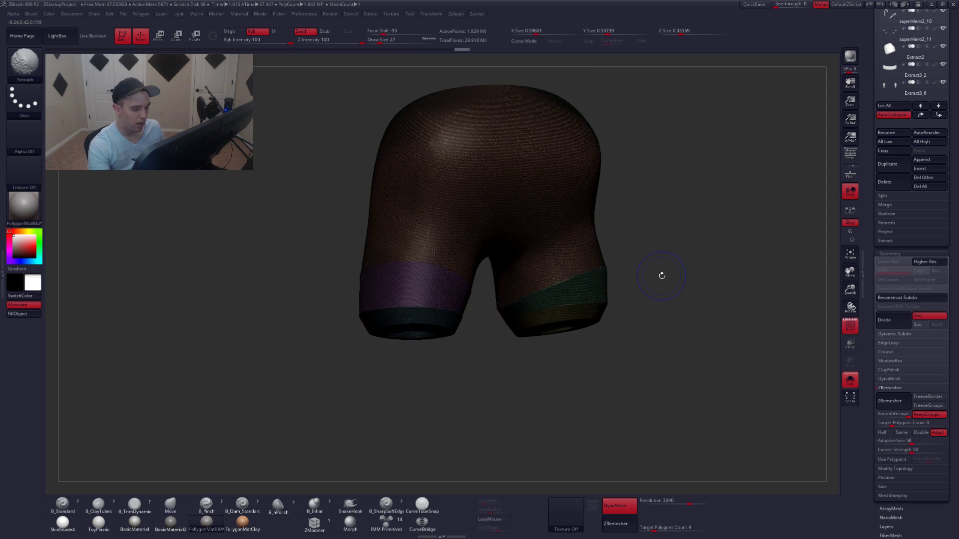
left_click_drag(681, 503, 679, 503)
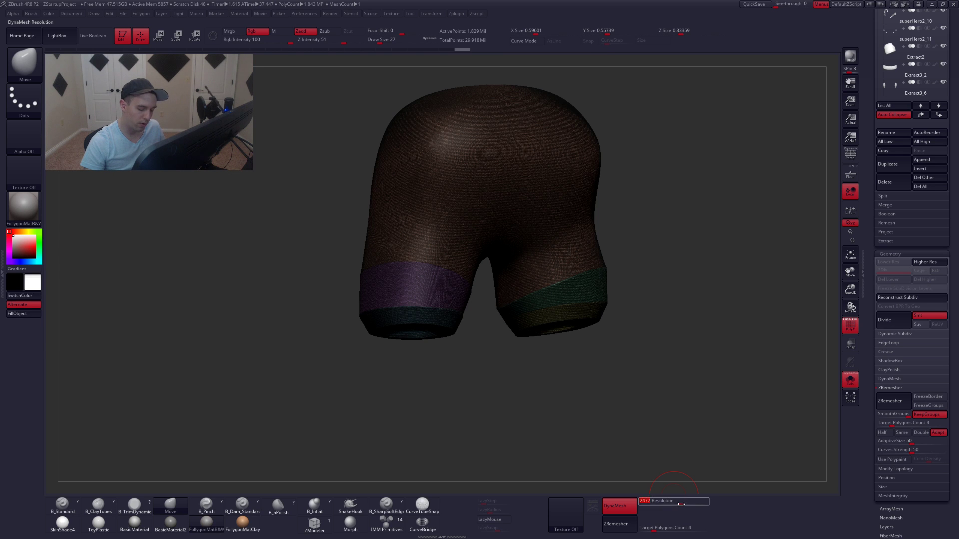
key("shift+f")
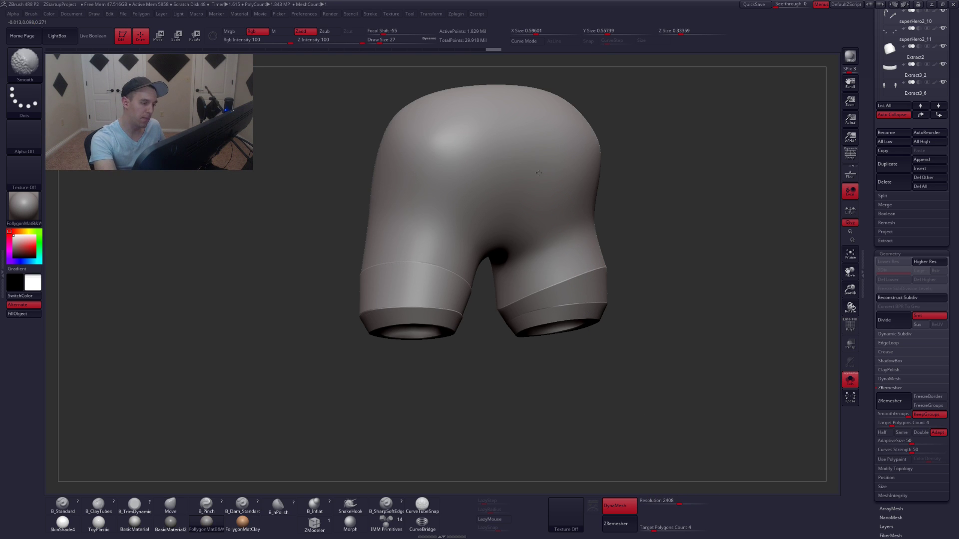
mouse_move(712, 250)
left_mouse_down("ctrl")
mouse_move(659, 330)
mouse_move(634, 437)
left_mouse_up("ctrl")
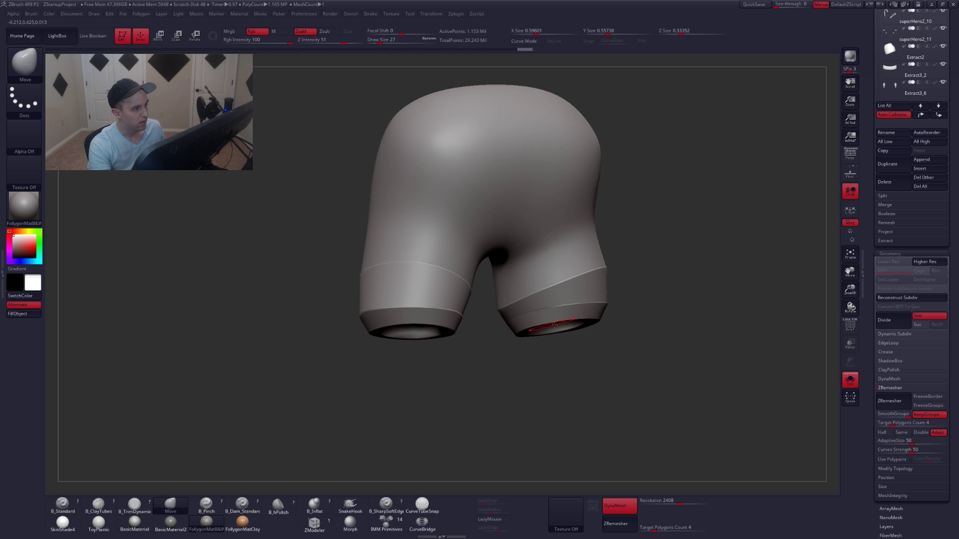
mouse_move(555, 325)
right_mouse_down()
mouse_move(670, 310)
mouse_move(550, 307)
right_mouse_up()
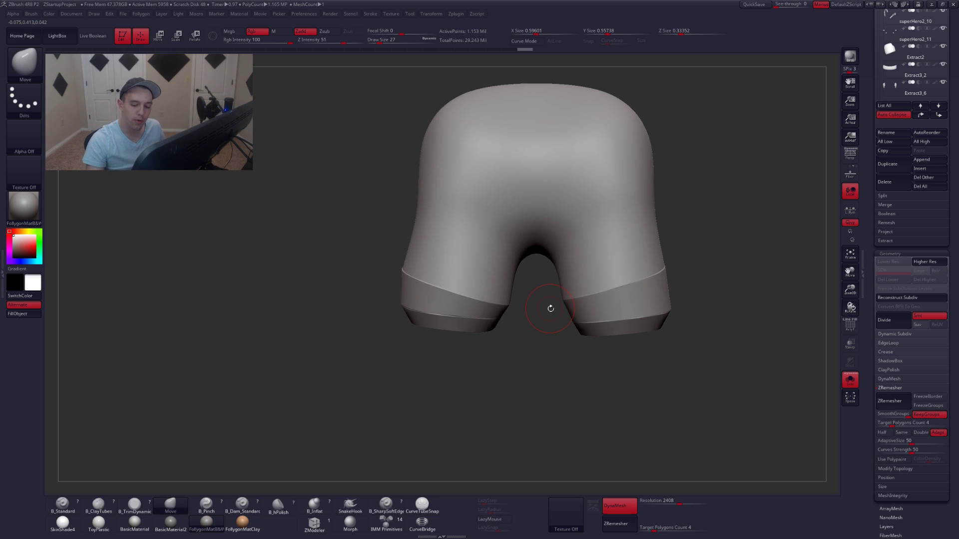
Set the ZRemesher target polygons count to 2 and remesh the shorts.
left_click(894, 424)
type("1")
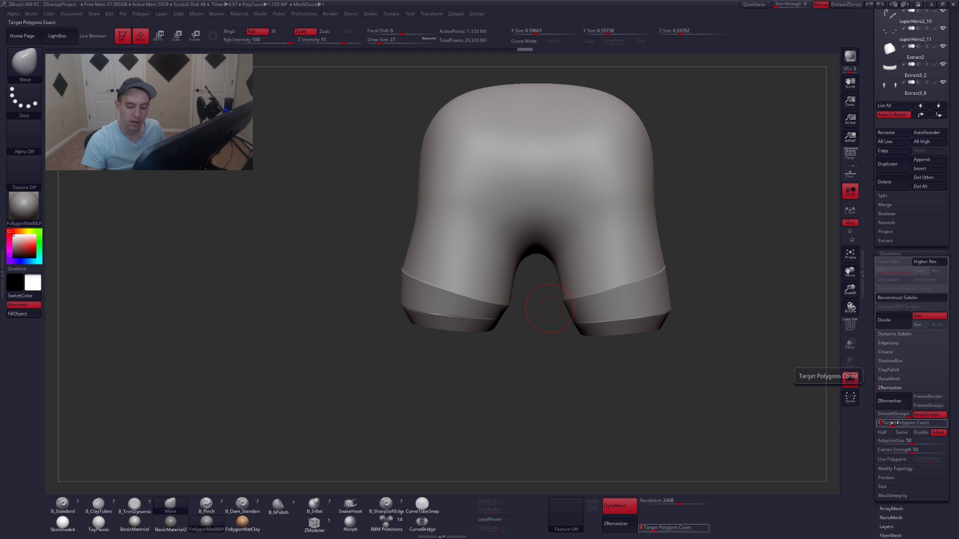
key("BackSpace")
type("2")
key("Return")
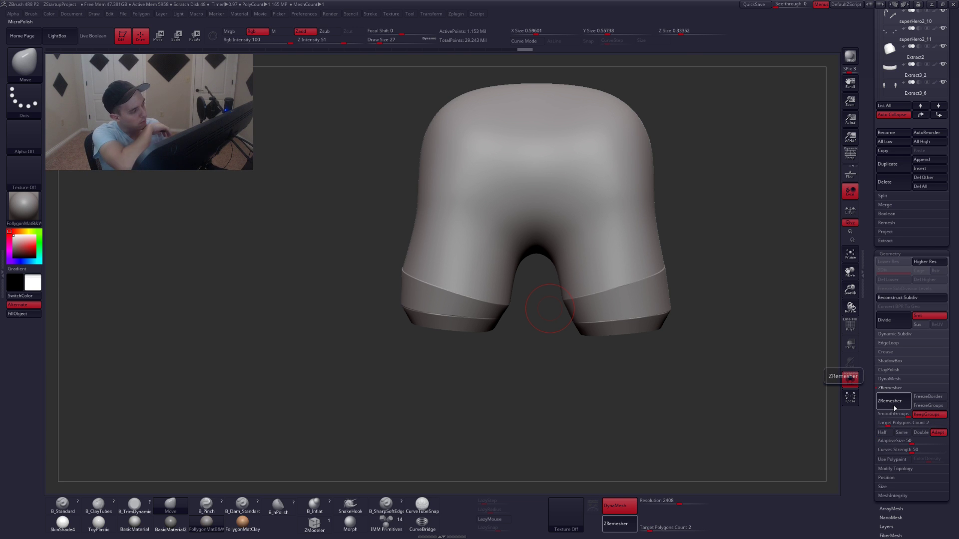
left_click(894, 401)
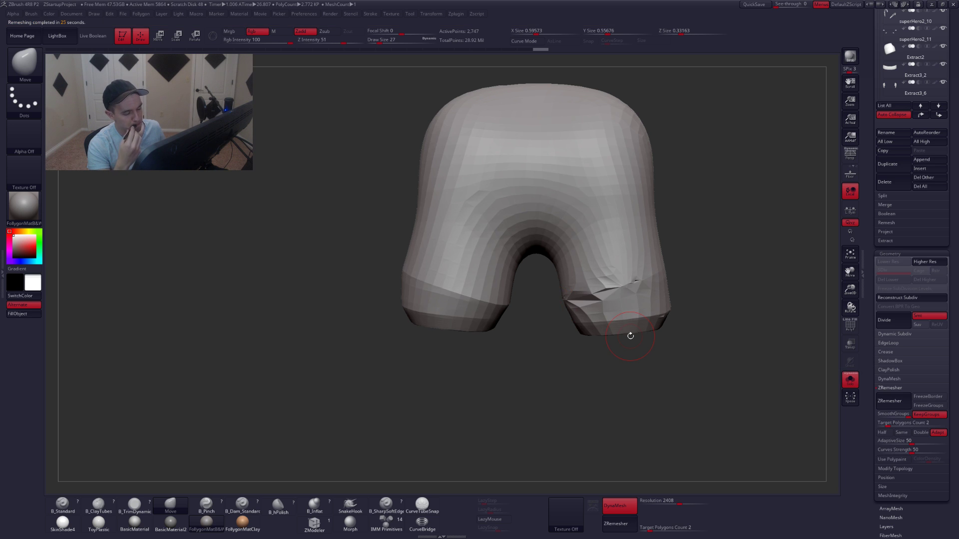
Inspect the remeshed leg cuffs in wireframe and undo the ZRemesher pass.
key("shift+f")
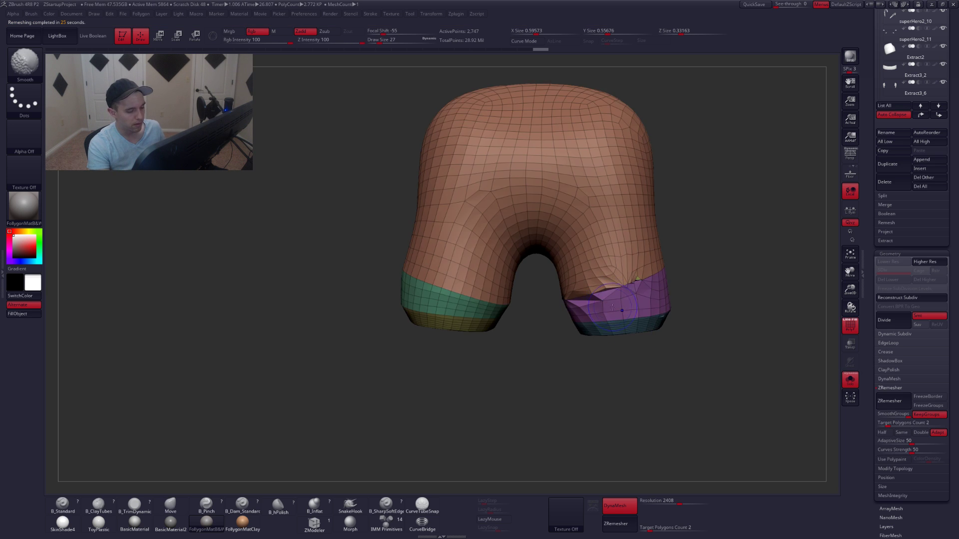
left_click_drag(630, 336, 614, 299)
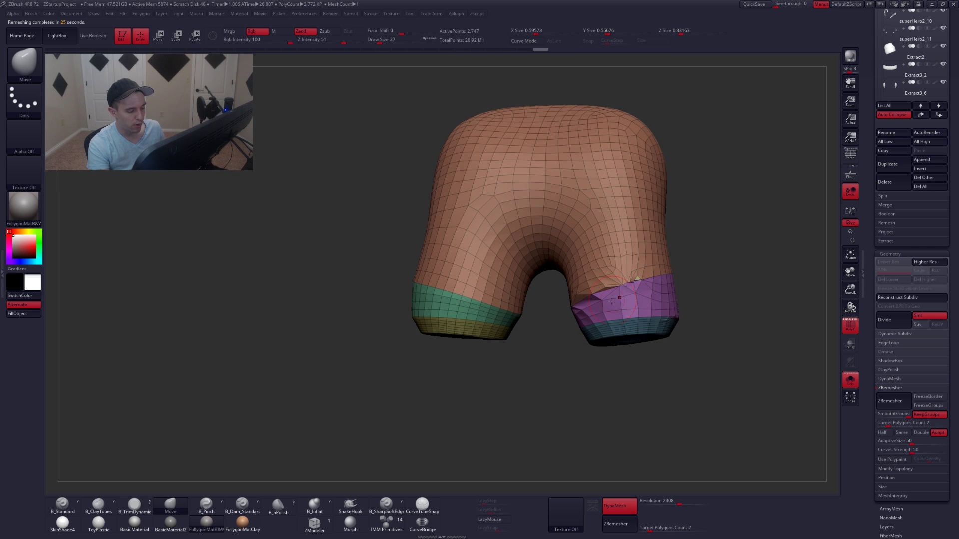
right_click_drag(619, 298, 639, 286)
key("ctrl+z")
key("shift+f")
key("shift+f")
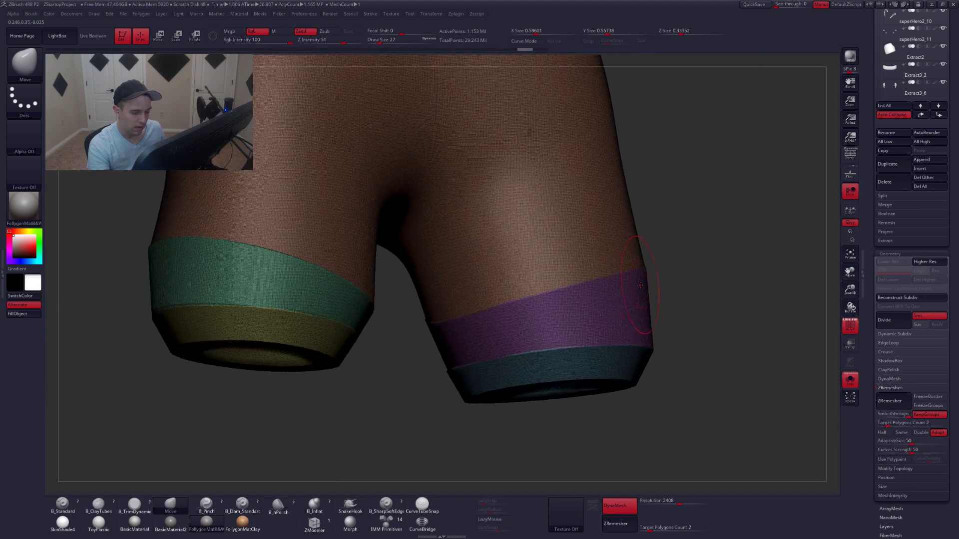
Isolate and restore a leg cuff's polygroup to check how the cuff is grouped on the dense mesh.
right_click_drag(650, 323, 665, 308, "alt")
mouse_move(682, 291)
left_mouse_down("ctrl+shift")
mouse_move(602, 270)
mouse_move(595, 397)
mouse_move(634, 391)
mouse_move(635, 349)
left_mouse_up("ctrl+shift")
right_click_drag(635, 349, 624, 307)
left_click(641, 330, "ctrl+shift")
key("shift+f")
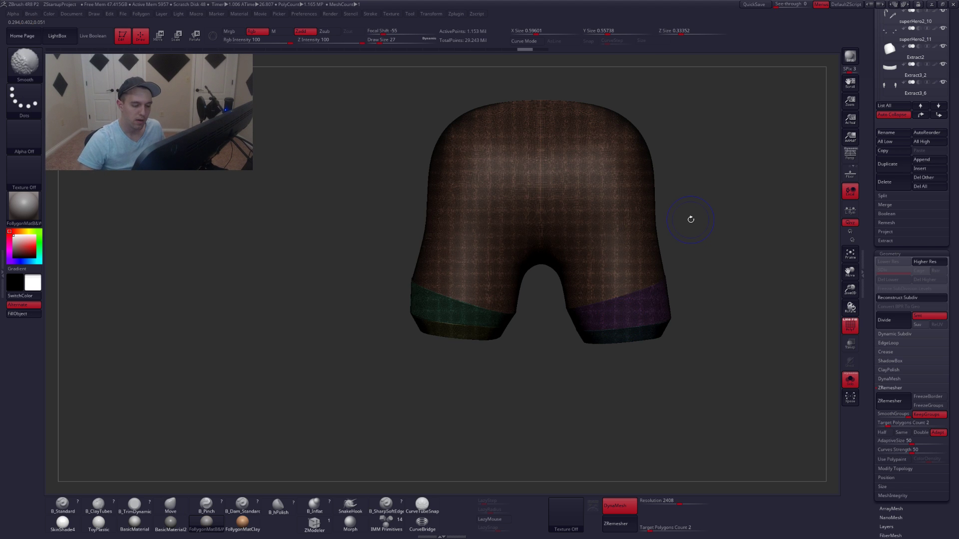
key("shift+f")
Compare the shorts before and after the last DynaMesh rebuild by undoing and redoing it.
right_click_drag(691, 231, 714, 291, "ctrl")
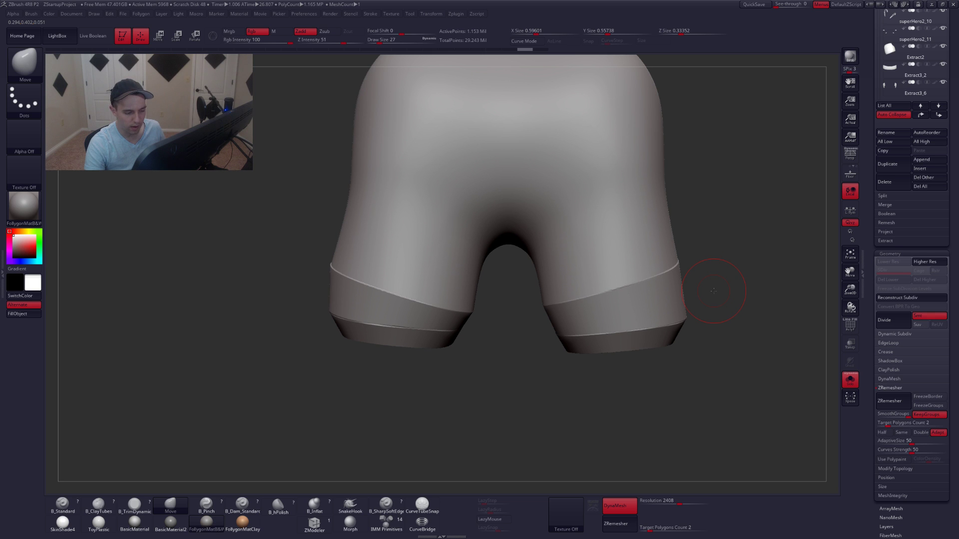
key("ctrl+z")
key("ctrl+shift+z")
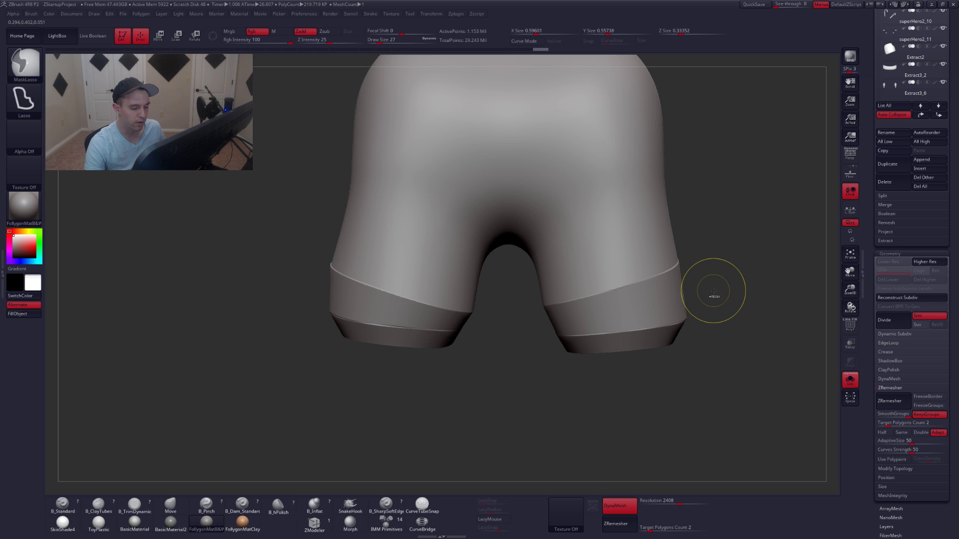
key("shift+f")
key("shift+f")
right_click_drag(716, 272, 691, 311, "alt")
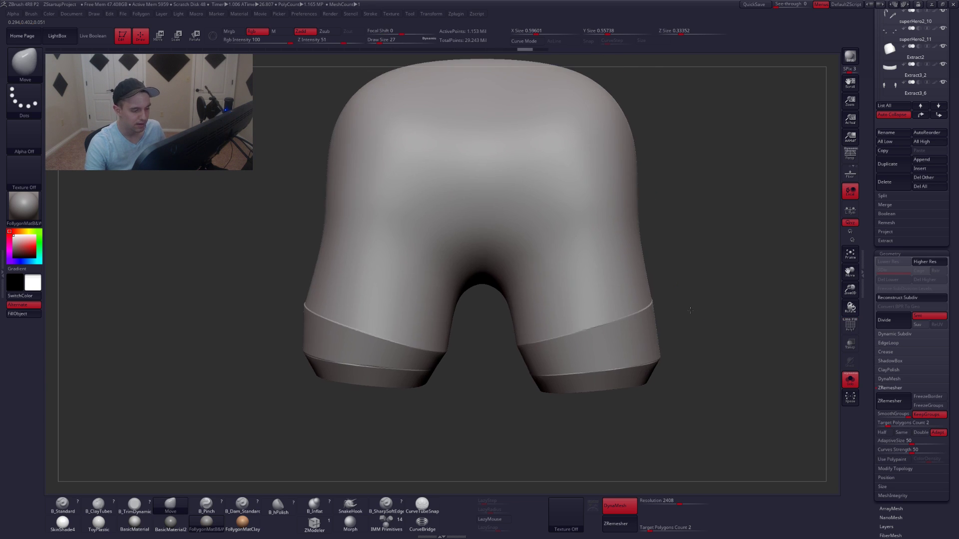
left_click_drag(691, 311, 703, 302)
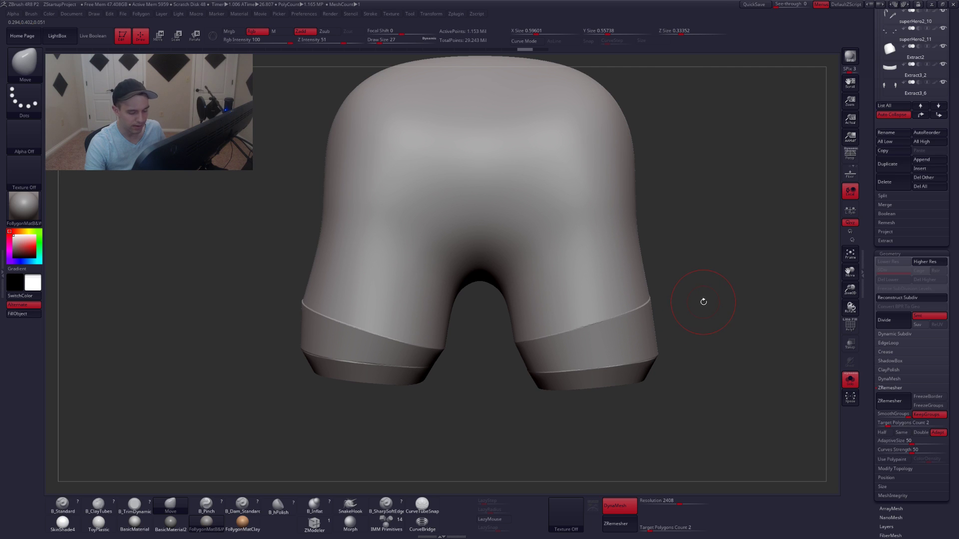
Set the ZRemesher target polygons count to 1.
left_click(892, 424)
type("1")
key("Tab")
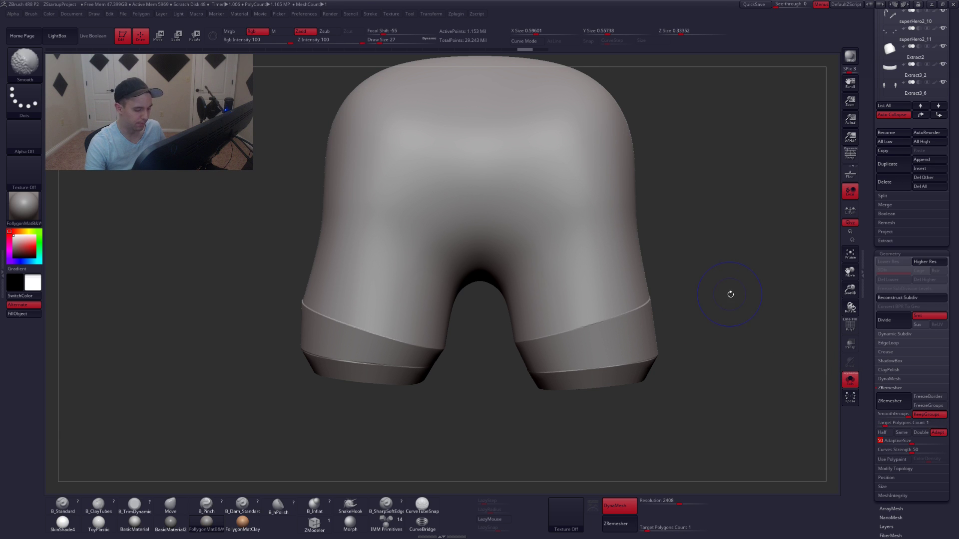
Isolate the cuff band's polygroup on one leg and invert the visibility to check its borders.
key("shift+f")
key("shift+f")
left_click(602, 338, "ctrl+shift")
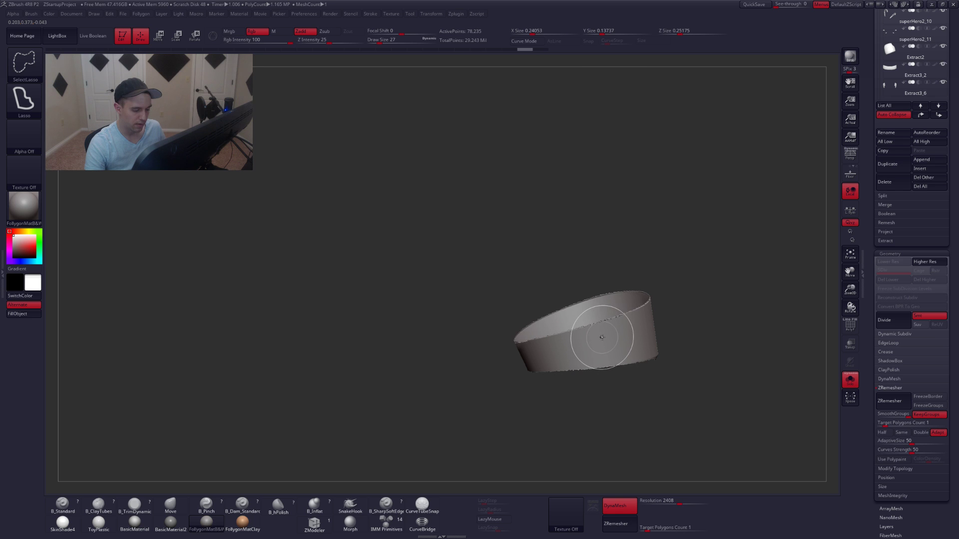
mouse_move(687, 302)
left_mouse_down("ctrl+shift")
mouse_move(725, 360)
mouse_move(679, 330)
mouse_move(676, 317)
mouse_move(639, 355)
left_mouse_up("ctrl+shift")
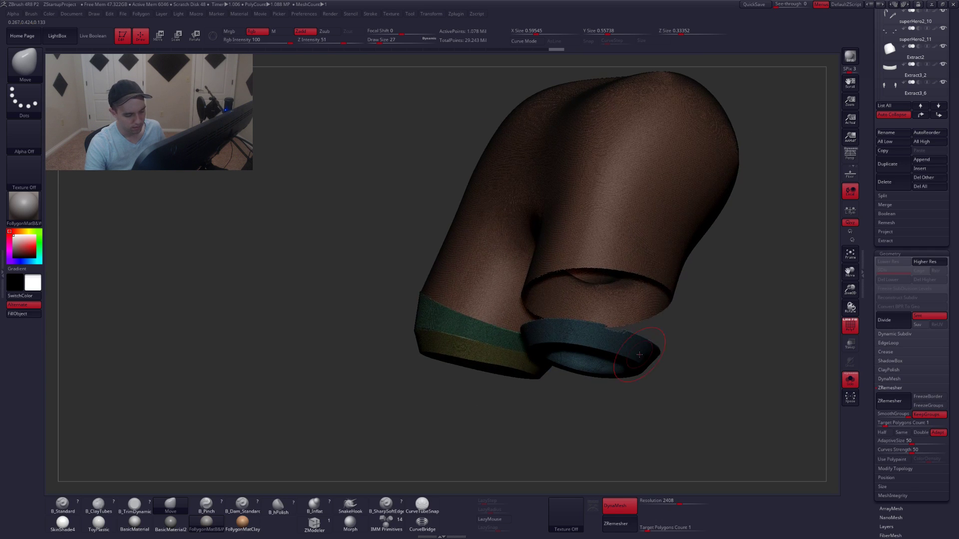
key("shift+f")
key("shift+f")
key("ctrl+shift")
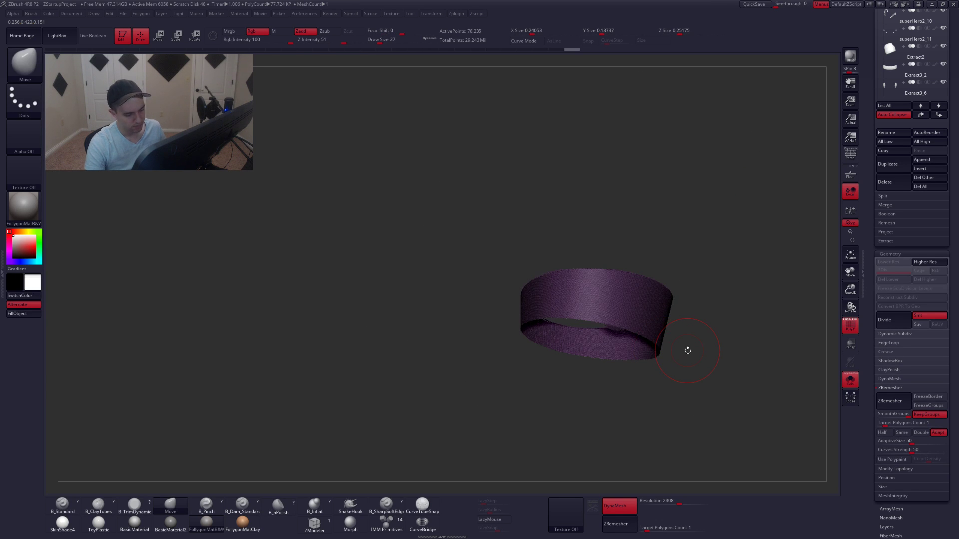
Lasso-hide part of the cuff band's lower edge and invert the visibility to show the rest of the shorts.
mouse_move(628, 326)
right_mouse_down()
mouse_move(606, 325)
mouse_move(642, 338)
right_mouse_up()
key("ctrl+shift")
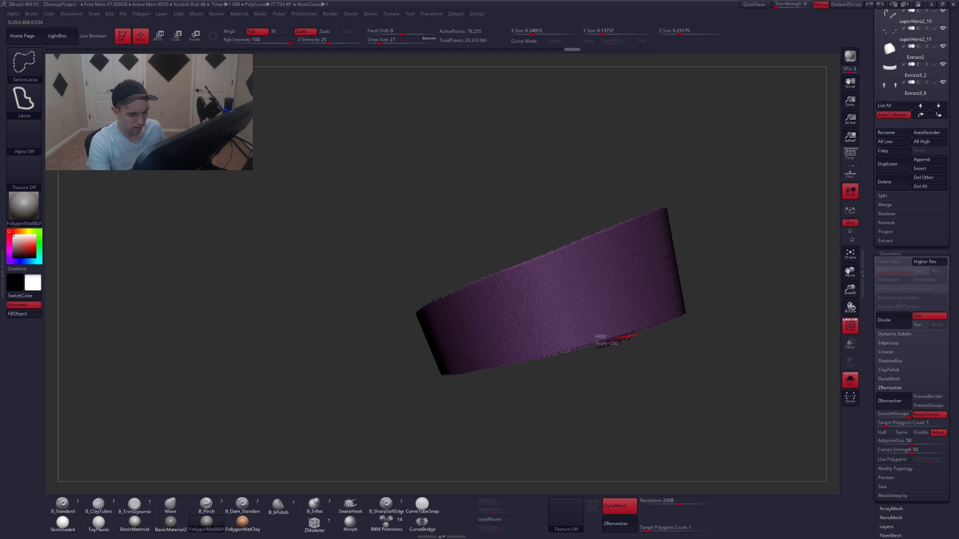
mouse_move(597, 344)
left_mouse_down("ctrl+alt+shift")
mouse_move(625, 402)
mouse_move(634, 389)
left_mouse_up("ctrl+alt+shift")
mouse_move(631, 385)
right_mouse_down("alt")
mouse_move(628, 362)
mouse_move(590, 320)
right_mouse_up("alt")
left_click(625, 378, "ctrl+shift")
key("shift+f")
mouse_move(579, 307)
left_mouse_down("ctrl")
mouse_move(486, 351)
mouse_move(731, 279)
left_mouse_up("ctrl")
right_click_drag(639, 330, 634, 310)
key("shift+f")
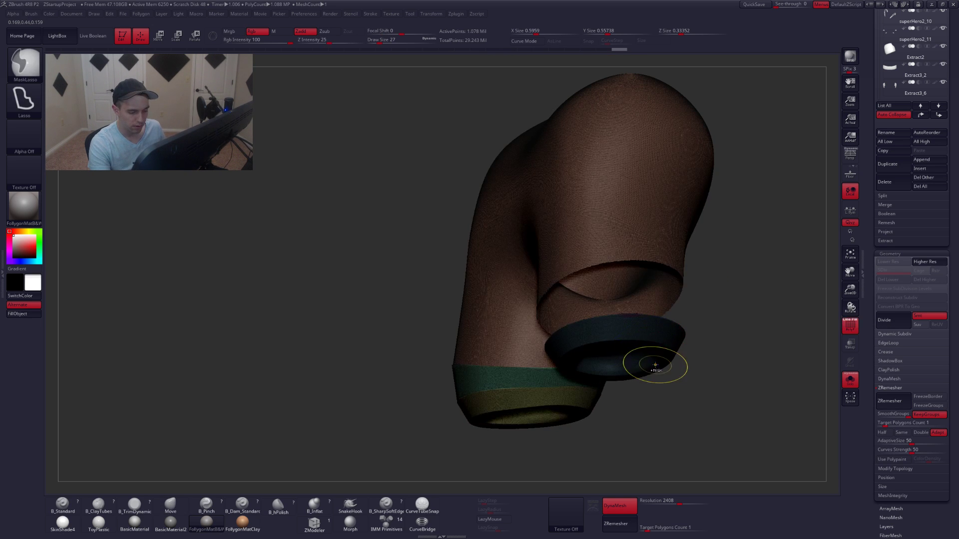
Regroup the lower hem beneath the hidden cuff band and show the whole mesh again.
key("ctrl+w")
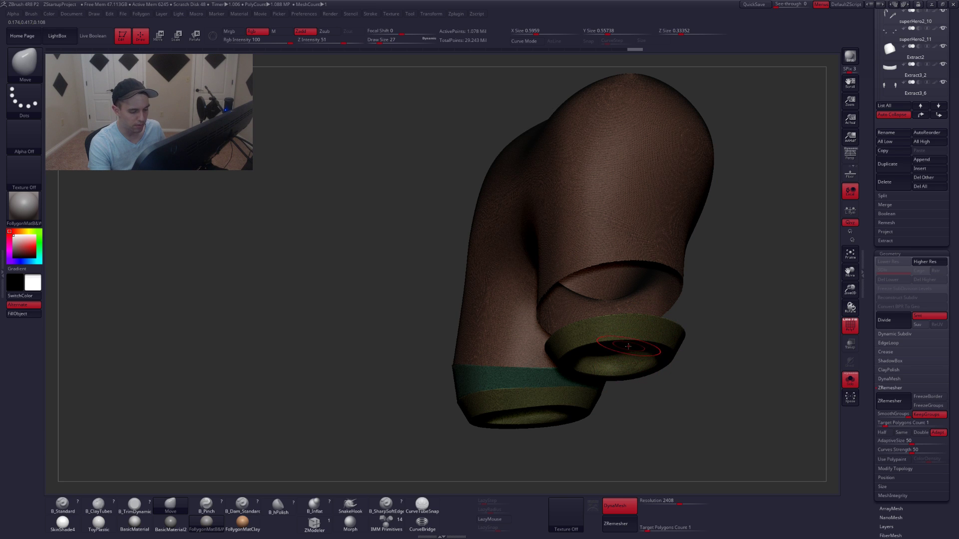
key("shift+f")
right_click_drag(630, 347, 661, 345)
left_click(660, 344, "ctrl+shift")
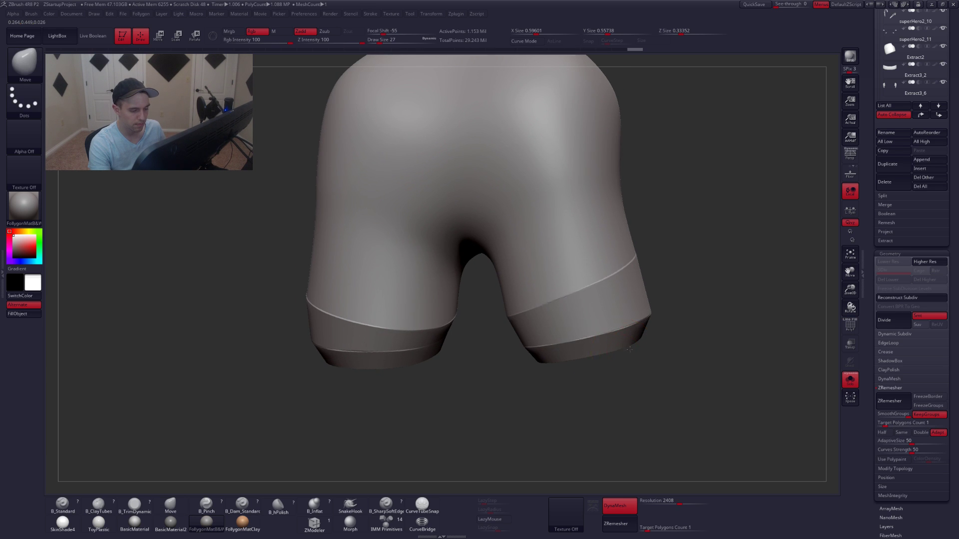
Set the DynaMesh resolution to 2024 and try to re-DynaMesh the shorts.
mouse_move(630, 349)
left_mouse_down("shift")
mouse_move(650, 319)
mouse_move(598, 241)
left_mouse_up("shift")
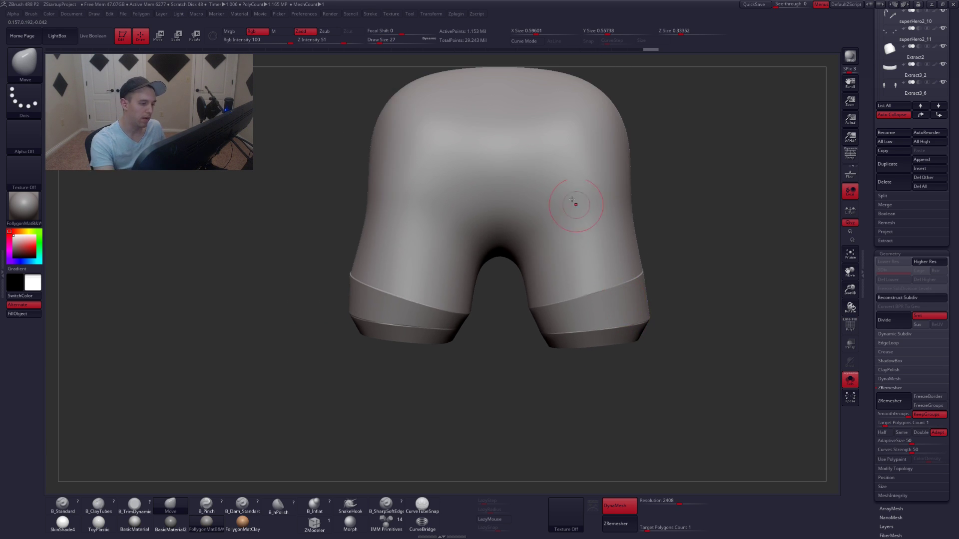
left_click_drag(559, 156, 603, 175, "shift")
left_click_drag(717, 320, 725, 269, "alt")
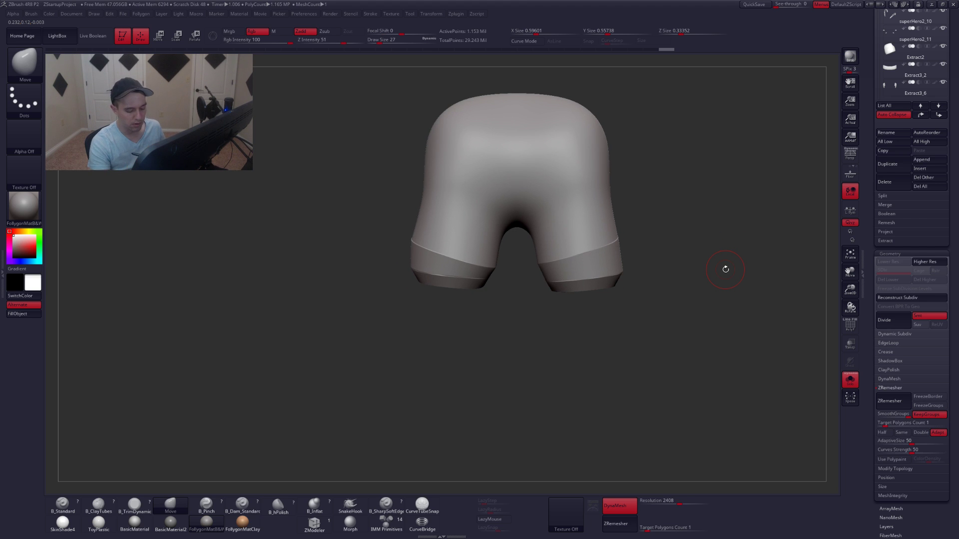
left_click_drag(675, 509, 674, 510)
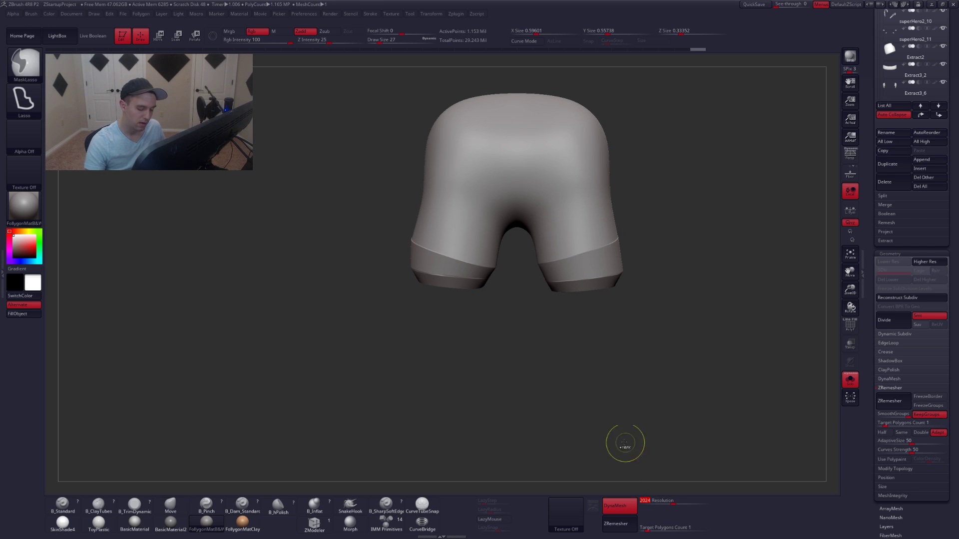
mouse_move(581, 422)
left_mouse_down("ctrl")
mouse_move(572, 424)
mouse_move(746, 281)
left_mouse_up("ctrl")
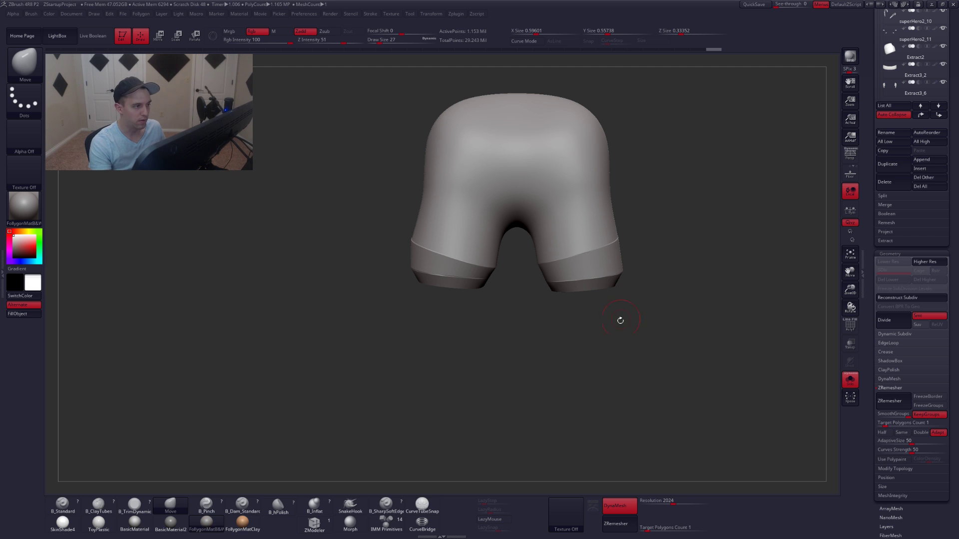
Examine the cuff band and lower hem borders up close, with and without the polygroup wireframe.
left_click_drag(603, 319, 611, 362, "alt")
left_click_drag(610, 363, 562, 356)
key("shift+f")
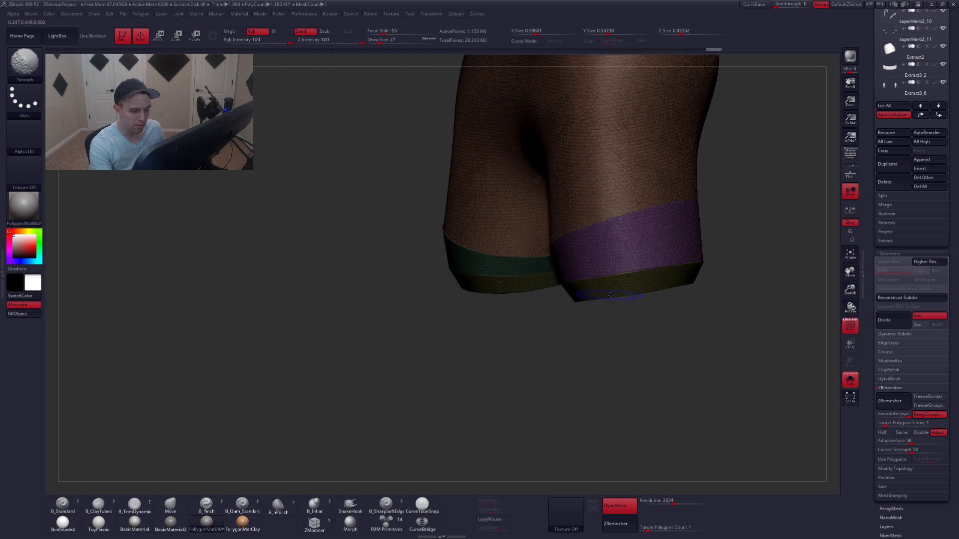
key("shift+f")
left_click_drag(615, 327, 622, 367, "alt")
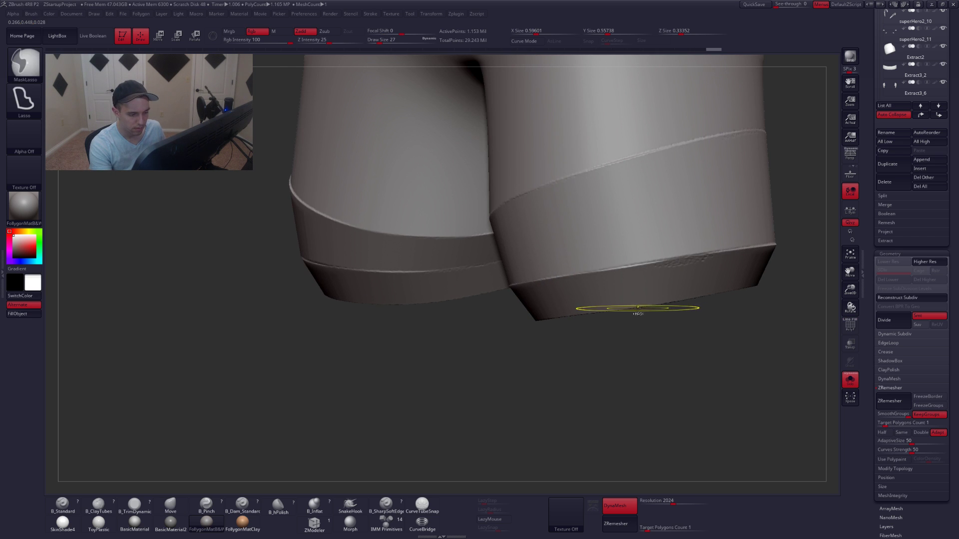
key("shift+f")
key("shift+f")
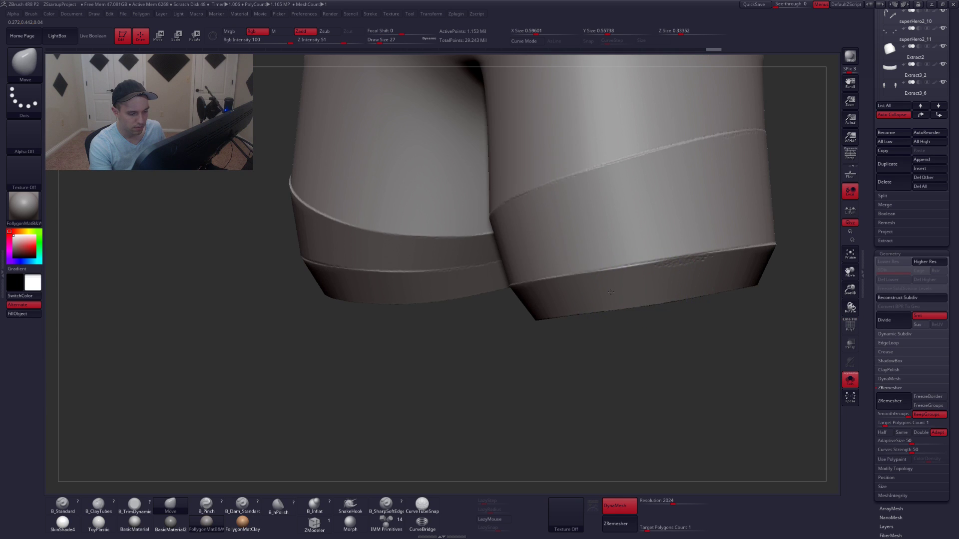
Set the DynaMesh resolution to 1560 and try to re-DynaMesh the shorts after a light smoothing stroke on the front.
left_click_drag(655, 332, 637, 327, "alt")
mouse_move(636, 327)
left_mouse_down()
mouse_move(626, 301)
mouse_move(666, 503)
left_mouse_up()
left_click_drag(606, 344, 580, 279, "alt")
left_click_drag(558, 212, 571, 206, "shift")
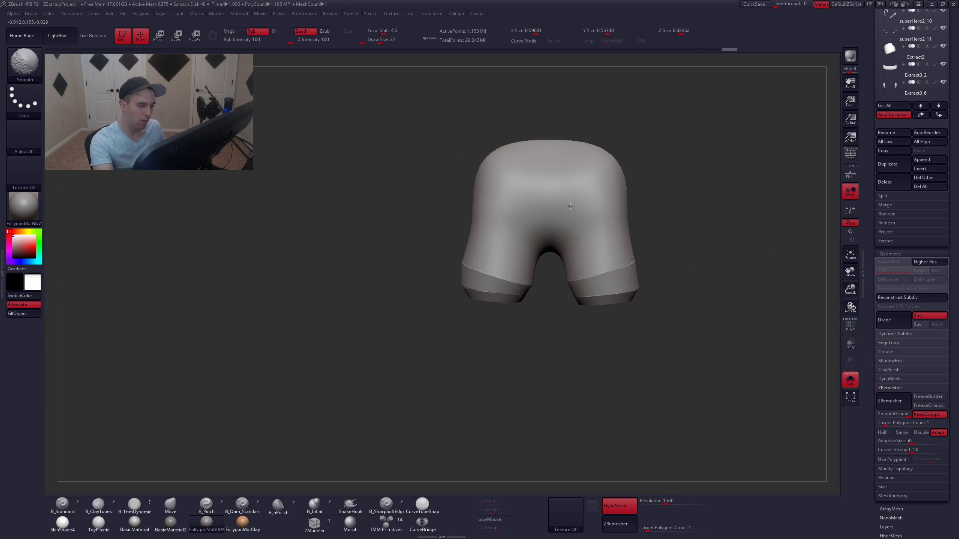
key("ctrl")
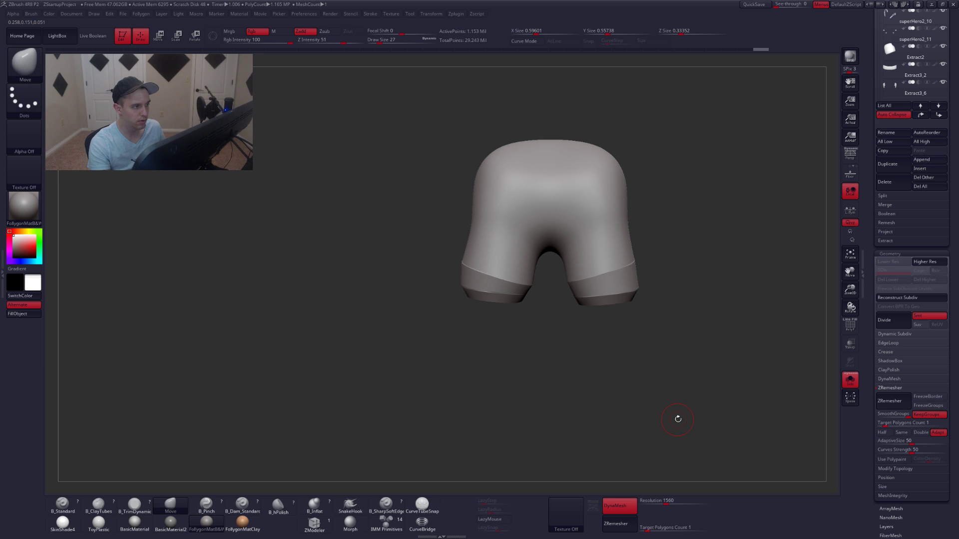
Smooth a small area on the upper front of the shorts and re-DynaMesh the mesh.
left_click_drag(657, 337, 648, 312)
left_click_drag(648, 312, 667, 379, "alt")
key("shift+f")
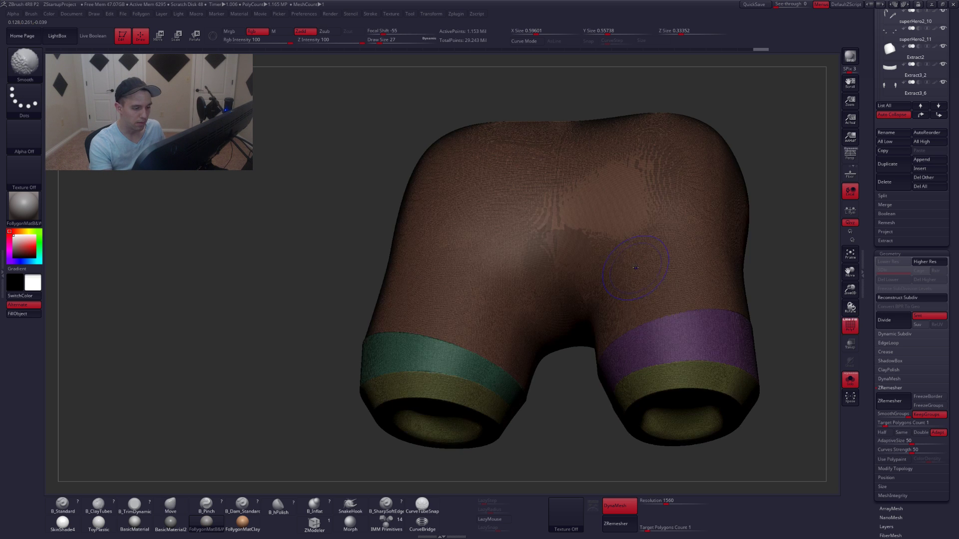
key("shift+f")
left_click_drag(572, 209, 572, 181, "shift")
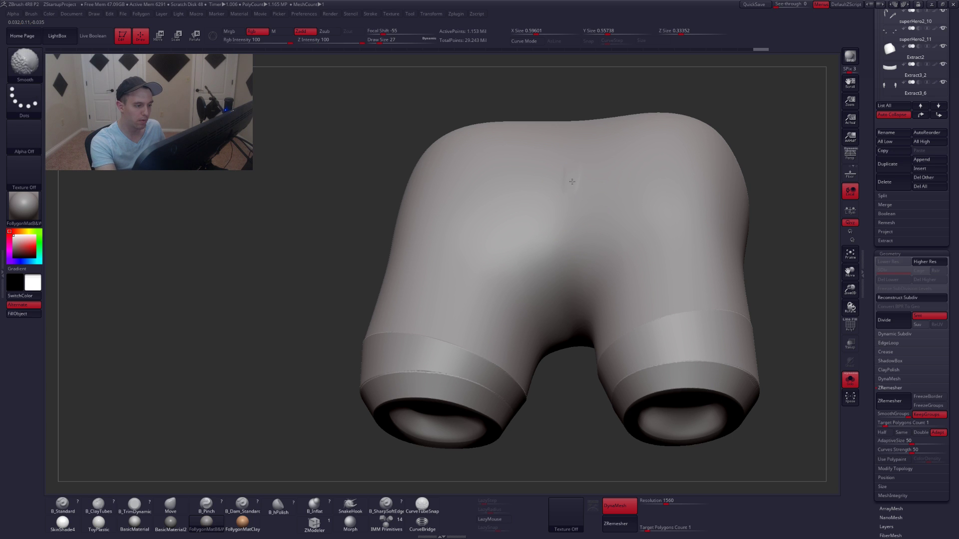
key("ctrl")
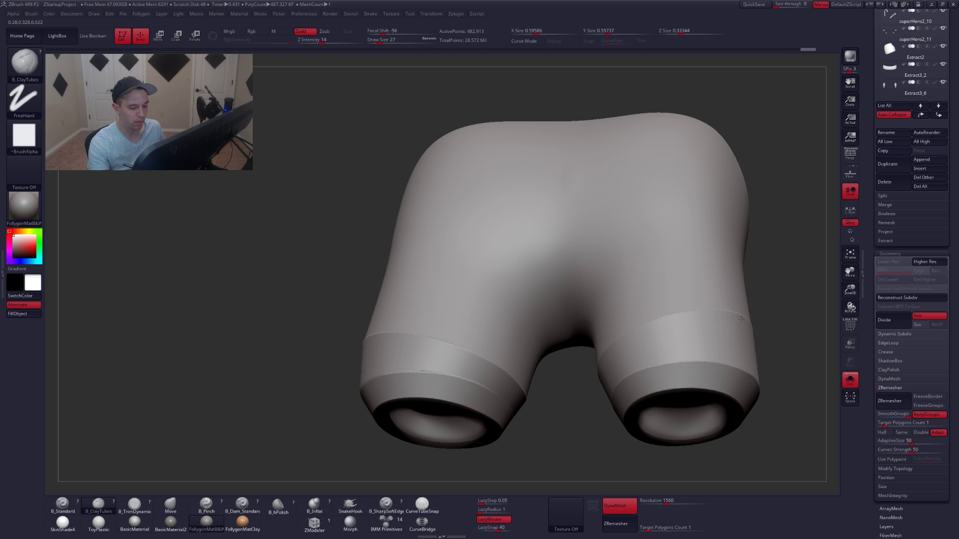
Check the cuff polygroups on the DynaMeshed shorts and run ZRemesher with the polygroups kept.
mouse_move(776, 395)
left_mouse_down()
mouse_move(734, 342)
mouse_move(638, 321)
mouse_move(674, 349)
mouse_move(686, 389)
mouse_move(685, 318)
mouse_move(667, 274)
left_mouse_up()
key("shift+f")
key("shift+f")
key("shift+f")
mouse_move(653, 345)
left_mouse_down()
mouse_move(667, 354)
mouse_move(685, 336)
mouse_move(672, 325)
left_mouse_up()
right_click_drag(650, 279, 629, 254)
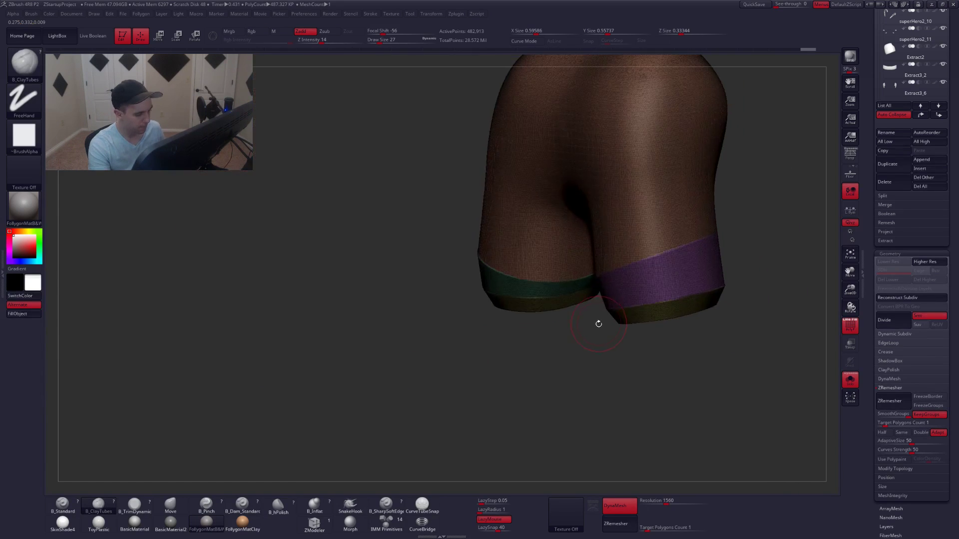
left_click_drag(597, 323, 682, 312)
key("shift+f")
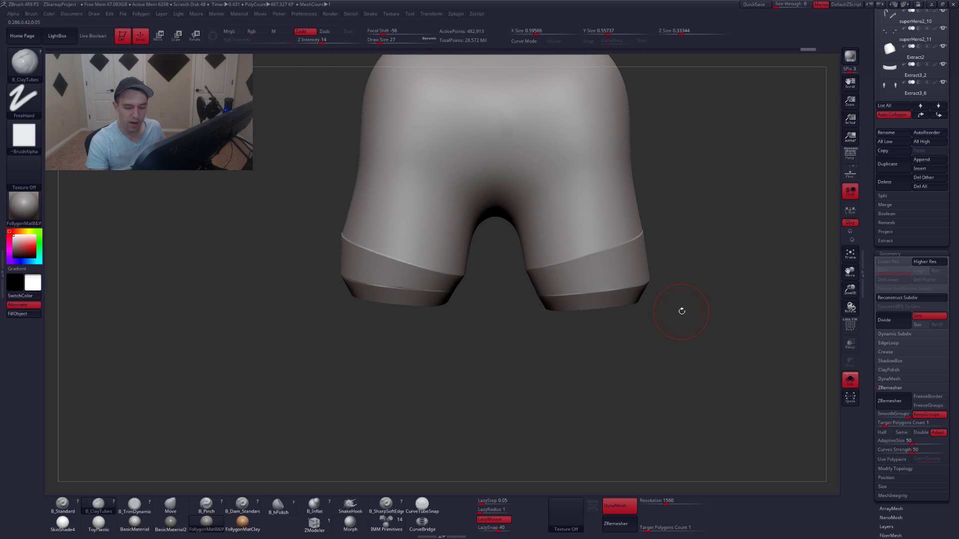
left_click(881, 407)
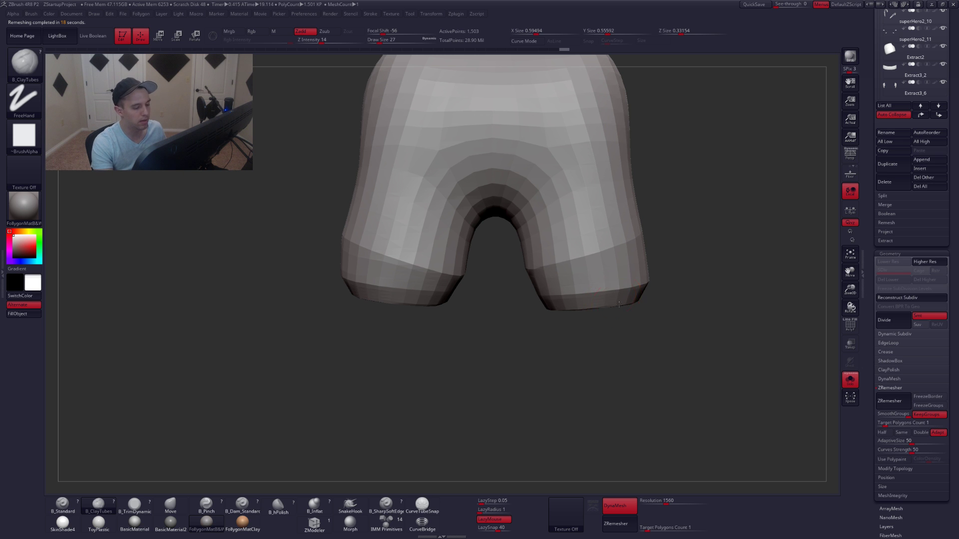
Smooth the pinched spot on the purple cuff band's upper border and run ZRemesher again.
mouse_move(619, 304)
left_mouse_down()
mouse_move(632, 308)
mouse_move(599, 305)
left_mouse_up()
key("shift+f")
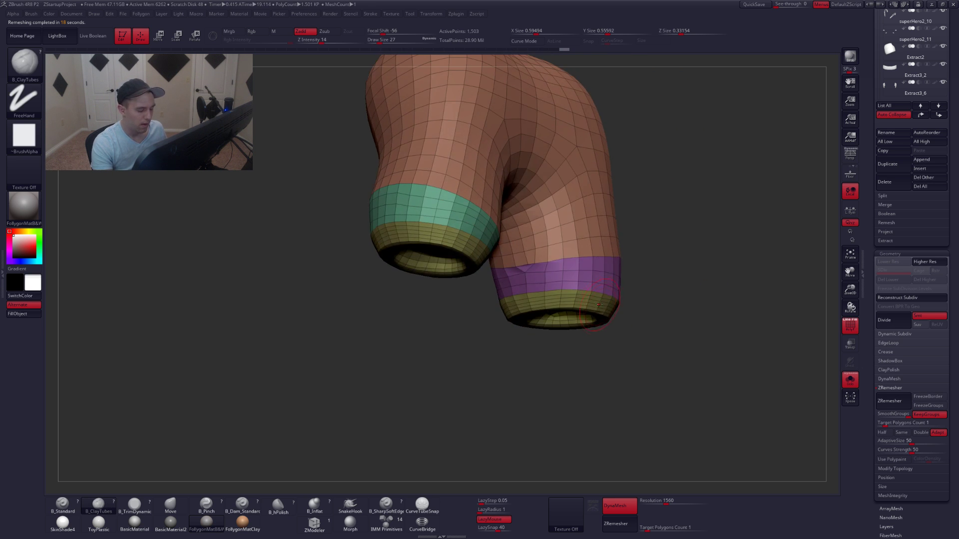
mouse_move(621, 345)
left_mouse_down()
mouse_move(607, 305)
mouse_move(612, 322)
left_mouse_up()
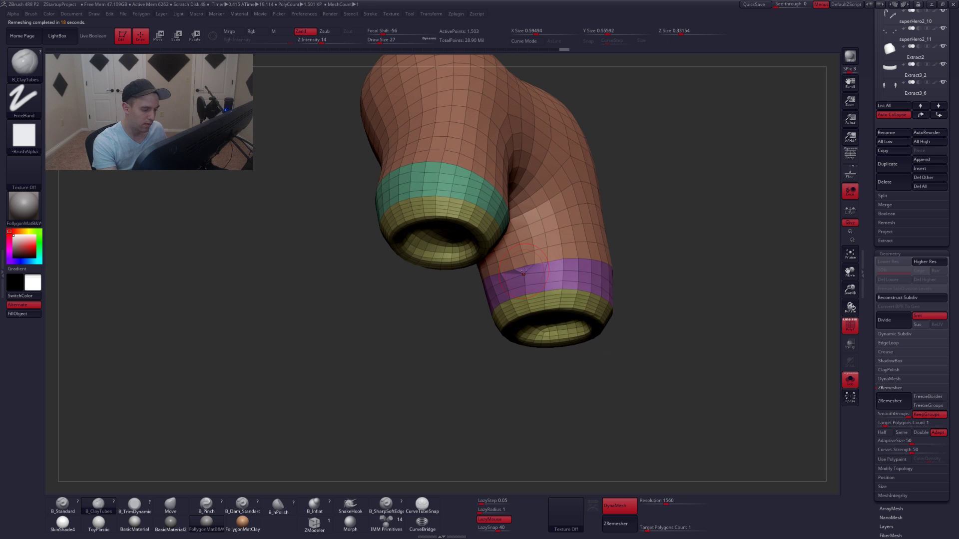
left_click_drag(521, 266, 525, 273, "shift")
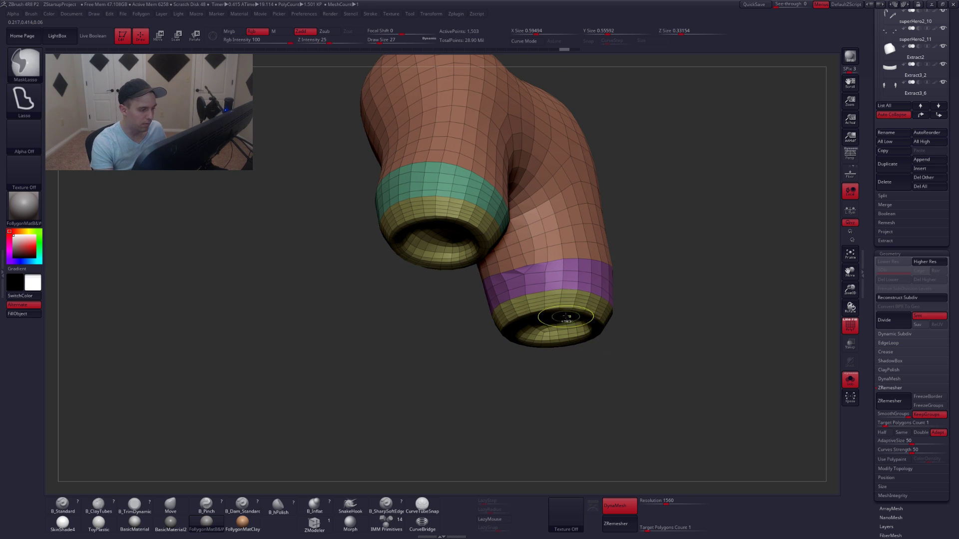
left_click(889, 399)
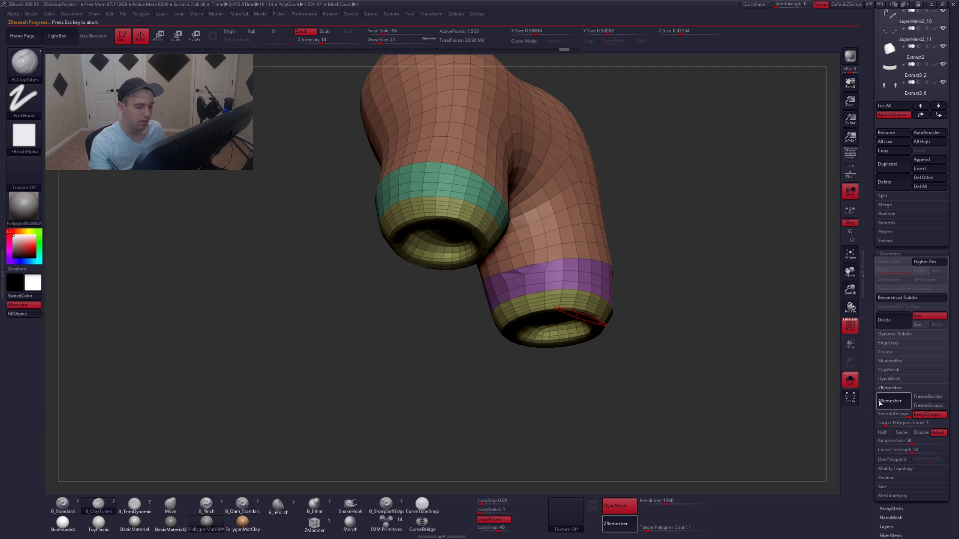
mouse_move(556, 335)
left_mouse_down()
mouse_move(574, 322)
mouse_move(537, 334)
mouse_move(611, 273)
mouse_move(595, 306)
mouse_move(606, 296)
left_mouse_up()
Delete the extra horizontal edge loops inside the purple cuff band with the ZModeler brush.
left_click(329, 526)
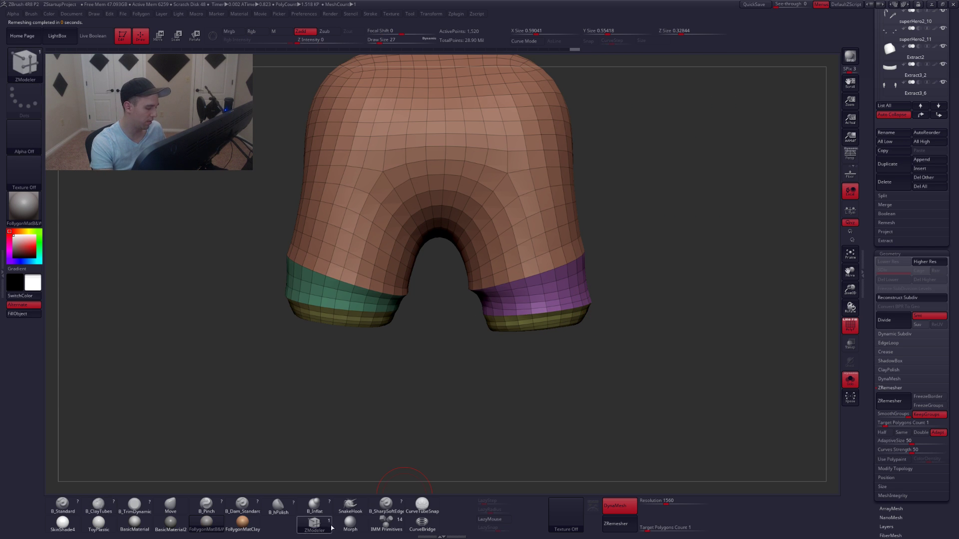
left_click_drag(532, 383, 618, 373, "alt")
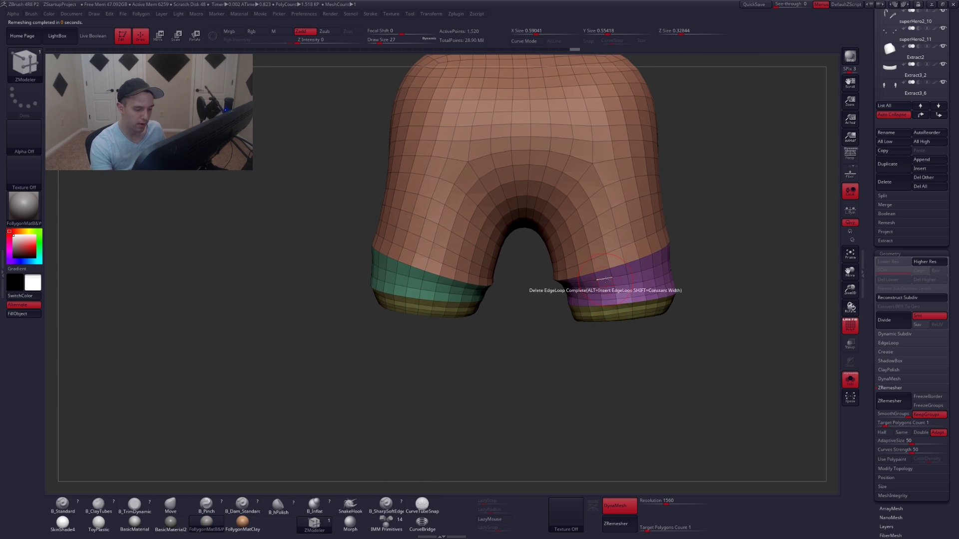
key("space")
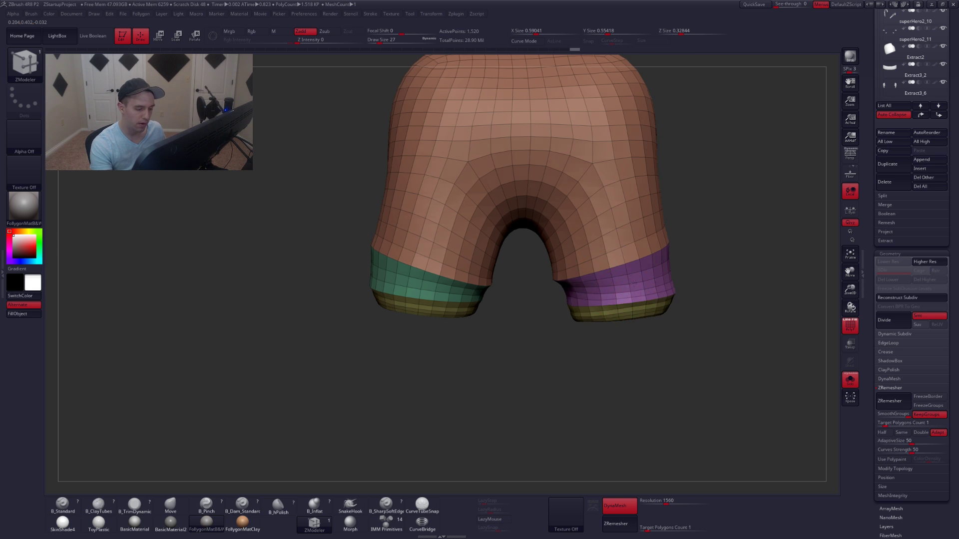
left_click_drag(584, 384, 577, 346)
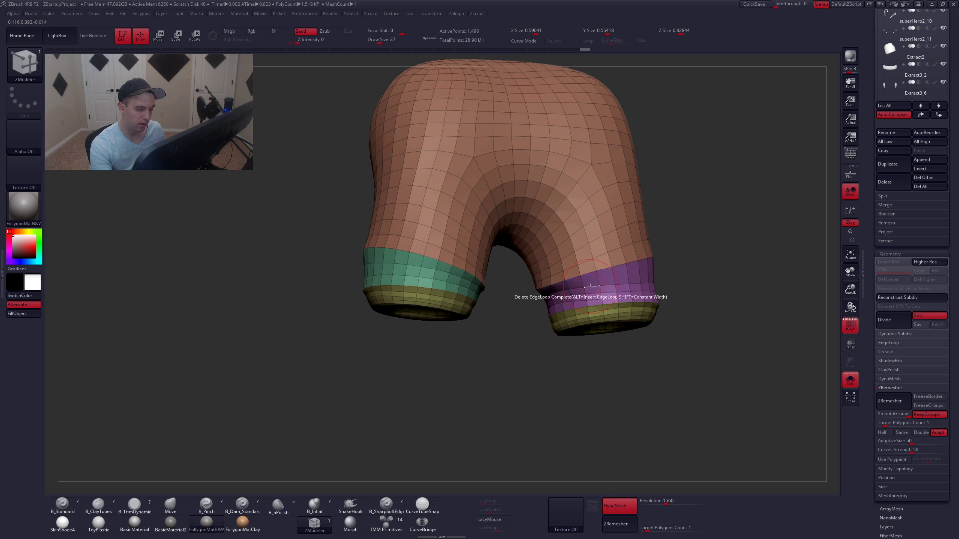
left_click(590, 300)
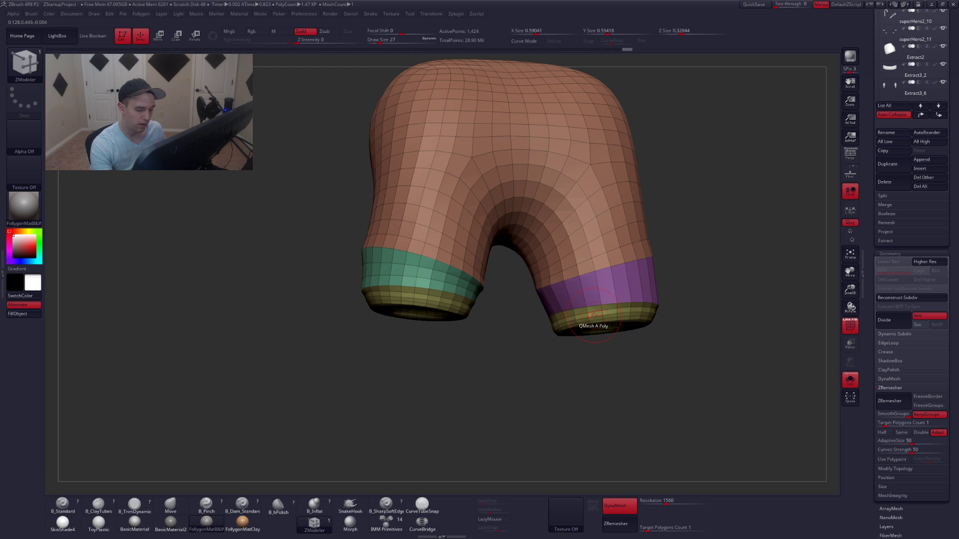
Delete the extra edge loops on the hem below the purple cuff and around the rim of that leg opening.
left_click(595, 316)
left_click(596, 320)
left_click_drag(655, 382, 677, 335)
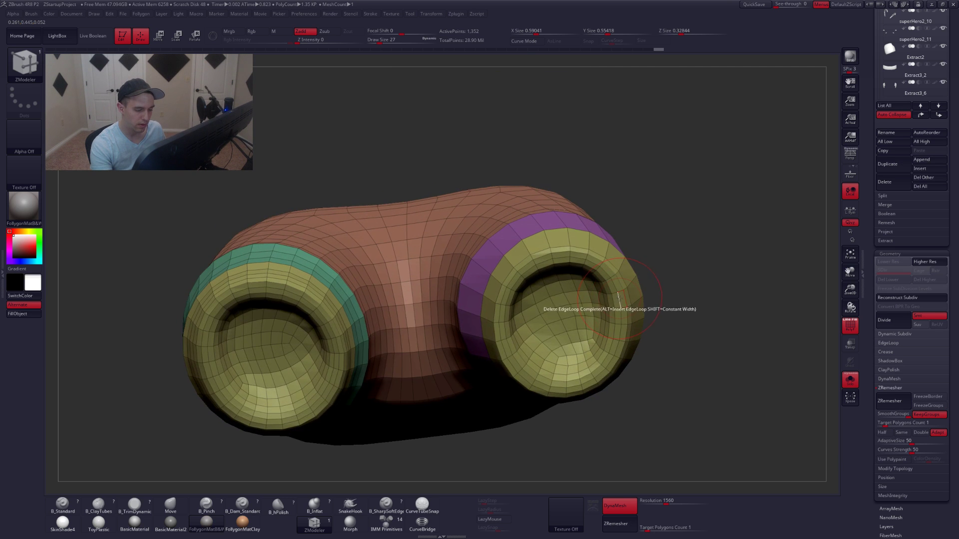
left_click(622, 296)
left_click(620, 299)
Delete the extra horizontal edge loops on the leg above the purple cuff band.
right_click_drag(610, 315, 602, 359)
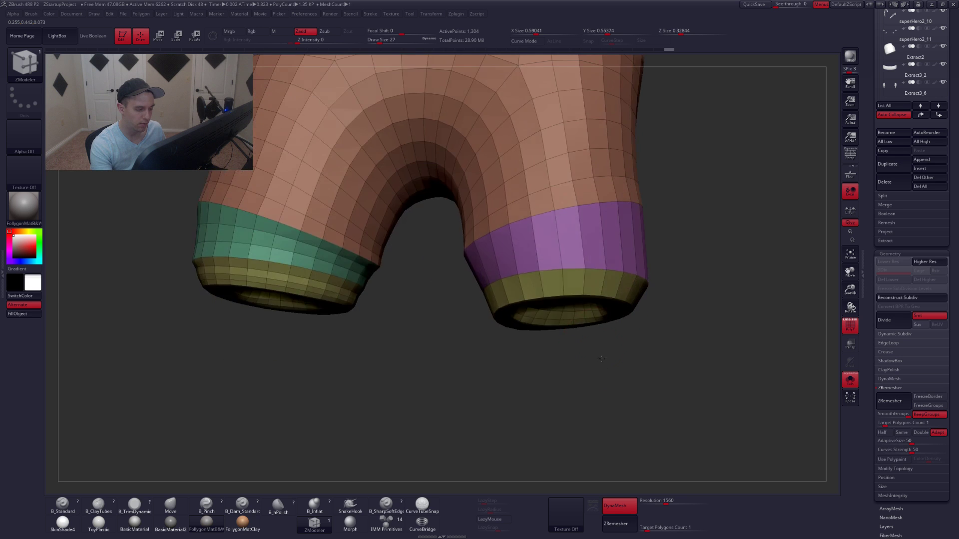
left_click_drag(602, 359, 597, 374, "shift")
left_click(487, 236)
left_click(488, 218)
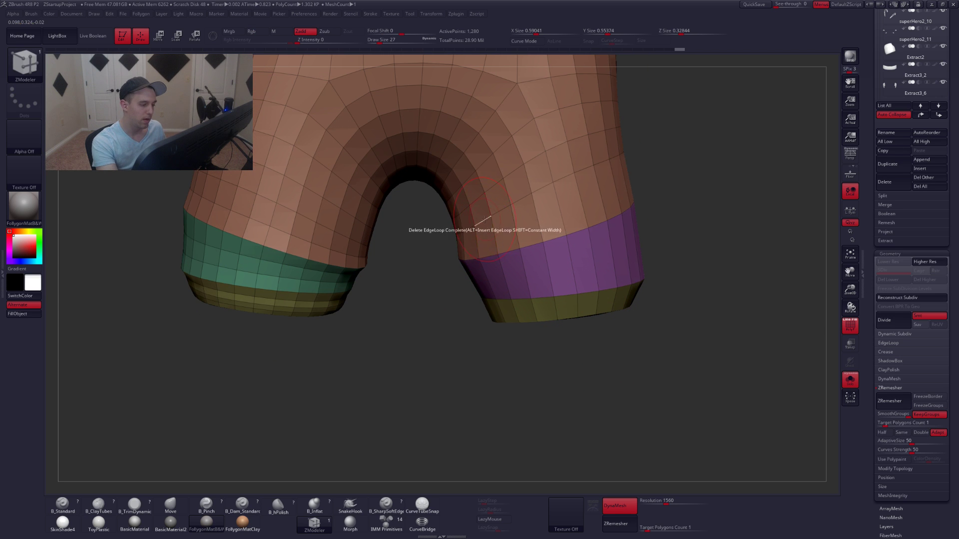
left_click(476, 192)
left_click(493, 195)
Delete the extra horizontal edge loops on the other leg above the green cuff band.
right_click_drag(539, 215, 574, 263, "alt")
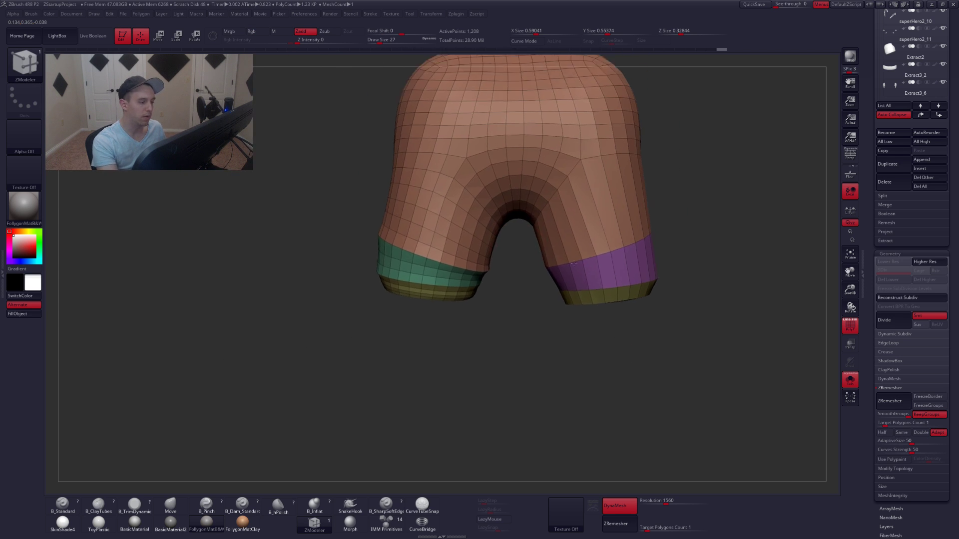
left_click_drag(574, 263, 632, 325, "alt")
left_click(499, 265)
left_click(506, 245)
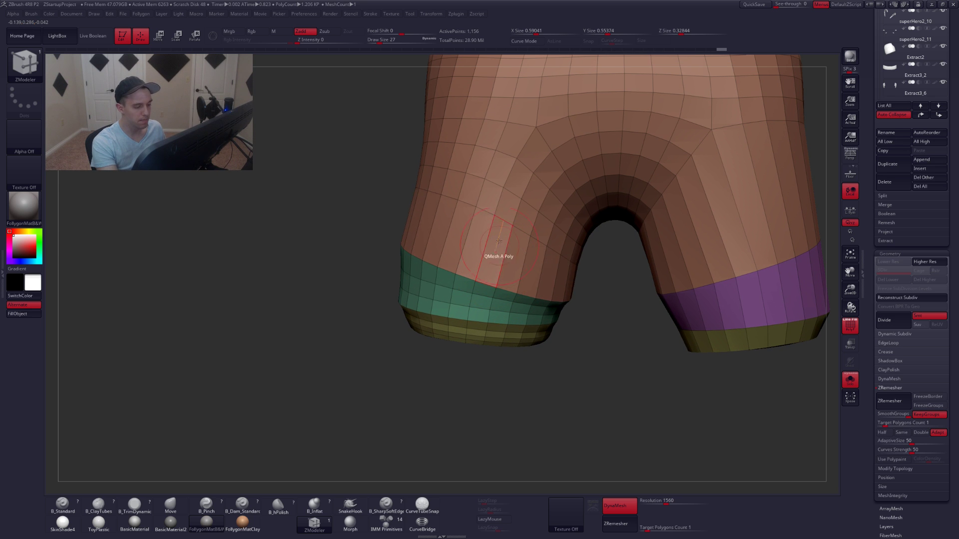
left_click(504, 220)
left_click(506, 190)
Delete the extra horizontal edge loops inside the green cuff band.
right_click_drag(503, 301, 527, 275, "alt")
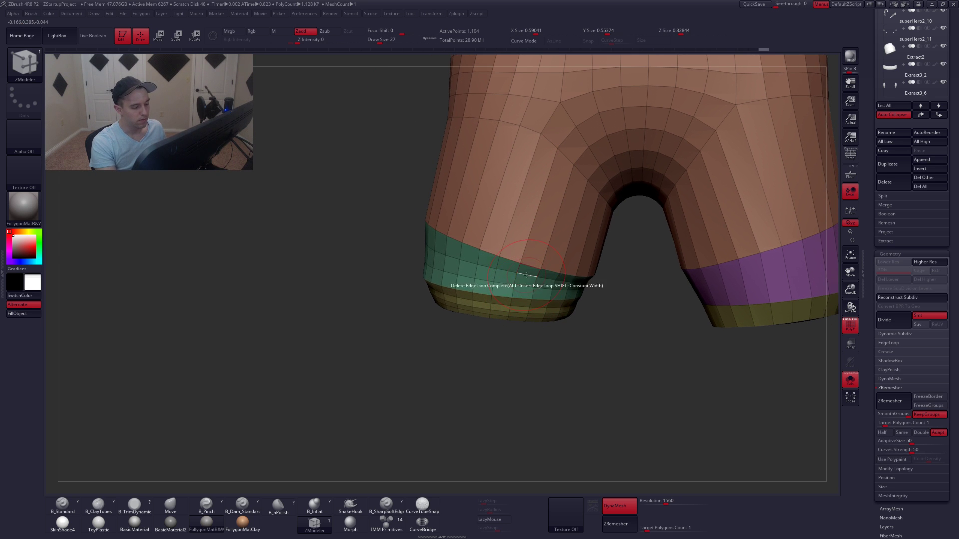
left_click(527, 274)
left_click_drag(525, 345, 522, 307)
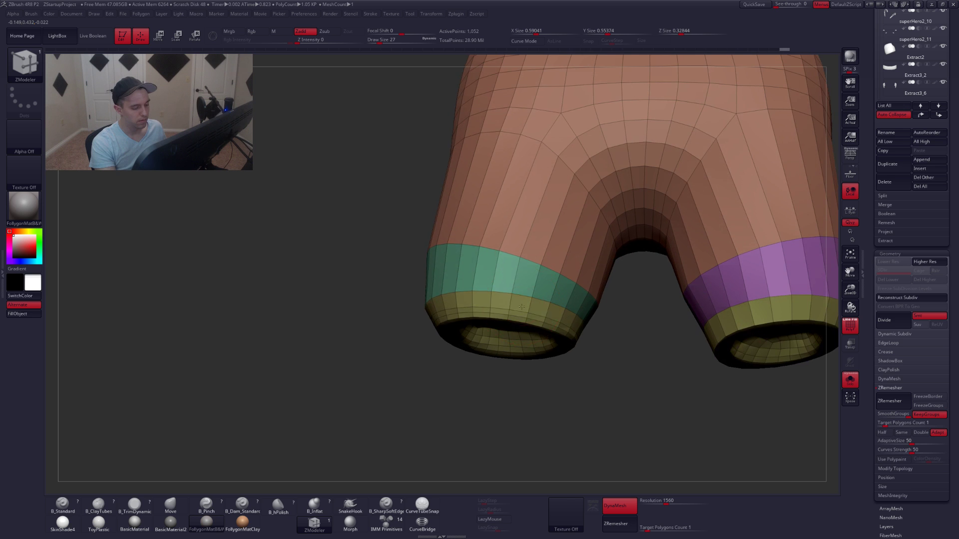
Delete the extra edge loops on the hem below the green cuff and around that leg opening.
left_click(519, 310)
left_click(519, 318)
left_click(517, 325)
mouse_move(515, 341)
right_mouse_down()
mouse_move(534, 275)
mouse_move(566, 308)
mouse_move(599, 289)
mouse_move(595, 277)
mouse_move(542, 346)
right_mouse_up()
left_click(567, 247)
left_click(566, 253)
Set the ZModeler edge action to Crease with EdgeLoop Complete as its target.
key("shift+f")
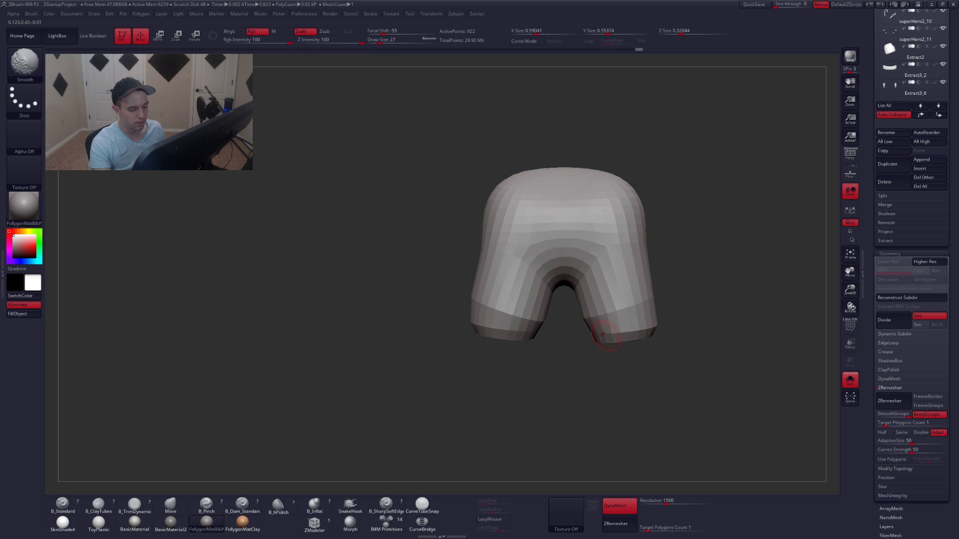
mouse_move(603, 337)
right_mouse_down()
mouse_move(624, 335)
mouse_move(627, 318)
mouse_move(589, 321)
mouse_move(603, 320)
right_mouse_up()
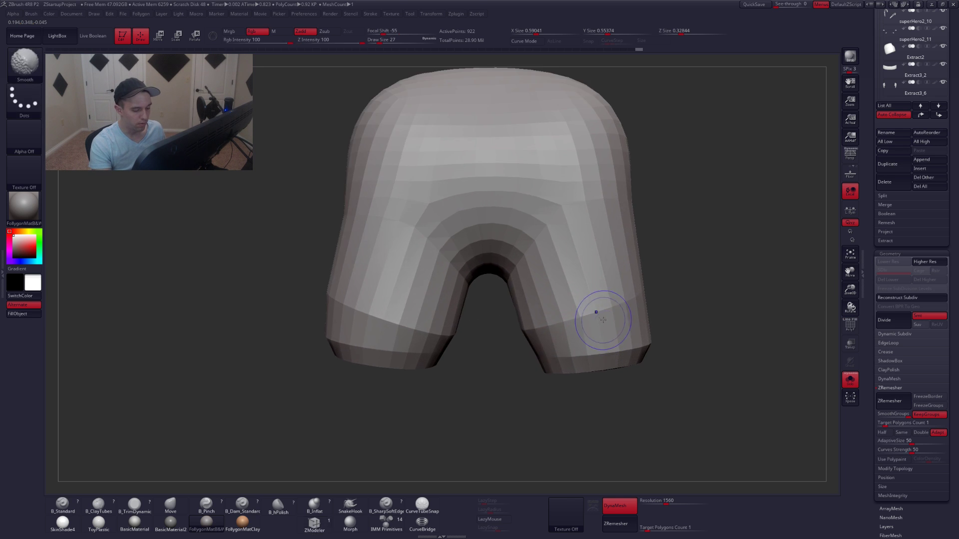
key("shift+f")
key("b")
key("z")
key("m")
key("space")
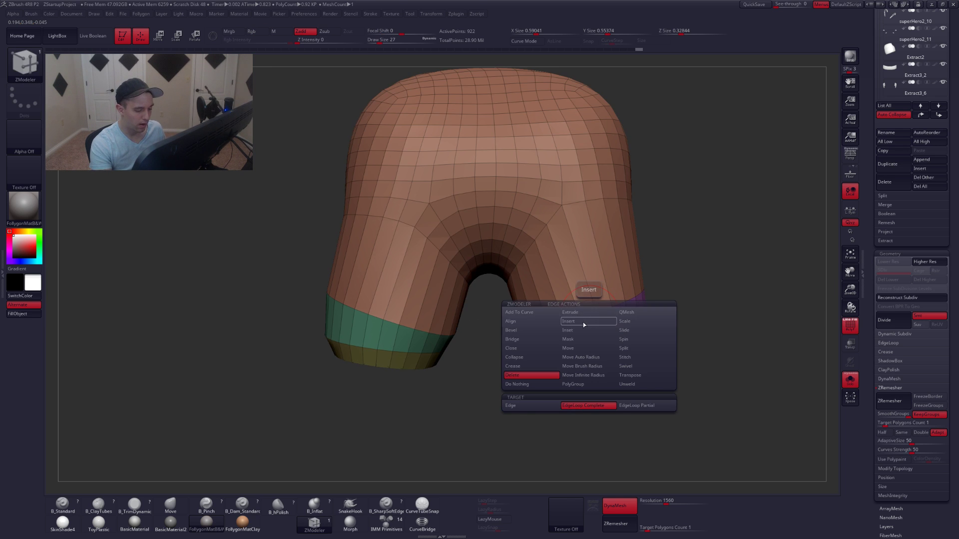
left_click(539, 368)
left_click(550, 414)
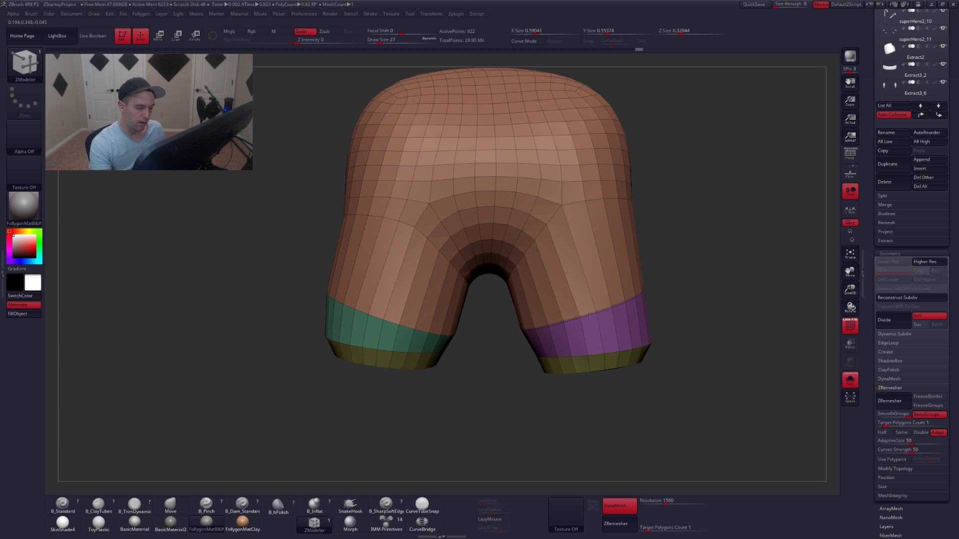
Crease the edge loops bordering the cuff bands on the shorts' legs.
right_click_drag(597, 371, 597, 354)
left_click(596, 349)
mouse_move(411, 362)
right_mouse_down("alt")
mouse_move(558, 318)
mouse_move(554, 280)
right_mouse_up("alt")
left_click(547, 310)
left_click(553, 295)
Subdivide the shorts mesh twice and hide the polyframe to inspect the creased cuffs on the smoothed surface.
right_click_drag(574, 285, 615, 343, "shift")
key("d")
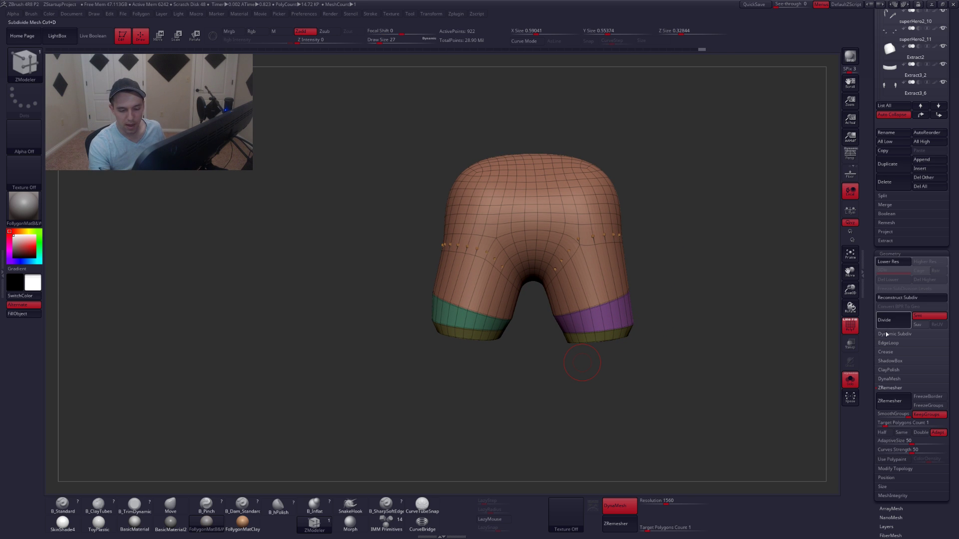
scroll(886, 428, "up", 5)
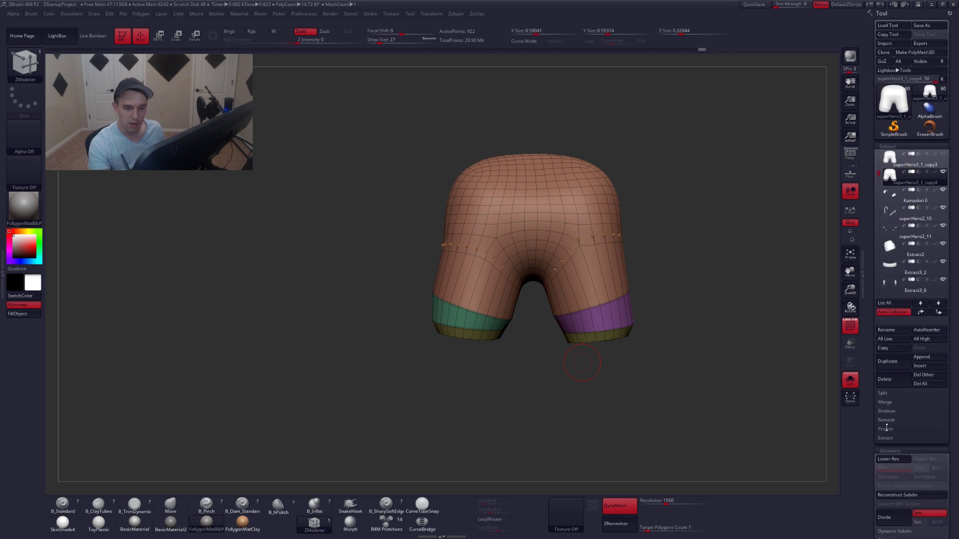
key("shift+f")
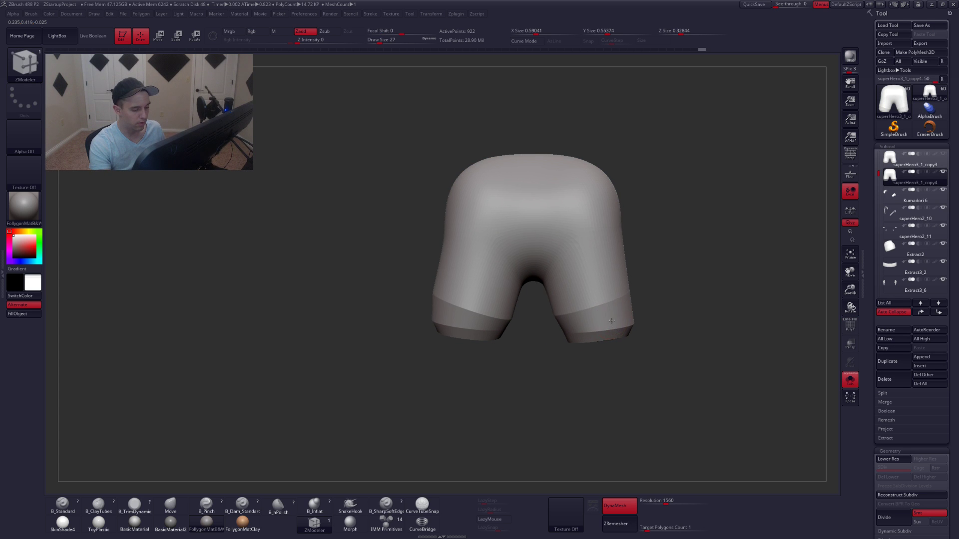
Try to rotate one leg at the lowest subdivision level with a Transpose line, masking the rest of the shorts.
key("shift+d")
key("shift+d")
mouse_move(523, 321)
left_mouse_down("ctrl")
mouse_move(656, 258)
mouse_move(490, 321)
left_mouse_up("ctrl")
left_click(537, 335, "ctrl")
key("r")
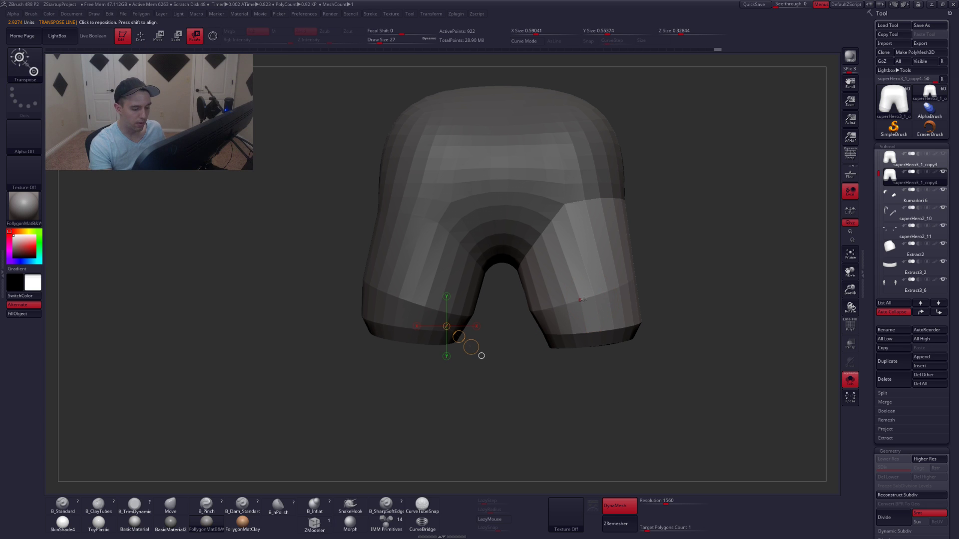
left_click_drag(580, 300, 663, 266)
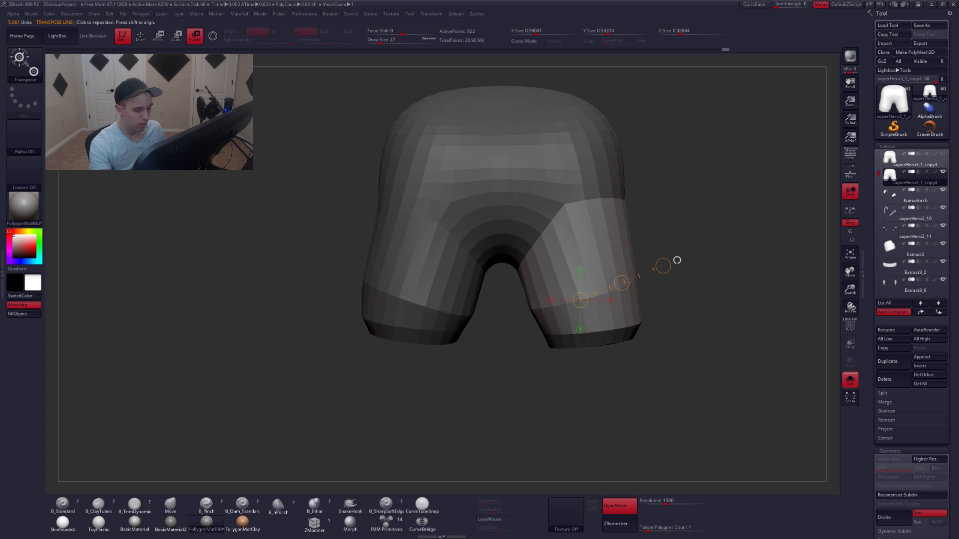
mouse_move(672, 292)
left_mouse_down()
mouse_move(705, 280)
mouse_move(589, 326)
left_mouse_up()
Return the shorts to the highest subdivision level with the mask cleared, and set the Draw Size to 46.
key("d")
key("d")
key("q")
key("space")
left_click_drag(689, 310, 698, 318, "ctrl")
mouse_move(698, 318)
left_mouse_down()
mouse_move(567, 327)
mouse_move(629, 321)
mouse_move(620, 338)
left_mouse_up()
key("space")
left_click_drag(655, 304, 650, 305)
left_click_drag(630, 336, 597, 335)
Examine the smoothed shorts from several angles, alone and together with the full character, to check their shape and fit.
key("shift+f")
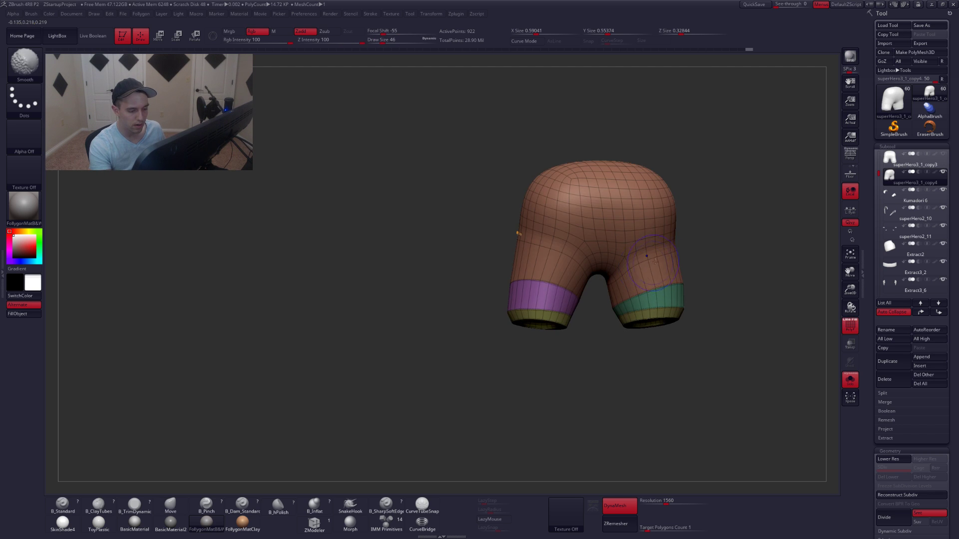
key("shift+f")
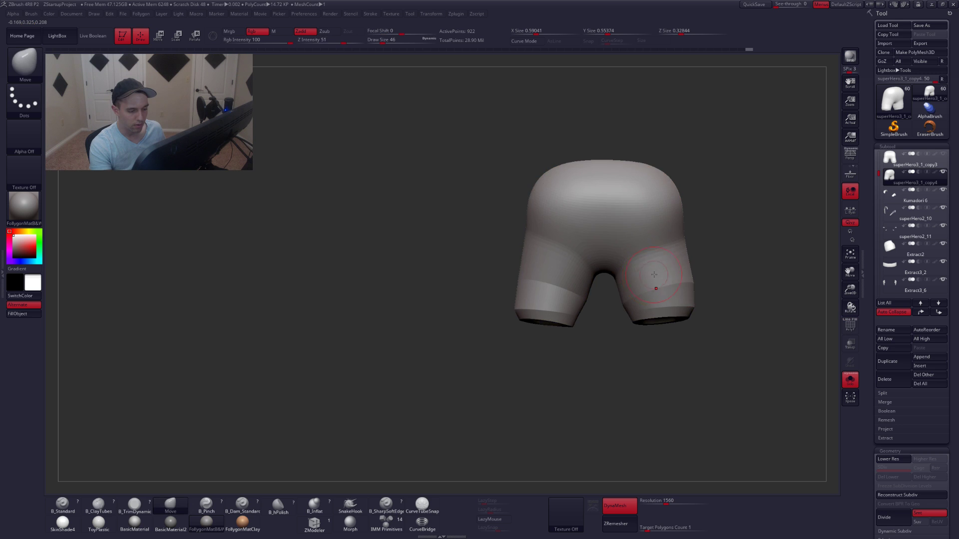
left_click_drag(655, 274, 660, 253, "shift")
key("alt+s")
mouse_move(631, 309)
right_mouse_down()
mouse_move(695, 300)
mouse_move(621, 298)
mouse_move(623, 314)
mouse_move(610, 314)
mouse_move(694, 299)
mouse_move(617, 291)
mouse_move(639, 266)
mouse_move(619, 322)
mouse_move(684, 313)
mouse_move(683, 331)
mouse_move(626, 324)
right_mouse_up()
key("alt+s")
key("alt+s")
key("alt+s")
key("alt+s")
right_click_drag(638, 292, 595, 326)
key("alt+s")
key("alt+s")
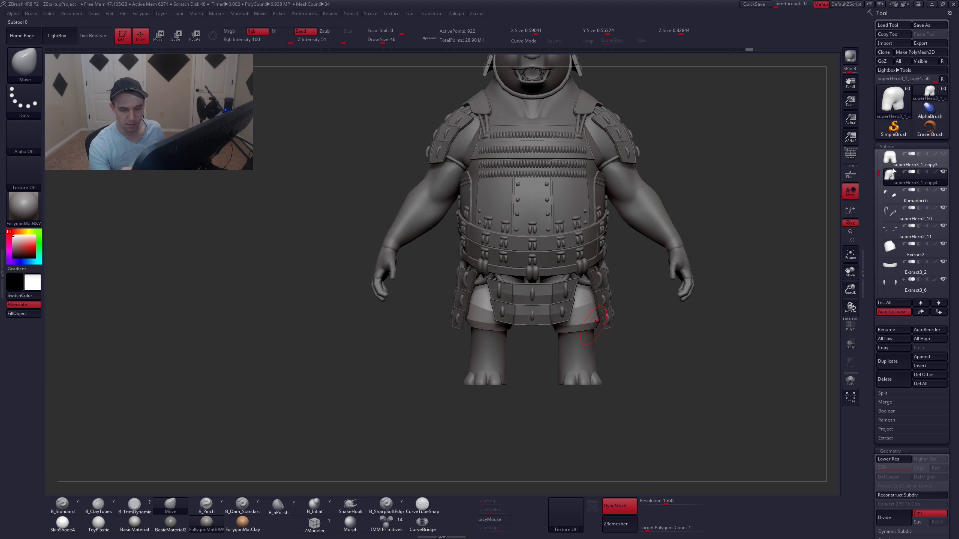
Delete the superHero3_1_copy3 subtool and view the remaining shorts on the full armored character.
mouse_move(895, 158)
key("shift+f")
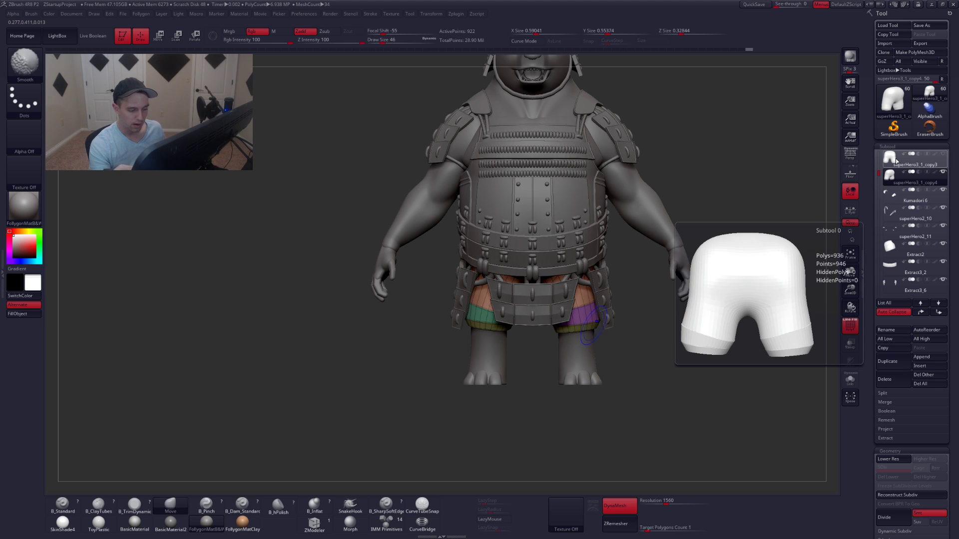
key("alt+s")
left_click(895, 158)
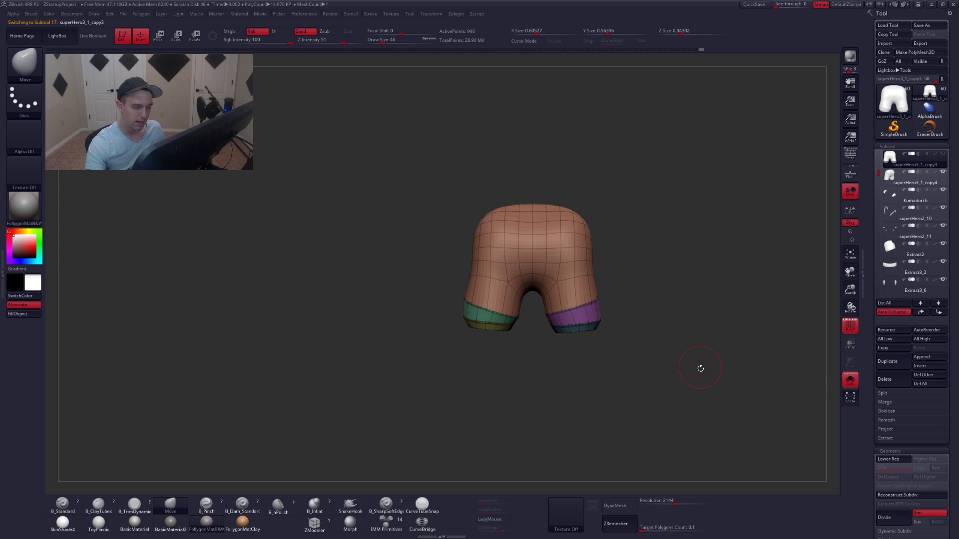
left_click(897, 382)
left_click(825, 397)
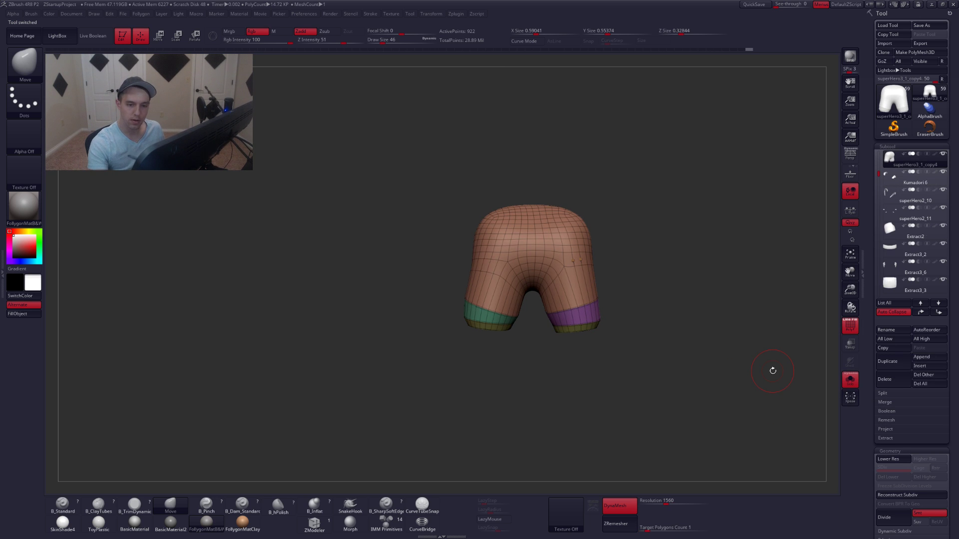
key("shift+f")
key("alt+s")
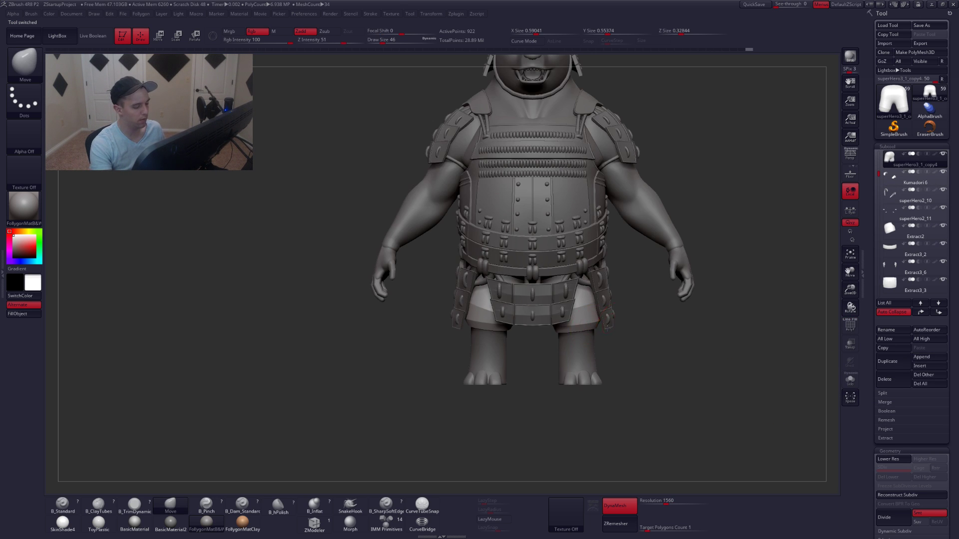
right_click_drag(608, 328, 567, 325, "ctrl")
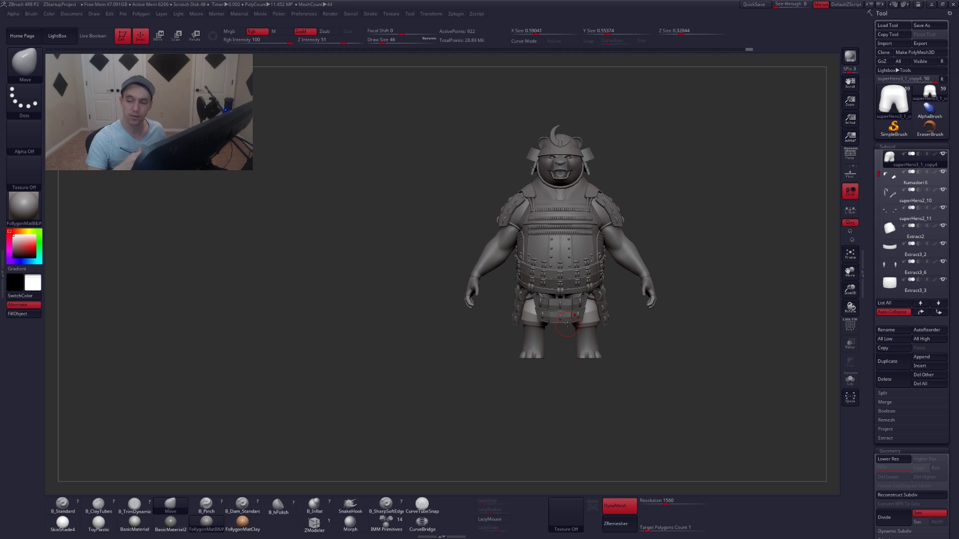
left_click_drag(686, 308, 641, 309, "alt")
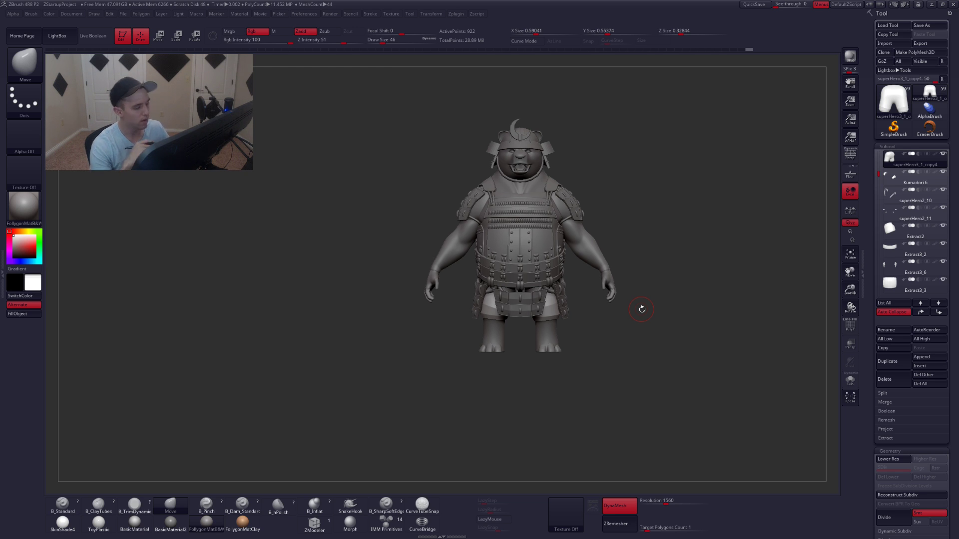
Isolate the shorts at the lowest subdivision level with the polyframe shown, and select the ZModeler brush.
key("alt+s")
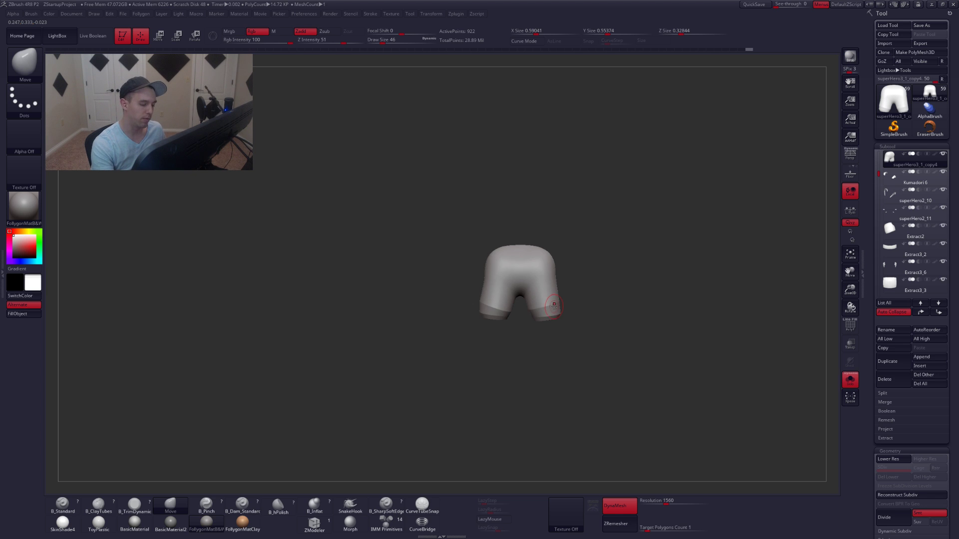
key("f")
key("shift+f")
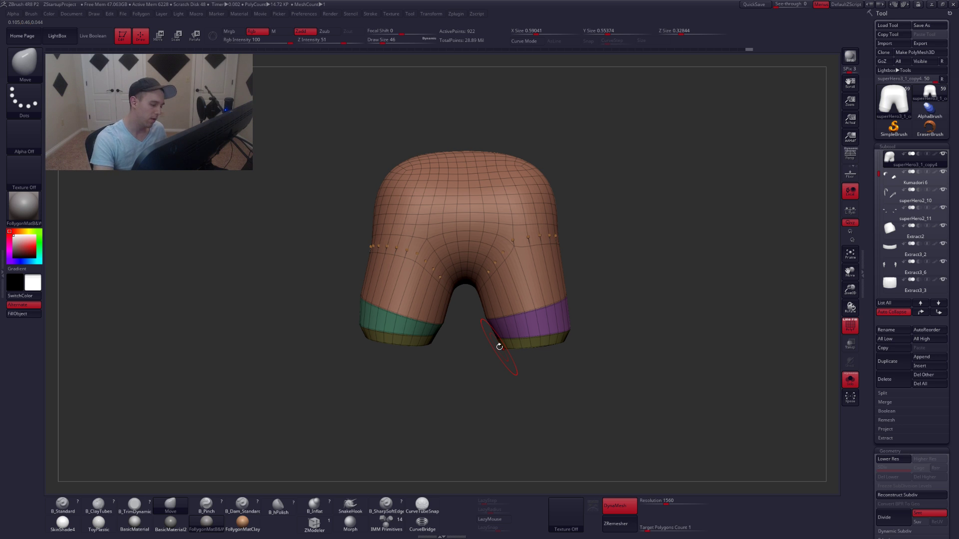
key("shift+d")
key("b")
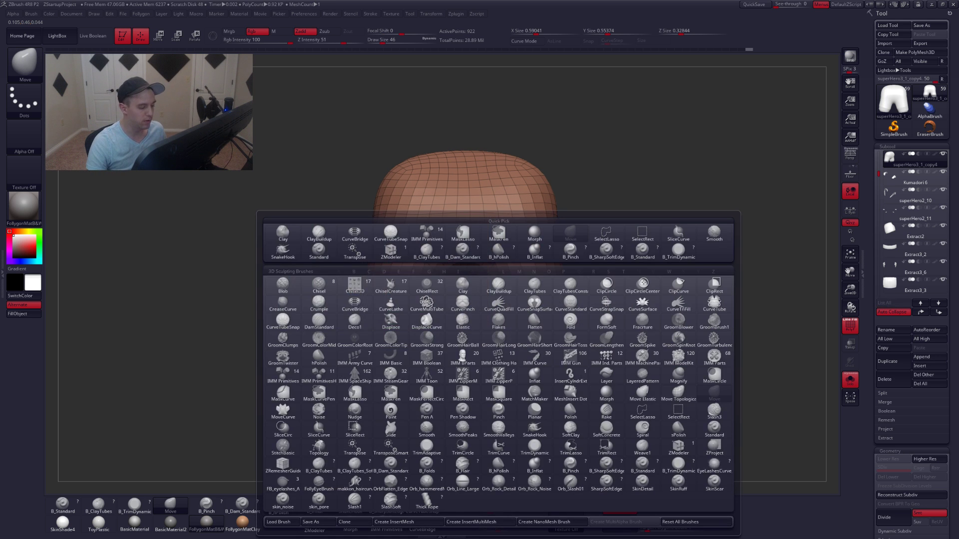
left_click(41, 63)
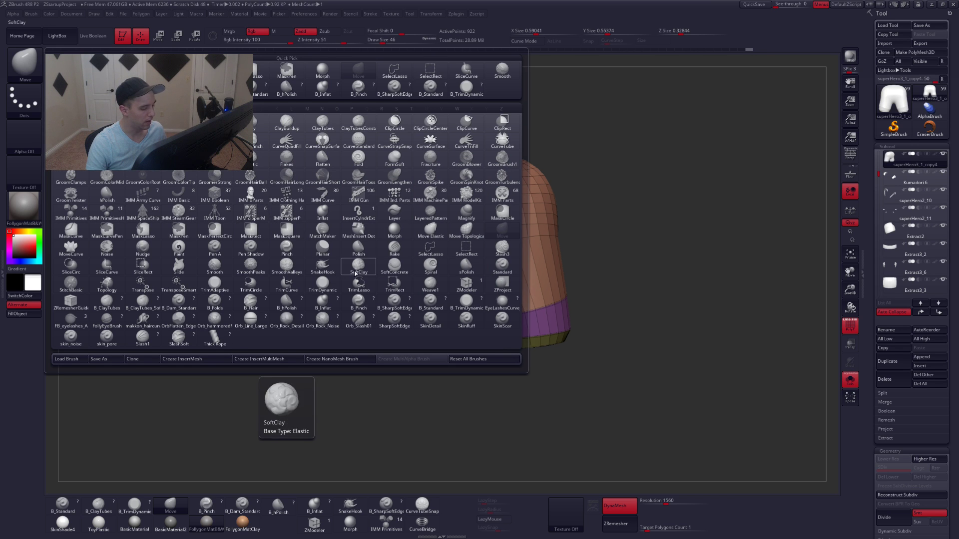
left_click(502, 110)
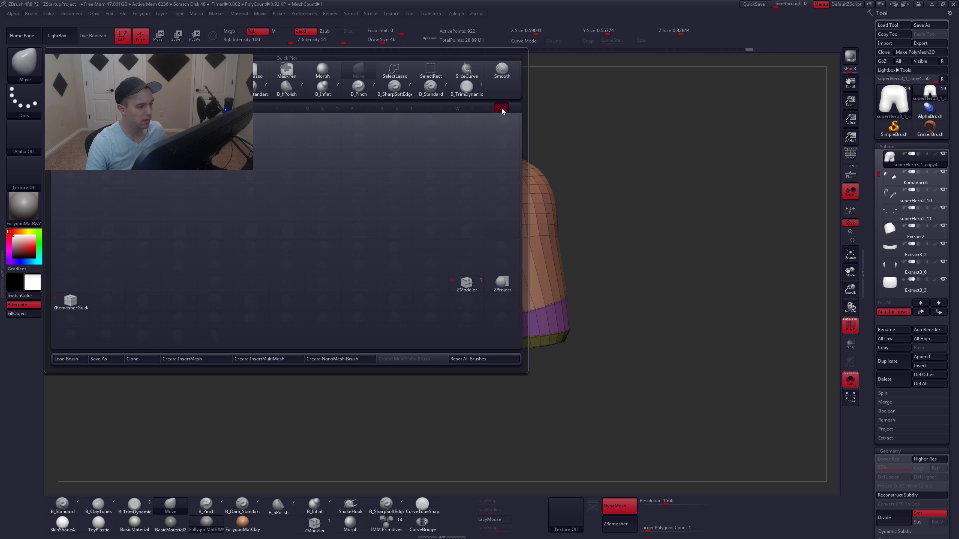
left_click(467, 284)
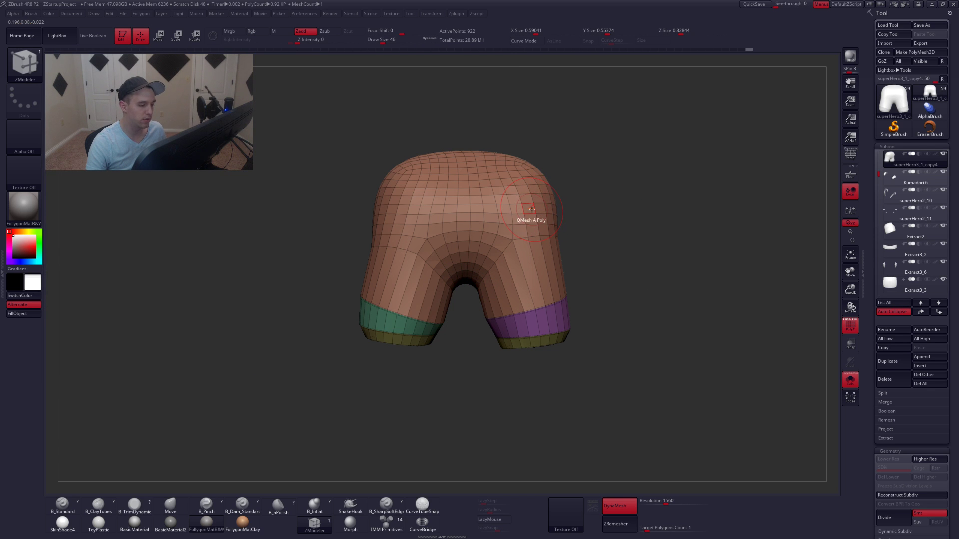
Extrude polygons from the front of the hip using ZModeler's QMesh action on a single poly.
left_click_drag(586, 162, 567, 212)
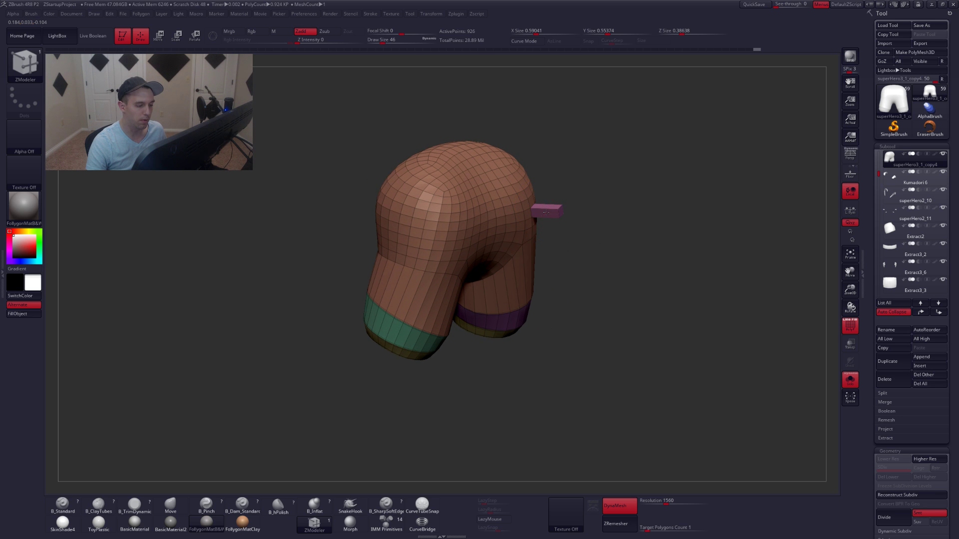
left_click_drag(521, 221, 521, 222)
mouse_move(602, 222)
left_mouse_down()
mouse_move(576, 215)
mouse_move(590, 245)
mouse_move(602, 232)
left_mouse_up()
left_click_drag(540, 209, 529, 183)
mouse_move(560, 222)
left_mouse_down()
mouse_move(539, 199)
mouse_move(508, 202)
mouse_move(527, 193)
left_mouse_up()
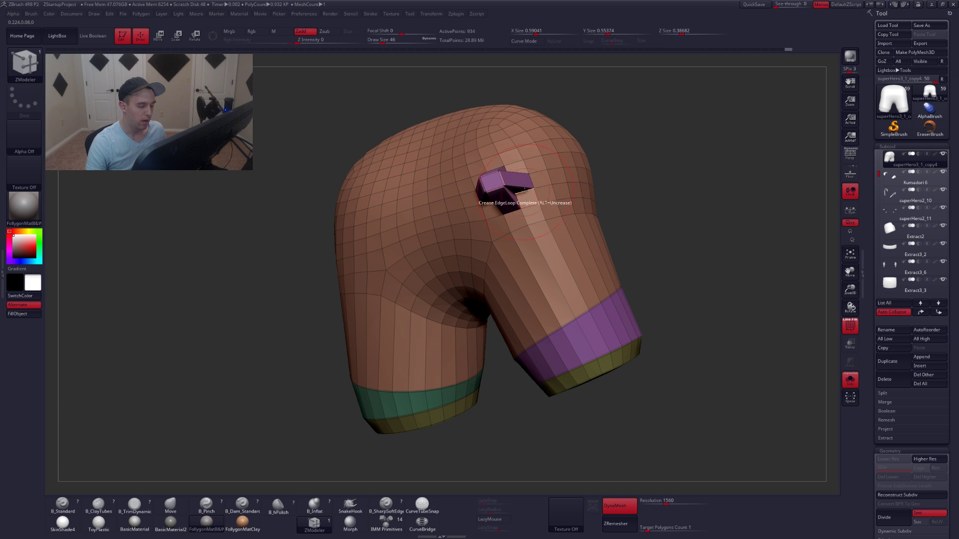
Undo the QMesh extrusions on the front of the hip.
right_click_drag(525, 199, 553, 195)
key("ctrl+z")
key("ctrl+z")
key("ctrl+z")
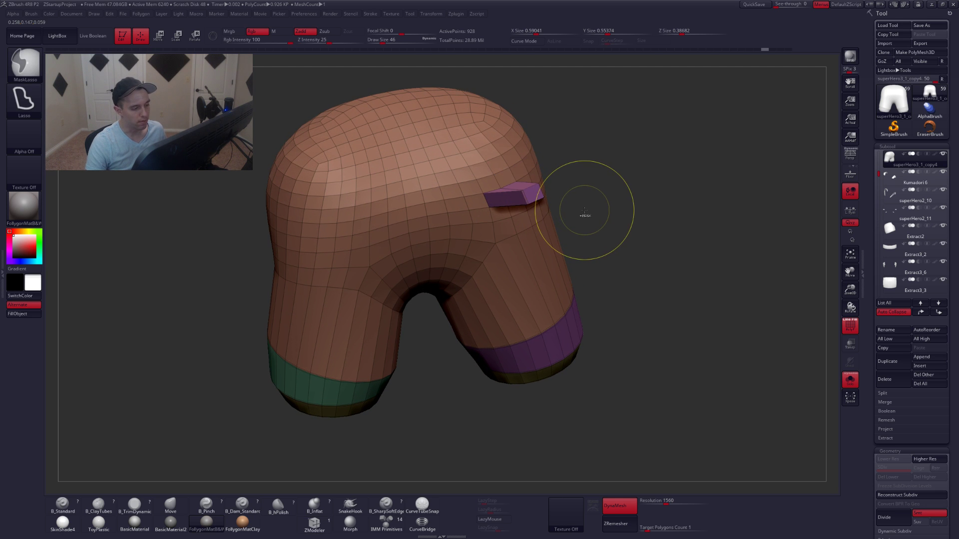
Compare the shorts' subdivided and base meshes and review the available ZModeler edge actions.
key("shift+d")
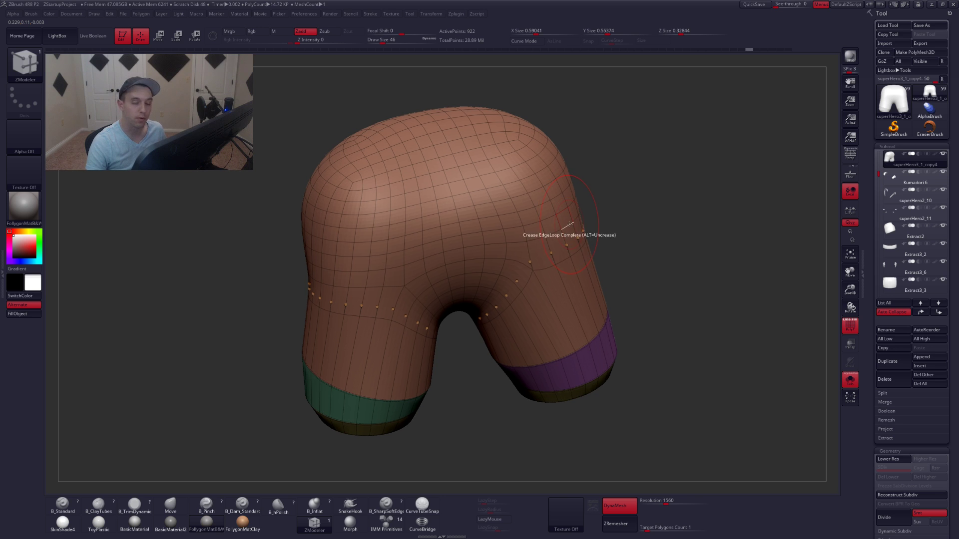
mouse_move(582, 221)
right_mouse_down()
mouse_move(561, 201)
mouse_move(585, 214)
mouse_move(576, 237)
right_mouse_up()
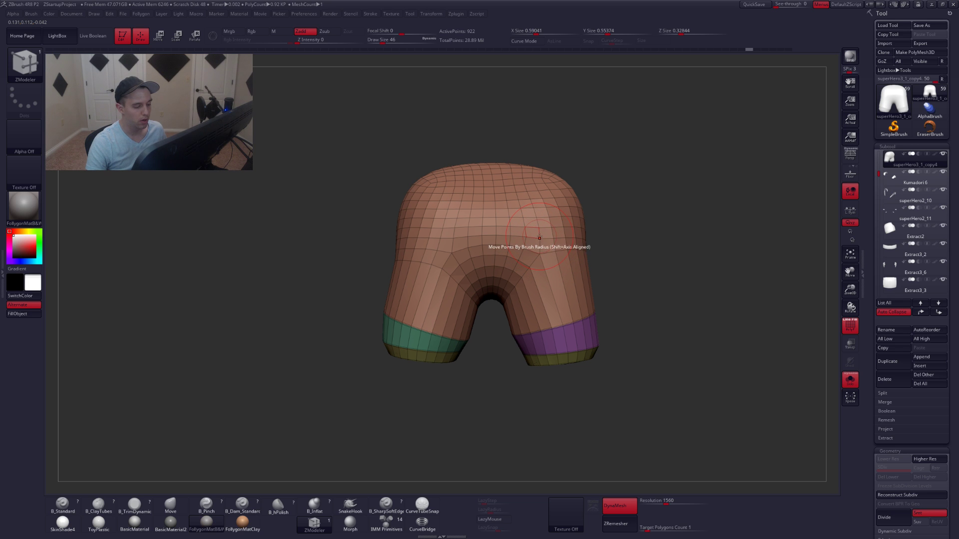
right_click_drag(539, 237, 541, 243, "ctrl")
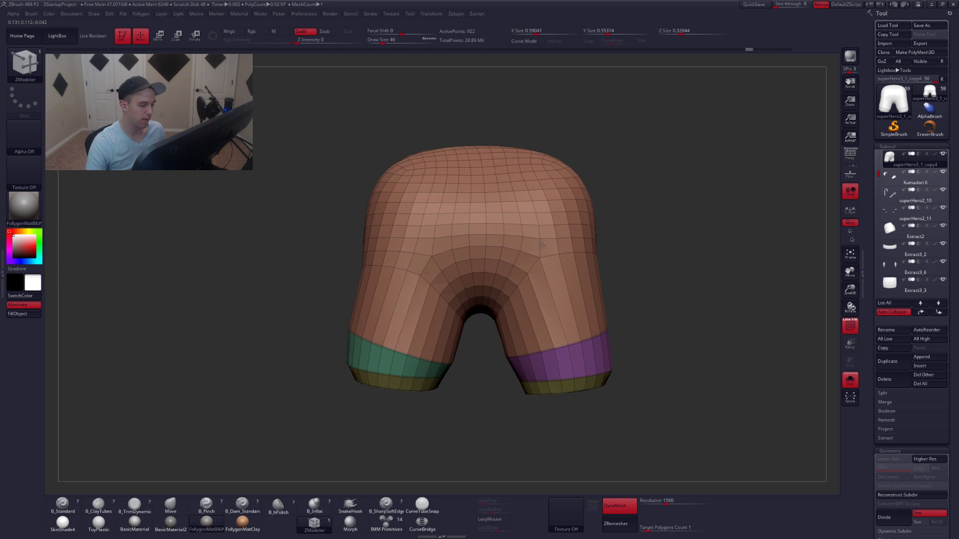
key("space")
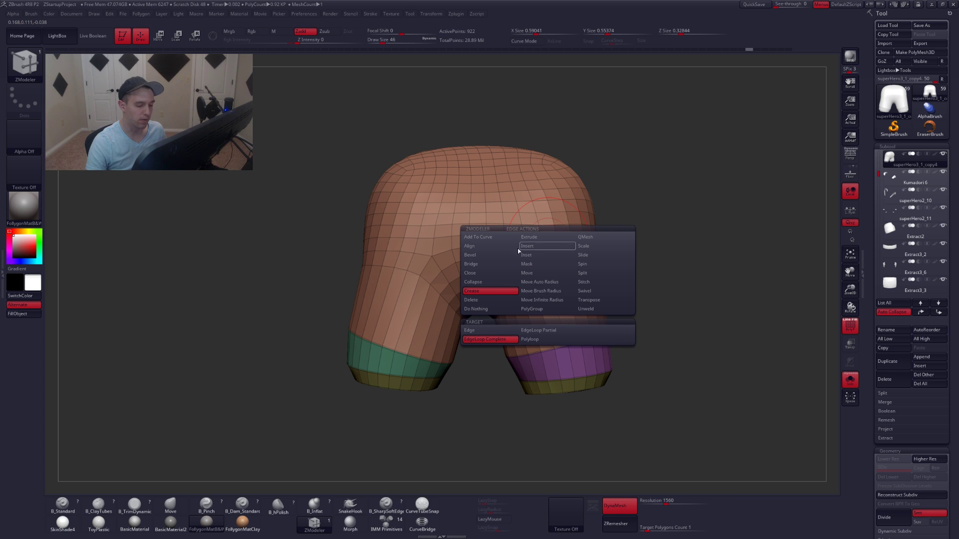
right_click_drag(703, 273, 663, 241, "ctrl")
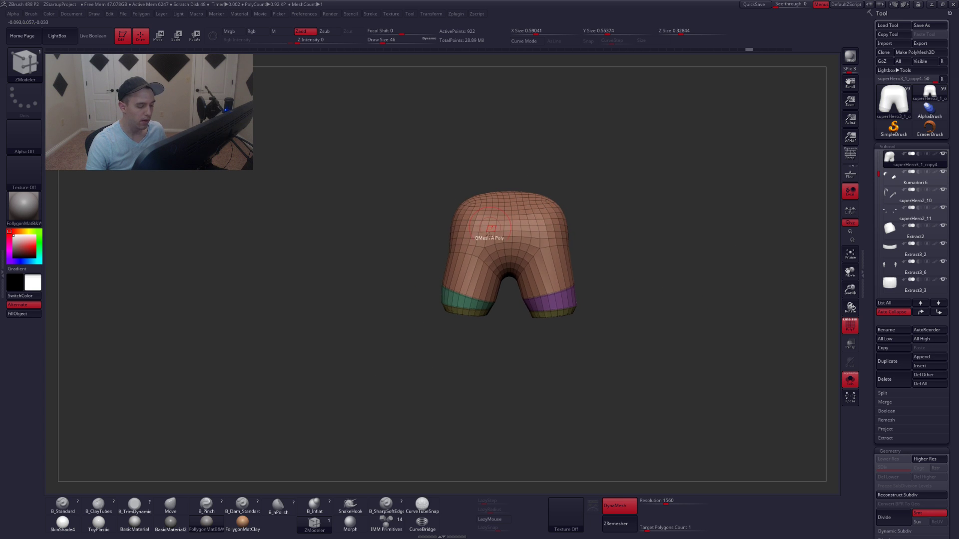
Switch to the Move brush and show the shorts at the highest subdivision level on the full character without polyframe.
key("4")
key("alt+s")
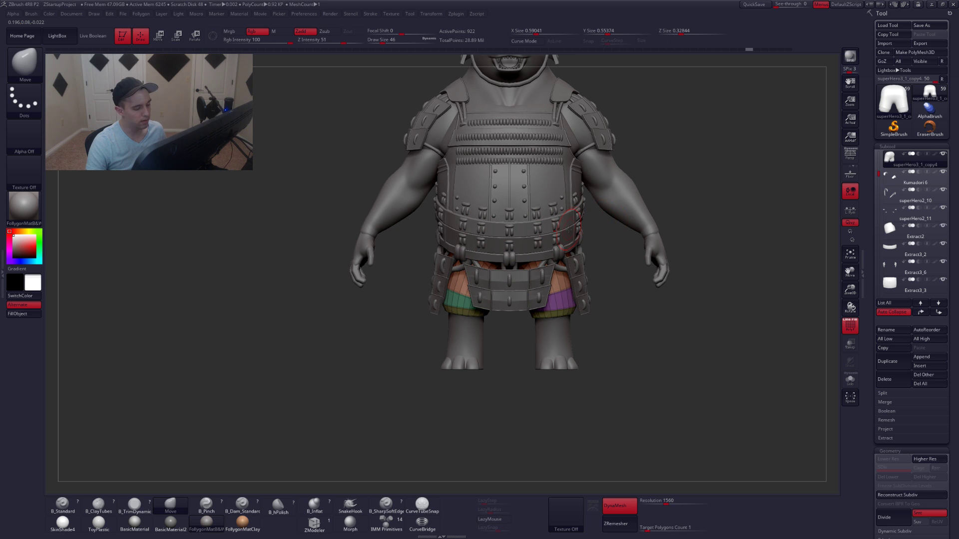
key("shift+f")
key("d")
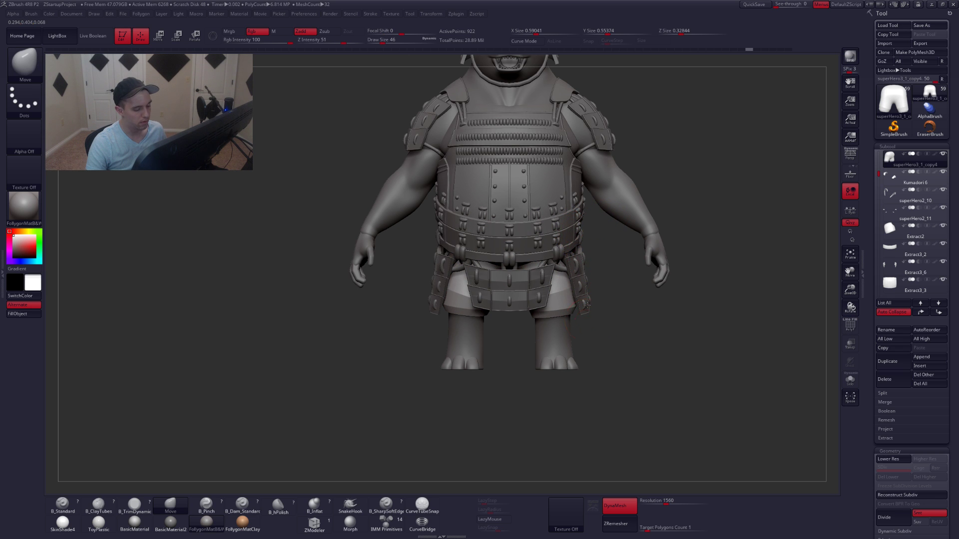
left_click_drag(587, 305, 577, 251)
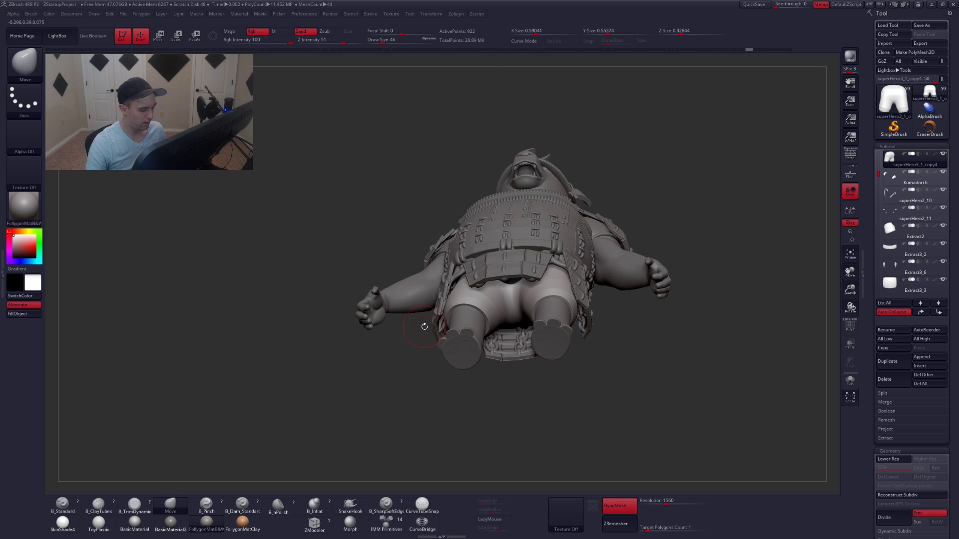
Inspect the shorts and their cuffs from below at the lowest subdivision level, both on the full character and in isolation.
left_click_drag(424, 326, 464, 304)
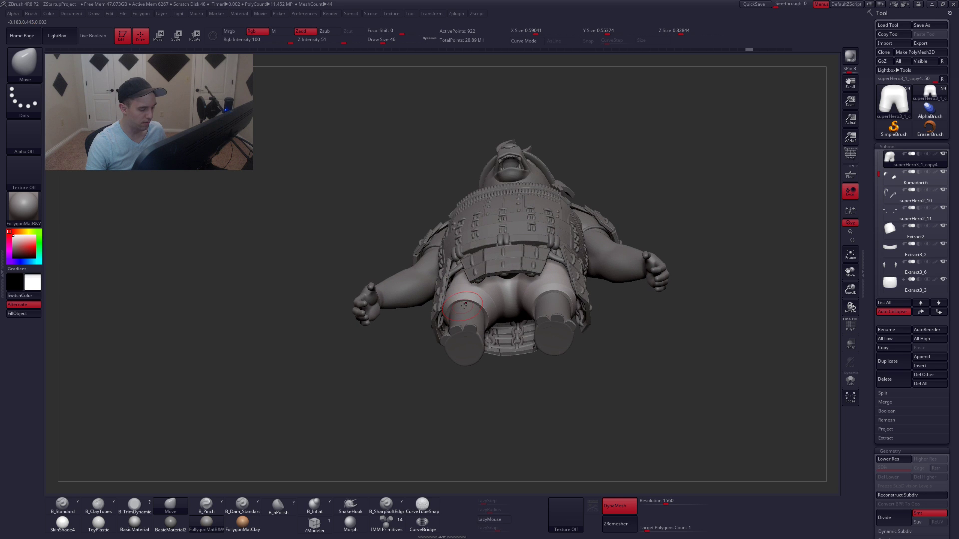
right_click_drag(470, 303, 538, 320, "alt")
key("shift+alt+s")
left_click_drag(538, 320, 545, 353)
key("shift+d")
mouse_move(489, 343)
left_mouse_down("ctrl")
mouse_move(567, 367)
mouse_move(590, 346)
mouse_move(541, 280)
left_mouse_up("ctrl")
left_click(589, 349, "ctrl")
key("shift+alt+s")
key("space")
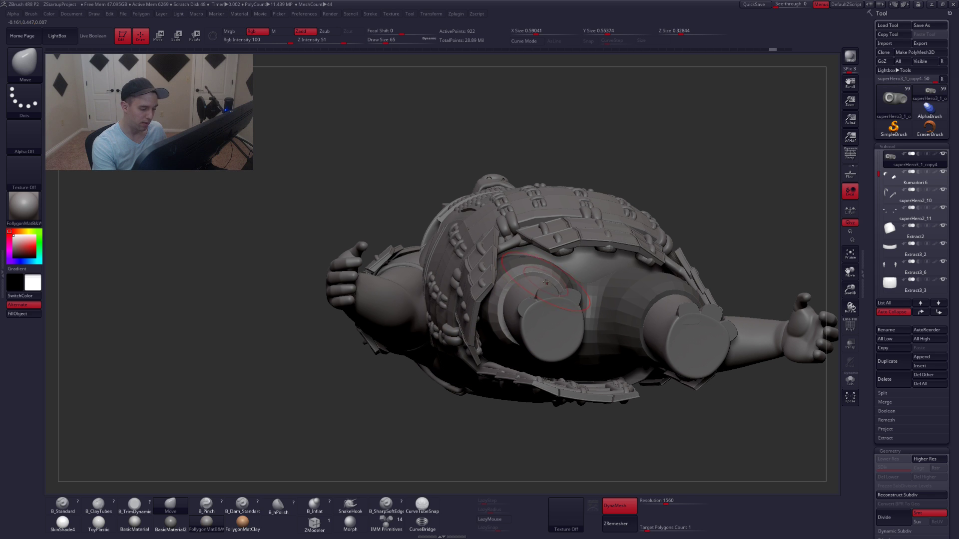
right_click_drag(544, 282, 544, 321)
key("alt+shift+s")
left_click_drag(576, 317, 585, 330, "ctrl")
right_click_drag(586, 329, 568, 313, "ctrl")
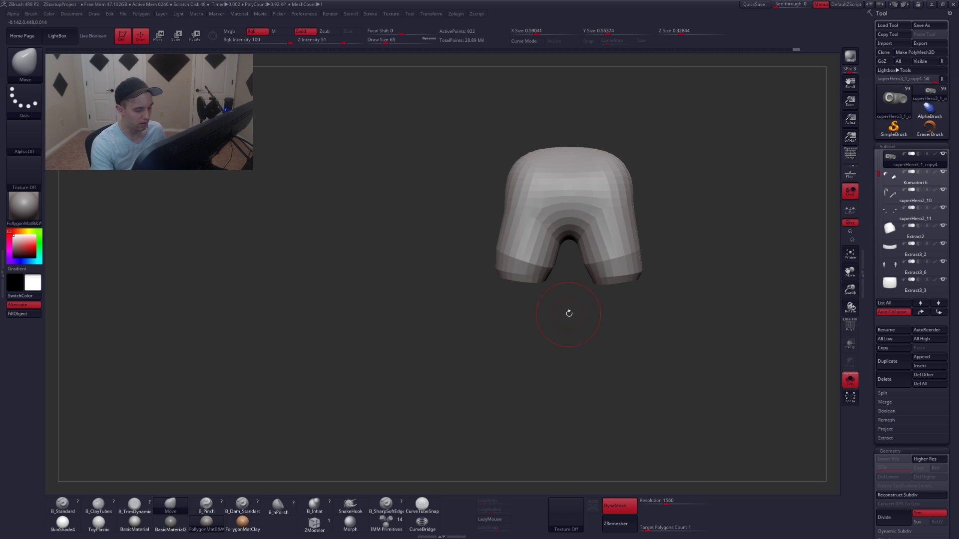
key("alt+shift+s")
right_click_drag(643, 259, 620, 313, "alt")
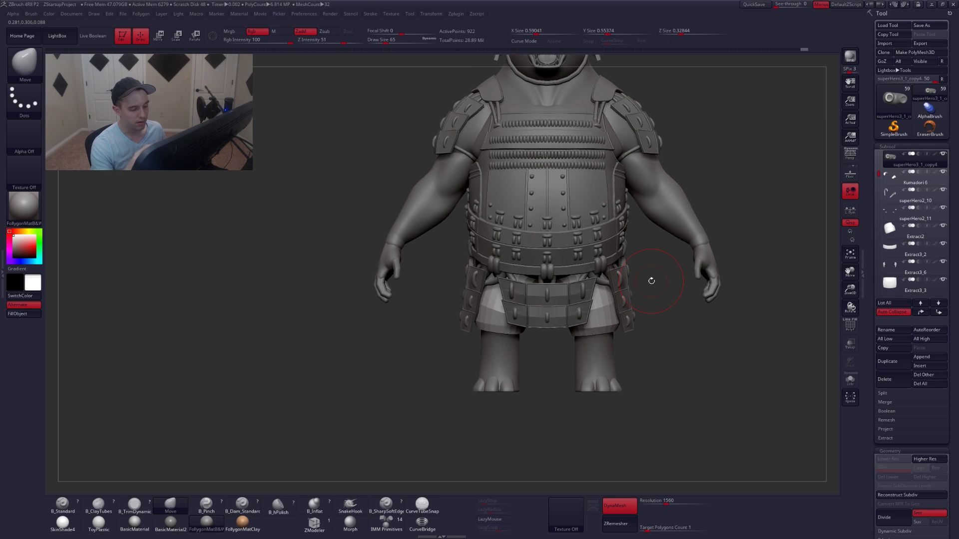
Select the front skirt armor, isolate it with polyframe, and undo the last edits to its hanging cord loops.
left_click(569, 321, "alt")
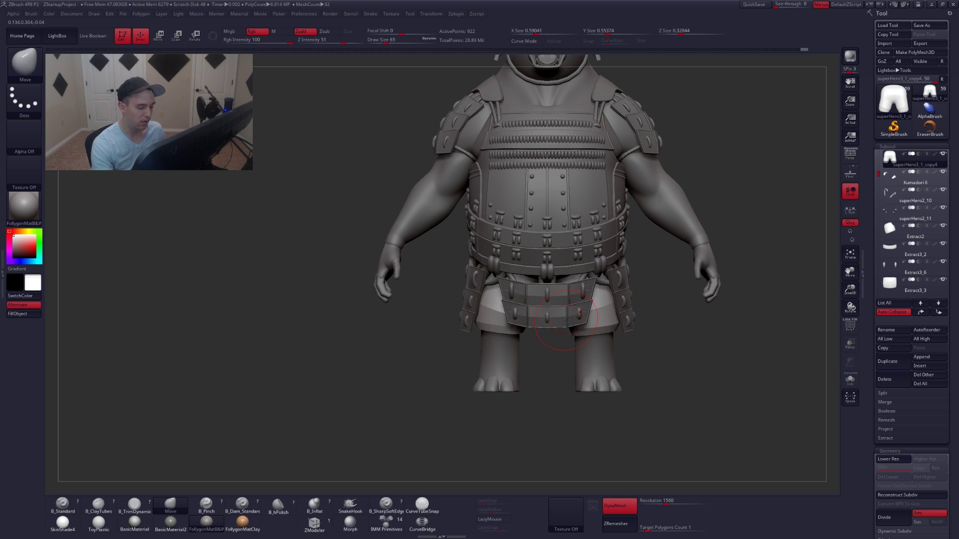
key("ctrl+shift+s")
mouse_move(560, 319)
right_mouse_down()
mouse_move(625, 321)
mouse_move(581, 332)
right_mouse_up()
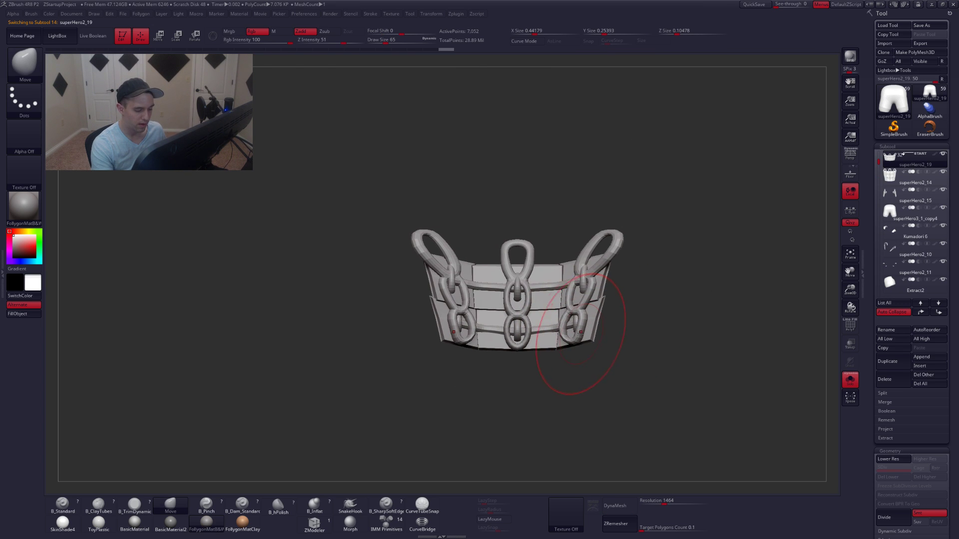
key("shift+f")
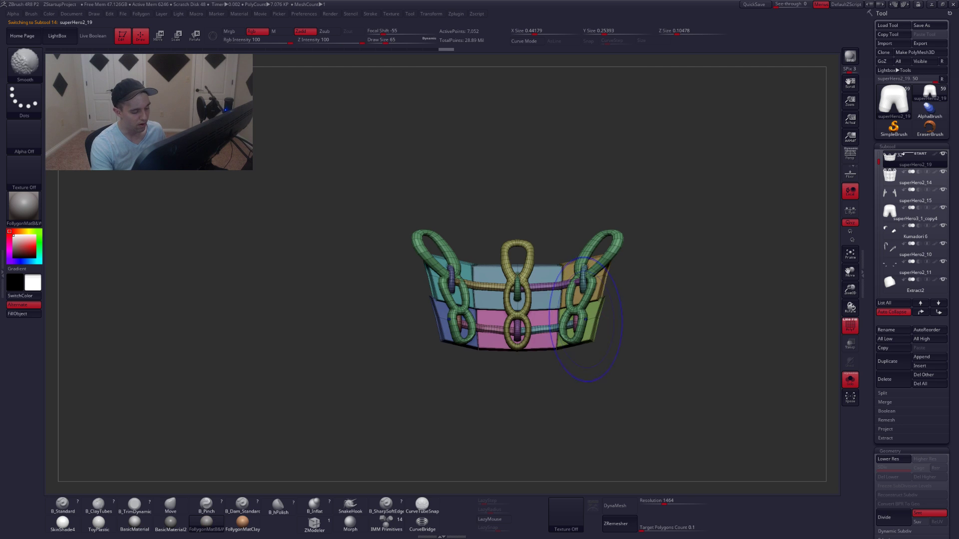
key("ctrl+z")
key("ctrl+z")
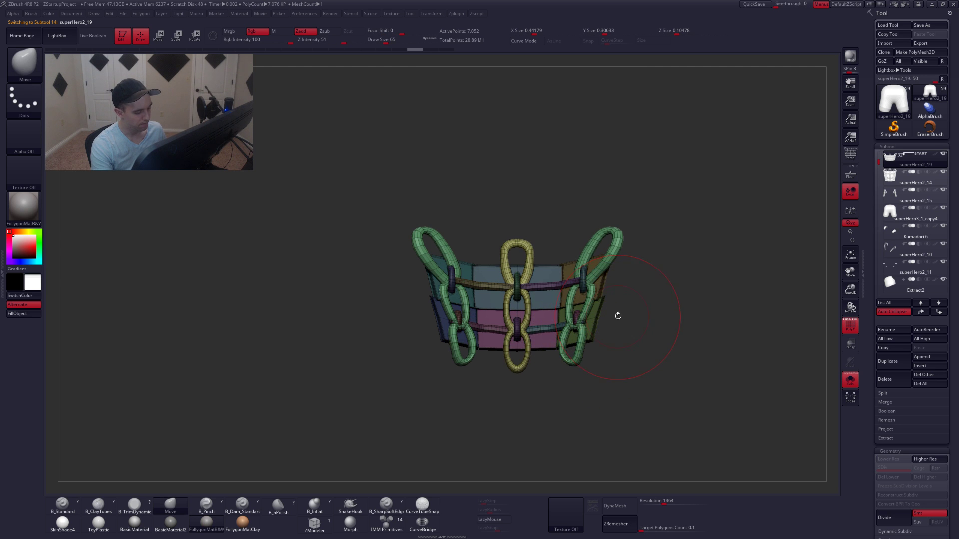
key("shift+f")
mouse_move(599, 376)
right_mouse_down("alt")
mouse_move(588, 351)
mouse_move(699, 357)
mouse_move(696, 340)
mouse_move(601, 336)
mouse_move(609, 324)
right_mouse_up("alt")
key("alt+shift+s")
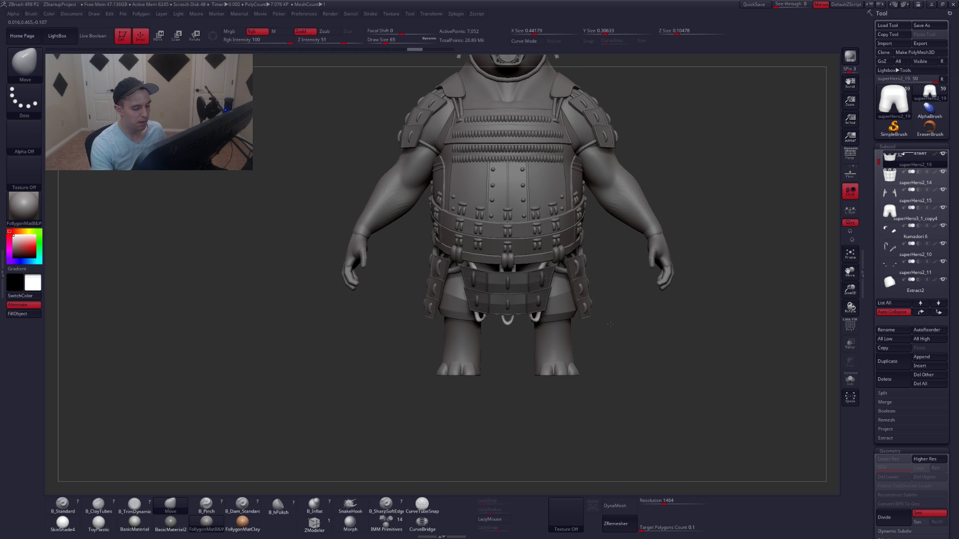
Compare the front skirt armor with and without its bottom plate row on the full character.
left_click_drag(610, 324, 621, 365)
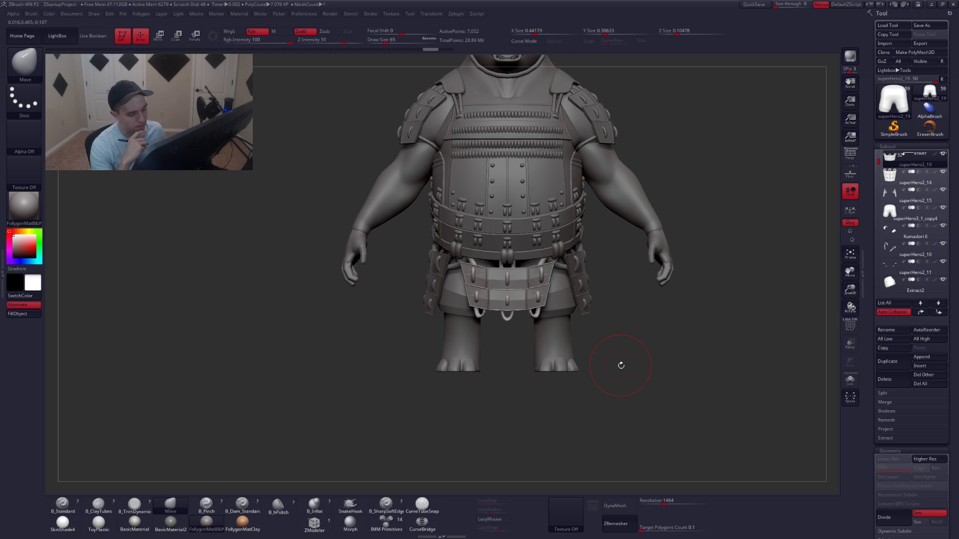
key("ctrl+shift+z")
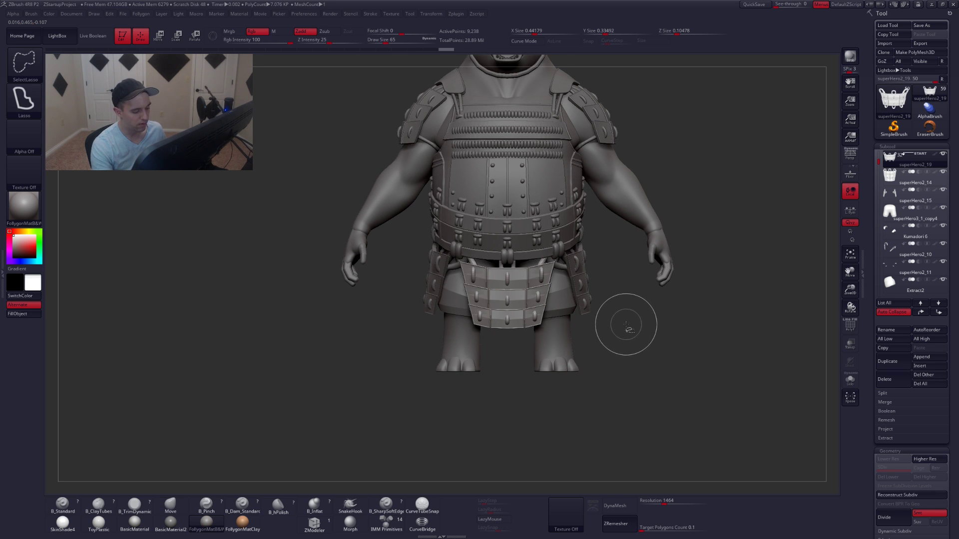
key("ctrl+shift+z")
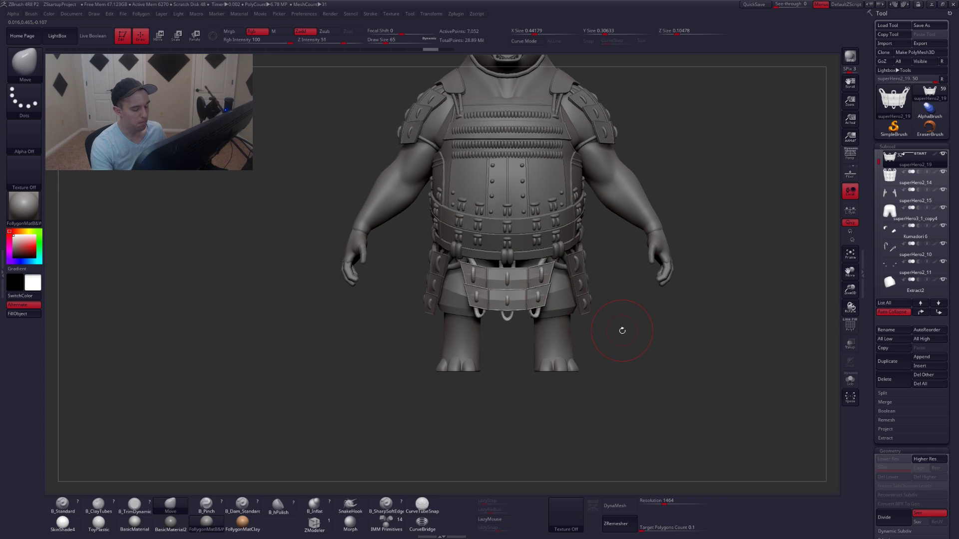
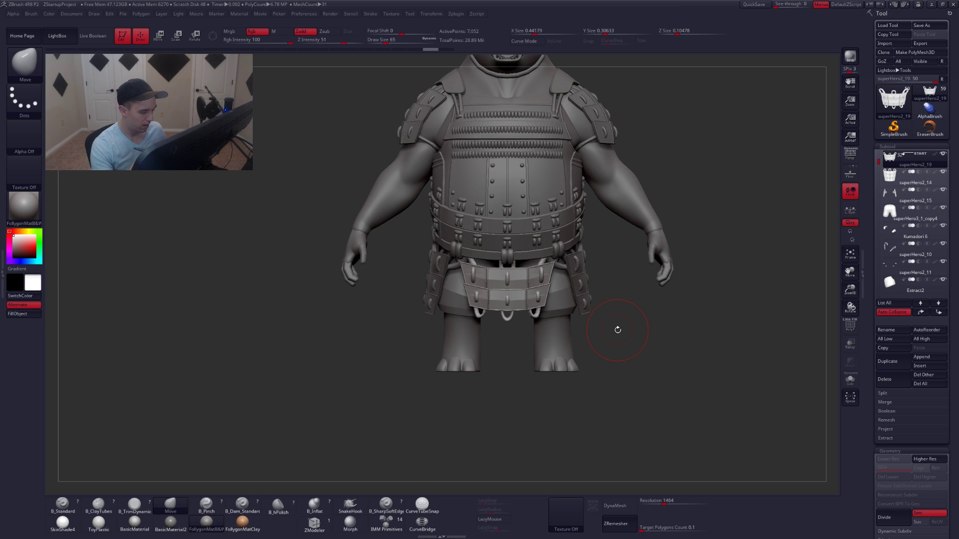
key("alt+s")
right_click_drag(522, 308, 534, 329, "ctrl")
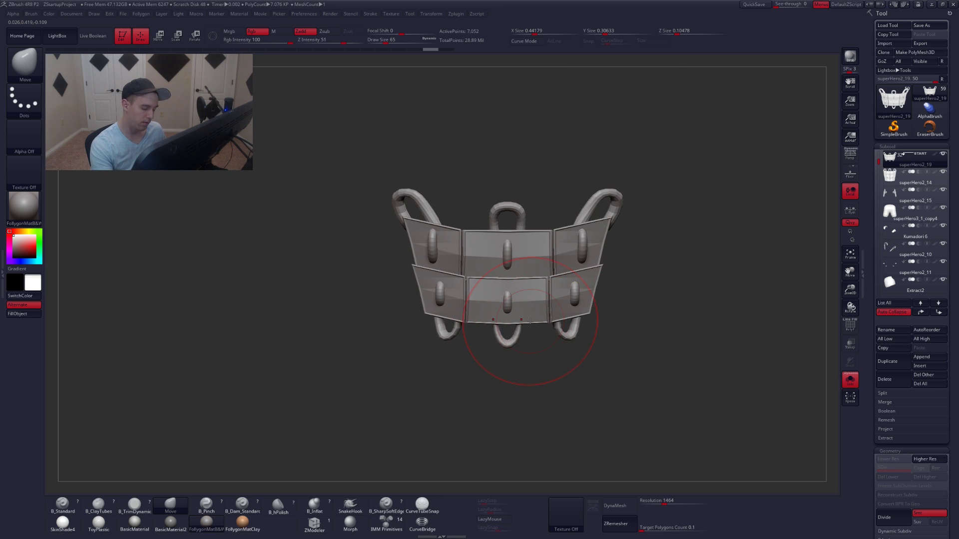
key("ctrl+shift+s")
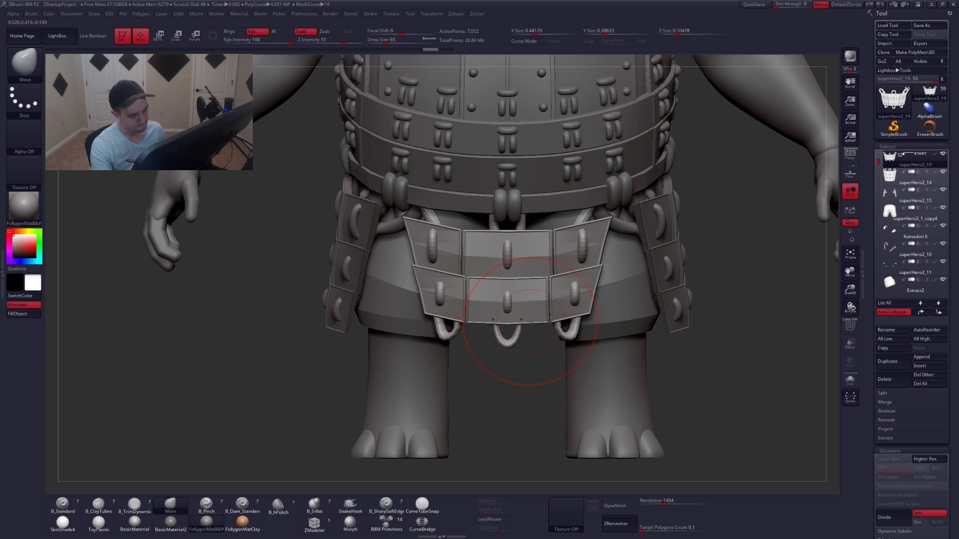
left_click_drag(703, 319, 706, 265, "alt")
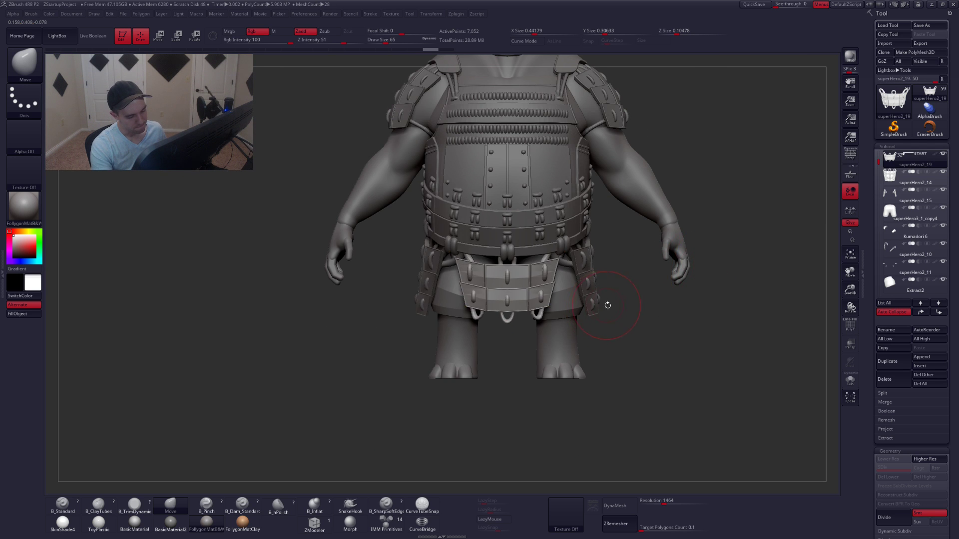
mouse_move(607, 304)
left_mouse_down()
mouse_move(574, 280)
mouse_move(595, 264)
mouse_move(637, 299)
mouse_move(629, 306)
left_mouse_up()
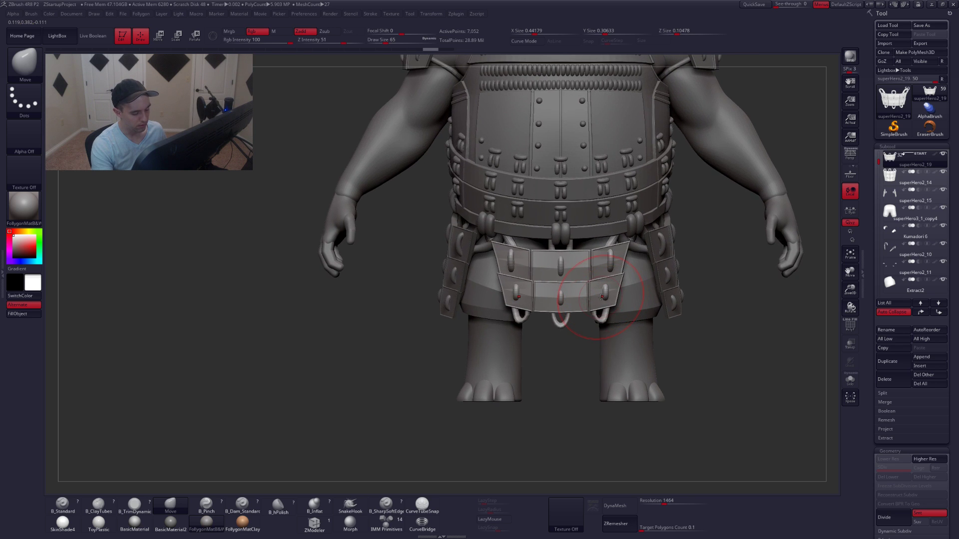
Isolate the front skirt armor at its highest subdivision level and split its hidden bottom plate row into a separate subtool.
key("shift+s")
mouse_move(570, 345)
left_mouse_down()
mouse_move(619, 322)
mouse_move(571, 321)
mouse_move(587, 323)
mouse_move(586, 302)
left_mouse_up()
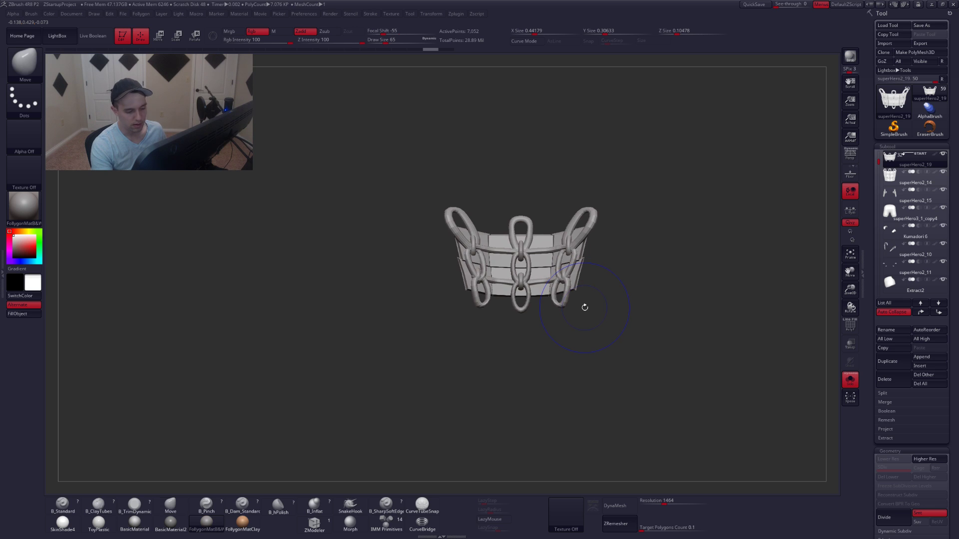
key("d")
key("ctrl+shift+f")
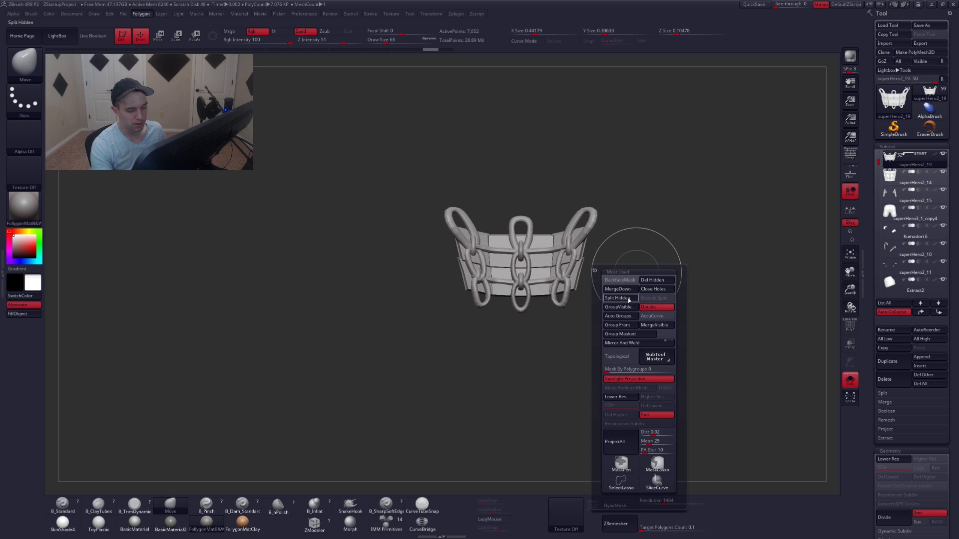
left_click(629, 298)
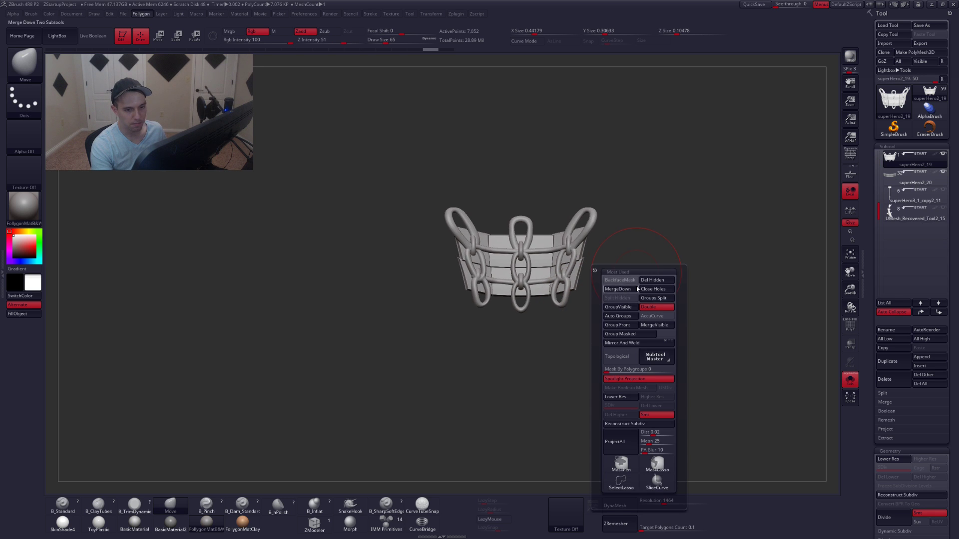
left_click(896, 179)
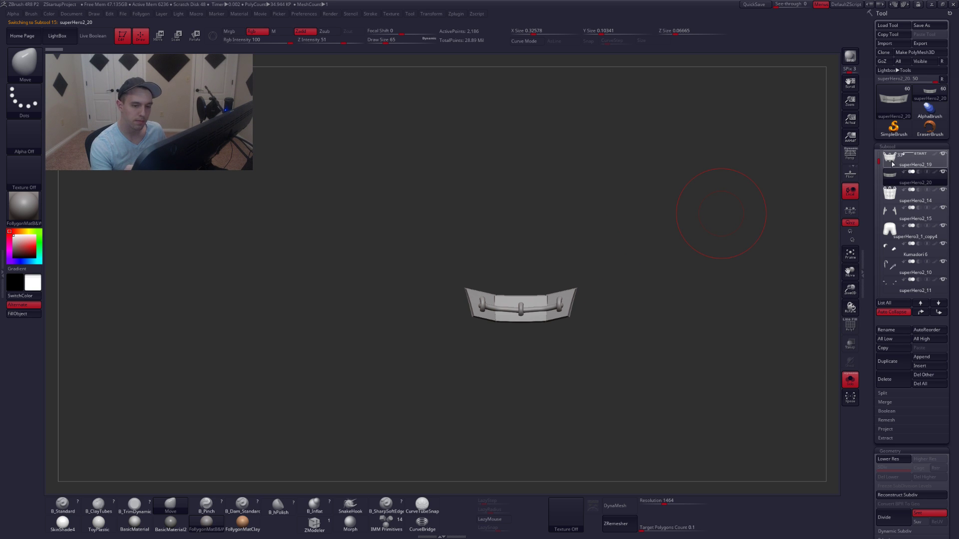
Show only the three vertical looped cords of superHero2_19 by polygroup and split the plates and remaining pieces into another subtool.
left_click(892, 161)
key("f")
key("shift+f")
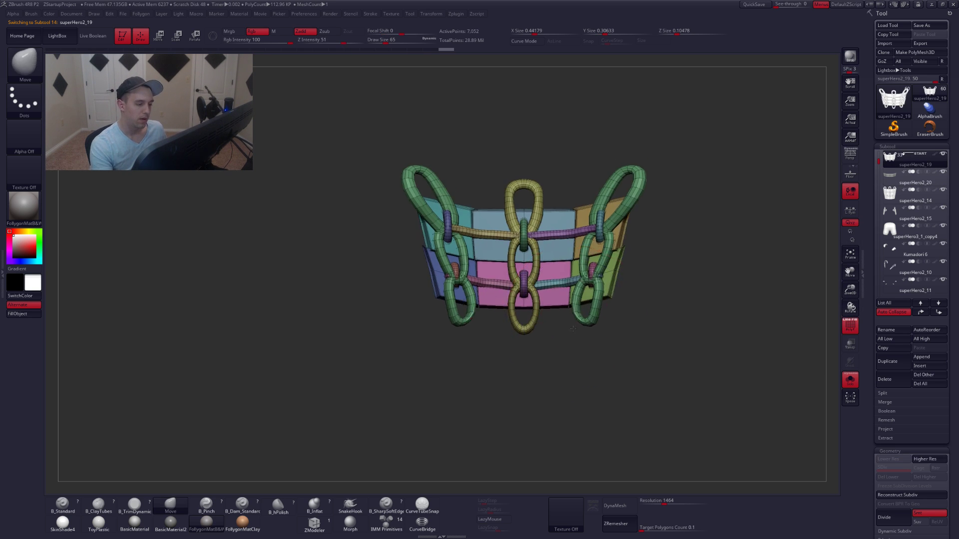
left_click_drag(573, 328, 565, 360, "alt")
left_click(434, 224, "ctrl+shift")
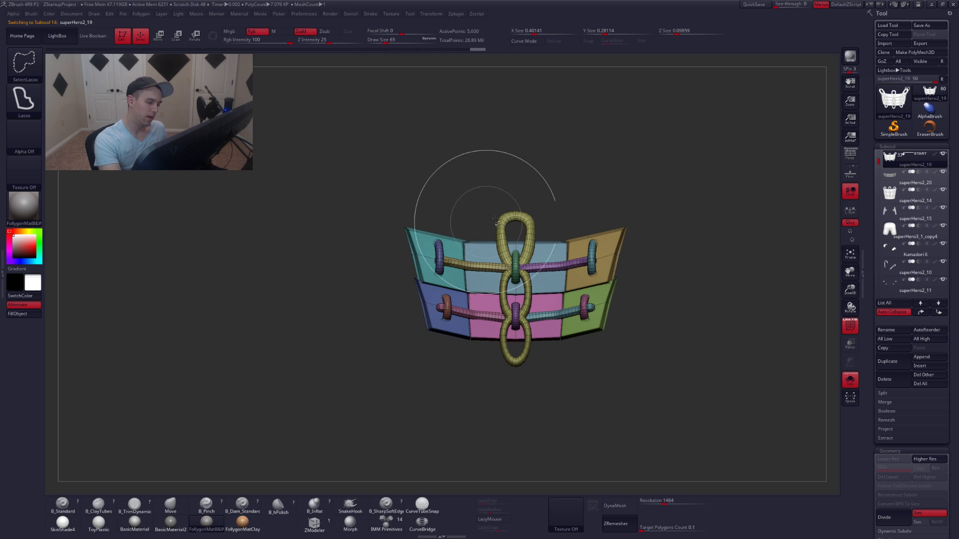
left_click(517, 220, "ctrl+alt+shift")
left_click(659, 205, "ctrl+shift")
key("space")
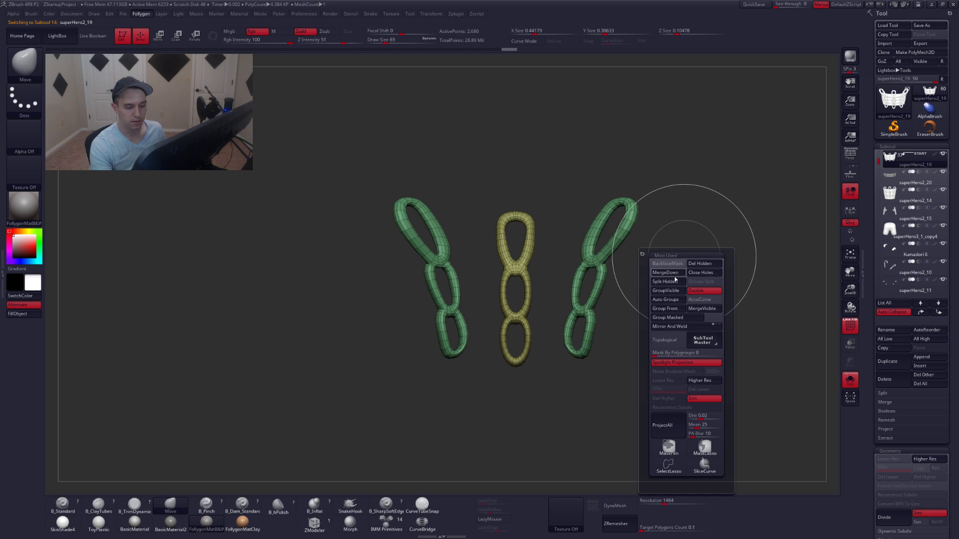
left_click(675, 281)
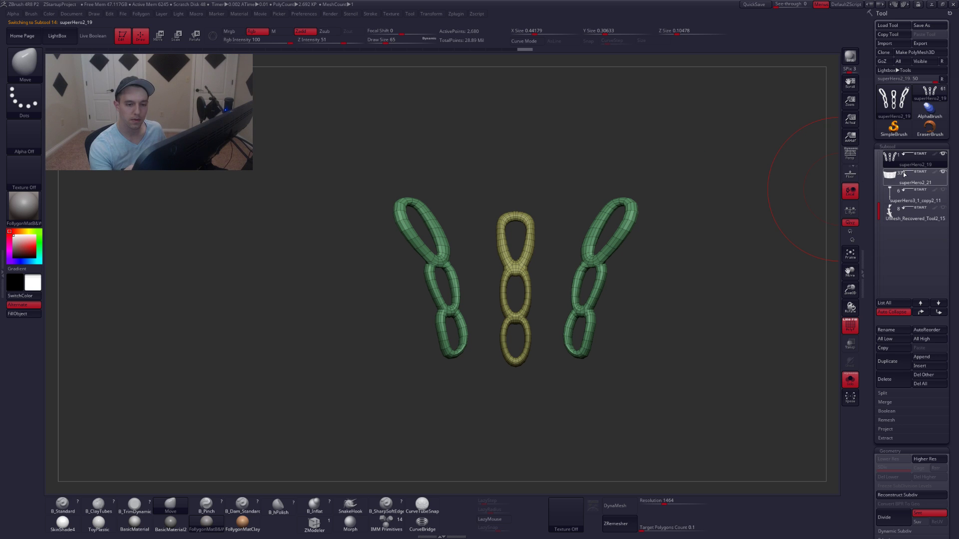
Hide the bottom loop of each of the three cords with a lasso selection and delete the hidden geometry.
mouse_move(566, 302)
left_mouse_down()
mouse_move(543, 304)
mouse_move(580, 313)
mouse_move(573, 322)
left_mouse_up()
key("space")
key("alt+s")
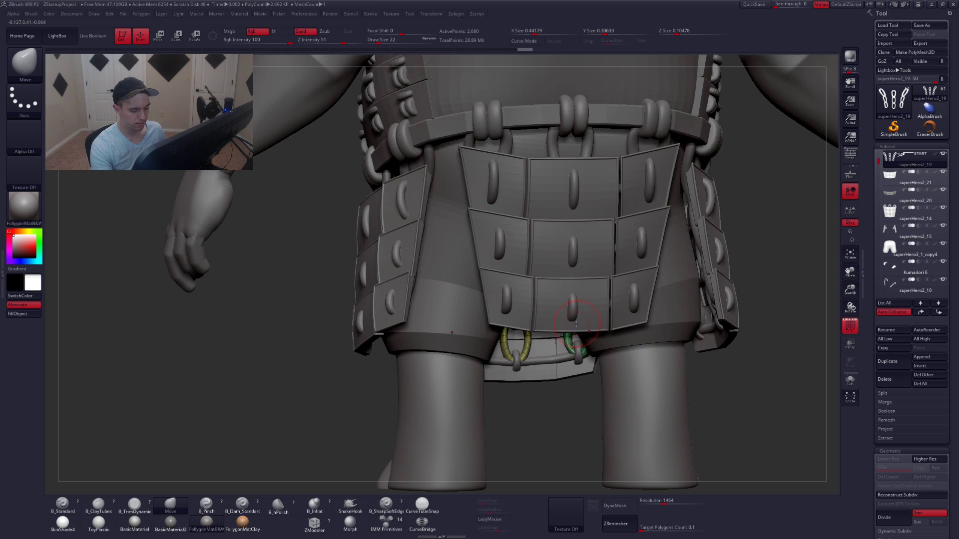
key("shift+s")
key("ctrl+shift")
mouse_move(559, 358)
left_mouse_down("ctrl+shift")
mouse_move(616, 318)
mouse_move(538, 335)
mouse_move(572, 338)
mouse_move(572, 322)
mouse_move(613, 325)
mouse_move(569, 325)
mouse_move(631, 274)
left_mouse_up("ctrl+shift")
key("ctrl+shift")
left_click(653, 293, "ctrl+shift")
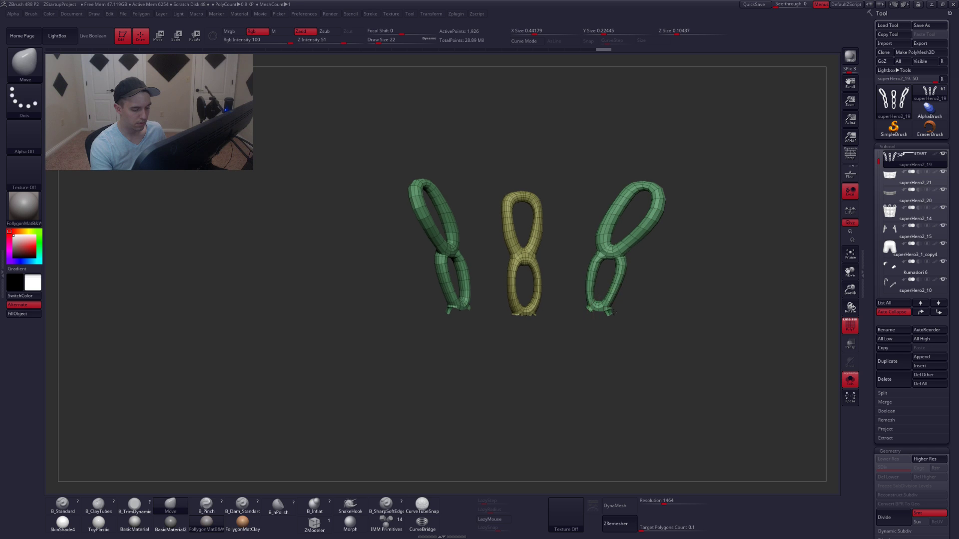
key("space")
left_click(672, 283)
Close the open holes at the cut lower ends of the three cords.
key("shift+f")
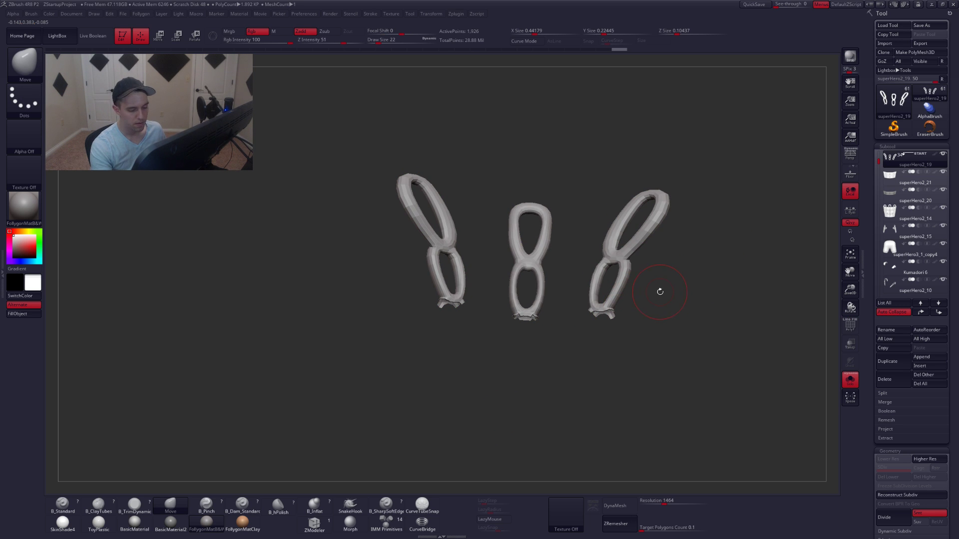
key("ctrl+shift+space")
left_click(681, 302)
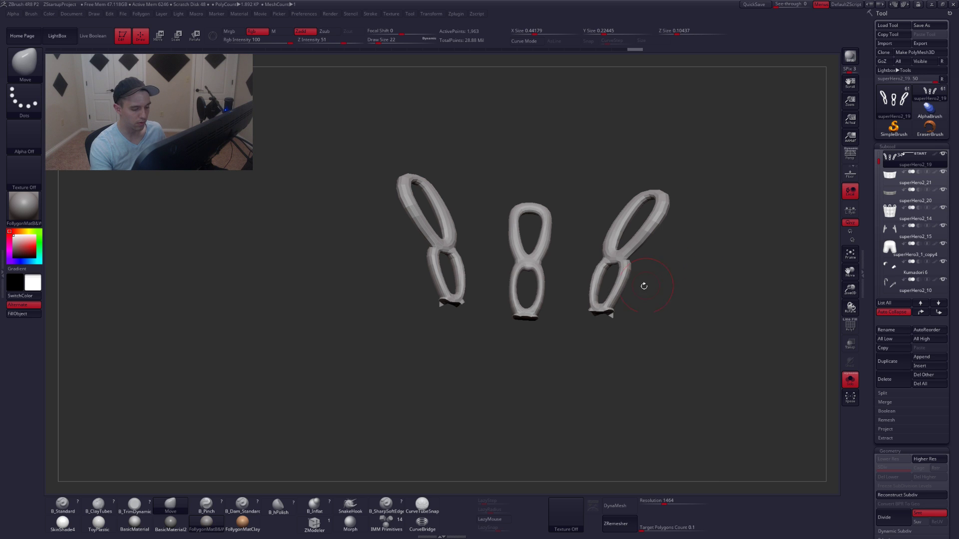
Subdivide the cords three times and convert them to a DynaMesh at resolution 3648.
right_click_drag(609, 315, 608, 298)
key("ctrl+d")
key("ctrl+d")
key("ctrl+d")
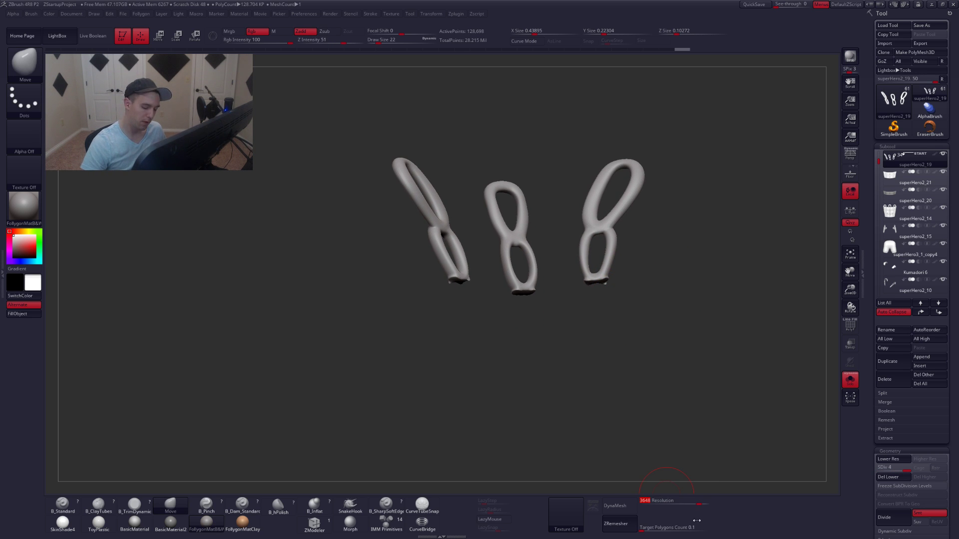
left_click(615, 506)
left_click(594, 524)
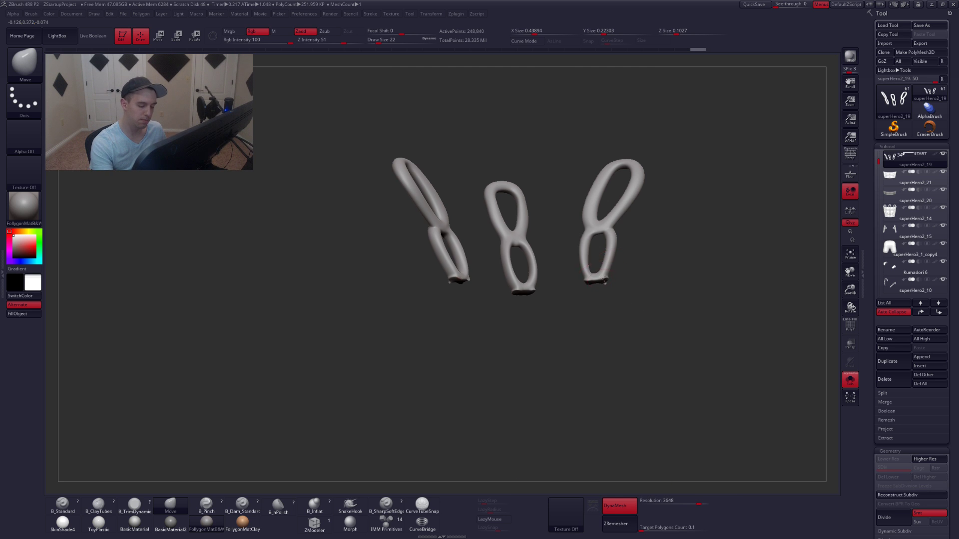
Flatten the jagged cut ends of the cords using the B_TrimDynamic brush at draw size 7.
right_click_drag(603, 277, 619, 293, "ctrl")
key("space")
left_click_drag(619, 293, 613, 291)
right_click_drag(613, 291, 610, 293)
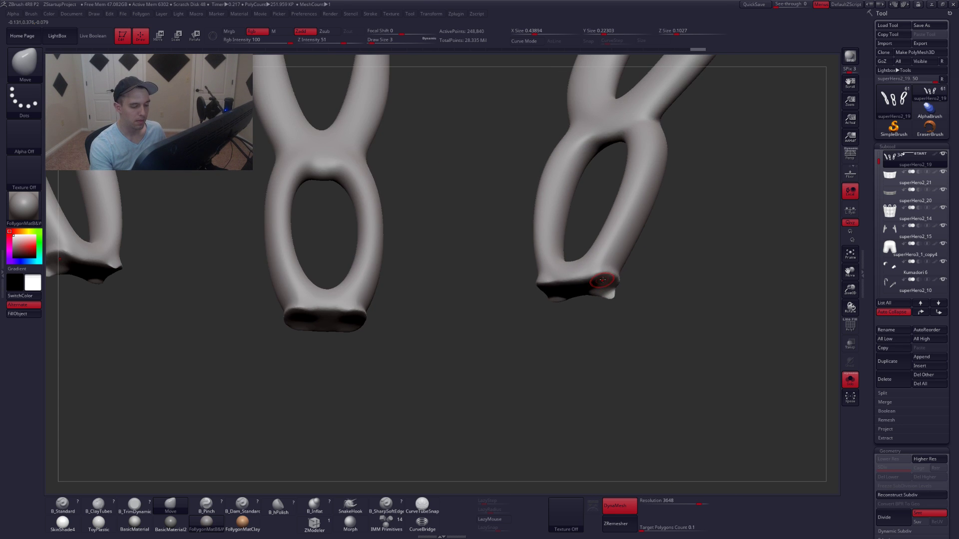
key("3")
key("space")
left_click_drag(610, 281, 605, 279)
right_click_drag(605, 278, 608, 269)
left_click_drag(608, 270, 544, 283)
mouse_move(548, 281)
right_mouse_down()
mouse_move(575, 278)
mouse_move(549, 284)
mouse_move(556, 245)
mouse_move(551, 257)
right_mouse_up()
left_click_drag(546, 302, 539, 232)
right_click_drag(540, 232, 528, 227)
Hide the stray geometry at the side cord's cut end, delete it, and update the DynaMesh.
mouse_move(512, 219)
left_mouse_down("ctrl+alt+shift")
mouse_move(574, 219)
mouse_move(564, 218)
left_mouse_up("ctrl+alt+shift")
key("space")
left_click(595, 233)
key("space")
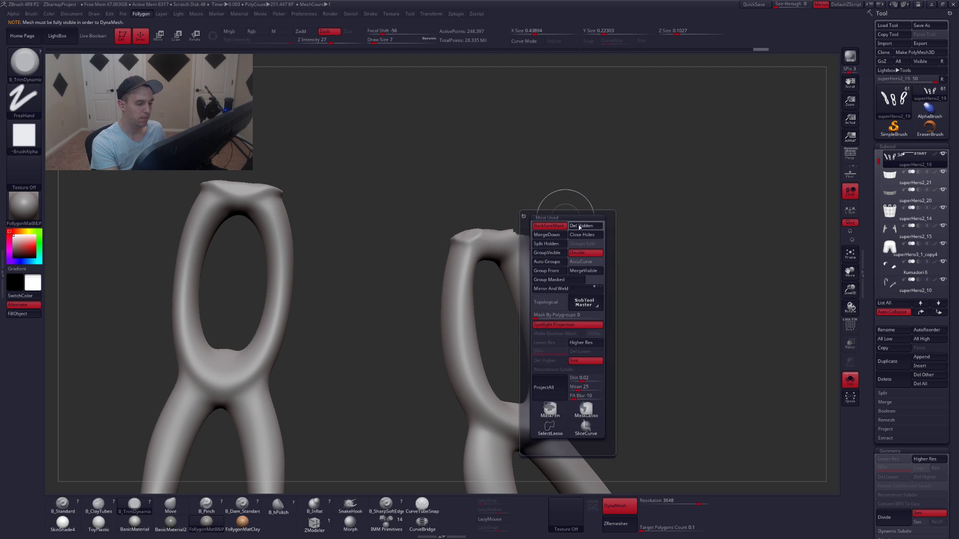
left_click(581, 226)
left_click_drag(622, 183, 547, 201, "ctrl")
Trim and smooth the remaining rough surfaces around the cords' lower ends with B_TrimDynamic.
mouse_move(436, 295)
left_mouse_down()
mouse_move(583, 277)
mouse_move(593, 259)
left_mouse_up()
left_click_drag(387, 258, 547, 279, "alt")
mouse_move(625, 273)
left_mouse_down()
mouse_move(554, 267)
mouse_move(501, 305)
left_mouse_up()
left_click_drag(517, 402, 522, 442)
Apply Mirror And Weld to the cords and check their trimmed ends from the side.
key("ctrl+shift+f")
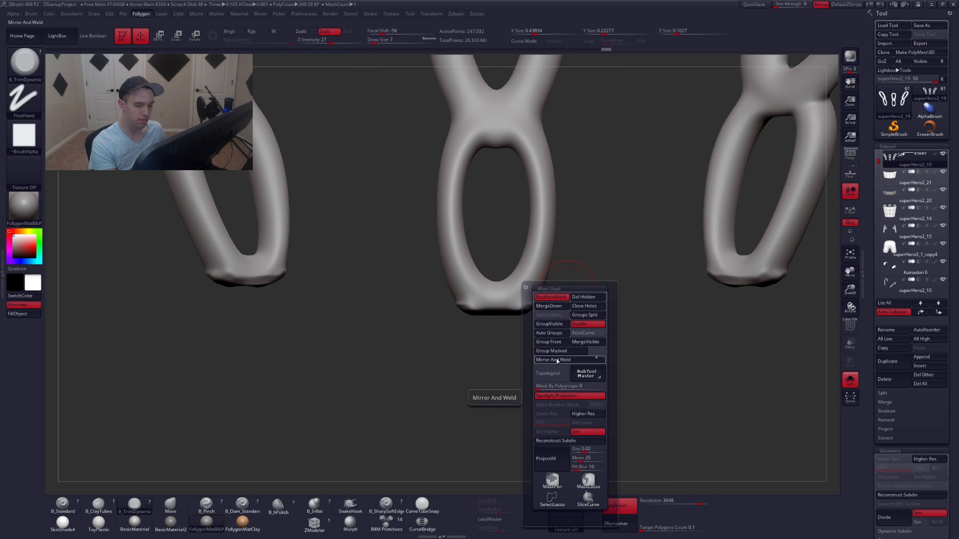
left_click(555, 360)
mouse_move(534, 277)
right_mouse_down()
mouse_move(514, 300)
mouse_move(526, 289)
mouse_move(533, 309)
mouse_move(615, 165)
right_mouse_up()
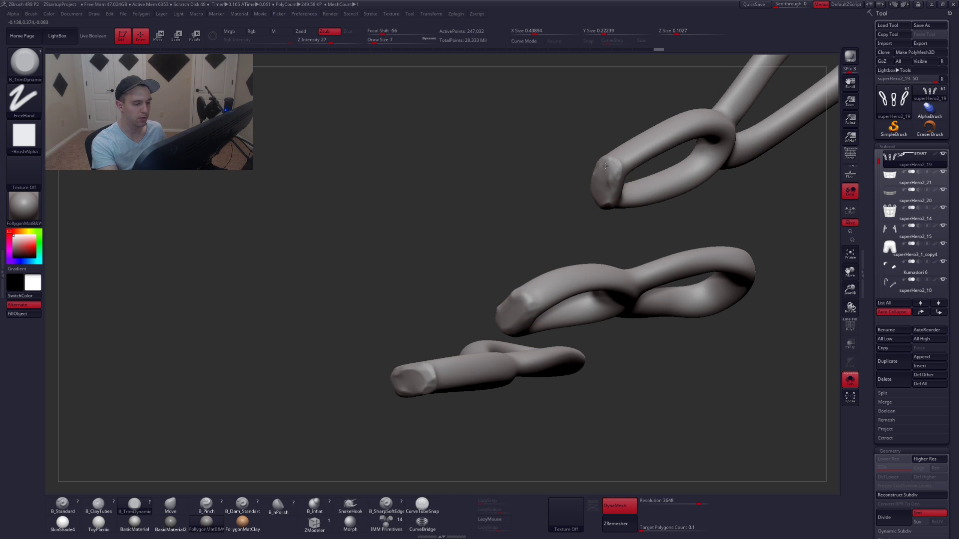
Set the cords' DynaMesh resolution to 2968 and update the DynaMesh.
right_click_drag(610, 198, 653, 212)
right_click_drag(729, 261, 648, 333, "alt")
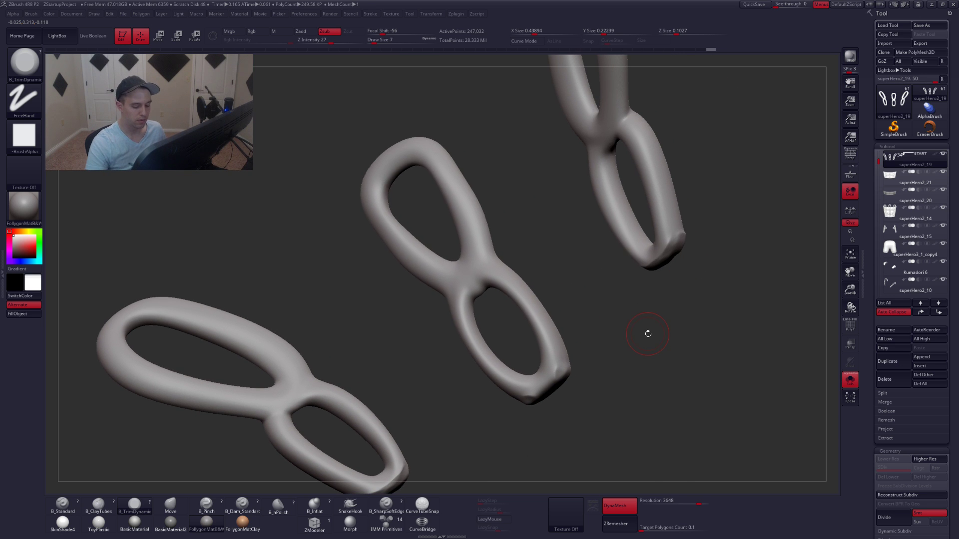
left_click_drag(696, 503, 689, 503)
left_click_drag(669, 417, 709, 324, "ctrl")
Smooth and flatten the cords' lower ends with the Smooth and B_TrimDynamic brushes, and ZRemesh the cords into a low-poly mesh.
right_click_drag(644, 254, 674, 245)
left_click_drag(674, 246, 680, 233, "shift")
right_click_drag(681, 233, 673, 257)
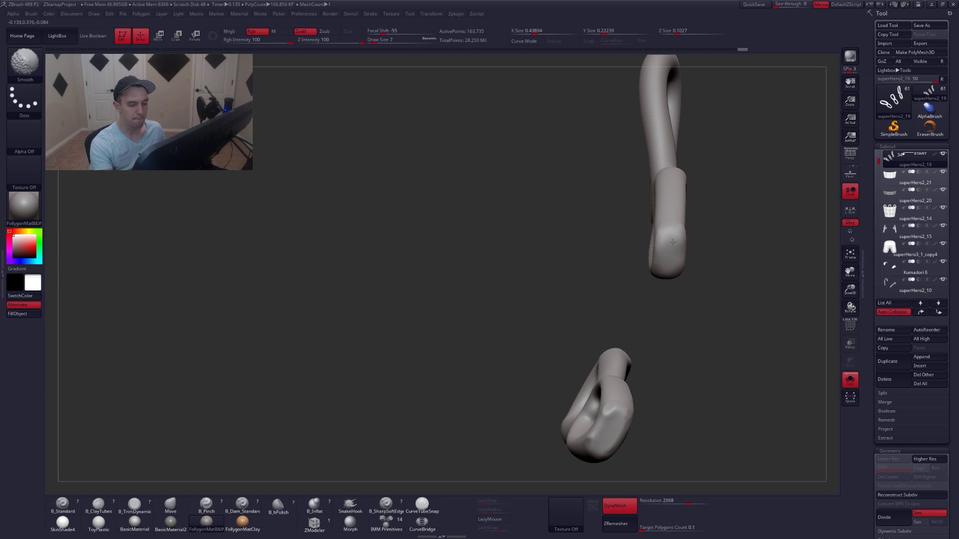
right_click_drag(622, 408, 608, 356)
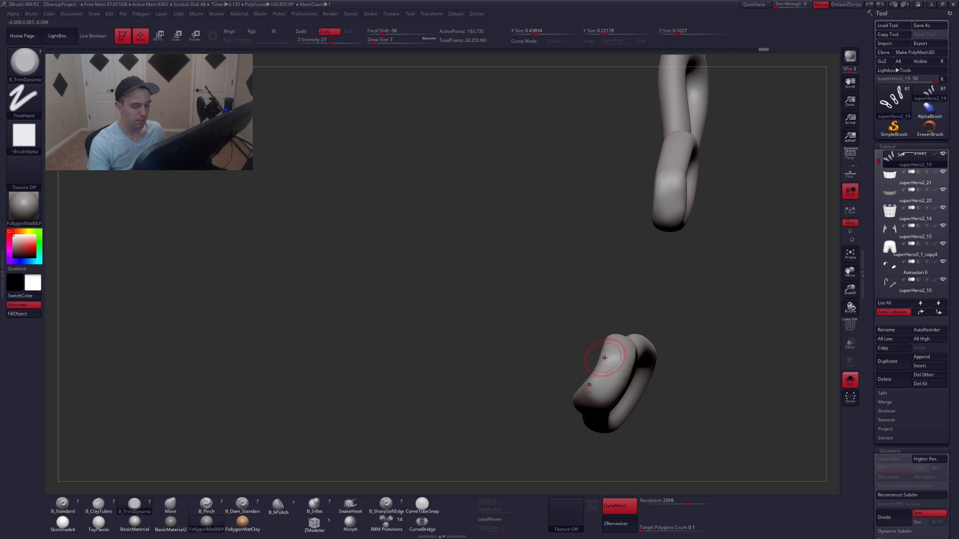
key("2")
left_click_drag(616, 355, 598, 392)
key("shift")
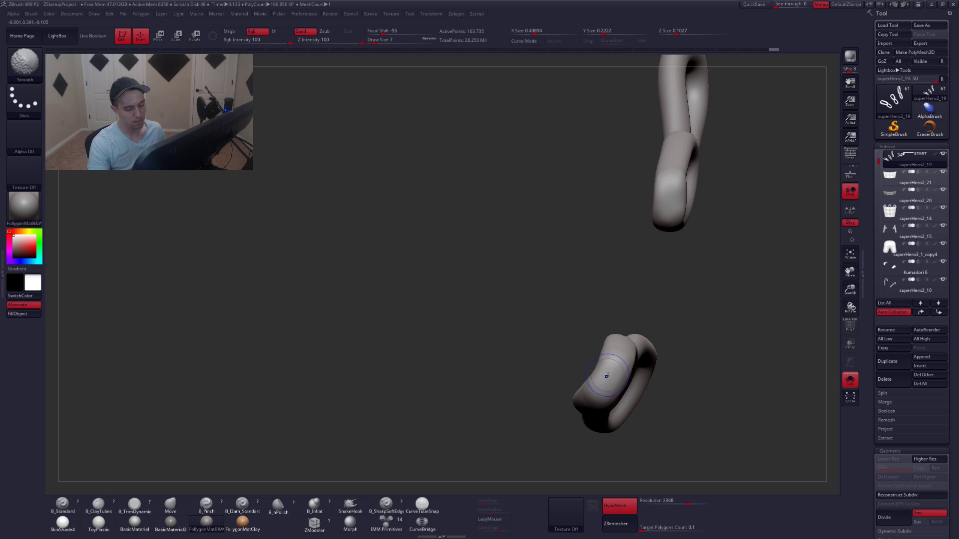
mouse_move(606, 375)
right_mouse_down()
mouse_move(669, 201)
mouse_move(644, 255)
right_mouse_up()
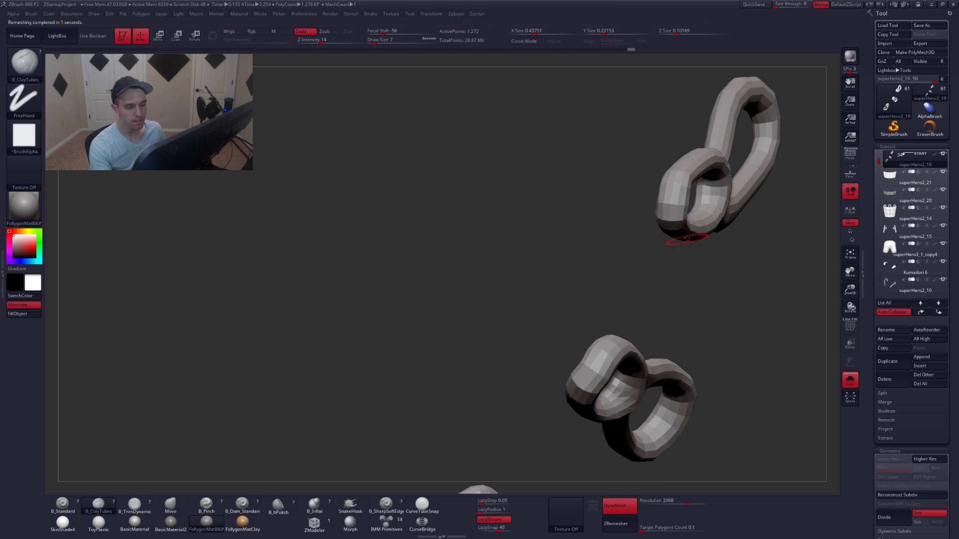
Select the front skirt plates superHero2_21, hide the bottom plate row superHero2_20, and preview the selected plates with Dynamic Subdivision.
right_click_drag(684, 214, 632, 309)
left_click(648, 312, "alt")
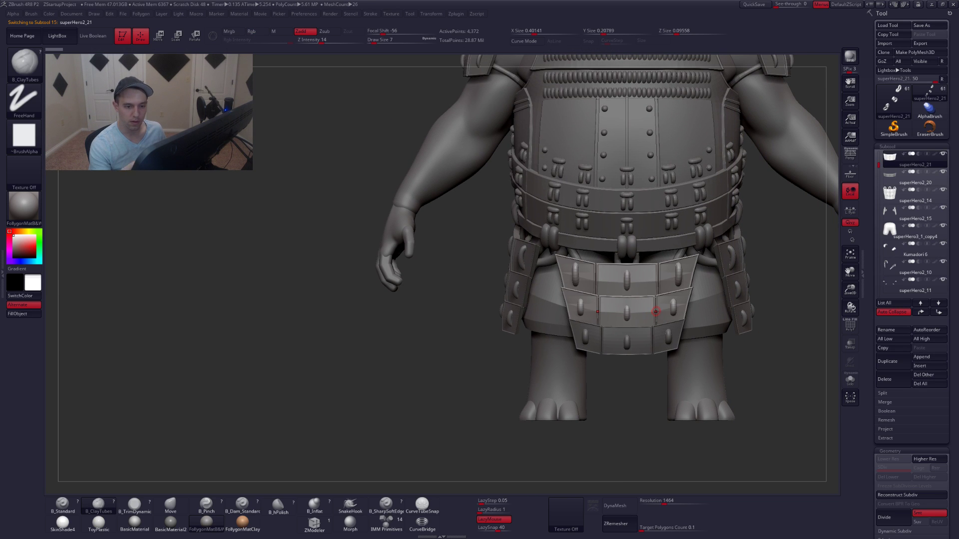
left_click(944, 172)
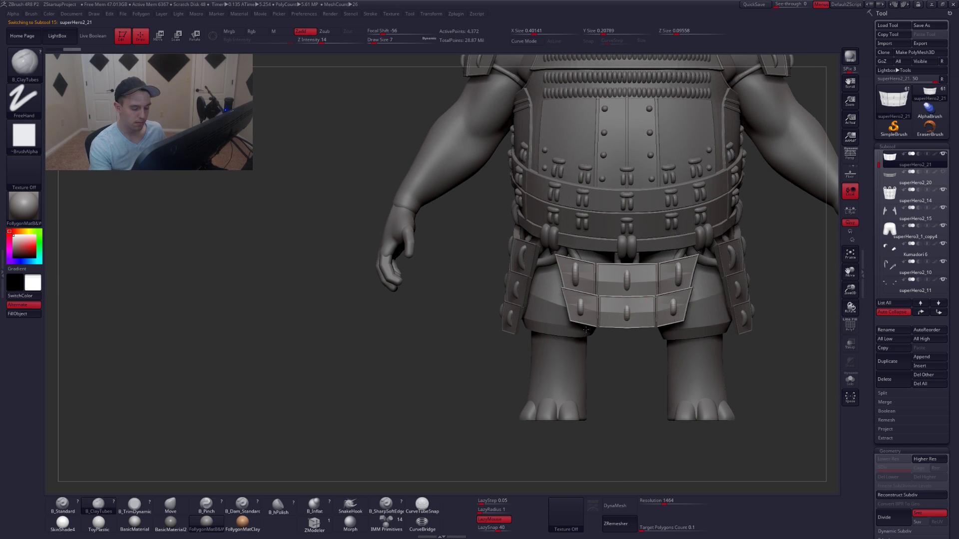
mouse_move(643, 305)
right_mouse_down("alt")
mouse_move(575, 334)
mouse_move(654, 348)
mouse_move(590, 326)
mouse_move(637, 362)
mouse_move(565, 349)
mouse_move(605, 336)
right_mouse_up("alt")
key("d")
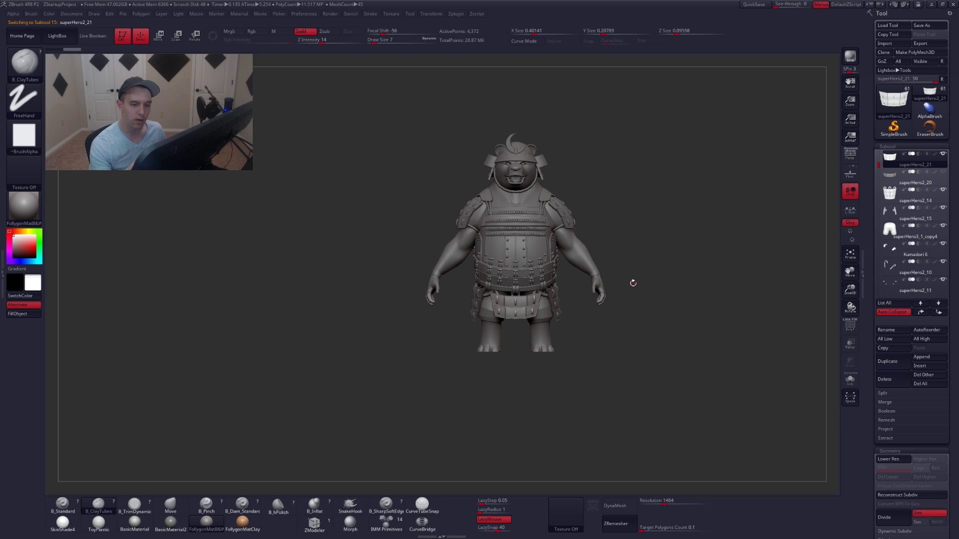
Turn on perspective and display the side skirt armor superHero2_15 on its own with polyframes shown.
left_click(850, 155)
right_click_drag(724, 285, 678, 305)
right_click_drag(593, 315, 614, 324)
left_click(591, 308, "alt")
key("alt+s")
key("shift+f")
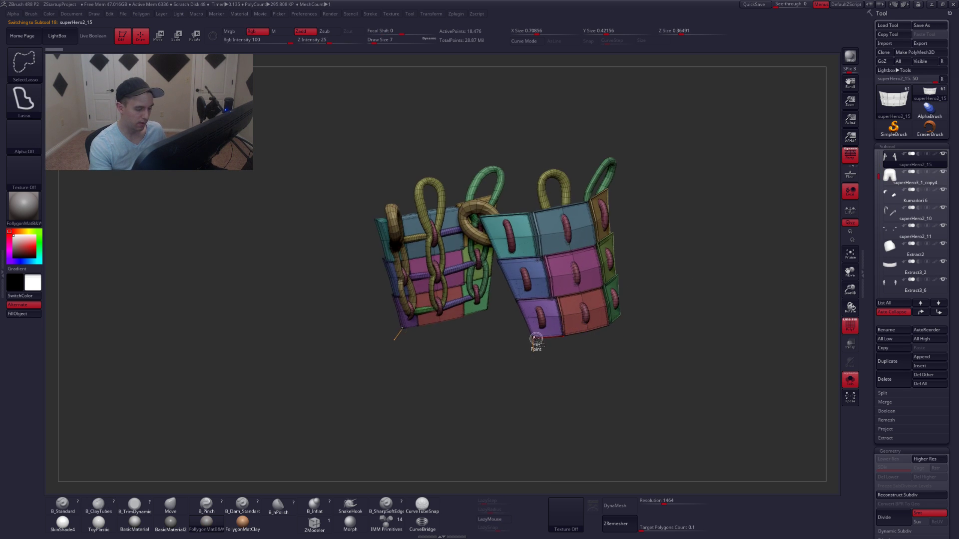
Try hiding the bottom row of side skirt plates and examine the shortened armor on the full figure from several angles.
left_click(536, 333, "ctrl+shift")
left_click(549, 347, "ctrl+shift")
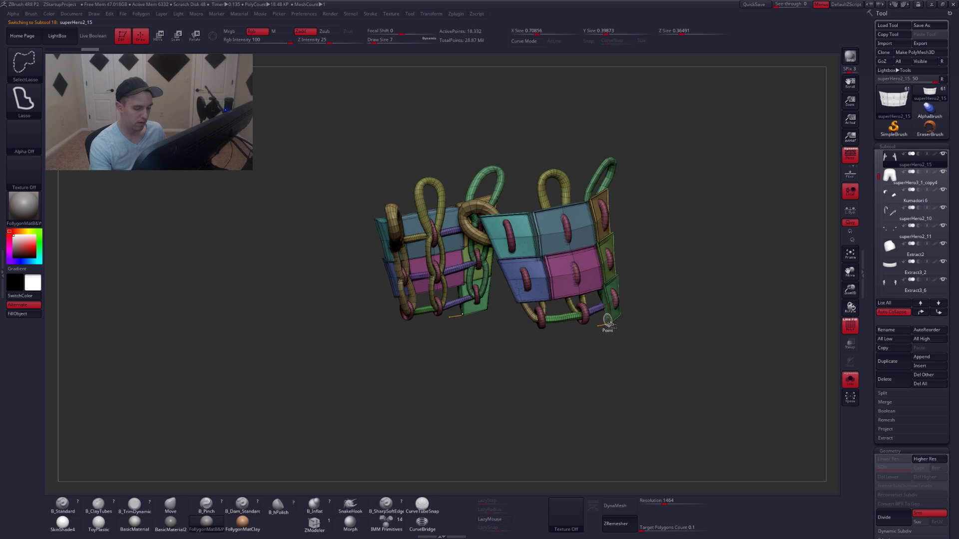
key("shift+s")
key("shift+f")
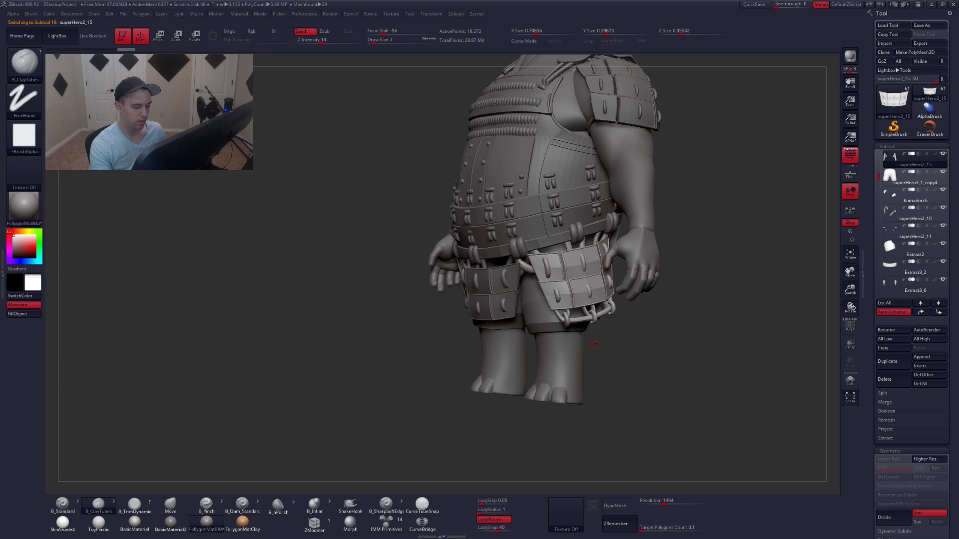
mouse_move(593, 344)
right_mouse_down("ctrl")
mouse_move(565, 321)
mouse_move(583, 333)
right_mouse_up("ctrl")
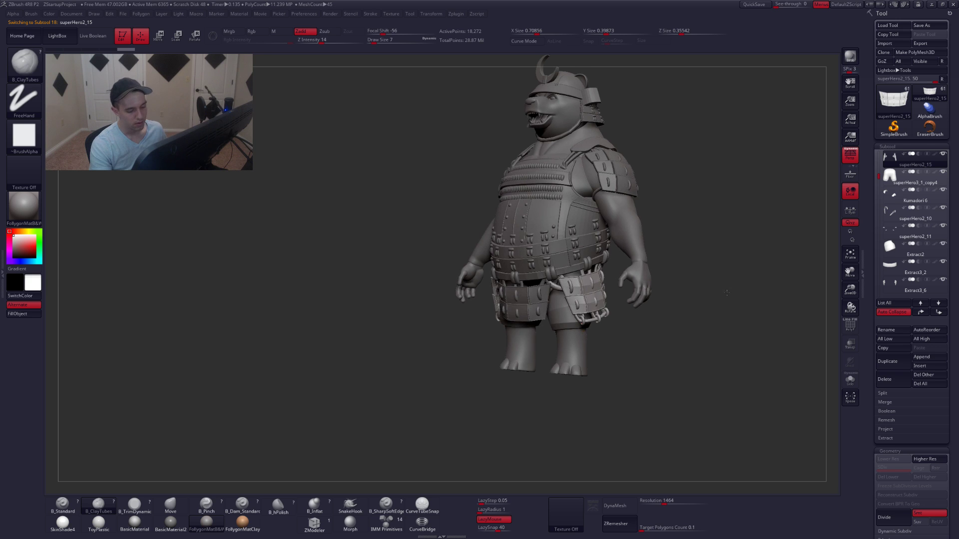
left_click_drag(727, 293, 767, 274)
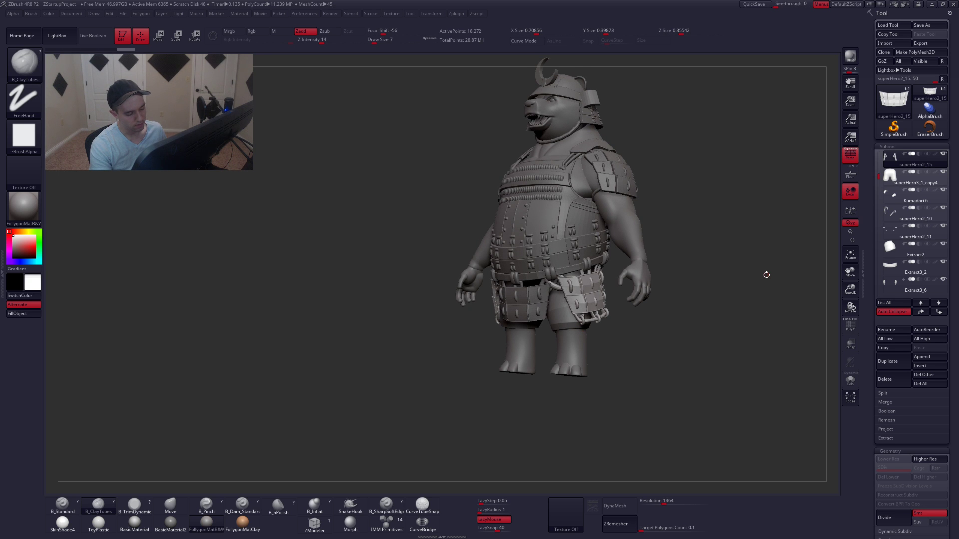
mouse_move(565, 313)
right_mouse_down()
mouse_move(584, 330)
mouse_move(620, 338)
mouse_move(574, 301)
mouse_move(577, 330)
right_mouse_up()
mouse_move(578, 330)
left_mouse_down()
mouse_move(574, 323)
mouse_move(562, 340)
mouse_move(583, 344)
left_mouse_up()
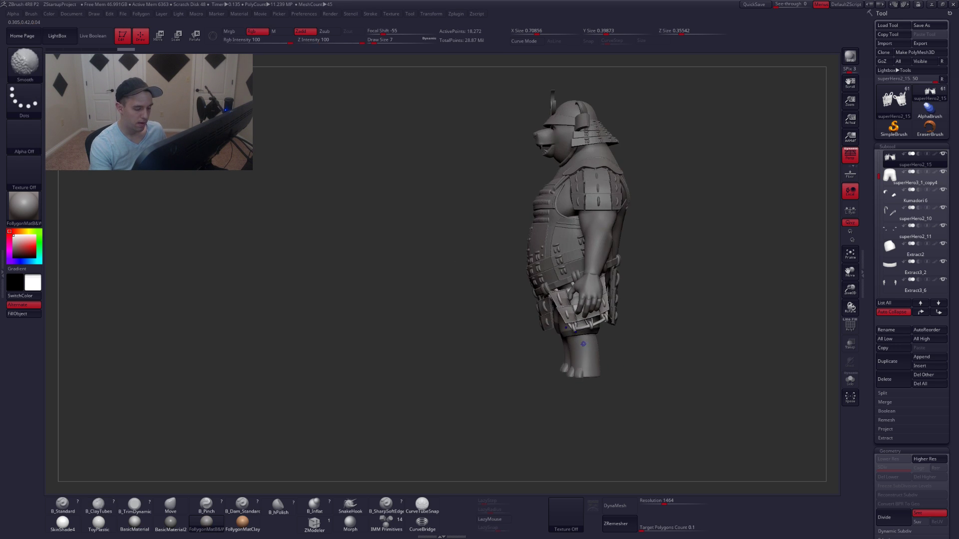
mouse_move(557, 341)
right_mouse_down()
mouse_move(607, 335)
mouse_move(557, 346)
mouse_move(597, 349)
mouse_move(596, 340)
right_mouse_up()
left_click_drag(595, 350, 574, 354)
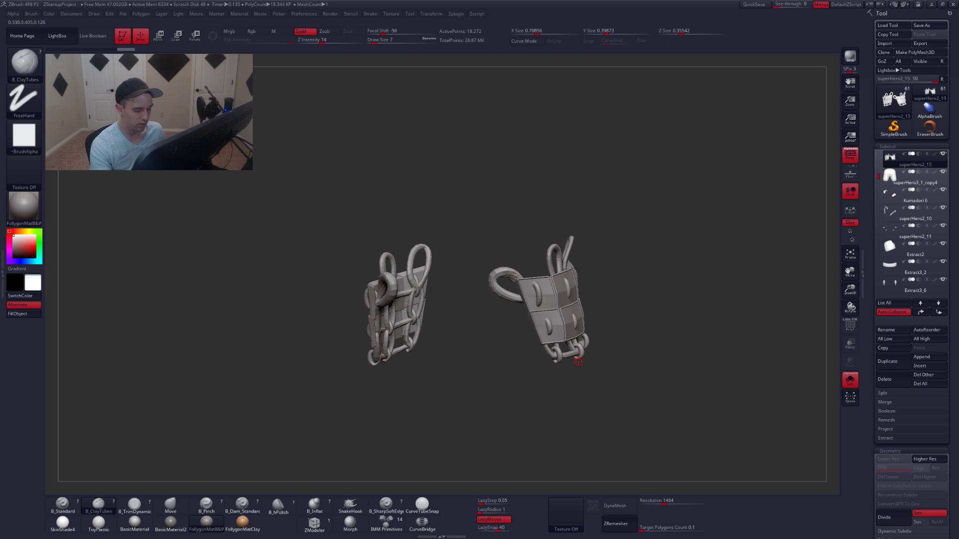
Toggle Dynamic Subdivision on the side armor, try hiding its rings, undo that, and show all of its pieces again.
key("d")
left_click_drag(632, 319, 621, 301)
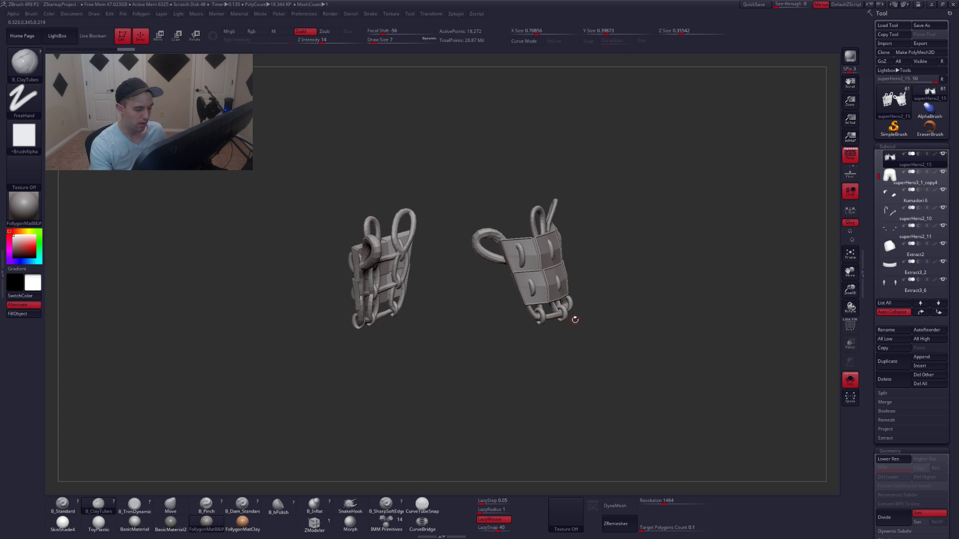
right_click_drag(575, 319, 525, 336, "ctrl")
key("shift+d")
key("shift+f")
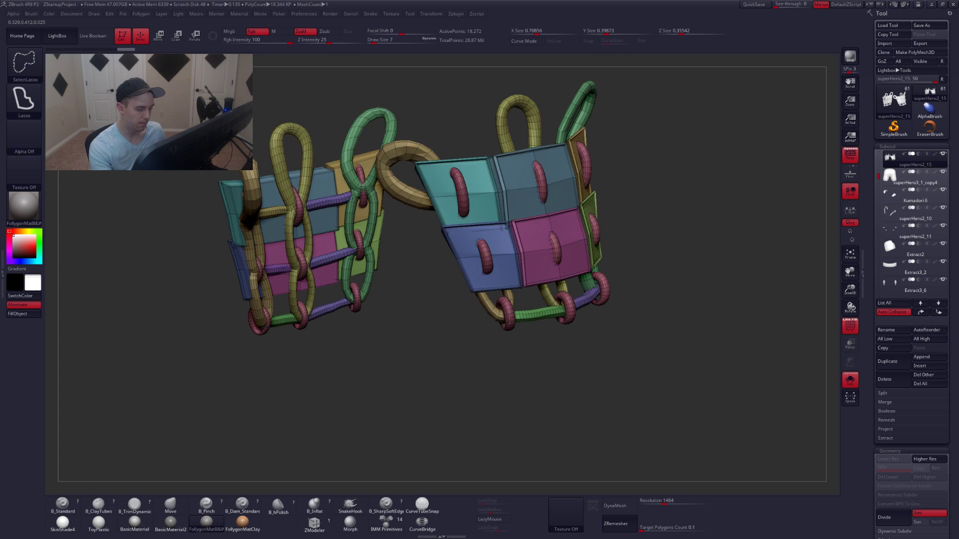
left_click(509, 326, "ctrl+alt+shift")
key("ctrl+z")
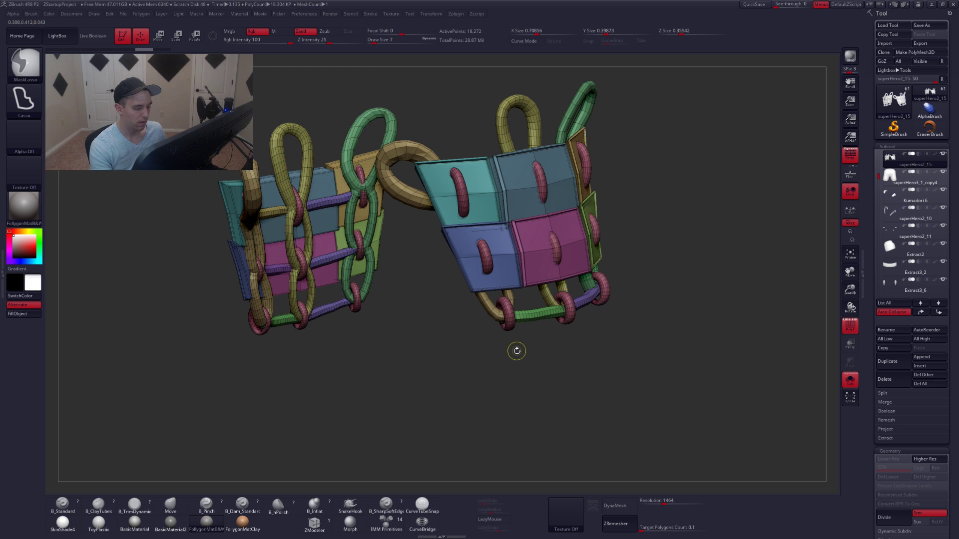
right_click_drag(516, 350, 520, 343, "ctrl")
left_click(649, 294, "ctrl+shift")
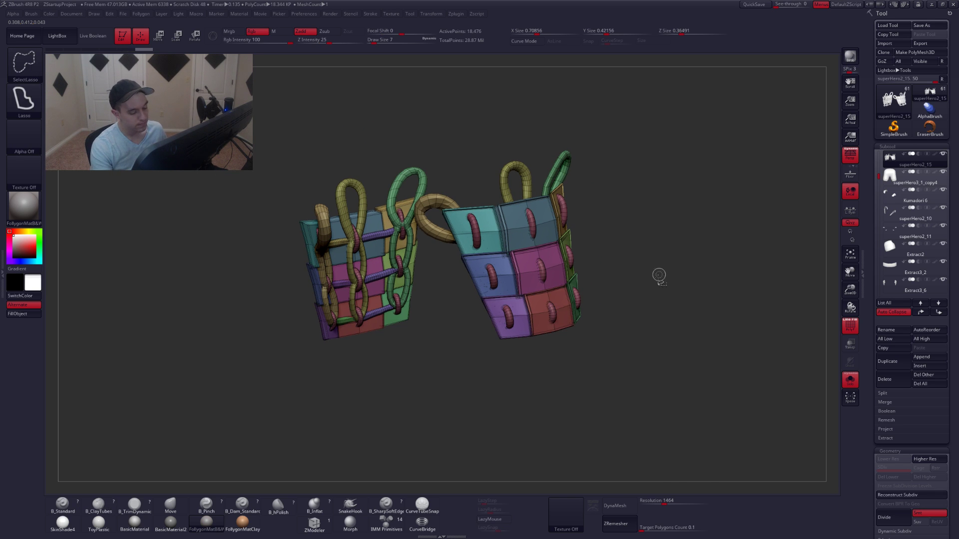
Regroup the side skirt armor with Auto Groups so each separate piece gets its own polygroup.
key("ctrl+q")
left_click(654, 332)
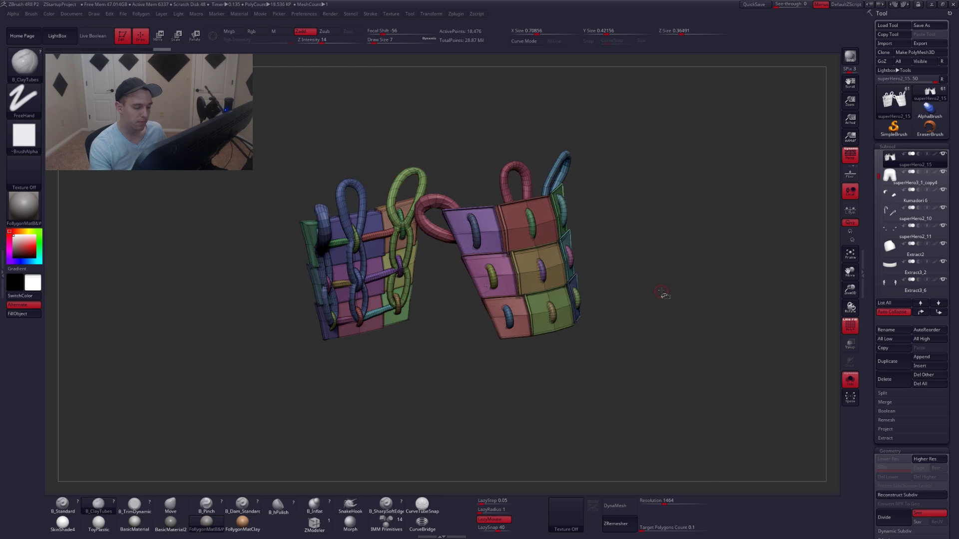
key("ctrl+q")
left_click(653, 364)
Hide the side armor's bottom row of plates along with the rings and horizontal cords attached to it.
right_click_drag(704, 295, 482, 352)
right_click_drag(482, 352, 598, 364, "alt")
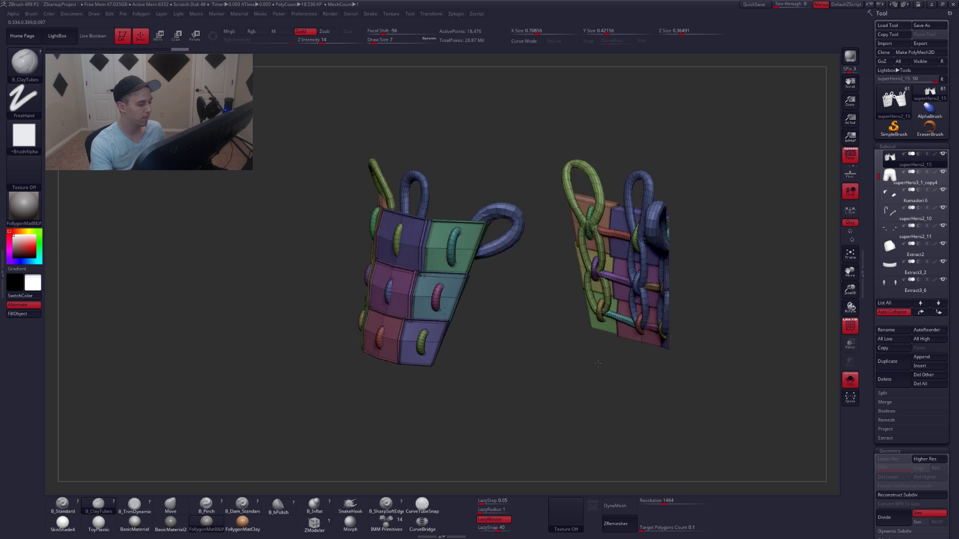
left_click_drag(598, 364, 548, 386)
left_click(547, 388, "ctrl+shift")
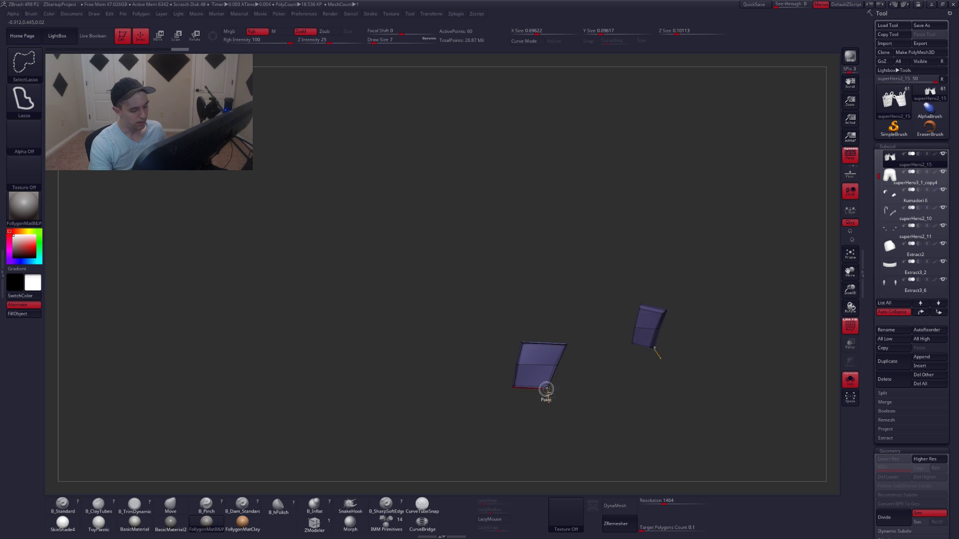
left_click(500, 384, "ctrl+shift")
left_click(444, 343, "ctrl+alt+shift")
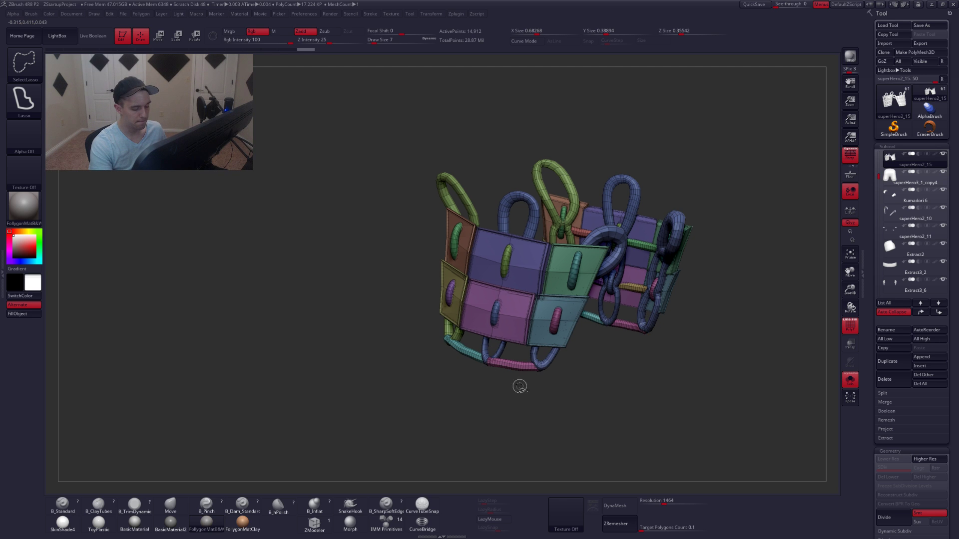
left_click(493, 371, "ctrl+alt+shift")
left_click(469, 357, "ctrl+alt+shift")
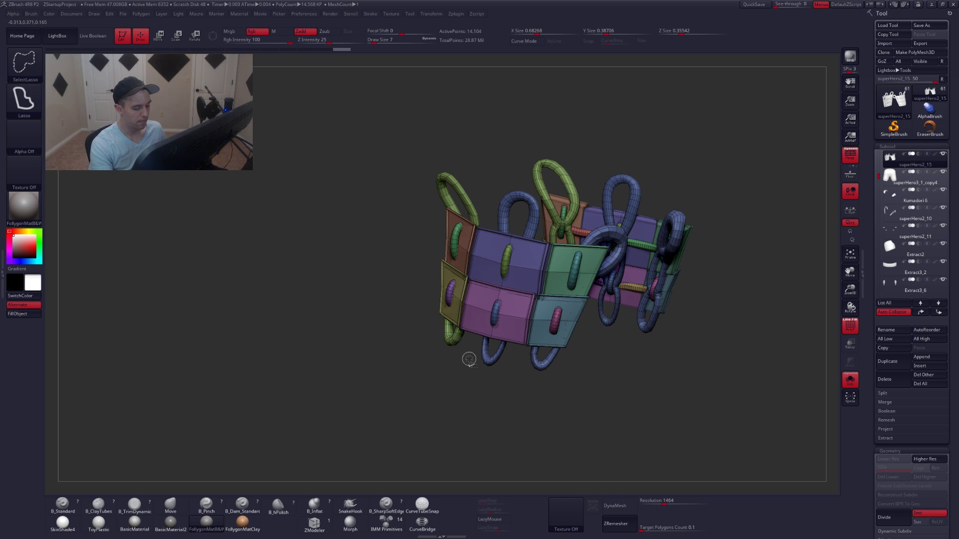
Split the hidden bottom row of the side armor into its own subtool with Split Hidden.
left_click_drag(469, 362, 539, 334)
key("ctrl+shift+s")
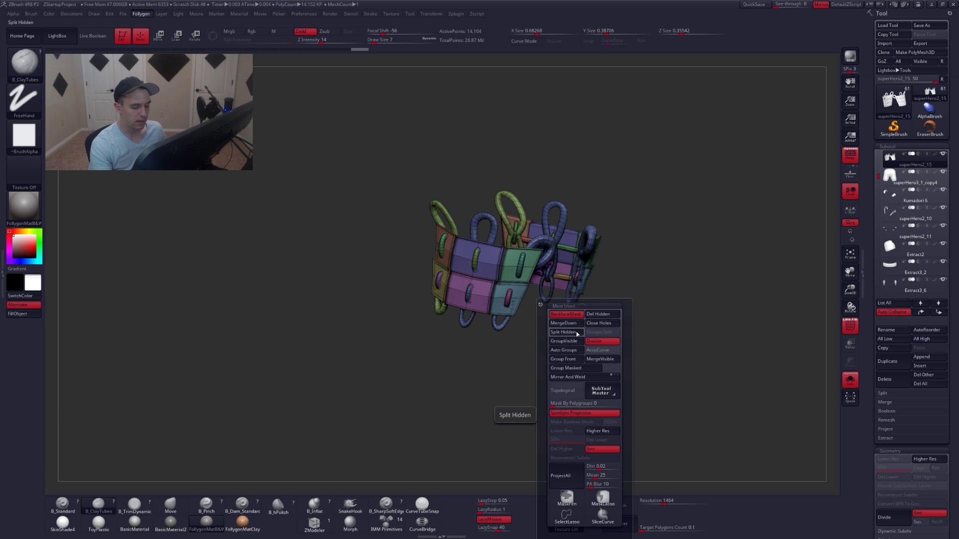
left_click(576, 334)
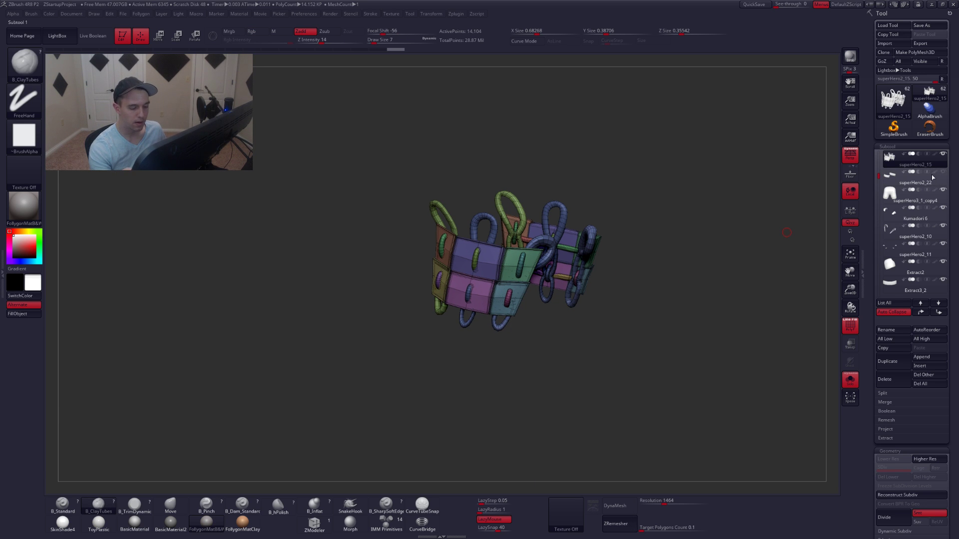
Hide the side armor's vertical looped cords and invert the visibility to isolate them.
mouse_move(497, 339)
left_mouse_down()
mouse_move(495, 290)
mouse_move(490, 331)
mouse_move(559, 349)
left_mouse_up()
left_click(447, 260, "ctrl+shift")
left_click(452, 247, "ctrl+shift")
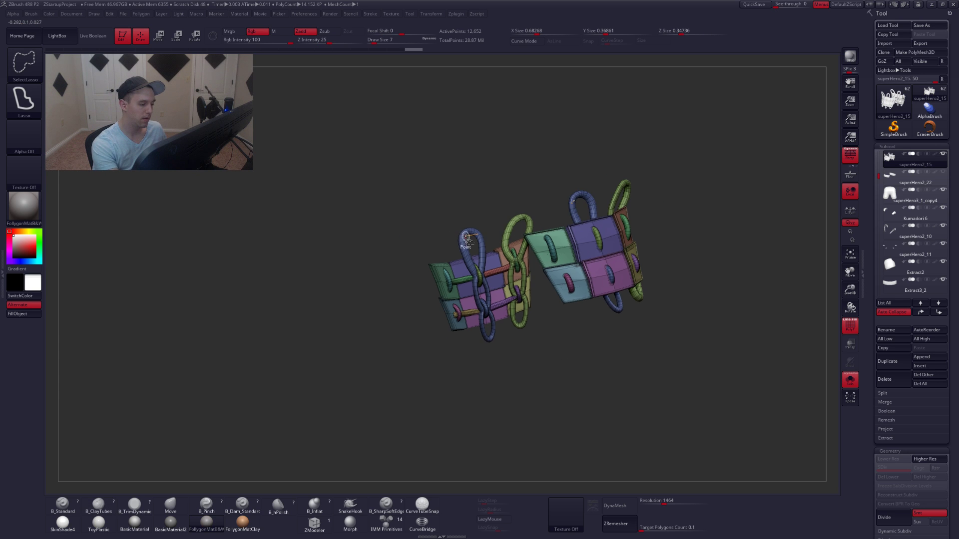
left_click(524, 220, "ctrl+shift")
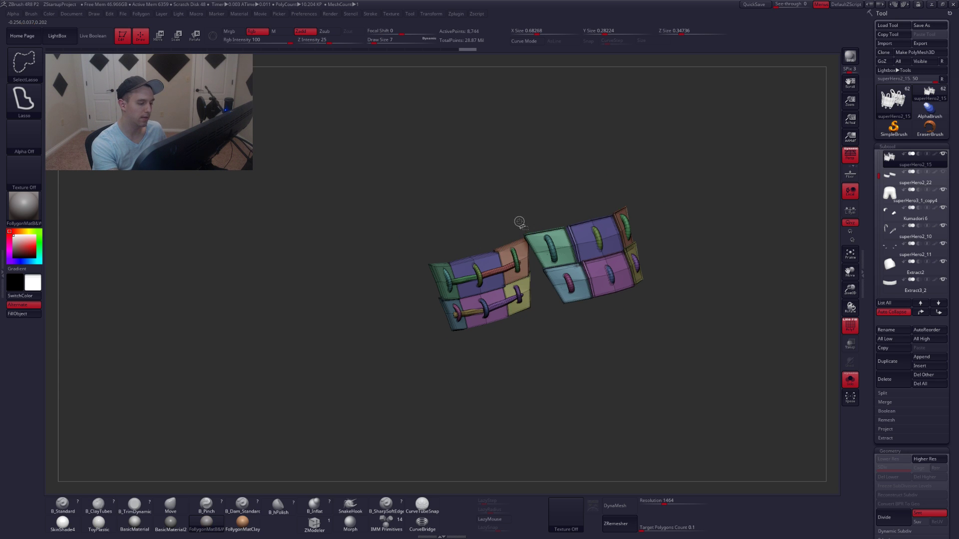
left_click_drag(521, 221, 509, 219, "ctrl+shift")
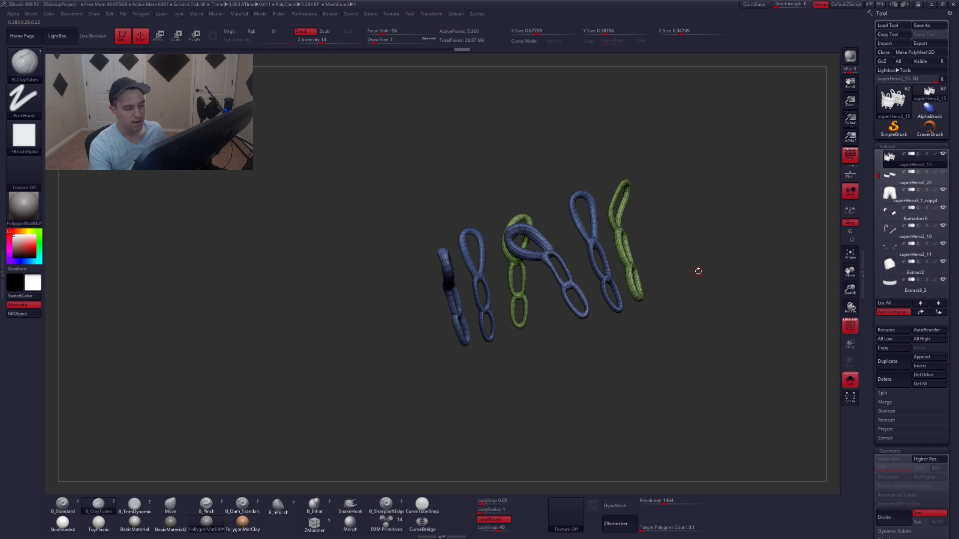
Inspect the isolated looped cords from the front and split the hidden plates and rings from them with Split Hidden.
left_click_drag(698, 271, 639, 294)
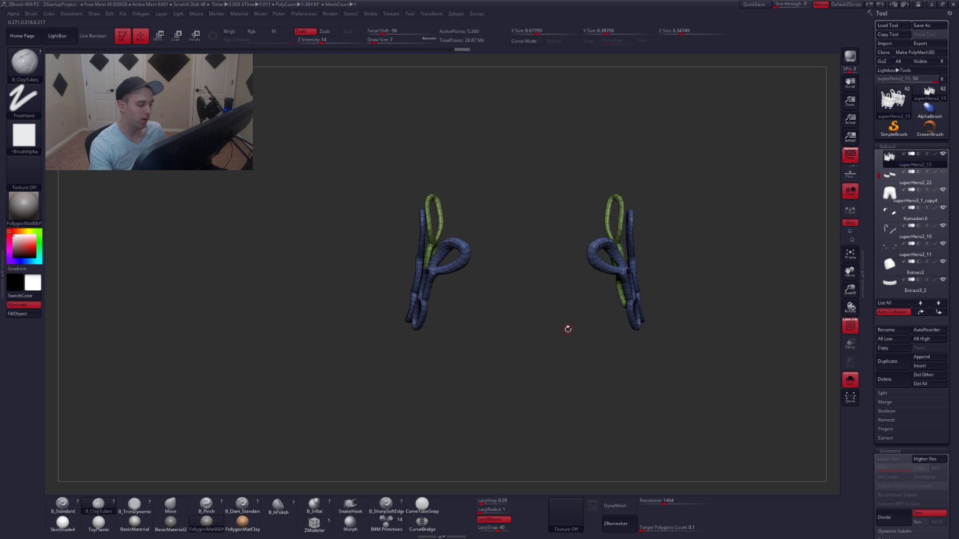
left_click_drag(568, 329, 495, 298)
mouse_move(492, 306)
right_mouse_down("ctrl")
mouse_move(499, 323)
mouse_move(457, 317)
mouse_move(504, 312)
mouse_move(488, 308)
right_mouse_up("ctrl")
mouse_move(488, 308)
left_mouse_down()
mouse_move(564, 332)
mouse_move(475, 314)
left_mouse_up()
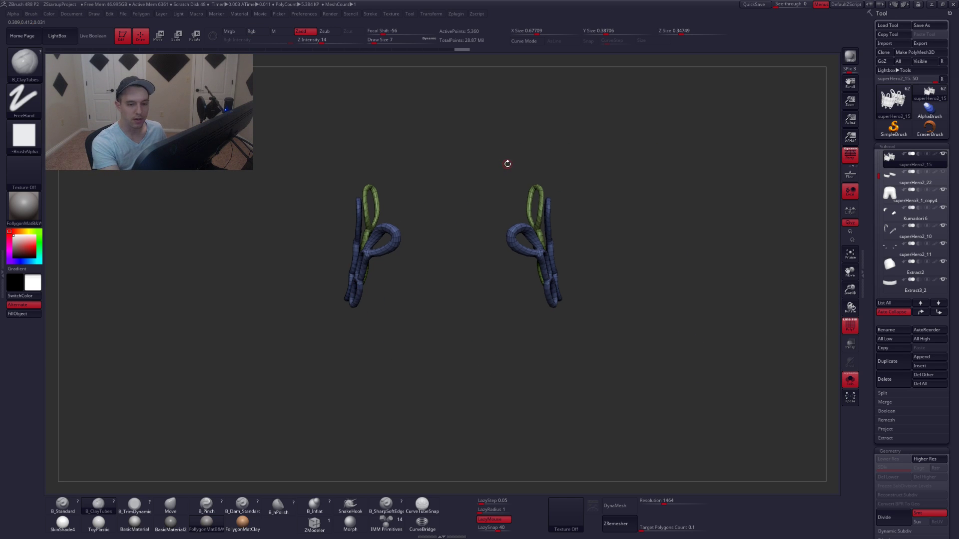
left_click_drag(507, 197, 540, 325)
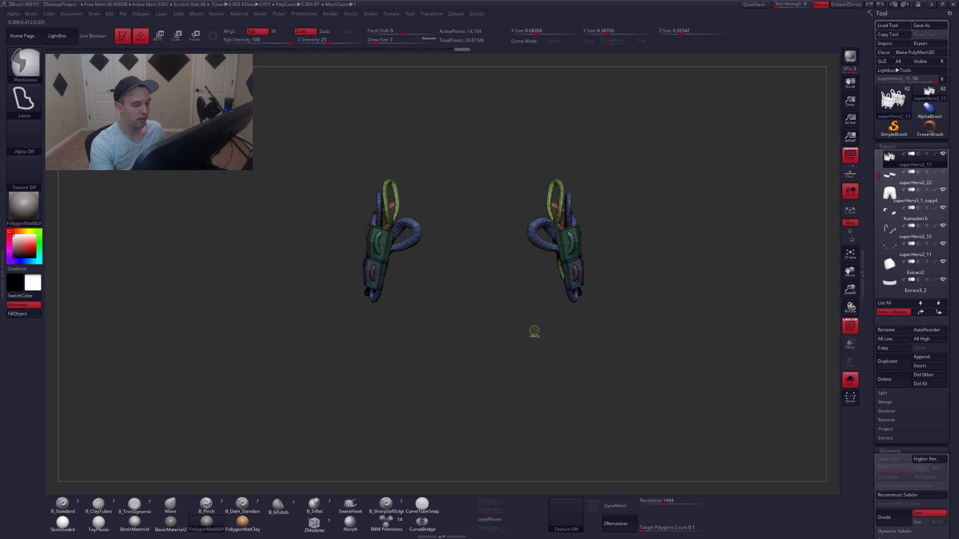
key("ctrl+h")
key("ctrl+shift+s")
left_click(503, 287)
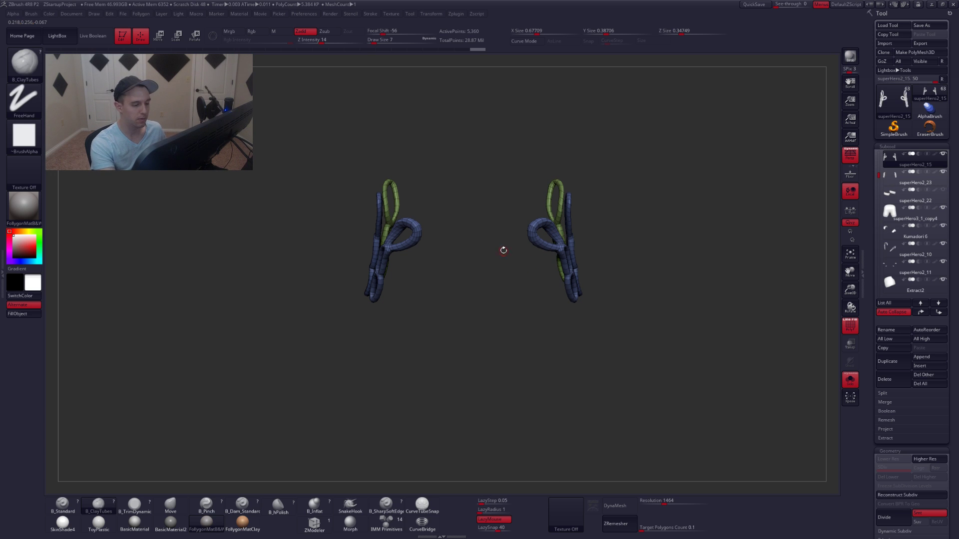
Hide the looped cords on one side of the body, delete them, and select the plates subtool superHero2_23.
mouse_move(504, 158)
left_mouse_down("ctrl+shift")
mouse_move(610, 365)
mouse_move(631, 172)
left_mouse_up("ctrl+shift")
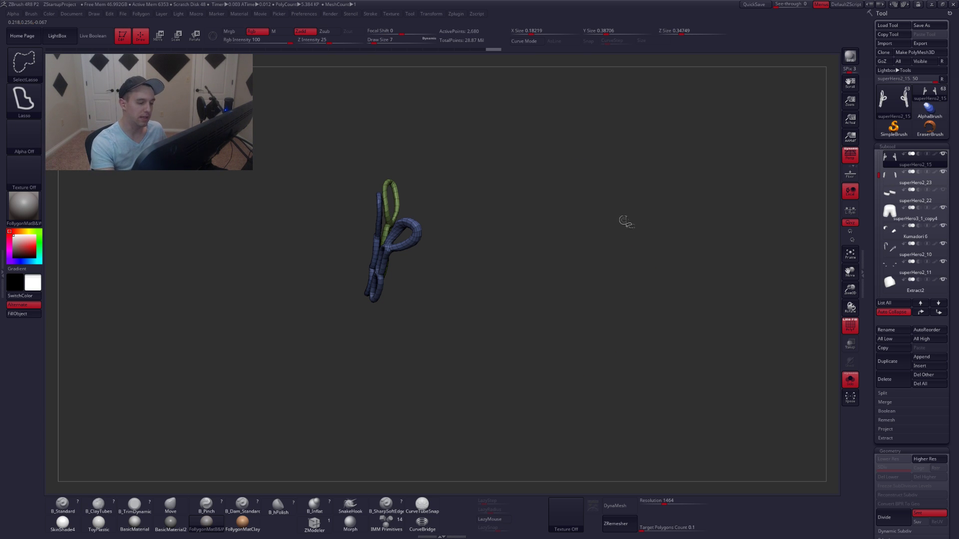
key("ctrl+shift+s")
left_click(648, 228)
left_click(904, 177)
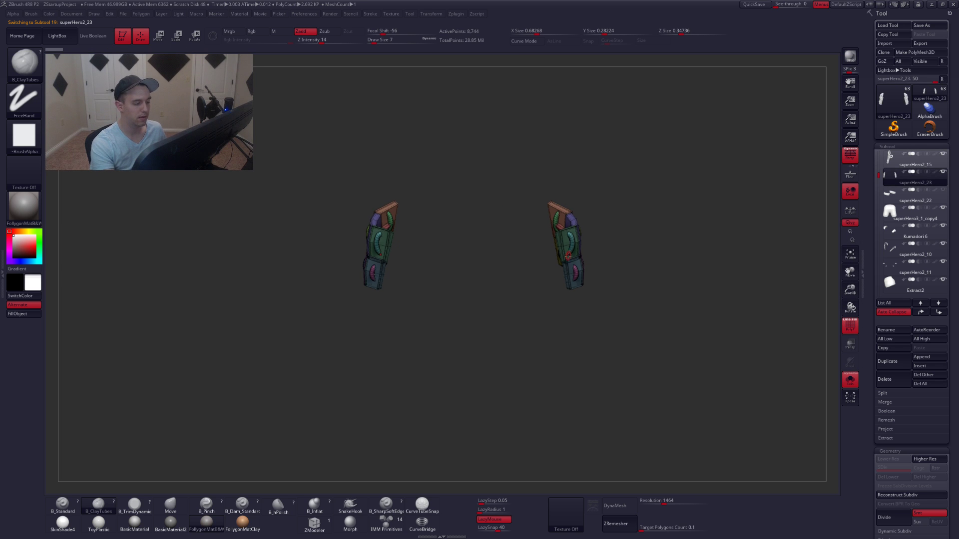
Select the looped cords subtool superHero2_15 and hide the leftover stub at the end of the shorter cord.
left_click(888, 164)
mouse_move(549, 292)
left_mouse_down()
mouse_move(514, 271)
mouse_move(570, 274)
mouse_move(574, 310)
mouse_move(586, 312)
mouse_move(633, 281)
mouse_move(542, 309)
mouse_move(609, 369)
mouse_move(666, 302)
left_mouse_up()
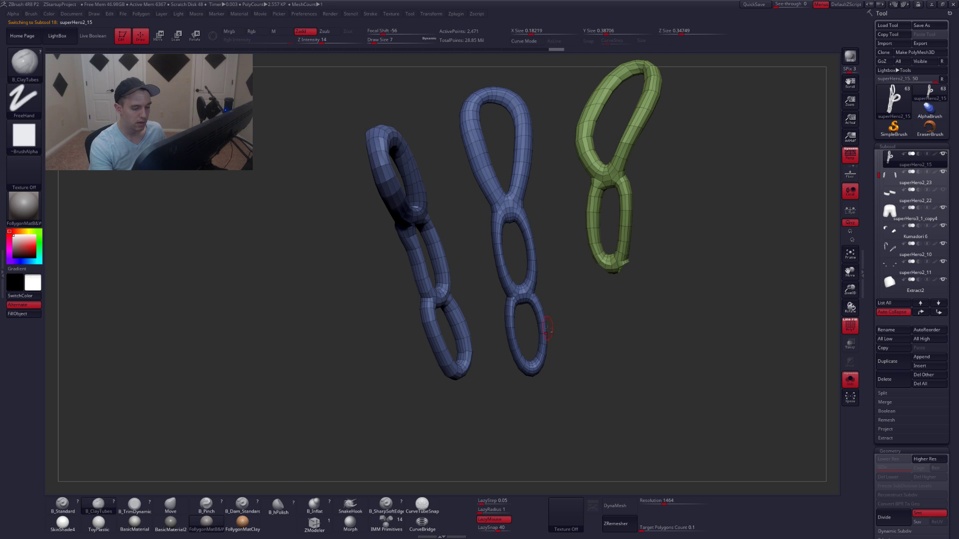
left_click_drag(560, 327, 592, 325, "alt")
left_click_drag(610, 294, 630, 332)
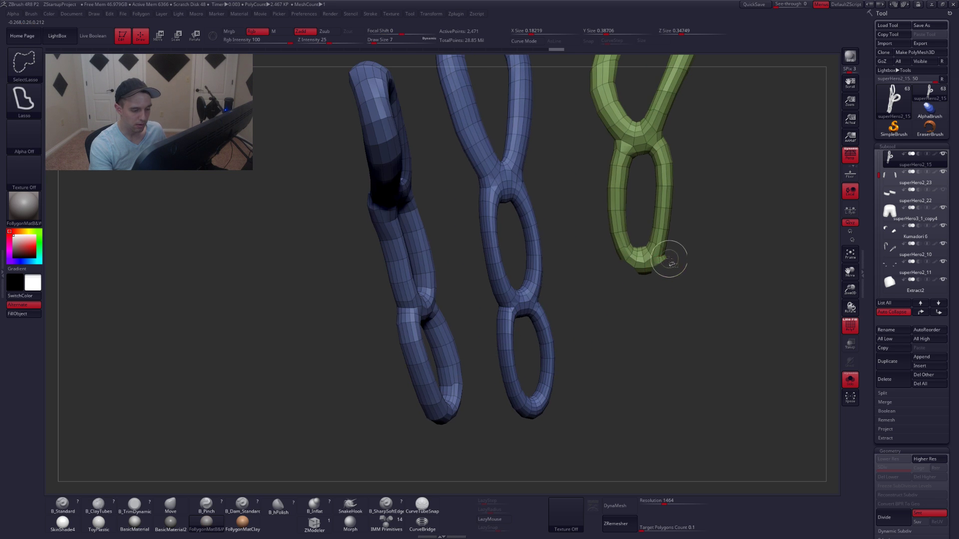
left_click_drag(688, 276, 689, 273, "ctrl+alt+shift")
Hide the bottom loops of the other two cords so each keeps only its two upper loops.
mouse_move(589, 298)
left_mouse_down()
mouse_move(555, 299)
mouse_move(589, 299)
mouse_move(565, 295)
left_mouse_up()
key("ctrl+shift")
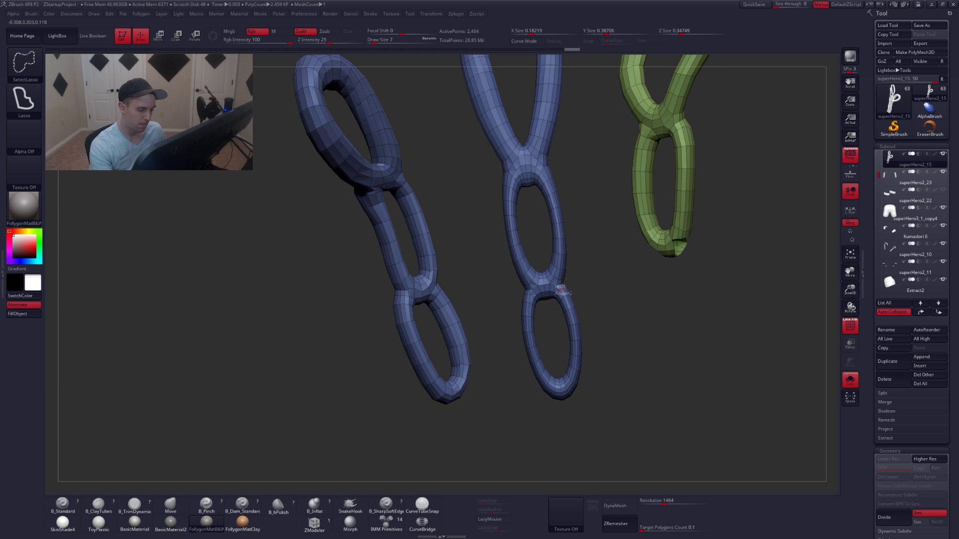
left_click_drag(587, 355, 584, 355, "ctrl+alt+shift")
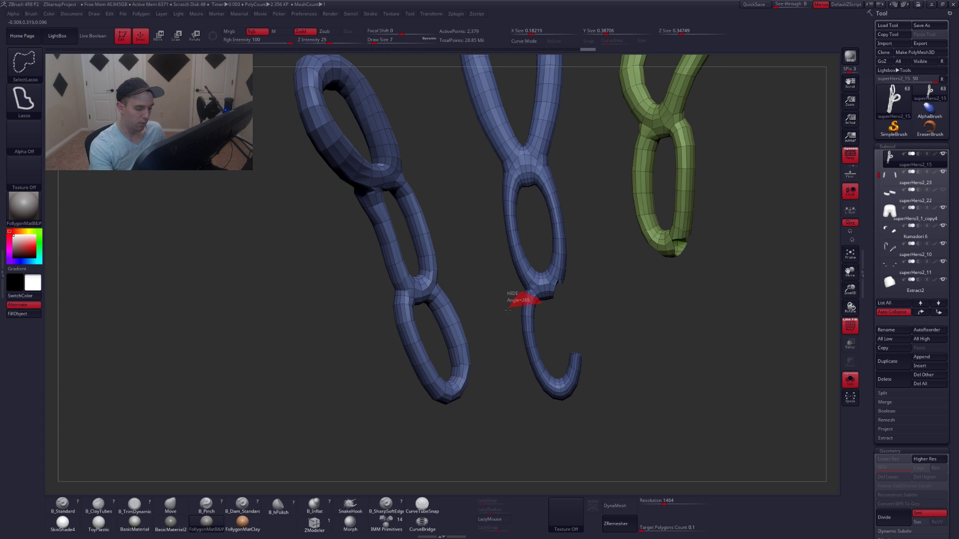
mouse_move(508, 310)
left_mouse_down("ctrl+alt+shift")
mouse_move(570, 384)
mouse_move(531, 349)
mouse_move(491, 273)
left_mouse_up("ctrl+alt+shift")
key("ctrl+shift")
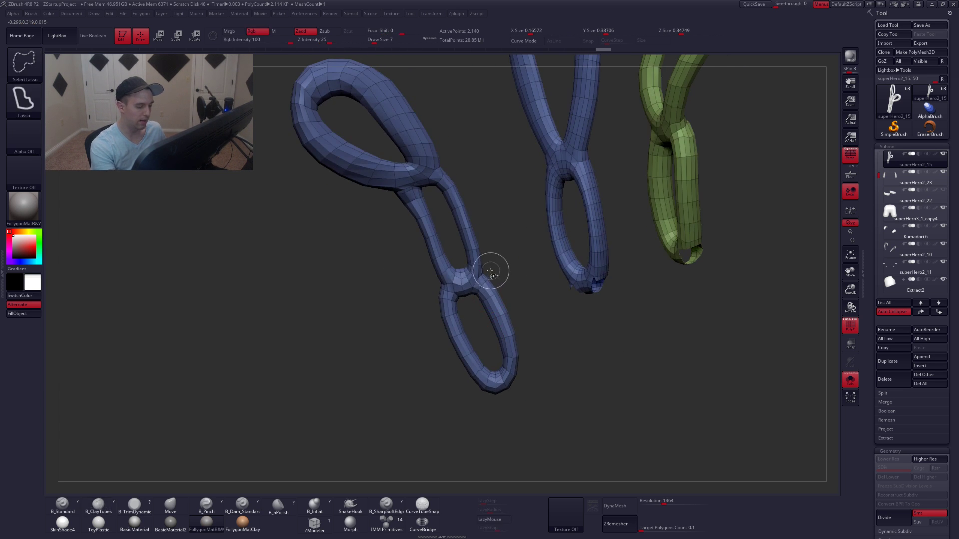
mouse_move(495, 342)
left_mouse_down("ctrl+alt+shift")
mouse_move(492, 274)
mouse_move(471, 409)
mouse_move(535, 319)
mouse_move(594, 304)
mouse_move(612, 287)
mouse_move(598, 316)
mouse_move(605, 307)
left_mouse_up("ctrl+alt+shift")
Delete the hidden bottom loops and close the open ends of the three cords.
key("ctrl+shift+f")
left_click(625, 295)
left_click(628, 304)
key("ctrl+w")
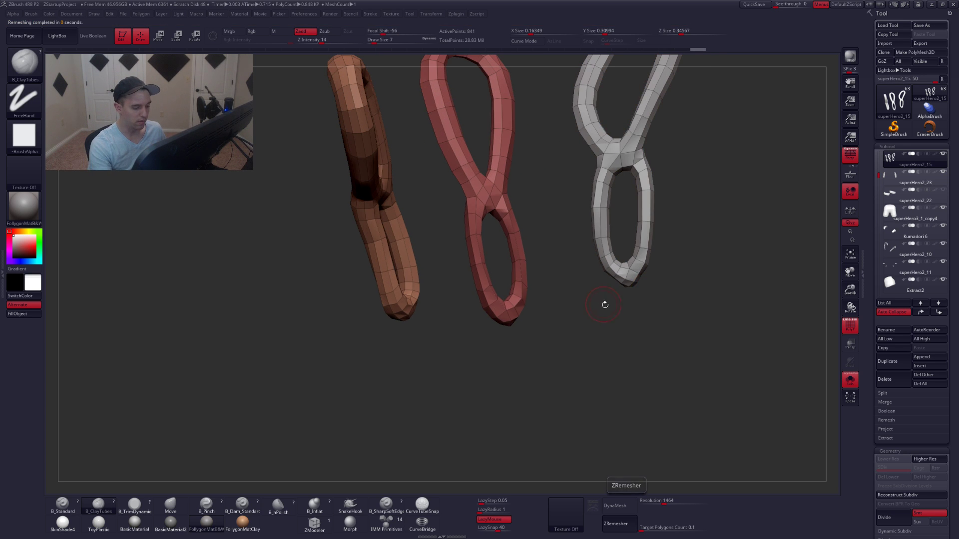
Undo the cords' last remesh, subdivide them up to level 5, and turn off their wireframe display.
key("ctrl+z")
key("ctrl+d")
key("ctrl+d")
key("shift+f")
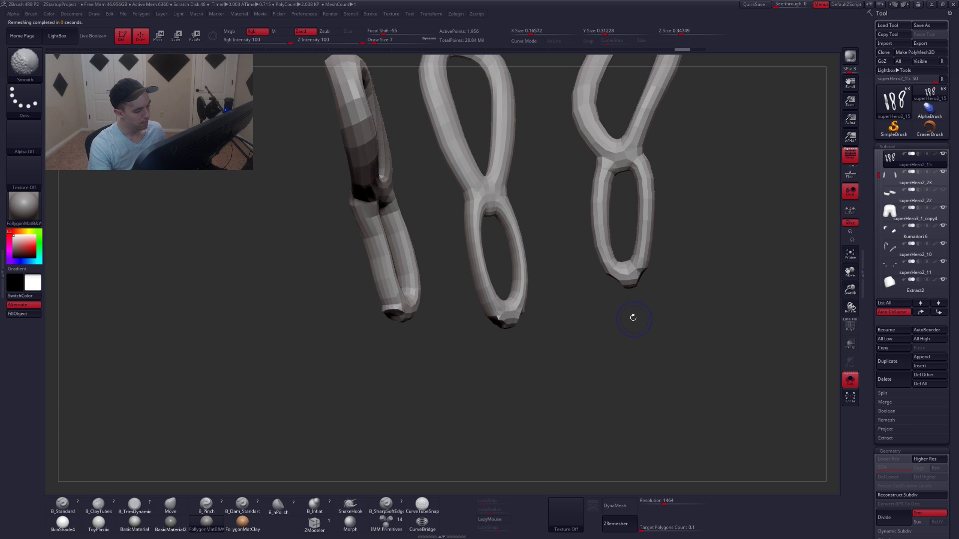
Flatten the lumpy closed ends of the three cords with the TrimDynamic brush.
mouse_move(617, 318)
left_mouse_down()
mouse_move(625, 295)
mouse_move(667, 292)
mouse_move(647, 310)
left_mouse_up()
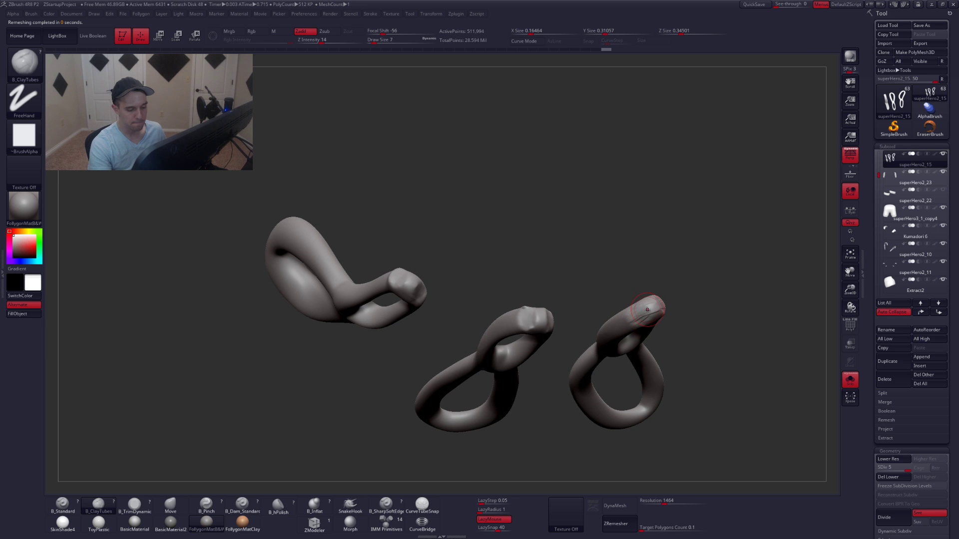
key("3")
right_click_drag(647, 310, 630, 327)
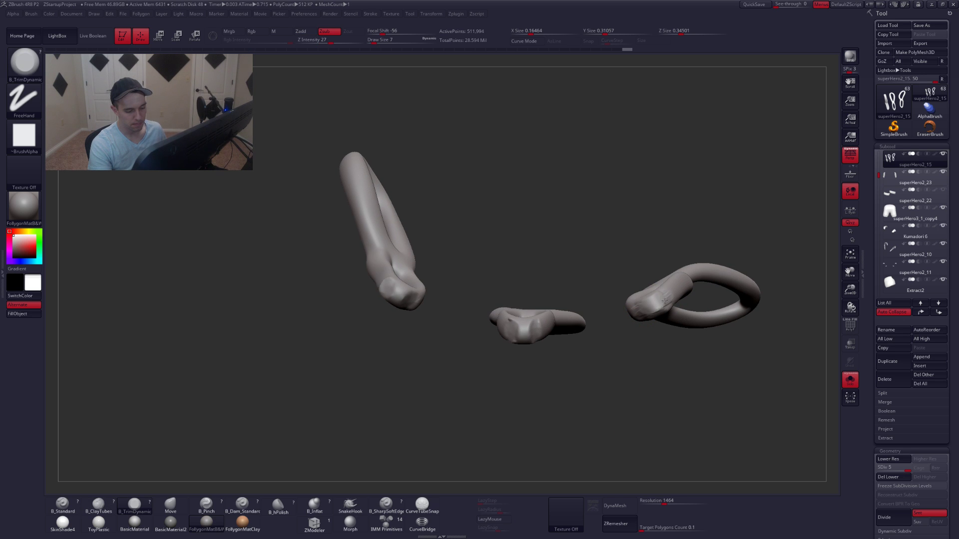
mouse_move(665, 300)
right_mouse_down()
mouse_move(644, 308)
mouse_move(669, 310)
mouse_move(660, 317)
mouse_move(662, 340)
mouse_move(658, 306)
mouse_move(630, 345)
mouse_move(574, 319)
mouse_move(579, 345)
mouse_move(584, 312)
mouse_move(583, 323)
mouse_move(595, 319)
mouse_move(577, 336)
mouse_move(584, 356)
mouse_move(455, 369)
mouse_move(429, 359)
right_mouse_up()
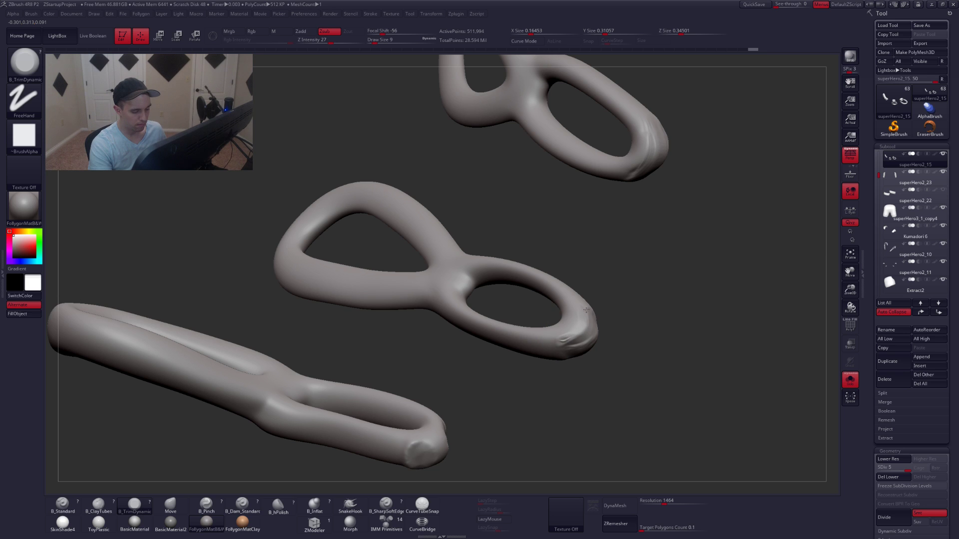
mouse_move(586, 311)
right_mouse_down()
mouse_move(545, 368)
mouse_move(615, 278)
mouse_move(550, 321)
mouse_move(576, 337)
mouse_move(550, 358)
mouse_move(551, 344)
mouse_move(537, 339)
mouse_move(563, 327)
mouse_move(574, 295)
right_mouse_up()
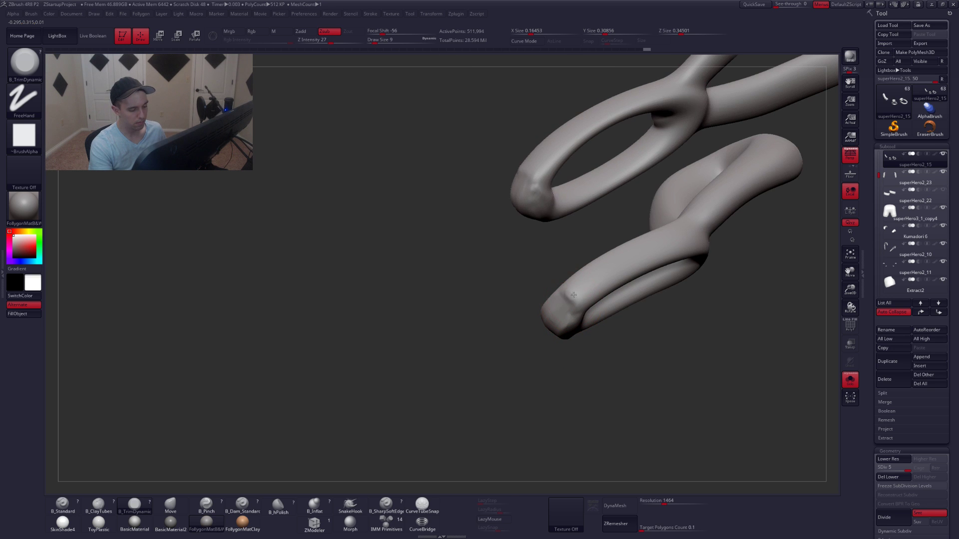
right_click_drag(556, 345, 601, 336)
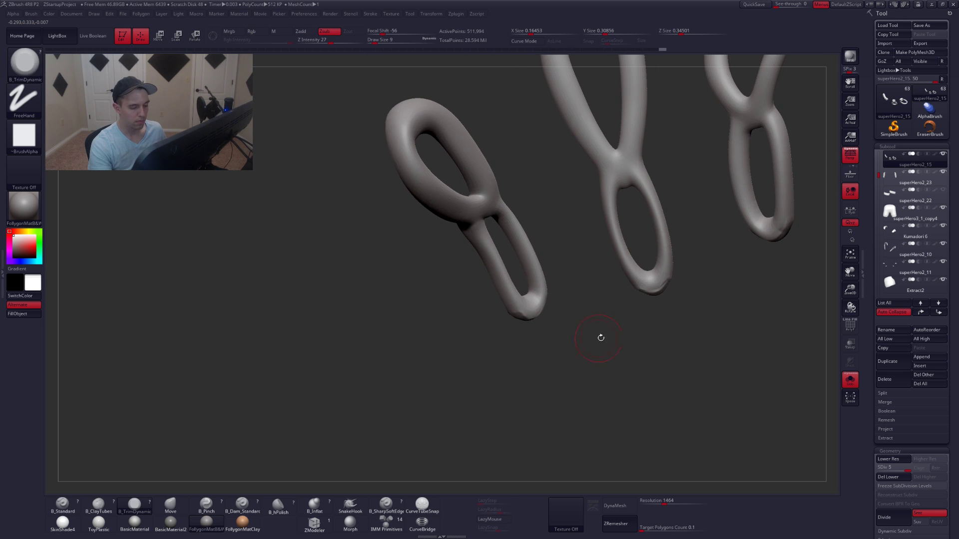
right_click_drag(569, 398, 584, 363)
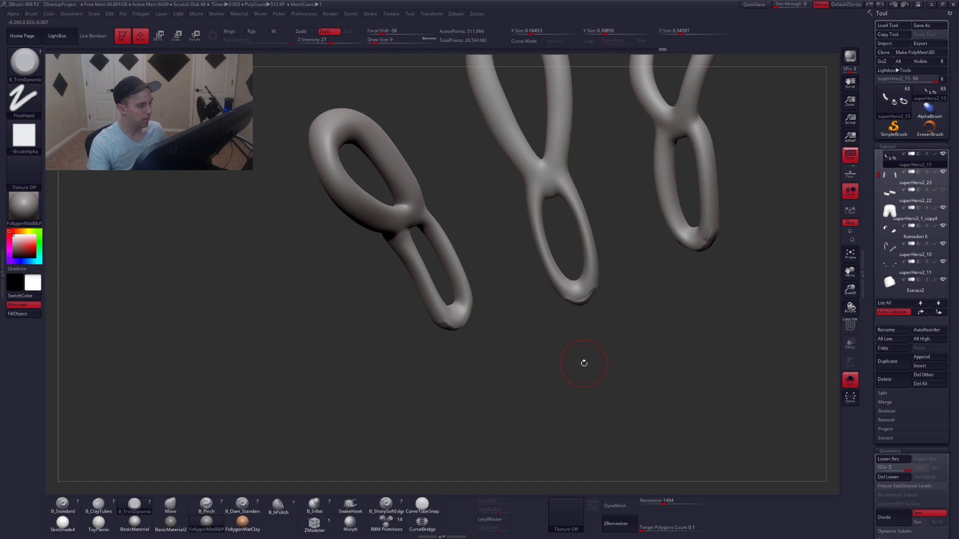
Rebuild the trimmed cords with DynaMesh and reduce them with ZRemesher.
left_click(629, 510)
left_click(597, 526)
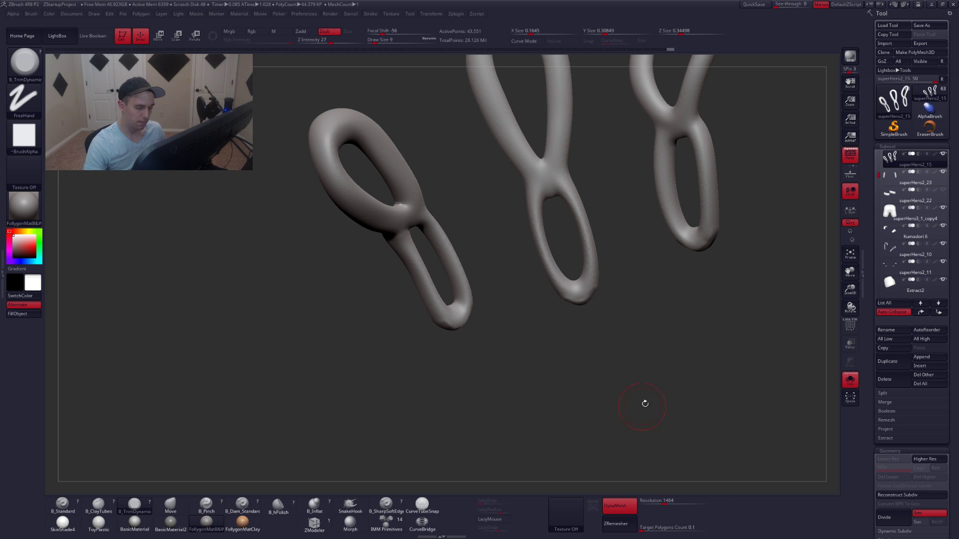
left_click(628, 523)
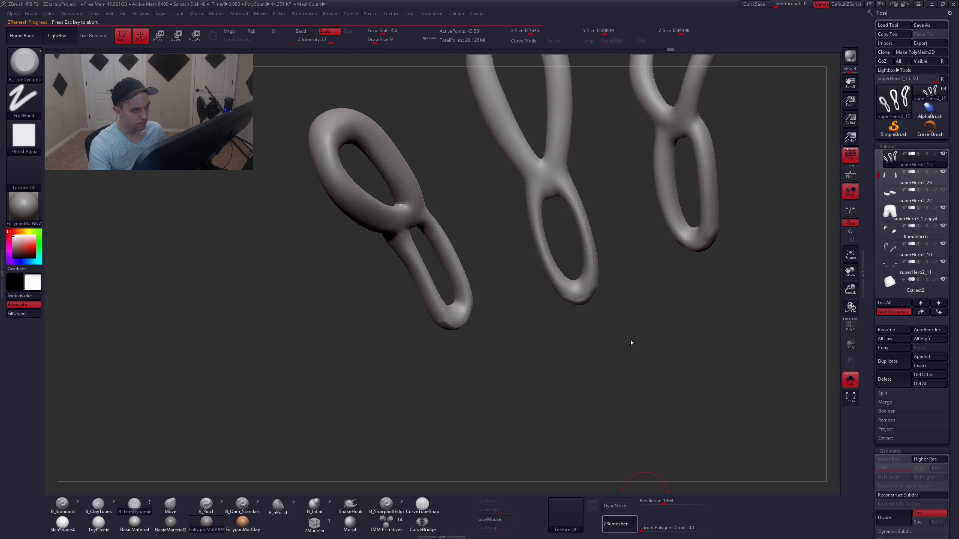
left_click_drag(621, 309, 554, 358, "alt")
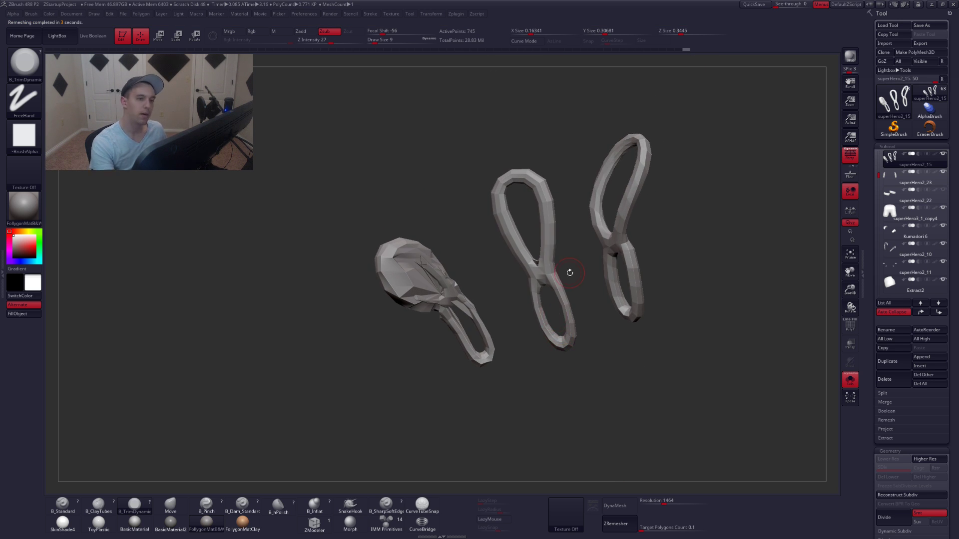
Quick-save the project and undo the cords' last ZRemesh.
left_click(754, 4)
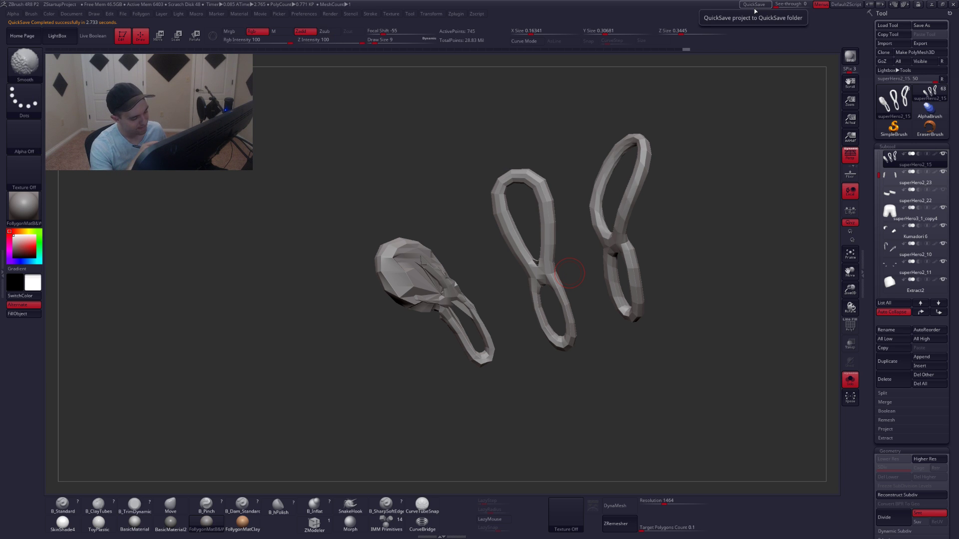
key("shift+f")
key("ctrl+z")
Close the holes in the DynaMeshed cords and check them from several angles.
mouse_move(496, 372)
left_mouse_down()
mouse_move(541, 347)
mouse_move(605, 333)
left_mouse_up()
key("ctrl+f")
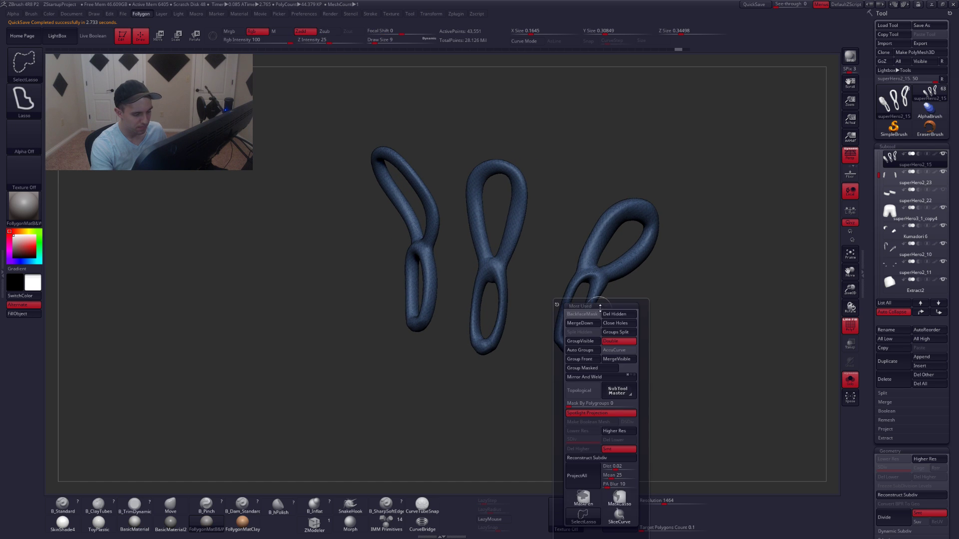
left_click(614, 325)
mouse_move(577, 331)
right_mouse_down("alt")
mouse_move(556, 345)
mouse_move(559, 361)
mouse_move(553, 350)
mouse_move(546, 357)
right_mouse_up("alt")
key("shift+s")
key("shift+f")
key("shift+s")
left_click_drag(545, 365, 551, 353)
mouse_move(551, 353)
right_mouse_down()
mouse_move(615, 333)
mouse_move(694, 342)
right_mouse_up()
Switch to the Move brush and ZRemesh the cords.
key("b")
key("m")
key("v")
key("shift+s")
key("shift+s")
key("shift+s")
key("shift+s")
right_click_drag(632, 334, 537, 318)
left_click(630, 519)
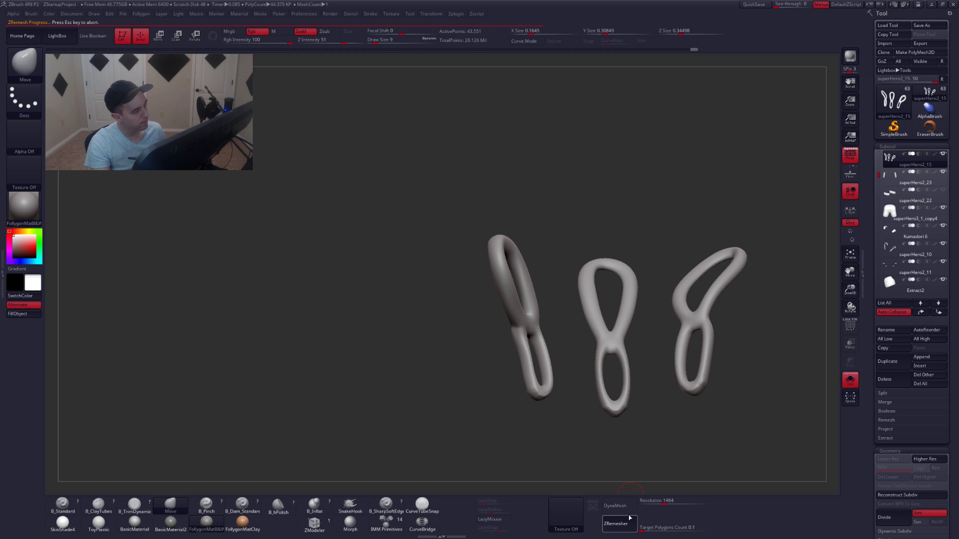
Check the remeshed cords in smoothed and wireframe display, then run ZRemesher on them once more.
left_click_drag(548, 431, 550, 381)
key("d")
key("shift+f")
key("shift+d")
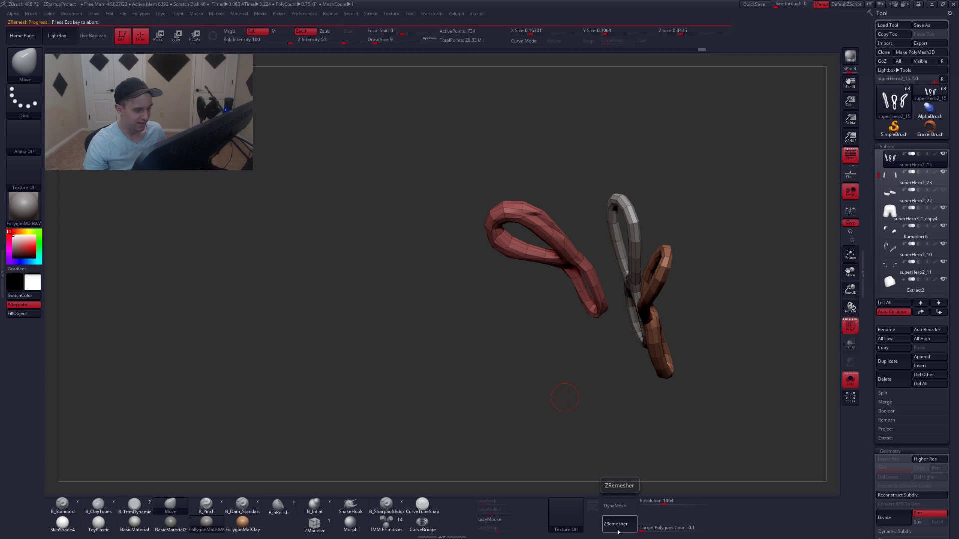
Turn on the smoothing preview for the cords and show the whole character without wireframe.
left_click_drag(591, 307, 584, 372)
key("d")
key("alt+s")
right_click_drag(584, 373, 661, 369)
key("shift+f")
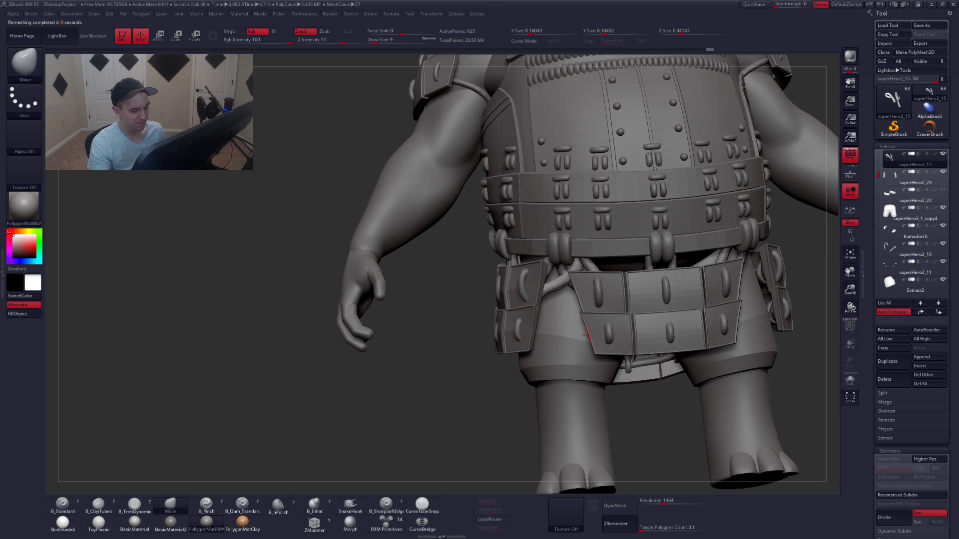
Set the draw size to 51 and view the cords on the character from the front.
right_click_drag(600, 330, 644, 320)
key("s")
left_click_drag(572, 294, 580, 295)
mouse_move(584, 300)
right_mouse_down()
mouse_move(642, 302)
mouse_move(660, 314)
mouse_move(557, 347)
right_mouse_up()
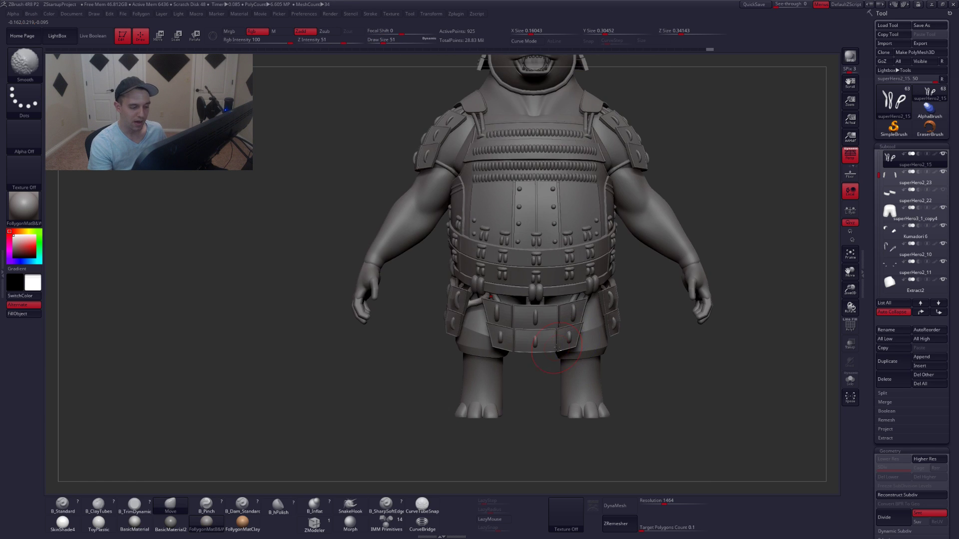
Isolate the cords, merge them down into the side plates subtool superHero2_23, and mirror the result with Mirror And Weld.
key("alt+s")
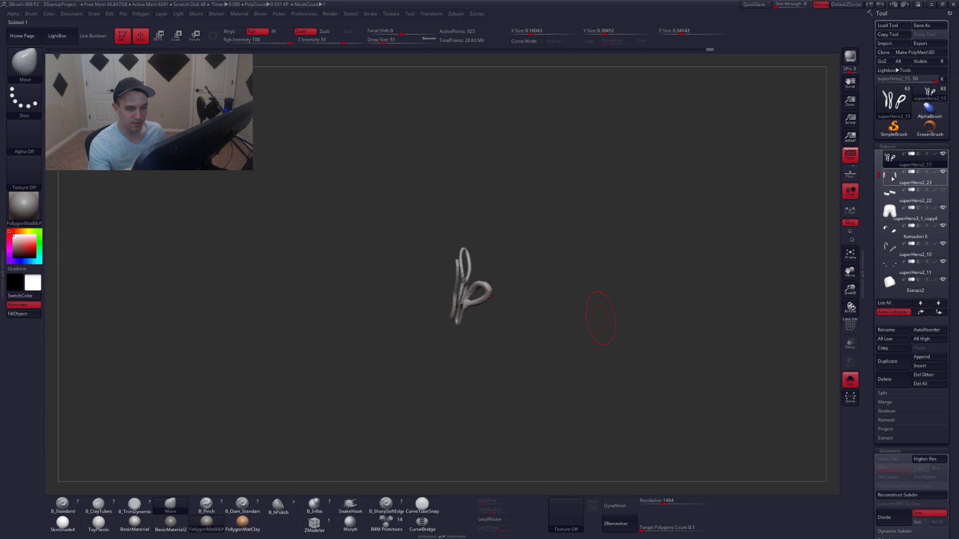
key("ctrl+shift+f")
left_click(679, 246)
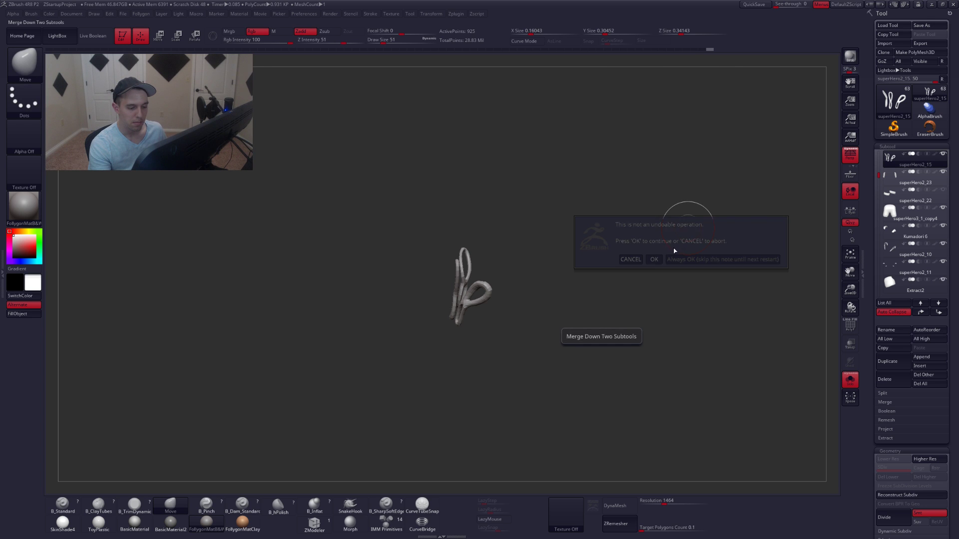
left_click(654, 259)
key("space")
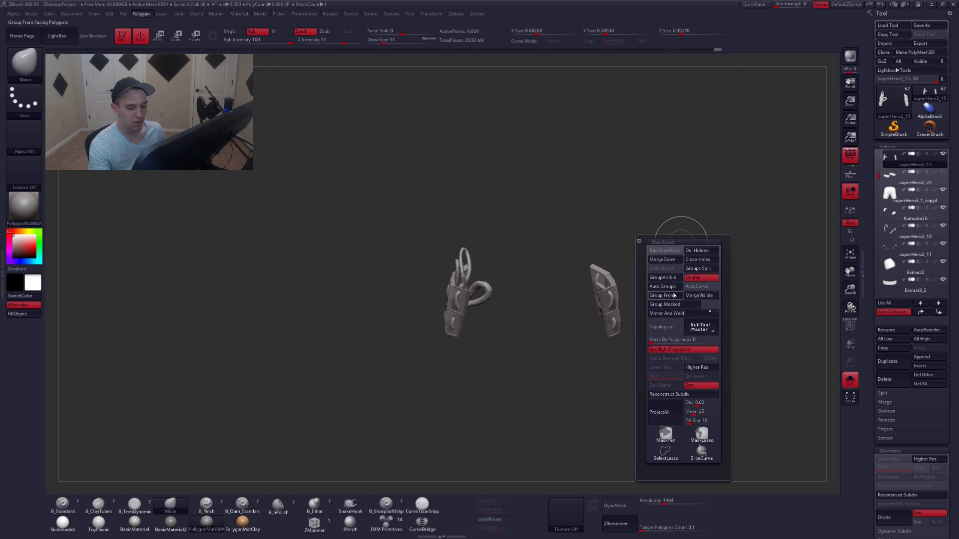
left_click(674, 315)
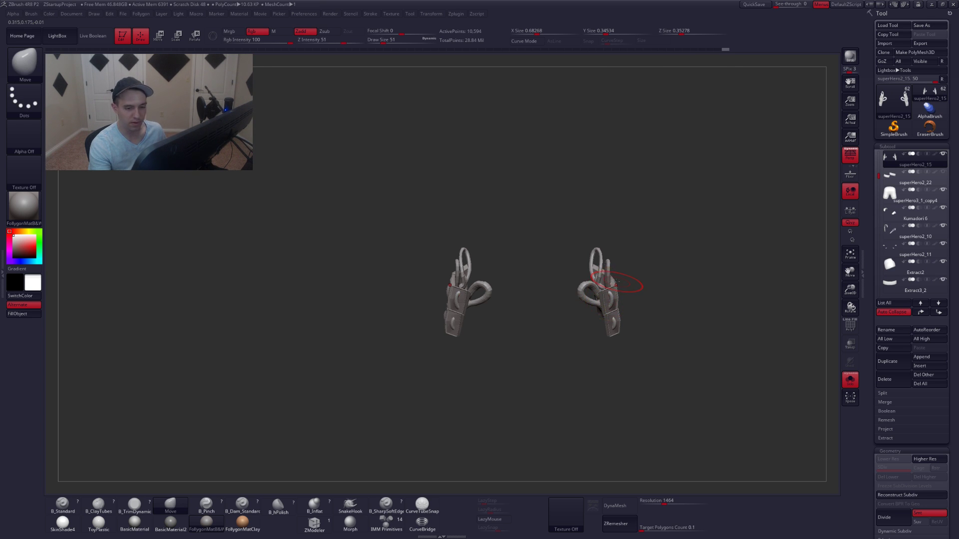
Show the whole character with the side armor's smoothing preview on and view it from front and back.
key("alt+s")
key("shift+f")
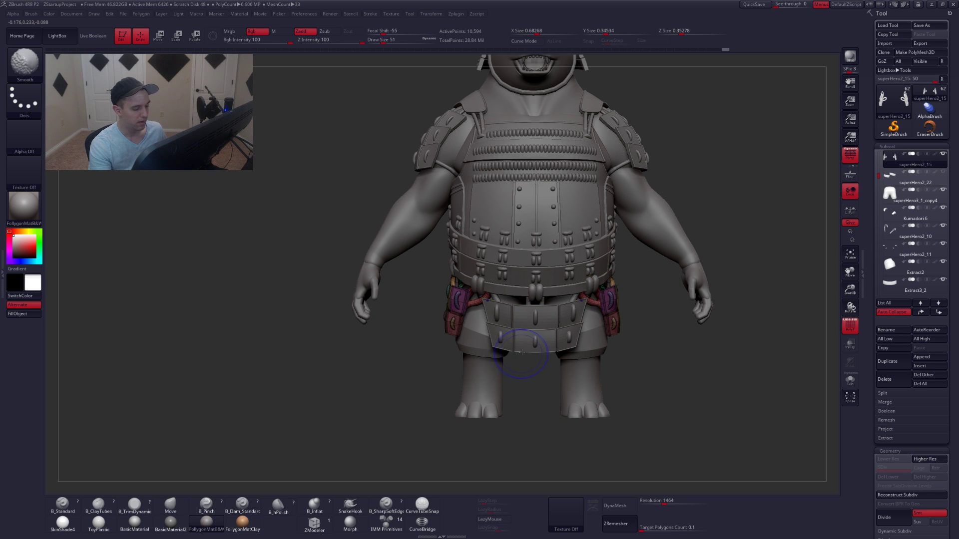
key("shift+f")
key("d")
left_click_drag(523, 362, 542, 359)
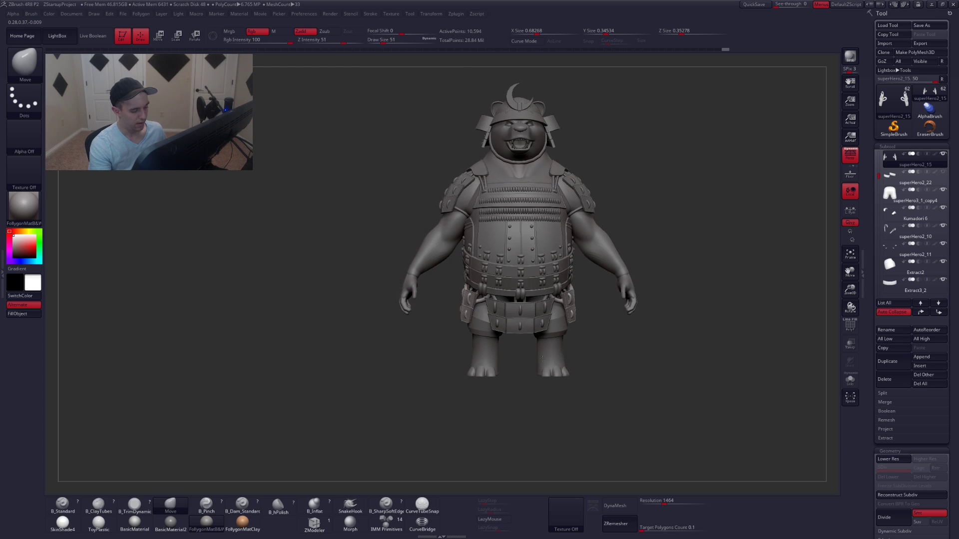
mouse_move(587, 331)
left_mouse_down()
mouse_move(595, 333)
mouse_move(555, 373)
mouse_move(584, 348)
left_mouse_up()
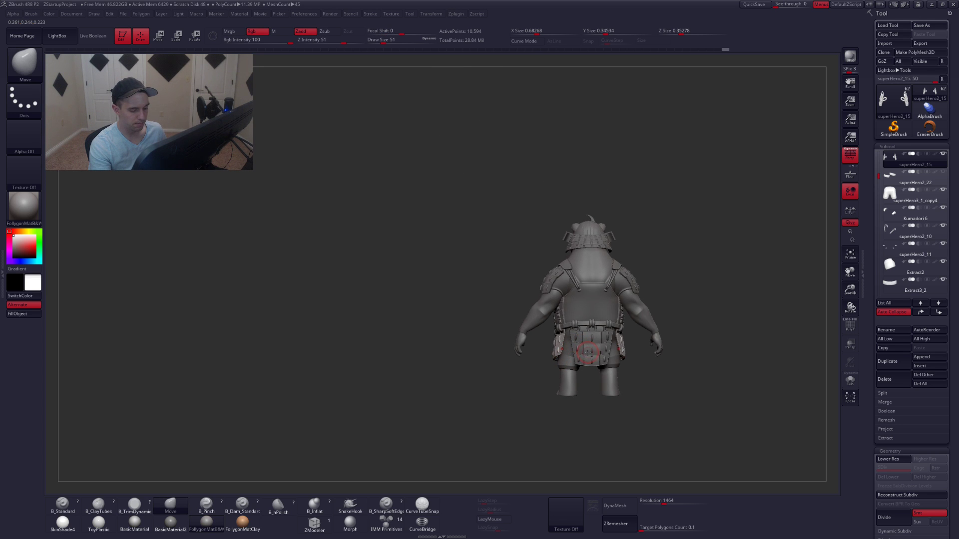
Select the back skirt armor subtool superHero2_14 and review the character from several sides.
left_click(588, 353, "alt")
mouse_move(569, 355)
right_mouse_down("alt")
mouse_move(575, 377)
mouse_move(549, 367)
mouse_move(576, 365)
right_mouse_up("alt")
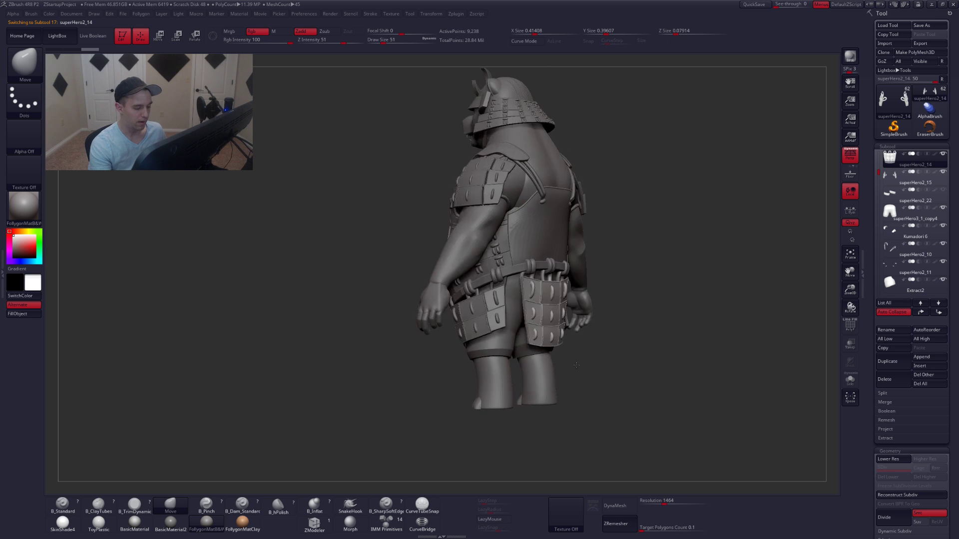
mouse_move(576, 366)
left_mouse_down()
mouse_move(610, 344)
mouse_move(620, 355)
mouse_move(568, 362)
left_mouse_up()
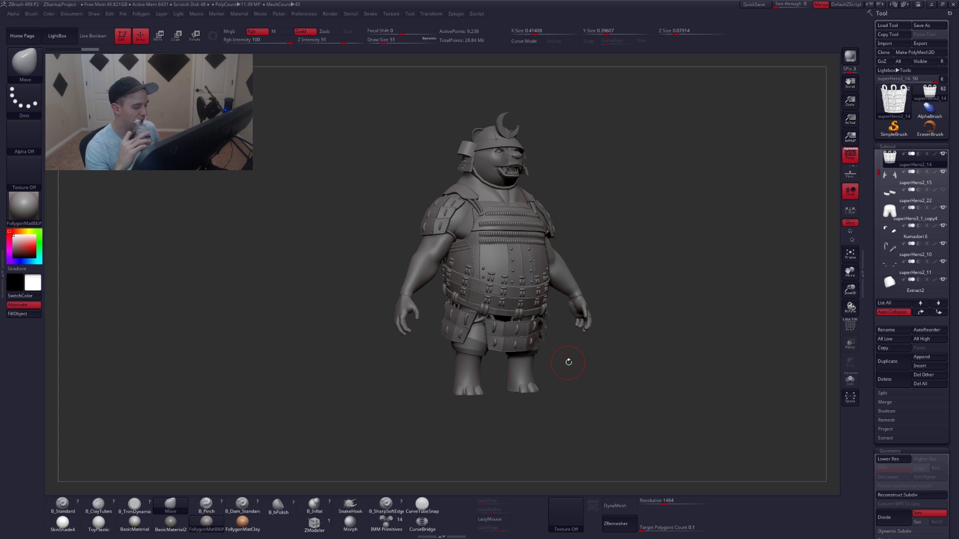
left_click_drag(710, 272, 679, 309)
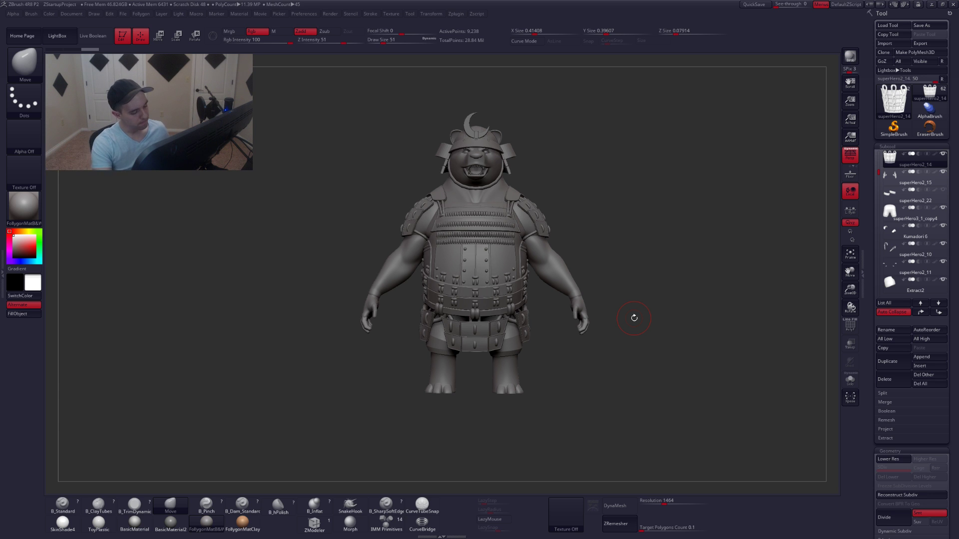
Isolate the back skirt armor and display its polygroups without the smoothing preview.
left_click_drag(635, 318, 547, 348)
key("alt+s")
key("shift+f")
key("shift+d")
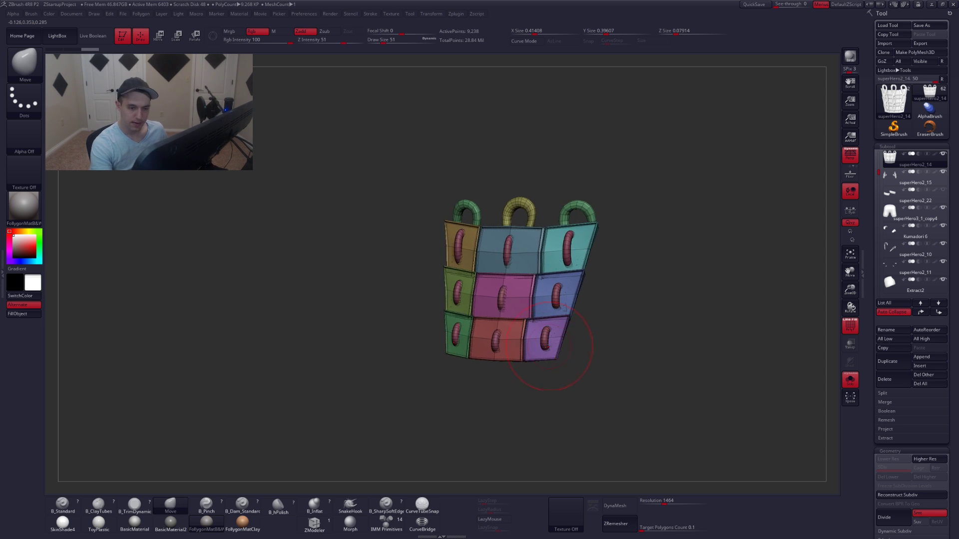
Select the merged side armor subtool superHero2_15, inspect it, and bring the whole character back into view.
left_click(903, 178)
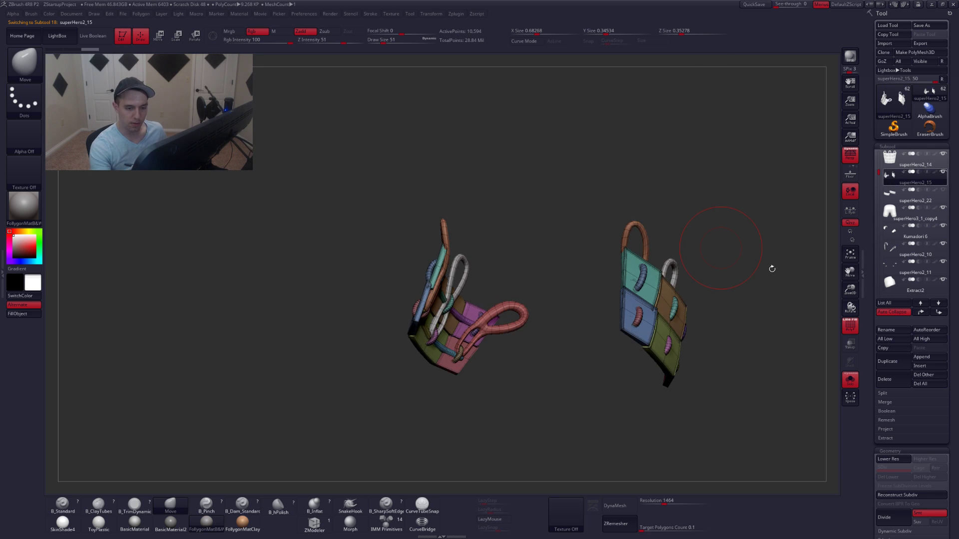
left_click_drag(772, 269, 739, 276)
left_click_drag(740, 276, 661, 300, "alt")
key("shift+s")
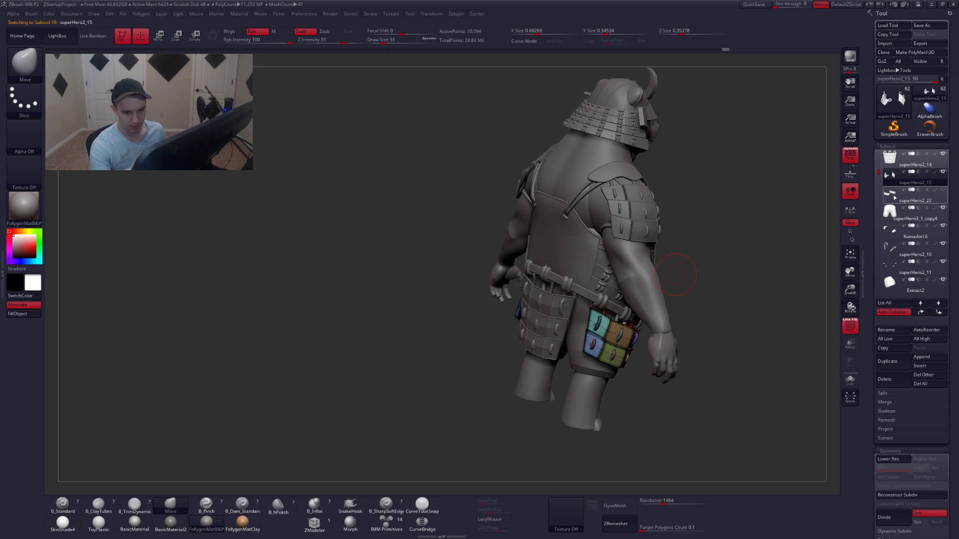
Permanently delete the hidden leftover side armor subtool superHero2_22 and confirm the deletion.
left_click(895, 196)
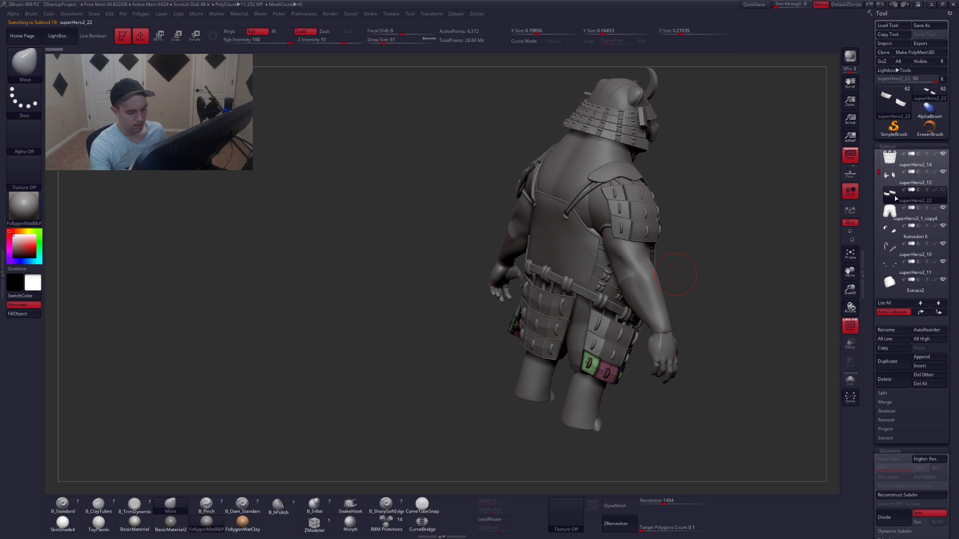
left_click(896, 386)
left_click(827, 400)
left_click_drag(779, 361, 686, 352)
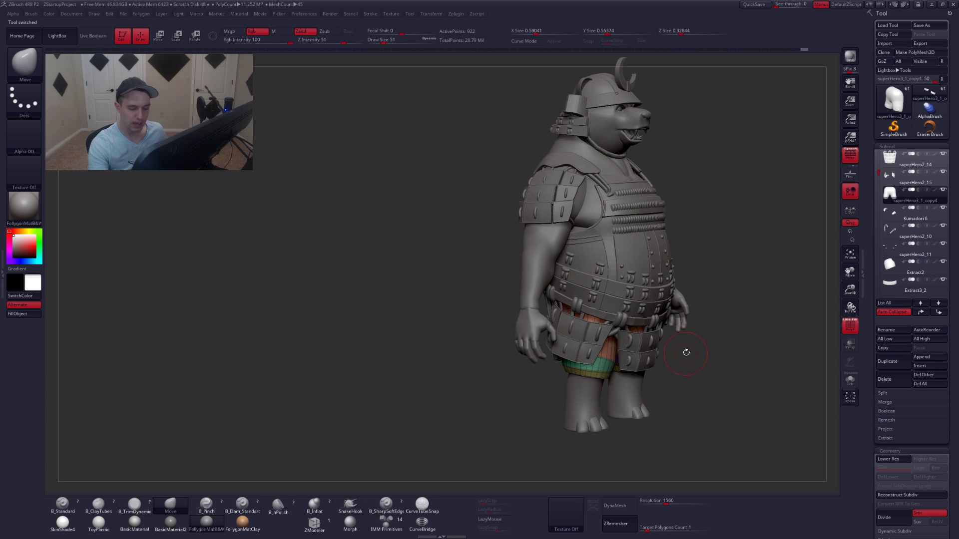
Permanently delete the hidden leftover skirt subtool superHero2_20 and confirm the deletion.
scroll(874, 170, "up", 3)
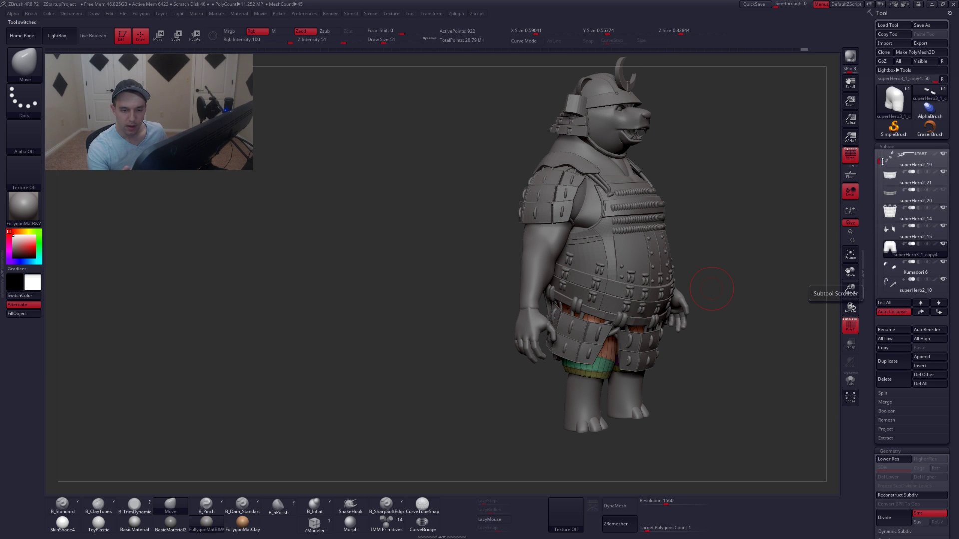
left_click(887, 198)
left_click(886, 379)
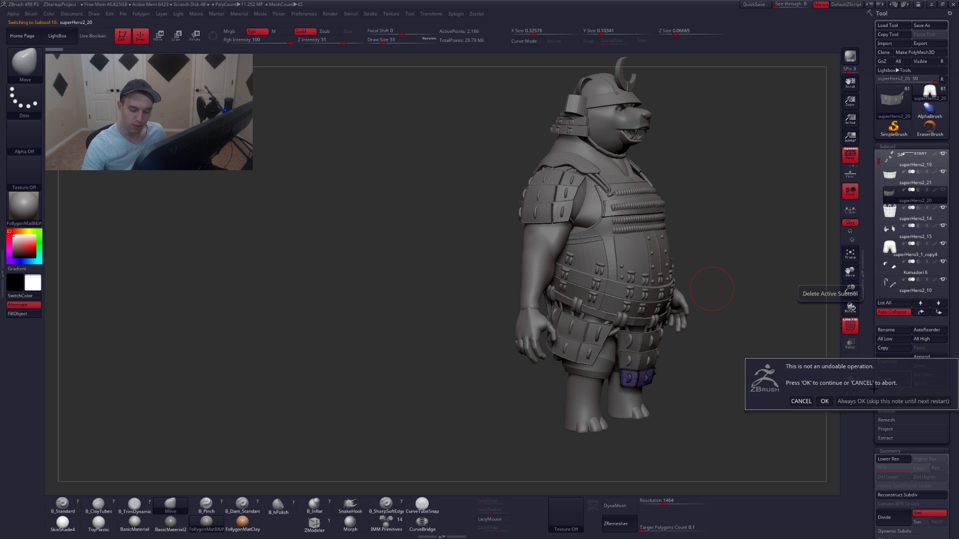
left_click(825, 401)
left_click_drag(828, 389, 632, 334)
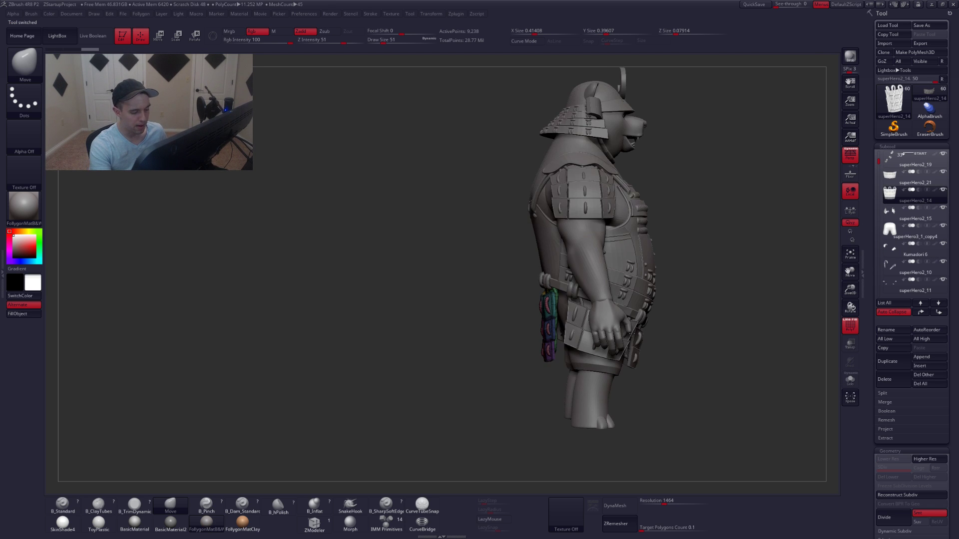
Isolate the back skirt armor superHero2_14 and hide the plates of its lowest row.
key("alt+s")
left_click_drag(563, 353, 645, 345, "shift")
left_click_drag(567, 320, 624, 318, "alt")
key("shift+f")
left_click(620, 325, "ctrl+shift")
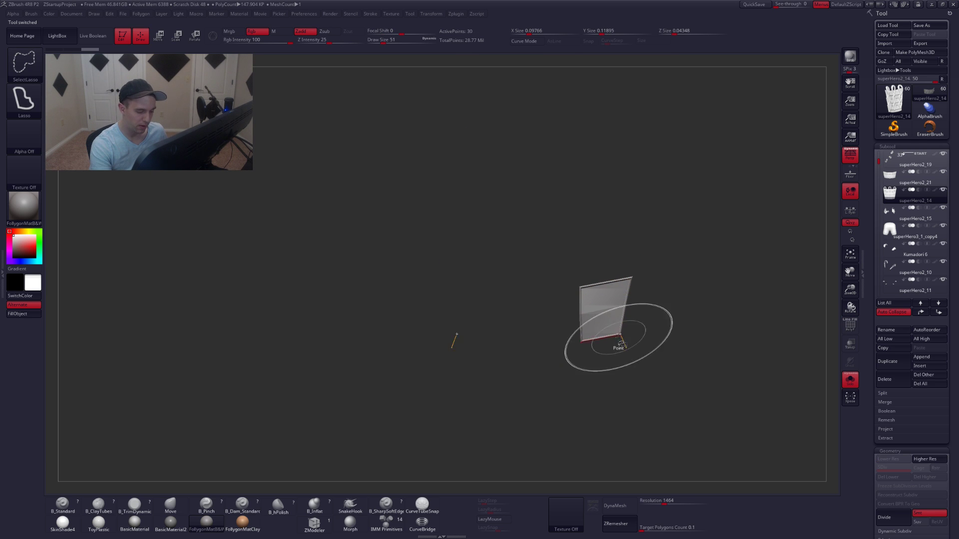
left_click(606, 361, "ctrl+shift")
key("f")
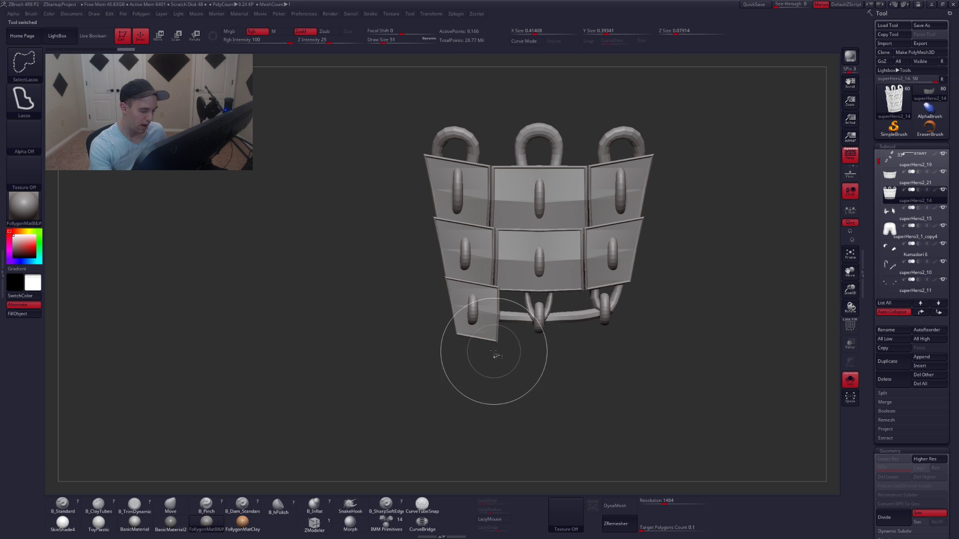
Display the back skirt's polygroups and give each separate piece its own group with Auto Groups.
key("shift+f")
left_click_drag(549, 324, 606, 320)
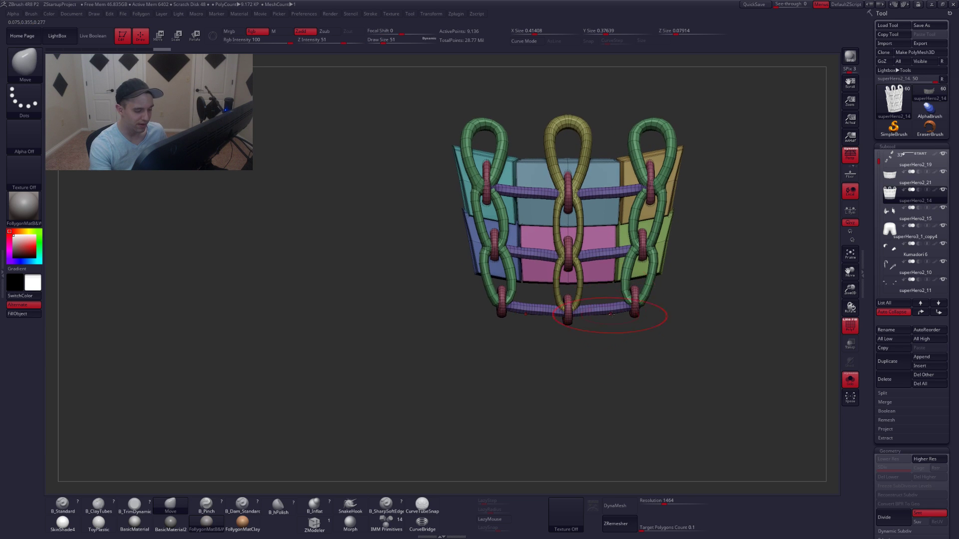
key("ctrl+shift+q")
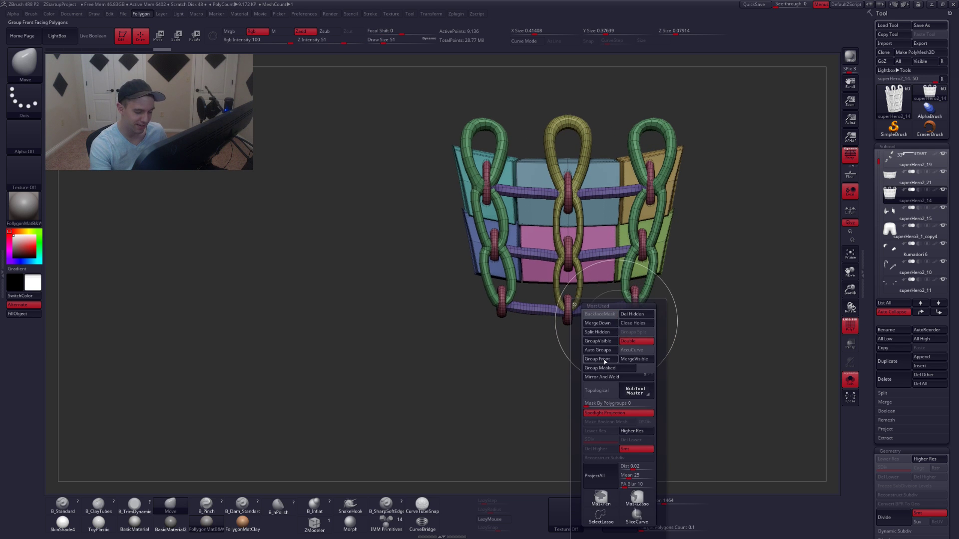
left_click(605, 362)
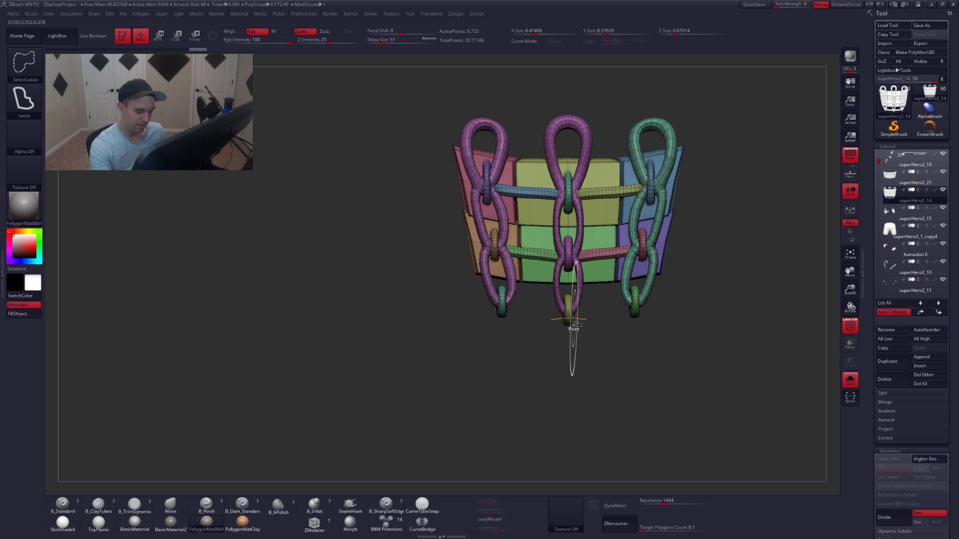
Hide the lowest row's horizontal cord and its vertical ties, and delete the back skirt's hidden geometry.
mouse_move(514, 332)
left_mouse_down("ctrl+alt+shift")
mouse_move(480, 319)
mouse_move(500, 344)
left_mouse_up("ctrl+alt+shift")
left_click(634, 312, "ctrl+shift")
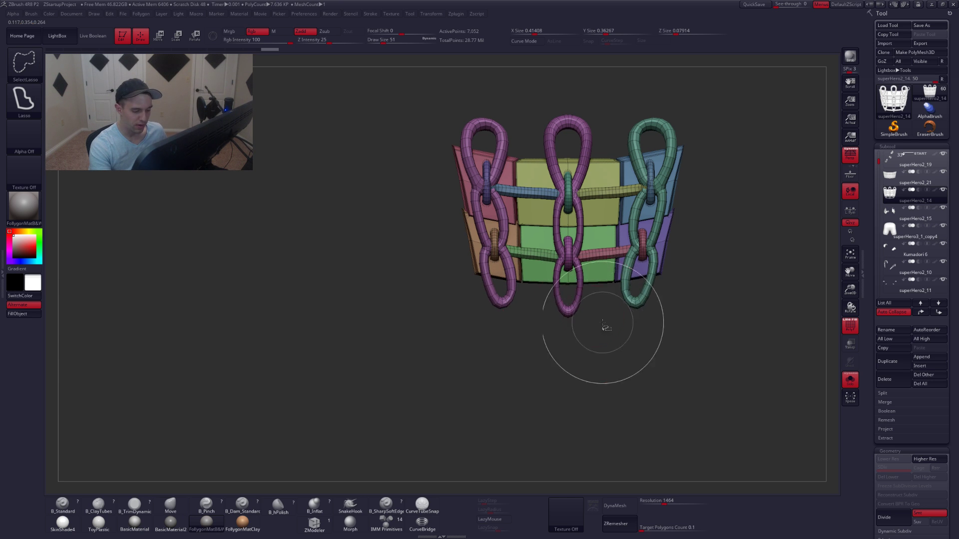
left_click_drag(606, 327, 575, 332, "alt")
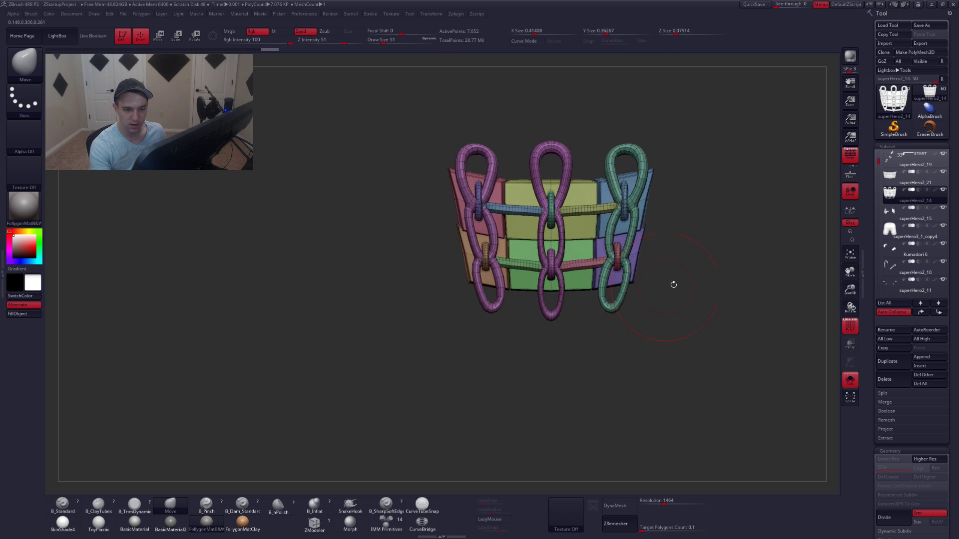
key("ctrl+shift+f")
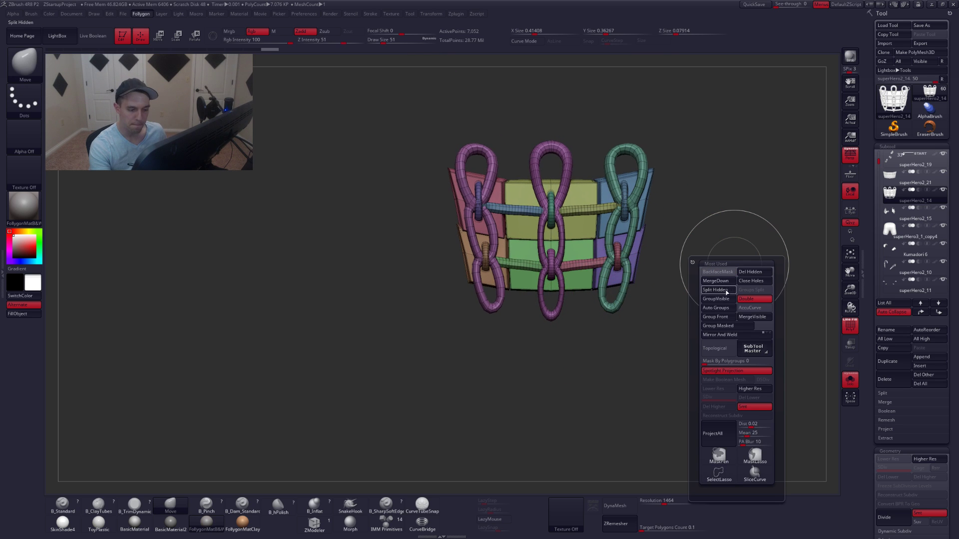
left_click(748, 273)
left_click_drag(576, 300, 592, 326, "alt")
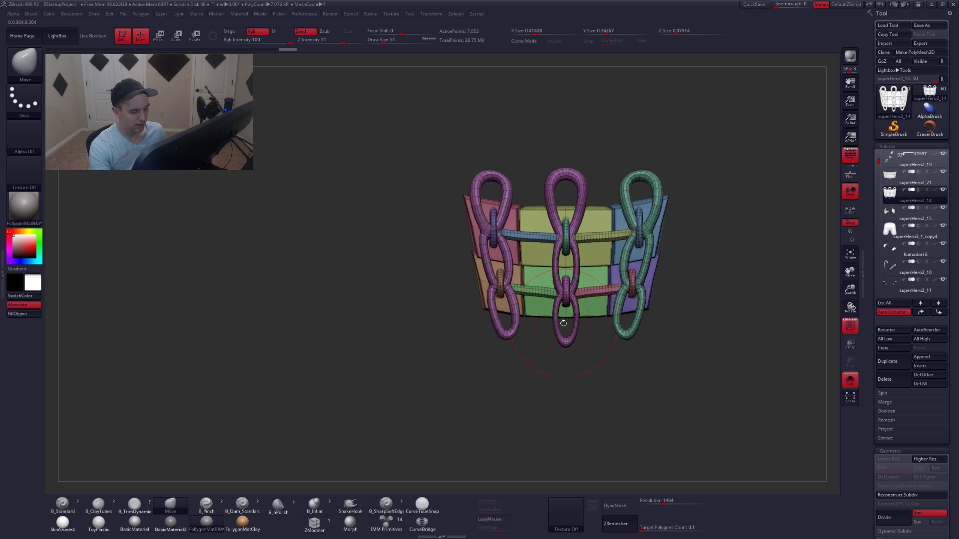
Leave only the three looped cords visible and separate them from the back skirt with Split Hidden.
left_click(567, 319, "ctrl+shift")
left_click(564, 321, "ctrl+shift")
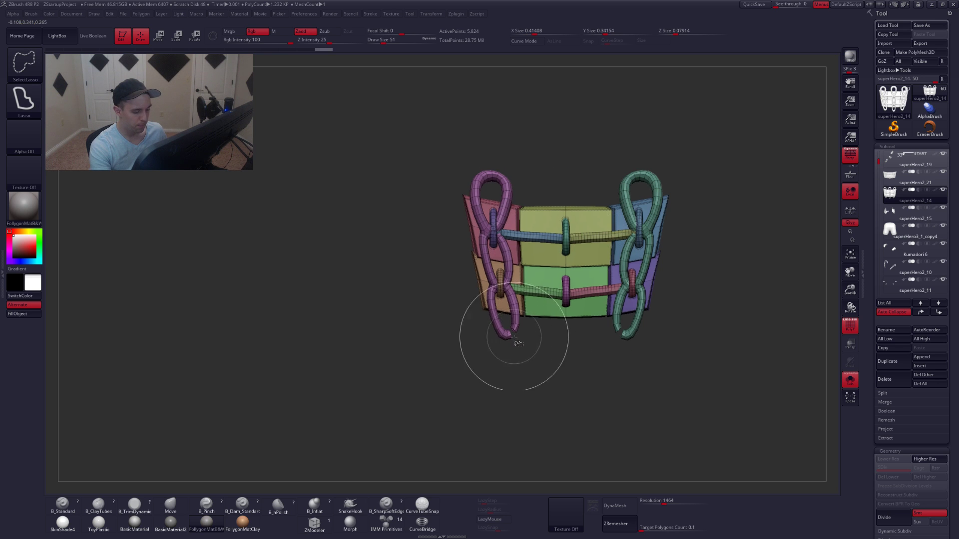
left_click(516, 330, "ctrl+alt+shift")
left_click(625, 333, "ctrl+alt+shift")
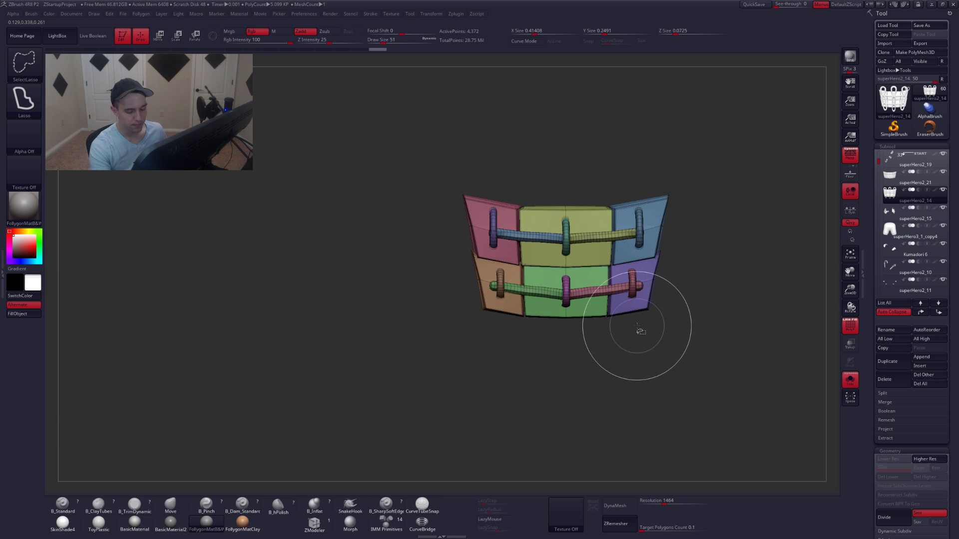
left_click(709, 281, "ctrl+shift")
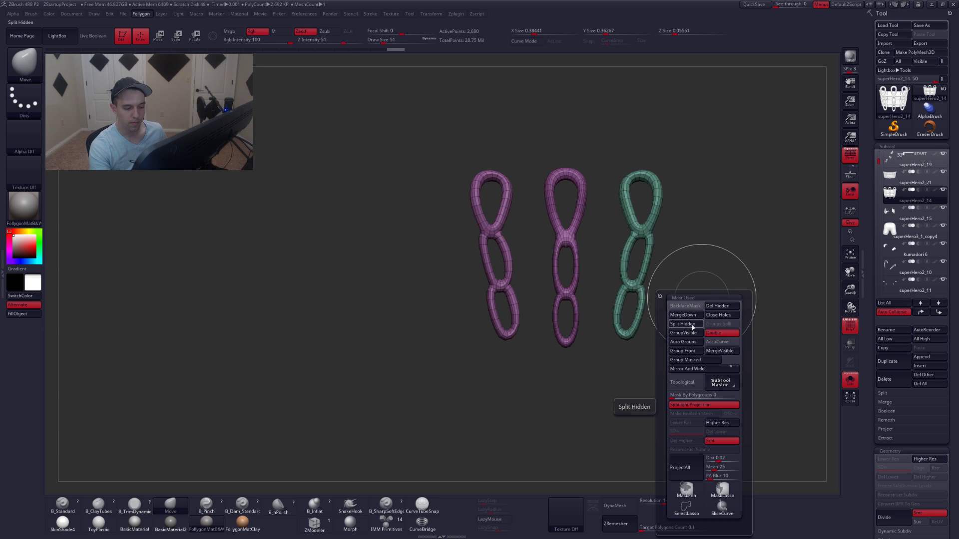
right_click_drag(641, 294, 640, 328, "alt")
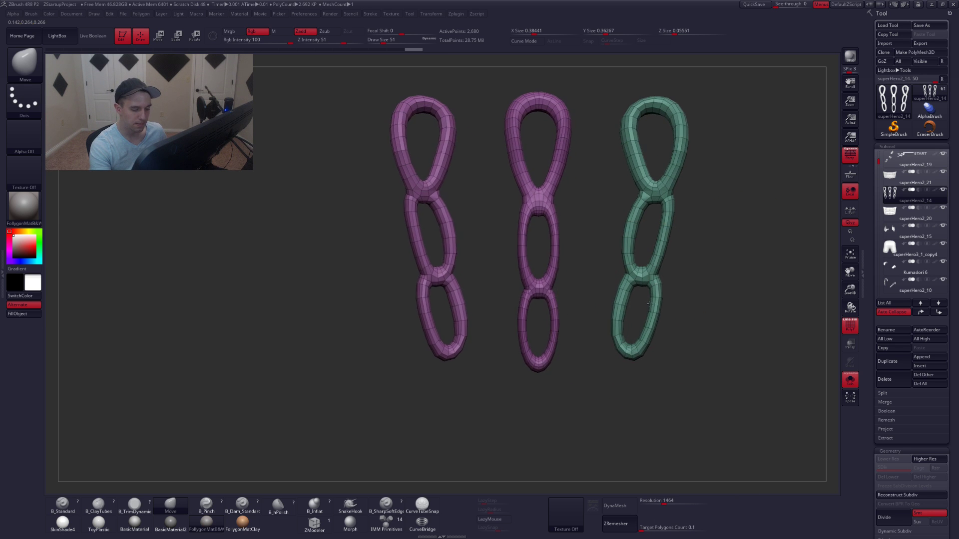
Lasso-hide the lowest loop of each of the three cords and delete the hidden geometry.
key("space")
left_click(657, 297)
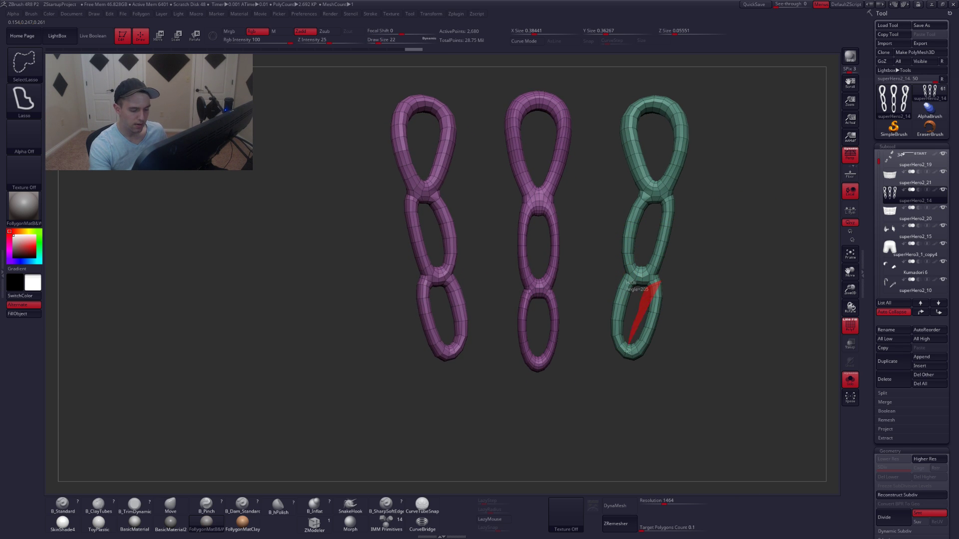
left_click_drag(627, 350, 628, 346, "ctrl+alt+shift")
mouse_move(629, 285)
left_mouse_down("ctrl+alt+shift")
mouse_move(607, 320)
mouse_move(627, 287)
left_mouse_up("ctrl+alt+shift")
mouse_move(548, 298)
left_mouse_down("ctrl+alt+shift")
mouse_move(554, 344)
mouse_move(569, 327)
left_mouse_up("ctrl+alt+shift")
key("f")
key("space")
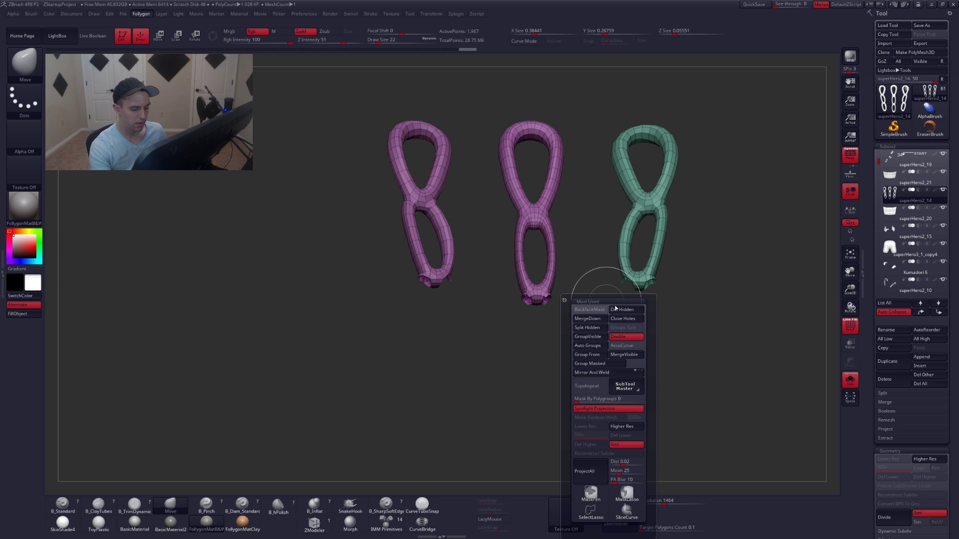
key("shift+f")
Subdivide the trimmed cords to level 5 and convert them with DynaMesh.
key("ctrl+d")
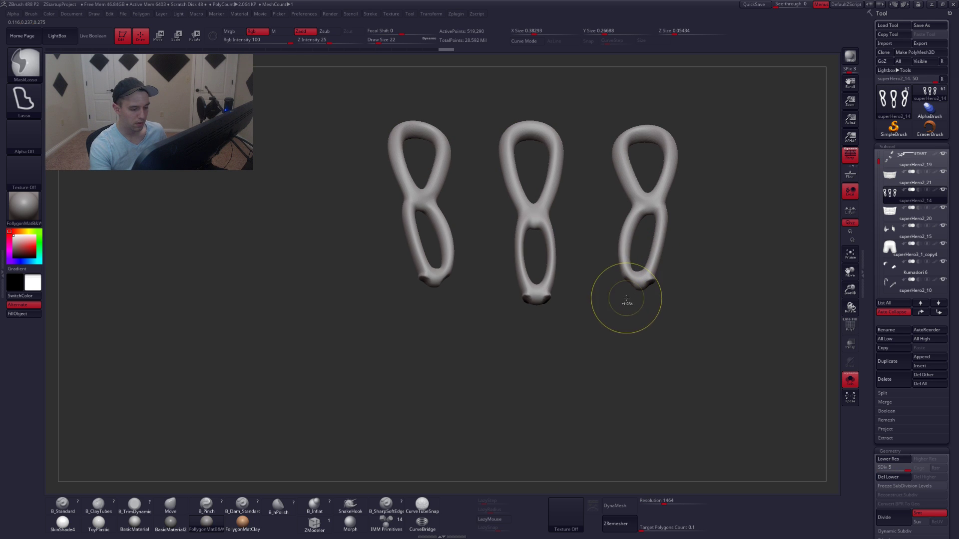
left_click(628, 506)
left_click(597, 523)
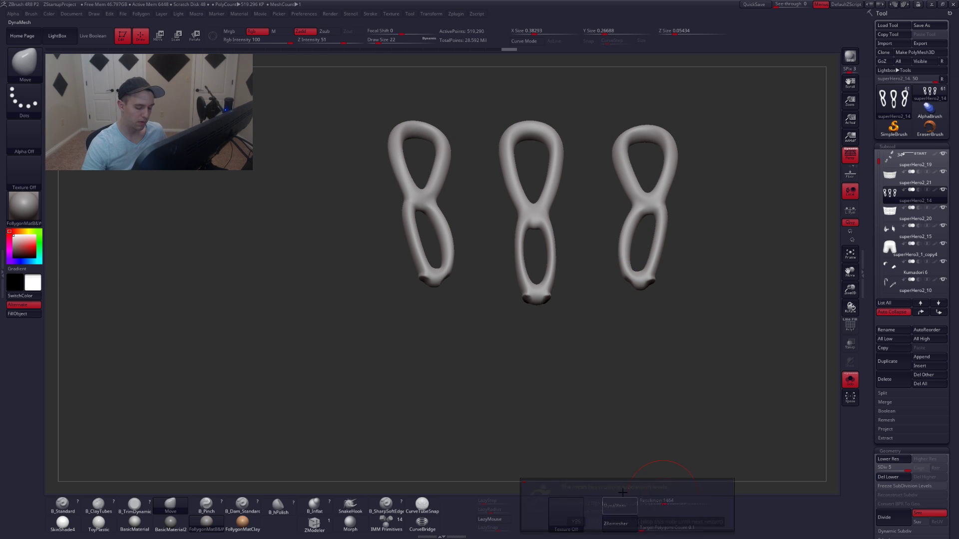
Fill in the cut lower ends of the outer cords using the ClayTubes brush at a small draw size.
mouse_move(651, 287)
right_mouse_down()
mouse_move(632, 282)
mouse_move(663, 316)
right_mouse_up()
key("2")
key("s")
left_click_drag(663, 317, 657, 317)
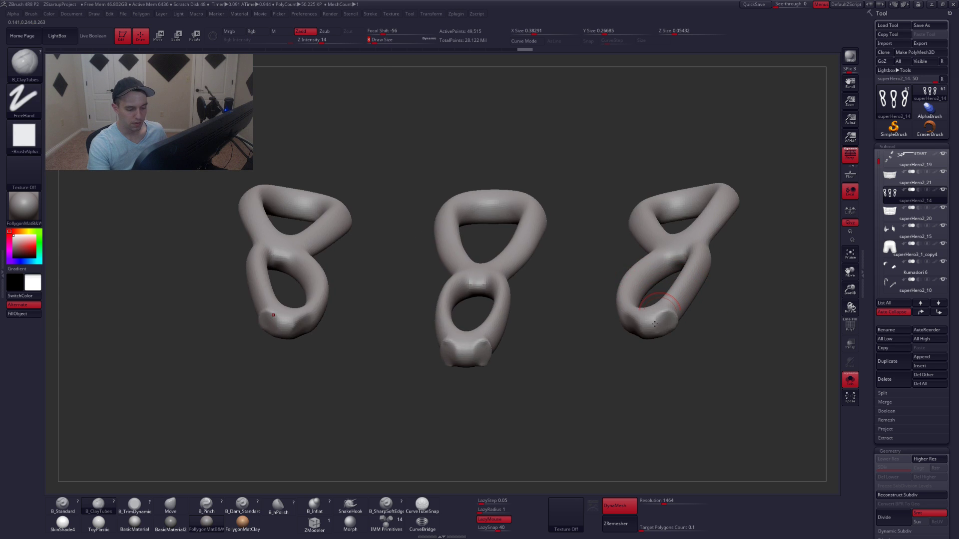
mouse_move(656, 318)
right_mouse_down()
mouse_move(678, 281)
mouse_move(636, 290)
mouse_move(644, 294)
right_mouse_up()
left_click(851, 157)
left_click_drag(633, 294, 649, 292)
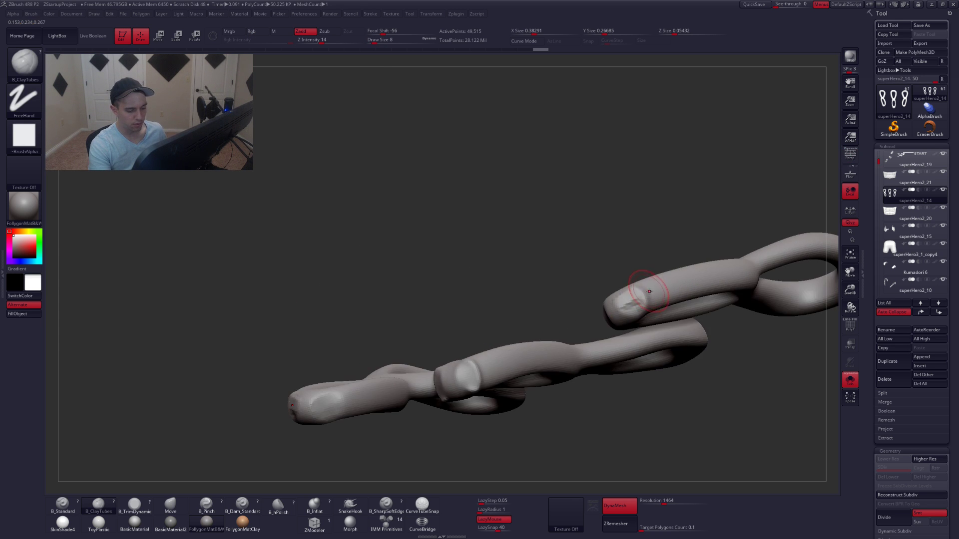
right_click_drag(641, 303, 643, 298)
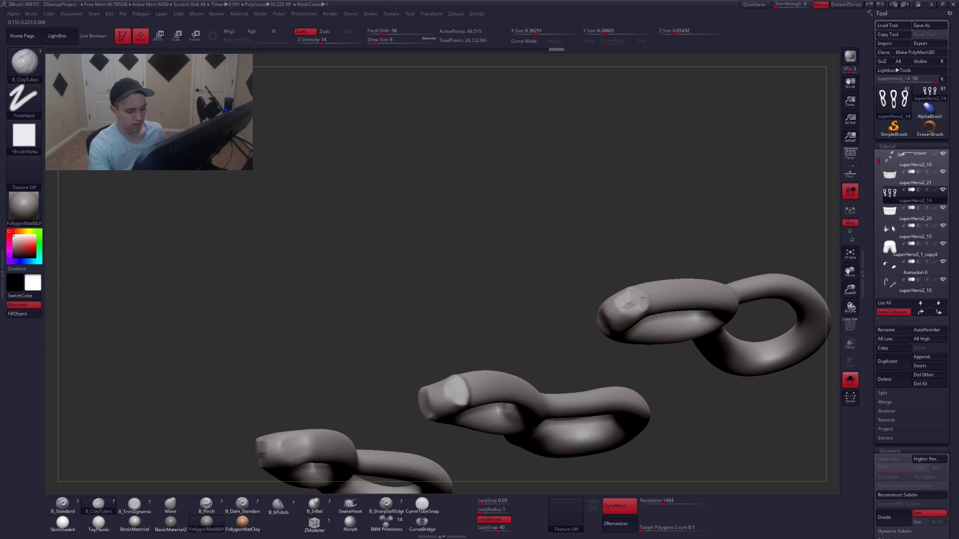
left_click_drag(614, 321, 609, 290)
key("p")
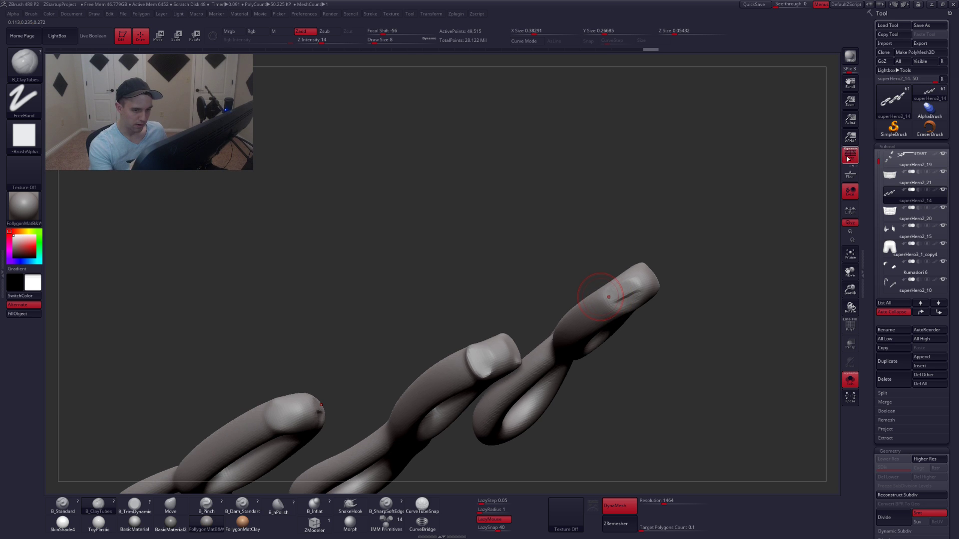
Turn off perspective and round the lower ends of the outer cords by smoothing and using the Move brush.
mouse_move(599, 287)
right_mouse_down()
mouse_move(609, 327)
mouse_move(598, 302)
mouse_move(644, 277)
mouse_move(652, 303)
right_mouse_up()
left_click(845, 157)
mouse_move(603, 298)
left_mouse_down()
mouse_move(623, 286)
mouse_move(529, 250)
left_mouse_up()
key("b")
key("m")
key("v")
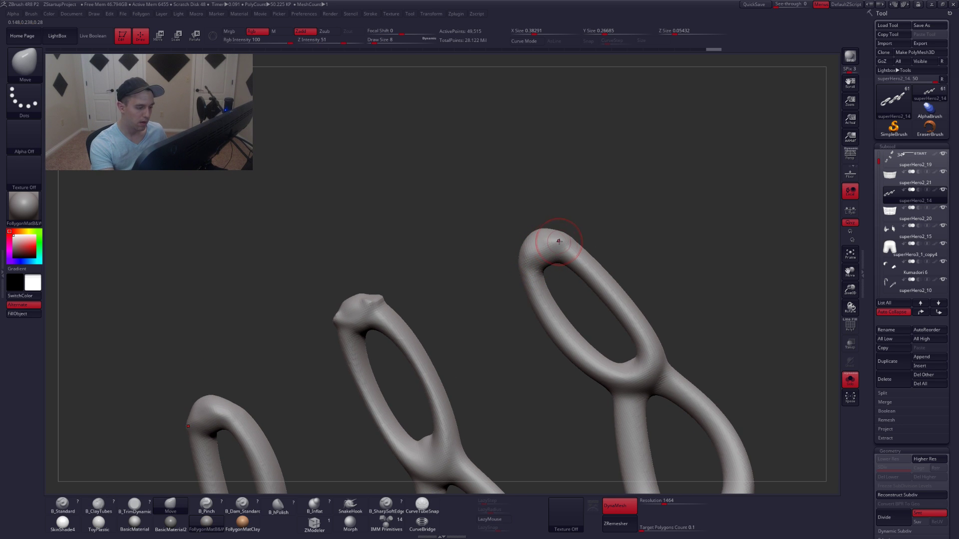
key("shift")
left_click_drag(433, 300, 539, 287, "alt")
left_click_drag(359, 360, 481, 321)
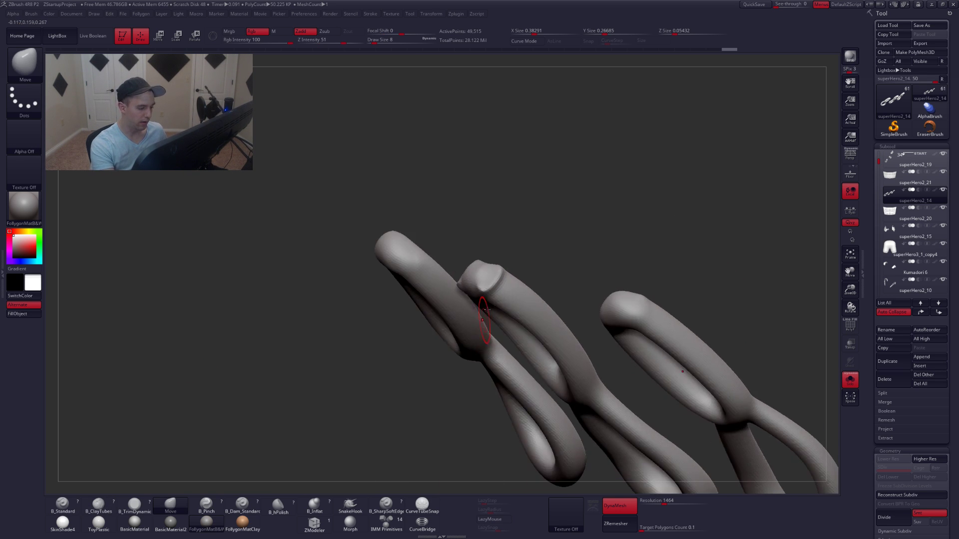
Build up and smooth the middle cord's cut end until it forms a rounded loop.
key("3")
mouse_move(425, 369)
left_mouse_down()
mouse_move(482, 338)
mouse_move(511, 277)
mouse_move(489, 248)
mouse_move(483, 300)
mouse_move(514, 280)
mouse_move(440, 295)
mouse_move(507, 272)
mouse_move(563, 298)
left_mouse_up()
key("4")
left_click_drag(459, 268, 465, 264)
left_click_drag(494, 250, 444, 266)
key("space")
left_click_drag(460, 268, 414, 268, "shift")
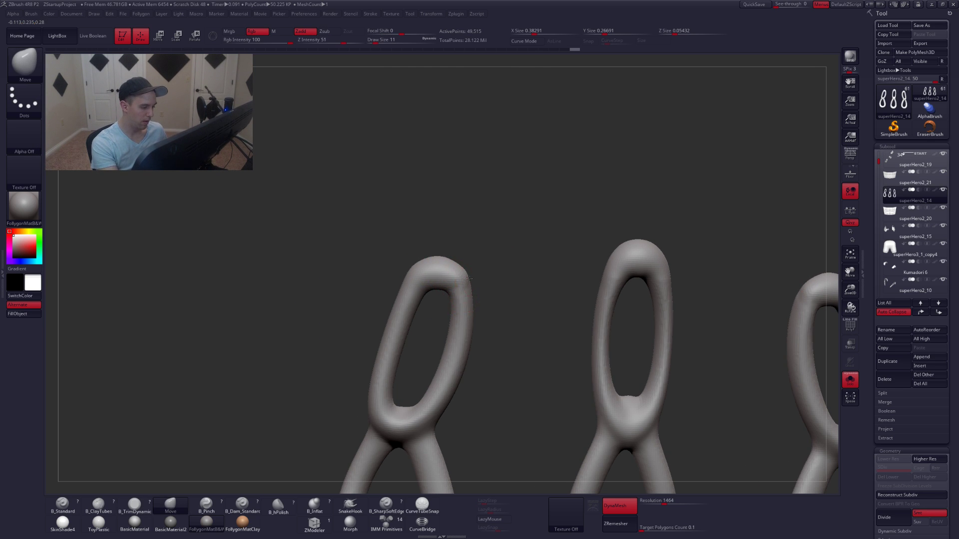
Refine the curvature of the cords' lower loops with the Move brush and smooth the middle cord's tip.
left_click_drag(469, 279, 521, 281)
key("space")
left_click_drag(437, 272, 440, 273)
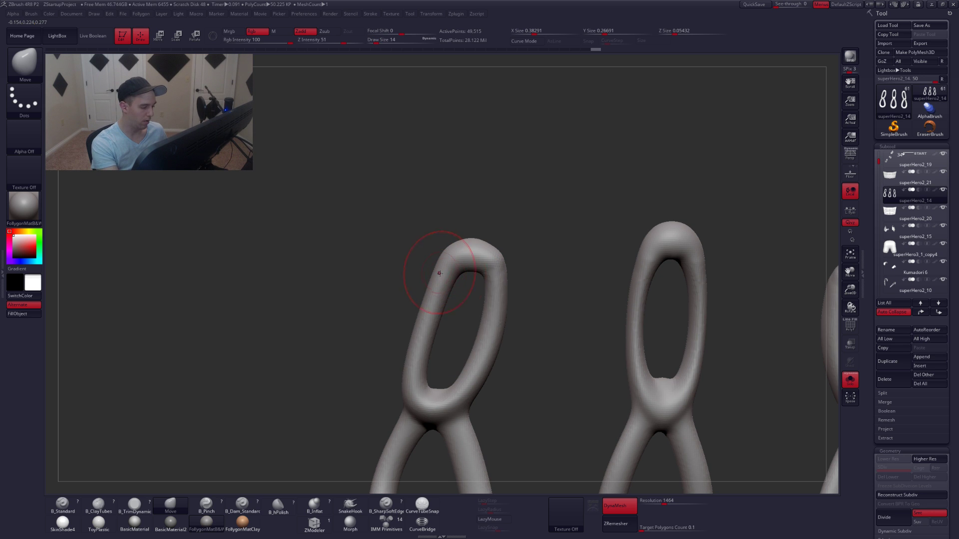
key("space")
left_click_drag(507, 283, 502, 257)
mouse_move(548, 325)
left_mouse_down()
mouse_move(506, 400)
mouse_move(509, 364)
mouse_move(559, 364)
mouse_move(576, 376)
mouse_move(580, 412)
left_mouse_up()
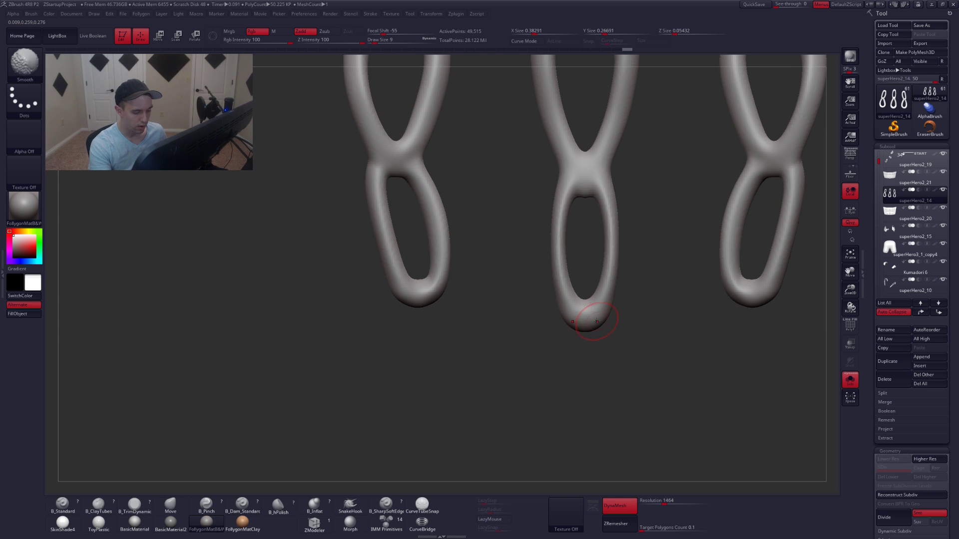
left_click_drag(597, 321, 616, 294, "shift")
Retopologize the three shortened looped cords with ZRemesher and check the remeshed shapes.
key("space")
key("ctrl+shift+f")
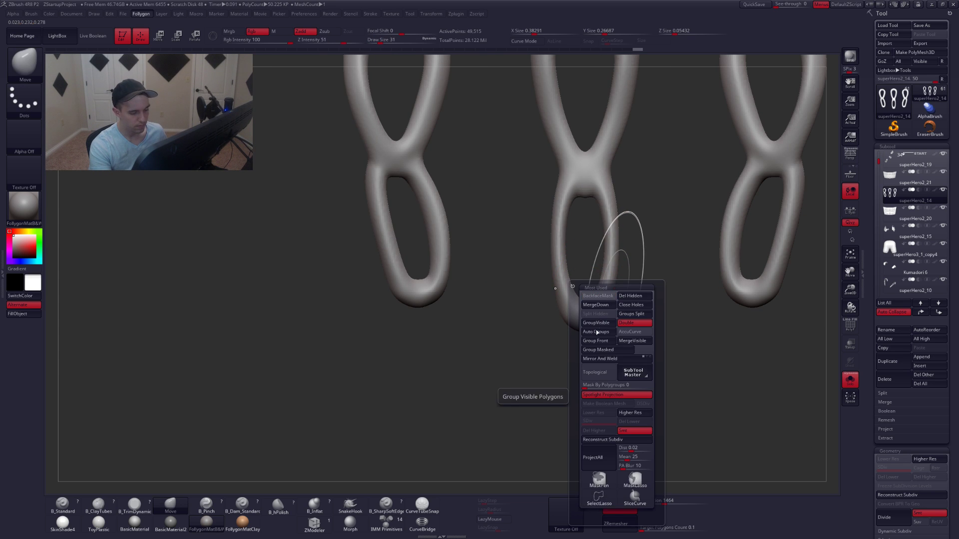
key("f")
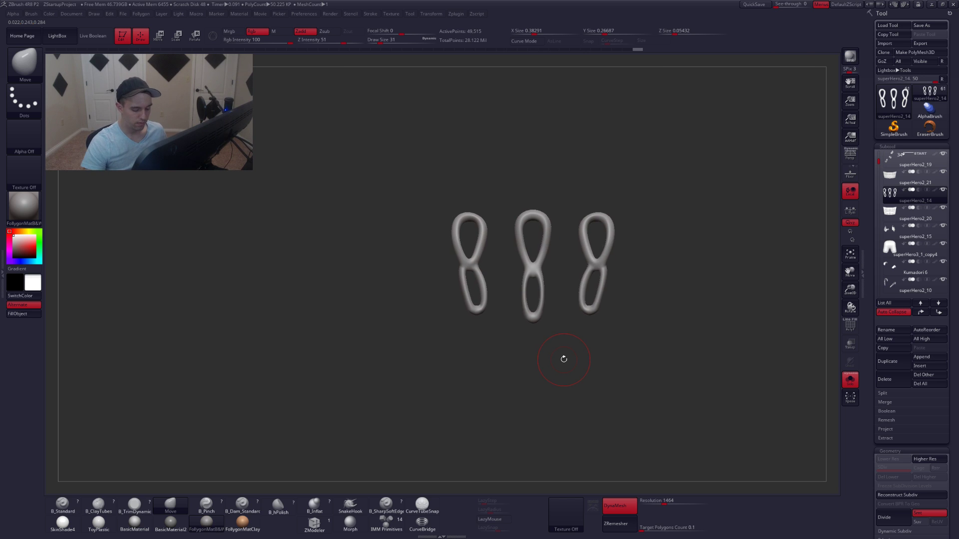
left_click(618, 522)
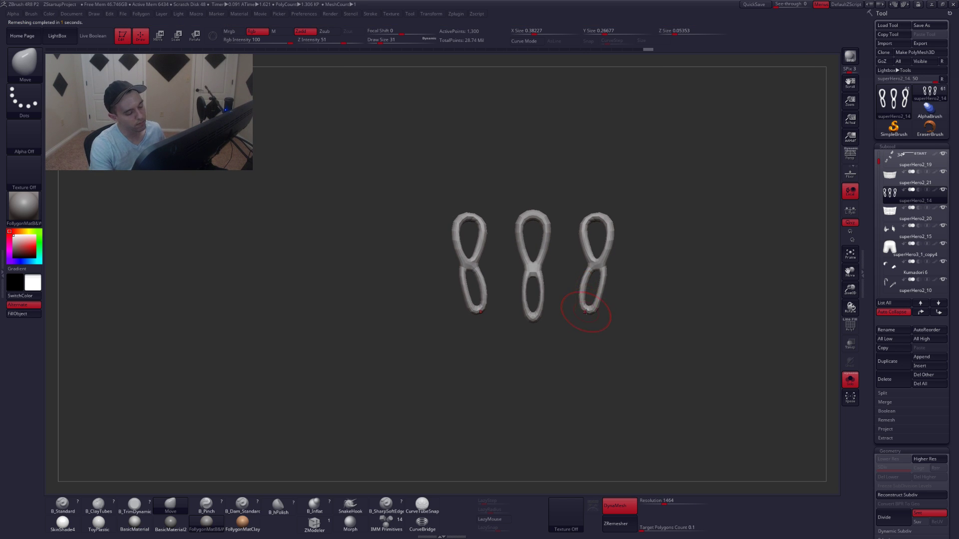
key("alt+s")
key("shift+alt+s")
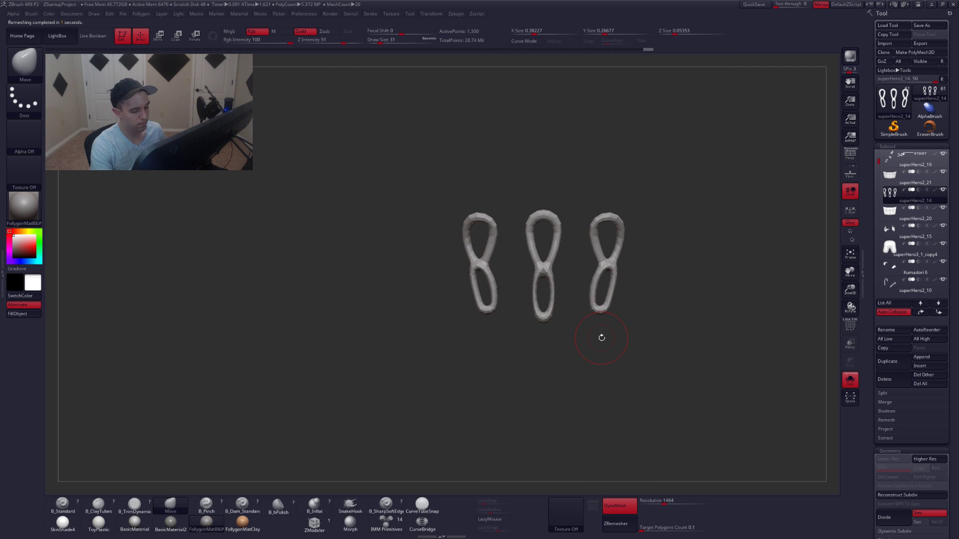
Merge the remeshed looped cords down into the back skirt subtool and show the full character again.
key("ctrl+f")
left_click(706, 279)
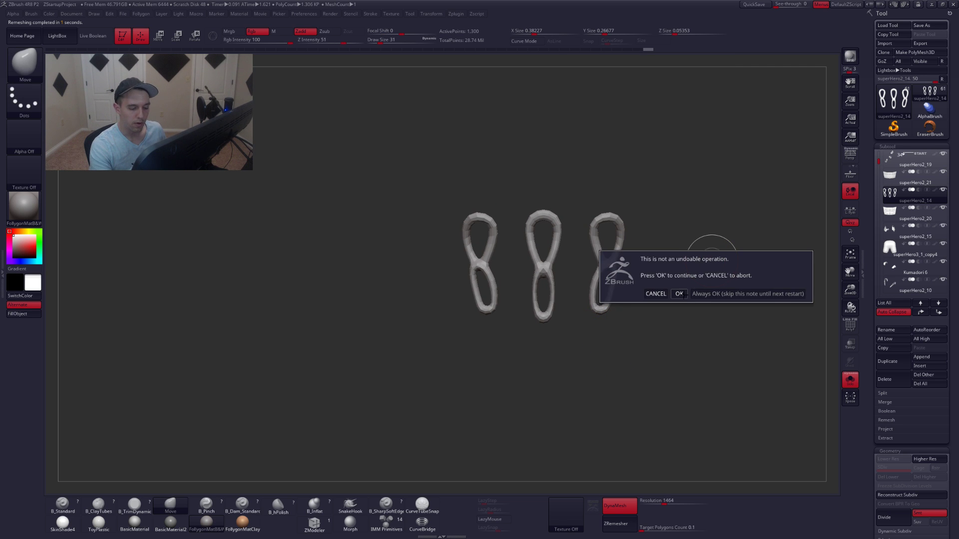
left_click(679, 293)
right_click_drag(561, 302, 655, 320)
right_click_drag(780, 319, 695, 309)
key("alt+s")
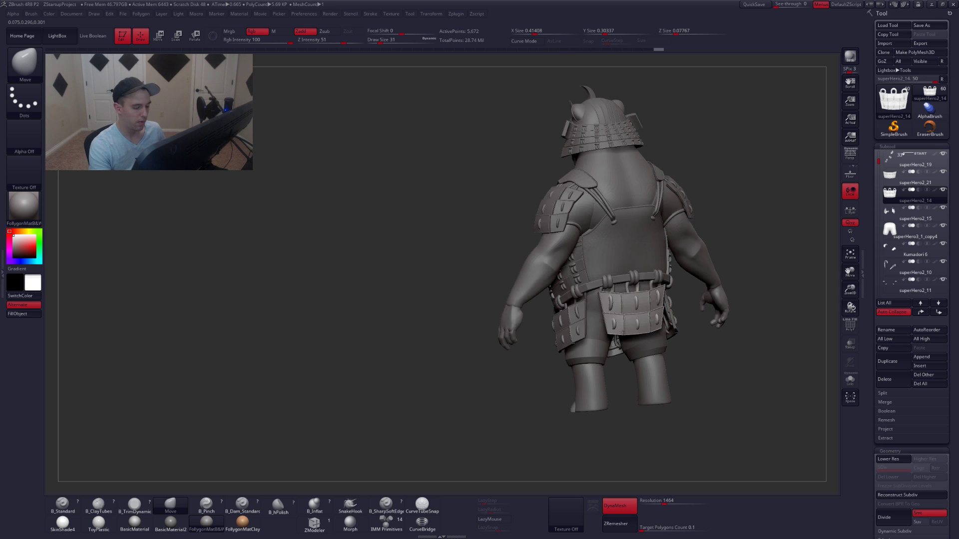
Turn on perspective distortion and review the whole armored character from the front and side.
mouse_move(593, 344)
right_mouse_down()
mouse_move(611, 333)
mouse_move(622, 339)
mouse_move(602, 355)
right_mouse_up()
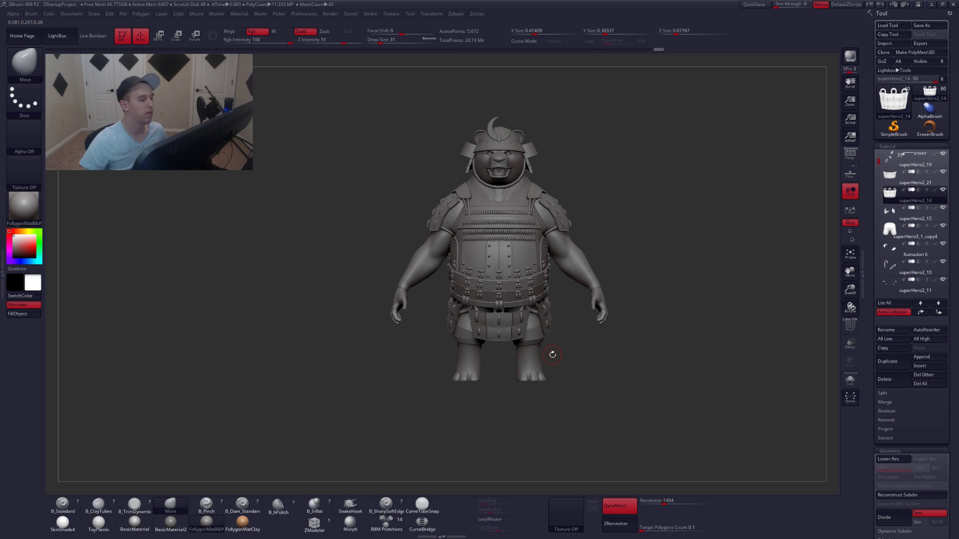
right_click_drag(594, 257, 665, 232)
left_click(850, 154)
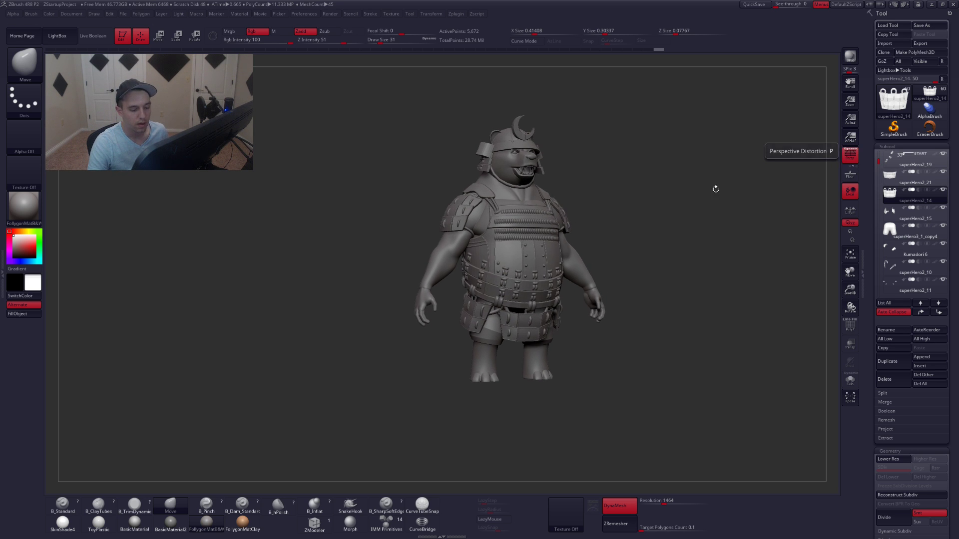
mouse_move(487, 285)
right_mouse_down()
mouse_move(597, 313)
mouse_move(527, 310)
right_mouse_up()
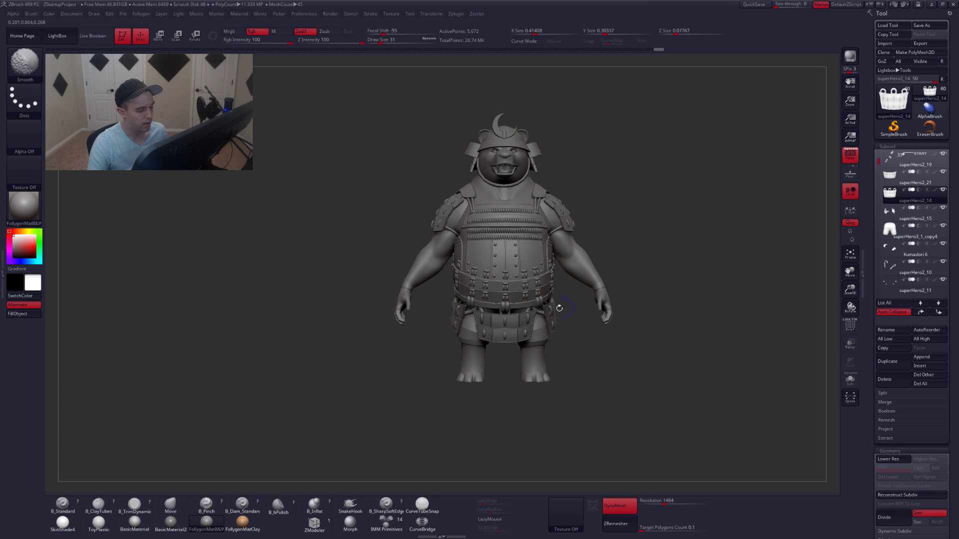
right_click_drag(521, 265, 521, 284, "alt")
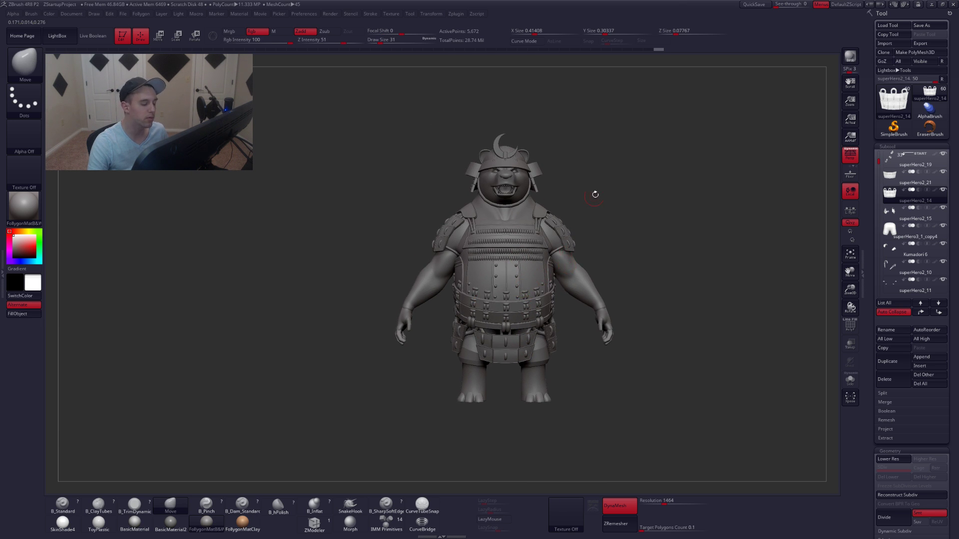
key("ctrl+shift+f")
right_click_drag(603, 169, 615, 193, "alt")
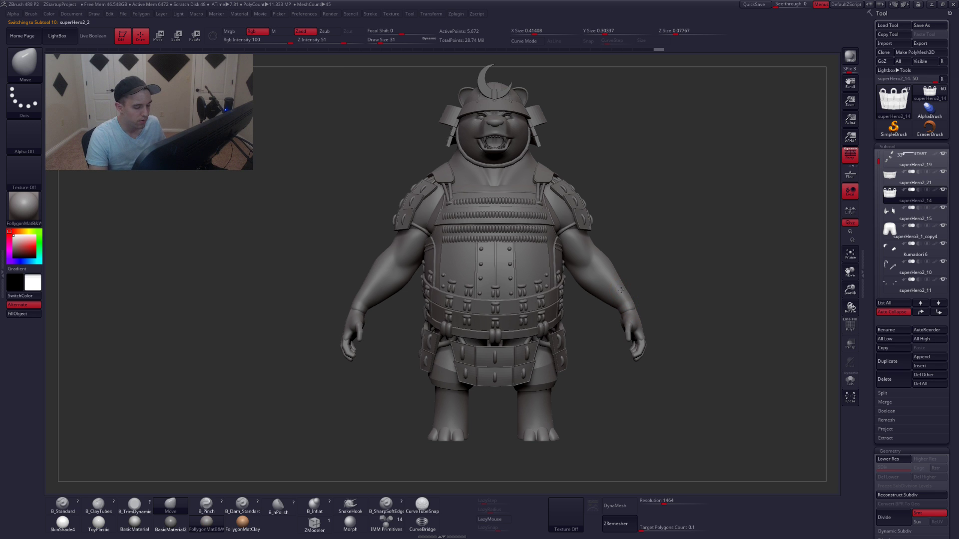
Select the arms subtool and examine the joint where the forearms meet the hands.
left_click_drag(654, 311, 685, 320, "alt")
key("alt+s")
key("ctrl+shift+s")
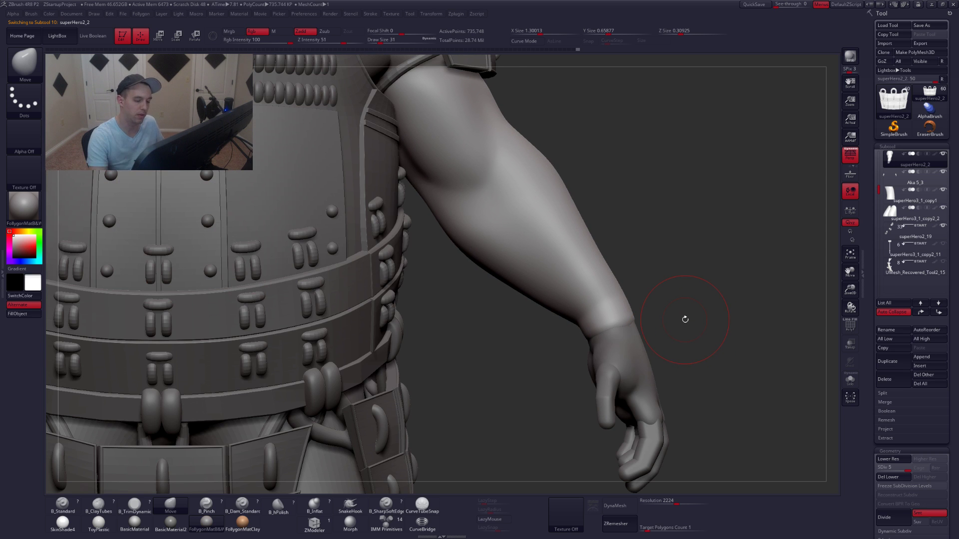
key("ctrl+shift+s")
right_click_drag(621, 324, 630, 333)
key("ctrl+shift+s")
left_click_drag(630, 332, 657, 326)
right_click_drag(673, 324, 660, 300, "ctrl")
right_click_drag(631, 331, 673, 342)
mouse_move(672, 342)
left_mouse_down()
mouse_move(662, 362)
mouse_move(679, 328)
left_mouse_up()
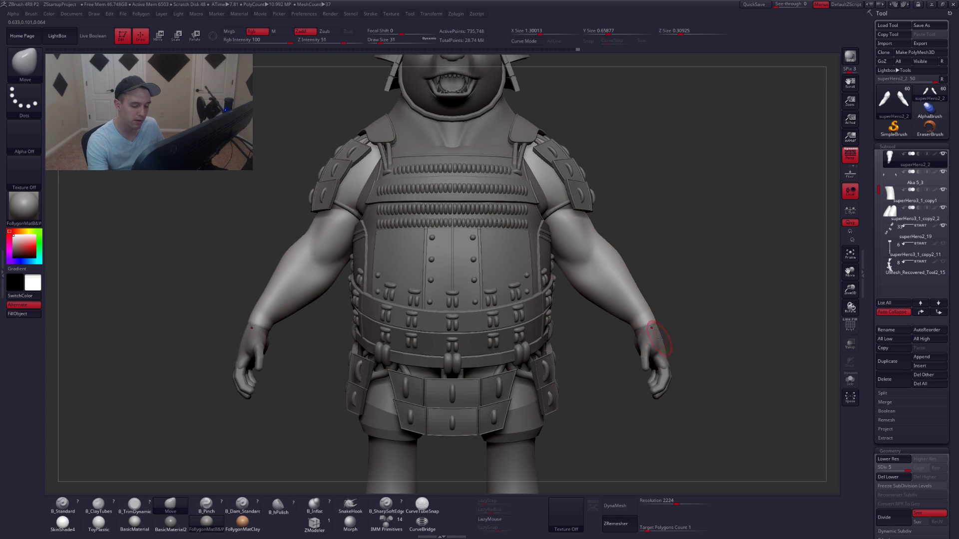
left_click_drag(659, 338, 632, 337)
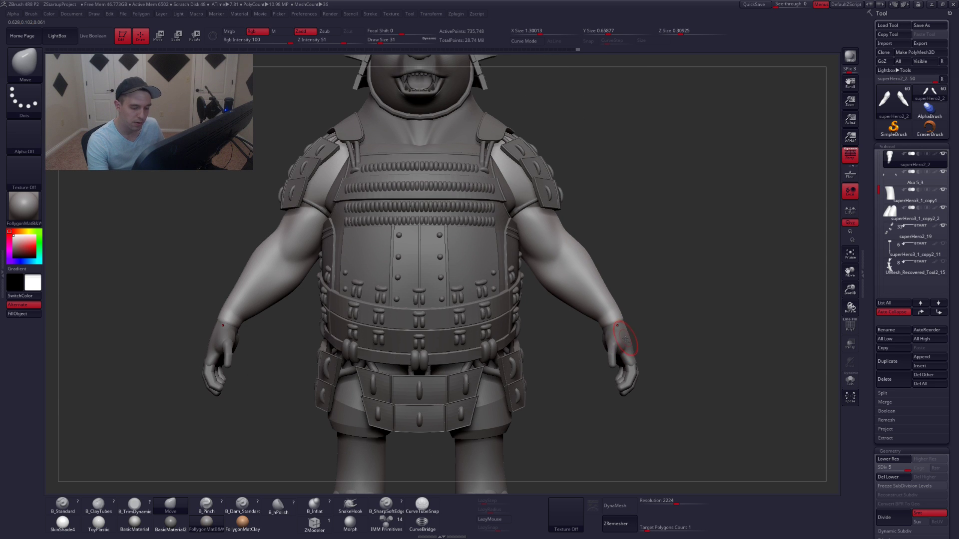
Isolate the hands subtool Aka 5_3, duplicate it, and delete the duplicate's lower subdivision levels.
key("alt+s")
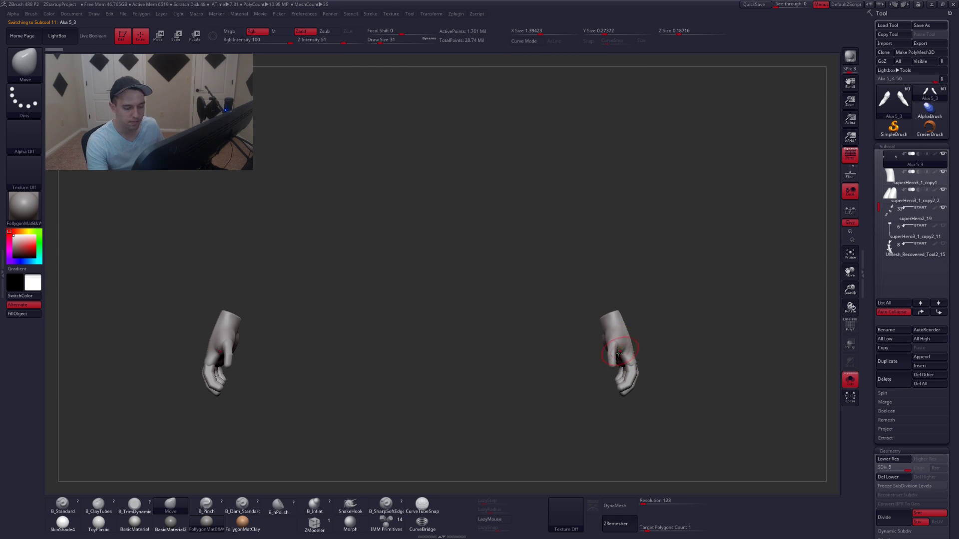
mouse_move(627, 356)
left_mouse_down()
mouse_move(642, 389)
mouse_move(623, 351)
left_mouse_up()
key("shift+f")
key("shift+f")
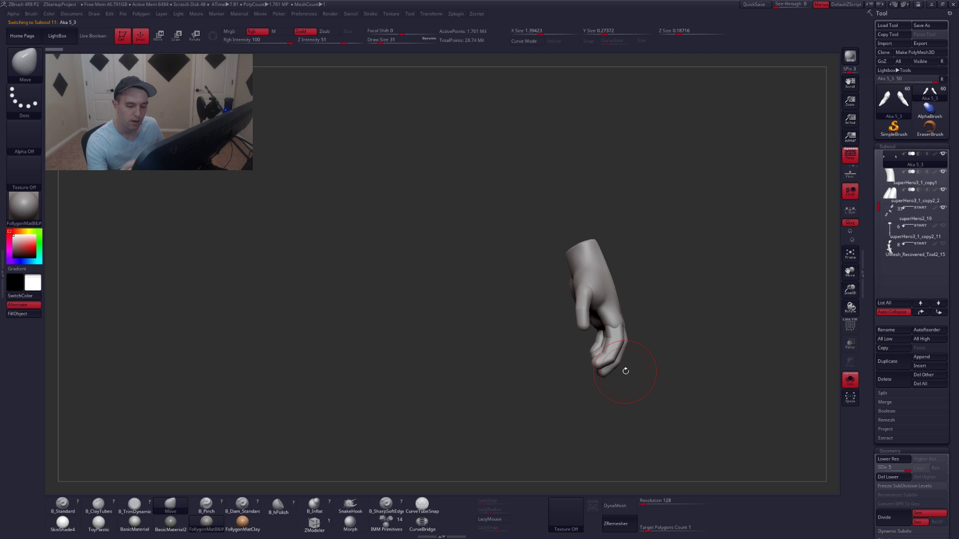
left_click(892, 367)
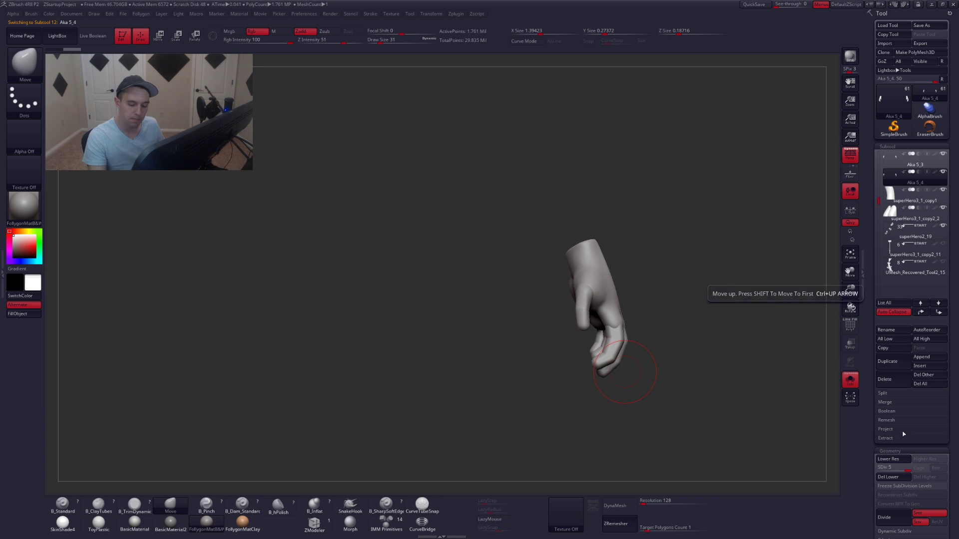
left_click(890, 481)
Show only the palm-and-wrist polygroup of a single hand on the duplicated hands, hiding the fingers.
key("shift+f")
left_click_drag(619, 276, 568, 339)
key("shift+f")
left_click(583, 260, "ctrl+shift")
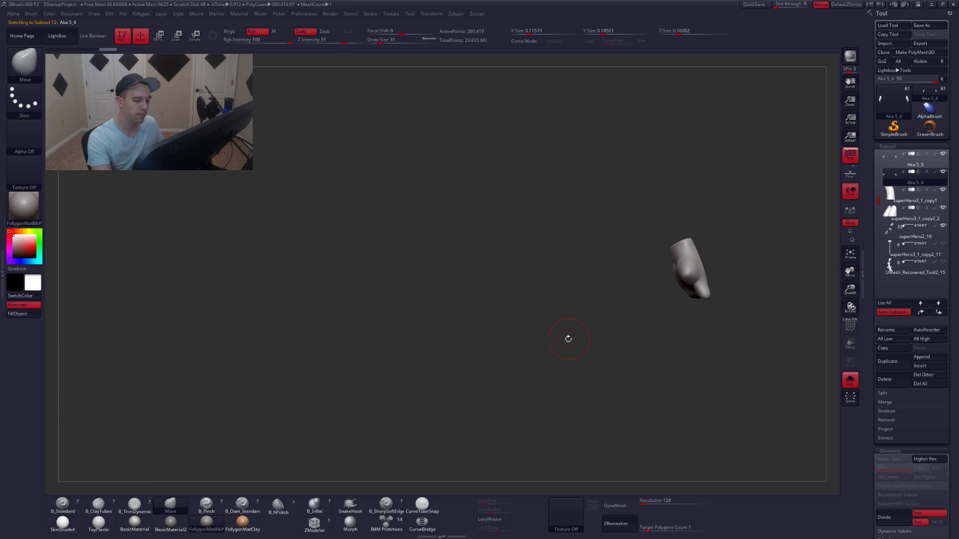
left_click(436, 312, "ctrl+shift")
left_click(281, 259, "ctrl+shift")
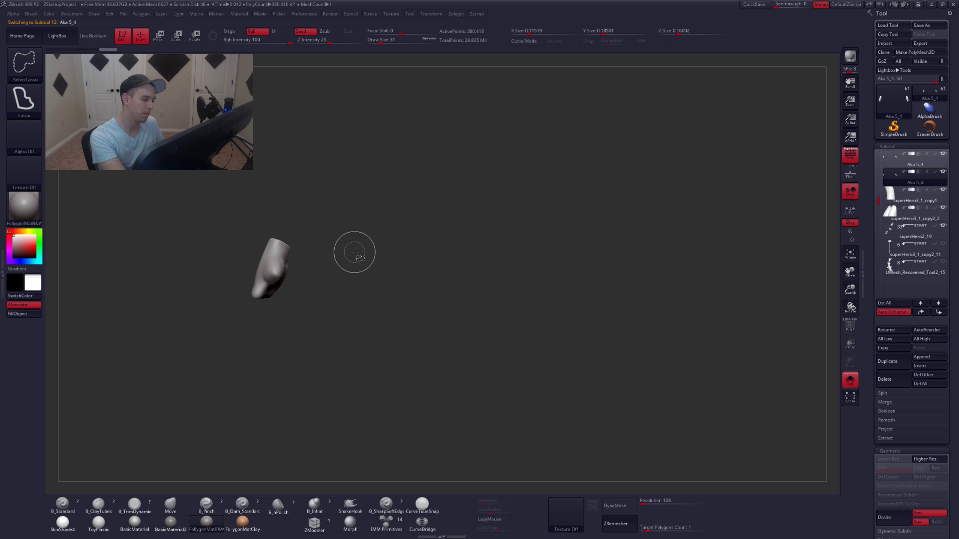
Delete the duplicate's hidden geometry and mirror and weld the remaining palm piece to the other side.
key("1")
left_click(384, 261)
key("space")
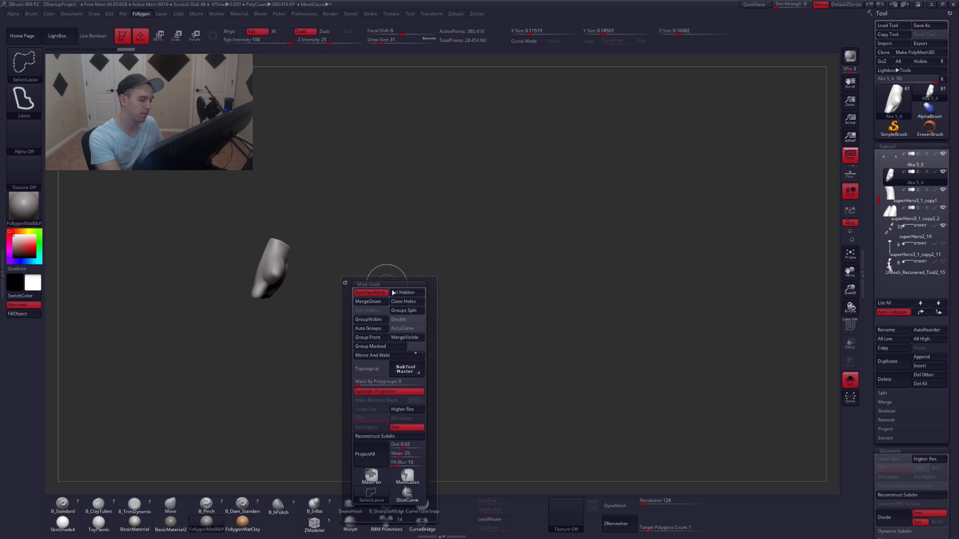
left_click(378, 356)
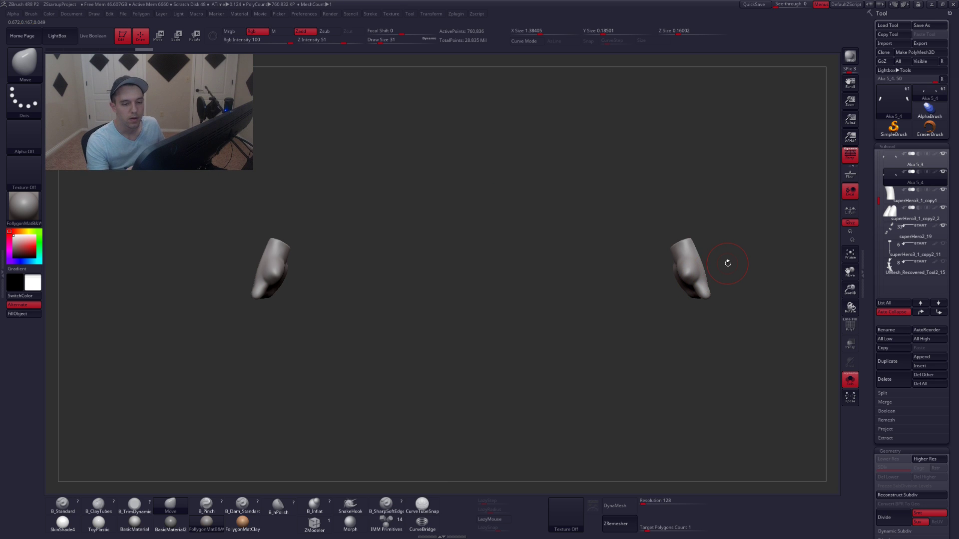
Move the palm pieces directly below the arms in the subtool order and select the arms, superHero2_2.
left_click(919, 303)
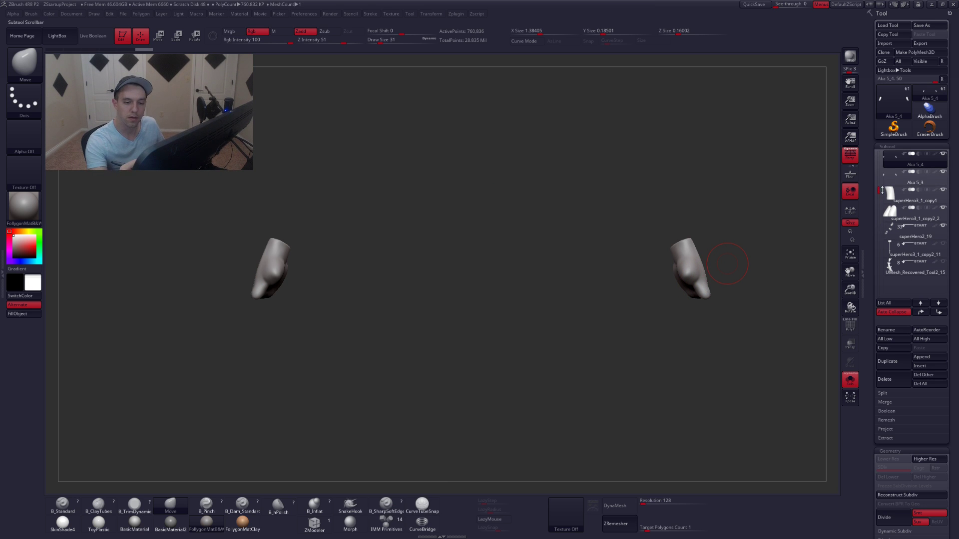
left_click_drag(881, 195, 882, 172)
left_click(900, 160)
left_click_drag(556, 328, 671, 328, "alt")
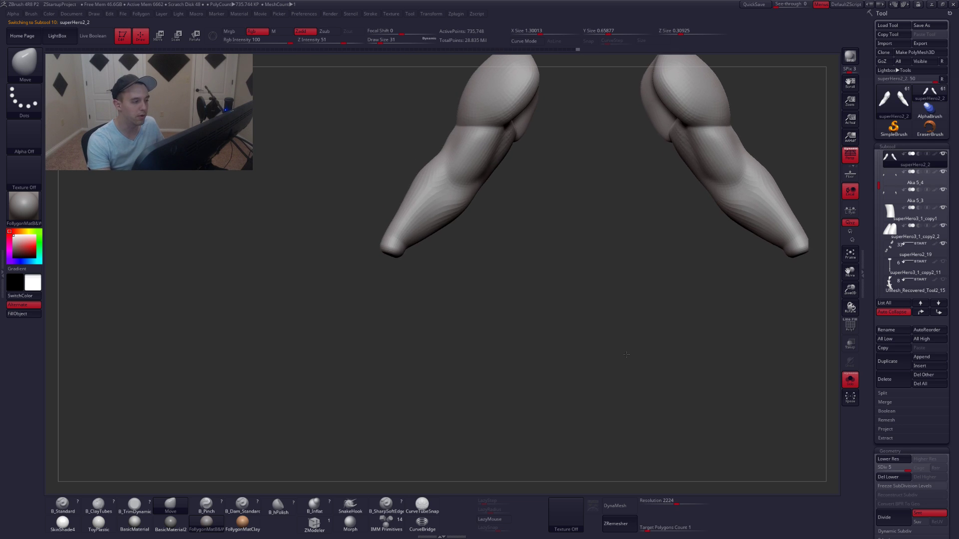
Delete the arms' lower subdivision levels and merge the arms down with the palm pieces.
left_click_drag(574, 348, 600, 387, "alt")
key("ctrl+shift+f")
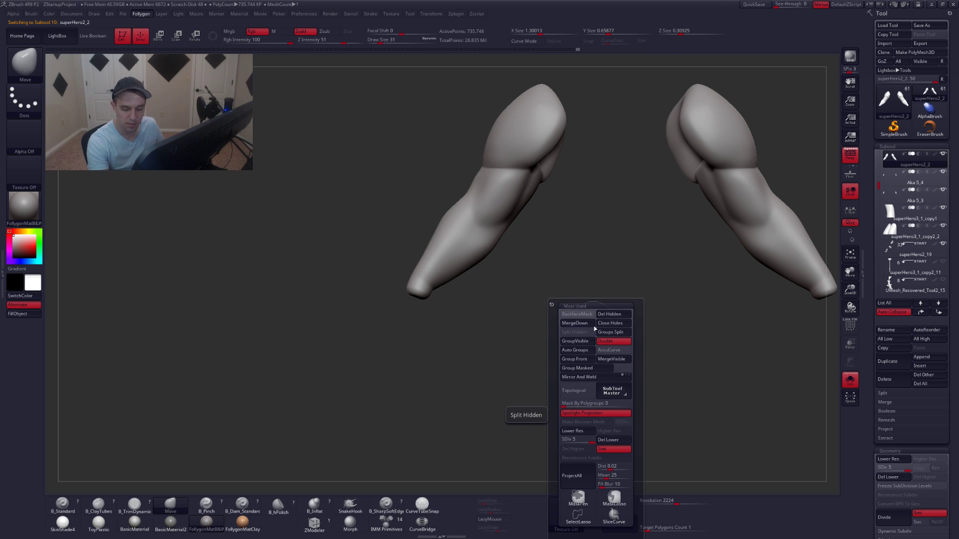
left_click(887, 477)
key("ctrl+shift+f")
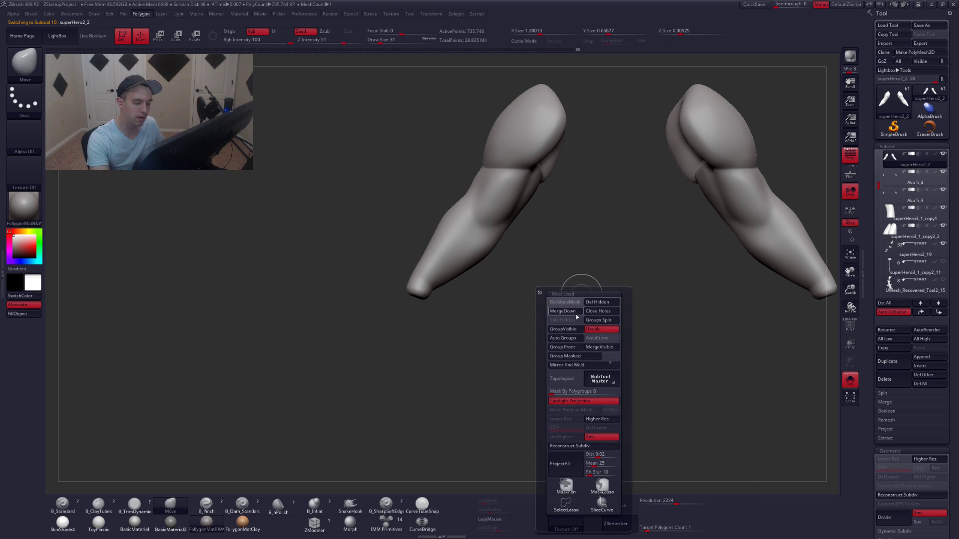
left_click(576, 314)
left_click(549, 331)
Set the DynaMesh resolution to 2688 and fuse the arms and palms into one continuous mesh.
left_click_drag(466, 360, 521, 326)
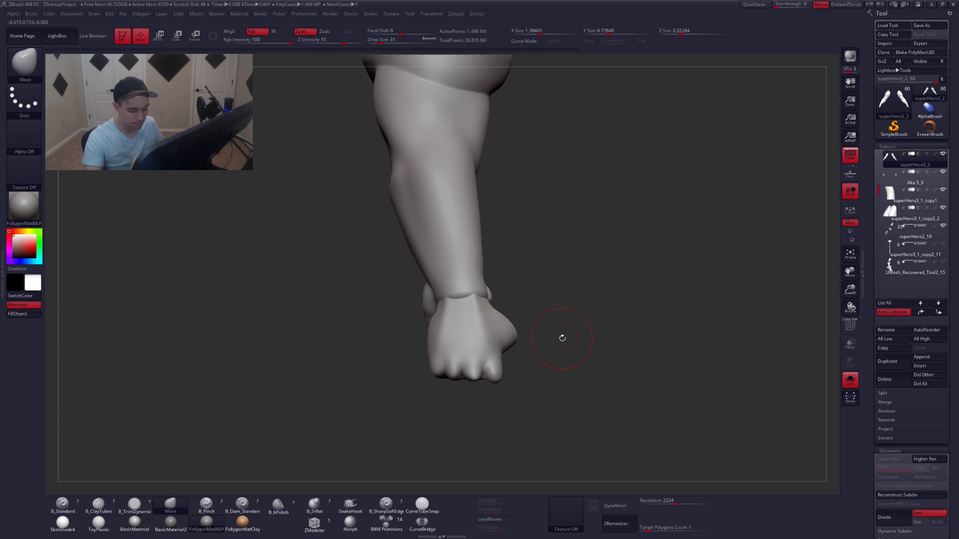
left_click_drag(680, 502, 689, 502)
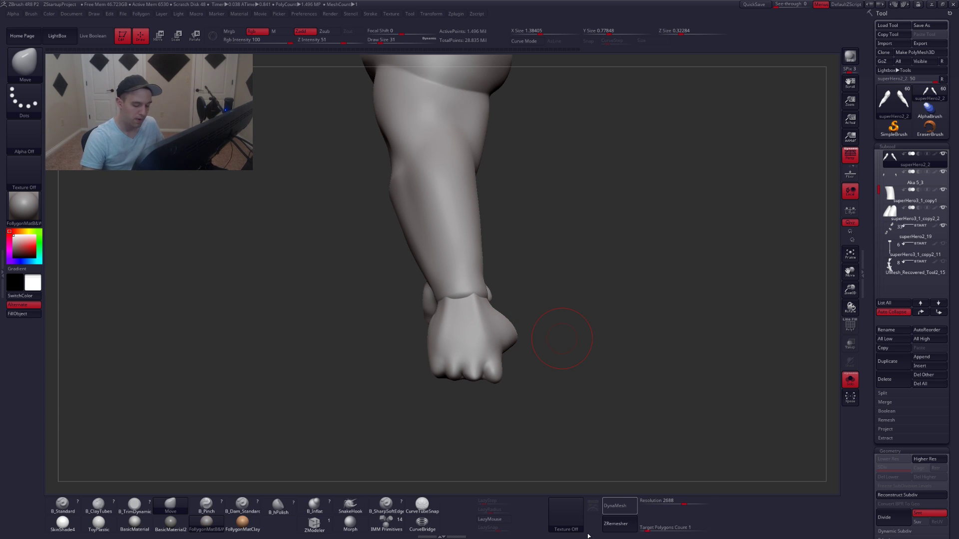
left_click(620, 506)
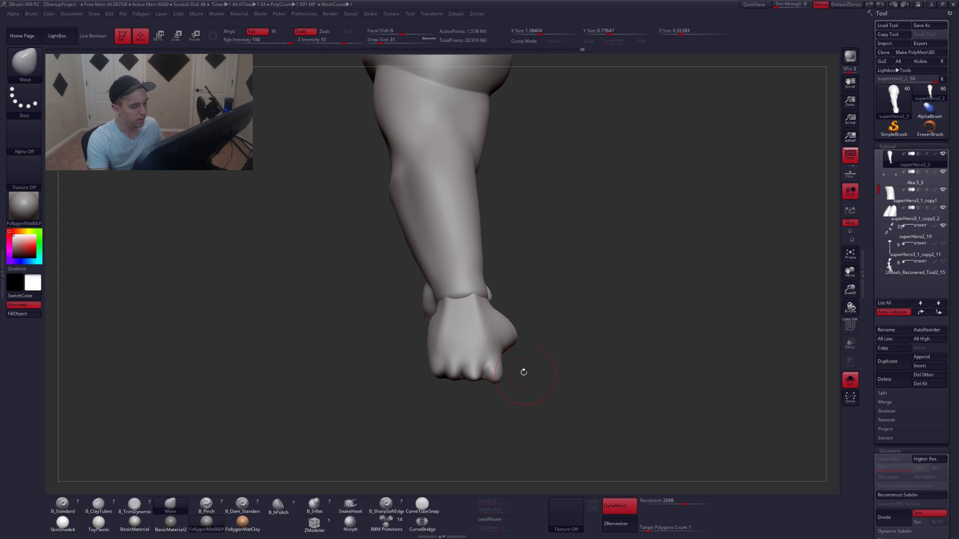
mouse_move(468, 333)
right_mouse_down()
mouse_move(507, 341)
mouse_move(474, 345)
mouse_move(471, 299)
right_mouse_up()
key("ctrl+z")
key("ctrl+shift+z")
Flatten the wrist seam above the back of the hand with the TrimDynamic brush and smooth it.
key("3")
key("space")
mouse_move(472, 301)
left_mouse_down()
mouse_move(481, 305)
mouse_move(465, 307)
mouse_move(460, 255)
mouse_move(461, 286)
mouse_move(463, 273)
left_mouse_up()
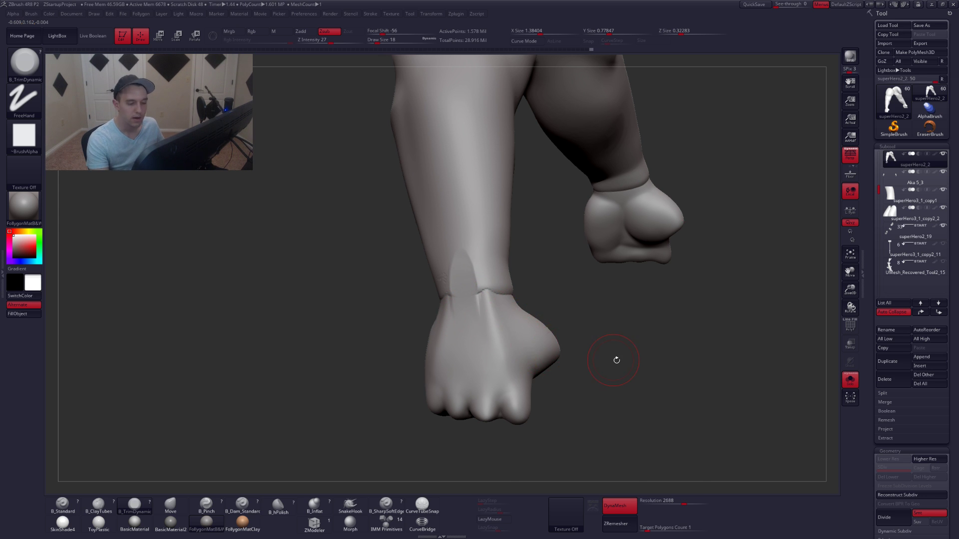
key("shift+alt+s")
key("shift+ctrl+s")
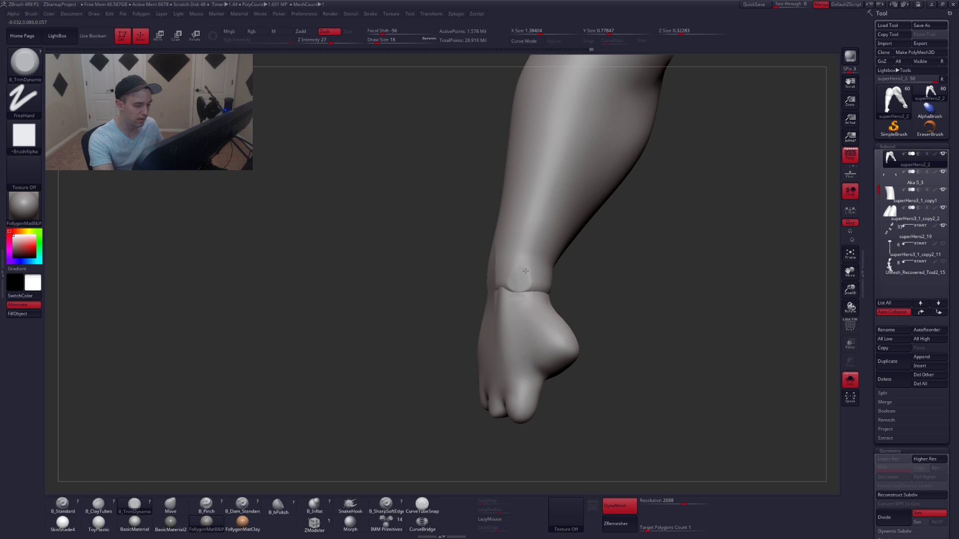
key("shift")
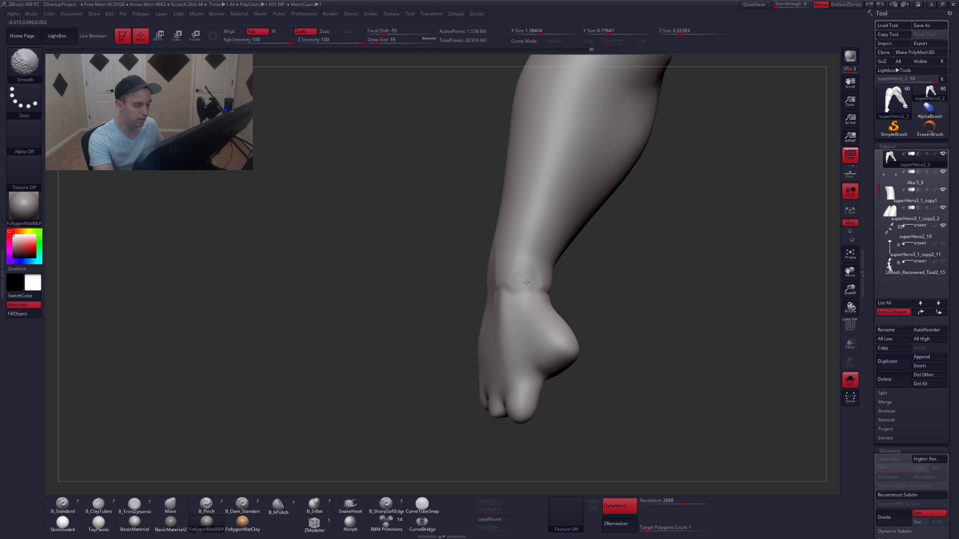
left_click_drag(525, 282, 529, 321, "shift")
Blend the seam around the outer side of the wrist with smoothing and TrimDynamic strokes.
right_click_drag(530, 320, 640, 318)
mouse_move(492, 320)
left_mouse_down("shift")
mouse_move(495, 302)
mouse_move(478, 276)
mouse_move(492, 276)
left_mouse_up("shift")
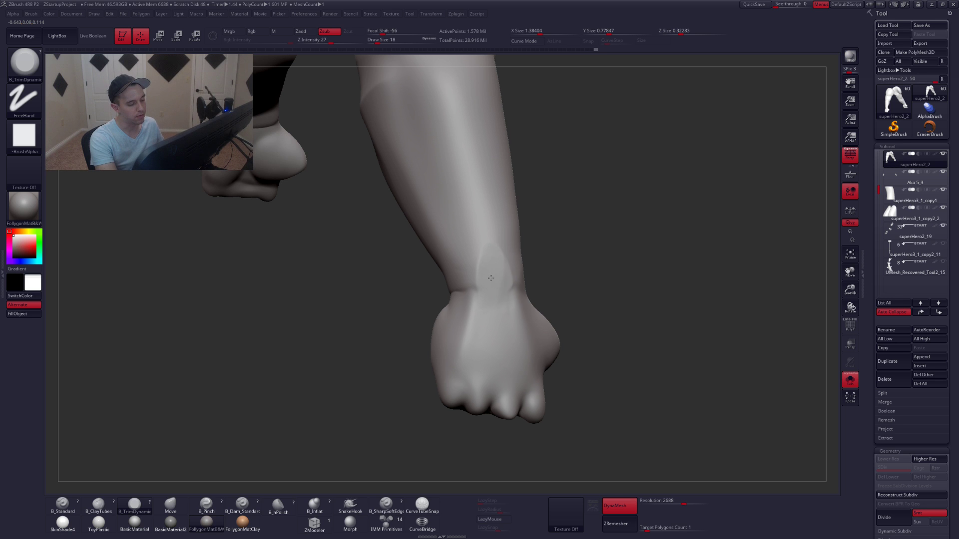
left_click_drag(491, 278, 492, 283)
right_click_drag(491, 283, 542, 299)
left_click_drag(501, 304, 514, 307)
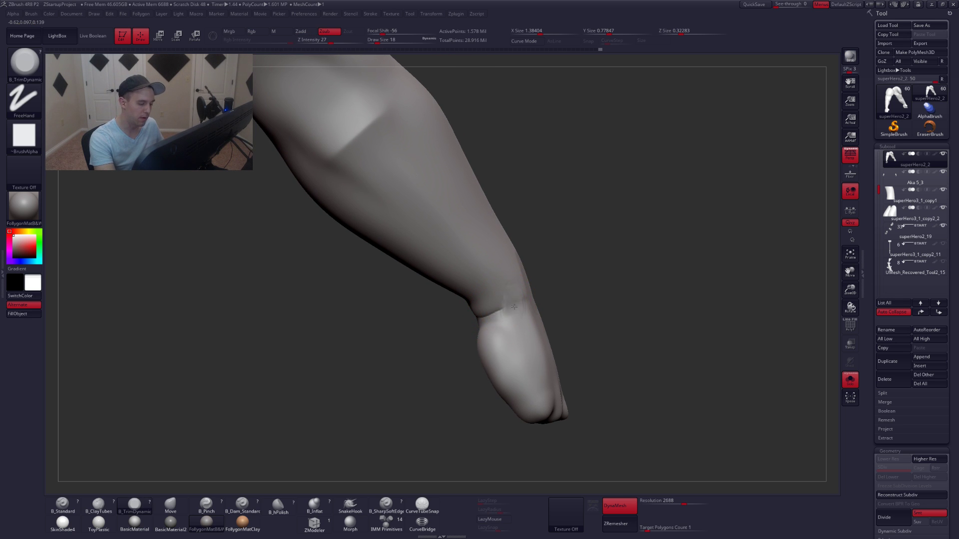
key("ctrl+z")
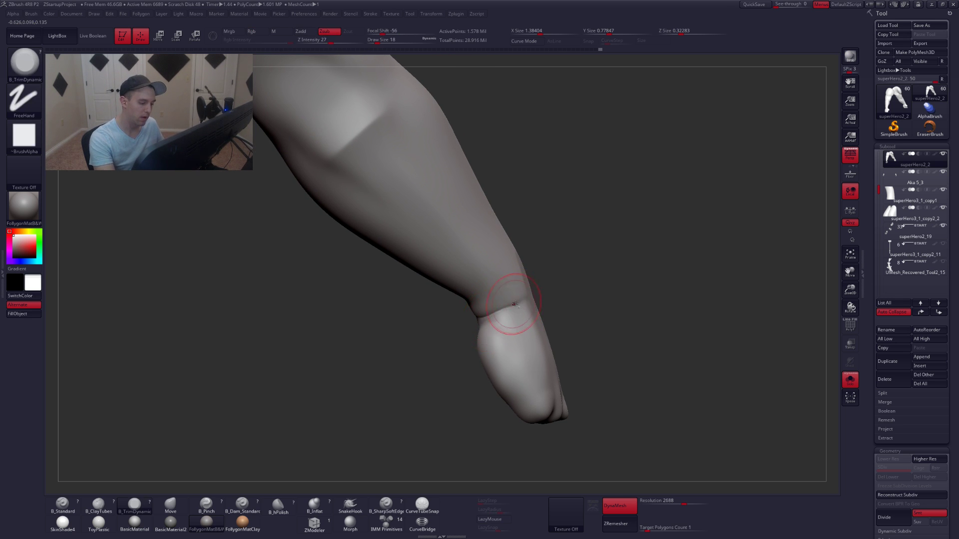
mouse_move(482, 327)
left_mouse_down()
mouse_move(512, 301)
mouse_move(493, 307)
left_mouse_up()
right_click_drag(492, 310, 585, 294)
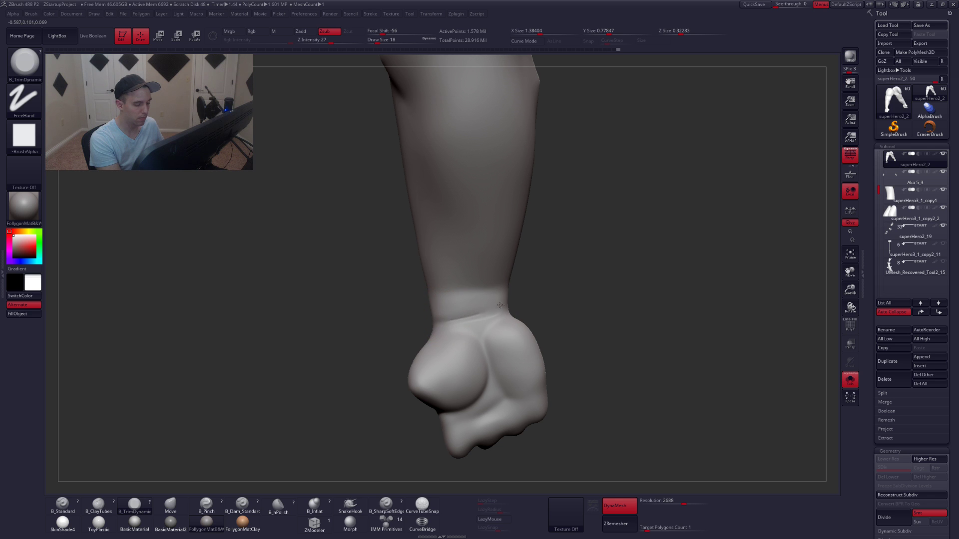
Smooth the seam on the palm side of the wrist and soften the transition across its back.
mouse_move(437, 321)
right_mouse_down()
mouse_move(514, 334)
mouse_move(420, 327)
right_mouse_up()
mouse_move(469, 324)
left_mouse_down("shift")
mouse_move(455, 306)
mouse_move(456, 316)
mouse_move(437, 314)
left_mouse_up("shift")
mouse_move(436, 313)
right_mouse_down()
mouse_move(482, 328)
mouse_move(512, 324)
right_mouse_up()
right_click_drag(430, 282, 483, 308)
left_click_drag(470, 320, 461, 291, "shift")
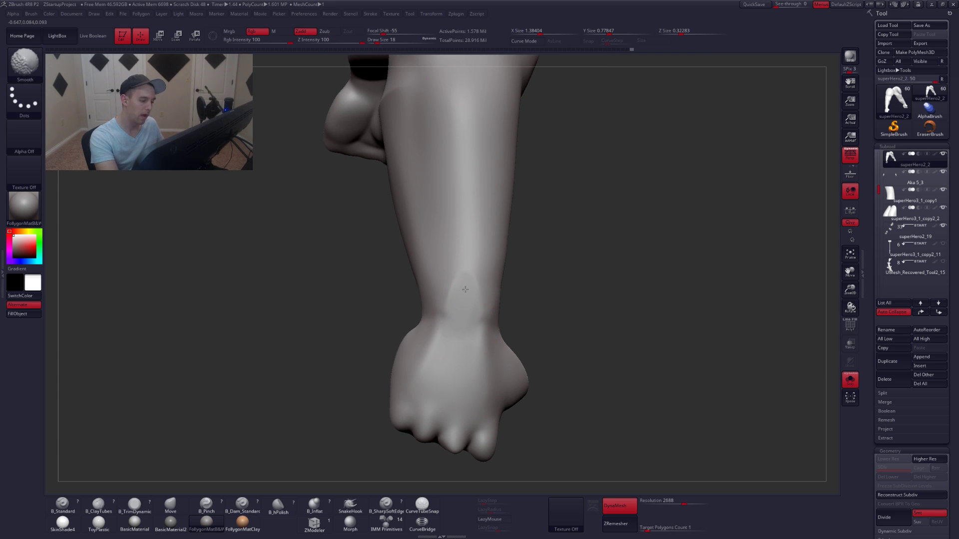
Flatten the back and outer side of the wrist up into the lower forearm with TrimDynamic.
right_click_drag(520, 280, 477, 273)
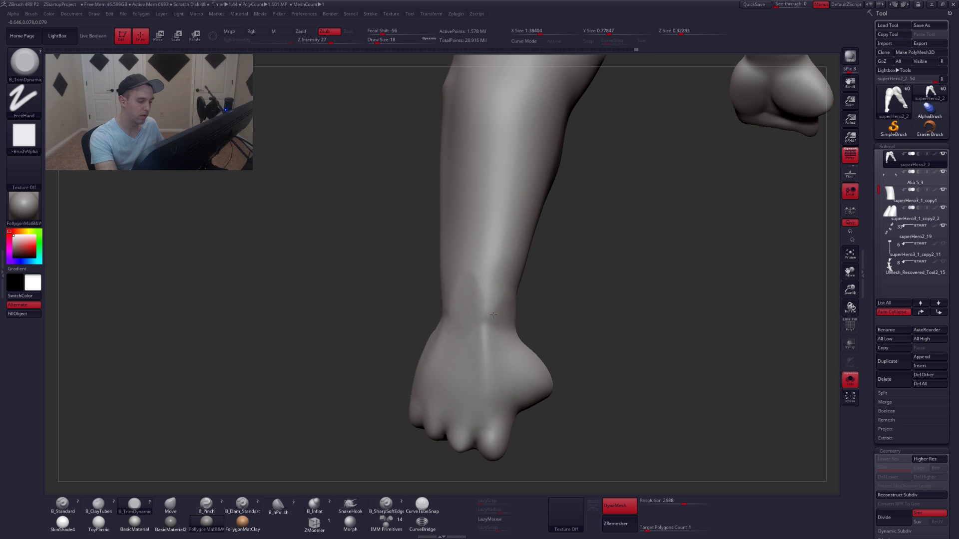
left_click_drag(493, 315, 453, 317)
right_click_drag(448, 314, 467, 316)
left_click_drag(454, 321, 450, 254)
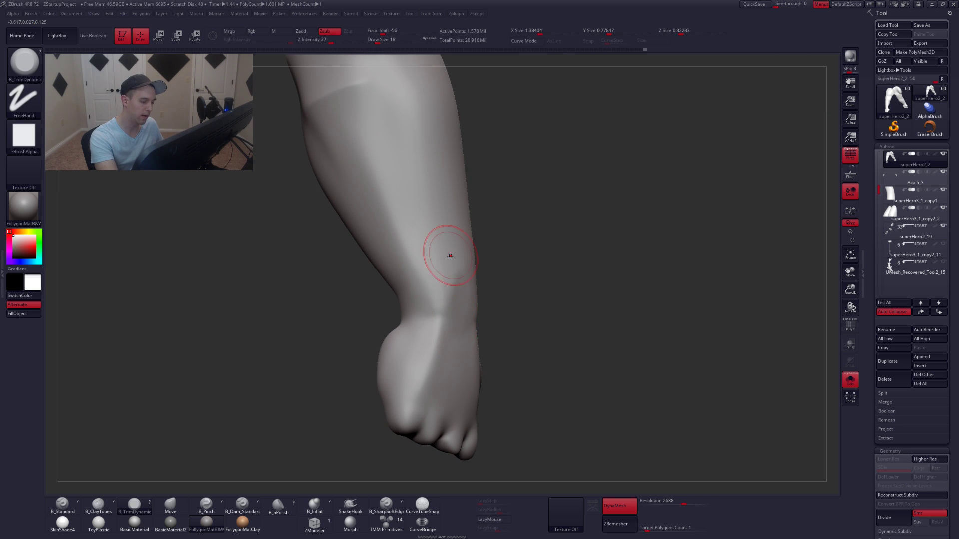
right_click_drag(464, 300, 439, 311)
left_click_drag(465, 295, 470, 259)
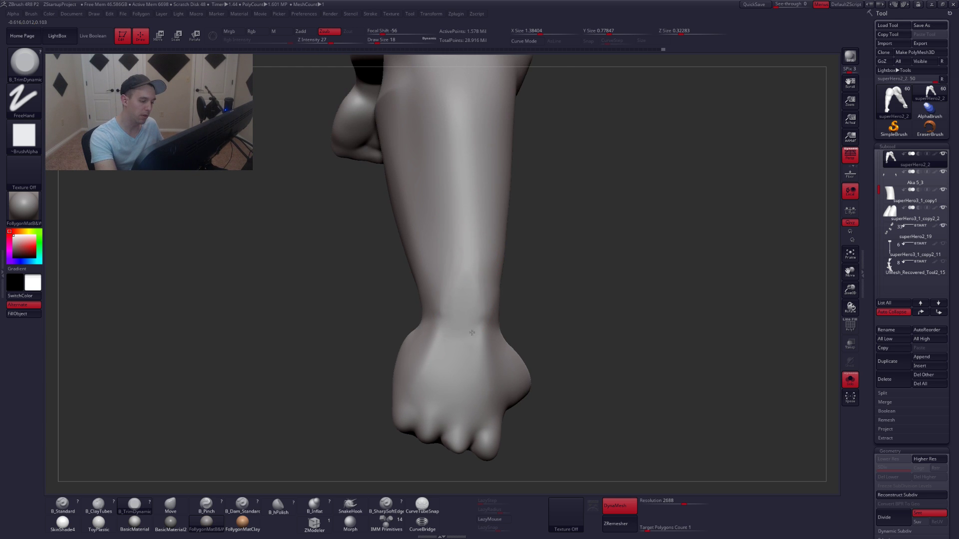
Flatten the thumb side of the wrist with TrimDynamic strokes and smooth the transition around it into the hand.
right_click_drag(472, 332, 505, 328)
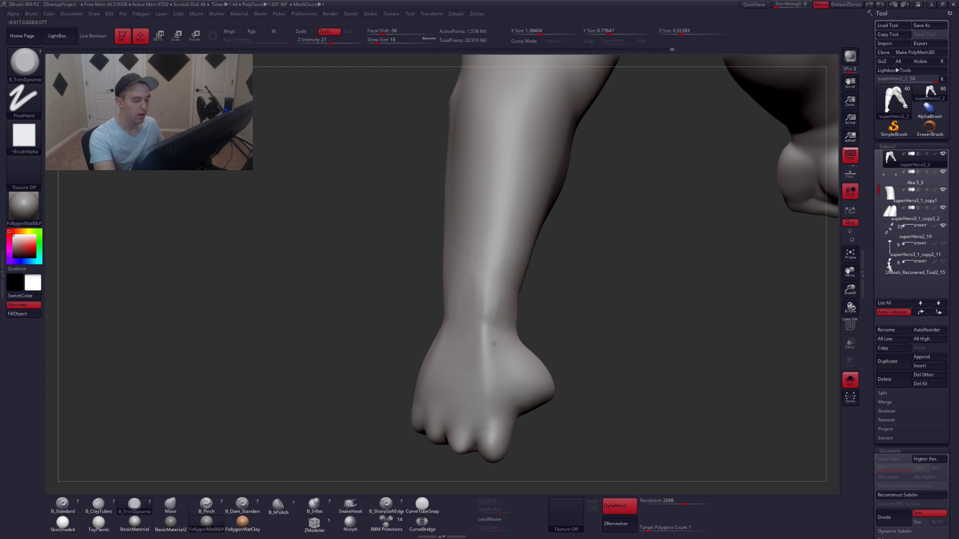
left_click_drag(490, 319, 502, 304)
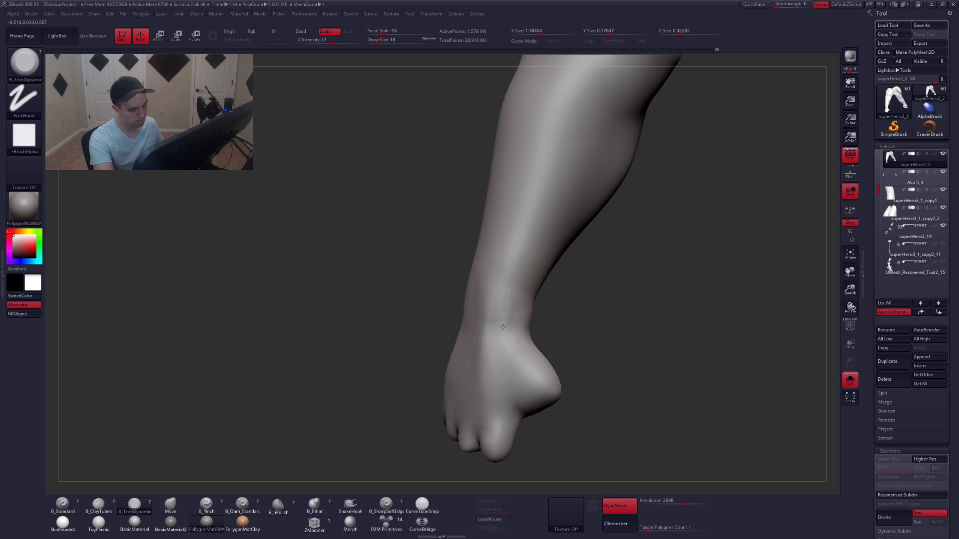
left_click_drag(503, 327, 509, 291)
right_click_drag(516, 289, 439, 304)
left_click_drag(517, 310, 528, 299, "shift")
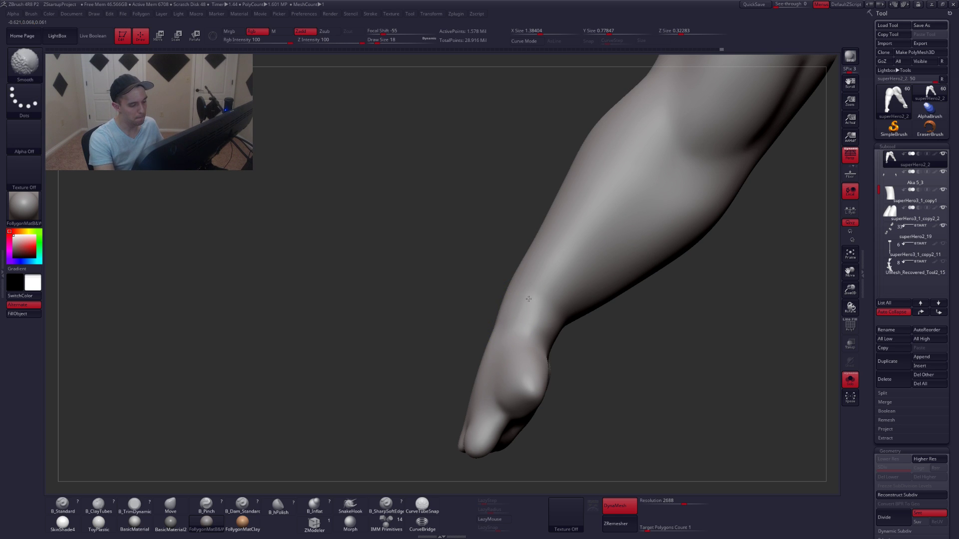
mouse_move(544, 349)
left_mouse_down()
mouse_move(510, 314)
mouse_move(497, 334)
mouse_move(574, 338)
mouse_move(570, 365)
left_mouse_up()
key("shift")
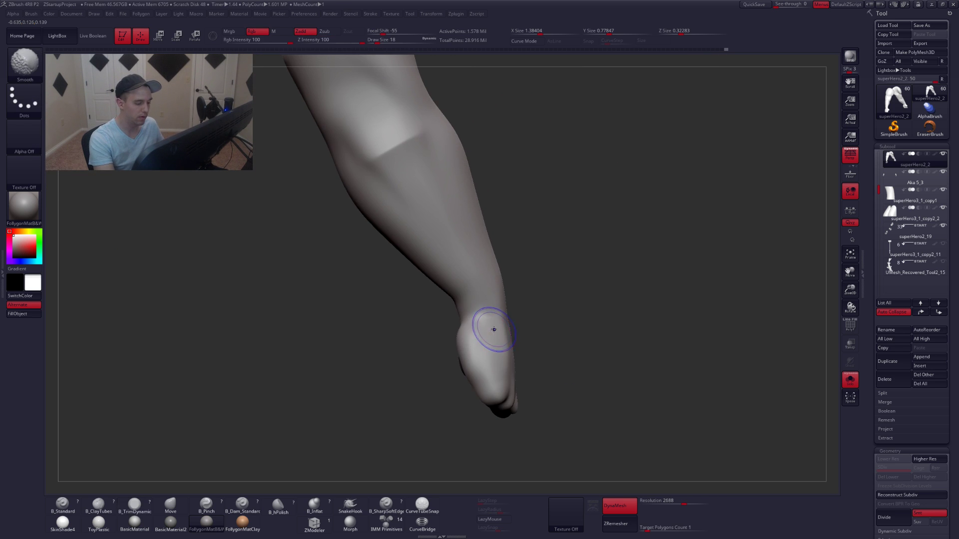
left_click_drag(493, 329, 488, 321, "shift")
Enlarge the TrimDynamic brush to size 39 and reduce the arm mesh's palm where it pokes through the hand.
key("alt+shift+s")
mouse_move(646, 370)
left_mouse_down()
mouse_move(606, 375)
mouse_move(588, 360)
mouse_move(609, 371)
left_mouse_up()
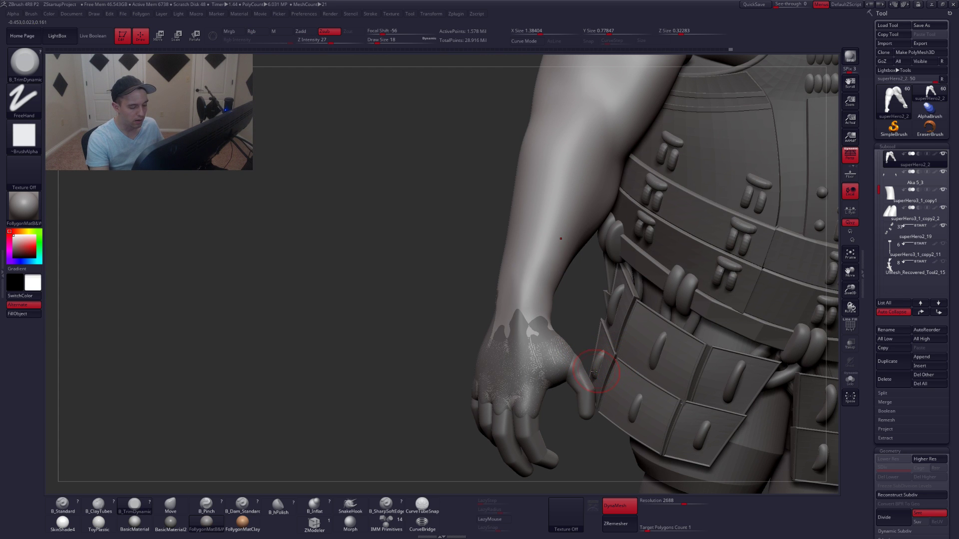
key("space")
left_click_drag(531, 326, 513, 366)
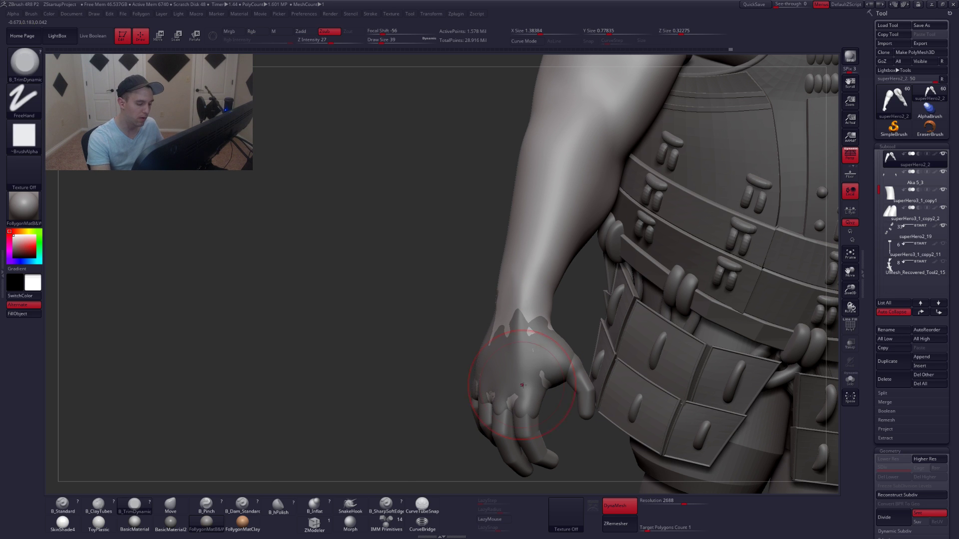
mouse_move(521, 400)
right_mouse_down()
mouse_move(474, 380)
mouse_move(459, 332)
mouse_move(469, 309)
right_mouse_up()
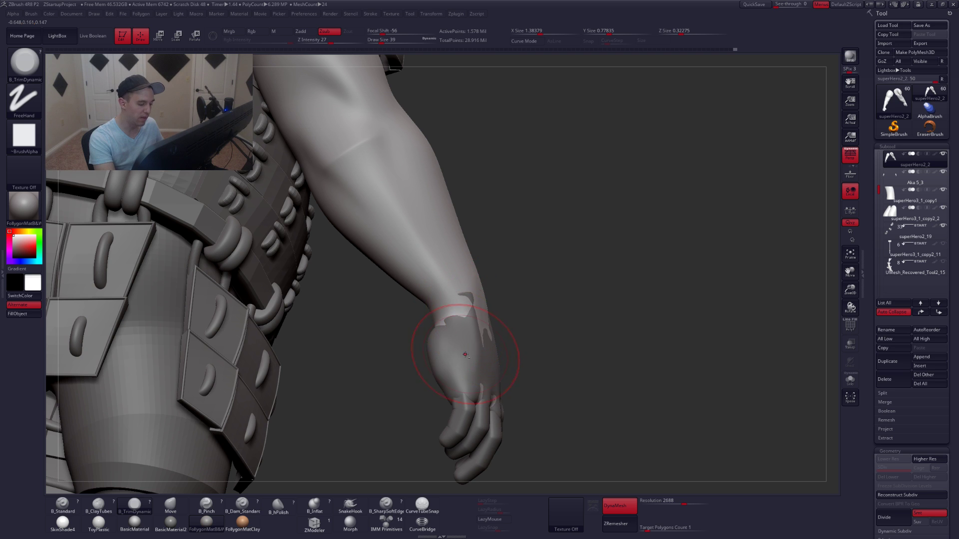
mouse_move(465, 354)
right_mouse_down()
mouse_move(530, 367)
mouse_move(555, 349)
mouse_move(560, 359)
mouse_move(547, 344)
right_mouse_up()
mouse_move(613, 333)
right_mouse_down("alt")
mouse_move(585, 337)
mouse_move(632, 299)
mouse_move(619, 324)
right_mouse_up("alt")
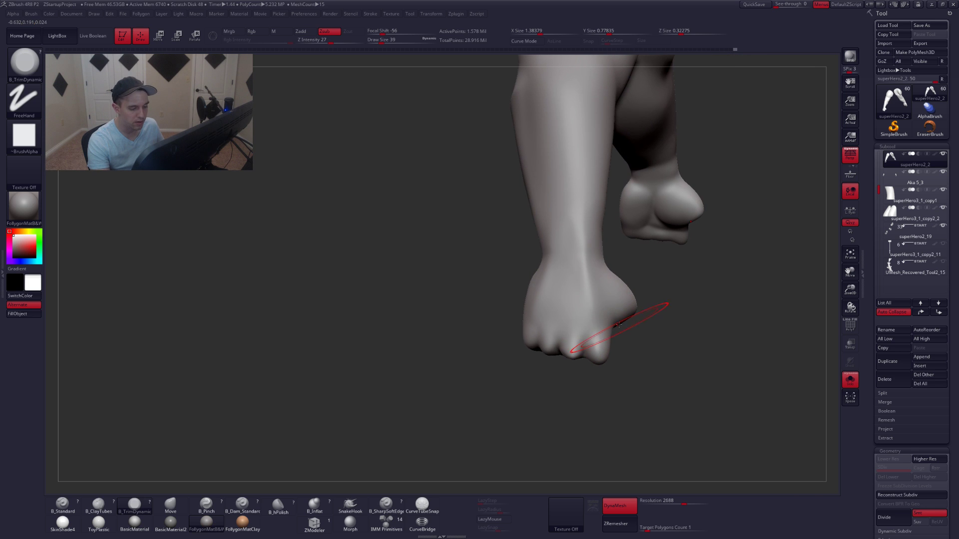
Hide the palm portion of the arm mesh just below the wrist and compare the cut with the hand.
mouse_move(639, 283)
left_mouse_down("ctrl+alt+shift")
mouse_move(493, 293)
mouse_move(719, 353)
mouse_move(739, 318)
left_mouse_up("ctrl+alt+shift")
right_click_drag(741, 318, 654, 295)
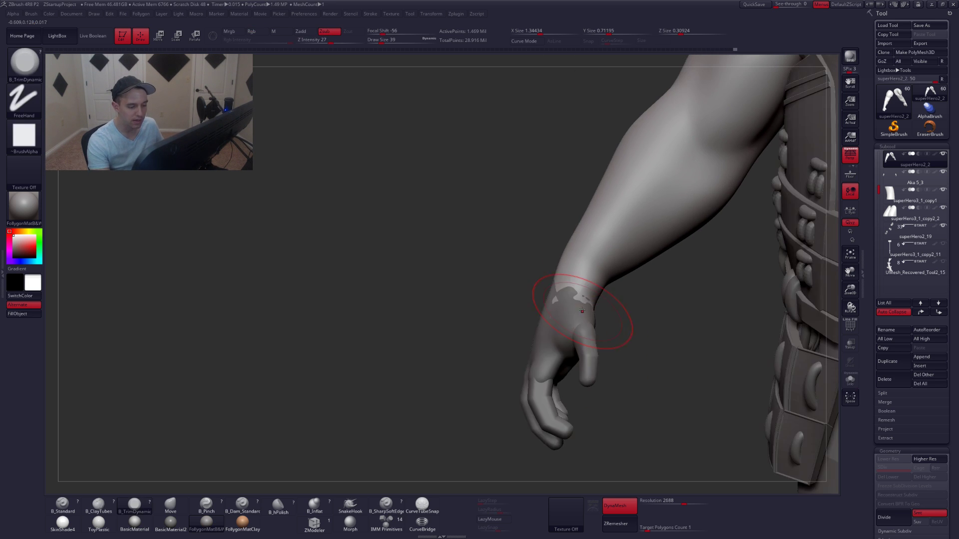
right_click_drag(581, 296, 515, 327)
key("alt+s")
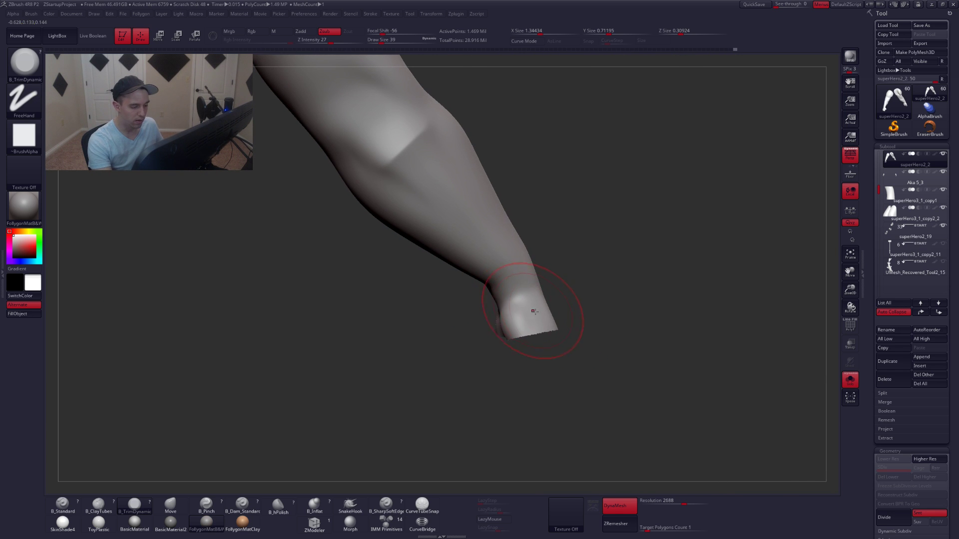
key("alt+s")
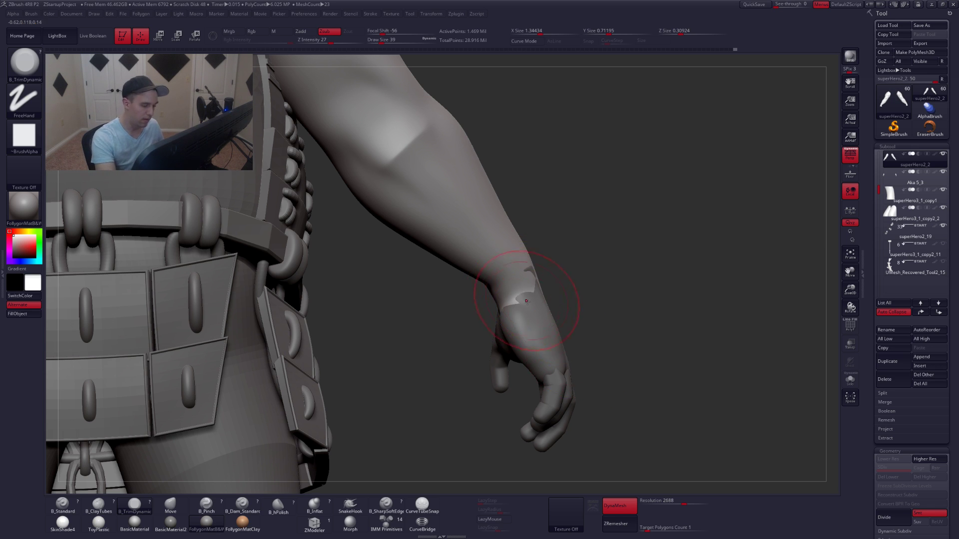
Delete the hidden palm geometry and close the open wrist ends with DynaMesh.
key("alt+s")
key("space")
left_click_drag(530, 288, 525, 289)
mouse_move(525, 289)
right_mouse_down()
mouse_move(562, 283)
mouse_move(475, 318)
mouse_move(539, 322)
mouse_move(518, 327)
right_mouse_up()
key("alt+s")
key("alt+s")
key("ctrl+shift+f")
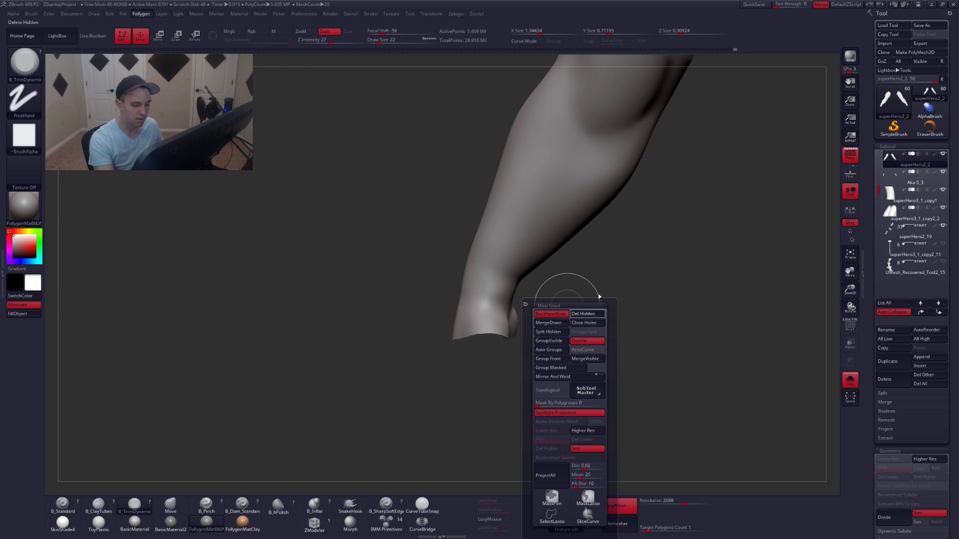
left_click(588, 314)
mouse_move(594, 316)
right_mouse_down()
mouse_move(646, 325)
mouse_move(600, 320)
right_mouse_up()
left_click_drag(485, 390, 585, 308, "ctrl")
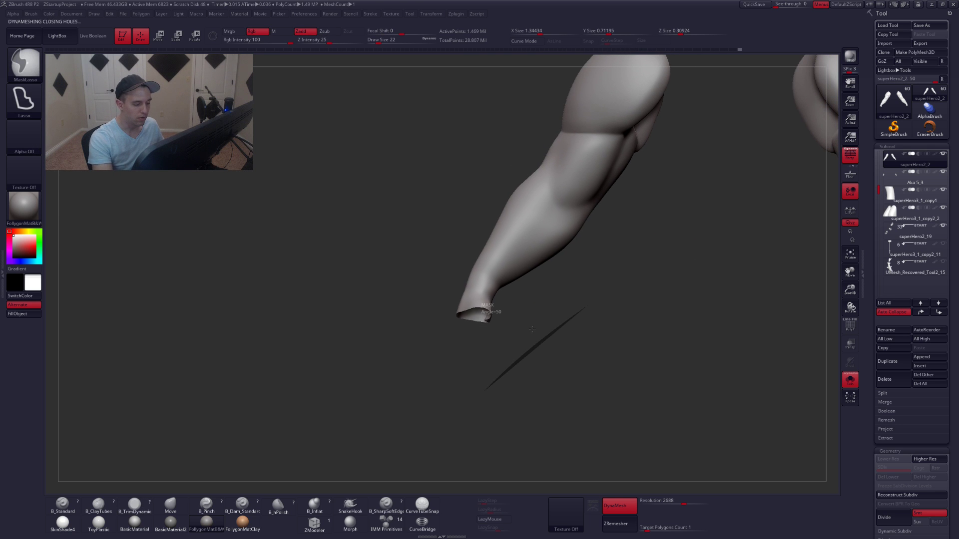
Set the brush size to 46 and smooth the capped end and sides of the wrist.
right_click(482, 306)
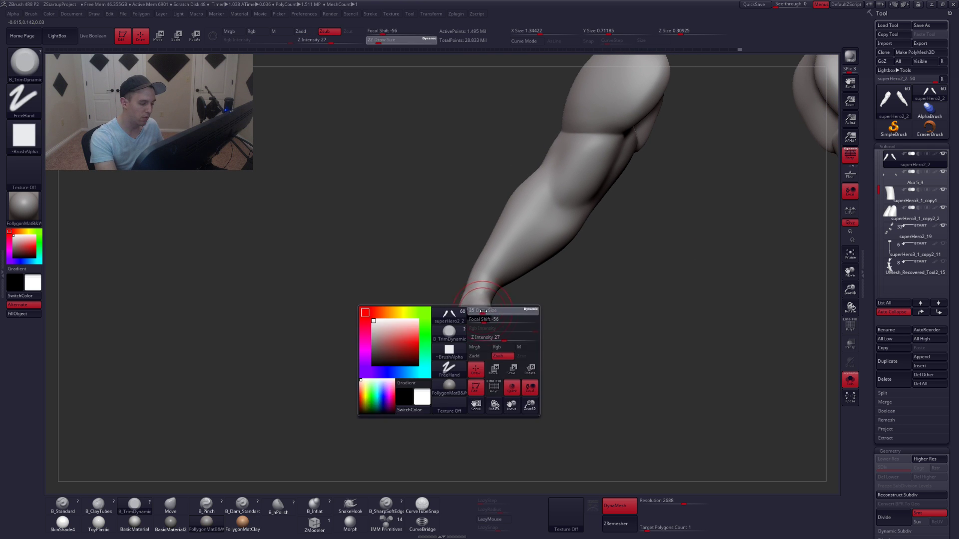
right_click_drag(480, 324, 462, 298)
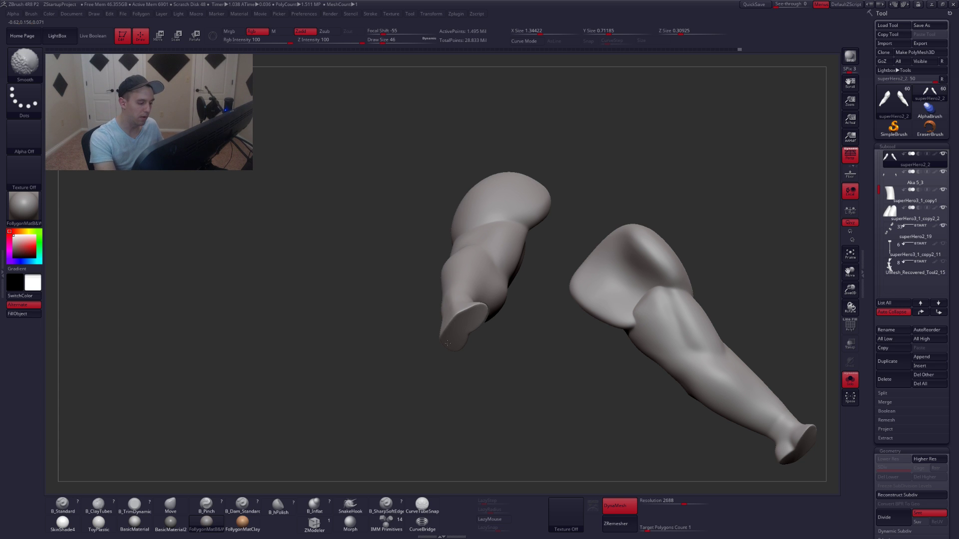
left_click_drag(447, 343, 456, 336, "shift")
right_click_drag(456, 337, 458, 329)
left_click_drag(458, 329, 444, 312, "shift")
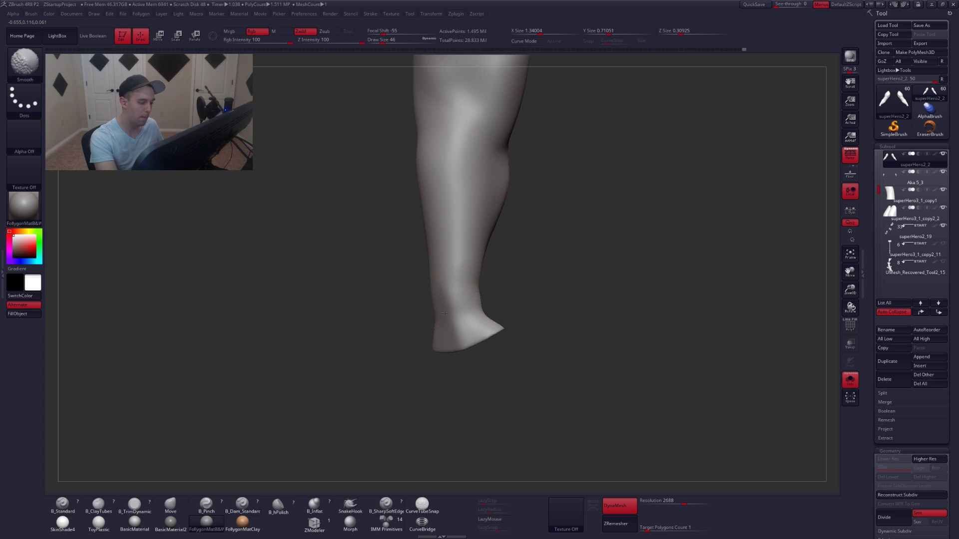
right_click_drag(443, 288, 465, 316)
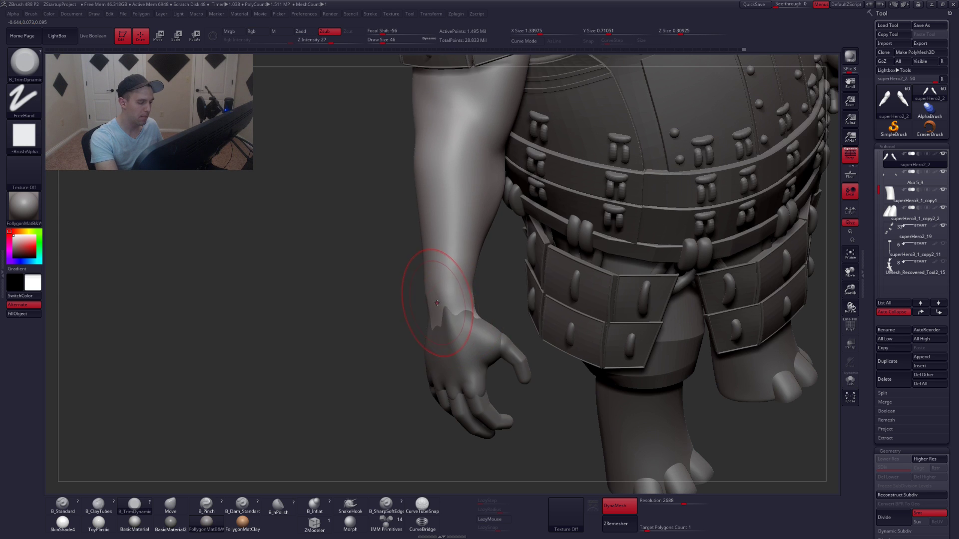
Adjust the wrist surface where it meets the hand using the Move brush at size 29.
key("s")
left_click_drag(443, 291, 434, 291)
key("s")
mouse_move(434, 290)
right_mouse_down()
mouse_move(480, 299)
mouse_move(429, 304)
right_mouse_up()
key("b")
key("m")
key("v")
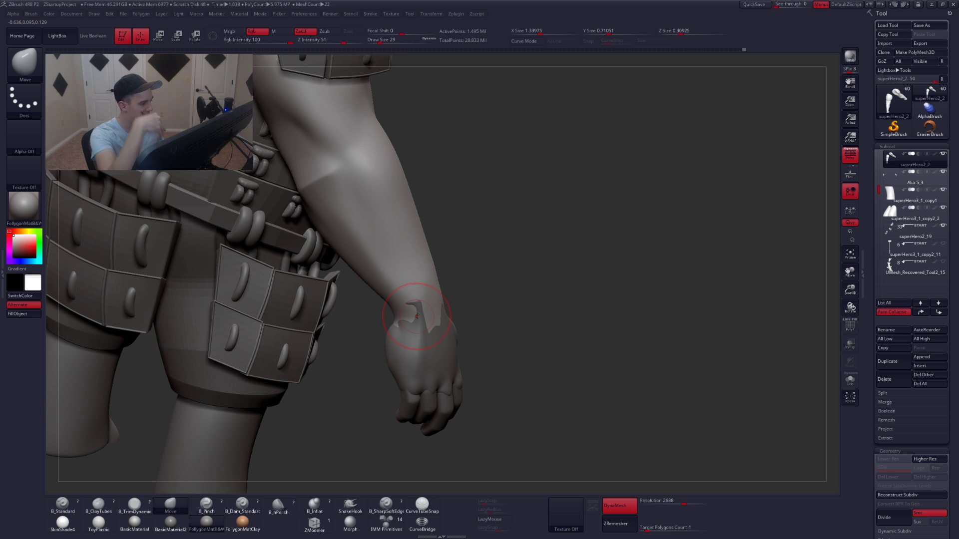
mouse_move(416, 317)
right_mouse_down()
mouse_move(440, 307)
mouse_move(425, 296)
right_mouse_up()
key("shift+s")
left_click_drag(419, 302, 426, 306)
key("b")
key("p")
key("i")
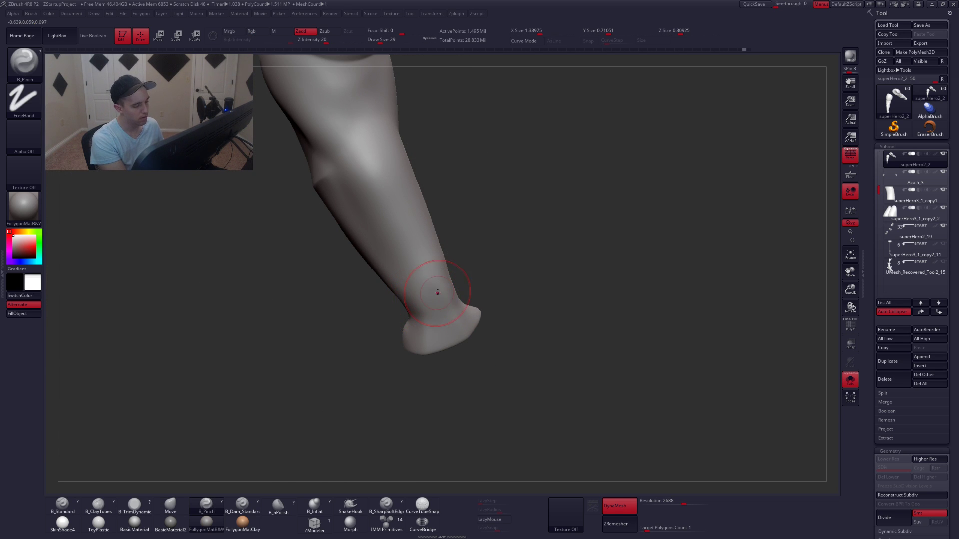
mouse_move(415, 307)
right_mouse_down()
mouse_move(405, 317)
mouse_move(421, 278)
mouse_move(434, 293)
right_mouse_up()
key("ctrl")
key("b")
key("m")
key("v")
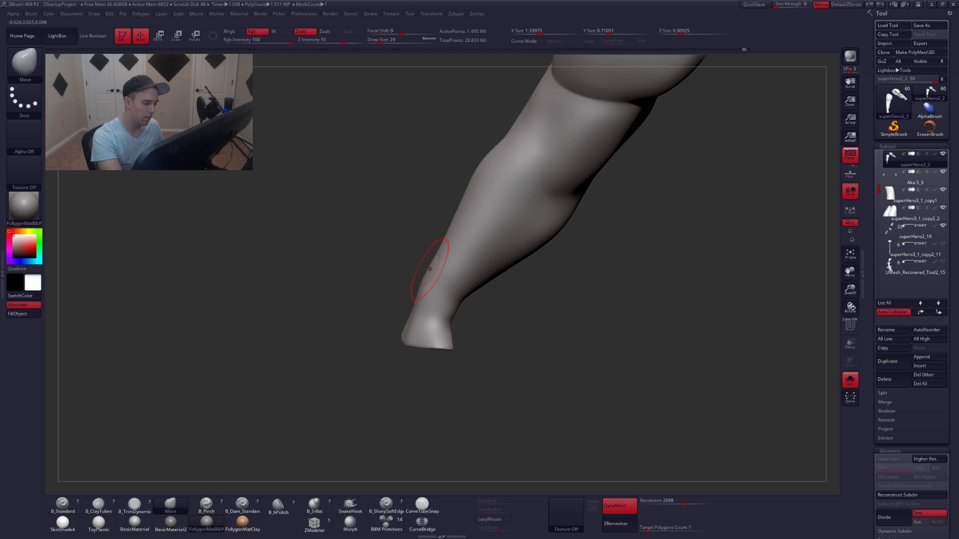
Set the Move brush size to 41 and undo the last wrist change.
key("space")
left_click_drag(433, 278, 439, 278)
key("ctrl+z")
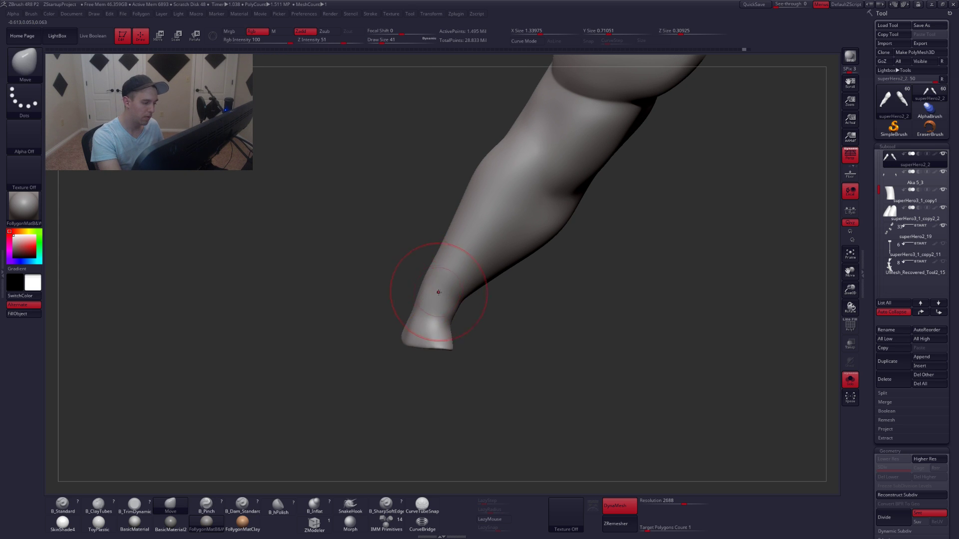
Show only the arms subtool, duplicate it, and make the original superHero2_2 active again.
right_click_drag(438, 292, 482, 323)
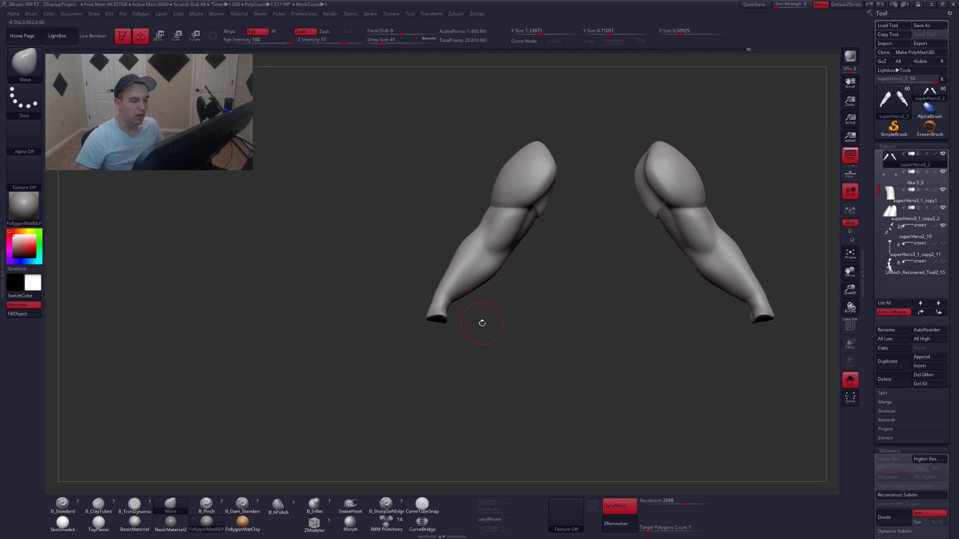
key("alt+s")
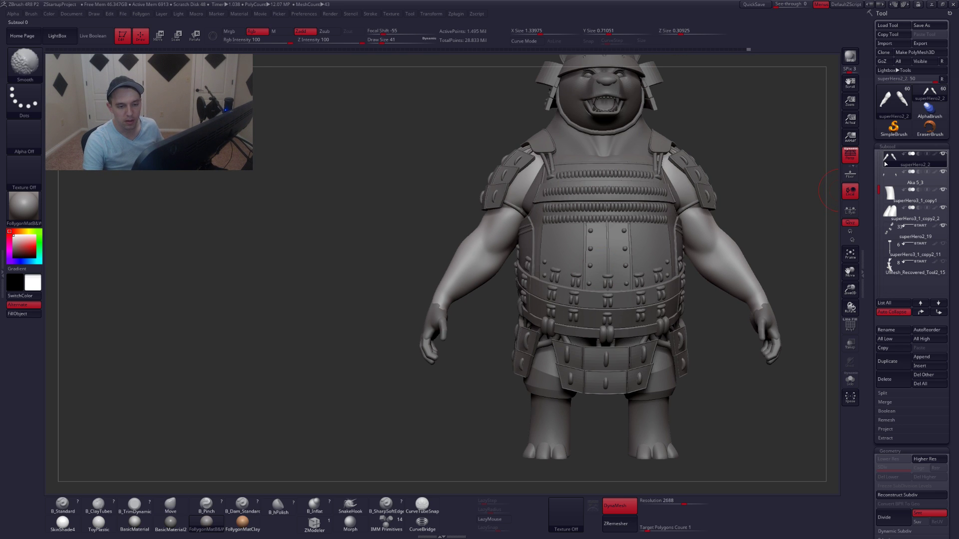
left_click(943, 154, "shift")
left_click(894, 364)
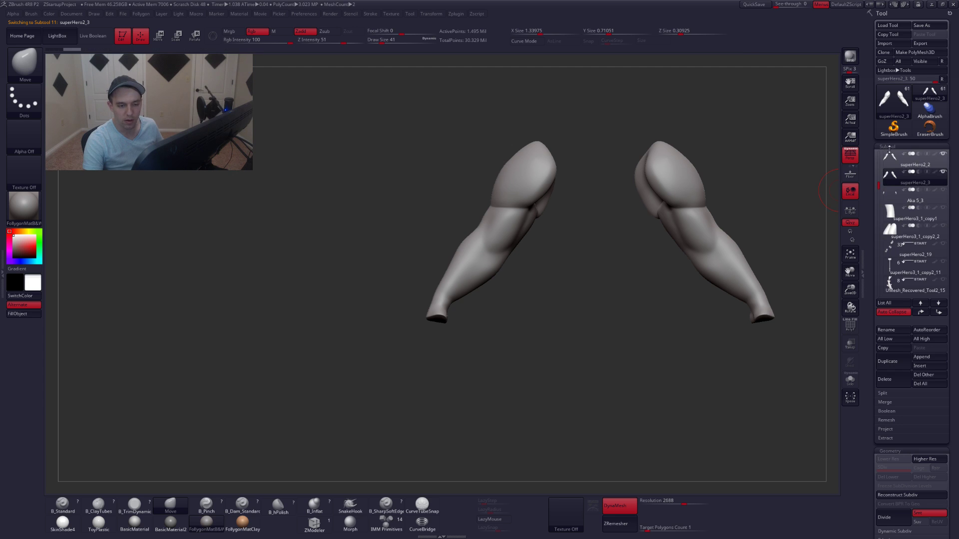
left_click(893, 163)
Set the ZRemesher target polygon count to 2.
left_click(661, 527)
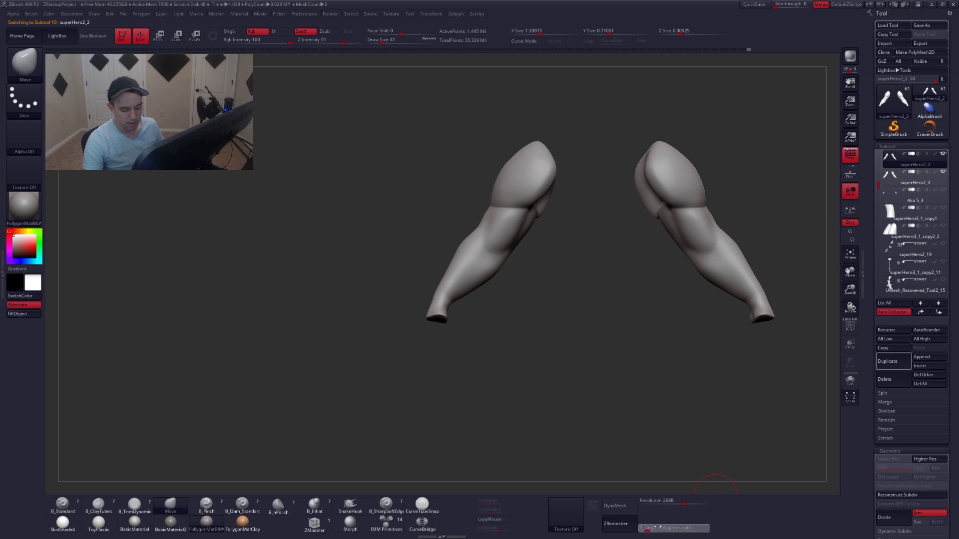
type("5")
key("BackSpace")
type("2")
key("Tab")
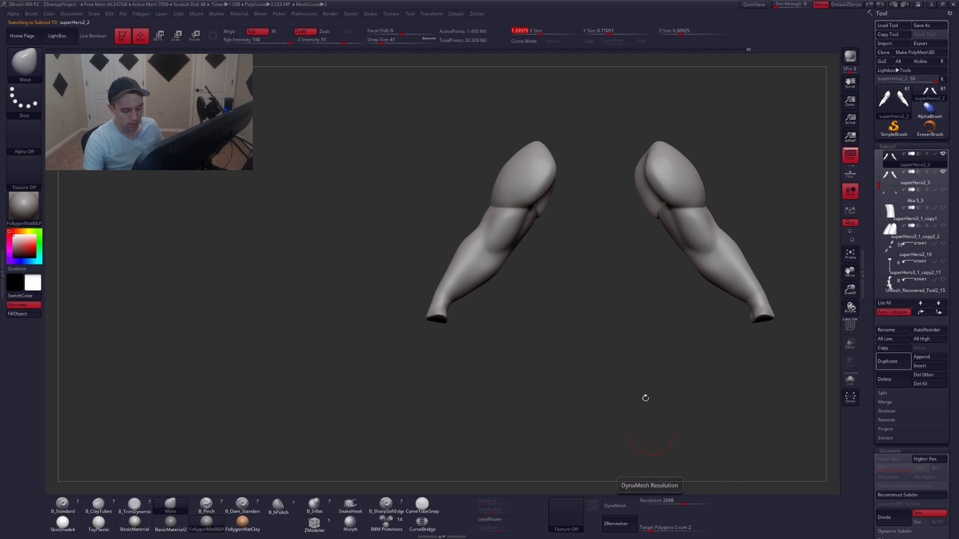
left_click_drag(522, 279, 448, 264, "alt")
Set the target polygon count to 1 and ZRemesh the original arms.
left_click(668, 528)
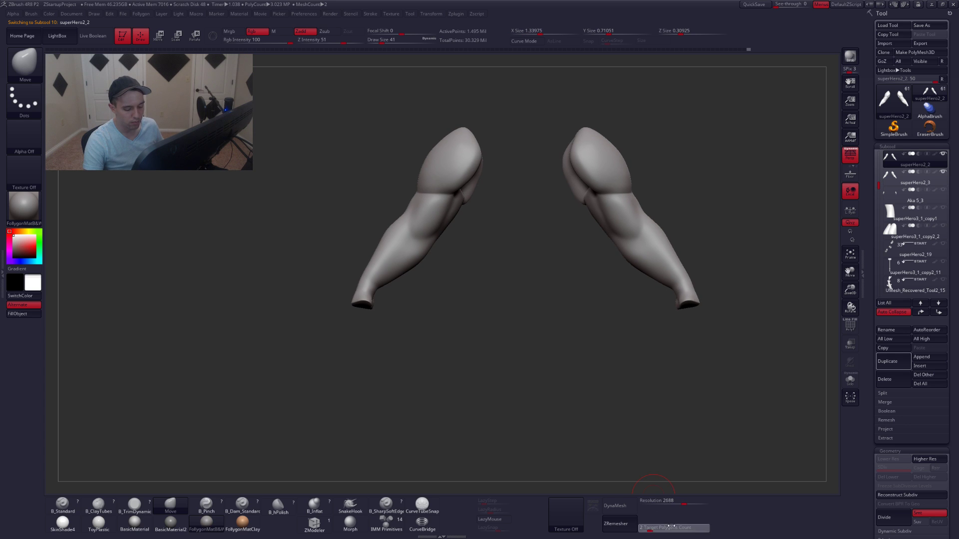
type("1")
key("Tab")
left_click(623, 529)
left_click(623, 528)
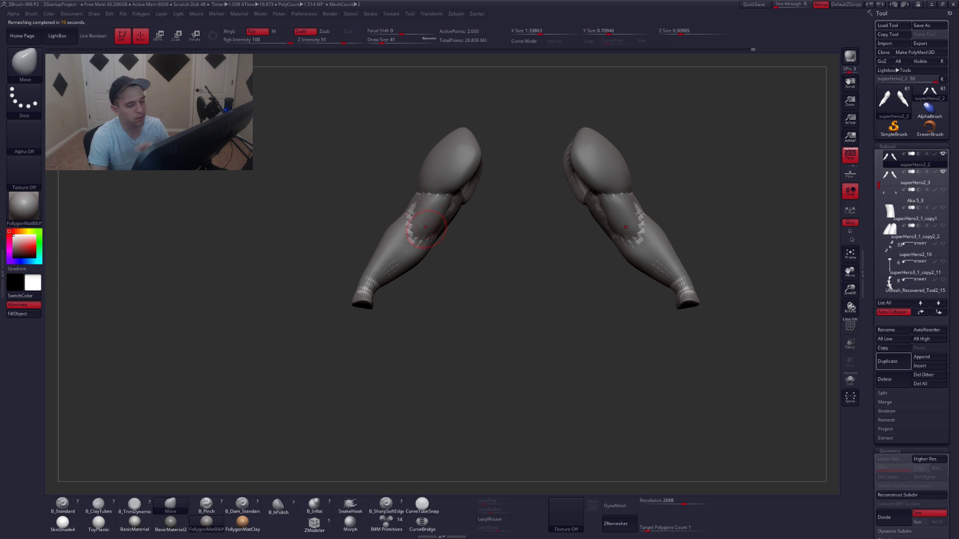
Isolate the remeshed arms and examine their new topology in wireframe and shaded view.
right_click_drag(501, 178, 471, 196, "alt")
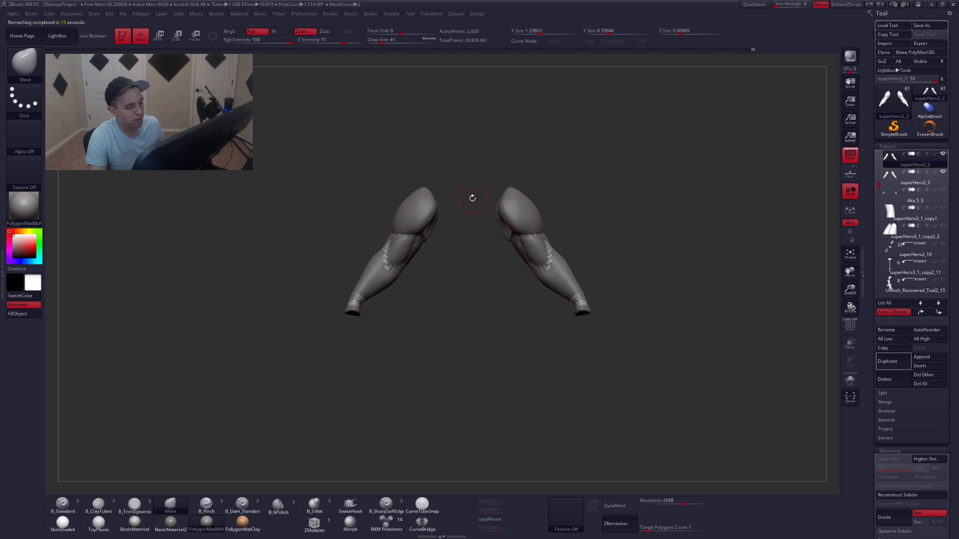
key("alt+s")
right_click_drag(406, 229, 419, 246, "ctrl")
key("shift+f")
key("ctrl+shift+f")
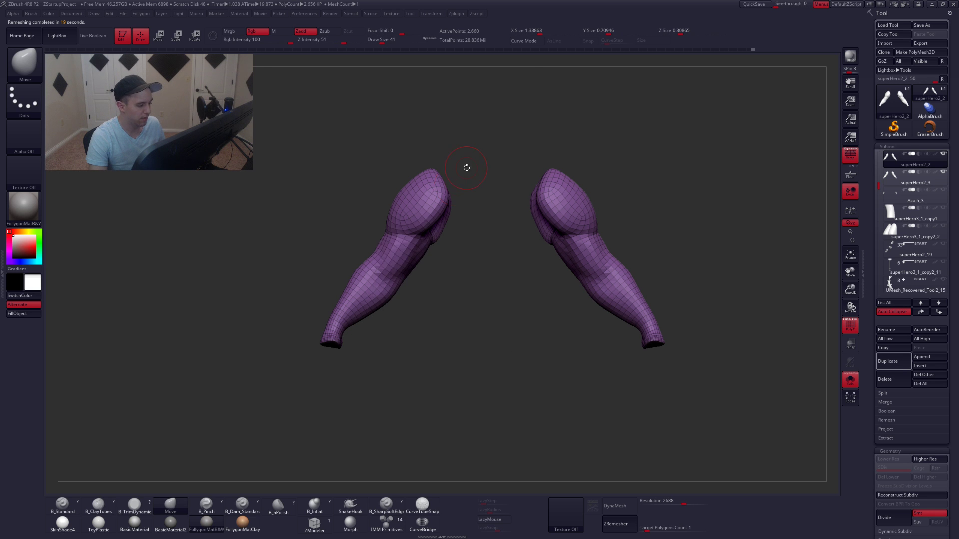
right_click_drag(407, 246, 475, 217)
right_click_drag(447, 222, 484, 242)
key("shift+f")
left_click_drag(490, 240, 463, 255)
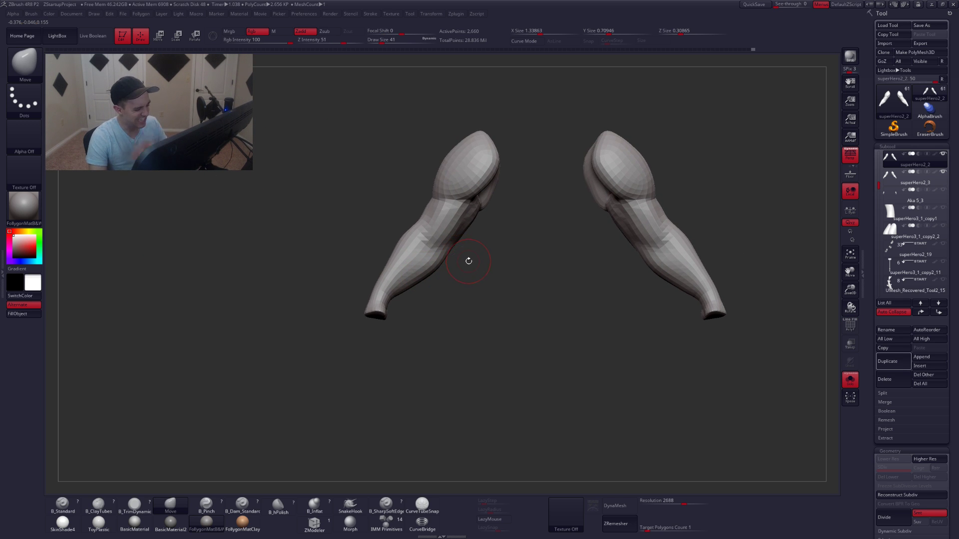
Subdivide the remeshed arms up to level 5 and project the original sculpt from the duplicate onto them with ProjectAll.
key("ctrl+d")
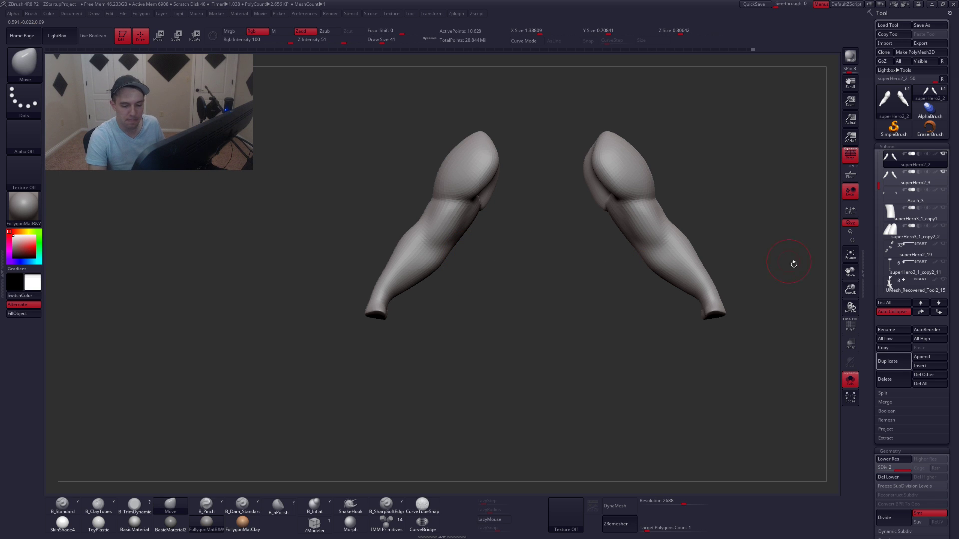
left_click(899, 432)
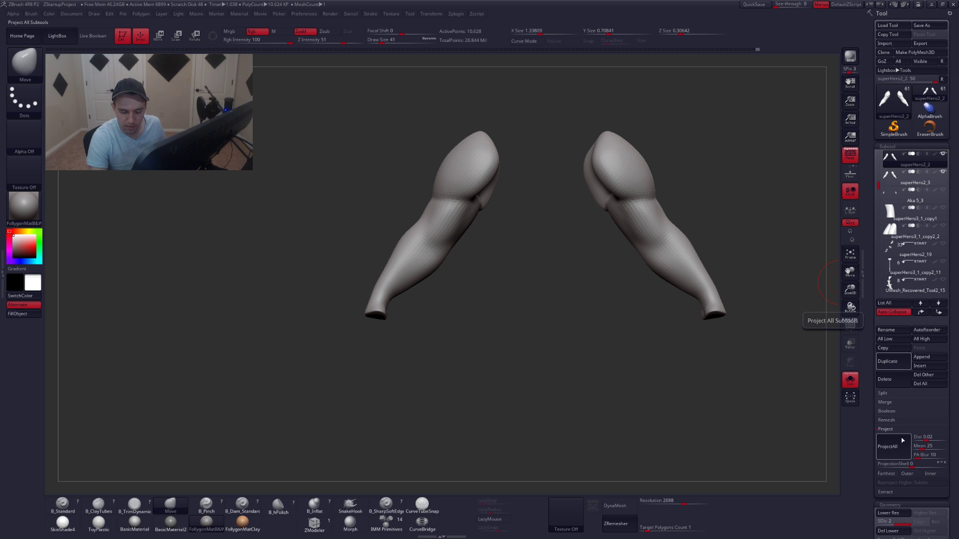
key("ctrl+d")
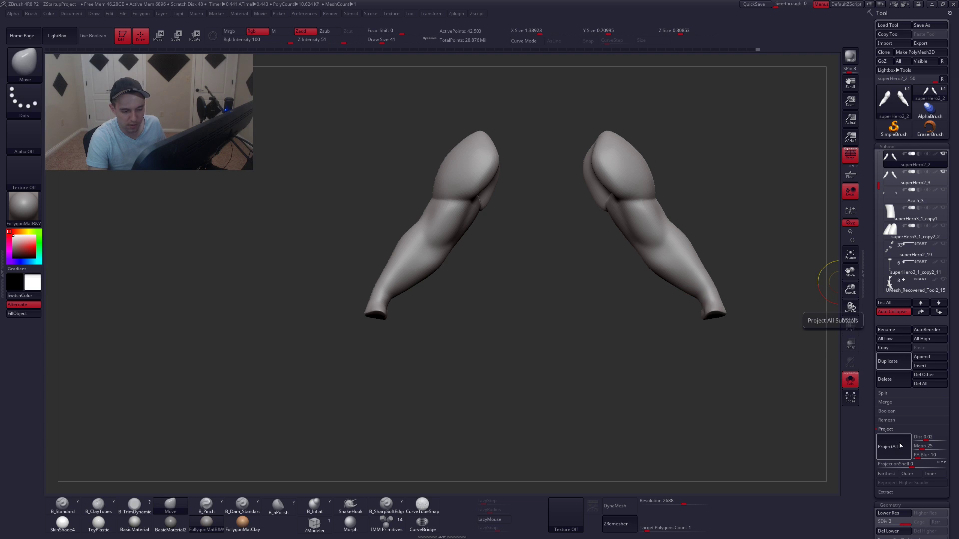
key("ctrl+d")
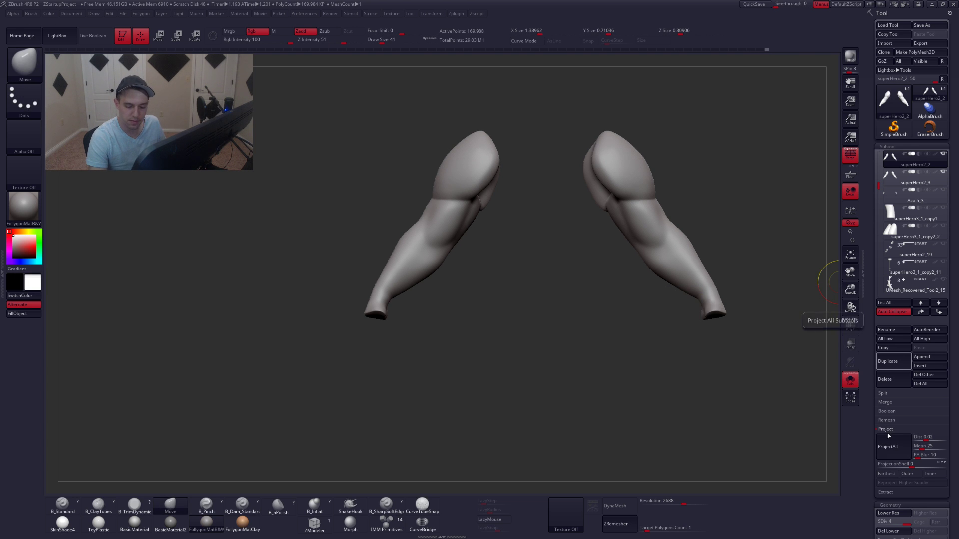
left_click(892, 445)
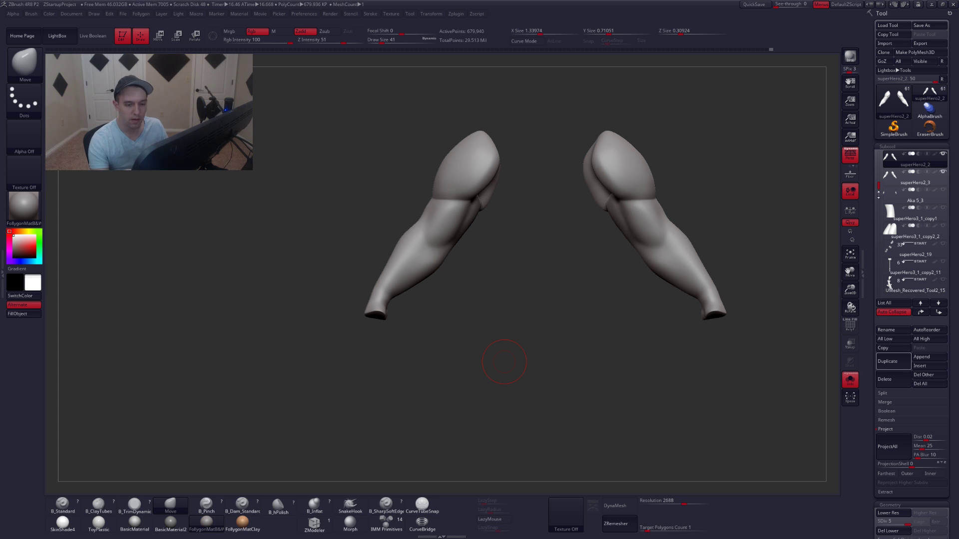
Delete the duplicate arms subtool superHero2_3, and show the hands together with superHero2_2 as the active subtool.
left_click(894, 181)
left_click(887, 379)
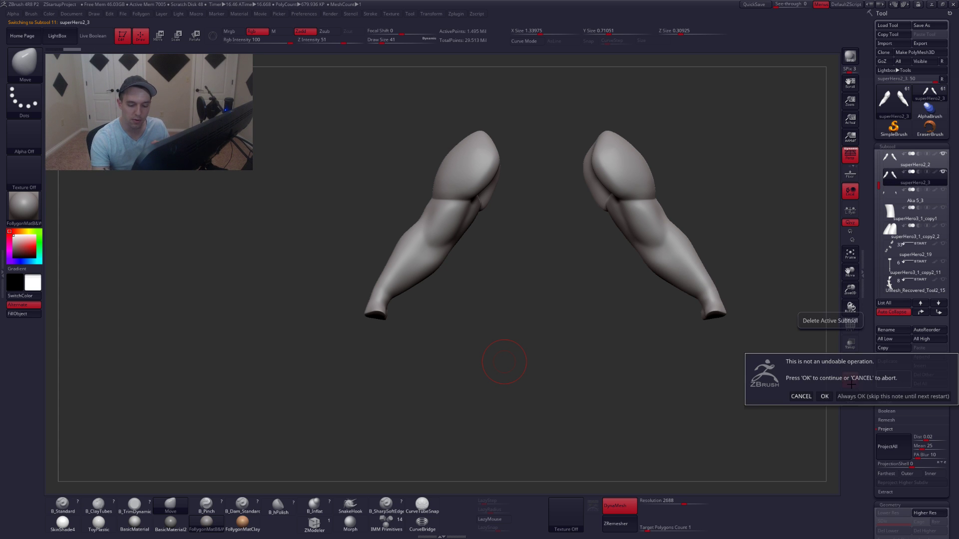
left_click(832, 396)
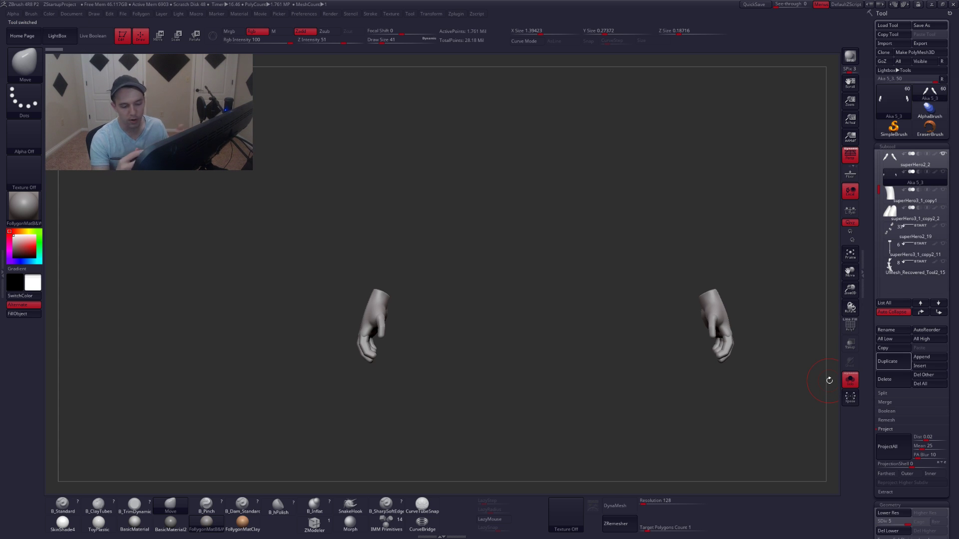
left_click(894, 168)
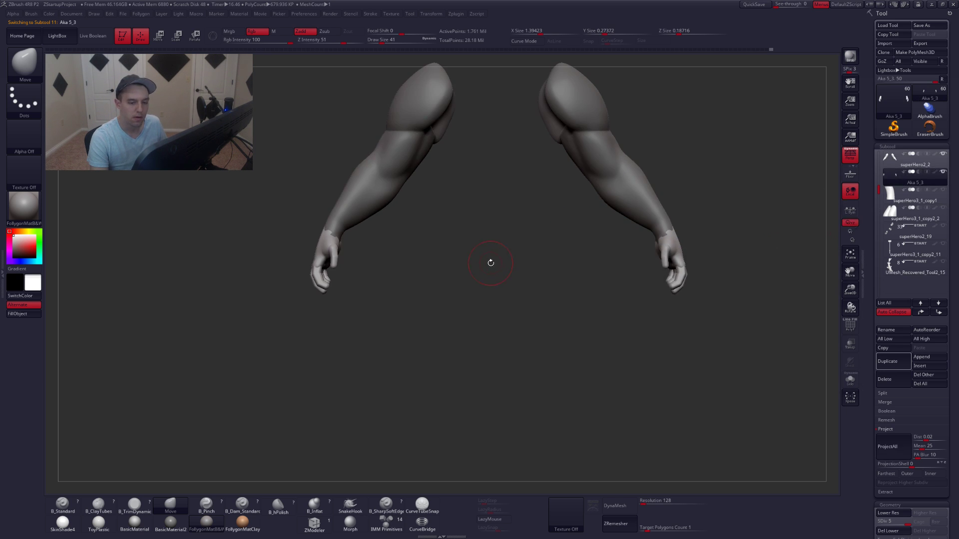
left_click(884, 165)
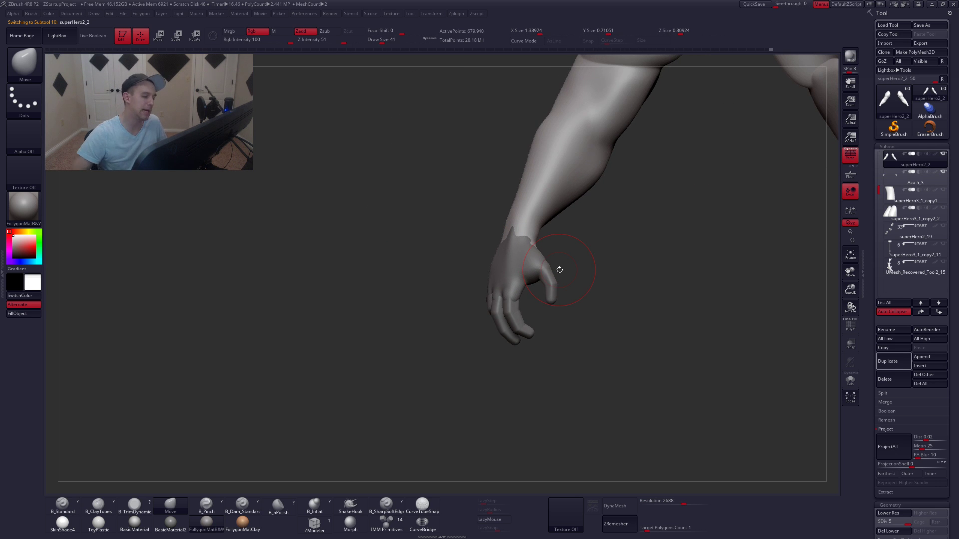
Reshape the wrist ends of the arms at lower subdivision levels with the Move and Smooth brushes so they meet the hands.
right_click_drag(530, 220, 529, 253, "ctrl")
key("space")
left_click_drag(538, 254, 533, 254)
right_click_drag(559, 258, 539, 262)
key("shift+d")
key("shift+d")
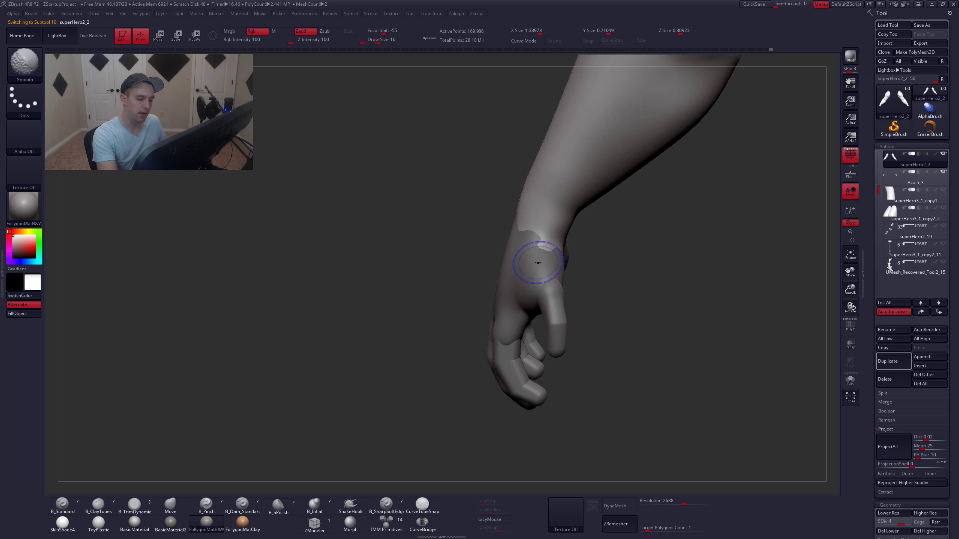
key("space")
left_click_drag(543, 252, 548, 255)
mouse_move(551, 260)
right_mouse_down()
mouse_move(570, 263)
mouse_move(544, 274)
mouse_move(487, 265)
right_mouse_up()
left_click_drag(599, 248, 600, 258, "shift")
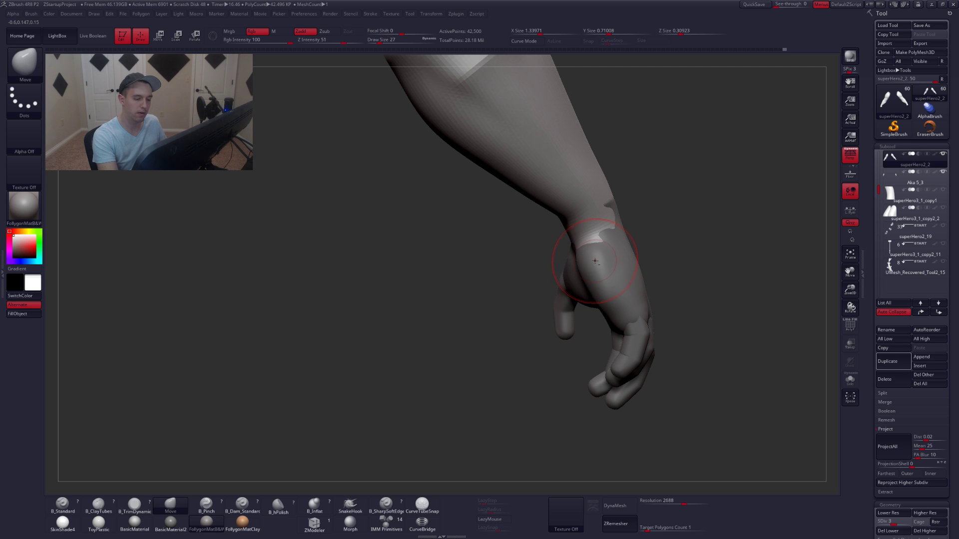
mouse_move(595, 262)
right_mouse_down()
mouse_move(619, 242)
mouse_move(574, 264)
mouse_move(589, 250)
right_mouse_up()
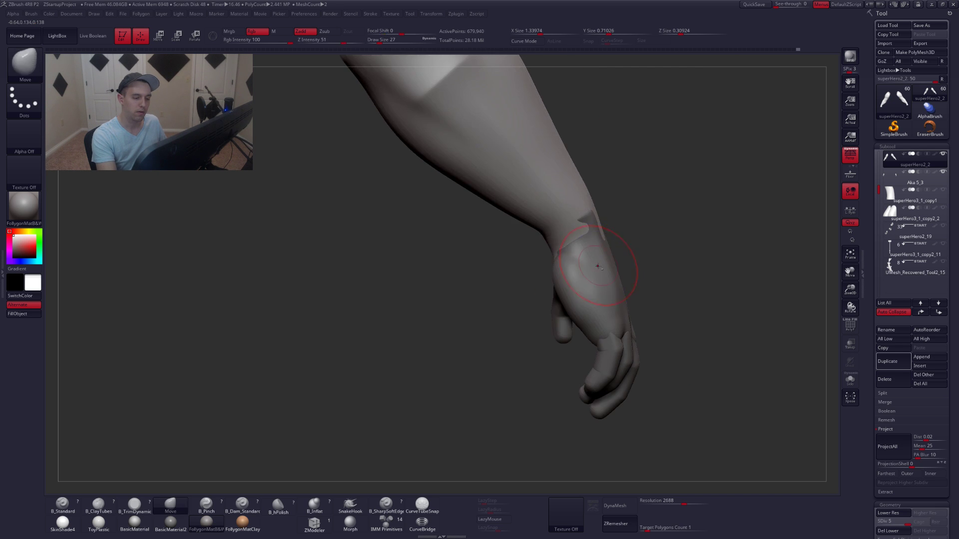
Select the hands subtool Aka 5_3, smooth its wrist at a low subdivision level, and return it to the highest level.
left_click(592, 252, "alt")
key("shift+d")
key("shift+d")
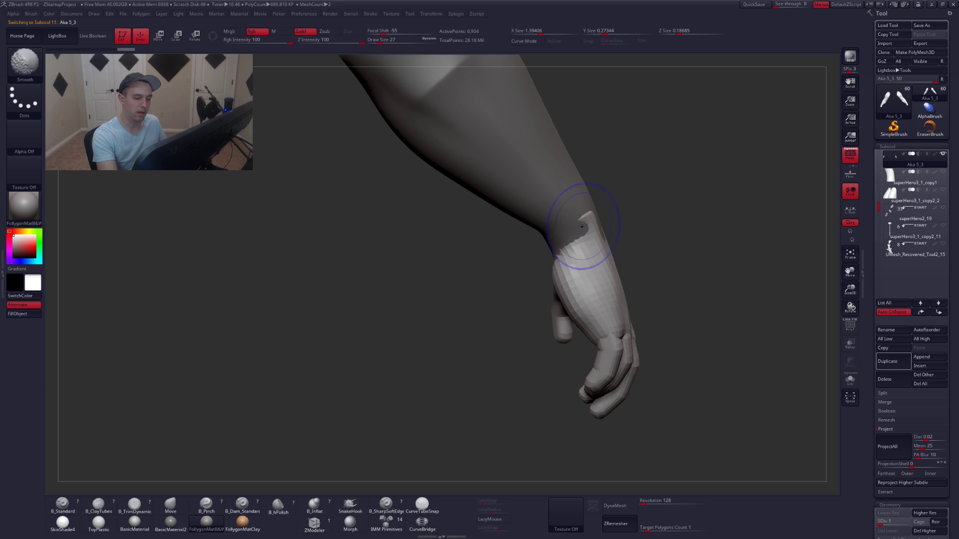
key("d")
key("d")
key("d")
key("d")
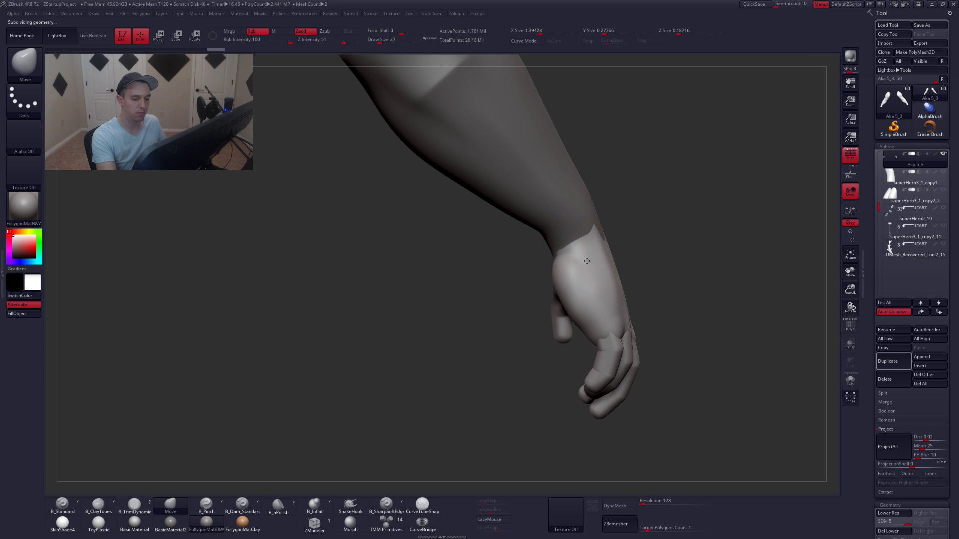
Reduce the Move brush draw size to 22 and adjust the wrist on the back of the hand at lower subdivision levels.
mouse_move(580, 267)
right_mouse_down()
mouse_move(633, 251)
mouse_move(559, 275)
mouse_move(585, 264)
mouse_move(529, 257)
right_mouse_up()
key("shift+d")
key("shift+d")
key("space")
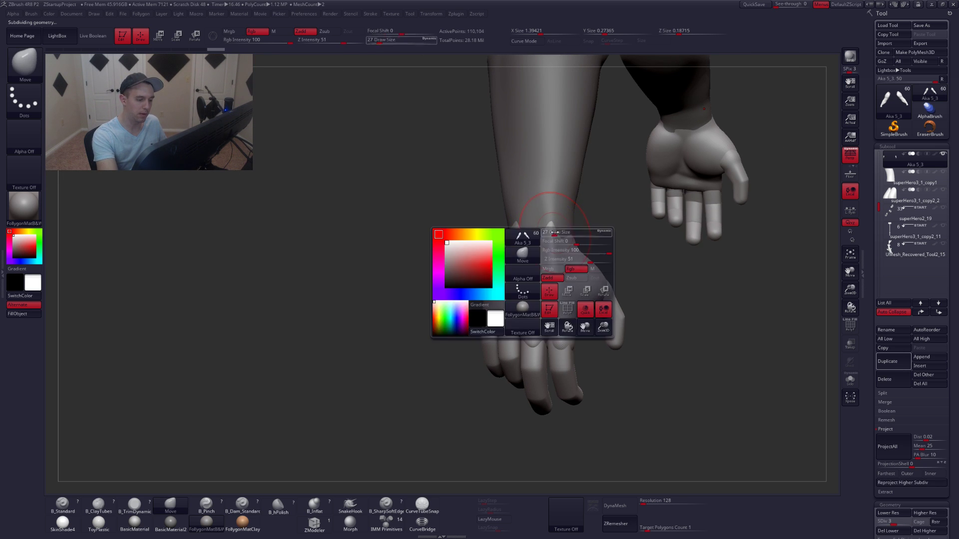
left_click_drag(553, 226, 551, 224)
key("alt+s")
key("shift+d")
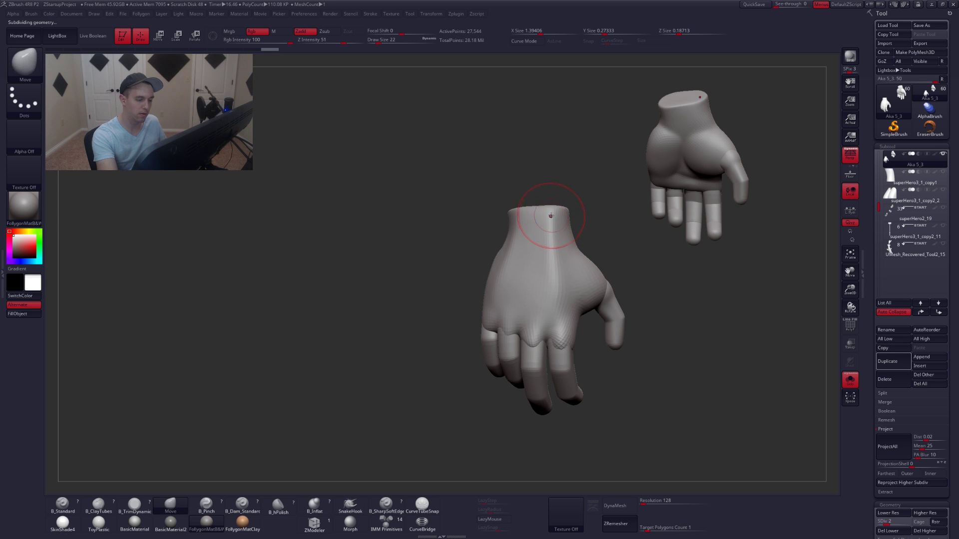
right_click_drag(550, 227, 519, 231)
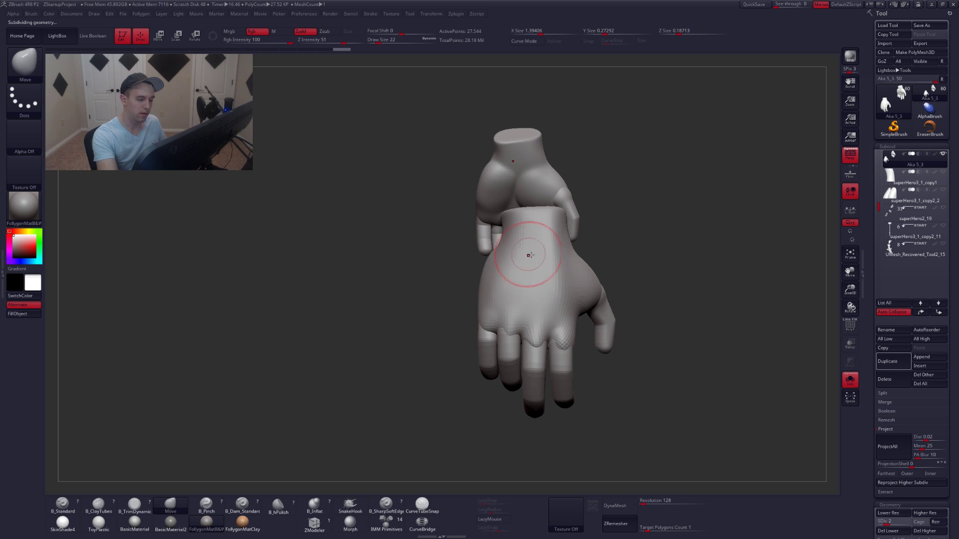
Refine the hand's wrist against the forearm and restore the hands to their highest subdivision level.
key("d")
key("d")
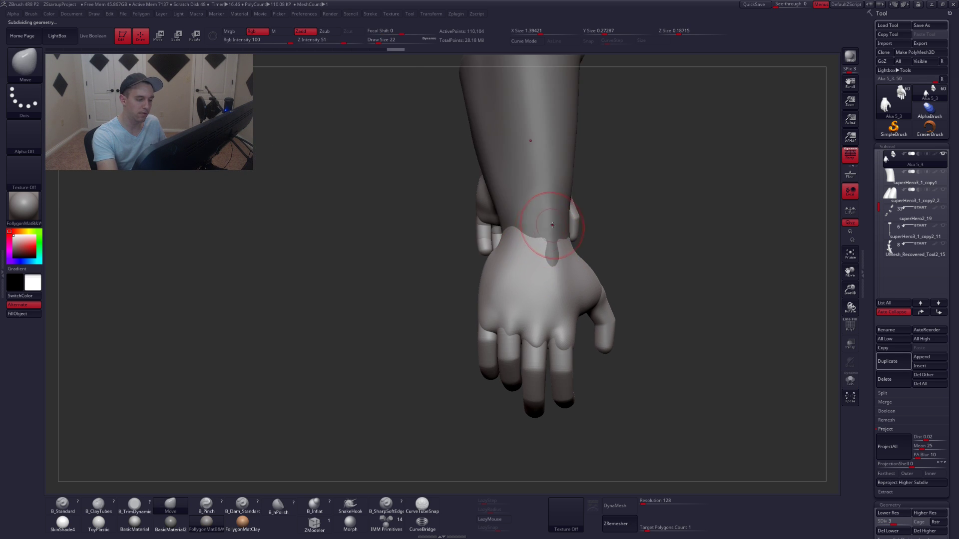
key("shift+d")
key("shift+d")
key("d")
key("d")
right_click_drag(523, 241, 578, 272)
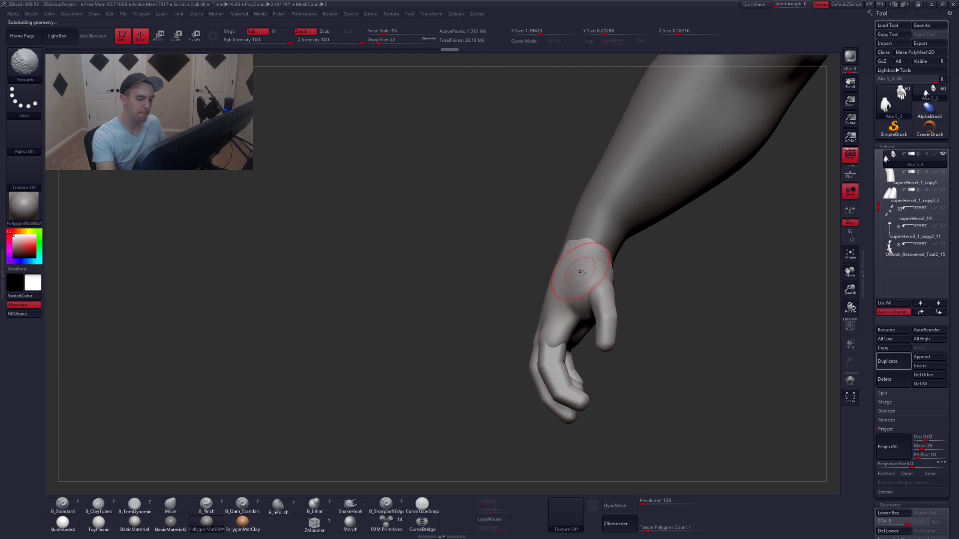
right_click_drag(649, 295, 572, 321, "ctrl")
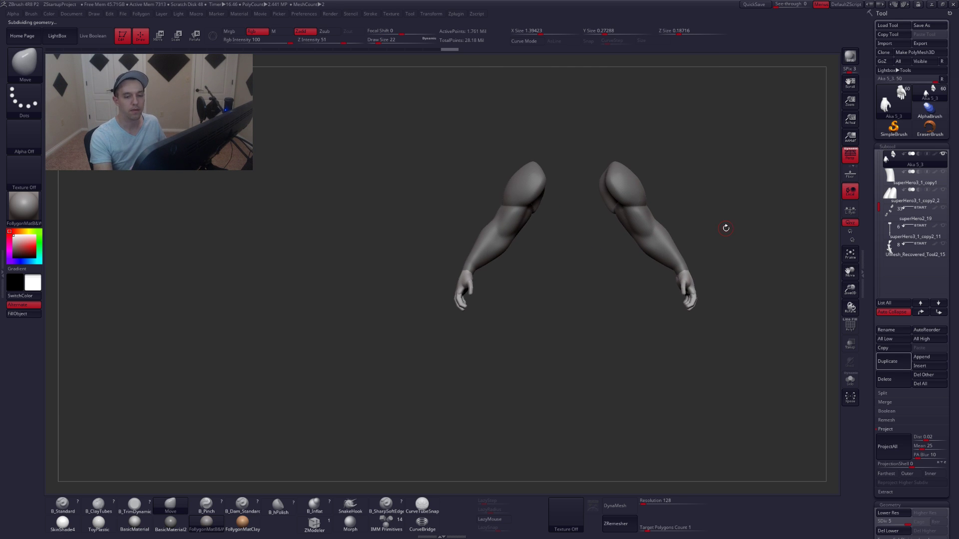
Show all the subtools again and examine the complete armored figure from the front and the side.
left_click(943, 154)
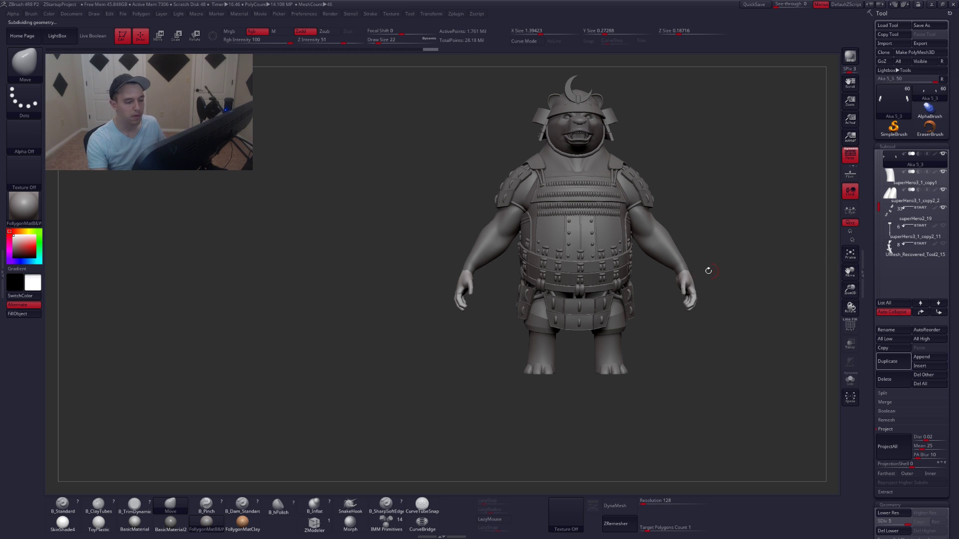
left_click(616, 248, "alt")
right_click_drag(705, 341, 652, 348)
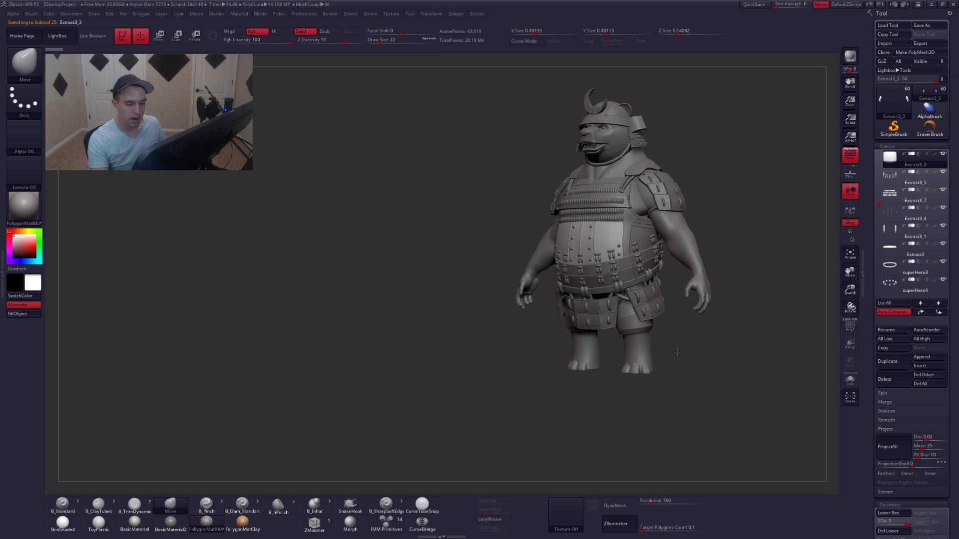
right_click_drag(652, 310, 596, 358, "ctrl")
left_click_drag(597, 358, 614, 363)
mouse_move(614, 363)
right_mouse_down()
mouse_move(603, 371)
mouse_move(610, 376)
mouse_move(636, 361)
mouse_move(626, 360)
right_mouse_up()
left_click_drag(626, 360, 634, 323)
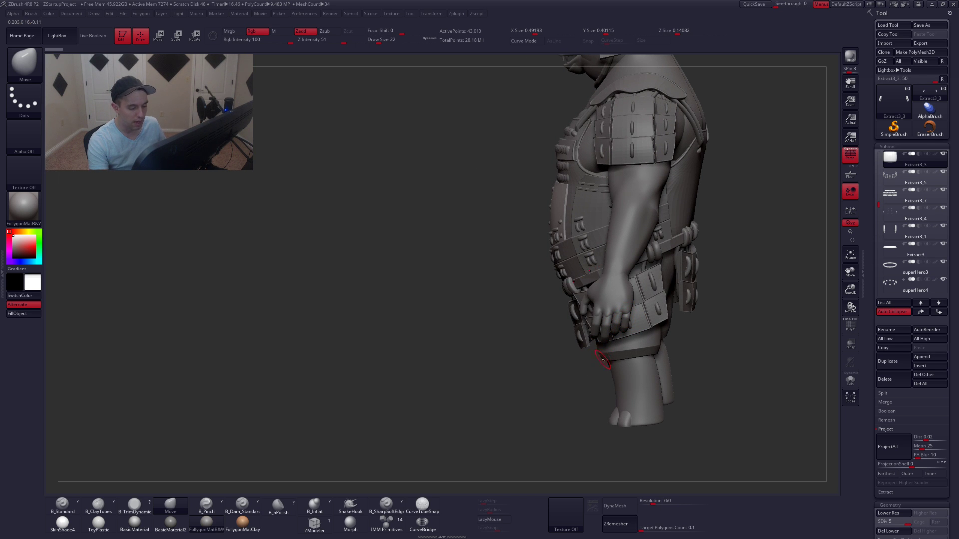
mouse_move(603, 360)
left_mouse_down()
mouse_move(619, 368)
mouse_move(598, 374)
left_mouse_up()
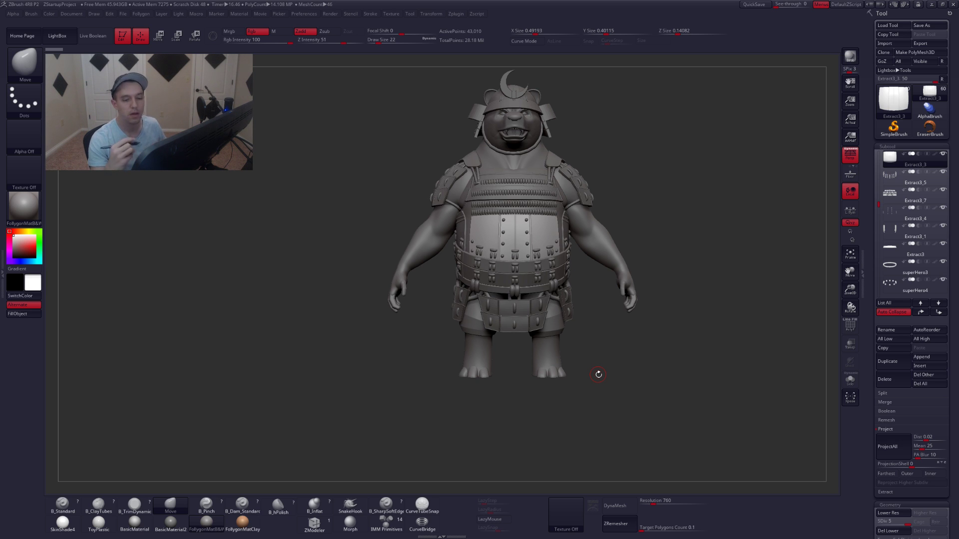
Select the head subtool Kumadori 7_copy1 and raise it to its highest subdivision level.
left_click(529, 145, "alt")
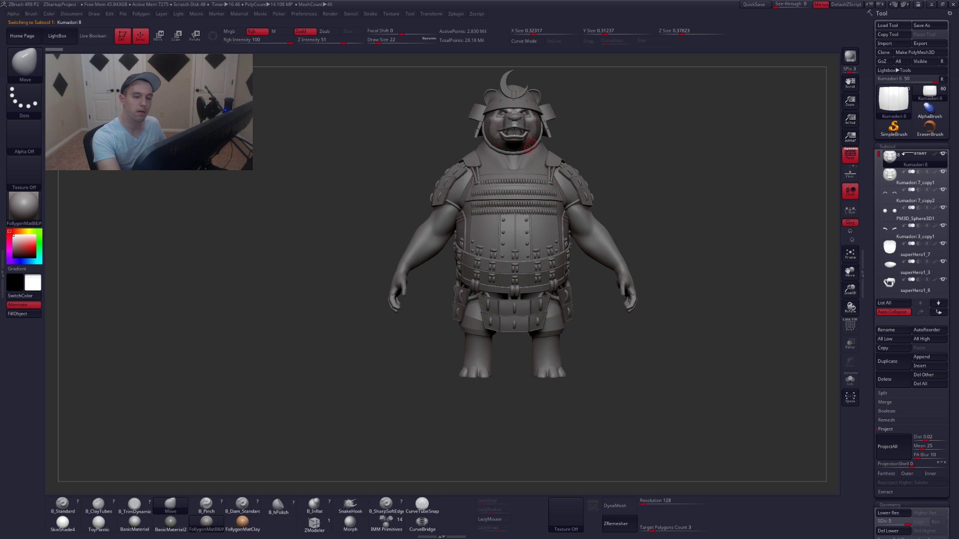
left_click(894, 179)
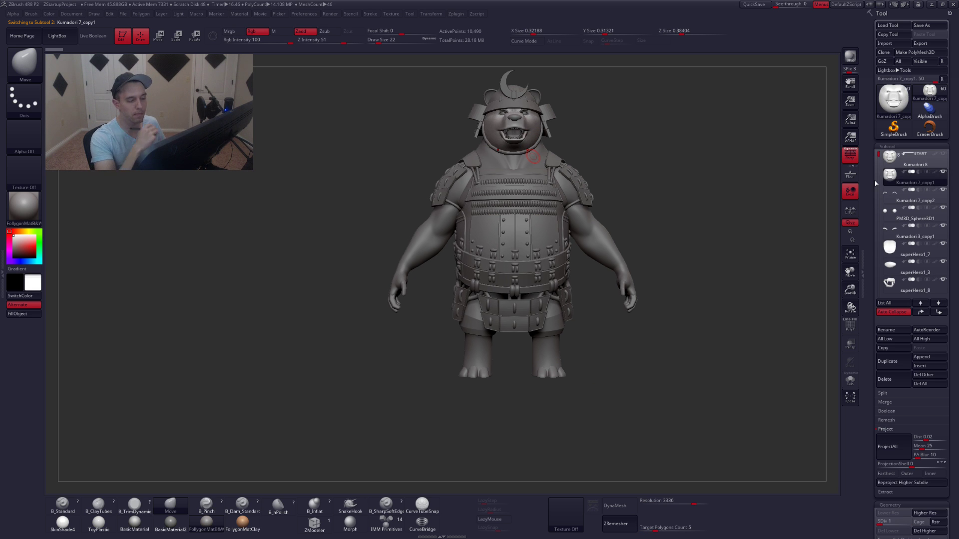
right_click_drag(522, 131, 551, 287, "alt")
left_click_drag(550, 286, 549, 316, "alt")
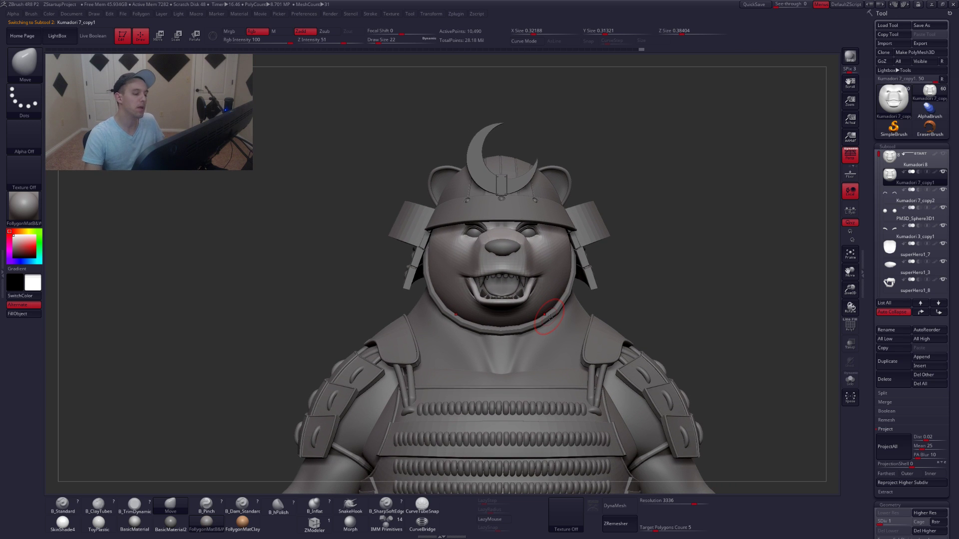
key("d")
key("d")
key("d")
key("d")
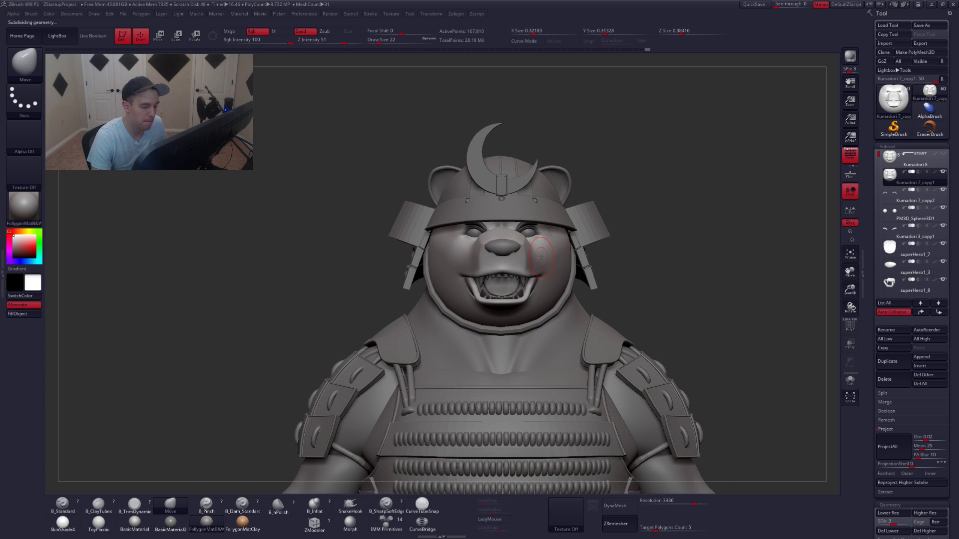
Hide the helmet's forehead band UMesh_Recovered_Tool2_5 and select the strap around the face, superHero2_18.
left_click(564, 229, "alt")
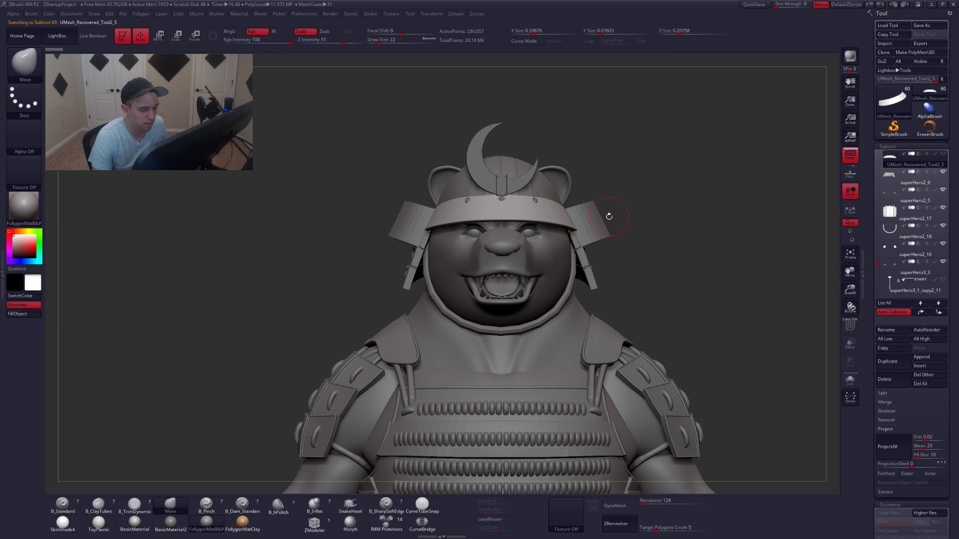
left_click(594, 242, "alt")
left_click(574, 263, "alt")
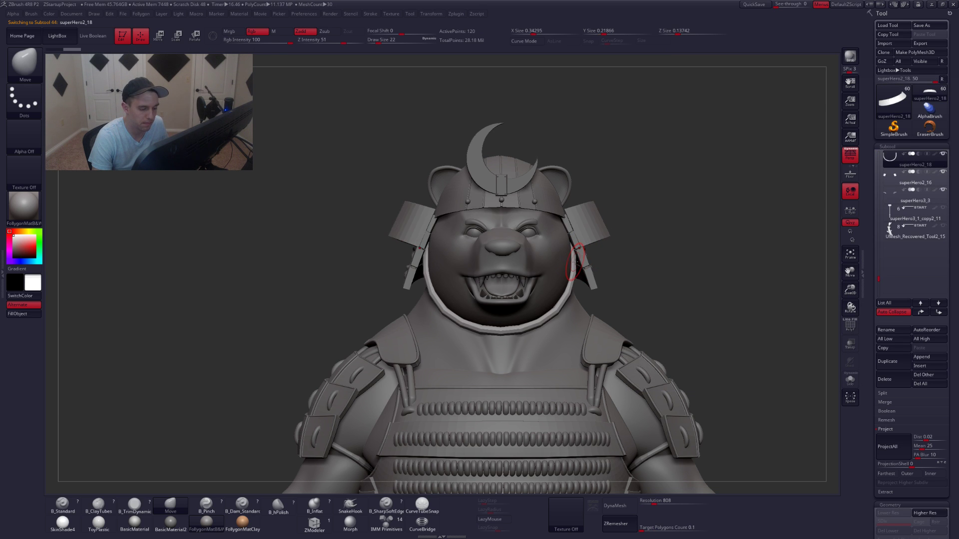
Hide the face strap and turn on the painted color of the eyes subtool PM3D_Sphere3D1.
left_click(527, 233, "alt")
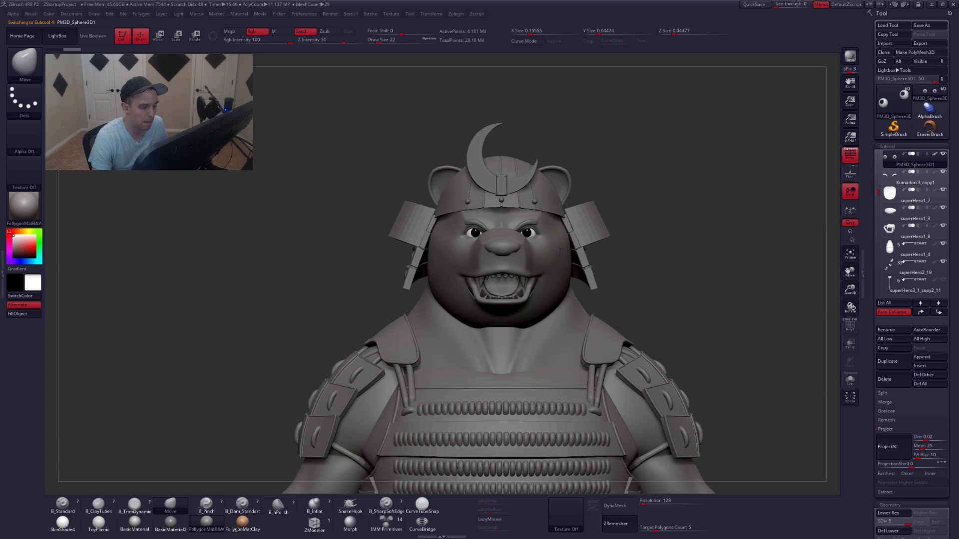
right_click_drag(561, 251, 848, 170)
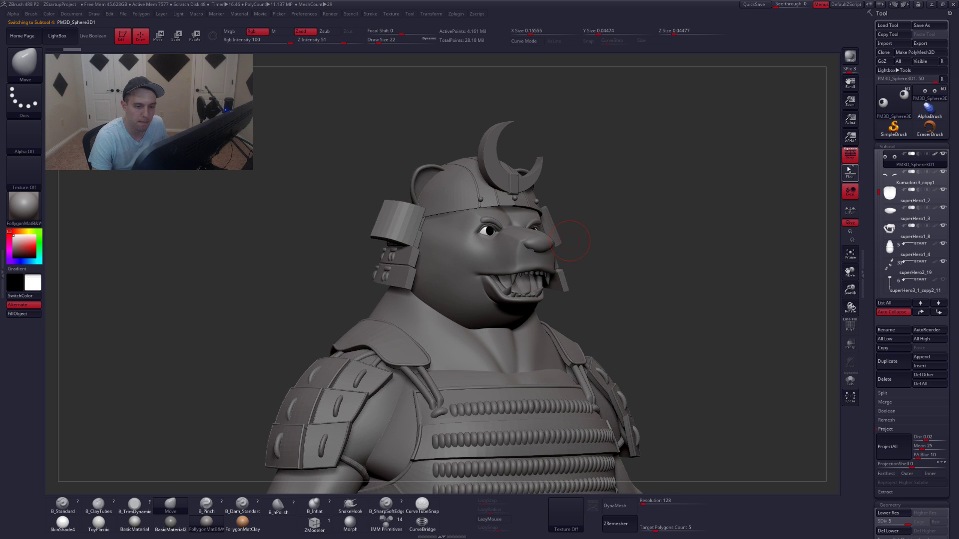
left_click_drag(655, 213, 615, 189)
Make Recovered_Tool2_13 the active subtool and try to save the project.
left_click(575, 183, "alt")
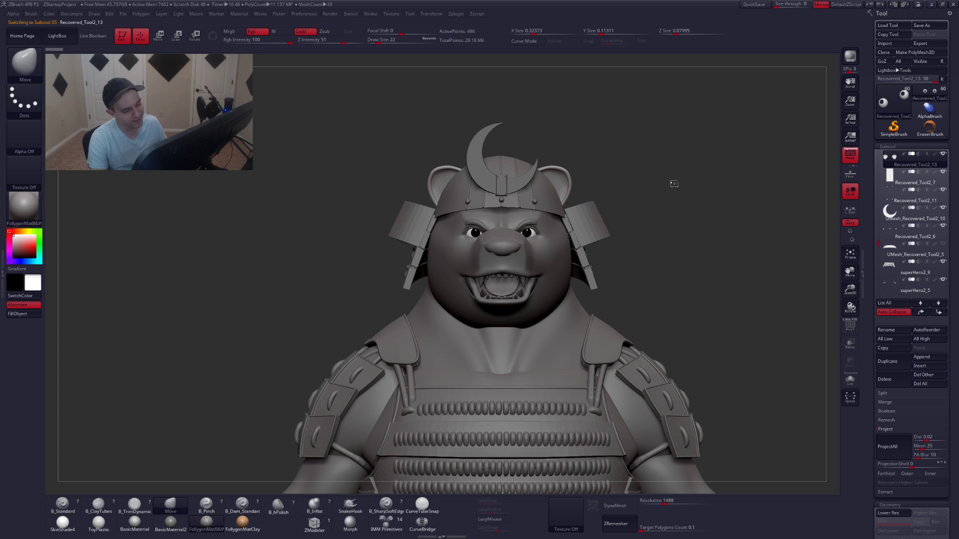
left_click(553, 292)
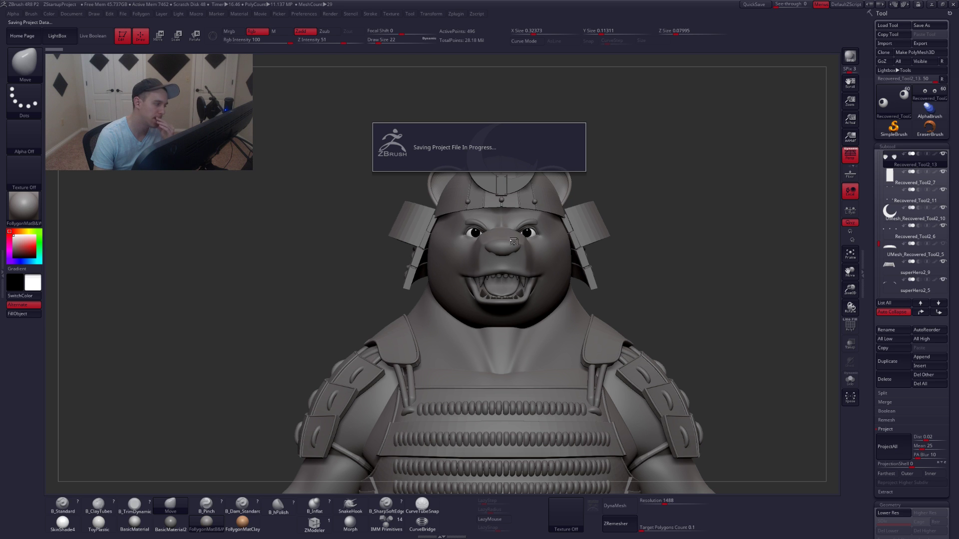
left_click(524, 288)
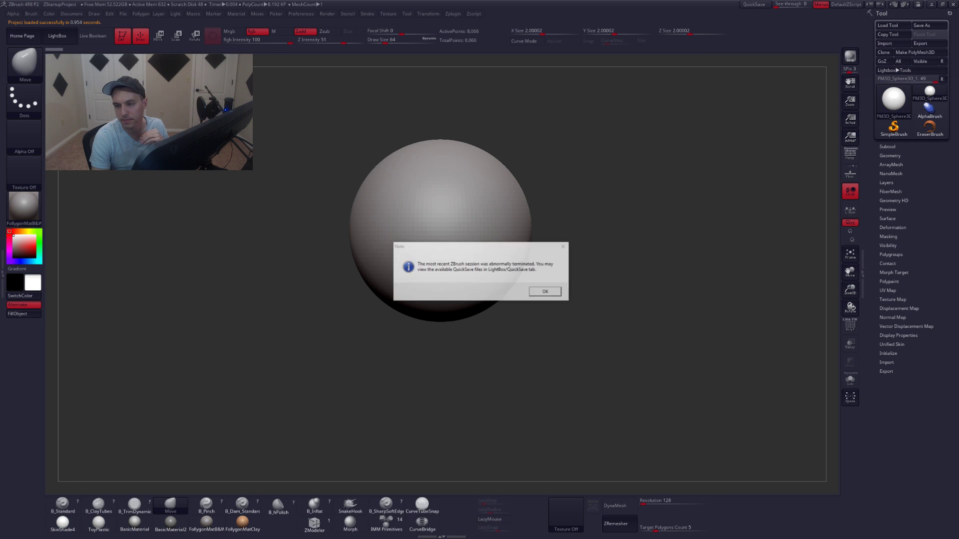
Dismiss the crash notice, load the quick-saved Recovered_Tool.ZTL, and expand its subtool list.
left_click(555, 294)
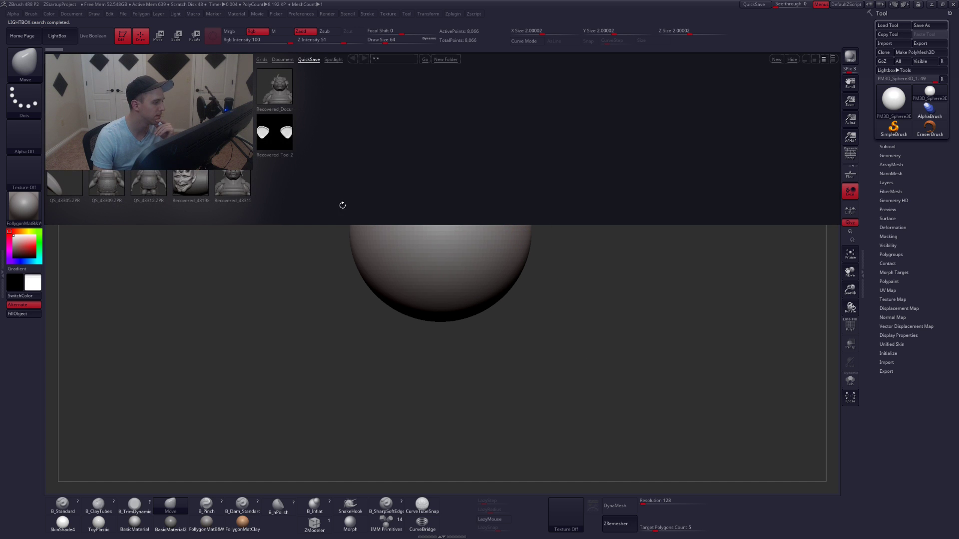
double_click(267, 133)
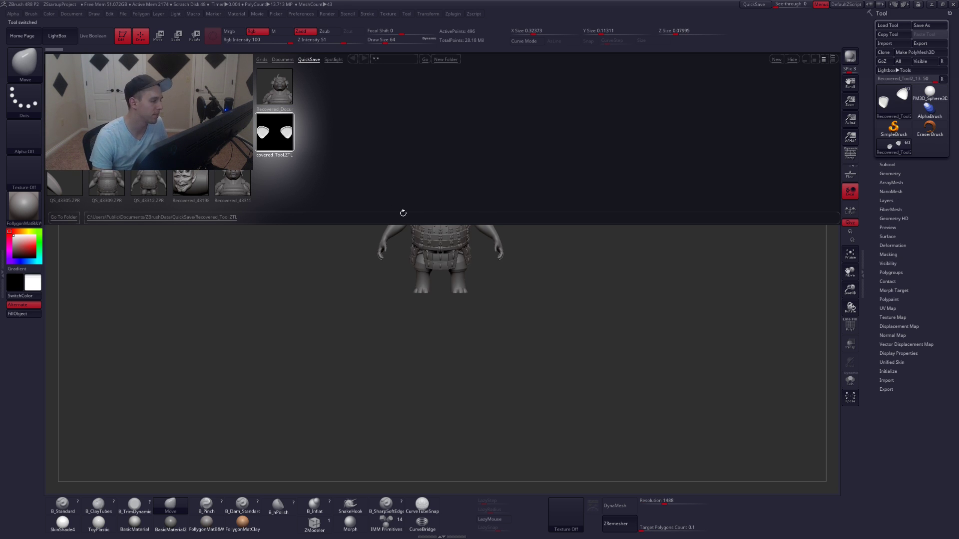
left_click(50, 39)
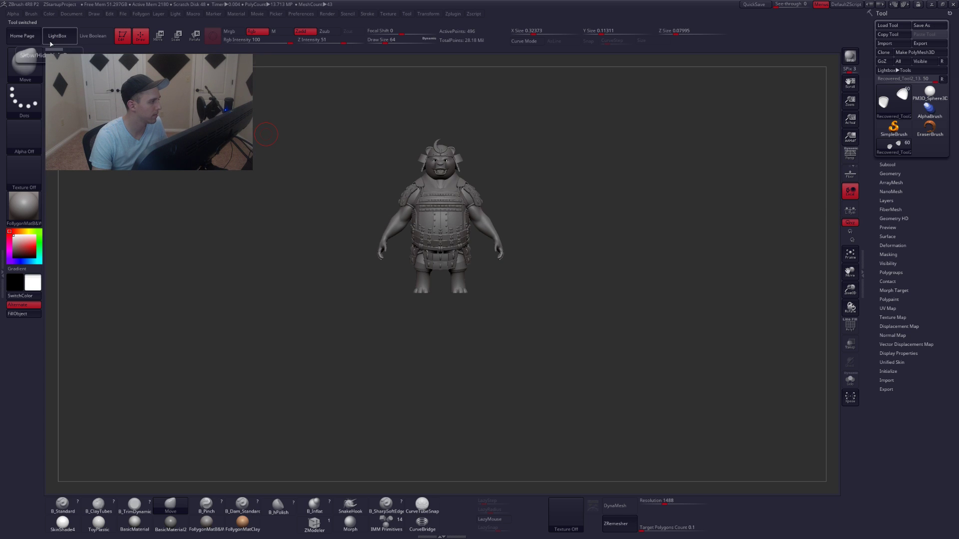
left_click(882, 173)
left_click(888, 164)
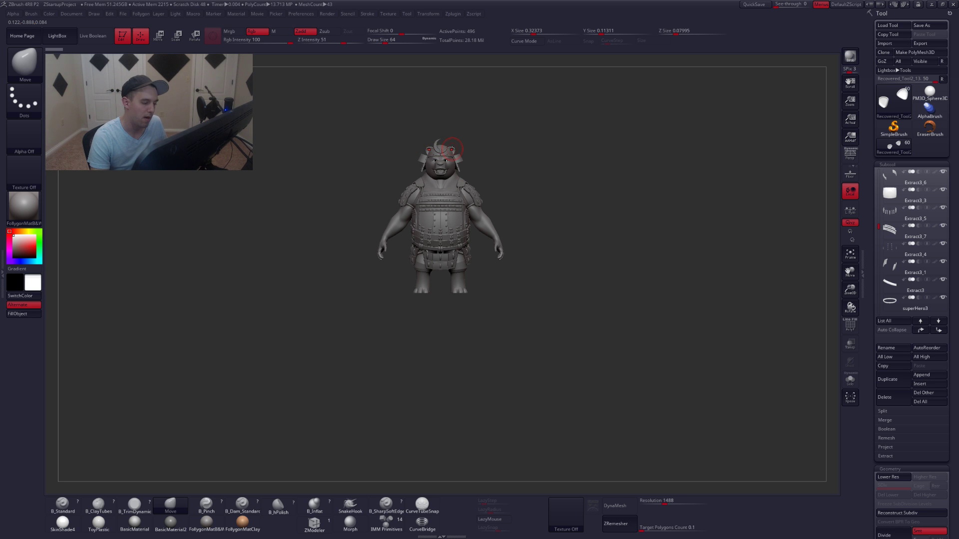
Nudge the bear's ears into shape beside the helmet with the Move brush, undoing the exaggerated outward pull.
left_click_drag(492, 120, 535, 217, "alt")
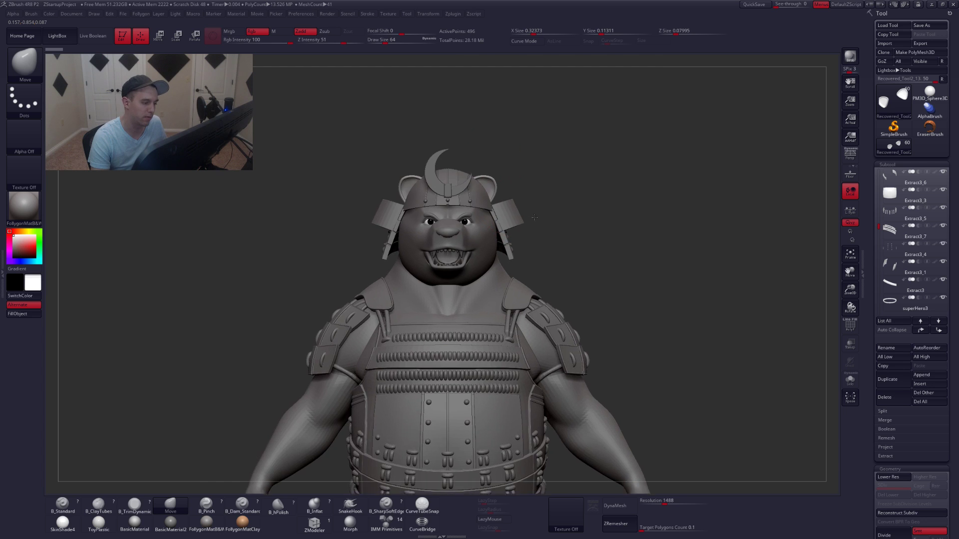
scroll(542, 235, "up", 5)
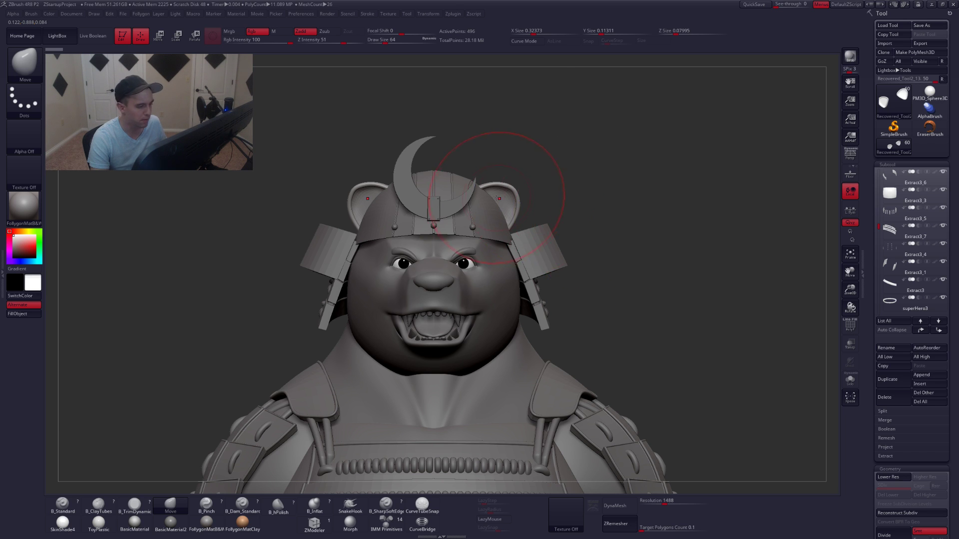
left_click_drag(510, 186, 547, 165)
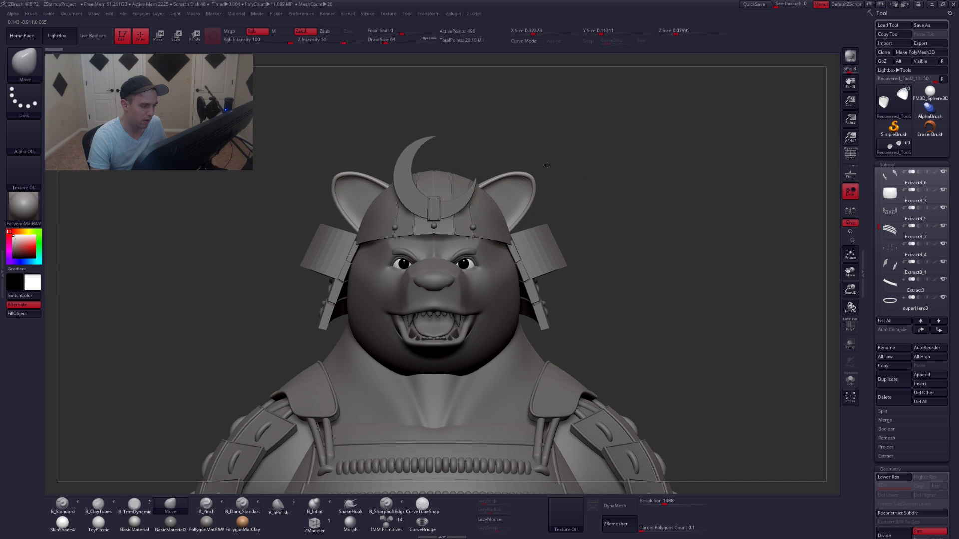
key("ctrl+z")
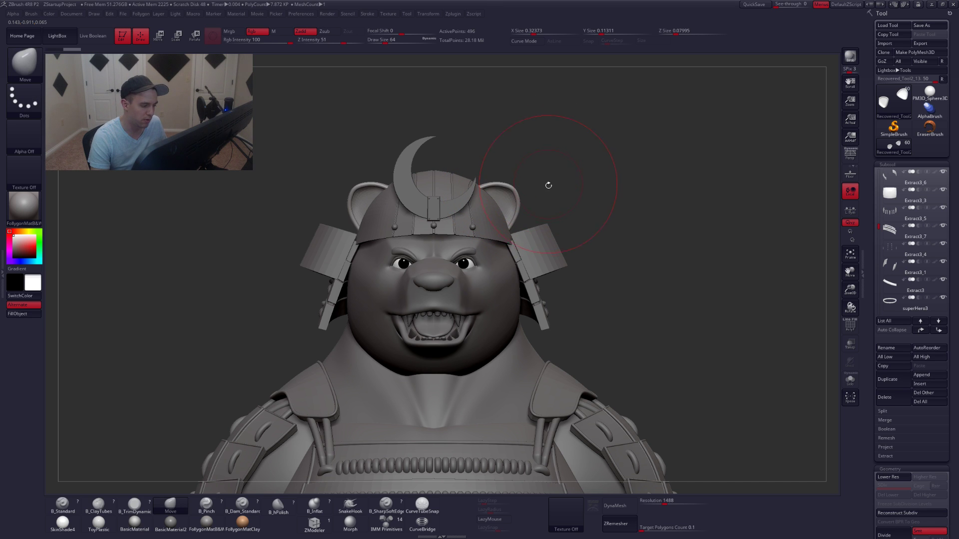
left_click_drag(491, 193, 493, 199)
right_click_drag(555, 280, 532, 266)
left_click_drag(521, 218, 510, 222)
left_click_drag(511, 185, 509, 189)
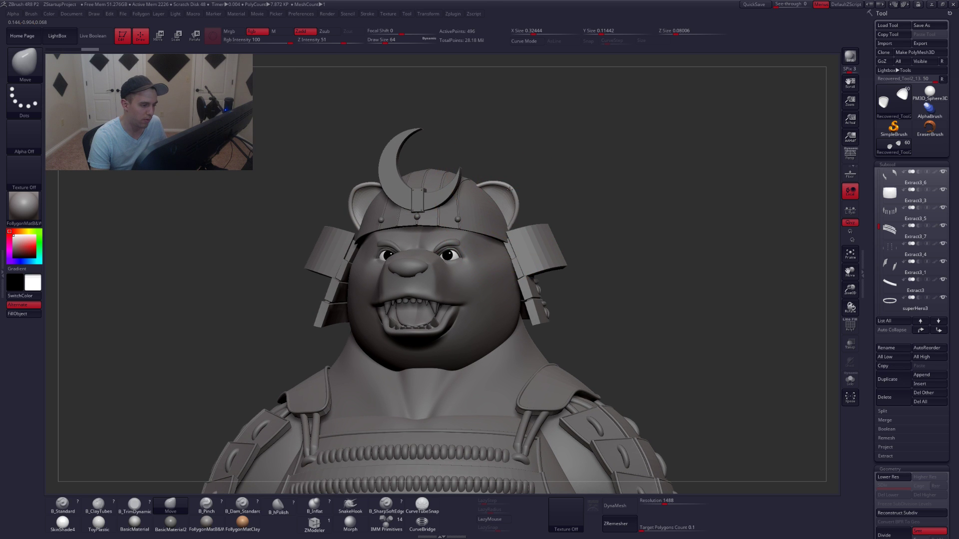
key("ctrl+shift+z")
key("ctrl+shift+z")
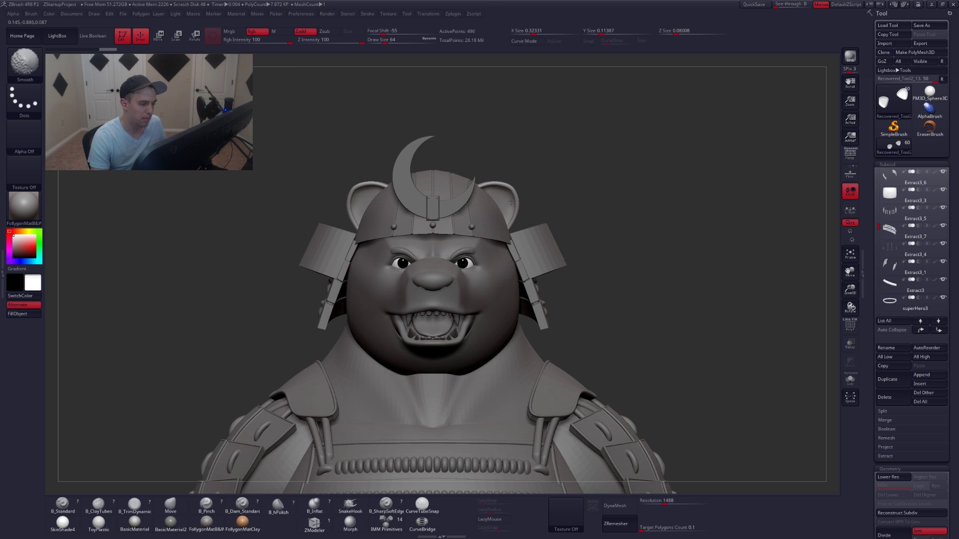
Isolate the ears subtool to examine its shape and show the whole bear again.
right_click_drag(506, 178, 528, 194, "ctrl")
key("alt+s")
key("w")
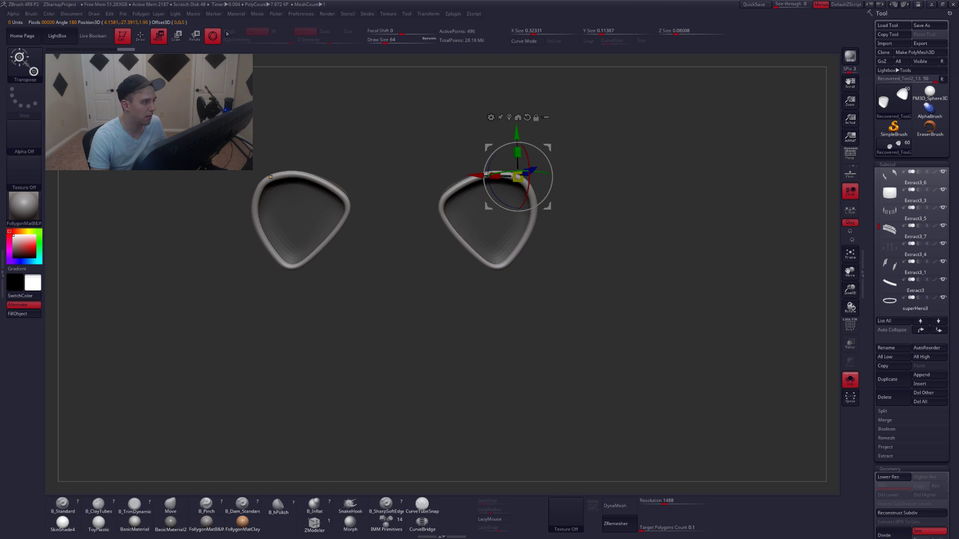
key("q")
right_click_drag(453, 138, 444, 134, "ctrl")
key("alt+s")
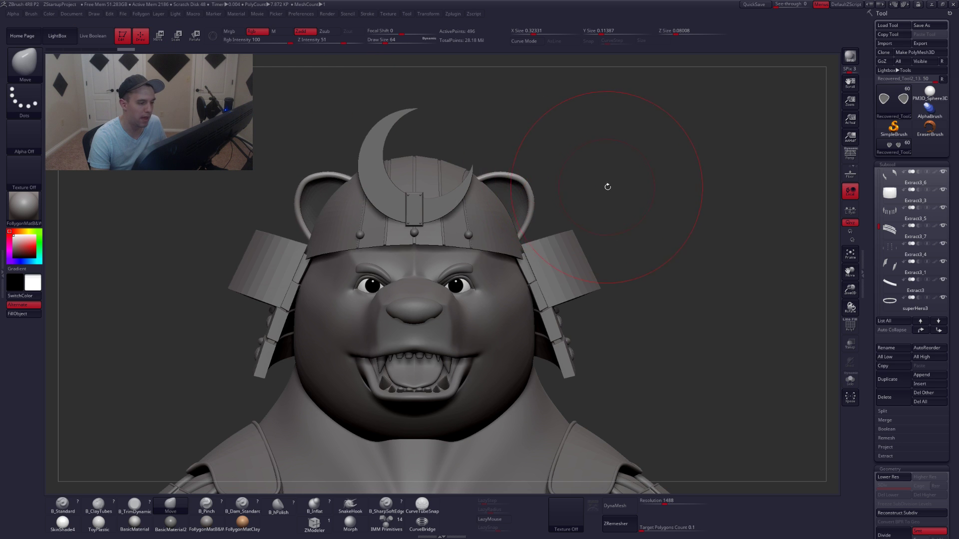
Set the draw size to 31 and slightly inflate the ears with an inflate deformation.
key("space")
left_click(607, 186)
scroll(901, 338, "down", 10)
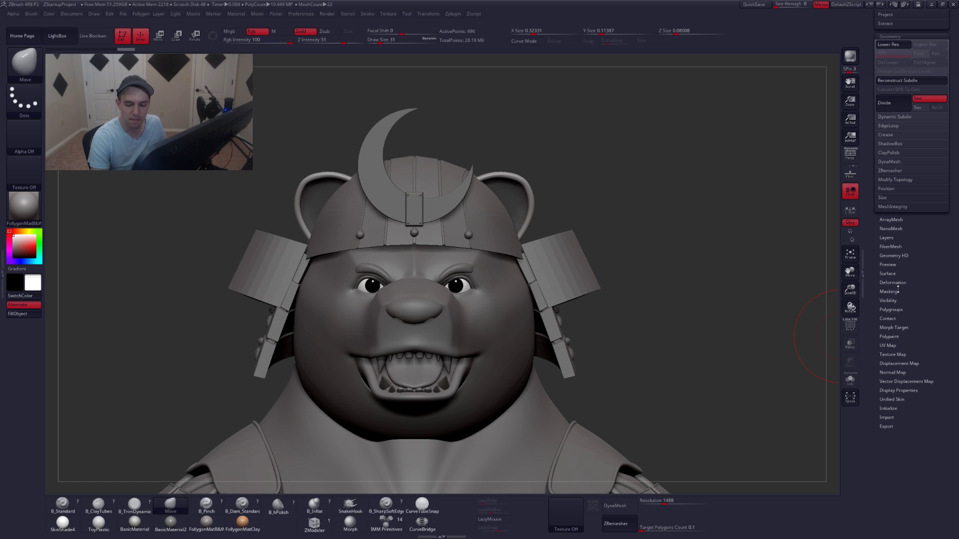
left_click(894, 282)
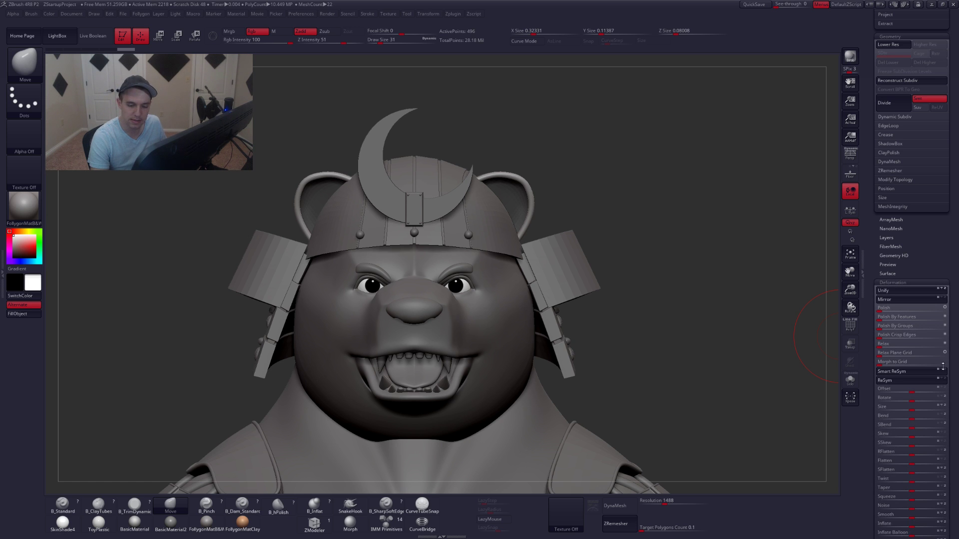
scroll(902, 310, "down", 3)
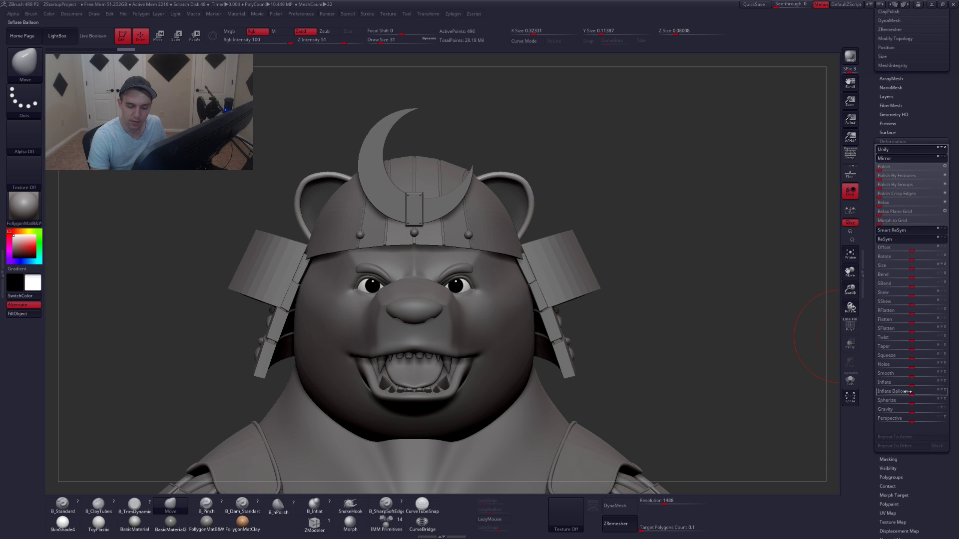
left_click(903, 385)
left_click_drag(903, 385, 911, 383)
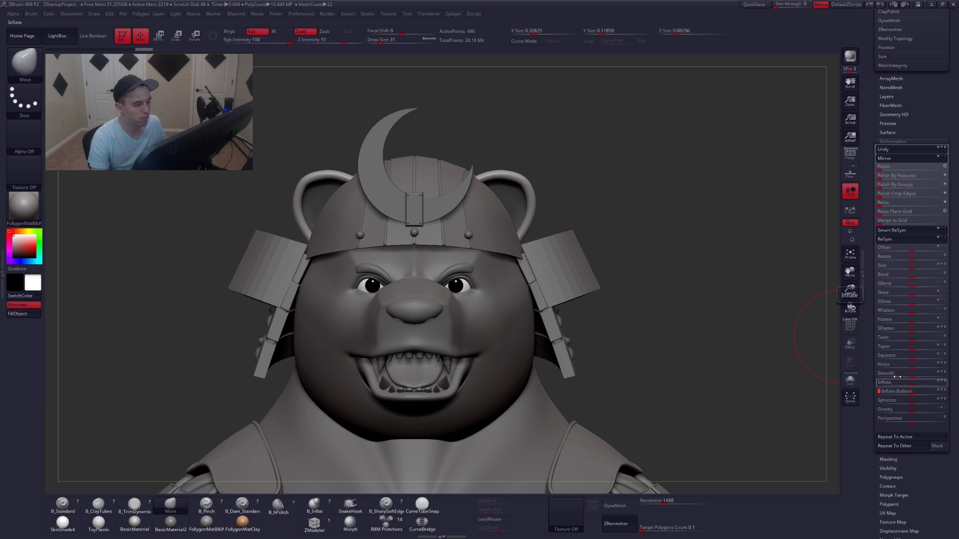
Compare the inflated ears with the head subtool and make the ears subtool Recovered_Tool2_13 active.
left_click_drag(649, 272, 734, 201, "alt")
left_click_drag(722, 290, 696, 285)
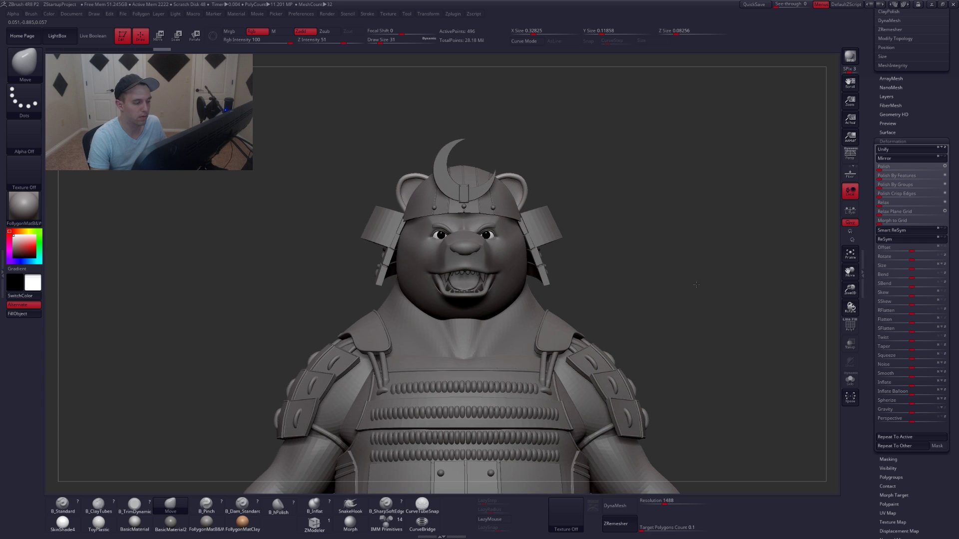
left_click(497, 220, "alt")
mouse_move(637, 322)
left_mouse_down()
mouse_move(561, 320)
mouse_move(624, 316)
left_mouse_up()
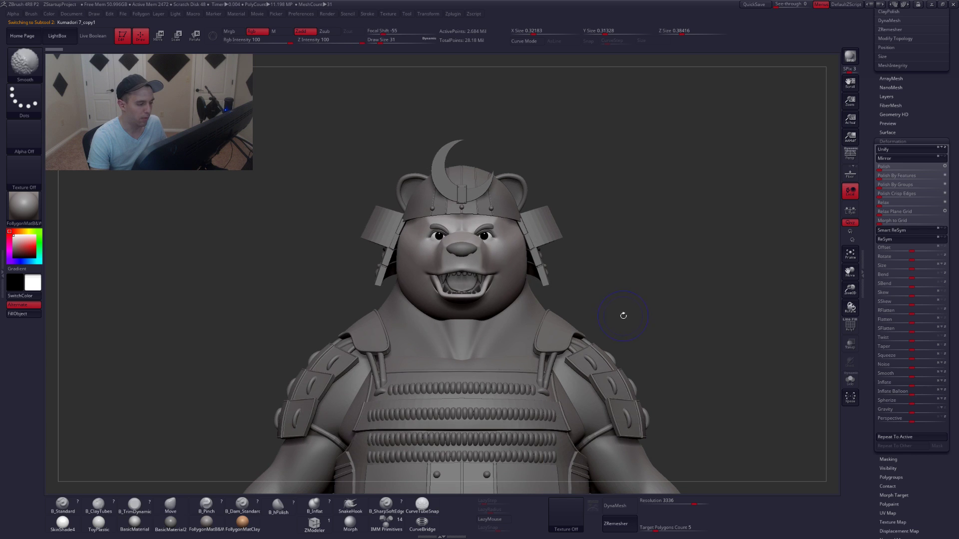
left_click(519, 183, "alt")
right_click_drag(555, 181, 634, 236, "ctrl")
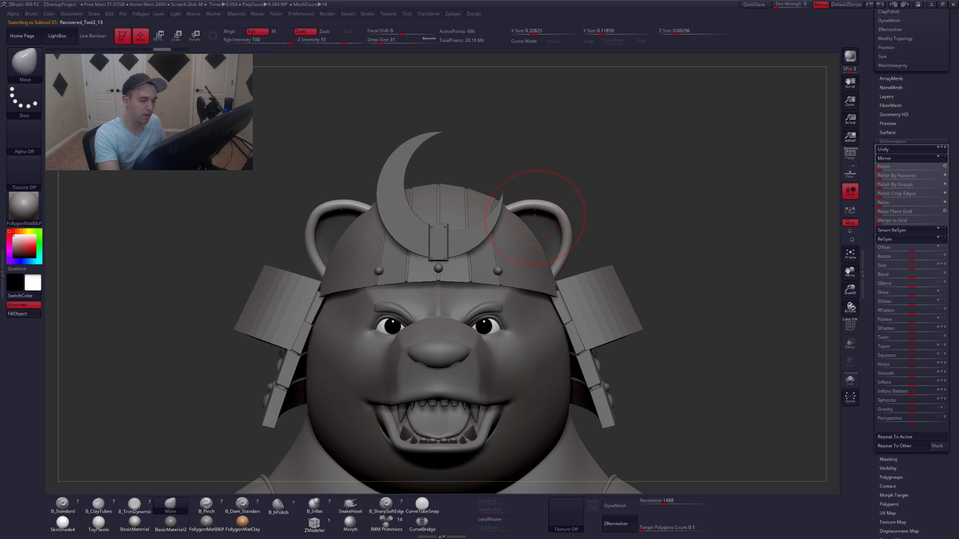
Refine the outer curve of both ears with the Move brush, adjusting the draw size to 29.
right_click_drag(540, 219, 507, 224)
key("space")
left_click_drag(548, 209, 551, 209)
right_click_drag(551, 210, 592, 208)
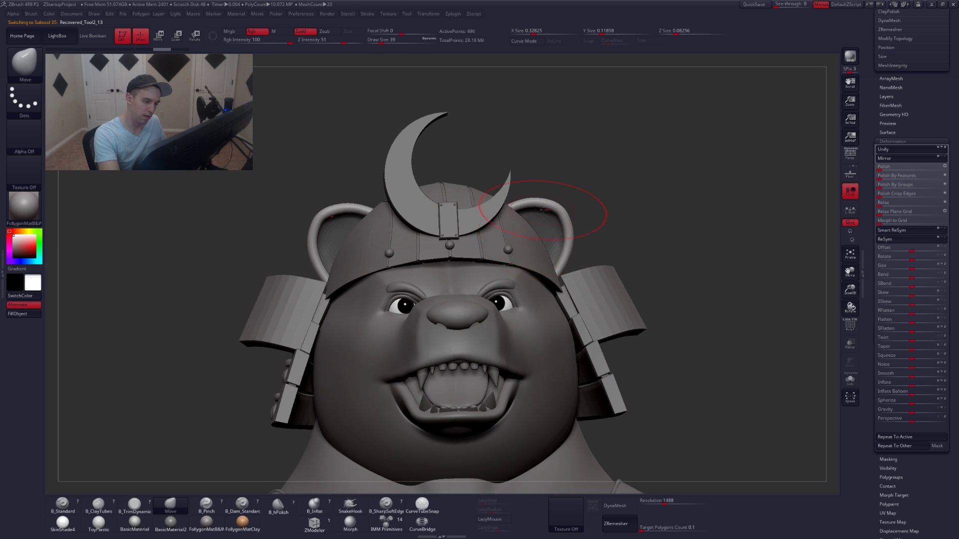
key("space")
left_click_drag(545, 211, 541, 211)
left_click_drag(565, 235, 569, 235)
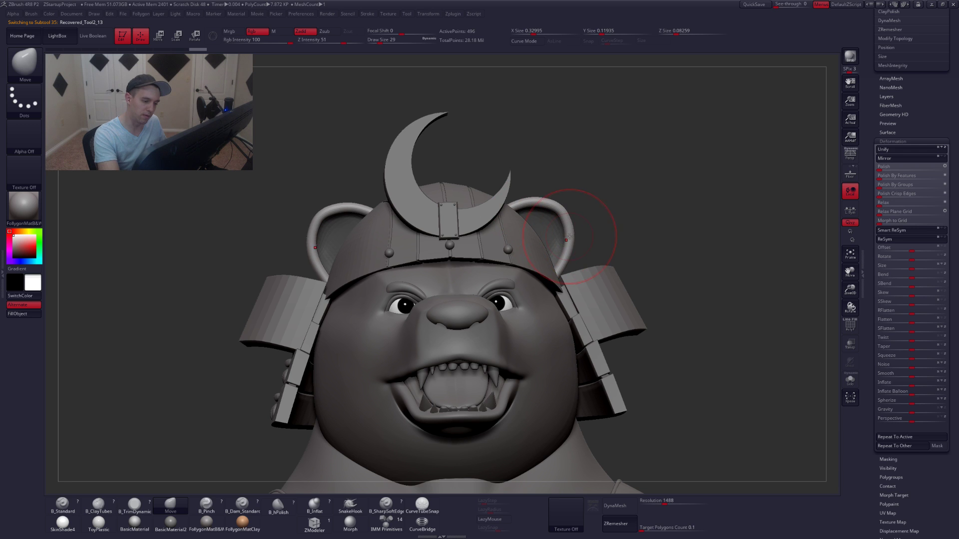
right_click_drag(569, 236, 568, 236, "shift")
Set the draw size to 14 and inspect the wireframe of the ears with dynamic subdivision off.
key("space")
left_click_drag(567, 219, 563, 219)
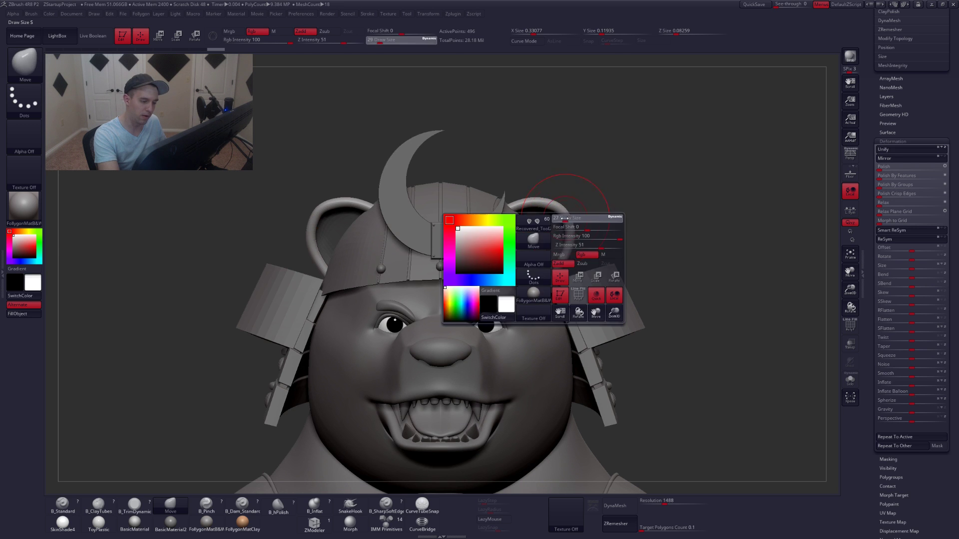
key("shift+d")
key("shift+f")
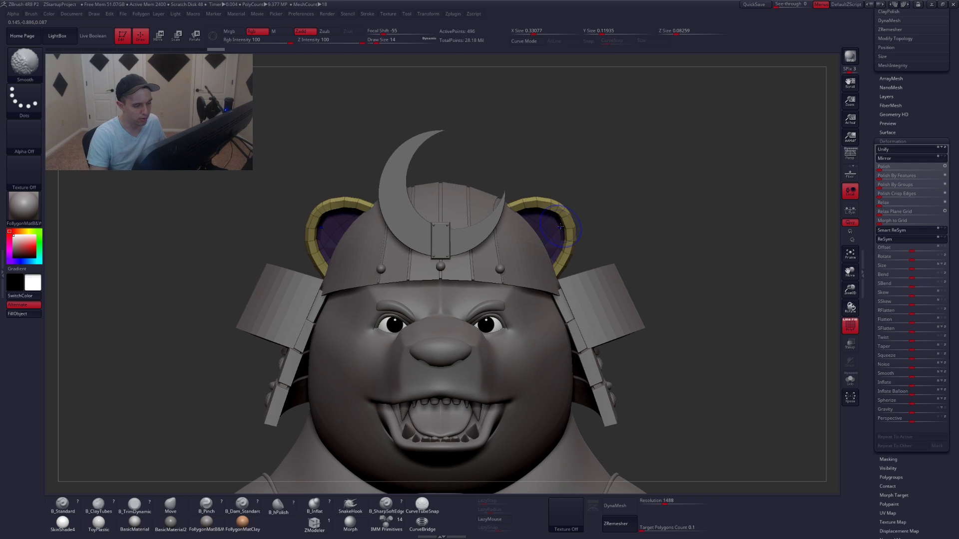
key("shift+f")
Choose the Move brush and reactivate Dynamic Subdiv on the ears, always allowing it until the next restart.
key("b")
key("m")
key("v")
key("d")
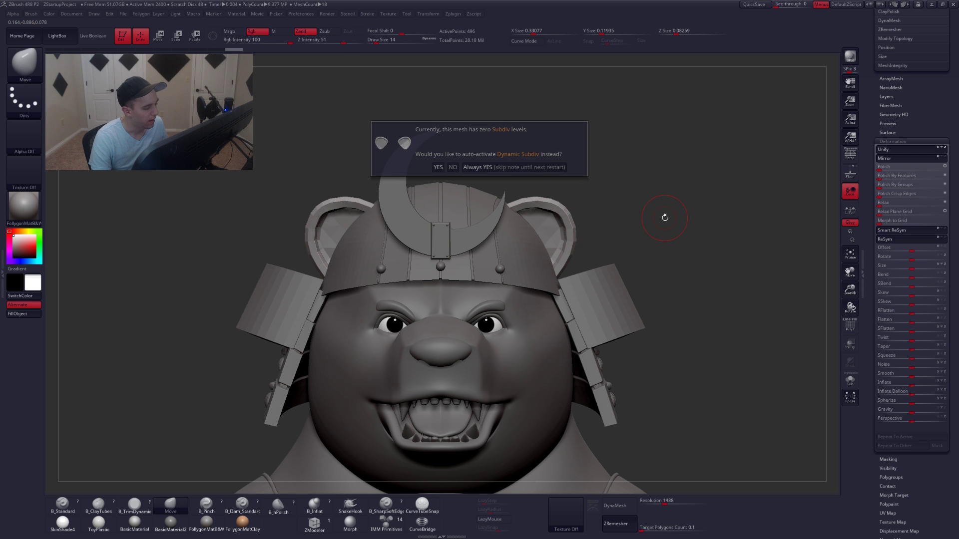
left_click(529, 169)
Set SelectLasso as the selection brush and MaskLasso as the masking brush.
mouse_move(670, 252)
left_mouse_down("alt")
mouse_move(642, 260)
mouse_move(620, 199)
left_mouse_up("alt")
key("2")
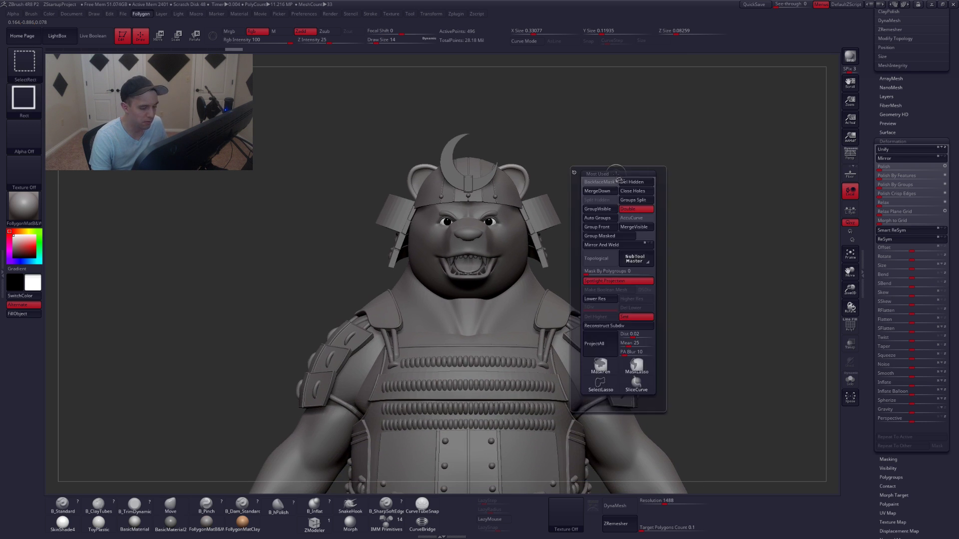
left_click(610, 382, "ctrl+shift")
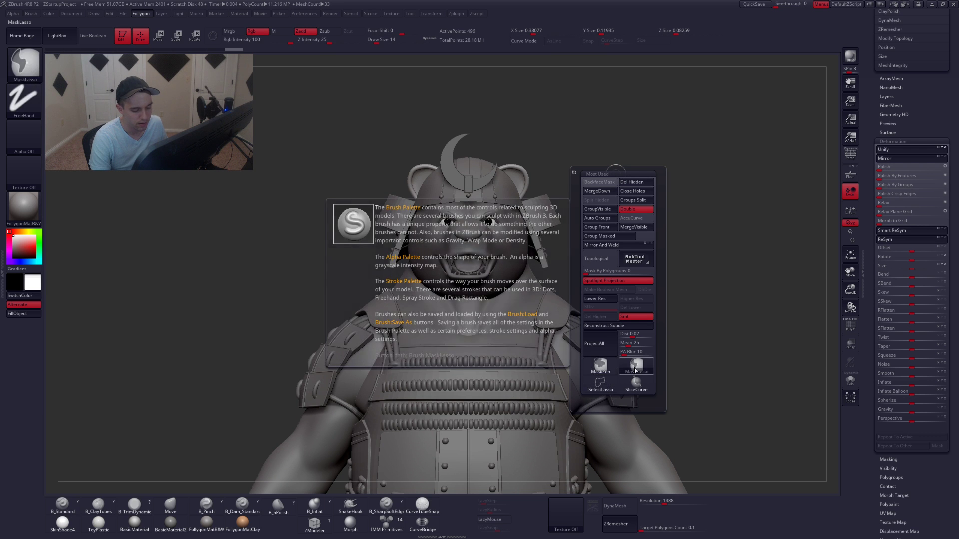
Reset the list of recently used tools and make the head subtool Kumadori 7_copy1 active.
left_click_drag(902, 115, 914, 269)
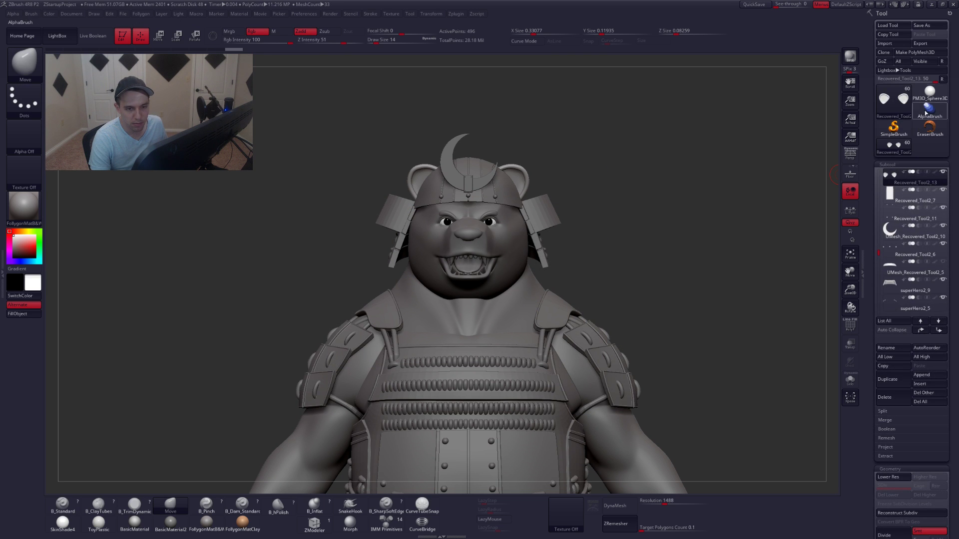
left_click(943, 79)
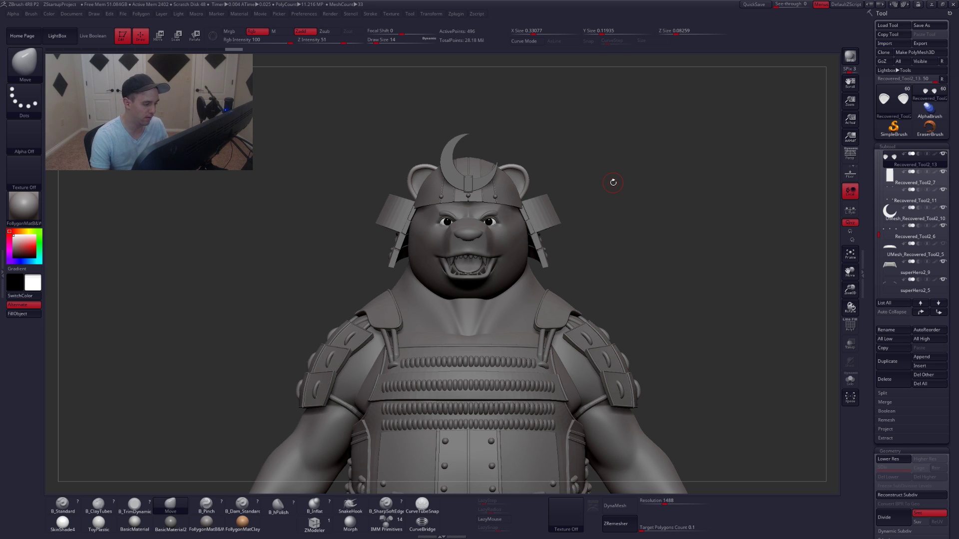
left_click_drag(676, 282, 646, 260)
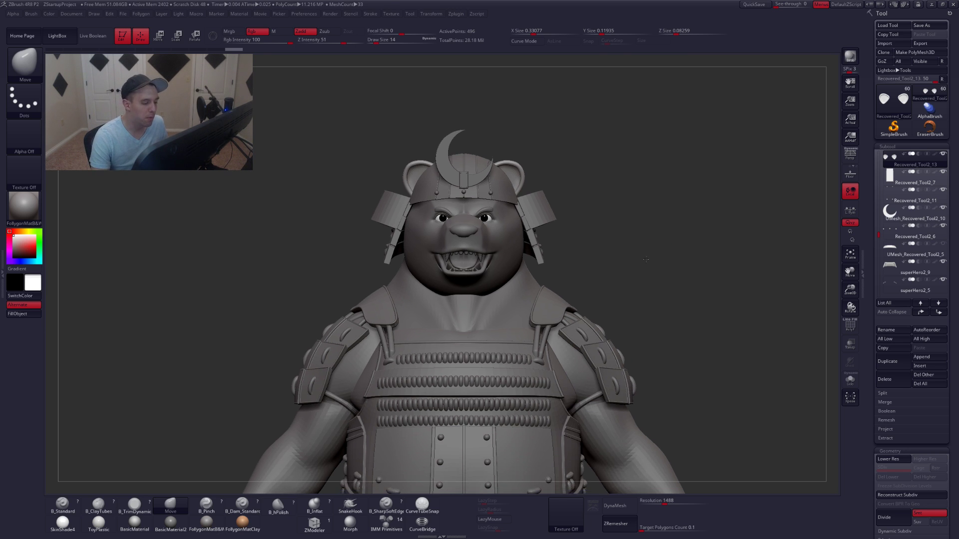
key("f")
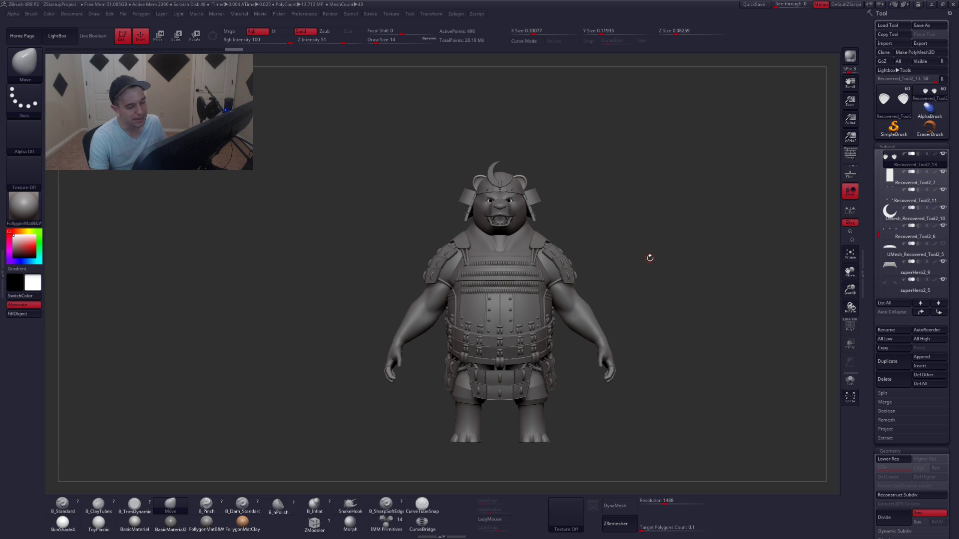
left_click(512, 212, "alt")
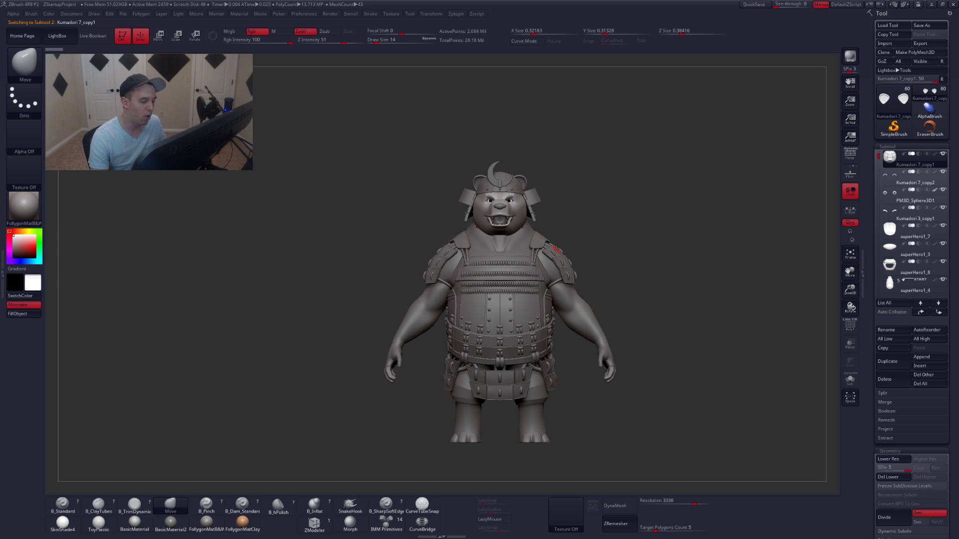
Review the bear's full-body proportions from the front and side, and its head and helmet up close.
mouse_move(502, 214)
right_mouse_down("ctrl")
mouse_move(523, 232)
mouse_move(521, 246)
mouse_move(498, 205)
right_mouse_up("ctrl")
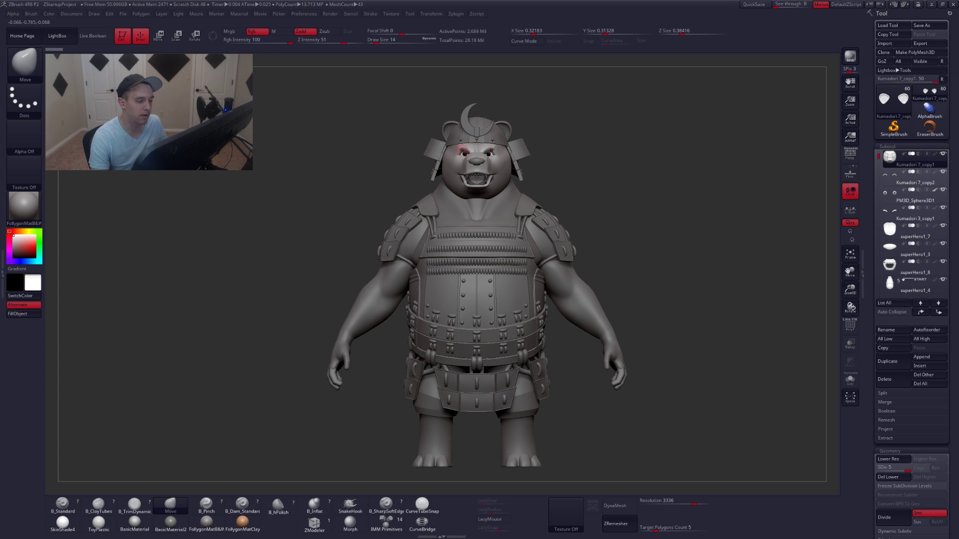
right_click_drag(483, 192, 513, 190)
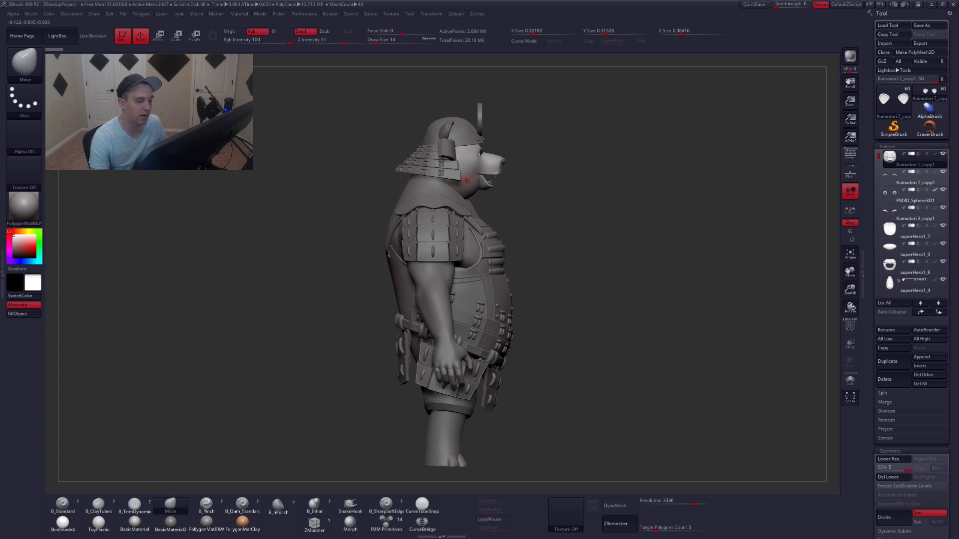
mouse_move(519, 199)
left_mouse_down("shift")
mouse_move(537, 211)
mouse_move(492, 159)
left_mouse_up("shift")
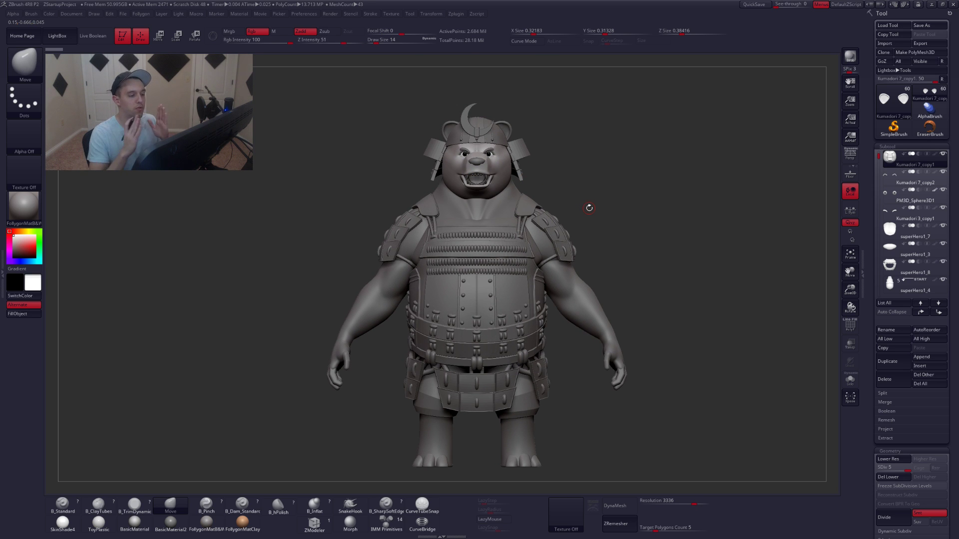
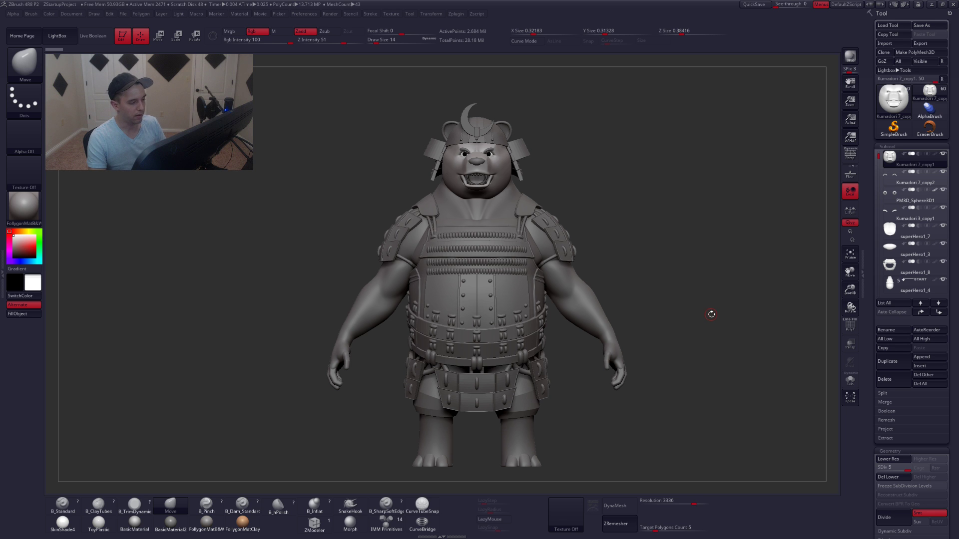
right_click_drag(471, 163, 510, 242, "ctrl")
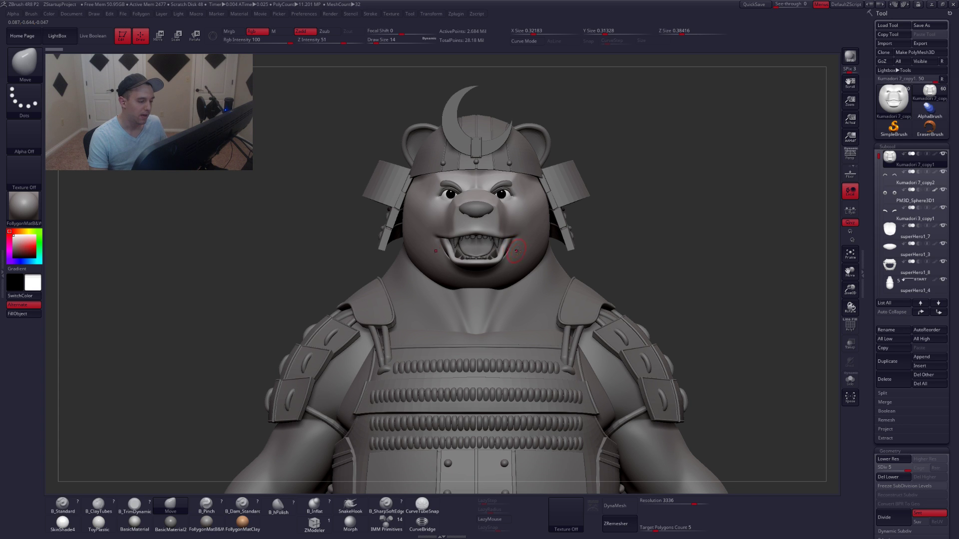
right_click_drag(517, 251, 495, 231, "ctrl")
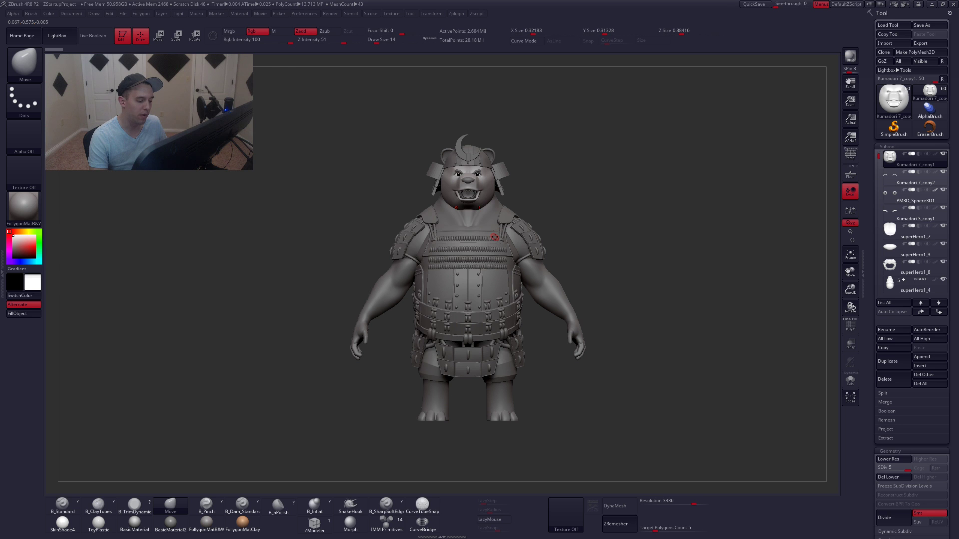
right_click_drag(494, 233, 502, 252, "ctrl")
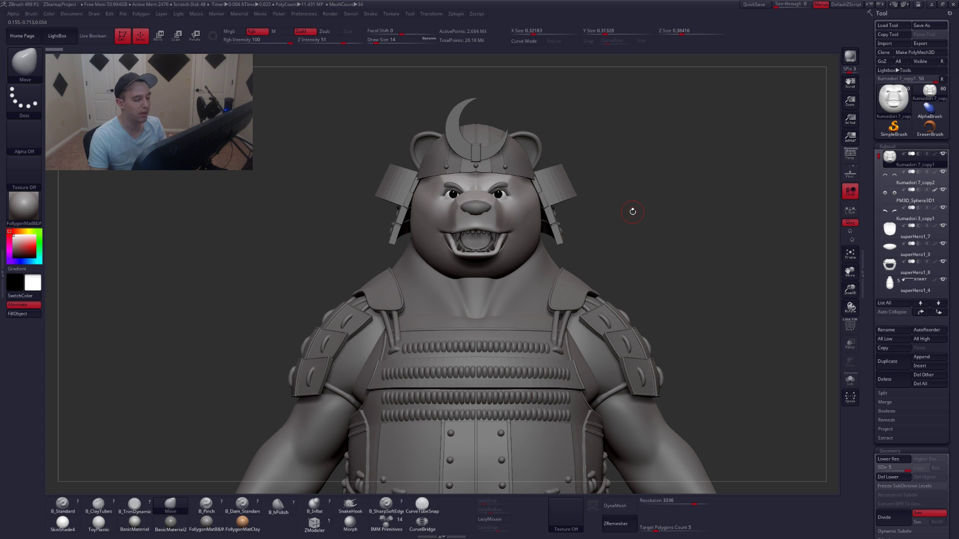
Turn on perspective for the view and check the armored bear's head from three-quarter and front angles.
left_click_drag(600, 201, 621, 196)
left_click(850, 155)
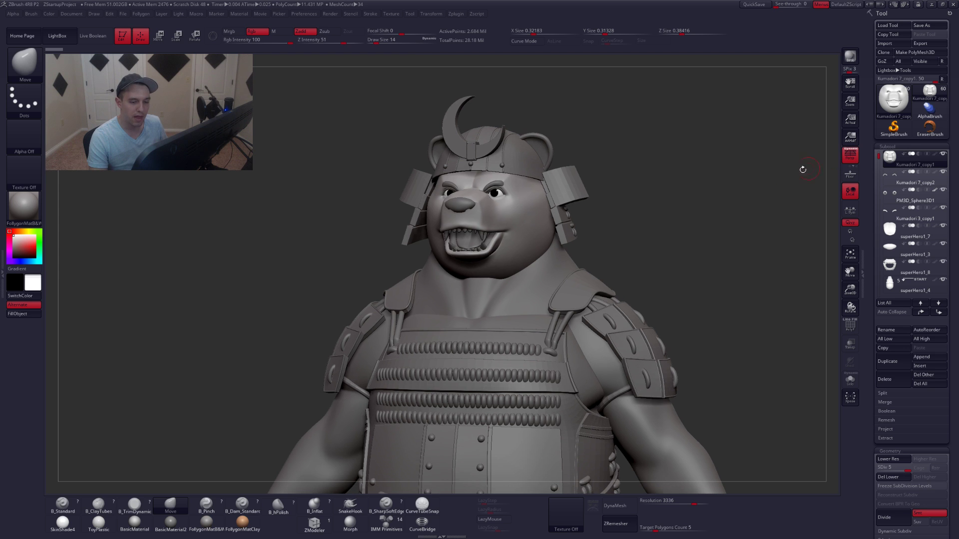
mouse_move(475, 193)
right_mouse_down("ctrl")
mouse_move(489, 217)
mouse_move(520, 225)
mouse_move(490, 238)
mouse_move(518, 226)
right_mouse_up("ctrl")
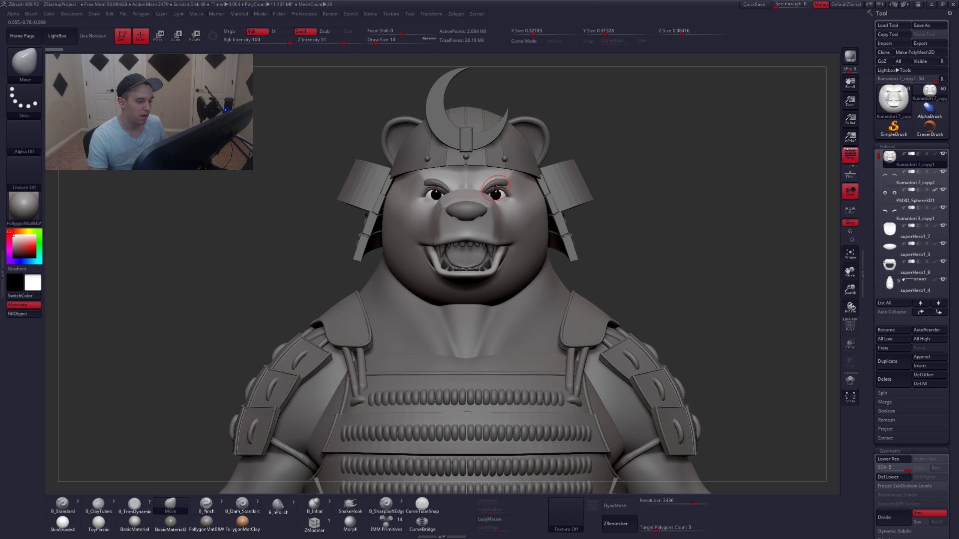
Select the eyebrow subtool and check the brows against the full figure and the face close up.
left_click(494, 183, "alt")
right_click_drag(495, 183, 526, 219, "ctrl")
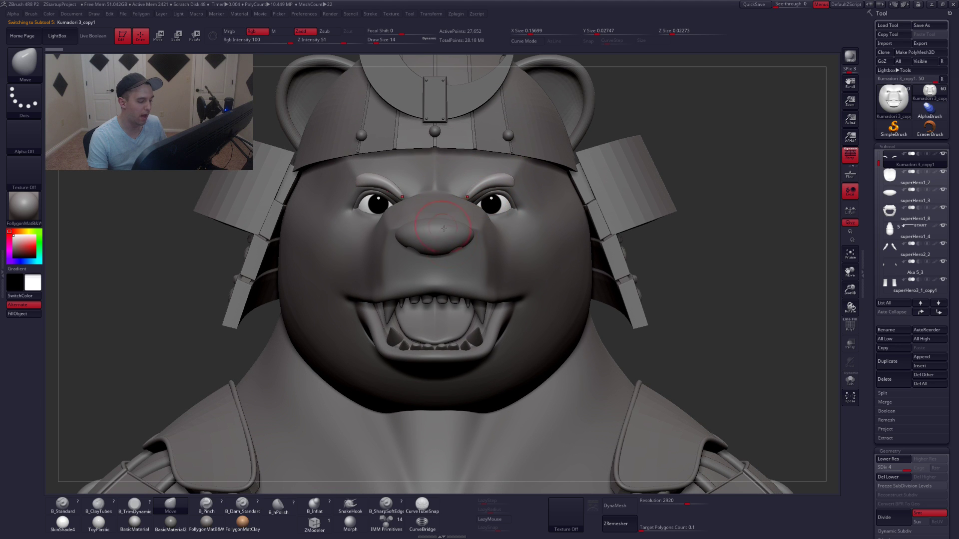
right_click_drag(444, 200, 446, 334, "ctrl")
right_click_drag(425, 291, 461, 258)
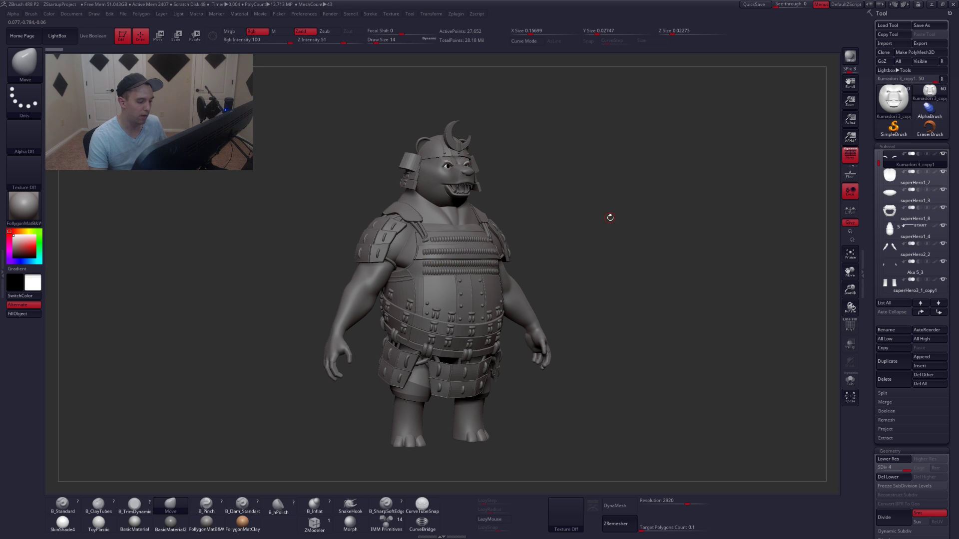
right_click_drag(610, 218, 574, 216, "shift")
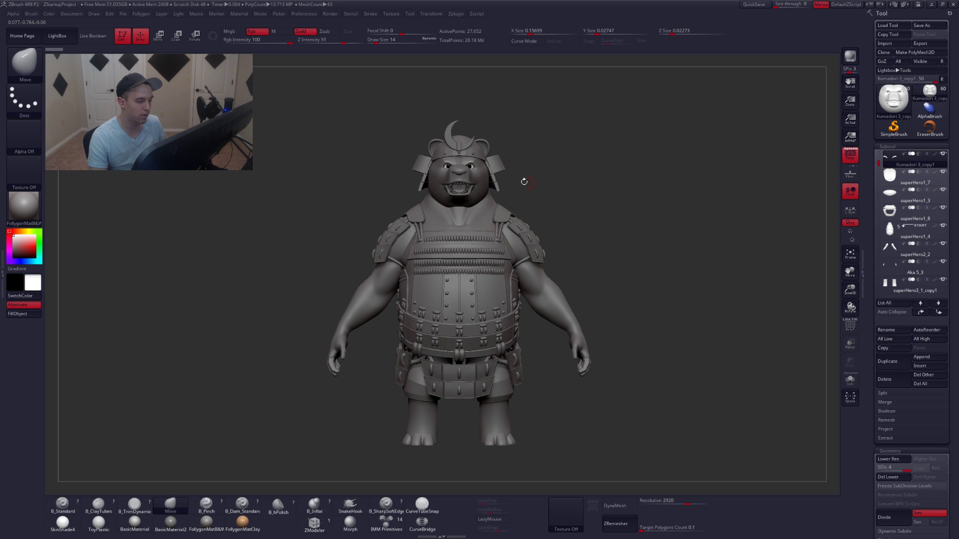
mouse_move(470, 156)
right_mouse_down("ctrl")
mouse_move(512, 214)
mouse_move(576, 261)
right_mouse_up("ctrl")
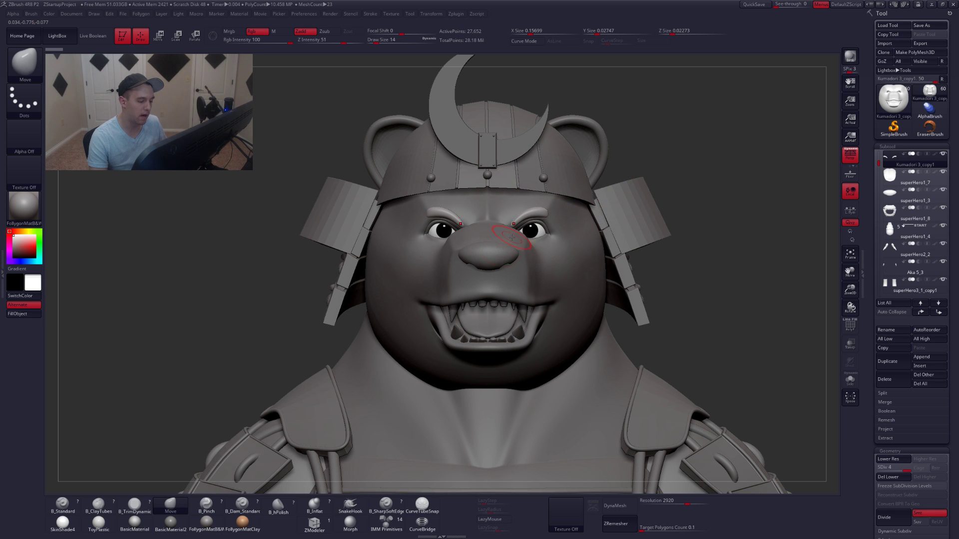
right_click_drag(539, 247, 557, 270, "ctrl")
Reshape the outer ends of both eyebrows with the Move brush at draw size 22, working from front and three-quarter angles.
key("space")
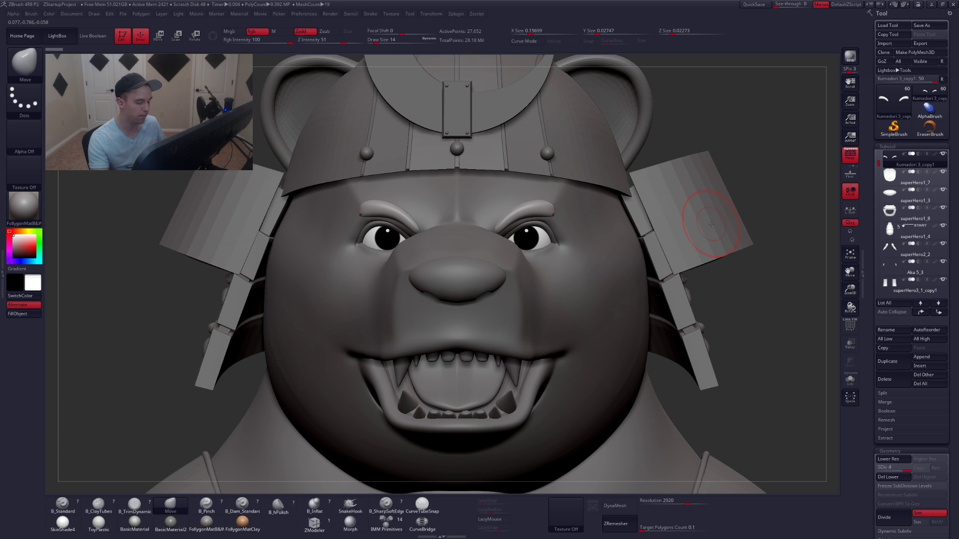
key("space")
left_click_drag(545, 213, 549, 213)
key("ctrl+space")
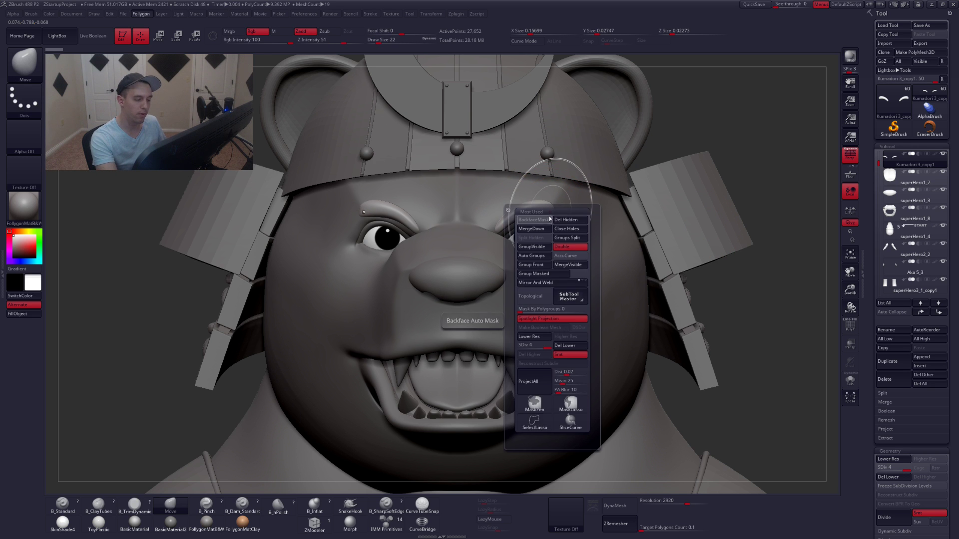
left_click(550, 218)
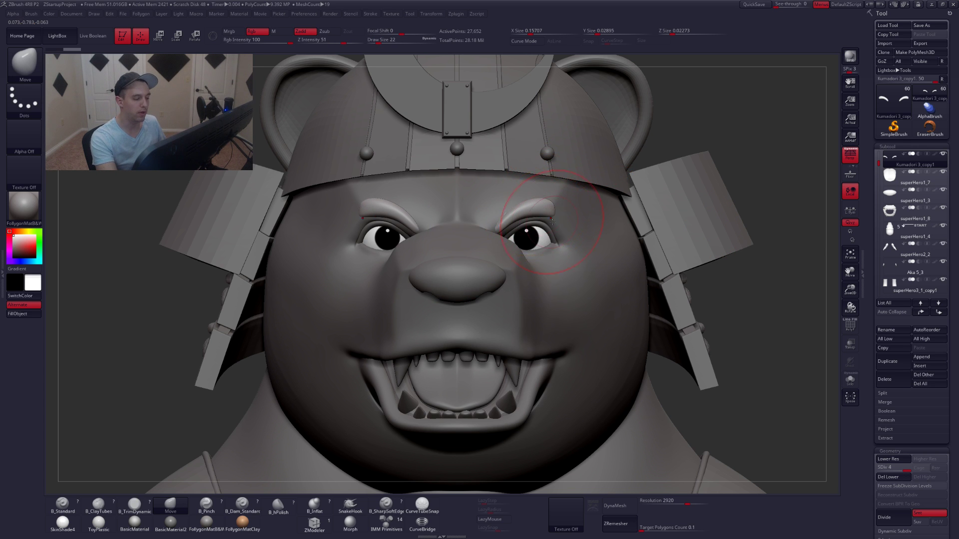
right_click_drag(552, 222, 465, 218)
left_click_drag(550, 204, 557, 212)
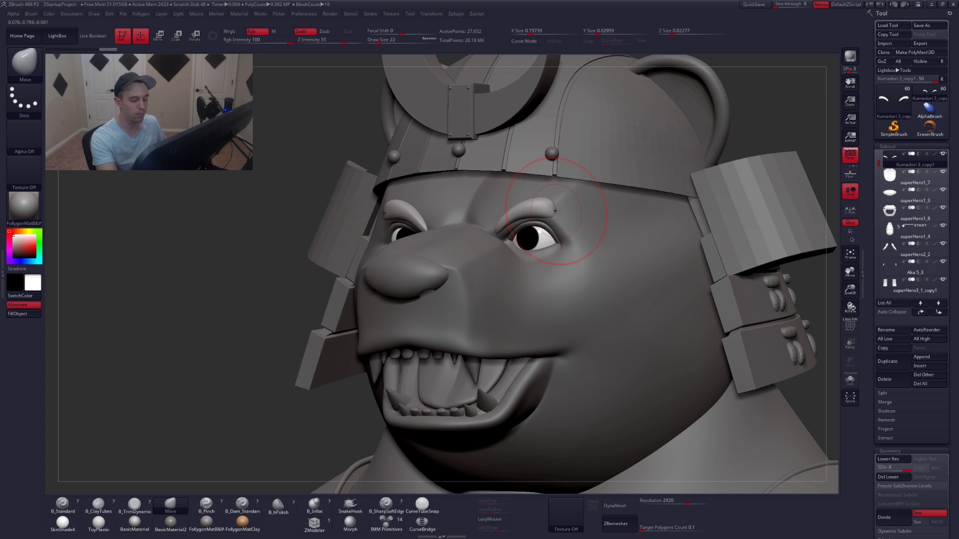
right_click_drag(475, 220, 527, 219)
Set the Move brush's draw size to 14 and check the brows against the bear's upper body.
key("ctrl+shift+space")
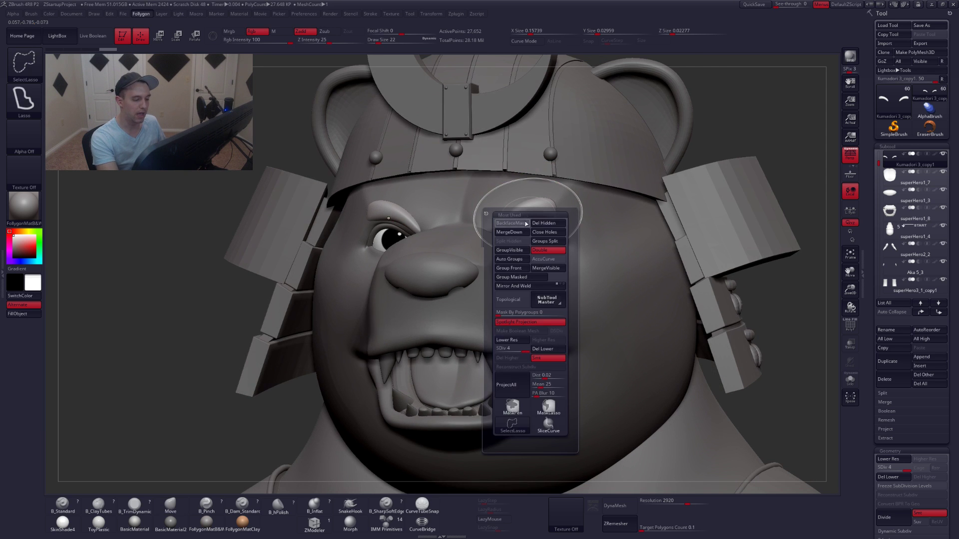
key("space")
left_click_drag(542, 218, 537, 218)
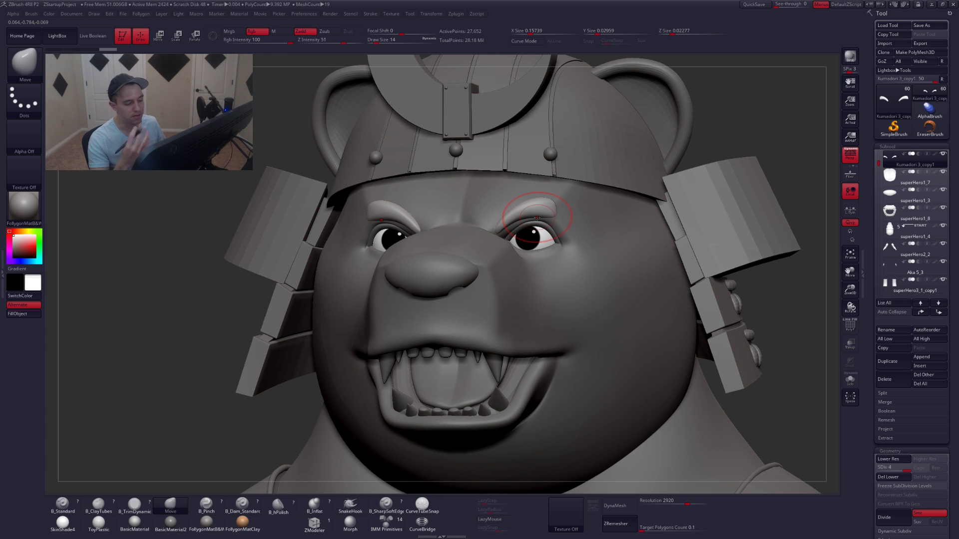
right_click_drag(597, 322, 541, 296, "alt")
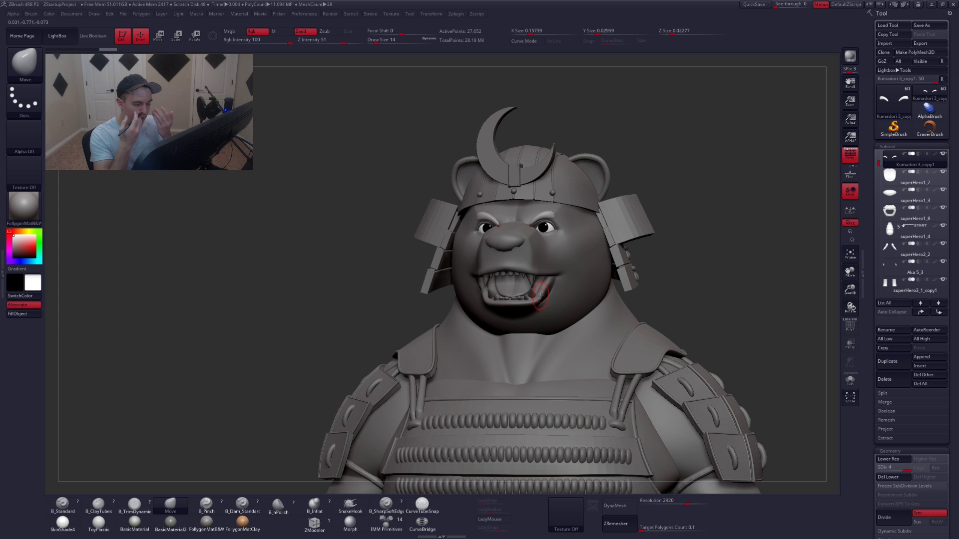
Select the head subtool, isolate it and lower it to subdivision level 2.
left_click(533, 251, "alt")
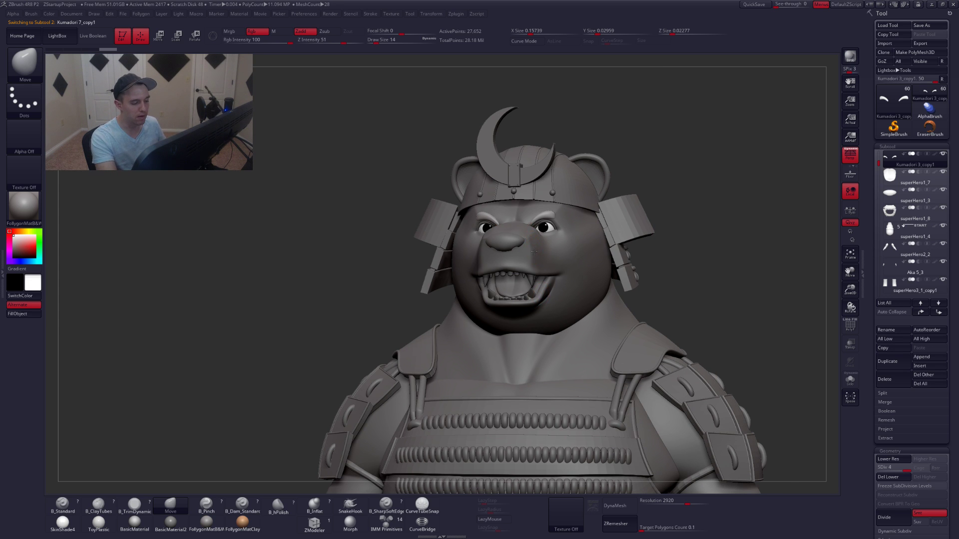
right_click_drag(530, 250, 535, 231)
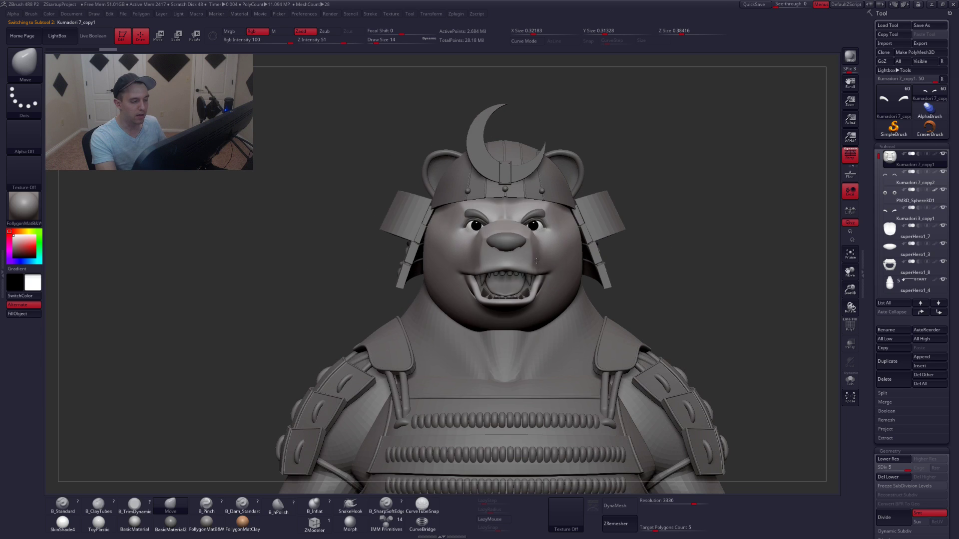
left_click_drag(527, 221, 541, 242)
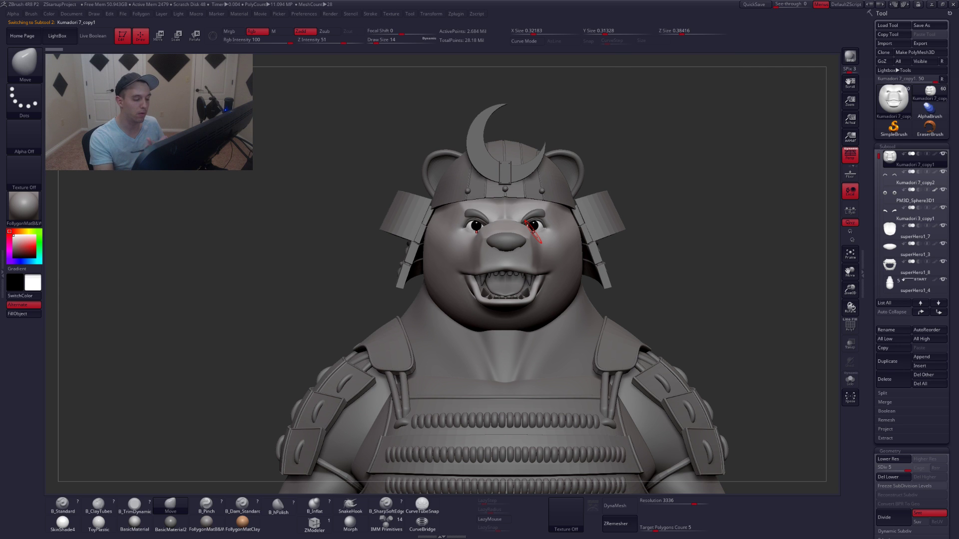
key("shift+s")
right_click_drag(533, 234, 555, 291, "ctrl")
key("shift+d")
key("shift+d")
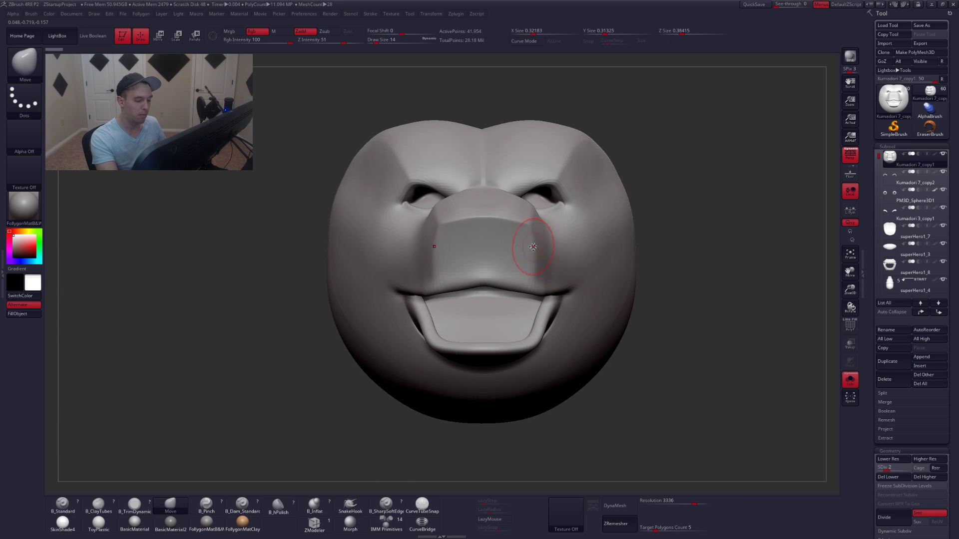
Adjust the sides of the muzzle with the Move brush at draw sizes 17 and 12, and show the full model again.
key("space")
left_click_drag(531, 246, 533, 234)
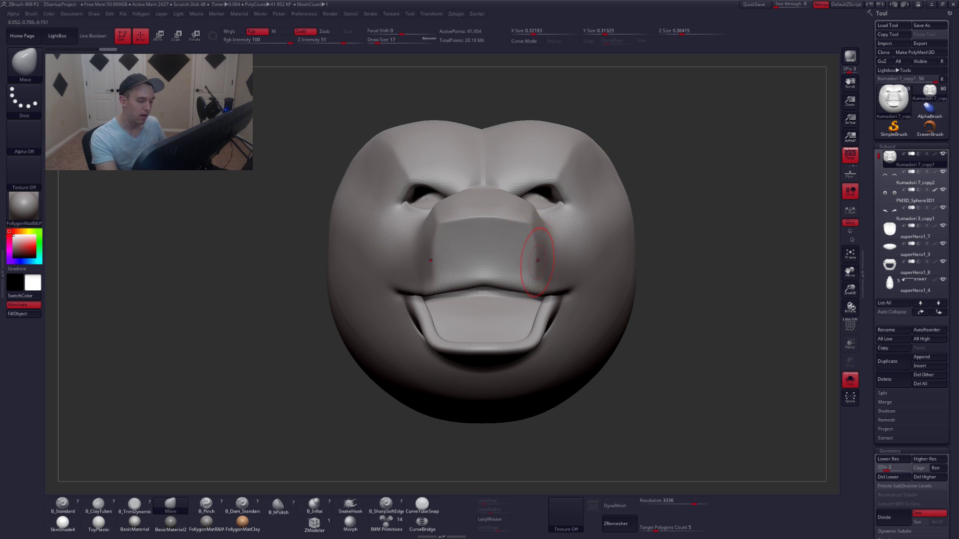
key("bracketleft")
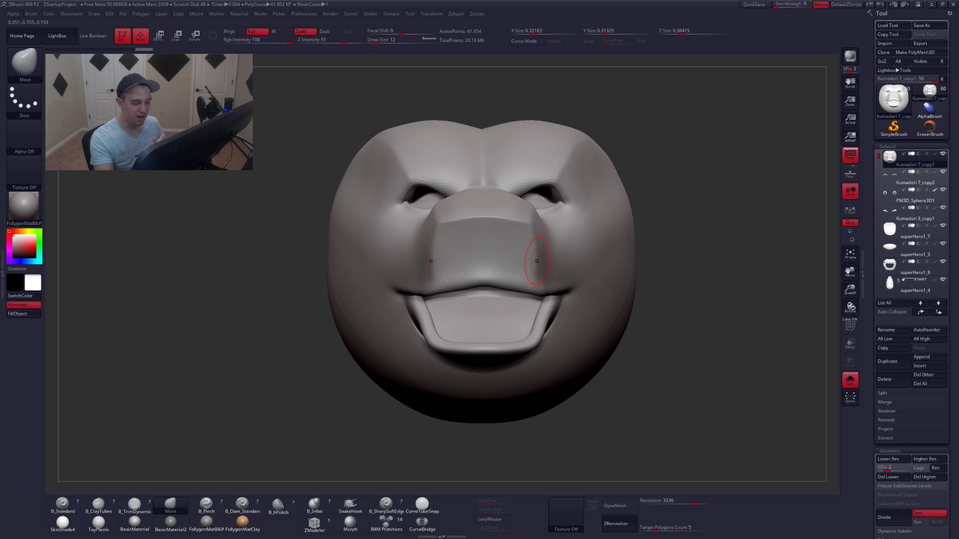
key("alt+s")
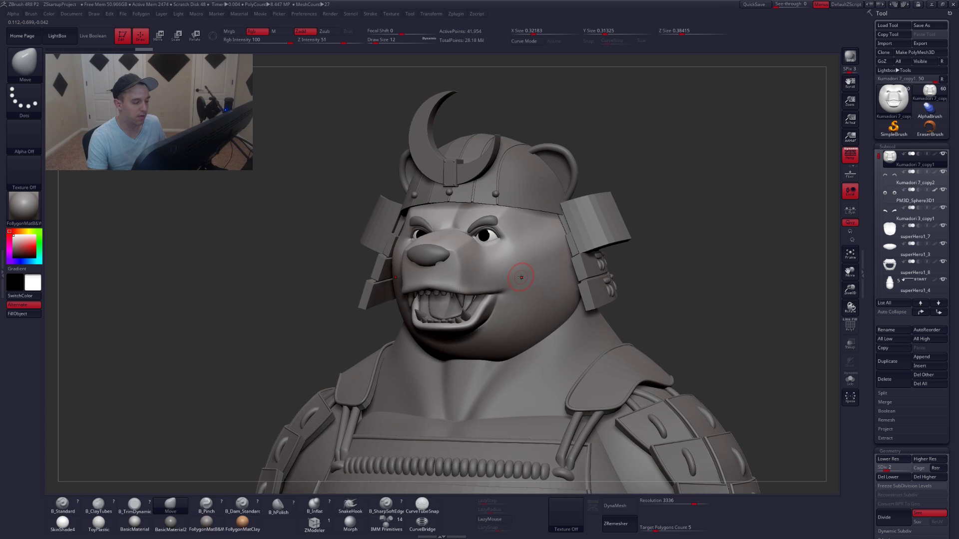
Set the Move brush's draw size to 29 and compare the isolated head with the full model from the front.
key("alt+s")
key("space")
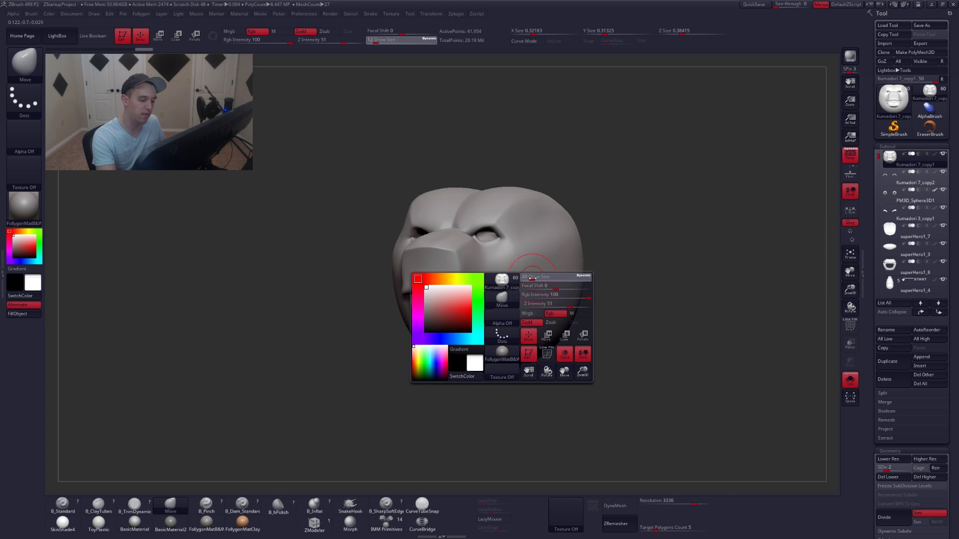
left_click_drag(522, 277, 529, 277)
right_click_drag(527, 278, 547, 280, "shift")
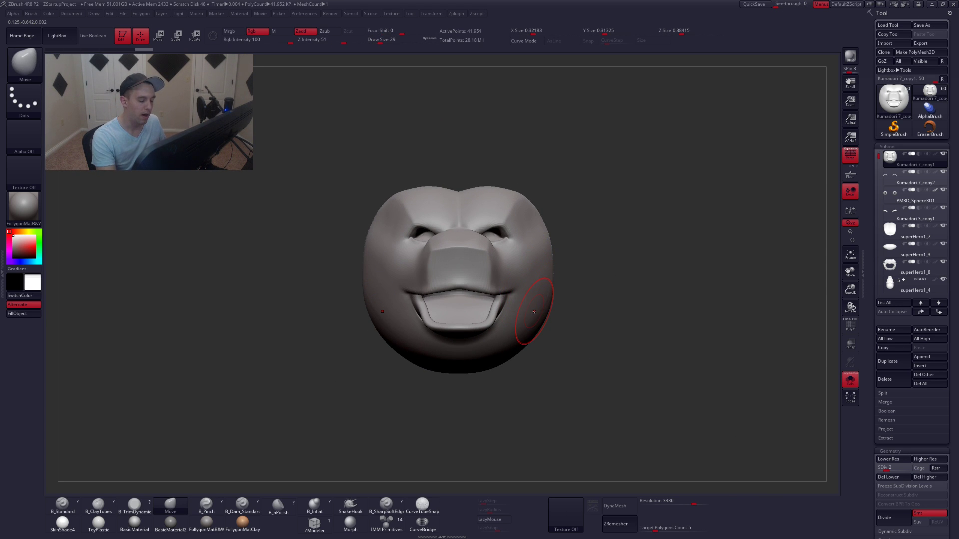
key("alt+s")
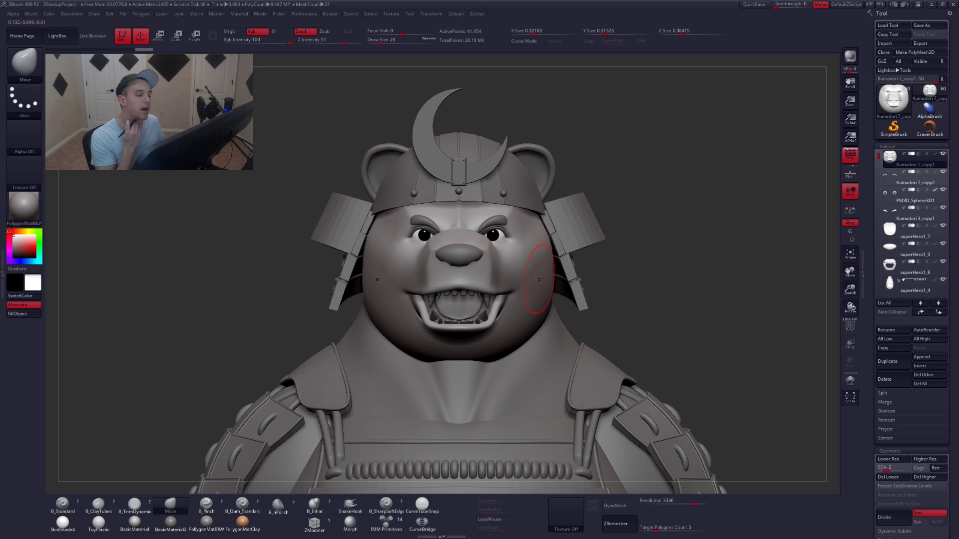
key("alt+s")
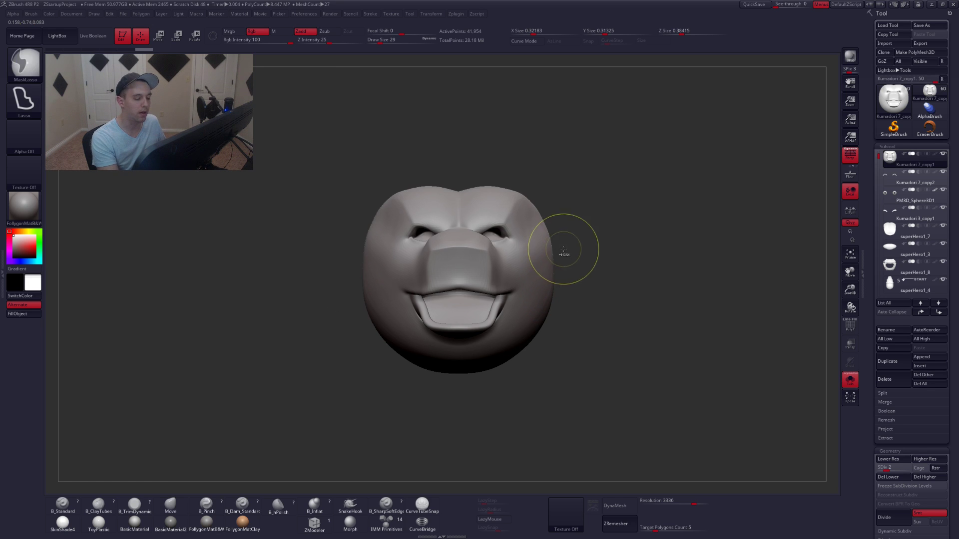
Lower the head to subdivision level 1 and reshape the outer cheeks with the Move brush.
mouse_move(552, 260)
left_mouse_down("ctrl")
mouse_move(511, 291)
mouse_move(510, 240)
mouse_move(579, 223)
left_mouse_up("ctrl")
mouse_move(589, 280)
left_mouse_down()
mouse_move(565, 293)
mouse_move(580, 283)
mouse_move(578, 305)
left_mouse_up()
key("shift+d")
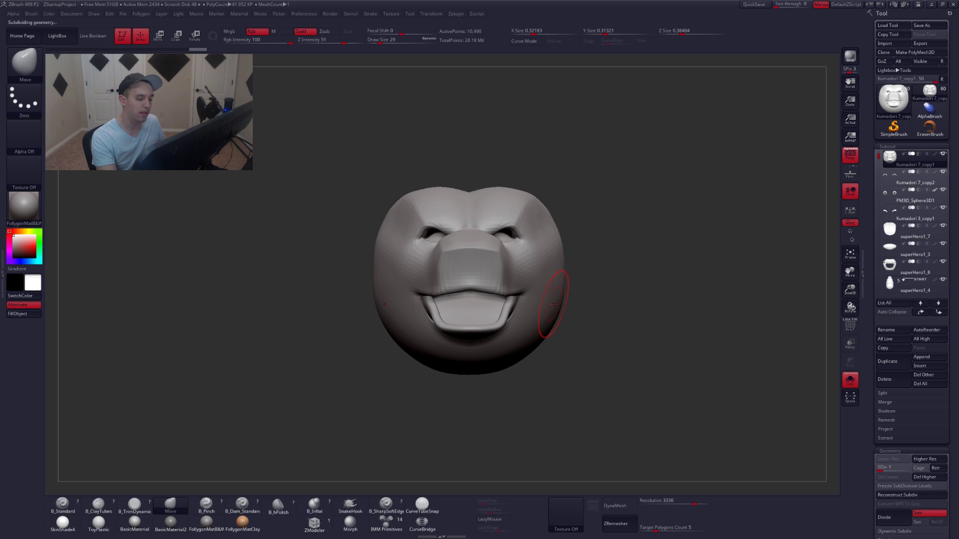
mouse_move(553, 303)
right_mouse_down()
mouse_move(526, 295)
mouse_move(552, 294)
mouse_move(553, 277)
mouse_move(545, 319)
right_mouse_up()
mouse_move(543, 300)
left_mouse_down()
mouse_move(546, 315)
mouse_move(517, 288)
left_mouse_up()
right_click_drag(505, 298, 512, 285)
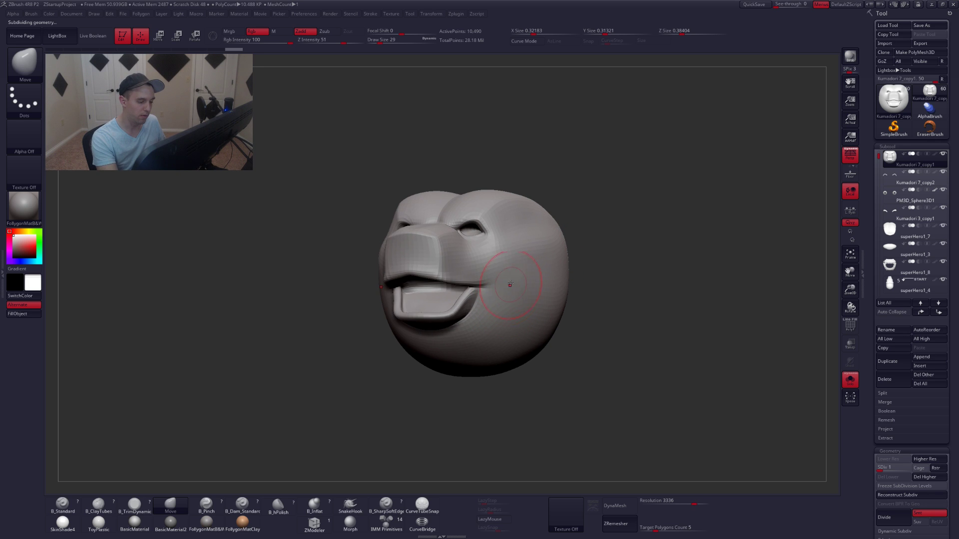
Build up the cheek behind the mouth corner with ClayTubes, blending it with TrimDynamic between passes.
key("2")
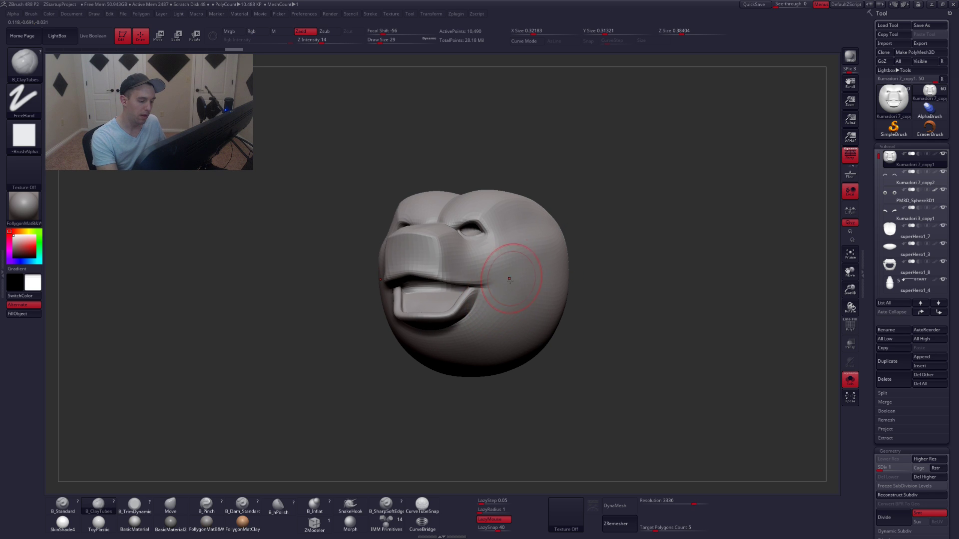
key("b")
key("t")
key("d")
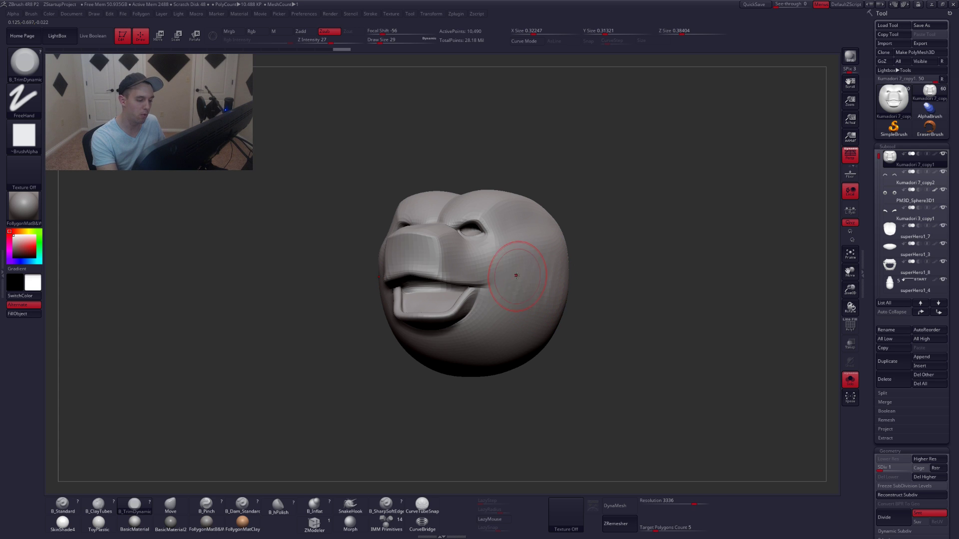
key("b")
key("c")
key("t")
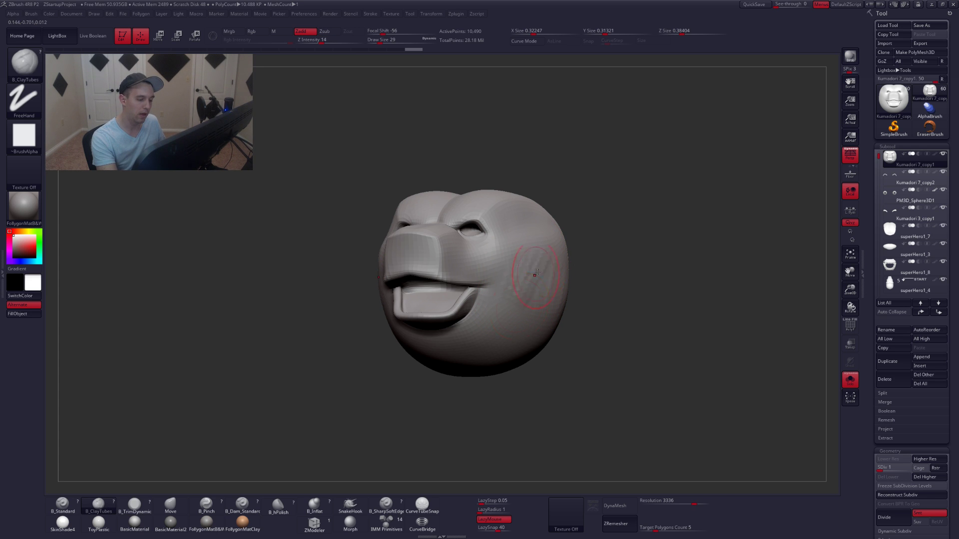
mouse_move(607, 262)
left_mouse_down()
mouse_move(586, 272)
mouse_move(575, 320)
mouse_move(614, 270)
left_mouse_up()
Flatten the built-up cheek with TrimDynamic at draw size 39 and check the head with the full model shown.
key("space")
left_click_drag(551, 274, 624, 268)
key("b")
key("t")
key("d")
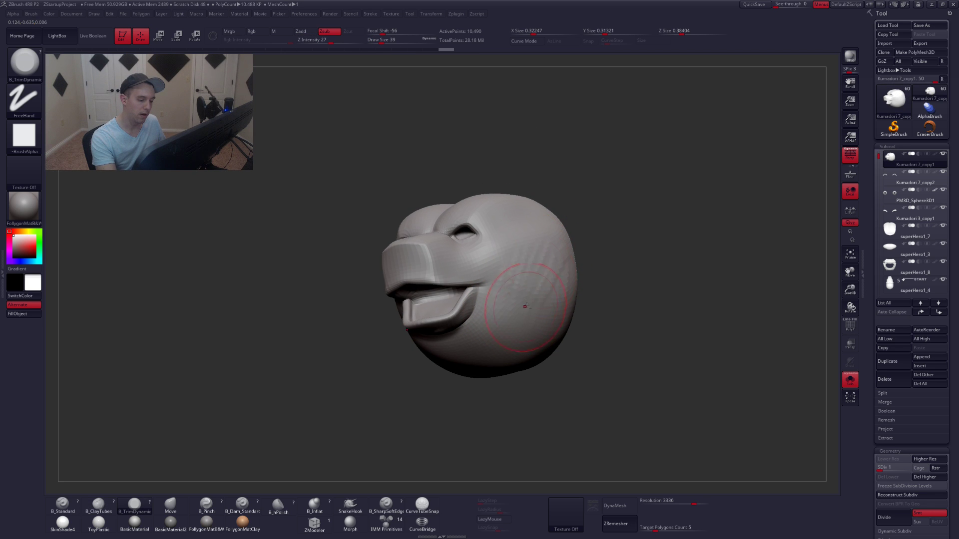
mouse_move(549, 273)
left_mouse_down()
mouse_move(568, 263)
mouse_move(542, 317)
left_mouse_up()
mouse_move(550, 362)
left_mouse_down()
mouse_move(574, 325)
mouse_move(567, 295)
left_mouse_up()
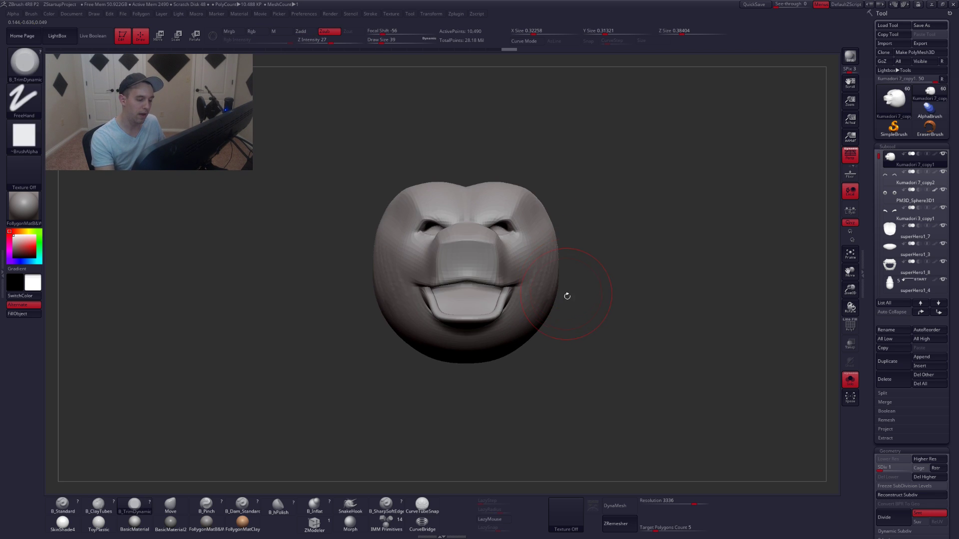
key("alt+s")
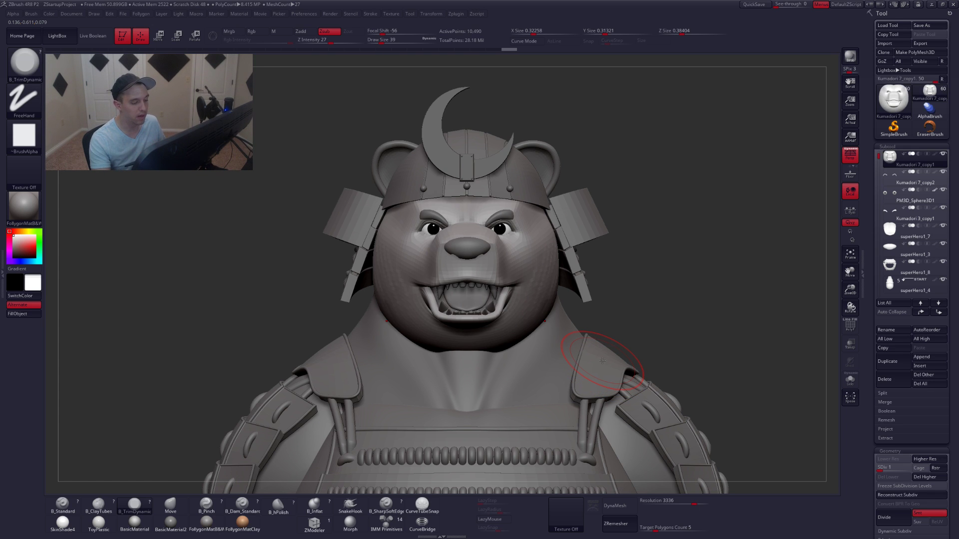
Isolate the head again and trim the cheek down toward the jaw with TrimDynamic from three-quarter and side views.
key("alt+s")
left_click_drag(590, 304, 542, 297)
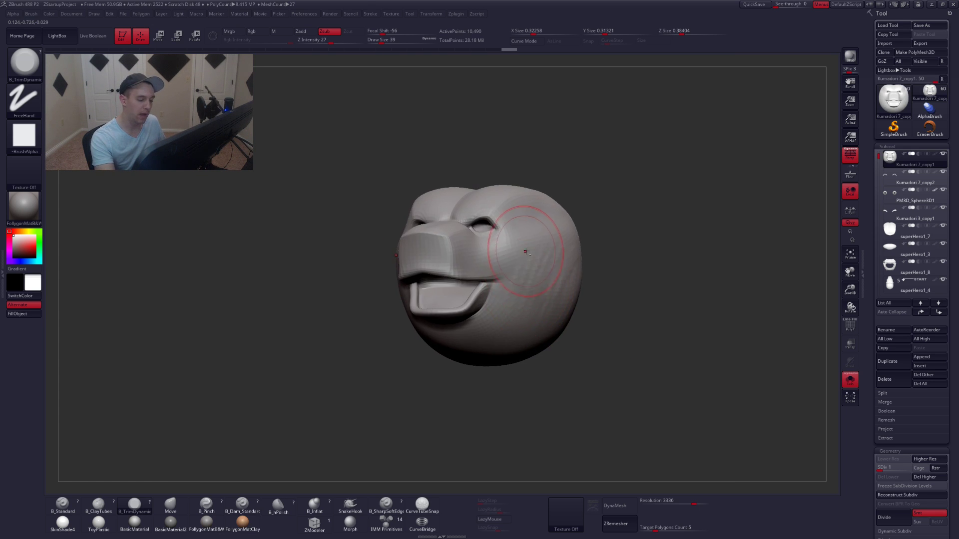
mouse_move(523, 263)
left_mouse_down()
mouse_move(519, 310)
mouse_move(541, 305)
mouse_move(536, 335)
left_mouse_up()
right_click_drag(558, 315, 531, 280)
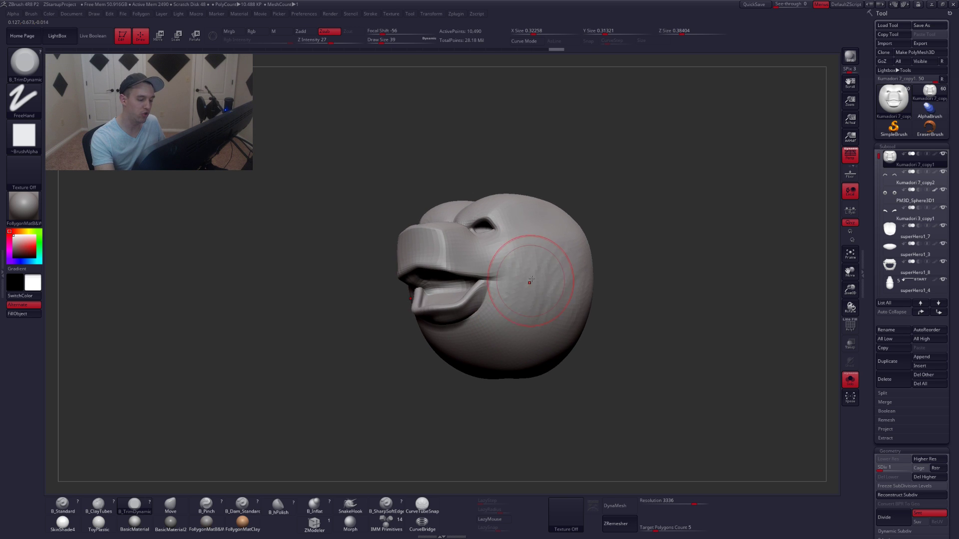
left_click_drag(535, 252, 521, 333)
right_click_drag(548, 342, 545, 300)
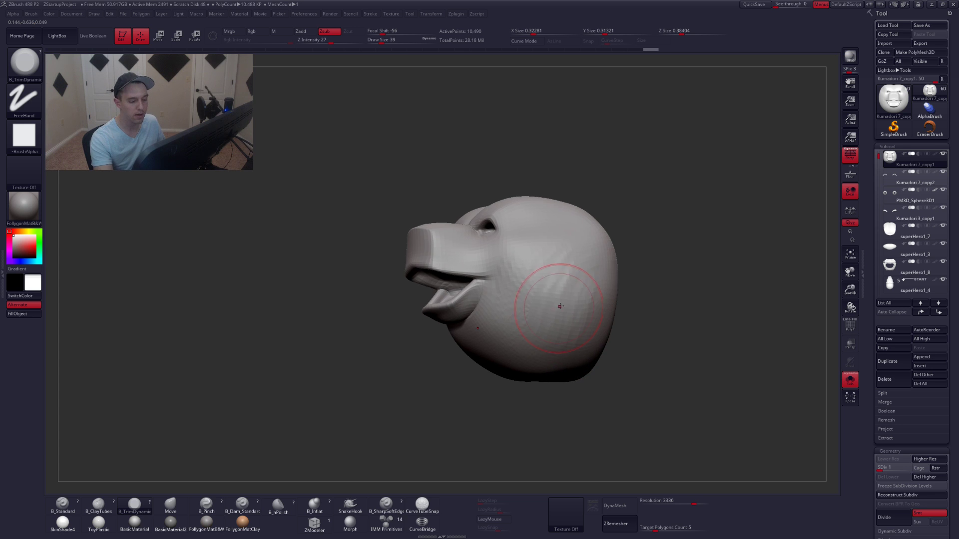
Check the trimmed cheeks on the full model, and isolate the head again with the TrimDynamic draw size set to 23.
right_click_drag(567, 361, 613, 327, "shift")
key("alt+s")
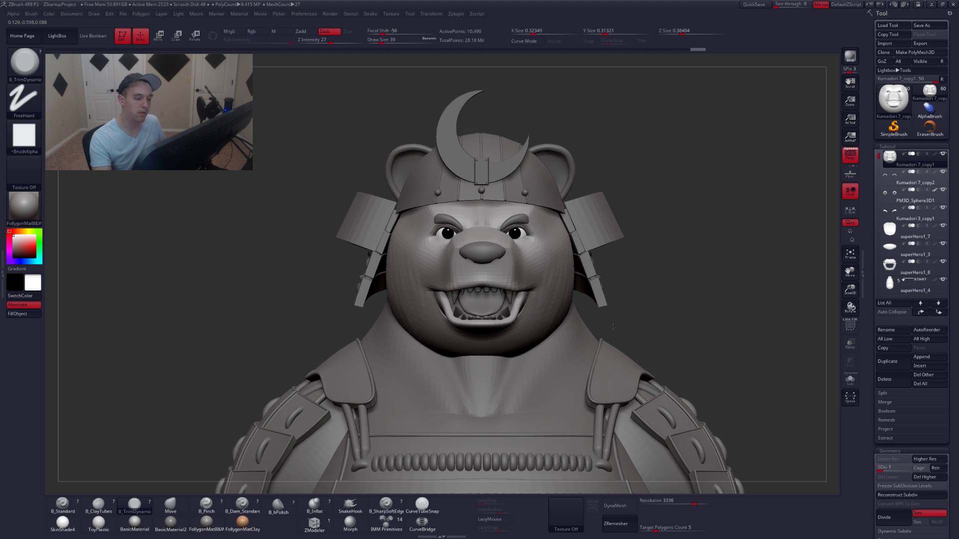
right_click_drag(642, 377, 651, 395)
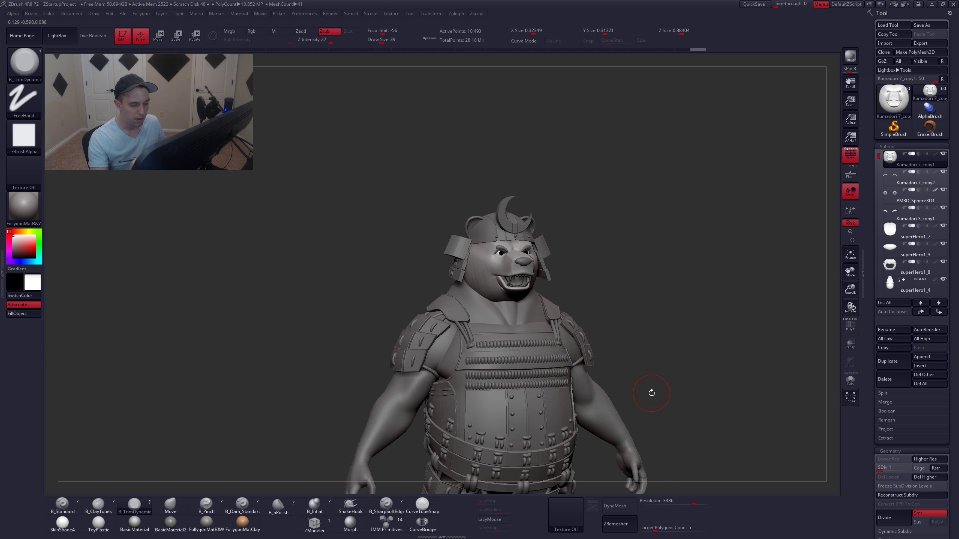
mouse_move(593, 350)
right_mouse_down("shift")
mouse_move(583, 341)
mouse_move(590, 357)
mouse_move(524, 300)
mouse_move(519, 310)
right_mouse_up("shift")
key("alt+s")
key("s")
left_click_drag(525, 271, 521, 270)
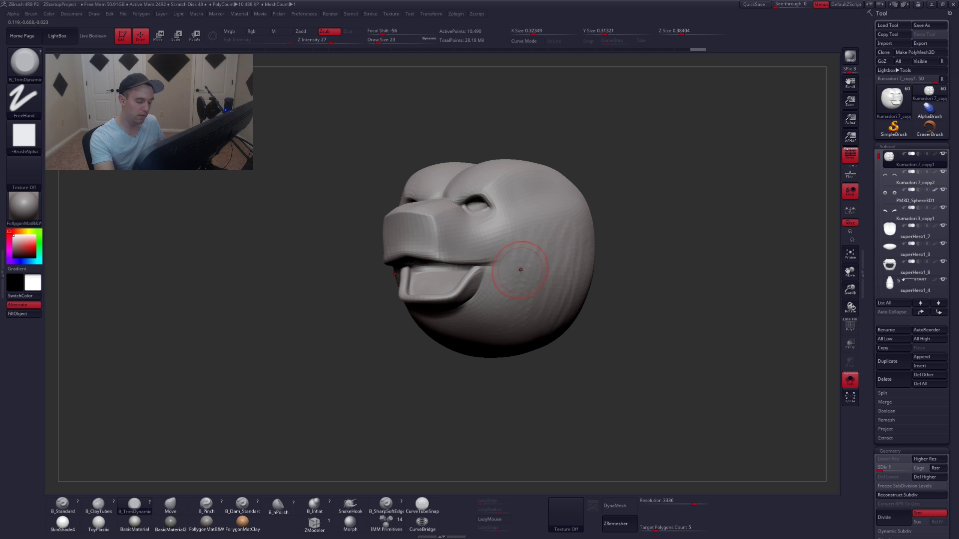
Raise the head to subdivision level 2 and trim the cheek with TrimDynamic at draw size 33.
key("ctrl+d")
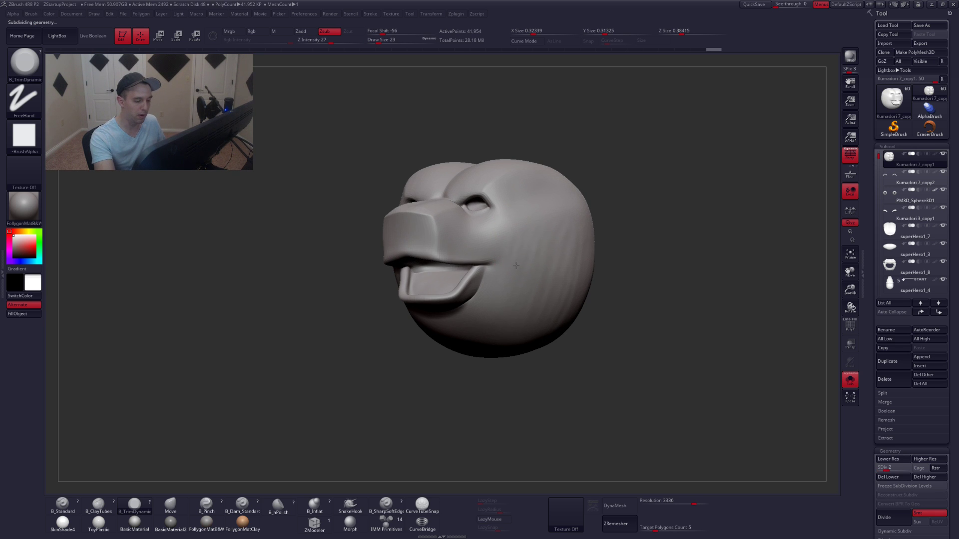
key("s")
left_click_drag(526, 266, 529, 265)
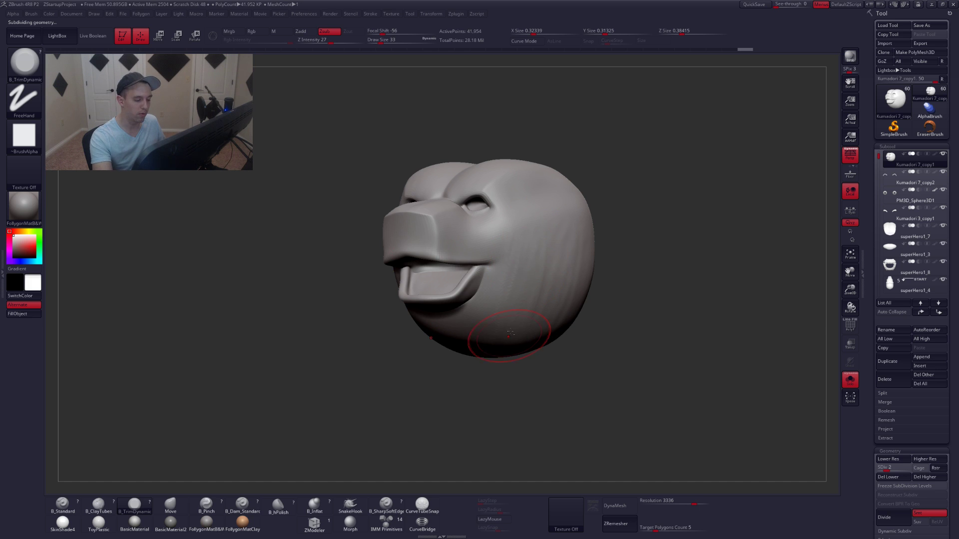
right_click_drag(509, 333, 535, 274)
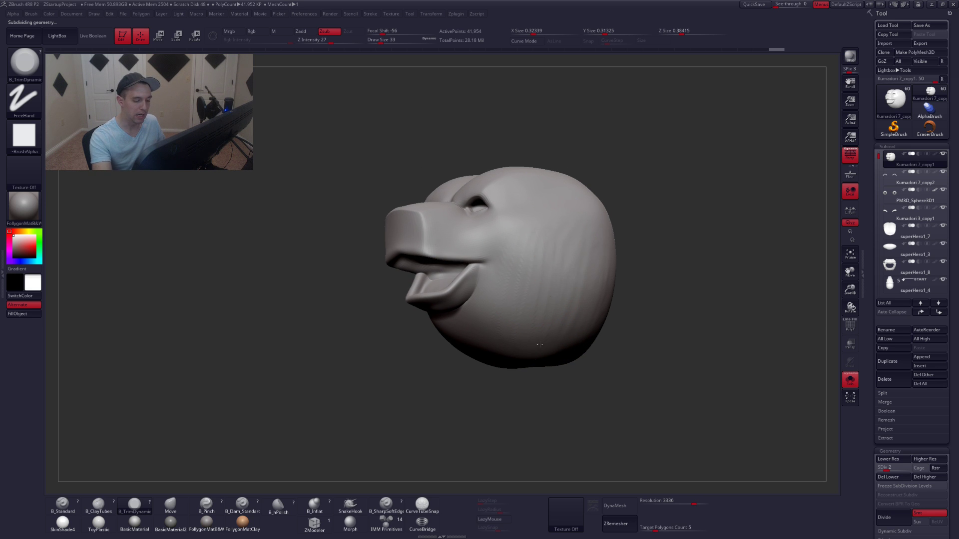
right_click_drag(591, 254, 565, 345)
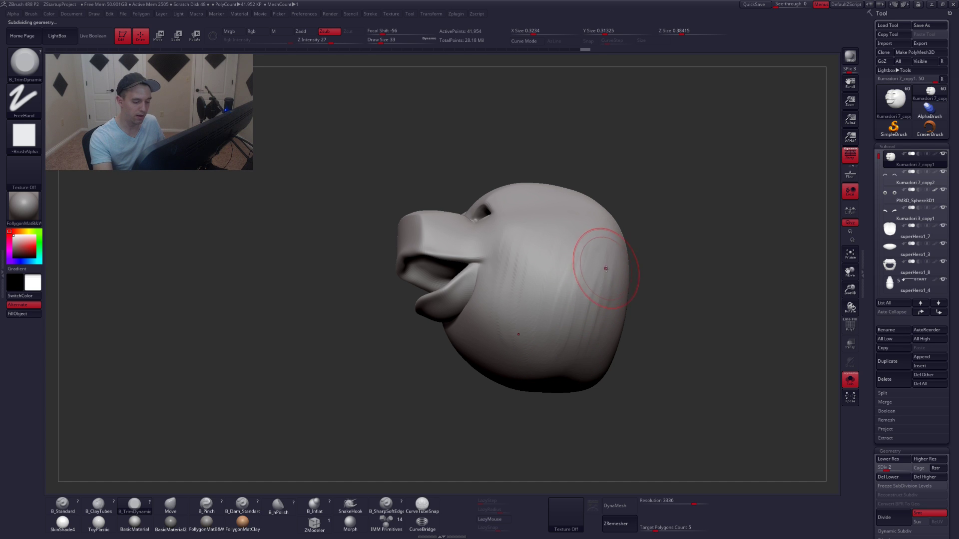
Smooth the trimmed cheek at subdivision levels 2 and 3, and raise the head to level 5.
key("shift")
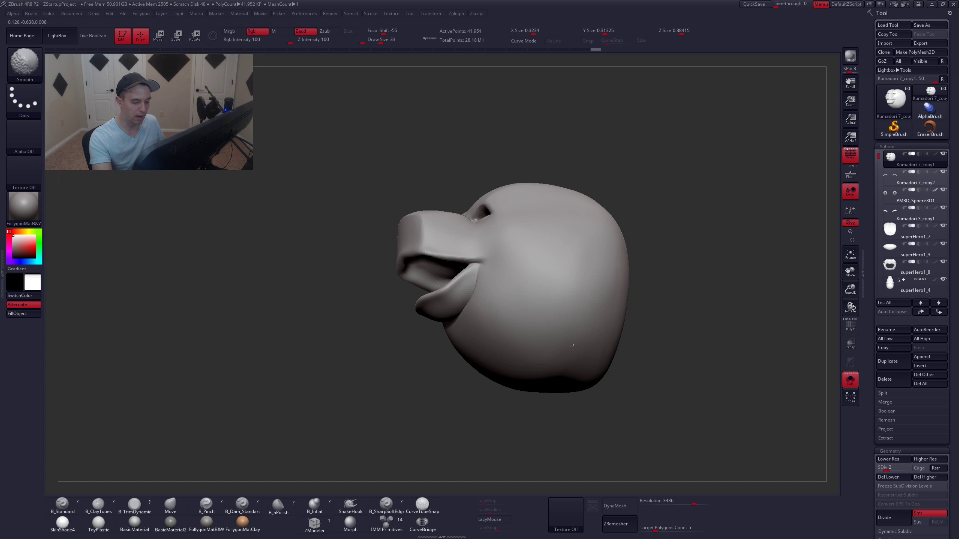
key("ctrl+d")
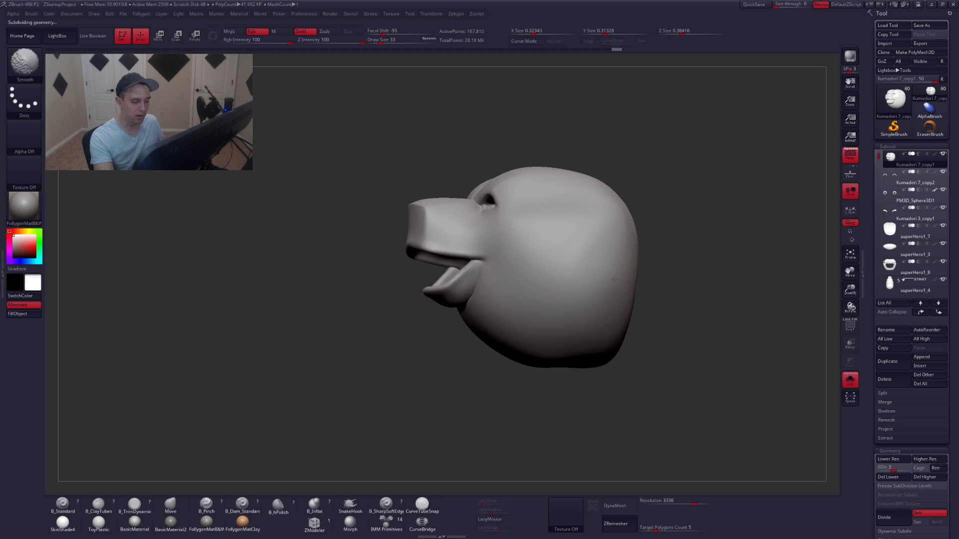
right_click_drag(526, 299, 552, 291)
left_click_drag(560, 231, 565, 241, "shift")
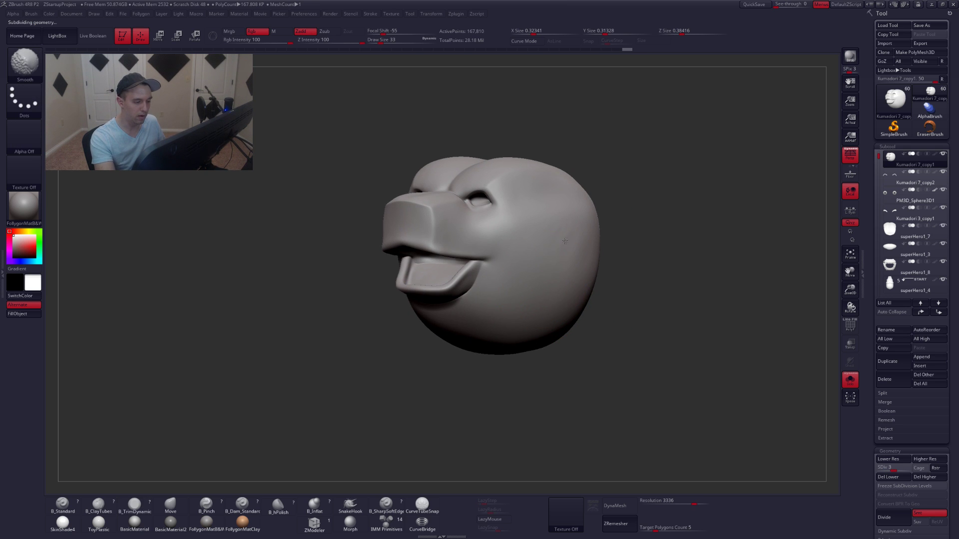
key("alt")
key("d")
key("d")
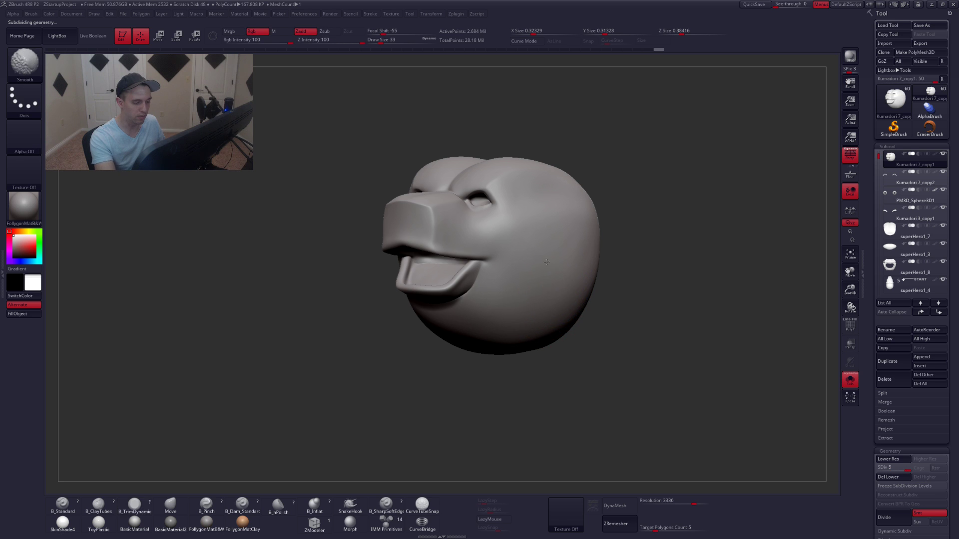
Examine the cheek silhouette and face proportions on the full armored model, comparing it with the isolated head.
right_click_drag(556, 294, 617, 356, "shift")
key("alt+s")
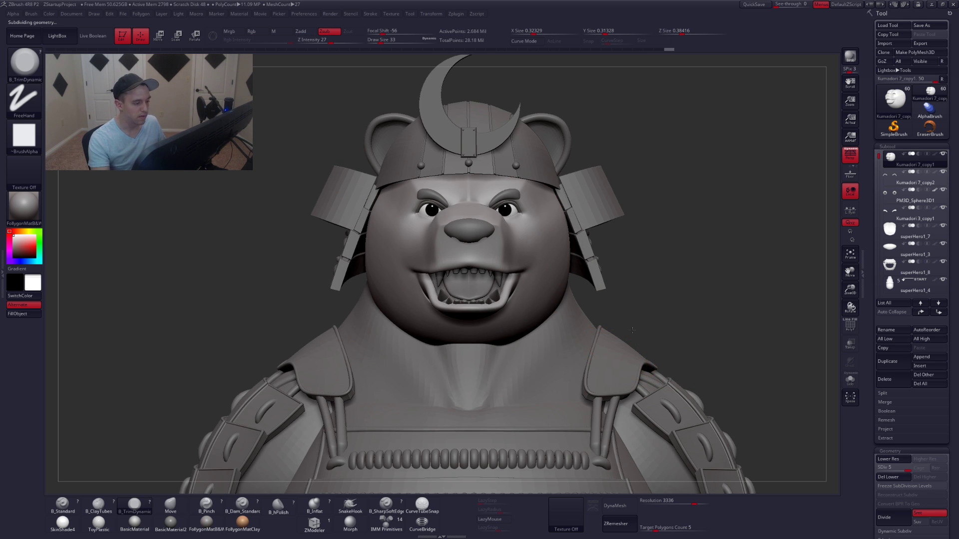
right_click_drag(611, 366, 633, 331, "ctrl")
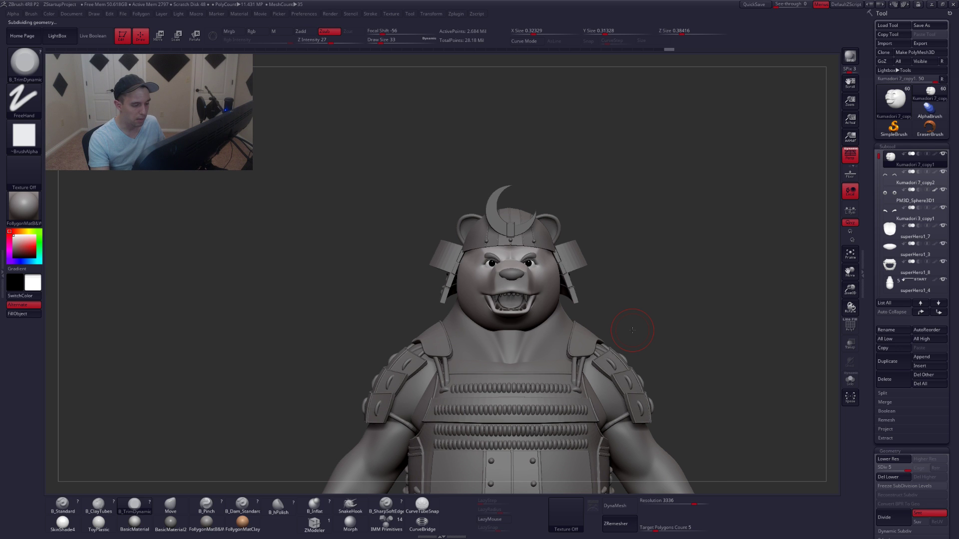
key("alt+s")
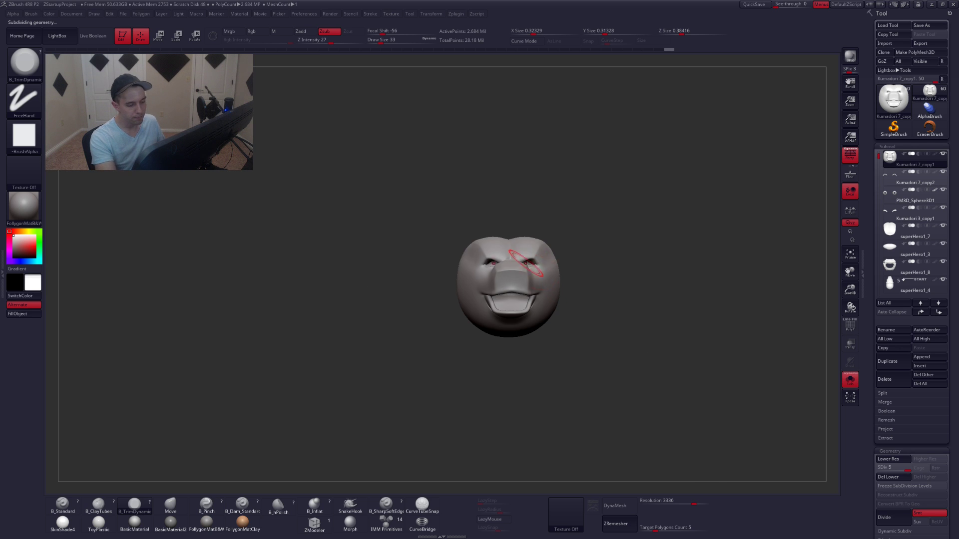
key("alt+s")
right_click_drag(621, 359, 637, 362)
mouse_move(636, 362)
left_mouse_down()
mouse_move(659, 361)
mouse_move(642, 363)
mouse_move(637, 347)
left_mouse_up()
key("shift+s")
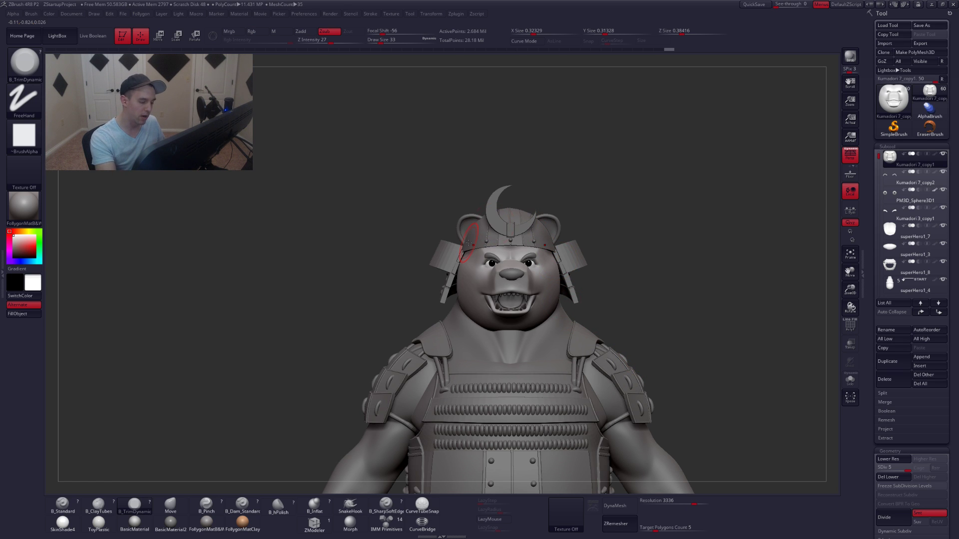
mouse_move(618, 355)
right_mouse_down()
mouse_move(584, 354)
mouse_move(617, 360)
mouse_move(622, 375)
right_mouse_up()
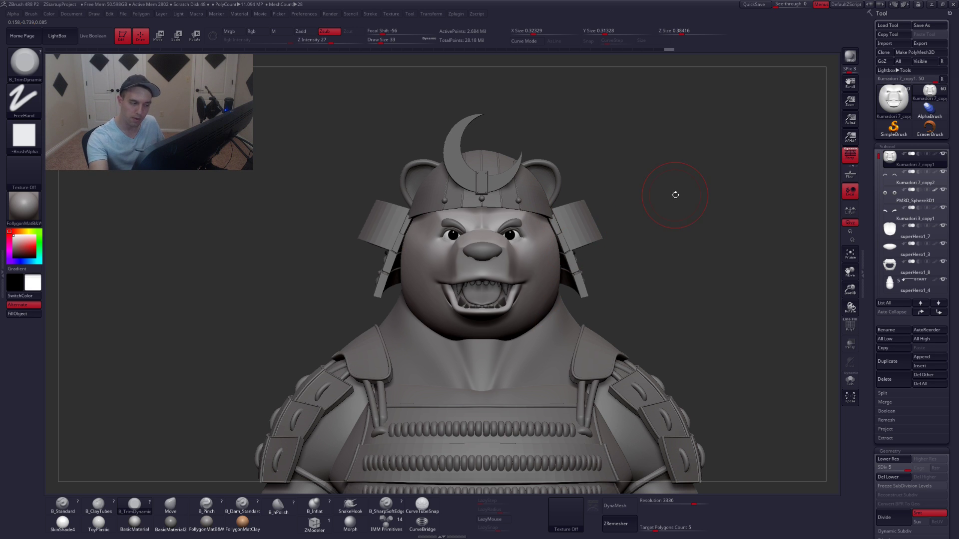
Show the hidden helmet brim subtool UMesh_Recovered_Tool2_5 and reselect the head.
left_click(538, 212, "alt")
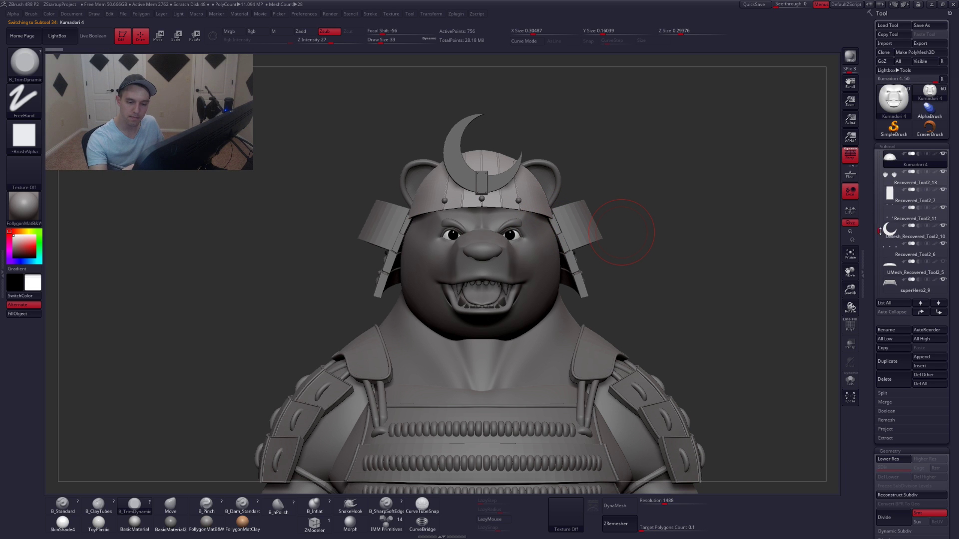
scroll(882, 246, "down", 2)
left_click(888, 239)
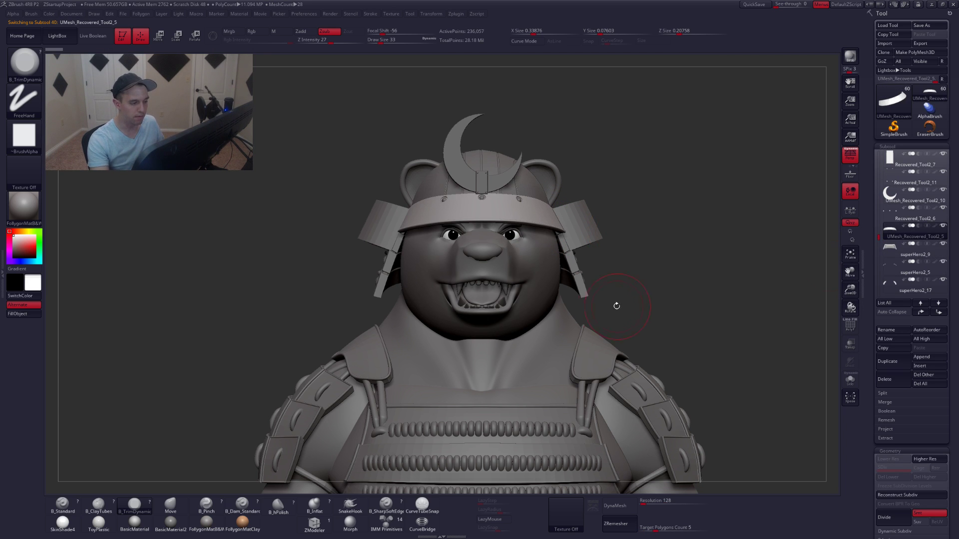
left_click(542, 289, "alt")
left_click_drag(649, 309, 684, 368, "alt")
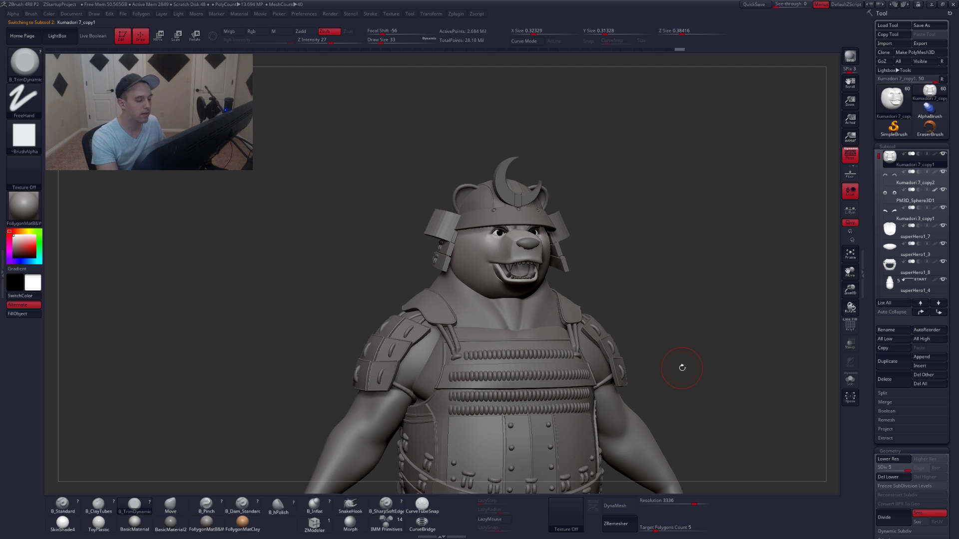
Lower the head to subdivision level 1 and adjust the lower cheeks with the Move brush at draw size 62.
key("shift+space")
left_click_drag(475, 293, 480, 293, "shift")
key("shift+d")
key("shift+d")
key("shift+d")
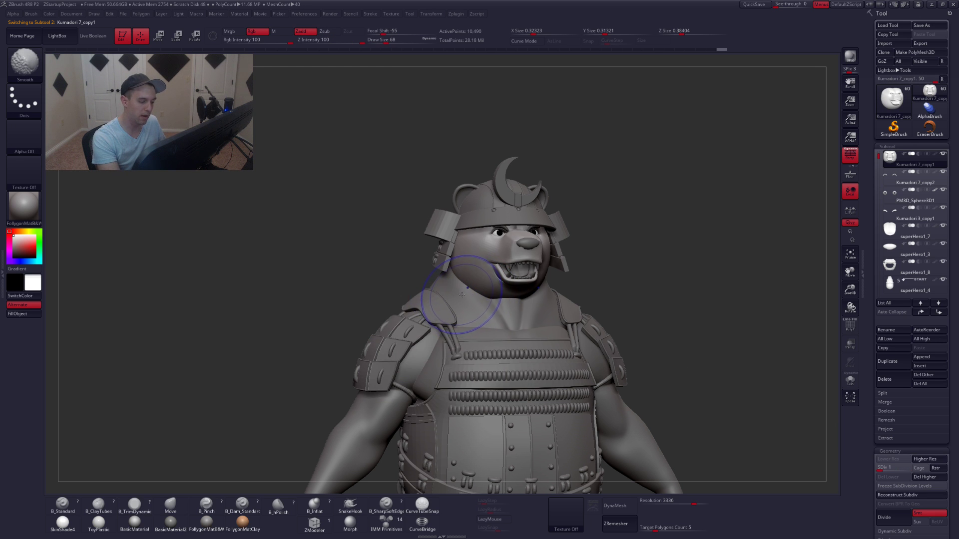
key("b")
key("m")
key("v")
key("space")
key("space")
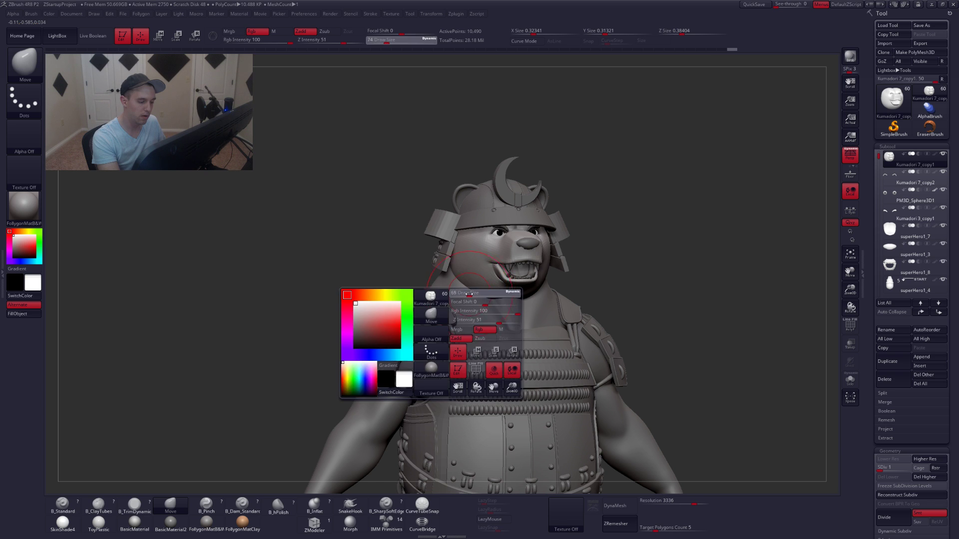
left_click_drag(462, 295, 471, 292)
right_click_drag(461, 311, 436, 313)
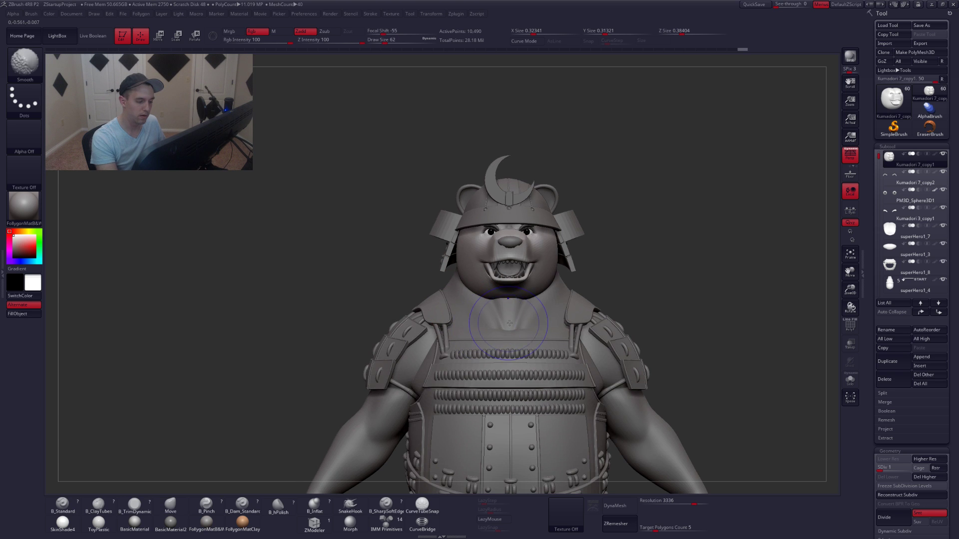
right_click_drag(540, 321, 500, 310)
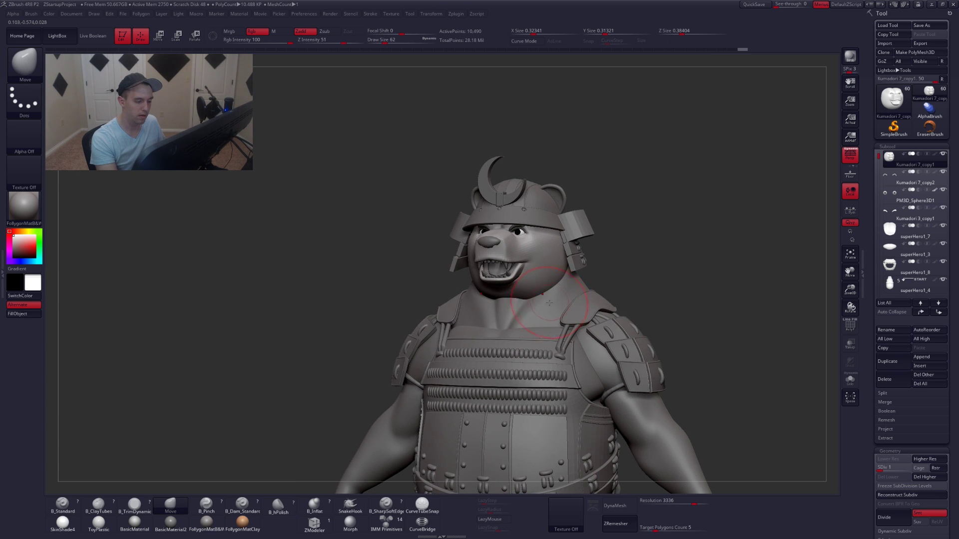
Isolate the head, pull the underside of the chin down with the Move brush, and show the full model again.
left_click(510, 318, "alt")
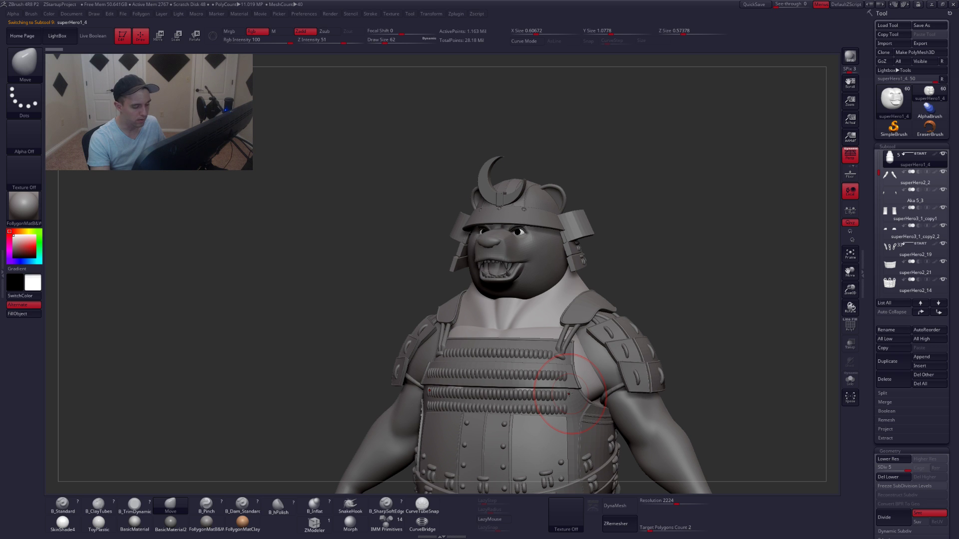
left_click(550, 296, "alt")
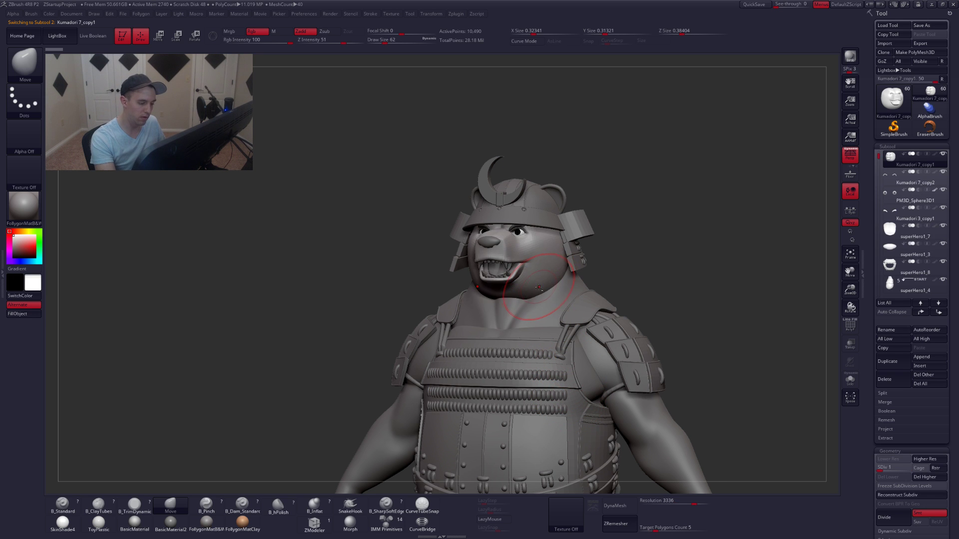
right_click_drag(550, 297, 513, 303, "ctrl")
key("alt+s")
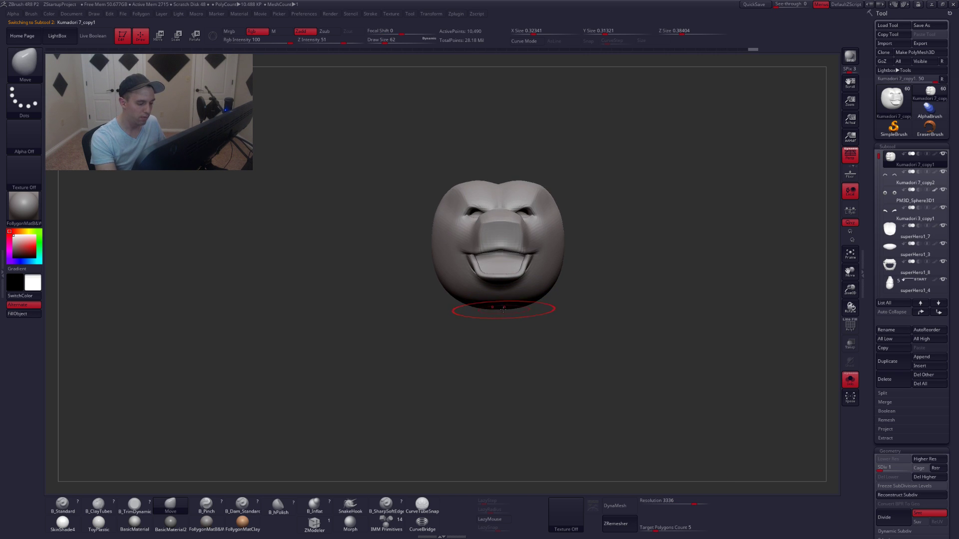
key("ctrl+shift+f")
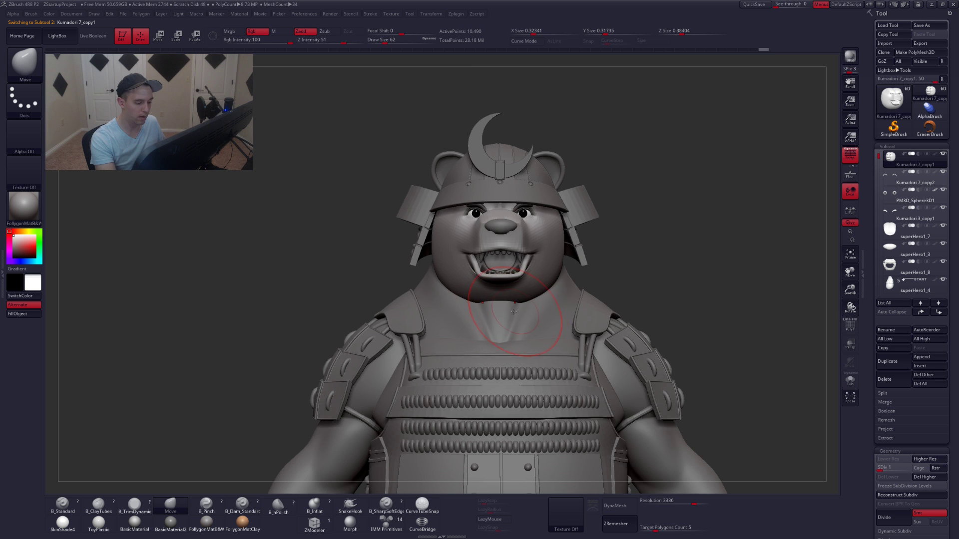
Touch up the isolated head with the Move brush at draw size 23 and check the face with the full model shown.
right_click_drag(514, 311, 450, 292)
mouse_move(519, 230)
right_mouse_down("alt")
mouse_move(512, 275)
mouse_move(521, 288)
mouse_move(504, 312)
right_mouse_up("alt")
key("alt+s")
key("space")
left_click_drag(524, 296, 515, 296)
right_click_drag(499, 280, 515, 309)
right_click_drag(488, 261, 496, 227)
key("alt+s")
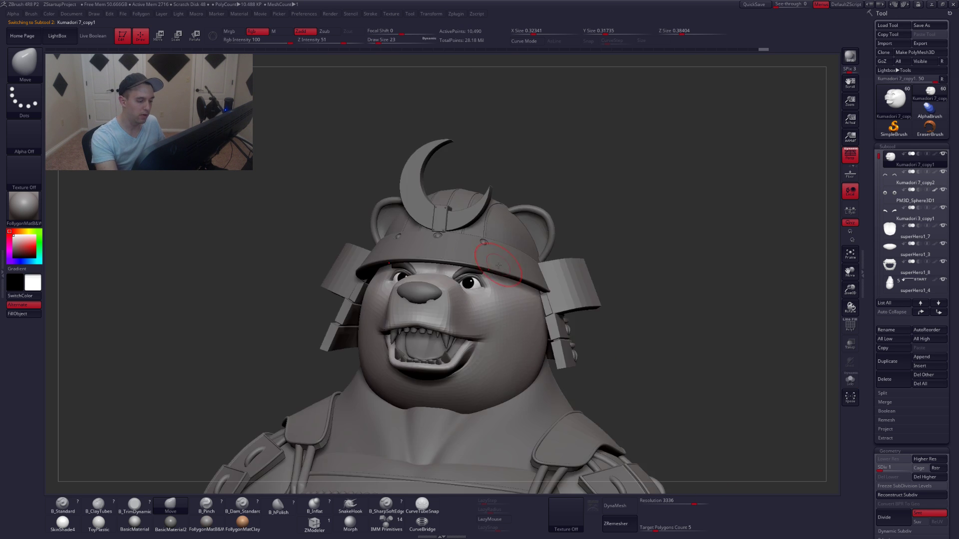
mouse_move(508, 285)
right_mouse_down()
mouse_move(537, 275)
mouse_move(524, 297)
right_mouse_up()
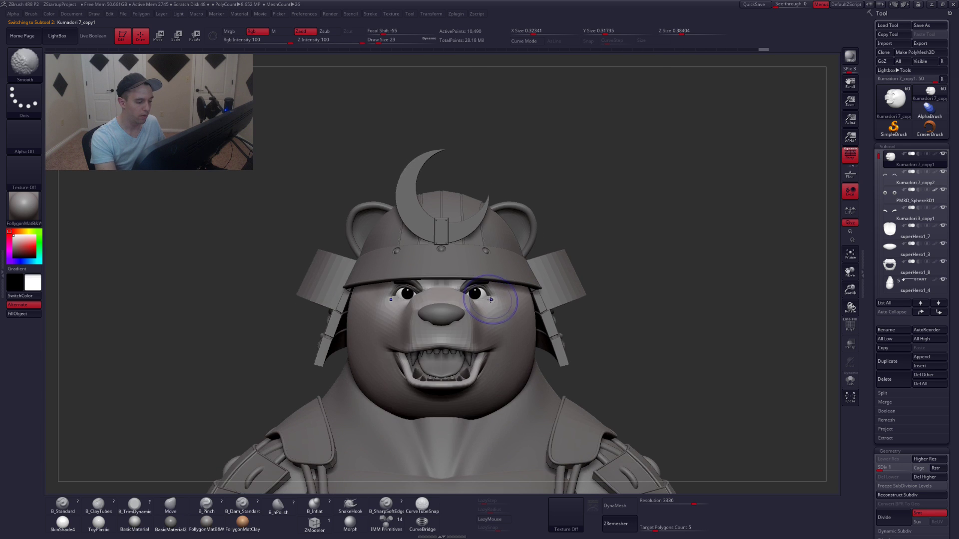
Hide the helmet brim, reselect the head and isolate it in a three-quarter view.
left_click(520, 279, "alt")
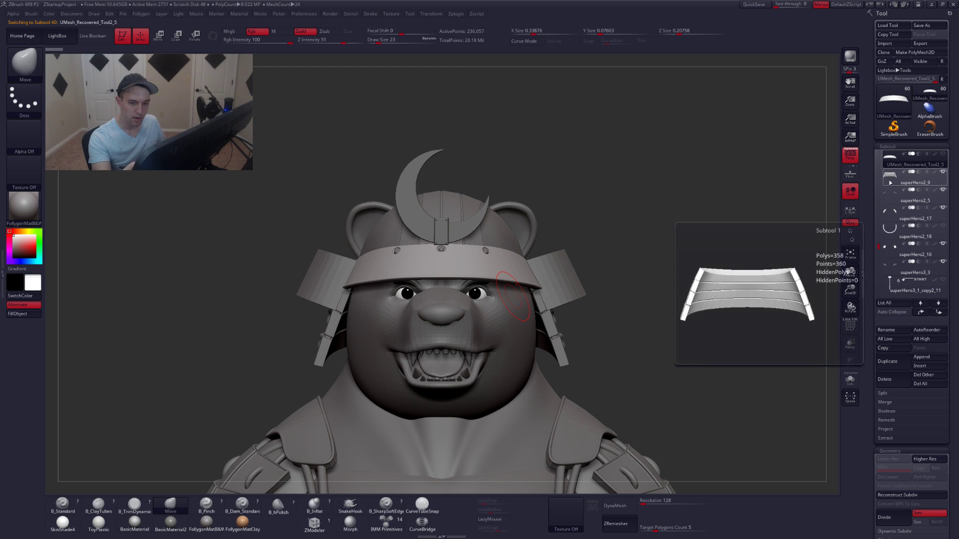
left_click(501, 320, "alt")
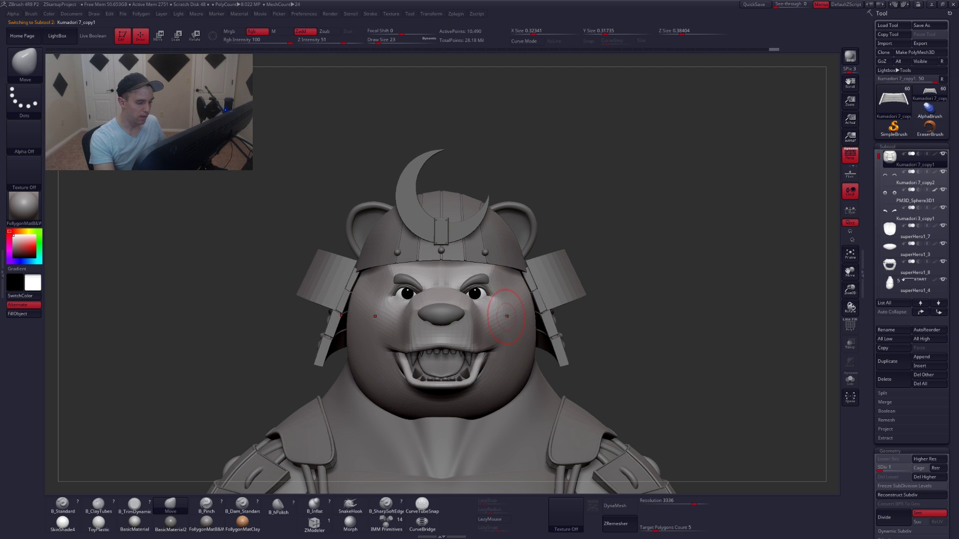
right_click_drag(498, 289, 448, 292)
key("shift+s")
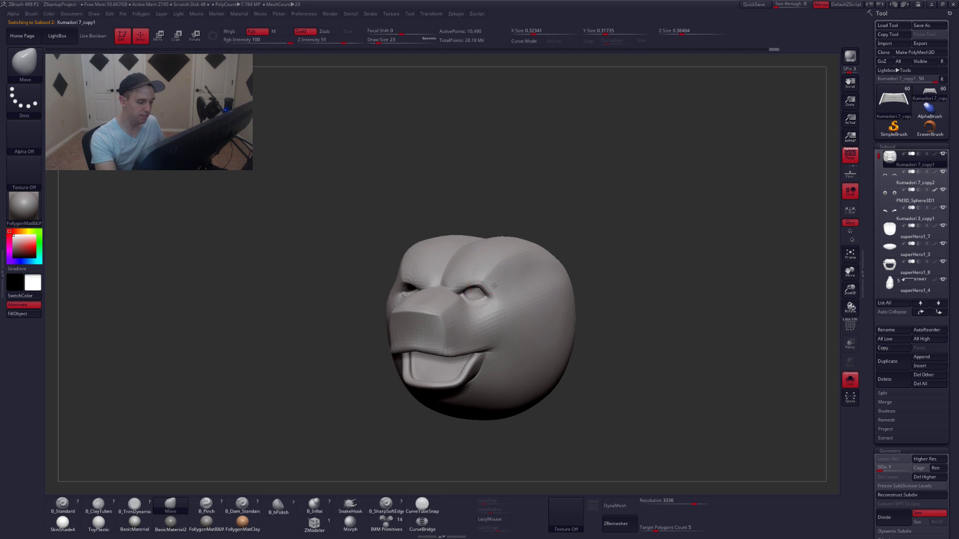
Trim the forehead and temple above the eye with TrimDynamic at draw size 23, and smooth the area at subdivision level 1.
key("3")
right_click_drag(492, 269, 495, 286)
key("d")
key("d")
key("shift+d")
key("shift+d")
key("shift")
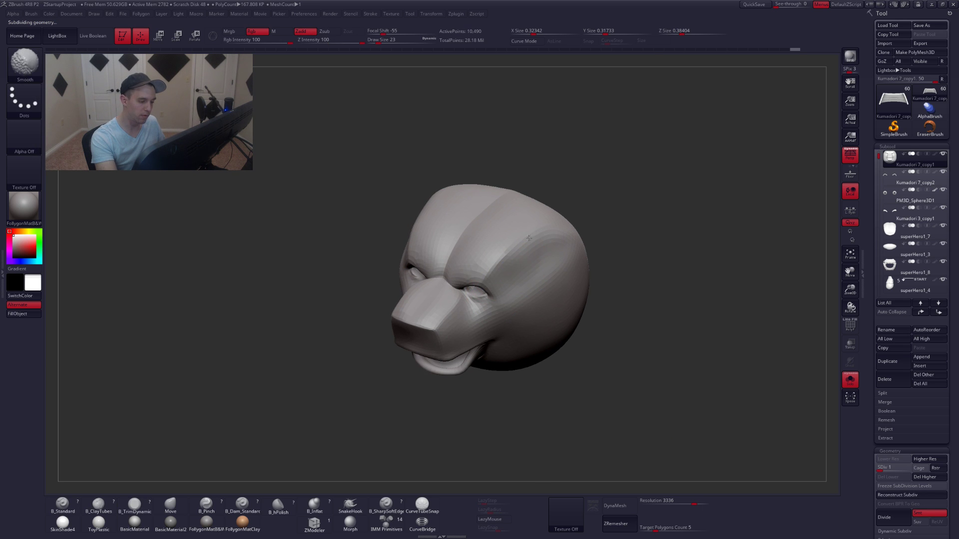
Build up the temple beside the eye with ClayTubes and flatten it with TrimDynamic, raising the subdivision level to 2.
right_click_drag(564, 245, 556, 231)
key("2")
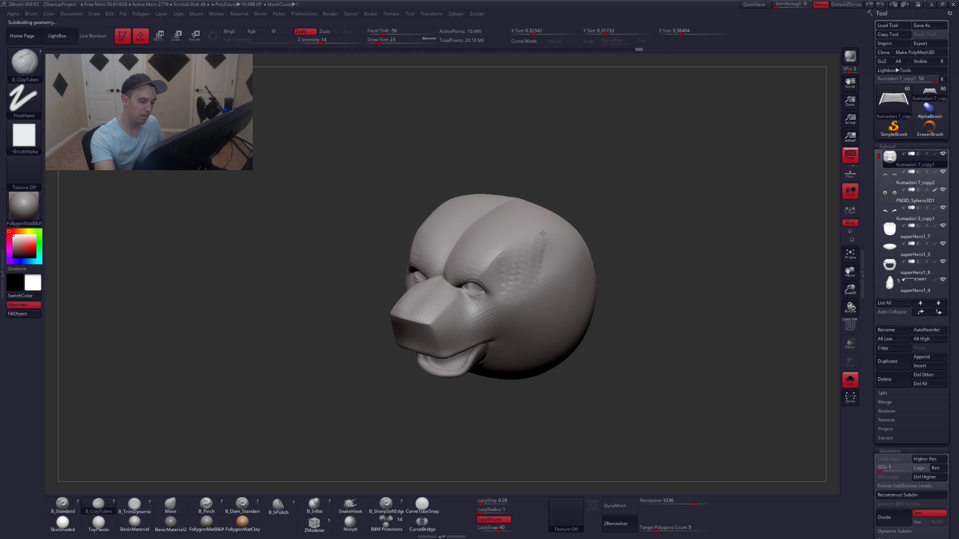
right_click_drag(541, 270, 539, 248)
key("3")
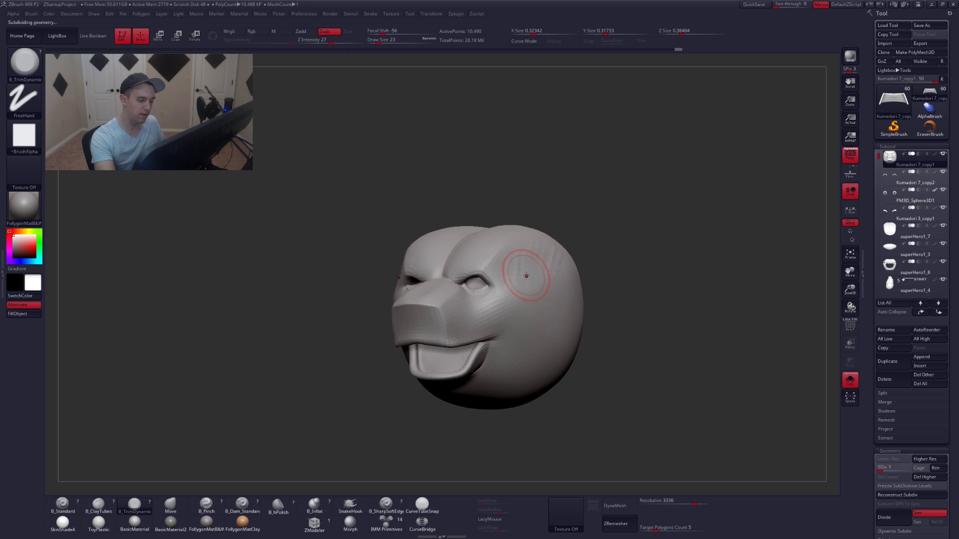
left_click_drag(526, 274, 544, 260)
right_click_drag(537, 245, 535, 261)
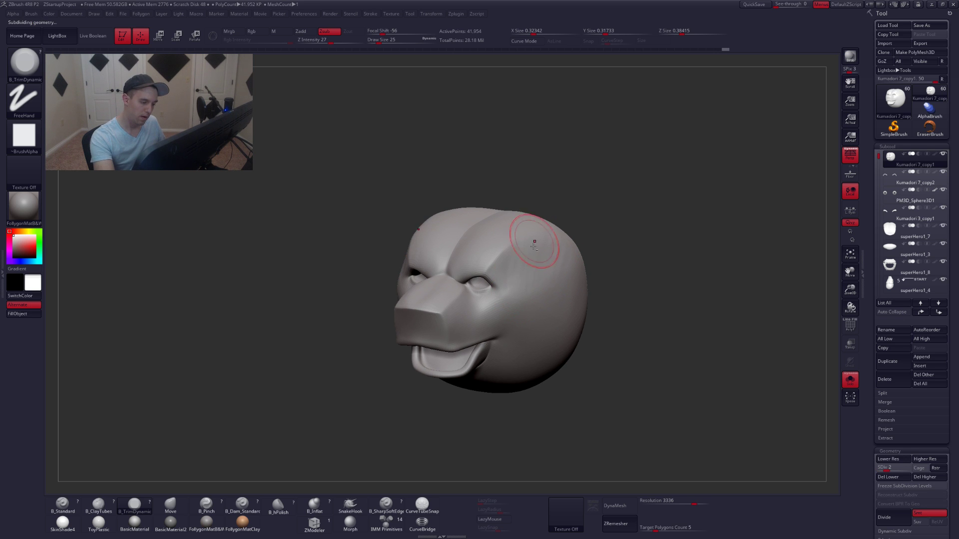
Check the reshaped temples with the full model shown, from the front and in a three-quarter view.
right_click_drag(565, 260, 557, 249, "shift")
left_click(591, 364)
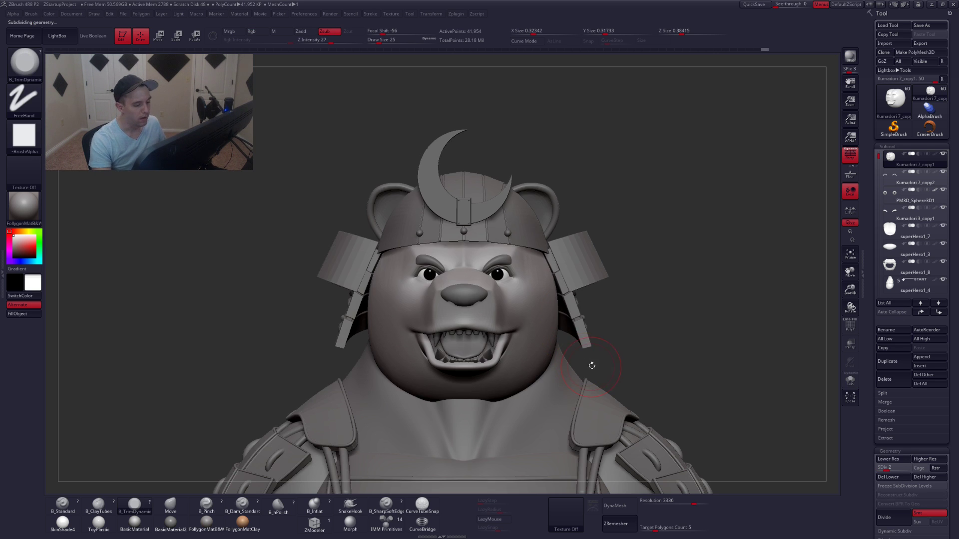
left_click_drag(574, 353, 582, 348)
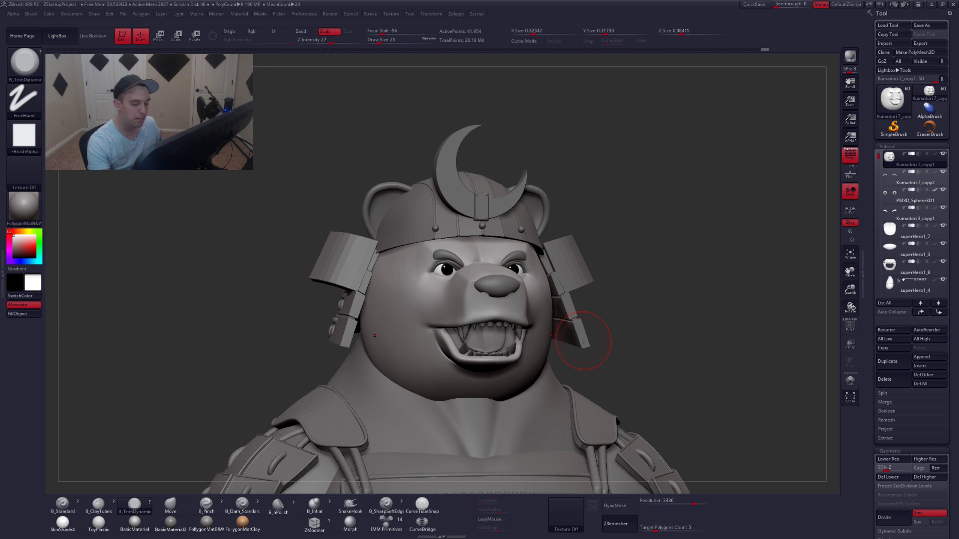
Isolate the head and build up the temple and the side of the head with ClayTubes at draw size 25.
key("alt+s")
left_click_drag(606, 323, 528, 280, "shift")
right_click_drag(528, 280, 550, 283)
key("2")
mouse_move(508, 245)
left_mouse_down()
mouse_move(519, 285)
mouse_move(561, 231)
mouse_move(557, 285)
left_mouse_up()
right_click_drag(553, 272, 573, 268)
mouse_move(564, 287)
left_mouse_down()
mouse_move(520, 283)
mouse_move(578, 299)
left_mouse_up()
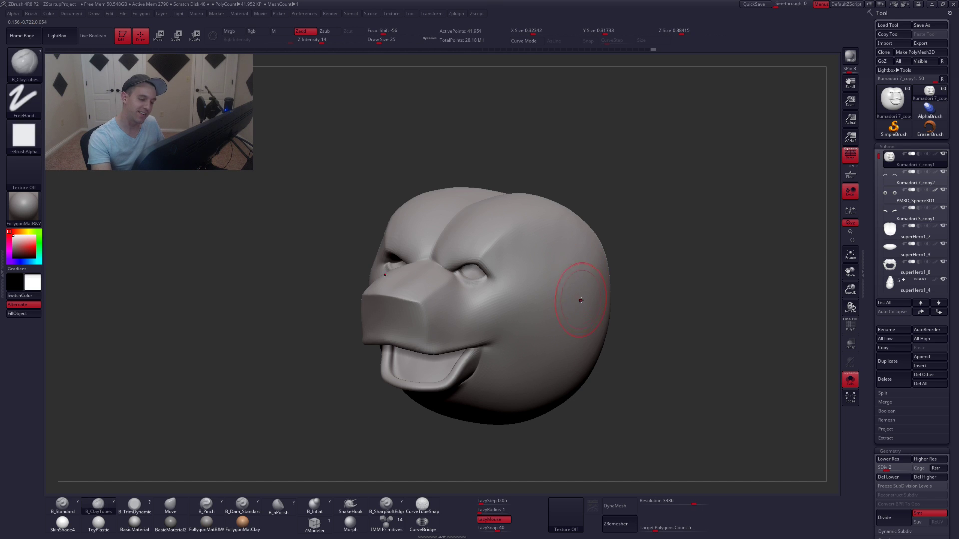
mouse_move(580, 300)
right_mouse_down()
mouse_move(567, 298)
mouse_move(573, 309)
right_mouse_up()
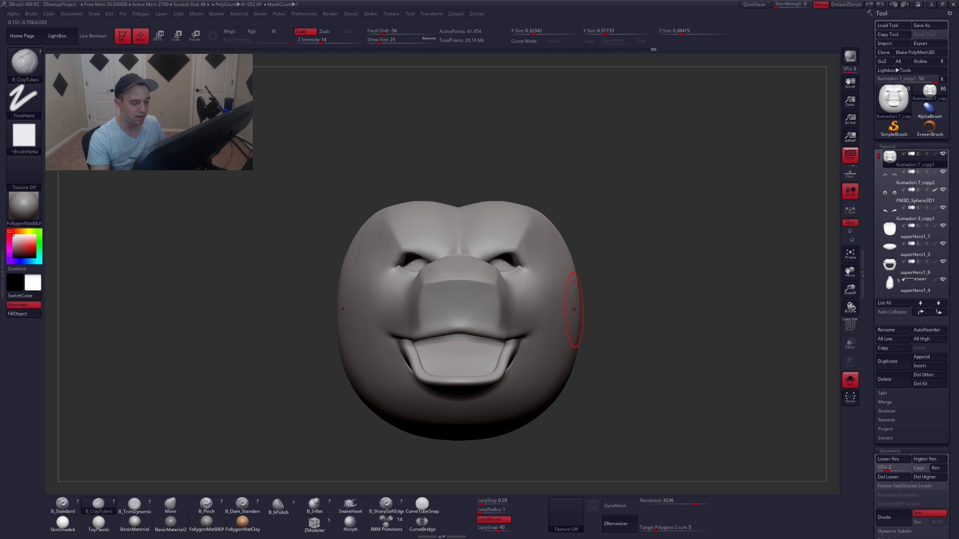
mouse_move(574, 309)
right_mouse_down()
mouse_move(557, 296)
mouse_move(536, 296)
right_mouse_up()
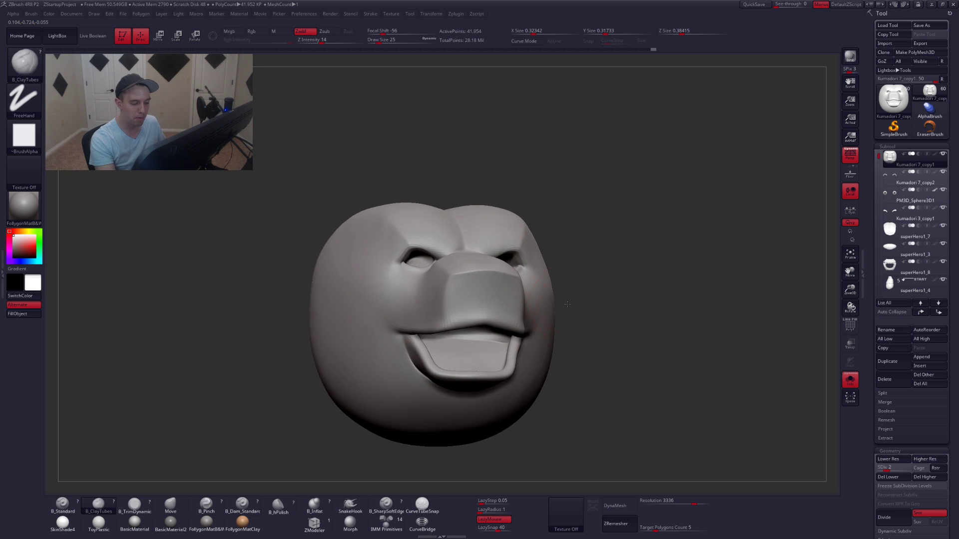
mouse_move(538, 294)
left_mouse_down("ctrl")
mouse_move(570, 278)
mouse_move(601, 343)
left_mouse_up("ctrl")
key("ctrl+z")
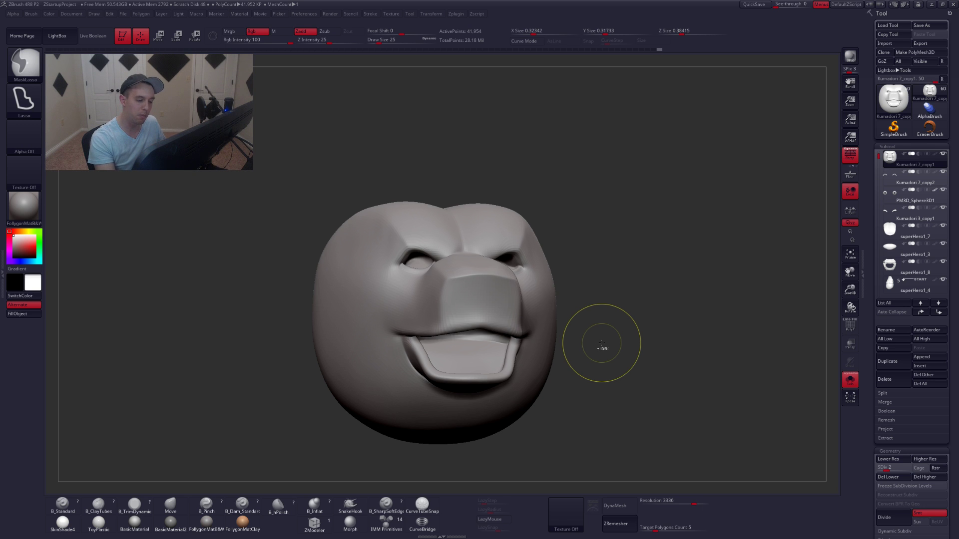
Add volume beside the outer corner of the eye with ClayTubes at draw size 18.
right_click_drag(571, 301, 528, 262)
key("space")
left_click_drag(539, 248, 531, 255)
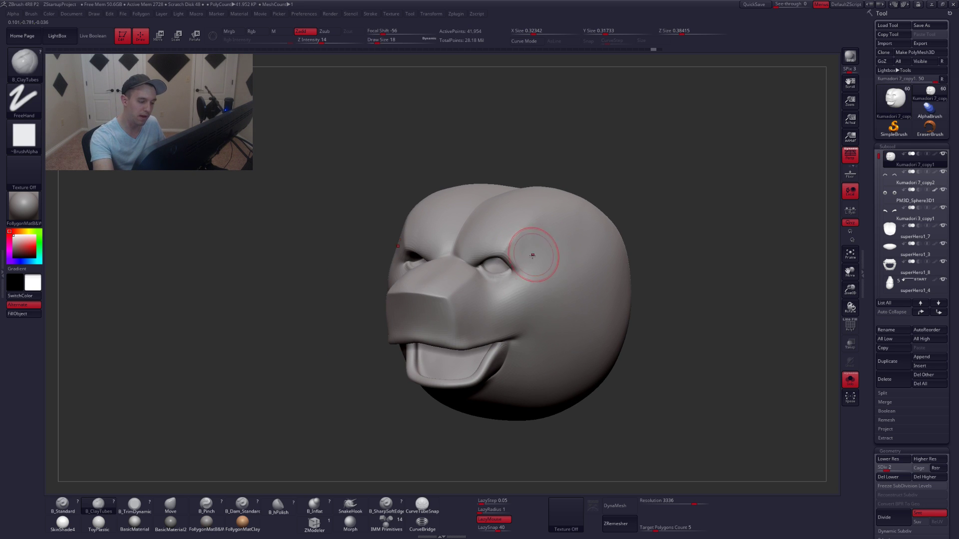
Flatten the side of the forehead with TrimDynamic, smooth it at draw size 27, and check the front with the full model shown.
key("3")
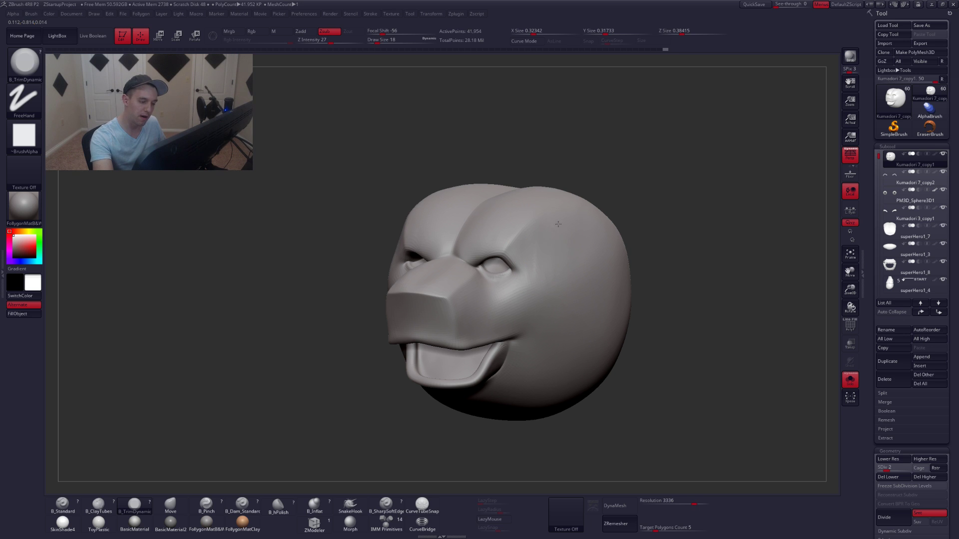
mouse_move(593, 230)
left_mouse_down()
mouse_move(582, 241)
mouse_move(622, 243)
left_mouse_up()
key("space")
right_click_drag(628, 243, 604, 242)
mouse_move(604, 242)
left_mouse_down()
mouse_move(617, 237)
mouse_move(611, 256)
left_mouse_up()
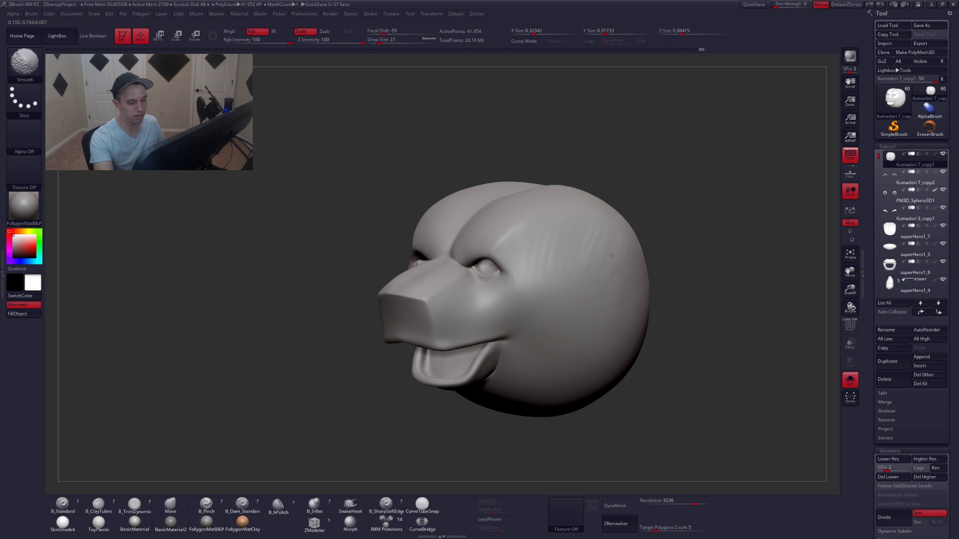
right_click_drag(545, 249, 591, 253)
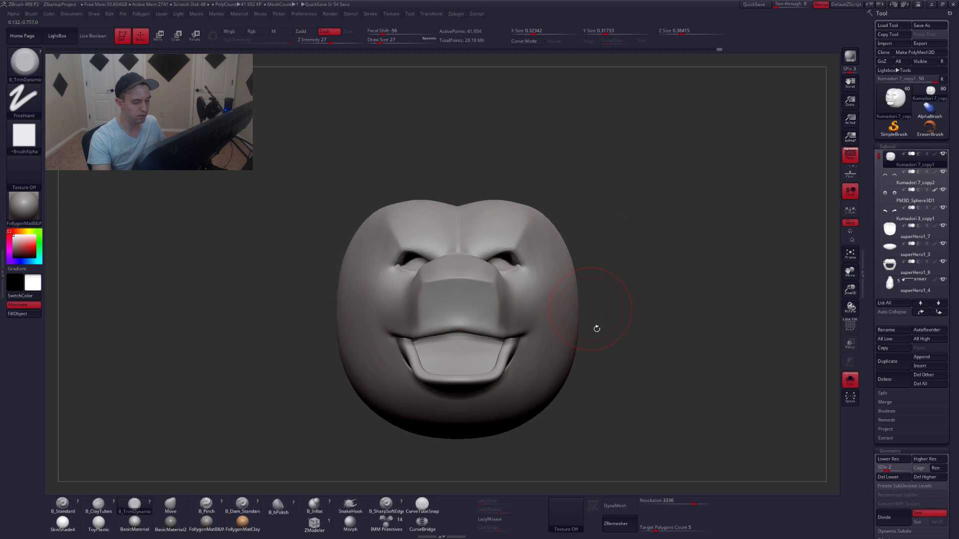
key("alt+s")
Isolate the head at subdivision level 3 and trim the area beside and below the eye with TrimDynamic at draw size 20.
key("space")
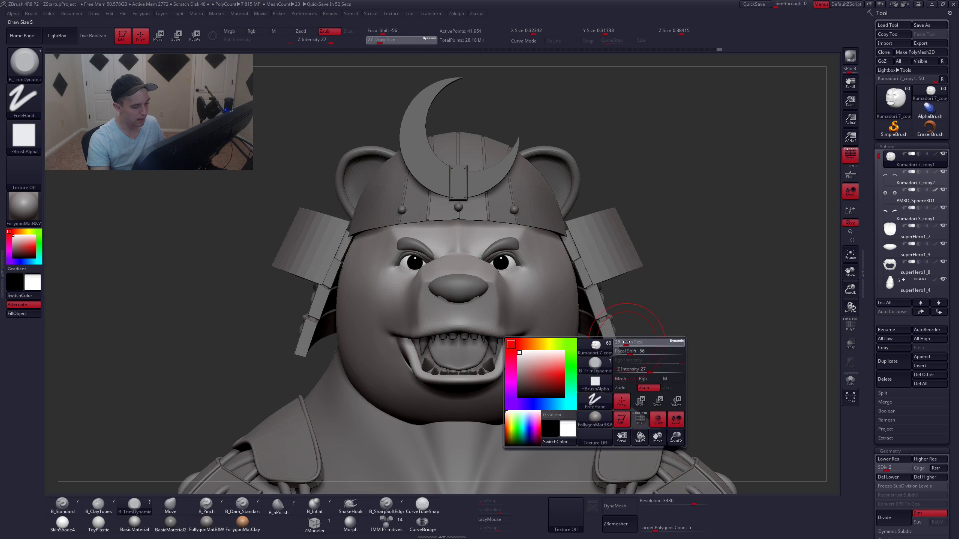
left_click_drag(624, 345, 612, 345)
right_click_drag(613, 346, 659, 350)
key("alt+s")
key("d")
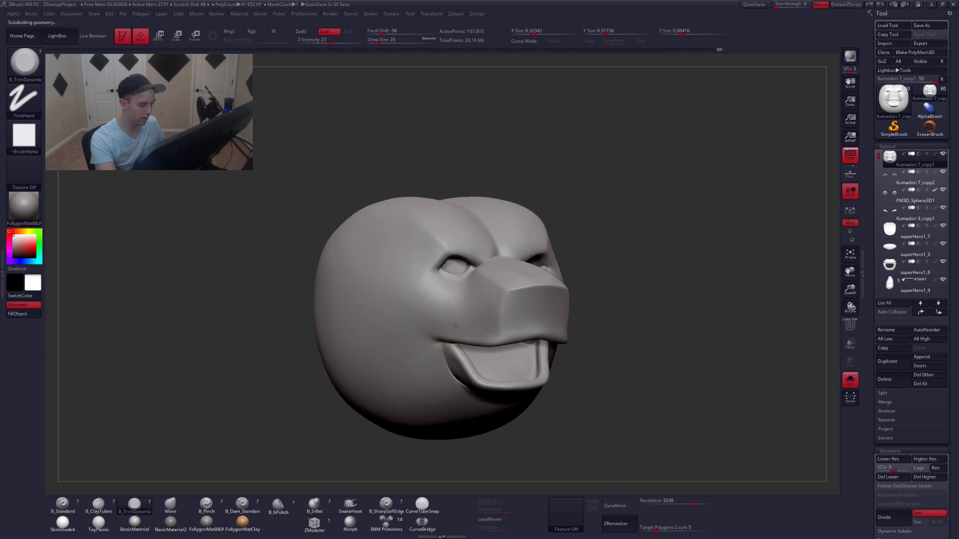
right_click_drag(439, 315, 391, 278)
mouse_move(424, 254)
left_mouse_down()
mouse_move(404, 295)
mouse_move(420, 274)
mouse_move(412, 304)
mouse_move(419, 288)
mouse_move(422, 275)
mouse_move(404, 303)
left_mouse_up()
left_click_drag(409, 268, 408, 295)
mouse_move(408, 296)
right_mouse_down()
mouse_move(430, 319)
mouse_move(405, 318)
right_mouse_up()
Refine the upper cheek and temple beside the eye with TrimDynamic and Smooth at draw size 18.
key("space")
left_click_drag(554, 292, 548, 292)
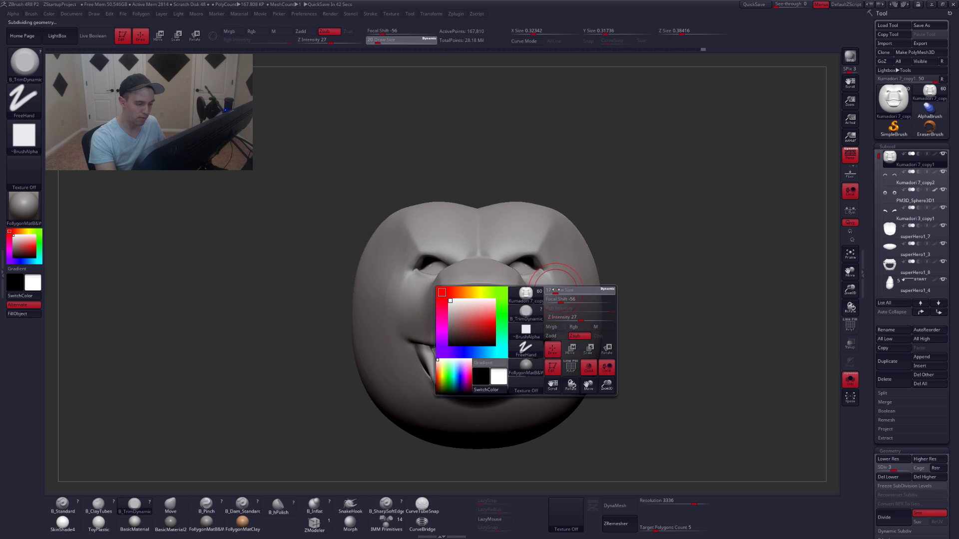
mouse_move(579, 295)
right_mouse_down()
mouse_move(549, 289)
mouse_move(548, 299)
right_mouse_up()
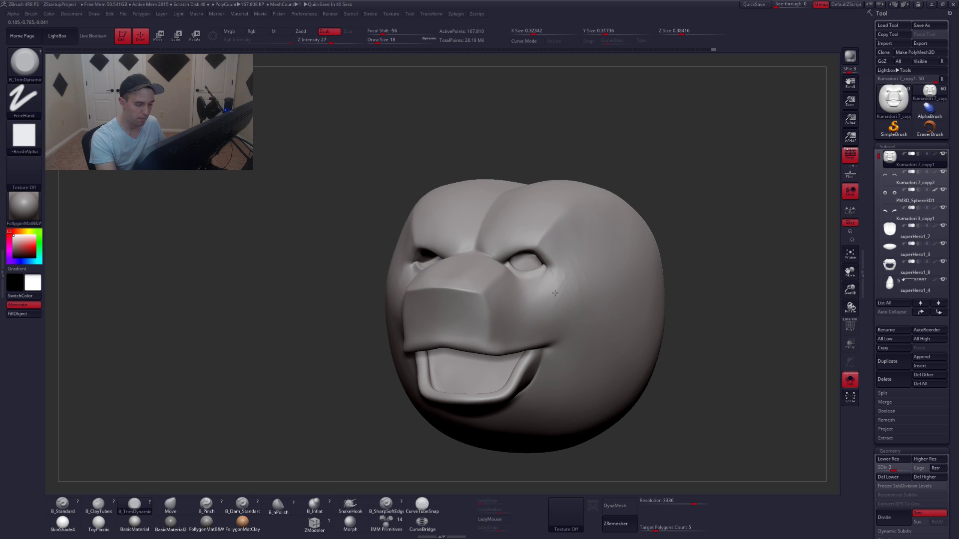
key("shift")
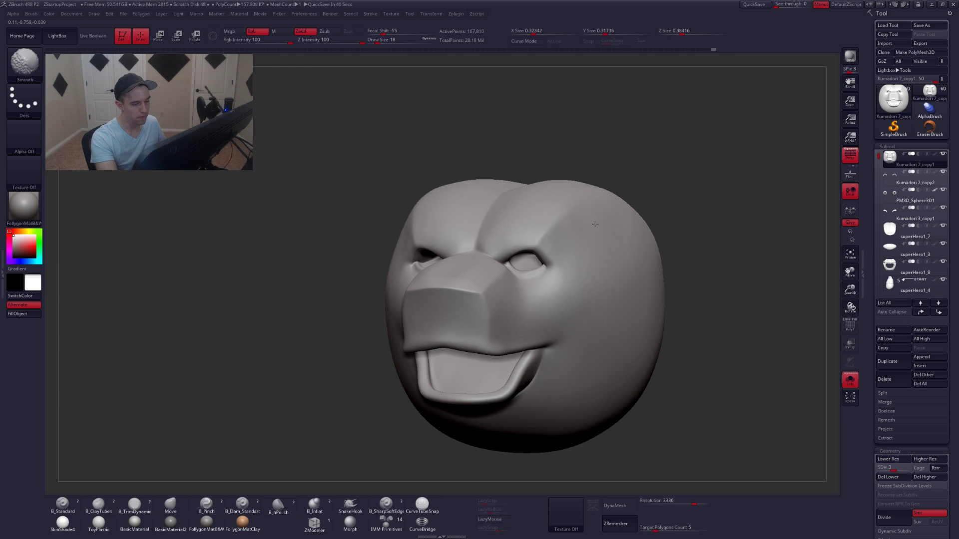
Smooth the side of the head behind the eye at draw size 31.
right_click_drag(625, 269, 596, 279)
key("space")
left_click_drag(624, 267, 631, 265)
right_click_drag(654, 245, 627, 271)
key("shift")
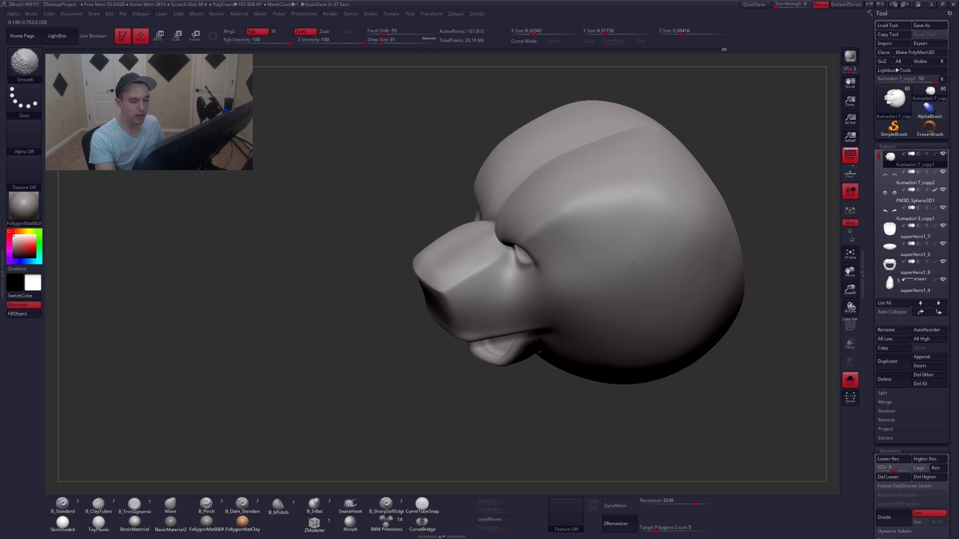
Even out the side of the head at draw size 35, working at subdivision level 1 and then level 2.
mouse_move(704, 261)
right_mouse_down()
mouse_move(664, 316)
mouse_move(650, 299)
right_mouse_up()
key("shift+d")
key("shift+d")
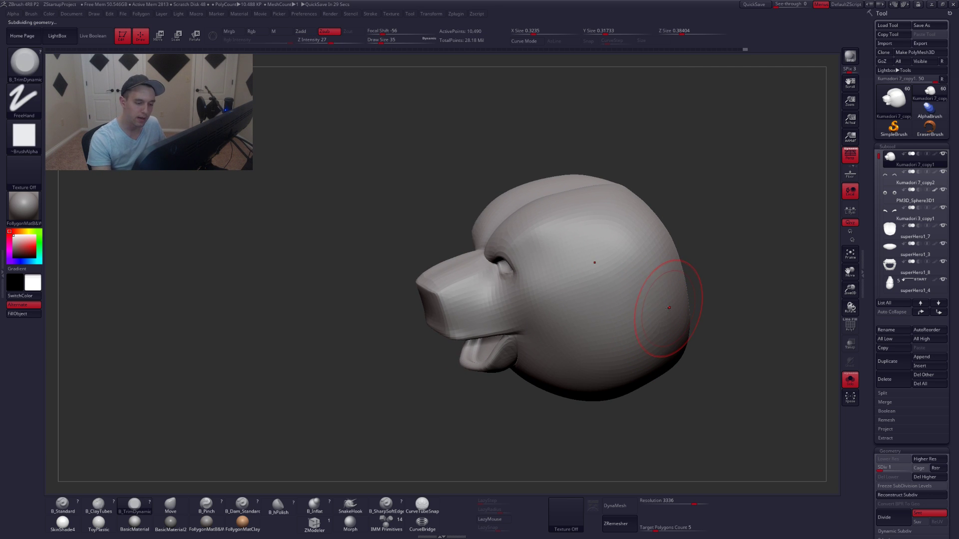
key("d")
right_click_drag(668, 316, 664, 311)
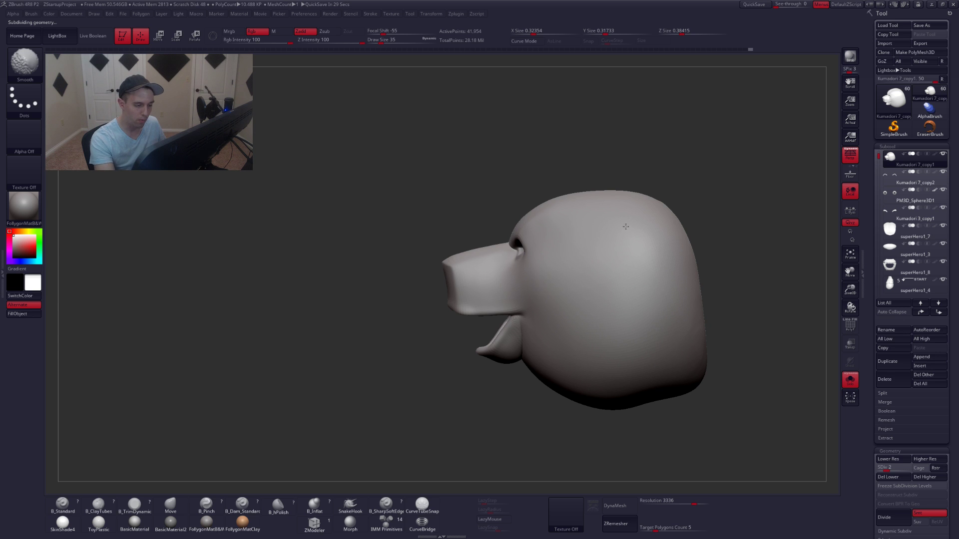
Check the head's profile against the helmet and armor with the full model shown.
key("s")
mouse_move(640, 339)
right_mouse_down()
mouse_move(682, 337)
mouse_move(639, 338)
right_mouse_up()
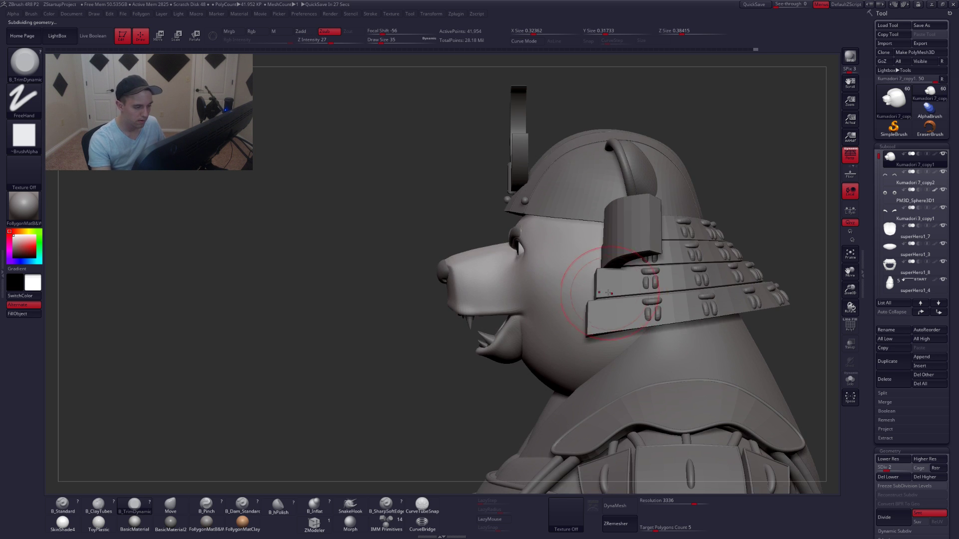
right_click_drag(557, 281, 593, 274)
Isolate the head again and smooth the temple at subdivision level 3 with draw size 25.
key("s")
left_click_drag(593, 274, 586, 274)
mouse_move(562, 285)
right_mouse_down()
mouse_move(597, 285)
mouse_move(634, 327)
mouse_move(636, 344)
mouse_move(567, 364)
mouse_move(598, 366)
mouse_move(595, 347)
mouse_move(542, 340)
mouse_move(543, 362)
mouse_move(555, 314)
mouse_move(545, 311)
mouse_move(561, 277)
right_mouse_up()
key("shift+s")
key("space")
key("ctrl+d")
key("shift")
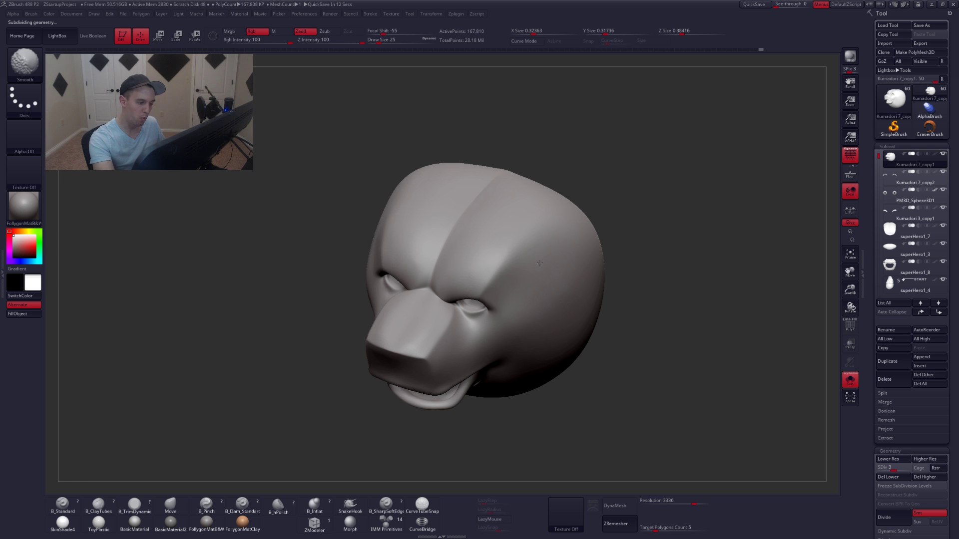
Trim the plane between the brow and temple beside the outer eye corner with several TrimDynamic strokes.
mouse_move(561, 278)
right_mouse_down()
mouse_move(553, 255)
mouse_move(516, 260)
right_mouse_up()
right_click_drag(516, 260, 527, 270, "ctrl")
key("space")
left_click_drag(526, 267, 515, 297)
left_click_drag(501, 263, 520, 291)
left_click_drag(511, 247, 533, 278)
left_click_drag(533, 238, 534, 242)
Smooth the trimmed area beside the outer eye corner at draw size 14.
key("space")
key("shift")
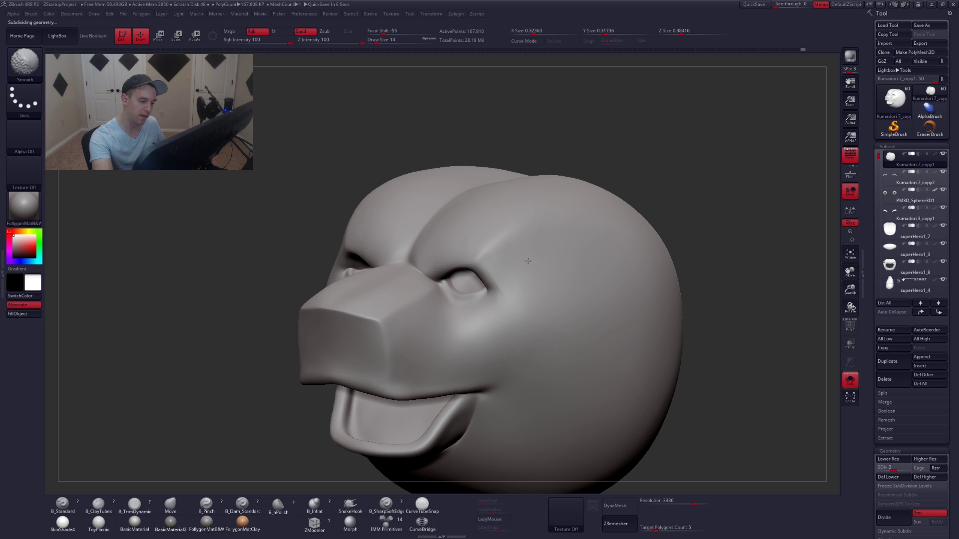
left_click_drag(525, 279, 523, 280, "shift")
right_click_drag(519, 276, 529, 273)
key("shift")
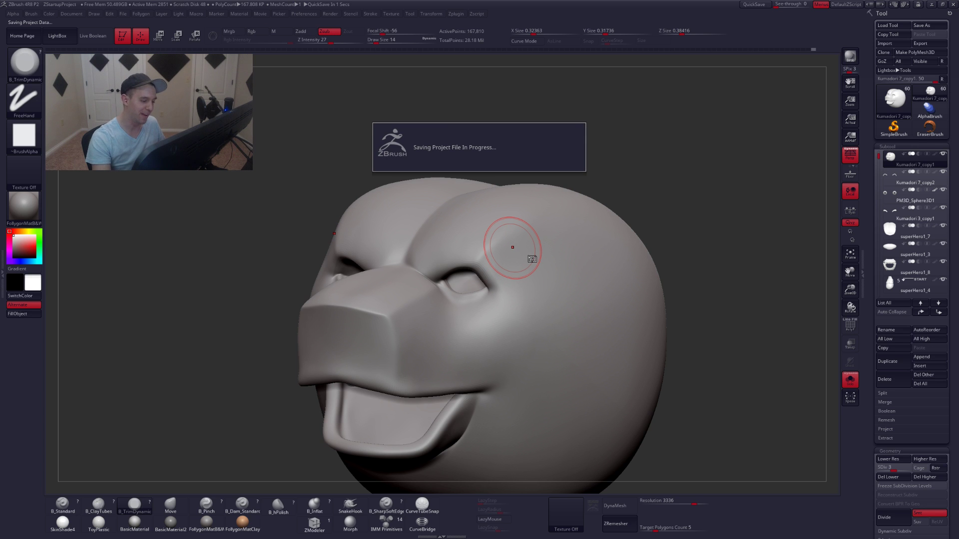
right_click_drag(513, 246, 530, 259)
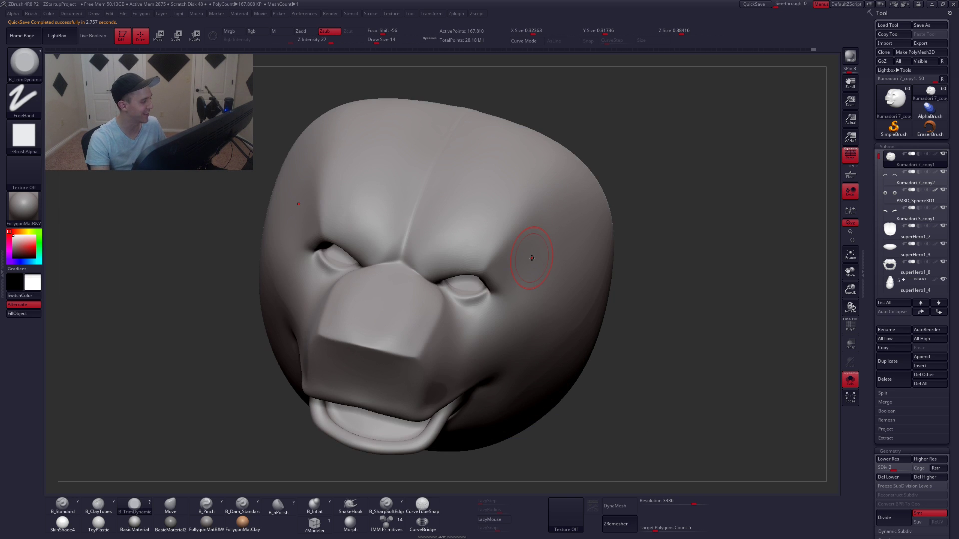
Trim the brow edge from above the eye up toward the forehead at draw size 18 and smooth it.
right_click_drag(627, 327, 561, 312)
key("space")
mouse_move(476, 246)
left_mouse_down()
mouse_move(522, 194)
mouse_move(555, 178)
mouse_move(542, 183)
mouse_move(547, 176)
left_mouse_up()
mouse_move(461, 245)
left_mouse_down()
mouse_move(548, 175)
mouse_move(543, 181)
left_mouse_up()
key("shift")
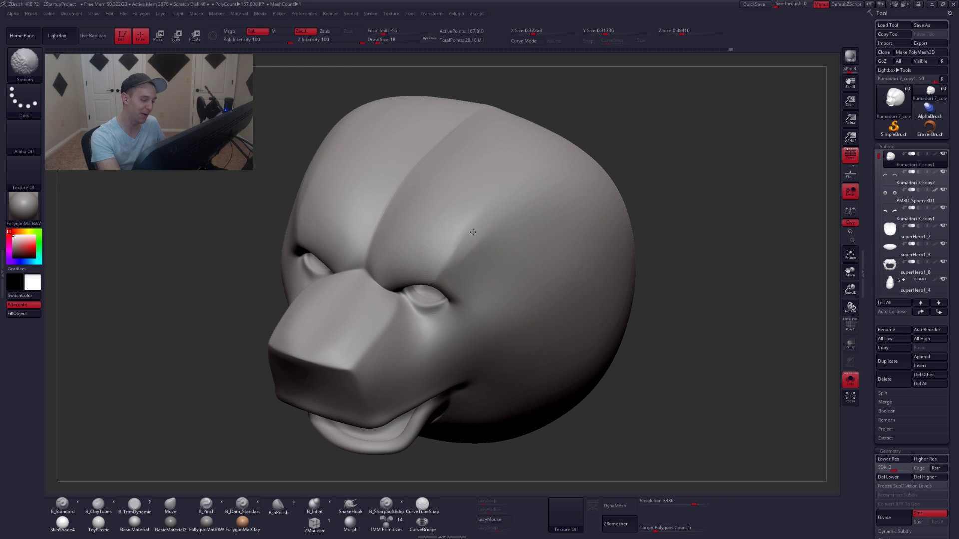
left_click_drag(483, 233, 465, 247, "shift")
Check the brow and temples from the front with the full model shown, and isolate the head again.
left_click_drag(669, 300, 714, 289, "shift")
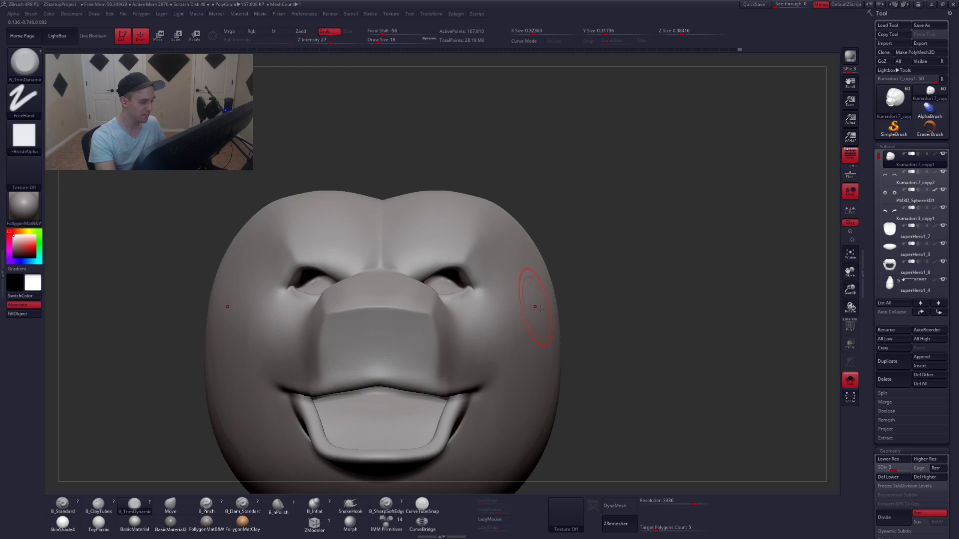
key("alt+shift+s")
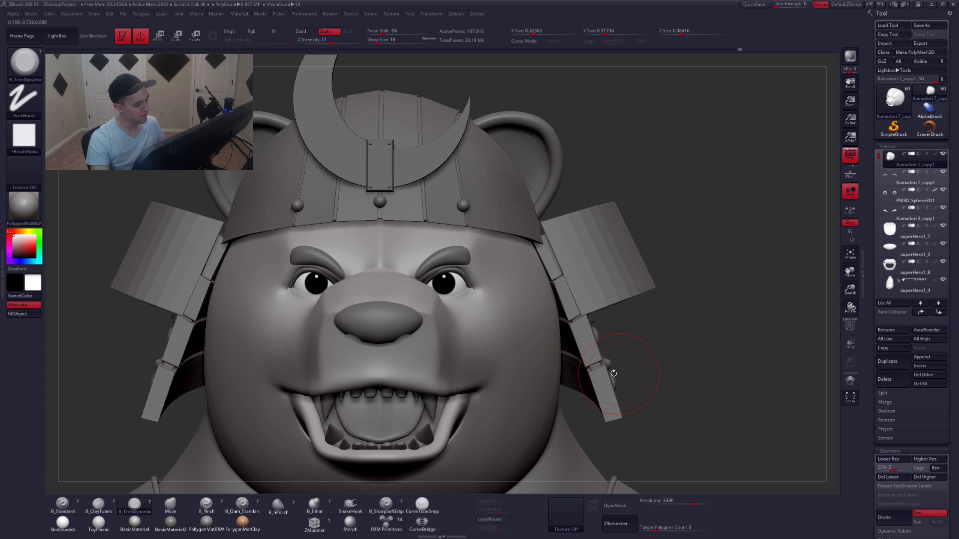
key("alt+shift+s")
Trim the brow above the outer eye corner with TrimDynamic at draw size 14 and lower the subdivision level to 2.
left_click_drag(611, 372, 510, 357)
key("space")
mouse_move(462, 252)
left_mouse_down()
mouse_move(442, 251)
mouse_move(476, 274)
left_mouse_up()
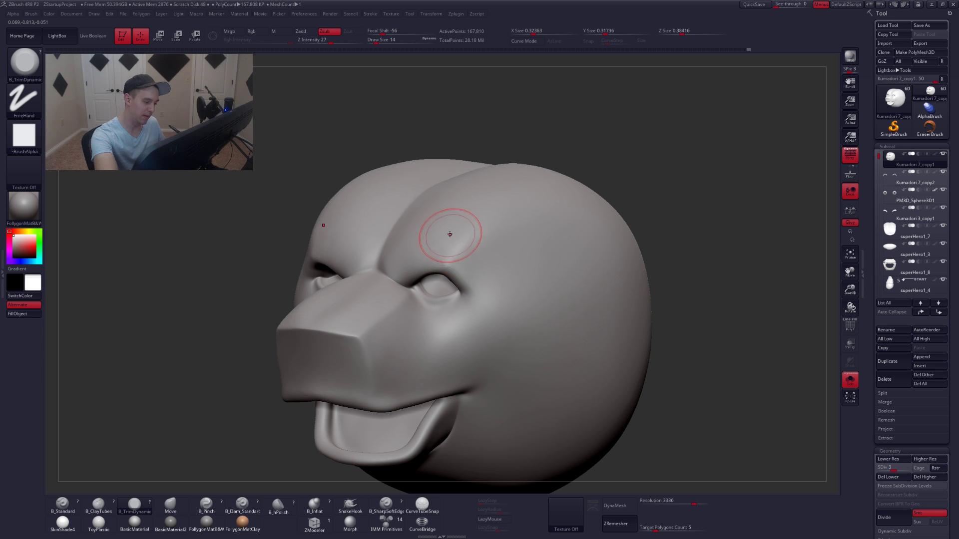
key("ctrl+shift+z")
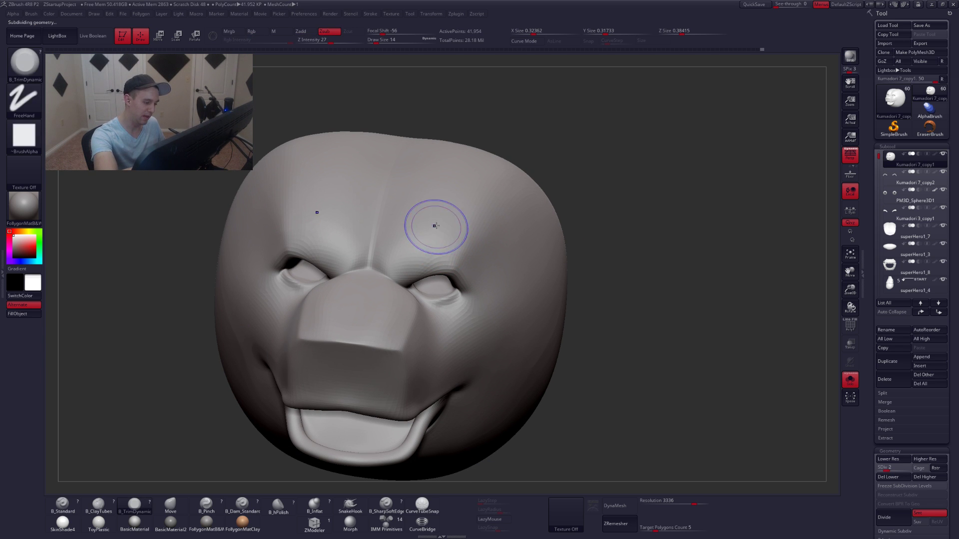
key("shift+d")
Compare the front of the isolated head with the full model.
left_click_drag(607, 219, 567, 235, "shift")
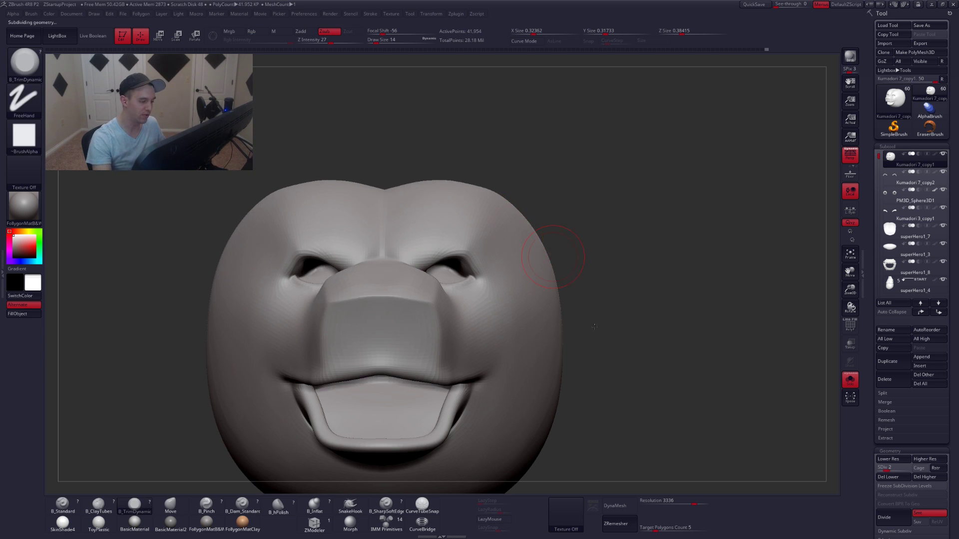
left_click(850, 380)
key("alt+s")
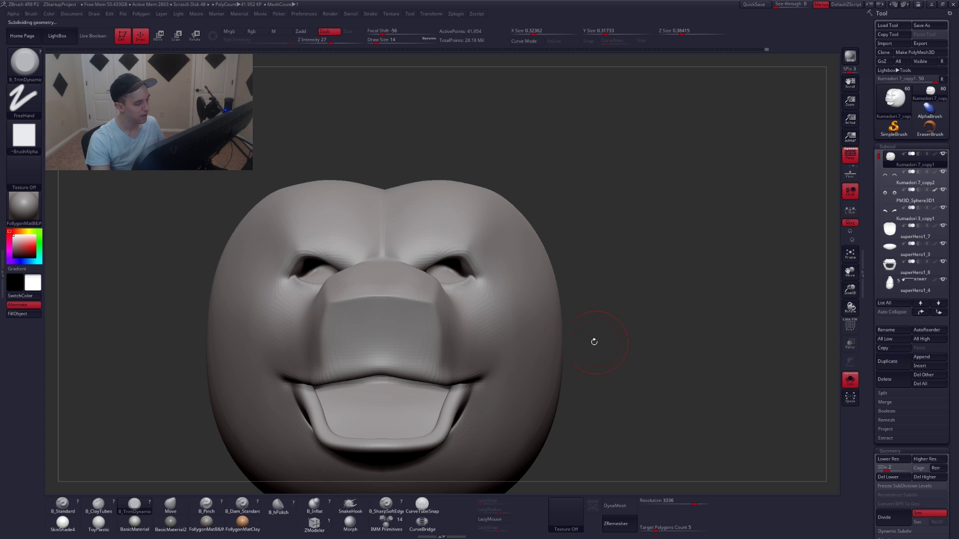
Smooth the brow above the outer eye corner while stepping the head up to subdivision level 5.
left_click_drag(595, 343, 519, 379)
key("d")
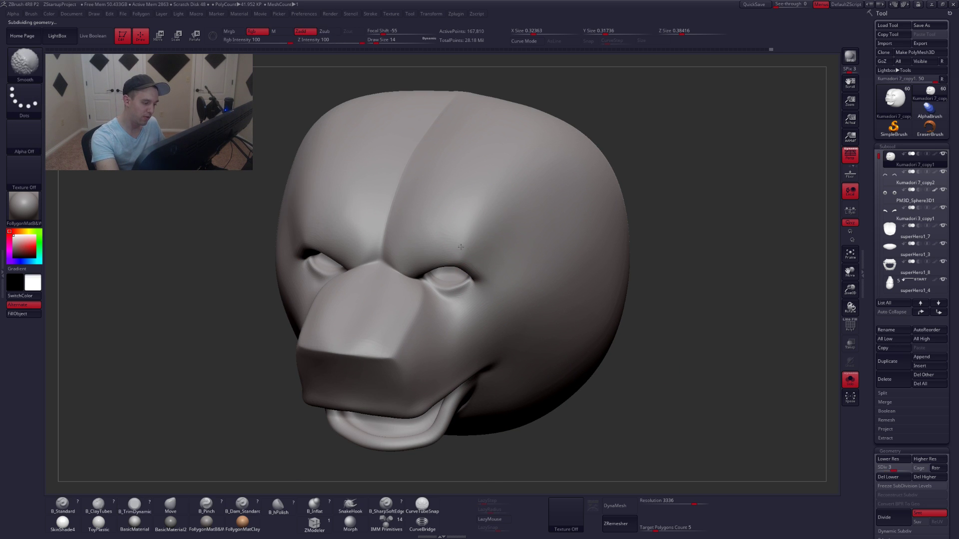
key("ctrl+z")
key("ctrl+z")
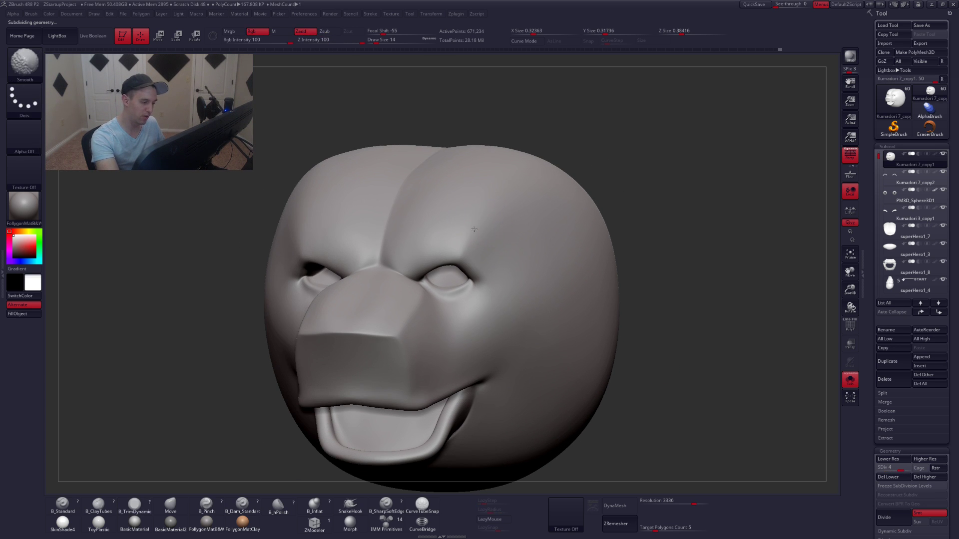
mouse_move(659, 320)
left_mouse_down("shift")
mouse_move(619, 330)
mouse_move(601, 351)
mouse_move(610, 346)
mouse_move(616, 359)
mouse_move(623, 336)
left_mouse_up("shift")
key("ctrl+shift+z")
key("ctrl+shift+z")
key("ctrl+shift+z")
key("d")
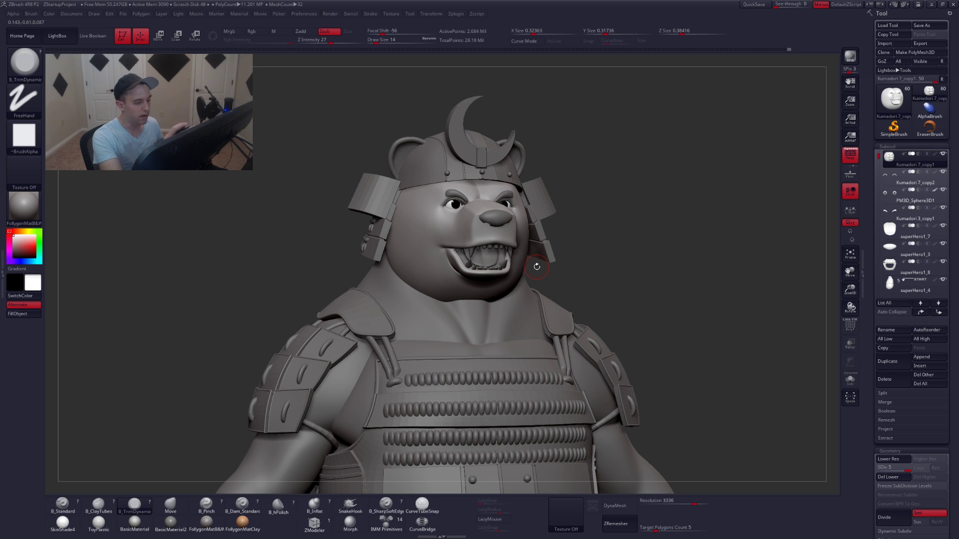
Examine the bear's face and proportions from the front and both three-quarter sides with the full model shown.
left_click_drag(579, 290, 545, 282)
key("space")
mouse_move(547, 286)
right_mouse_down()
mouse_move(525, 292)
mouse_move(523, 273)
right_mouse_up()
left_click_drag(486, 282, 607, 346)
right_click_drag(607, 346, 559, 259, "alt")
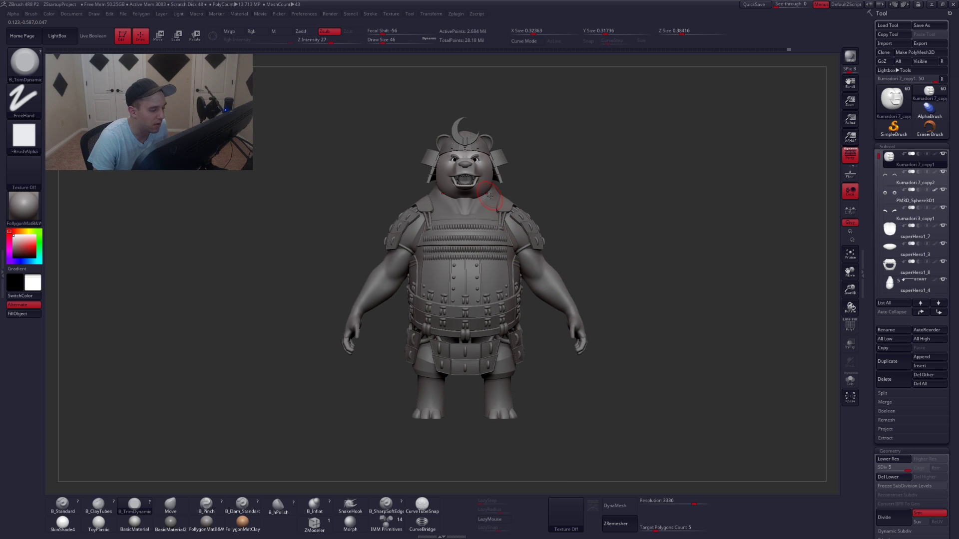
right_click_drag(535, 214, 474, 240)
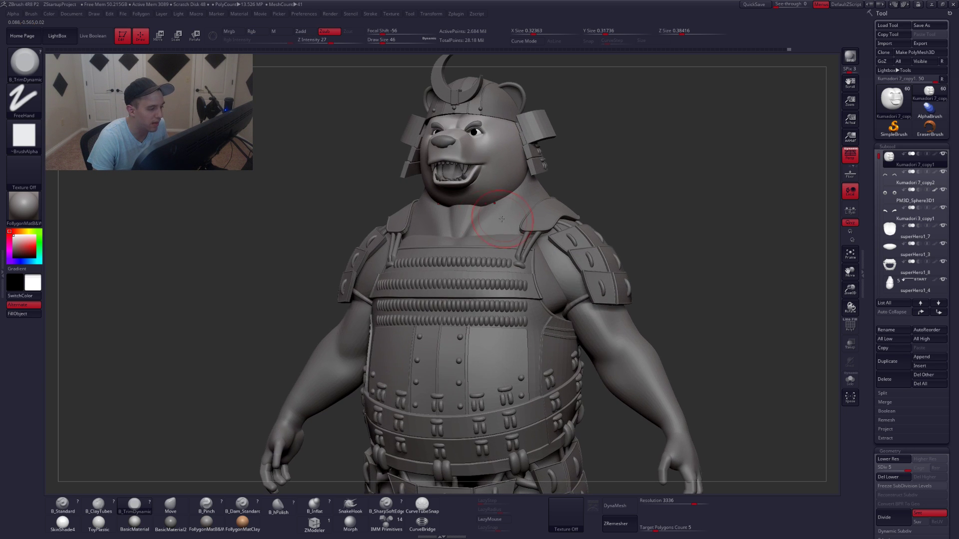
right_click_drag(424, 220, 503, 215)
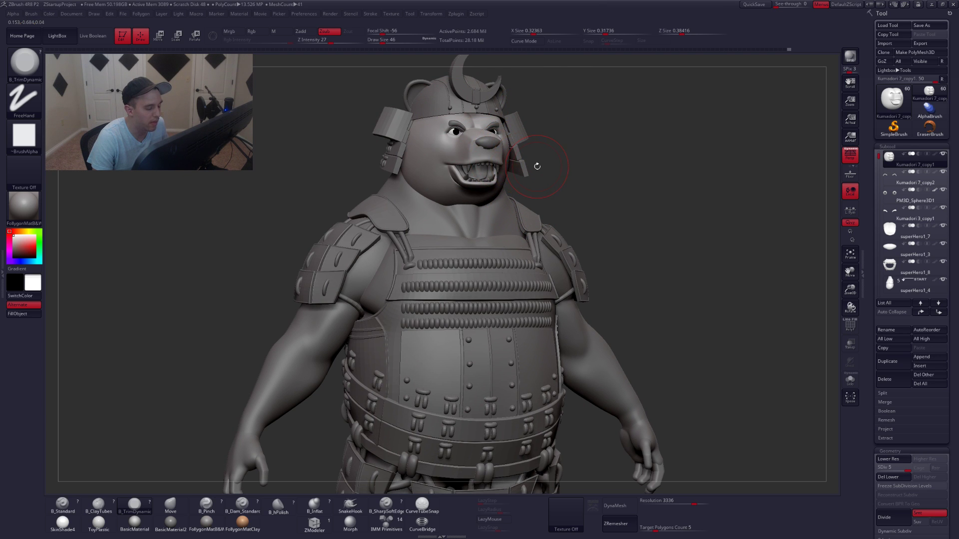
Isolate the head and set up the Pinch brush at draw size 5 with LazyMouse on.
key("alt+s")
right_click_drag(535, 124, 533, 163, "ctrl")
key("space")
left_click_drag(517, 163, 509, 163)
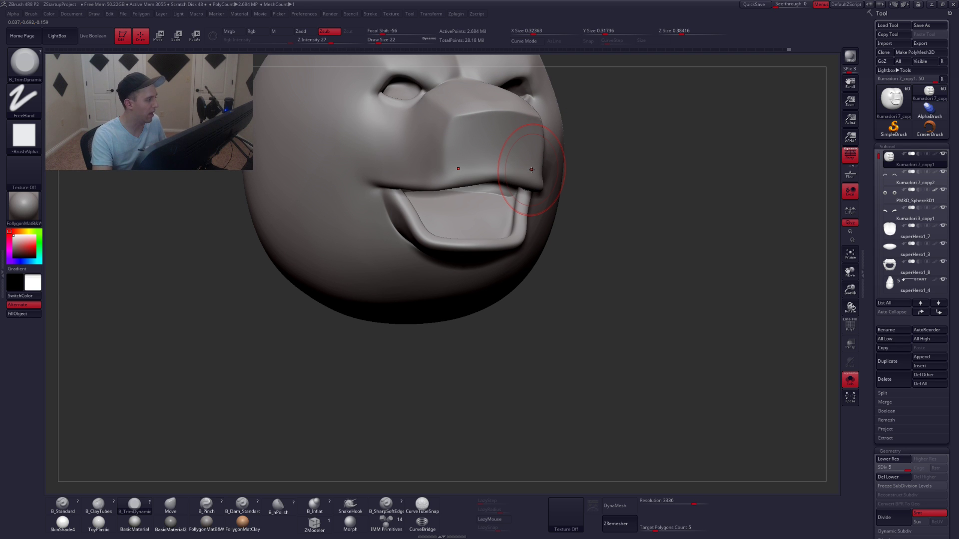
key("b")
key("p")
key("i")
key("f")
key("space")
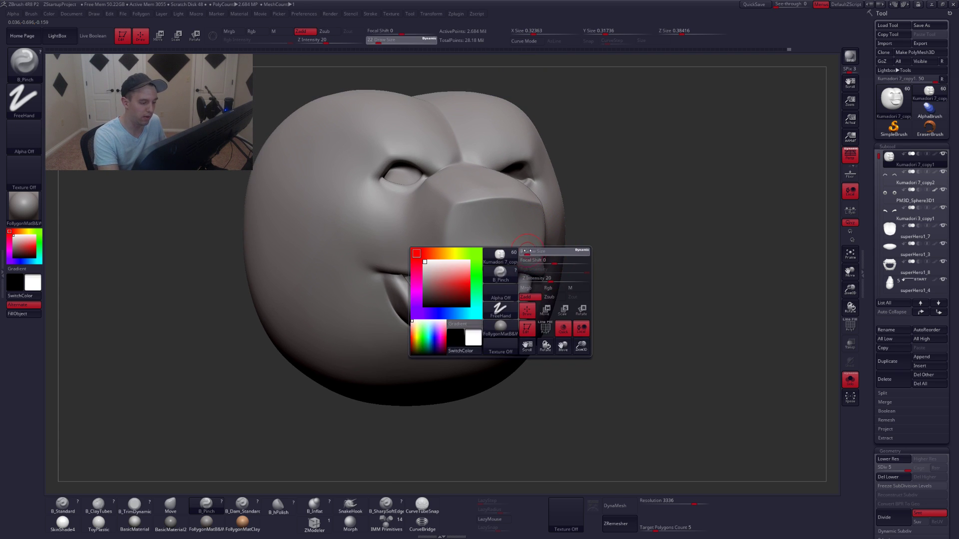
left_click_drag(527, 252, 523, 252)
key("l")
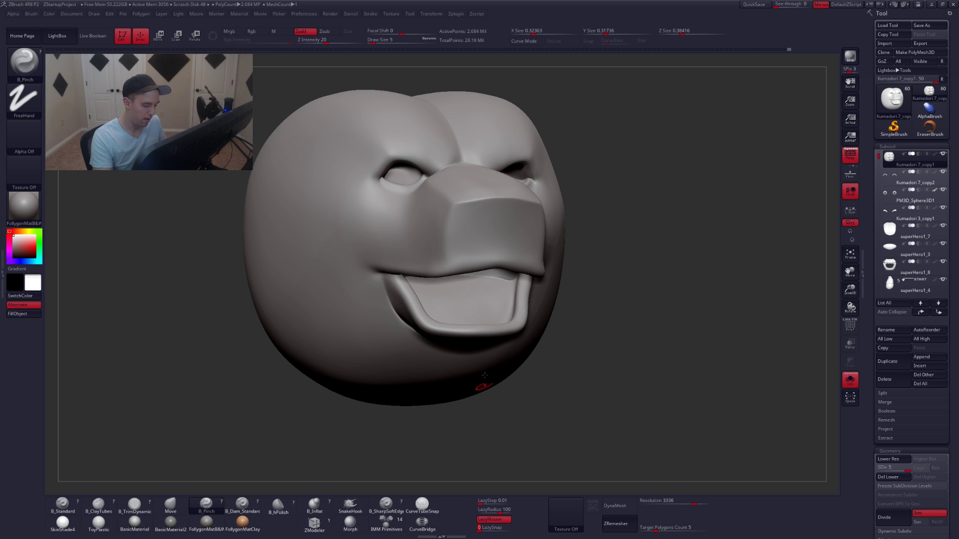
Pinch along the muzzle's lower front edge above the mouth, undoing the first stroke and repeating it.
right_click_drag(485, 375, 489, 414, "alt")
right_click_drag(562, 298, 512, 302)
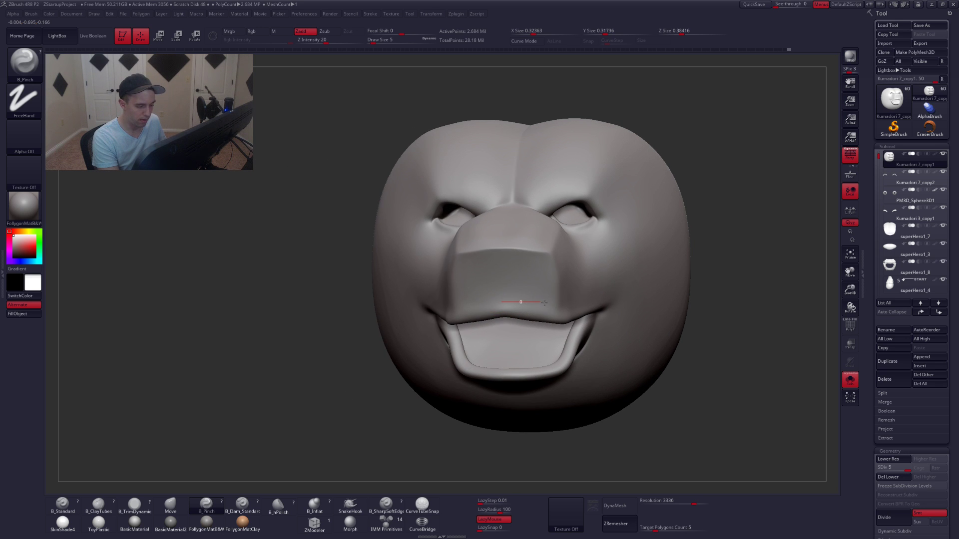
left_click_drag(560, 308, 559, 306)
key("ctrl+z")
right_click_drag(526, 313, 505, 308)
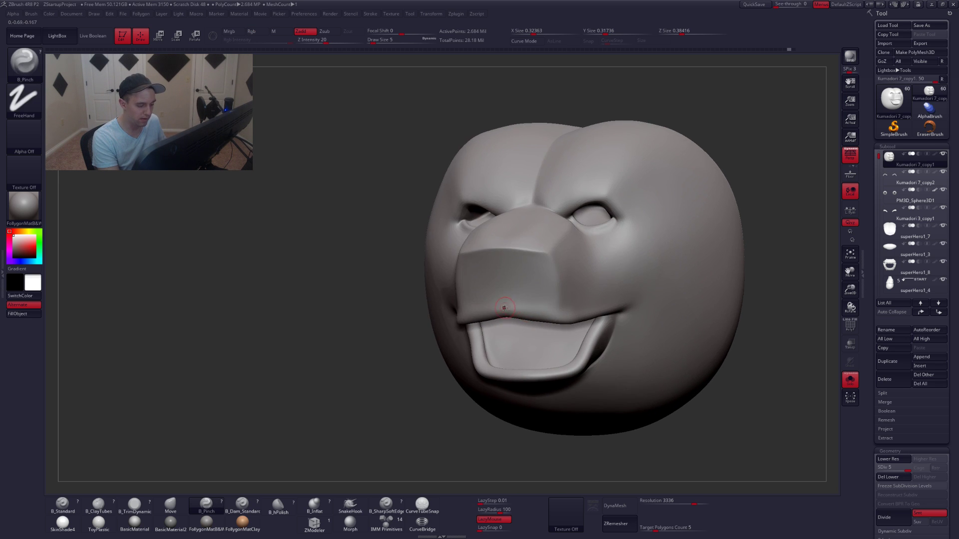
left_click_drag(531, 302, 558, 310)
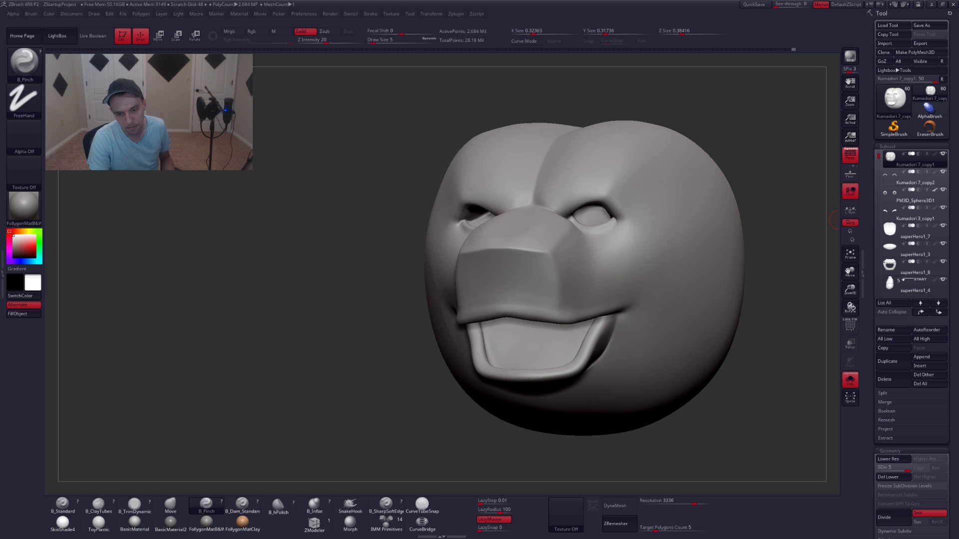
Switch to the web browser and search Google Images for "zootopia bear" in a new tab.
key("alt+Tab")
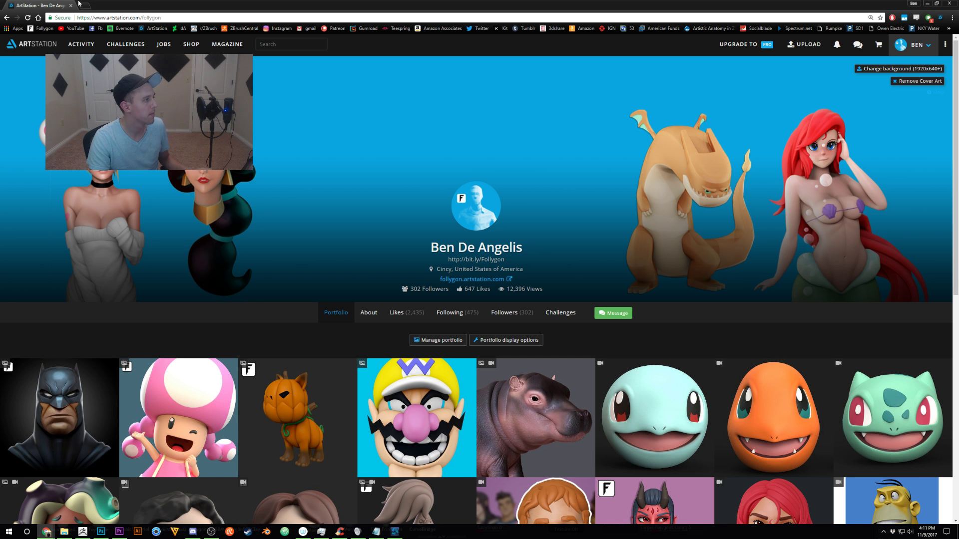
left_click(83, 5)
type("zooto")
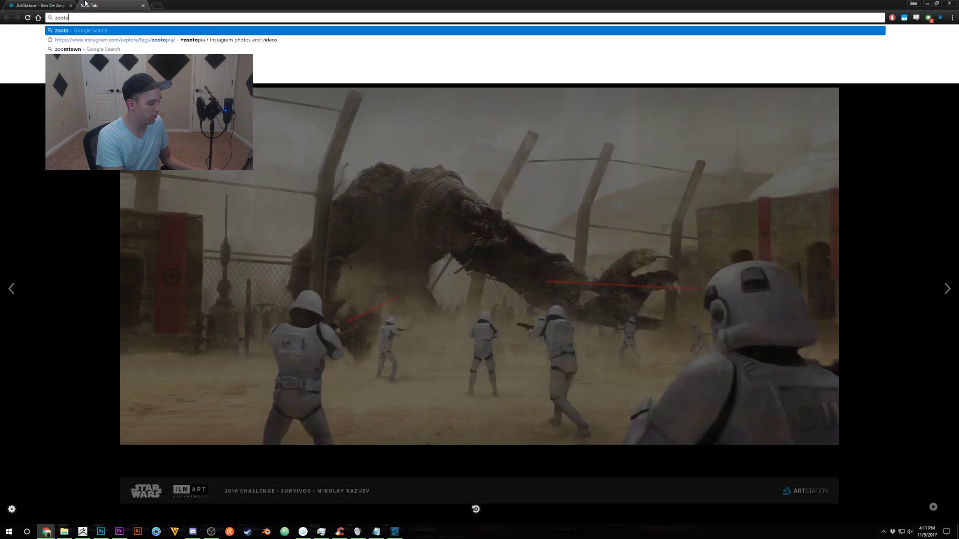
type("pia")
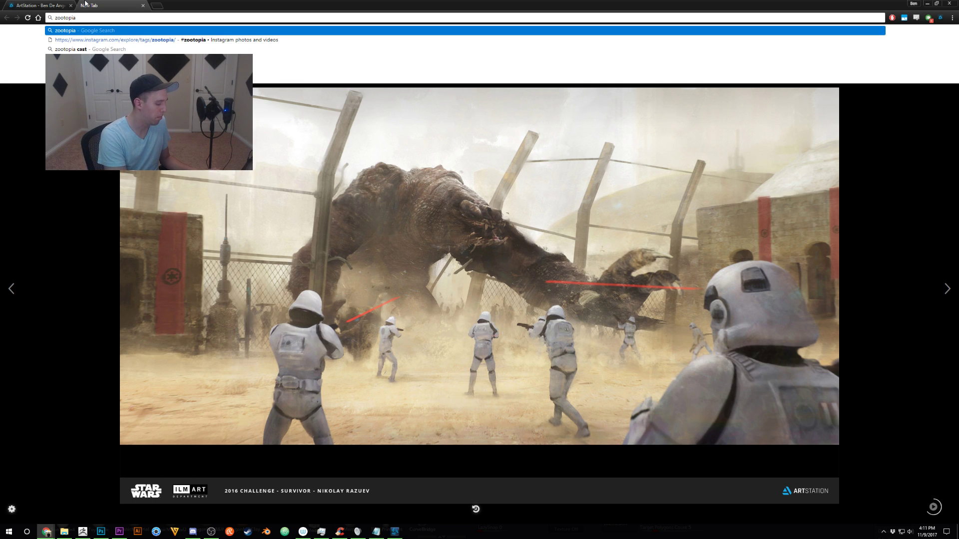
type(" bear")
key("Return")
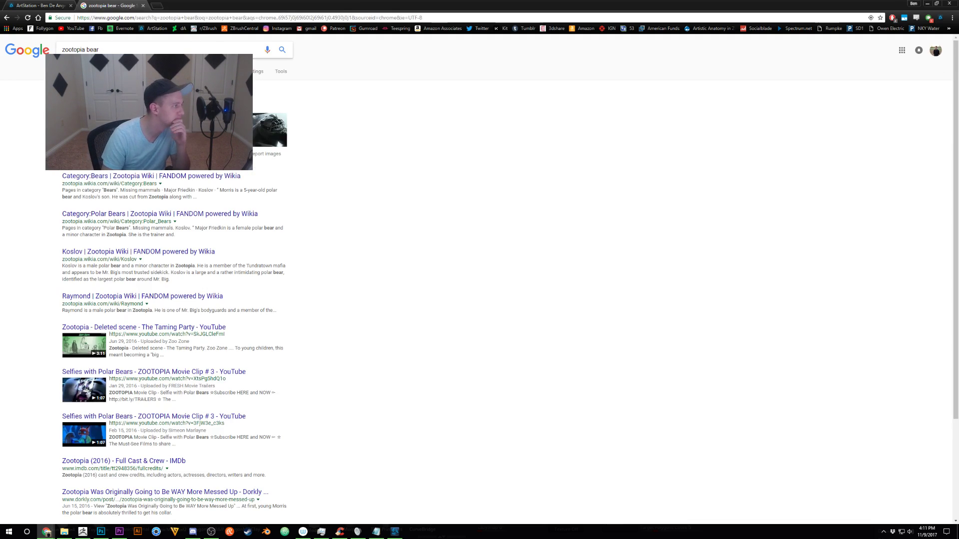
left_click(89, 71)
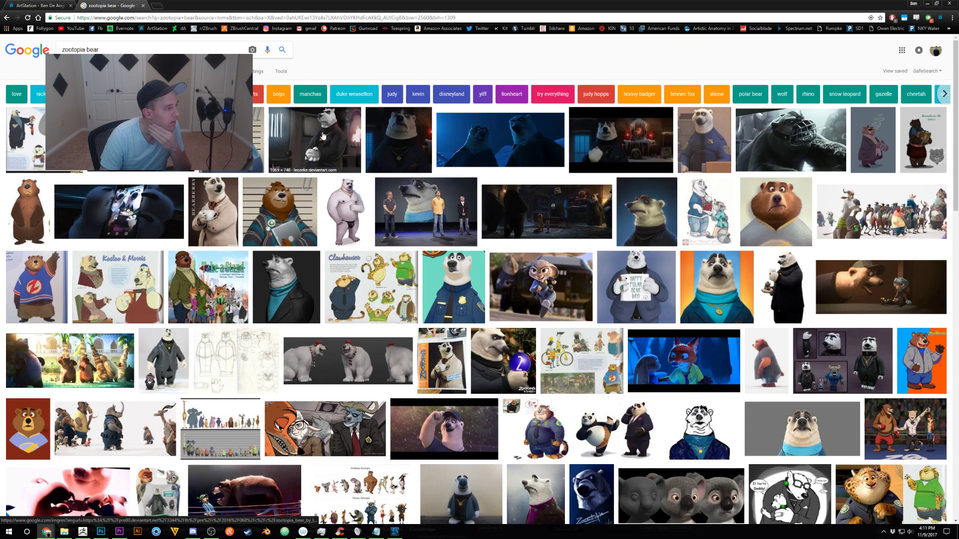
Preview several polar bear pictures and the character concept sheet among the image results, and close the preview.
left_click(323, 135)
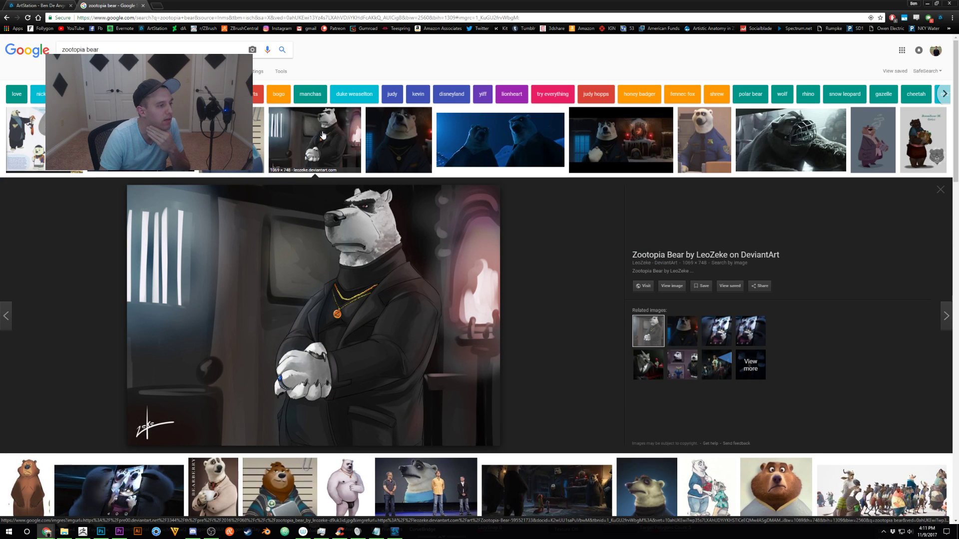
left_click(400, 140)
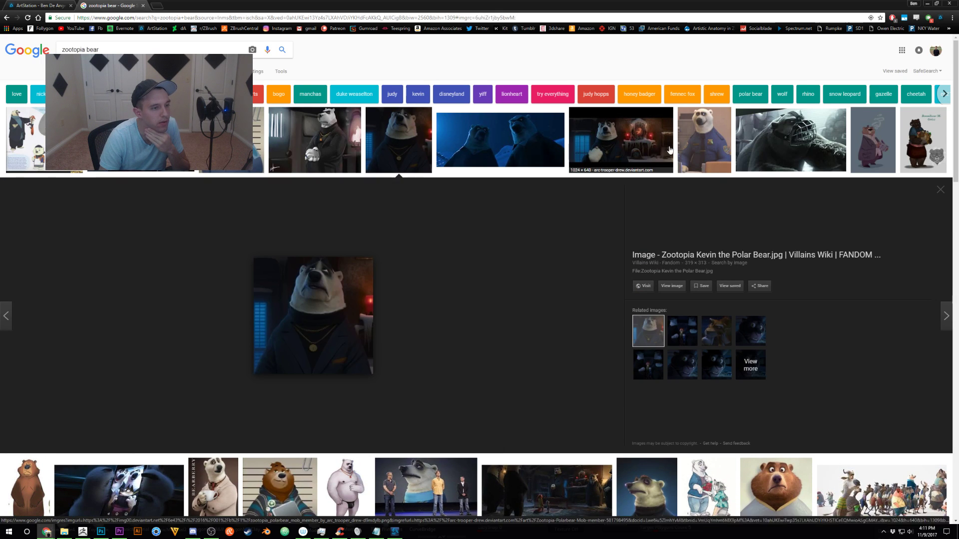
left_click(709, 133)
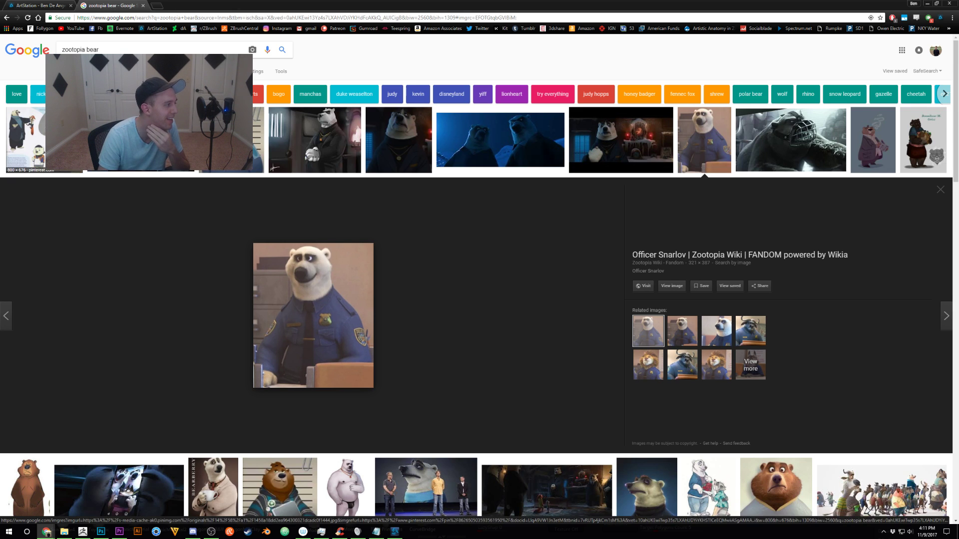
left_click(25, 150)
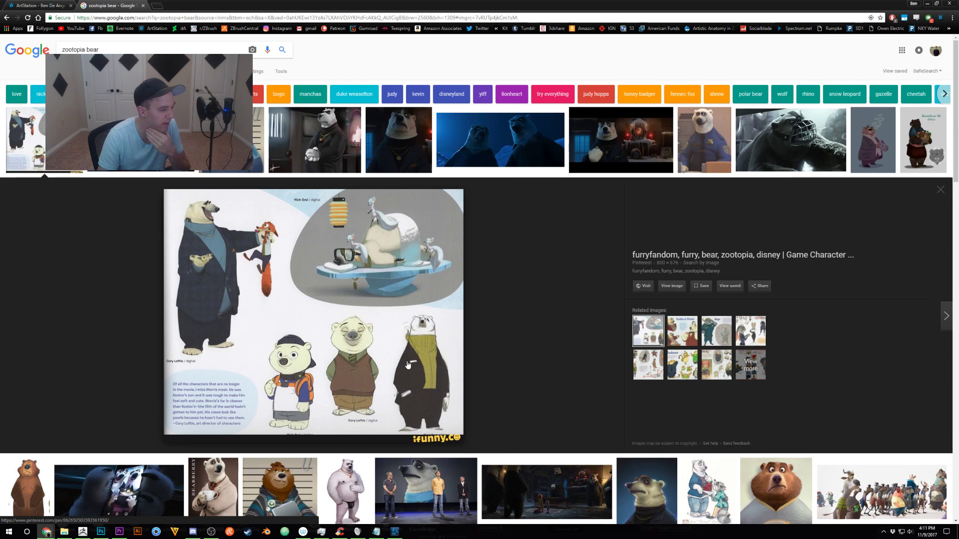
left_click(44, 151)
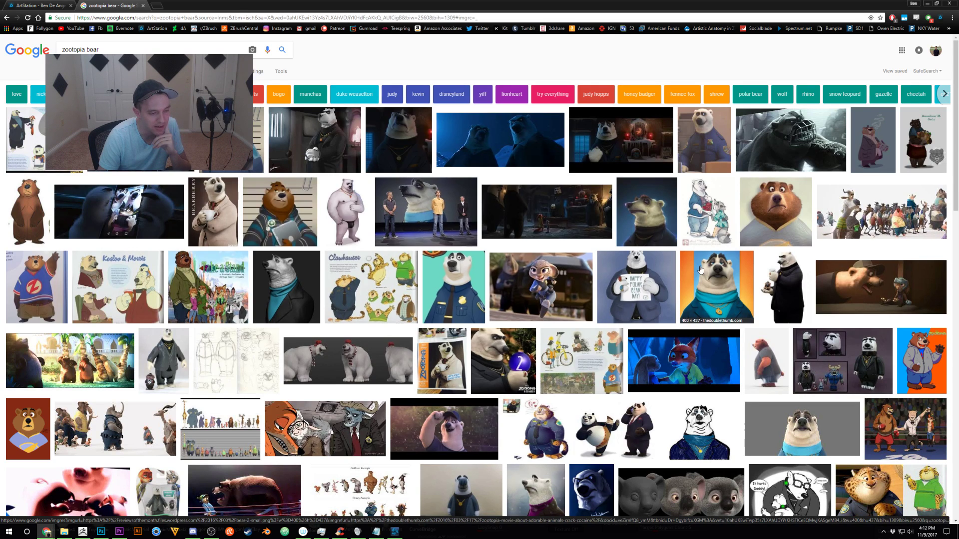
Change the image search to "zootopia ferocious" and preview the picture of the buffalo police officer.
left_click(188, 52)
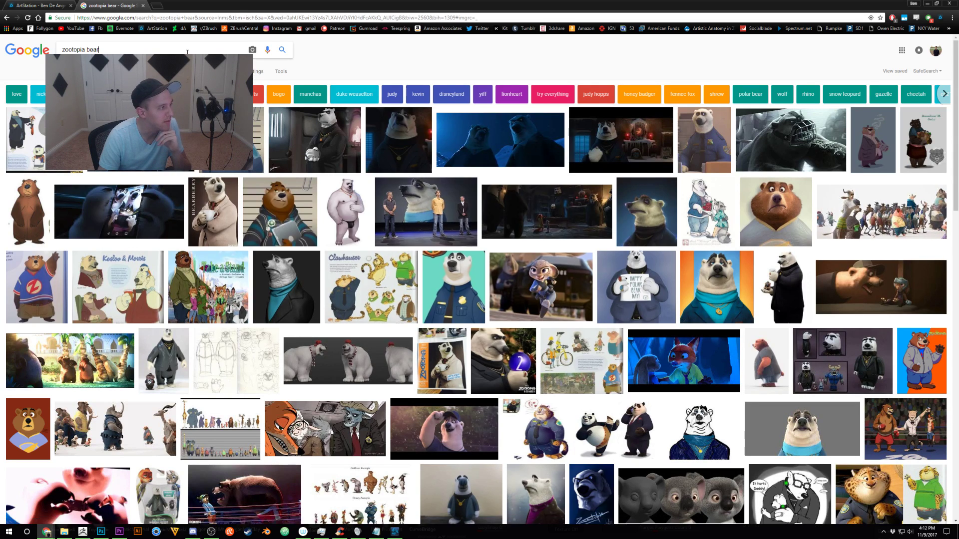
double_click(187, 52)
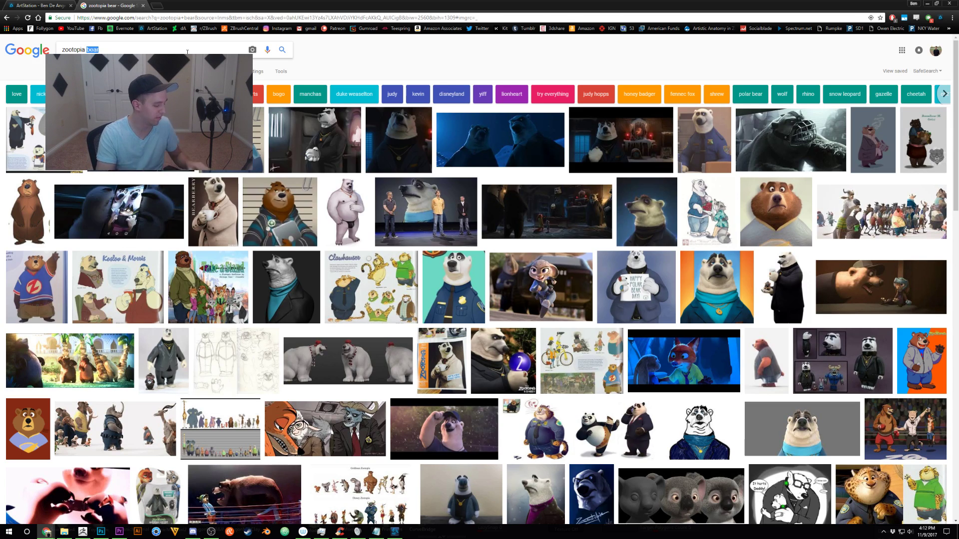
type("eroci")
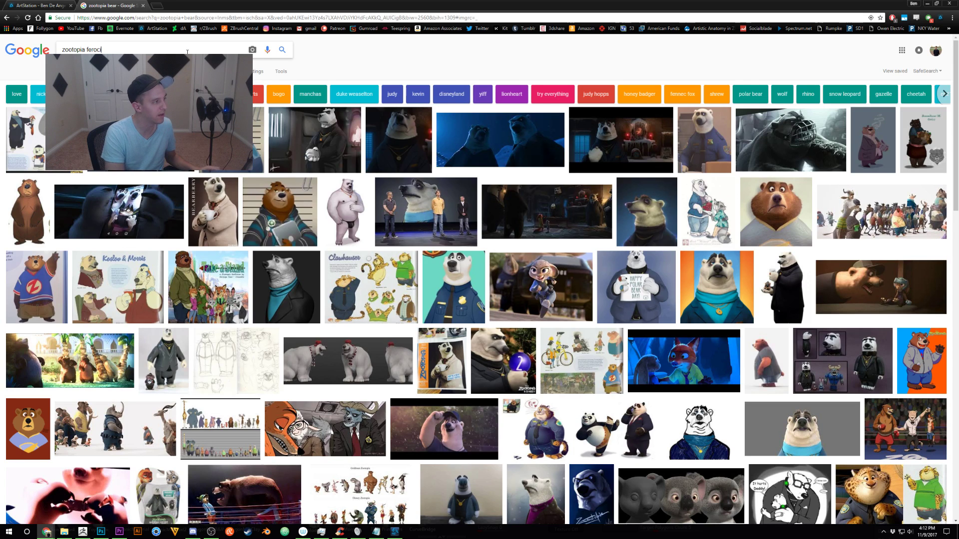
type("ous")
key("Return")
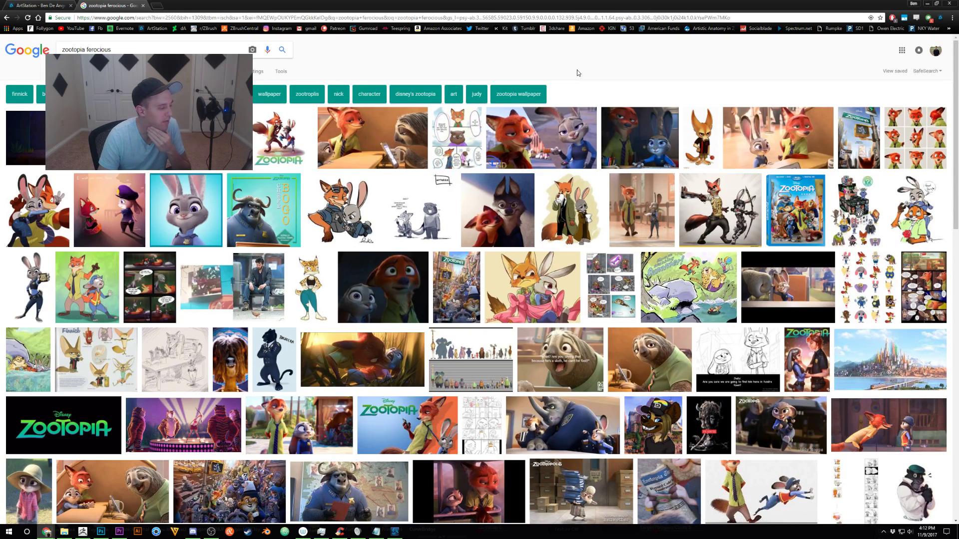
scroll(577, 73, "down", 2)
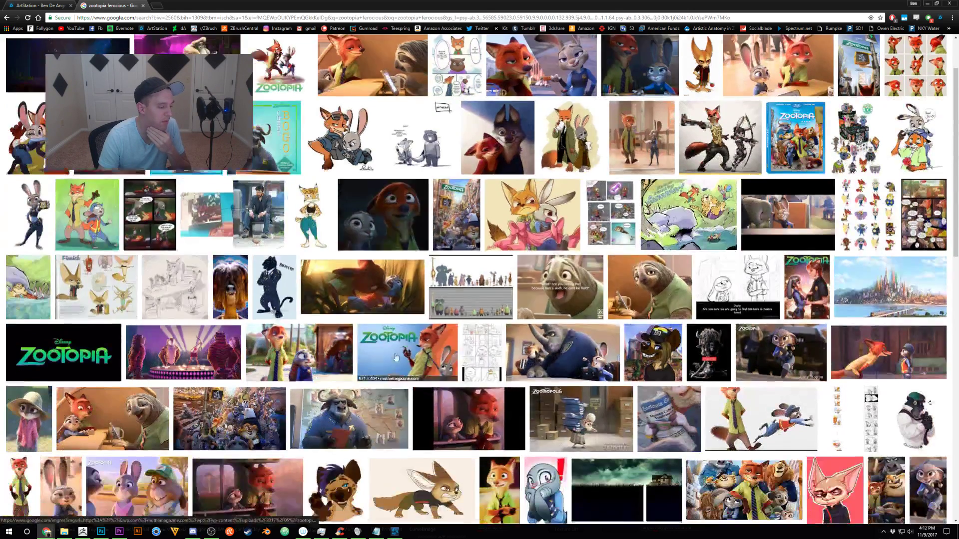
left_click(349, 396)
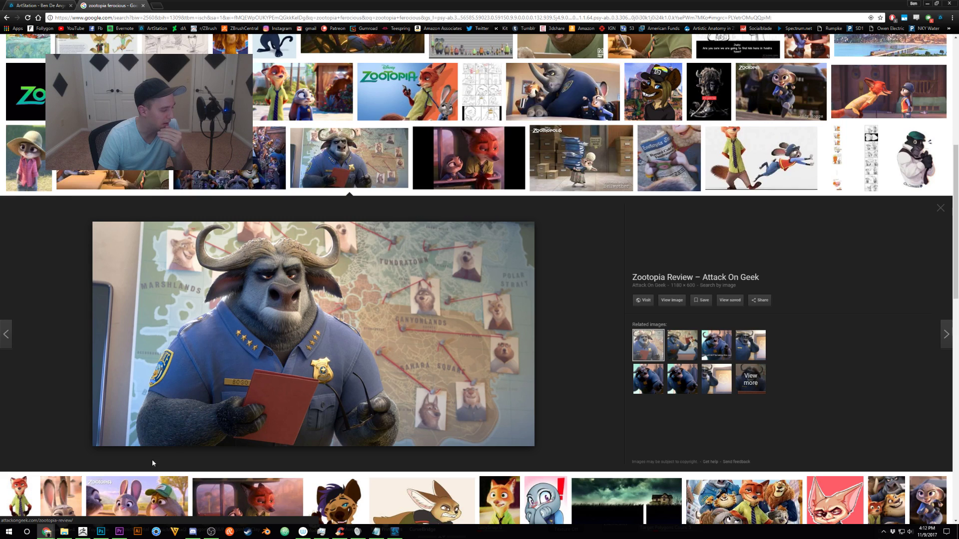
Switch back to ZBrush and check the bear's face from the front with the full model shown.
mouse_move(83, 531)
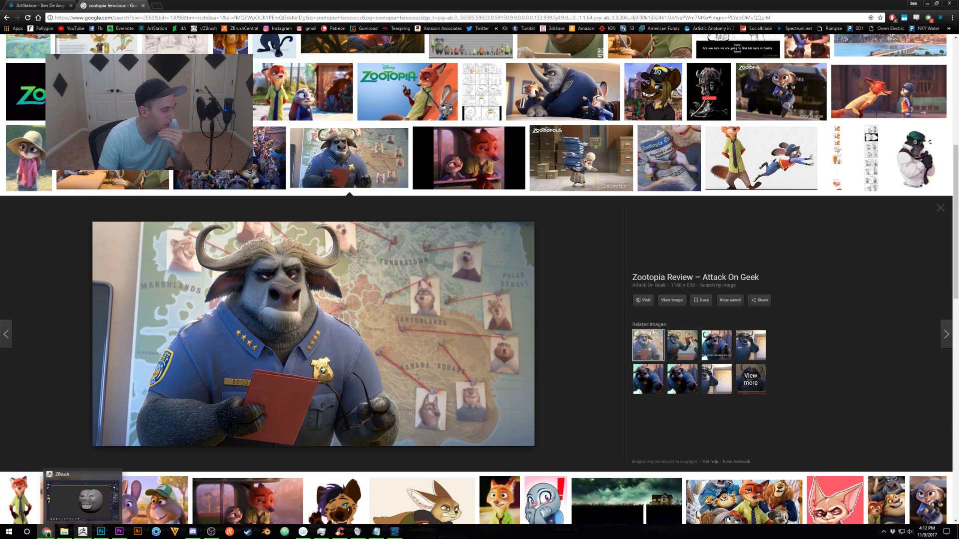
left_click(83, 531)
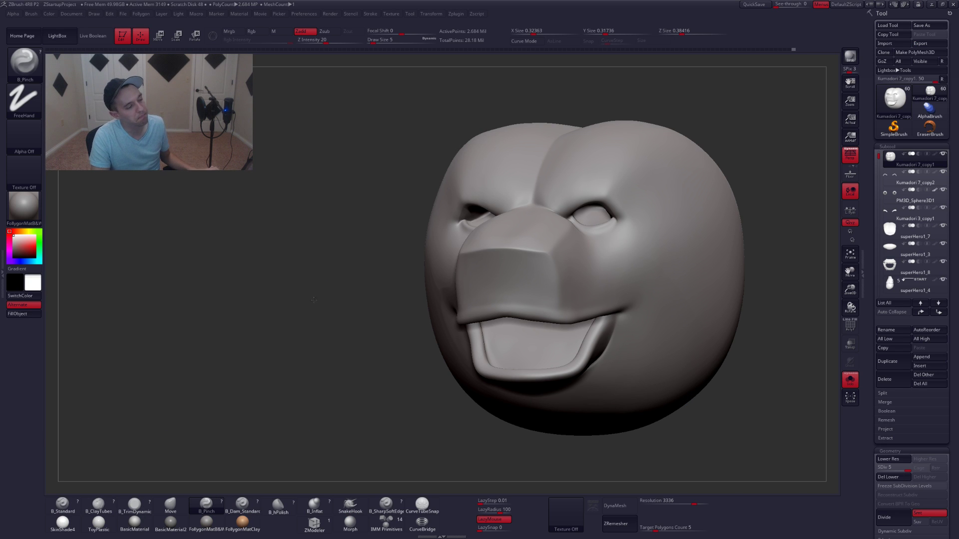
left_click_drag(378, 322, 298, 300, "alt")
key("shift+s")
right_click_drag(406, 246, 501, 285, "ctrl")
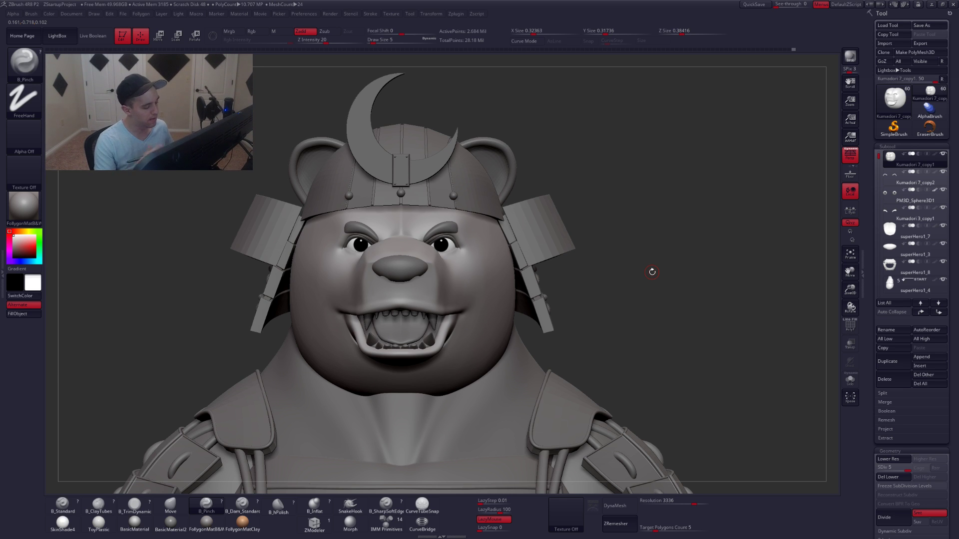
mouse_move(468, 316)
right_mouse_down()
mouse_move(422, 285)
mouse_move(404, 347)
right_mouse_up()
Set the Pinch brush's draw size to 7 and review the full model from three-quarter and front views.
key("alt+s")
key("space")
left_click_drag(428, 296, 430, 296)
mouse_move(430, 296)
right_mouse_down()
mouse_move(416, 301)
mouse_move(469, 291)
right_mouse_up()
key("alt+s")
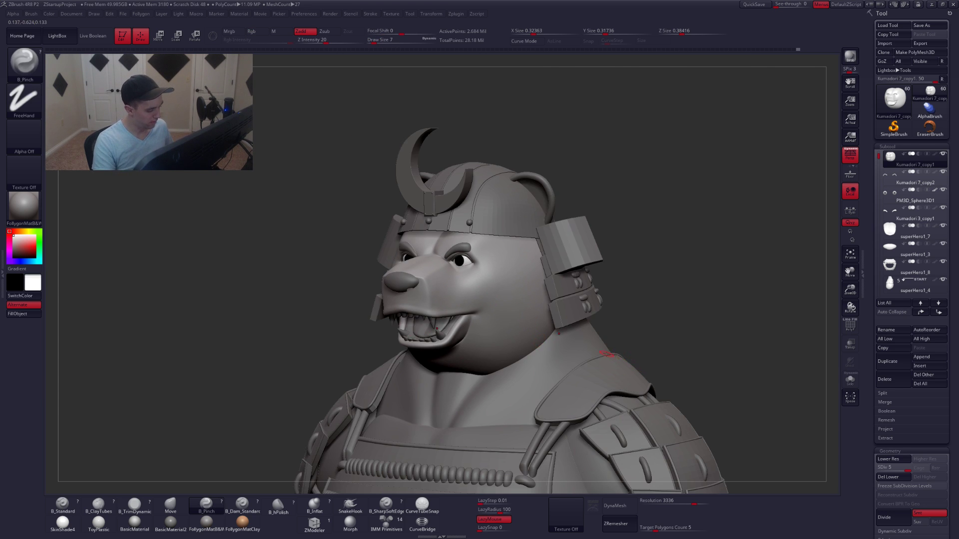
right_click_drag(619, 343, 590, 299)
right_click_drag(550, 380, 558, 294, "shift")
right_click_drag(482, 242, 483, 269, "shift")
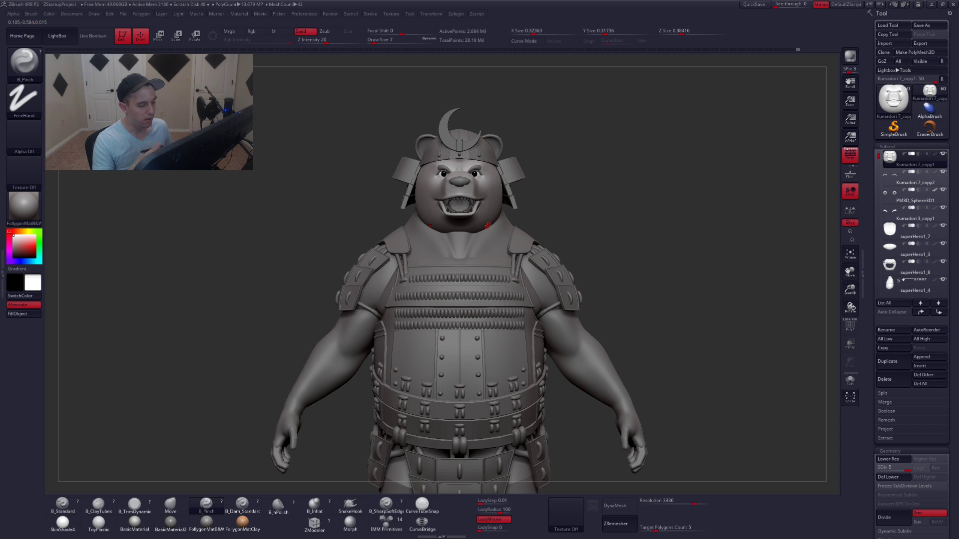
Make the neck and chest subtool superHero1_4 active and briefly toggle its isolation.
left_click(487, 242, "alt")
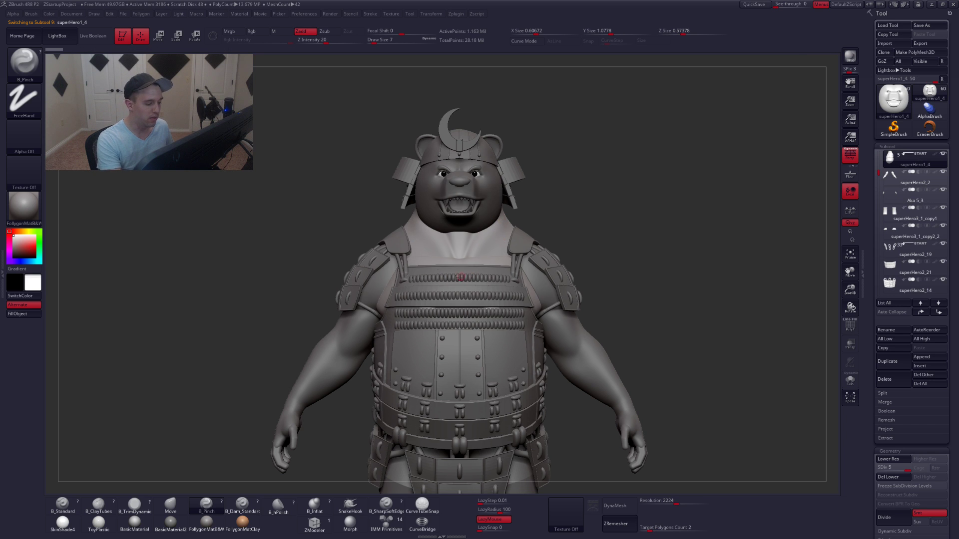
key("alt+s")
key("alt+s")
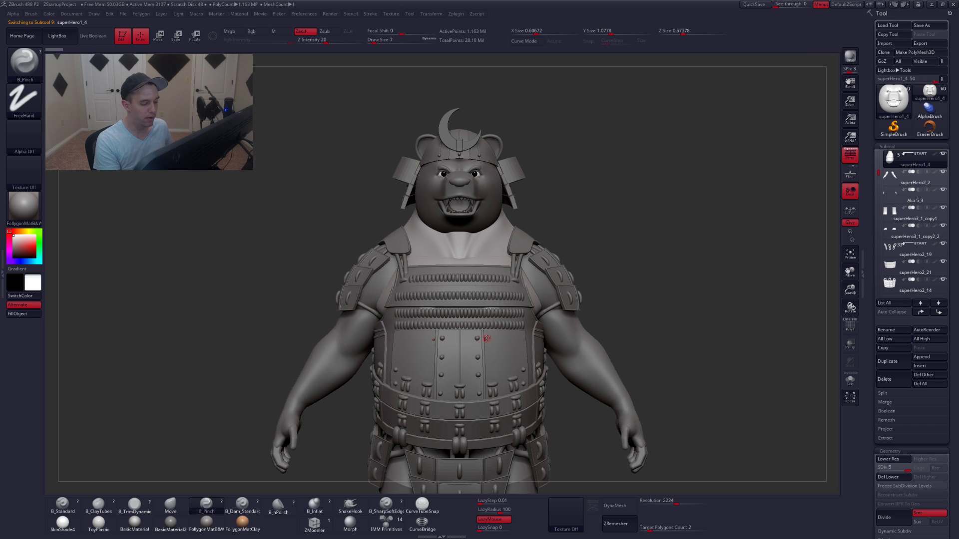
Compare the isolated neck and chest subtool with the full armored model from front and three-quarter views.
key("alt+s")
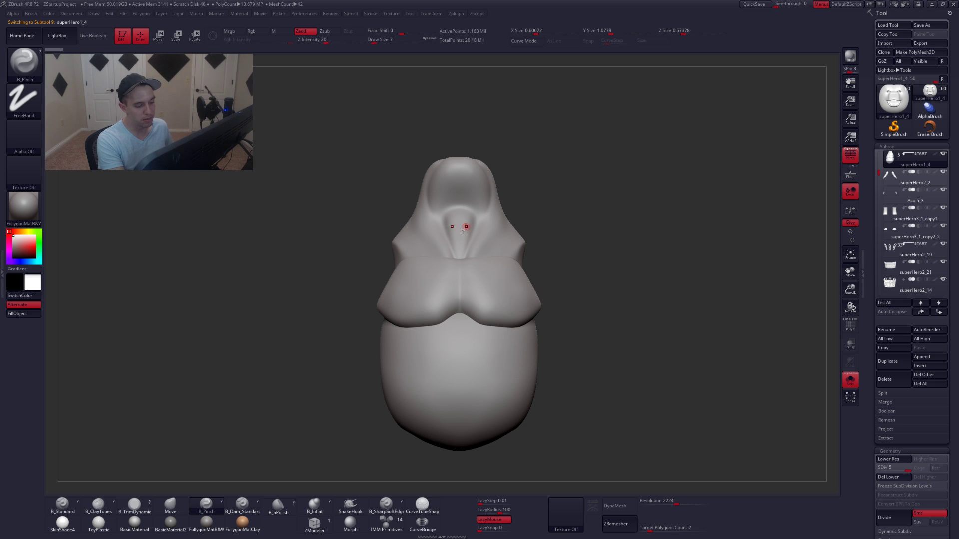
key("ctrl+shift+f")
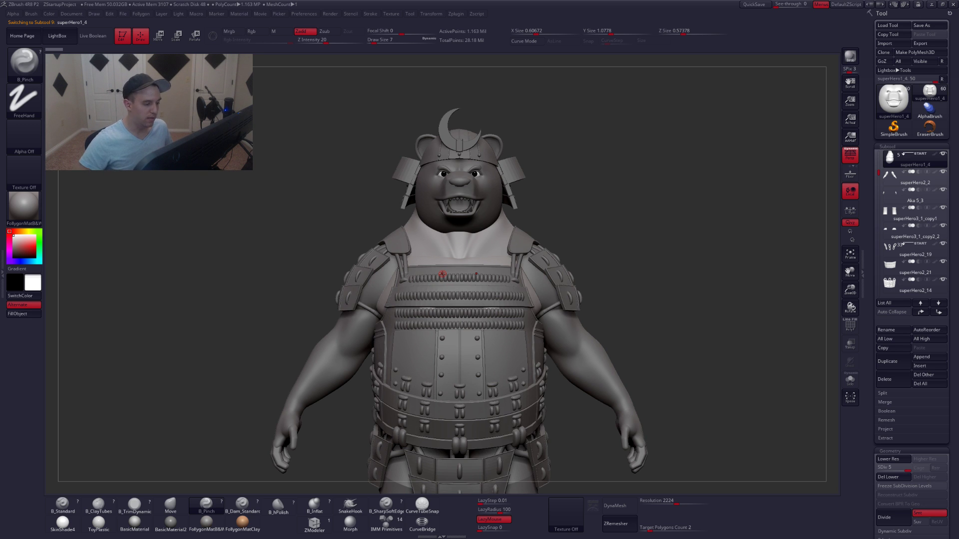
right_click_drag(434, 265, 454, 265)
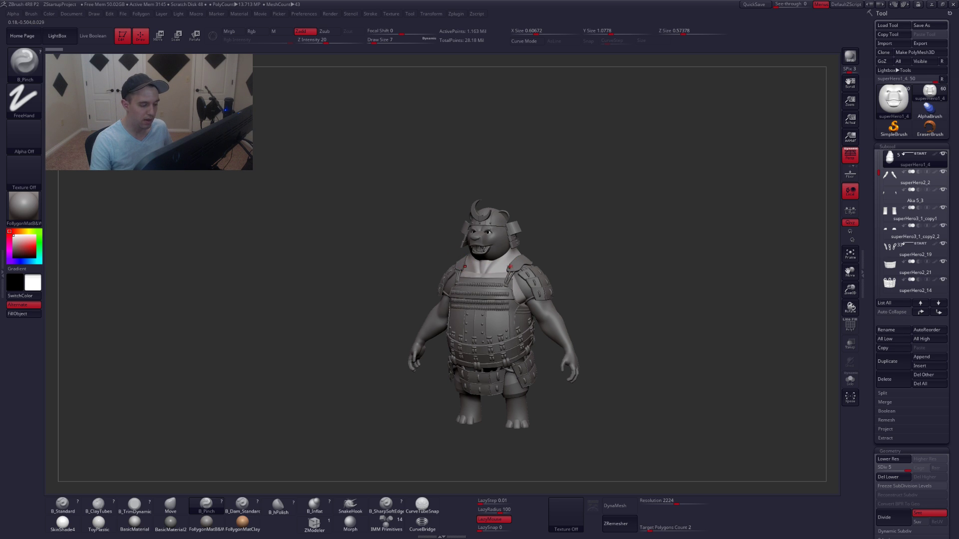
right_click_drag(494, 260, 541, 300, "ctrl")
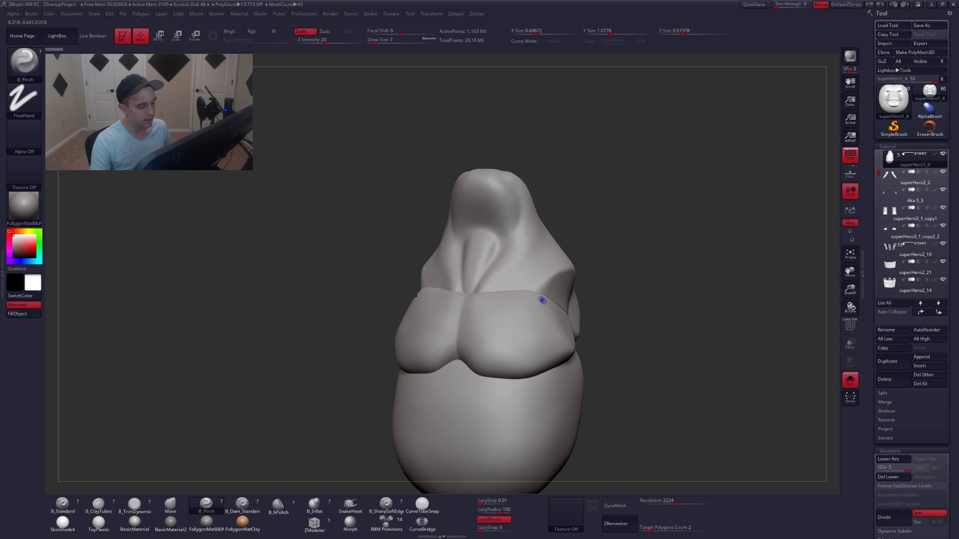
key("shift+f")
key("shift+f")
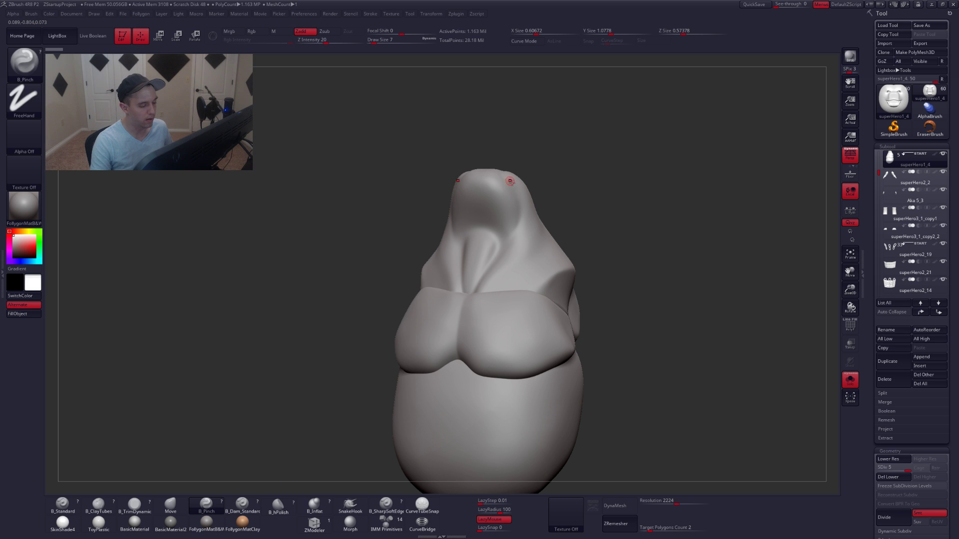
key("alt+s")
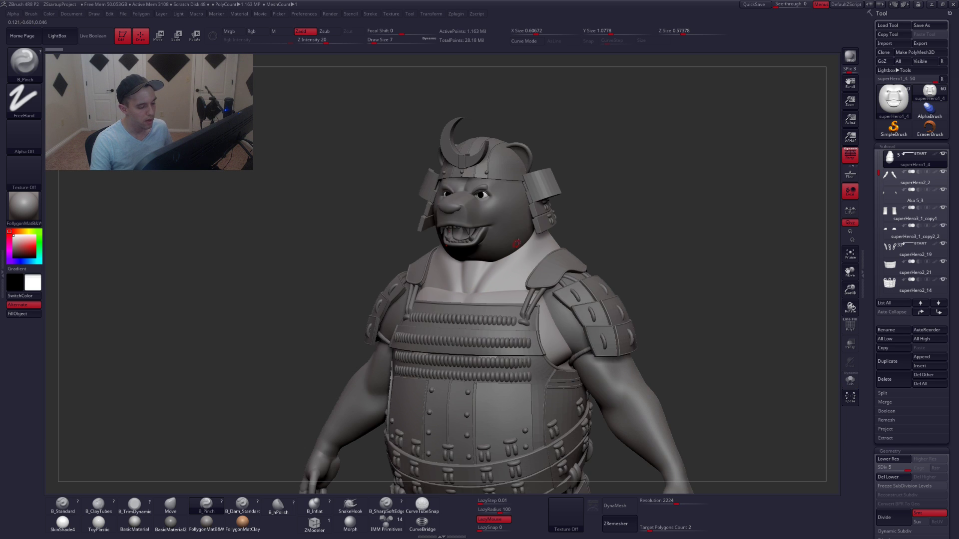
key("ctrl+shift+s")
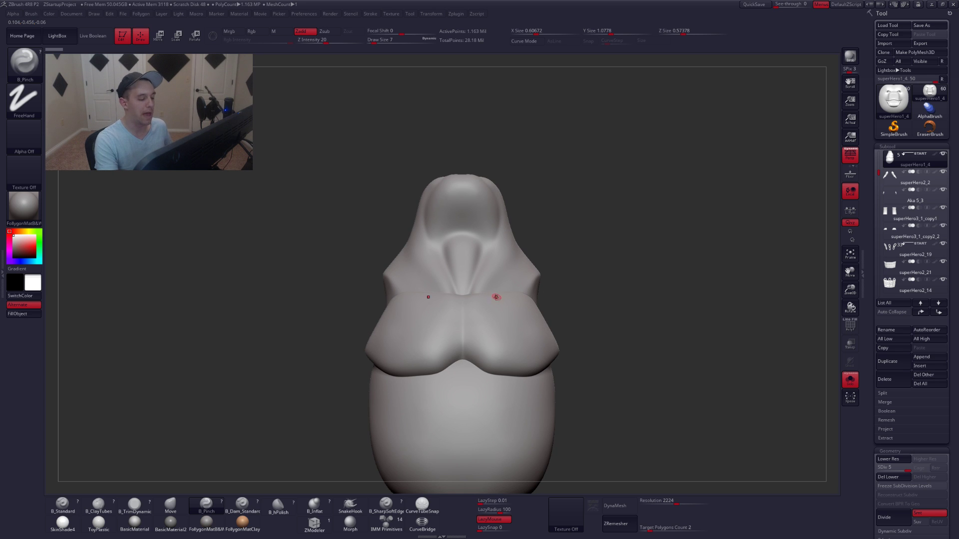
Try to lasso-mask the chest muscles below the crease at the base of the neck.
mouse_move(548, 293)
left_mouse_down()
mouse_move(556, 320)
mouse_move(557, 285)
left_mouse_up()
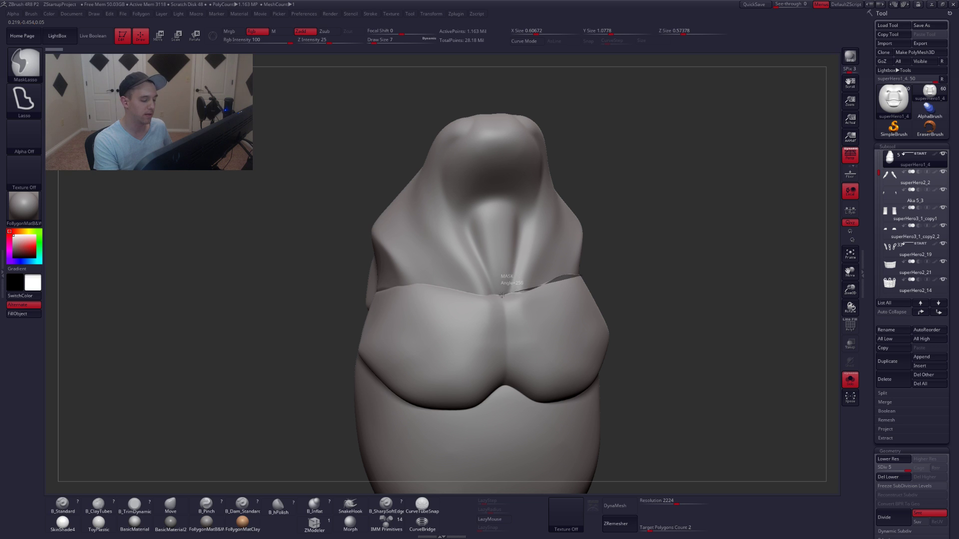
mouse_move(501, 296)
left_mouse_down("ctrl")
mouse_move(495, 317)
mouse_move(618, 360)
mouse_move(665, 296)
left_mouse_up("ctrl")
mouse_move(612, 265)
left_mouse_down("alt")
mouse_move(576, 293)
mouse_move(591, 301)
left_mouse_up("alt")
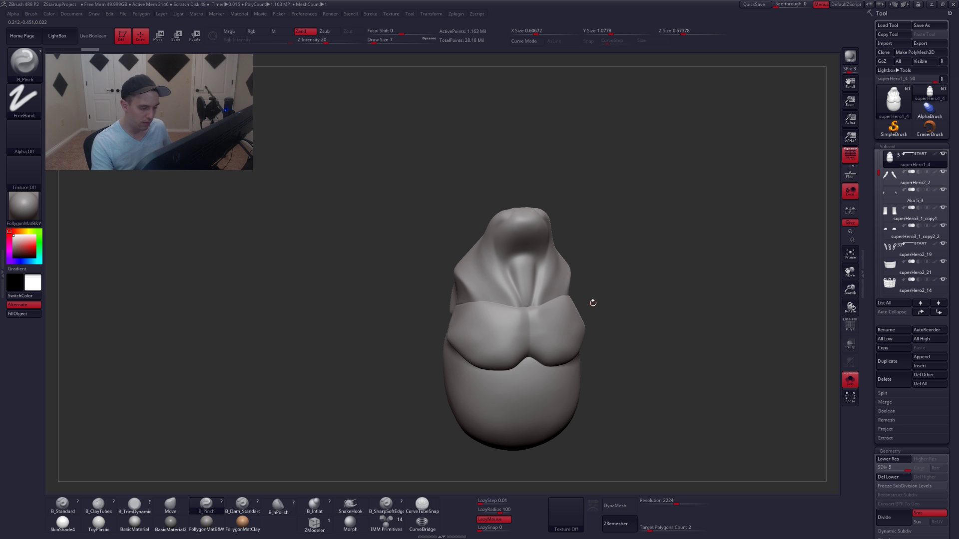
Lasso-mask the chest muscles up to the neck crease, and invert the mask and back to check its coverage.
mouse_move(536, 293)
right_mouse_down()
mouse_move(525, 280)
mouse_move(544, 335)
mouse_move(535, 333)
mouse_move(554, 299)
mouse_move(532, 285)
mouse_move(539, 302)
right_mouse_up()
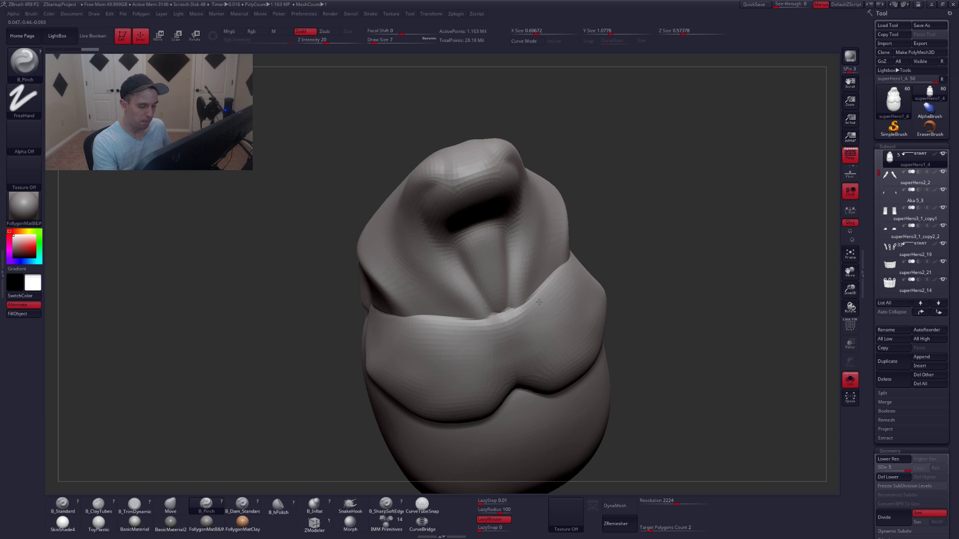
left_click_drag(539, 302, 574, 257)
key("ctrl")
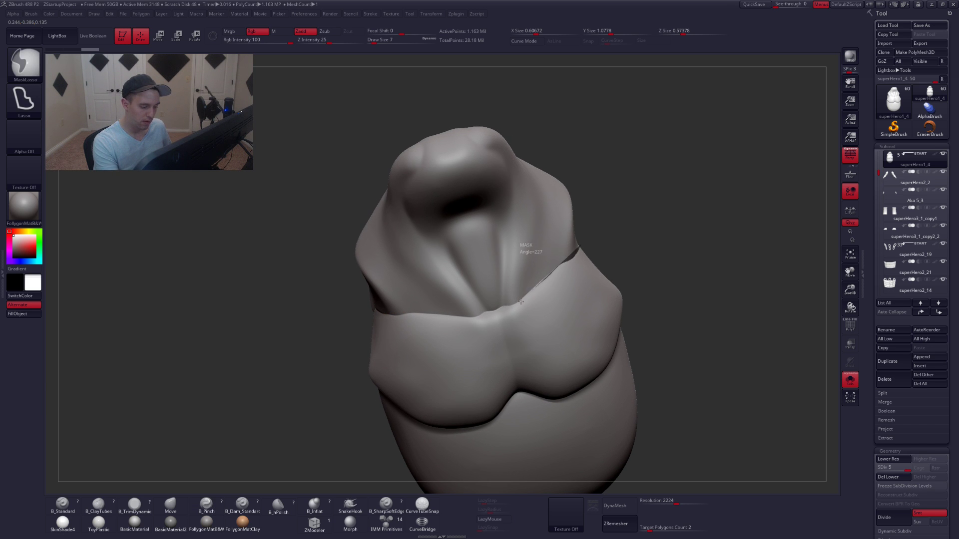
mouse_move(495, 311)
left_mouse_down("ctrl")
mouse_move(545, 365)
mouse_move(622, 394)
mouse_move(578, 303)
left_mouse_up("ctrl")
right_click_drag(582, 310, 585, 377, "shift")
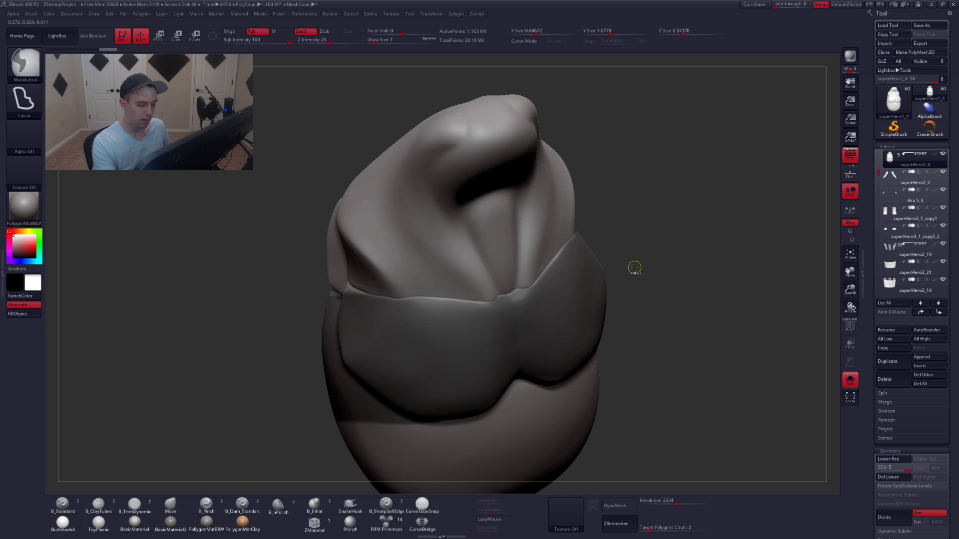
left_click(634, 267, "ctrl")
right_click_drag(587, 292, 571, 304)
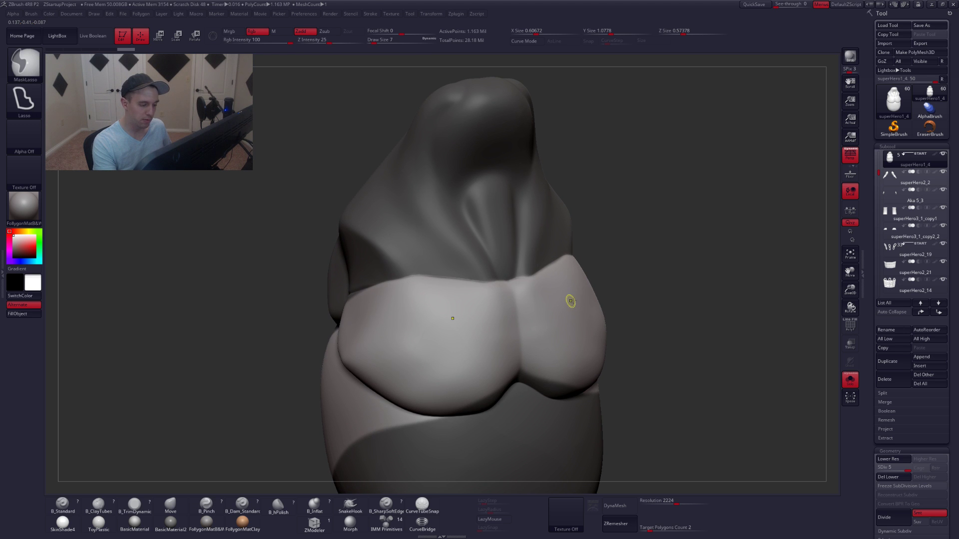
left_click(630, 280, "ctrl")
right_click_drag(629, 280, 659, 284)
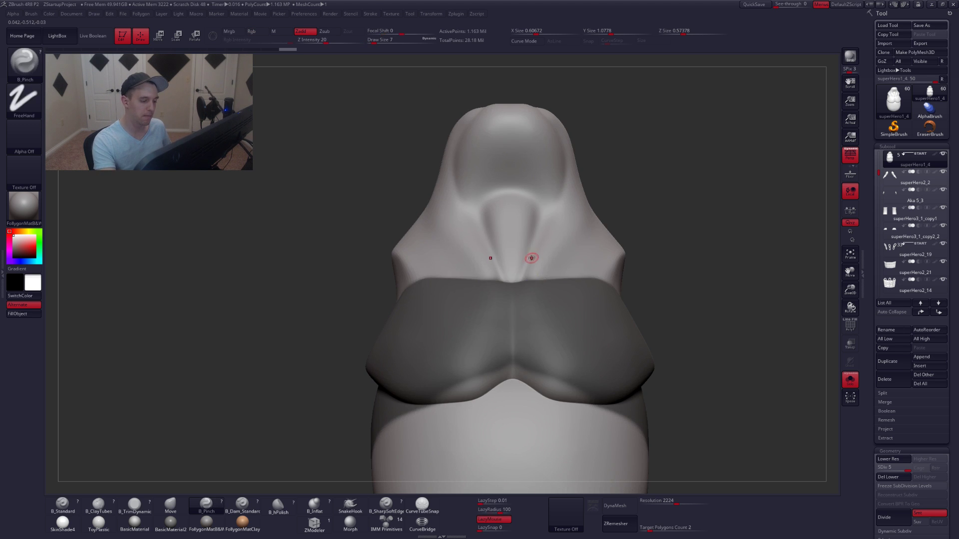
Switch to the TrimDynamic brush at draw size 35 and inspect the throat with and without the armor.
key("space")
left_click_drag(531, 259, 537, 259)
key("3")
key("alt+s")
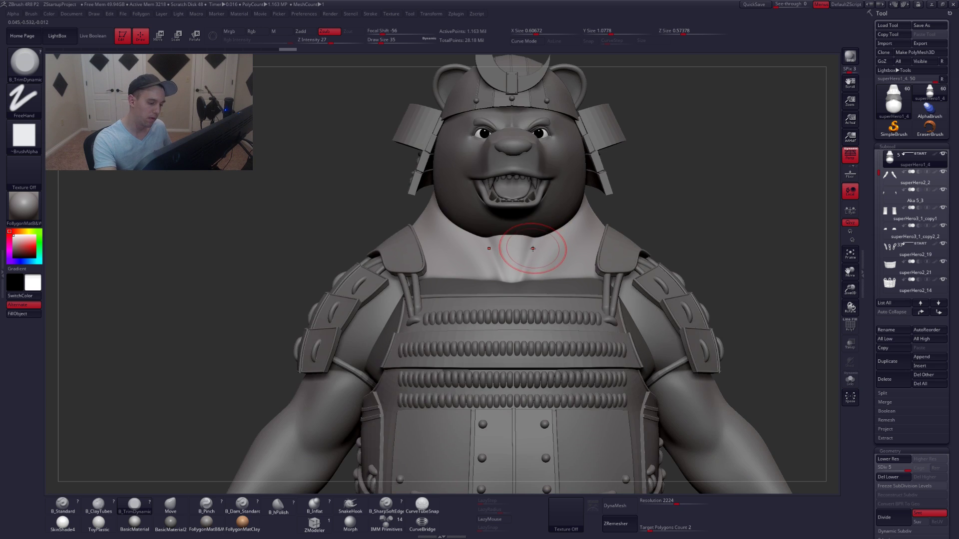
key("alt+s")
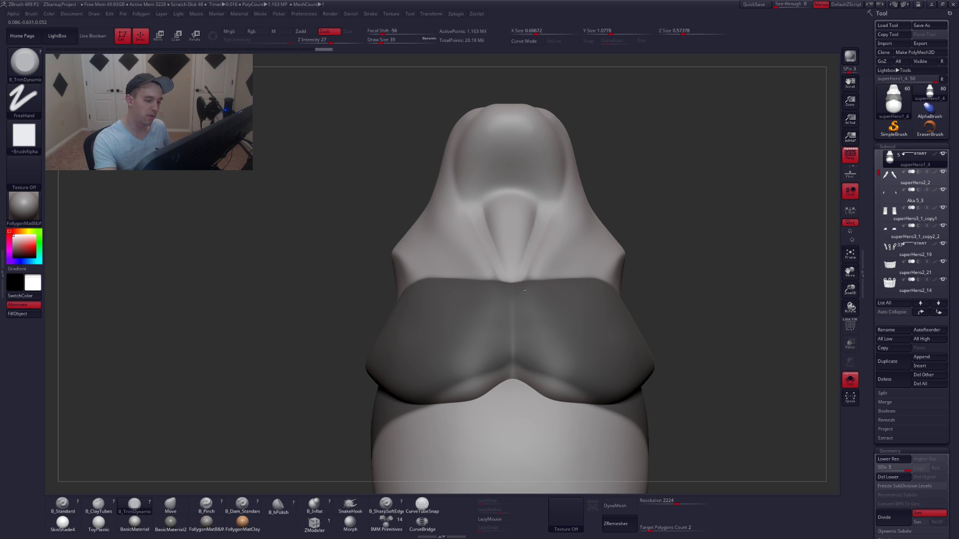
mouse_move(522, 287)
right_mouse_down()
mouse_move(529, 255)
mouse_move(523, 306)
right_mouse_up()
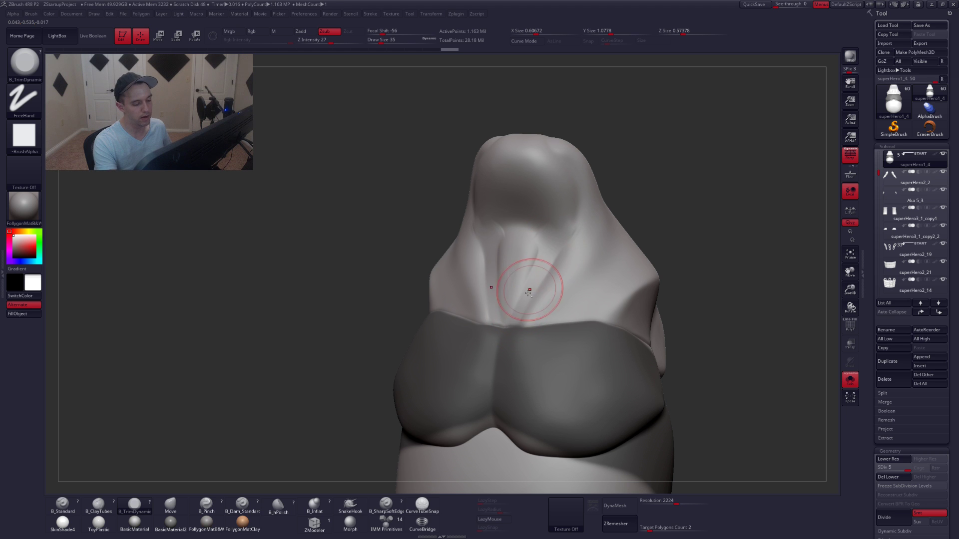
right_click_drag(518, 313, 528, 311)
key("alt+s")
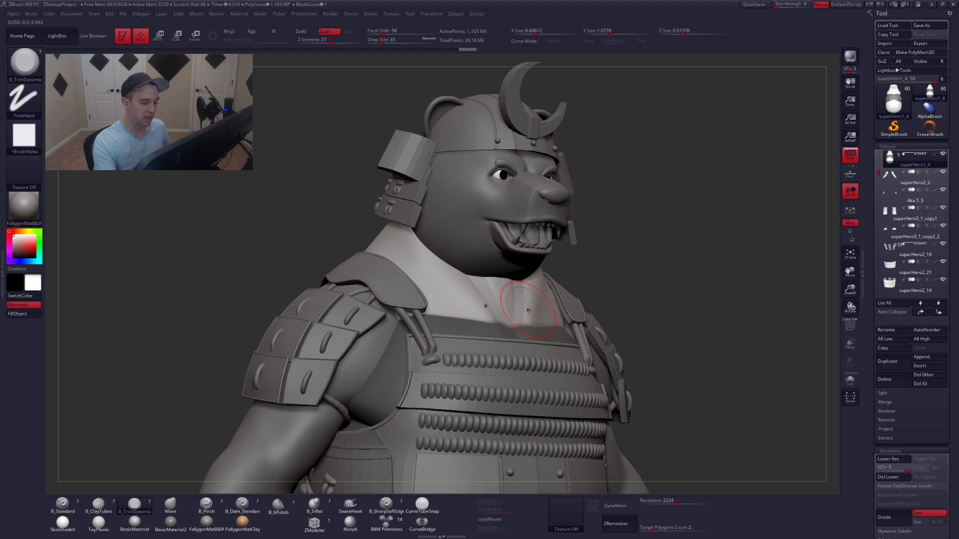
Lower the neck subtool to subdivision level 2, isolate it and smooth out the tendon grooves in the throat.
key("shift+d")
key("shift+d")
key("shift+d")
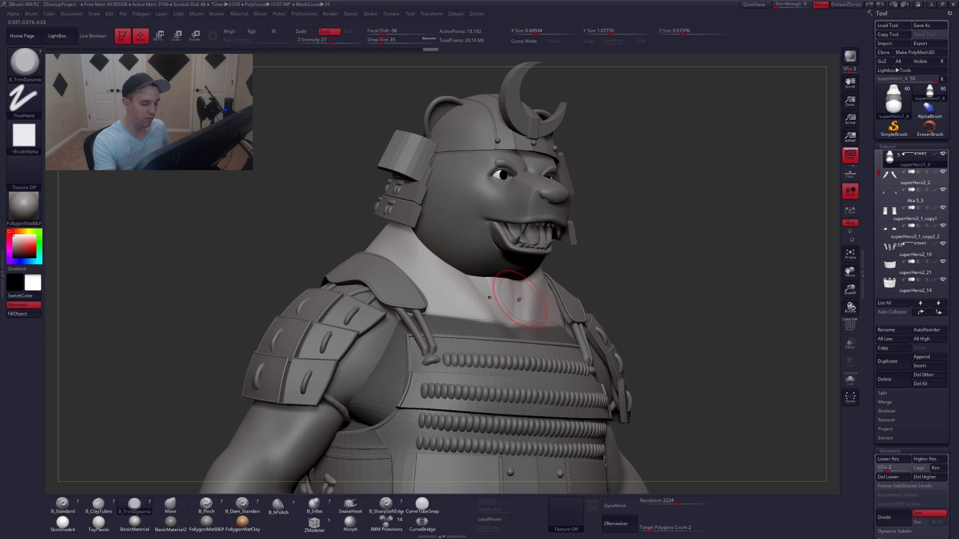
key("alt+s")
right_click_drag(522, 302, 511, 316)
left_click_drag(511, 316, 508, 283, "shift")
right_click_drag(514, 272, 520, 272)
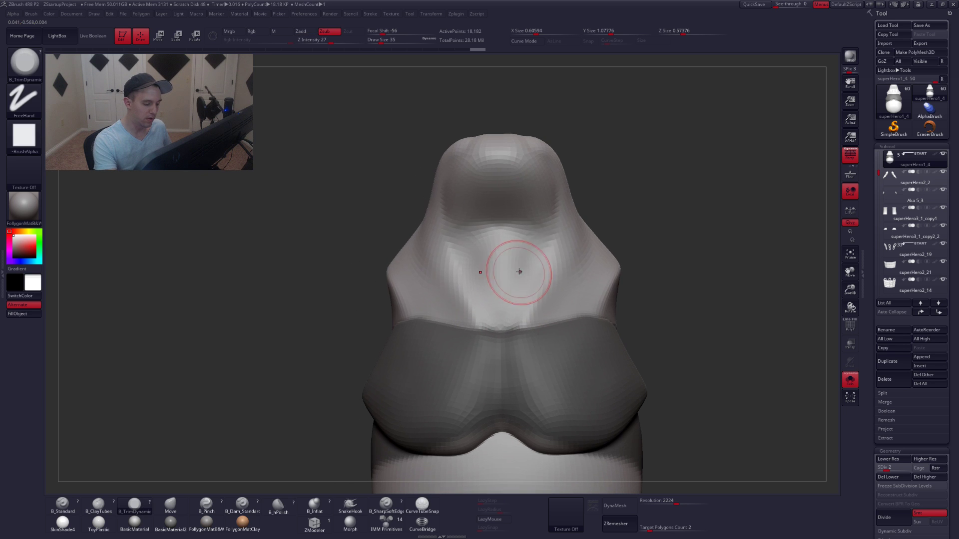
left_click_drag(520, 272, 510, 280, "shift")
mouse_move(510, 282)
right_mouse_down()
mouse_move(545, 297)
mouse_move(502, 293)
right_mouse_up()
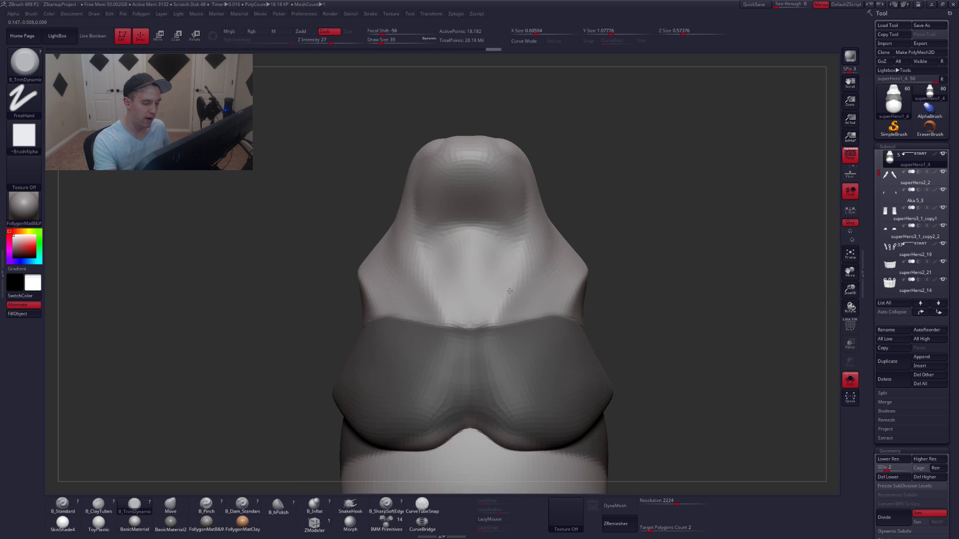
Raise the neck subtool to subdivision level 3 and check its shape against the armored model from front and side.
key("d")
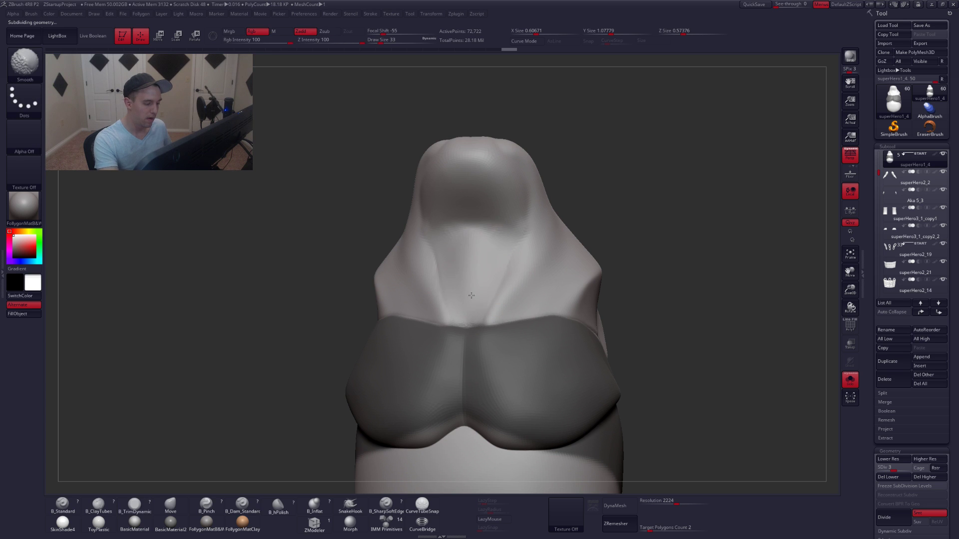
right_click_drag(488, 259, 497, 312)
key("5")
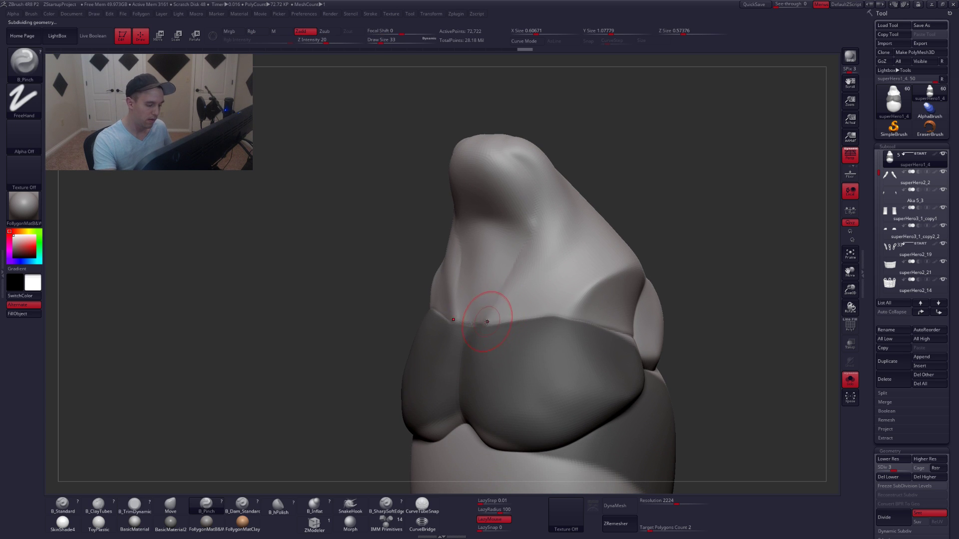
right_click_drag(533, 267, 533, 259, "shift")
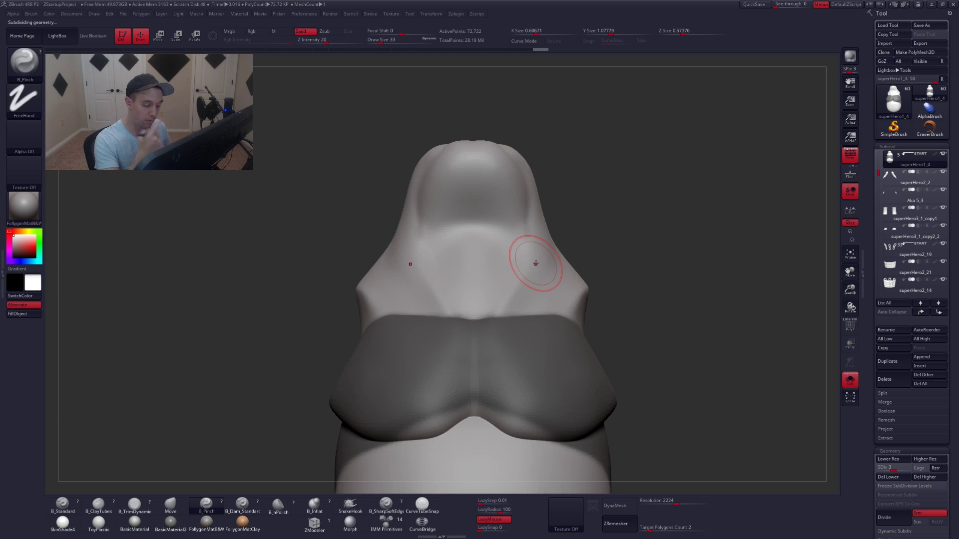
key("alt+s")
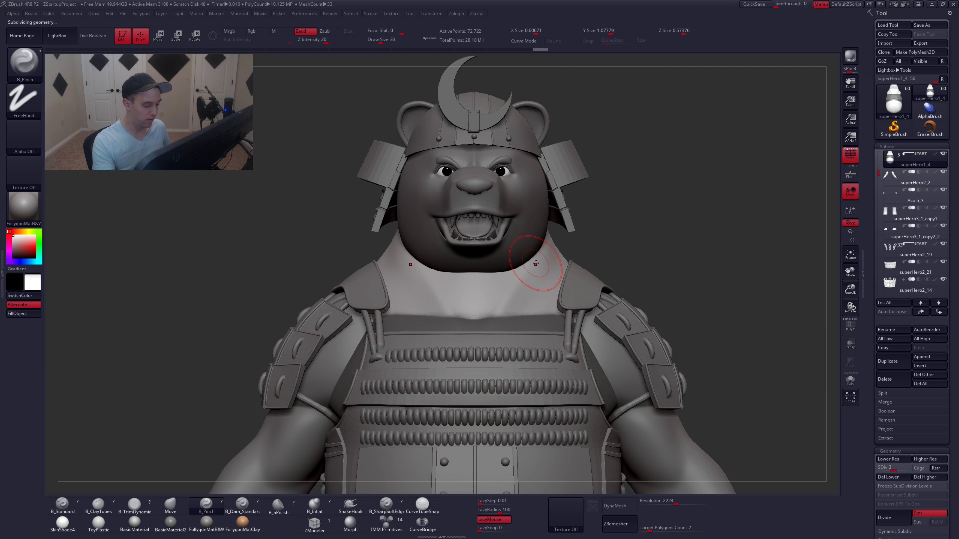
right_click_drag(494, 313, 531, 316)
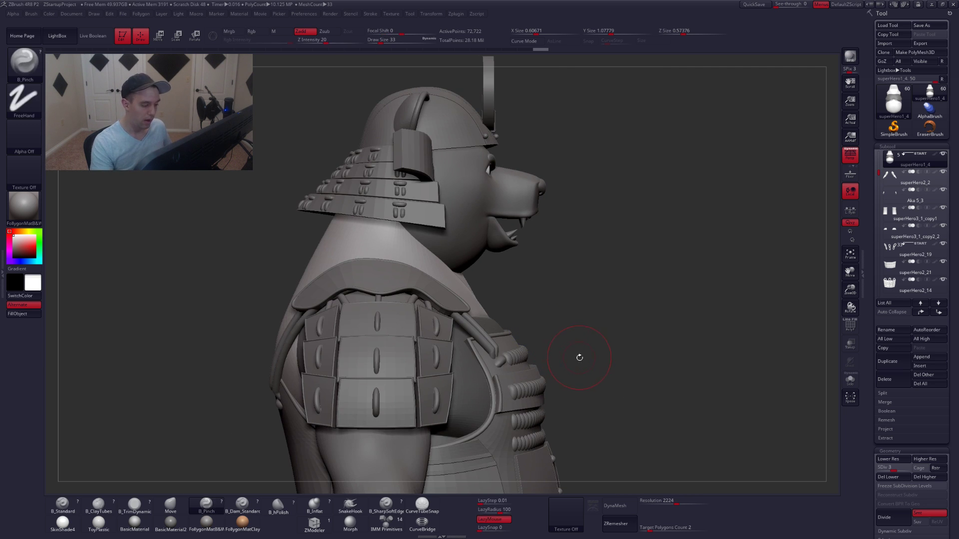
key("alt+s")
right_click_drag(584, 362, 541, 359)
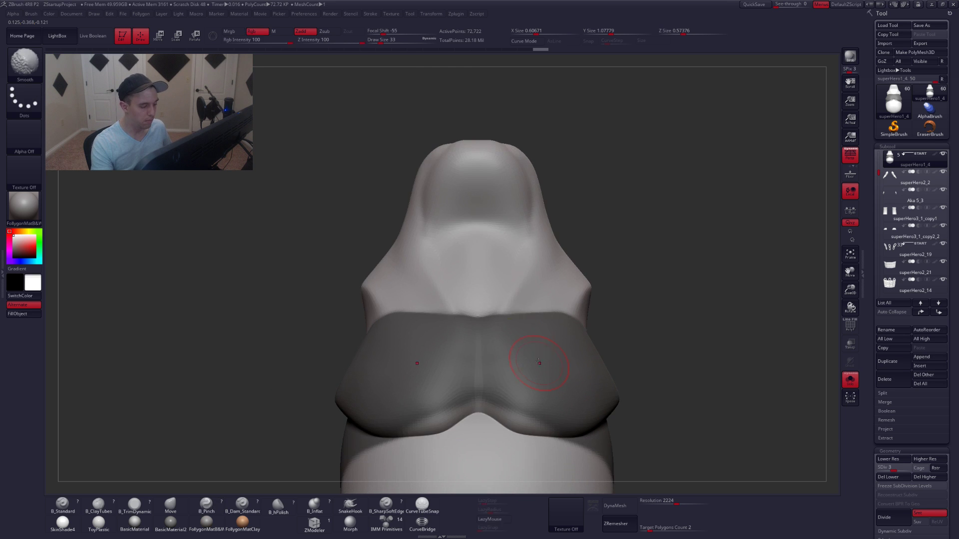
Flatten the middle of the throat with TrimDynamic, smooth it, and review the neck with the armor shown.
mouse_move(482, 281)
right_mouse_down()
mouse_move(480, 301)
mouse_move(481, 278)
mouse_move(480, 291)
right_mouse_up()
key("3")
key("alt+s")
key("alt+s")
left_click_drag(479, 290, 484, 253)
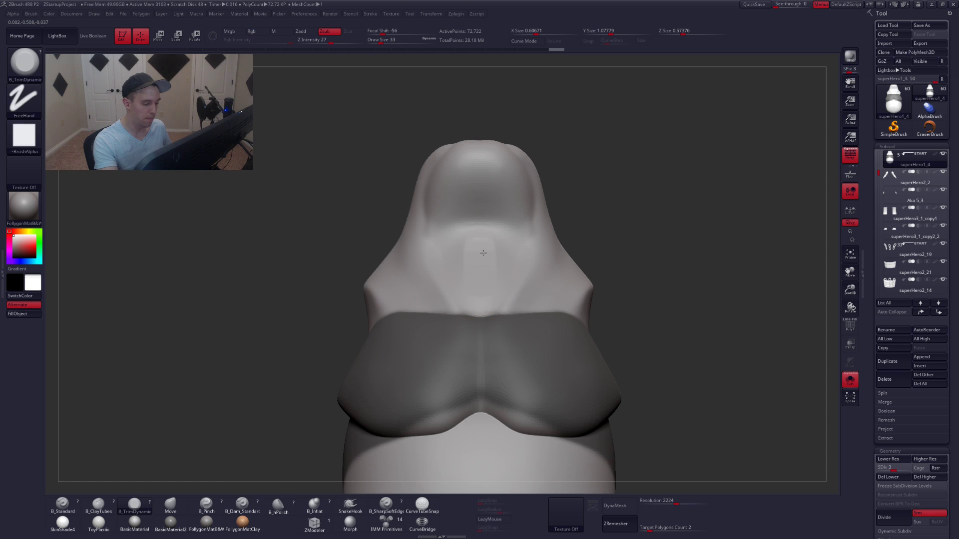
right_click_drag(484, 259, 483, 241)
left_click_drag(482, 241, 481, 251, "shift")
right_click_drag(489, 292, 492, 306, "shift")
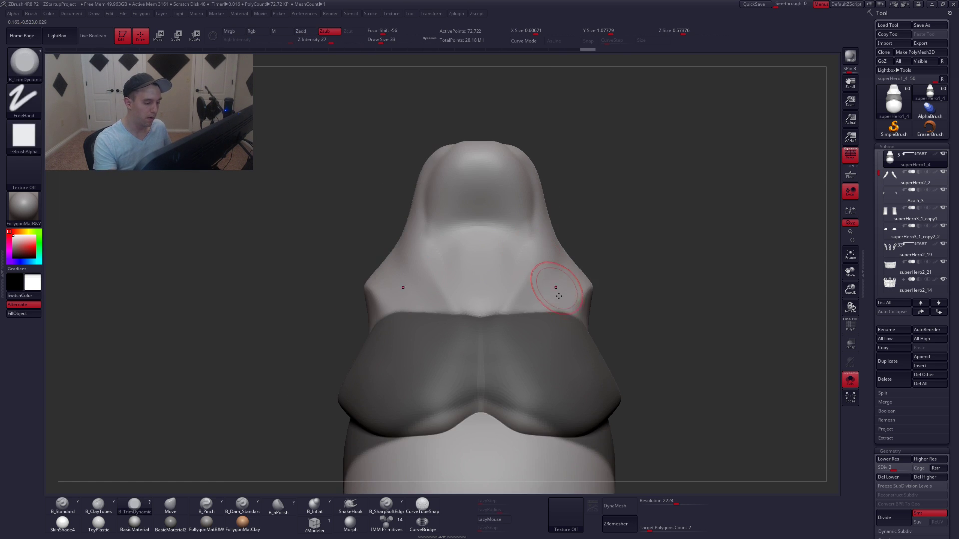
key("alt+s")
mouse_move(564, 322)
right_mouse_down()
mouse_move(522, 315)
mouse_move(497, 274)
right_mouse_up()
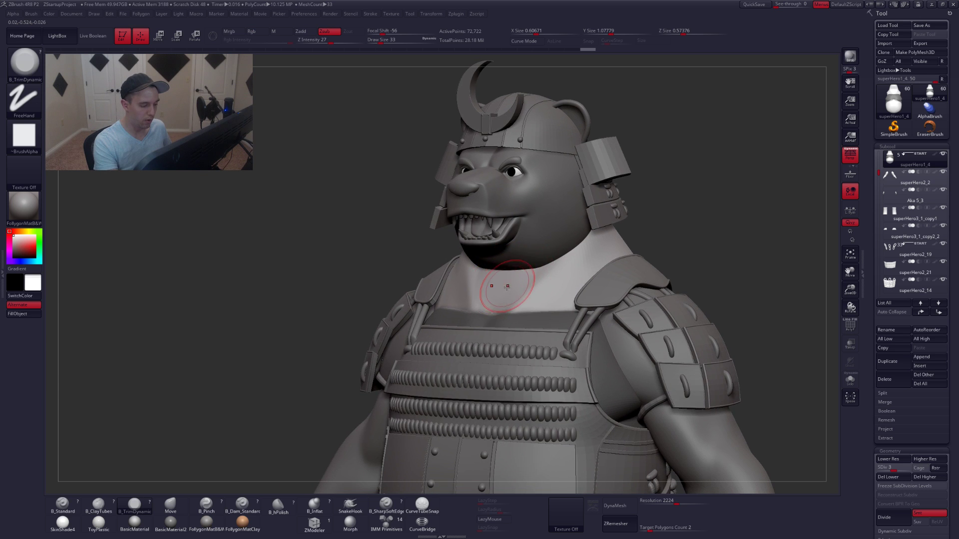
Build up the middle of the isolated throat using the ClayTubes brush at draw size 44.
key("alt+s")
key("b")
key("c")
key("t")
key("space")
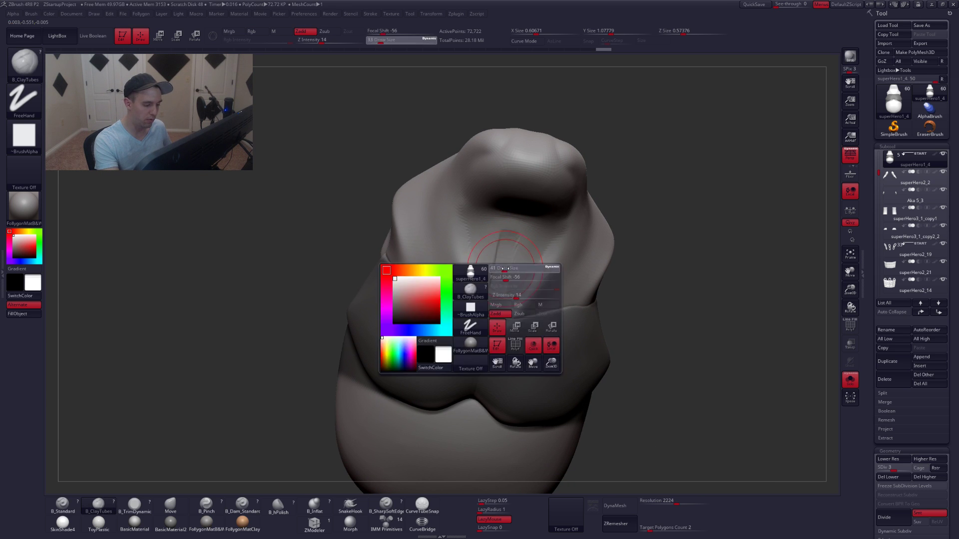
left_click_drag(499, 284, 502, 284)
left_click_drag(512, 237, 495, 303)
mouse_move(494, 302)
right_mouse_down()
mouse_move(512, 294)
mouse_move(510, 258)
right_mouse_up()
Smooth the built-up throat and flatten it with the TrimDynamic brush at draw size 46.
key("b")
key("t")
key("d")
left_click_drag(510, 258, 501, 283, "shift")
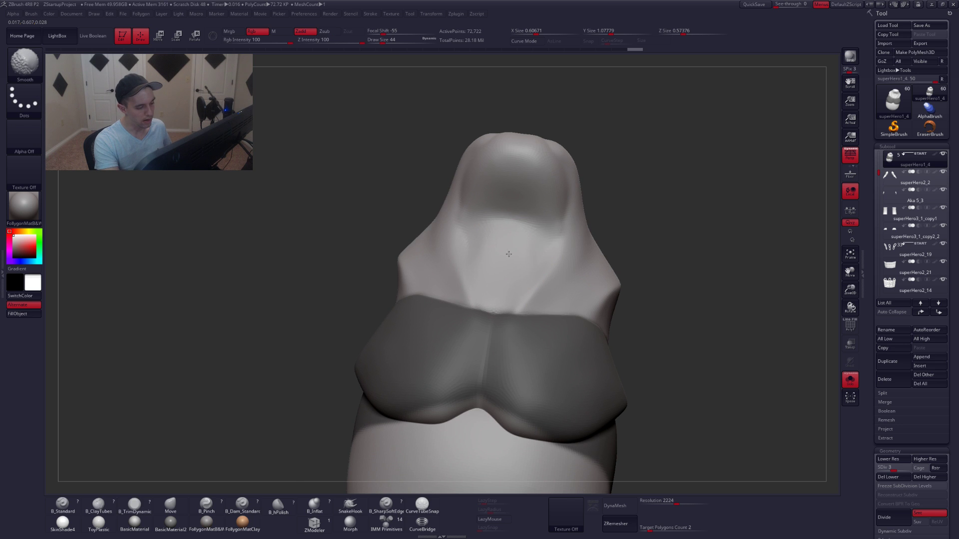
right_click_drag(509, 254, 520, 271)
key("space")
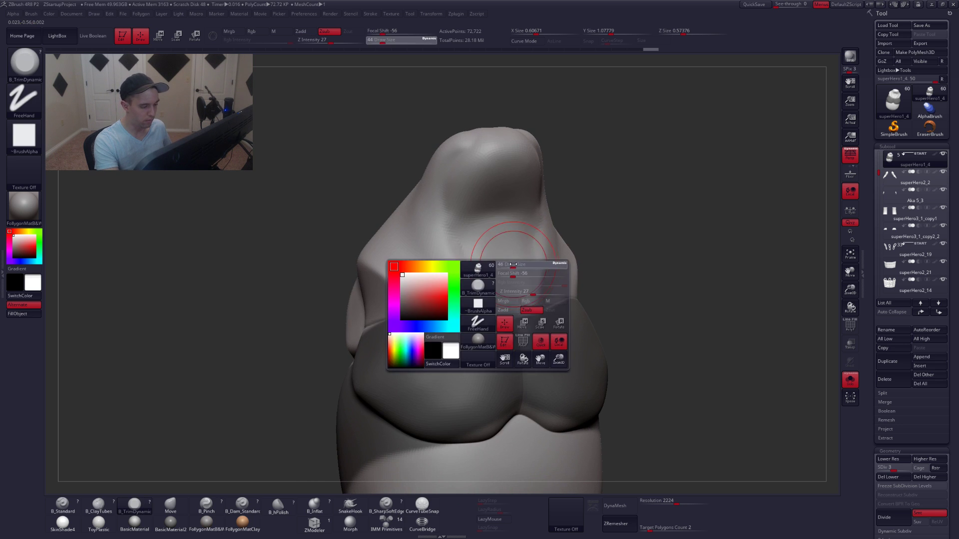
mouse_move(521, 270)
left_mouse_down()
mouse_move(514, 253)
mouse_move(516, 274)
left_mouse_up()
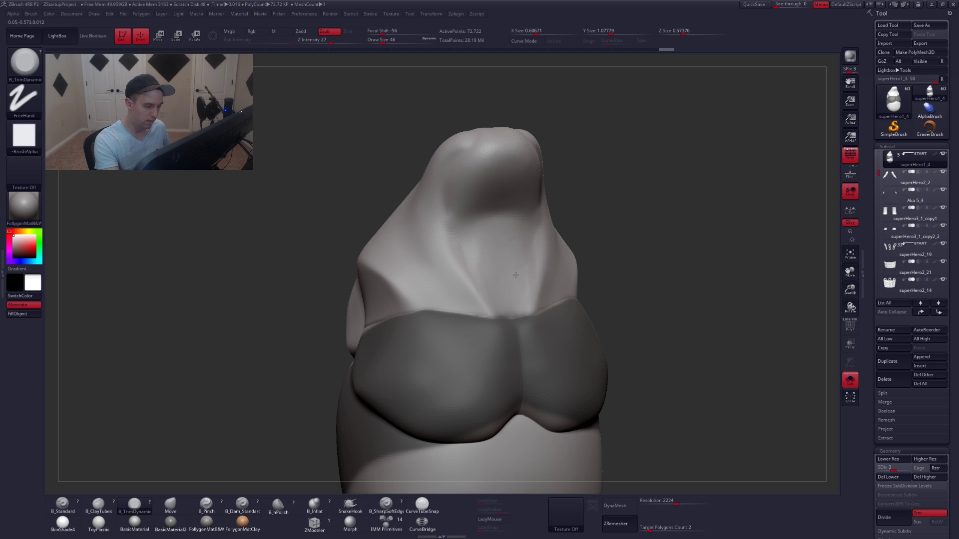
right_click_drag(503, 271, 601, 298)
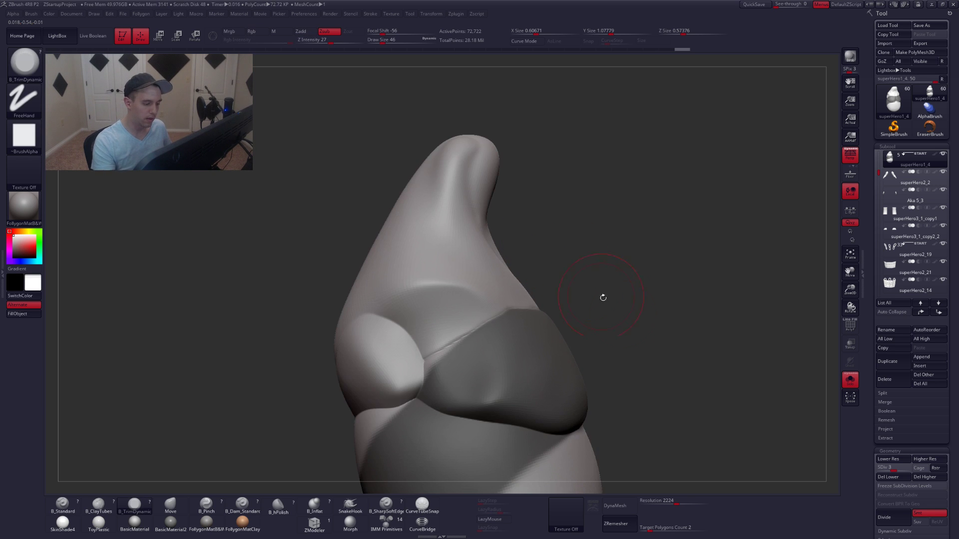
Pinch the edges of the throat above the chest with the Pinch brush at draw size 35.
mouse_move(659, 340)
right_mouse_down()
mouse_move(660, 348)
mouse_move(527, 327)
right_mouse_up()
key("5")
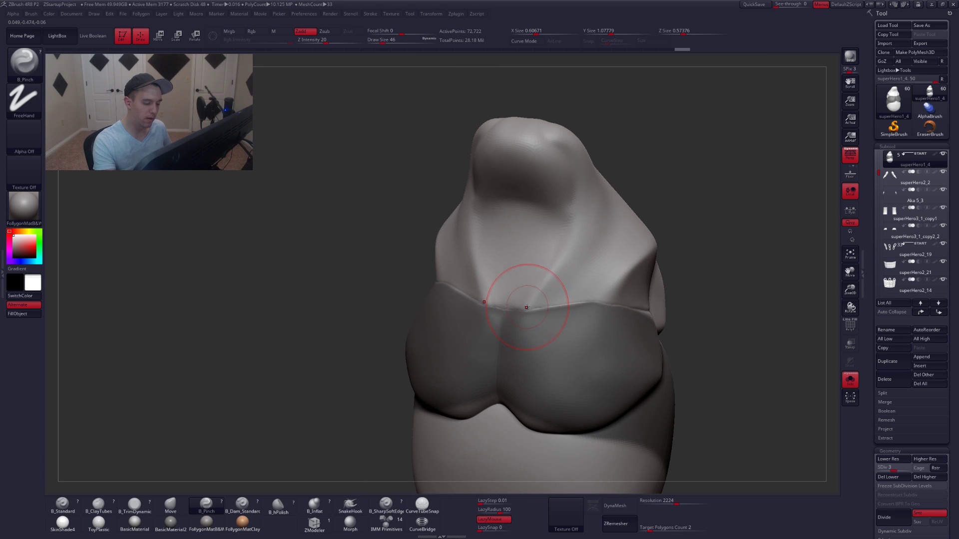
left_click_drag(593, 189, 593, 189)
right_click_drag(593, 188, 548, 213)
key("space")
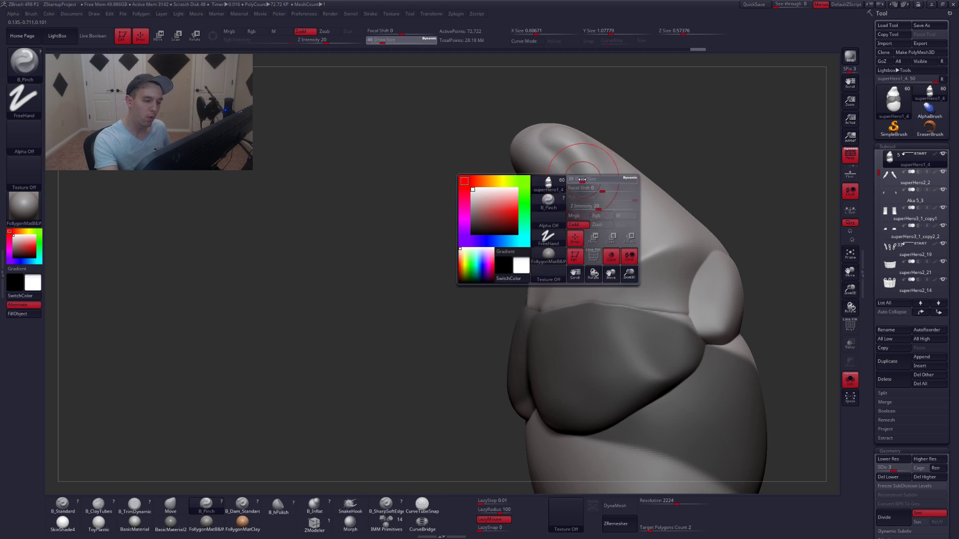
left_click_drag(585, 189, 586, 237)
right_click_drag(560, 252, 619, 262)
Raise the torso to subdivision level 5 and check the neck against the armored model from front and side.
key("d")
key("shift")
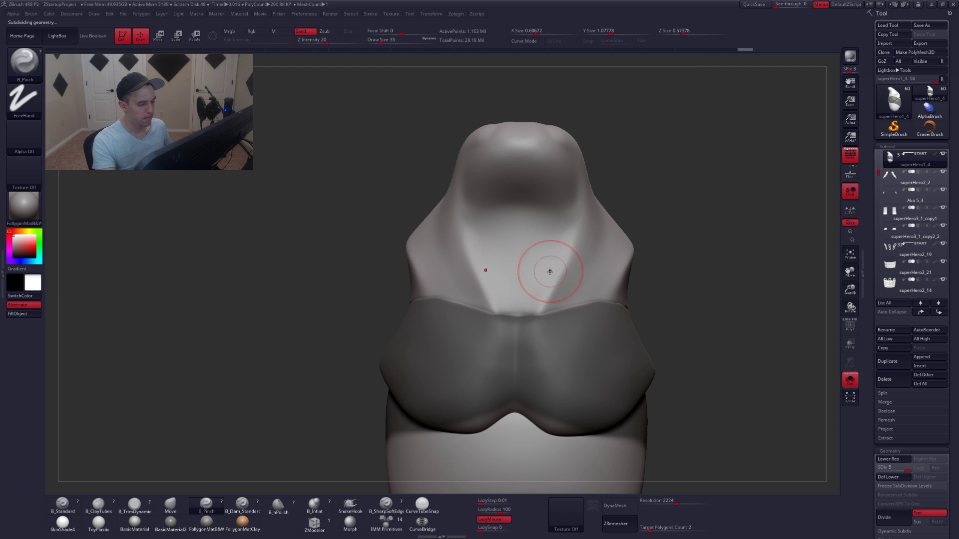
key("ctrl+d")
key("shift")
key("alt+s")
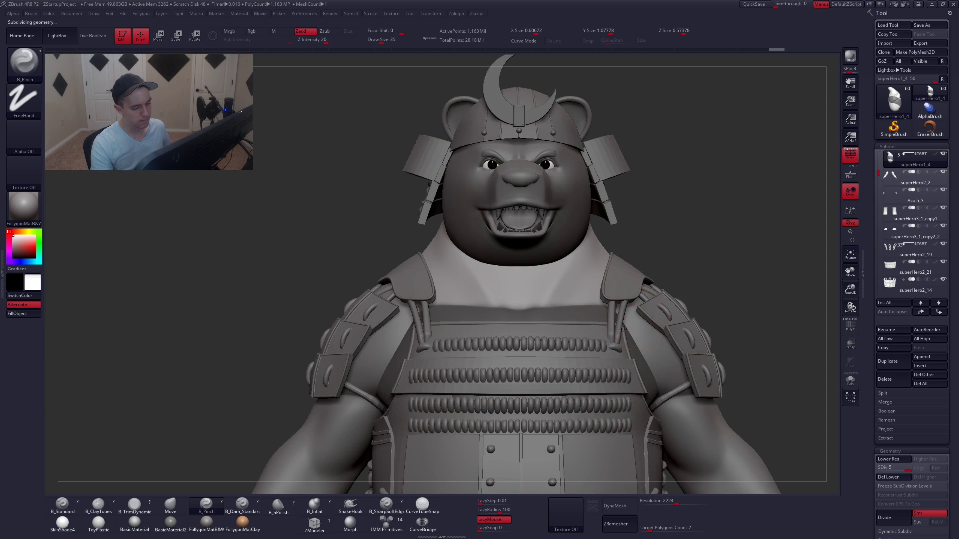
right_click_drag(719, 309, 617, 334)
key("shift")
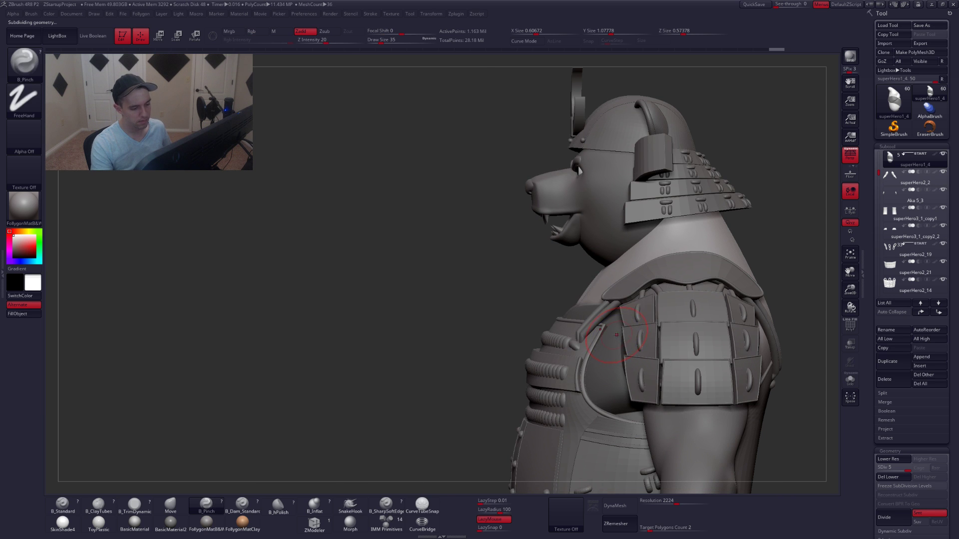
Turn off perspective and view the whole armored bear from the side.
key("alt+s")
left_click(854, 161)
key("alt+s")
right_click_drag(633, 296, 604, 318, "alt")
key("ctrl")
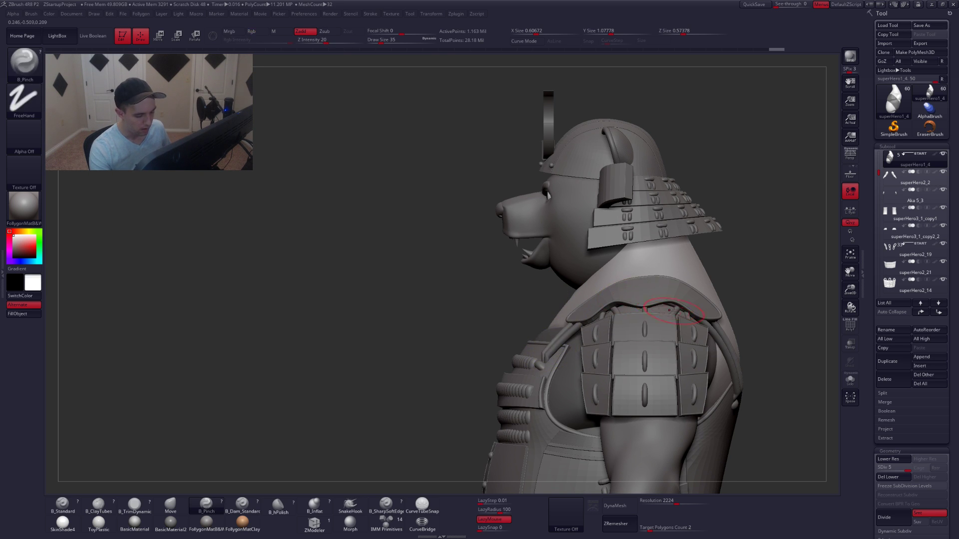
right_click_drag(674, 310, 595, 343, "ctrl")
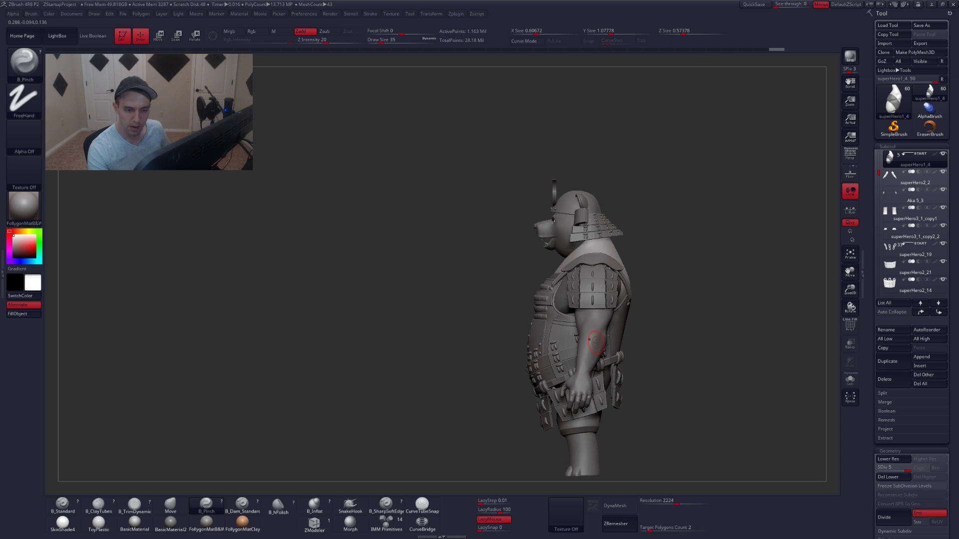
Move the superHero2_21 subtool directly above superHero2_19 and isolate it with the polyframe shown.
mouse_move(879, 173)
left_mouse_down()
mouse_move(880, 184)
mouse_move(882, 167)
left_mouse_up()
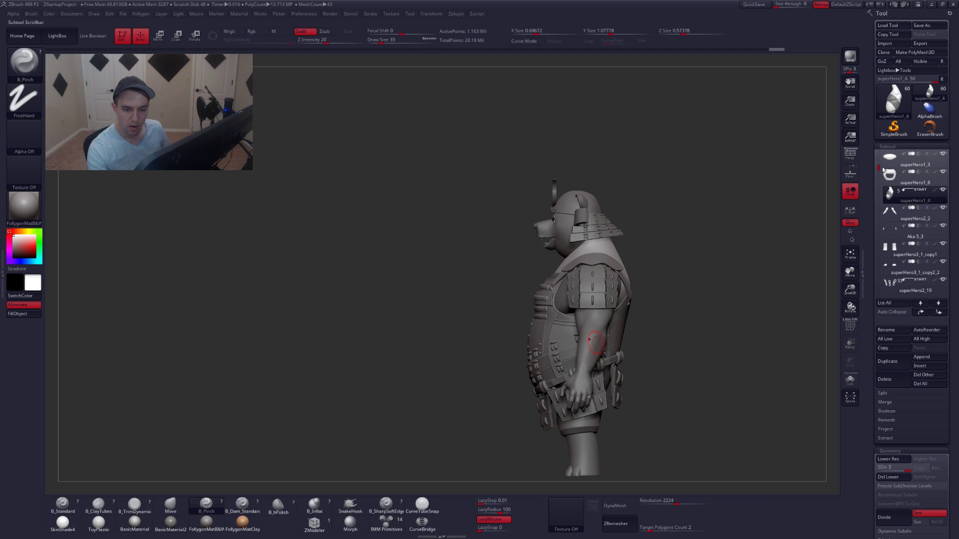
mouse_move(933, 185)
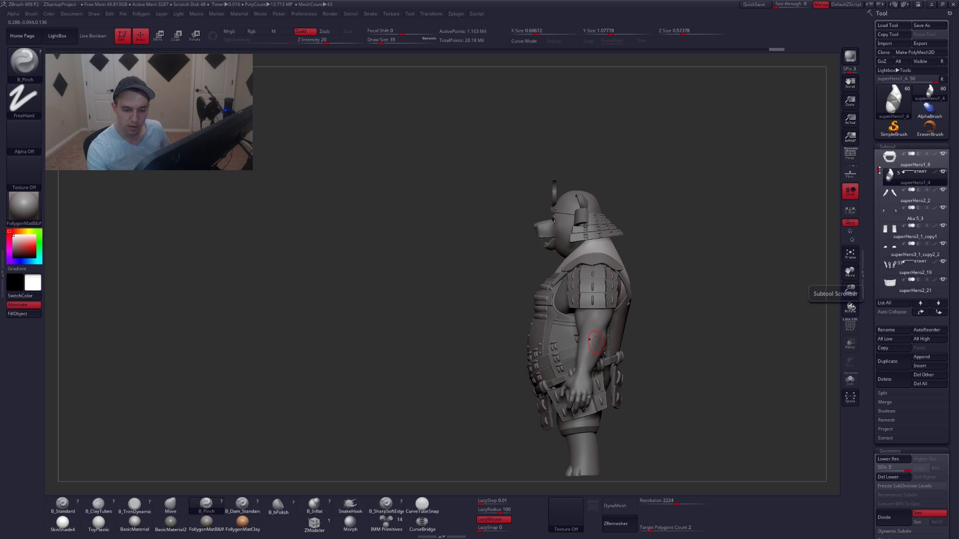
scroll(875, 178, "down", 6)
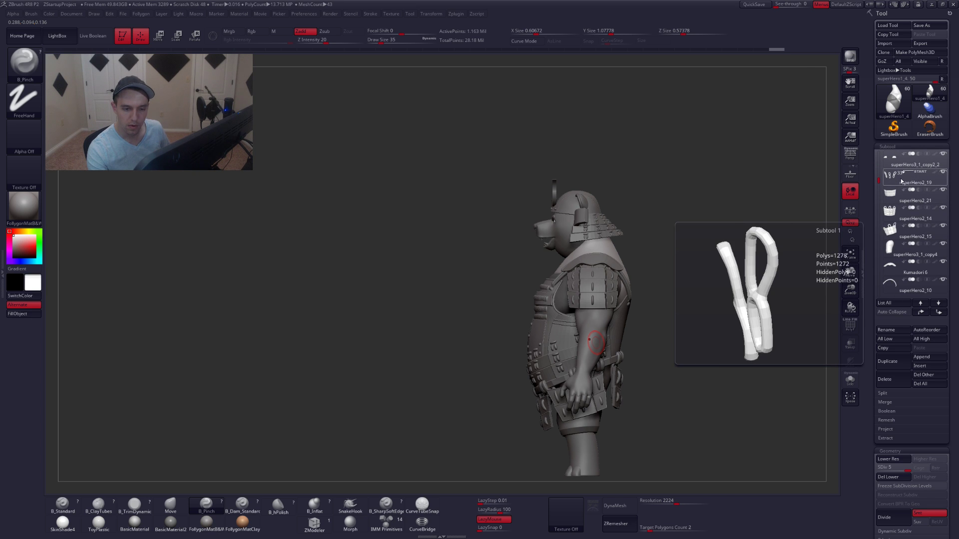
left_click(901, 182)
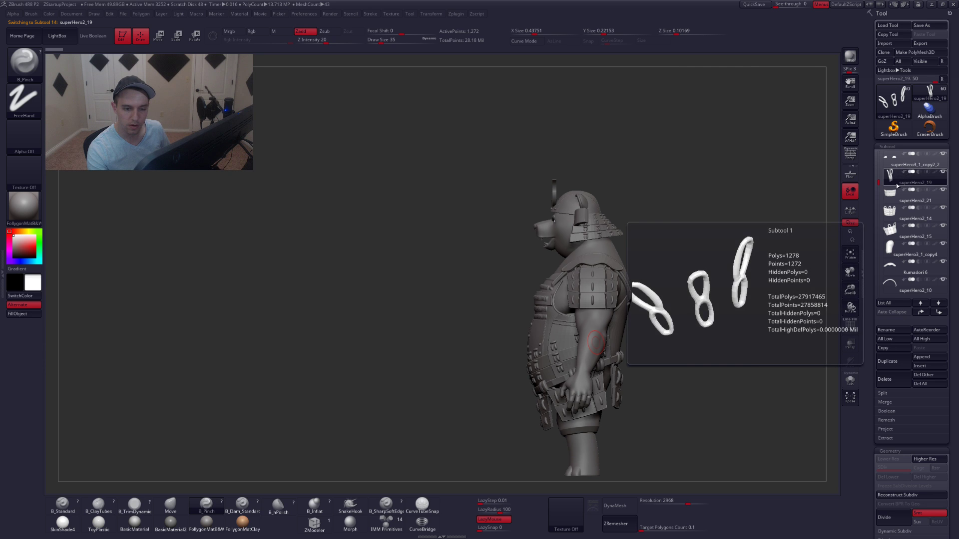
left_click(901, 197)
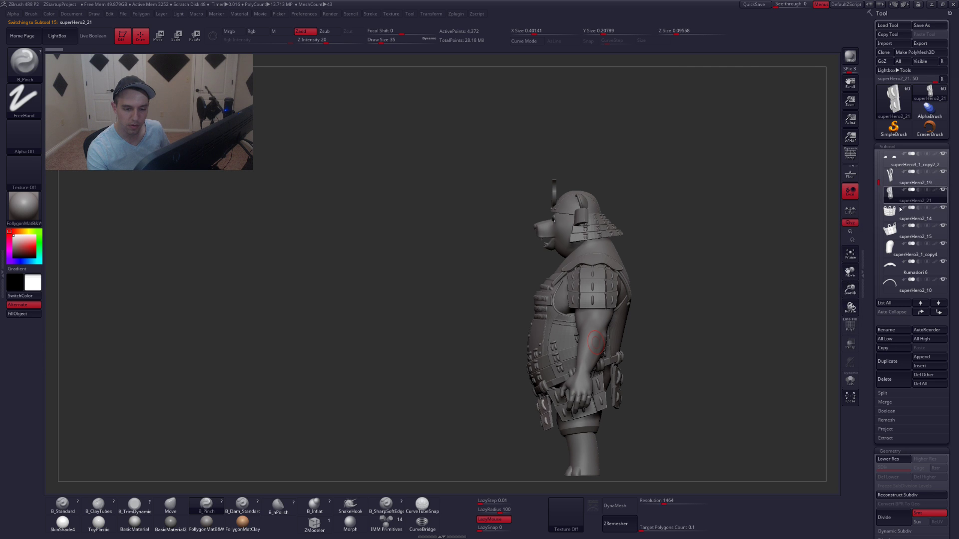
left_click(924, 314)
key("alt+s")
key("shift+f")
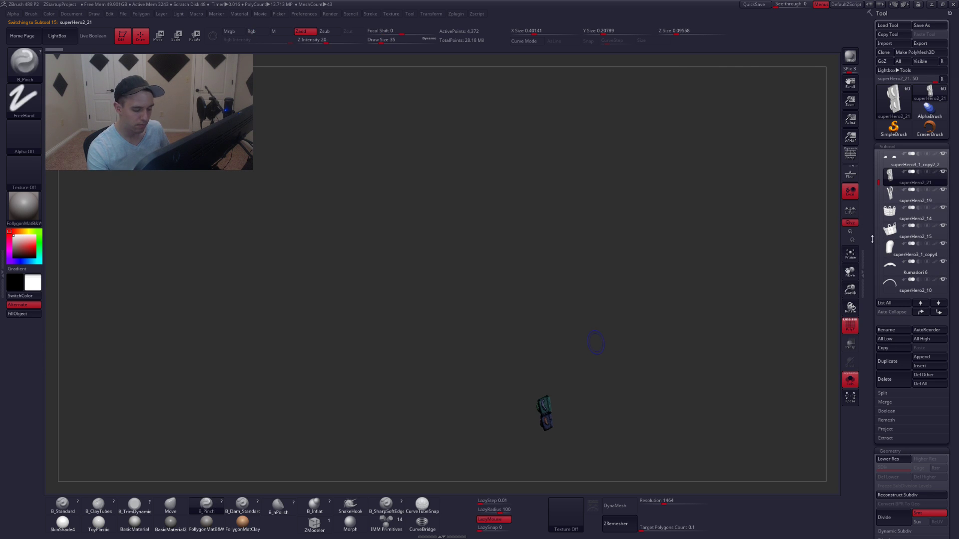
Merge the superHero2_21 subtool down into superHero2_19.
left_click(900, 196)
left_click(901, 180)
key("ctrl+shift+f")
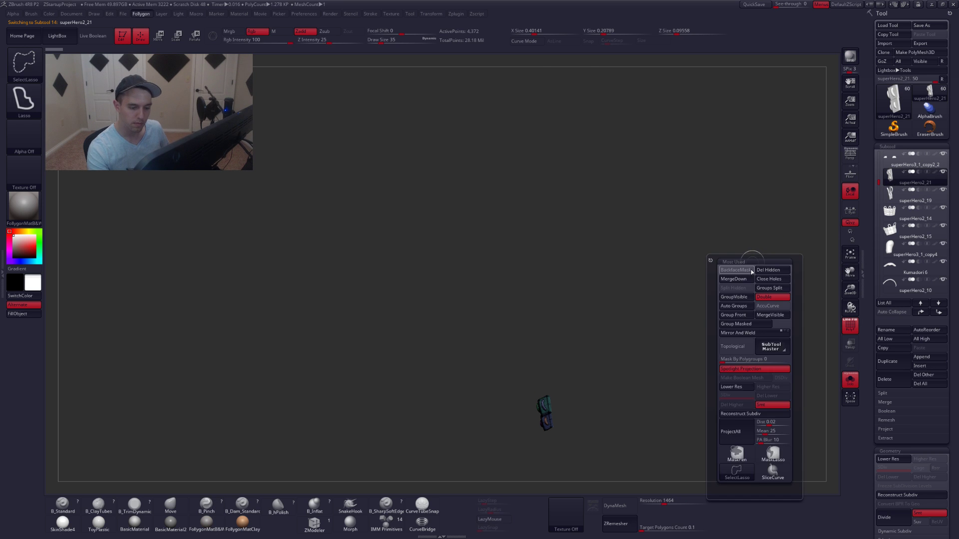
left_click(742, 280)
left_click(720, 297)
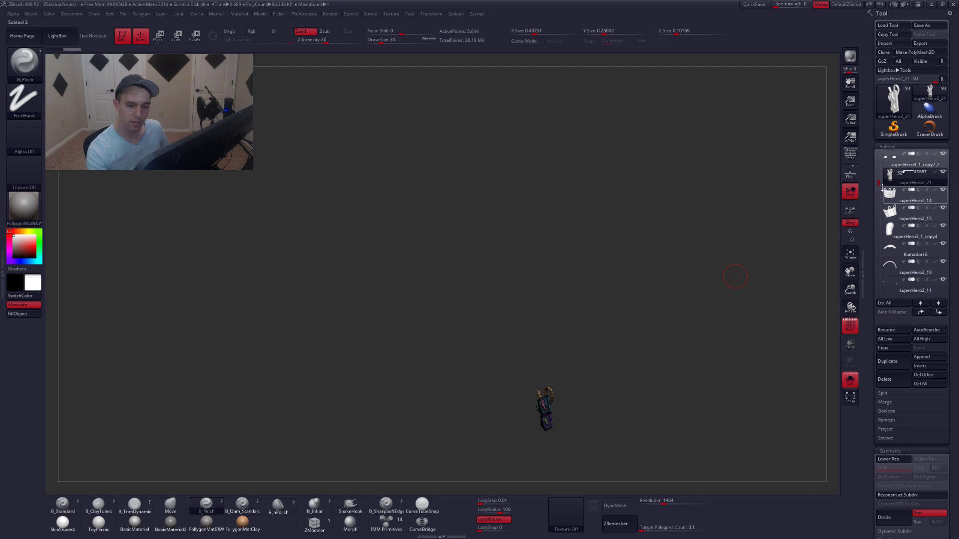
Leave solo and polyframe display and hide the armor subtools to show only the bear's bare body.
left_click(915, 160)
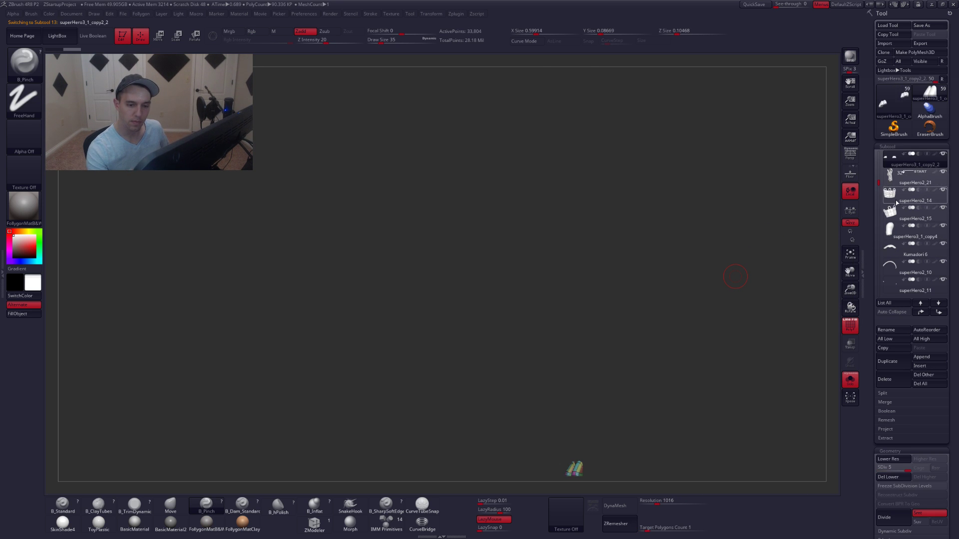
left_click(944, 175)
key("shift+f")
key("shift+s")
mouse_move(619, 365)
left_mouse_down("alt")
mouse_move(619, 313)
mouse_move(601, 340)
mouse_move(612, 349)
left_mouse_up("alt")
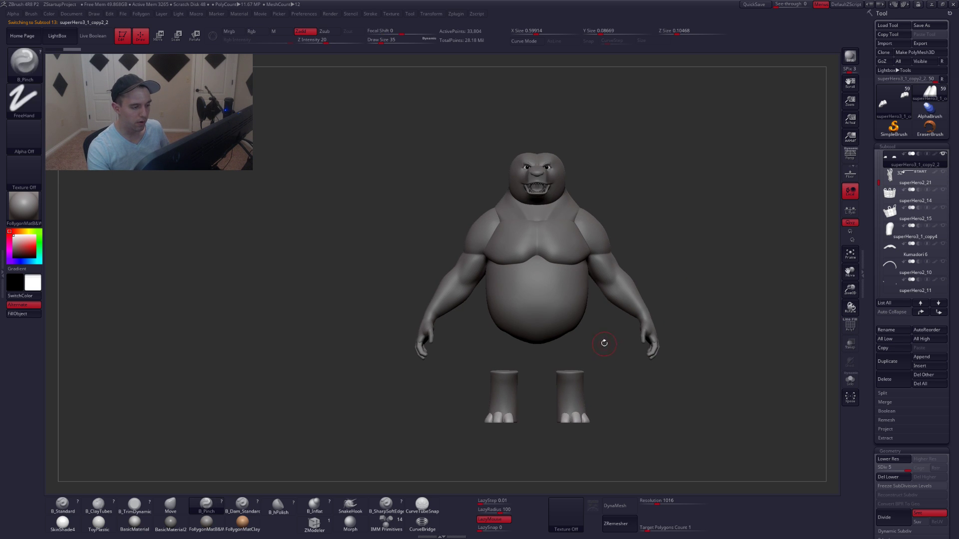
right_click_drag(562, 377, 550, 389)
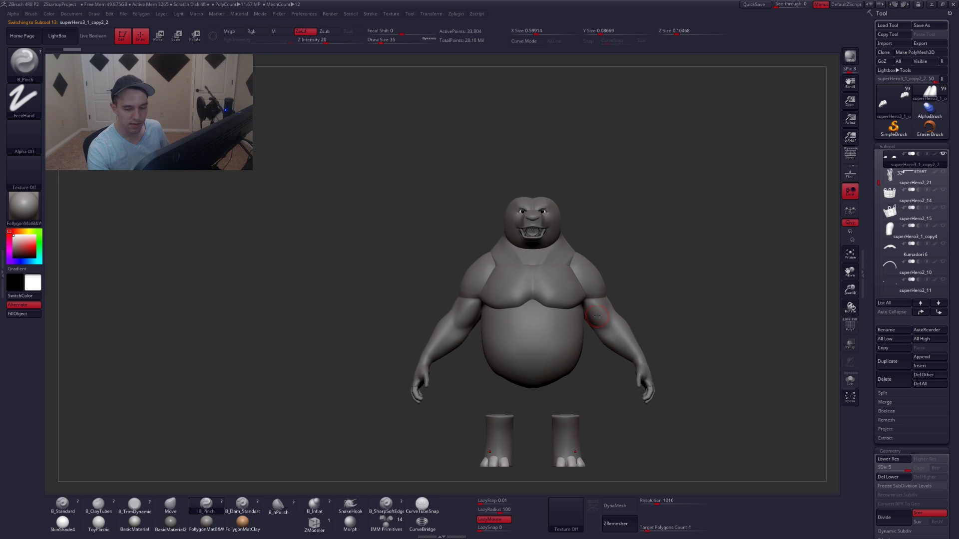
Turn on Auto Collapse and step through the subtools to the shorts, superHero3_1_copy4.
mouse_move(882, 172)
left_mouse_down()
mouse_move(884, 257)
mouse_move(883, 204)
left_mouse_up()
left_click(890, 312)
left_click(892, 215)
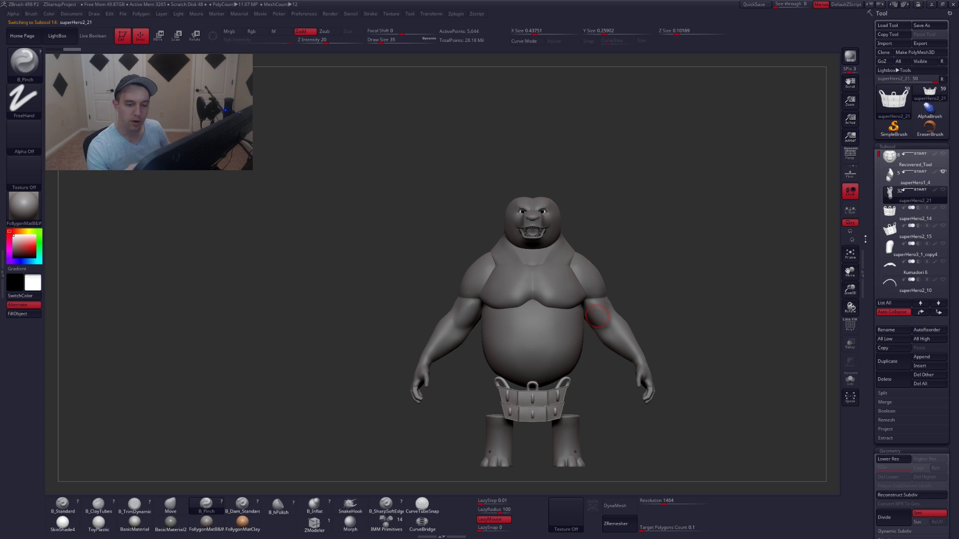
key("Down")
key("Down")
key("Down")
key("Down")
key("Down")
key("Up")
key("Up")
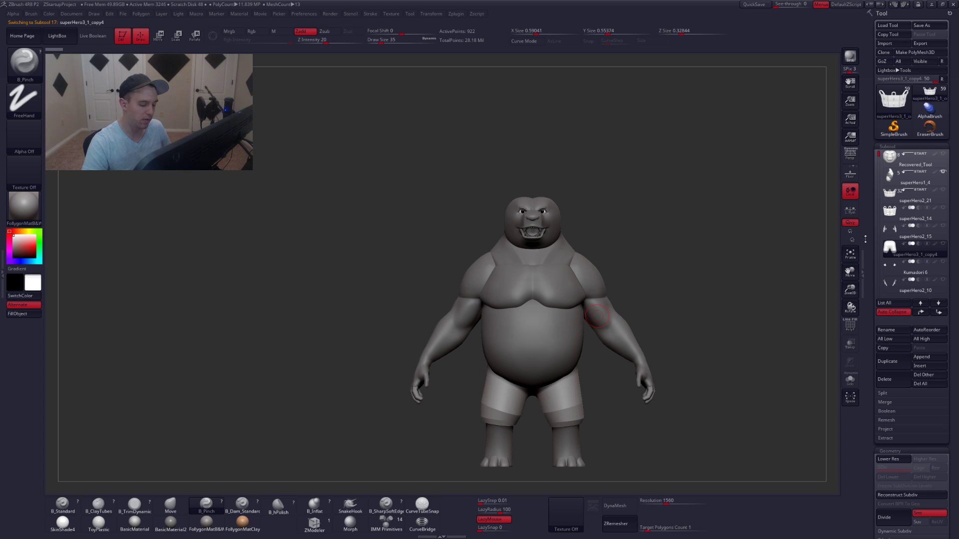
Isolate the torso, refine its chest and belly mask with MaskLasso, and show the other body parts again.
left_click(548, 296, "alt")
mouse_move(568, 276)
right_mouse_down()
mouse_move(525, 285)
mouse_move(575, 295)
mouse_move(566, 293)
right_mouse_up()
key("alt+s")
mouse_move(546, 274)
left_mouse_down("ctrl")
mouse_move(502, 444)
mouse_move(618, 368)
left_mouse_up("ctrl")
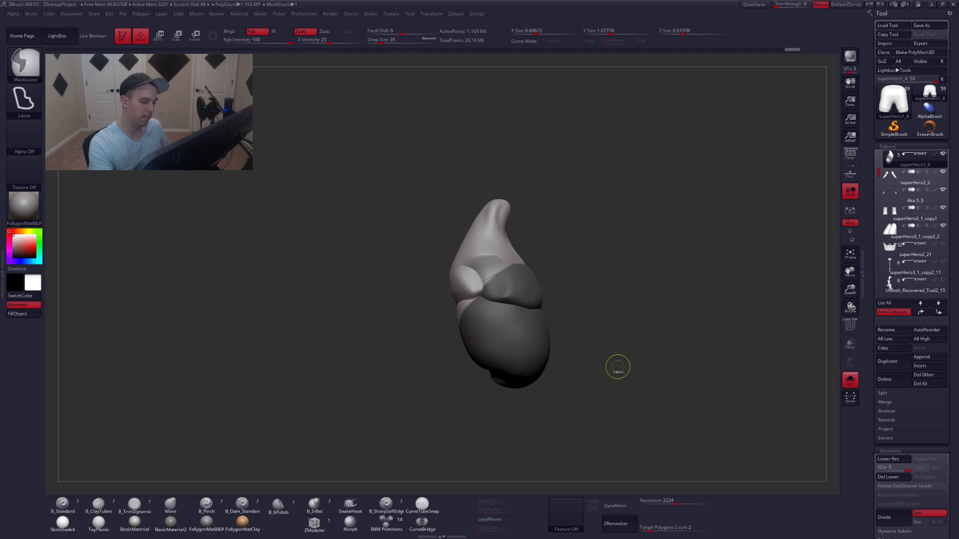
left_click(503, 273, "ctrl")
mouse_move(444, 266)
left_mouse_down("ctrl")
mouse_move(529, 397)
mouse_move(553, 329)
left_mouse_up("ctrl")
right_click_drag(553, 329, 519, 323)
key("alt+s")
mouse_move(595, 324)
right_mouse_down("alt")
mouse_move(604, 362)
mouse_move(651, 310)
right_mouse_up("alt")
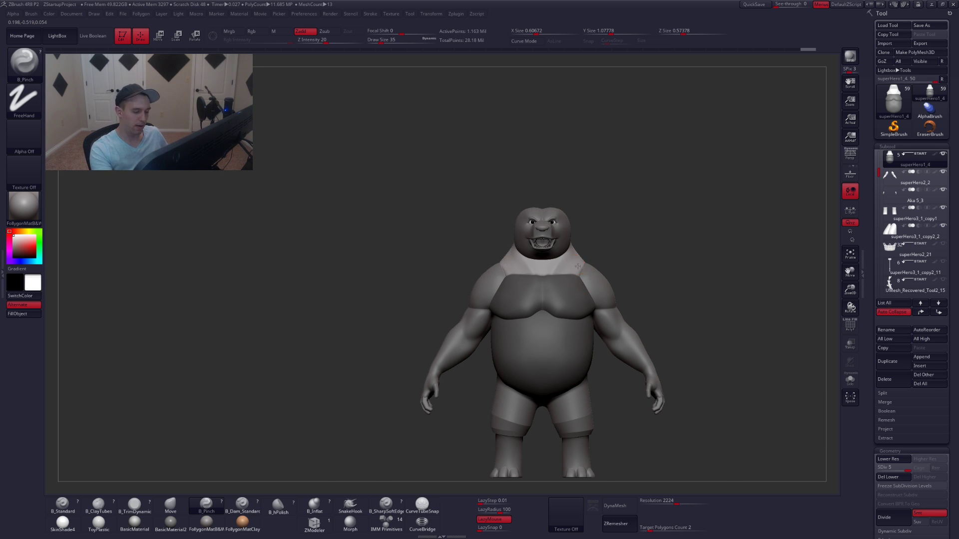
Switch to the Move brush for the neck and set its draw size to 49.
right_click_drag(578, 266, 591, 309, "ctrl")
mouse_move(591, 310)
right_mouse_down("alt")
mouse_move(594, 367)
mouse_move(580, 346)
mouse_move(615, 356)
mouse_move(590, 339)
mouse_move(600, 348)
right_mouse_up("alt")
key("b")
key("m")
key("v")
key("alt+s")
key("alt+s")
key("space")
left_click_drag(593, 331, 597, 334)
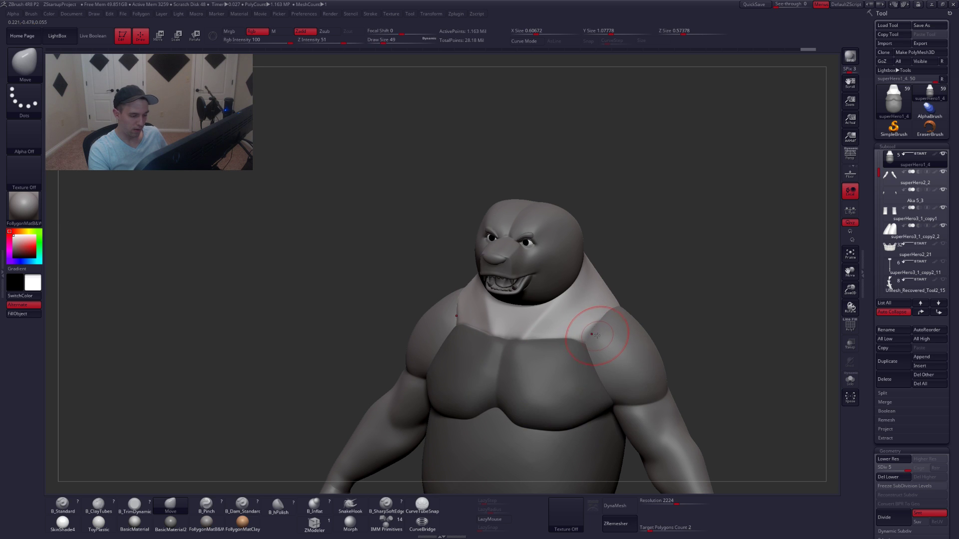
key("space")
Clear the torso's mask and check the body's profile from both sides.
right_click_drag(587, 331, 664, 321)
left_click(661, 320)
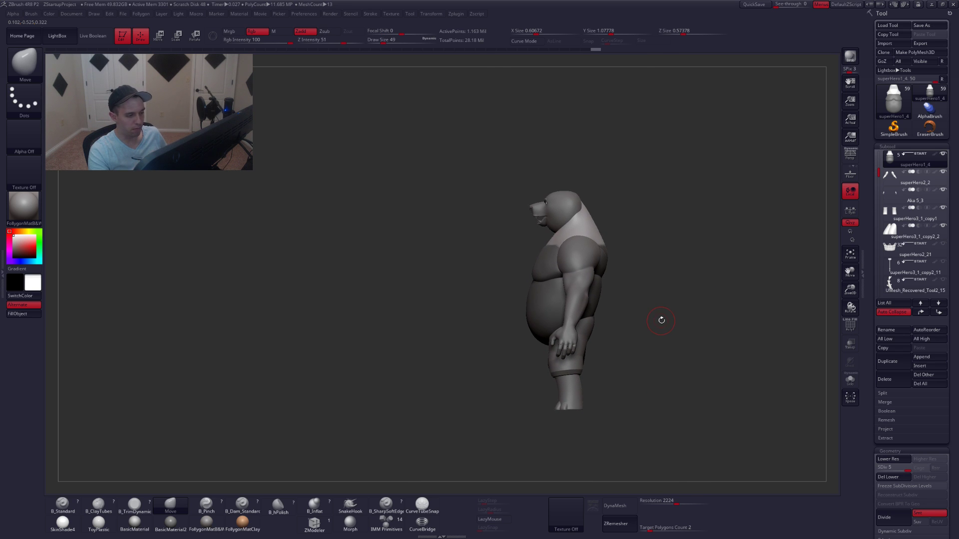
left_click_drag(638, 327, 621, 379)
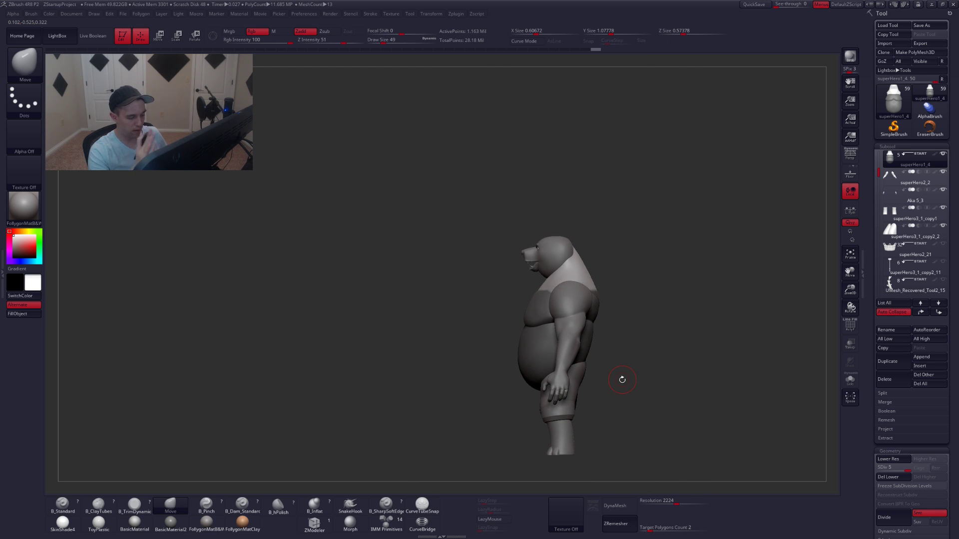
right_click_drag(561, 294, 583, 330, "alt")
left_click_drag(434, 414, 620, 376)
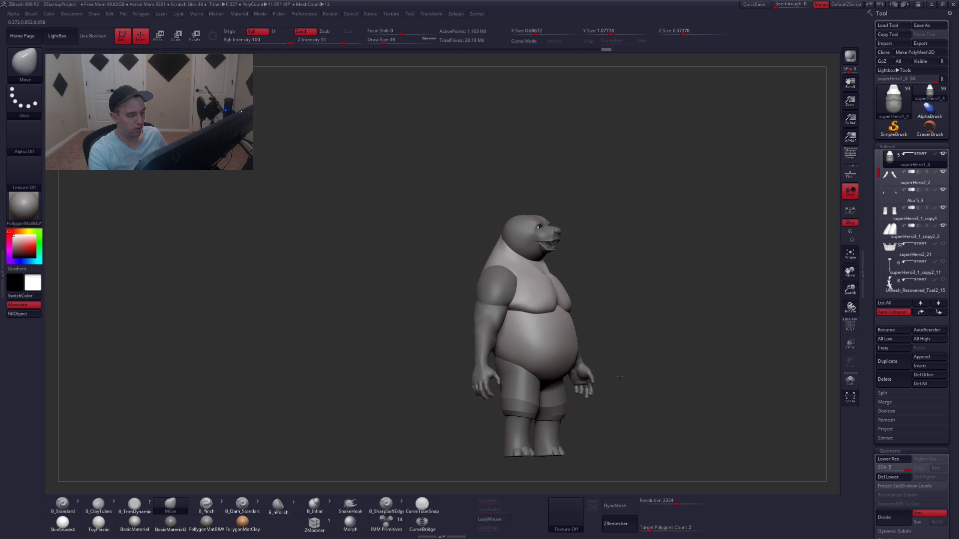
right_click_drag(620, 376, 549, 410)
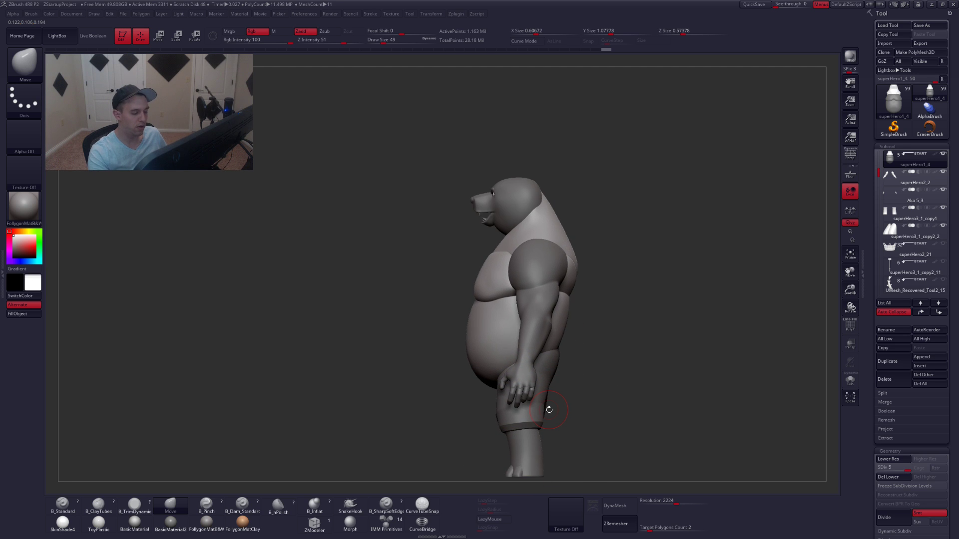
Isolate the torso and apply the Flat Color material to examine its silhouette.
key("alt+s")
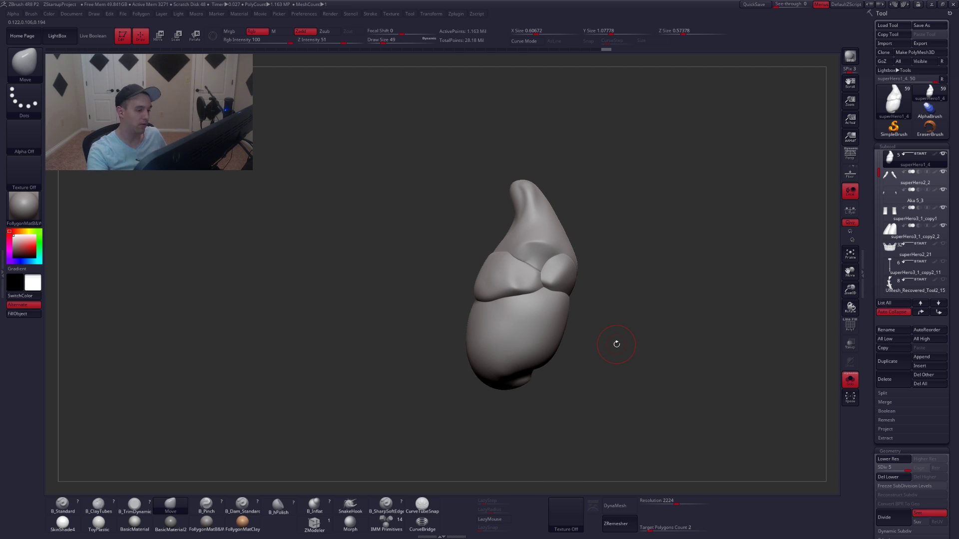
right_click_drag(618, 360, 607, 339, "ctrl")
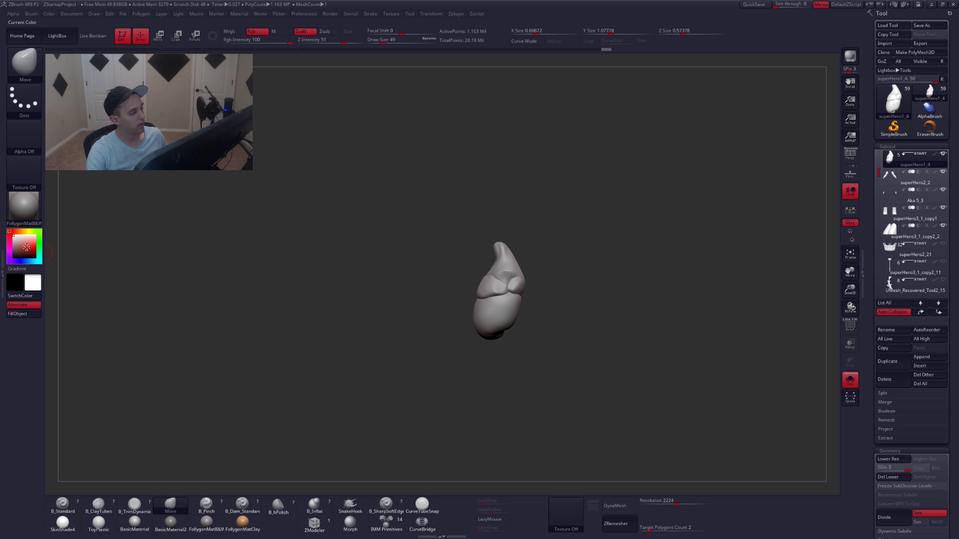
left_click(22, 210)
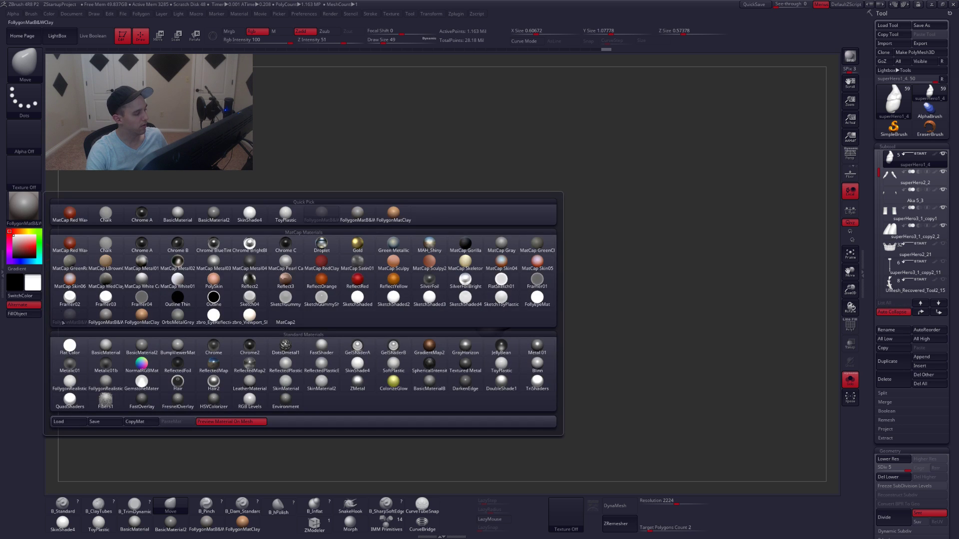
left_click(69, 353)
key("f")
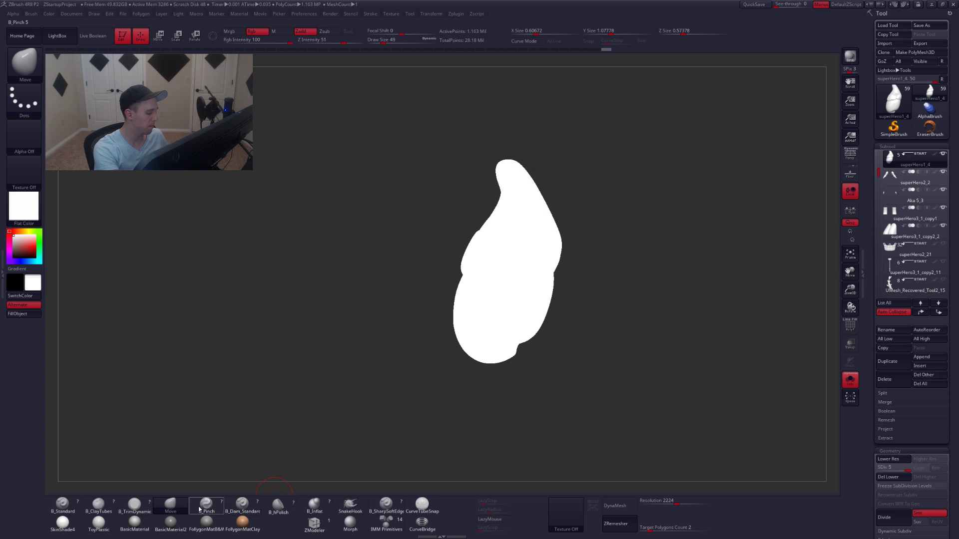
Apply BasicMaterial and show the other body parts again around the head and neck.
left_click(143, 522)
key("shift+alt+s")
right_click_drag(506, 217, 548, 377, "alt")
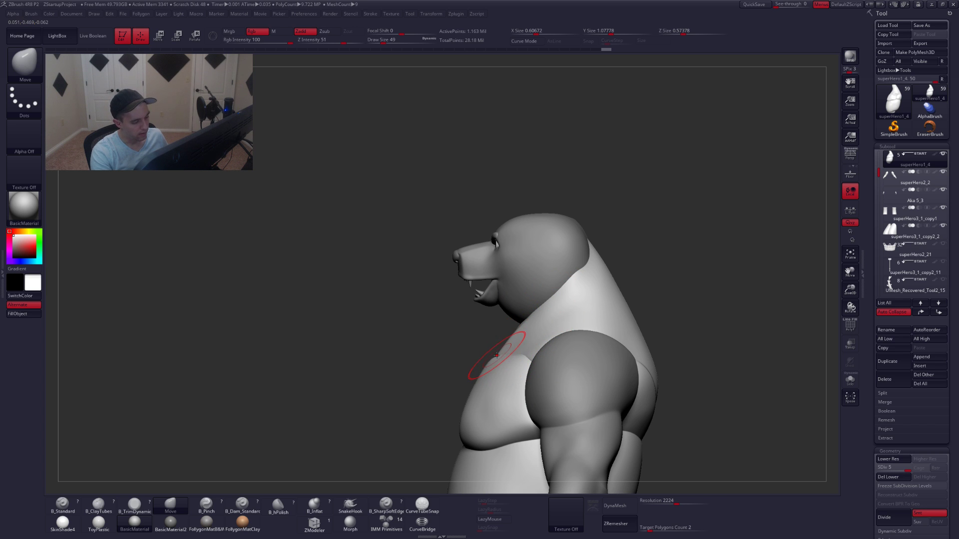
Isolate the torso to inspect the throat and undo back to the masked chest and belly.
key("ctrl")
mouse_move(549, 299)
left_mouse_down("ctrl")
mouse_move(581, 278)
mouse_move(720, 245)
mouse_move(750, 260)
mouse_move(669, 312)
mouse_move(749, 317)
left_mouse_up("ctrl")
left_click_drag(620, 320, 639, 296, "alt")
right_click_drag(566, 334, 541, 362)
key("alt+s")
key("ctrl+z")
mouse_move(541, 361)
left_mouse_down("shift")
mouse_move(546, 374)
mouse_move(528, 377)
left_mouse_up("shift")
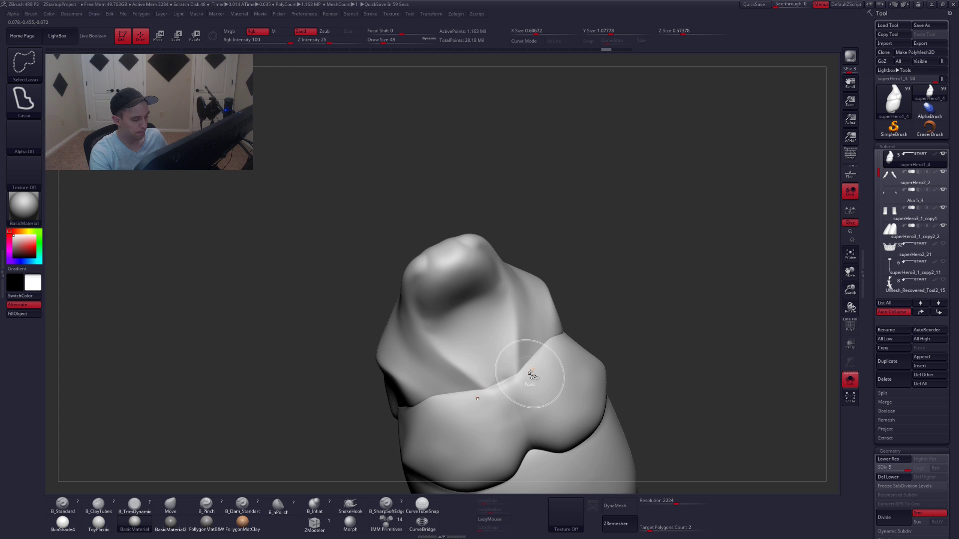
key("ctrl+shift+z")
key("ctrl+z")
key("ctrl+z")
Lower the torso to subdivision level 1 and set the Move brush's draw size to 80.
mouse_move(531, 392)
right_mouse_down("shift")
mouse_move(538, 353)
mouse_move(594, 356)
mouse_move(561, 356)
right_mouse_up("shift")
key("shift+d")
key("shift+d")
key("shift+d")
key("shift+d")
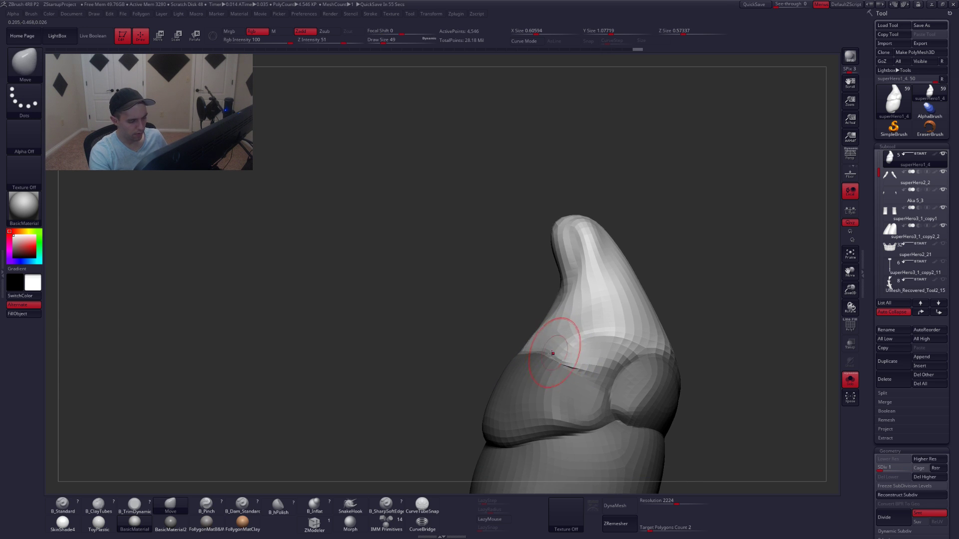
key("space")
left_click_drag(542, 342, 548, 343)
key("alt+s")
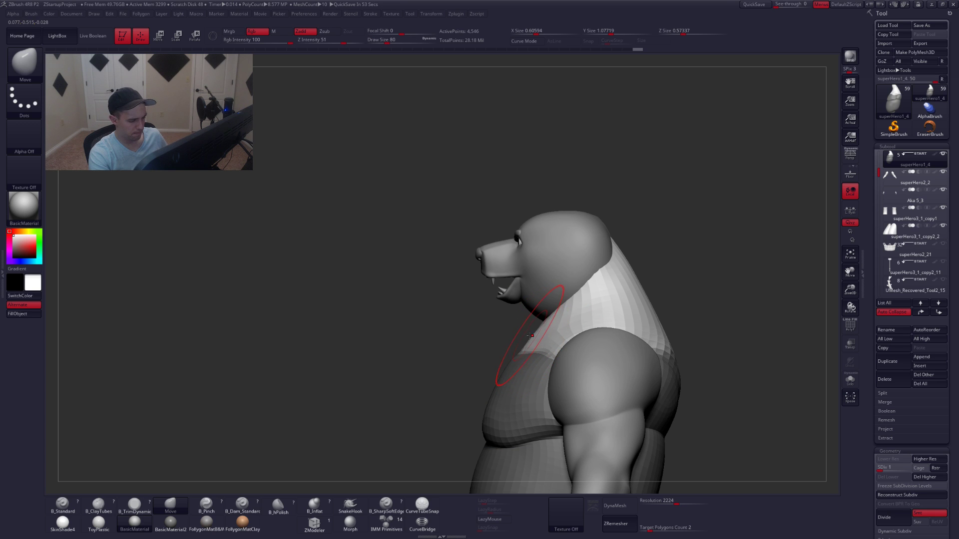
Undo the last throat strokes and set the Move brush's draw size to 65.
key("ctrl+f")
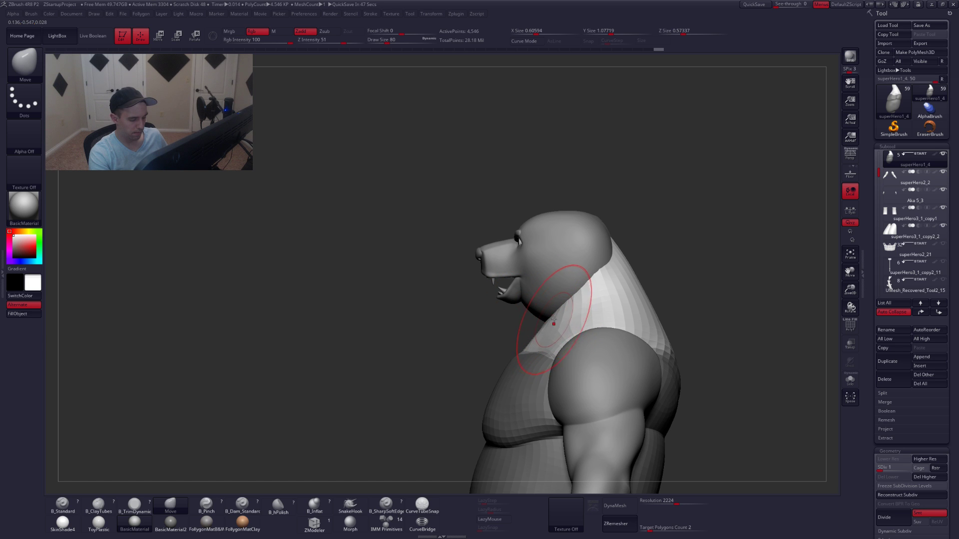
right_click_drag(553, 320, 543, 332)
key("ctrl+z")
key("ctrl+z")
key("space")
left_click_drag(548, 333, 540, 333)
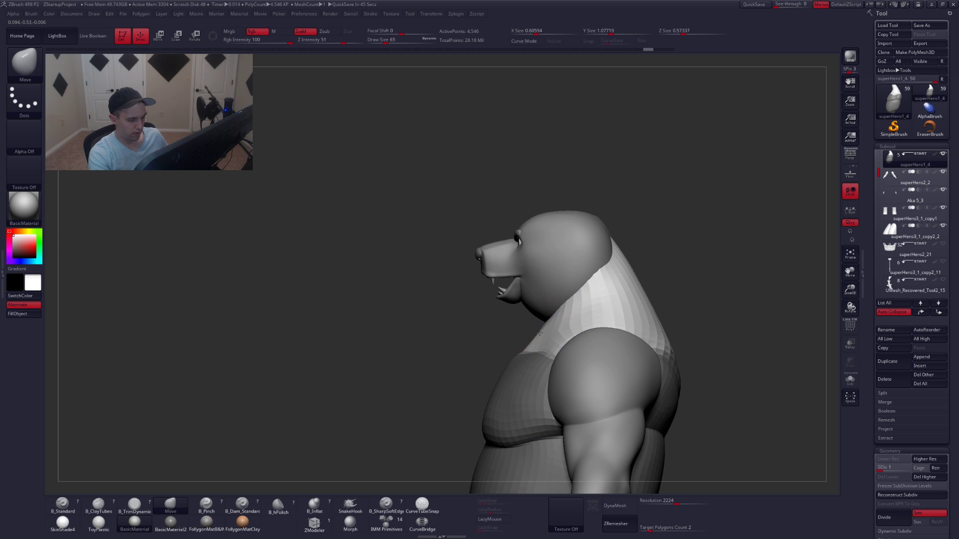
Reshape the front of the neck and throat with the Move brush, working in profile and three-quarter views.
right_click_drag(540, 334, 574, 335, "shift")
right_click_drag(510, 340, 537, 344)
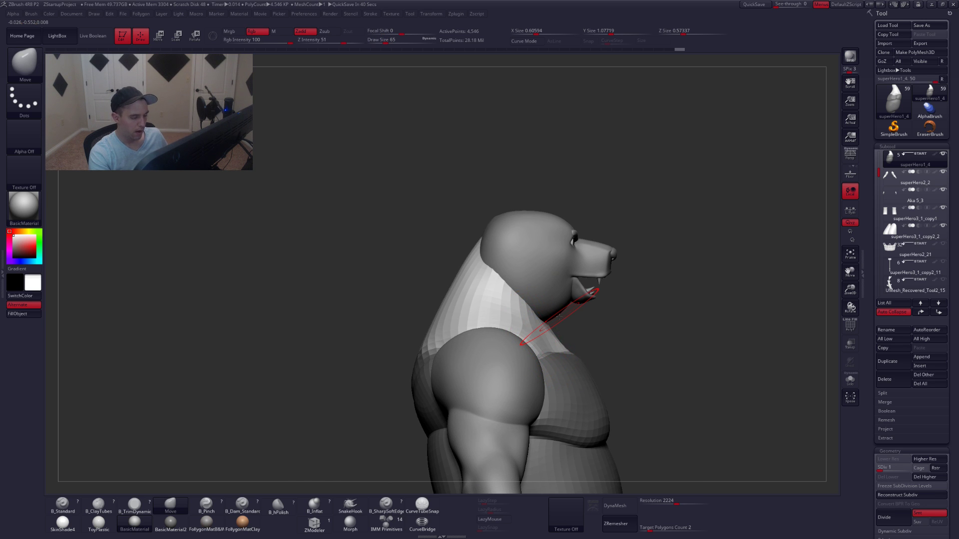
right_click_drag(559, 338, 527, 341)
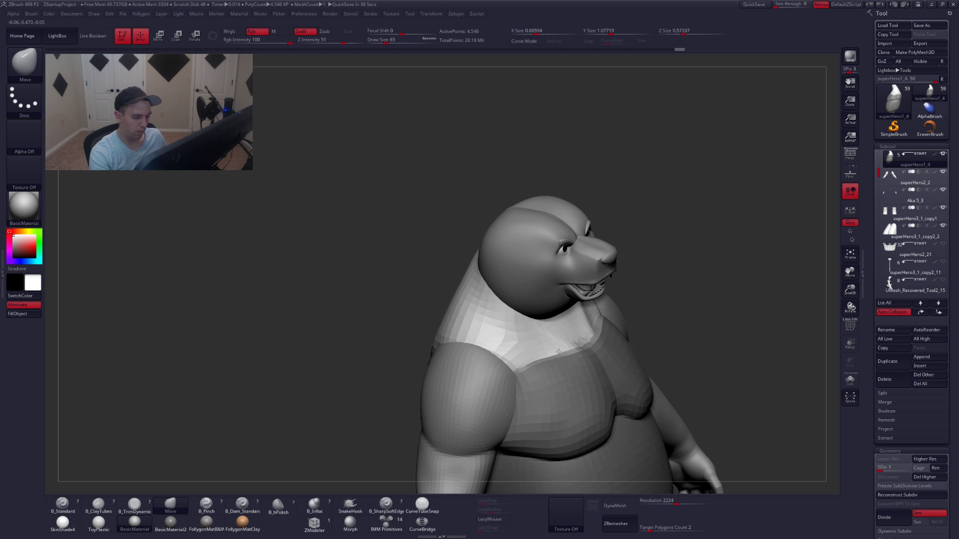
key("space")
left_click_drag(561, 336, 559, 335)
mouse_move(550, 328)
right_mouse_down()
mouse_move(596, 321)
mouse_move(596, 309)
mouse_move(616, 315)
right_mouse_up()
Build up the neck with the B_ClayTubes brush at draw size 80, raising the torso's subdivision level.
key("shift+alt+s")
key("b")
key("c")
key("t")
key("ctrl+shift+s")
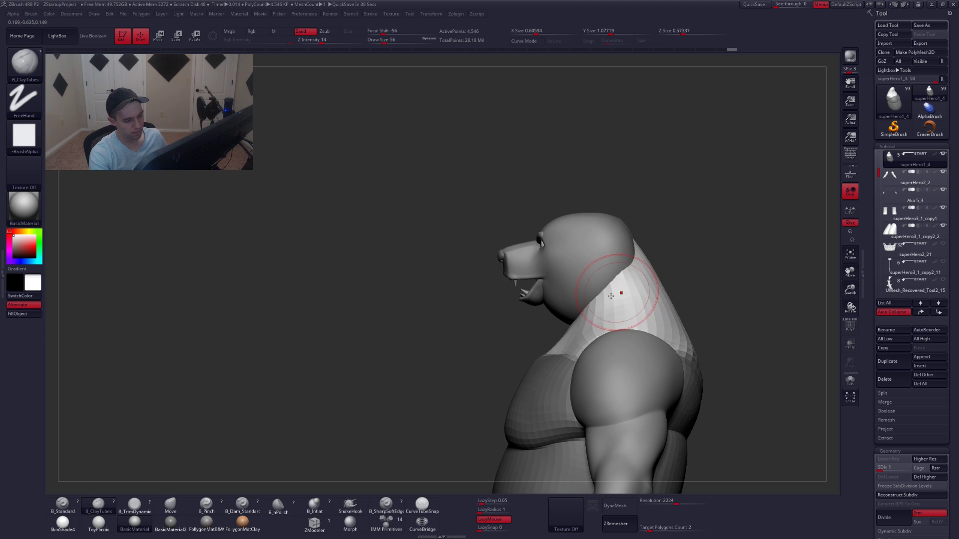
mouse_move(627, 315)
right_mouse_down()
mouse_move(650, 300)
mouse_move(681, 311)
mouse_move(655, 293)
right_mouse_up()
key("]")
key("ctrl+d")
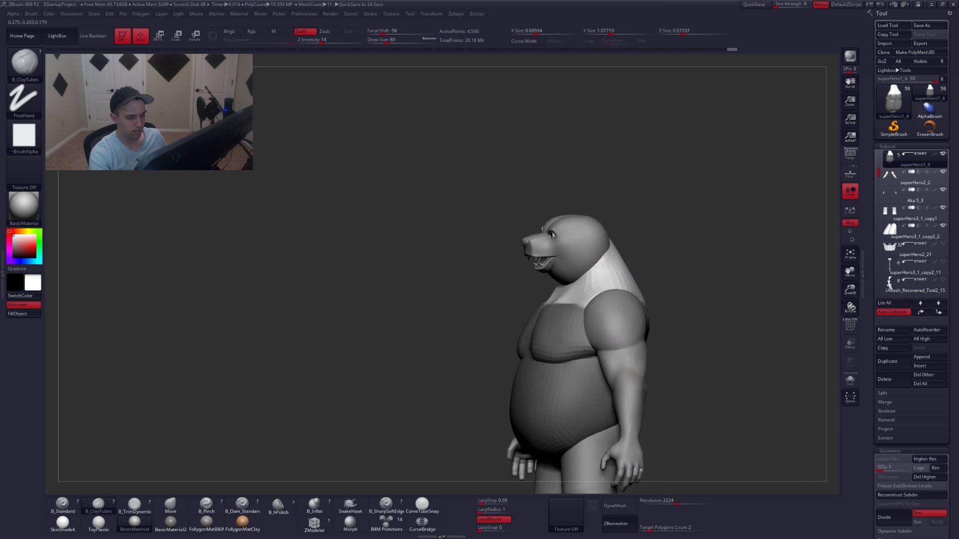
key("d")
mouse_move(601, 319)
right_mouse_down()
mouse_move(642, 319)
mouse_move(582, 334)
mouse_move(606, 364)
right_mouse_up()
key("ctrl+shift+s")
Sharpen the neck folds on the isolated torso with the B_Pinch brush at draw size 29 and subdivision level 5.
key("space")
left_click_drag(597, 348, 589, 348)
mouse_move(589, 348)
right_mouse_down()
mouse_move(587, 386)
mouse_move(589, 332)
mouse_move(577, 332)
right_mouse_up()
key("3")
key("space")
left_click_drag(572, 334, 567, 332)
key("5")
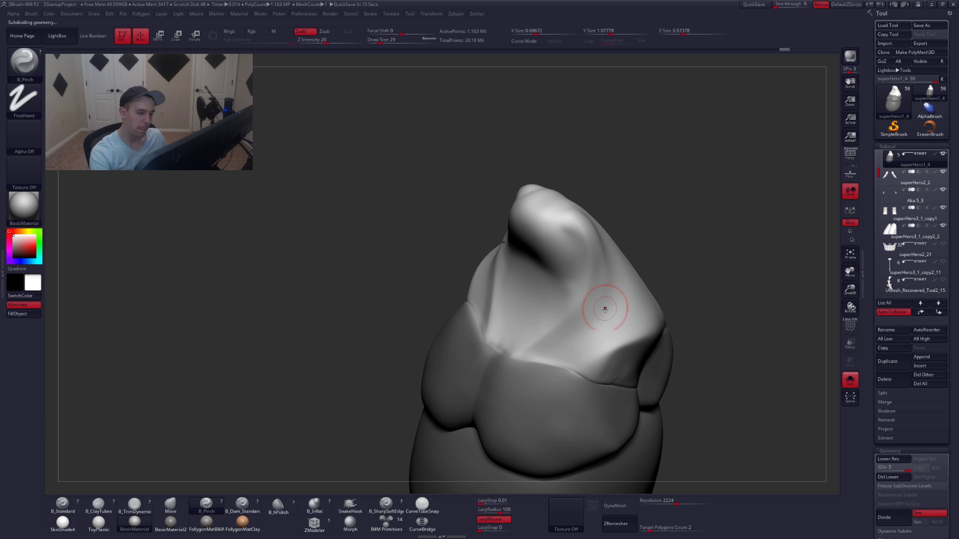
Switch to the B_TrimDynamic brush at draw size 39 and set the torso to subdivision level 3.
key("b")
key("t")
key("d")
key("space")
mouse_move(582, 342)
right_mouse_down()
mouse_move(599, 319)
mouse_move(616, 324)
mouse_move(579, 324)
mouse_move(587, 331)
mouse_move(570, 343)
mouse_move(617, 300)
mouse_move(567, 349)
mouse_move(628, 337)
mouse_move(565, 342)
right_mouse_up()
key("shift+d")
key("shift+d")
key("shift+d")
key("d")
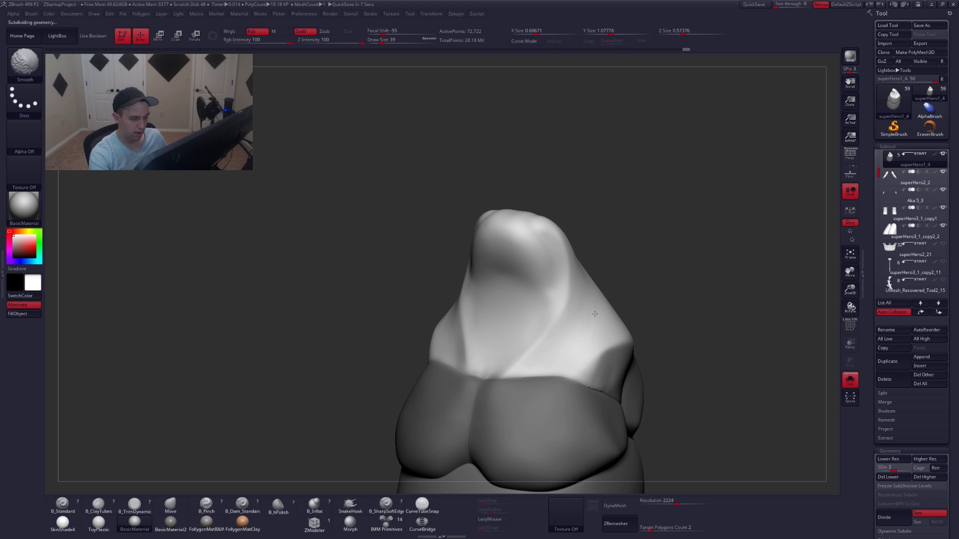
Smooth and flatten the folds along the sides of the isolated neck.
left_click_drag(585, 329, 577, 346, "shift")
right_click_drag(576, 347, 564, 256)
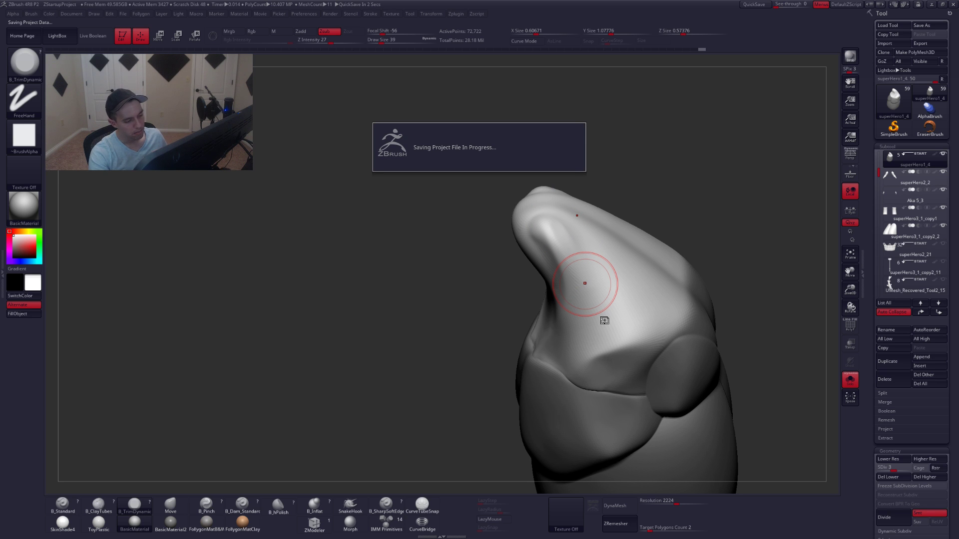
mouse_move(611, 367)
right_mouse_down()
mouse_move(617, 373)
mouse_move(563, 231)
mouse_move(564, 248)
right_mouse_up()
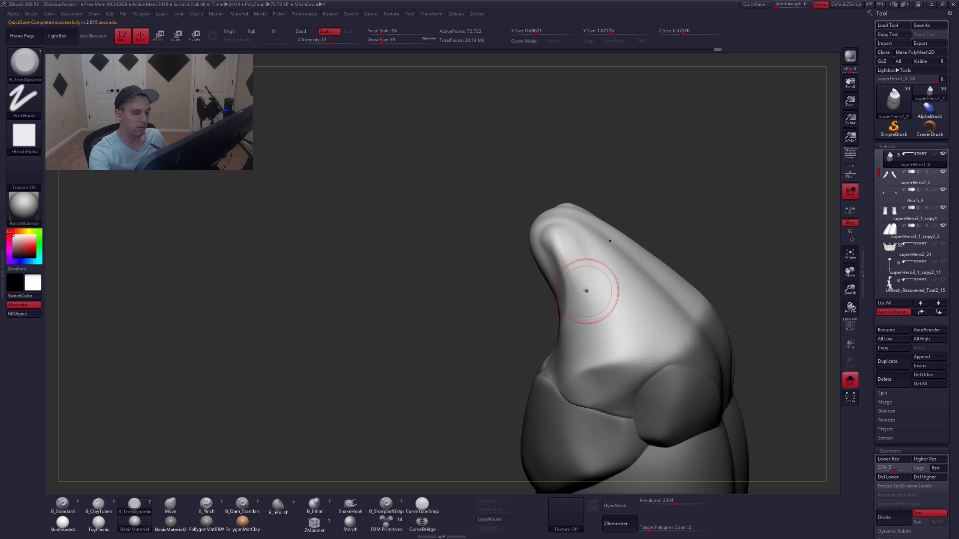
right_click_drag(587, 291, 569, 250)
right_click_drag(585, 324, 604, 327)
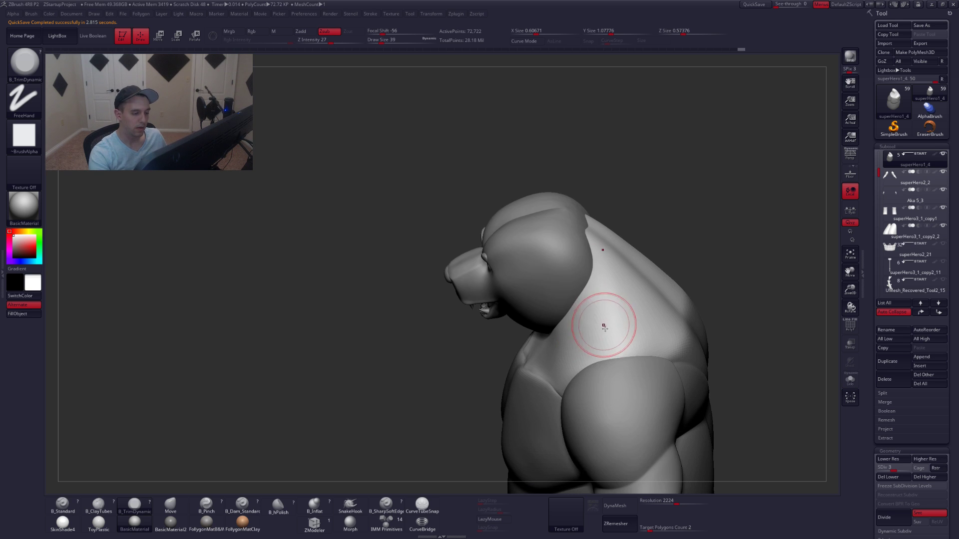
Smooth the isolated throat and neck sides at subdivision level 4, and show the other body parts again.
key("alt+s")
mouse_move(588, 272)
left_mouse_down("shift")
mouse_move(582, 255)
mouse_move(582, 263)
left_mouse_up("shift")
key("d")
right_click_drag(581, 336, 595, 314, "shift")
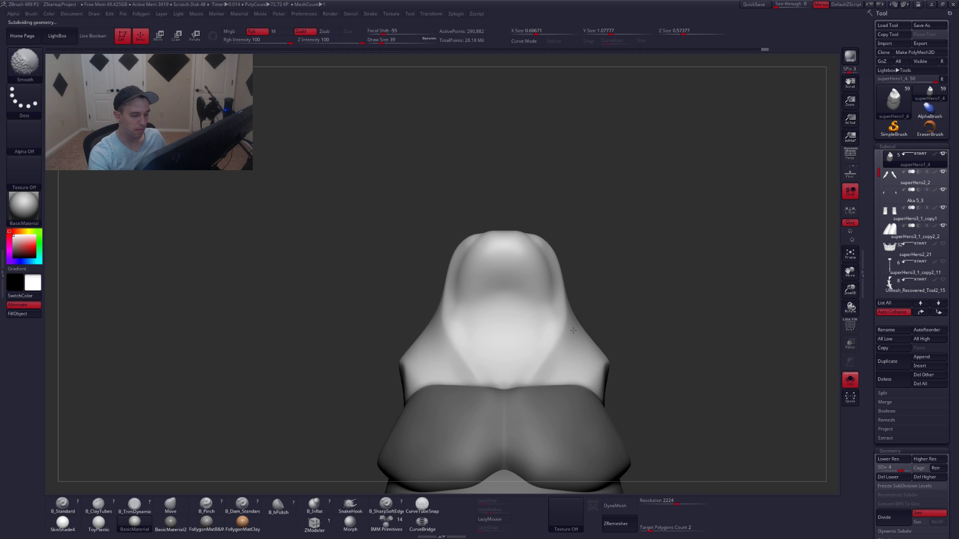
key("alt+s")
mouse_move(621, 350)
right_mouse_down("alt")
mouse_move(630, 315)
mouse_move(600, 324)
mouse_move(592, 346)
right_mouse_up("alt")
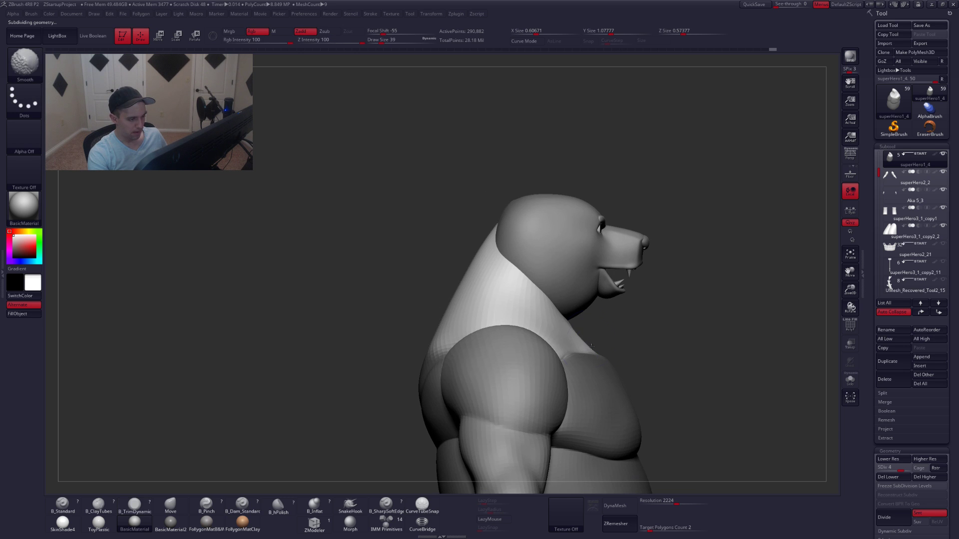
Lower the torso to subdivision level 2 and refine the neck's profile with the Move brush at draw size 59.
key("b")
key("m")
key("v")
key("space")
mouse_move(539, 289)
left_mouse_down()
mouse_move(551, 294)
mouse_move(510, 284)
left_mouse_up()
key("shift+d")
key("shift+d")
key("space")
key("shift")
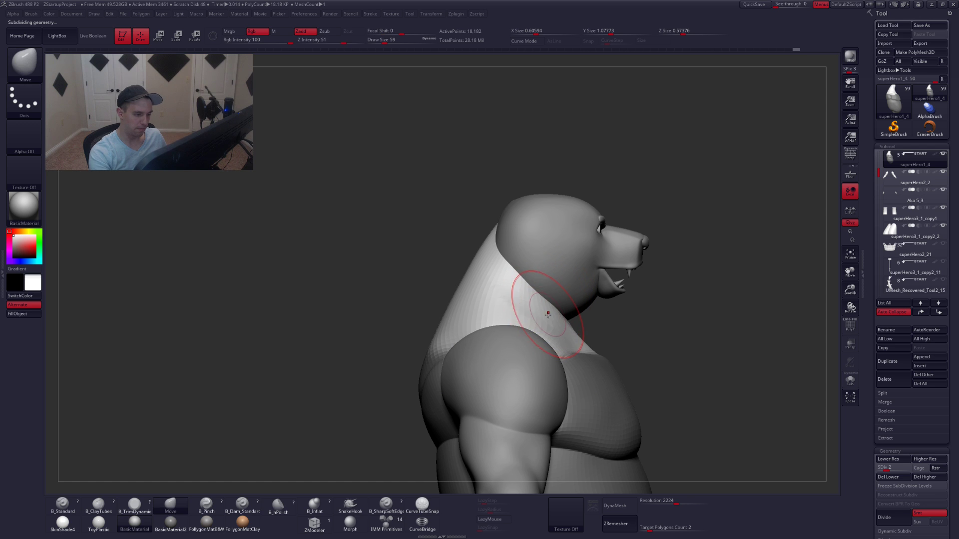
left_click_drag(546, 311, 512, 307, "shift")
mouse_move(588, 339)
right_mouse_down()
mouse_move(526, 339)
mouse_move(523, 307)
right_mouse_up()
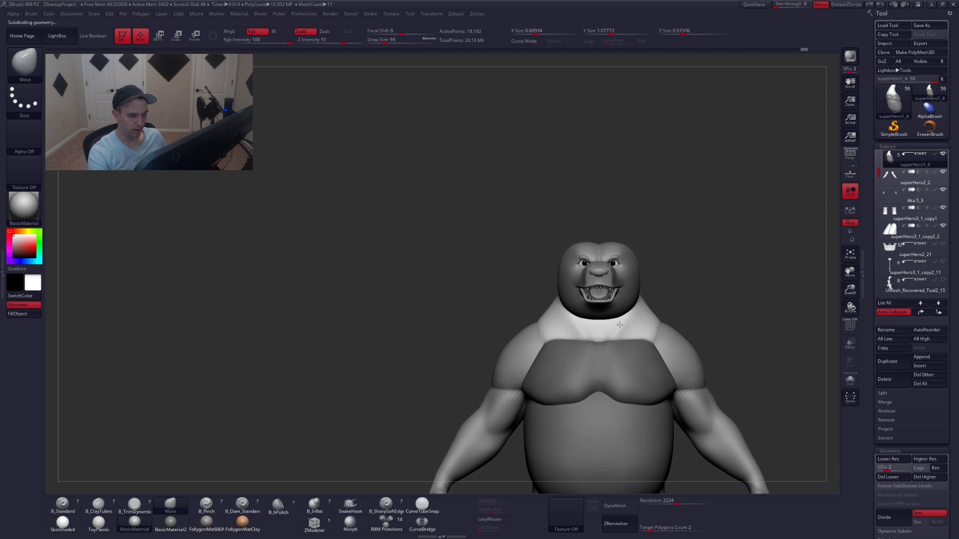
Adjust the neck edge beneath the jaw in profile with the Move brush at draw size 46.
mouse_move(650, 325)
right_mouse_down("alt")
mouse_move(627, 324)
mouse_move(642, 350)
mouse_move(639, 375)
right_mouse_up("alt")
mouse_move(612, 336)
right_mouse_down()
mouse_move(560, 336)
mouse_move(627, 343)
mouse_move(630, 351)
right_mouse_up()
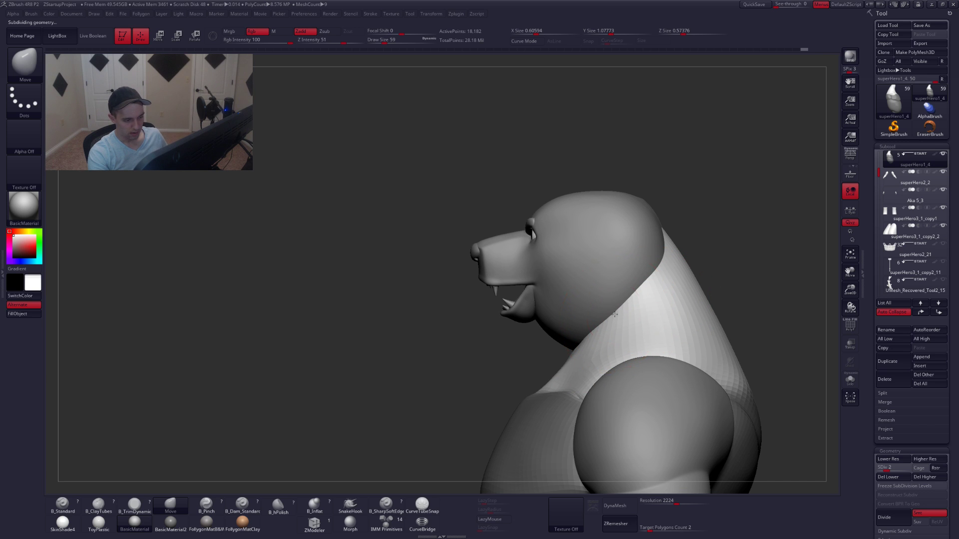
key("space")
left_click_drag(617, 315, 614, 313)
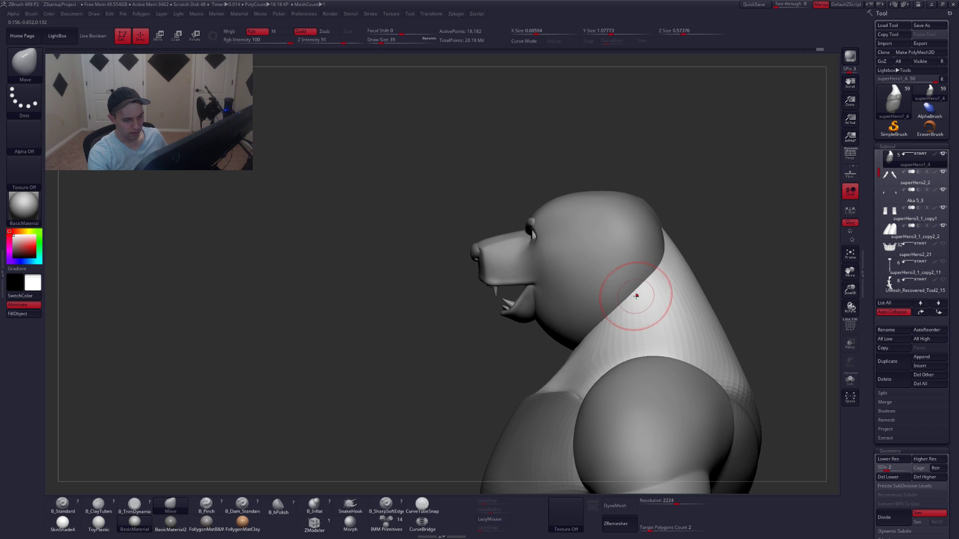
key("bracketright")
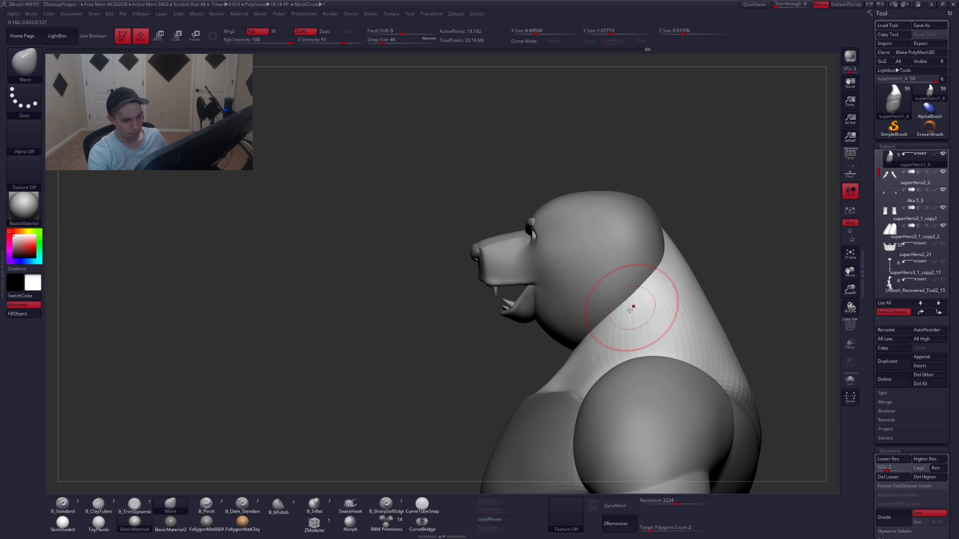
mouse_move(631, 310)
right_mouse_down("ctrl")
mouse_move(617, 316)
mouse_move(623, 349)
mouse_move(645, 348)
mouse_move(602, 317)
mouse_move(607, 304)
mouse_move(593, 325)
right_mouse_up("ctrl")
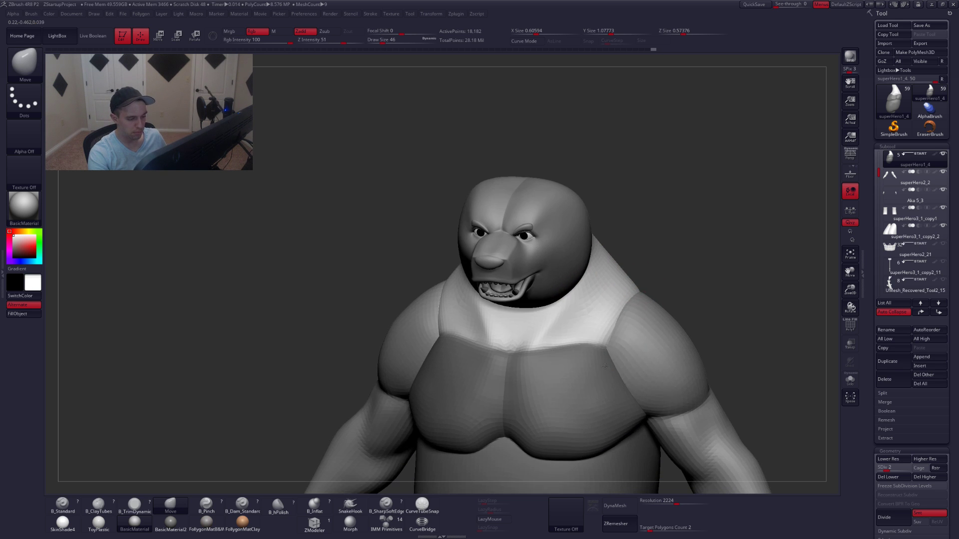
Inspect the neck and throat with the torso isolated and with the head and arms shown.
key("alt+s")
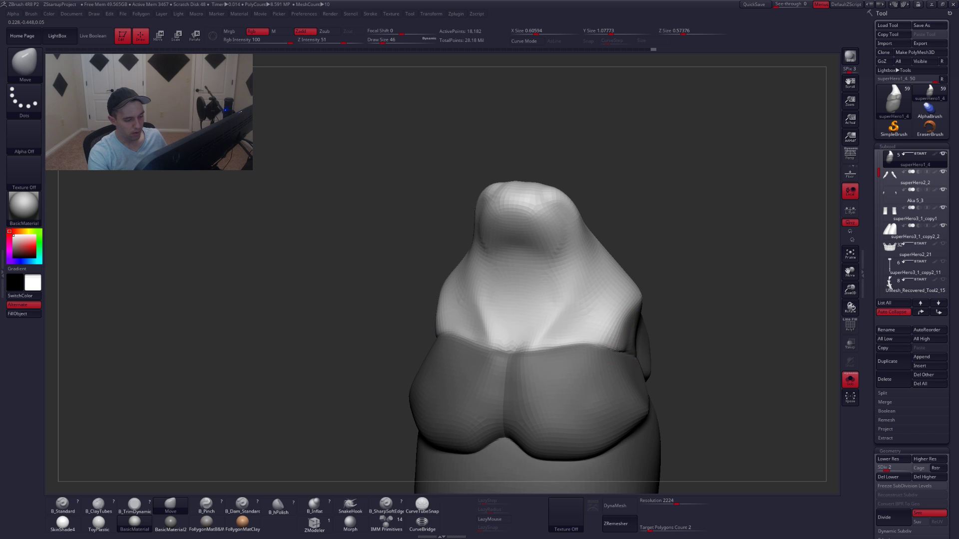
key("alt+s")
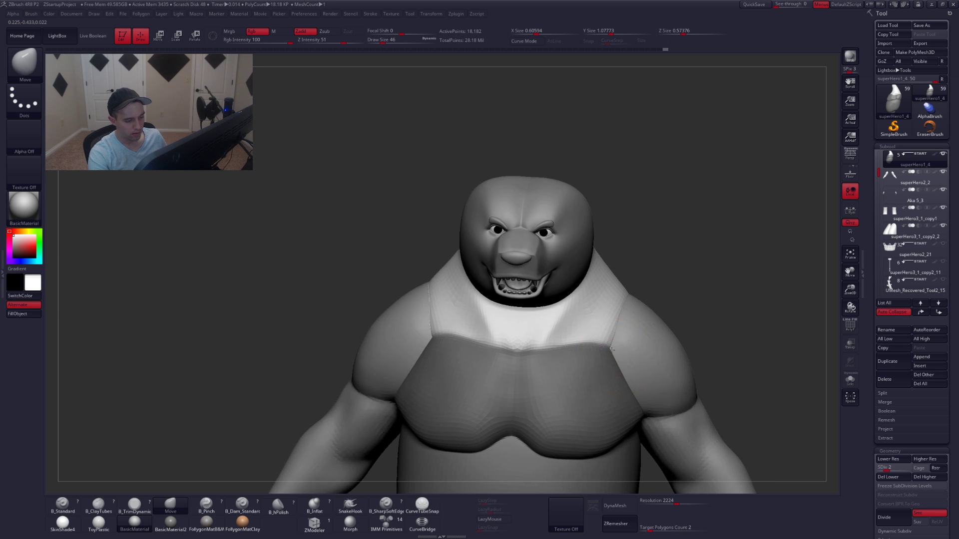
mouse_move(618, 352)
right_mouse_down()
mouse_move(624, 313)
mouse_move(674, 342)
mouse_move(656, 325)
mouse_move(612, 325)
mouse_move(662, 306)
right_mouse_up()
Clear the mask from the torso and raise it to subdivision level 5.
left_click_drag(719, 286, 722, 301, "ctrl")
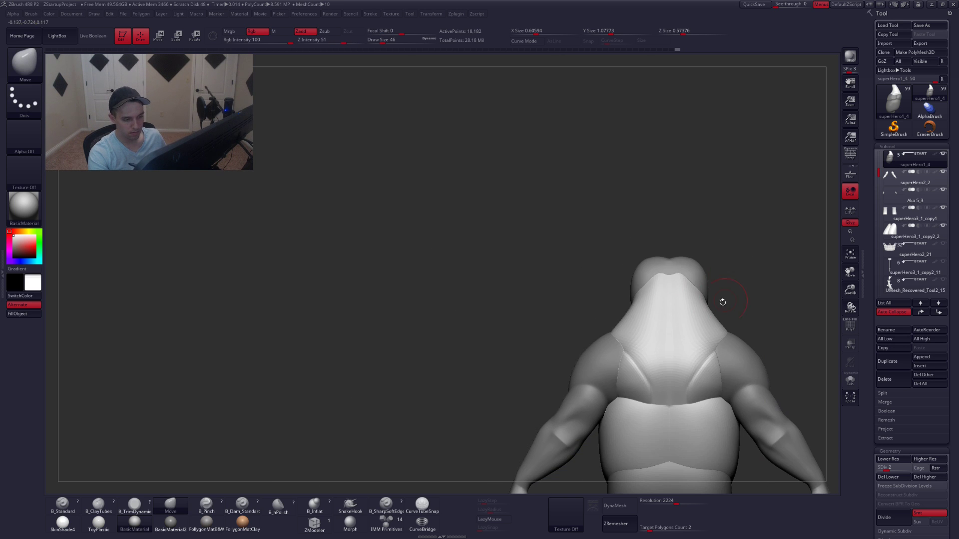
right_click_drag(722, 301, 671, 290, "alt")
right_click_drag(606, 370, 672, 350)
key("d")
key("d")
key("d")
right_click_drag(670, 389, 662, 318, "ctrl")
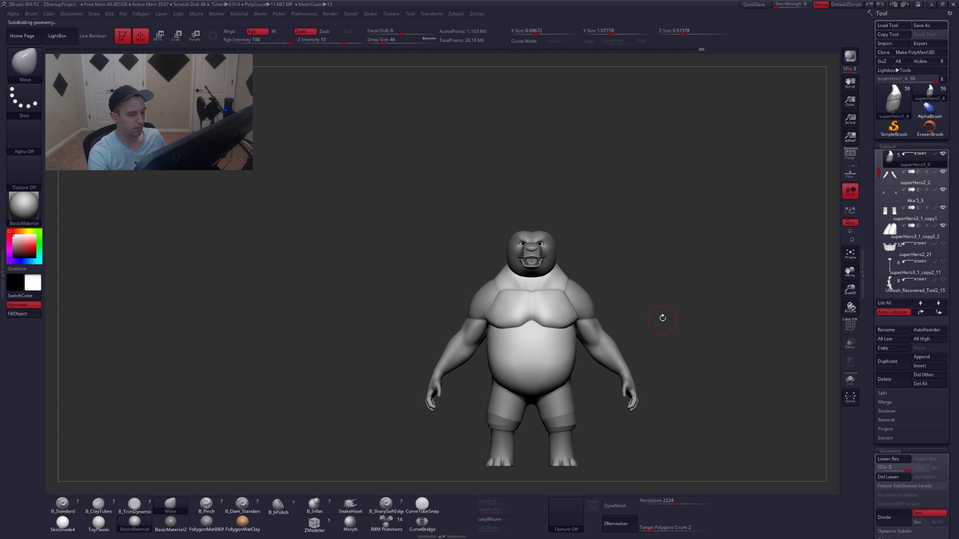
Show all the armor subtools again and hide the long staff above the helmet.
left_click(886, 168, "shift")
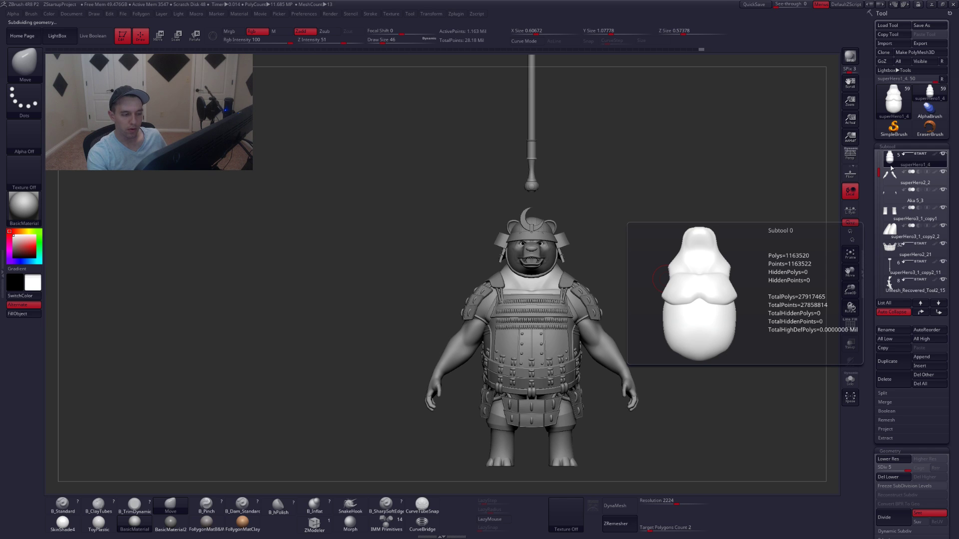
scroll(919, 210, "down", 2)
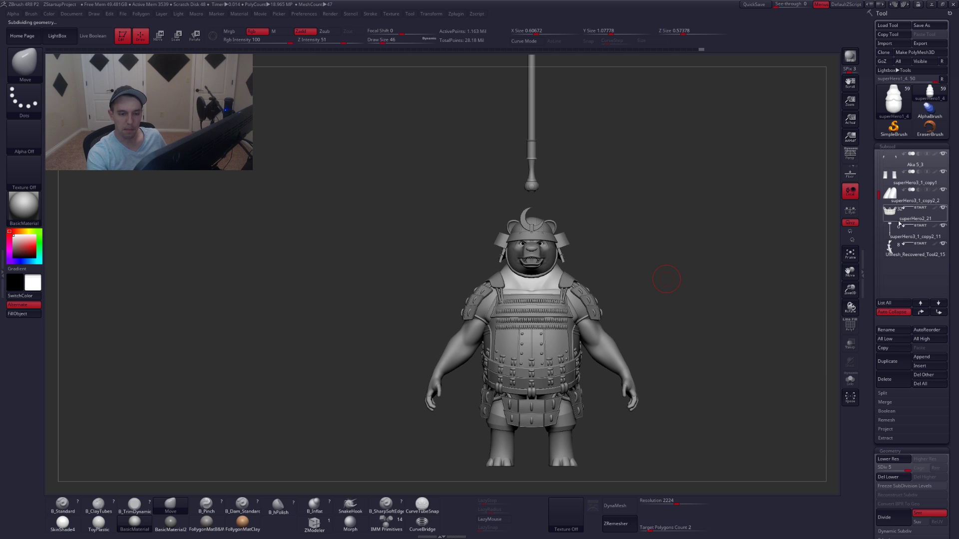
left_click(943, 226)
mouse_move(936, 244)
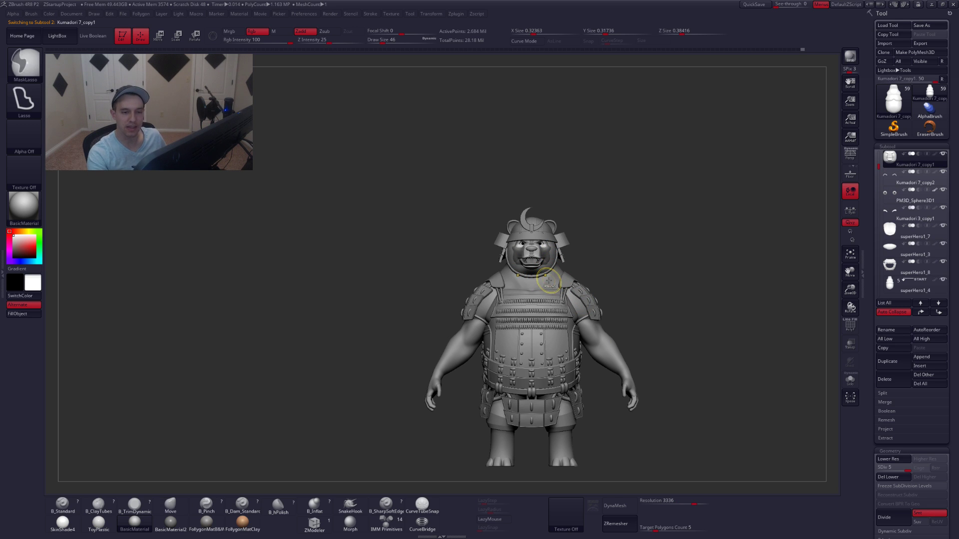
Select the Kumadori 7_copy1 head and isolate it for a close three-quarter view.
left_click_drag(879, 151, 879, 148)
left_click(850, 381)
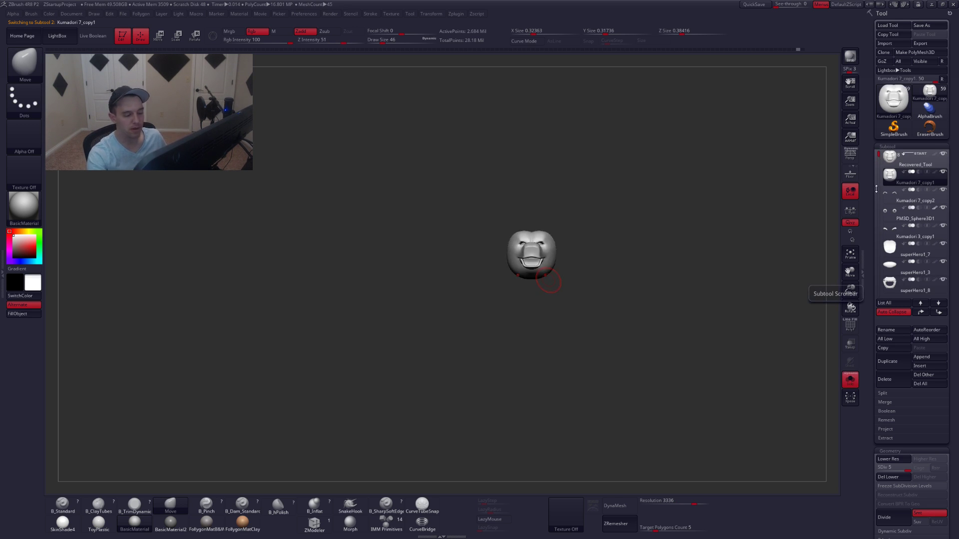
left_click_drag(611, 286, 563, 352)
Turn off visibility of the Recovered_Tool and Kumadori 7_copy1 heads and end the isolated view.
left_click(890, 157)
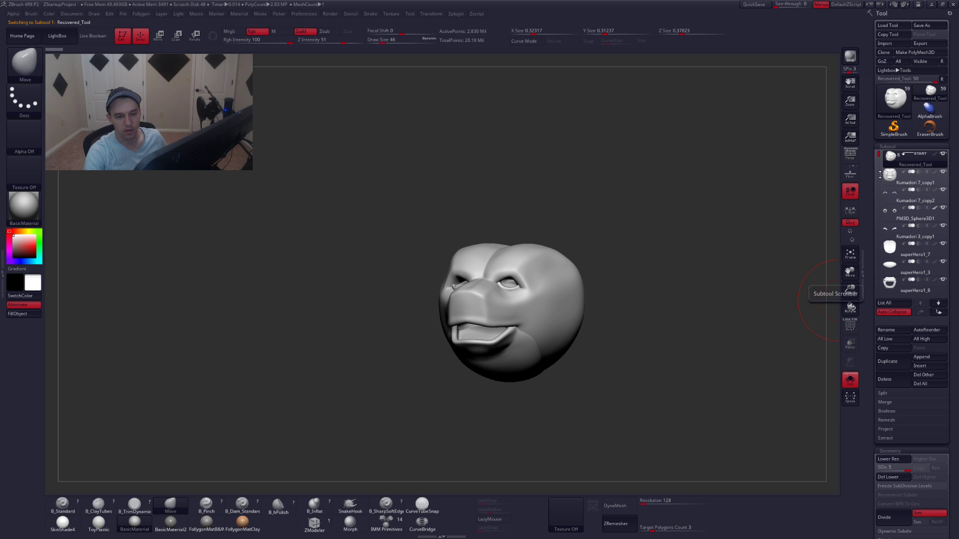
left_click(911, 177)
left_click(891, 168)
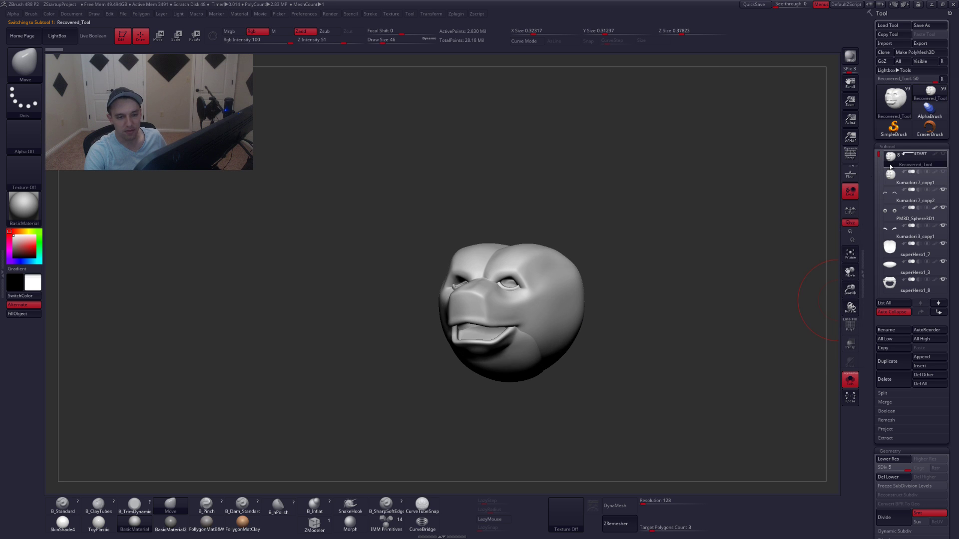
left_click(850, 380)
Compare the two head versions under the helmet from the front by alternately selecting Recovered_Tool and Kumadori 7_copy1.
left_click_drag(655, 296, 636, 321)
key("Down")
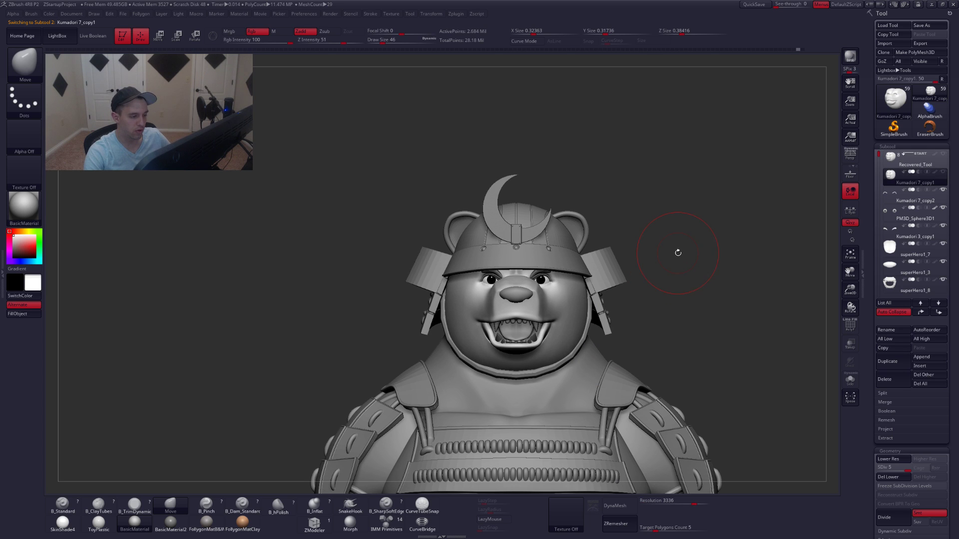
key("Up")
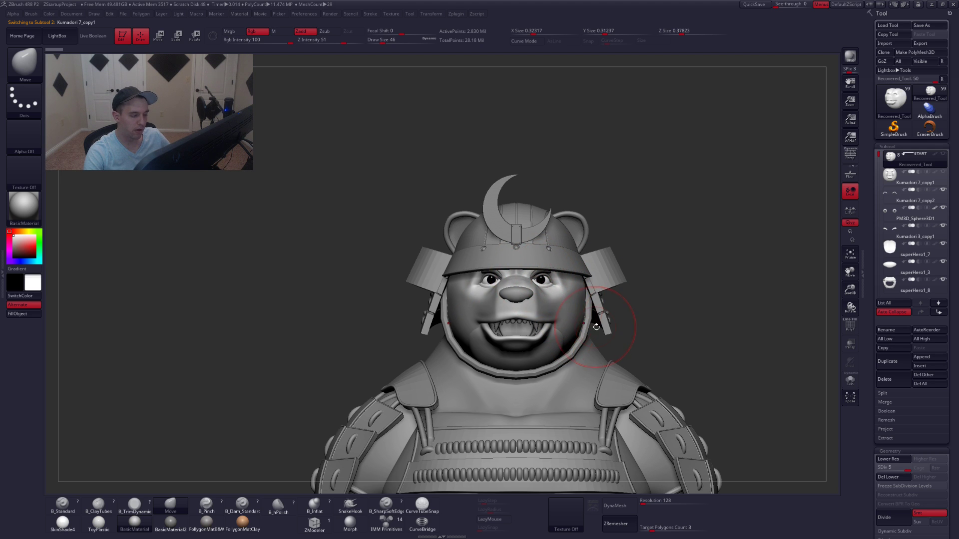
key("Down")
key("alt+Up")
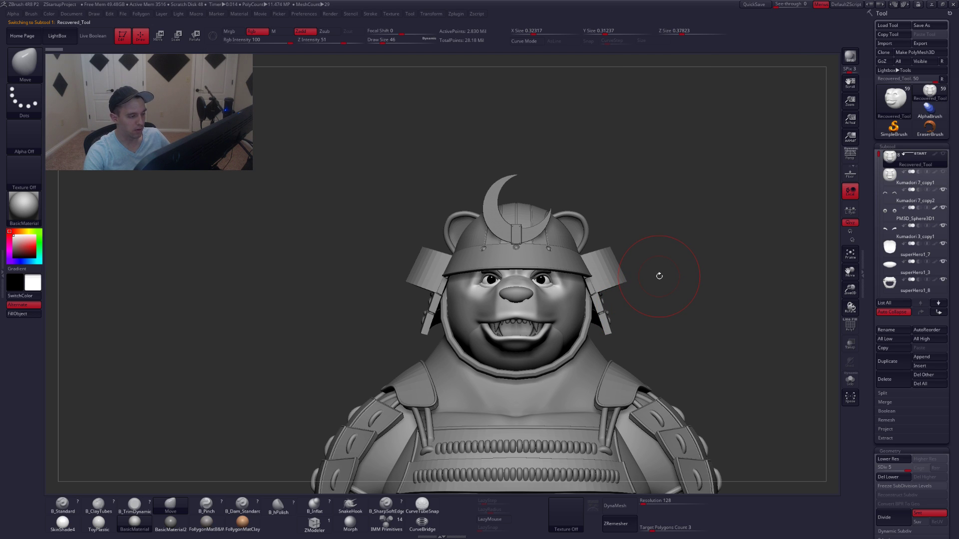
key("alt+Down")
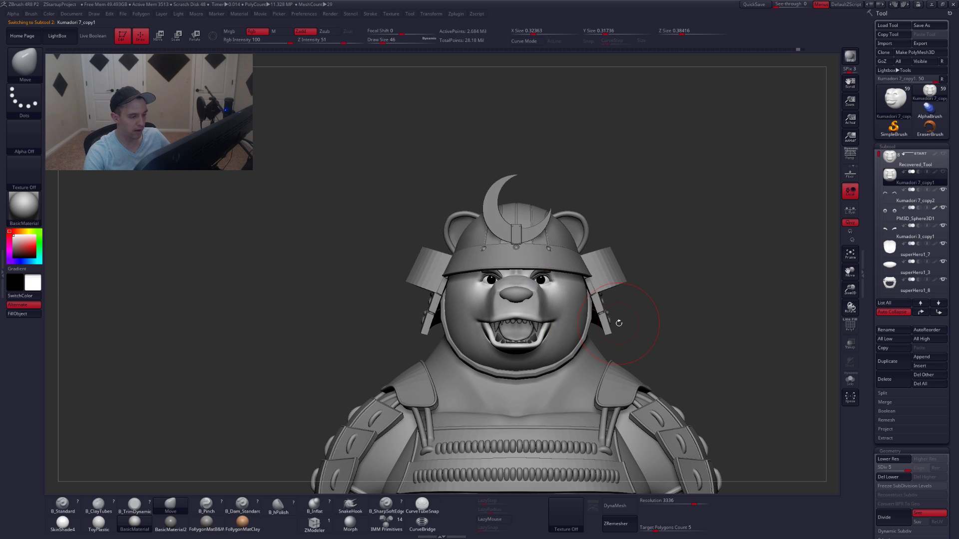
key("alt+Down")
key("alt+Down")
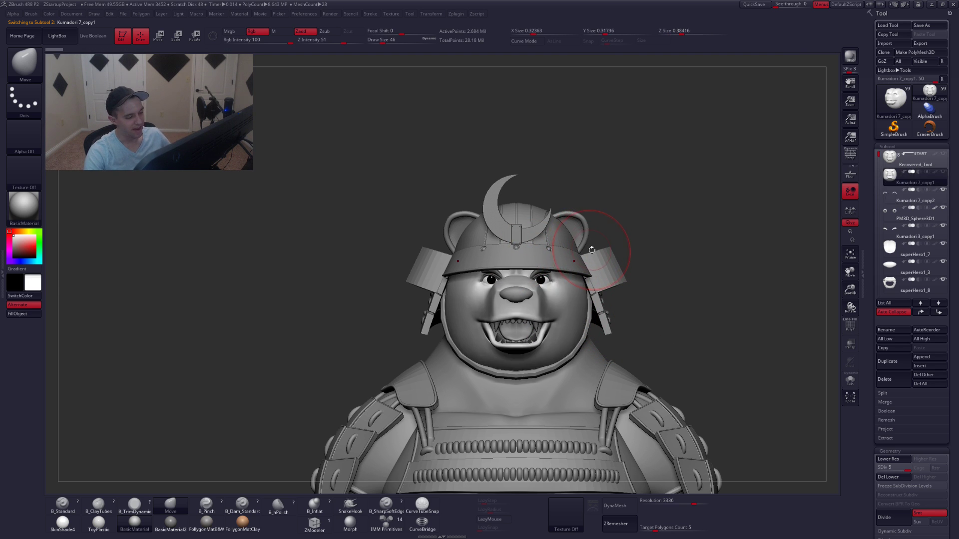
key("alt+Up")
key("alt+Up")
key("alt+Down")
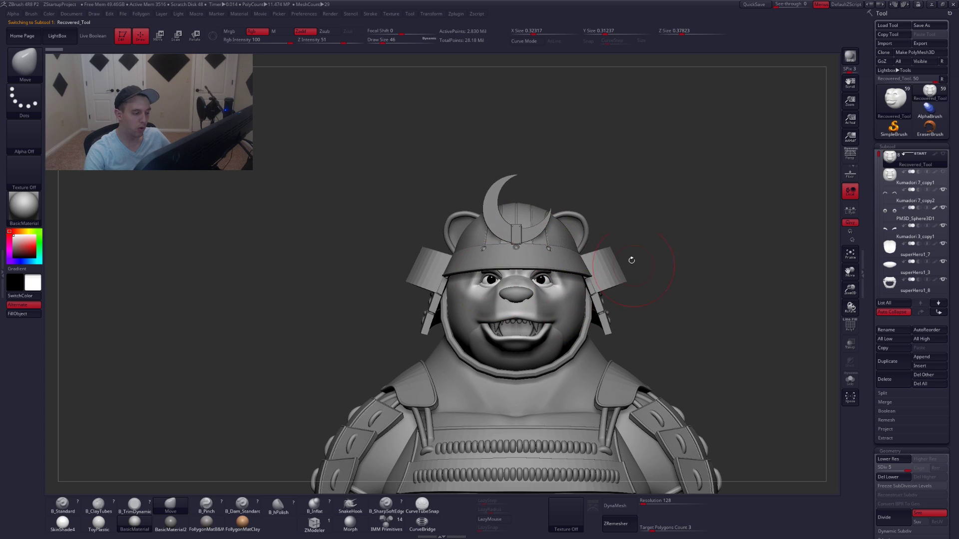
Compare the Recovered_Tool and Kumadori 7_copy1 heads in isolation by alternately selecting them.
key("alt+s")
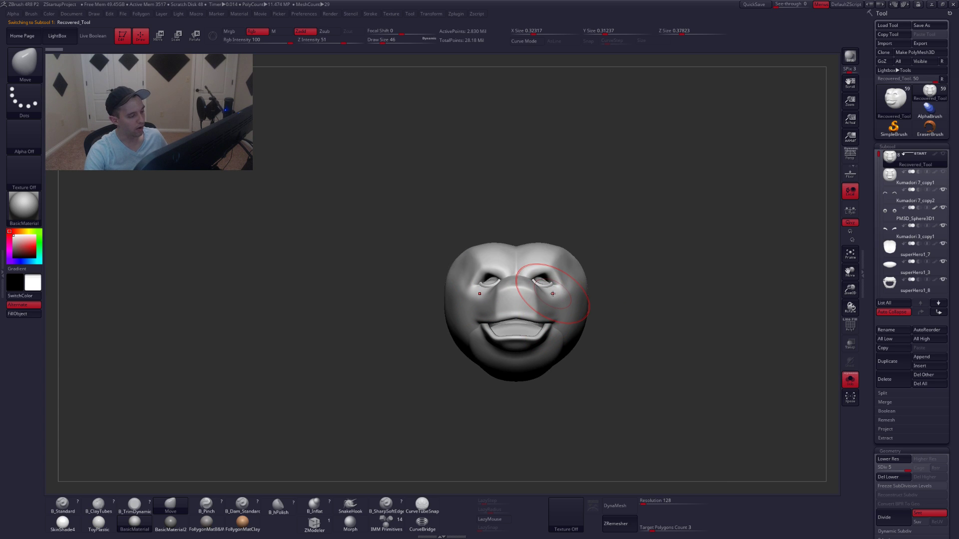
key("alt+Down")
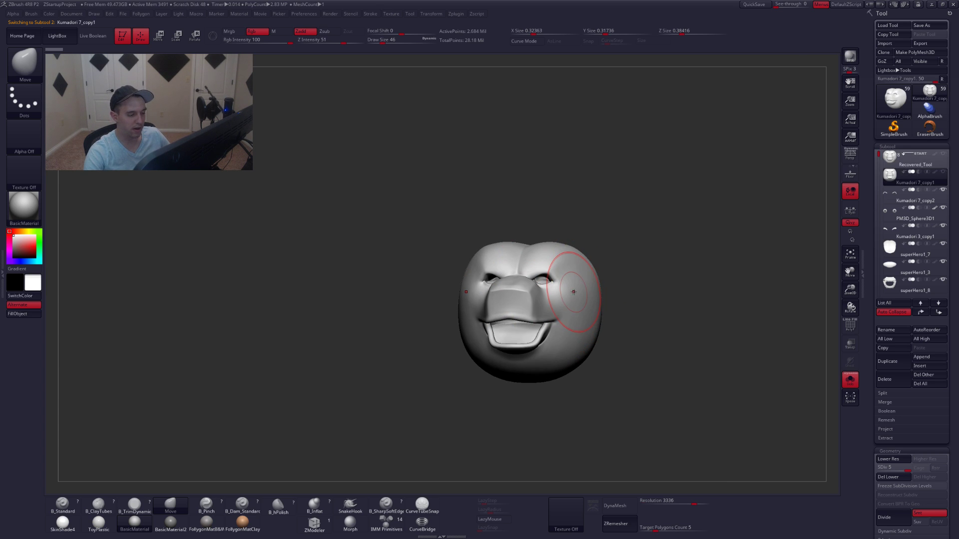
key("Up")
key("Down")
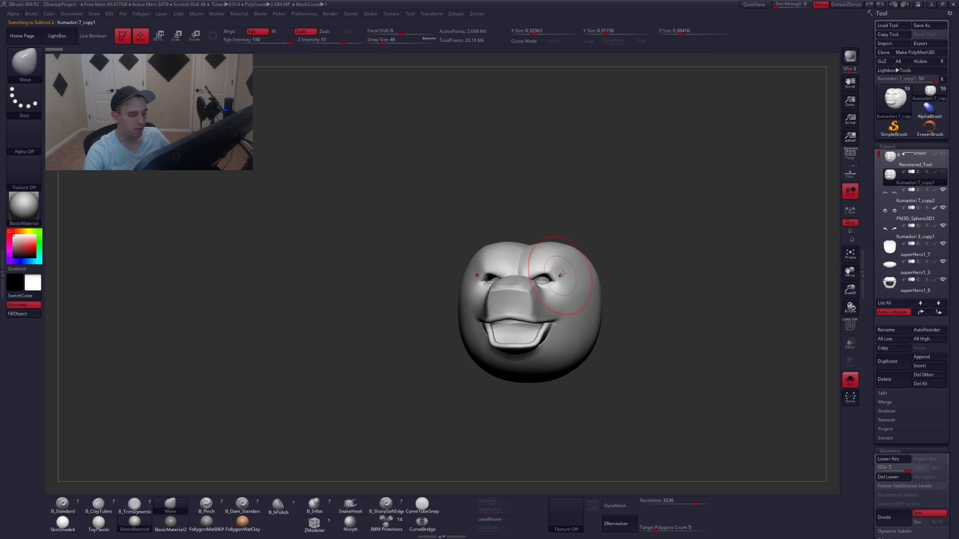
key("alt+Up")
key("alt+Down")
key("alt+Up")
key("alt+Down")
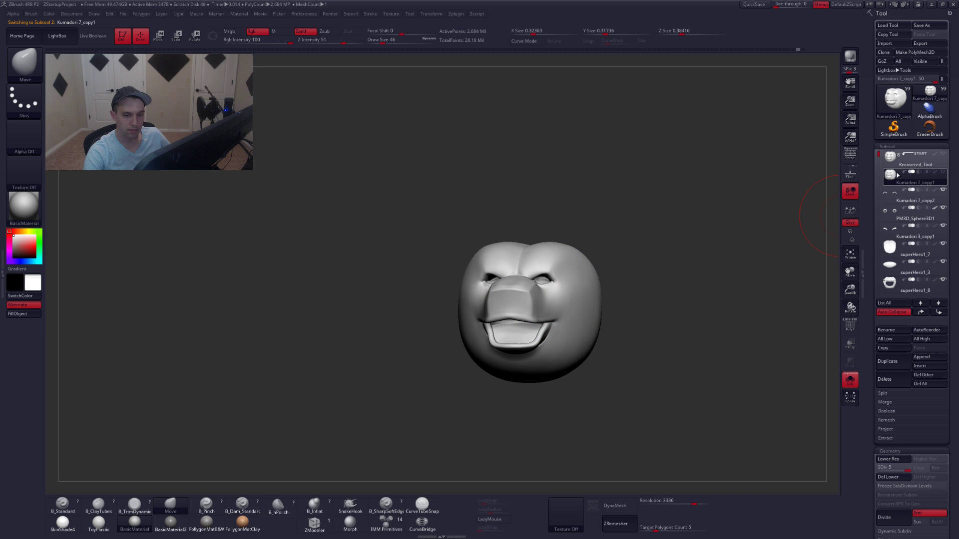
Delete the Recovered_Tool head subtool and end the isolated view.
mouse_move(902, 175)
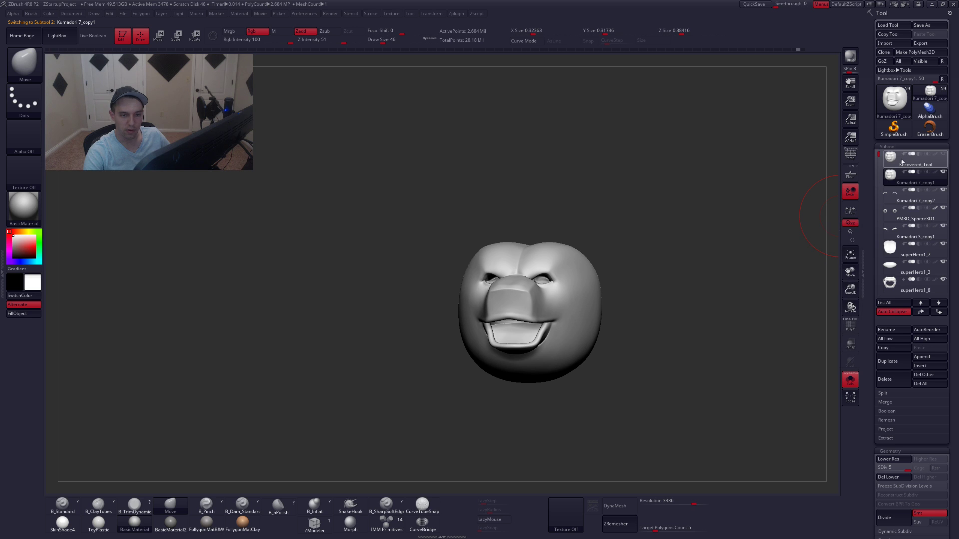
left_click(891, 168)
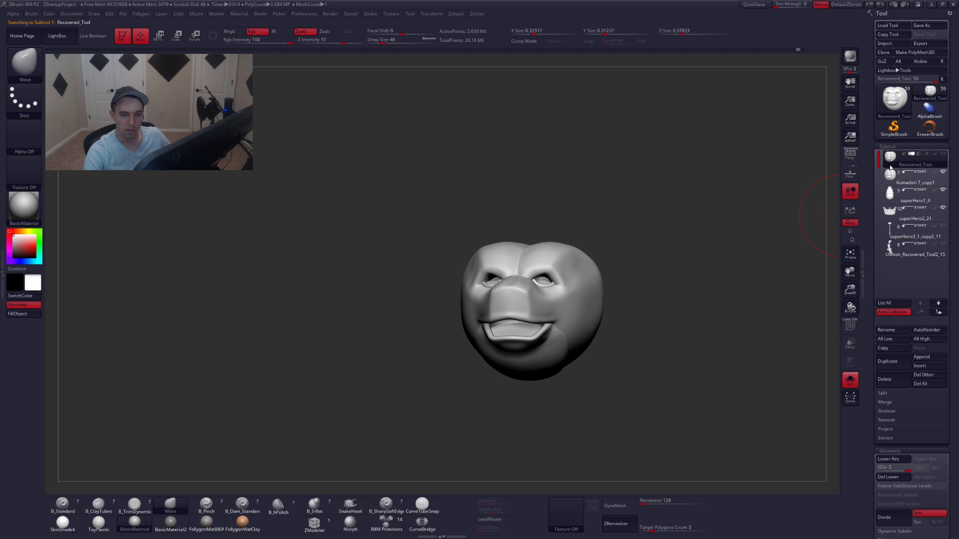
left_click(892, 382)
left_click(829, 397)
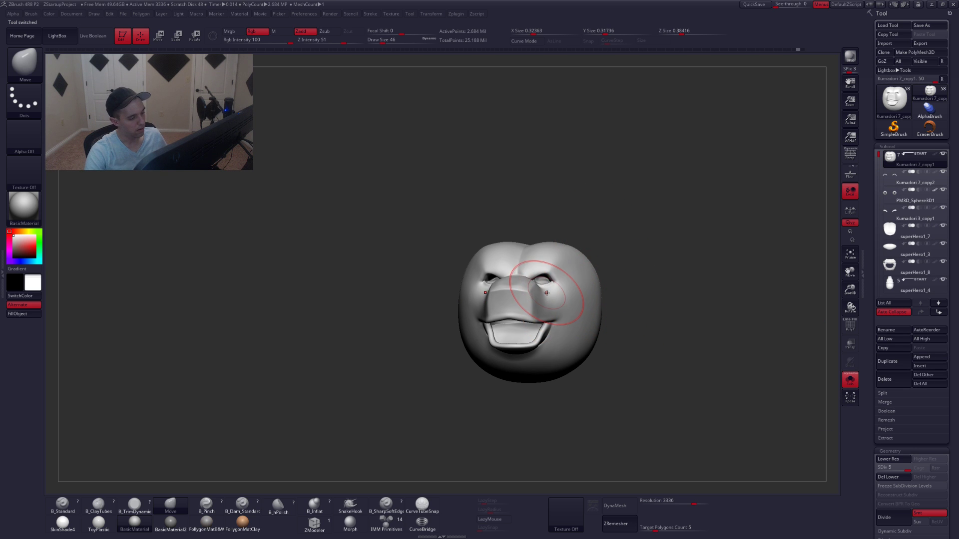
key("alt+s")
Turn on perspective and apply the FollygonMatClay material to the full figure.
right_click_drag(595, 301, 587, 303, "shift")
left_click_drag(642, 319, 602, 294, "alt")
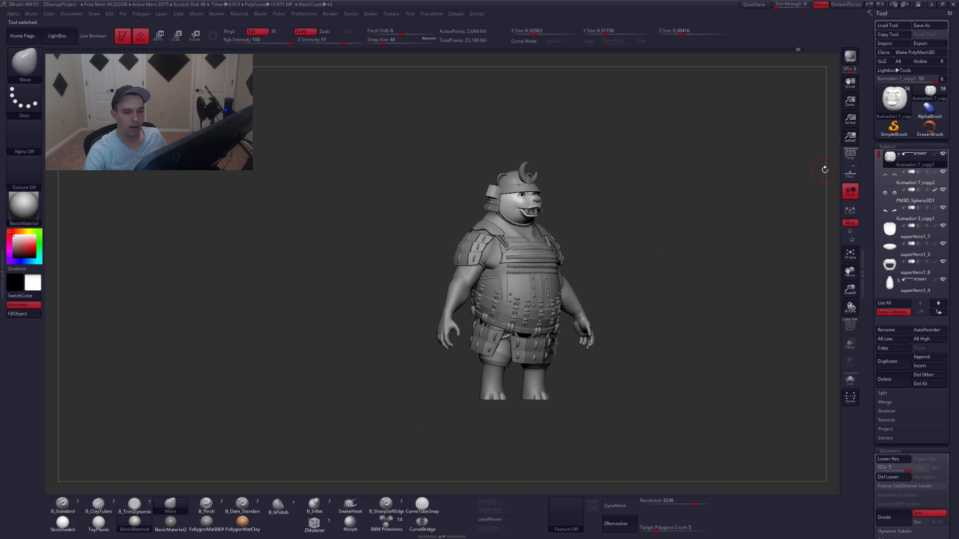
left_click(853, 160)
left_click_drag(681, 239, 675, 274, "alt")
left_click_drag(674, 275, 621, 282)
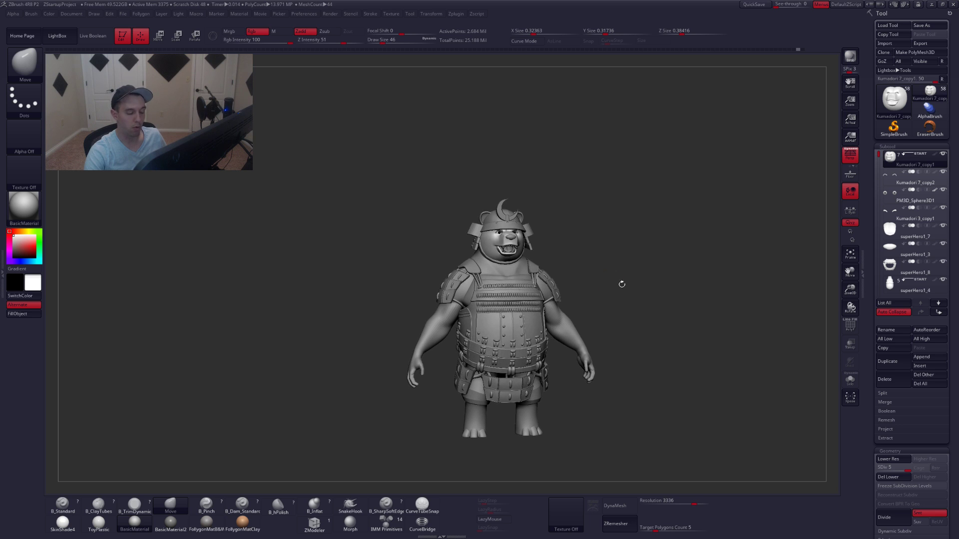
left_click(243, 522)
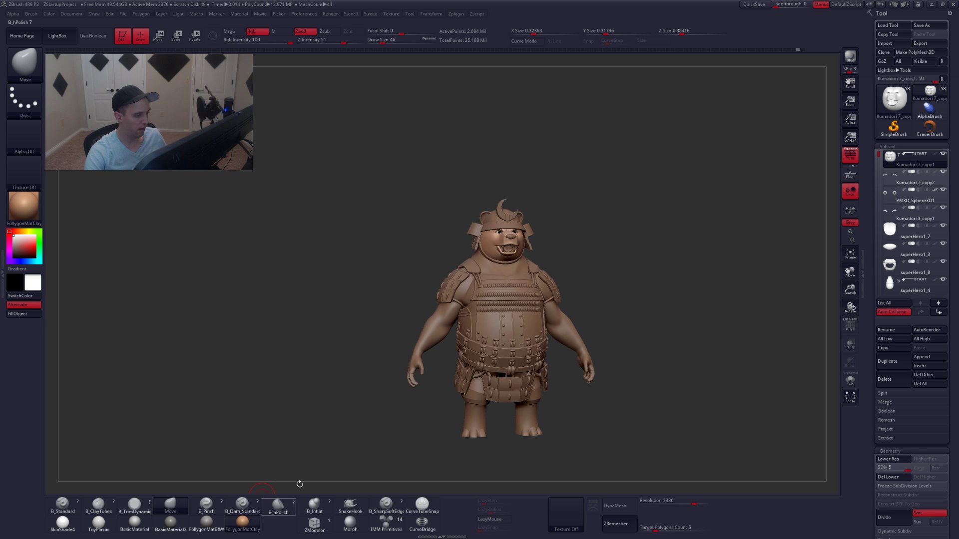
left_click_drag(360, 419, 499, 385)
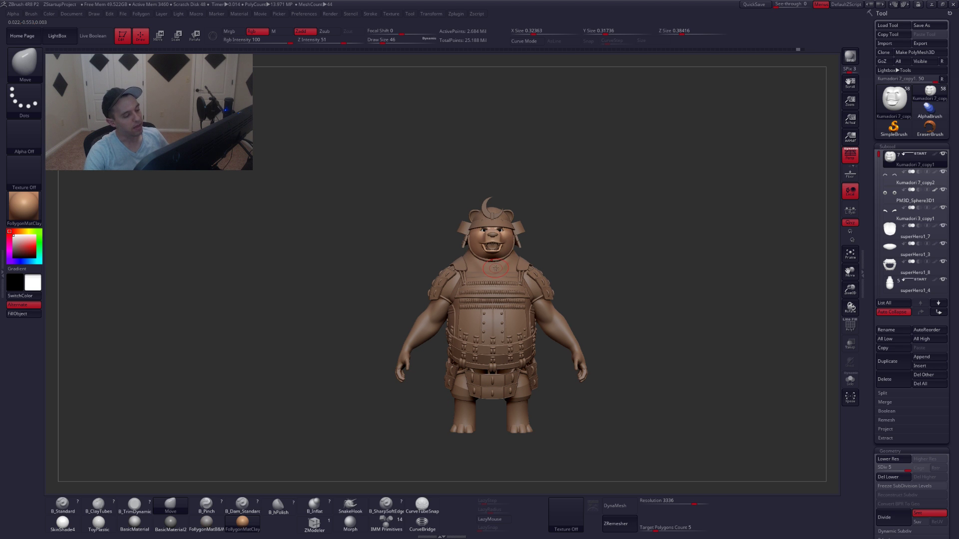
Select the superHero1_4 torso subtool below the head.
left_click(474, 269, "alt")
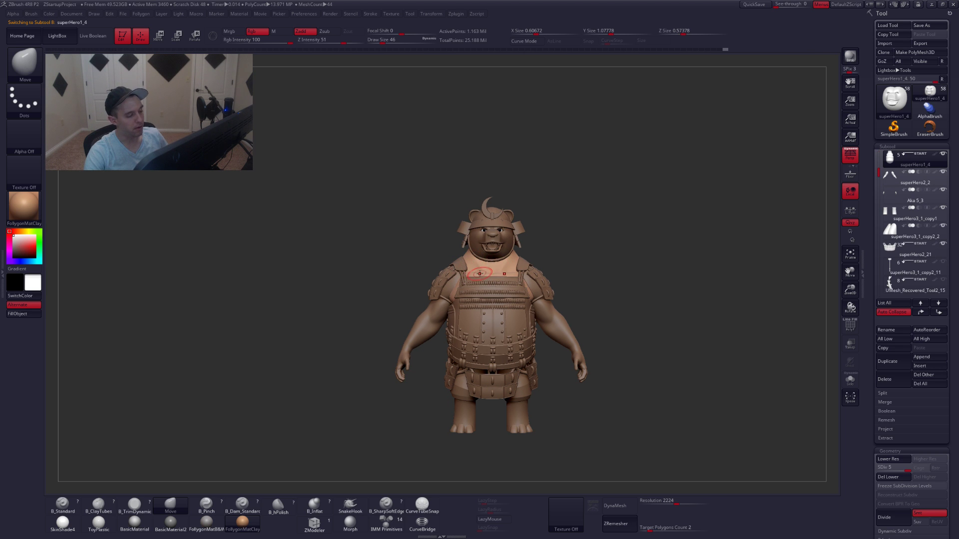
mouse_move(480, 274)
right_mouse_down("ctrl")
mouse_move(502, 272)
mouse_move(492, 280)
mouse_move(508, 286)
mouse_move(504, 270)
right_mouse_up("ctrl")
right_click_drag(504, 270, 487, 212, "alt")
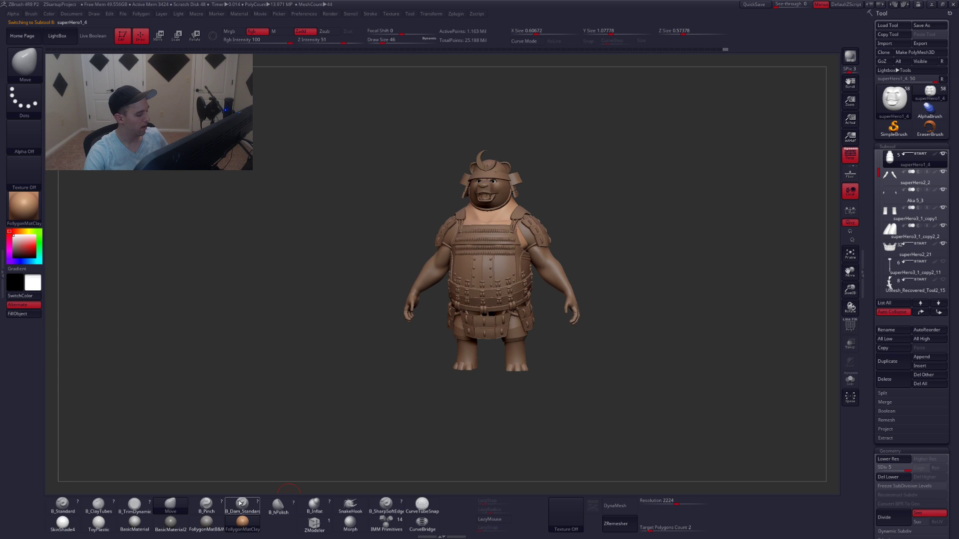
Preview BasicMaterial2 on the armored figure and switch back to the FollygonMatClay material.
left_click(185, 523)
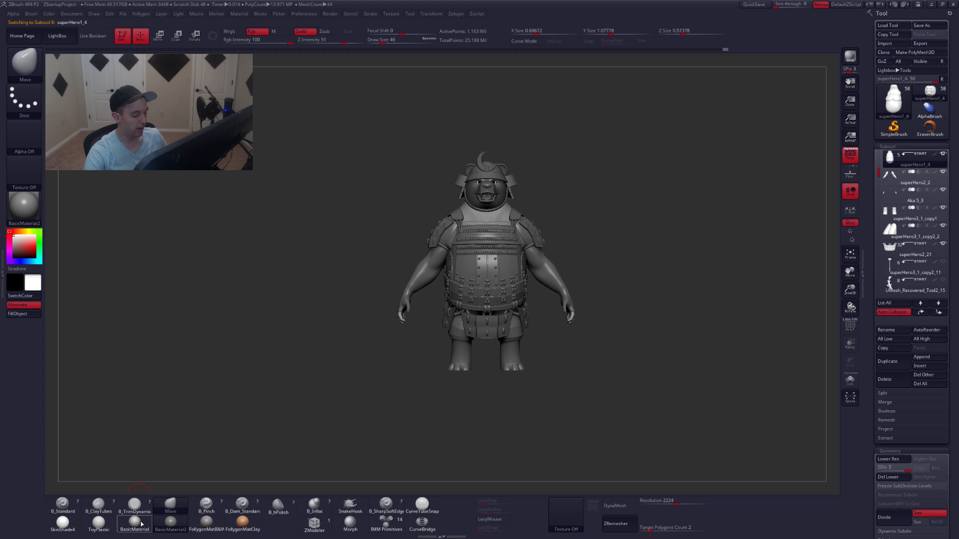
right_click_drag(424, 340, 464, 291)
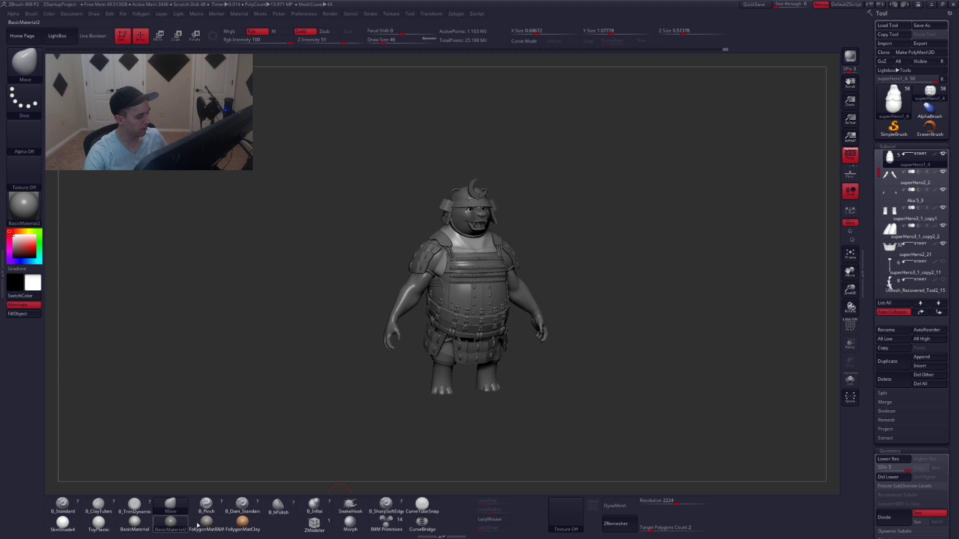
left_click(134, 529)
left_click(154, 528)
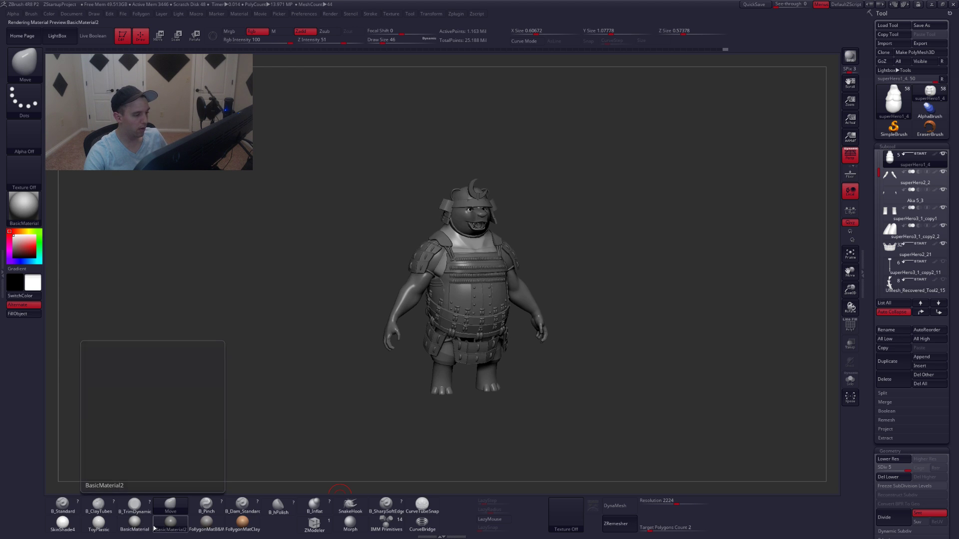
left_click(154, 529)
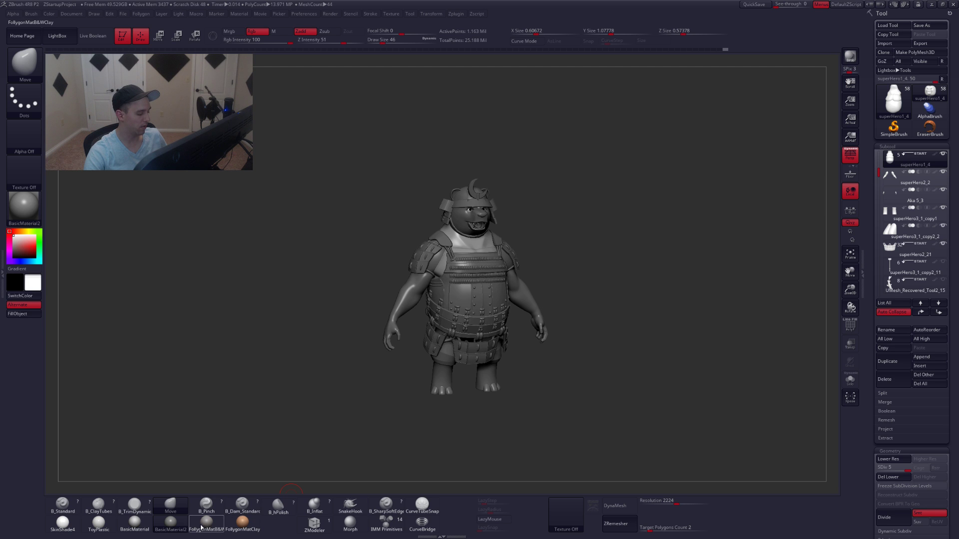
left_click(230, 524)
View the armored bear in profile, preview the FollygonMatB&WClay material and return to FollygonMatClay.
left_click_drag(493, 436, 489, 272, "shift")
right_click_drag(488, 273, 530, 279, "ctrl")
key("alt+s")
key("alt+s")
key("space")
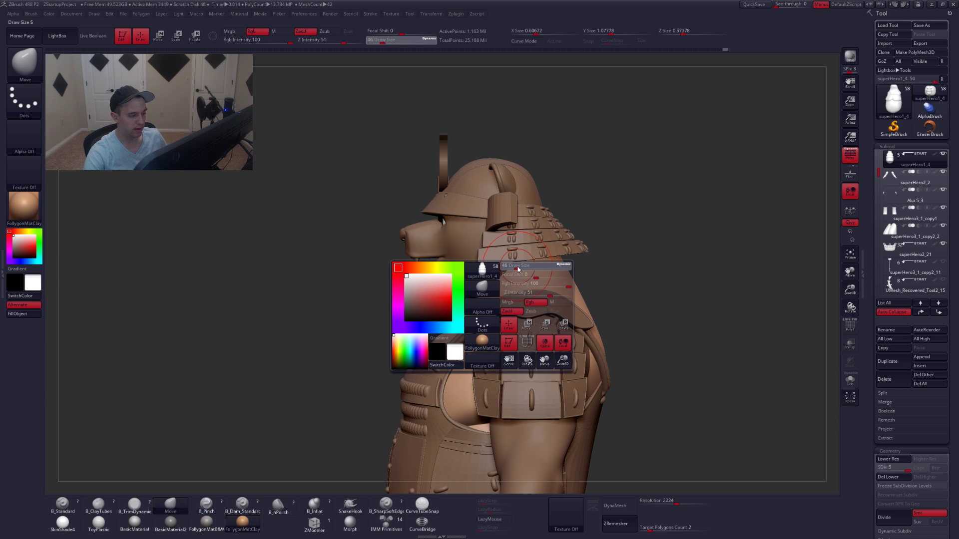
right_click_drag(518, 270, 510, 226, "alt")
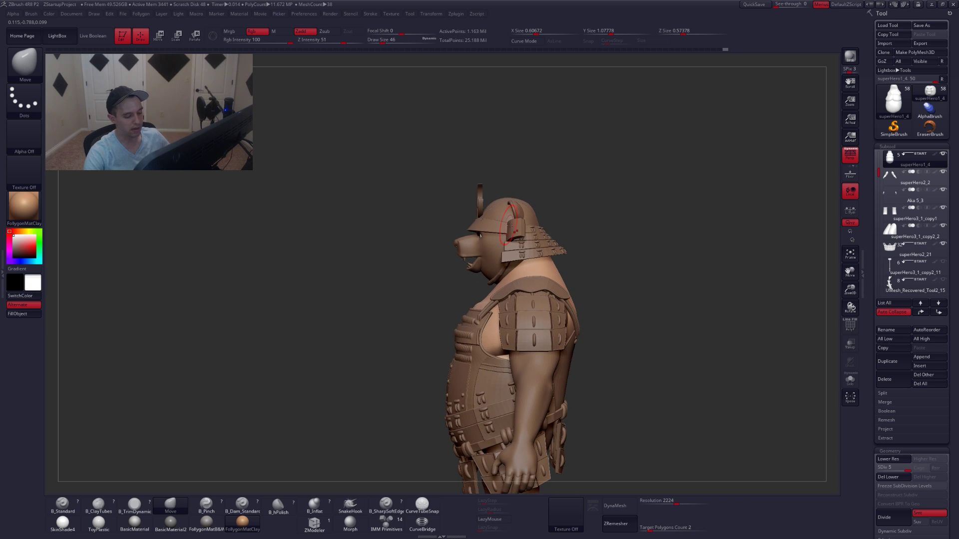
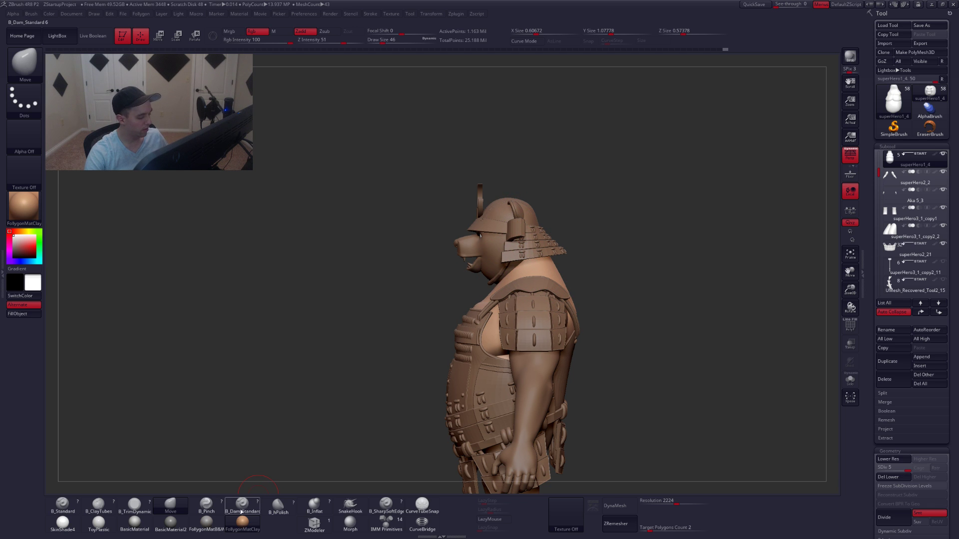
left_click(206, 522)
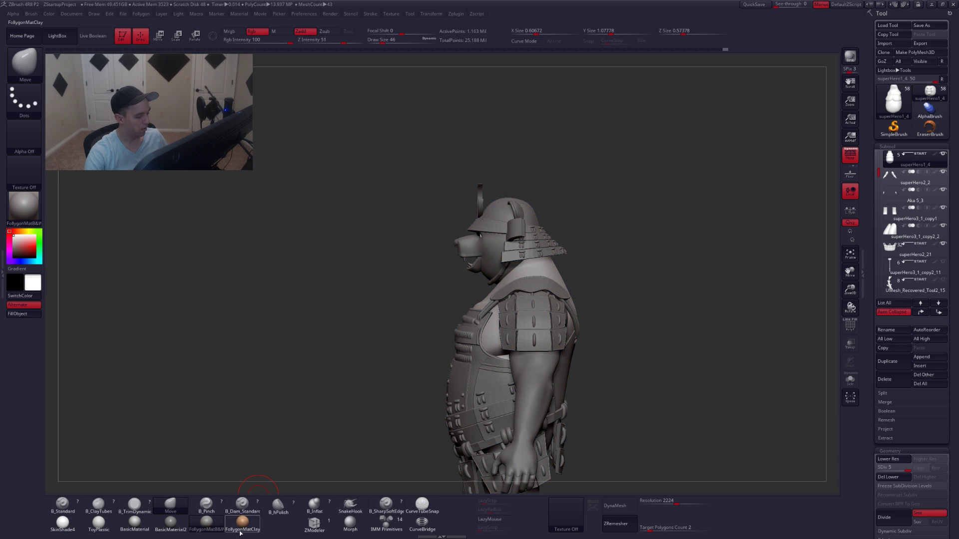
left_click(240, 532)
Examine the proportions of the armored figure from the side, back and front.
left_click_drag(370, 332, 372, 284, "alt")
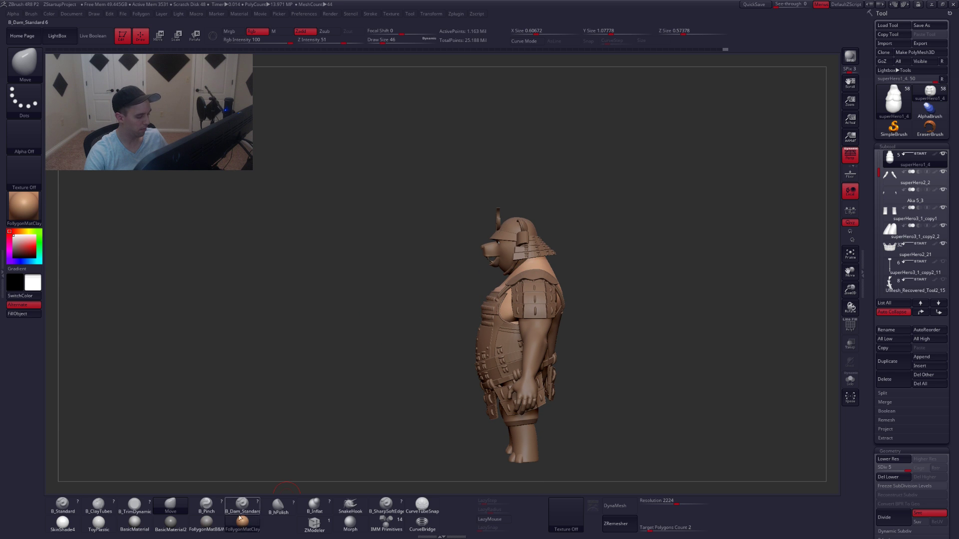
left_click_drag(475, 281, 477, 313, "alt")
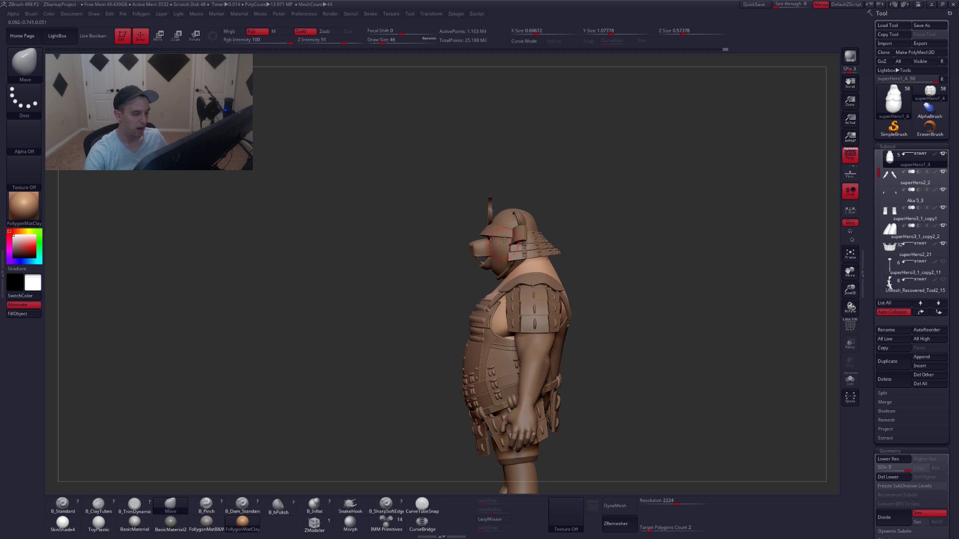
left_click_drag(619, 304, 539, 308)
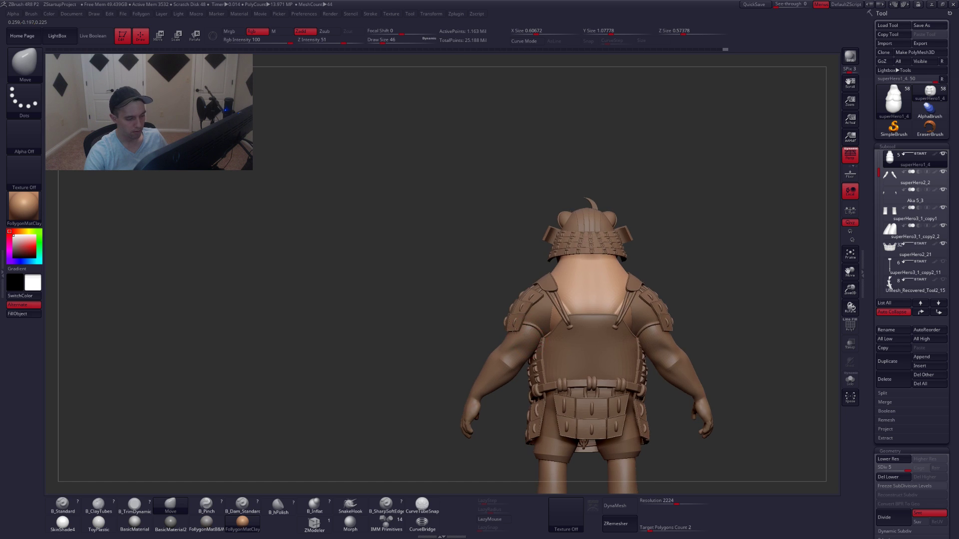
left_click_drag(554, 340, 442, 297, "alt")
left_click_drag(305, 250, 437, 217)
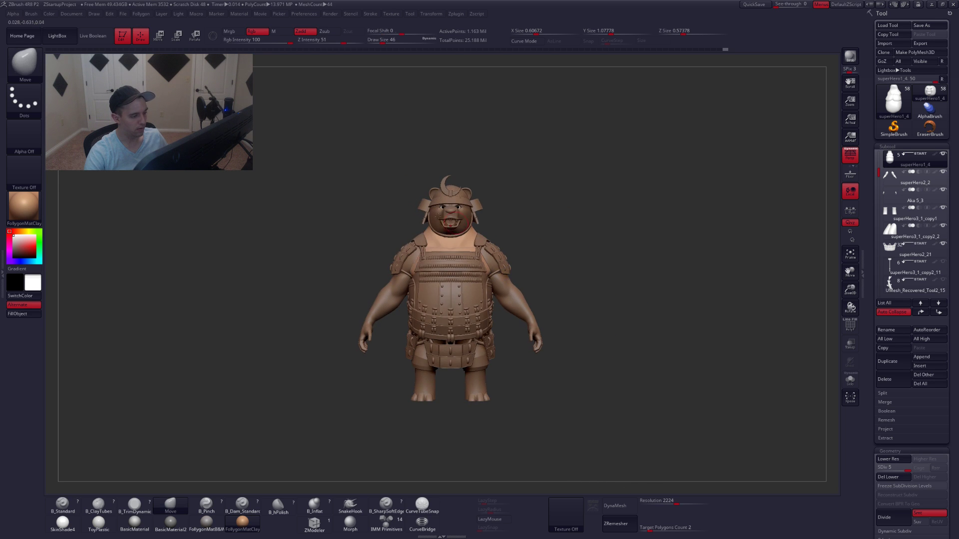
left_click_drag(479, 252, 509, 304, "alt")
right_click_drag(506, 287, 495, 238, "alt")
left_click_drag(494, 237, 520, 276)
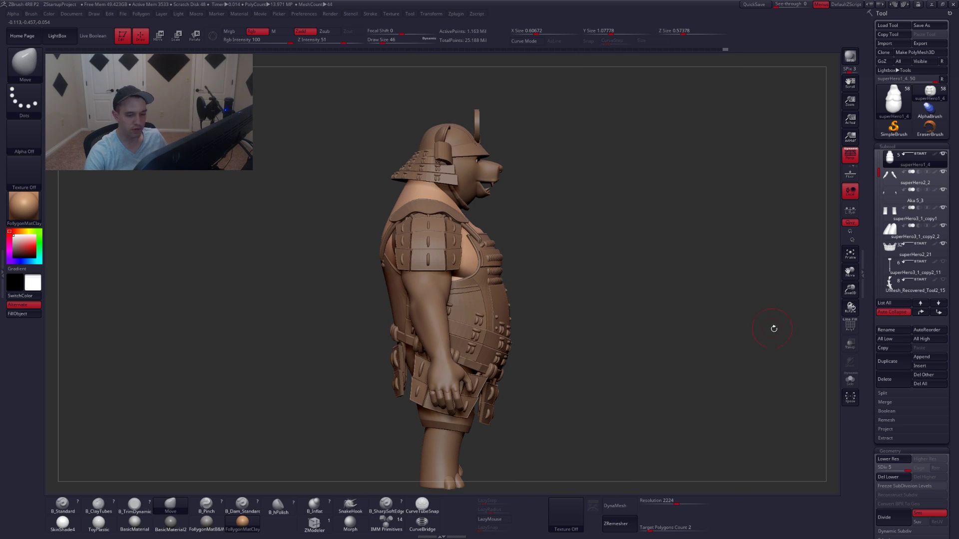
Turn on transparency and hide a band across the torso's belly with a lasso selection.
left_click(849, 344)
left_click_drag(622, 278, 542, 345)
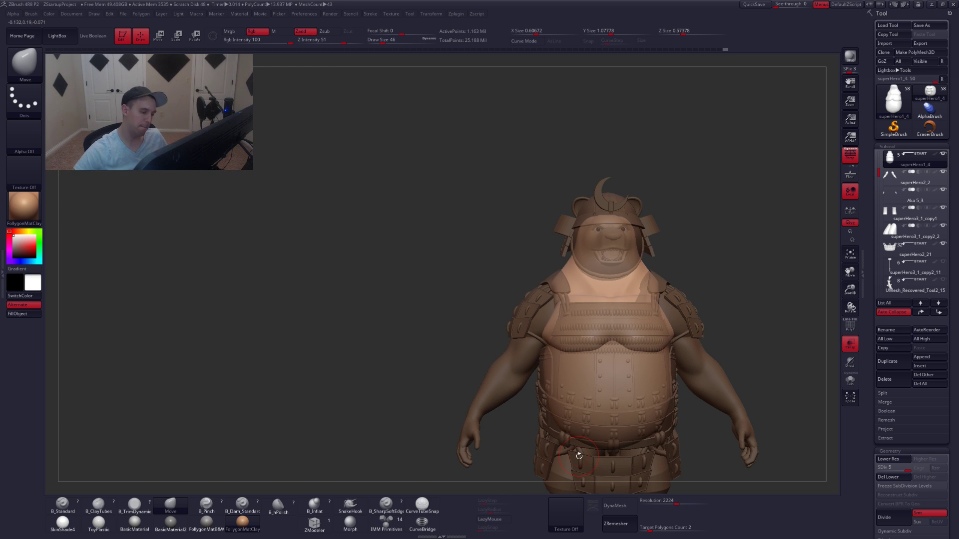
key("ctrl+shift")
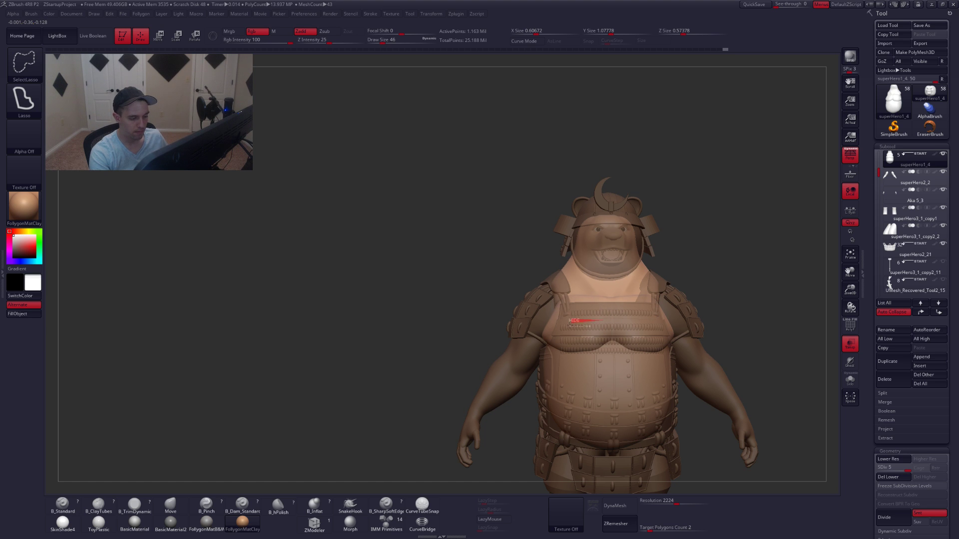
mouse_move(568, 324)
left_mouse_down("ctrl+shift")
mouse_move(514, 402)
mouse_move(711, 402)
mouse_move(696, 396)
left_mouse_up("ctrl+shift")
right_click_drag(646, 343, 617, 327, "alt")
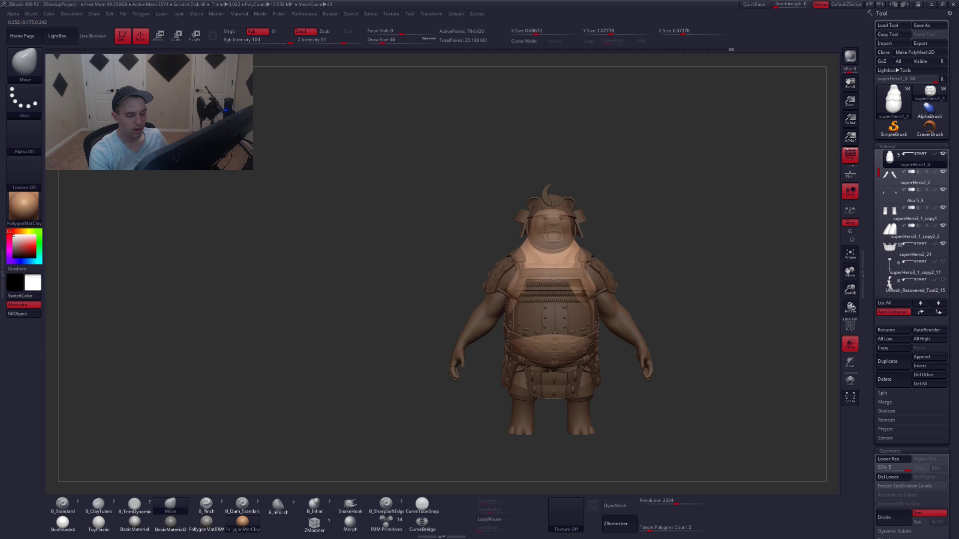
Display the polygroup wireframe, then delete the torso's lower subdivision levels and group its visible parts as a new polygroup.
left_click(850, 343)
right_click_drag(585, 358, 562, 356)
left_click(847, 344)
key("shift+f")
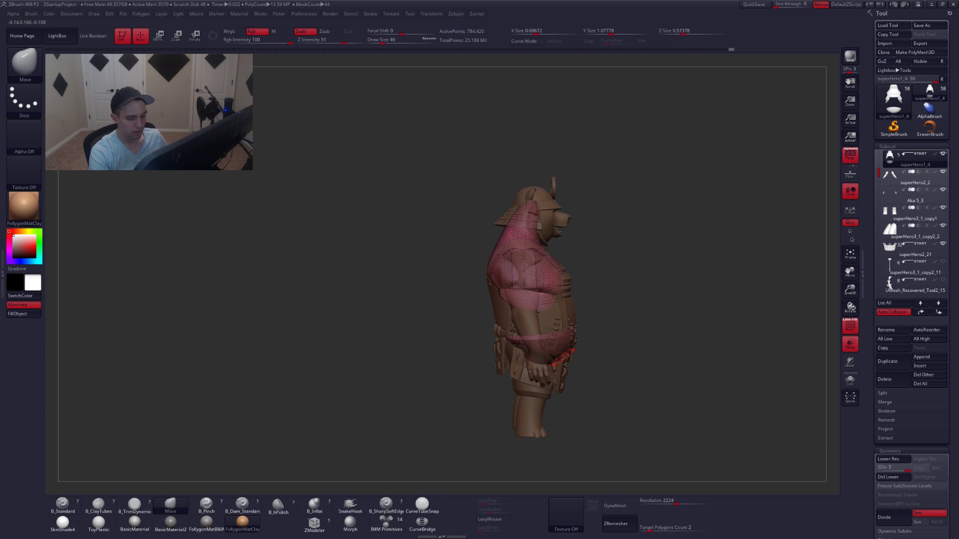
left_click(894, 478)
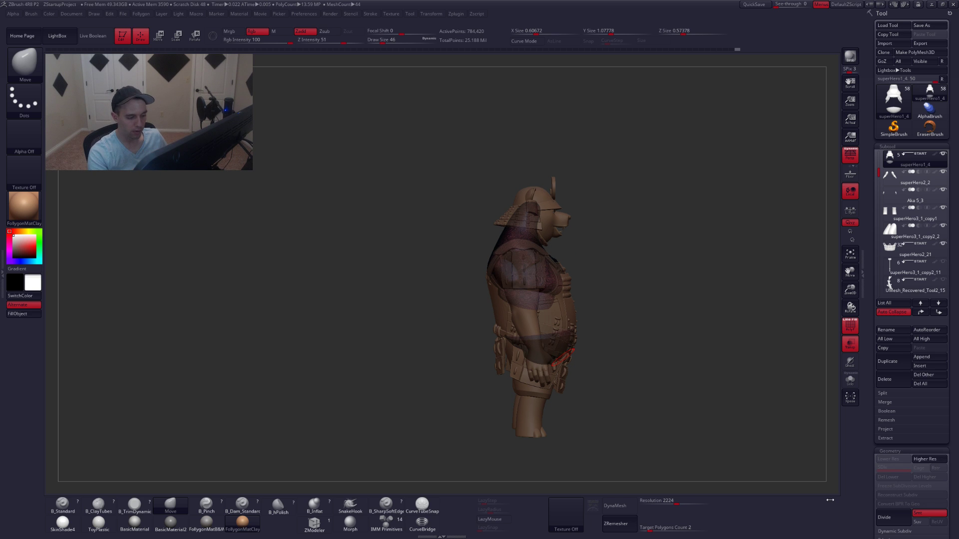
Turn off perspective and unhide the belly band of the torso in side view with transparency on.
mouse_move(577, 354)
right_mouse_down("shift")
mouse_move(602, 364)
mouse_move(604, 343)
mouse_move(635, 354)
mouse_move(646, 347)
mouse_move(643, 382)
mouse_move(631, 354)
right_mouse_up("shift")
left_click(851, 158)
left_click(850, 344)
key("ctrl+shift+f")
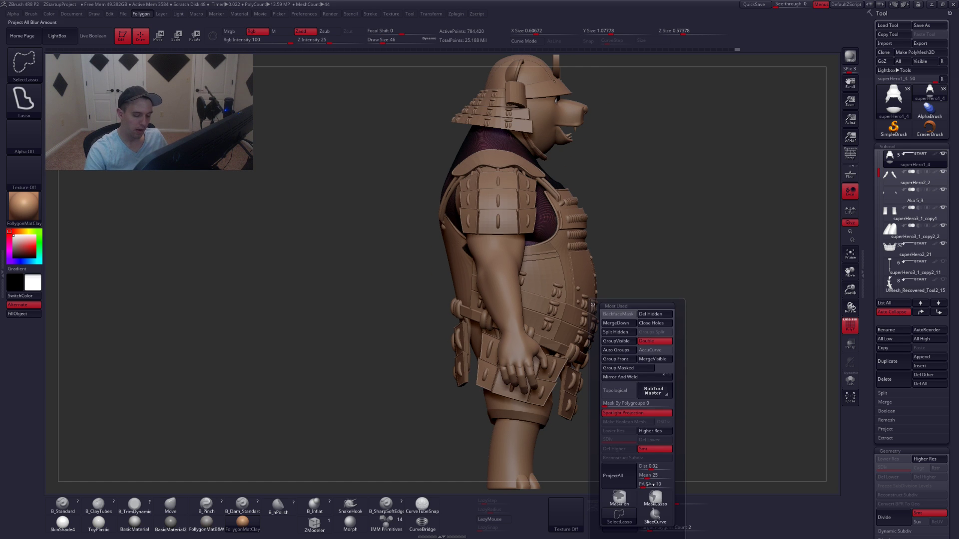
left_click(849, 345)
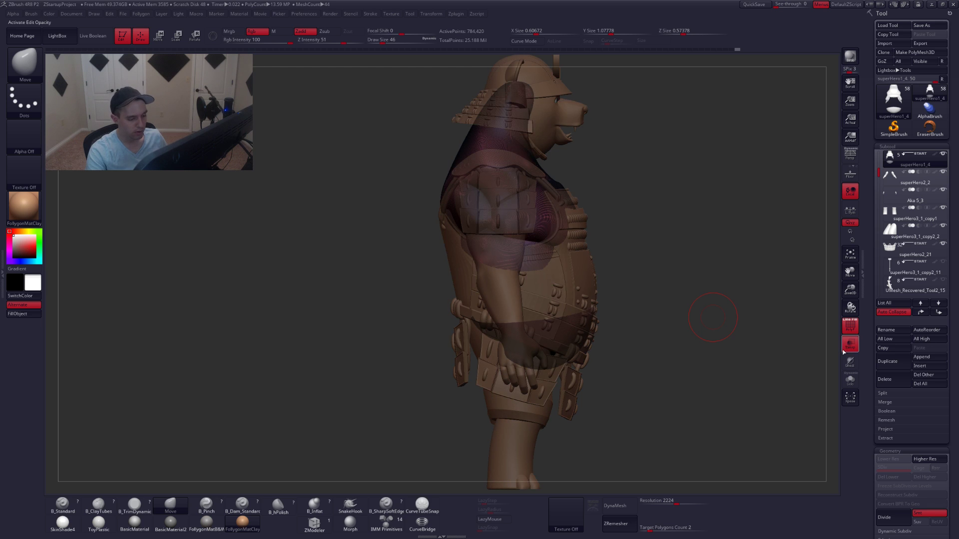
left_click(679, 372, "ctrl+shift")
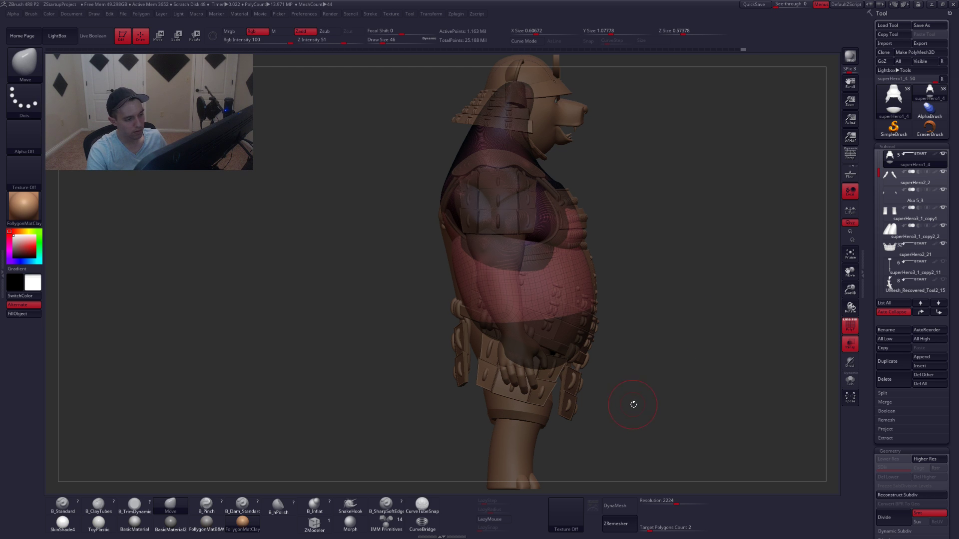
key("ctrl")
key("ctrl")
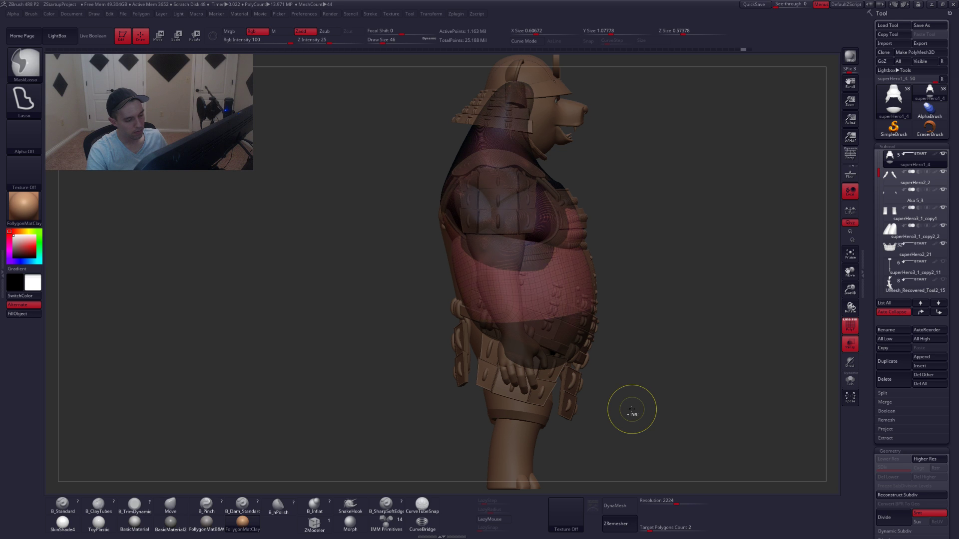
Delete the torso's lower subdivision levels and slice the mesh diagonally across the lower belly in side view.
key("Up")
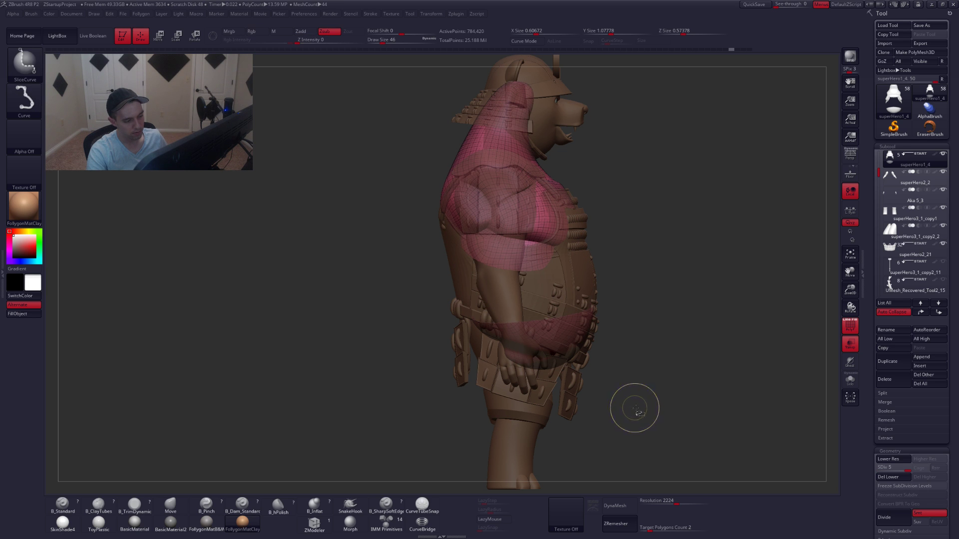
key("Down")
left_click(891, 478)
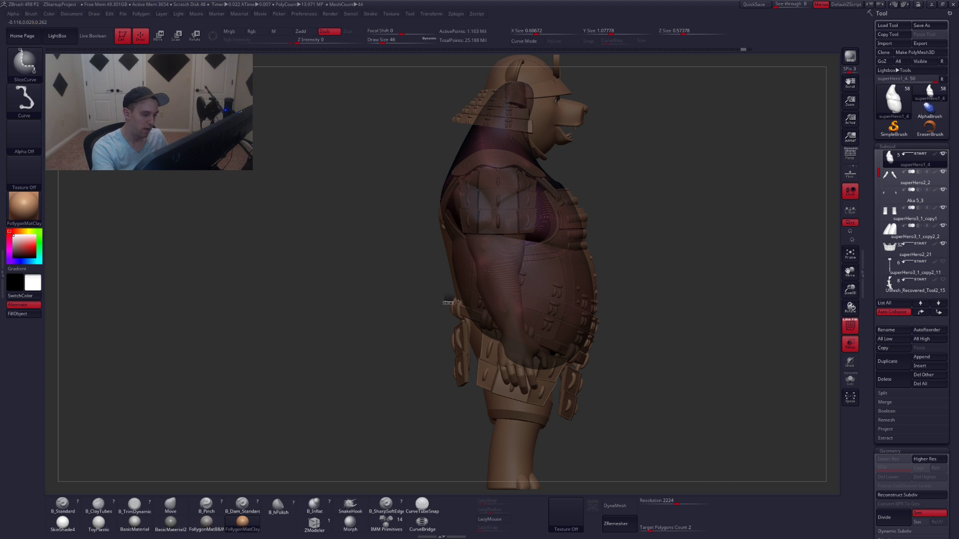
mouse_move(444, 301)
left_mouse_down("ctrl+shift")
mouse_move(641, 366)
mouse_move(594, 336)
left_mouse_up("ctrl+shift")
Isolate the torso without its wireframe, hide the sliced lower-belly piece and split it into a separate subtool.
key("alt+s")
key("shift+f")
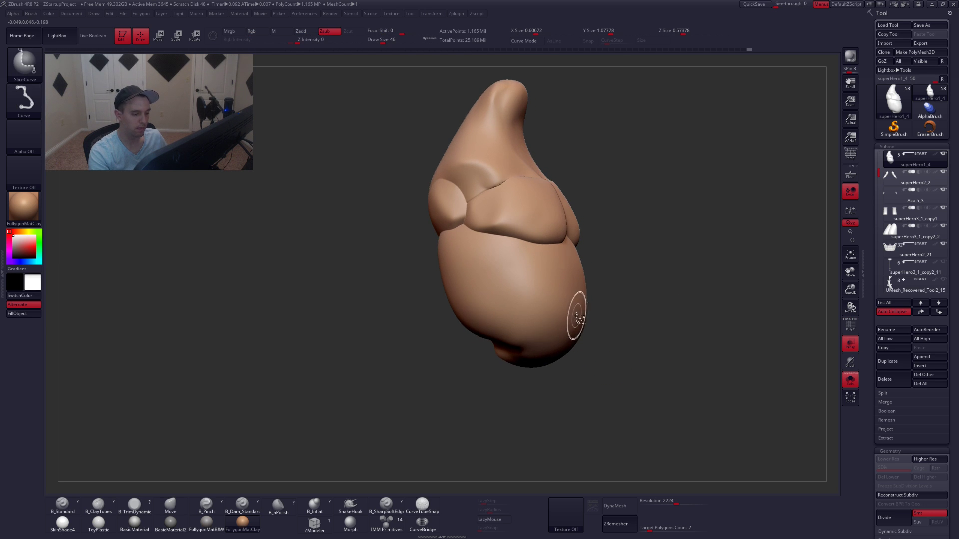
left_click(578, 315, "ctrl+shift")
key("1")
left_click(591, 334)
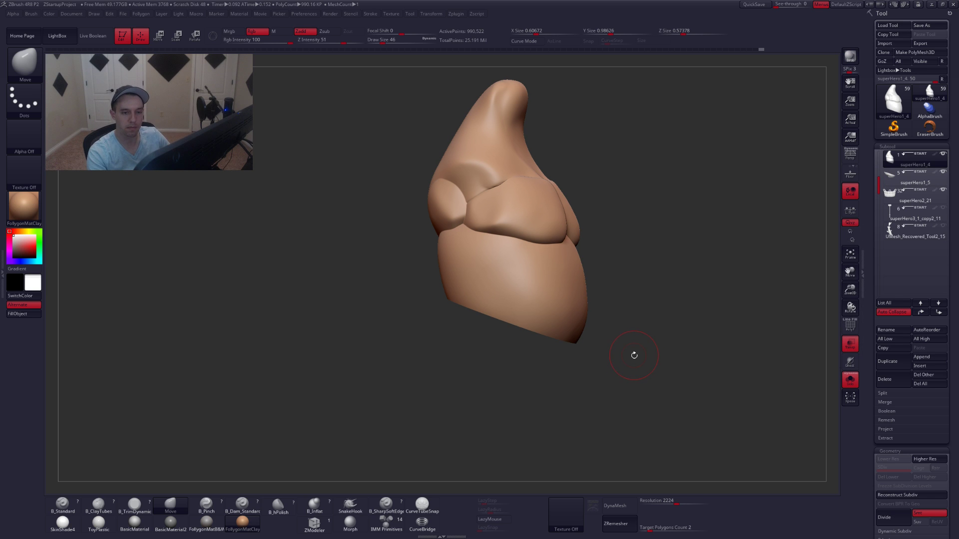
Close the holes of the split-off lower-belly piece and show the whole figure from the front with transparency off.
left_click(907, 175)
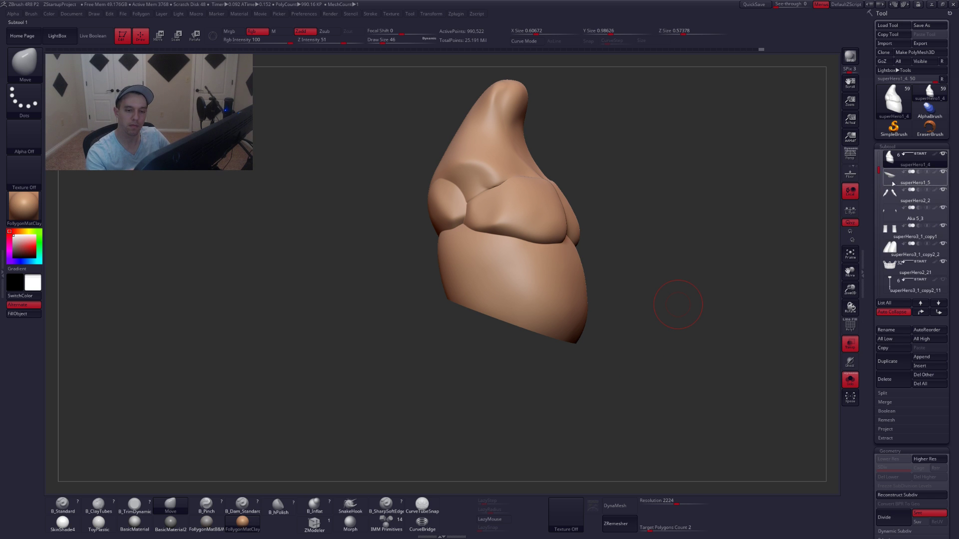
key("ctrl+f")
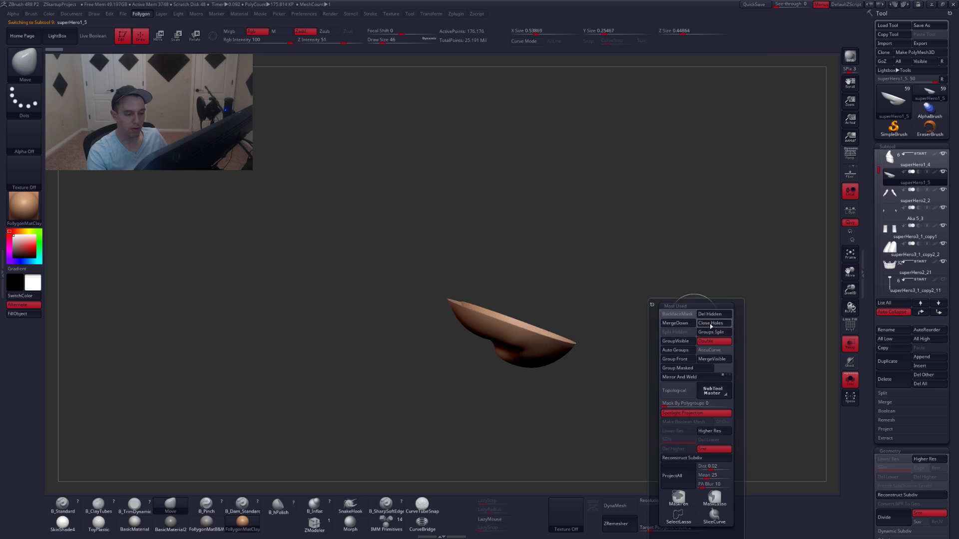
left_click(710, 325)
mouse_move(604, 372)
left_mouse_down()
mouse_move(579, 394)
mouse_move(603, 357)
left_mouse_up()
key("alt+s")
left_click(848, 347)
mouse_move(653, 380)
left_mouse_down()
mouse_move(638, 352)
mouse_move(636, 370)
mouse_move(653, 356)
mouse_move(640, 345)
mouse_move(635, 382)
left_mouse_up()
key("shift+f")
key("shift+f")
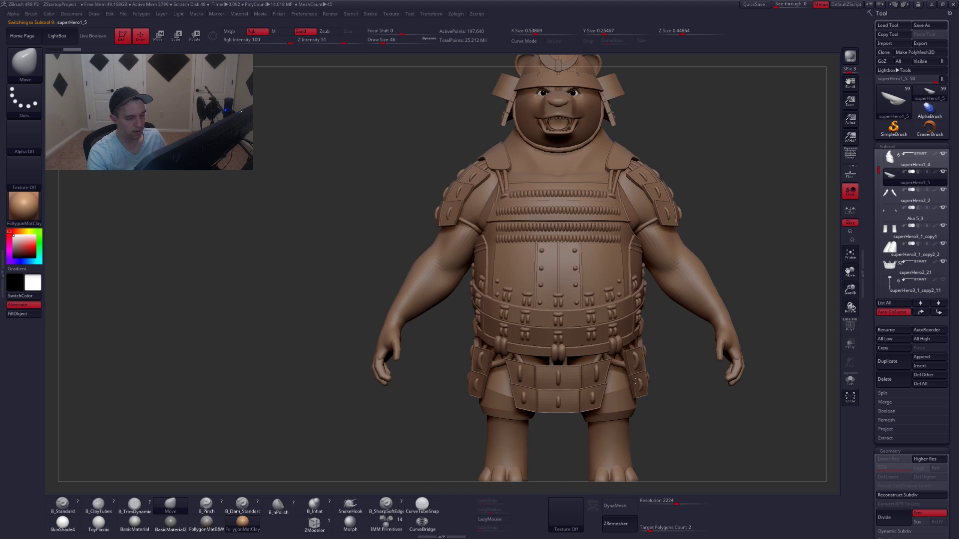
Select the upper torso, turn on transparency and hide its belly area behind the breastplate with a lasso selection.
left_click(892, 160)
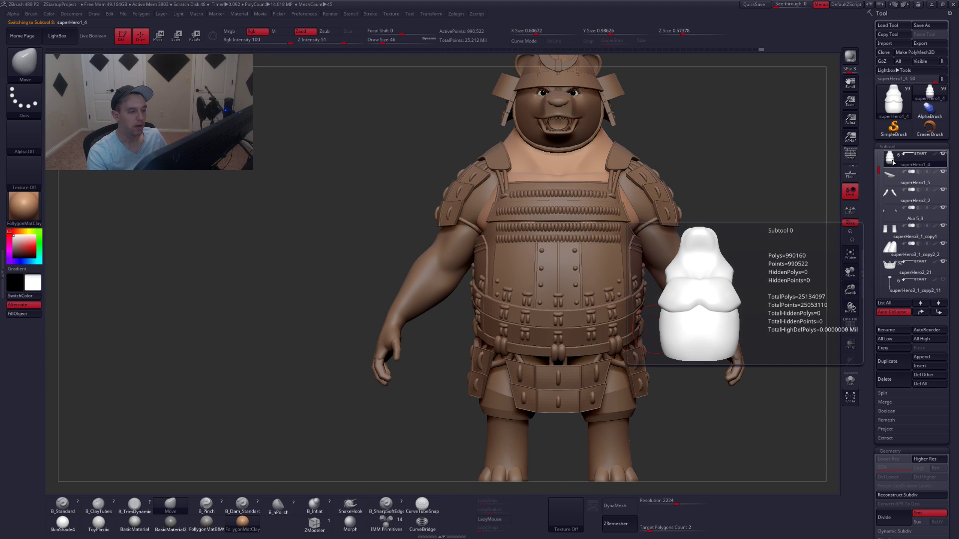
key("shift+s")
left_click_drag(605, 343, 615, 374)
left_click(623, 345)
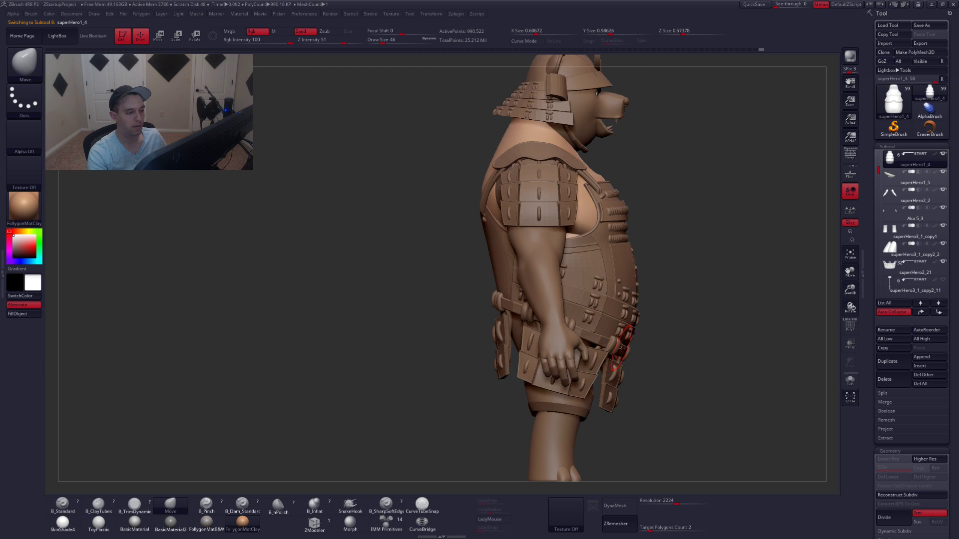
left_click_drag(657, 345, 555, 344)
left_click(848, 345)
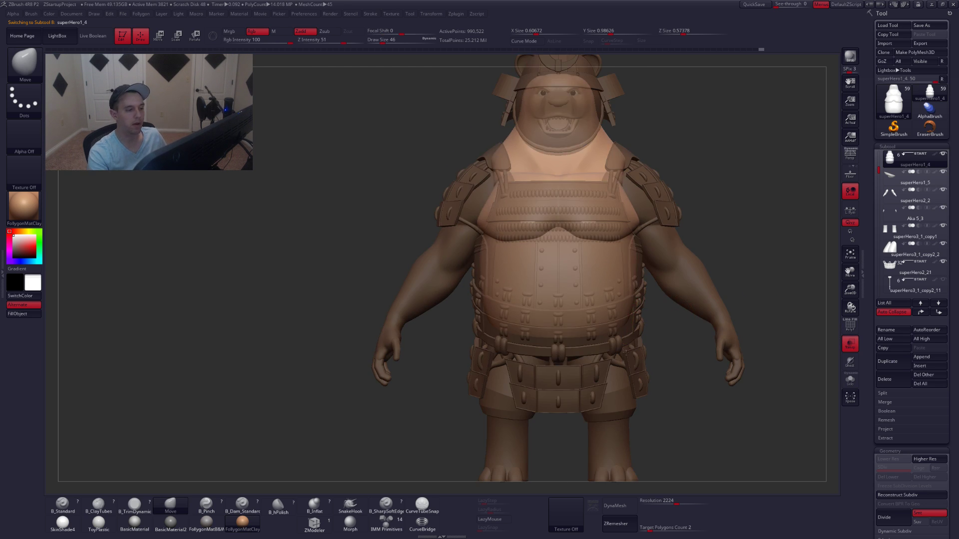
right_click_drag(604, 273, 605, 338, "alt")
key("ctrl+shift+f")
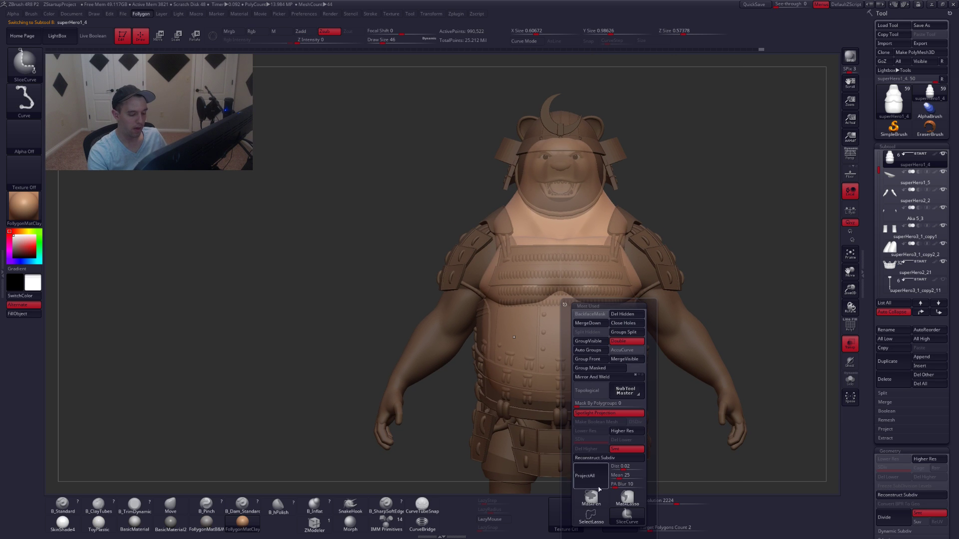
left_click(591, 517)
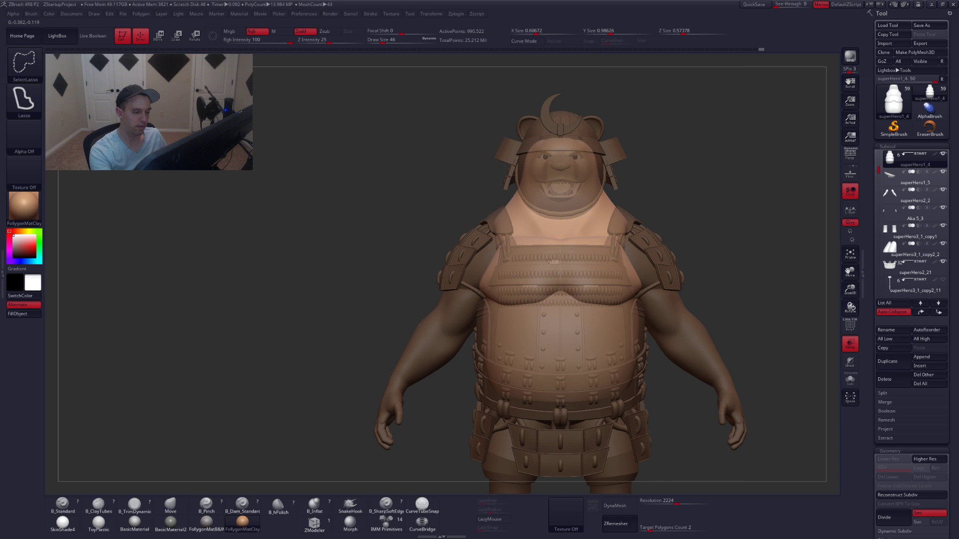
mouse_move(512, 262)
left_mouse_down("ctrl+shift")
mouse_move(472, 313)
mouse_move(462, 395)
mouse_move(626, 406)
mouse_move(601, 396)
left_mouse_up("ctrl+shift")
Invert the torso's visibility and lasso-hide its portions exposed above the armor's armhole edge in side view.
right_click_drag(570, 368, 599, 375)
left_click_drag(598, 377, 634, 372)
right_click_drag(633, 373, 679, 352)
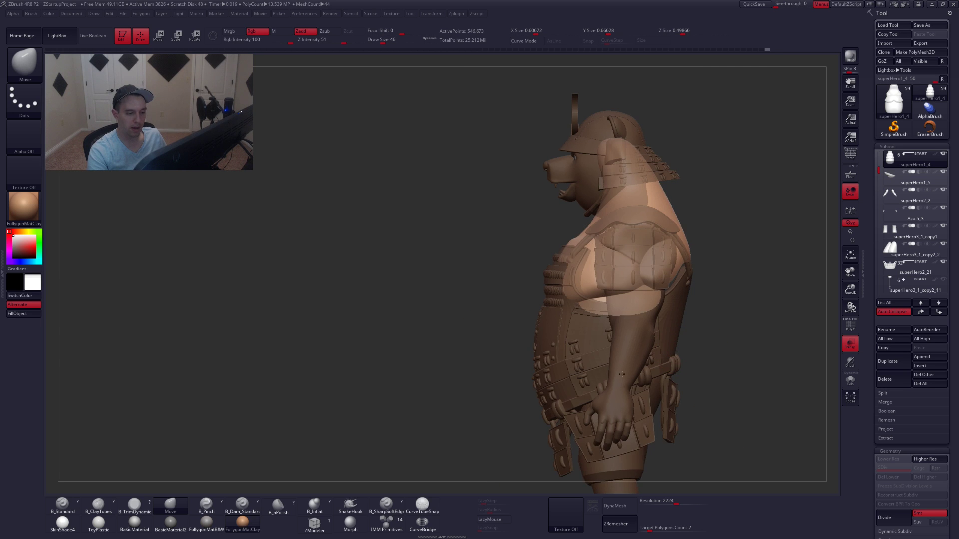
right_click_drag(670, 205, 608, 222, "alt")
left_click_drag(664, 341, 671, 348, "ctrl+shift")
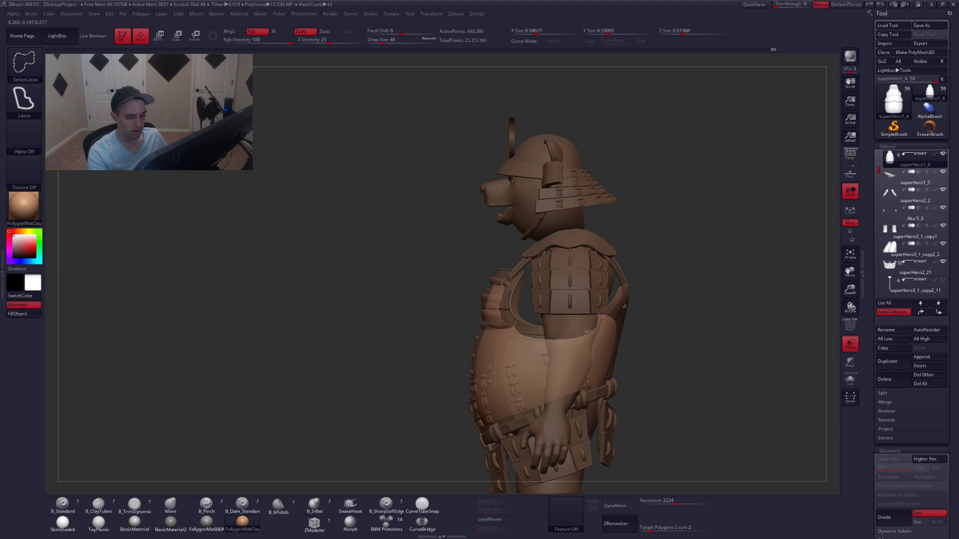
mouse_move(610, 340)
left_mouse_down("ctrl+alt+shift")
mouse_move(649, 295)
mouse_move(672, 311)
mouse_move(650, 312)
mouse_move(665, 332)
mouse_move(661, 339)
mouse_move(460, 347)
left_mouse_up("ctrl+alt+shift")
Hide the arms to expose the breastplate's armholes, then reselect the upper torso in side view.
left_click(424, 338, "alt")
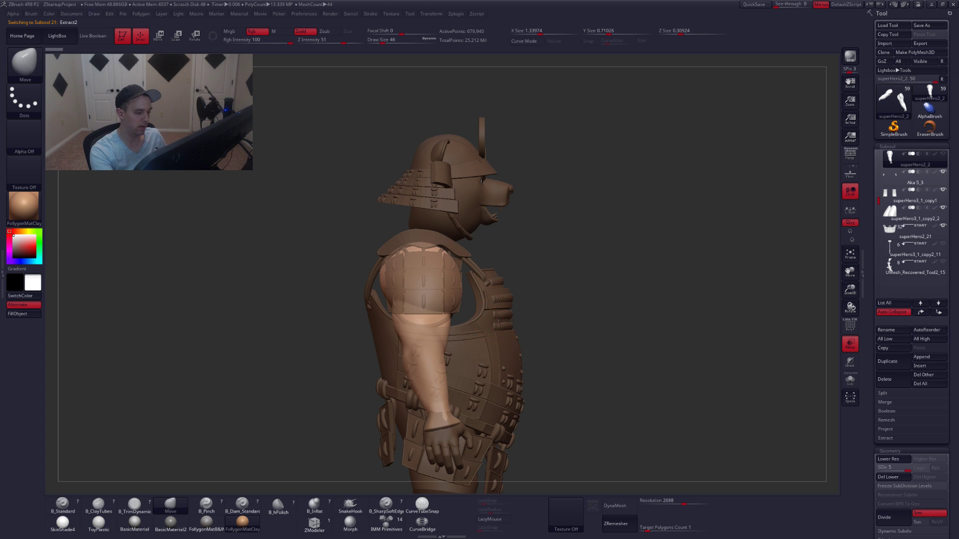
right_click_drag(422, 337, 377, 273)
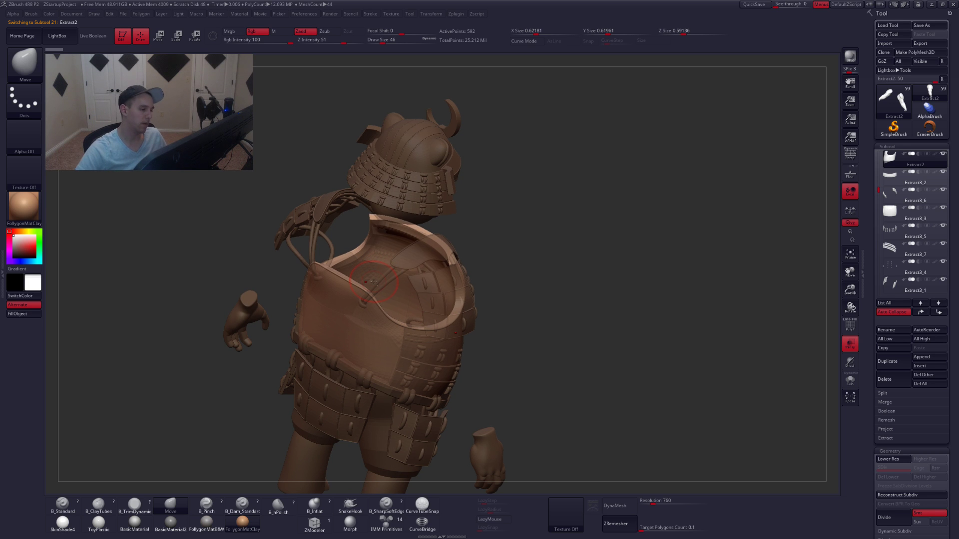
left_click_drag(879, 181, 879, 151)
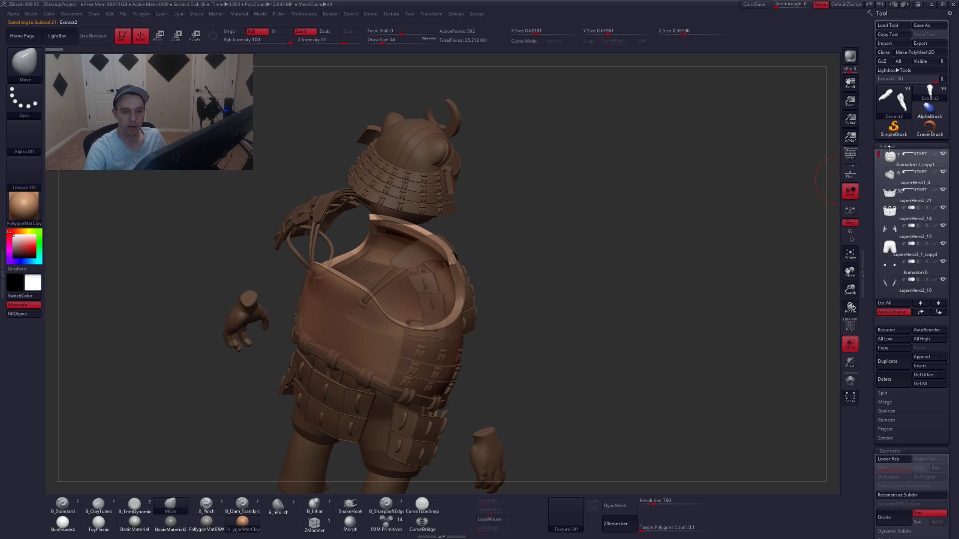
right_click_drag(540, 249, 480, 311, "shift")
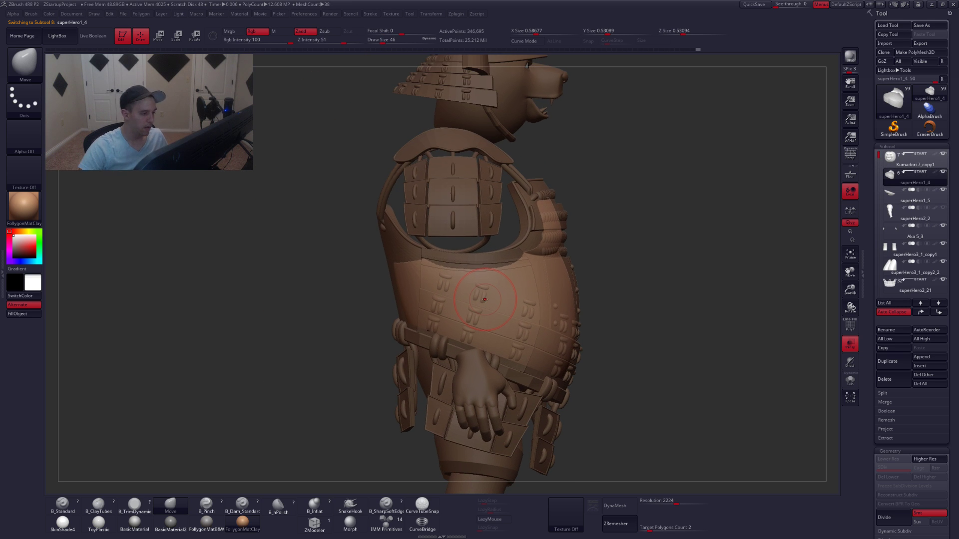
Try another lasso selection on the torso's belly, unhide the mesh, and undo these visibility changes with the torso isolated.
mouse_move(367, 238)
left_mouse_down("ctrl+shift")
mouse_move(574, 279)
mouse_move(630, 317)
left_mouse_up("ctrl+shift")
left_click(409, 262, "ctrl+shift")
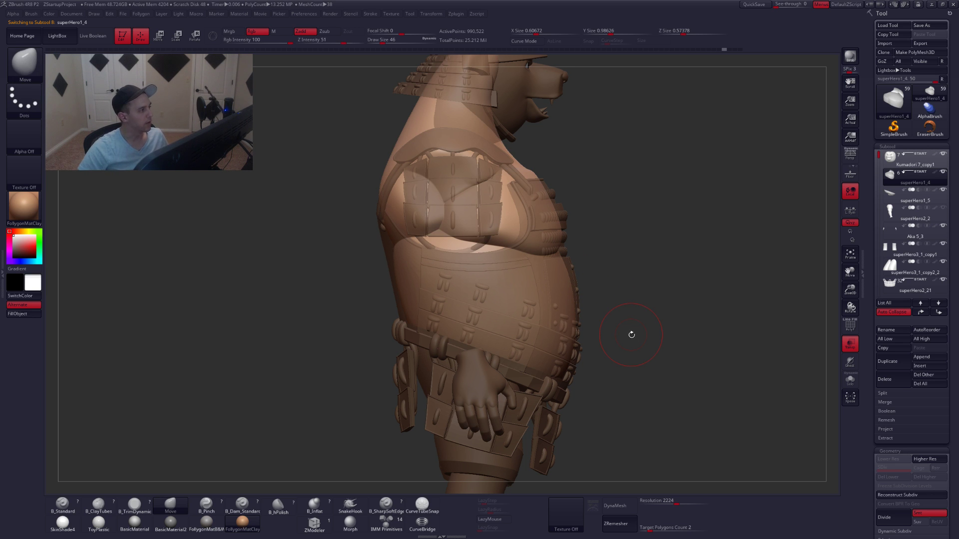
key("alt+s")
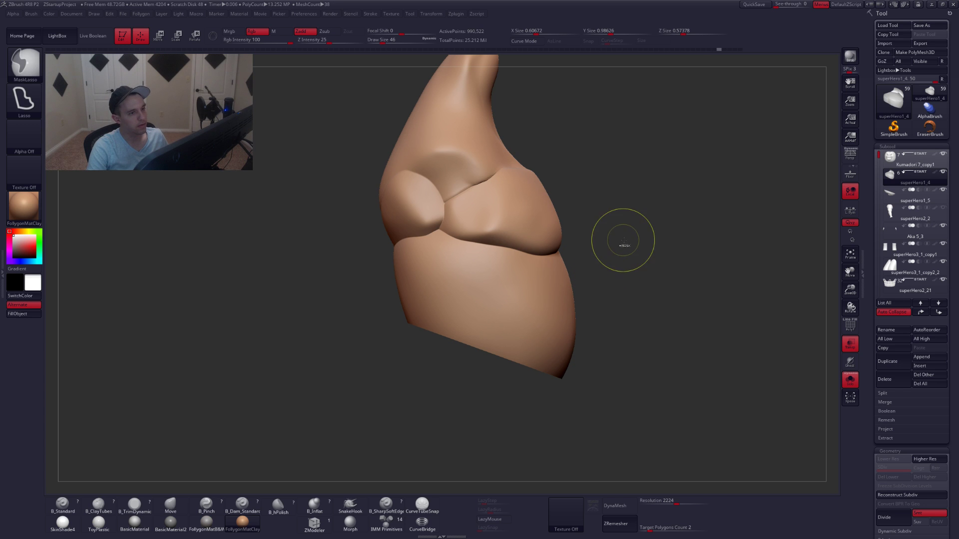
key("ctrl+z")
key("ctrl+z")
key("ctrl+z")
Trim the upper edge of the torso's visible belly band with a lasso, then show all parts with transparency off.
left_click_drag(627, 227, 626, 272, "alt")
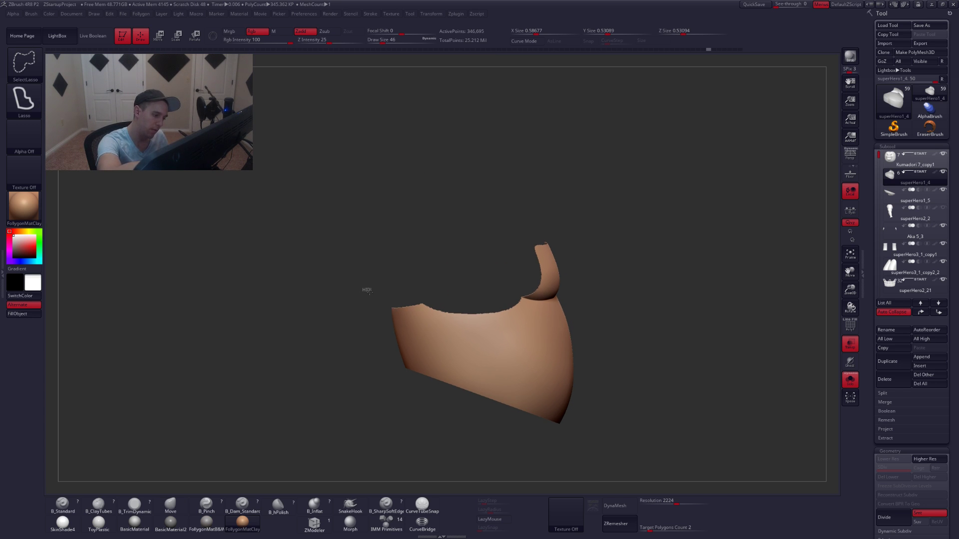
left_click_drag(436, 313, 505, 234, "ctrl+alt+shift")
key("alt+s")
left_click_drag(595, 343, 660, 344)
left_click(851, 343)
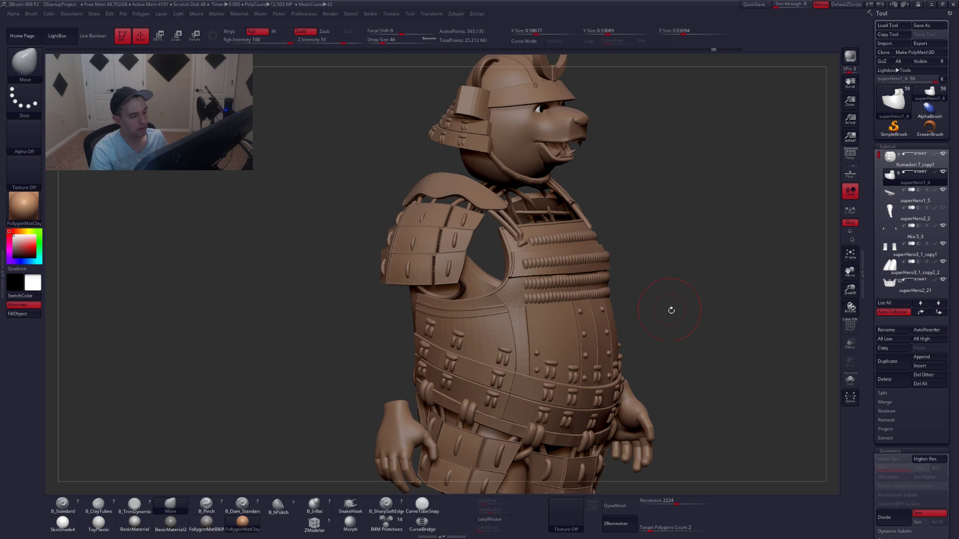
Invert the torso's visibility, bring back the arms and delete the torso's hidden belly section.
left_click(699, 303, "ctrl+shift")
left_click_drag(696, 310, 731, 296)
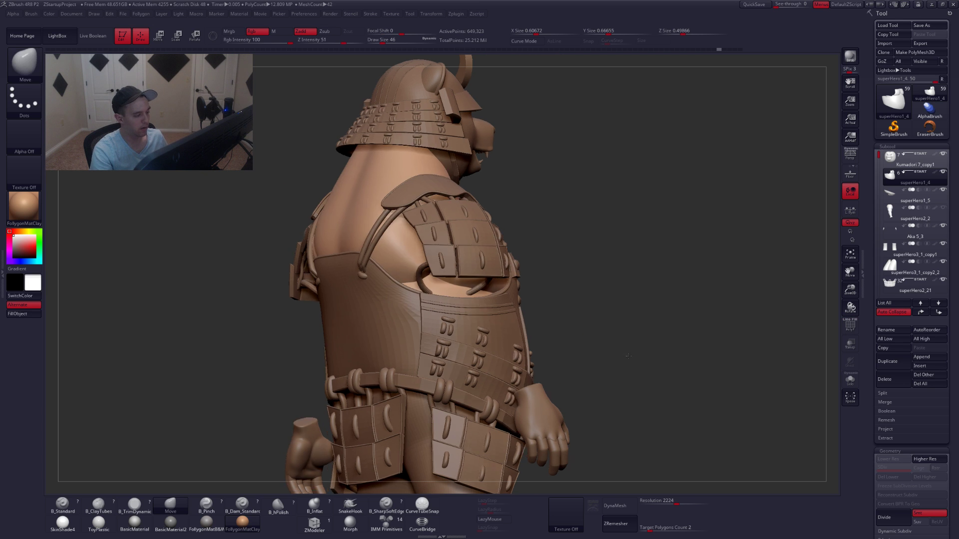
left_click_drag(629, 356, 675, 305)
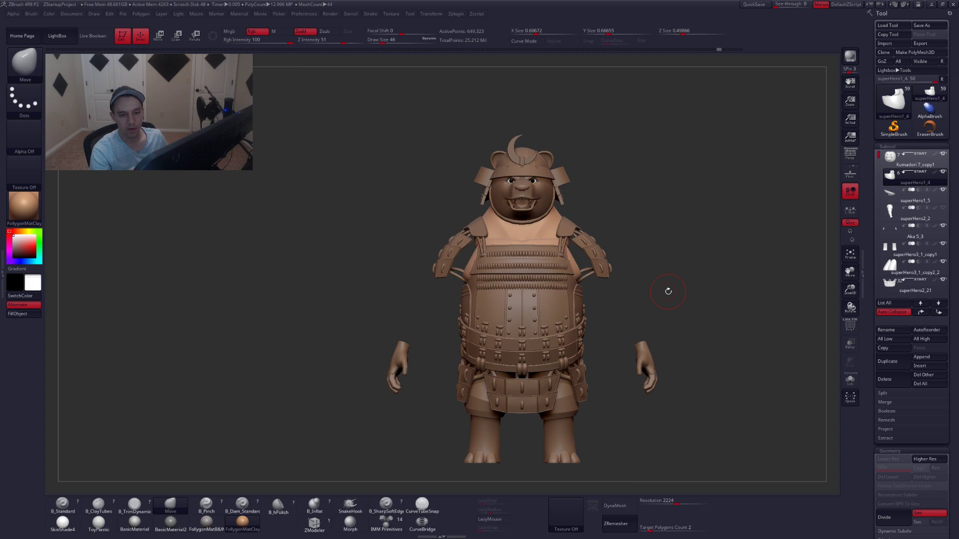
mouse_move(677, 258)
left_mouse_down("ctrl+shift")
mouse_move(815, 331)
mouse_move(861, 367)
left_mouse_up("ctrl+shift")
key("ctrl+q")
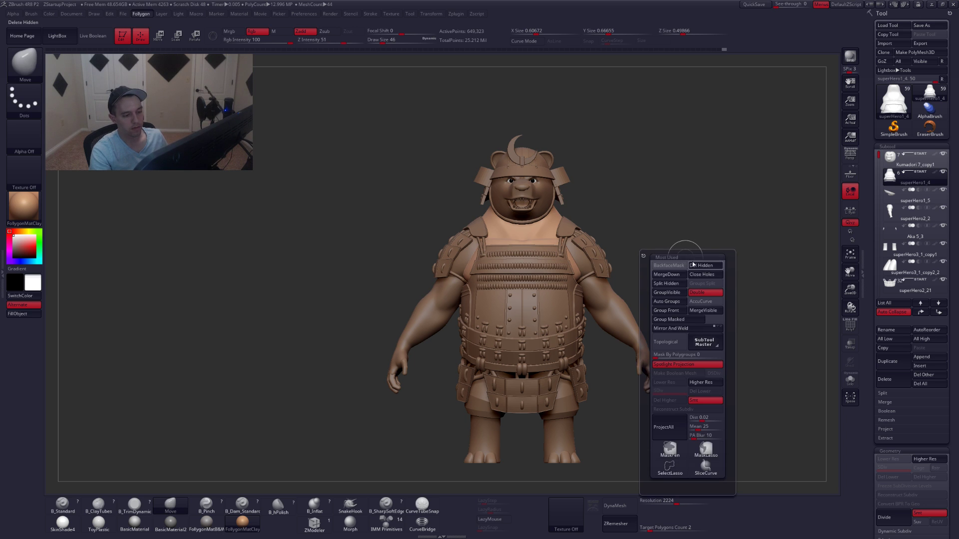
left_click(707, 264)
Examine the trimmed torso on its own, then check the shorts piece from below, both hidden and shown.
key("alt+s")
left_click_drag(651, 302, 610, 355)
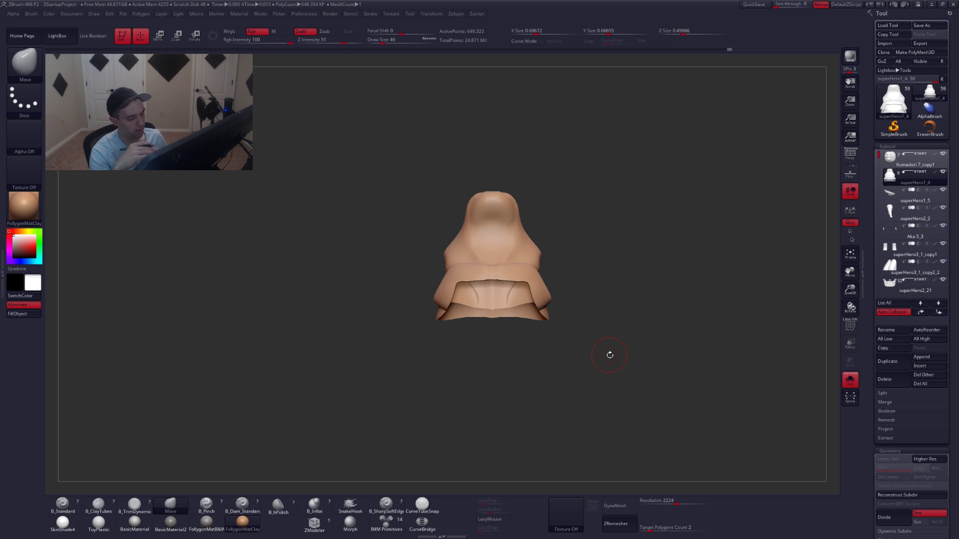
key("alt+s")
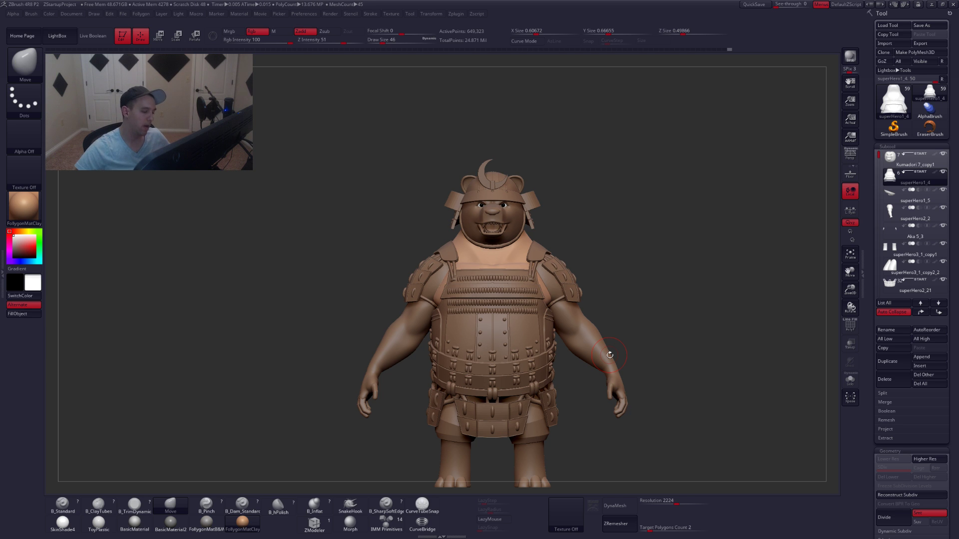
right_click_drag(668, 354, 654, 279, "alt")
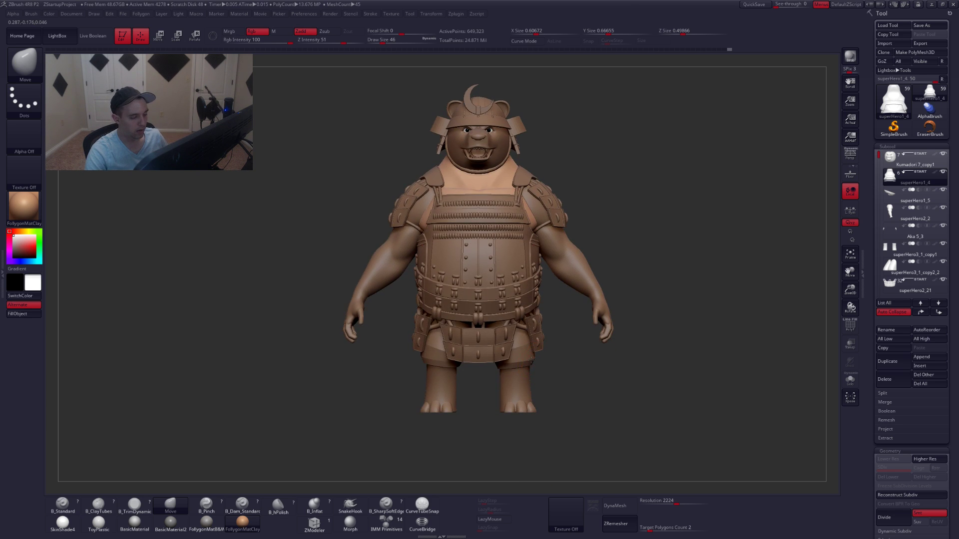
left_click(535, 366, "alt")
right_click_drag(534, 367, 540, 328)
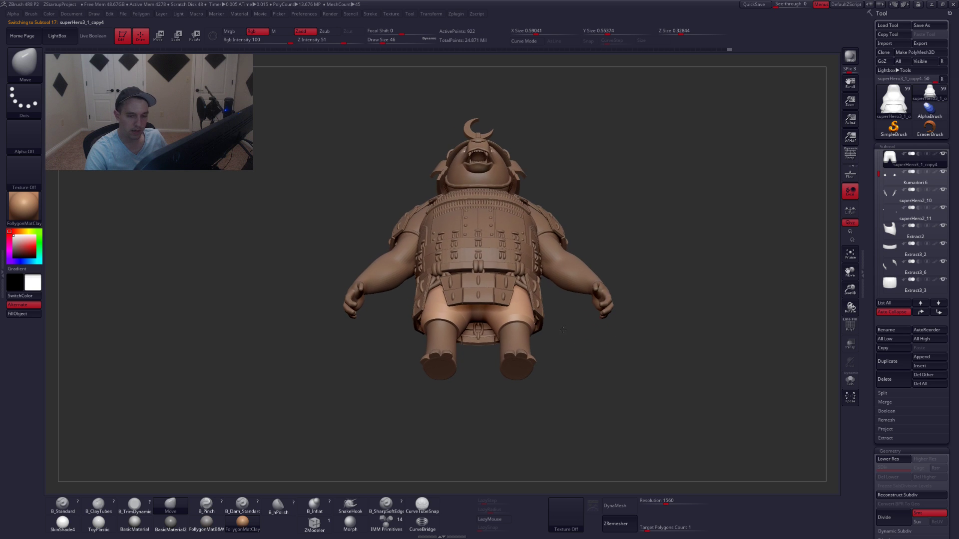
left_click(896, 171)
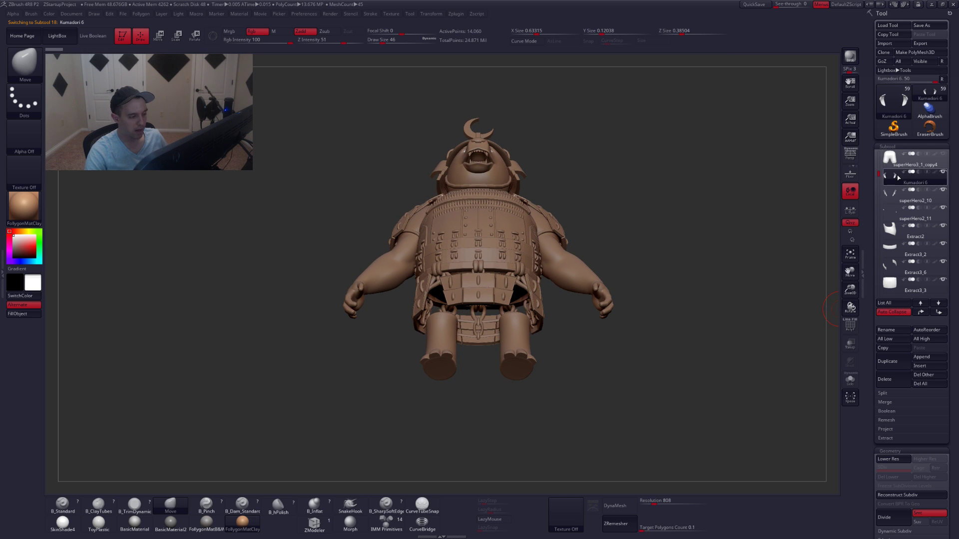
left_click(894, 168)
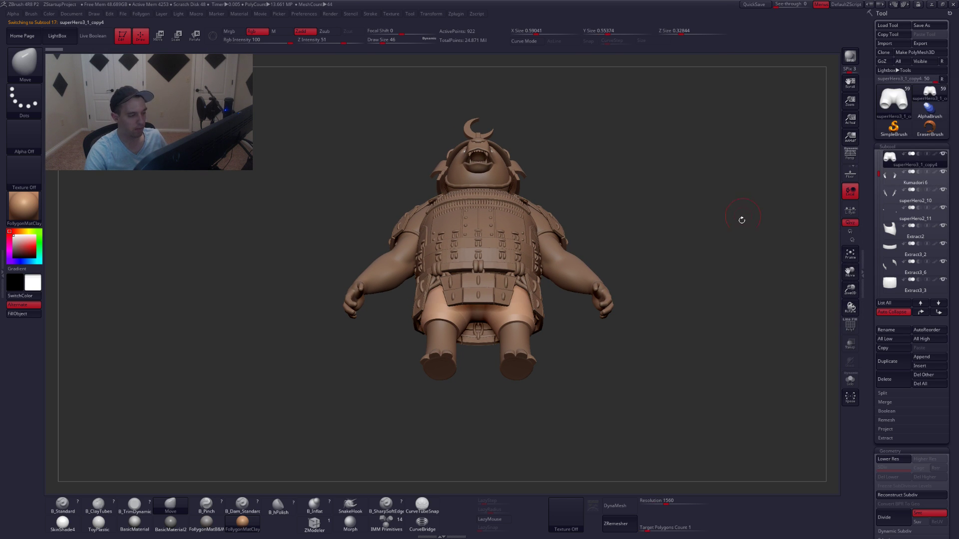
left_click_drag(742, 221, 733, 300)
left_click_drag(595, 215, 594, 288, "alt")
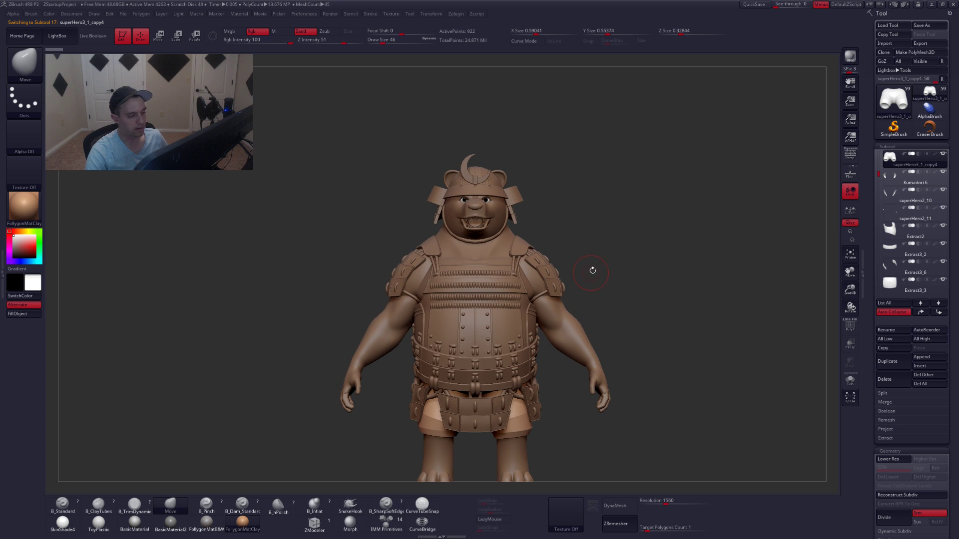
Select the upper torso, isolate it and frame its cut lower edge in an angled side view.
left_click(466, 250, "alt")
key("s")
key("f")
right_click_drag(530, 294, 516, 296)
left_click_drag(591, 215, 611, 207, "shift")
right_click_drag(603, 255, 583, 265)
key("ctrl+shift+f")
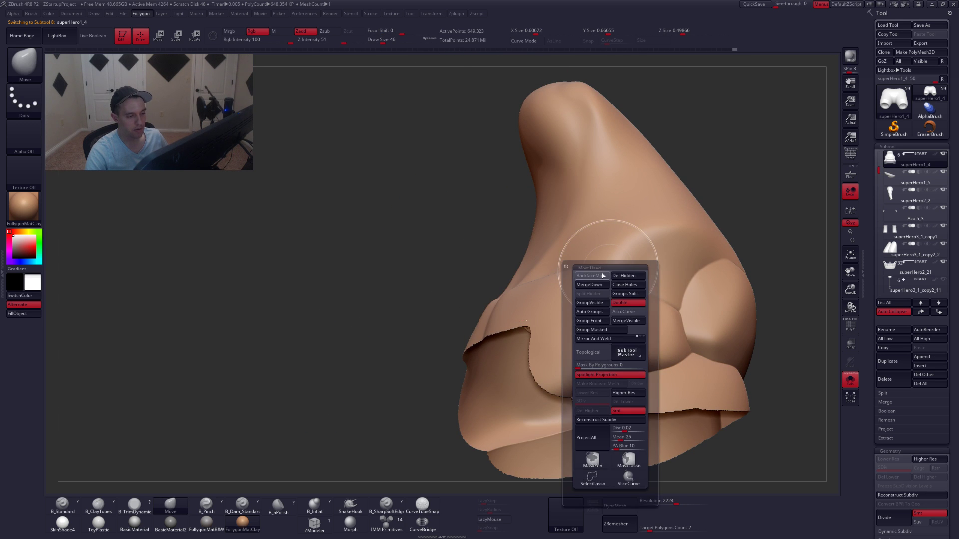
left_click(602, 276)
left_click_drag(617, 277, 610, 292)
key("ctrl+shift+f")
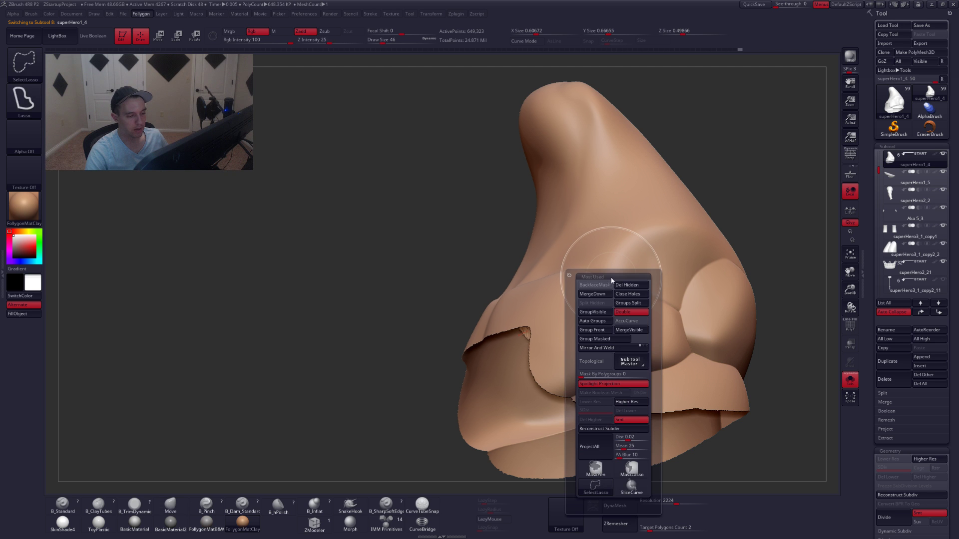
left_click(609, 285)
mouse_move(606, 250)
right_mouse_down("ctrl")
mouse_move(615, 301)
mouse_move(578, 342)
right_mouse_up("ctrl")
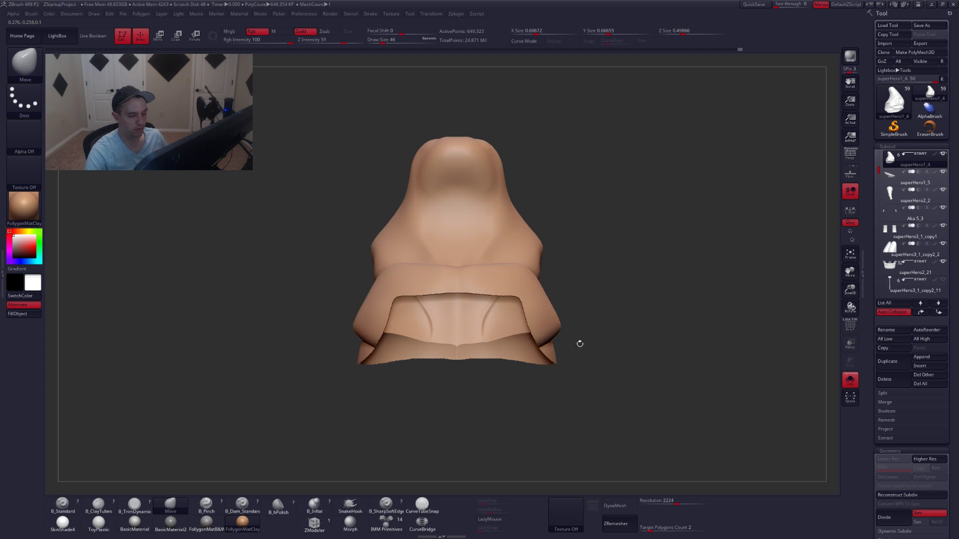
DynaMesh the isolated upper torso at resolution 2224 and assign the whole piece to one polygroup.
left_click(620, 506)
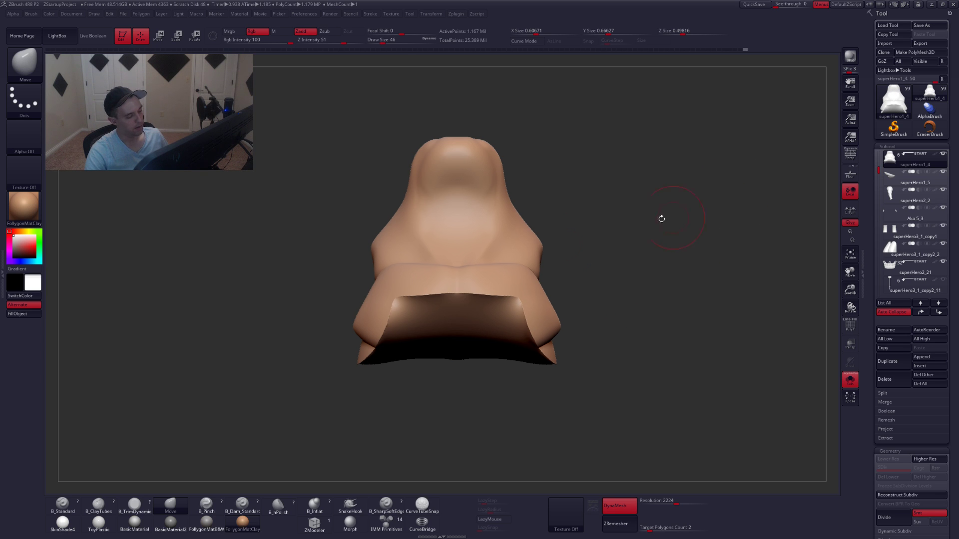
right_click_drag(478, 284, 508, 298, "alt")
key("alt+s")
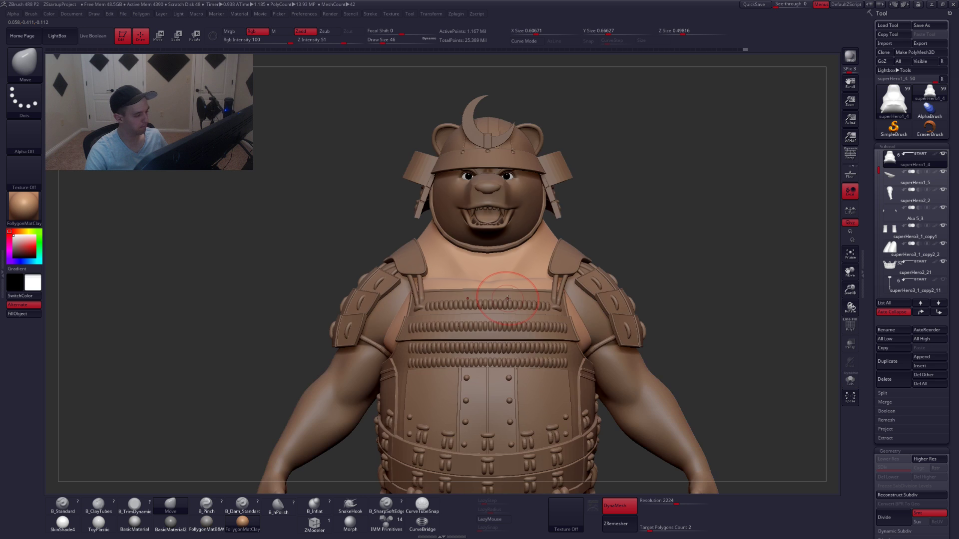
key("shift+ctrl+s")
key("shift+f")
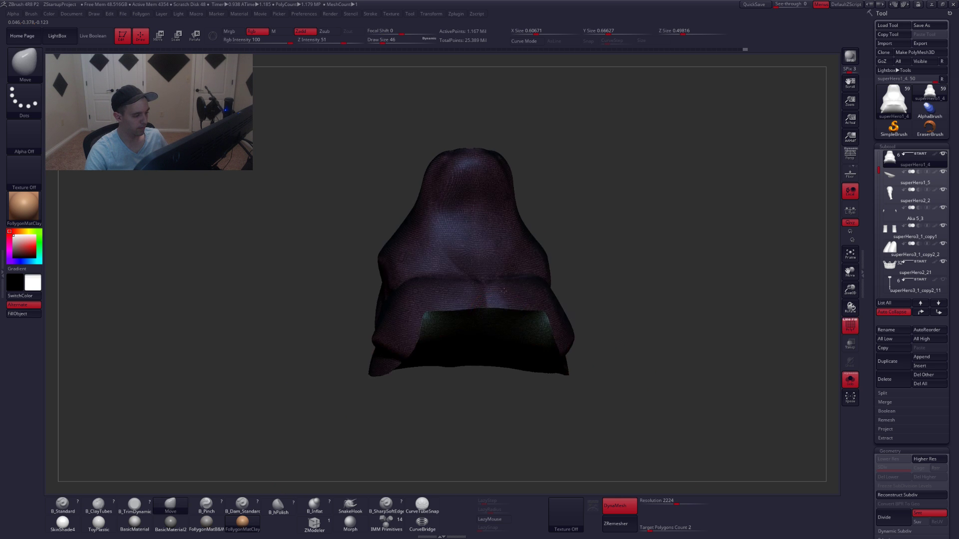
key("ctrl+w")
right_click_drag(509, 275, 514, 324)
key("shift+f")
Show the full armored character and examine how the upper torso fits under the armor from behind and in front.
key("alt+s")
right_click_drag(459, 344, 530, 330, "alt")
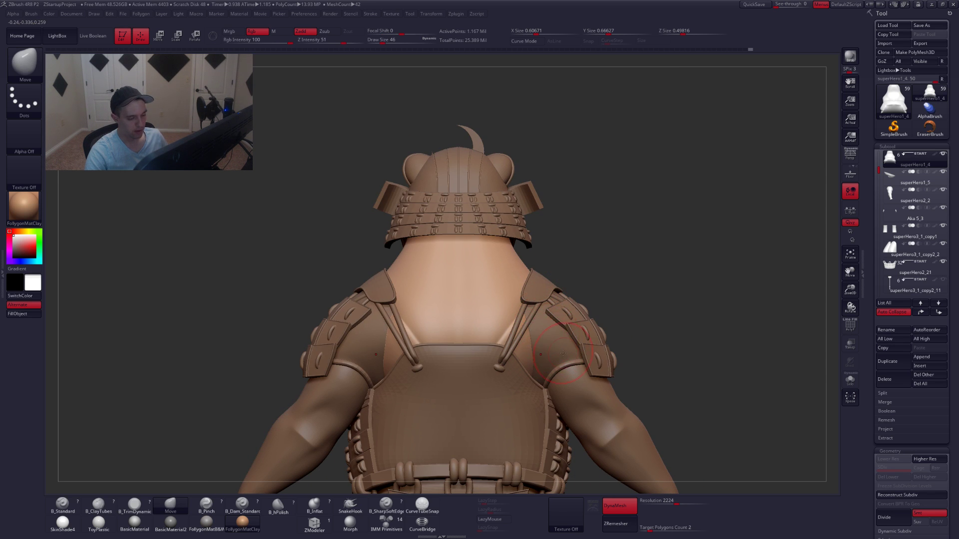
mouse_move(563, 353)
right_mouse_down()
mouse_move(614, 350)
mouse_move(546, 348)
right_mouse_up()
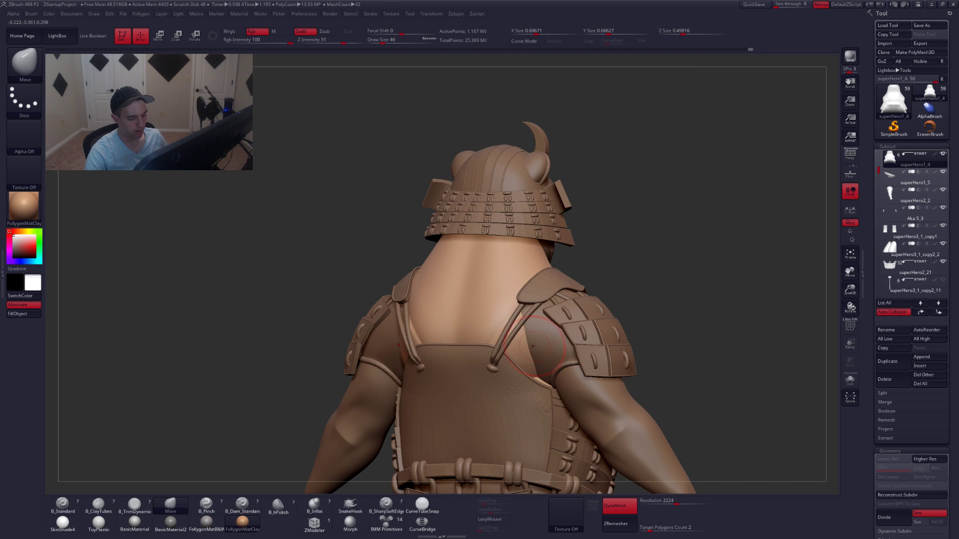
mouse_move(541, 382)
right_mouse_down("ctrl")
mouse_move(541, 364)
mouse_move(537, 380)
right_mouse_up("ctrl")
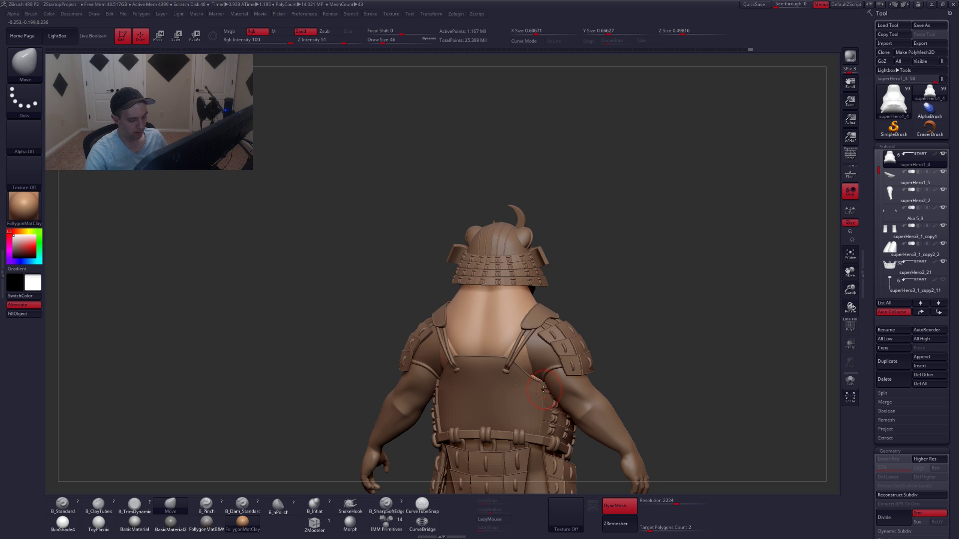
right_click_drag(556, 406, 557, 375)
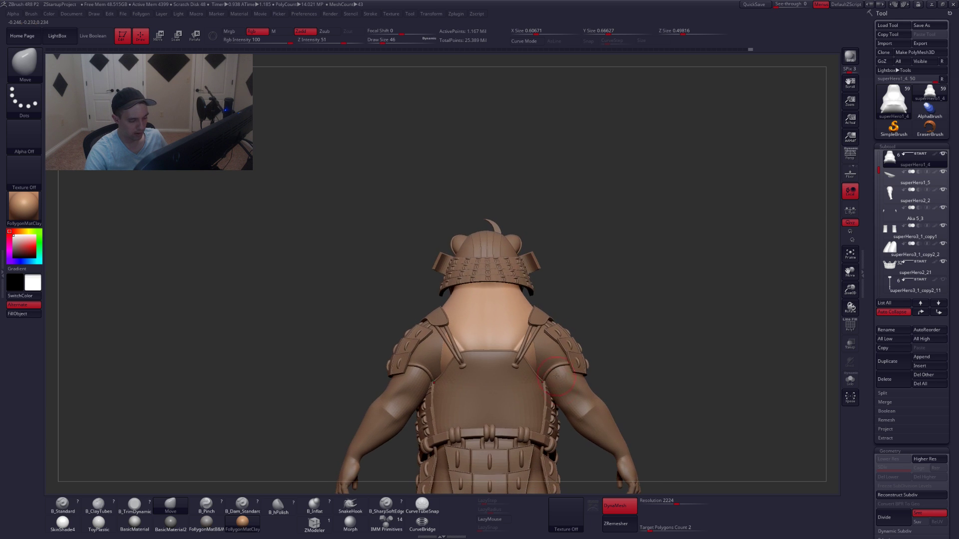
right_click_drag(486, 390, 514, 393)
right_click_drag(463, 375, 519, 374, "alt")
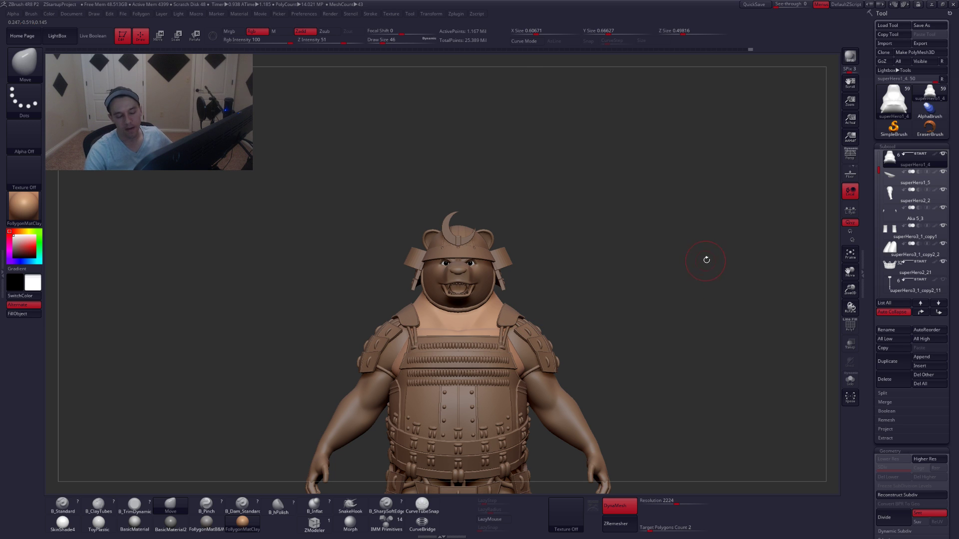
Hide everything except the upper torso, duplicate it and reselect the original superHero1_4.
left_click(943, 154, "shift")
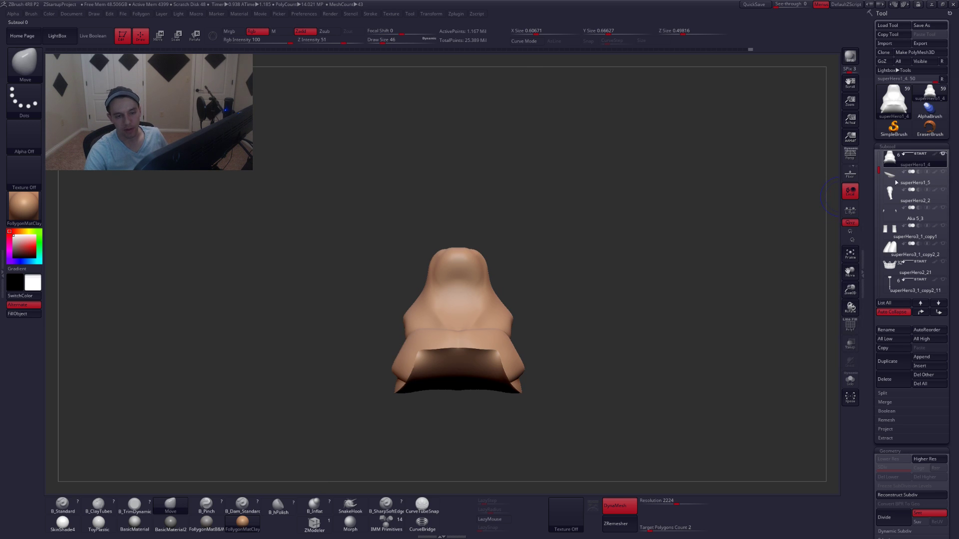
left_click(888, 361)
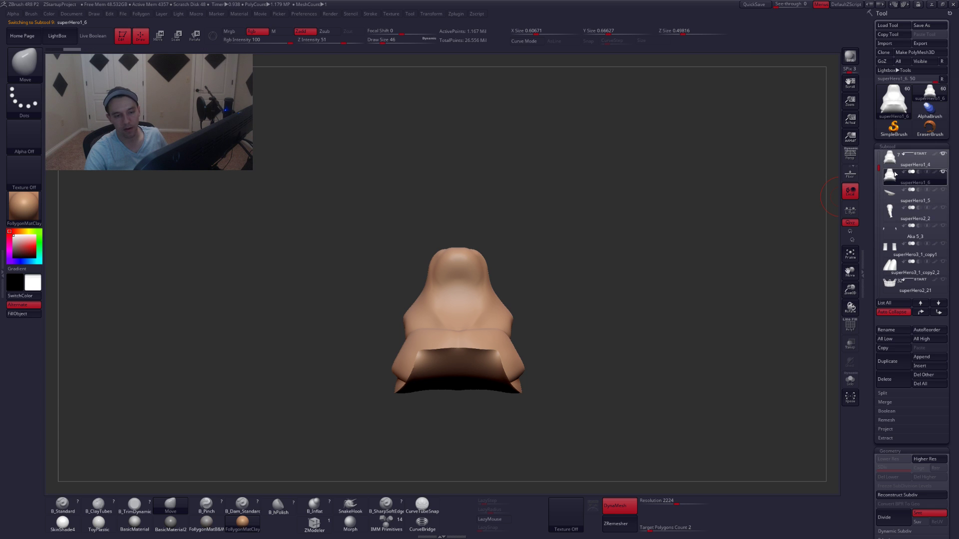
left_click(893, 168)
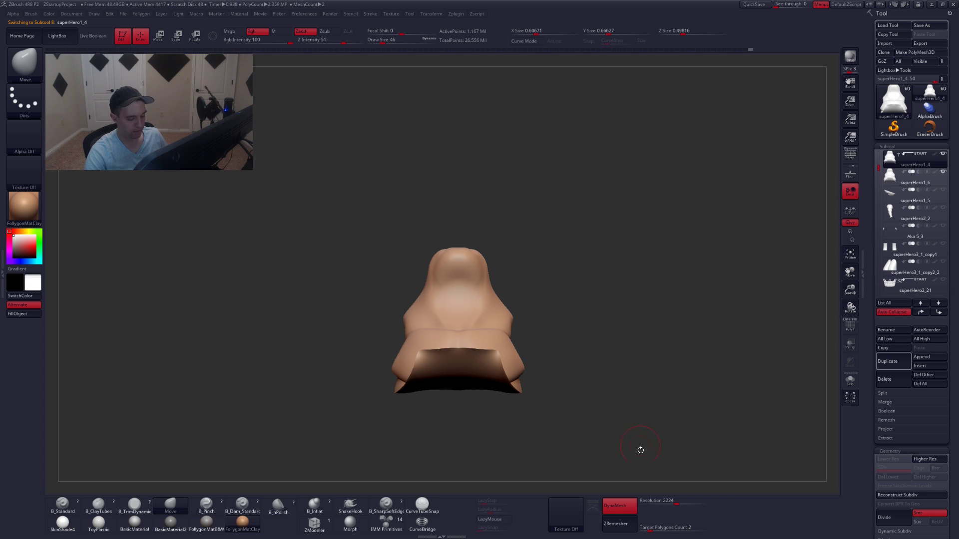
Turn off DynaMesh on the original torso, ZRemesh it with a target polygon count of 2 and inspect its wireframe in isolation.
left_click(633, 509)
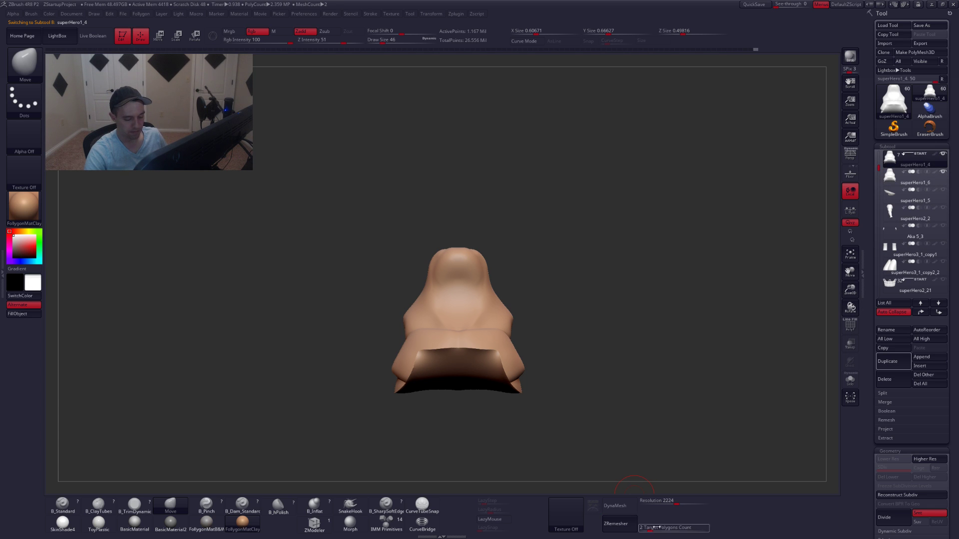
left_click(620, 528)
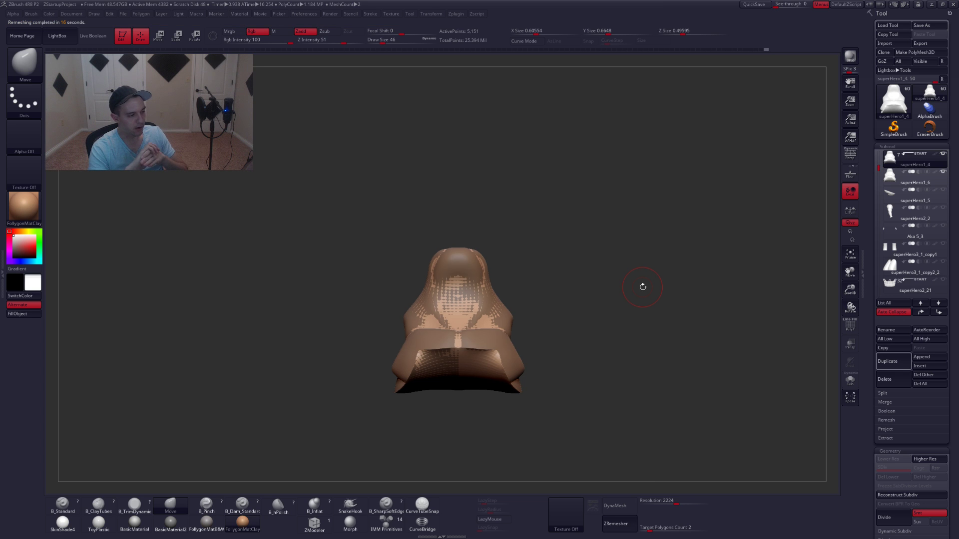
key("alt+s")
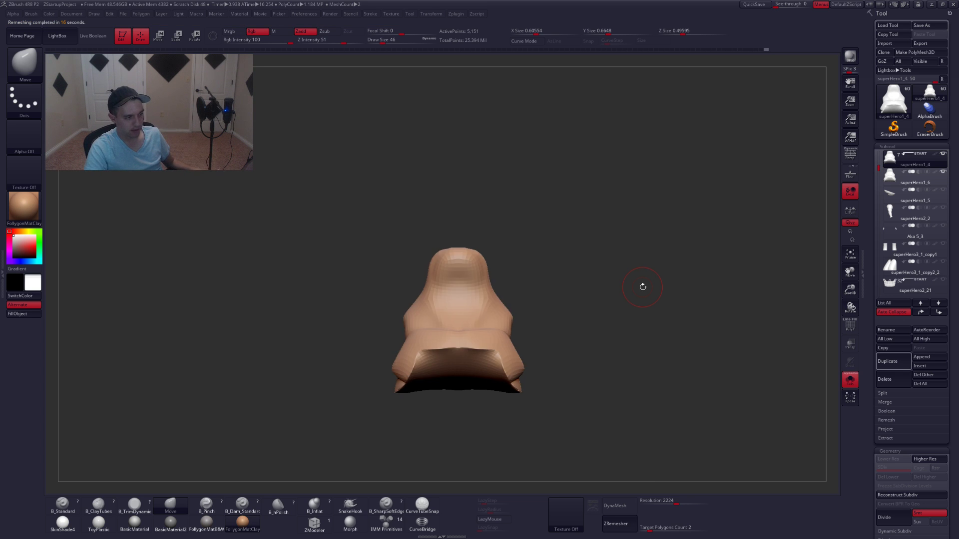
right_click_drag(499, 298, 501, 223, "ctrl")
key("shift+f")
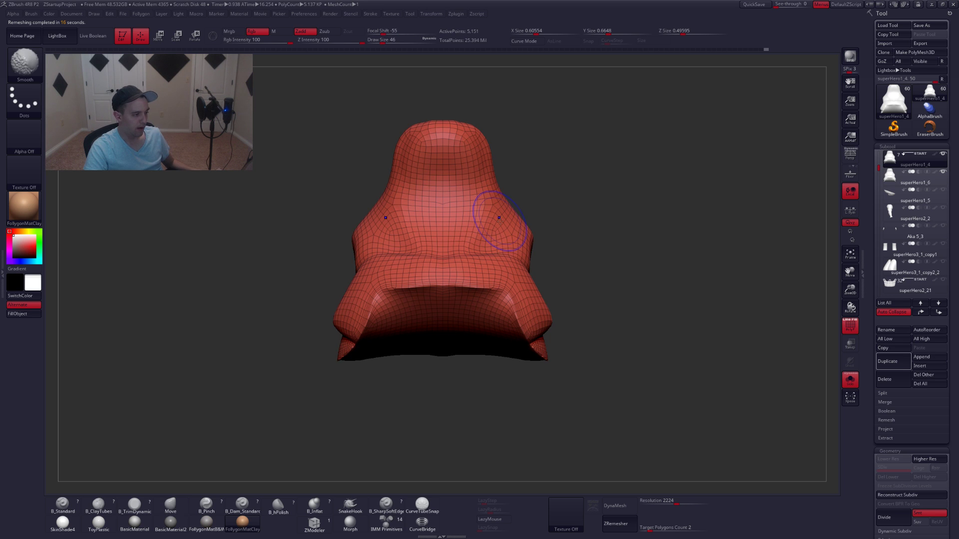
right_click_drag(436, 264, 455, 268)
left_click_drag(455, 267, 455, 289, "shift")
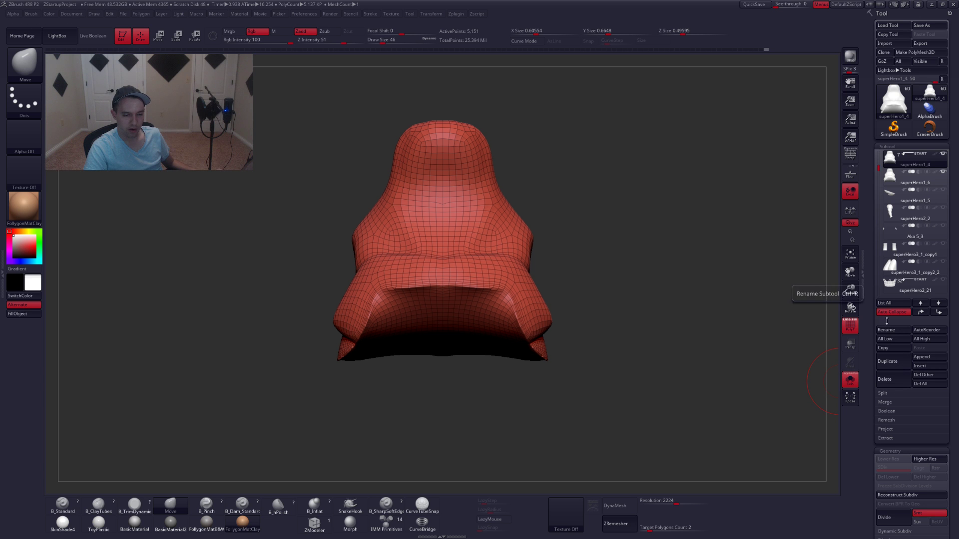
ZRemesh the upper torso a second time and check the wireframe from below and from the side.
left_click(615, 524)
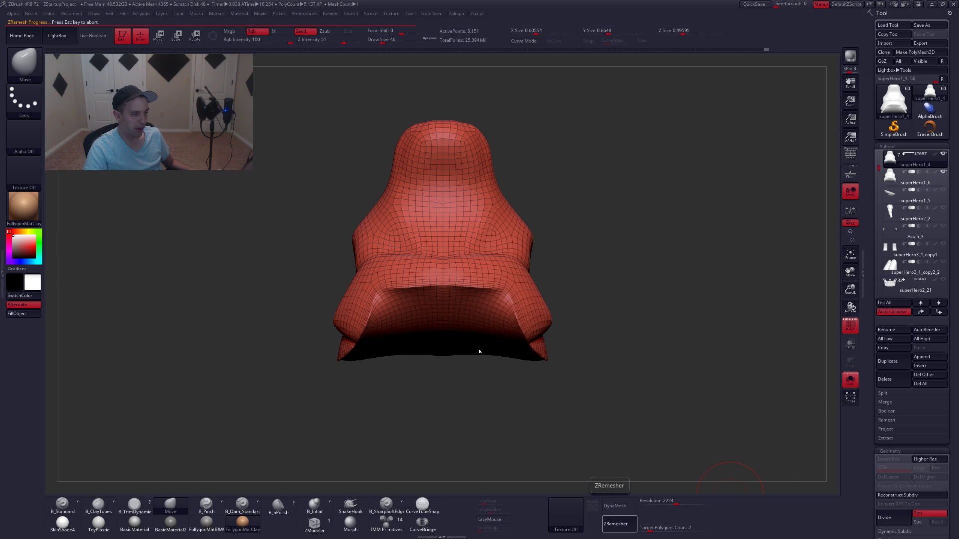
right_click_drag(437, 336, 460, 271)
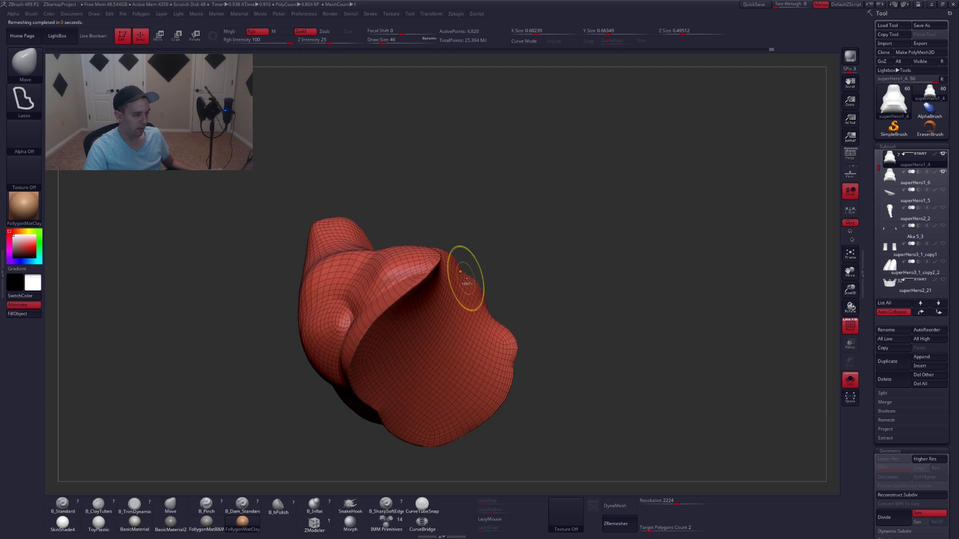
right_click_drag(458, 305, 440, 355, "shift")
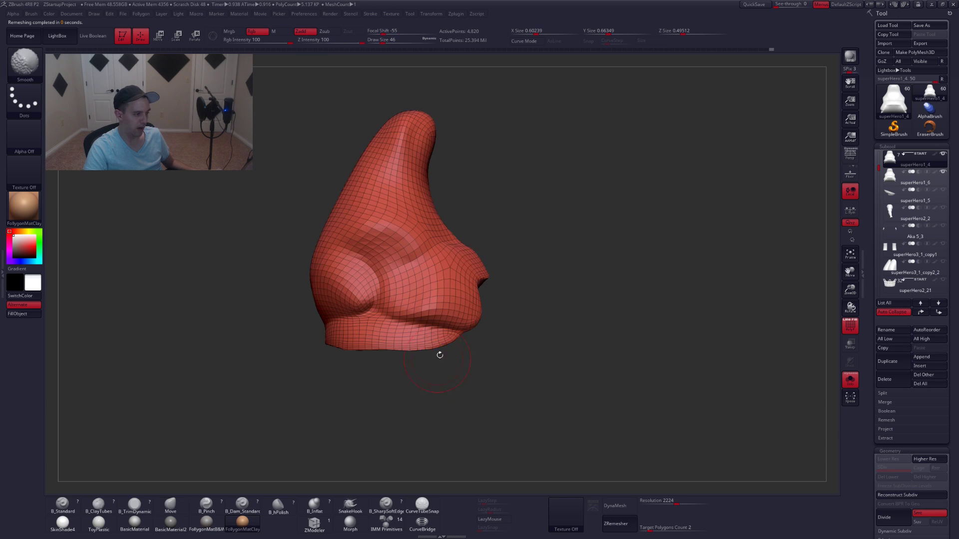
key("shift+f")
mouse_move(440, 355)
left_mouse_down()
mouse_move(419, 360)
mouse_move(459, 361)
mouse_move(406, 369)
left_mouse_up()
Subdivide the remeshed torso three times, projecting the duplicate's detail onto it with ProjectAll after each division.
key("ctrl+d")
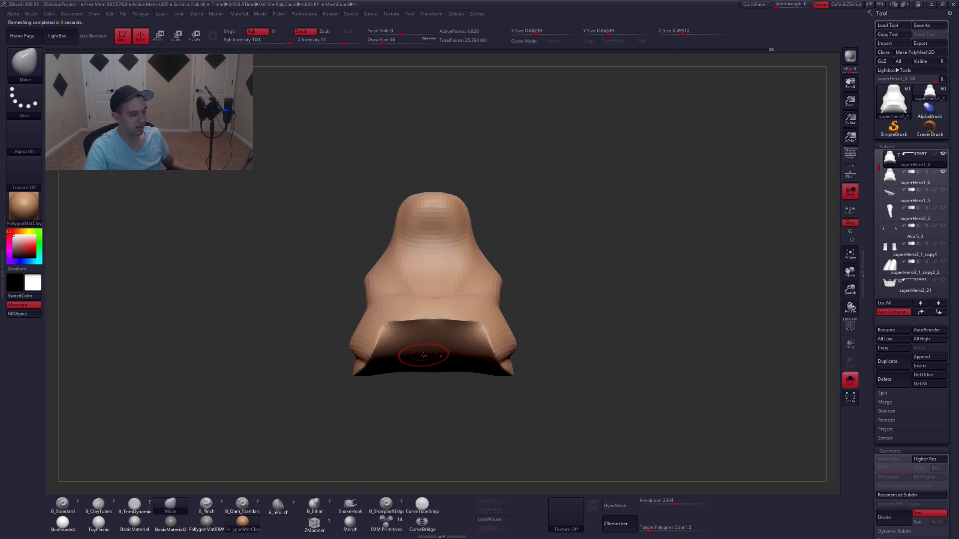
left_click(886, 429)
left_click(894, 446)
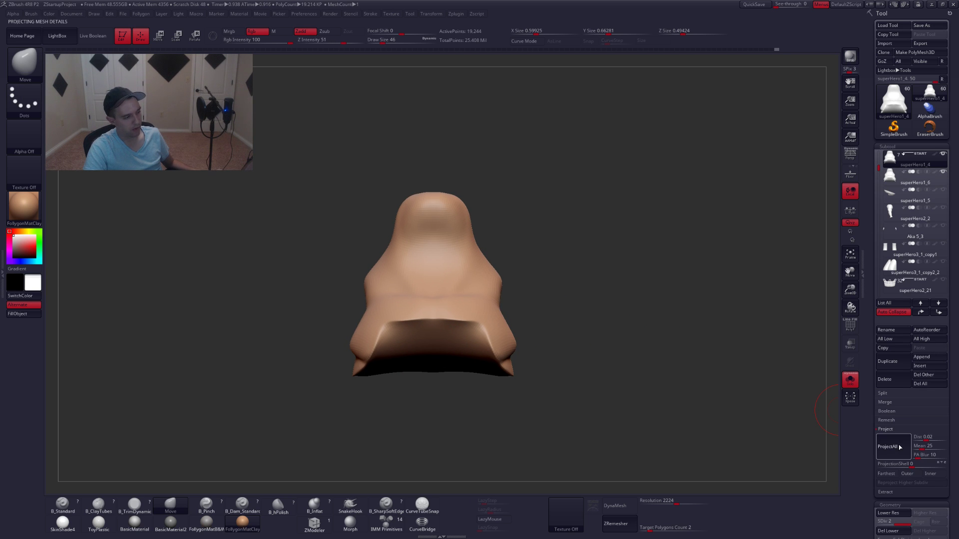
key("ctrl+d")
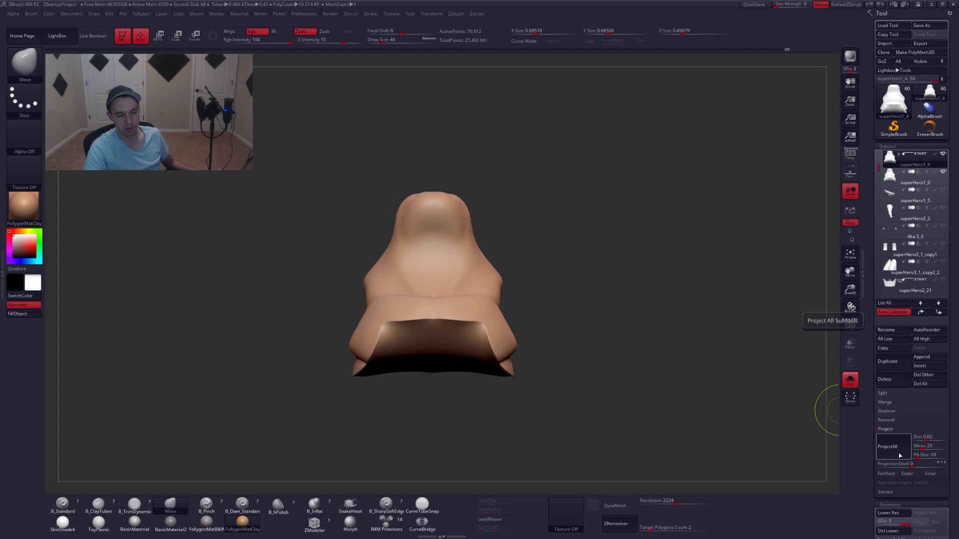
left_click(899, 455)
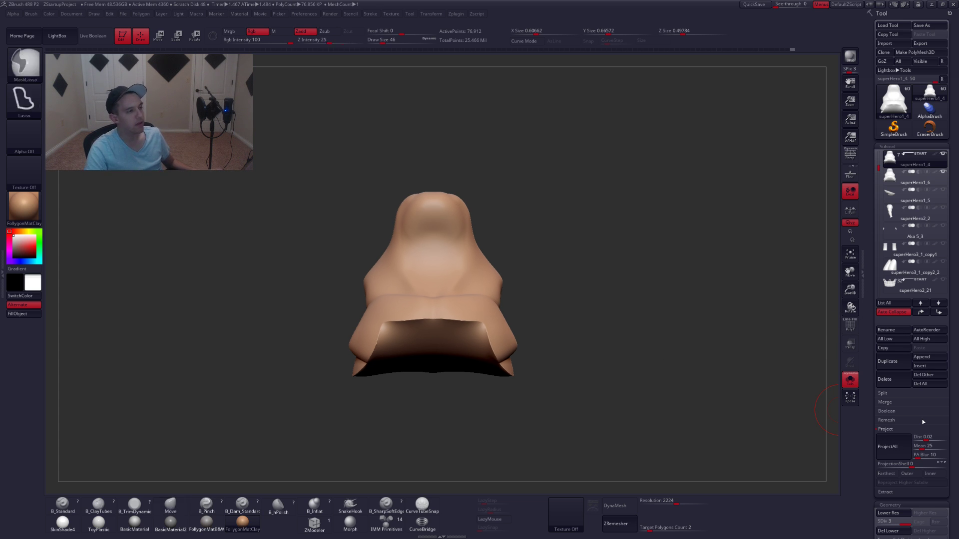
key("ctrl+d")
left_click(906, 455)
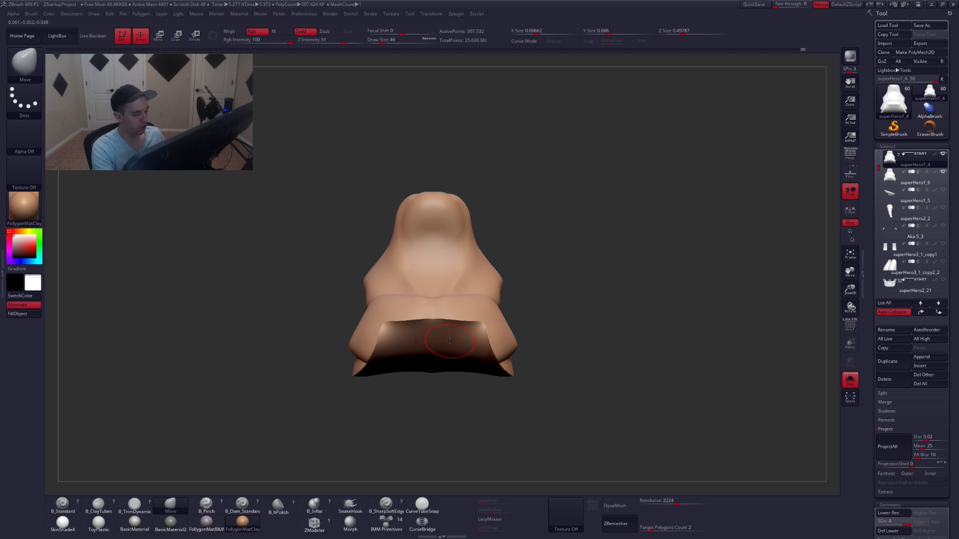
Check the projected torso's underside and front, then delete the duplicate superHero1_6.
mouse_move(449, 344)
right_mouse_down("alt")
mouse_move(492, 359)
mouse_move(493, 400)
mouse_move(505, 345)
right_mouse_up("alt")
mouse_move(520, 309)
left_mouse_down("shift")
mouse_move(480, 307)
mouse_move(533, 332)
left_mouse_up("shift")
right_click_drag(532, 331, 552, 368)
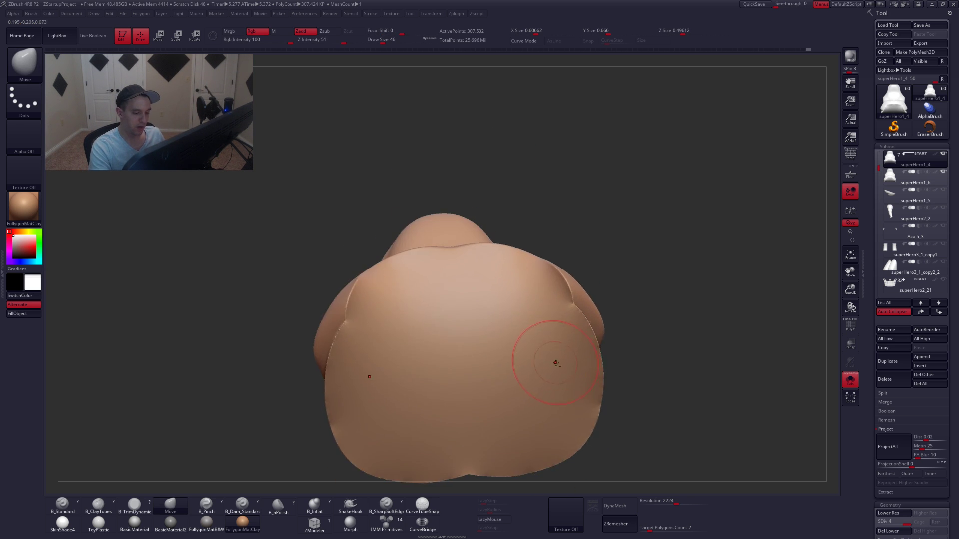
mouse_move(524, 445)
right_mouse_down("alt")
mouse_move(550, 381)
mouse_move(525, 435)
mouse_move(535, 419)
mouse_move(505, 394)
right_mouse_up("alt")
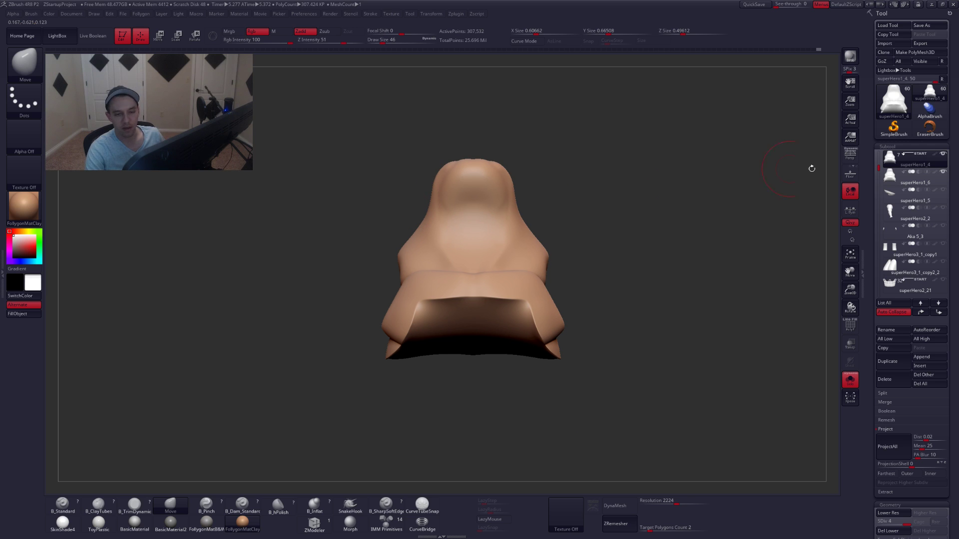
left_click(899, 181)
left_click(887, 380)
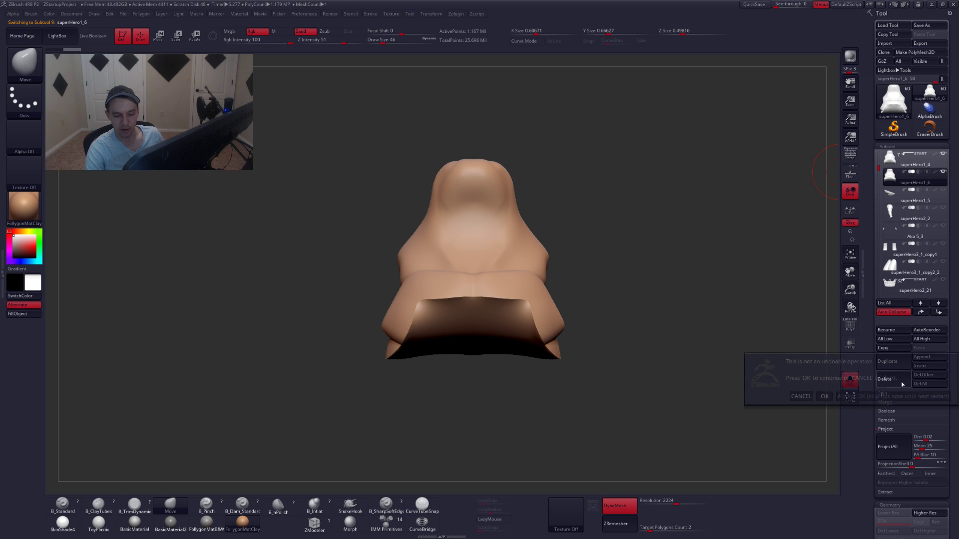
left_click(825, 396)
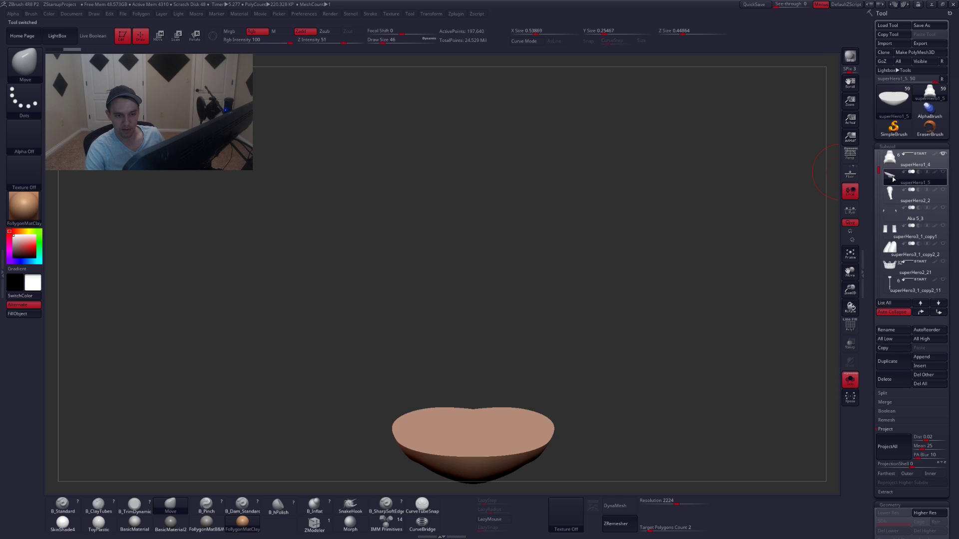
Bring all parts back into view, then hide the superHero3_1_copy2_11 and UMesh_Recovered_Tool2_15 subtools.
left_click(894, 163)
left_click_drag(878, 169, 877, 153)
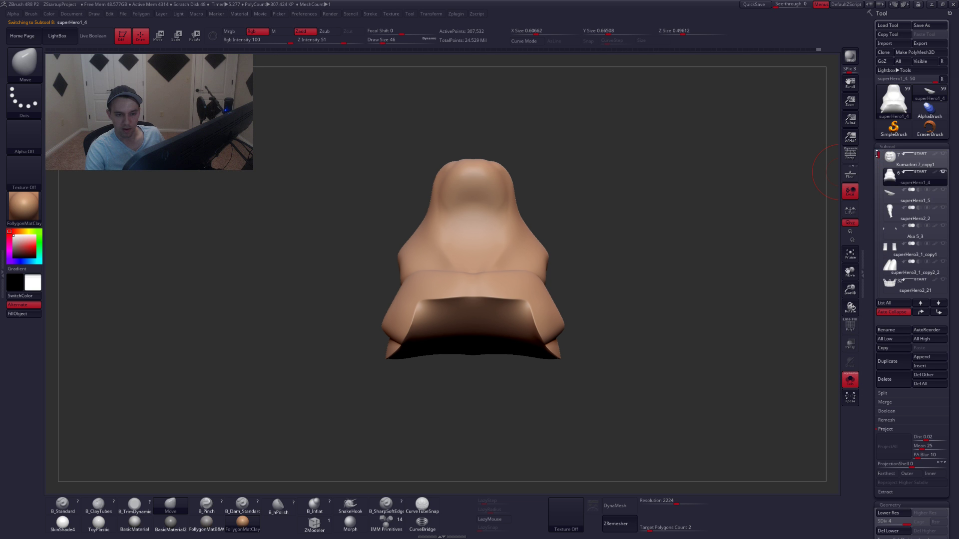
left_click(887, 158)
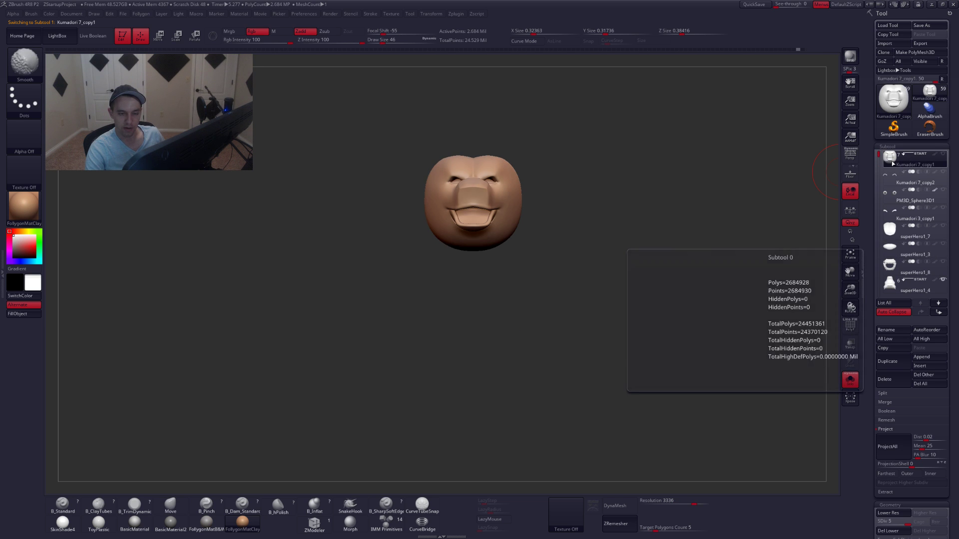
key("alt+s")
left_click_drag(879, 154, 879, 236)
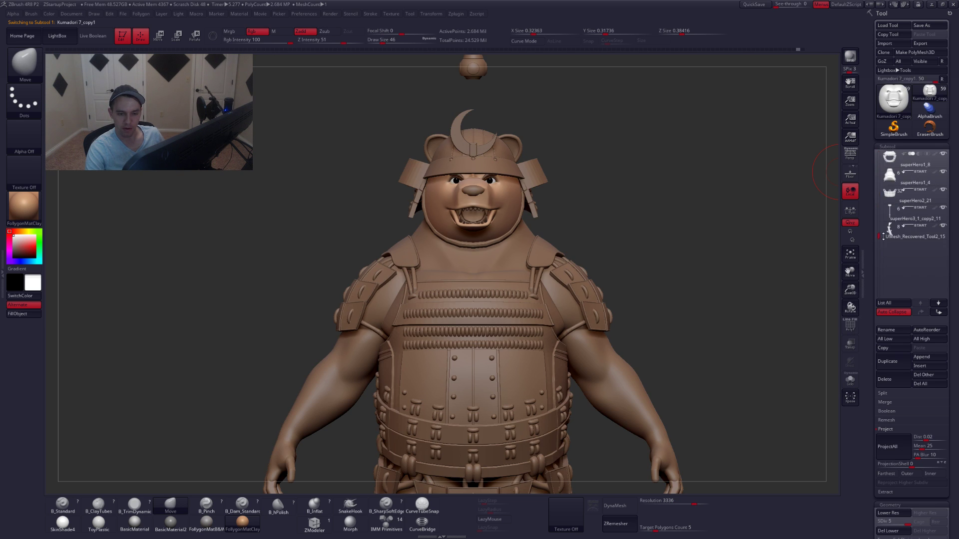
left_click(943, 208)
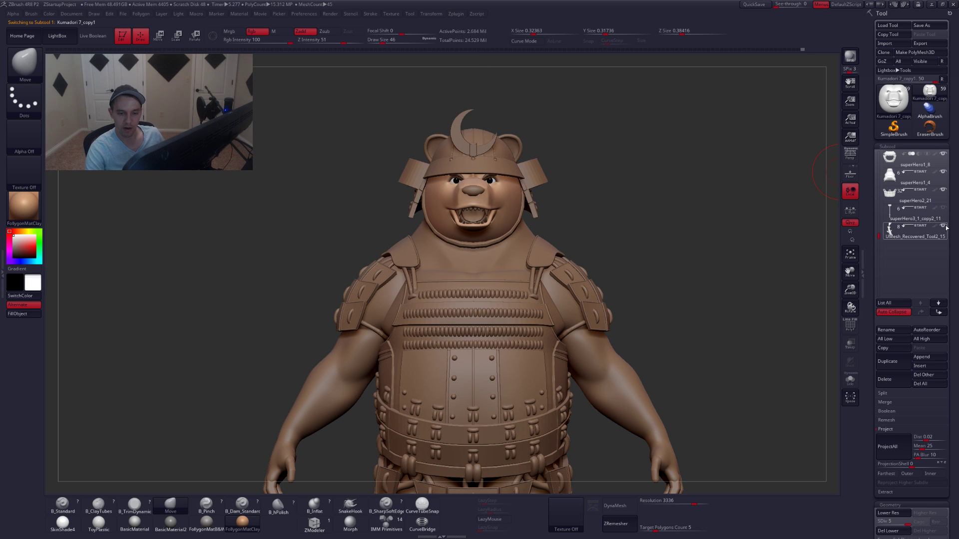
left_click(945, 226)
left_click_drag(680, 232, 599, 240, "alt")
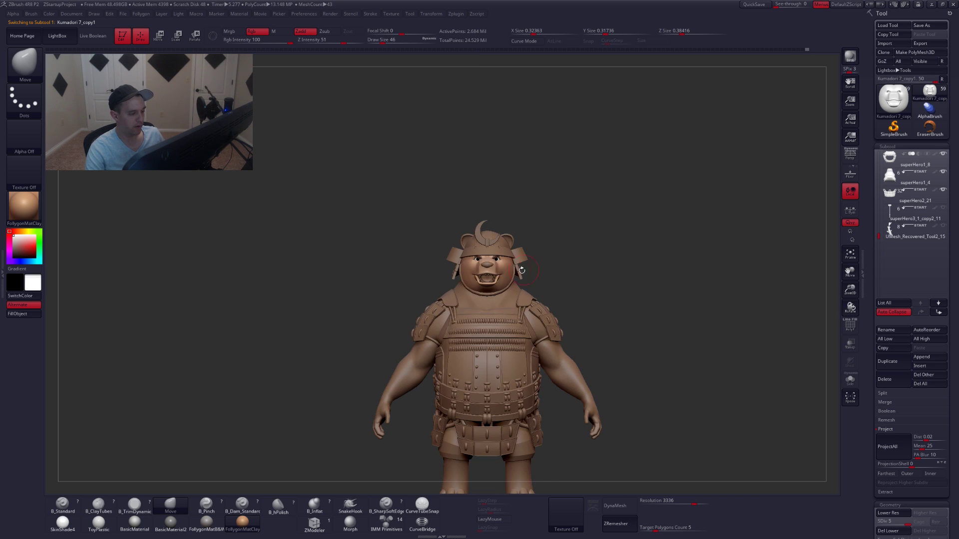
Select the upper torso and compare it isolated and with the full armor from several angles around the neck and chest.
left_click(513, 301, "alt")
mouse_move(513, 301)
right_mouse_down()
mouse_move(516, 318)
mouse_move(513, 305)
mouse_move(505, 334)
mouse_move(500, 323)
right_mouse_up()
key("alt+s")
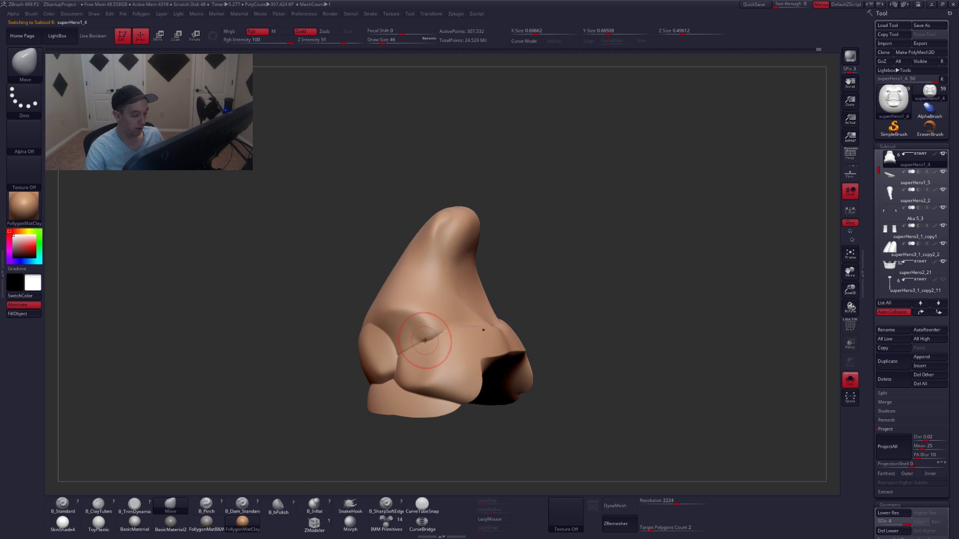
key("alt+s")
right_click_drag(593, 352, 575, 354)
key("alt+s")
mouse_move(667, 316)
right_mouse_down()
mouse_move(560, 371)
mouse_move(561, 342)
mouse_move(541, 343)
mouse_move(616, 307)
mouse_move(610, 316)
right_mouse_up()
key("alt+s")
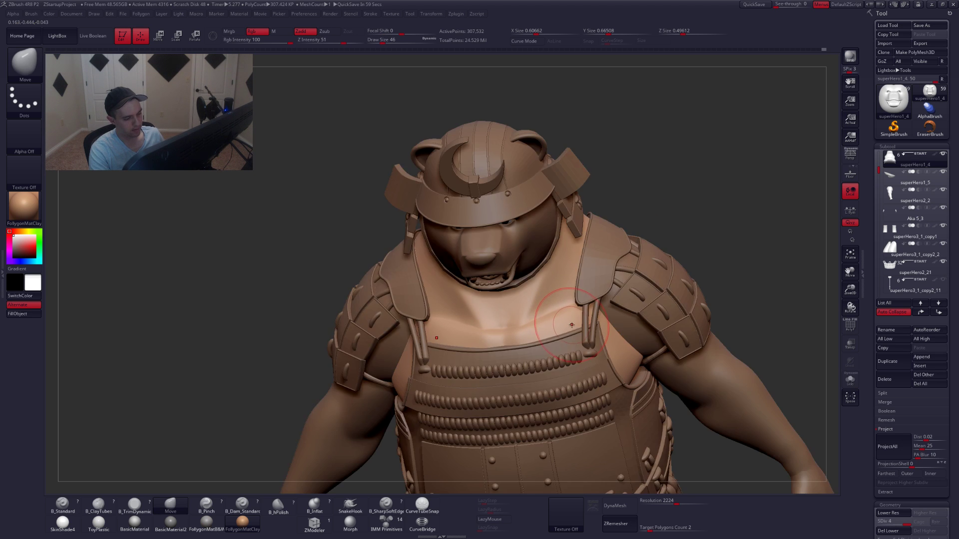
Isolate the upper torso, set the brush size to 23, and smooth the chest and collarbone area from several angles.
key("alt+s")
key("space")
left_click_drag(562, 322, 557, 322)
left_click_drag(545, 327, 533, 344, "shift")
right_click_drag(533, 344, 514, 339)
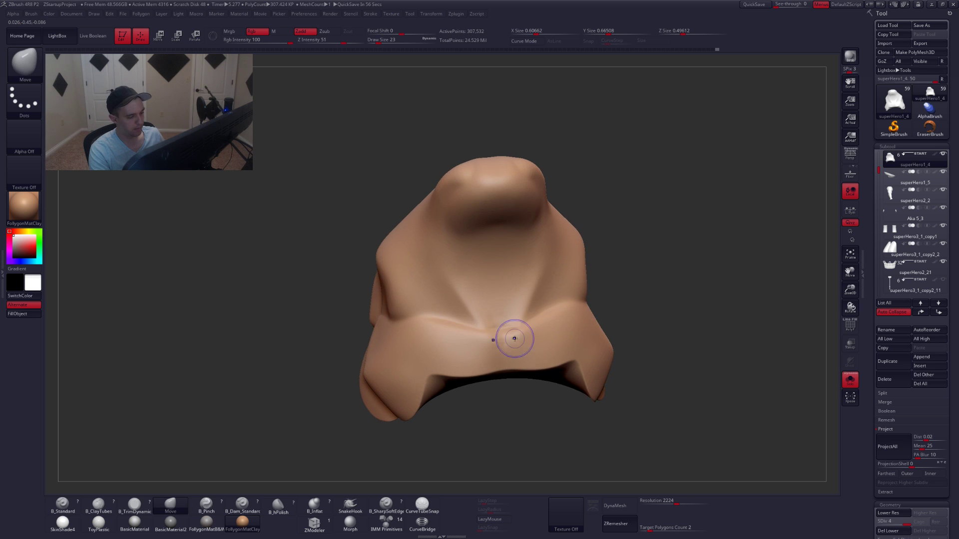
left_click_drag(514, 339, 539, 345, "shift")
right_click_drag(540, 346, 527, 352)
left_click_drag(528, 351, 554, 342, "shift")
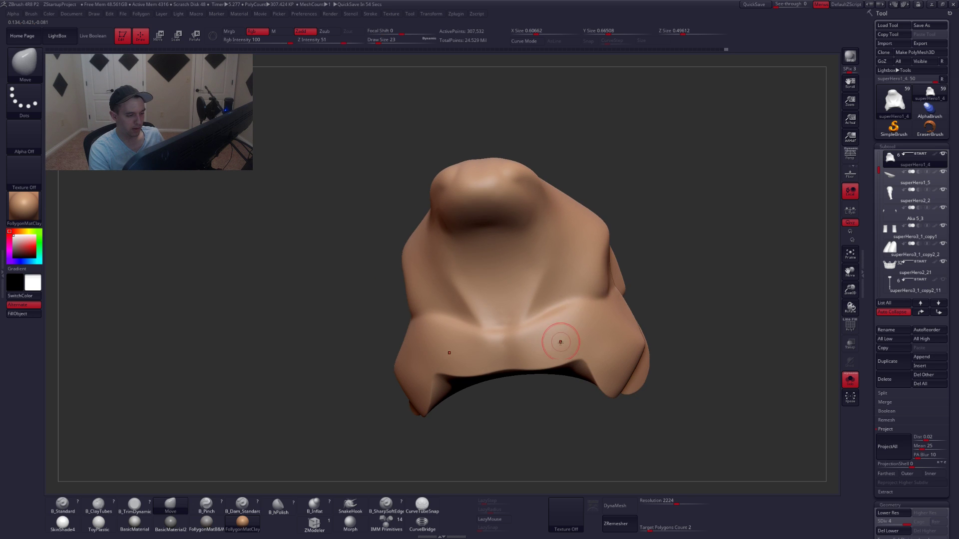
mouse_move(559, 343)
right_mouse_down()
mouse_move(563, 301)
mouse_move(570, 339)
mouse_move(550, 371)
right_mouse_up()
key("alt+s")
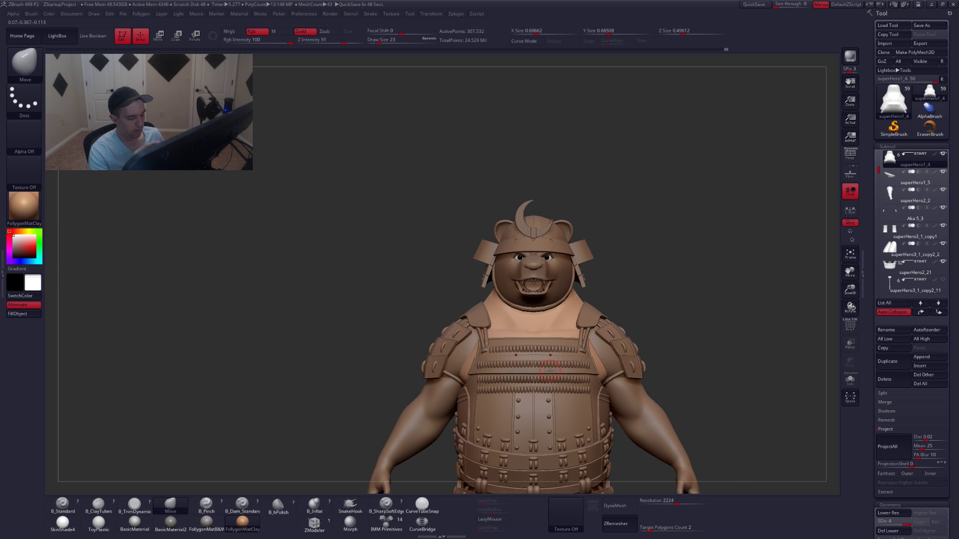
Isolate the upper torso again and smooth the side of the chest around the arm opening.
key("alt+s")
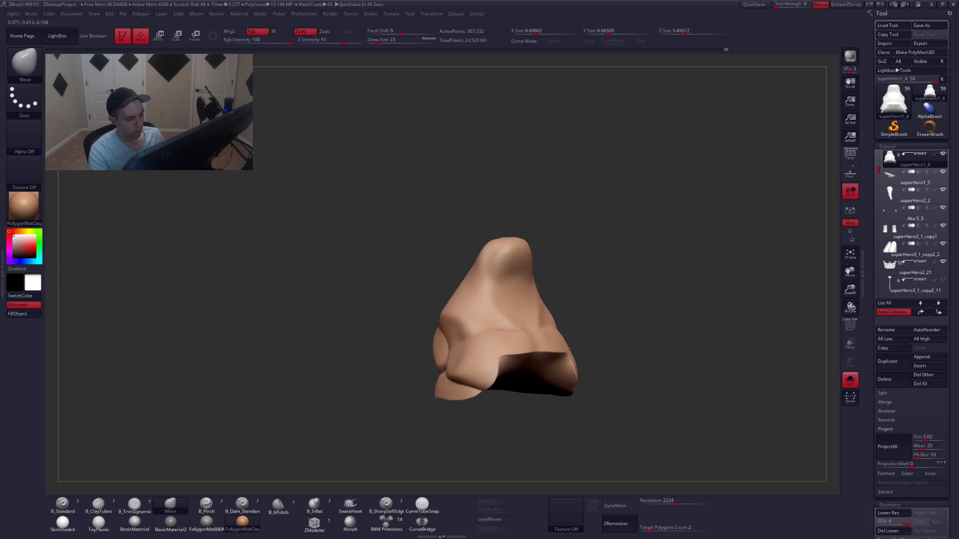
right_click_drag(528, 349, 496, 359)
left_click_drag(492, 357, 483, 355, "shift")
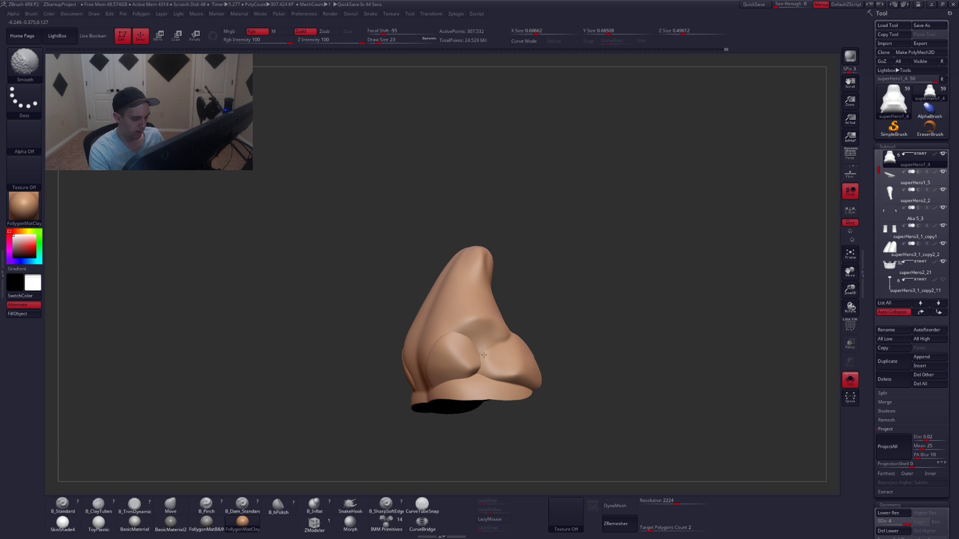
mouse_move(501, 342)
right_mouse_down()
mouse_move(552, 343)
mouse_move(584, 359)
right_mouse_up()
key("alt+s")
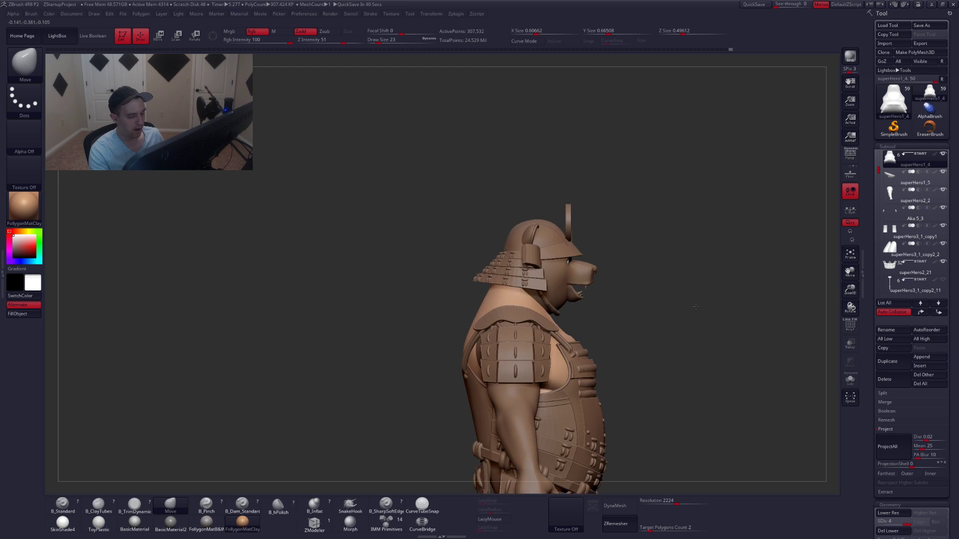
Review the whole armored bear's proportions and silhouette from the side and front.
right_click_drag(723, 306, 684, 295, "ctrl")
right_click_drag(749, 389, 658, 328, "alt")
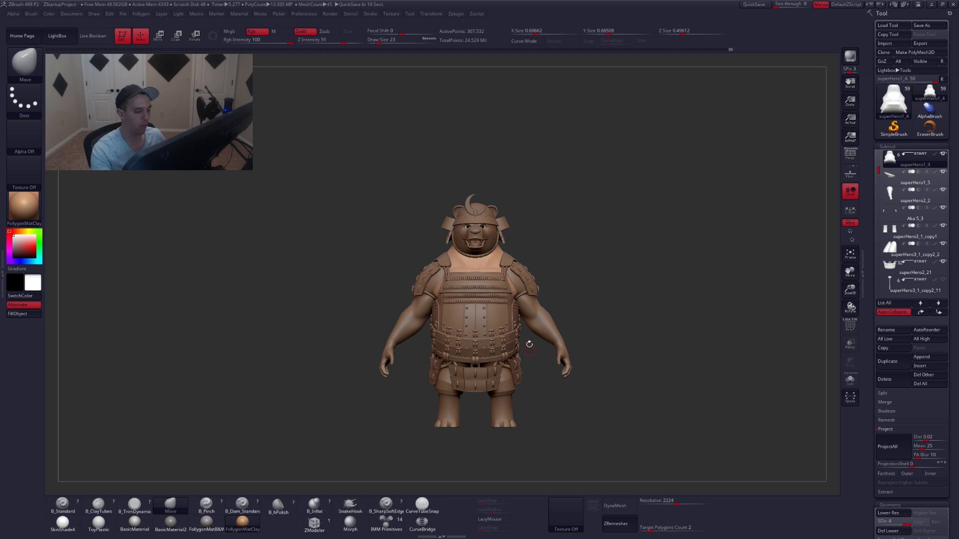
mouse_move(602, 336)
left_mouse_down("alt")
mouse_move(607, 324)
mouse_move(601, 338)
left_mouse_up("alt")
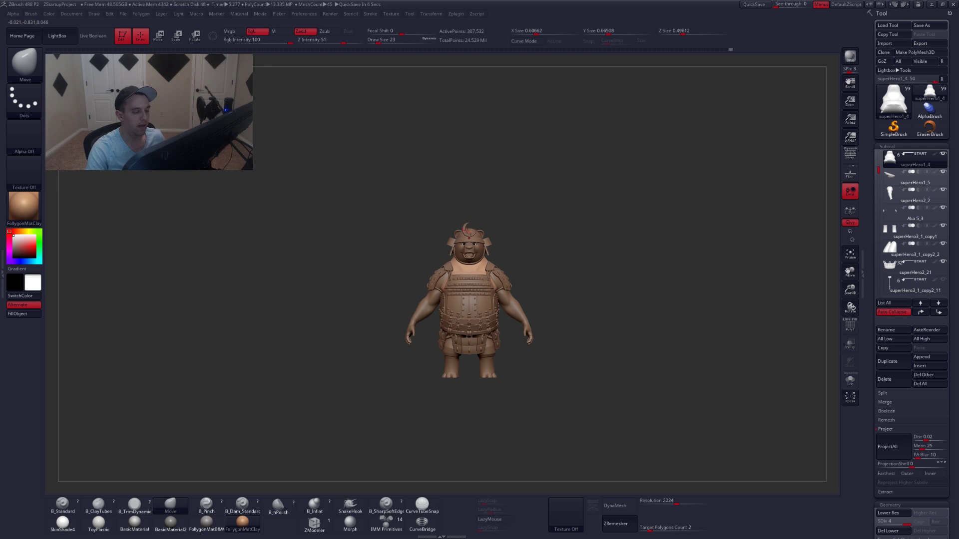
scroll(468, 231, "up", 4)
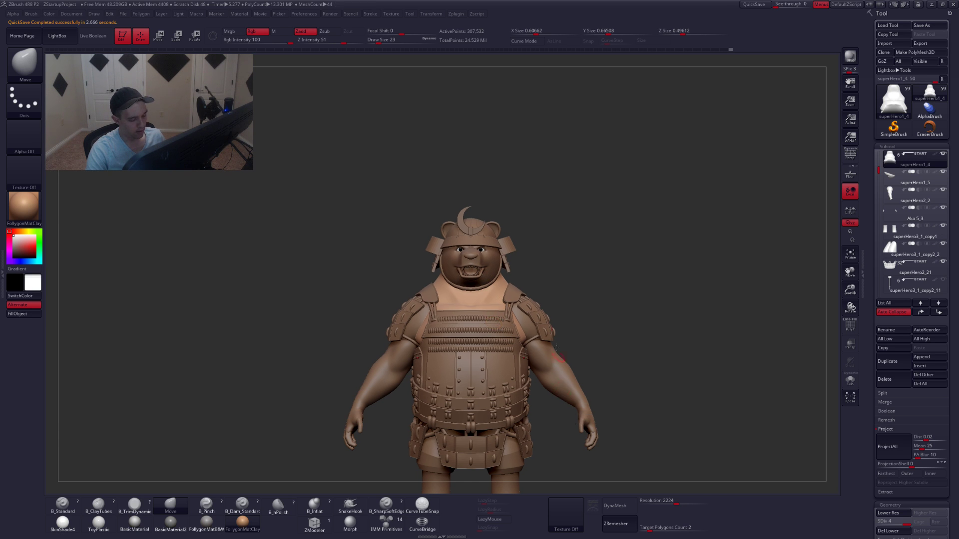
right_click_drag(514, 347, 499, 290, "alt")
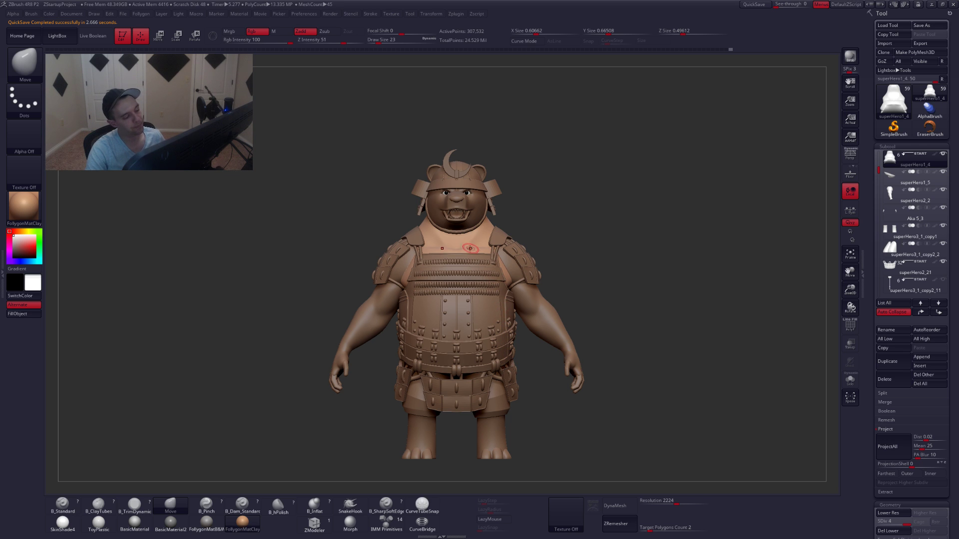
Select the arms, superHero2_2, and examine them all around and up close against the shoulder armor.
left_click(368, 335, "alt")
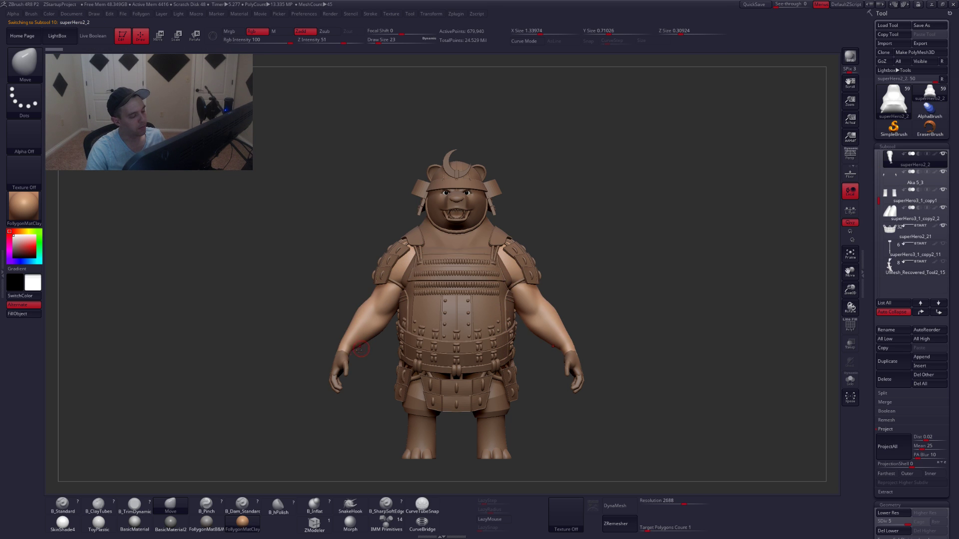
right_click_drag(343, 356, 600, 362)
right_click_drag(238, 367, 565, 356)
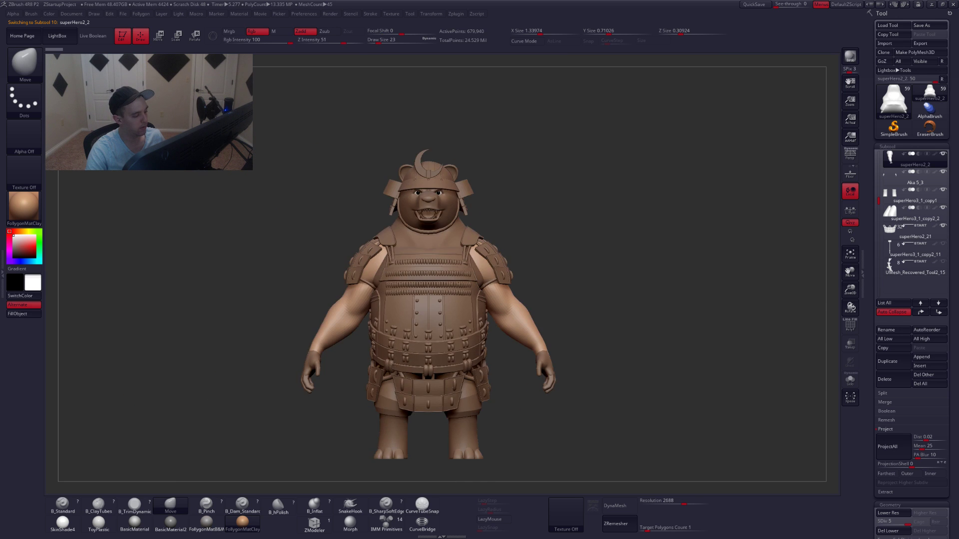
right_click_drag(397, 367, 407, 340, "alt")
left_click_drag(405, 339, 403, 336, "alt")
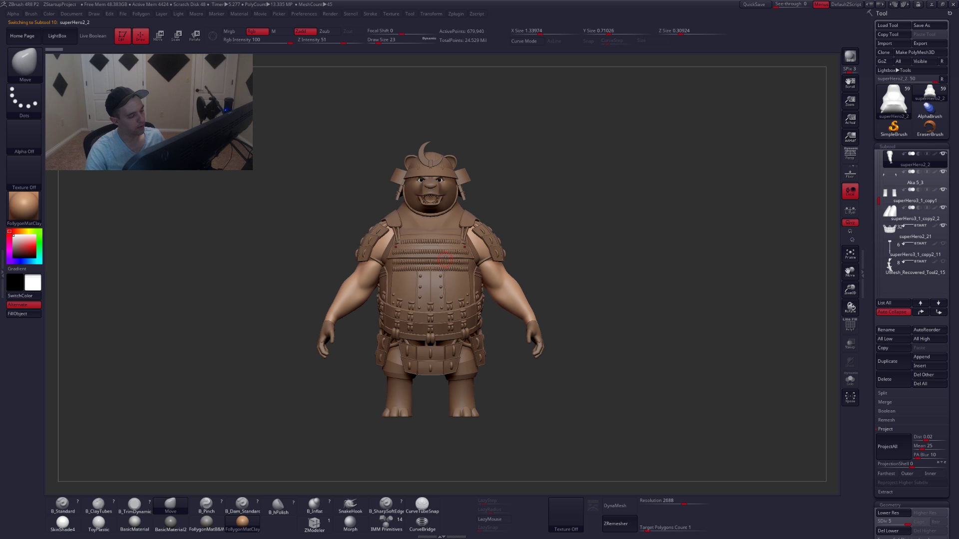
left_click_drag(445, 260, 439, 357, "alt")
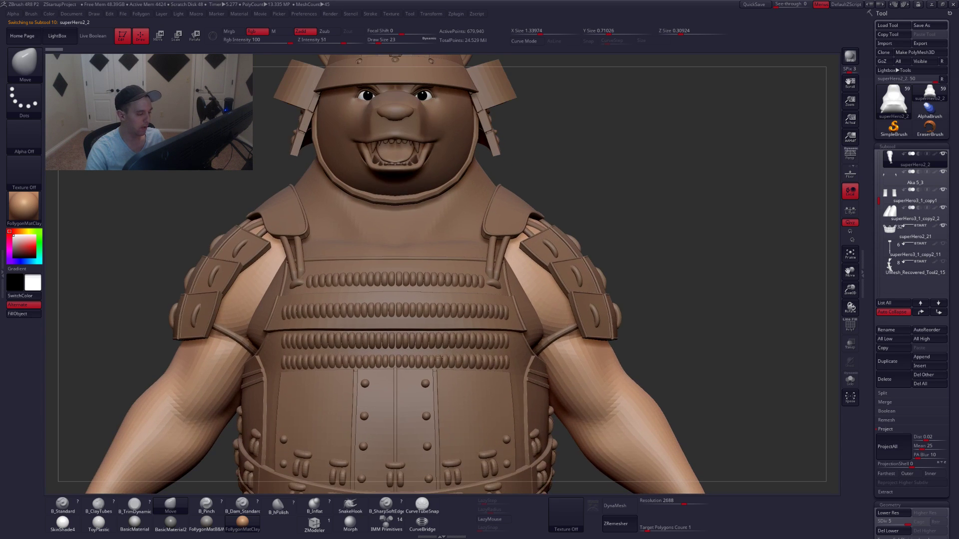
right_click_drag(440, 357, 468, 329, "alt")
Select the base chest armor, then reselect the upper torso and compare it isolated and with the full armor.
left_click(547, 291, "alt")
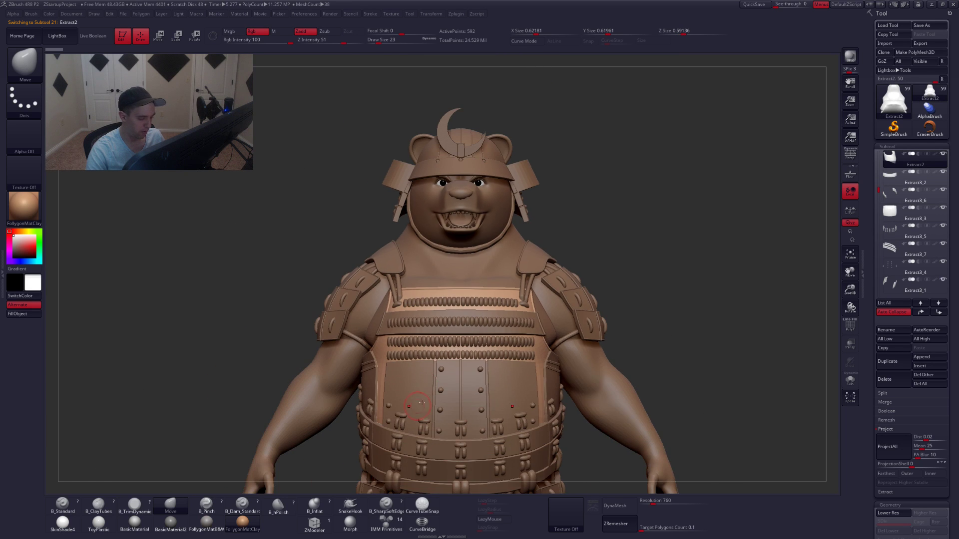
right_click_drag(422, 403, 445, 234, "ctrl")
left_click(448, 215, "alt")
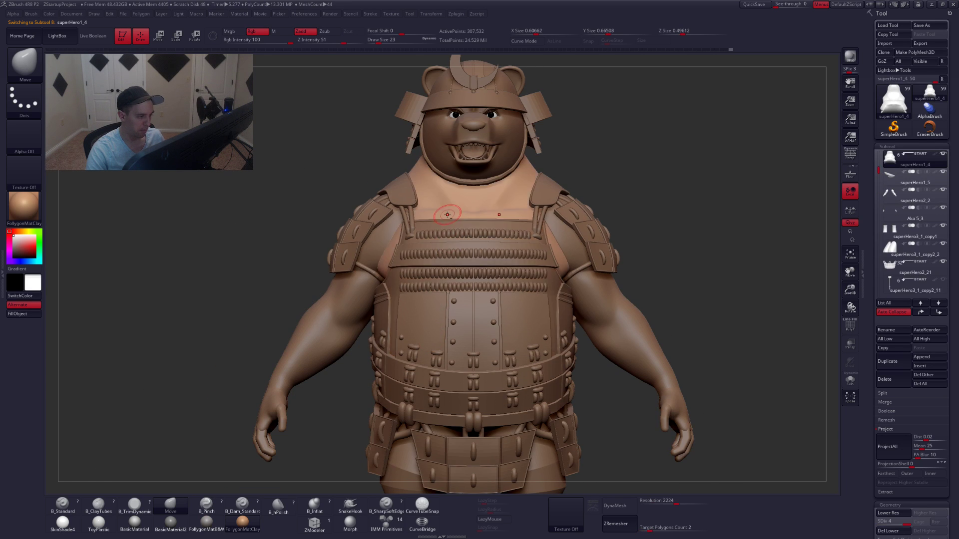
key("alt+s")
key("alt+s")
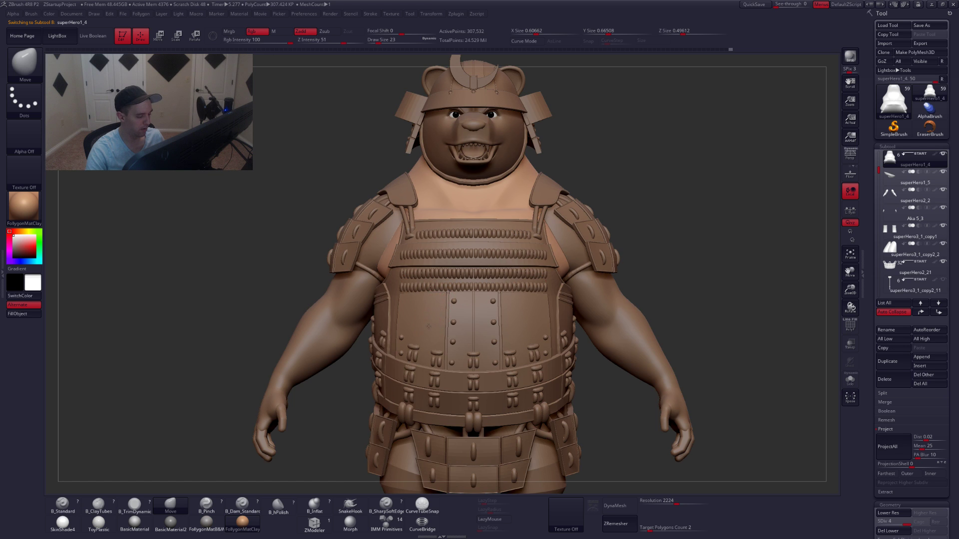
Select the base chest armor, Extract2, from the side and inspect its polygon wireframe isolated and with the full model.
right_click_drag(429, 326, 458, 356)
left_click(445, 322, "alt")
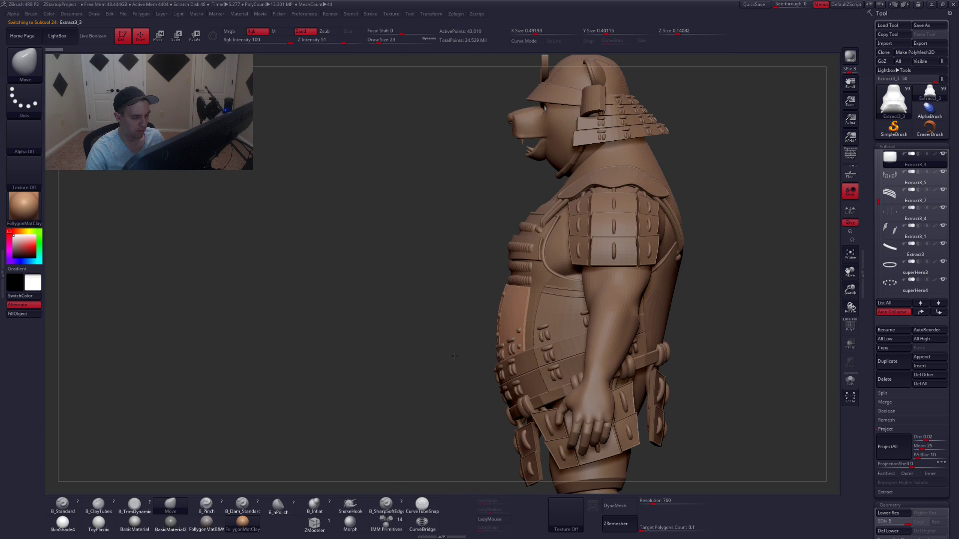
left_click(533, 316, "alt")
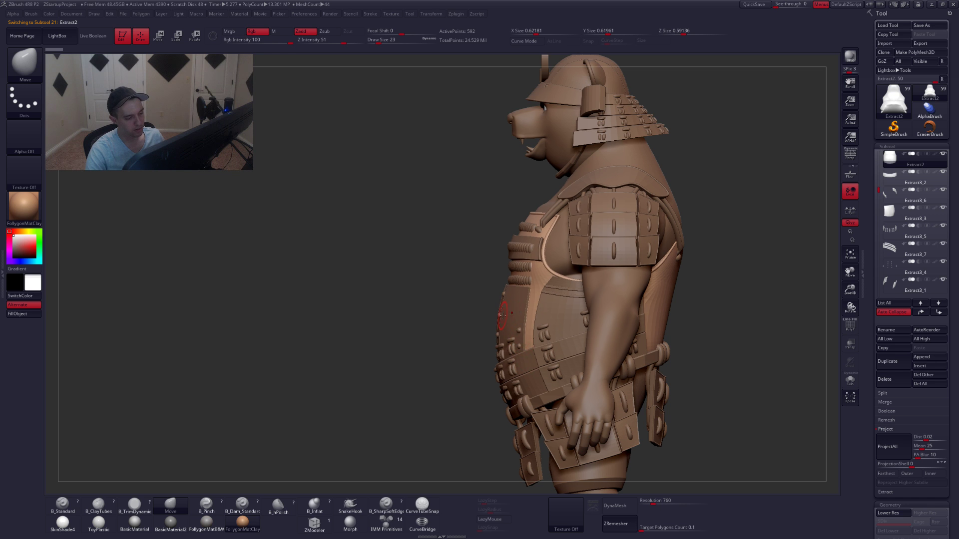
right_click_drag(499, 342, 508, 349)
key("shift+f")
key("alt+s")
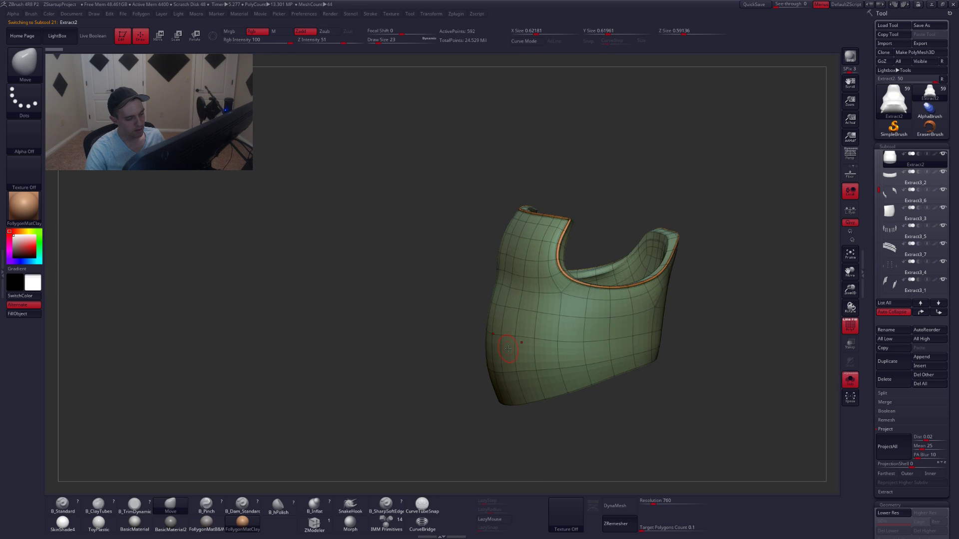
key("alt+s")
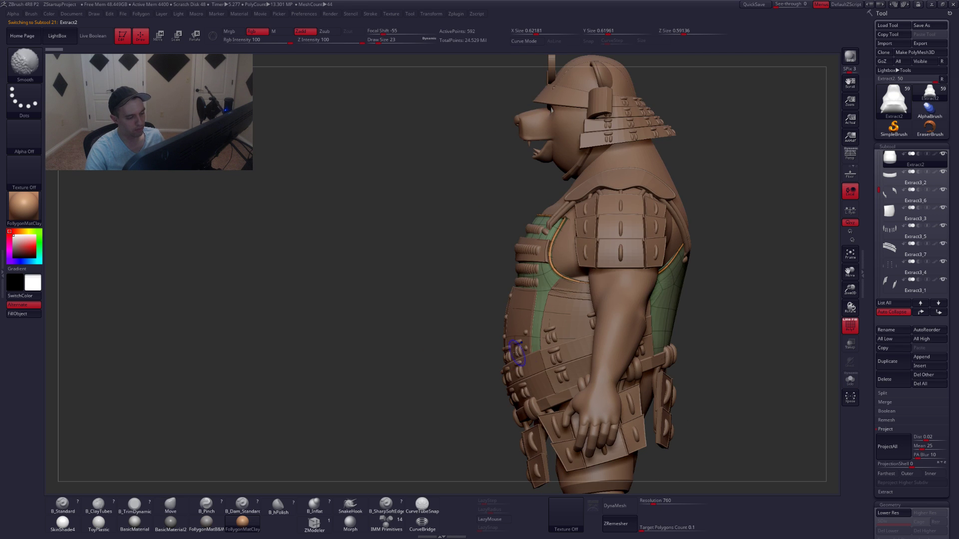
key("shift+f")
right_click_drag(538, 346, 521, 321, "ctrl")
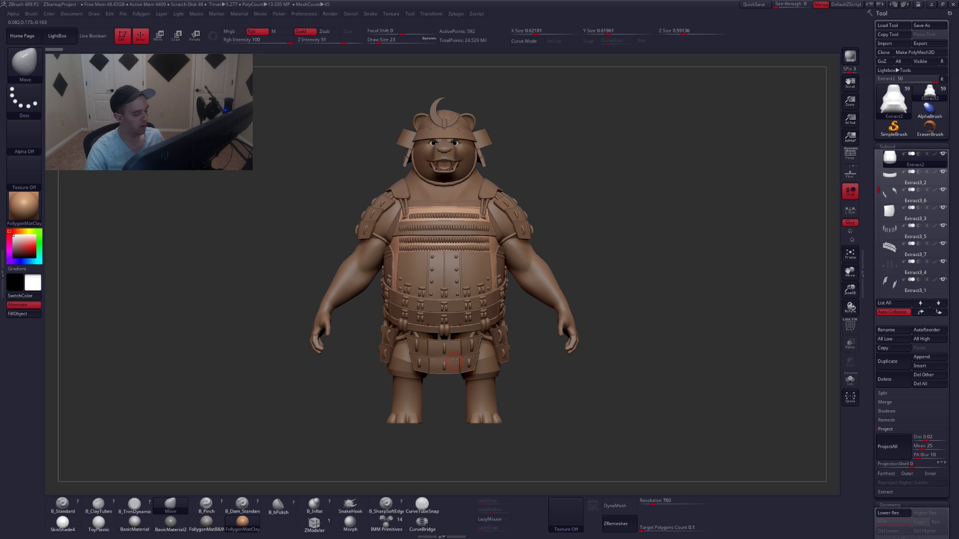
Select the belly plate, Extract3_3, and compare the armor with the samurai reference images in Photoshop.
left_click(469, 281, "alt")
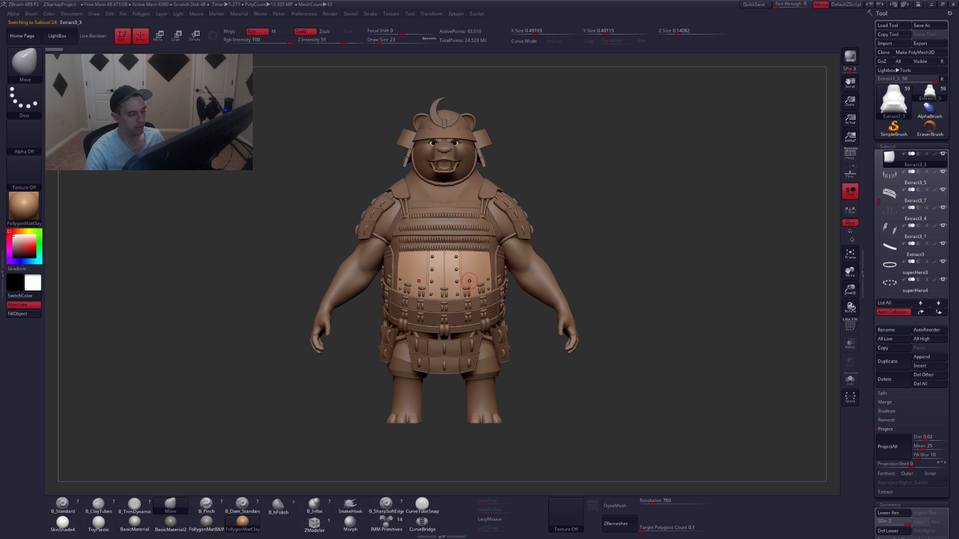
right_click_drag(465, 273, 611, 279, "ctrl")
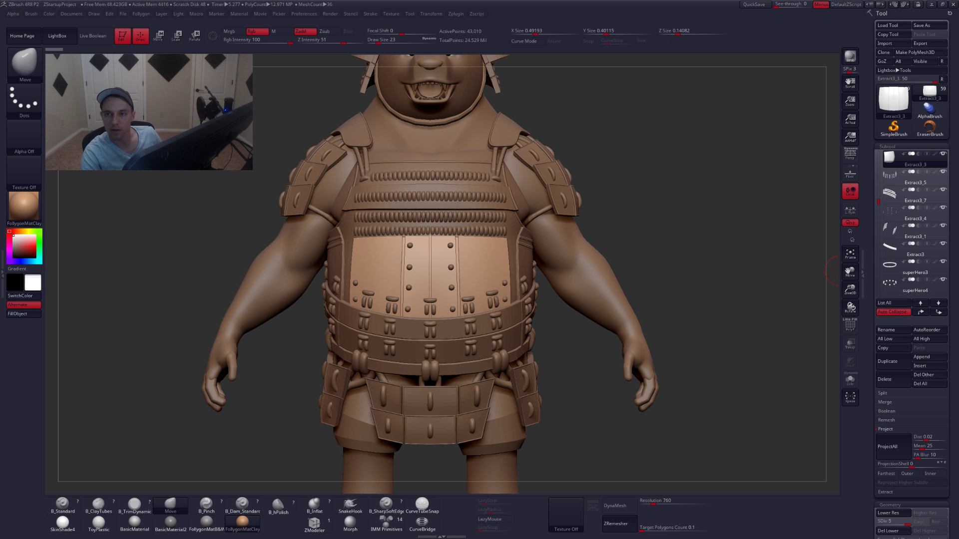
left_click_drag(957, 100, 488, 128)
left_click_drag(500, 280, 516, 350, "ctrl")
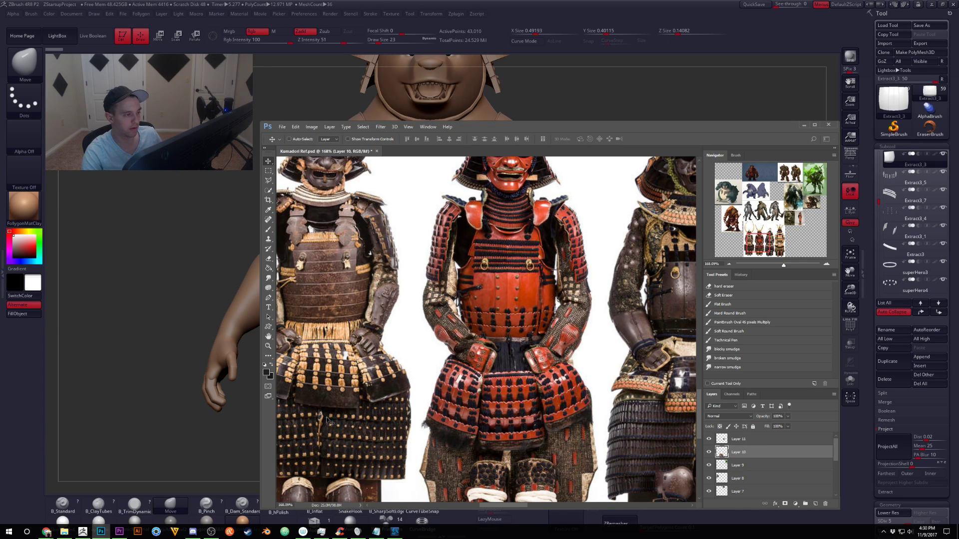
scroll(495, 206, "up", 3)
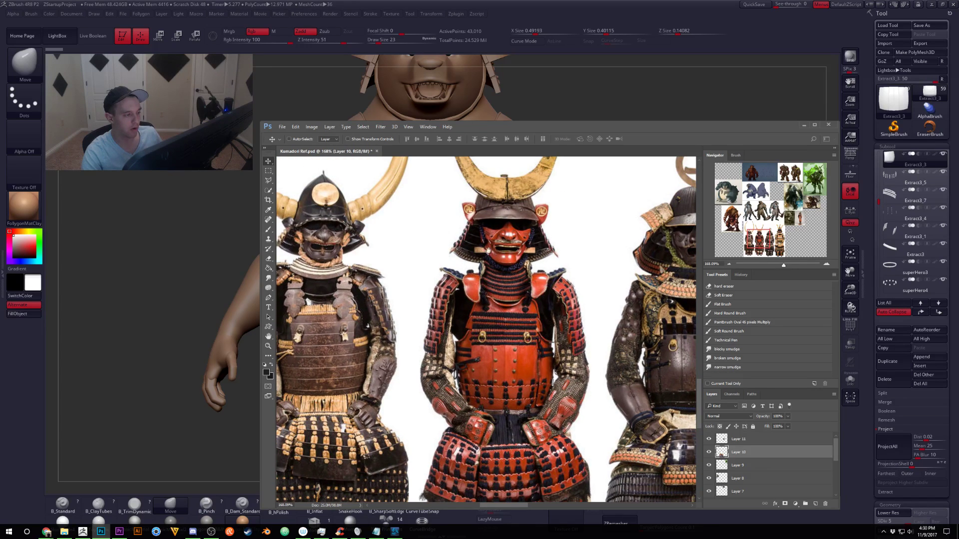
left_click_drag(505, 349, 506, 329)
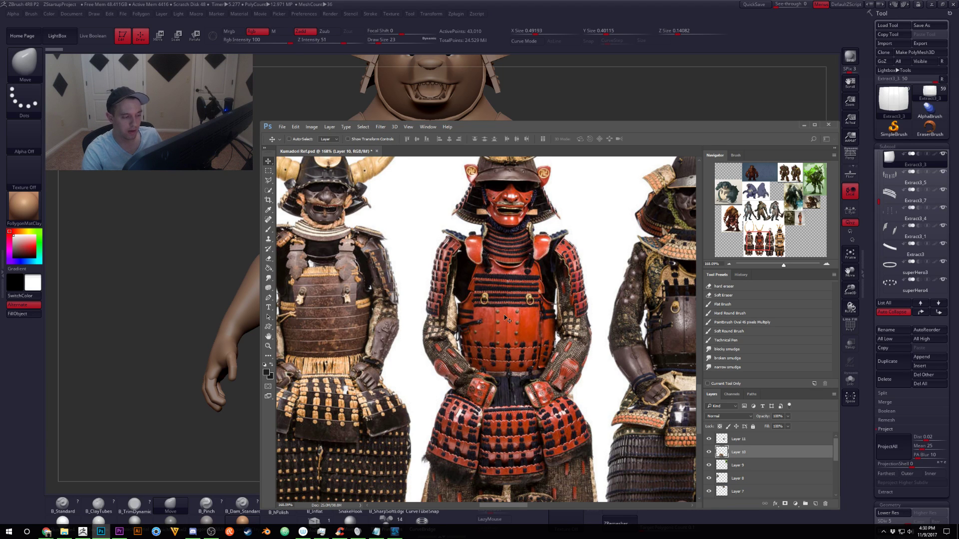
left_click_drag(530, 124, 958, 91)
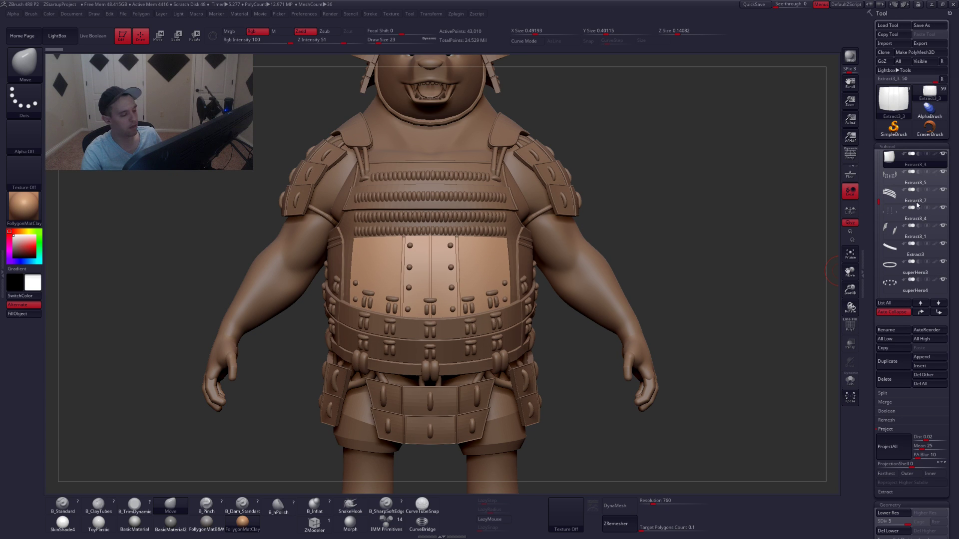
Unhide all subtools and frame the bear together with its hammer.
key("f")
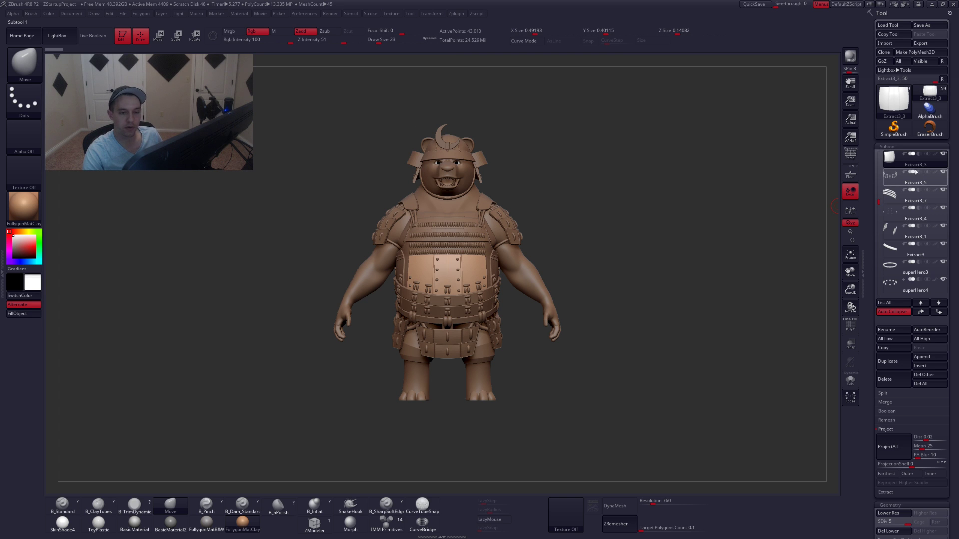
left_click(944, 153)
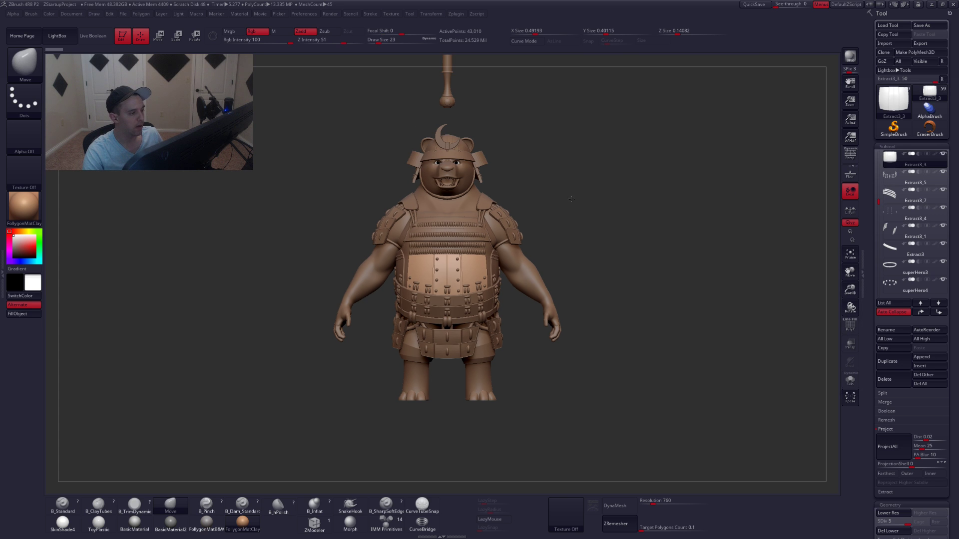
key("f")
left_click_drag(552, 175, 565, 297, "alt")
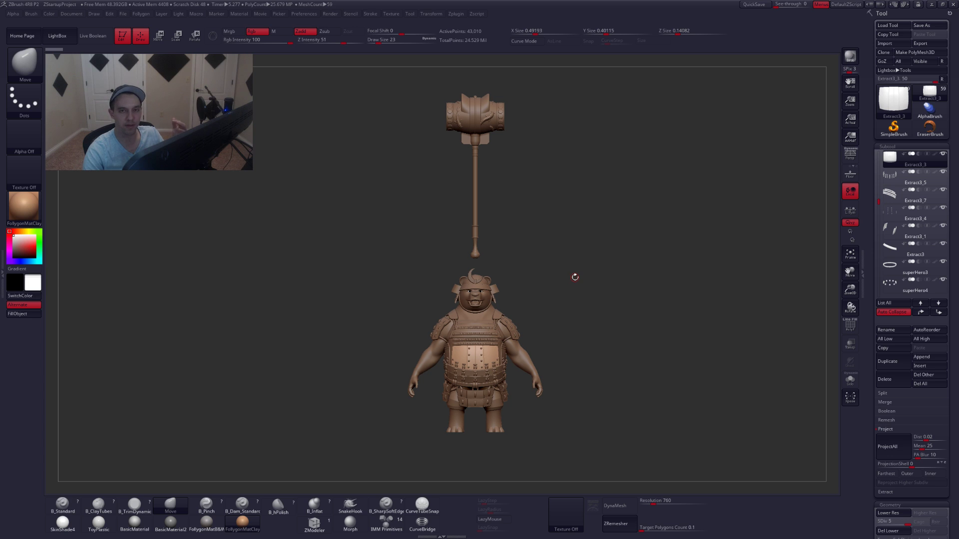
Switch the model's material to BasicMaterial2.
left_click(206, 522)
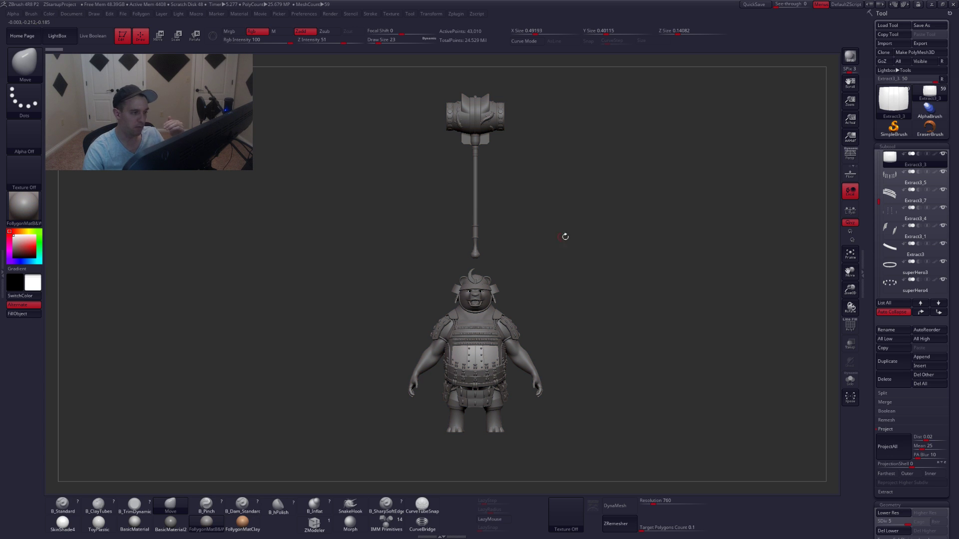
left_click(171, 522)
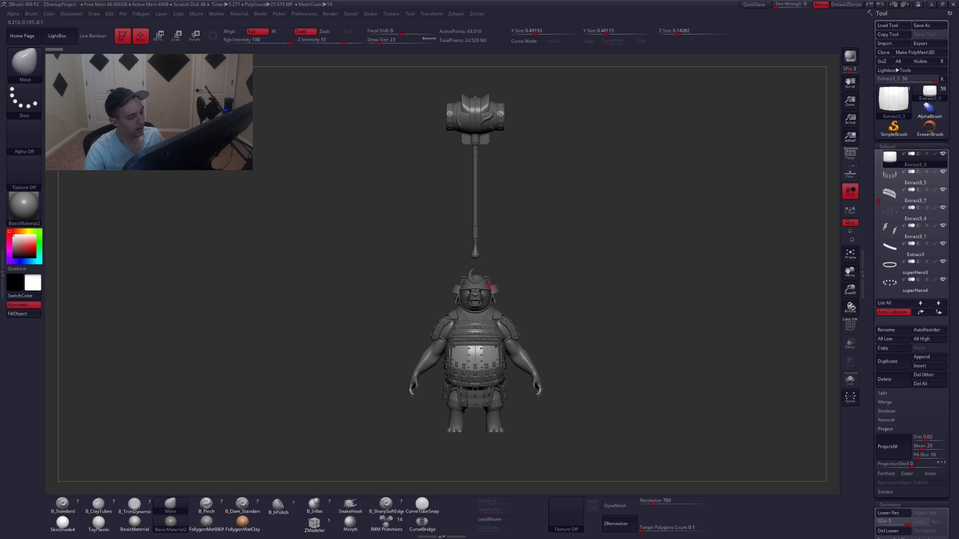
left_click_drag(525, 402, 432, 404)
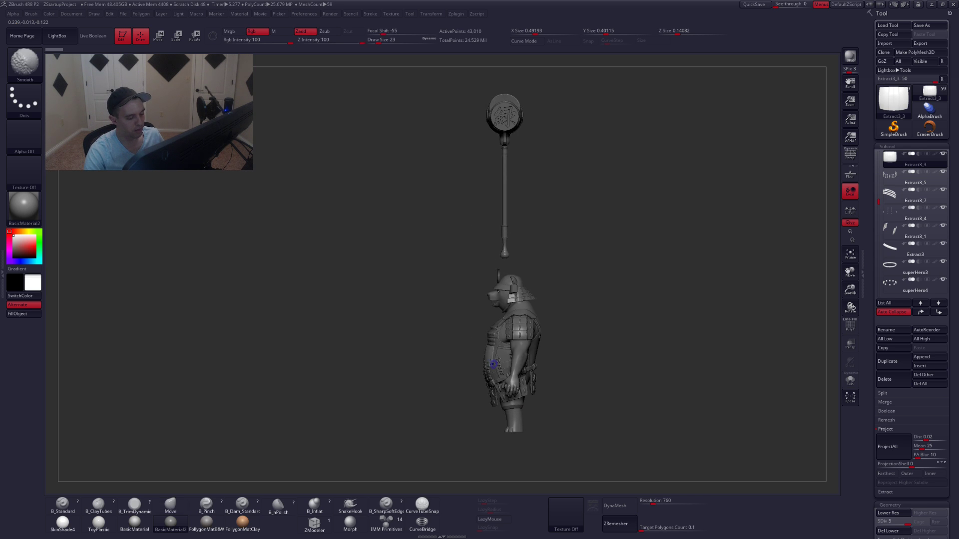
left_click_drag(551, 345, 612, 342, "shift")
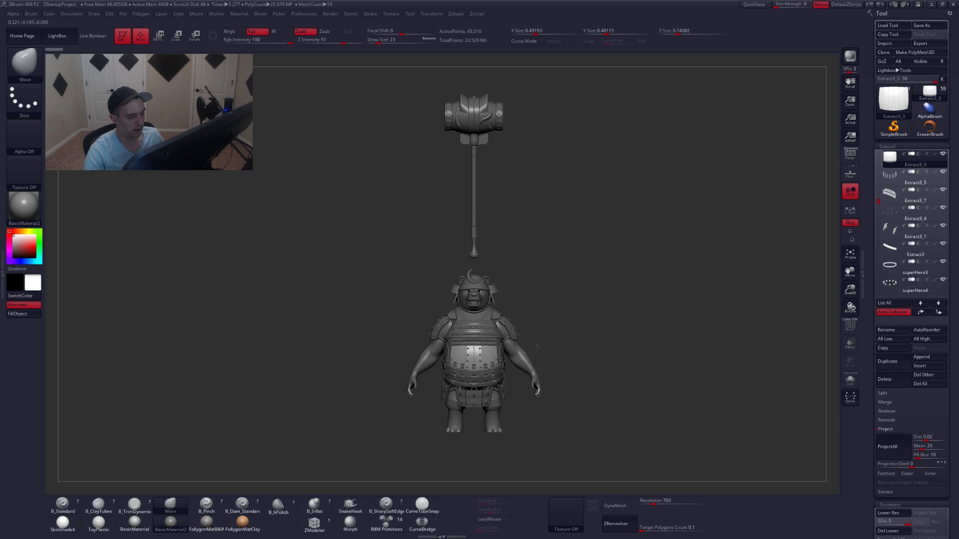
Select the upper koi fish on the hammer head, view it in isolation, and restore the full model display.
left_click(475, 118, "alt")
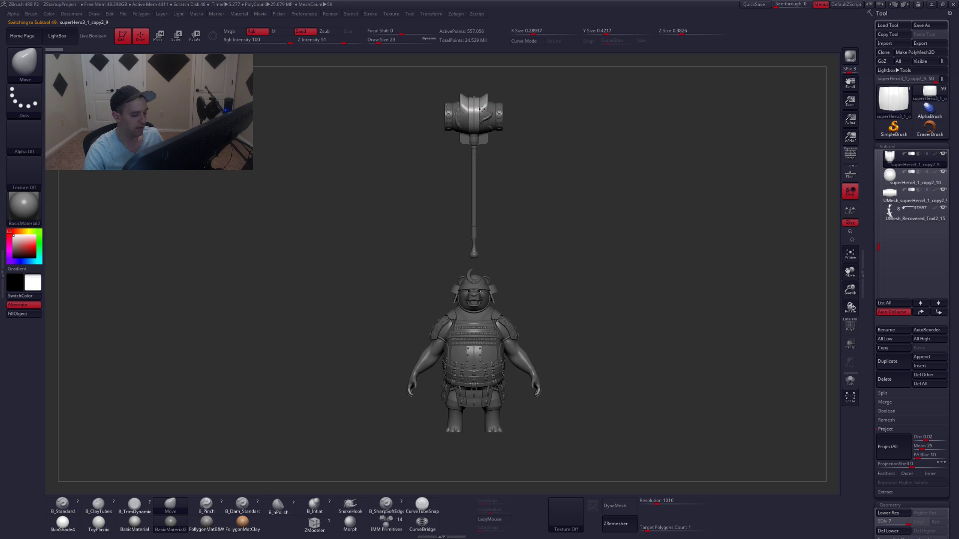
right_click_drag(483, 109, 504, 243, "ctrl")
left_click(498, 201, "alt")
key("alt+s")
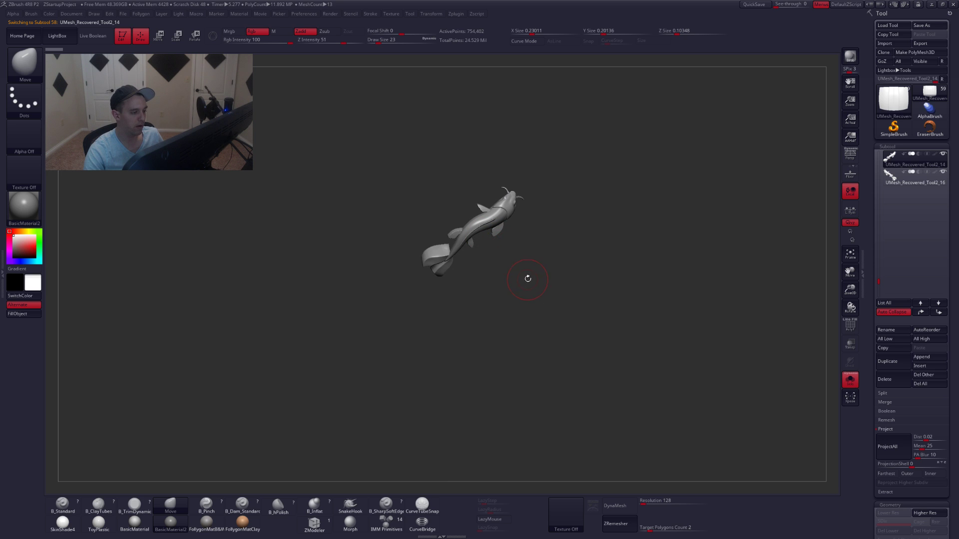
key("ctrl+shift+s")
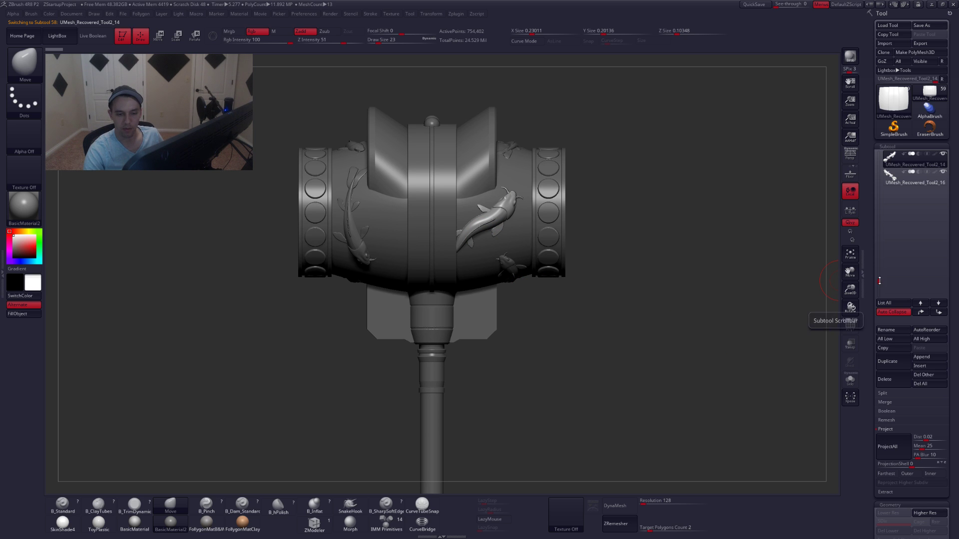
Make the first koi subtool, UMesh_Recovered_Tool2_15, active from the subtool list and inspect it on the hammer head.
left_click_drag(879, 280, 886, 188)
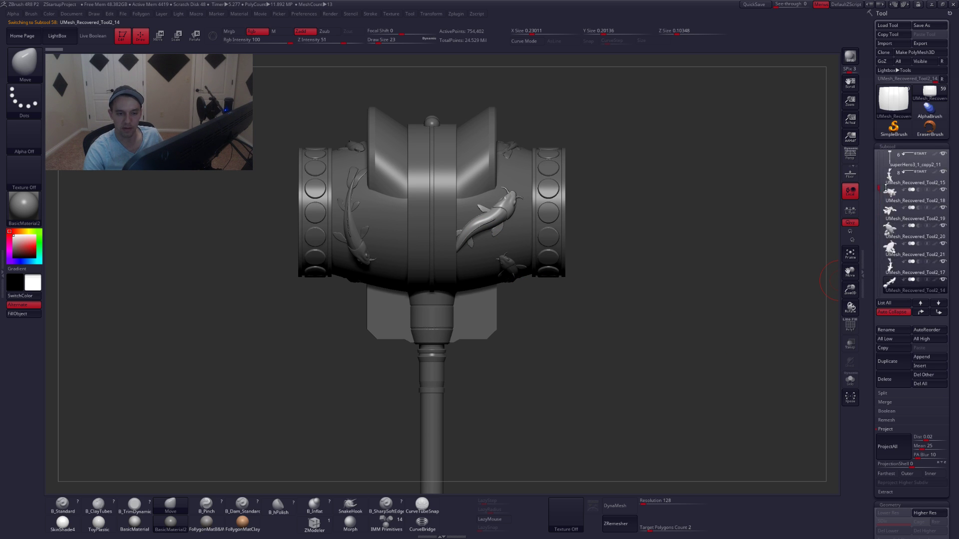
mouse_move(894, 178)
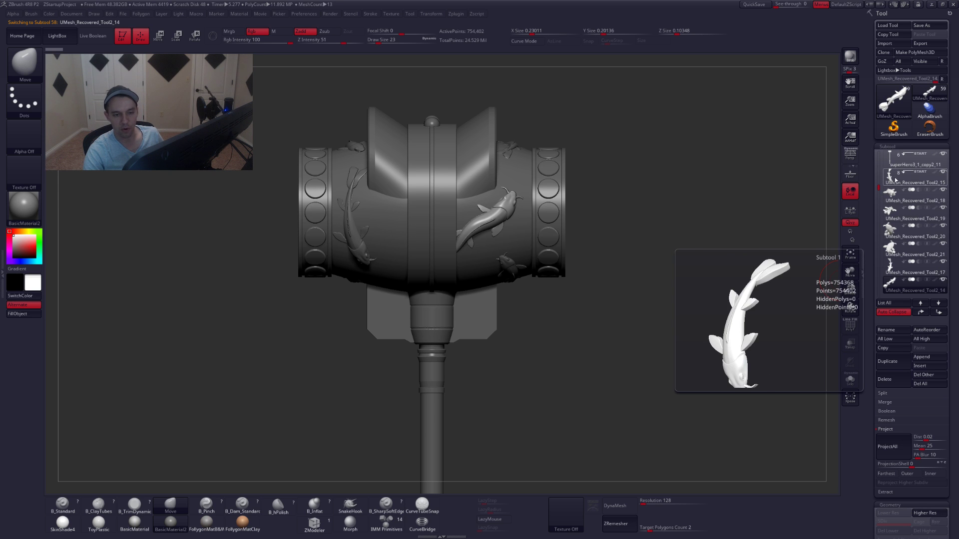
left_click(892, 177)
left_click_drag(595, 239, 478, 297)
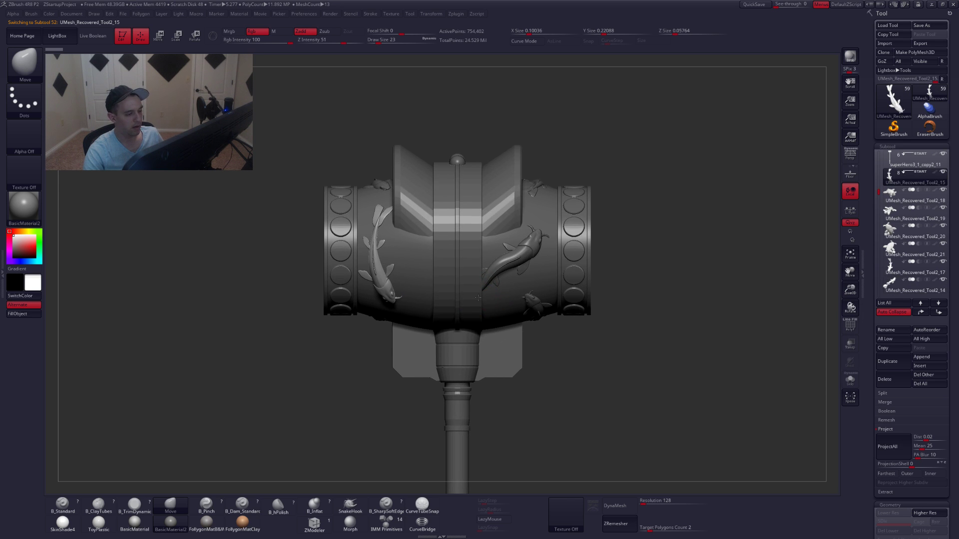
right_click_drag(478, 298, 478, 272, "ctrl")
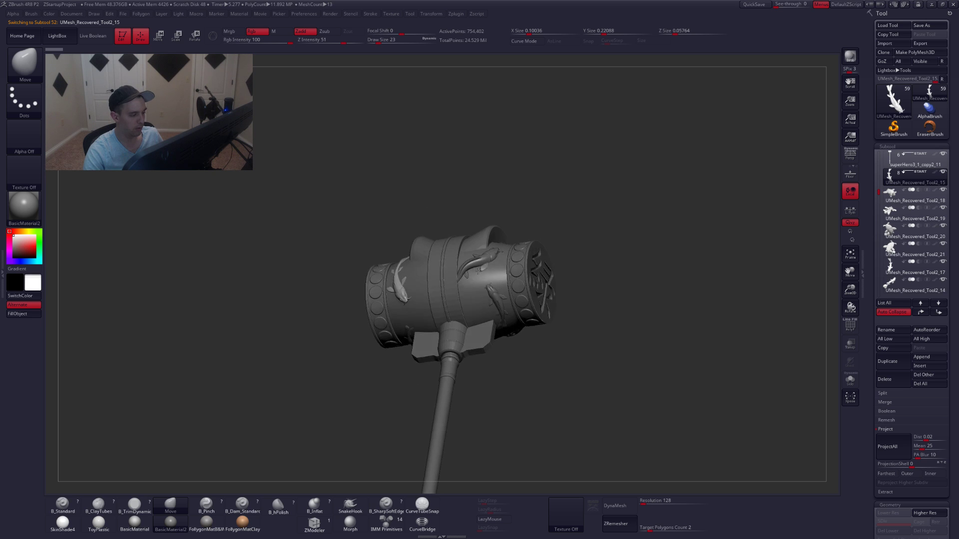
left_click_drag(478, 271, 550, 306)
Select the hammer head subtool superHero3_1_copy2_9 and hide the koi folder UMesh_Recovered_Tool2_15.
left_click(488, 257, "alt")
left_click_drag(487, 292, 514, 292)
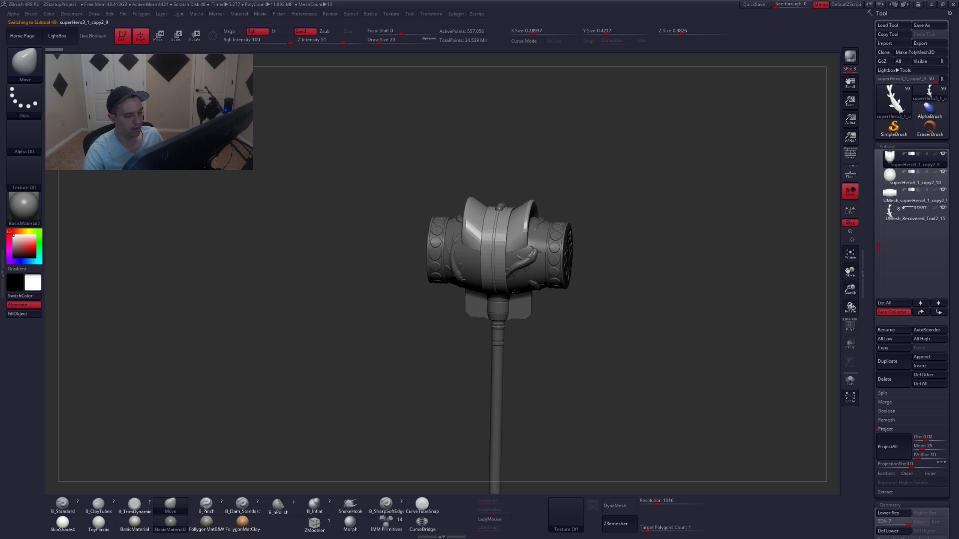
left_click_drag(552, 348, 518, 272, "alt")
left_click_drag(517, 272, 527, 218, "shift")
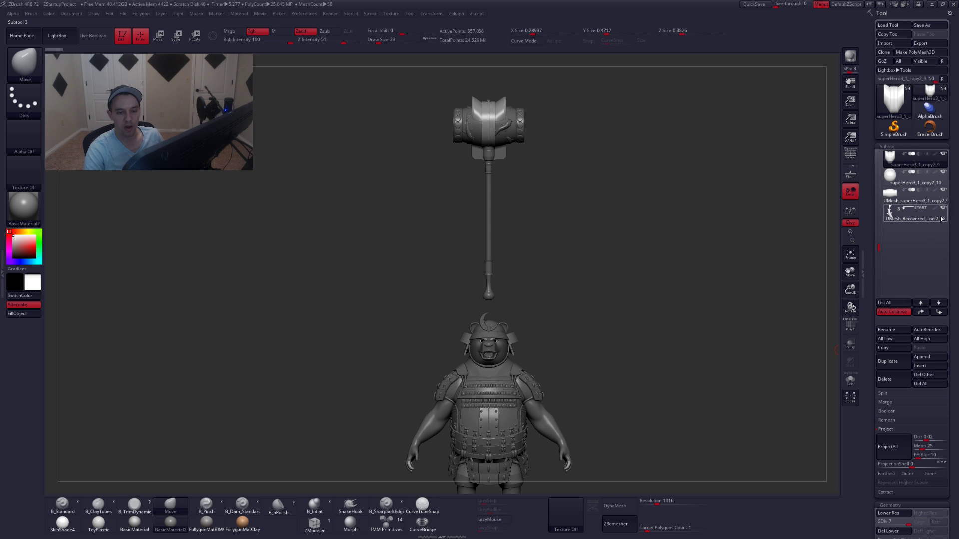
mouse_move(945, 210)
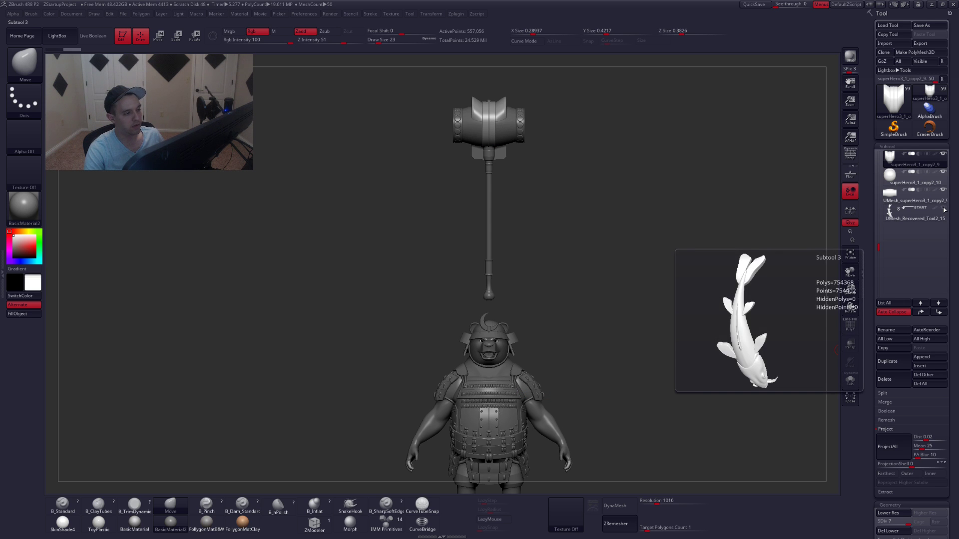
key("f")
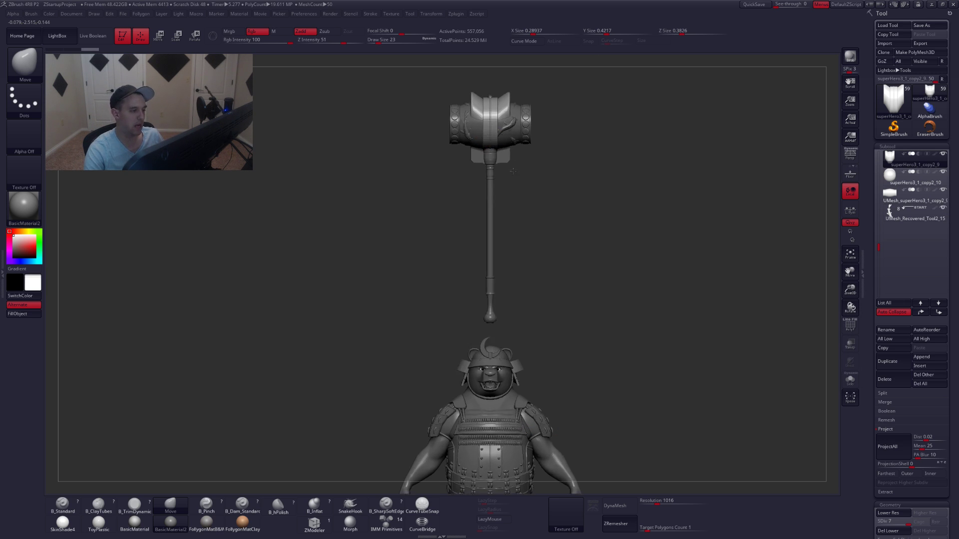
Select the koi UMesh_Recovered_Tool2_14 on the hammer head.
left_click(576, 254, "alt")
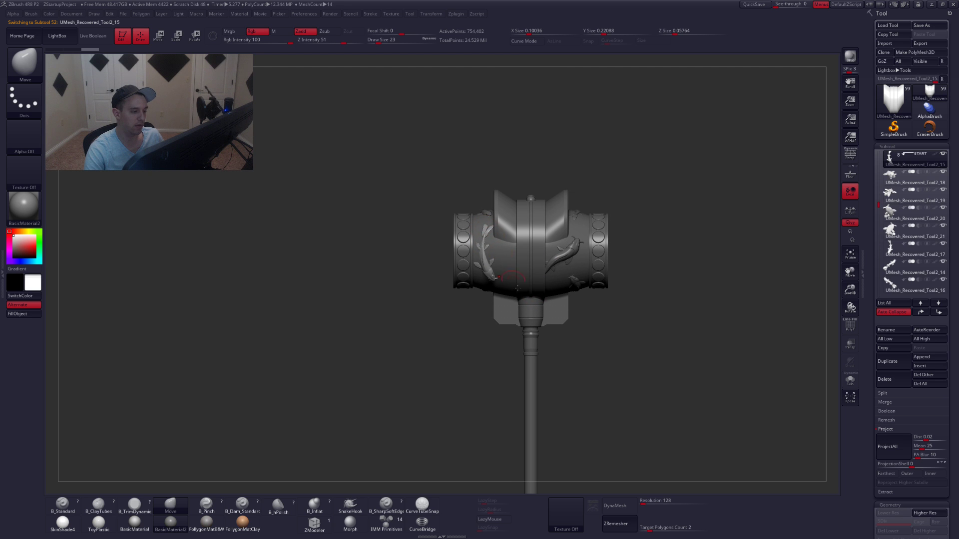
left_click(576, 253, "alt")
right_click_drag(576, 254, 580, 285, "alt")
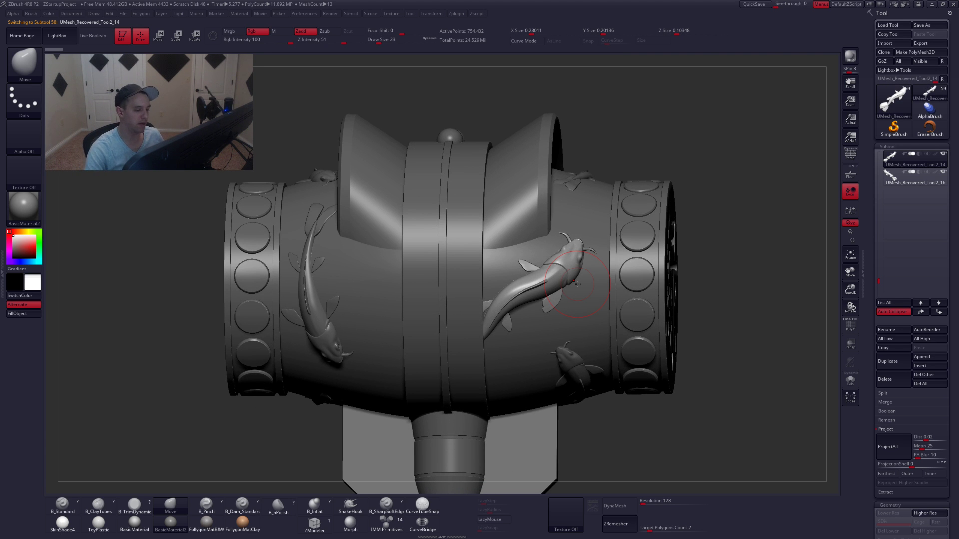
Review the gizmo's transform types and deformers for the selected koi, and return to Draw mode.
key("w")
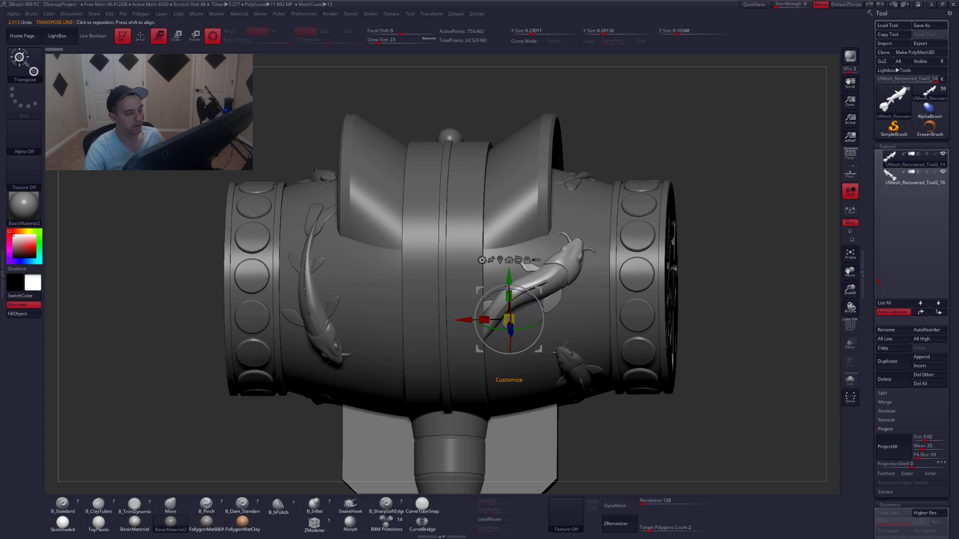
left_click(482, 260)
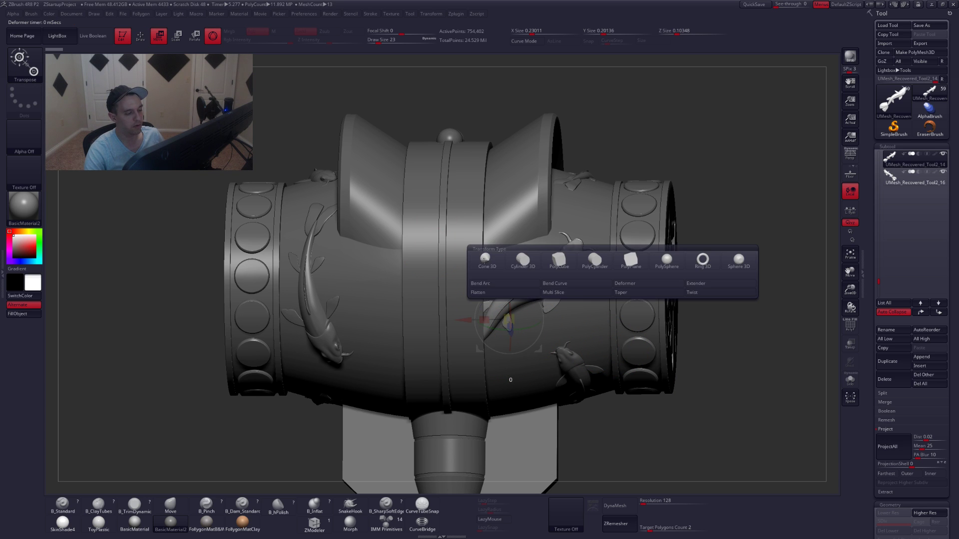
left_click(591, 283)
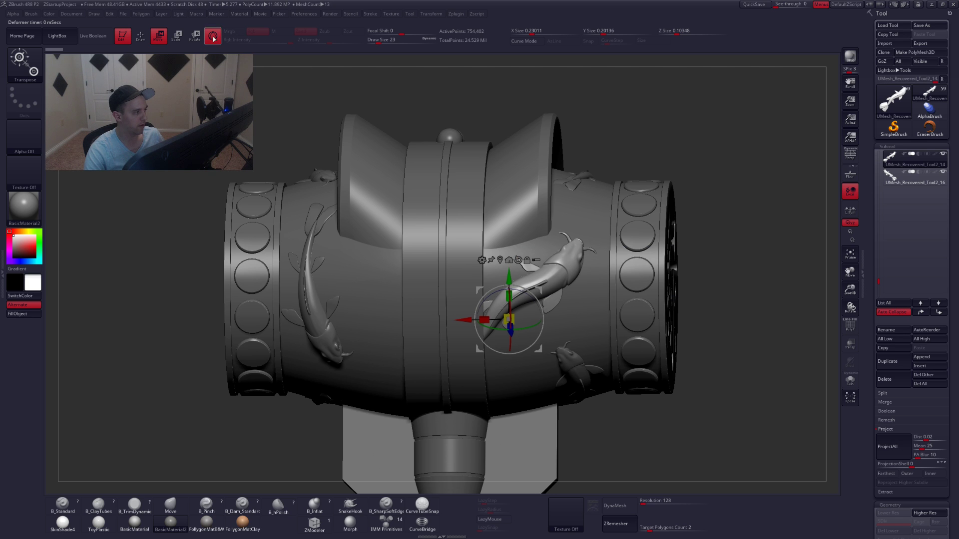
key("y")
key("q")
Inspect the koi around the hammer head and make the hammer handle subtool superHero3_1_copy2_11 active.
left_click_drag(135, 315, 225, 314)
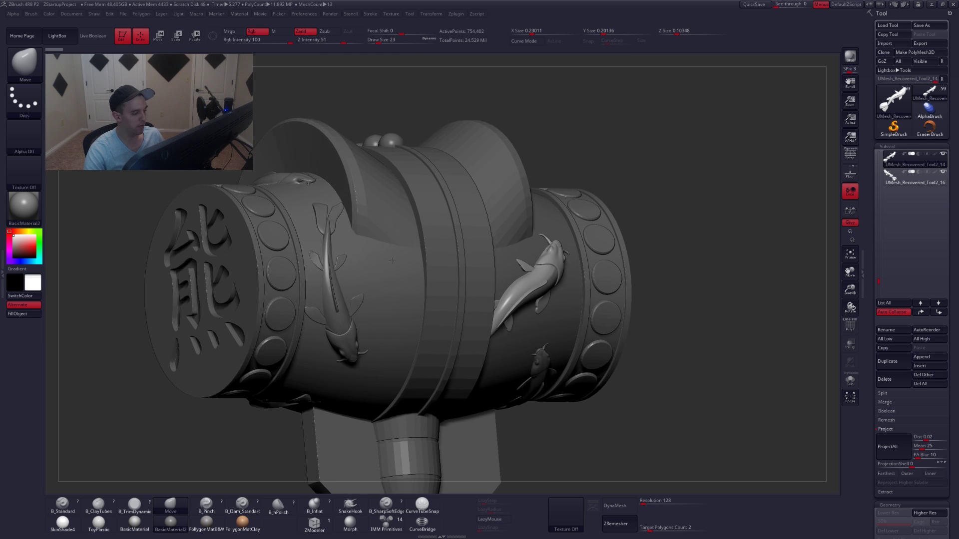
left_click_drag(335, 301, 327, 250)
left_click_drag(367, 324, 453, 345)
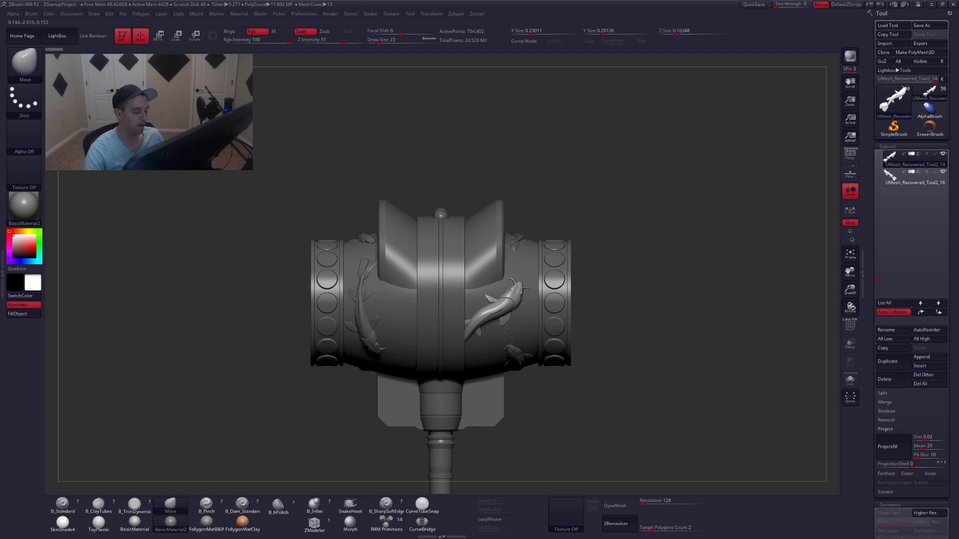
right_click_drag(459, 320, 508, 259, "ctrl")
left_click_drag(508, 259, 560, 210, "alt")
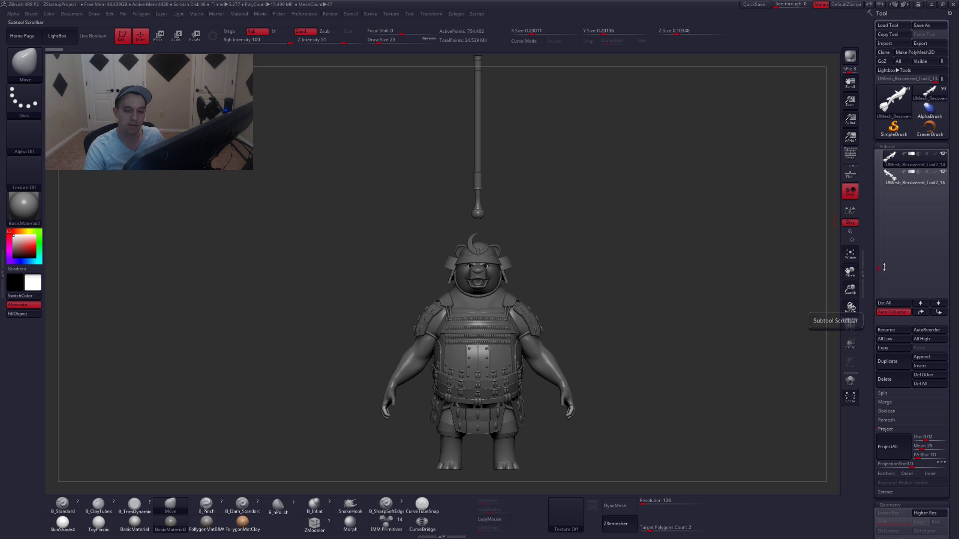
mouse_move(878, 288)
left_mouse_down()
mouse_move(879, 220)
mouse_move(895, 190)
left_mouse_up()
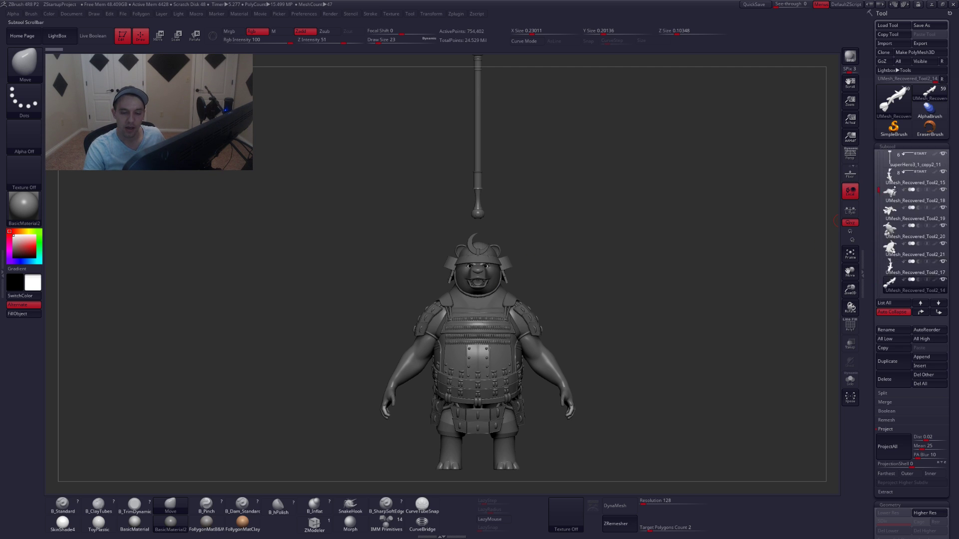
left_click(894, 164)
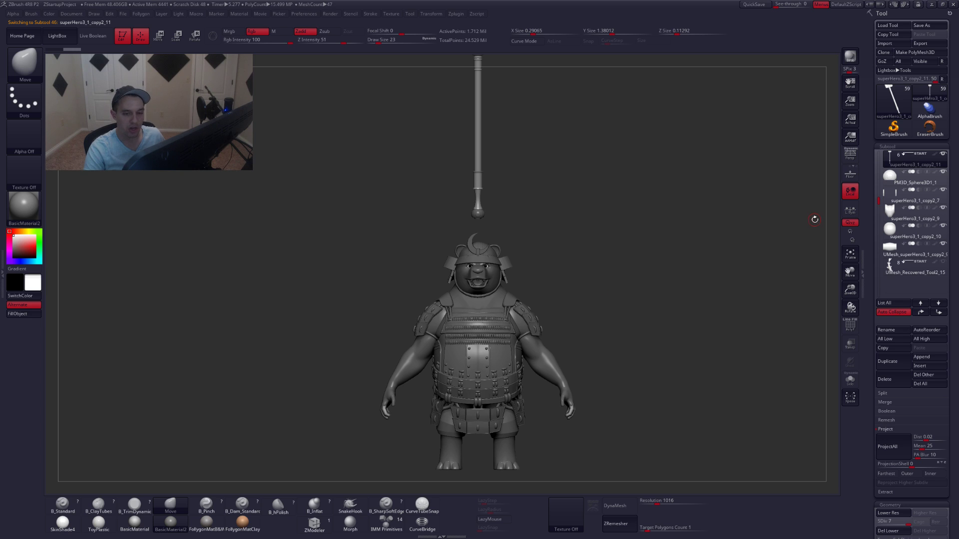
Select the bear's head and hide the hammer folder superHero3_1_copy2_11.
mouse_move(903, 180)
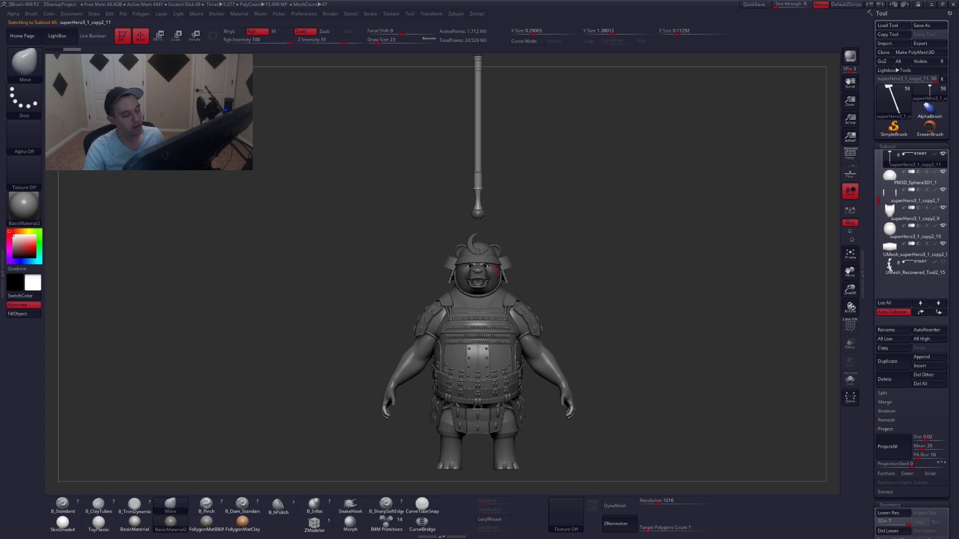
left_click(493, 269, "alt")
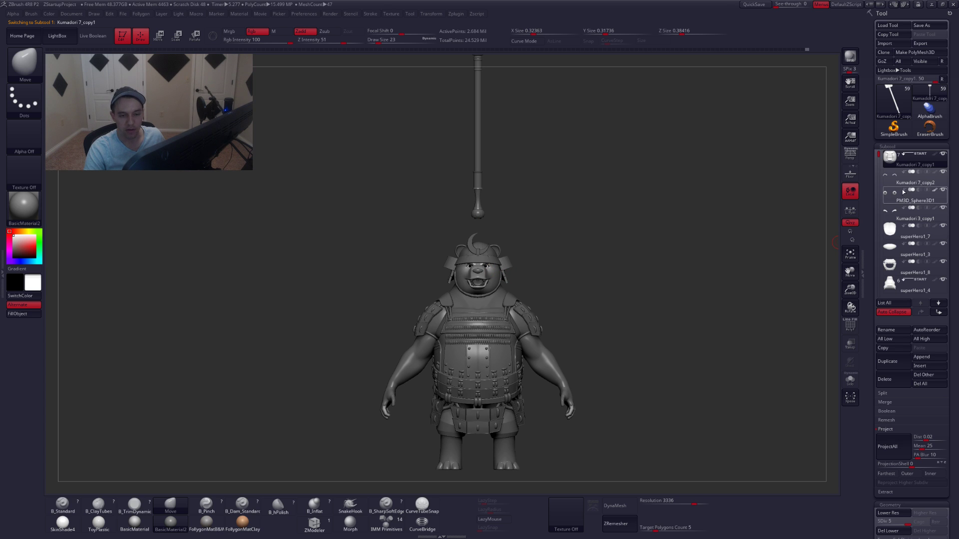
left_click_drag(879, 155, 886, 203)
scroll(886, 202, "down", 1)
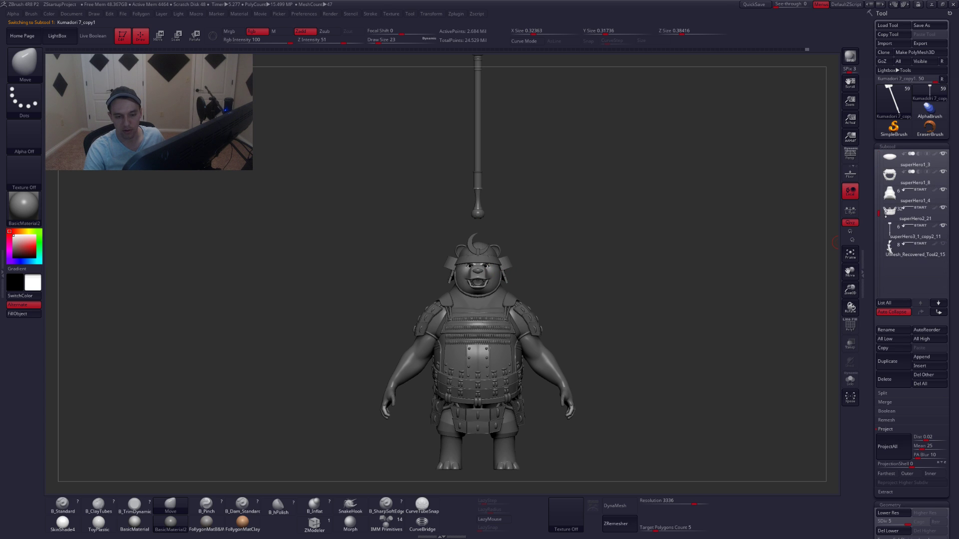
mouse_move(946, 235)
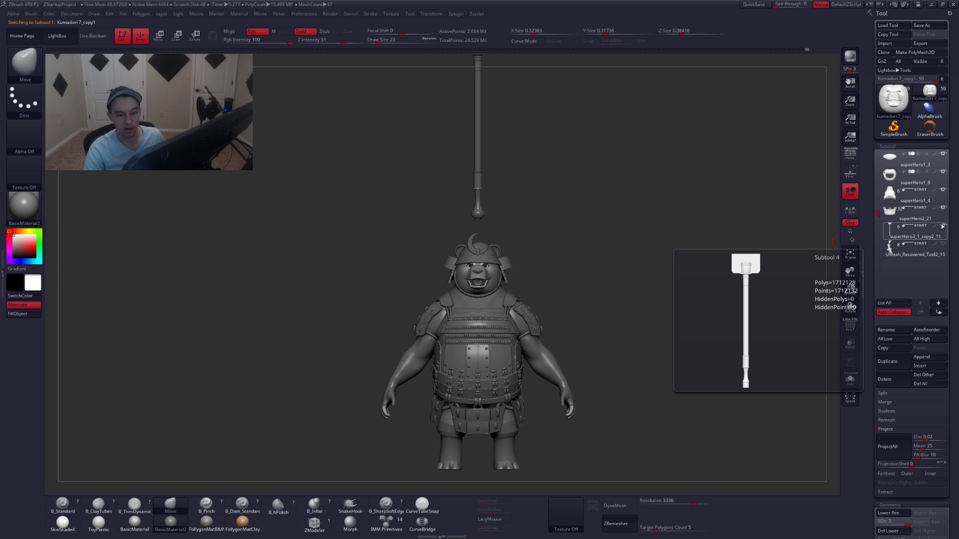
left_click(944, 226)
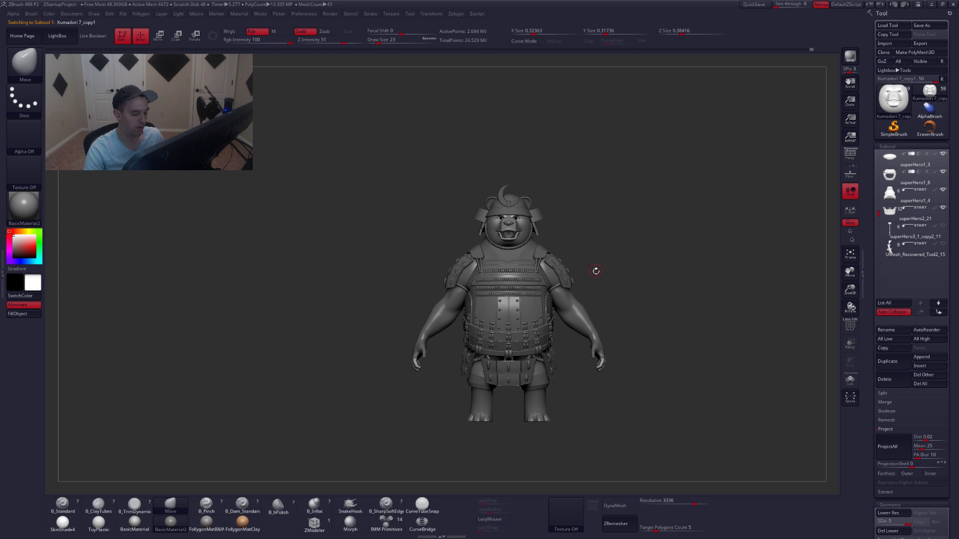
Turn the bear to a three-quarter view and enable perspective display.
left_click_drag(595, 270, 579, 270)
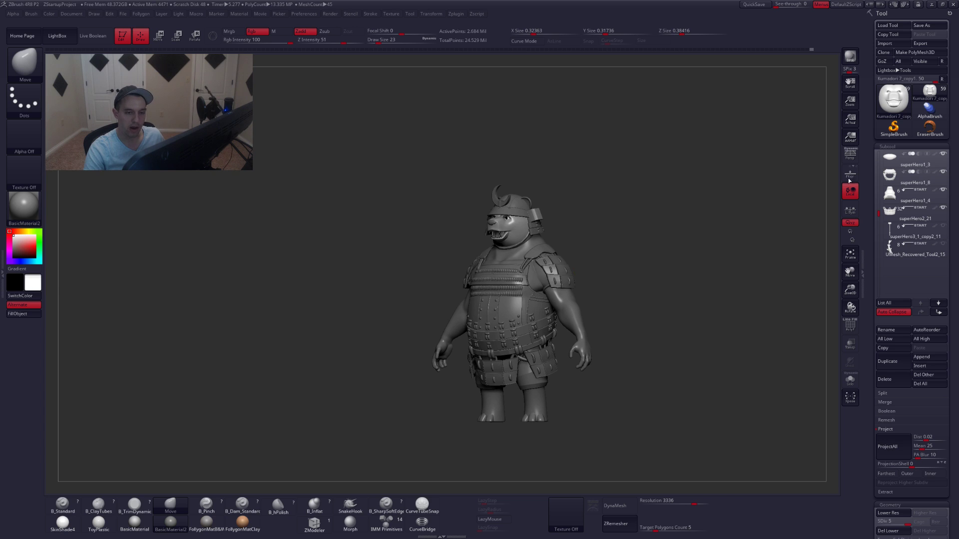
left_click(850, 155)
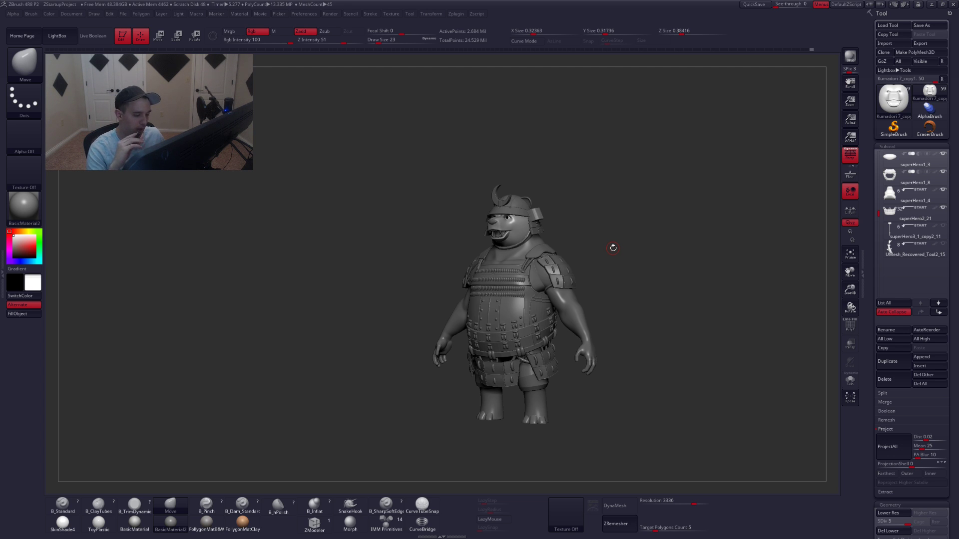
Select the bear's waist belt, superHero3, and raise its subdivision to level 6.
right_click_drag(501, 357, 526, 368, "alt")
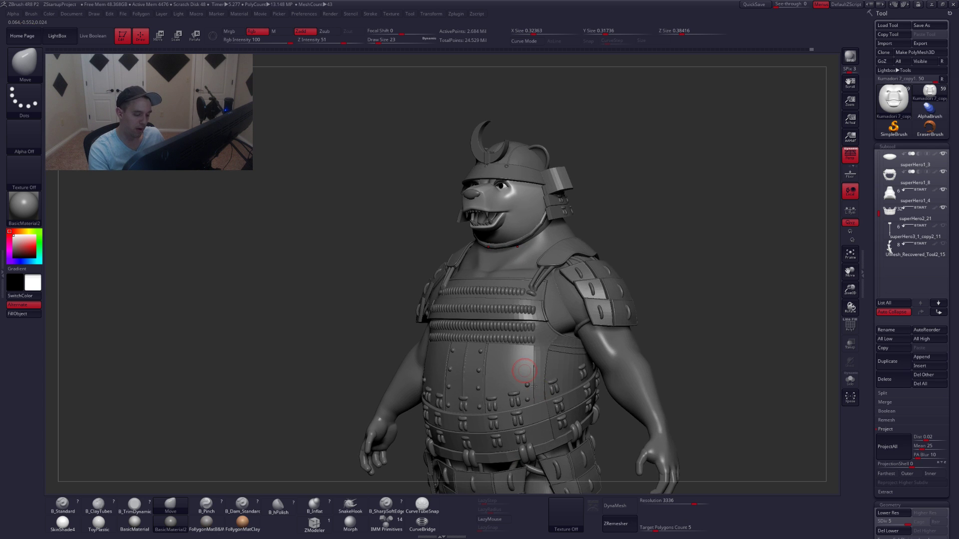
right_click_drag(540, 412, 555, 342, "alt")
left_click(521, 385, "alt")
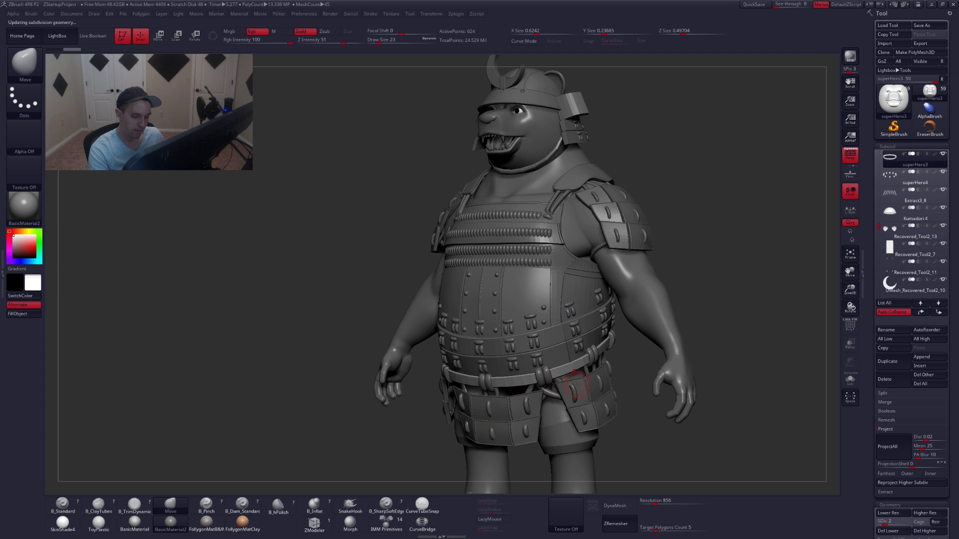
key("shift+d")
key("d")
key("d")
key("d")
key("d")
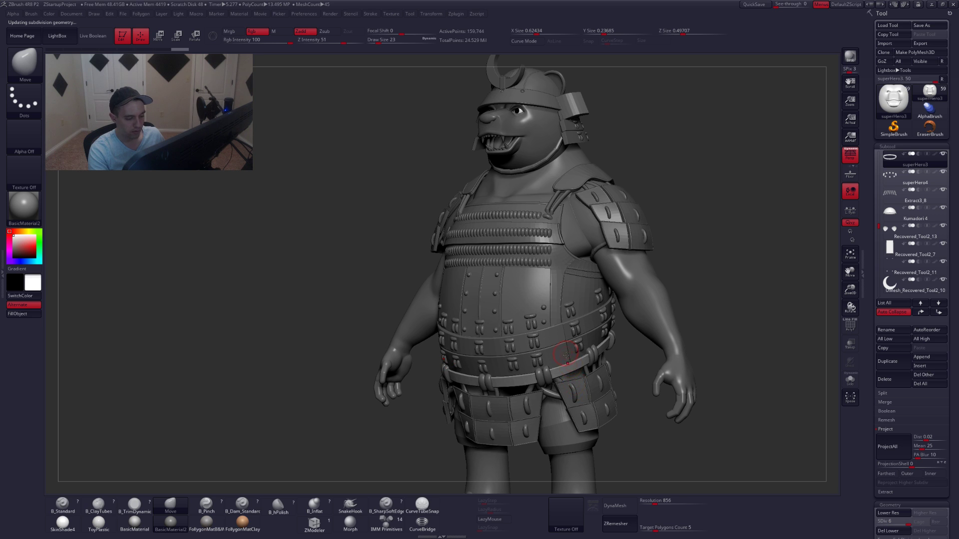
Set the Move brush's draw size to 90 and turn off perspective display for the bear.
key("space")
left_click_drag(572, 368, 582, 368)
mouse_move(582, 370)
right_mouse_down()
mouse_move(665, 372)
mouse_move(550, 375)
right_mouse_up()
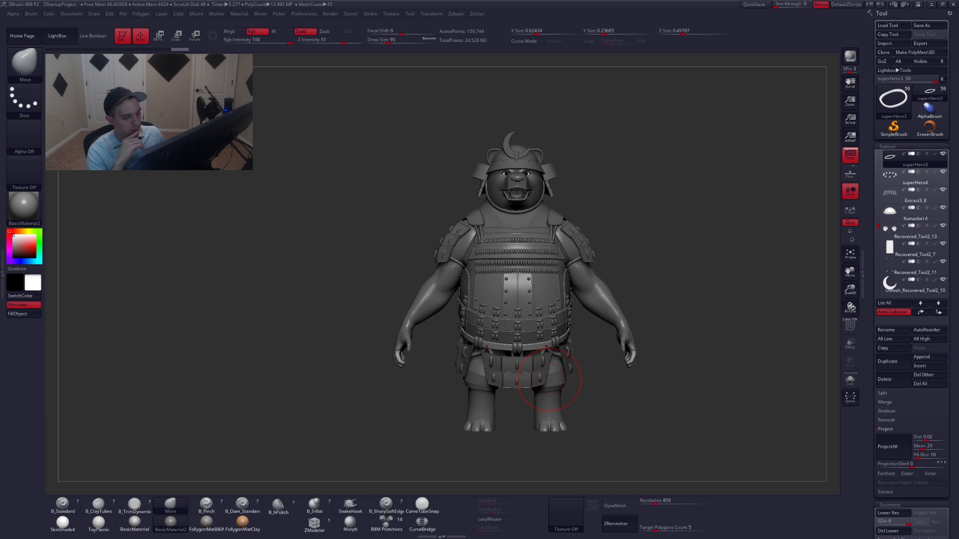
key("p")
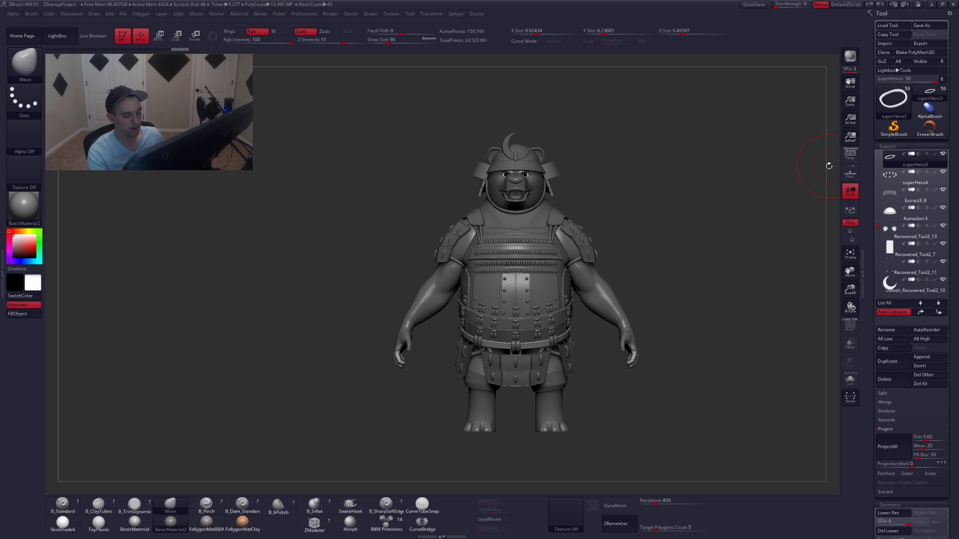
mouse_move(558, 335)
right_mouse_down("ctrl")
mouse_move(566, 355)
mouse_move(555, 352)
right_mouse_up("ctrl")
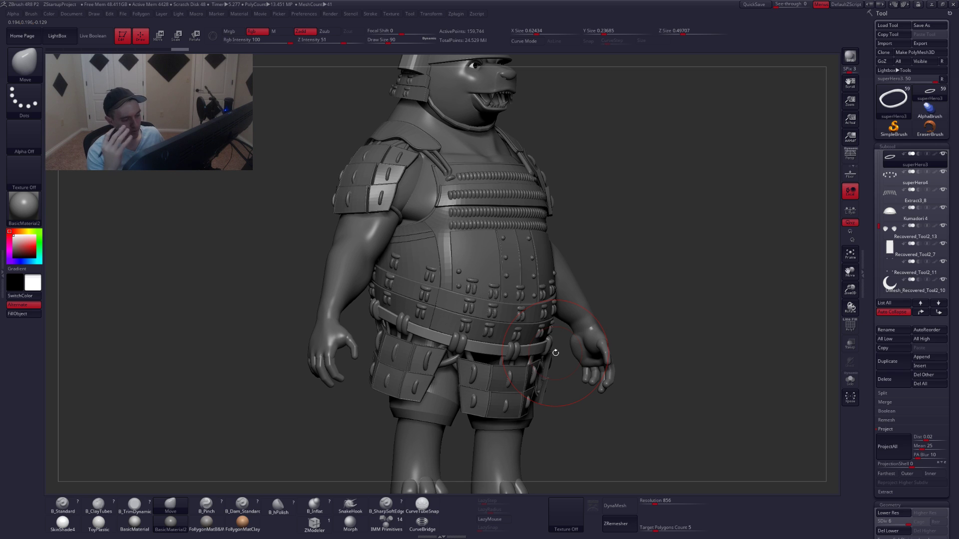
right_click_drag(556, 353, 521, 359)
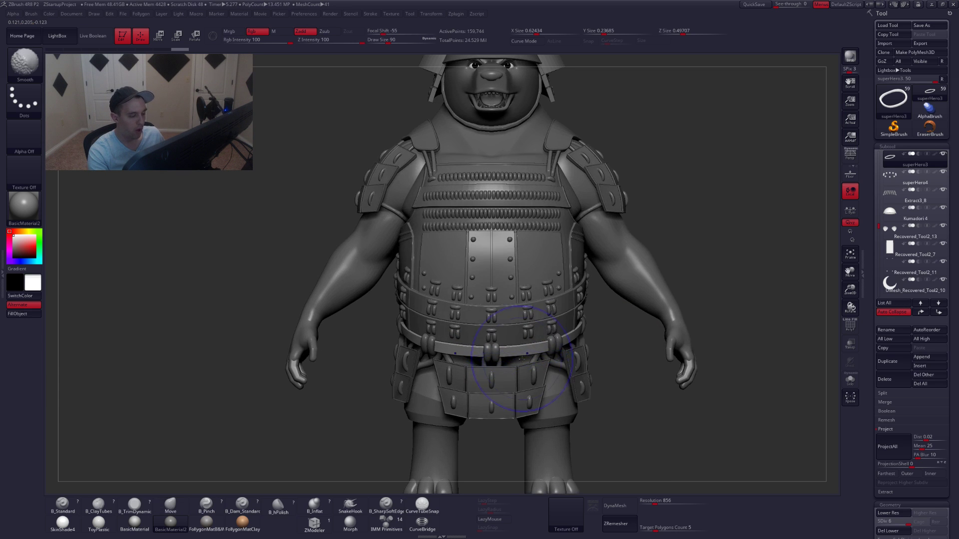
Examine the waist armor by activating the lacing Extract3_5, the belt loops superHero4 and the waist band Extract3_2 in turn.
left_click(550, 331, "alt")
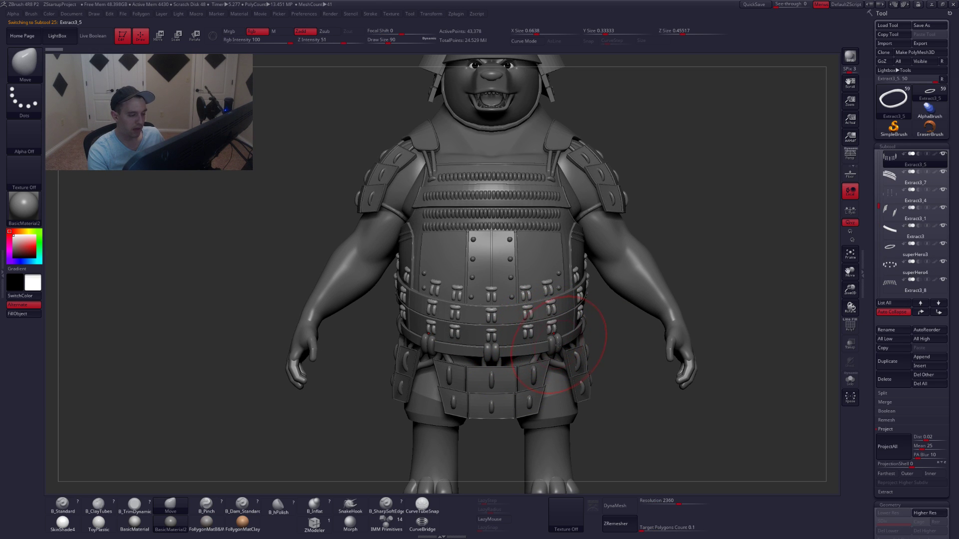
left_click(557, 347, "alt")
right_click_drag(559, 351, 536, 364, "ctrl")
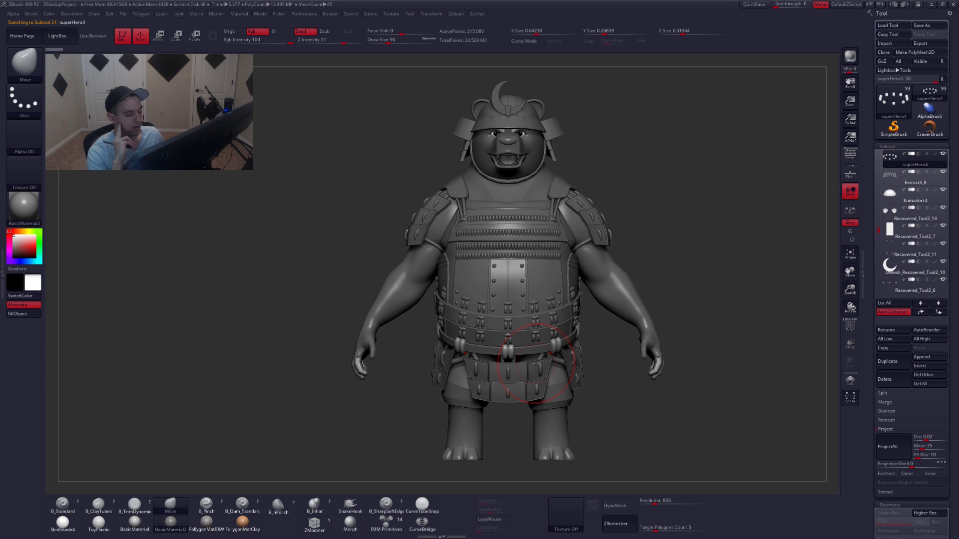
right_click_drag(536, 364, 550, 341, "ctrl")
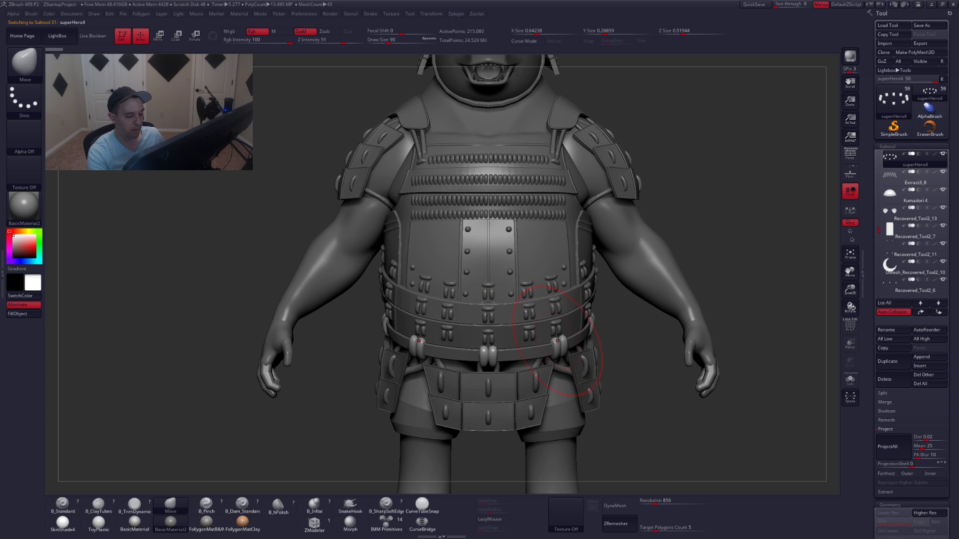
left_click(550, 340, "alt")
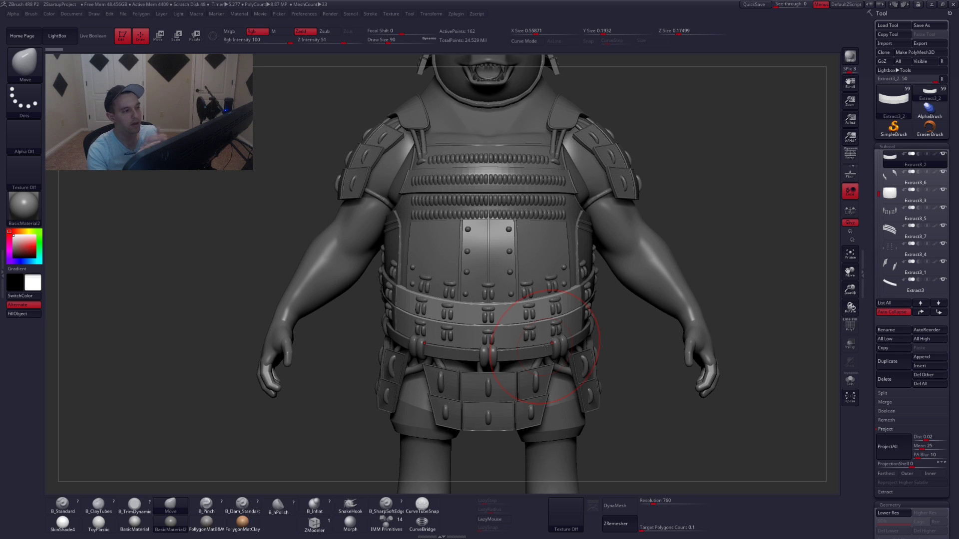
Make the helmet's crest plate, Recovered_Tool2_7, active and set the Move brush's draw size to 17.
right_click_drag(504, 254, 503, 257)
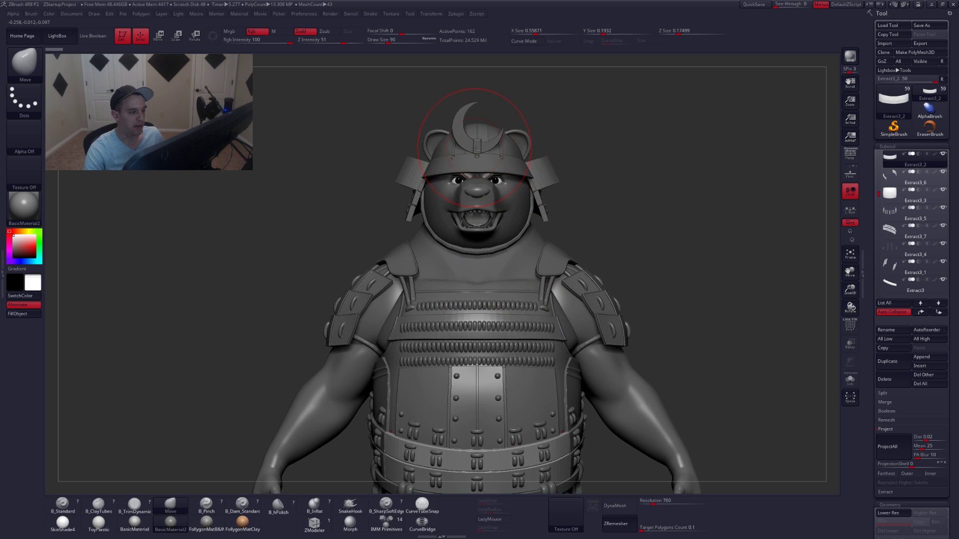
left_click(533, 221, "alt")
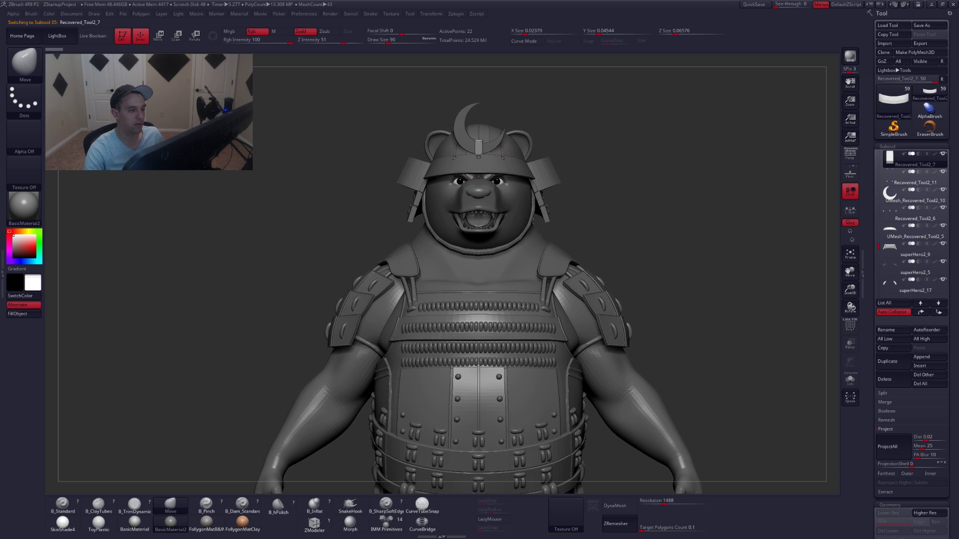
right_click_drag(533, 221, 530, 264, "ctrl")
key("space")
left_click_drag(495, 174, 482, 173)
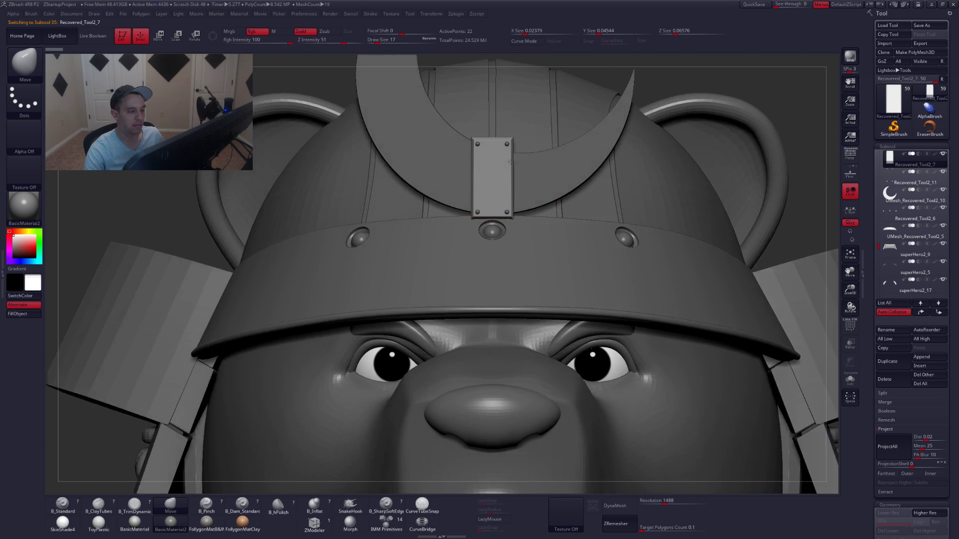
mouse_move(510, 162)
right_mouse_down()
mouse_move(542, 163)
mouse_move(505, 227)
mouse_move(484, 216)
right_mouse_up()
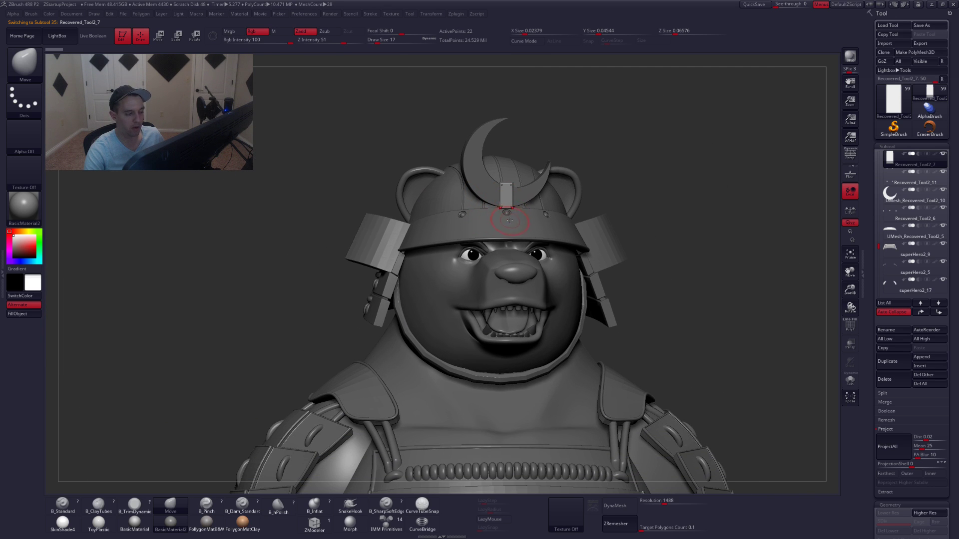
Select the shoulder cords, superHero2_10, and examine where they attach to the chest armor.
right_click_drag(537, 256, 497, 304, "ctrl")
left_click(554, 301, "alt")
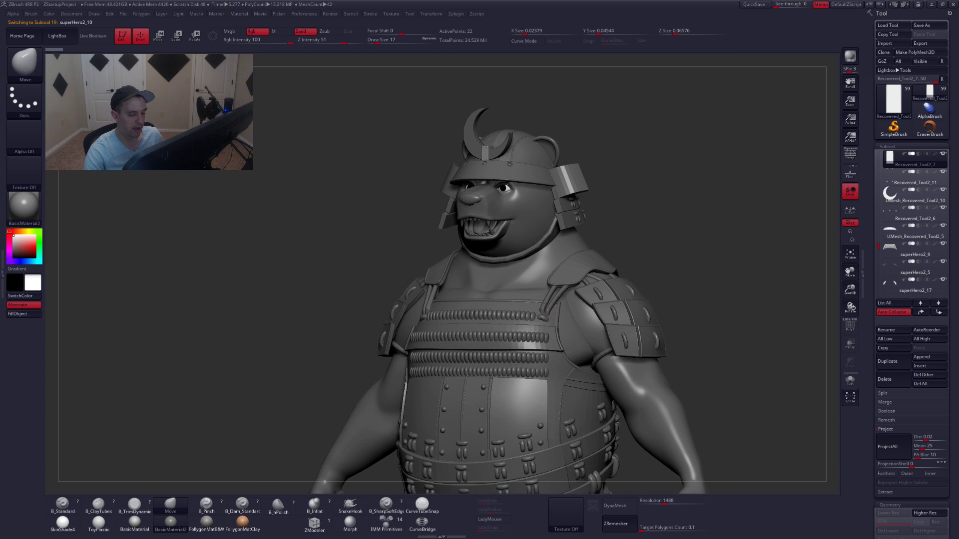
mouse_move(554, 303)
right_mouse_down("ctrl")
mouse_move(577, 366)
mouse_move(558, 311)
right_mouse_up("ctrl")
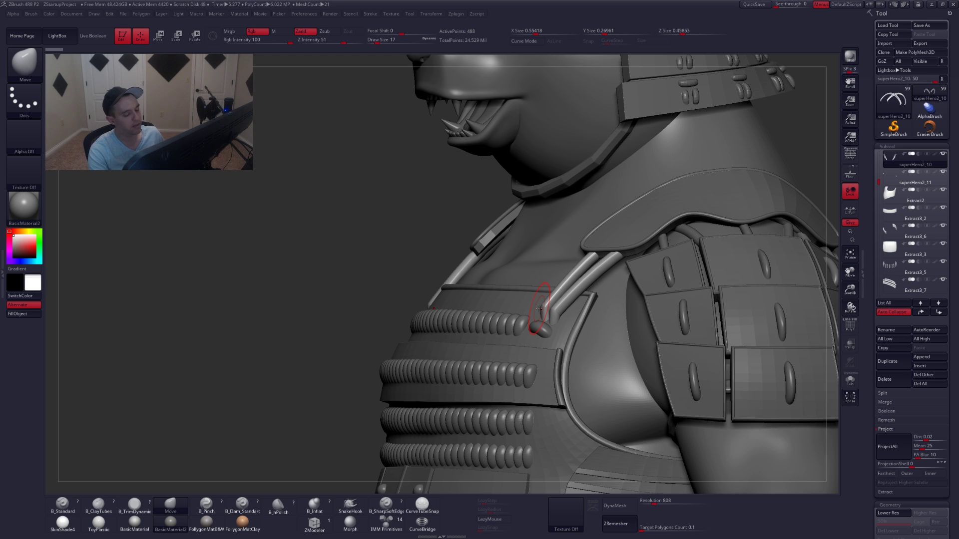
right_click_drag(636, 368, 575, 386, "ctrl")
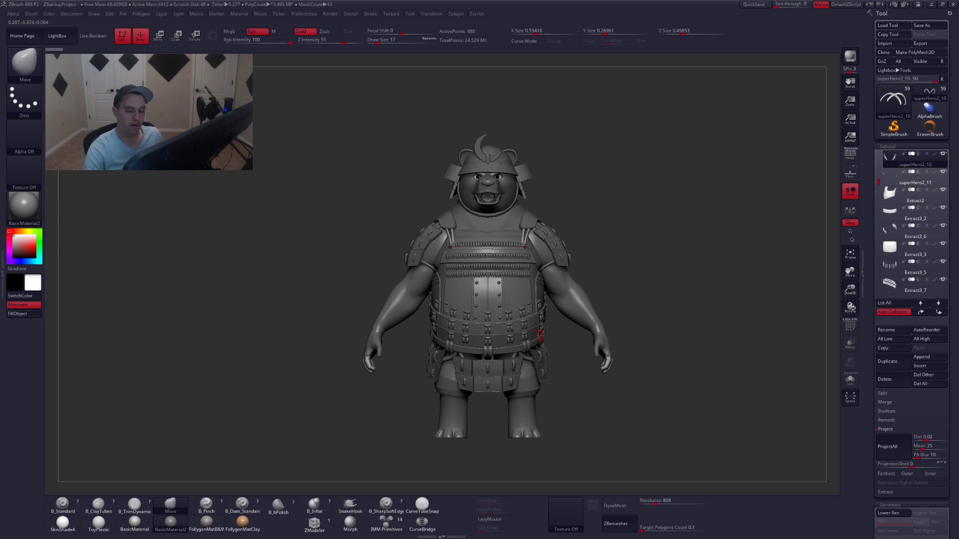
Make the skirt plates at the bear's lower back, superHero2_14, the active subtool.
left_click(504, 334, "alt")
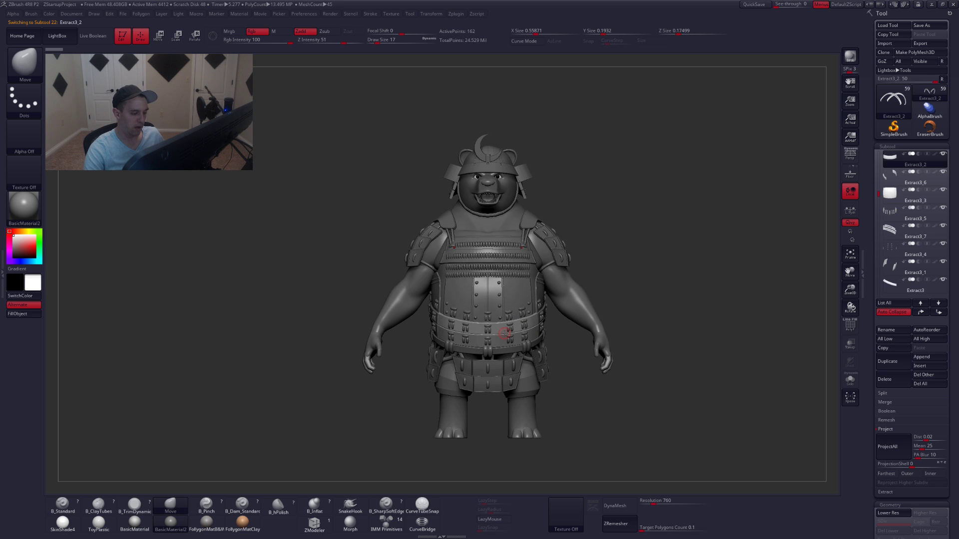
right_click_drag(521, 341, 526, 384, "ctrl")
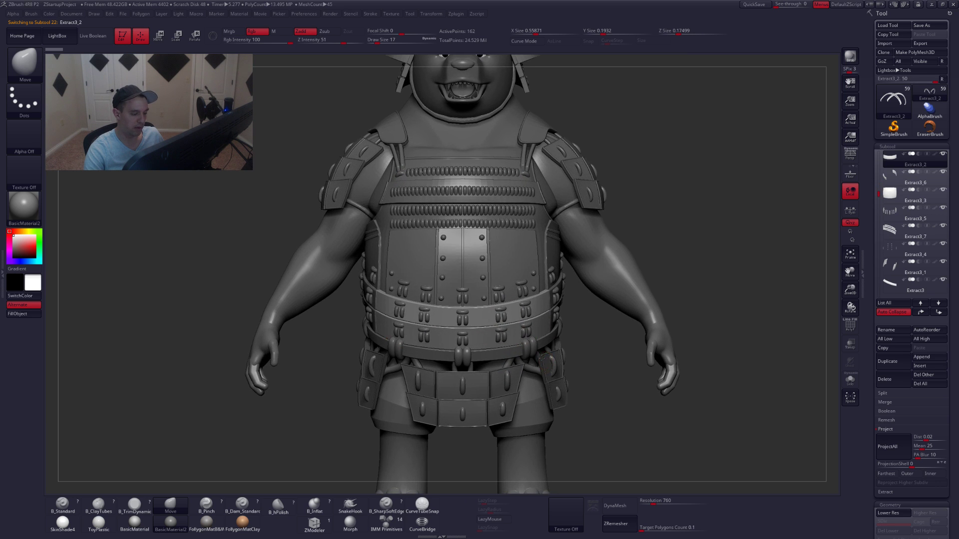
right_click_drag(562, 351, 495, 342)
right_click_drag(499, 304, 510, 252)
left_click(499, 288, "alt")
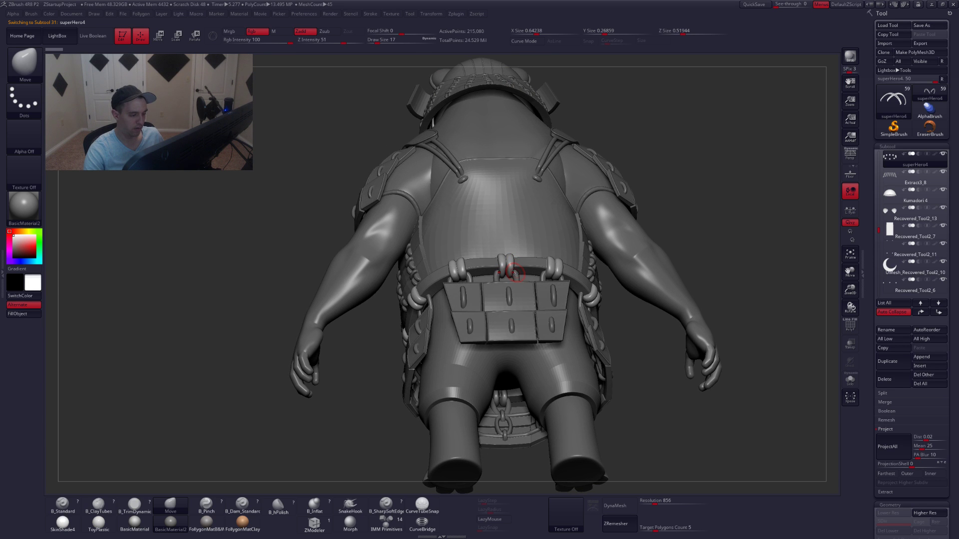
left_click(520, 293, "alt")
right_click_drag(522, 291, 542, 302, "ctrl")
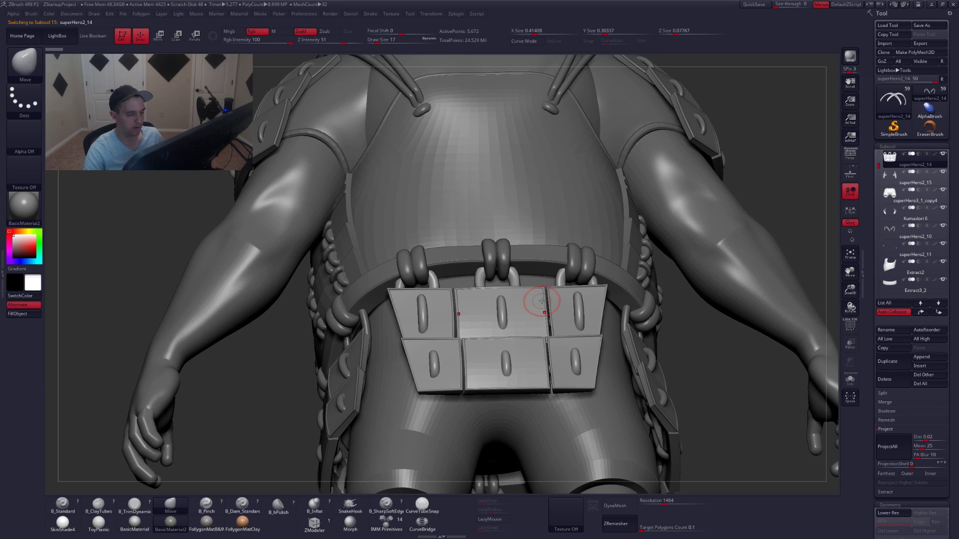
Show the rear skirt plates in isolation with their polyframe and polygroups displayed.
key("shift+f")
key("shift+d")
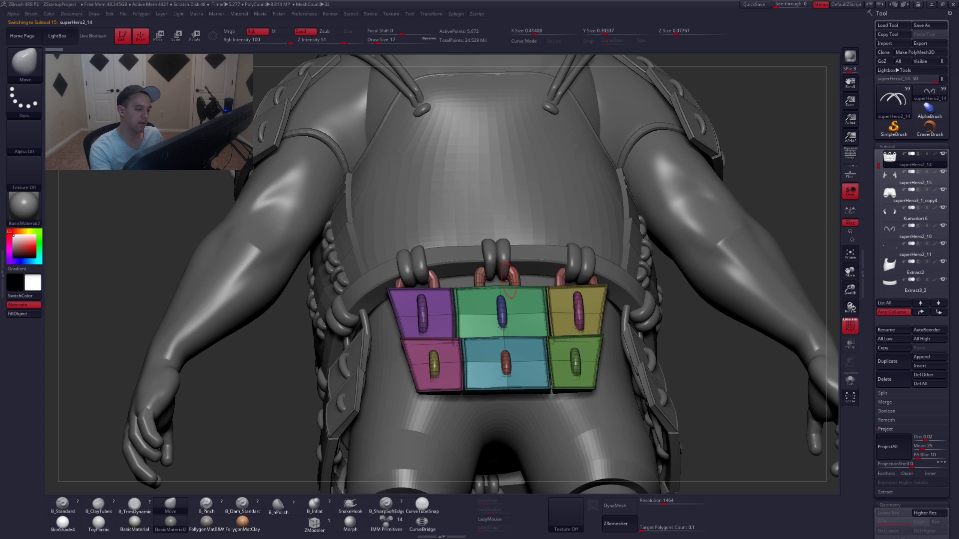
key("alt+s")
right_click_drag(508, 279, 502, 319)
Isolate the three hanging loops of the rear skirt plates and combine them into one polygroup.
left_click(502, 319, "ctrl+shift")
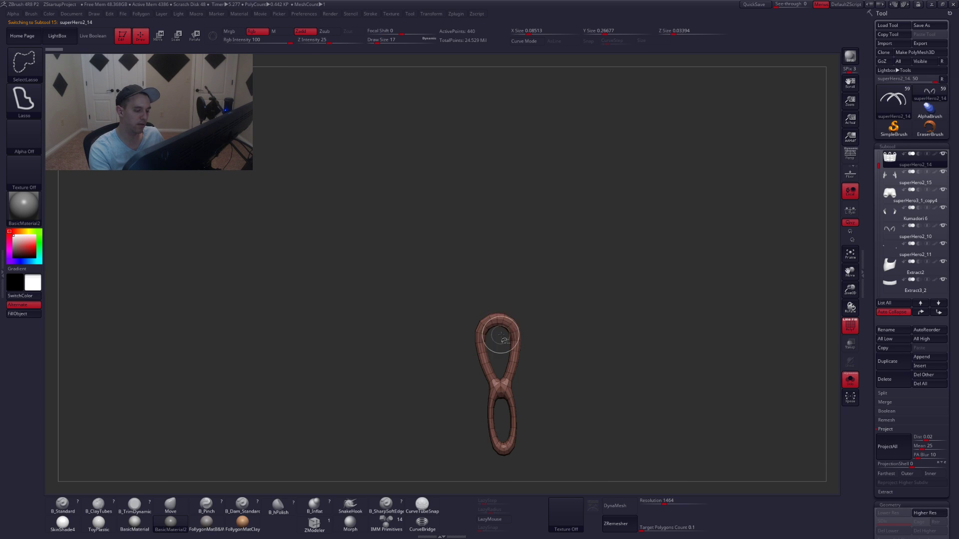
left_click(594, 293, "ctrl+shift")
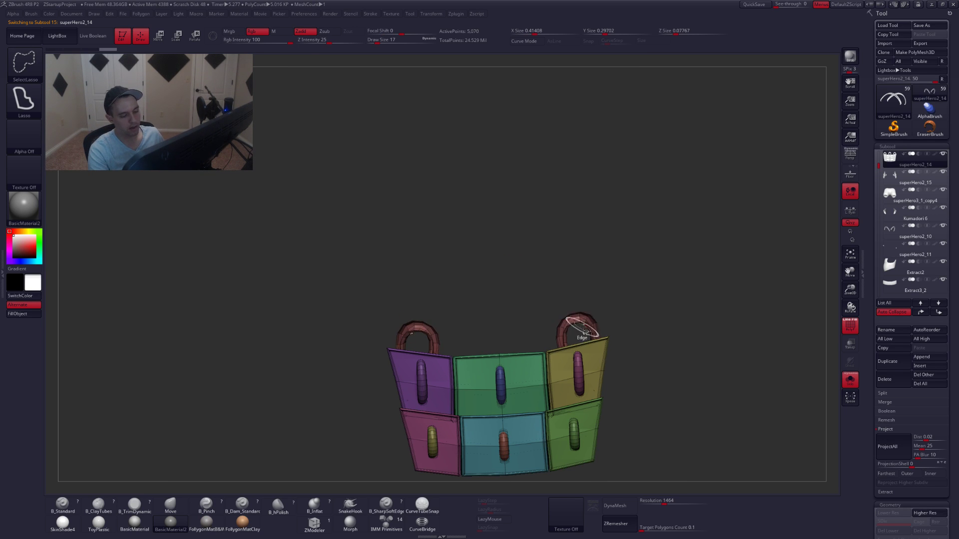
left_click(585, 324, "ctrl+shift")
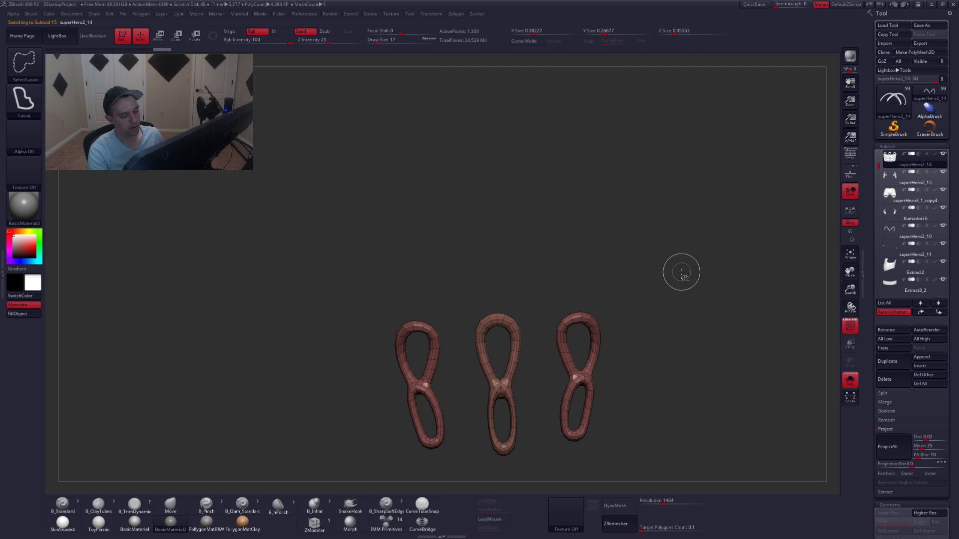
key("ctrl+w")
left_click(660, 306, "ctrl+shift")
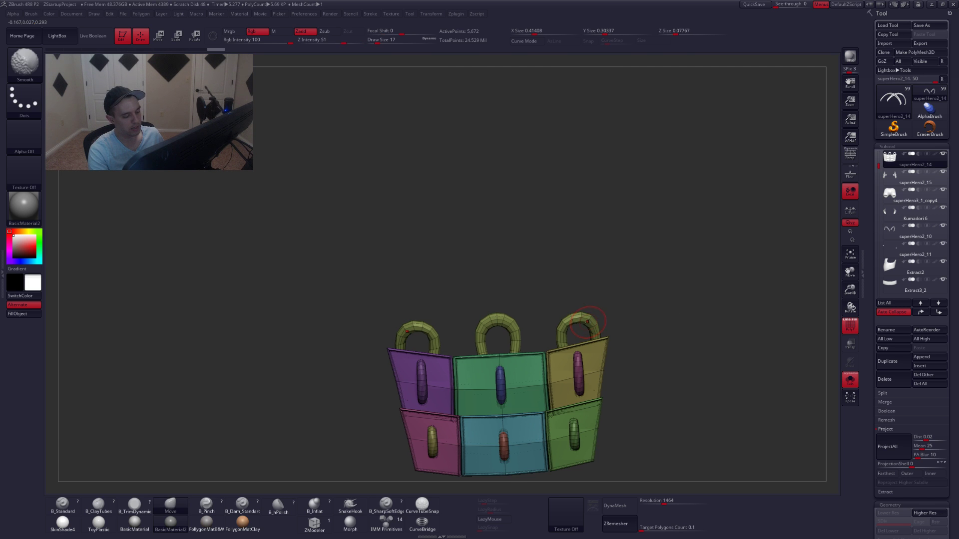
Set the Move brush's draw size to 35 and reshape the hanging loops beneath the rear belt.
key("r")
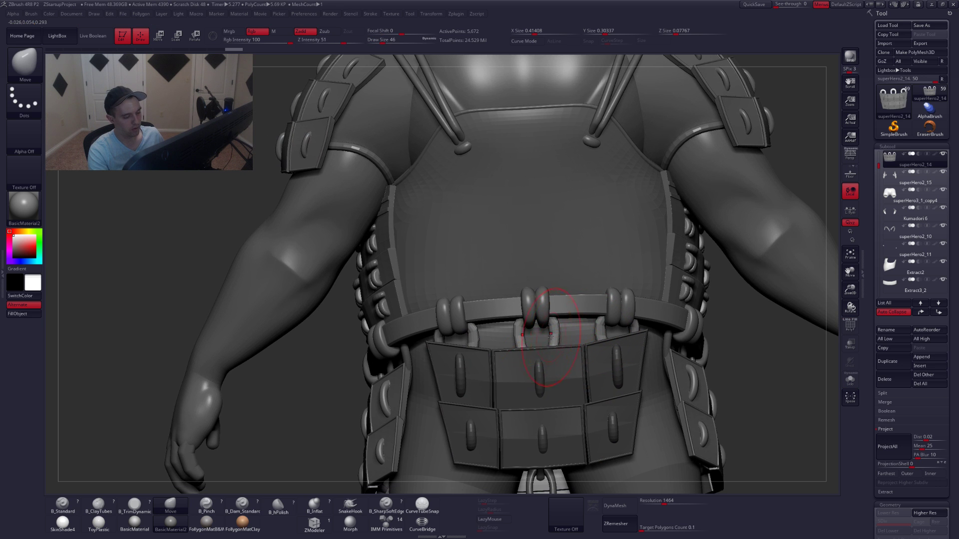
key("space")
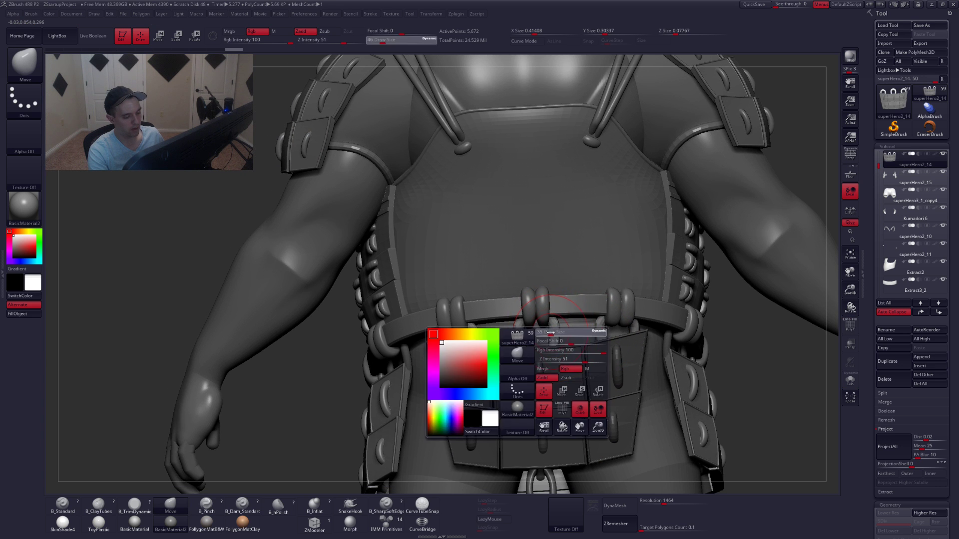
right_click_drag(562, 345, 551, 336)
left_click_drag(552, 335, 633, 327)
right_click_drag(568, 363, 550, 366)
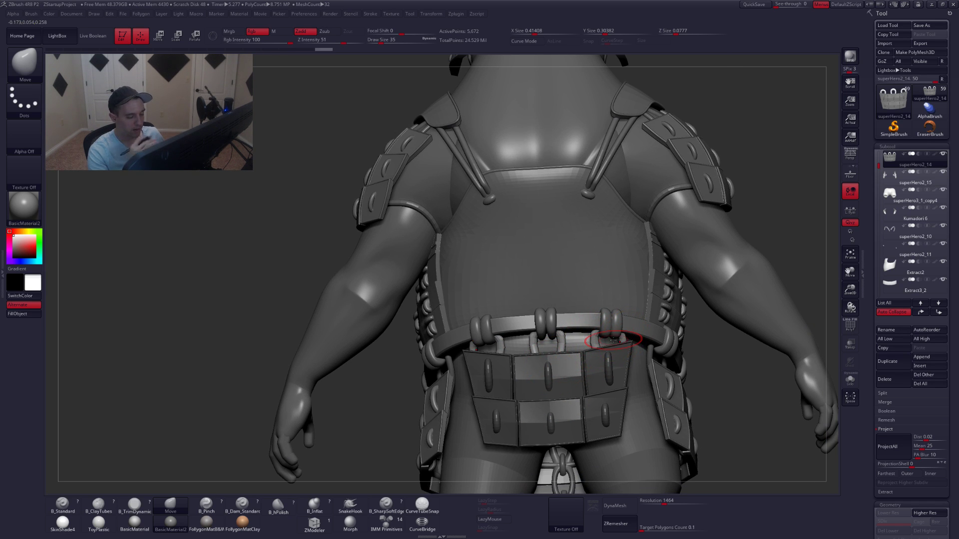
mouse_move(613, 340)
right_mouse_down()
mouse_move(621, 350)
mouse_move(607, 361)
mouse_move(623, 325)
right_mouse_up()
key("d")
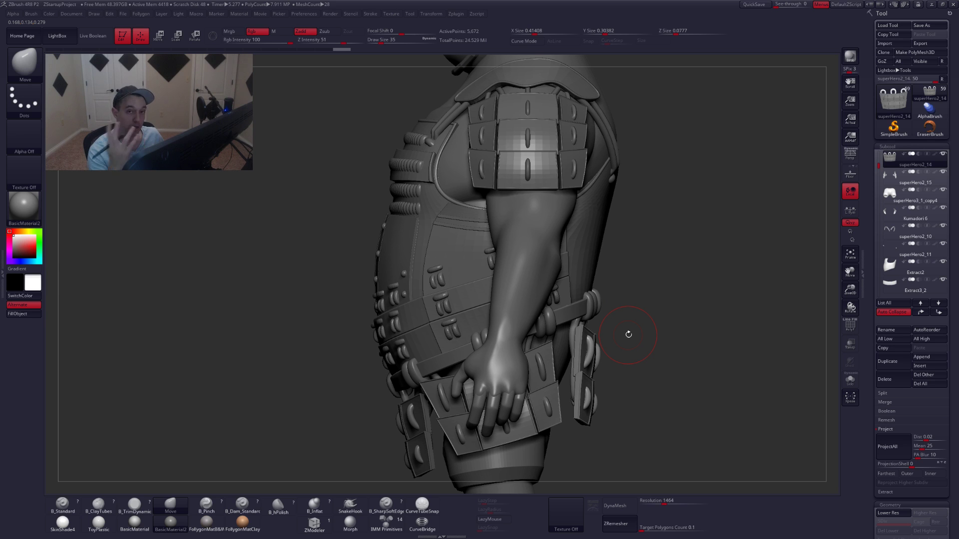
Select the belt loops, superHero4, and set the Move brush's draw size to 20.
left_click(592, 305, "alt")
key("alt+s")
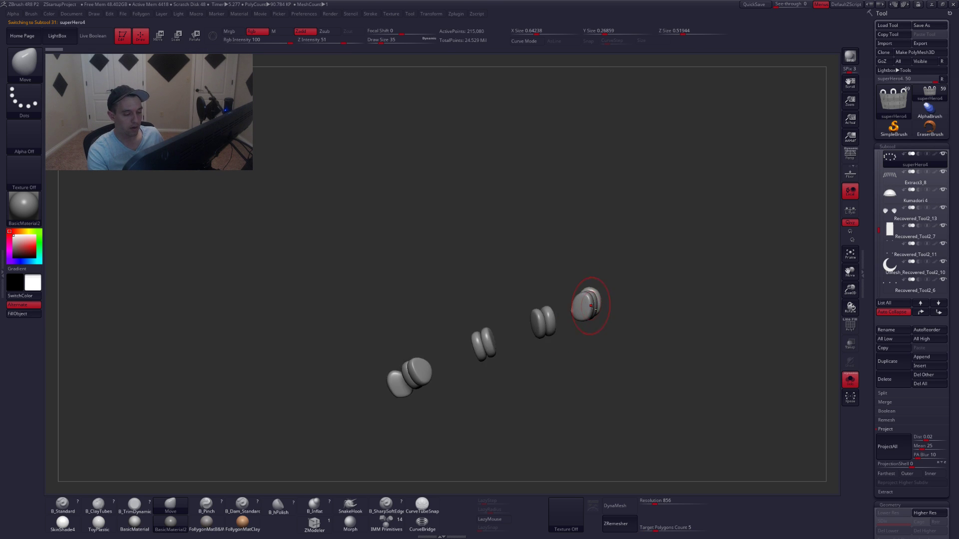
right_click_drag(592, 306, 590, 339)
key("space")
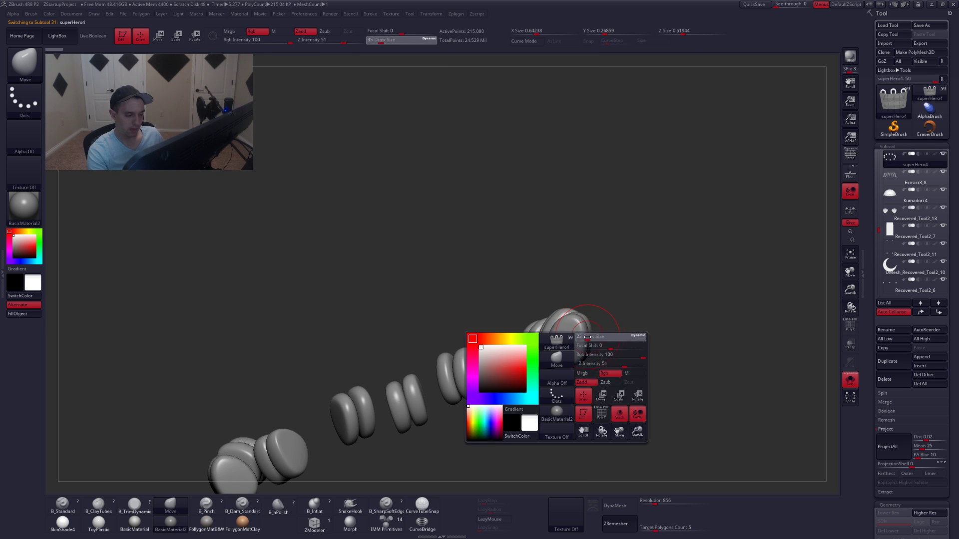
left_click_drag(587, 338, 586, 337)
key("ctrl+shift+s")
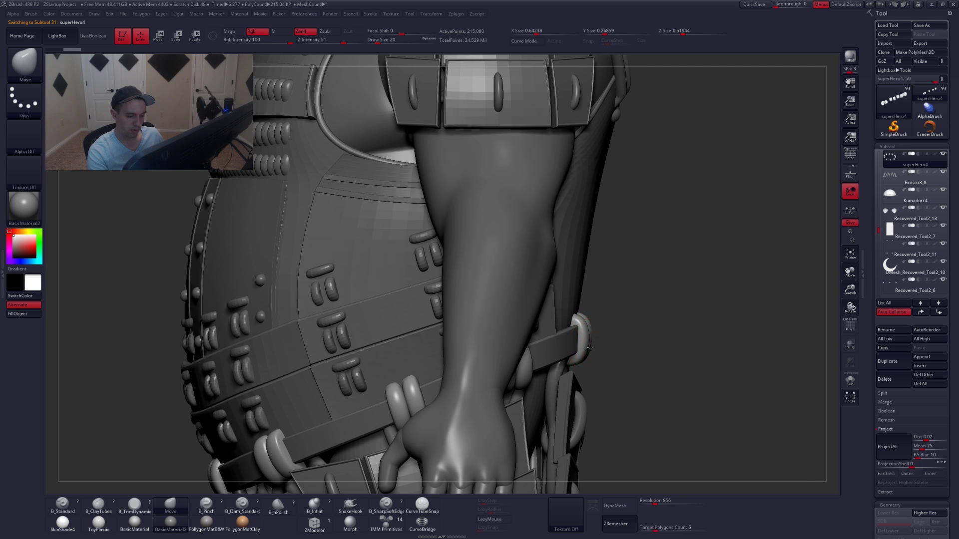
Pull the belt loop at the bear's rear hip down toward the skirt cord with the Move brush.
right_click_drag(590, 348, 430, 335)
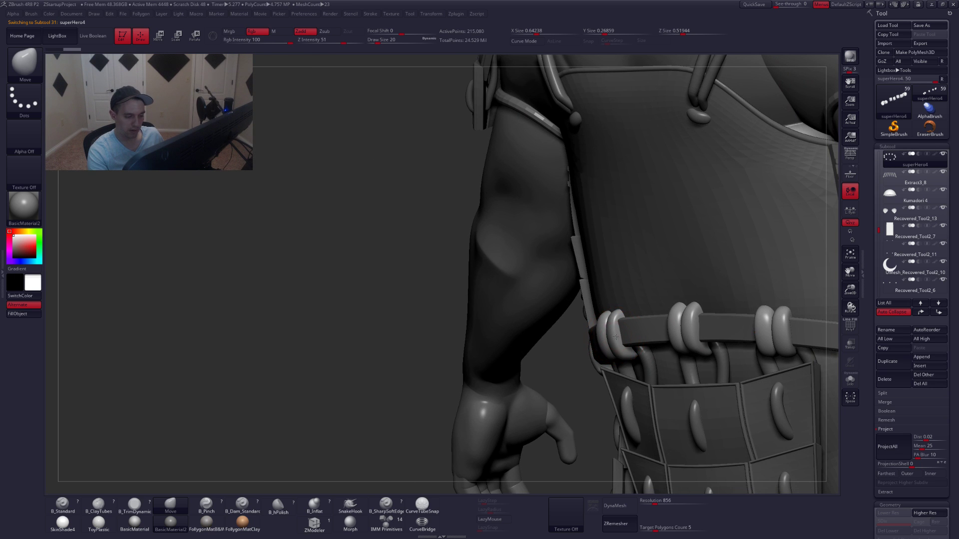
left_click_drag(615, 337, 624, 351)
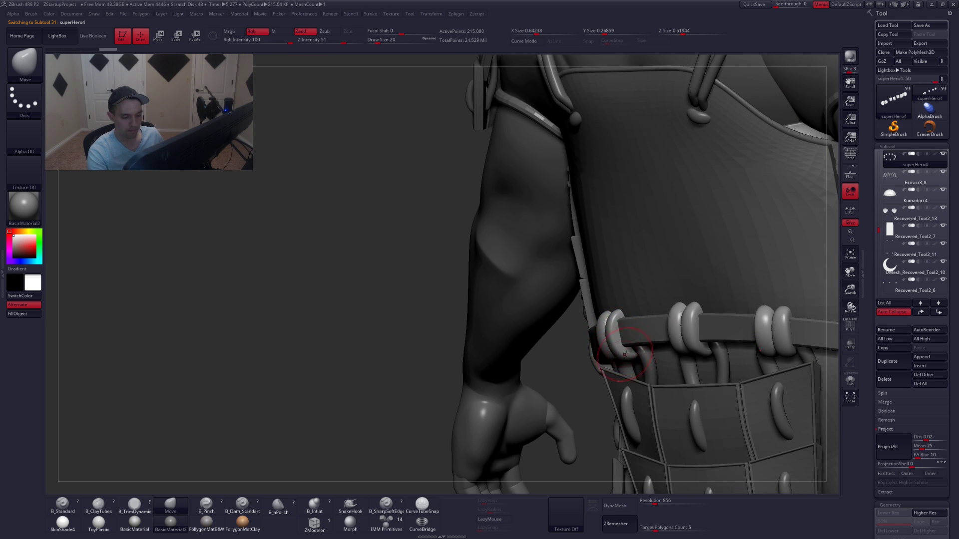
right_click_drag(625, 355, 505, 312, "ctrl")
right_click_drag(770, 299, 670, 309)
key("f")
right_click_drag(576, 382, 600, 366, "alt")
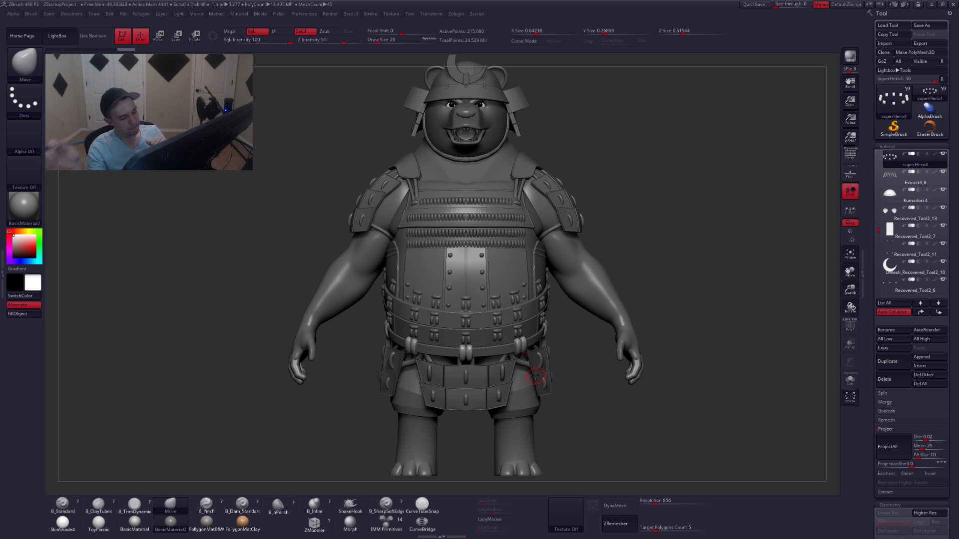
Isolate the belt loops, superHero4, to show the full ring around the waist.
right_click_drag(472, 347, 528, 373, "alt")
key("alt+s")
right_click_drag(609, 289, 604, 312)
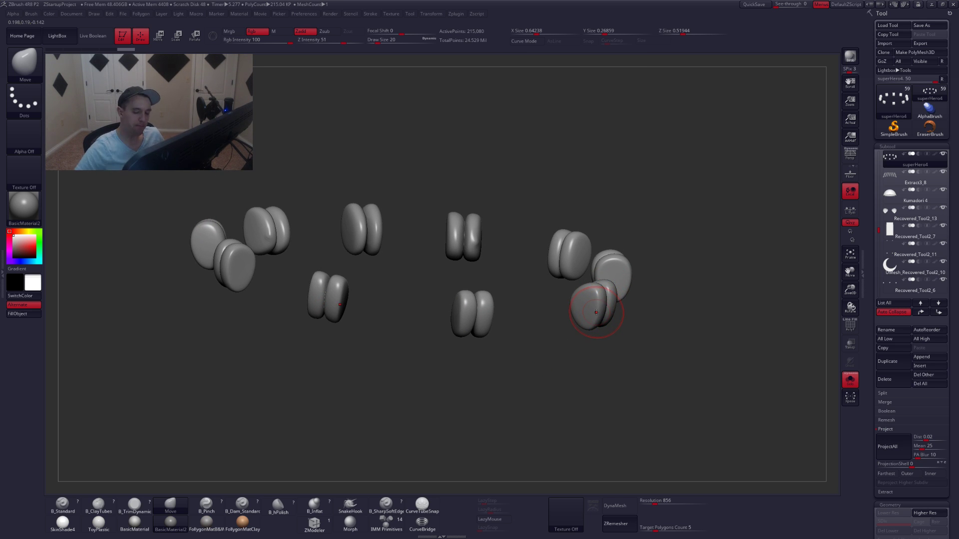
Duplicate the belt loops, superHero4, and isolate the copy.
left_click(890, 362)
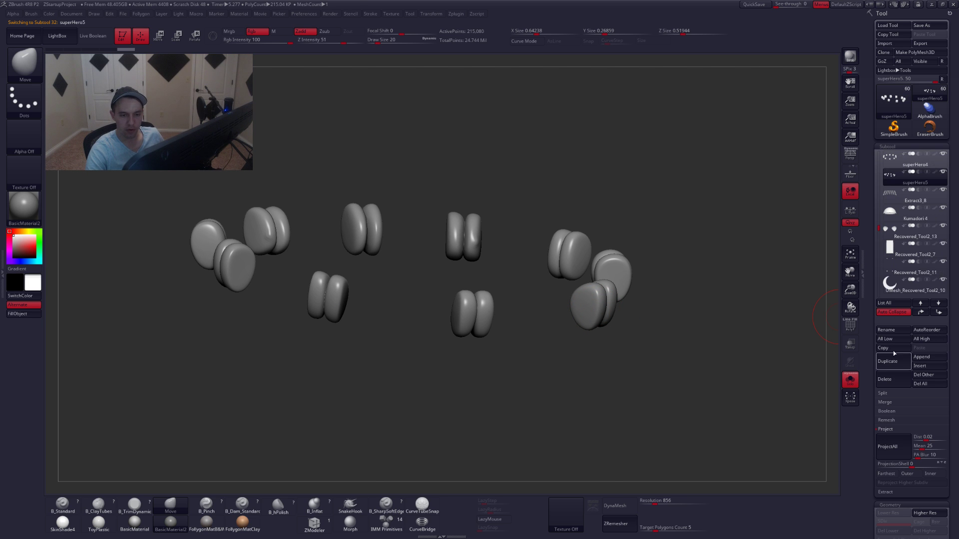
key("alt+s")
right_click_drag(437, 305, 446, 292, "shift")
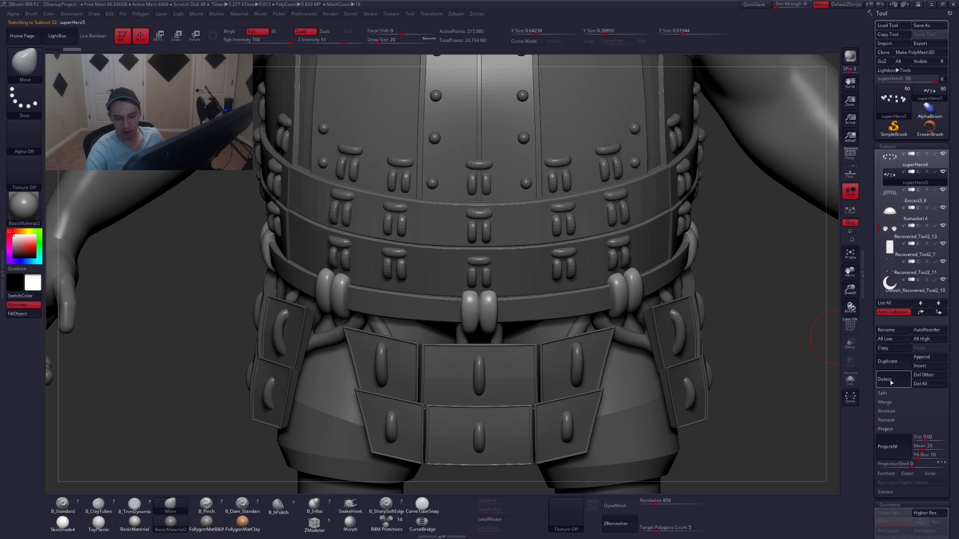
left_click(898, 429)
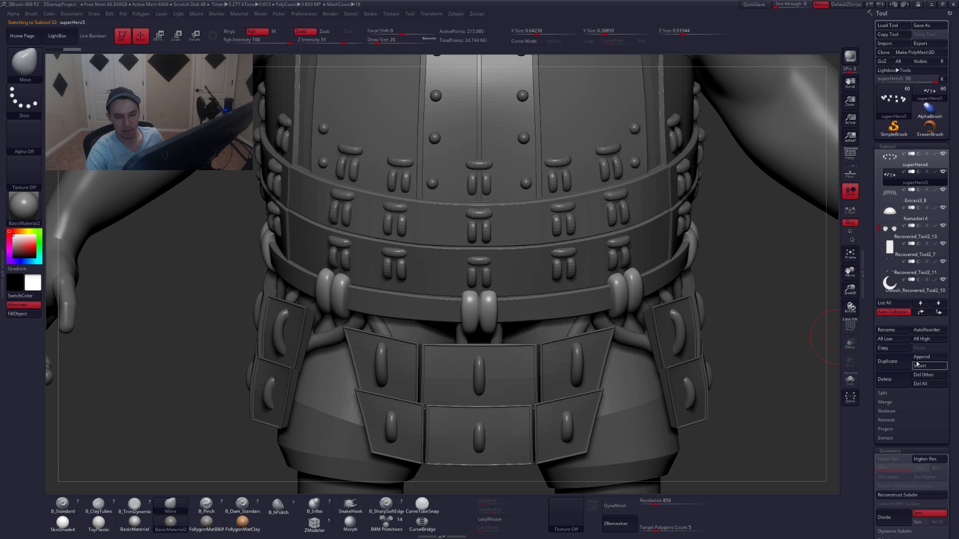
left_click(850, 379)
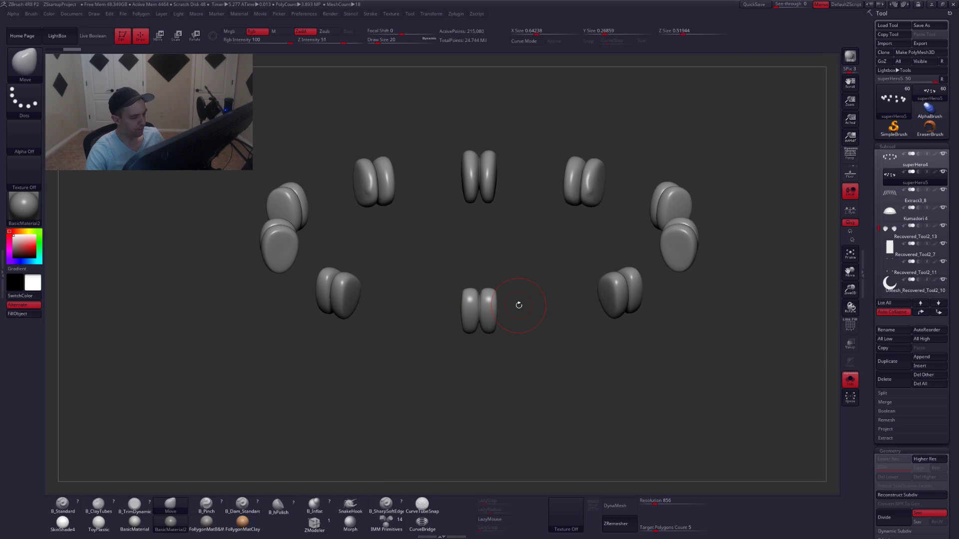
Reconstruct the copied loops' subdivision levels and delete the levels below and above level 2 to keep a low-poly mesh.
mouse_move(455, 272)
left_mouse_down("ctrl+shift")
mouse_move(447, 313)
mouse_move(462, 371)
mouse_move(480, 371)
left_mouse_up("ctrl+shift")
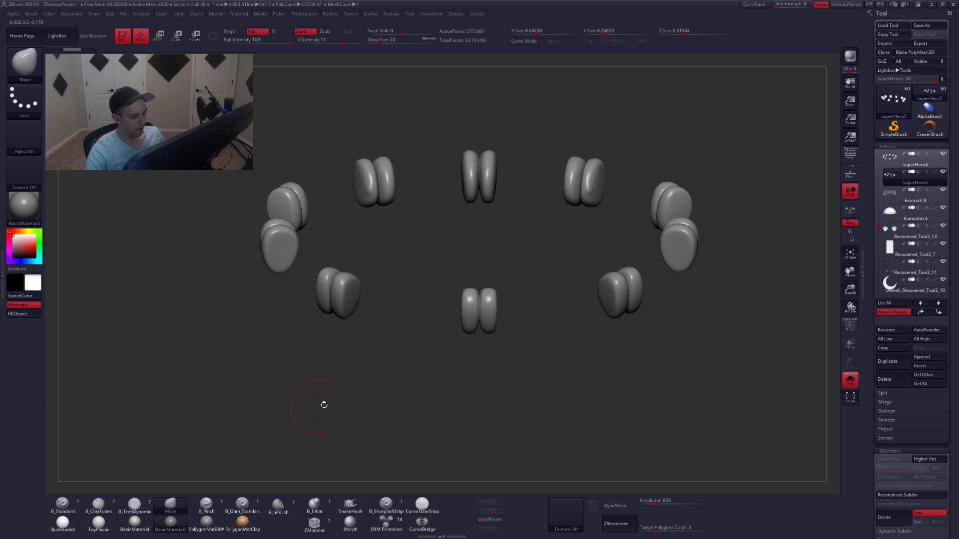
left_click(881, 495)
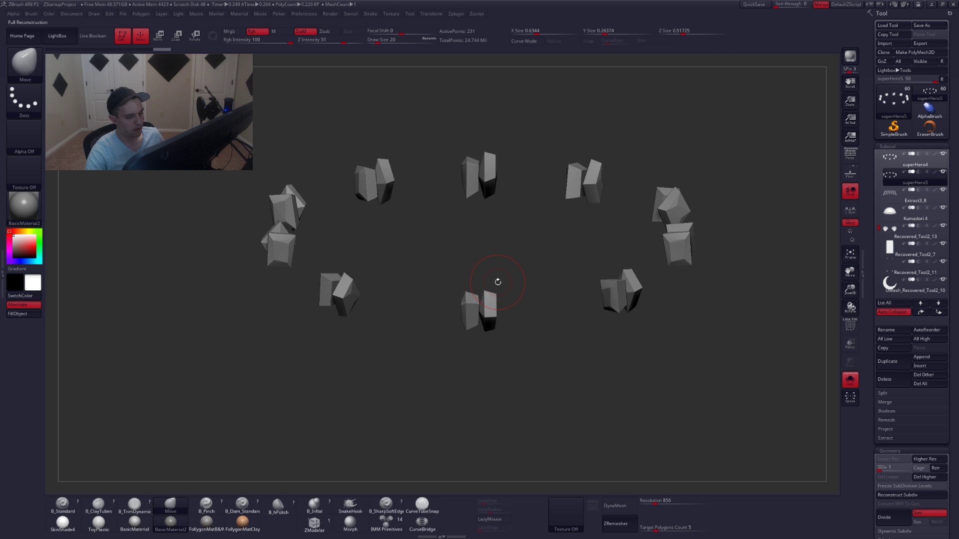
key("d")
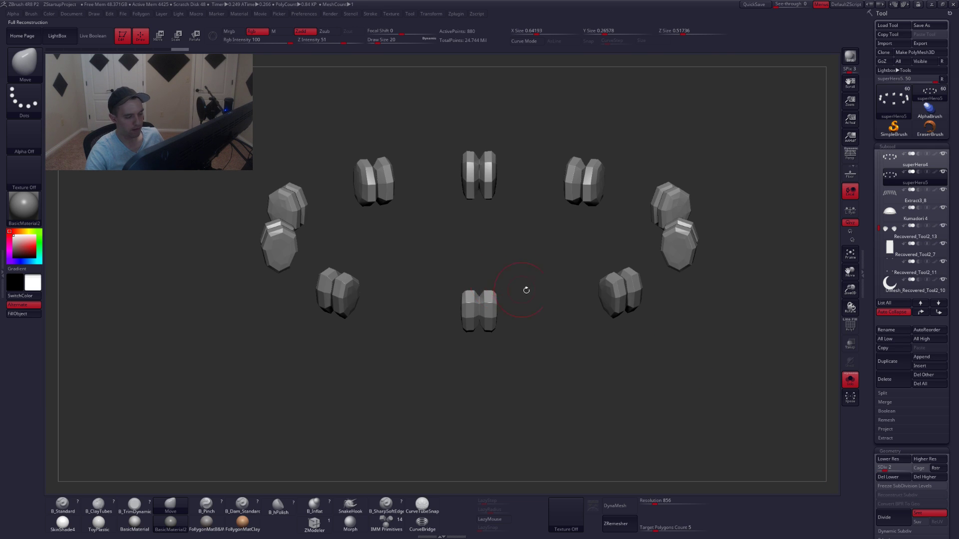
left_click(894, 479)
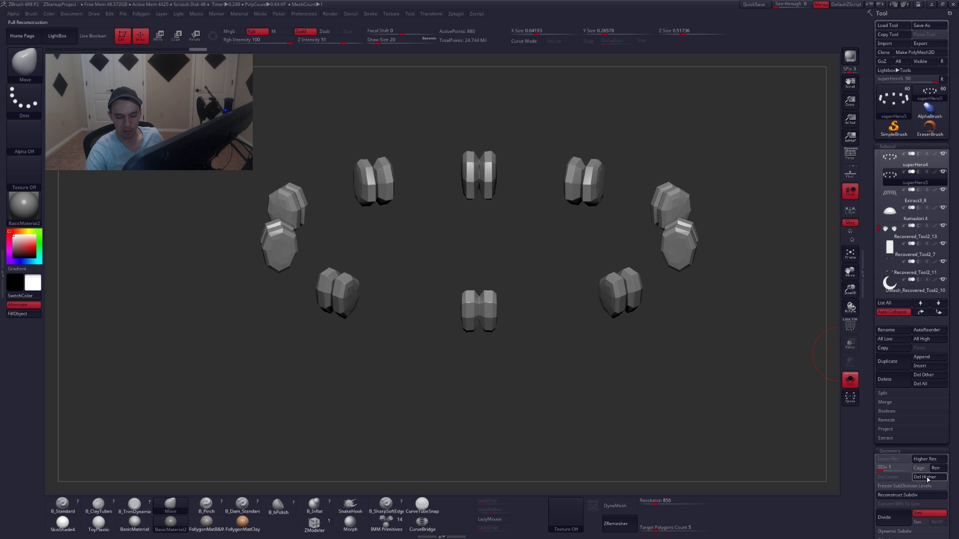
Apply Mirror And Weld to the low-poly belt loops.
right_click_drag(489, 333, 509, 333, "ctrl")
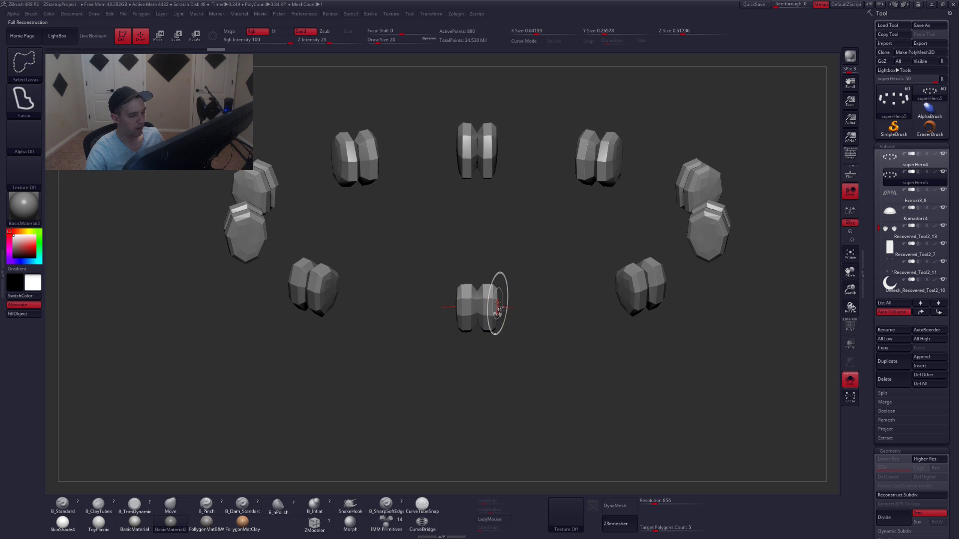
key("ctrl+shift+f")
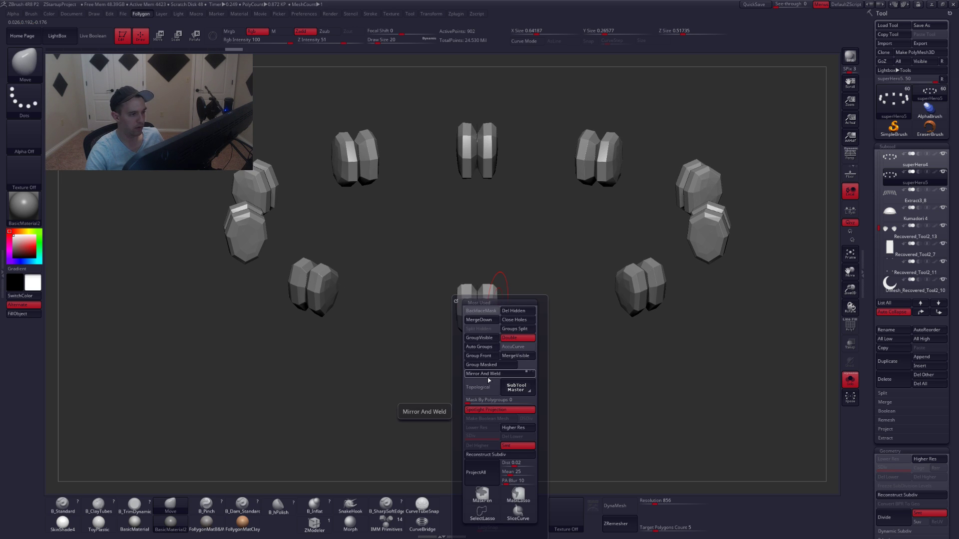
left_click(487, 377)
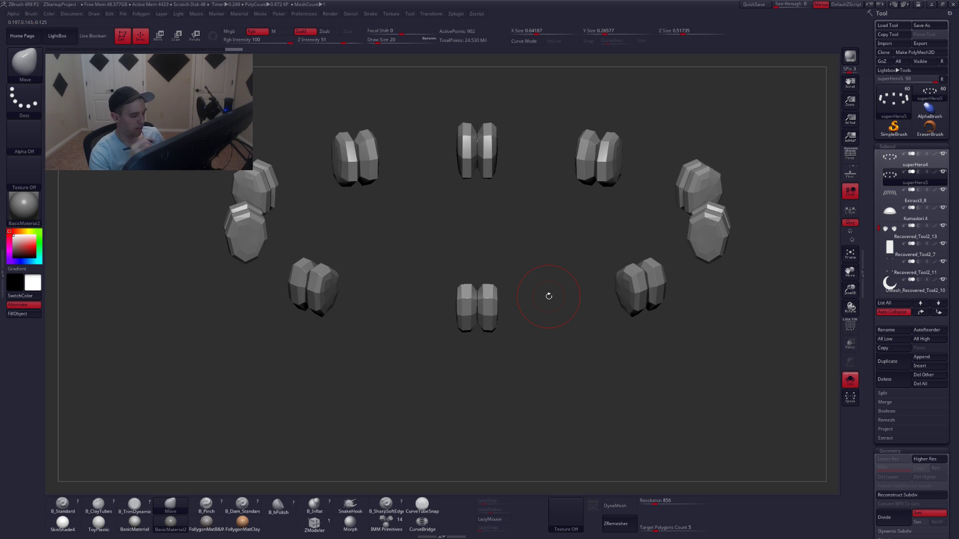
Choose the Thick Rope brush and set its draw size to 7 for the center pair of belt loops.
left_click_drag(549, 297, 585, 377, "alt")
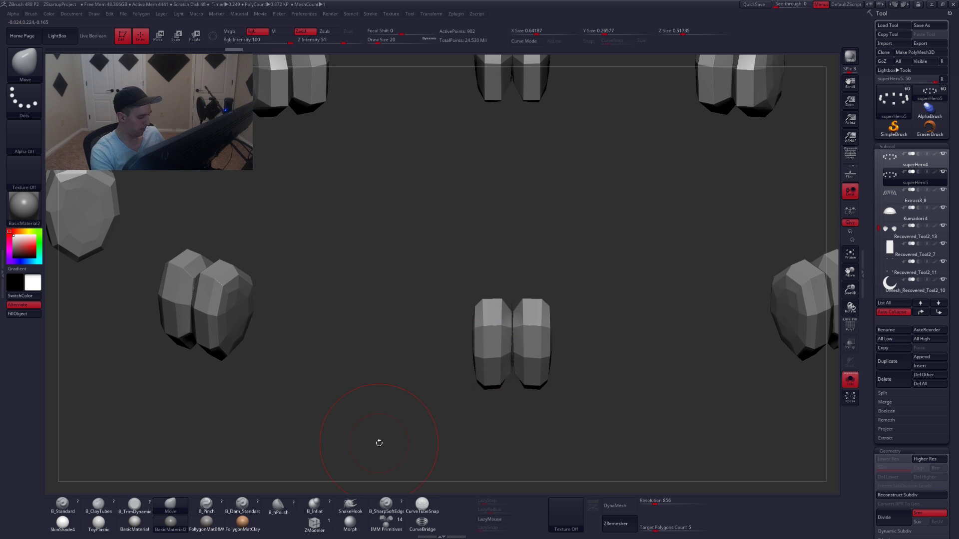
left_click(314, 523)
key("b")
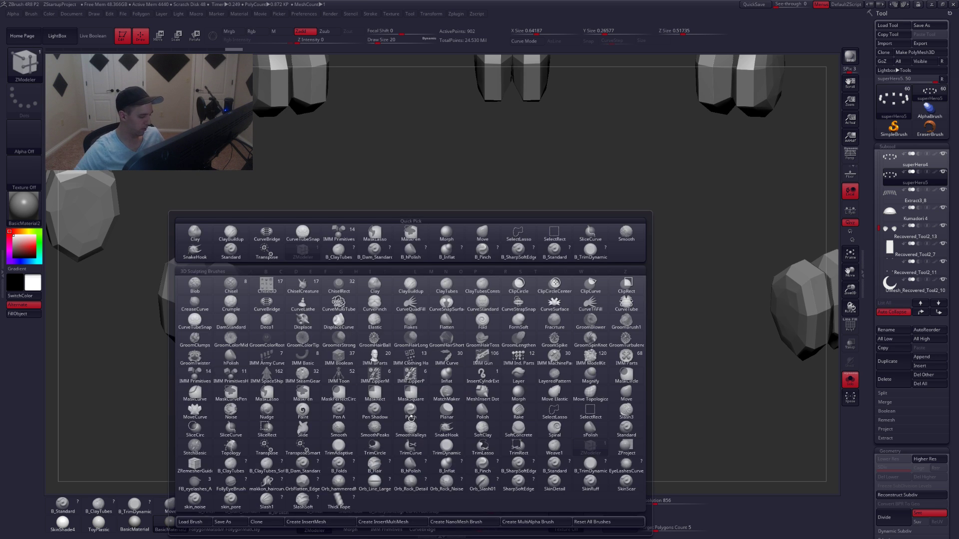
left_click(339, 499)
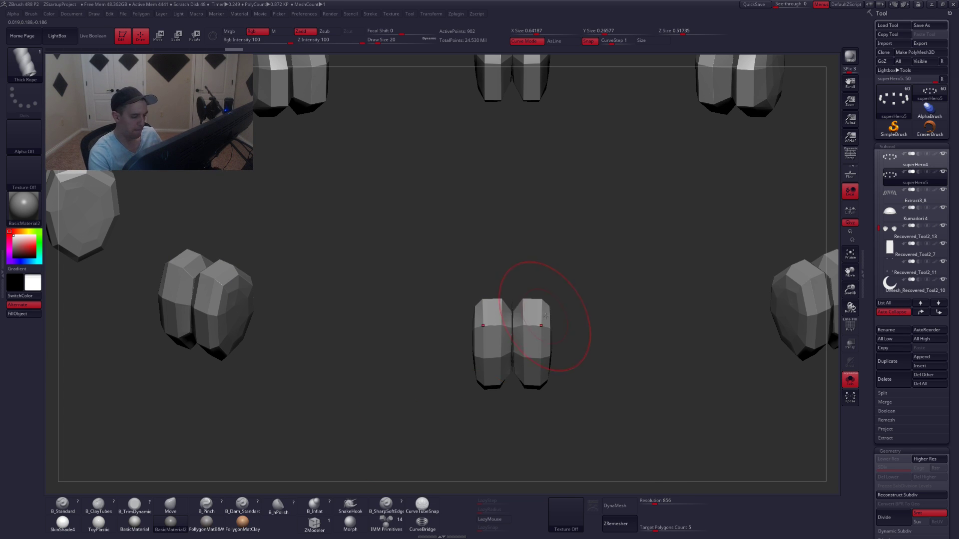
key("space")
left_click_drag(578, 295, 569, 298)
key("d")
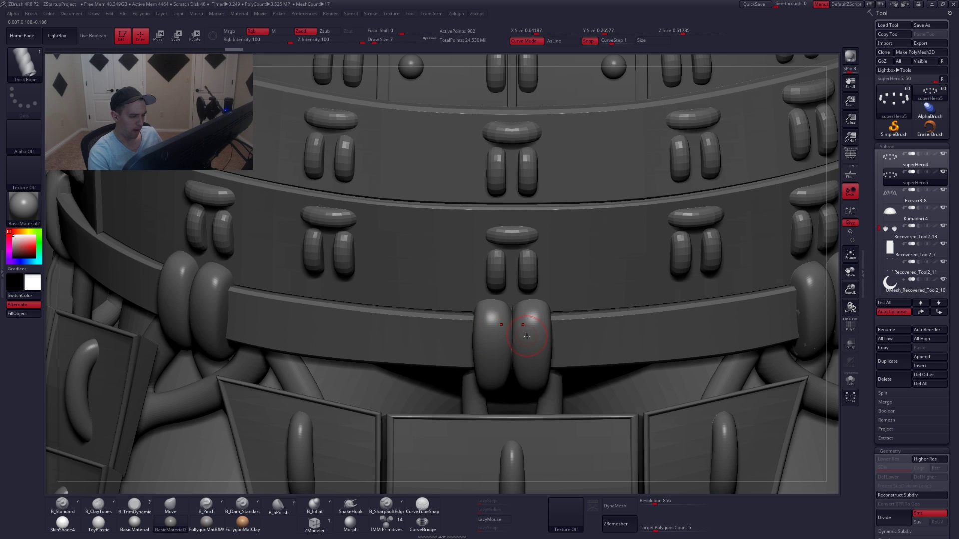
key("shift+d")
right_click_drag(489, 322, 508, 331, "alt")
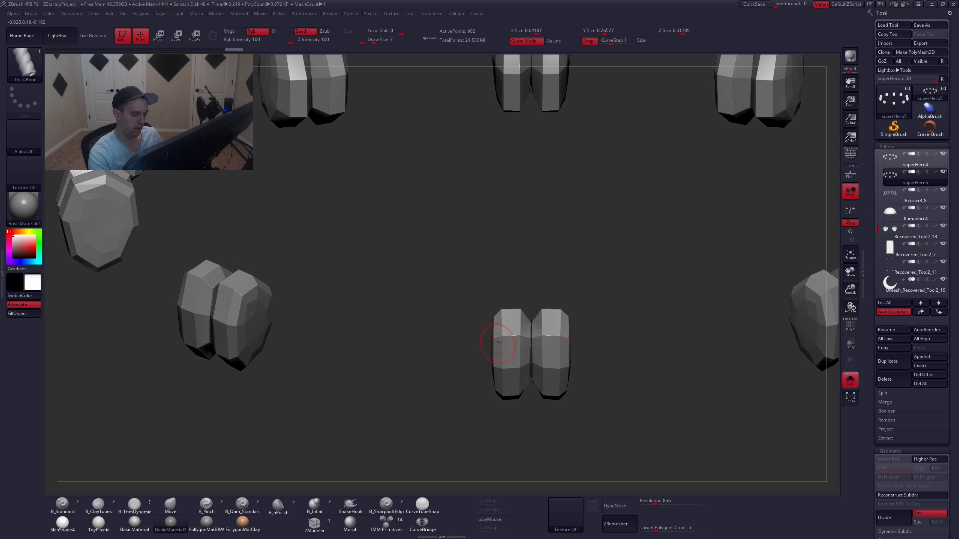
Wrap a thick rope ring around each loop of the center belt loop pair.
key("s")
left_click(505, 331)
left_click(503, 376)
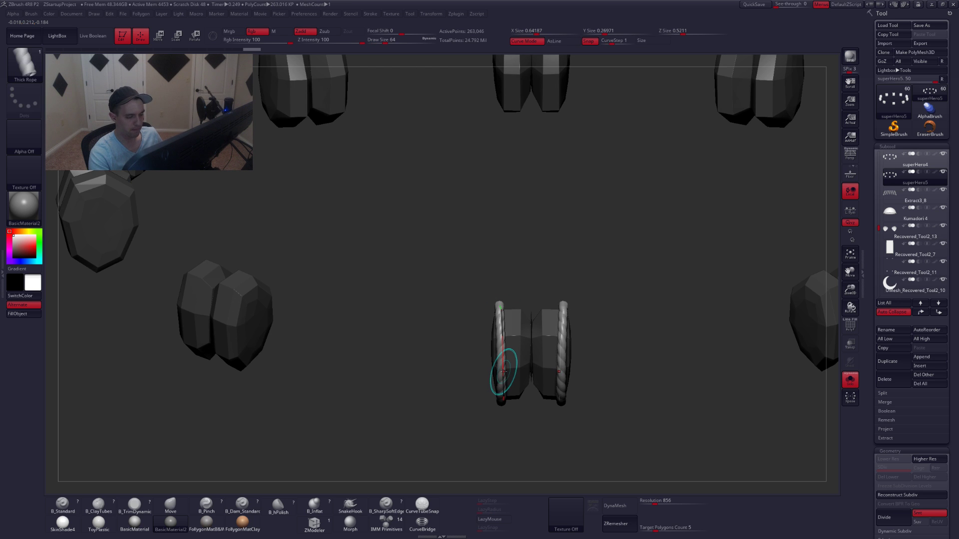
mouse_move(604, 324)
left_mouse_down()
mouse_move(625, 350)
mouse_move(649, 359)
mouse_move(601, 313)
left_mouse_up()
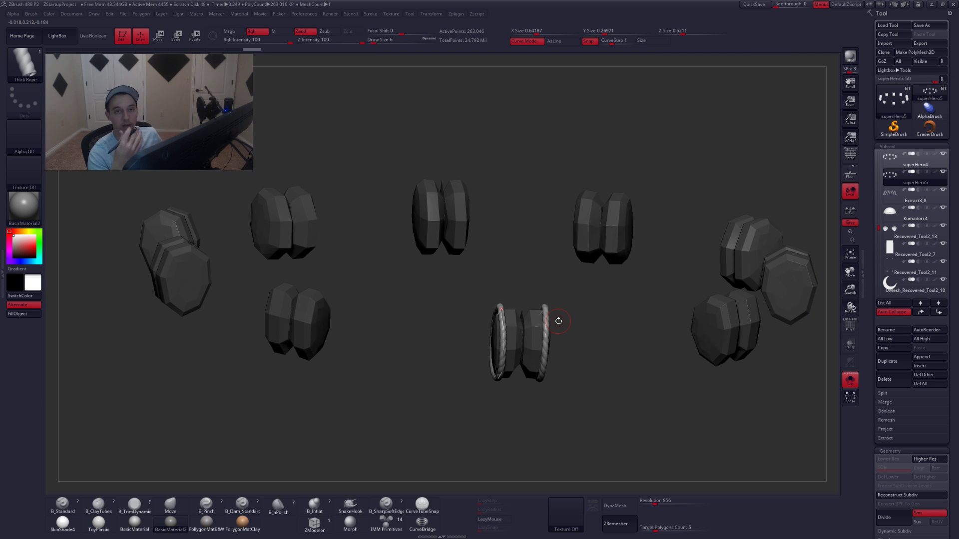
Try updating the rope rings with a draw size of 8.
key("space")
left_click(574, 319)
type("64")
key("Return")
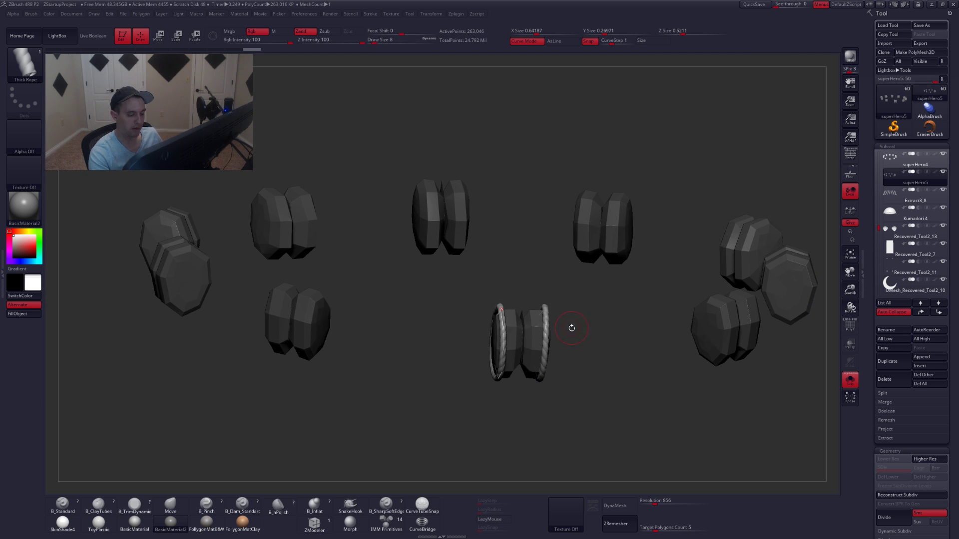
left_click(493, 368)
key("ctrl+z")
Update the rope rings with a draw size of 12 and check their thickness against the full belt and armor.
key("s")
left_click(476, 393)
type("64")
key("Return")
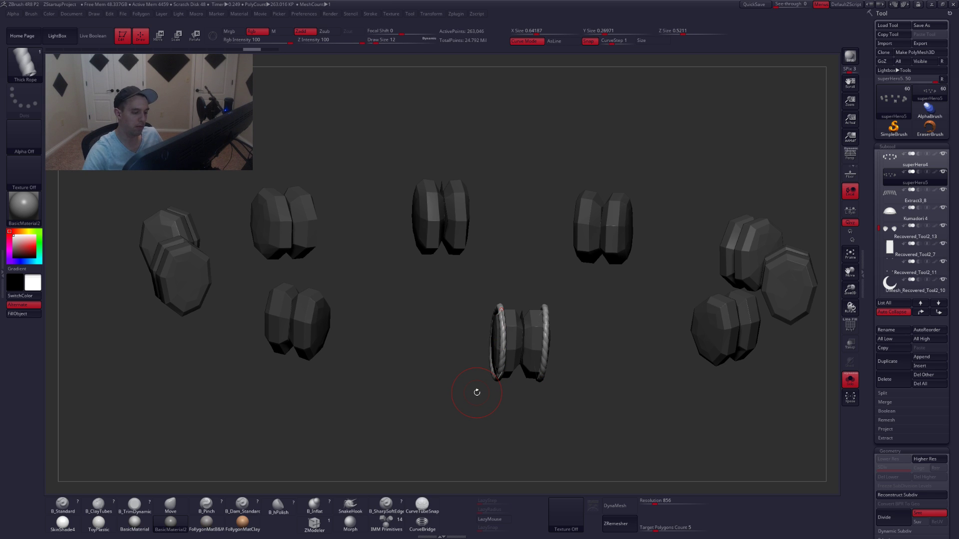
left_click(492, 338)
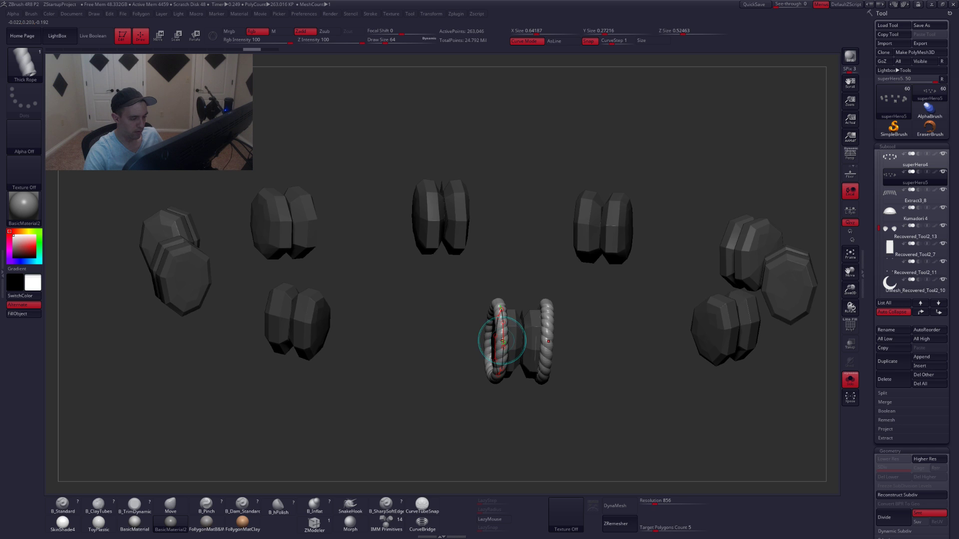
key("alt+s")
right_click_drag(420, 407, 544, 409)
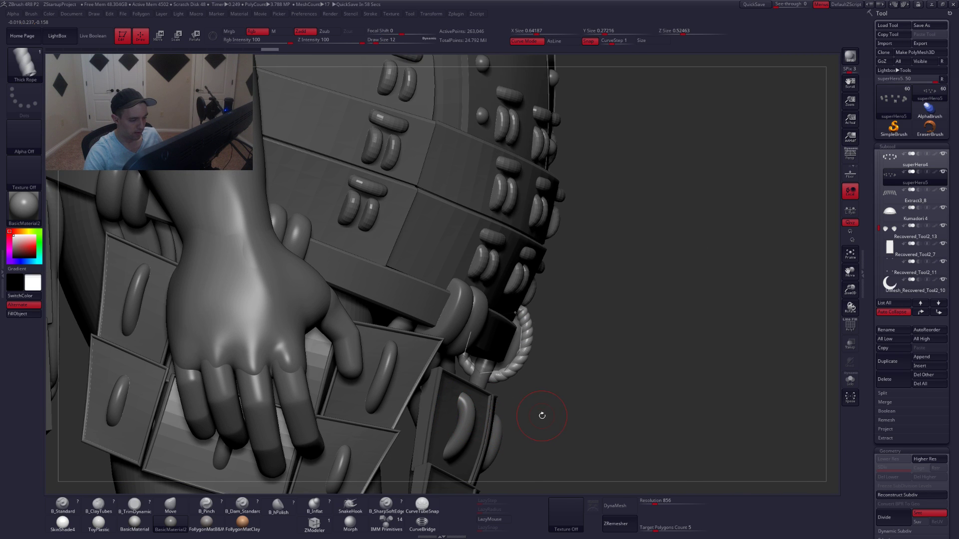
left_click_drag(551, 383, 448, 353)
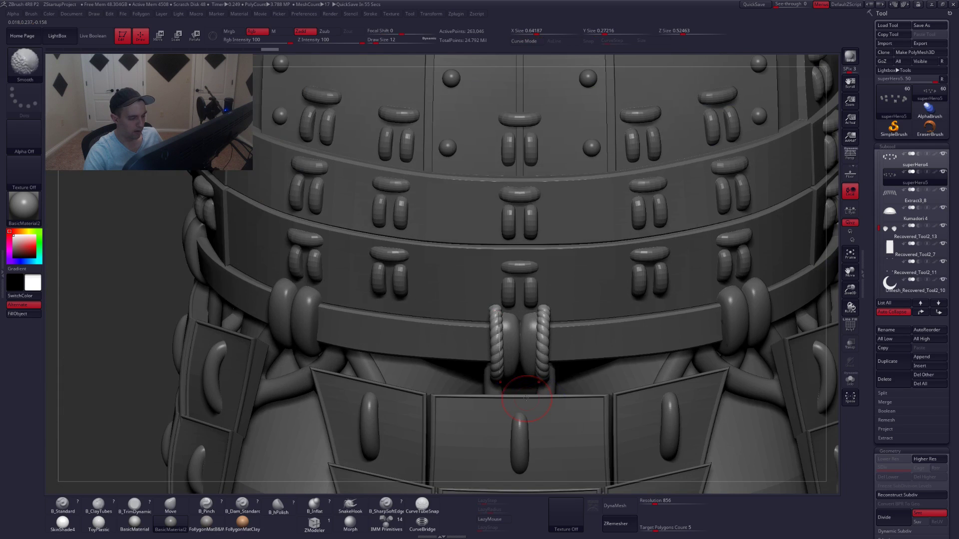
Thicken the rope rings by setting the draw size to 15 and updating the curve, with only the loops copy shown.
key("space")
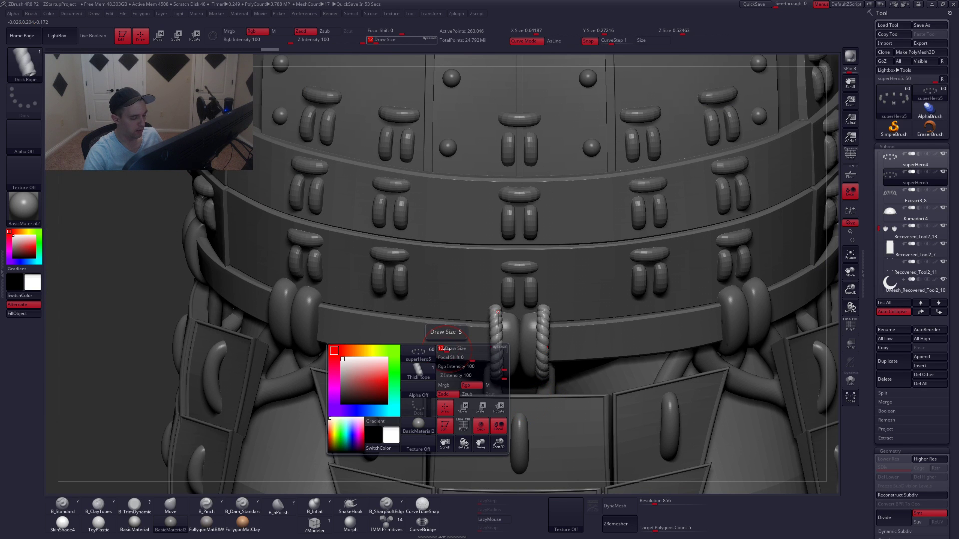
mouse_move(447, 349)
left_mouse_down()
mouse_move(455, 349)
mouse_move(448, 342)
left_mouse_up()
left_click(500, 352)
mouse_move(453, 364)
right_mouse_down()
mouse_move(456, 312)
mouse_move(482, 336)
mouse_move(480, 368)
mouse_move(486, 338)
mouse_move(545, 401)
mouse_move(500, 340)
mouse_move(449, 341)
right_mouse_up()
key("shift+s")
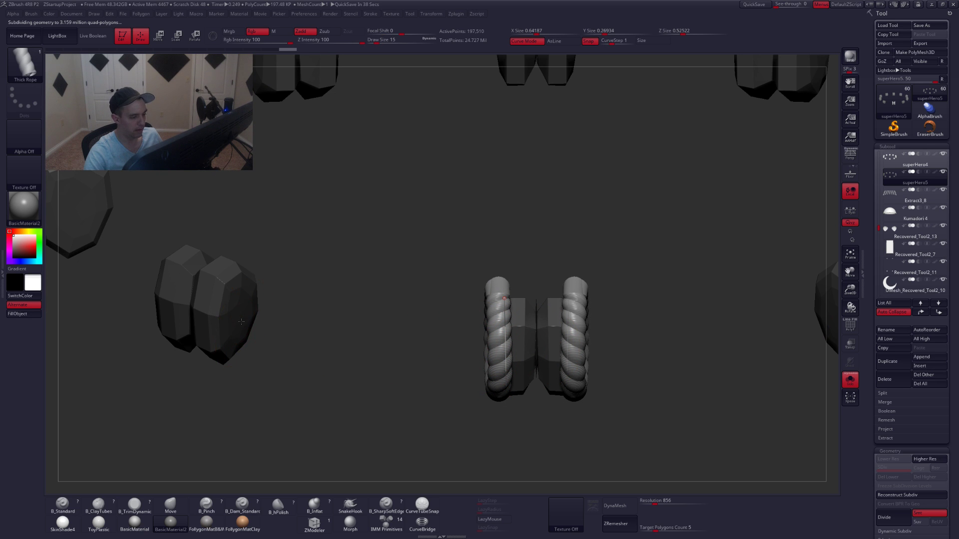
Display the polyframe and split the rope rings off the low-poly loops into a separate subtool.
key("ctrl+shift")
key("shift+f")
mouse_move(487, 355)
right_mouse_down()
mouse_move(564, 345)
mouse_move(489, 350)
right_mouse_up()
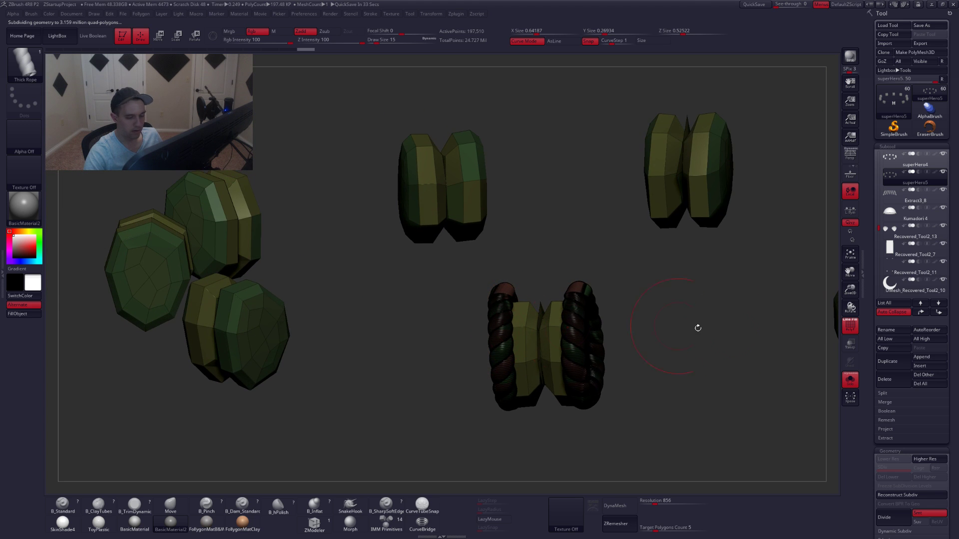
left_click(849, 322)
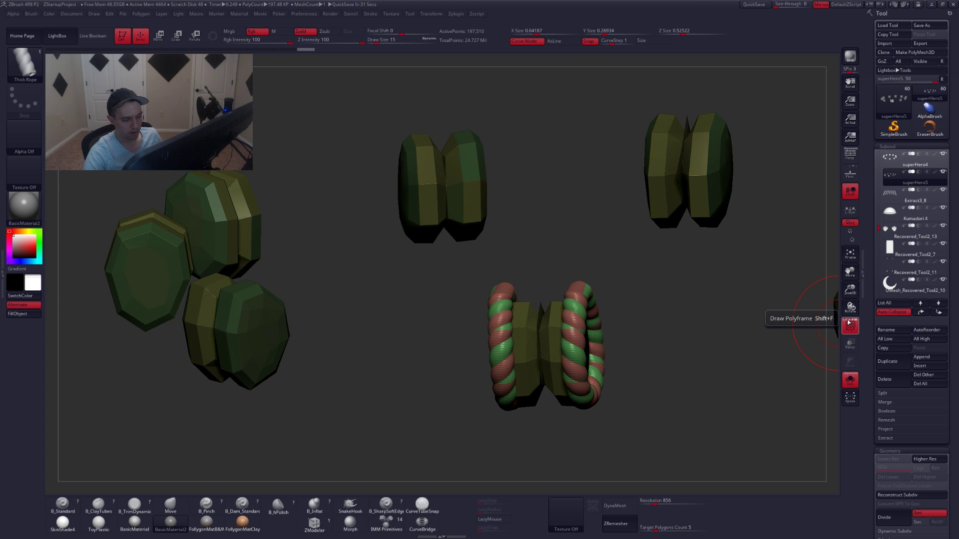
left_click(849, 322)
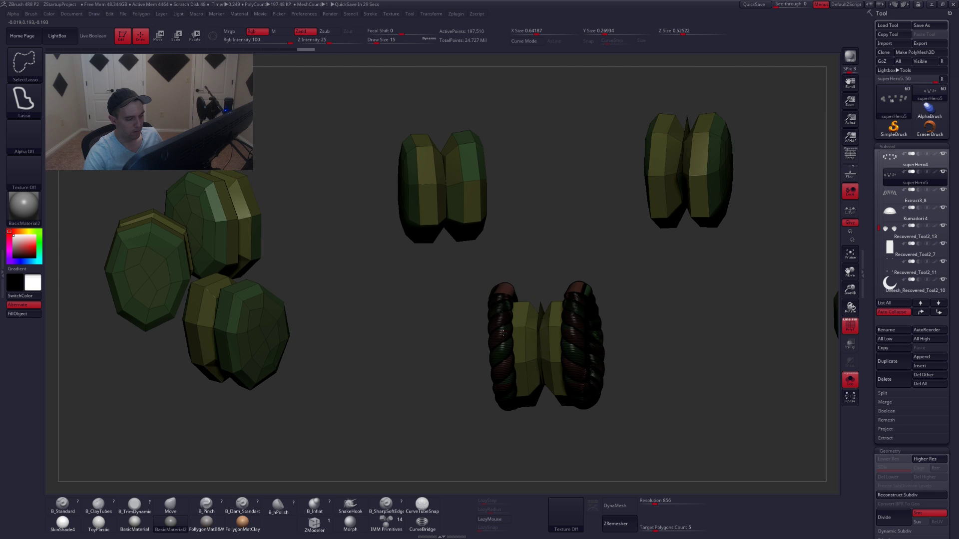
left_click(496, 332, "ctrl+shift")
left_click_drag(467, 316, 443, 313)
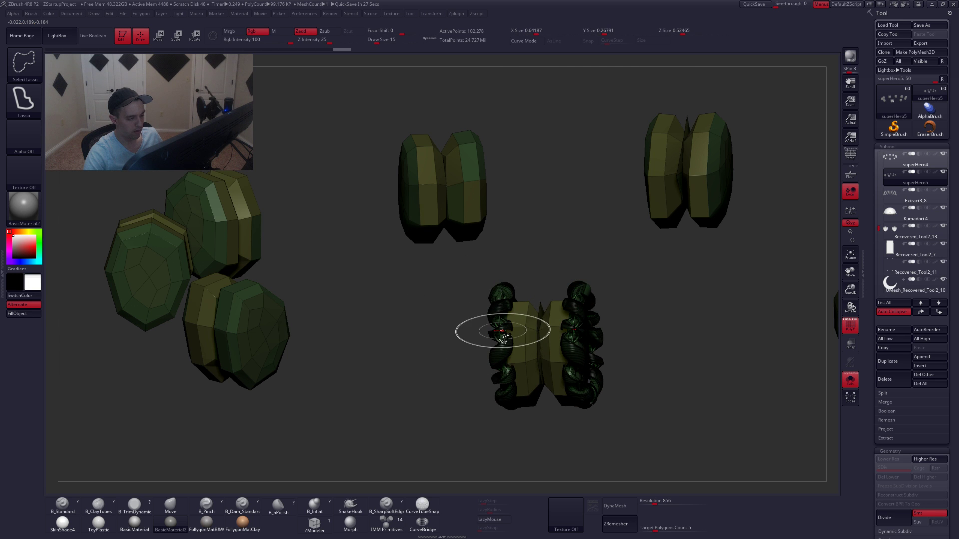
right_click_drag(503, 332, 534, 325)
left_click_drag(482, 282, 462, 280, "ctrl")
key("ctrl+shift+f")
left_click(451, 306)
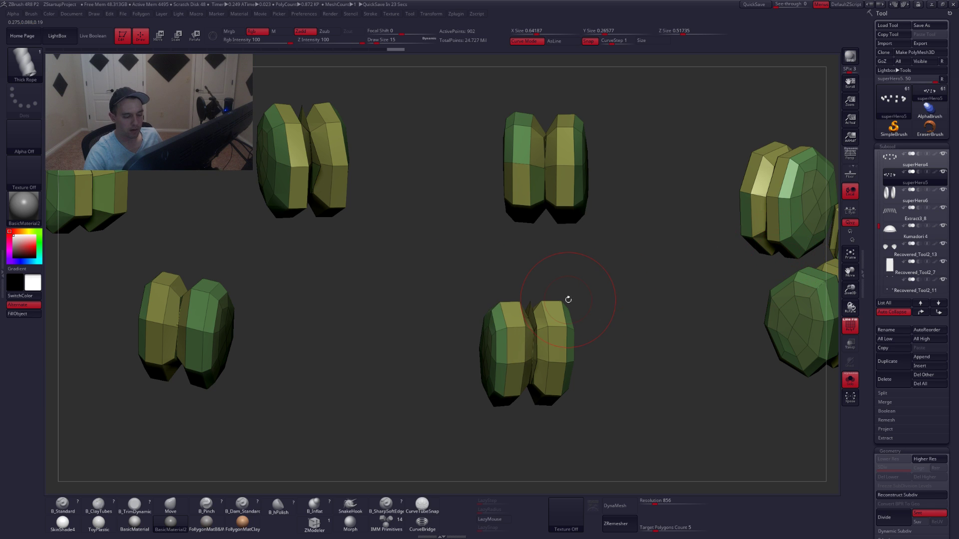
Show the full armor, select the rope rings, superHero6, and scale them down with a Transpose line set inside the ring.
key("alt+shift+s")
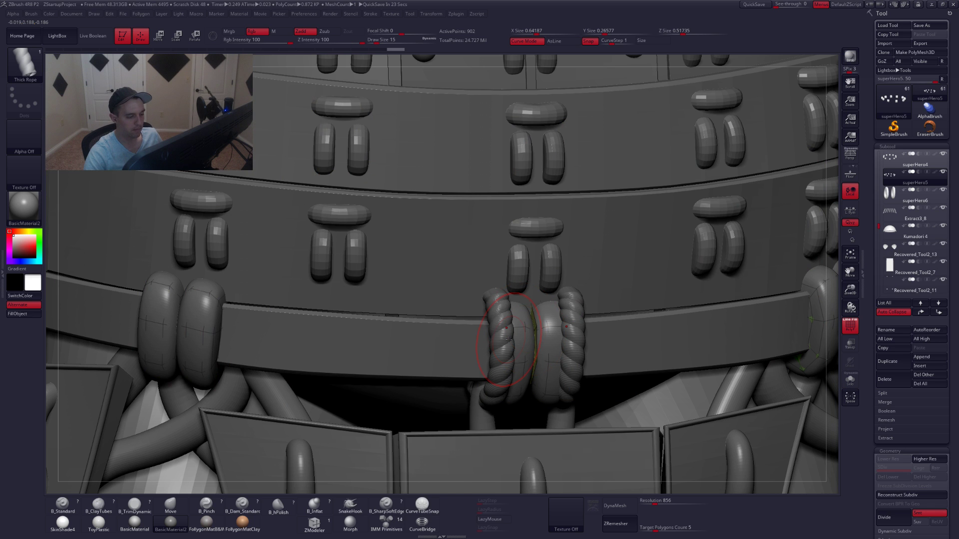
left_click(890, 161)
right_click_drag(426, 365, 506, 354)
left_click(506, 321, "alt")
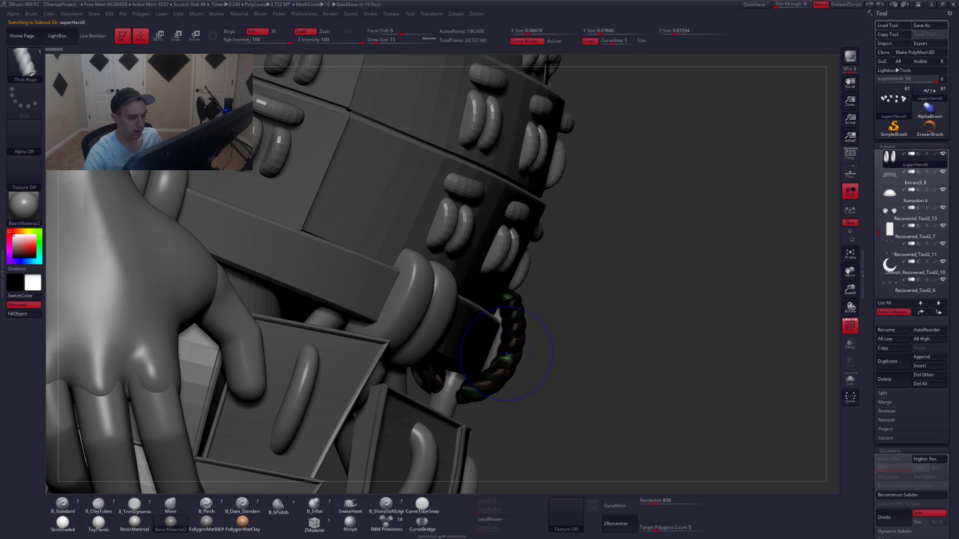
key("r")
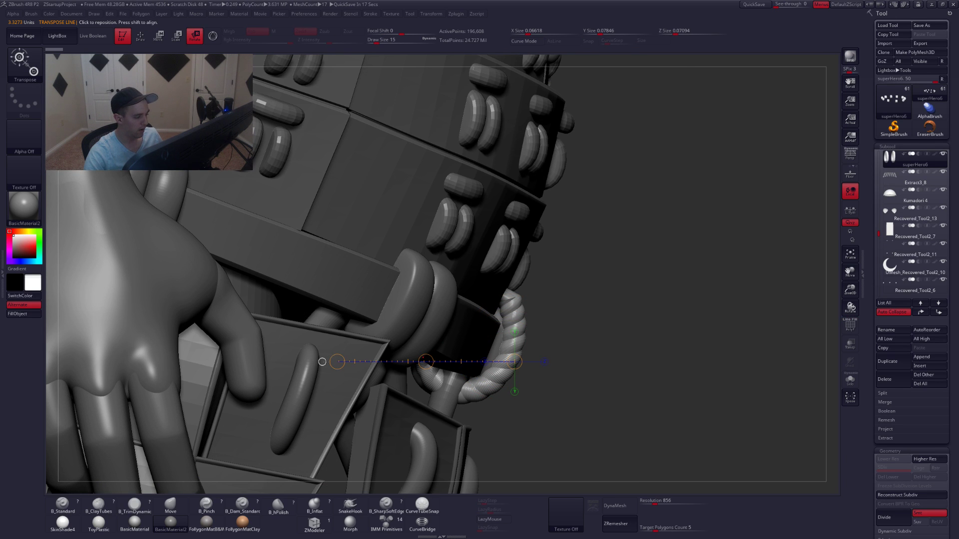
left_click(322, 362)
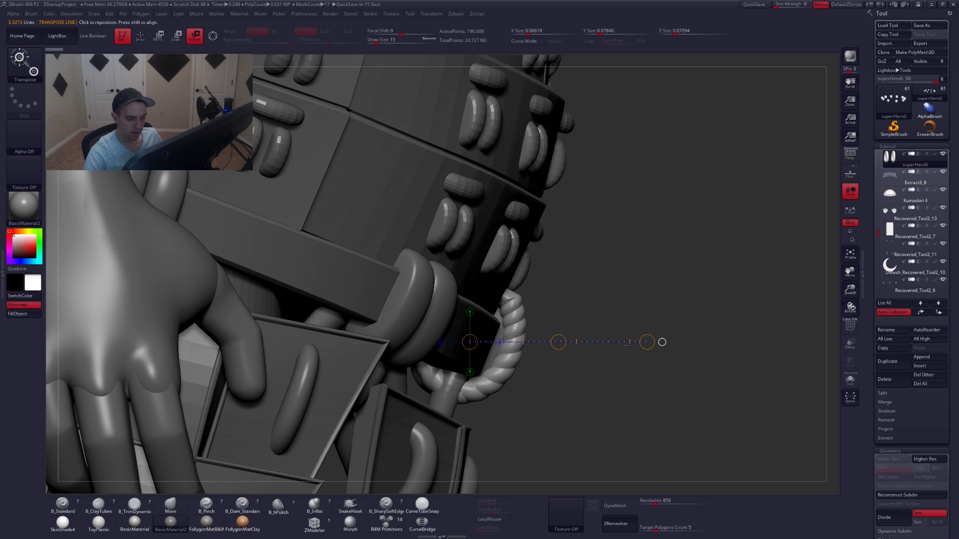
key("e")
left_click_drag(647, 342, 622, 343)
left_click_drag(877, 232, 878, 223)
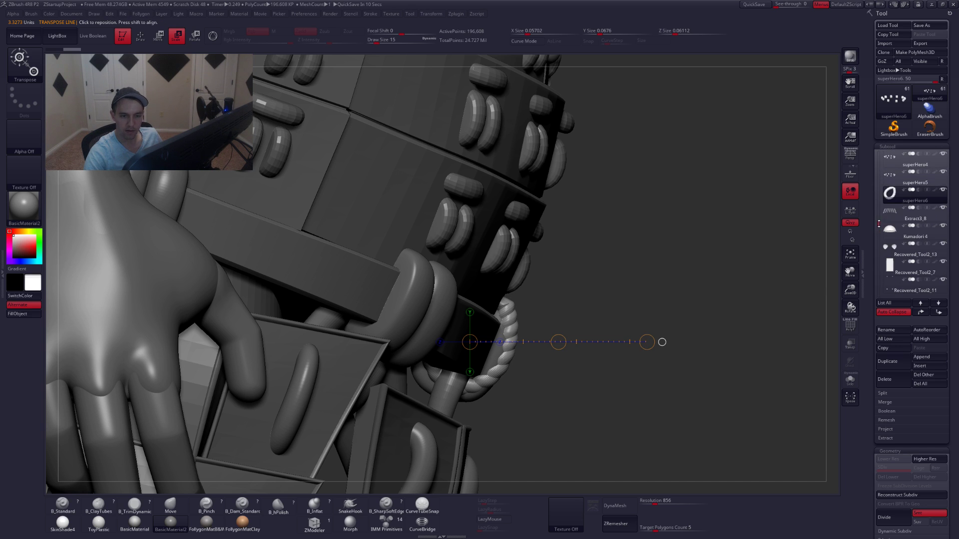
Hide the plain loop subtools superHero4 and superHero5 and rotate the rope rings with the Transpose line to follow the belt's tilt.
left_click(943, 155)
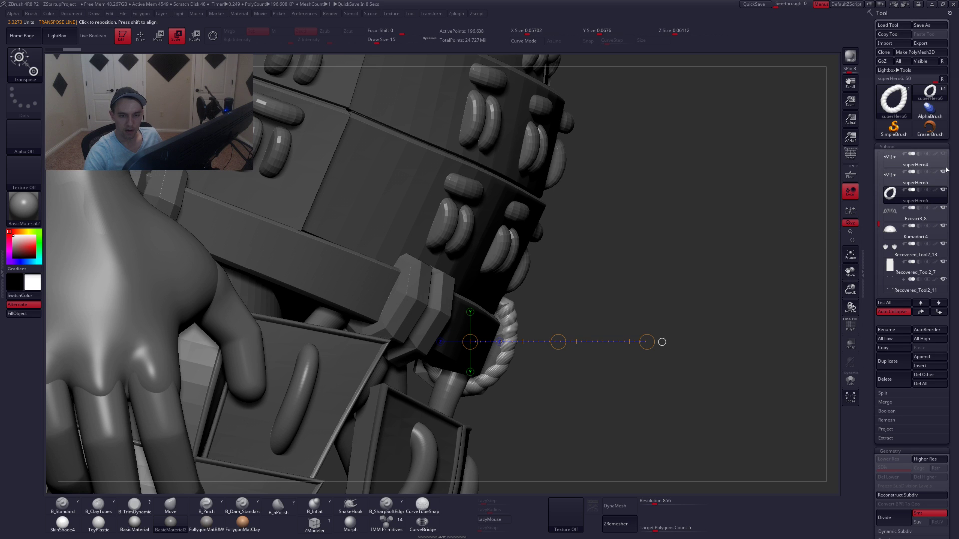
left_click(943, 172)
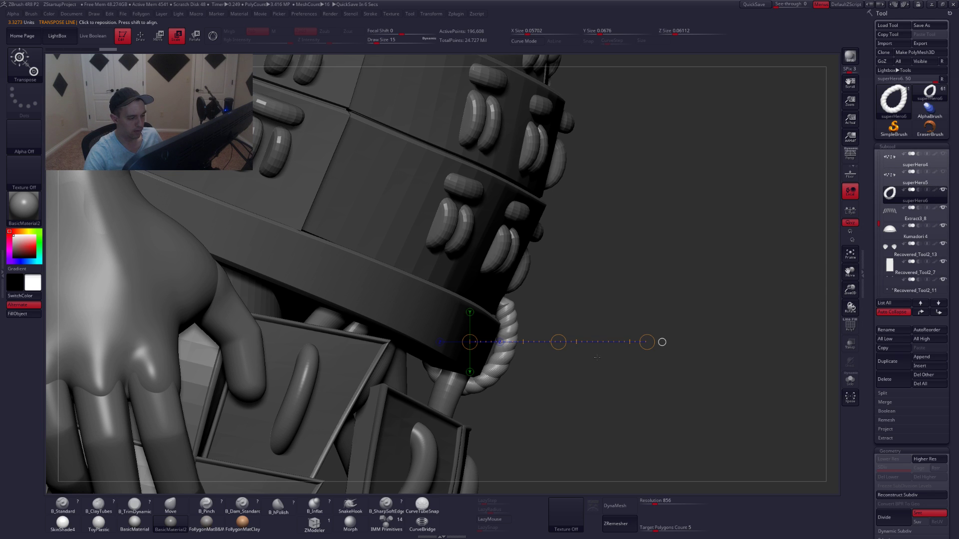
key("r")
left_click_drag(647, 342, 655, 256)
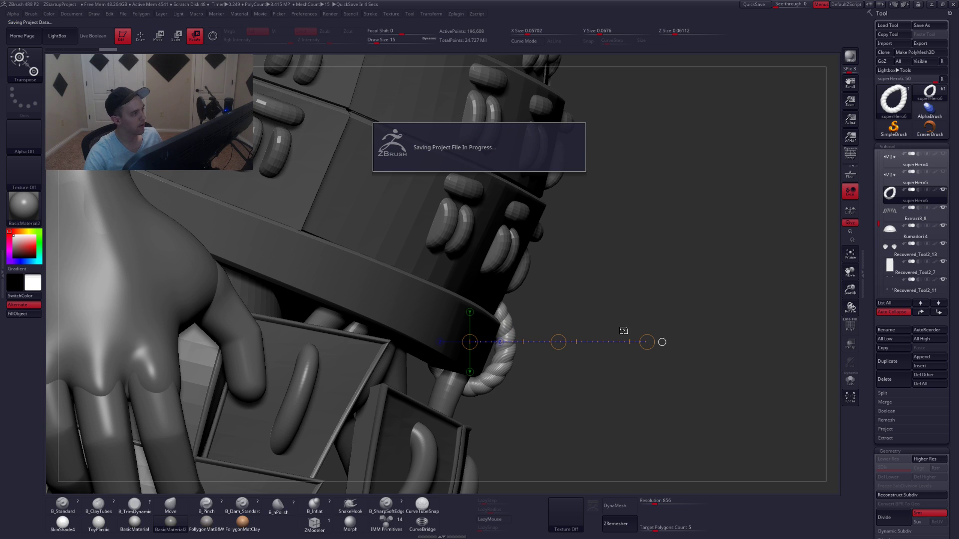
key("q")
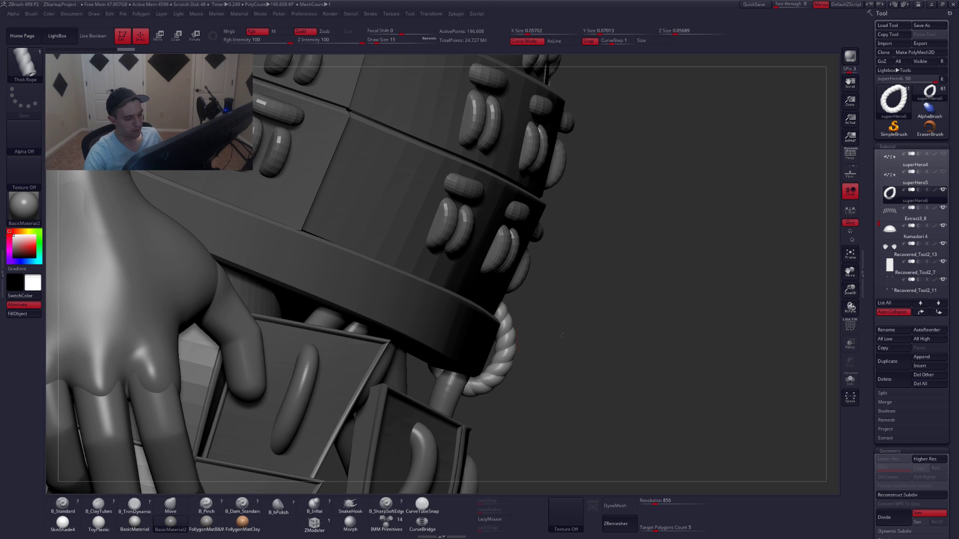
Move the two rope rings closer together at the front centre of the belt with a Transpose line.
left_click_drag(684, 279, 674, 240, "alt")
left_click_drag(664, 320, 532, 332)
right_click_drag(532, 332, 475, 344)
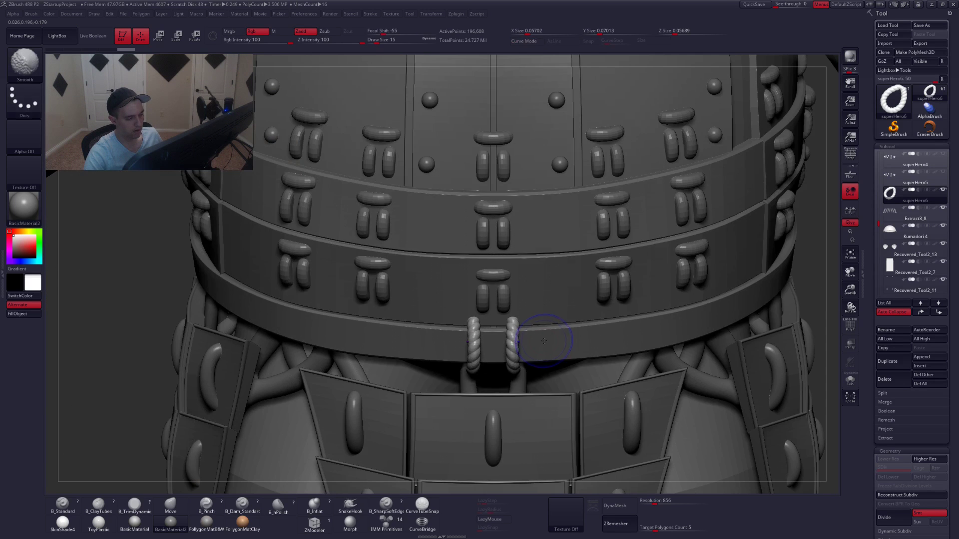
right_click_drag(546, 367, 553, 340, "ctrl")
key("w")
mouse_move(516, 341)
left_mouse_down()
mouse_move(555, 325)
mouse_move(599, 340)
left_mouse_up()
left_click_drag(513, 359, 533, 356)
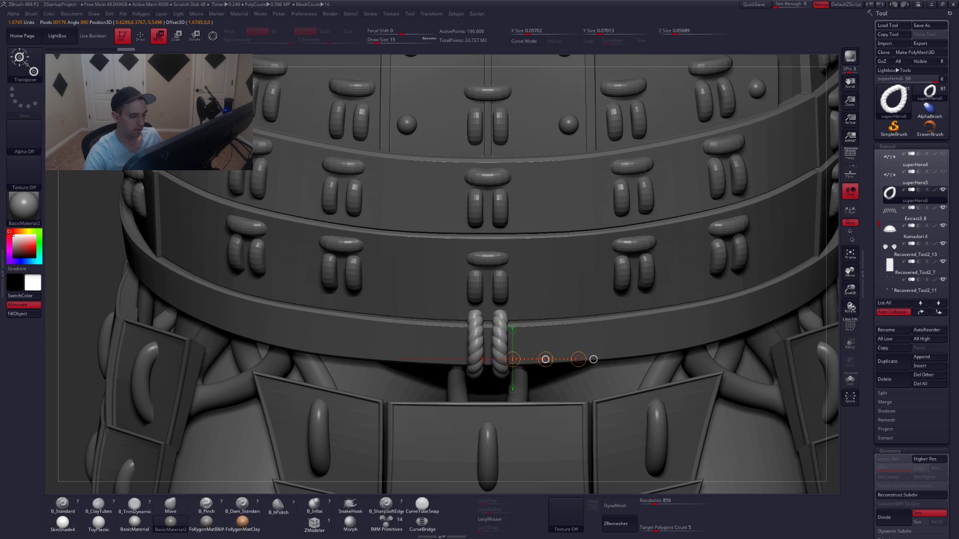
key("q")
Show only the rope rings and rotate them slightly in a view along their length.
key("alt+s")
right_click_drag(530, 370, 500, 340)
right_click_drag(494, 379, 507, 353, "ctrl")
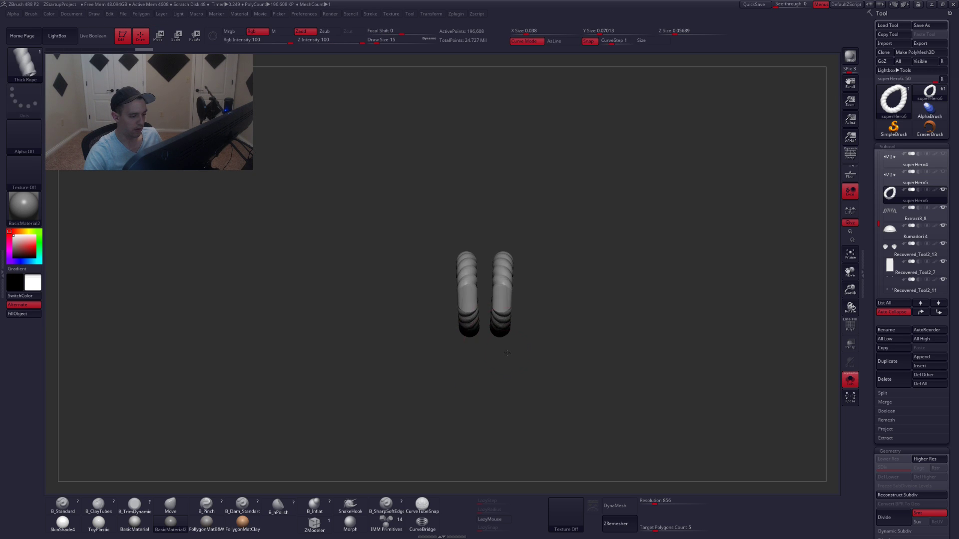
key("r")
left_click_drag(502, 306, 586, 306)
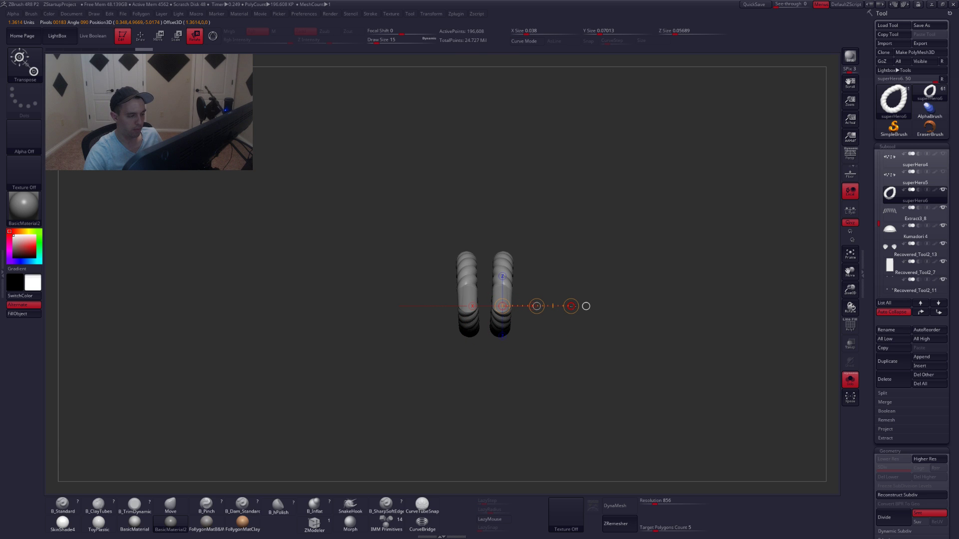
key("q")
right_click_drag(529, 368, 536, 292)
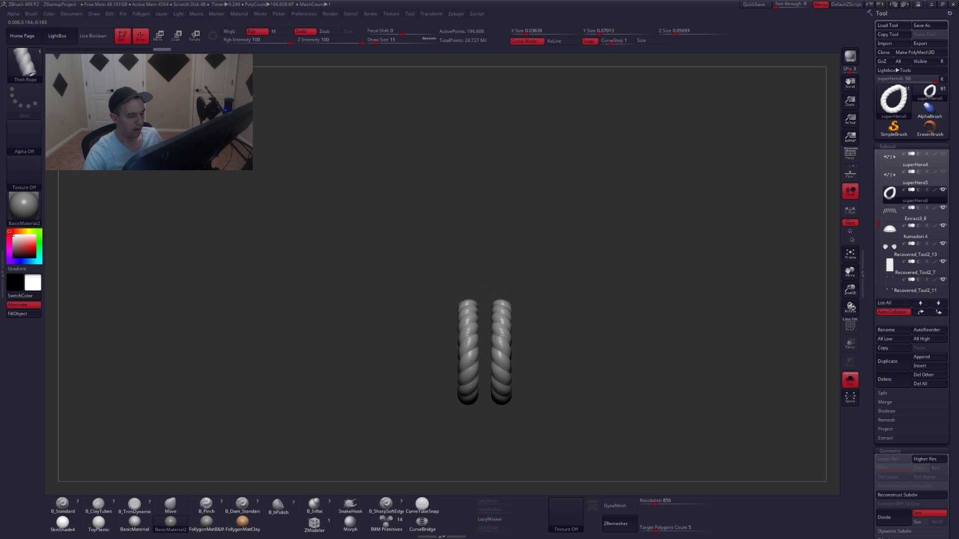
Mask one rope ring and rotate the other slightly from the side so the pair is no longer identical.
right_click_drag(496, 336, 497, 339, "ctrl")
mouse_move(488, 289)
left_mouse_down("ctrl")
mouse_move(495, 461)
mouse_move(484, 461)
left_mouse_up("ctrl")
left_click(552, 425, "ctrl")
right_click_drag(552, 424, 525, 404, "shift")
key("r")
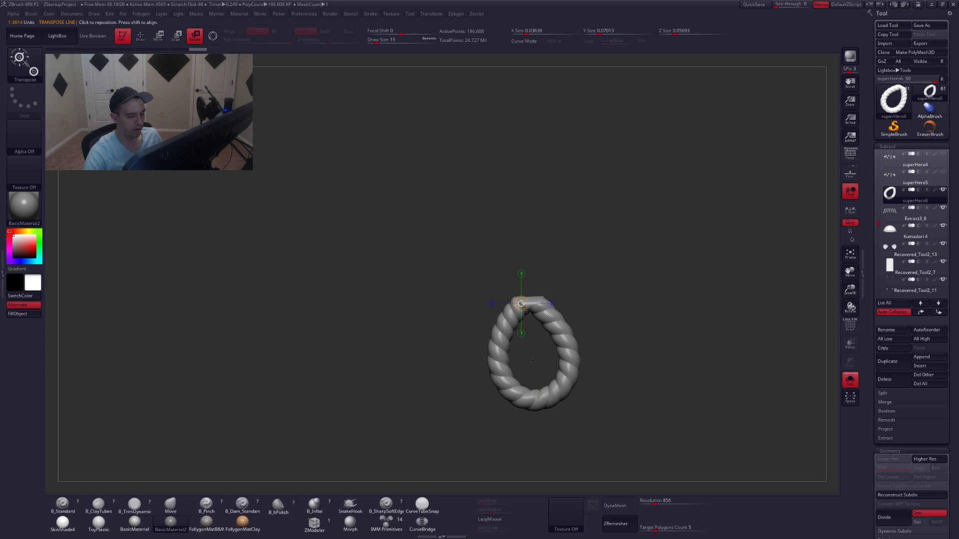
left_click_drag(521, 303, 521, 213)
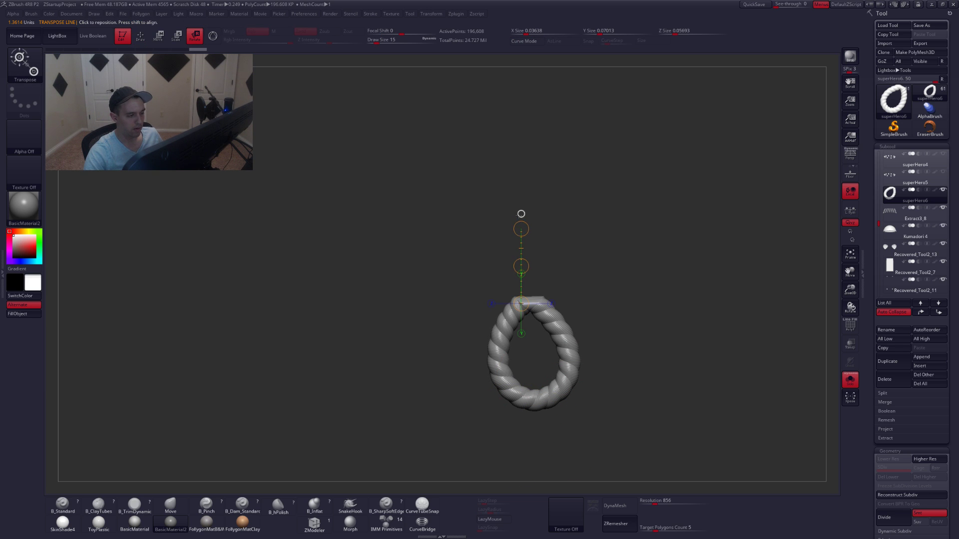
mouse_move(534, 353)
left_mouse_down()
mouse_move(443, 353)
mouse_move(468, 323)
mouse_move(580, 340)
mouse_move(618, 370)
left_mouse_up()
key("q")
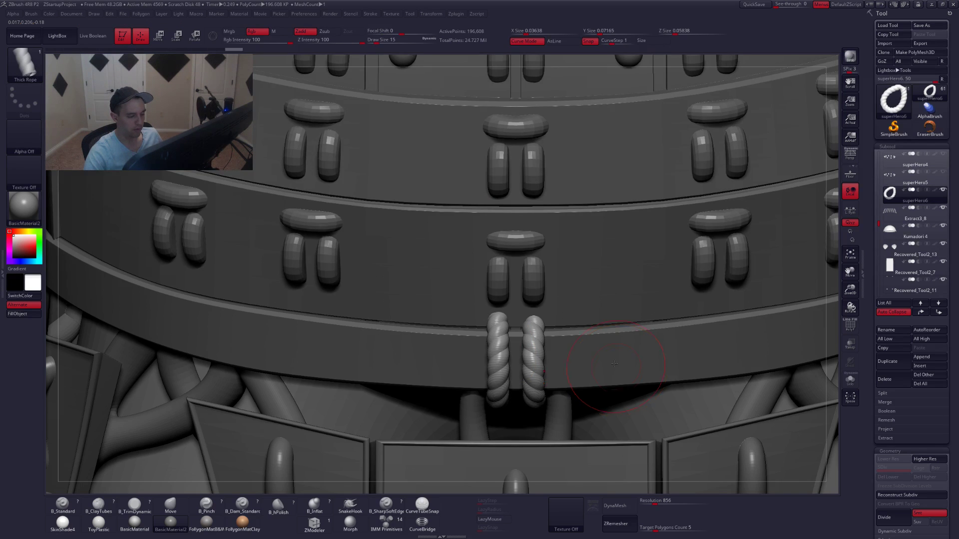
Restore the mask on the left rope ring and nudge the right ring inward with the Move brush at draw size 35.
key("ctrl+z")
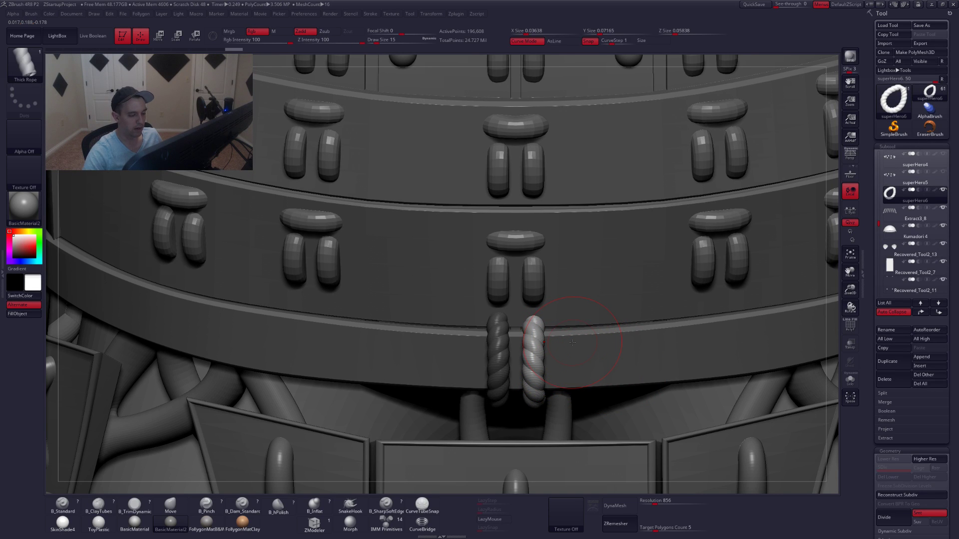
key("b")
key("m")
key("v")
key("space")
left_click_drag(538, 344, 541, 345)
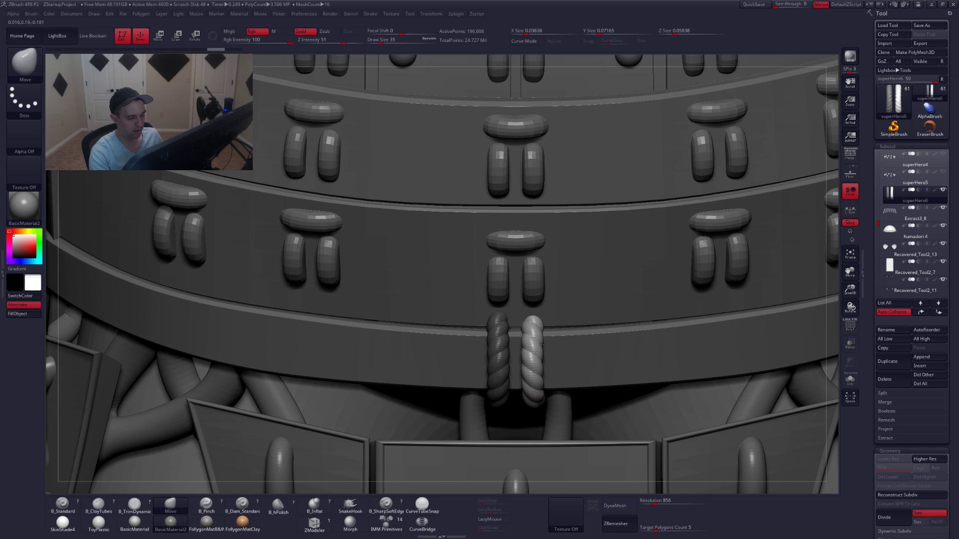
left_click_drag(539, 385, 537, 368)
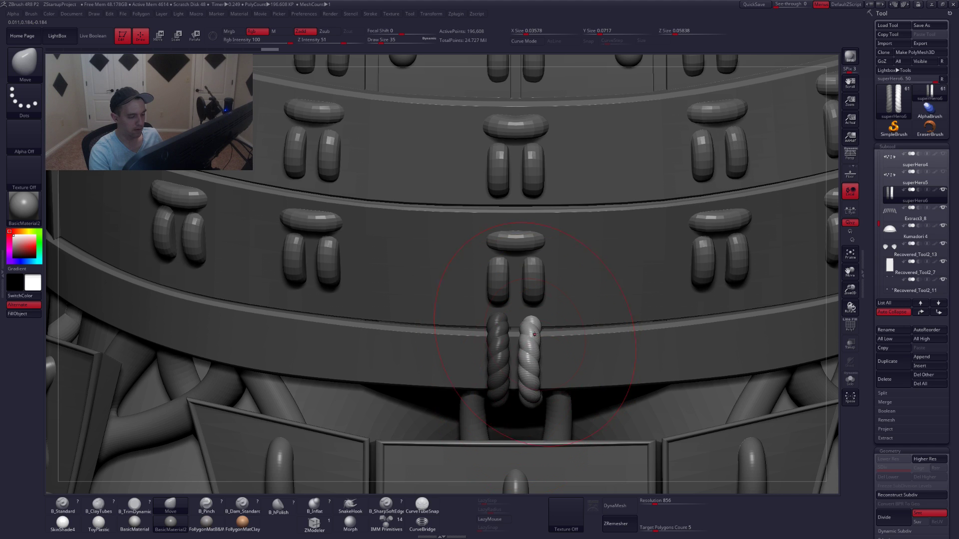
Invert the mask with only the rings shown and nudge the left rope ring closer to the right one using the Move brush.
key("alt+s")
left_click(551, 313, "ctrl")
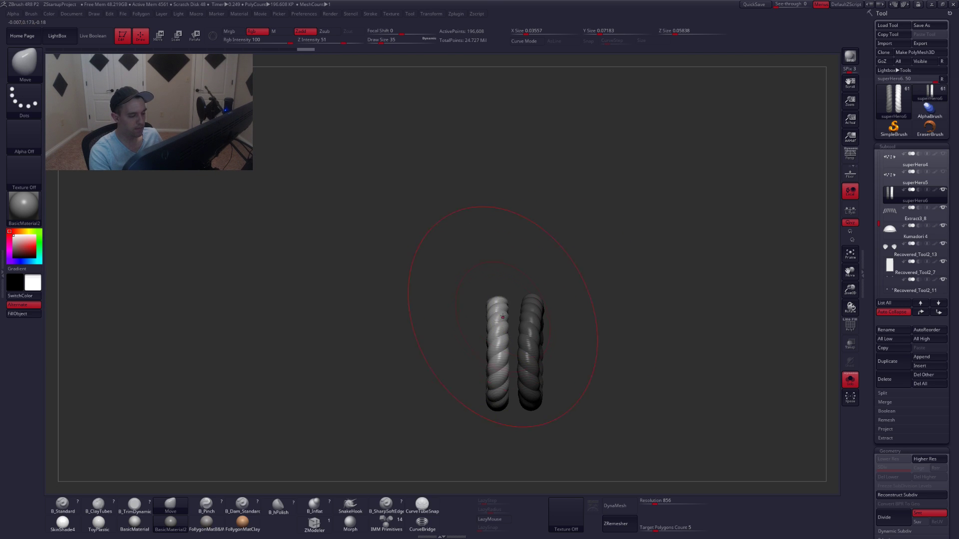
left_click_drag(496, 292, 500, 295)
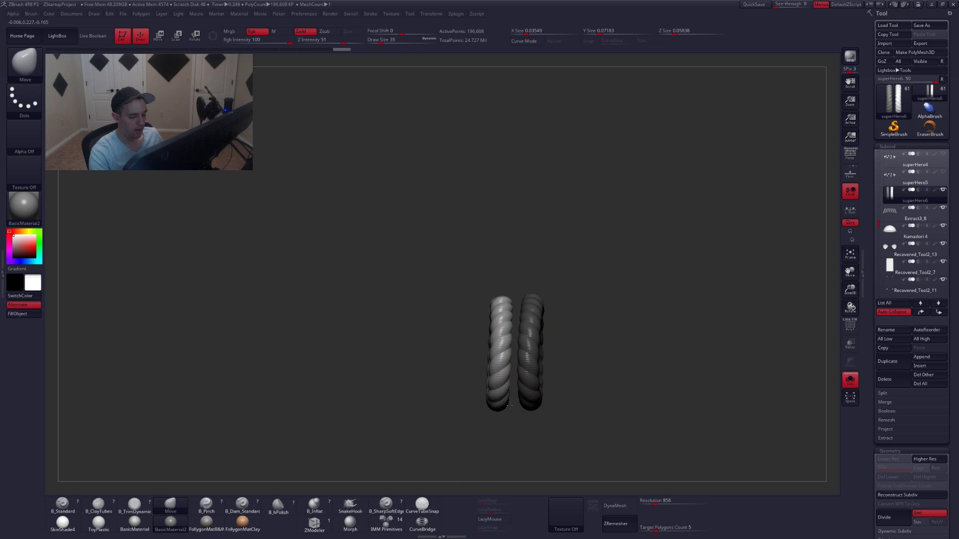
left_click_drag(509, 406, 512, 406)
mouse_move(513, 406)
right_mouse_down()
mouse_move(497, 425)
mouse_move(510, 429)
right_mouse_up()
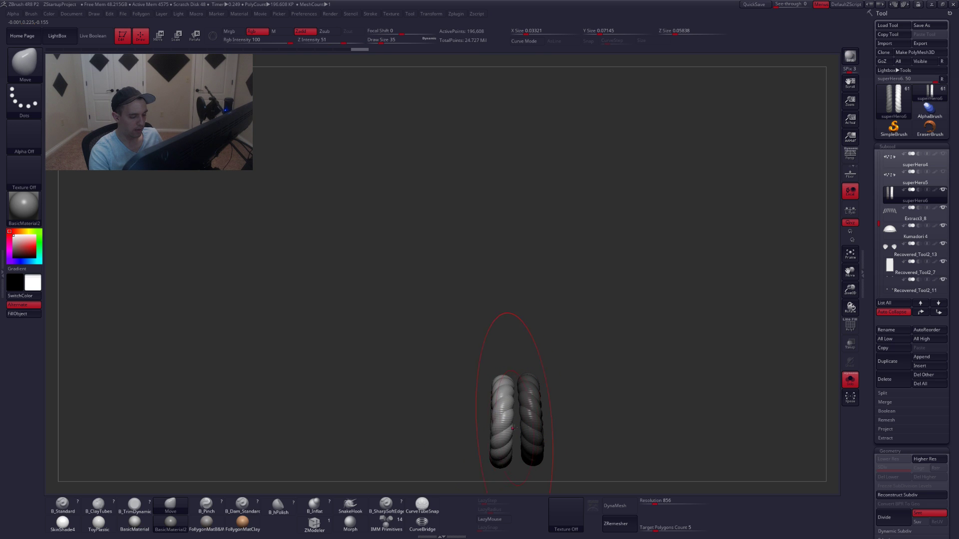
left_click_drag(513, 429, 510, 429)
right_click_drag(510, 428, 503, 409)
key("alt+s")
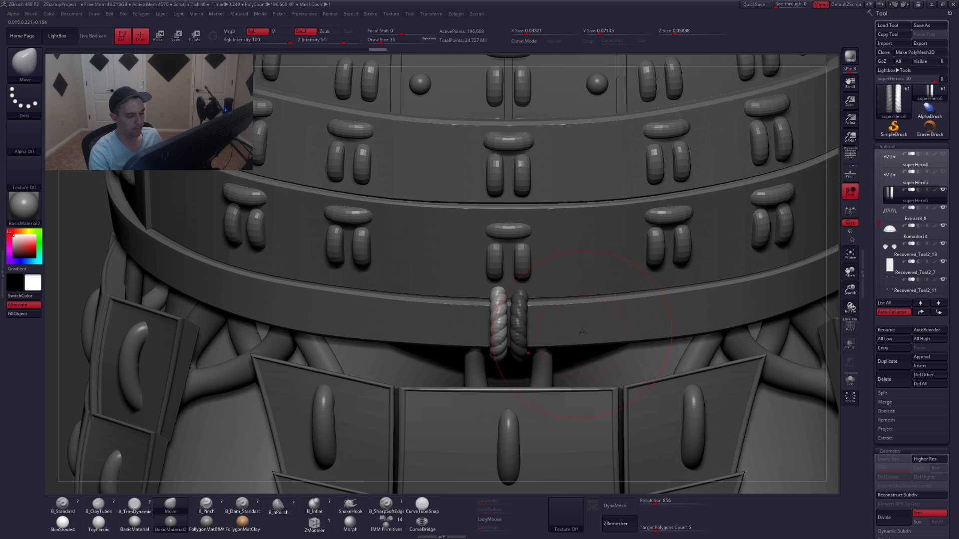
Clear the mask and preview the rope rings smoothed with Dynamic Subdiv against the belt.
mouse_move(558, 330)
left_mouse_down("alt")
mouse_move(553, 303)
mouse_move(551, 333)
left_mouse_up("alt")
key("shift+s")
left_click_drag(549, 335, 533, 351)
key("d")
key("alt+s")
mouse_move(533, 351)
right_mouse_down()
mouse_move(566, 346)
mouse_move(522, 342)
right_mouse_up()
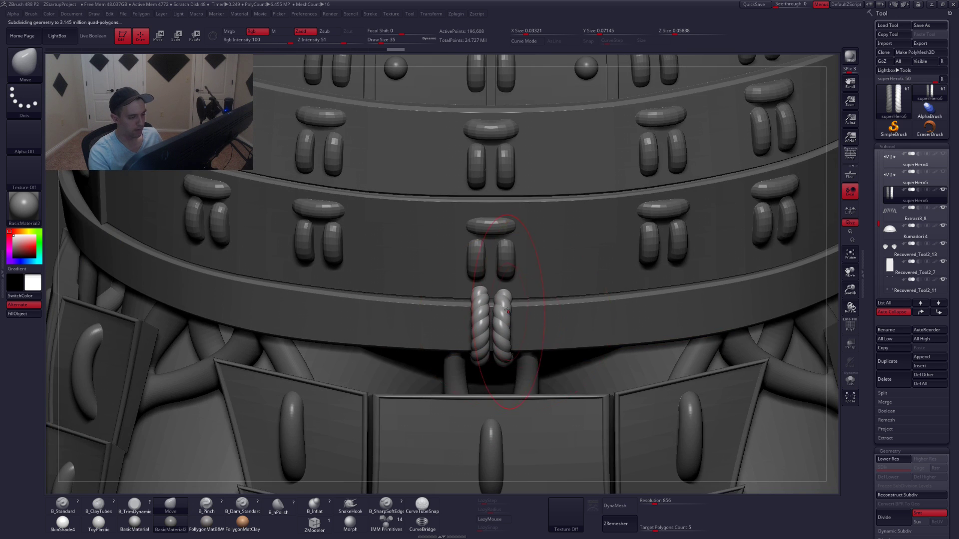
key("shift+s")
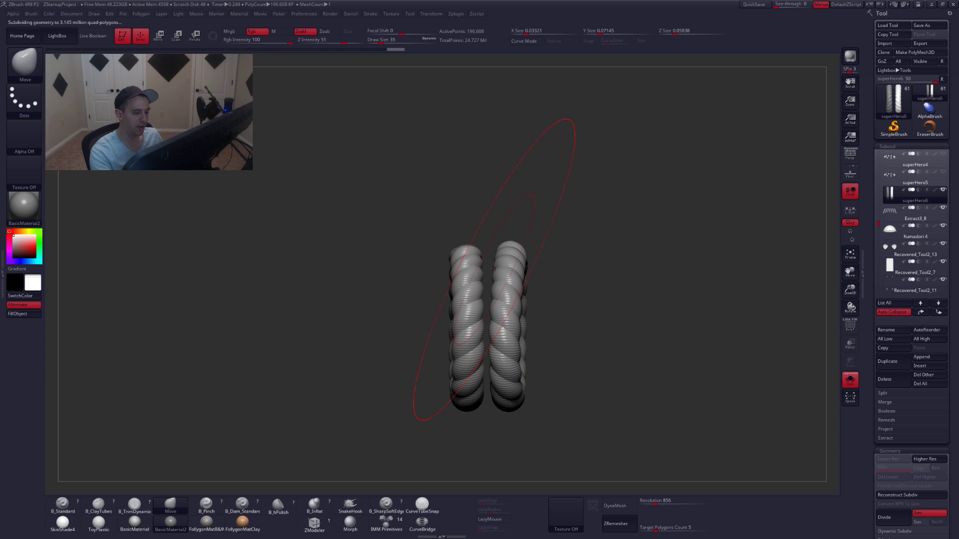
Mask the left rope ring and rotate the right one from the side with a Transpose line.
mouse_move(488, 239)
left_mouse_down("ctrl")
mouse_move(561, 419)
mouse_move(487, 441)
left_mouse_up("ctrl")
left_click_drag(490, 440, 404, 429)
left_click(484, 421, "ctrl")
key("r")
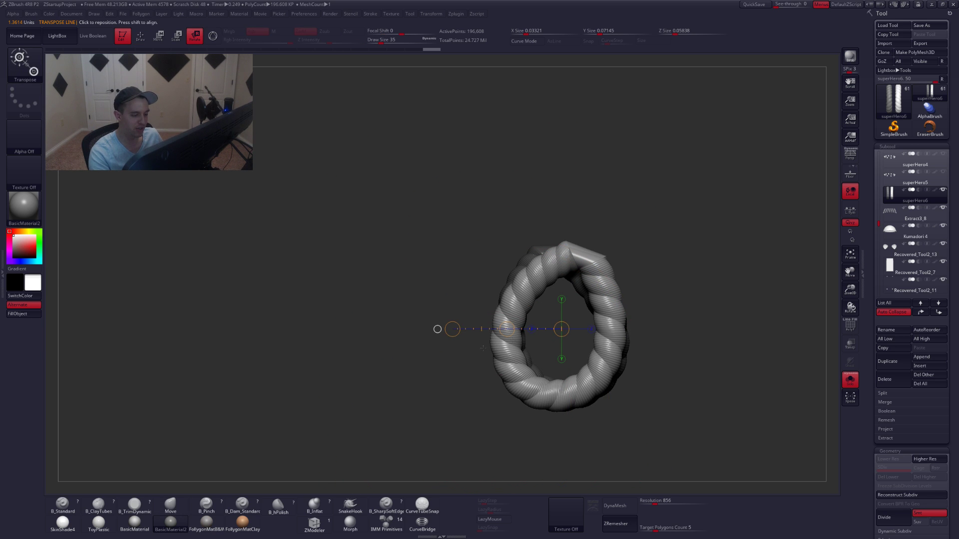
mouse_move(452, 324)
left_mouse_down()
mouse_move(502, 357)
mouse_move(555, 356)
mouse_move(525, 342)
left_mouse_up()
key("q")
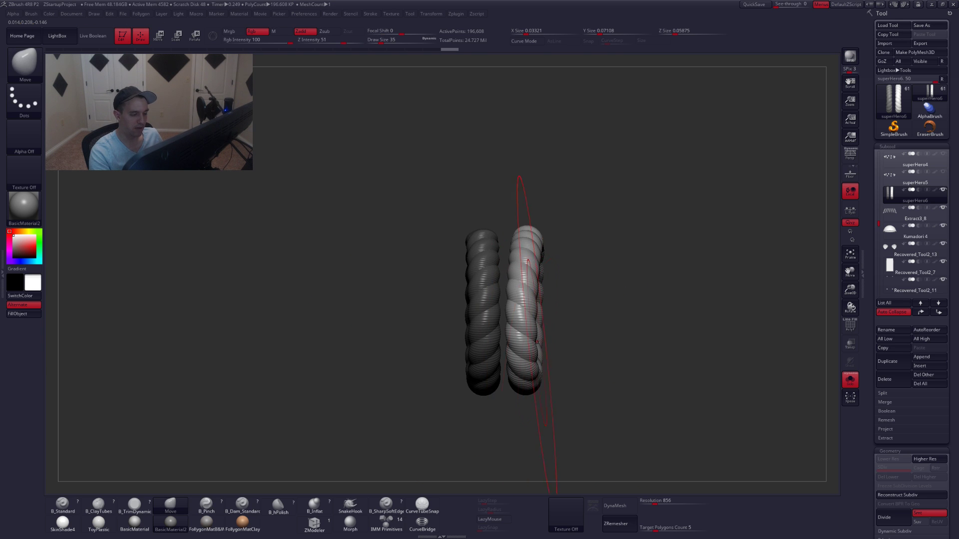
Rotate the unmasked rope ring slightly from the front, show the armor again, and set the draw size to 17.
key("r")
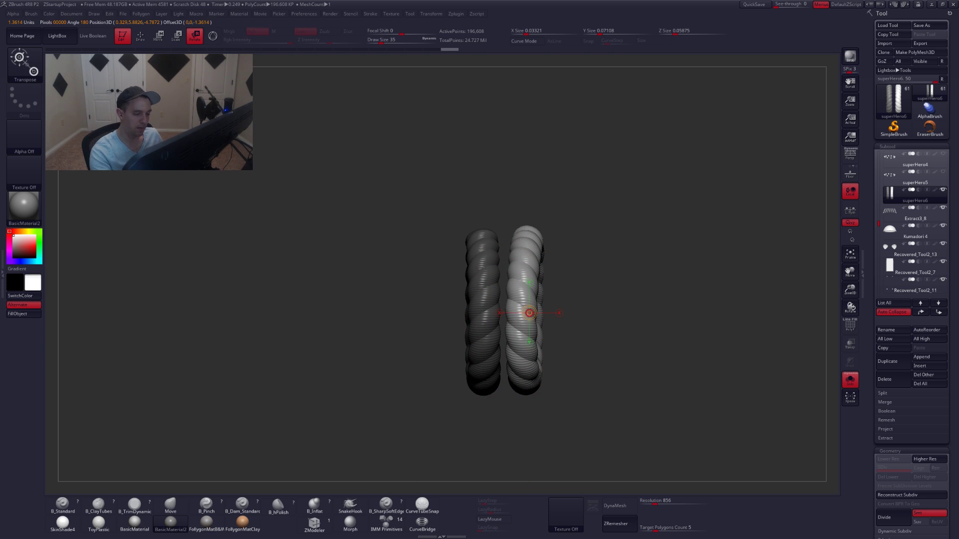
mouse_move(530, 313)
left_mouse_down()
mouse_move(589, 332)
mouse_move(570, 319)
left_mouse_up()
key("q")
key("alt+s")
key("space")
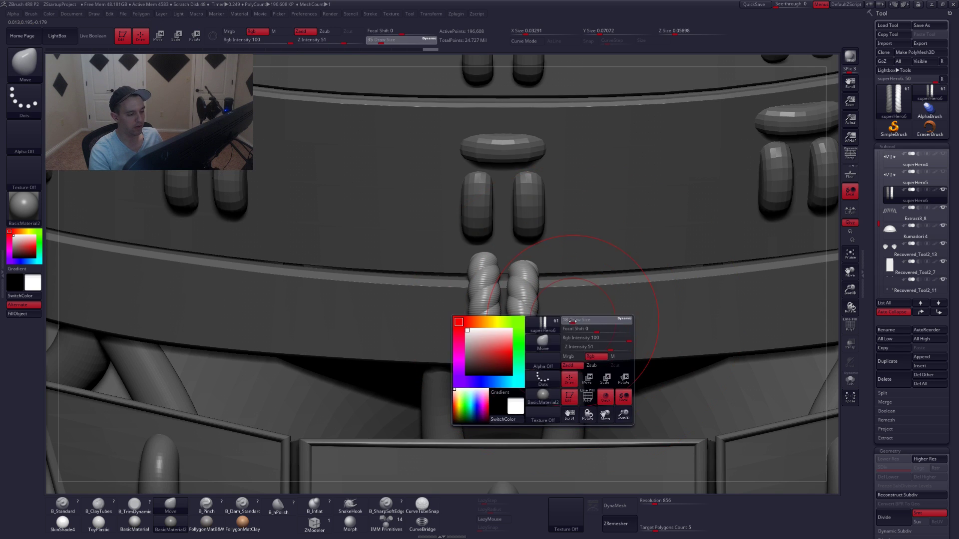
Compare the rope rings with Dynamic Subdiv on and off, both against the belt and on their own.
key("d")
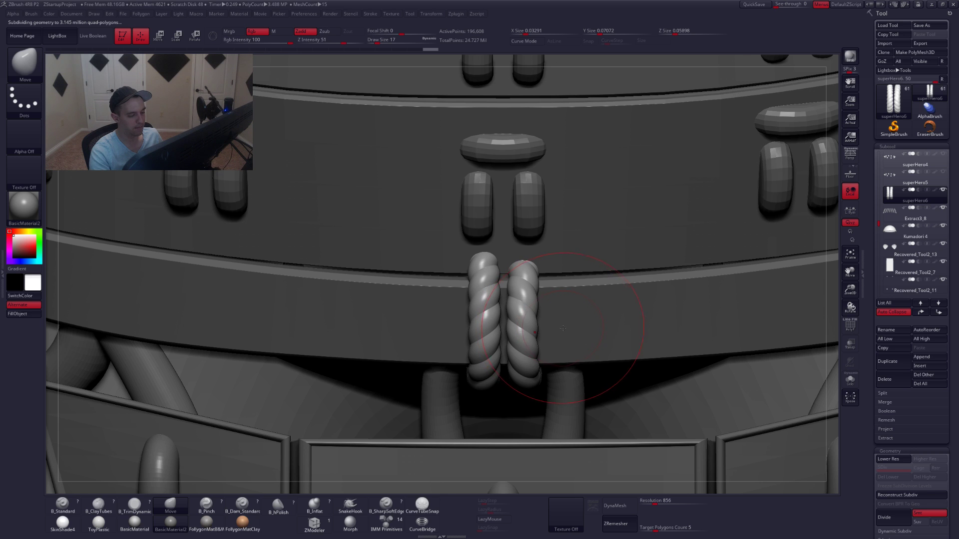
left_click_drag(566, 330, 546, 368, "alt")
key("alt+s")
key("shift+d")
right_click_drag(535, 351, 542, 366, "ctrl")
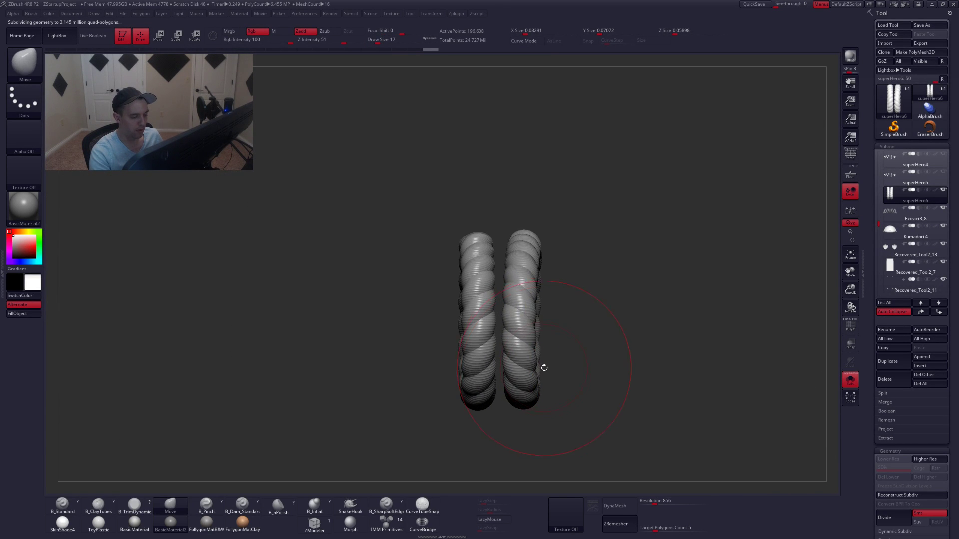
key("d")
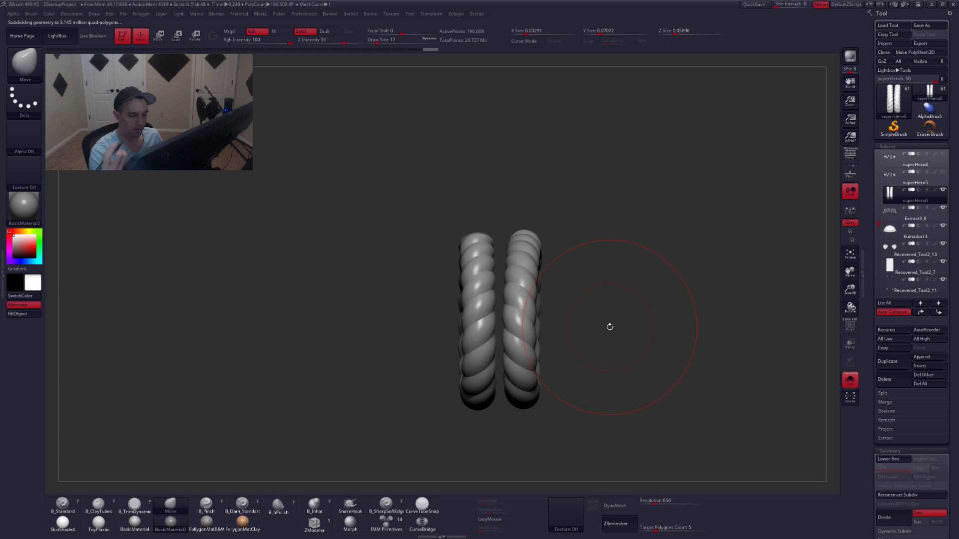
key("shift+d")
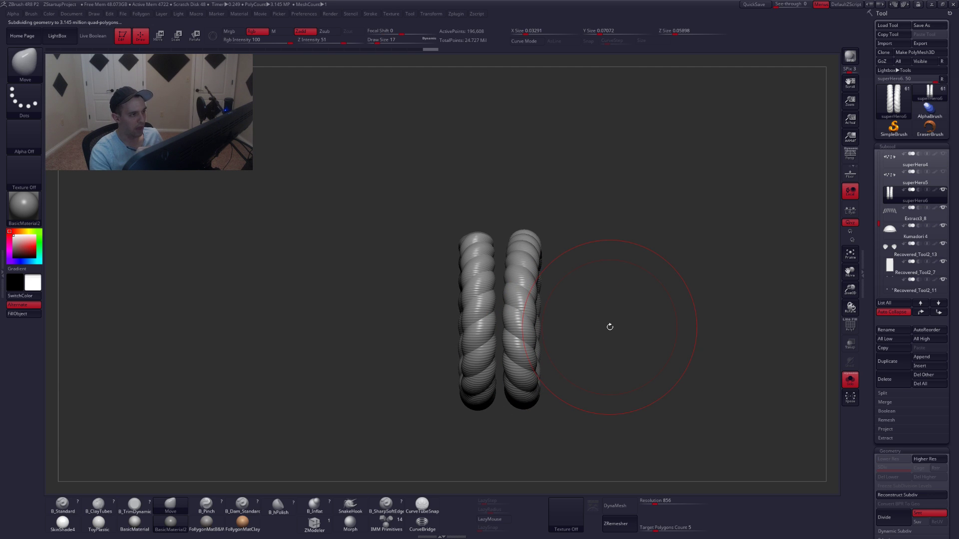
Mask one rope ring and reshape the unmasked one around the belt edge with the Move brush at draw size 18.
key("space")
left_click_drag(576, 326, 573, 332)
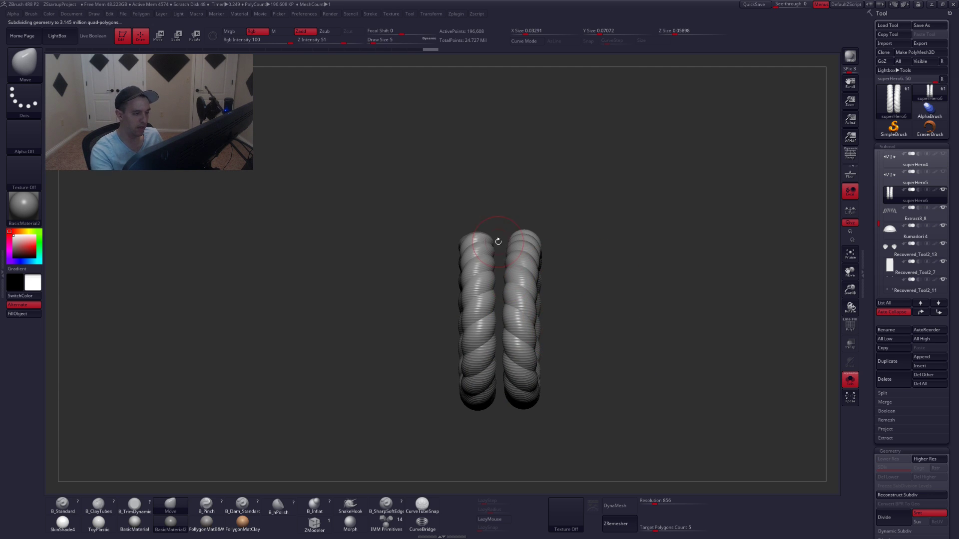
mouse_move(500, 230)
left_mouse_down("ctrl")
mouse_move(627, 253)
mouse_move(500, 443)
mouse_move(520, 435)
left_mouse_up("ctrl")
left_click(521, 435, "ctrl")
key("space")
left_click_drag(491, 285, 476, 264)
left_click(552, 267, "ctrl")
key("alt+shift+s")
mouse_move(469, 272)
right_mouse_down()
mouse_move(517, 251)
mouse_move(554, 258)
right_mouse_up()
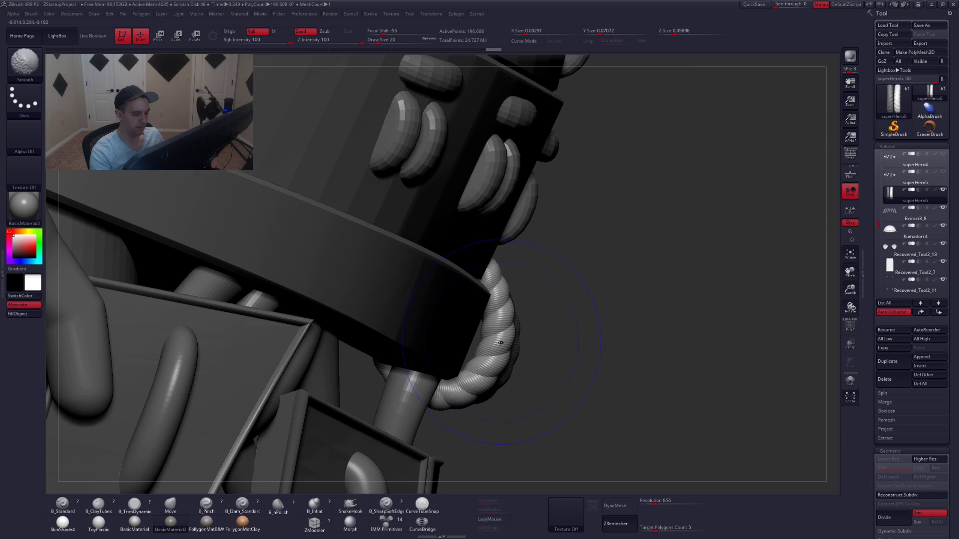
key("space")
left_click_drag(503, 347, 494, 318)
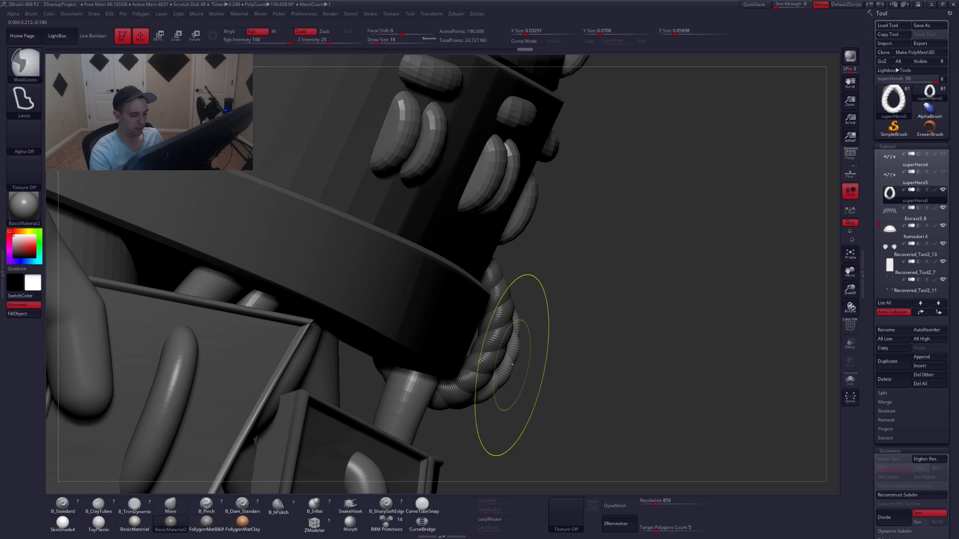
Shape the other rope ring closer to the belt from both sides with the Move brush, keeping its neighbour masked.
left_click_drag(512, 366, 504, 366)
mouse_move(520, 371)
right_mouse_down()
mouse_move(462, 373)
mouse_move(510, 318)
right_mouse_up()
left_click_drag(503, 303, 507, 303)
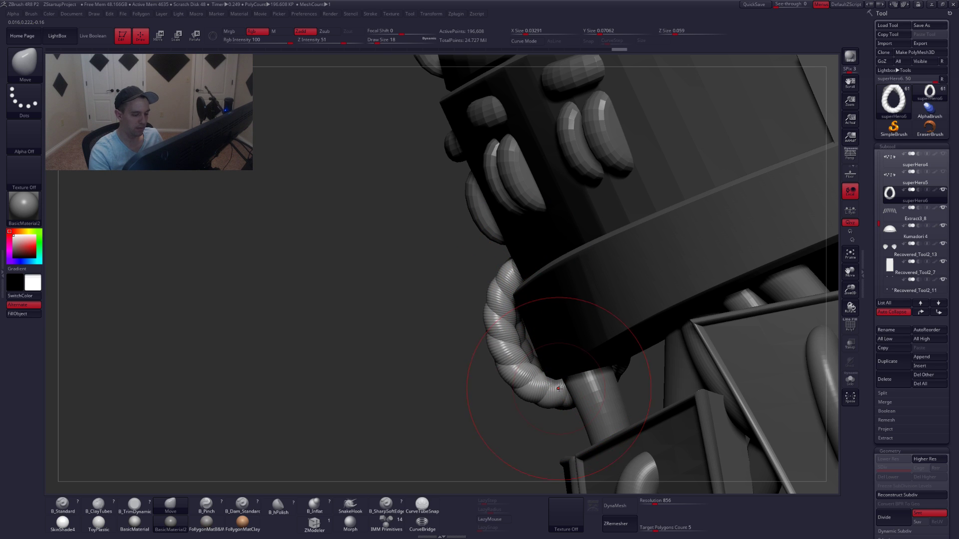
right_click_drag(518, 312, 514, 397)
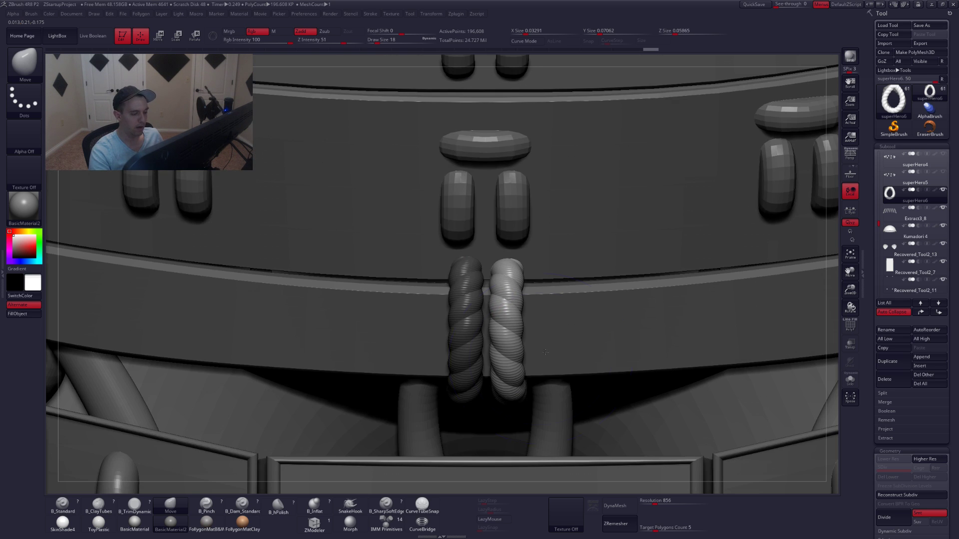
Set the draw size to 41, slightly rotate the unmasked rope ring at the belt's front, and clear the mask.
key("space")
left_click(521, 366)
key("r")
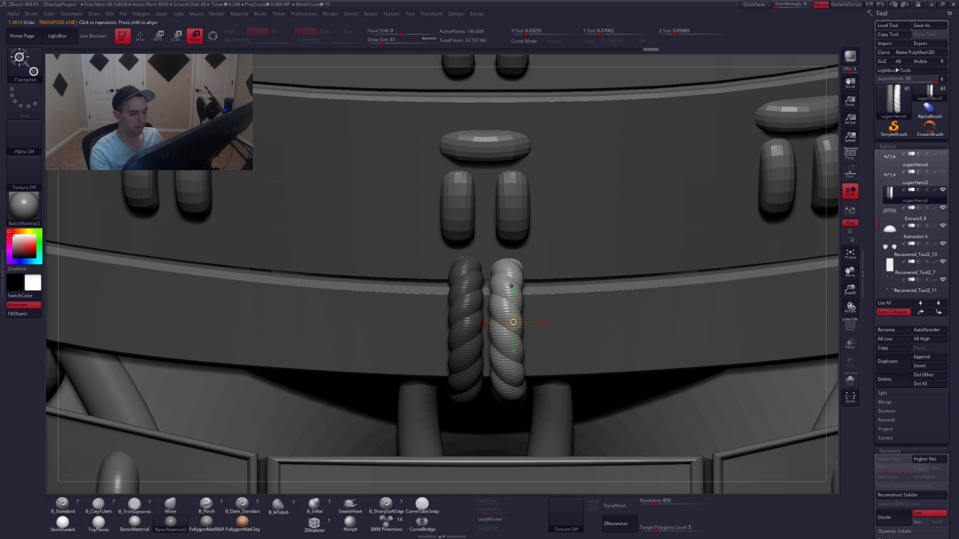
left_click_drag(506, 258, 501, 390, "shift")
key("q")
mouse_move(512, 278)
right_mouse_down("alt")
mouse_move(509, 200)
mouse_move(489, 182)
right_mouse_up("alt")
left_click_drag(715, 266, 713, 285, "ctrl")
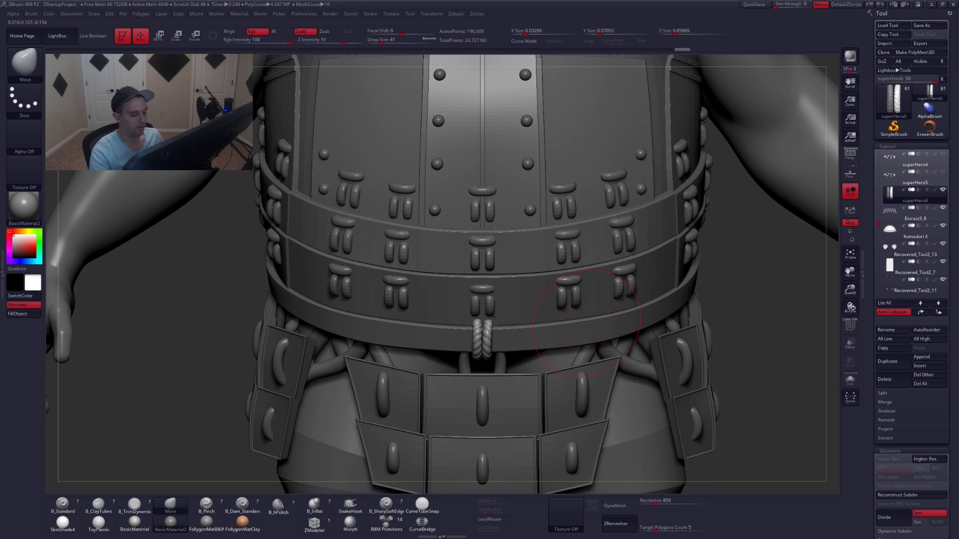
Compare the pair of rope rings on its own and against the armor, and set the draw size to 18.
key("shift+s")
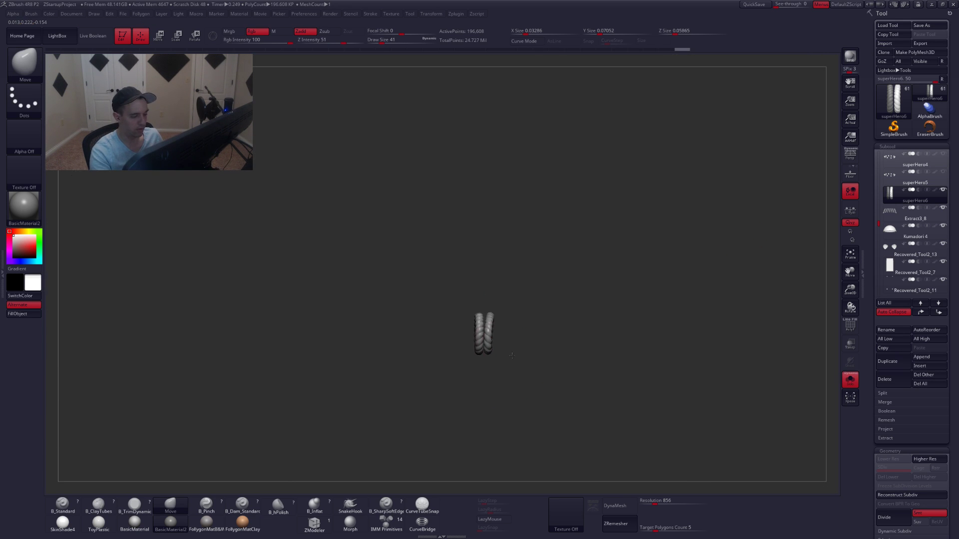
key("shift+s")
right_click_drag(500, 350, 508, 369, "ctrl")
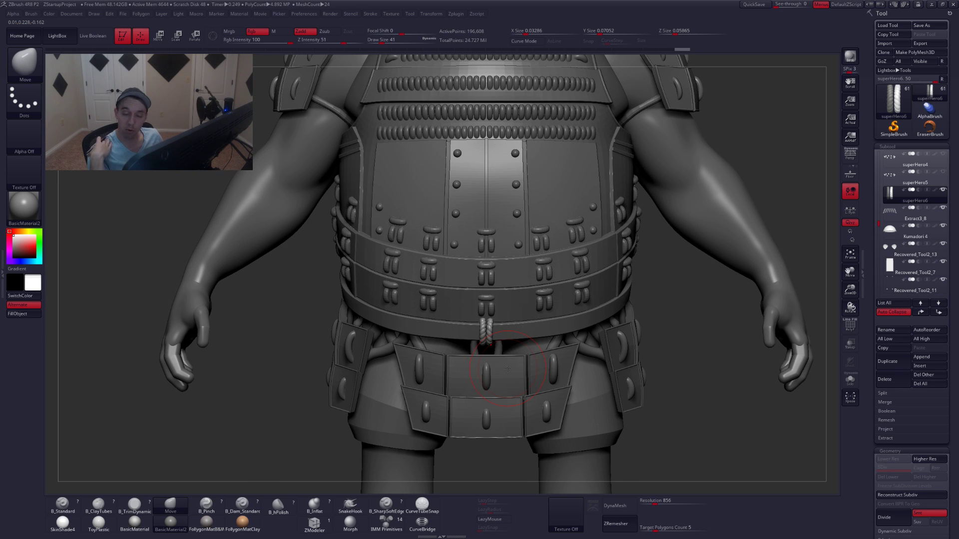
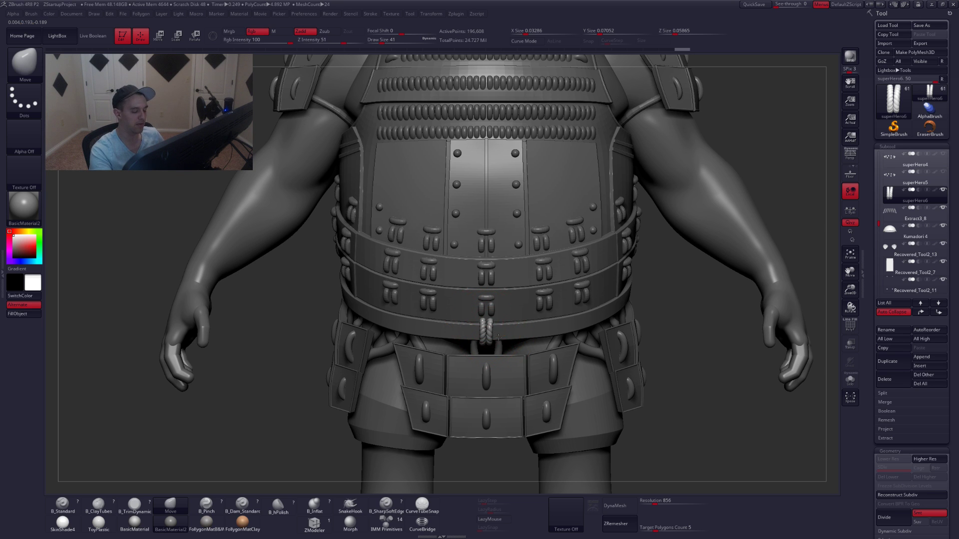
right_click_drag(498, 338, 537, 380)
key("alt+s")
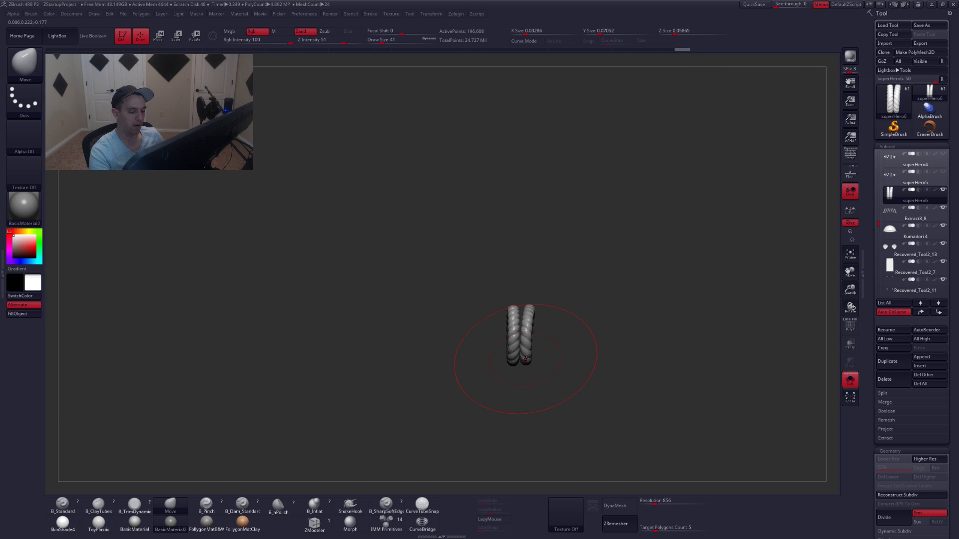
key("alt+s")
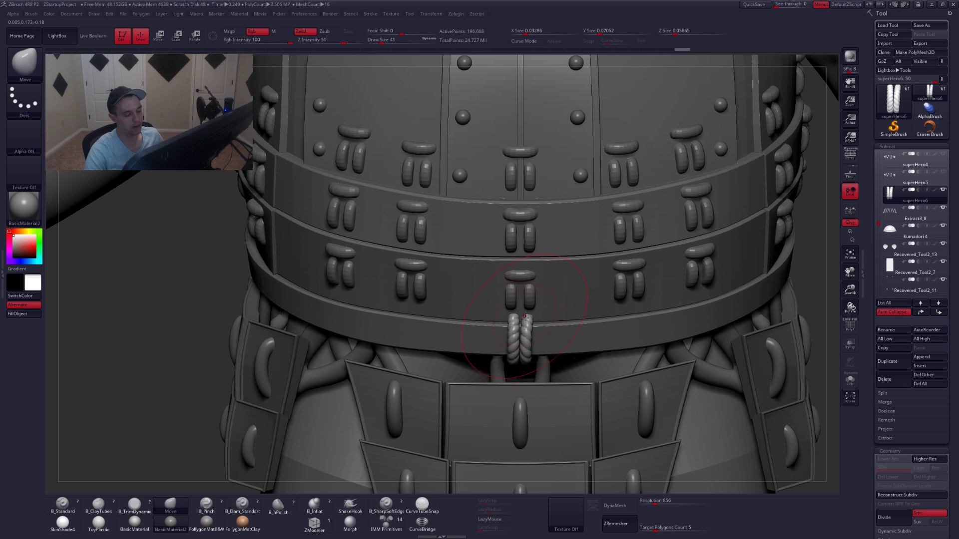
key("alt+s")
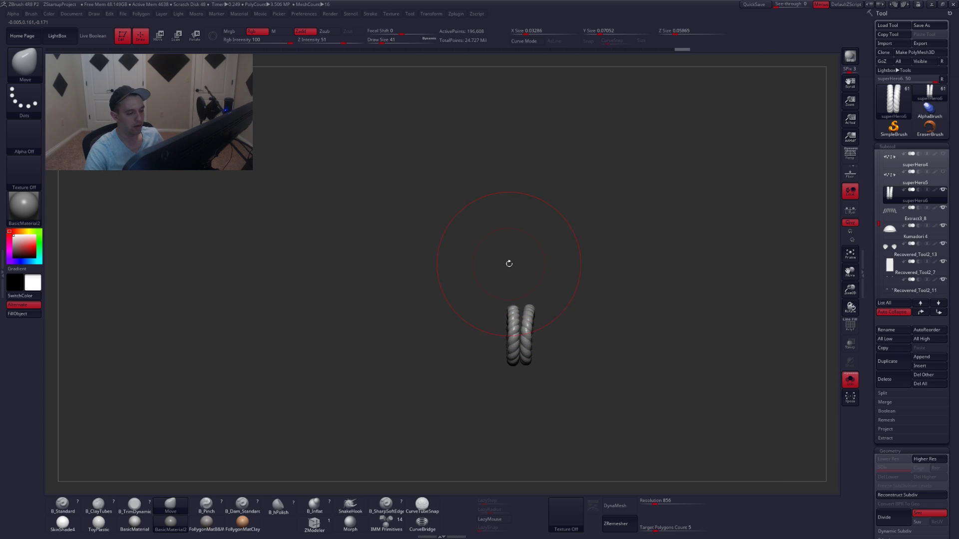
key("space")
left_click_drag(527, 250, 518, 249)
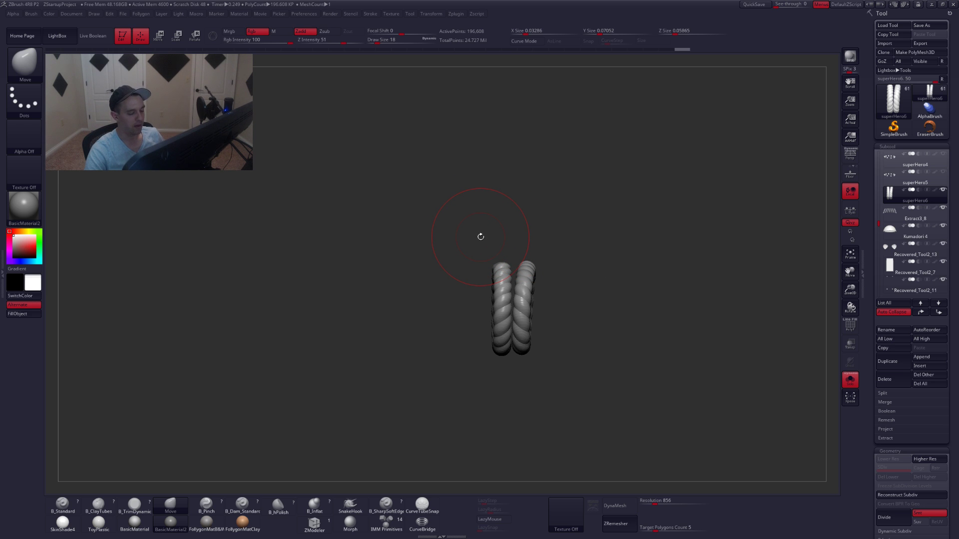
key("alt+shift+s")
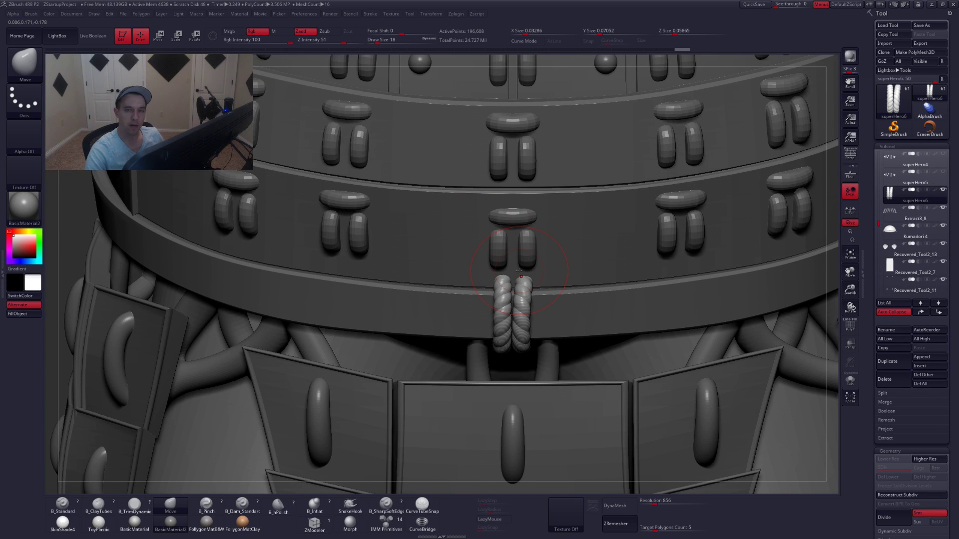
Try a duplicate of the rope ring pair moved sideways along the belt, and delete the copy.
key("w")
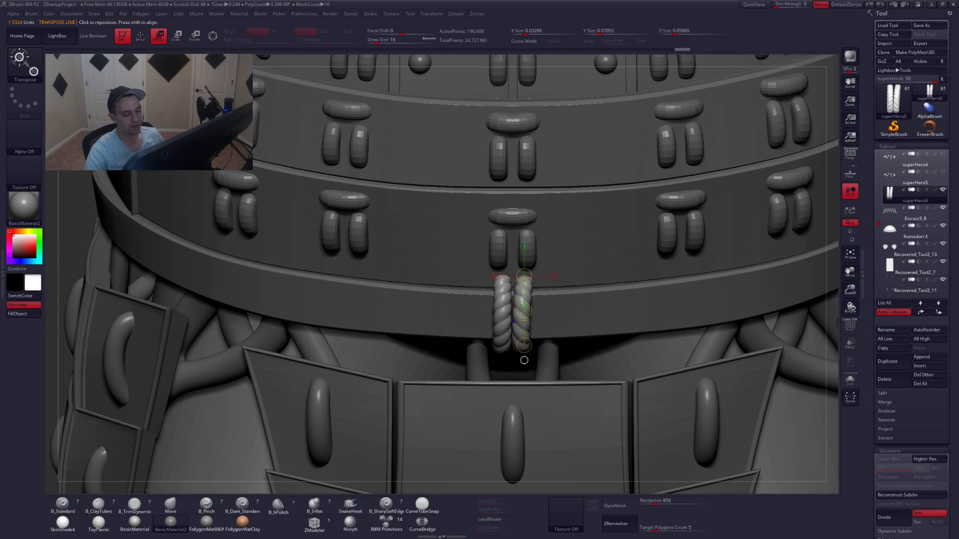
left_click_drag(508, 322, 599, 323)
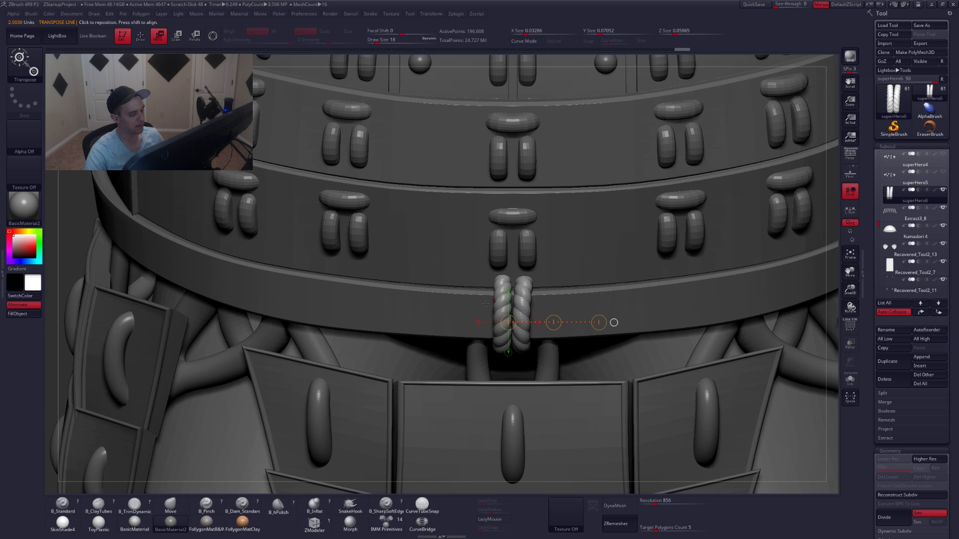
right_click_drag(475, 302, 402, 293, "ctrl")
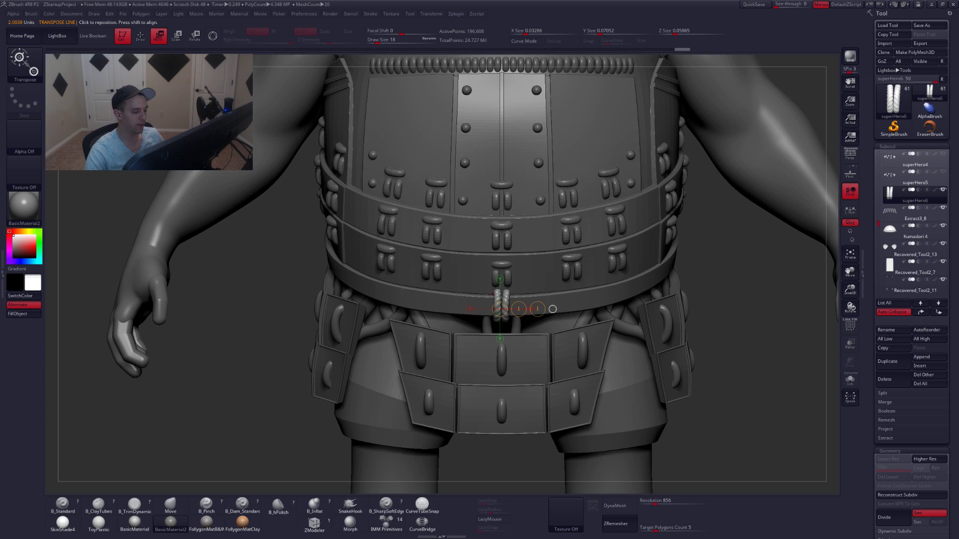
key("q")
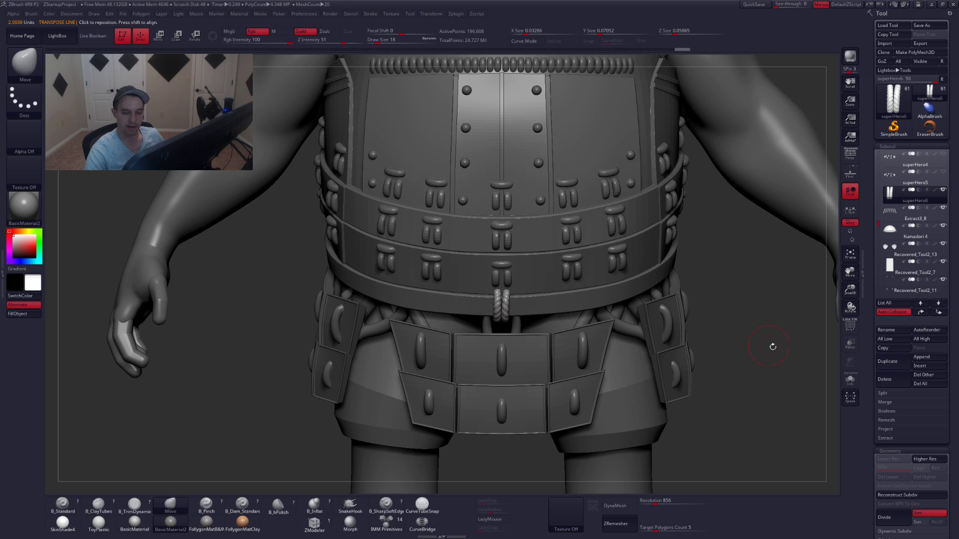
key("ctrl+shift+d")
key("w")
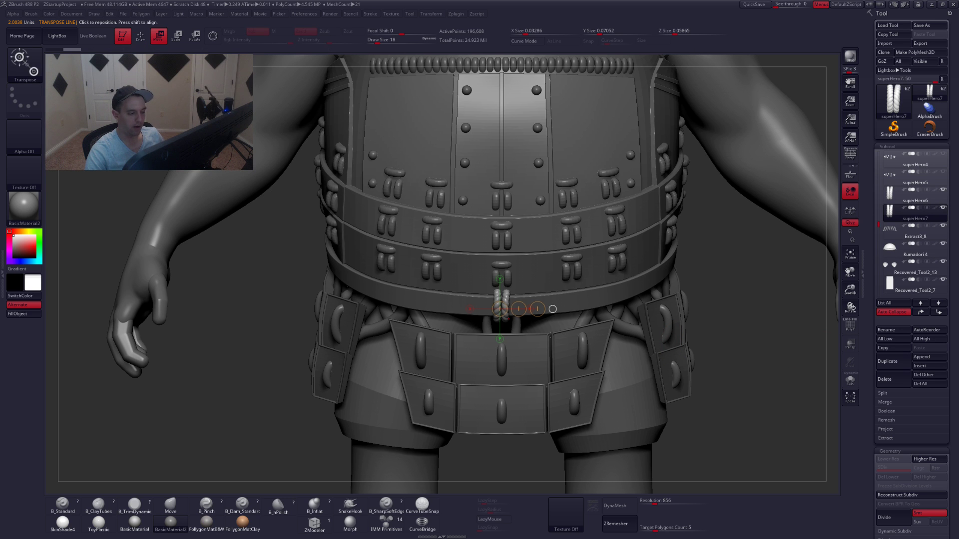
left_click_drag(519, 309, 405, 313)
right_click_drag(345, 309, 402, 306)
key("q")
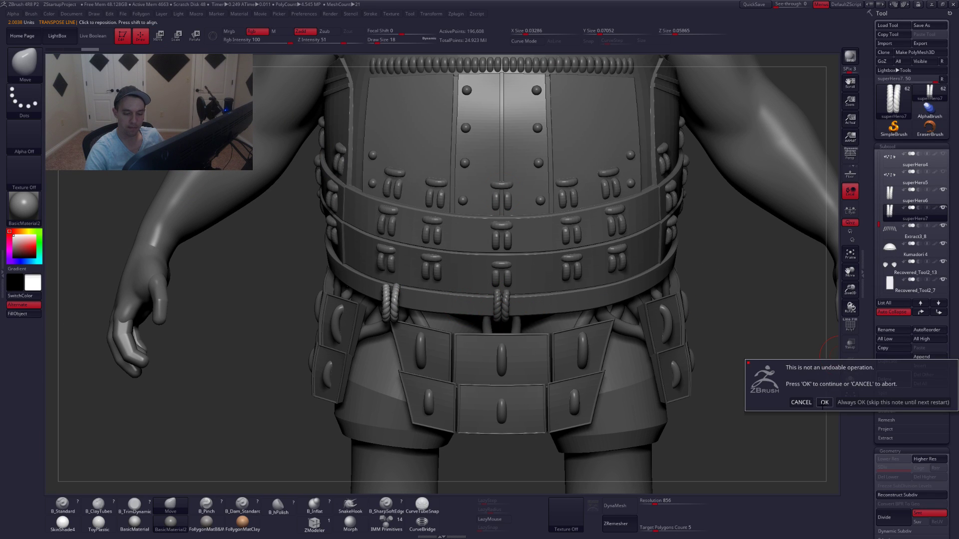
left_click(893, 380)
Show and isolate the low-poly loops of the superHero5 subtool and choose the Thick Rope brush.
left_click(896, 183)
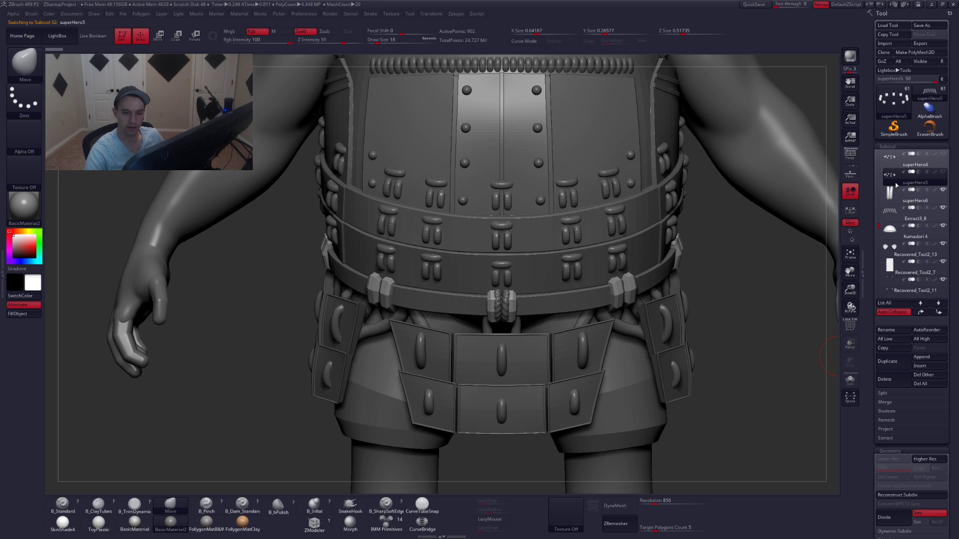
left_click(943, 171)
left_click(850, 380)
left_click_drag(439, 312, 383, 315, "alt")
mouse_move(382, 315)
right_mouse_down()
mouse_move(440, 322)
mouse_move(390, 315)
right_mouse_up()
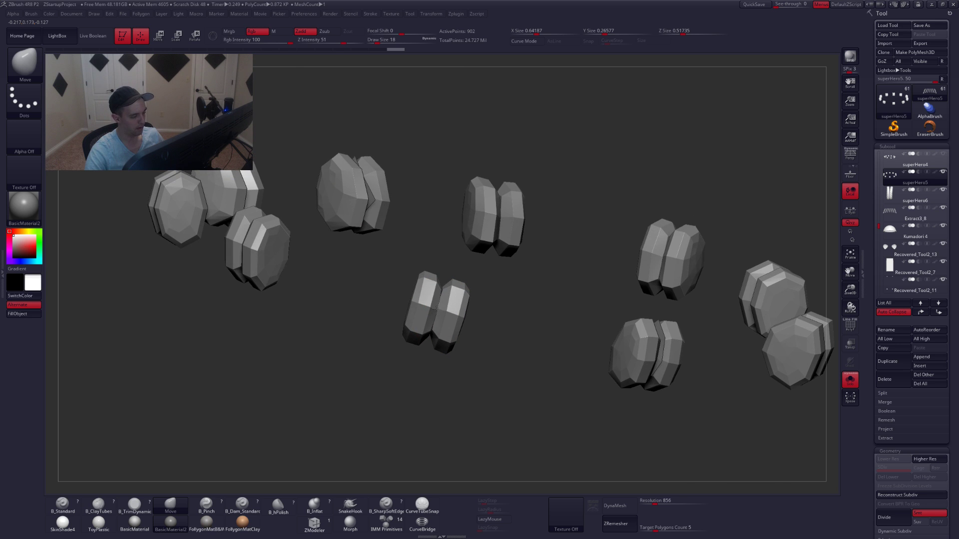
key("b")
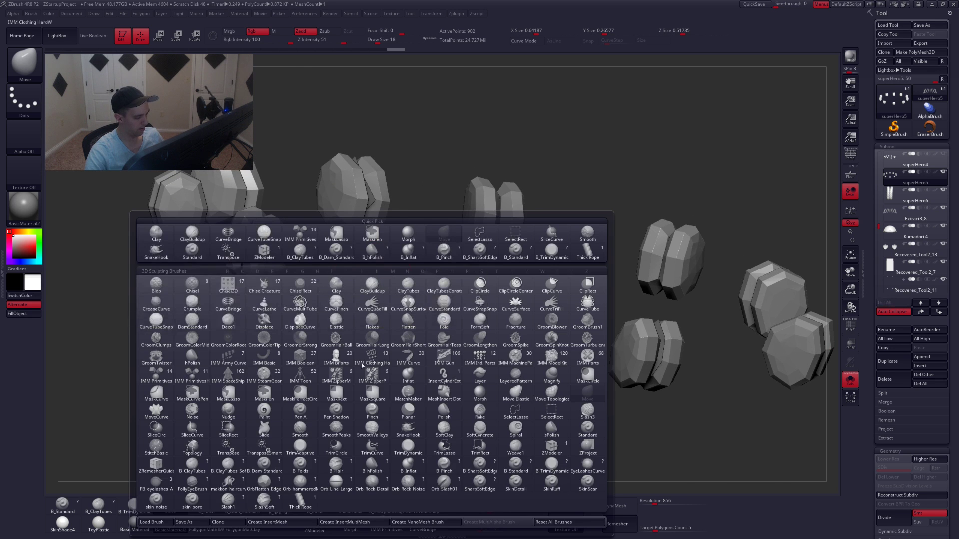
left_click(313, 499)
Try to lay a rope around one loop of the nearest pair with the Thick Rope brush at draw size 15.
left_click_drag(476, 290, 465, 318, "alt")
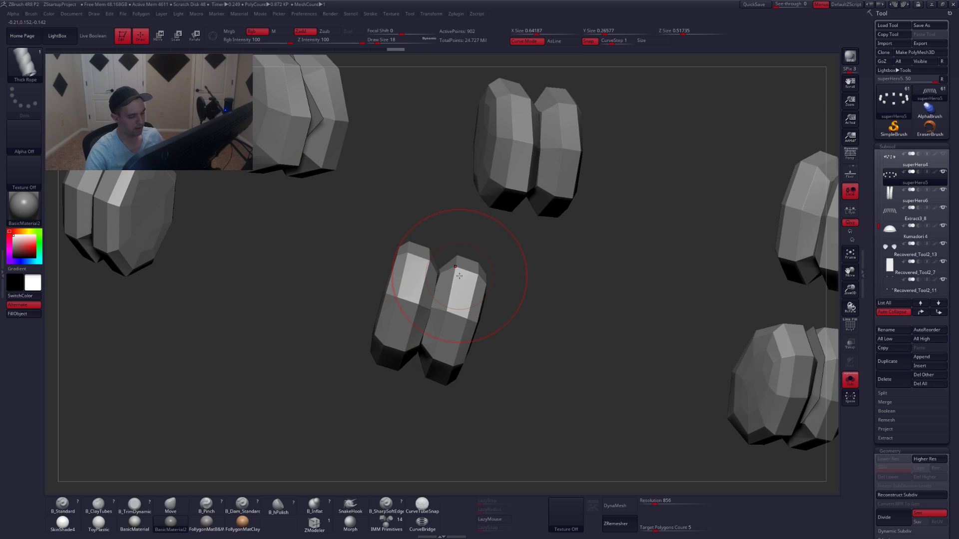
key("shift+f")
key("shift+f")
key("ctrl+z")
key("space")
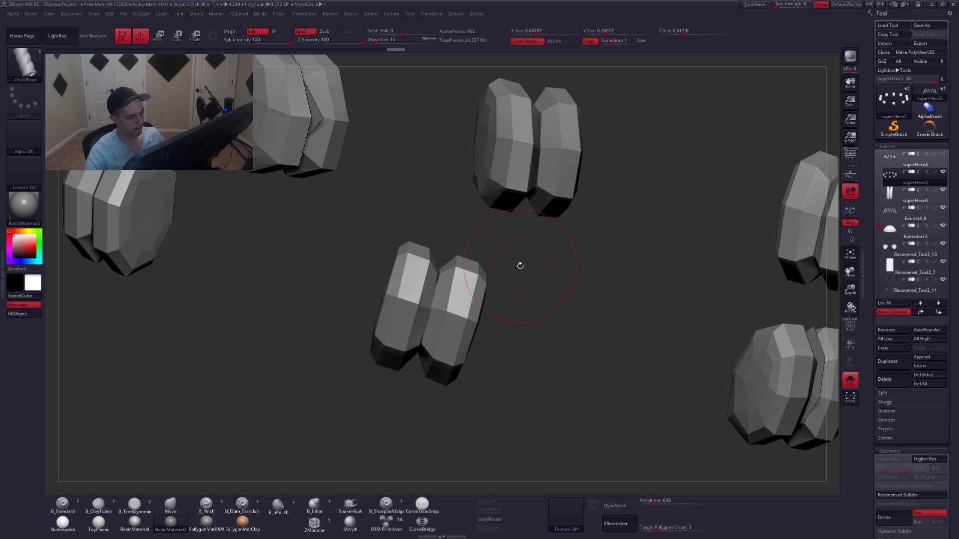
right_click_drag(467, 316, 492, 318, "alt")
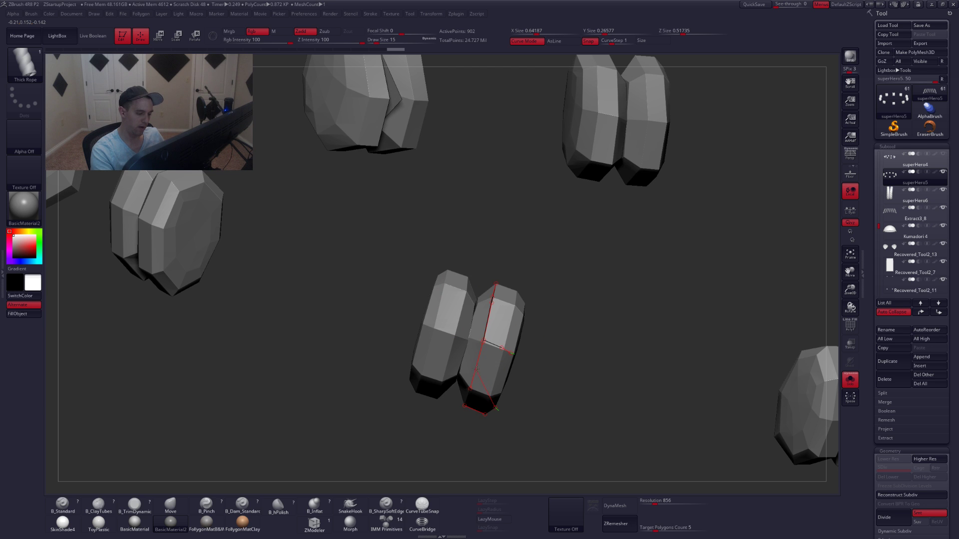
left_click_drag(476, 370, 476, 370, "shift")
mouse_move(534, 392)
right_mouse_down()
mouse_move(543, 355)
mouse_move(504, 344)
mouse_move(489, 353)
mouse_move(482, 380)
mouse_move(488, 359)
mouse_move(465, 334)
right_mouse_up()
key("ctrl+z")
Hide part of the low-poly belt loops and set the Thick Rope draw size to 3.
key("alt+s")
mouse_move(627, 301)
left_mouse_down("ctrl+alt+shift")
mouse_move(741, 407)
mouse_move(720, 294)
left_mouse_up("ctrl+alt+shift")
key("space")
left_click(715, 300)
right_click_drag(563, 315, 514, 330)
key("space")
left_click(465, 296)
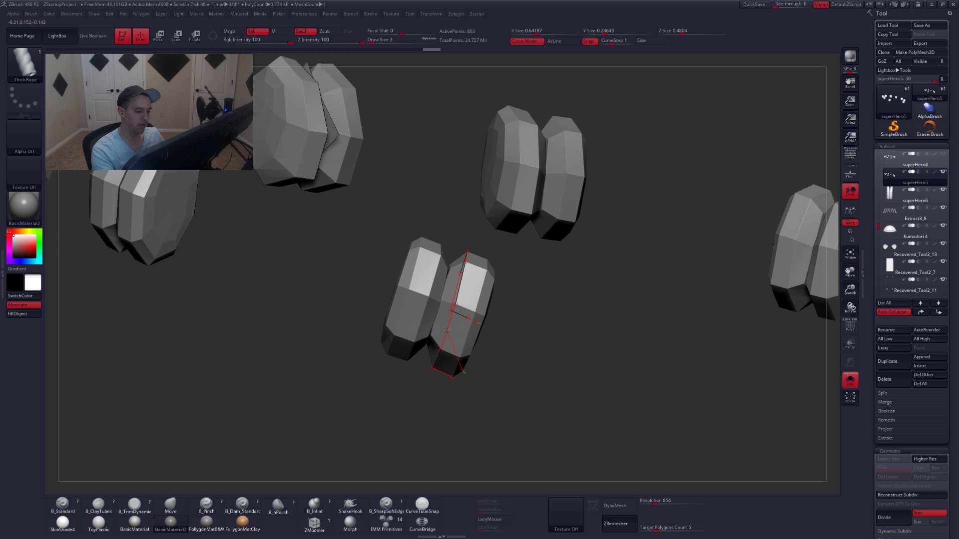
Try several rope curves around the outer loop of the nearest pair at draw size 3.
left_click_drag(444, 336, 447, 332)
mouse_move(450, 332)
right_mouse_down()
mouse_move(487, 330)
mouse_move(492, 310)
mouse_move(477, 257)
mouse_move(439, 320)
right_mouse_up()
key("ctrl+z")
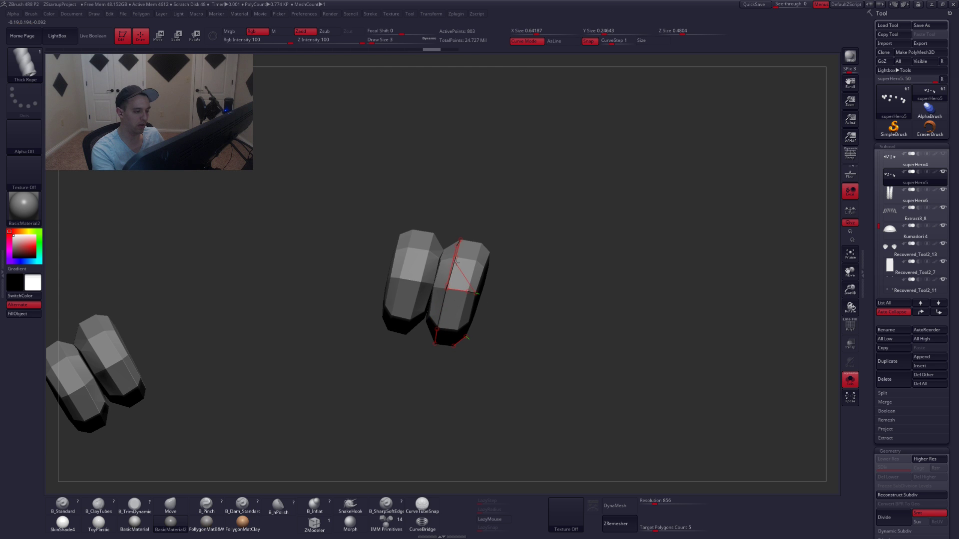
left_click_drag(456, 261, 458, 250)
mouse_move(479, 300)
right_mouse_down()
mouse_move(508, 367)
mouse_move(483, 380)
mouse_move(539, 367)
mouse_move(528, 326)
mouse_move(509, 327)
mouse_move(476, 274)
right_mouse_up()
key("ctrl+z")
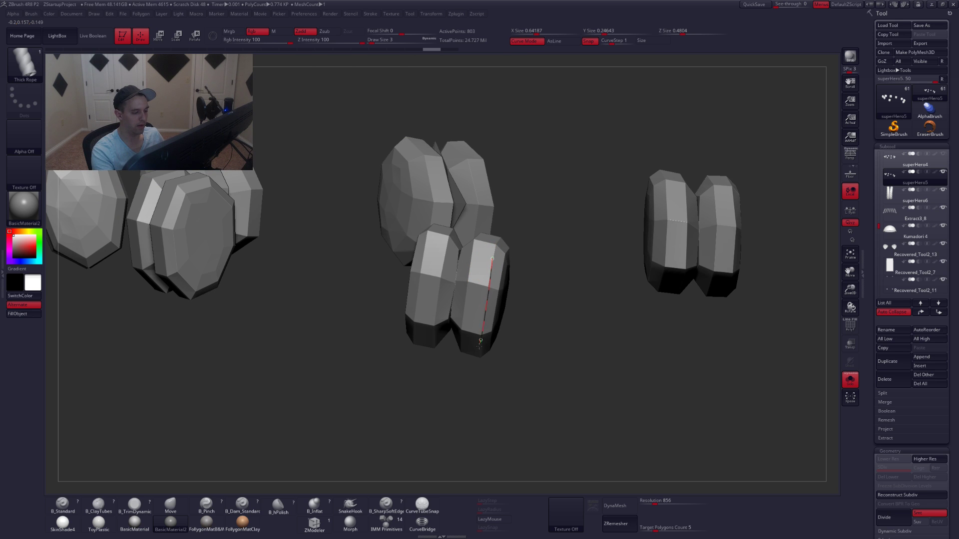
left_click(479, 356)
right_click_drag(488, 342, 486, 265)
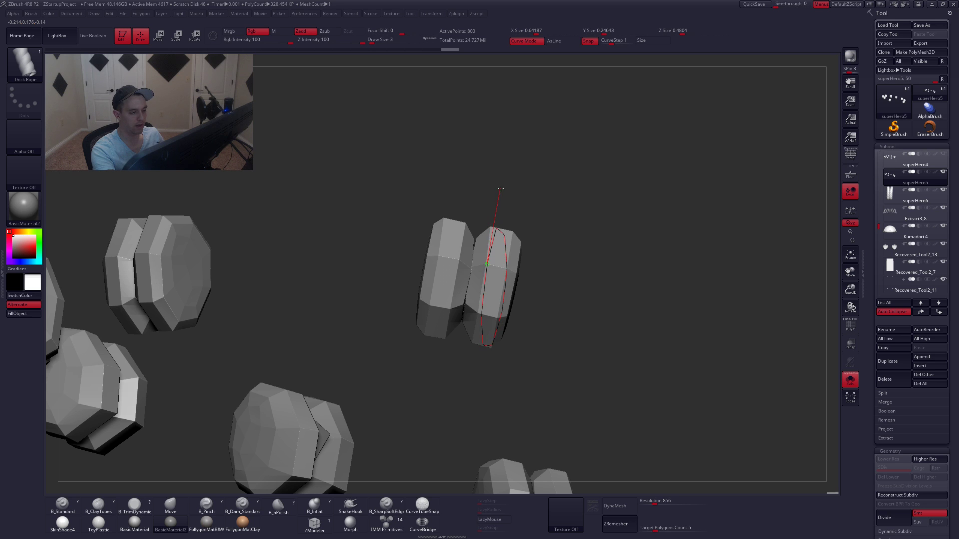
left_click_drag(507, 189, 508, 188, "shift")
right_click_drag(553, 330, 525, 325)
mouse_move(526, 325)
right_mouse_down("alt")
mouse_move(548, 345)
mouse_move(542, 284)
right_mouse_up("alt")
key("ctrl+z")
Wrap a thick rope around the outer loop of the nearest pair at draw size 15.
key("space")
left_click(563, 327)
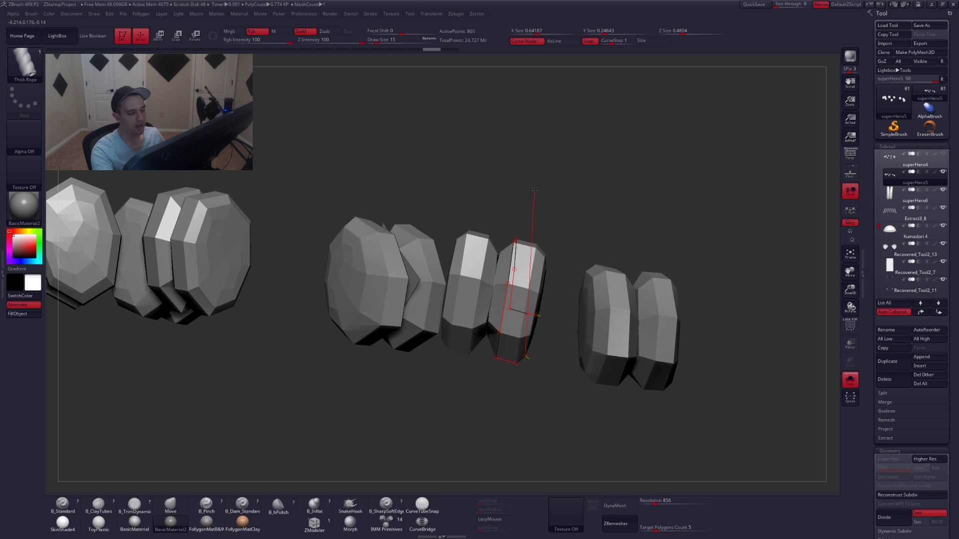
left_click(552, 221)
mouse_move(568, 315)
right_mouse_down()
mouse_move(500, 324)
mouse_move(570, 330)
mouse_move(598, 320)
mouse_move(570, 329)
mouse_move(574, 336)
mouse_move(552, 308)
right_mouse_up()
Rotate the new rope around the belt edge with the transpose line and set the Move brush to draw size 25.
key("r")
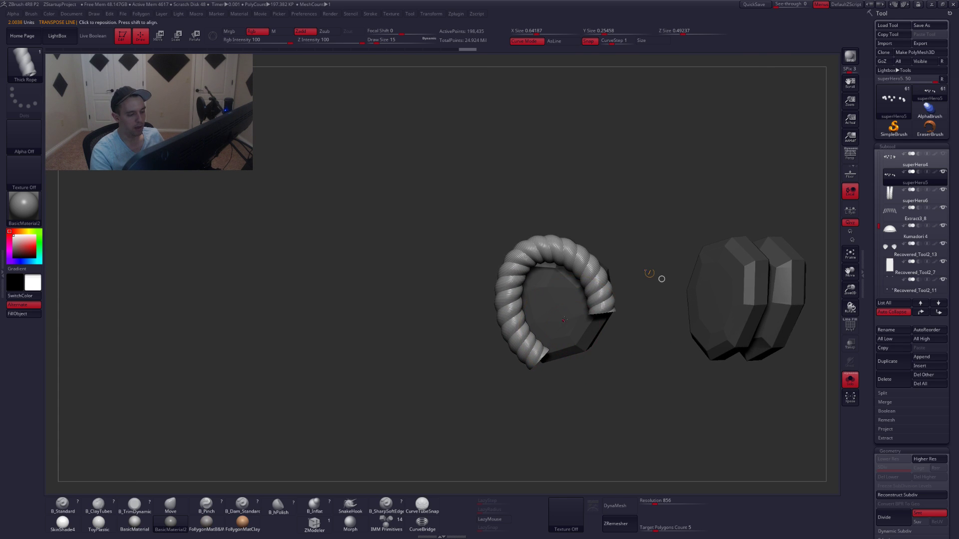
left_click_drag(596, 304, 514, 205)
left_click_drag(596, 304, 546, 363)
key("q")
key("space")
left_click_drag(525, 281, 530, 281)
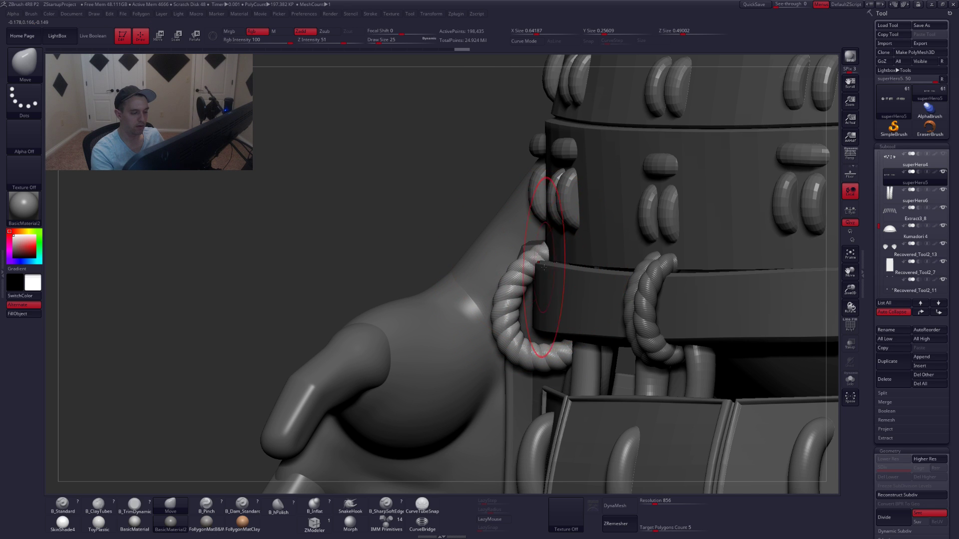
Tilt the new rope slightly to follow the belt and set the draw size to 35.
key("r")
left_click_drag(634, 302, 636, 314)
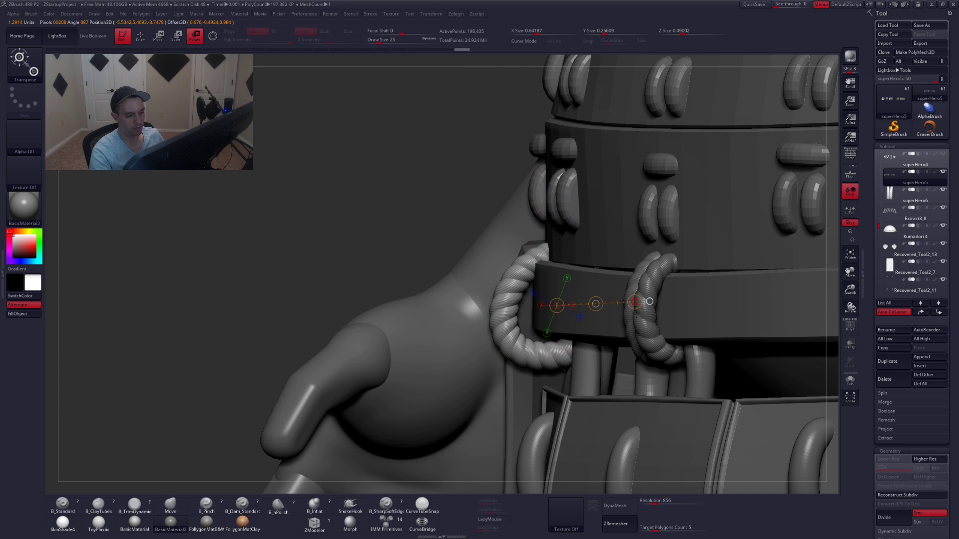
key("q")
key("space")
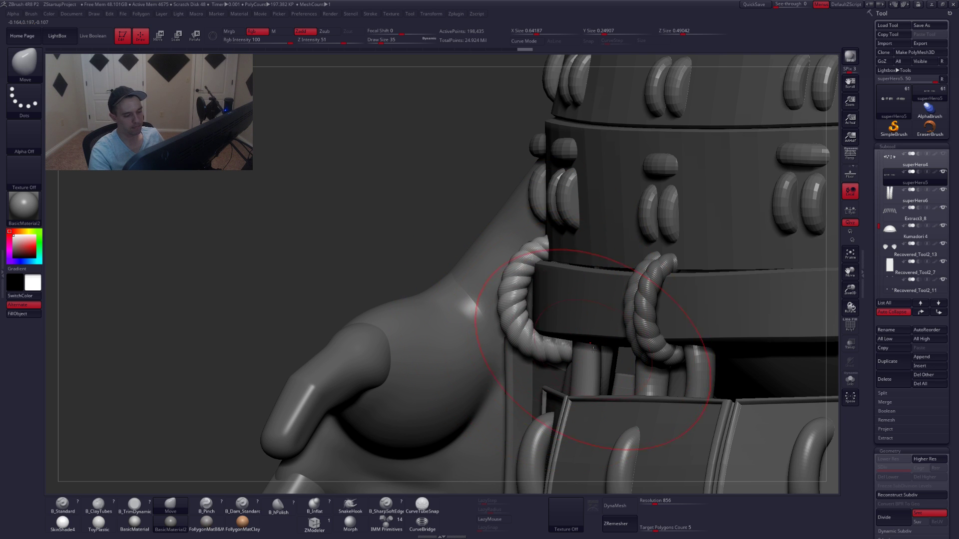
Isolate the subtool containing the belt's low-poly loops and twisted ropes, close to the pair beside the newest rope.
right_click_drag(594, 349, 584, 313)
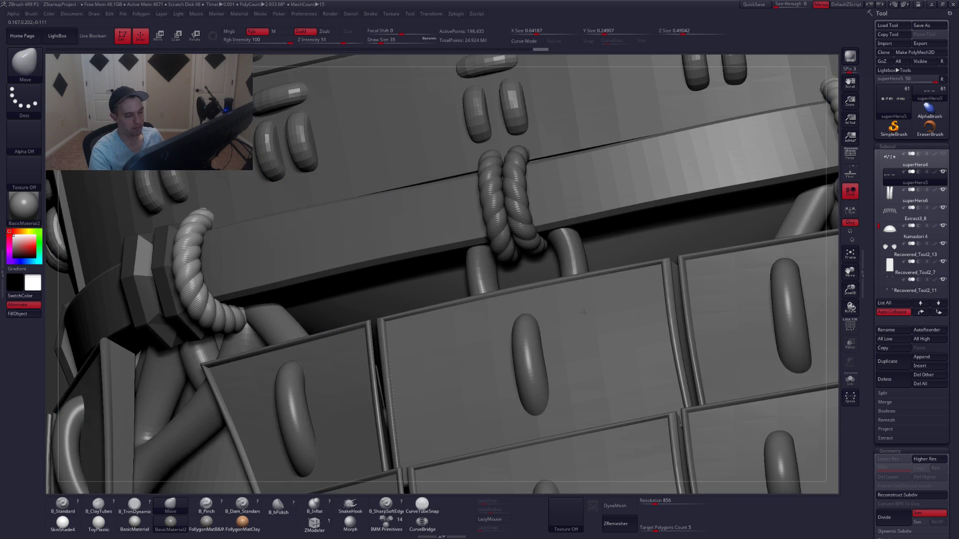
key("alt+s")
right_click_drag(259, 311, 465, 306, "alt")
mouse_move(397, 306)
right_mouse_down("alt")
mouse_move(525, 347)
mouse_move(499, 336)
mouse_move(687, 319)
right_mouse_up("alt")
key("alt+s")
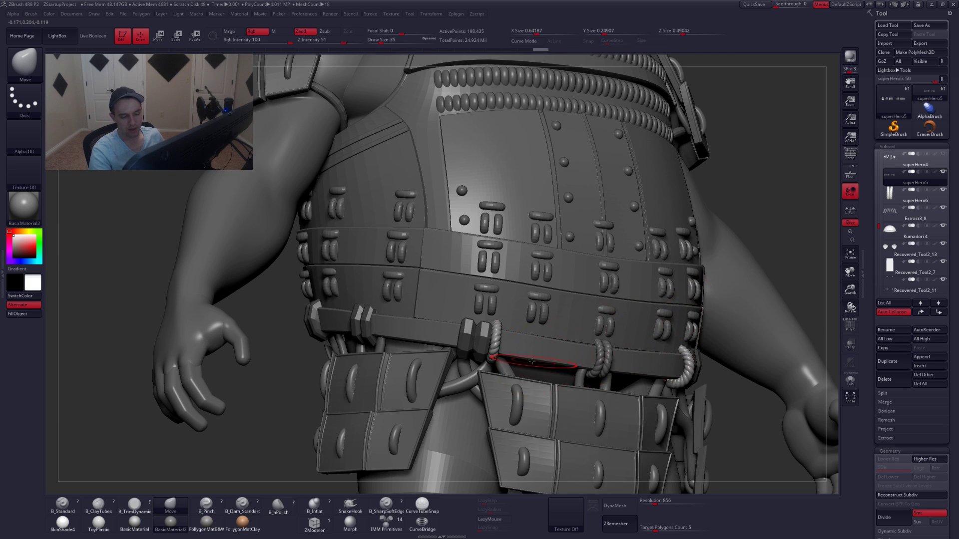
key("shift+s")
right_click_drag(488, 334, 572, 304, "alt")
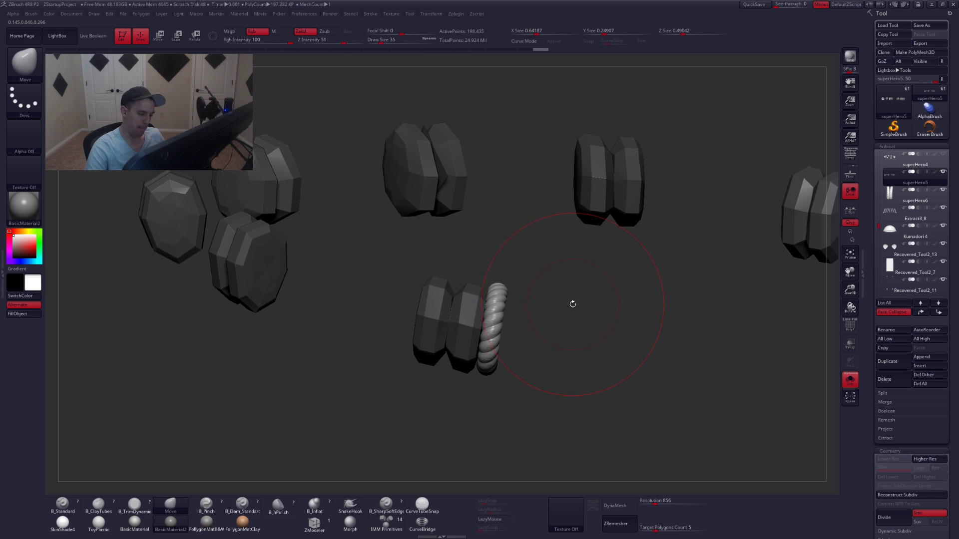
Clear the mask on the loops and give all the low-poly belt loops a single polygroup.
left_click_drag(551, 307, 563, 367, "ctrl")
right_click_drag(562, 345, 560, 380, "alt")
key("shift+f")
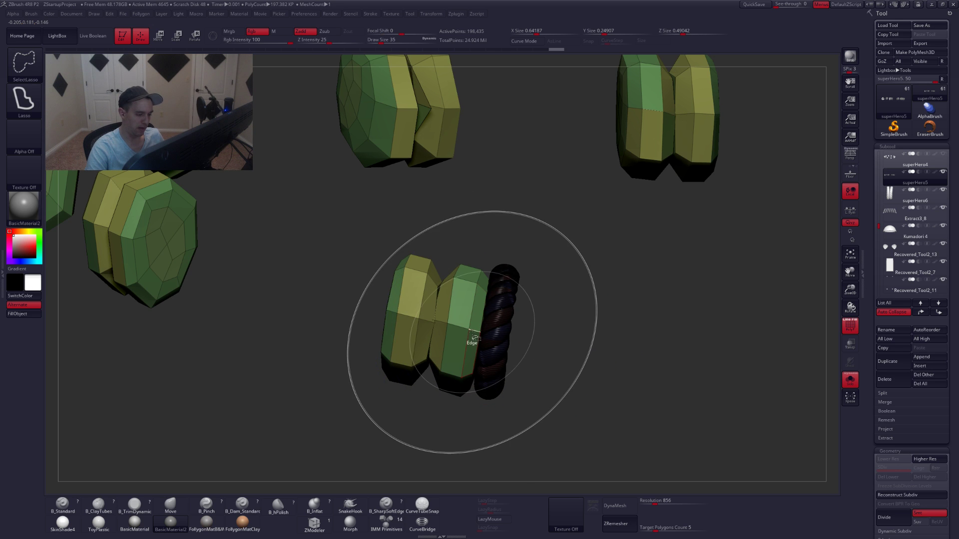
mouse_move(443, 301)
right_mouse_down("alt")
mouse_move(438, 295)
mouse_move(462, 345)
right_mouse_up("alt")
key("ctrl+a")
key("ctrl+w")
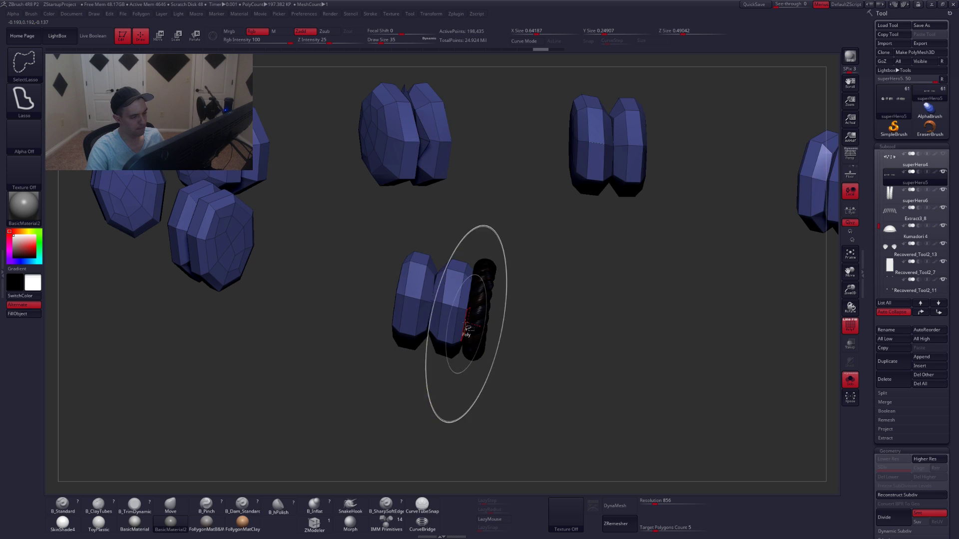
Hide the low-poly loops so only the ropes show, and split the hidden part into its own subtool.
left_click(446, 303, "ctrl+shift")
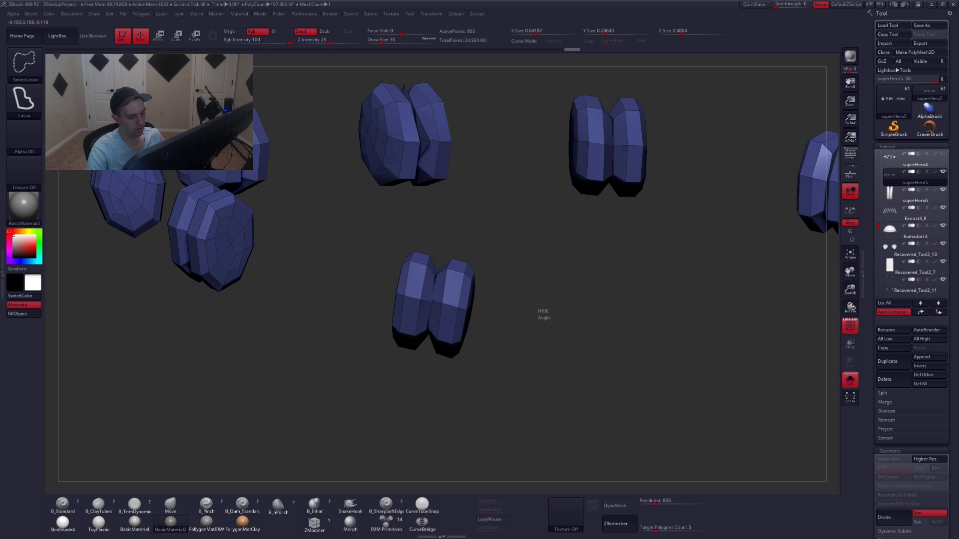
left_click(548, 321, "ctrl+shift")
key("space")
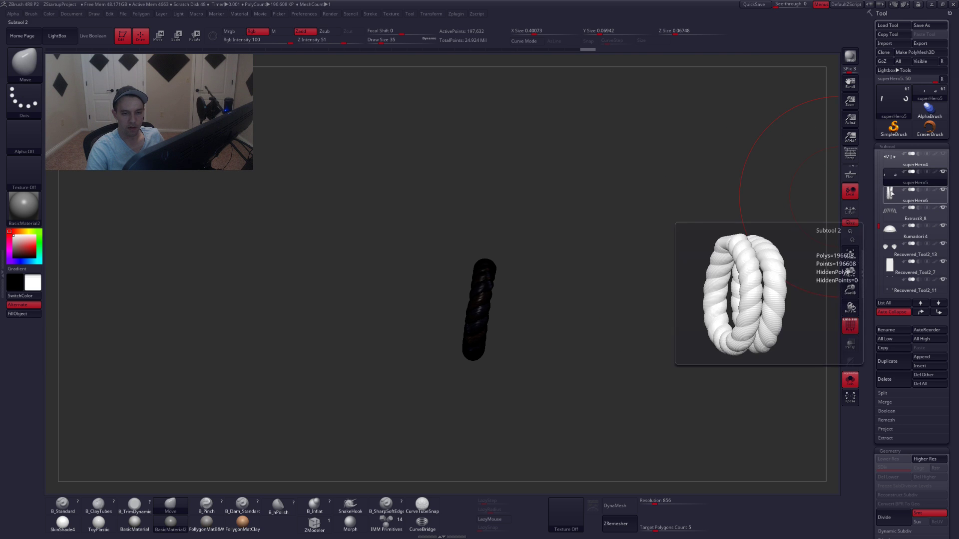
key("ctrl+z")
left_click_drag(620, 283, 614, 280, "ctrl+shift")
key("space")
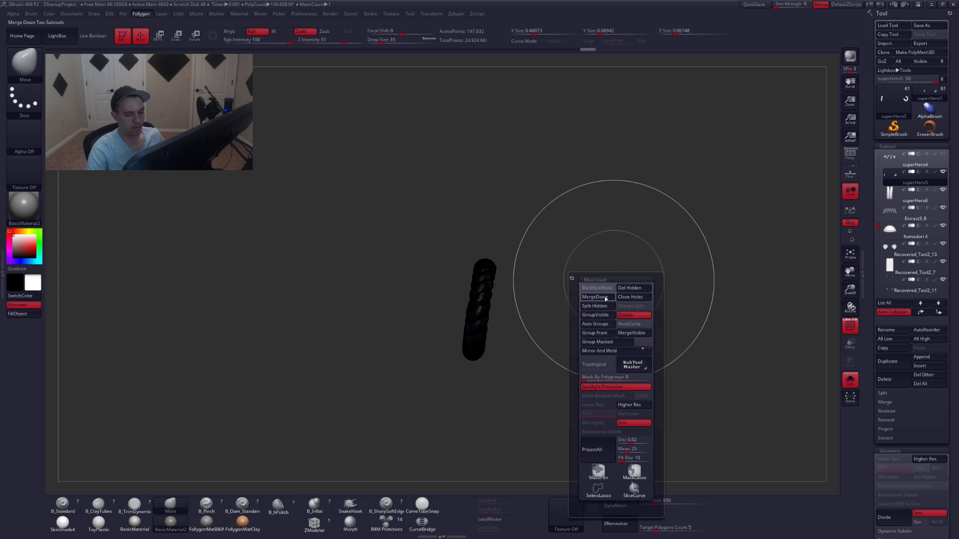
left_click(611, 306)
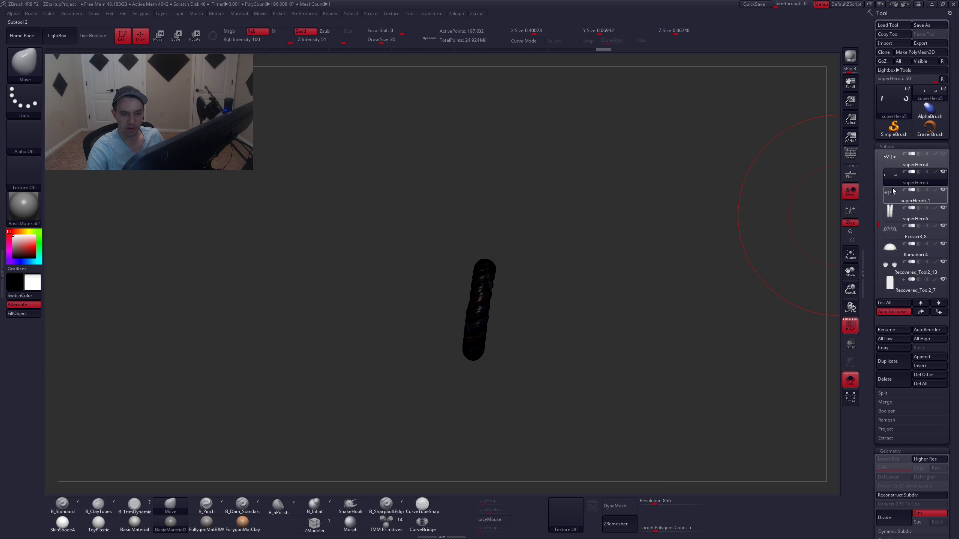
Move the rope subtool below the split-off loops in the subtool order and show the whole model without polyframe.
left_click(939, 313)
key("alt+s")
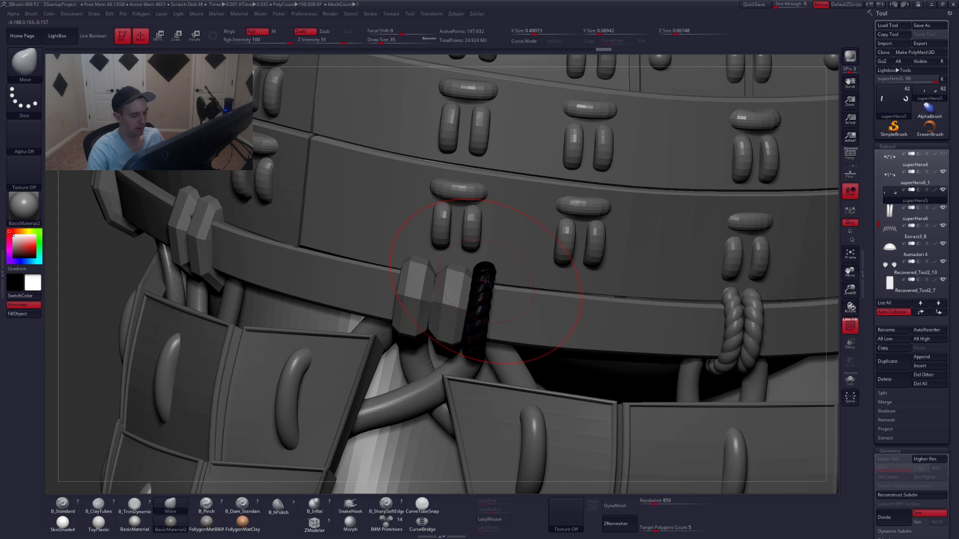
key("shift+f")
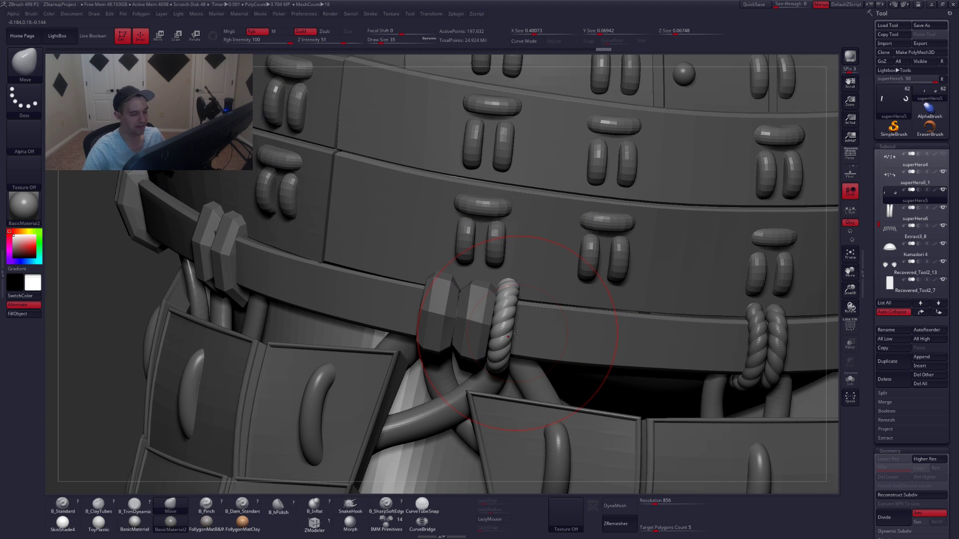
Shift the rope along the belt over the neighbouring low-poly loop with the transpose line, and hide the low-poly loops subtool.
key("w")
key("alt+s")
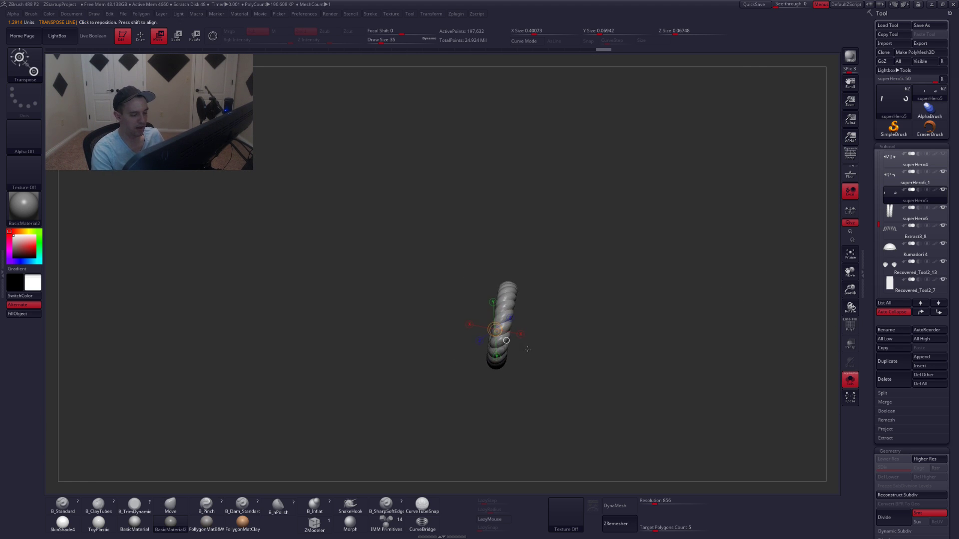
key("alt+s")
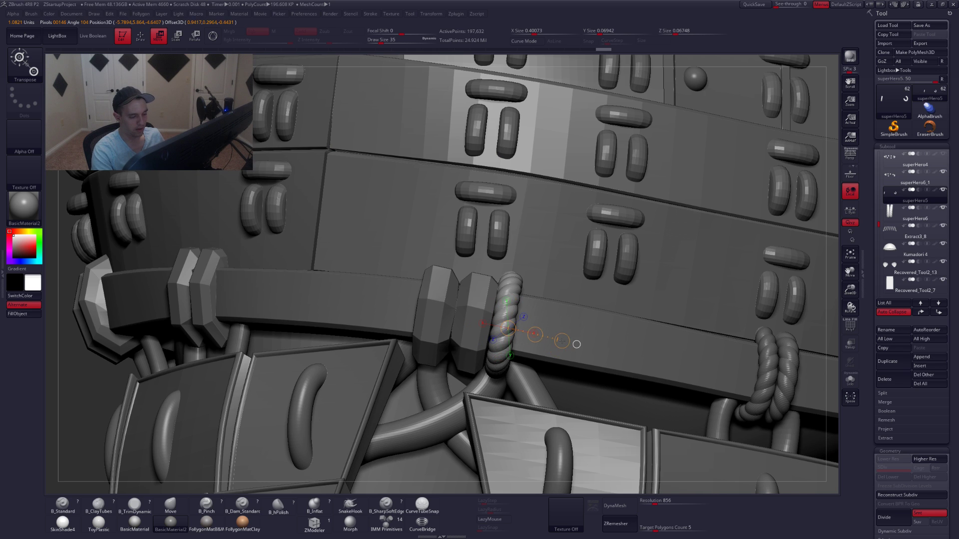
left_click_drag(537, 333, 502, 333)
left_click(943, 172)
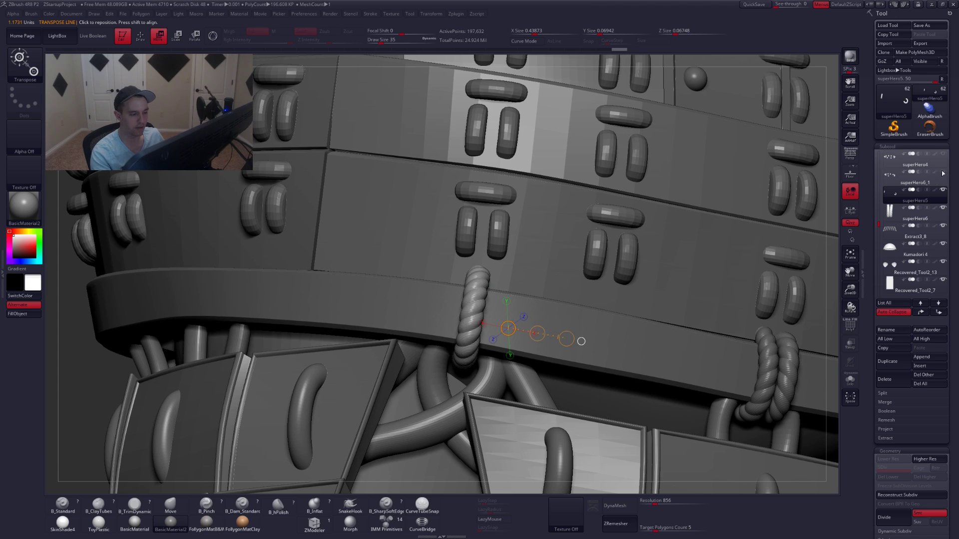
Hide the bear's lower legs, feet and shorts subtools.
mouse_move(565, 297)
right_mouse_down()
mouse_move(476, 300)
mouse_move(538, 240)
mouse_move(549, 210)
mouse_move(567, 232)
mouse_move(565, 327)
mouse_move(599, 384)
mouse_move(641, 396)
mouse_move(596, 388)
right_mouse_up()
key("q")
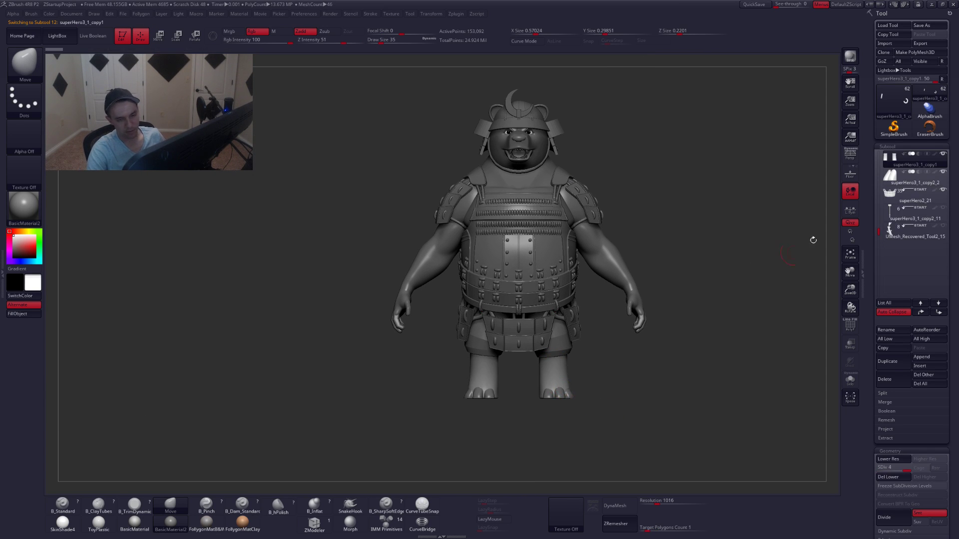
left_click(887, 192)
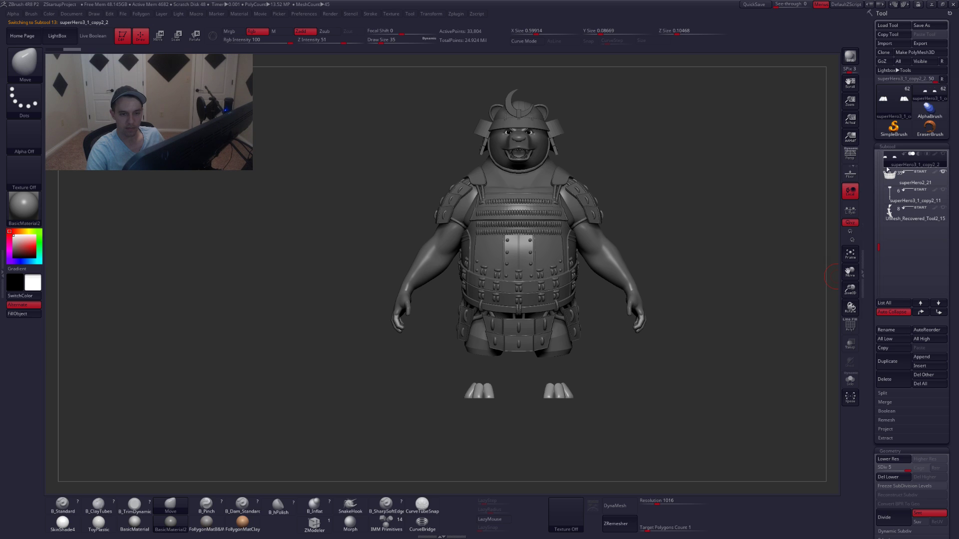
left_click(568, 344, "alt")
left_click(944, 154)
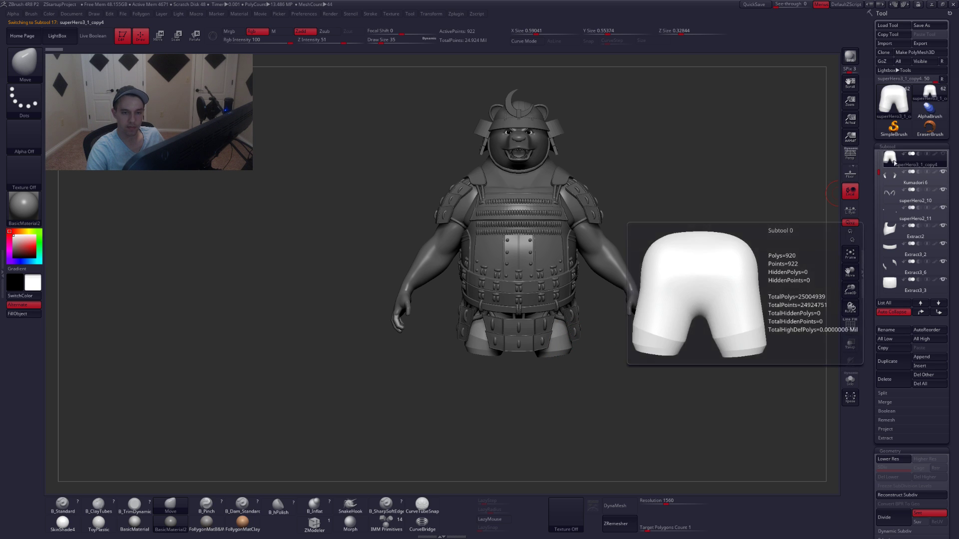
Hide the front skirt panels and the side skirt plates hanging below the belt.
left_click(544, 298, "alt")
left_click(541, 330, "alt")
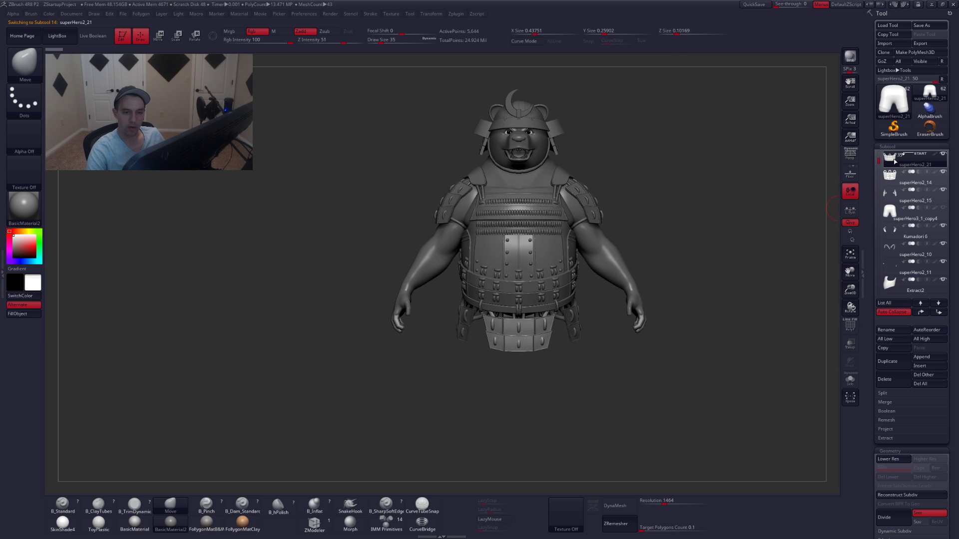
left_click(890, 176)
left_click(943, 190)
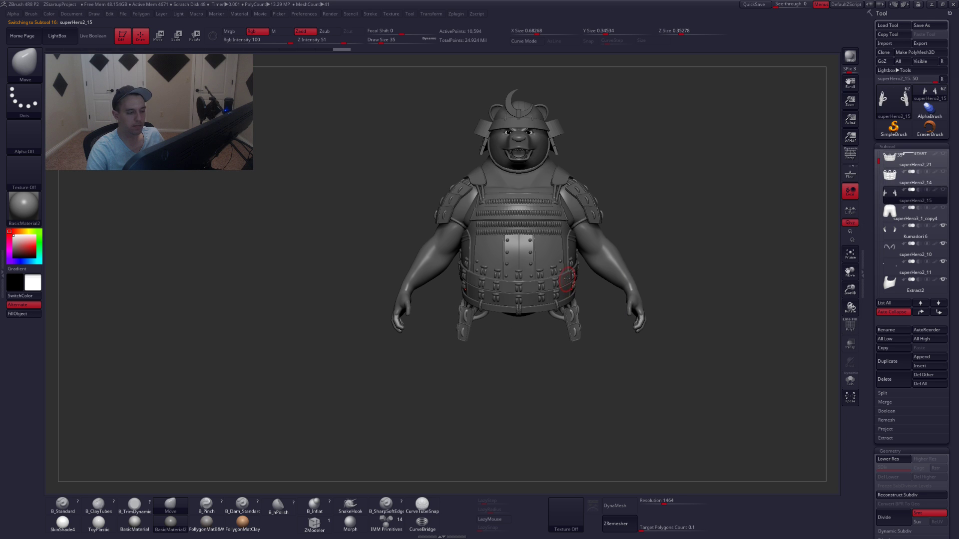
Hide the arms and hands subtools so only the torso armor stays in view.
left_click(564, 282, "alt")
right_click_drag(486, 314, 488, 317, "ctrl")
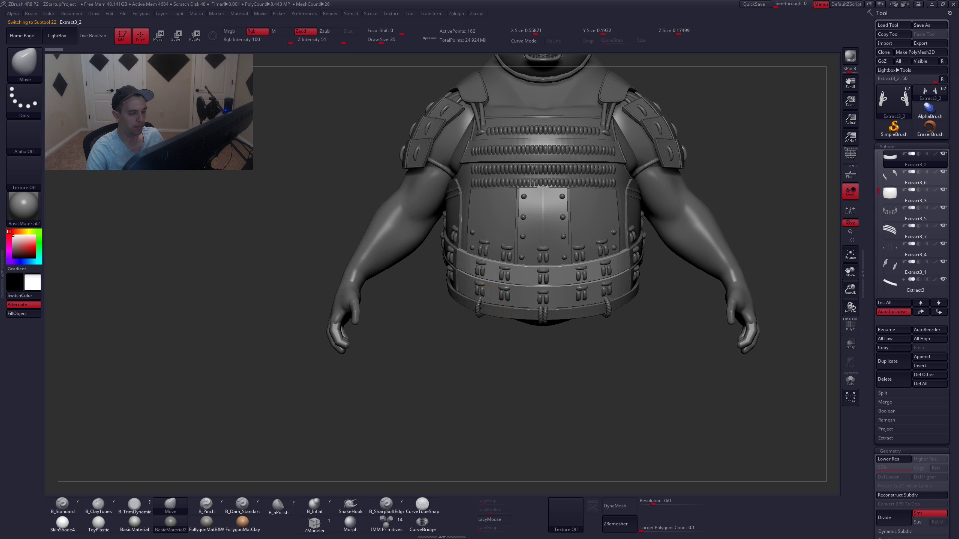
left_click(416, 242, "alt")
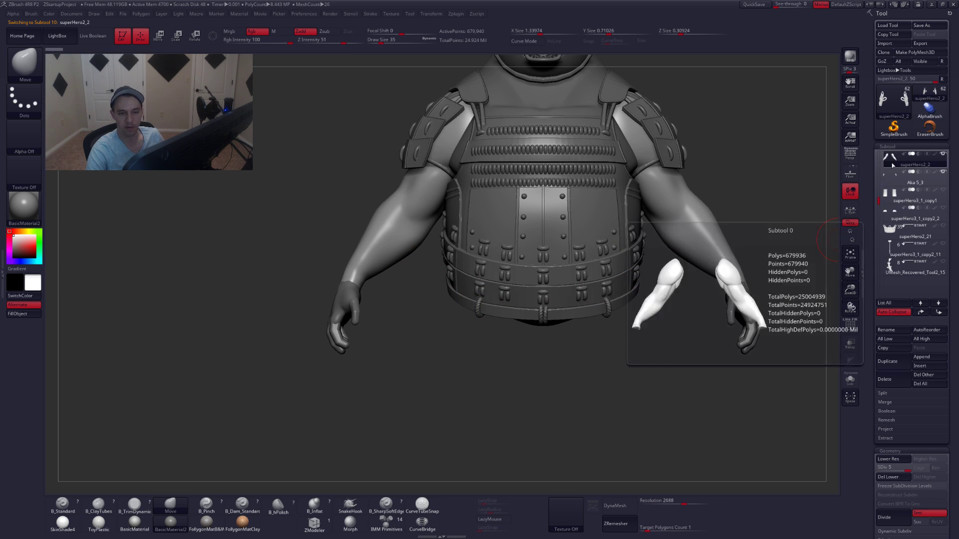
left_click(943, 153)
left_click(894, 176)
left_click(943, 172)
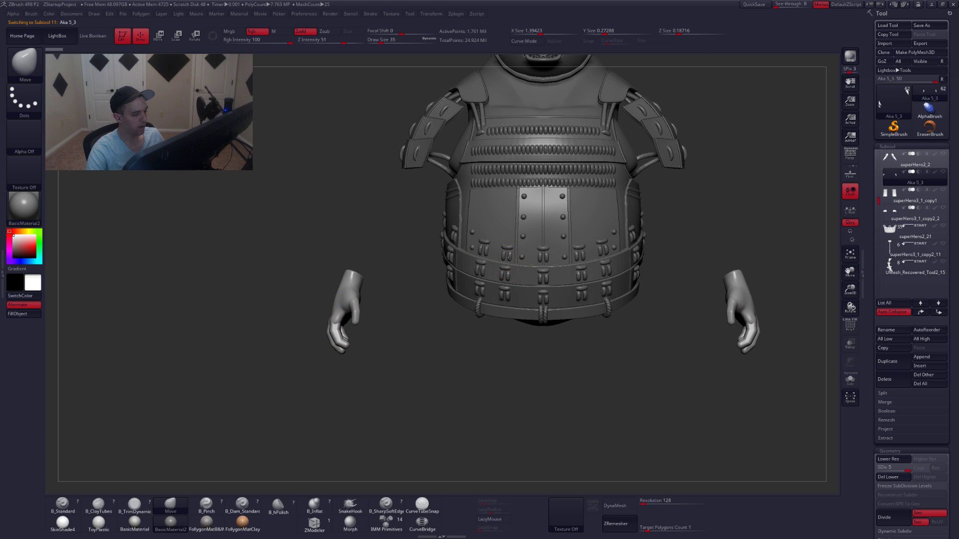
Select the twisted rope pair at the front centre of the belt and isolate it.
left_click(492, 317, "alt")
left_click(481, 304, "alt")
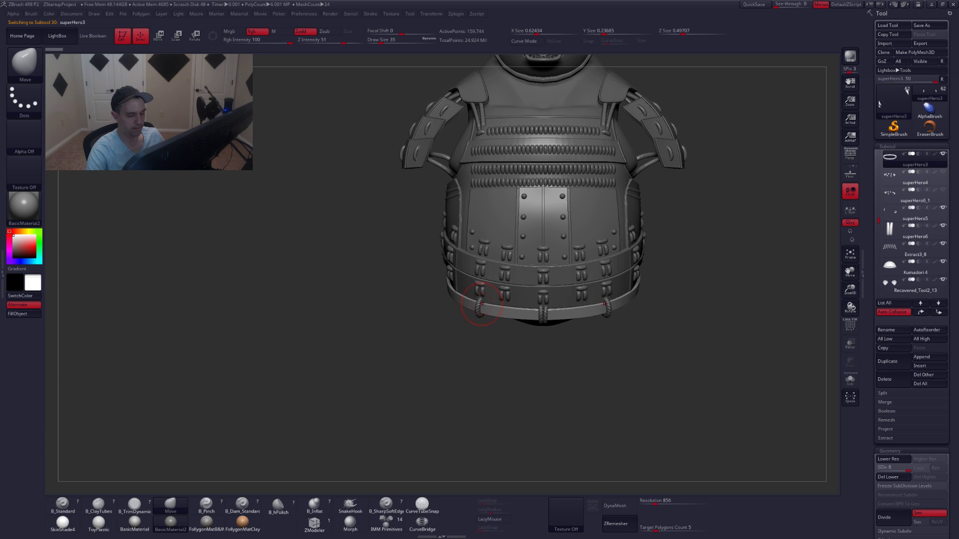
left_click(479, 305, "alt")
mouse_move(490, 330)
left_mouse_down("alt")
mouse_move(501, 367)
mouse_move(522, 267)
mouse_move(509, 283)
left_mouse_up("alt")
mouse_move(486, 347)
left_mouse_down("alt")
mouse_move(553, 314)
mouse_move(590, 309)
mouse_move(595, 387)
mouse_move(670, 298)
left_mouse_up("alt")
mouse_move(634, 400)
left_mouse_down()
mouse_move(521, 304)
mouse_move(597, 371)
mouse_move(574, 359)
mouse_move(625, 296)
left_mouse_up()
left_click(631, 281, "alt")
right_click_drag(631, 281, 622, 309)
left_click_drag(622, 308, 625, 304)
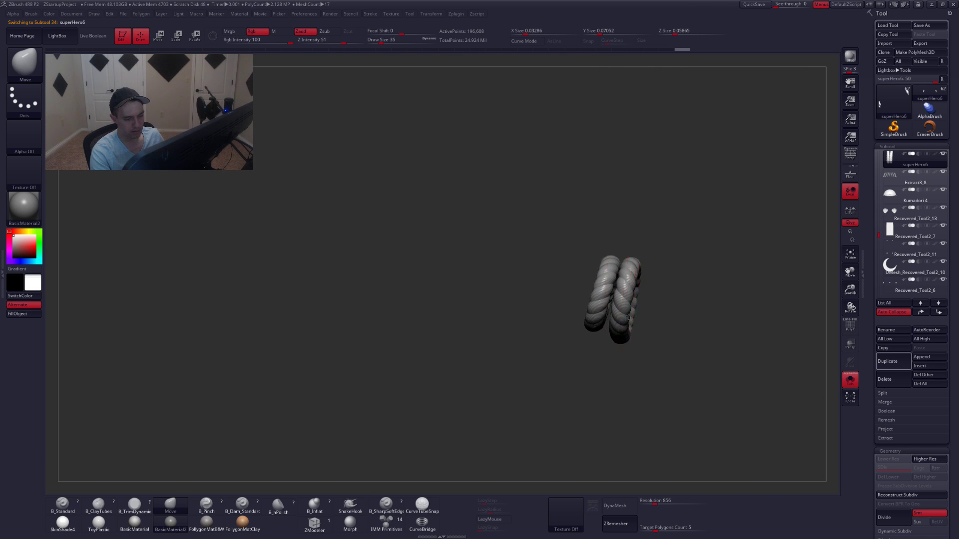
Isolate one rope of the pair and assign each of the two ropes its own polygroup.
key("shift+f")
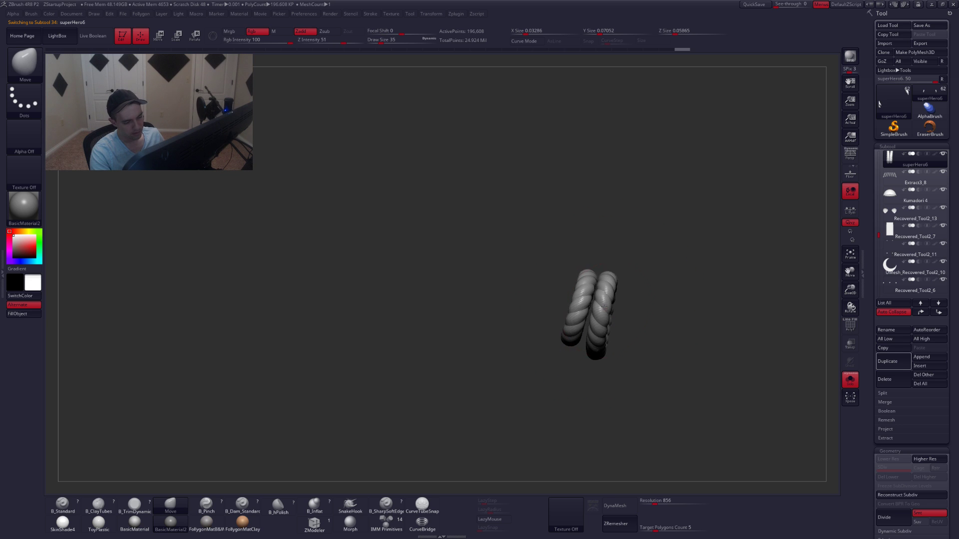
key("ctrl+f")
left_click(609, 315)
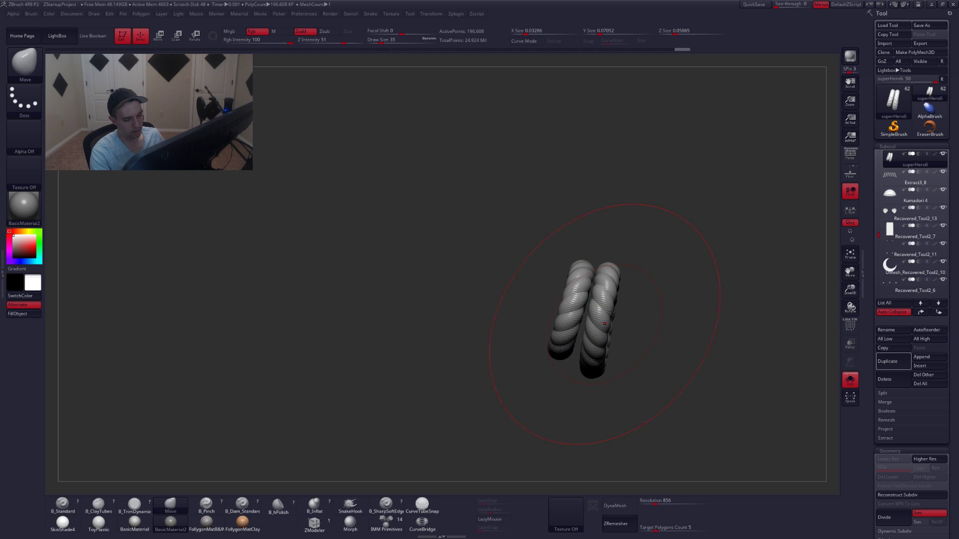
left_click(607, 301, "ctrl+shift")
left_click(636, 285, "ctrl+shift")
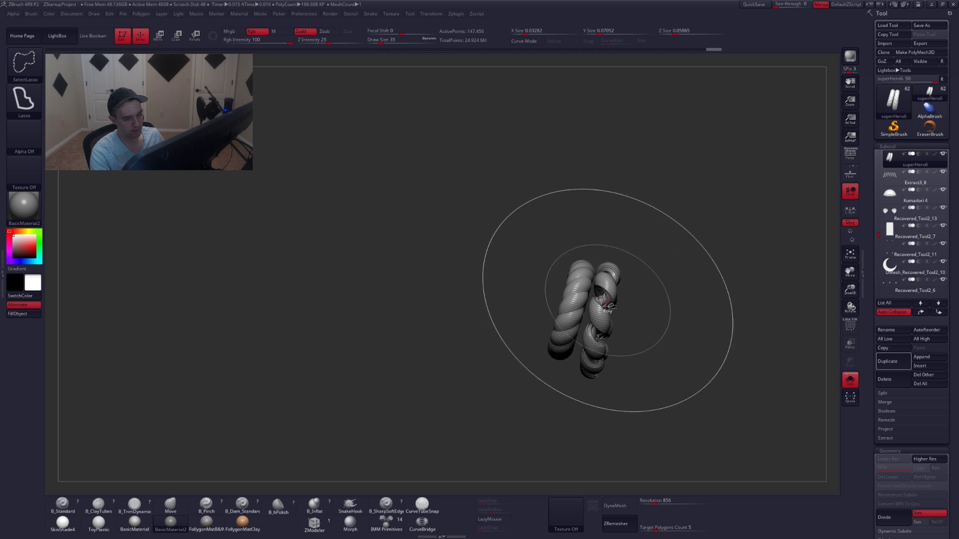
double_click(608, 300, "ctrl+shift")
key("ctrl+w")
mouse_move(638, 287)
left_mouse_down("ctrl+shift")
mouse_move(641, 311)
mouse_move(634, 291)
left_mouse_up("ctrl+shift")
key("ctrl+w")
key("shift+f")
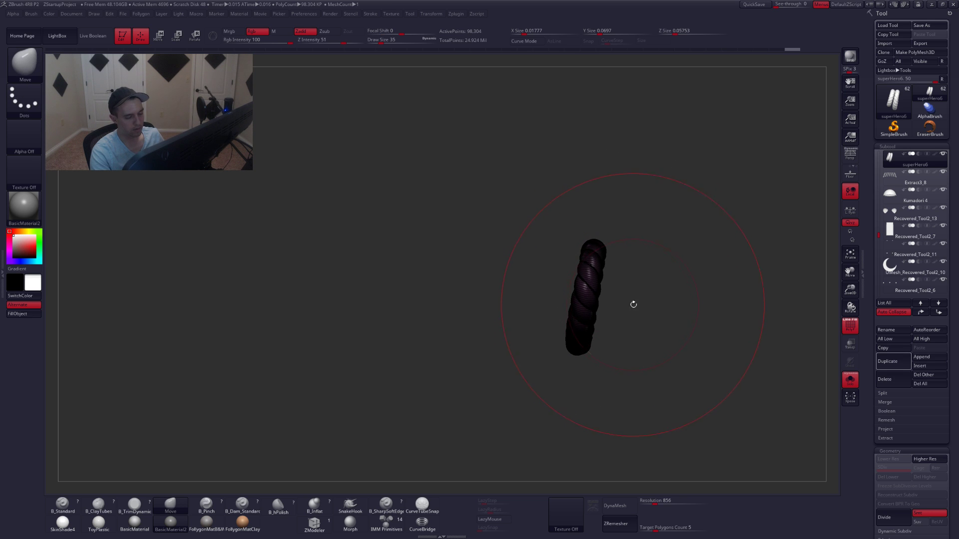
Mask one rope of the front pair and bring the hidden rope and the surrounding armor back into view.
left_click(639, 307, "ctrl+shift")
key("shift+f")
left_click(644, 306, "ctrl")
key("shift+s")
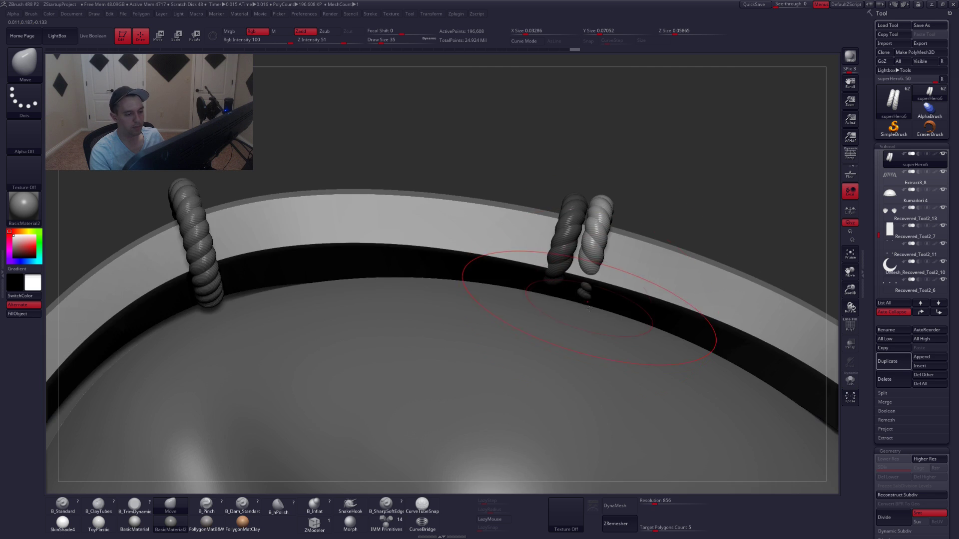
Set the Move brush draw size to 49 and pull the unmasked rope's inner side around the belt rim.
right_click_drag(588, 303, 585, 292)
key("space")
left_click(588, 286)
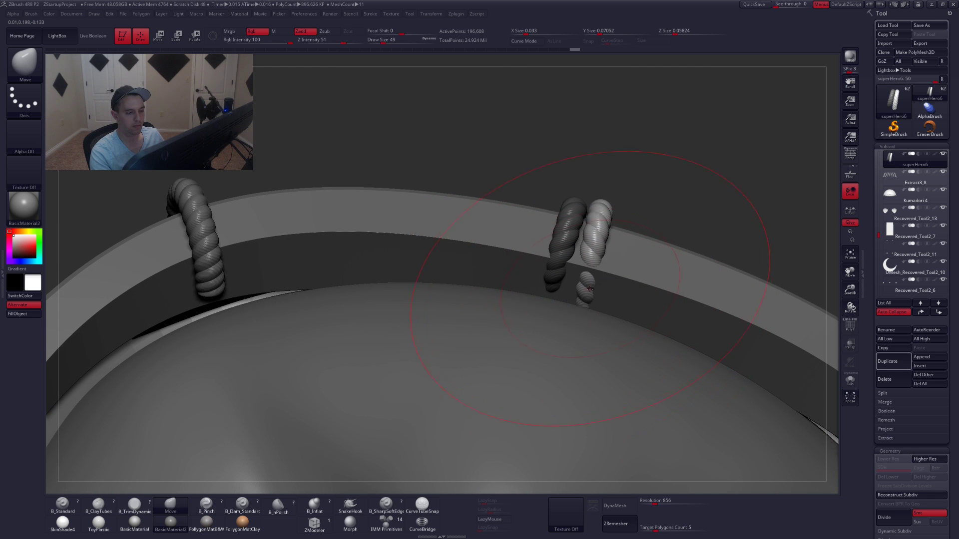
left_click_drag(591, 288, 584, 310)
Set the draw size to 31 and fit the unmasked rope more closely around the inside of the belt rim.
right_click_drag(584, 307, 554, 313)
key("space")
left_click(590, 277)
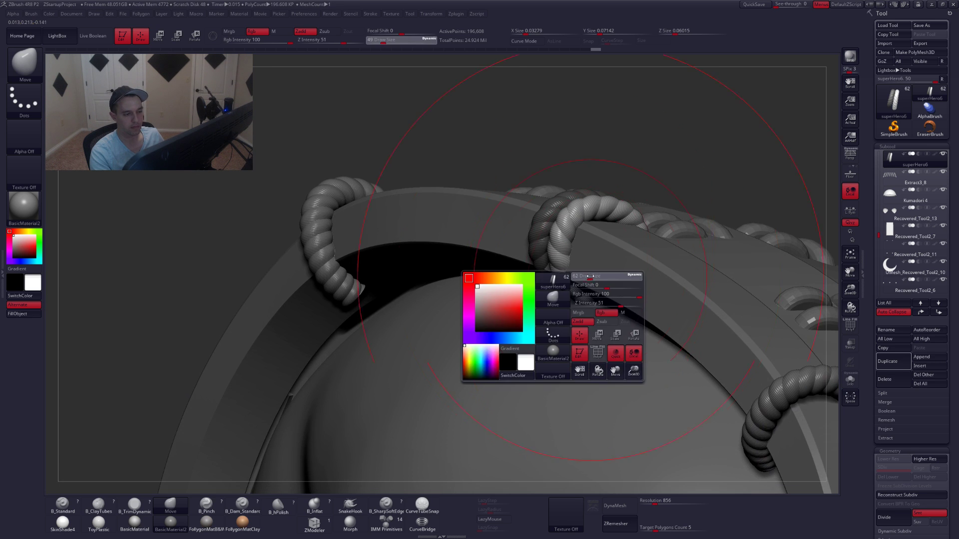
left_click_drag(586, 276, 585, 276)
right_click_drag(585, 278, 565, 282)
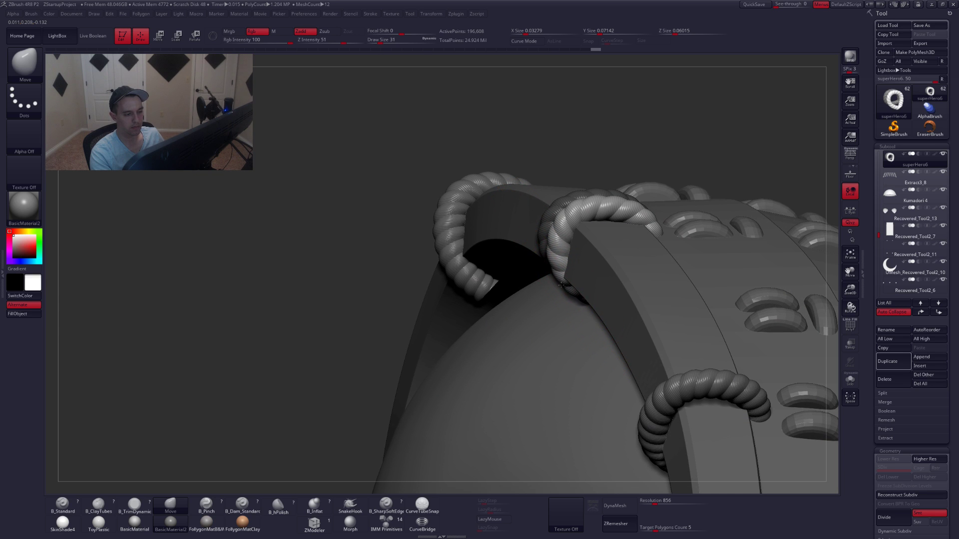
left_click_drag(562, 285, 594, 286)
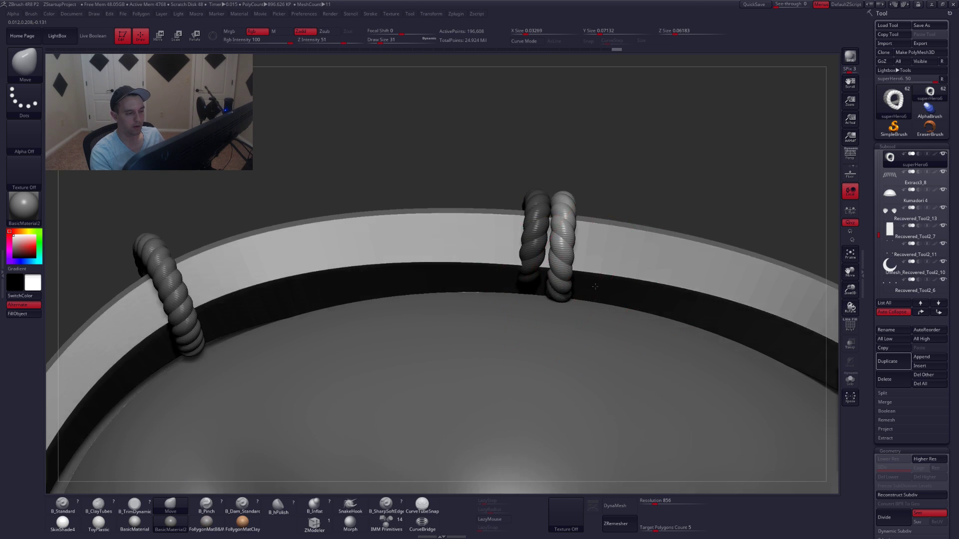
Clear the mask on the front rope pair, tuck it closer around the belt rim's inside, and reduce the draw size to 17.
right_click_drag(595, 286, 625, 284)
left_click(632, 194, "ctrl")
right_click_drag(548, 276, 557, 276)
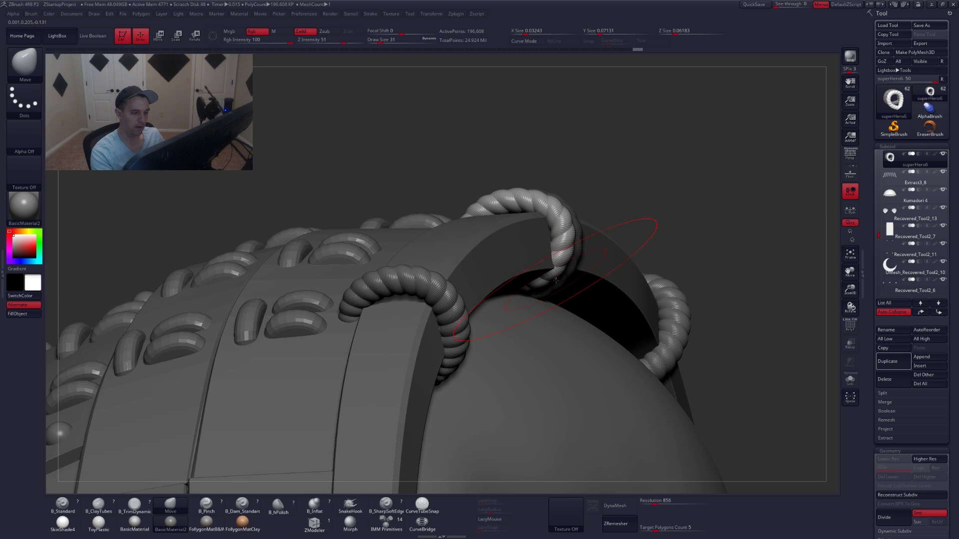
left_click_drag(556, 280, 558, 272)
key("bracketleft")
key("bracketleft")
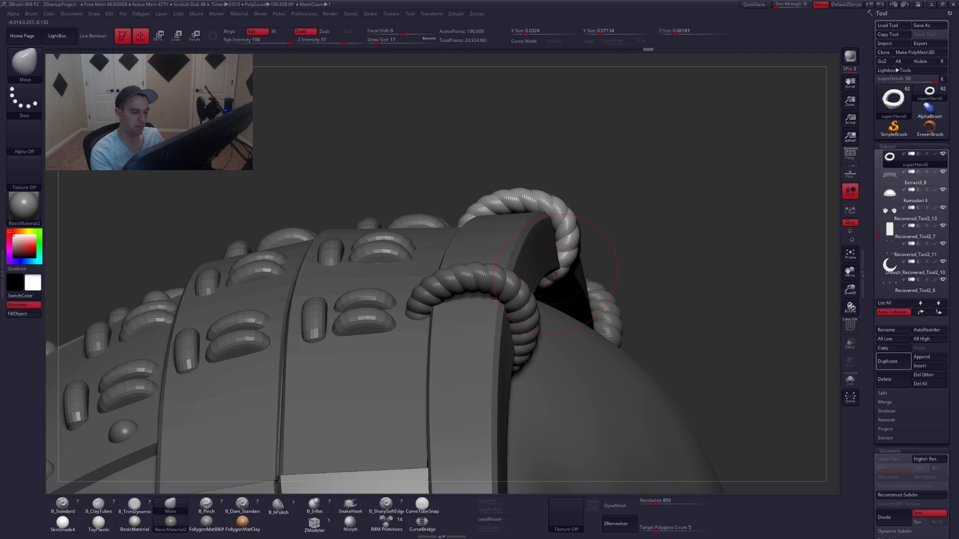
Select the neighboring side rope, set the draw size to 25, and nudge its lower end along the inside of the belt rim.
left_click(530, 323, "alt")
right_click_drag(531, 333, 498, 398)
key("space")
left_click(528, 347)
left_click_drag(528, 346, 530, 346)
right_click_drag(530, 347, 506, 345)
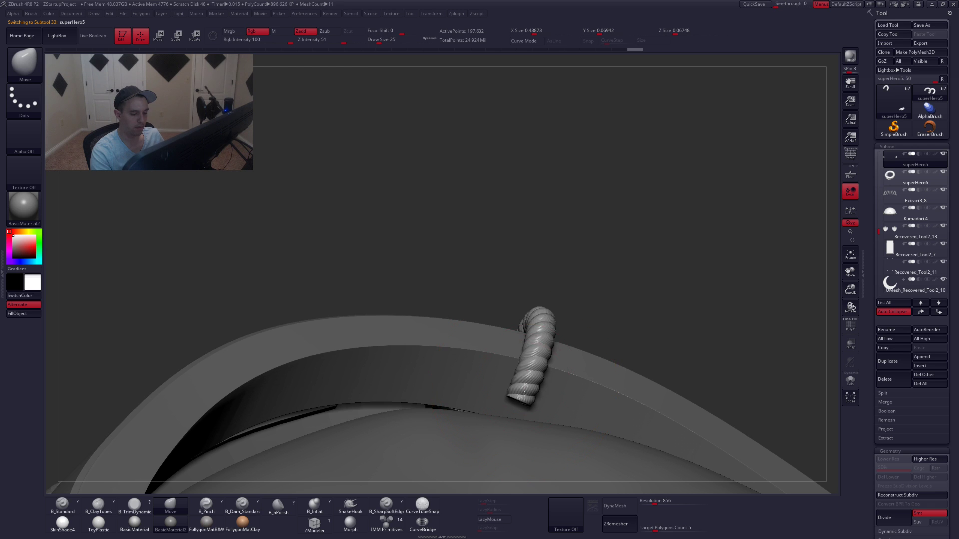
left_click_drag(524, 394, 522, 401)
mouse_move(522, 401)
right_mouse_down()
mouse_move(556, 362)
mouse_move(565, 321)
mouse_move(519, 330)
right_mouse_up()
Try to pull the belt rim's inner edge outward beneath the side rope, and undo it.
left_click(584, 318, "alt")
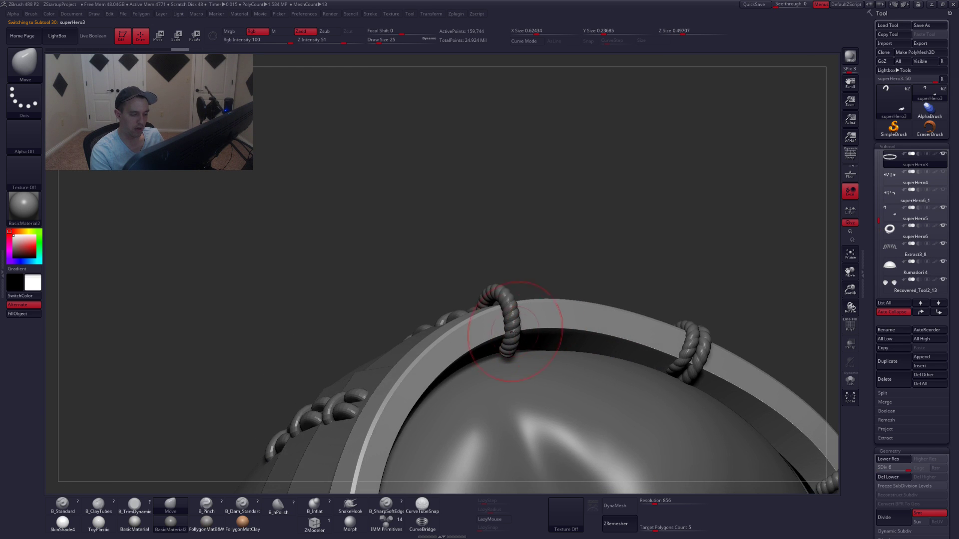
right_click(517, 318, "ctrl")
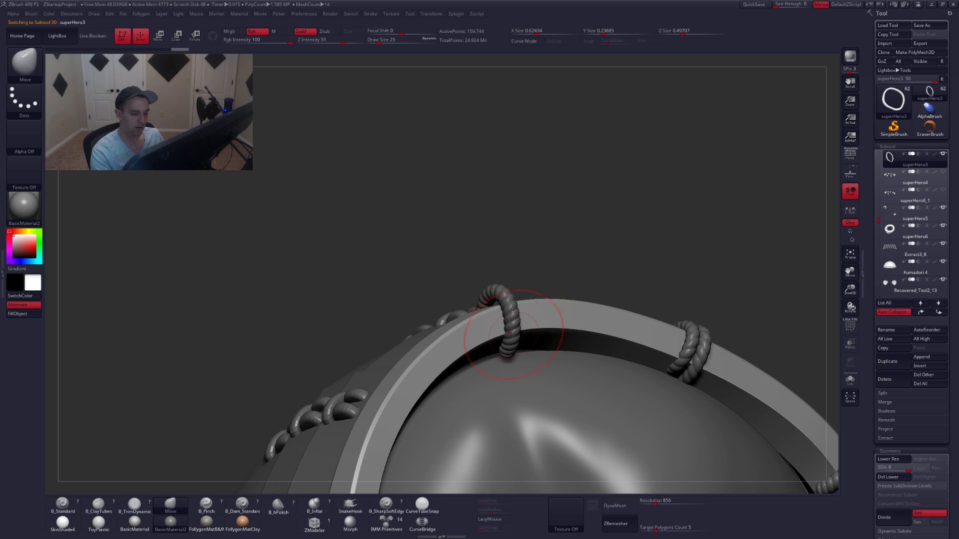
left_click_drag(511, 333, 529, 410)
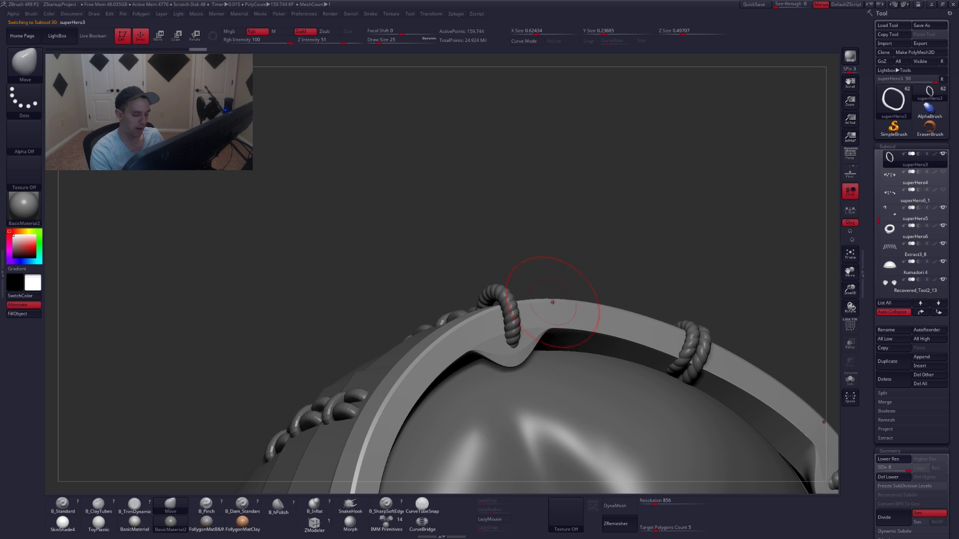
key("ctrl+z")
Isolate the belt rim at its lowest subdivision level with polyframe shown and mask part of the loop.
right_click_drag(556, 315, 564, 361, "ctrl")
key("shift+d")
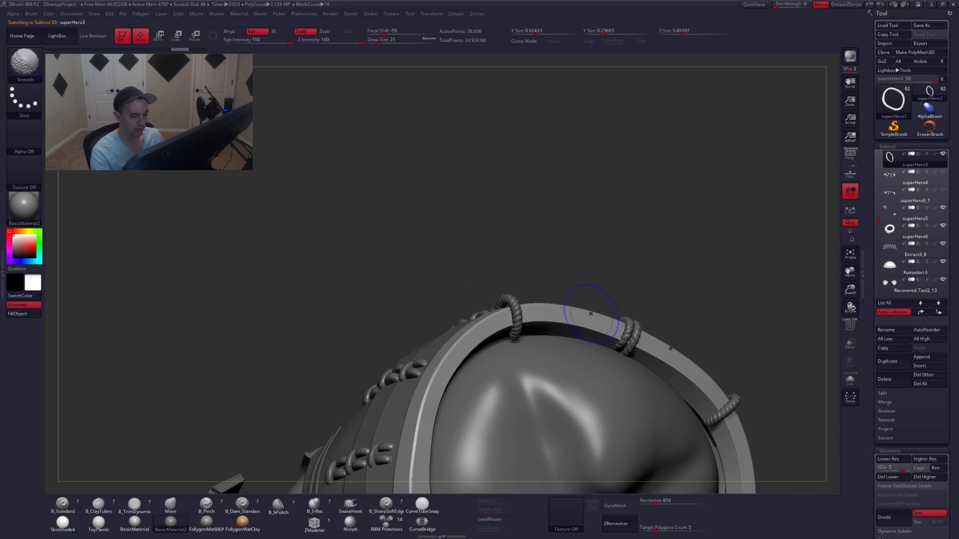
key("shift+d")
key("shift+f")
mouse_move(569, 285)
left_mouse_down()
mouse_move(585, 328)
mouse_move(549, 311)
mouse_move(595, 322)
mouse_move(580, 299)
left_mouse_up()
key("alt+s")
mouse_move(572, 264)
left_mouse_down("ctrl")
mouse_move(476, 268)
mouse_move(533, 393)
mouse_move(565, 380)
left_mouse_up("ctrl")
left_click(558, 344, "ctrl")
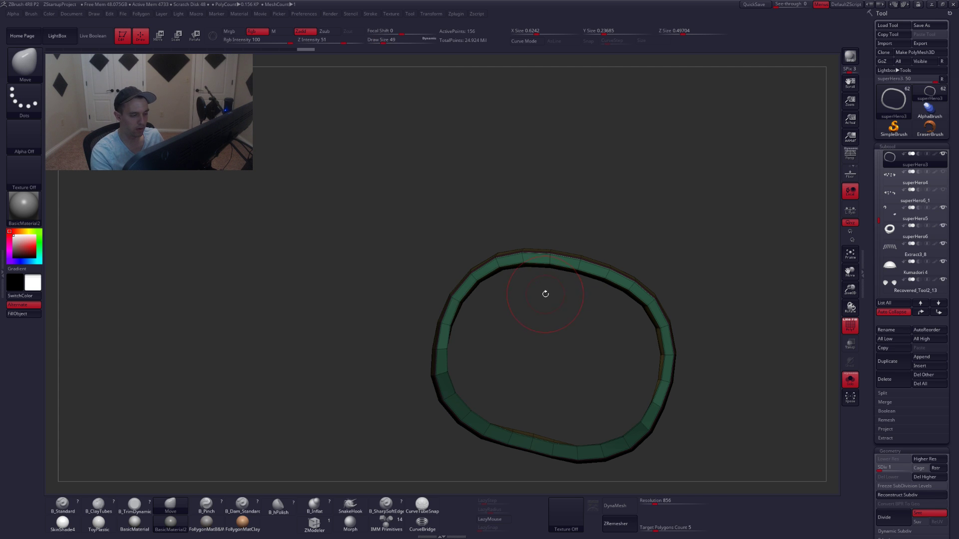
Try scaling the unmasked part of the belt rim, undo it, and return the rim to its highest subdivision level.
key("w")
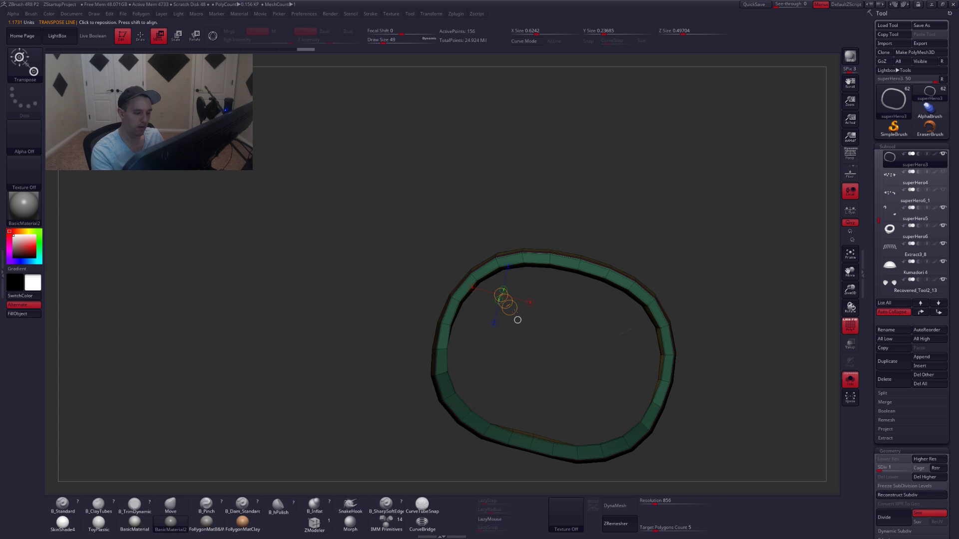
key("e")
left_click_drag(505, 302, 520, 307)
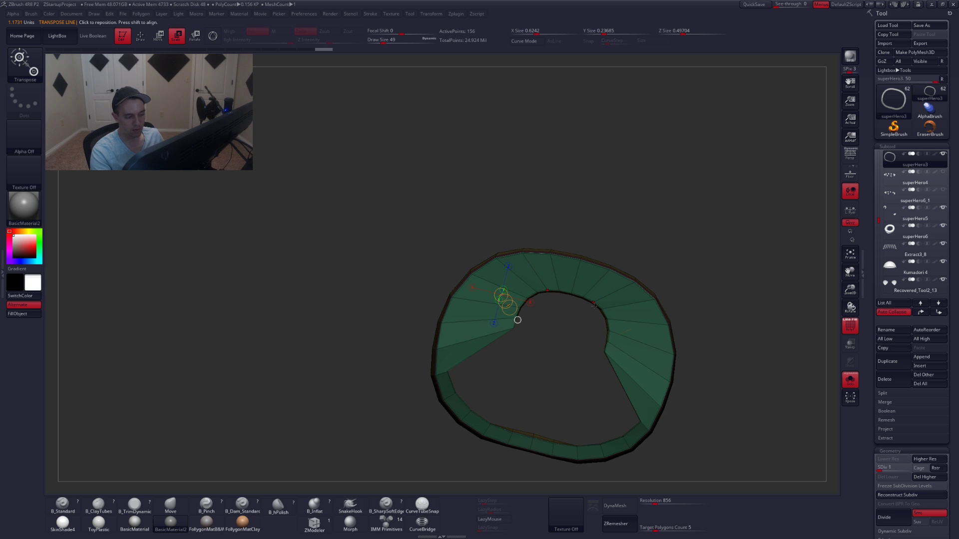
key("q")
key("ctrl+z")
left_click_drag(540, 349, 538, 356, "ctrl")
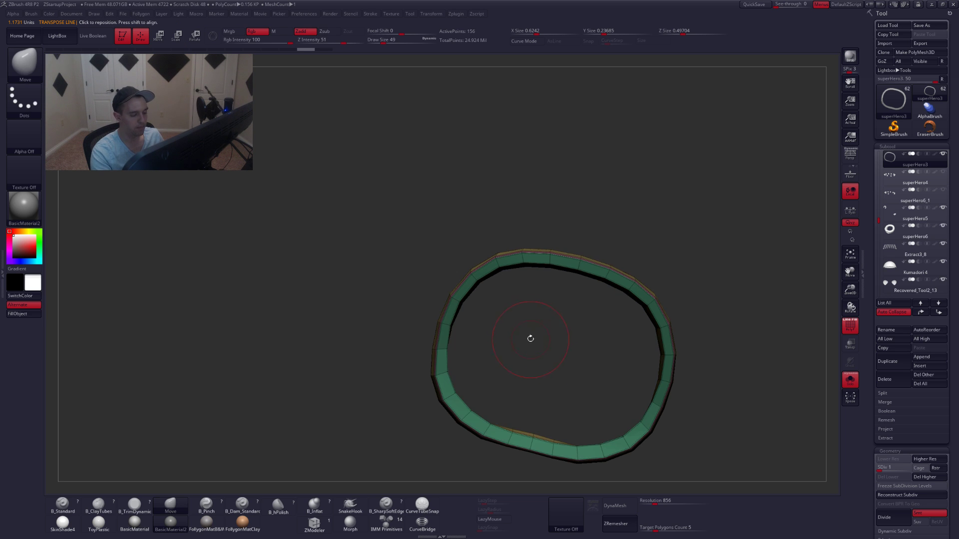
key("ctrl+z")
key("d")
key("d")
key("d")
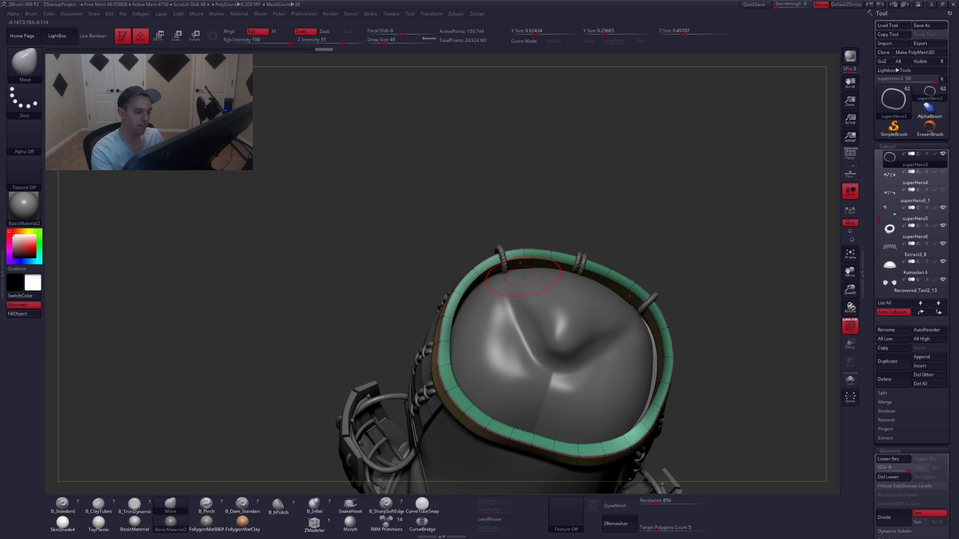
key("shift+f")
left_click_drag(582, 226, 580, 290, "ctrl")
Duplicate the side rope with Transpose Move and place the copy directly beside the original on the belt rim.
left_click(508, 257, "alt")
mouse_move(505, 212)
left_mouse_down()
mouse_move(502, 342)
mouse_move(500, 276)
mouse_move(499, 322)
mouse_move(517, 273)
left_mouse_up()
right_click_drag(516, 273, 517, 314, "ctrl")
key("w")
mouse_move(511, 268)
left_mouse_down()
mouse_move(559, 271)
mouse_move(525, 271)
left_mouse_up()
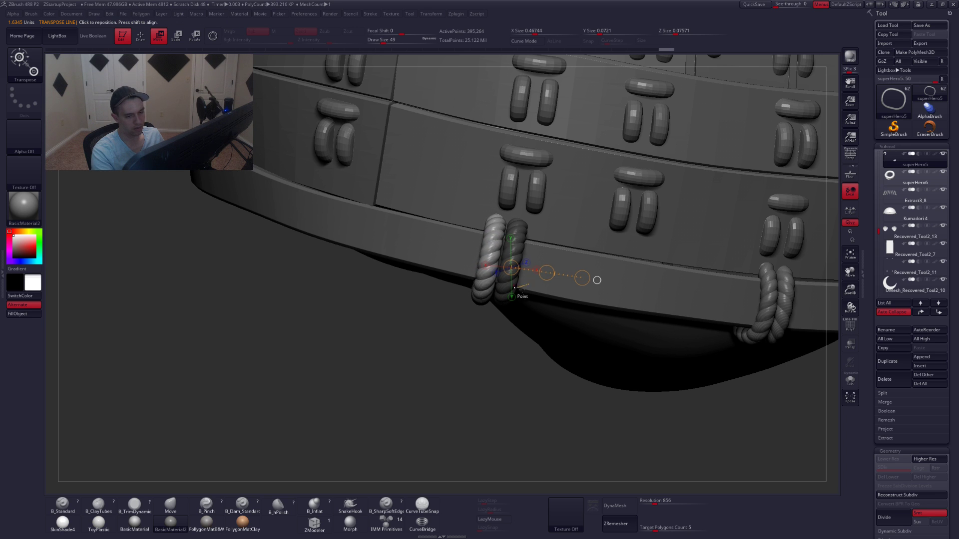
key("q")
right_click_drag(803, 300, 749, 298)
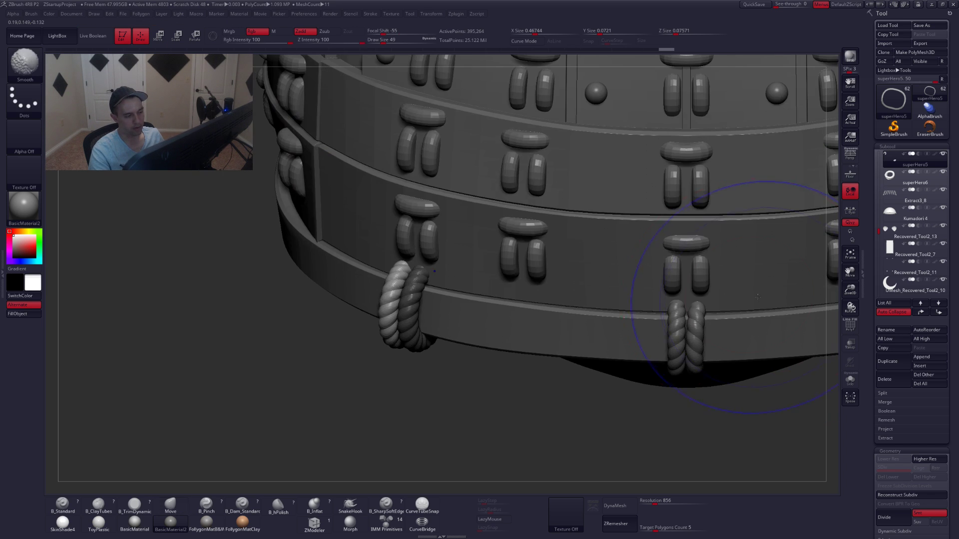
Isolate the front rope pair with the draw size at 27, hide one rope by its polygroup, and delete the hidden rope.
right_click_drag(653, 316, 570, 309)
left_click(603, 333, "alt")
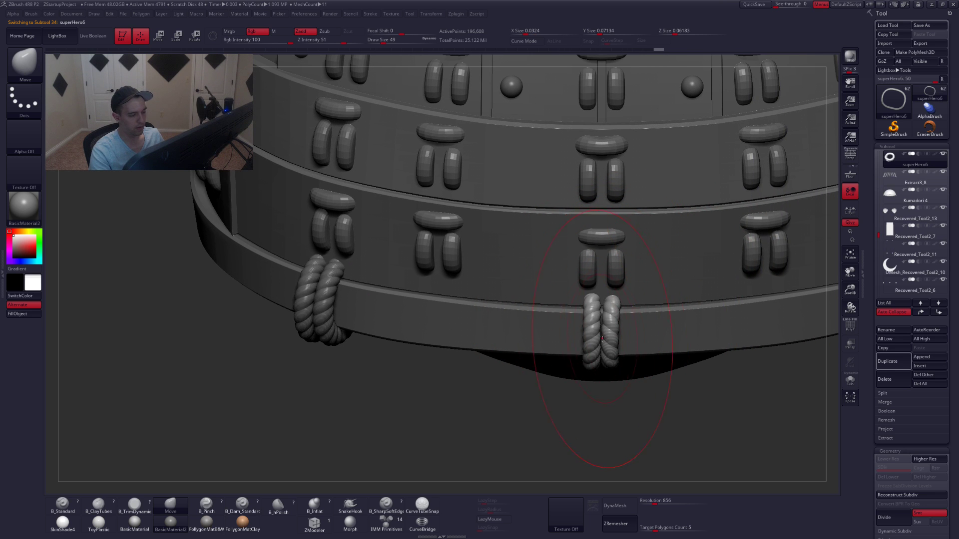
key("space")
key("shift+s")
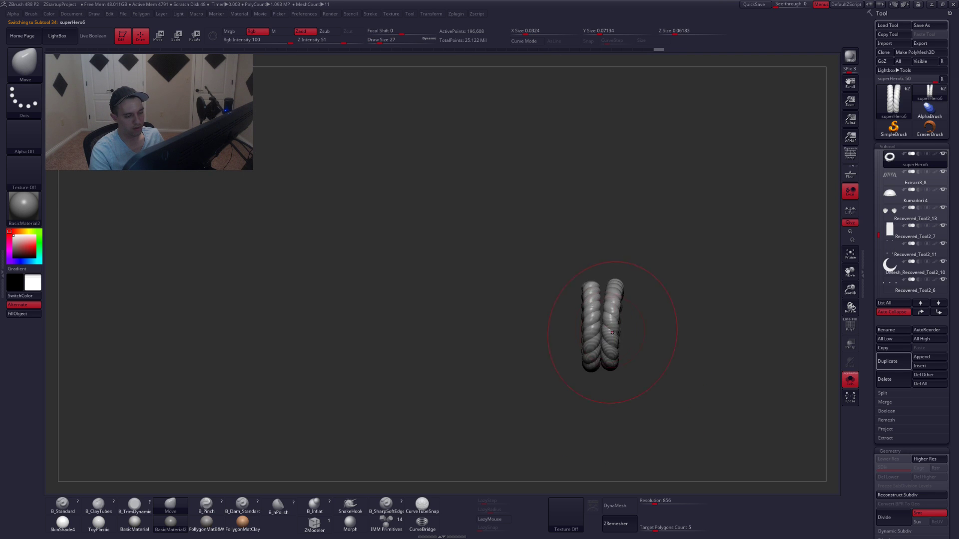
right_click_drag(621, 336, 638, 306, "alt")
key("f")
key("shift+f")
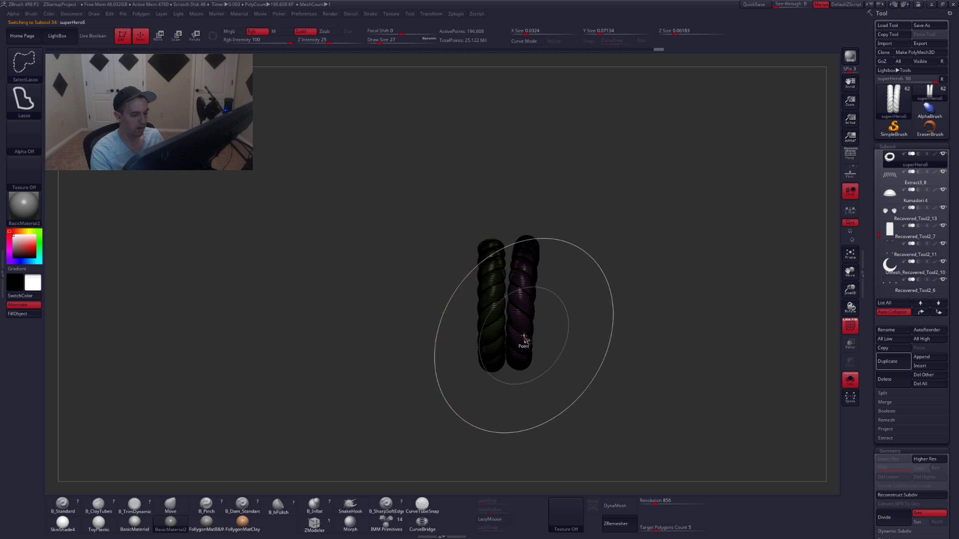
left_click(522, 338, "ctrl+shift")
left_click_drag(607, 311, 632, 290, "ctrl+shift")
key("space")
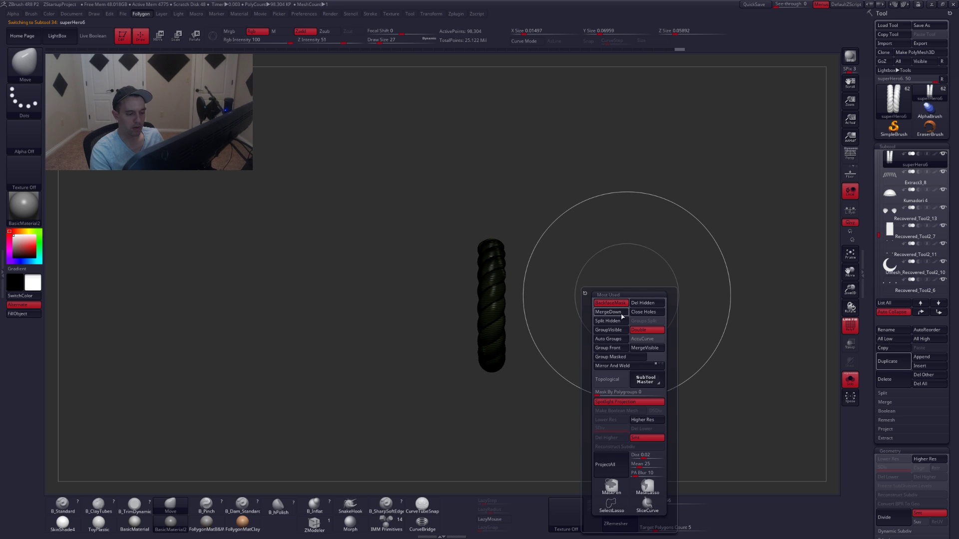
Duplicate the remaining front rope with Transpose Move so the copy sits alongside it, and turn off the polyframe.
key("w")
mouse_move(497, 329)
left_mouse_down()
mouse_move(549, 330)
mouse_move(525, 329)
mouse_move(545, 330)
mouse_move(550, 359)
mouse_move(535, 319)
mouse_move(549, 319)
left_mouse_up()
key("ctrl+z")
key("q")
key("shift+f")
key("w")
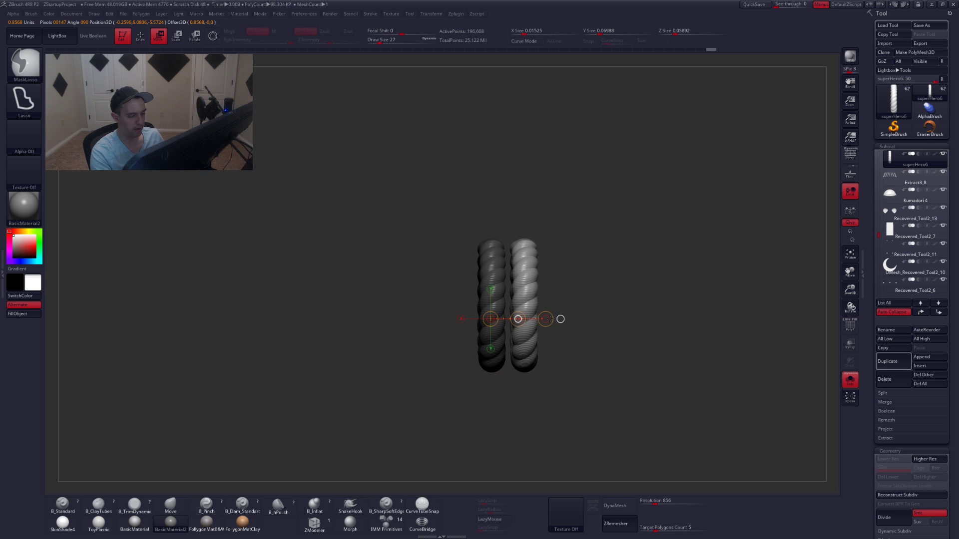
Rotate the unmasked front rope copy from the side, bring the armor back into view, and set the draw size to 41.
left_click_drag(566, 354, 531, 341, "shift")
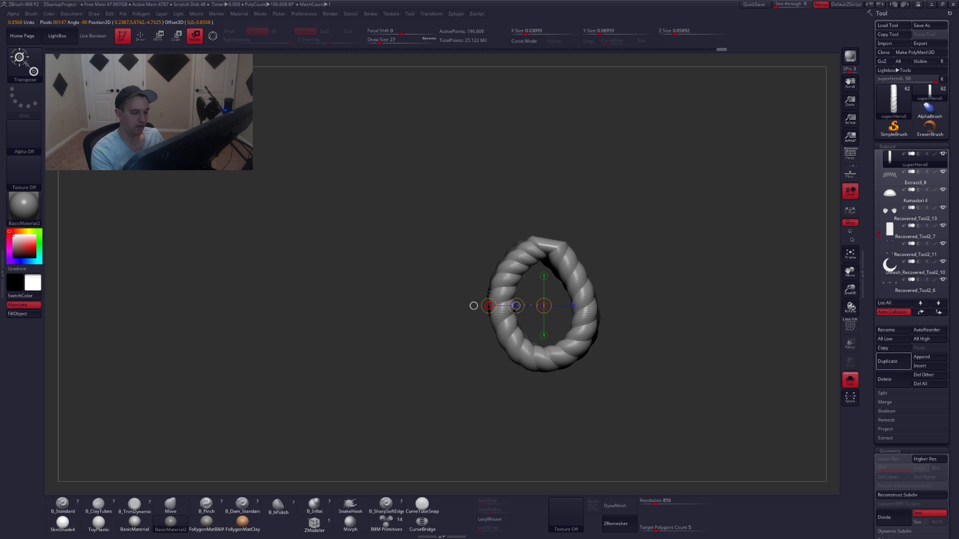
key("q")
mouse_move(475, 304)
left_mouse_down()
mouse_move(548, 344)
mouse_move(531, 345)
left_mouse_up()
key("s")
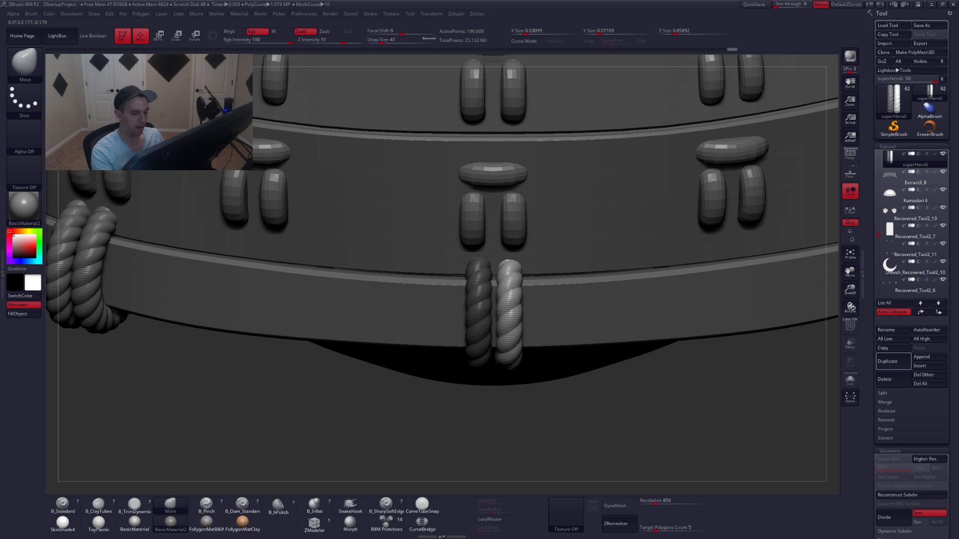
key("ctrl+z")
Tilt the unmasked front rope slightly toward the masked one with Transpose Rotate, and clear the mask.
key("space")
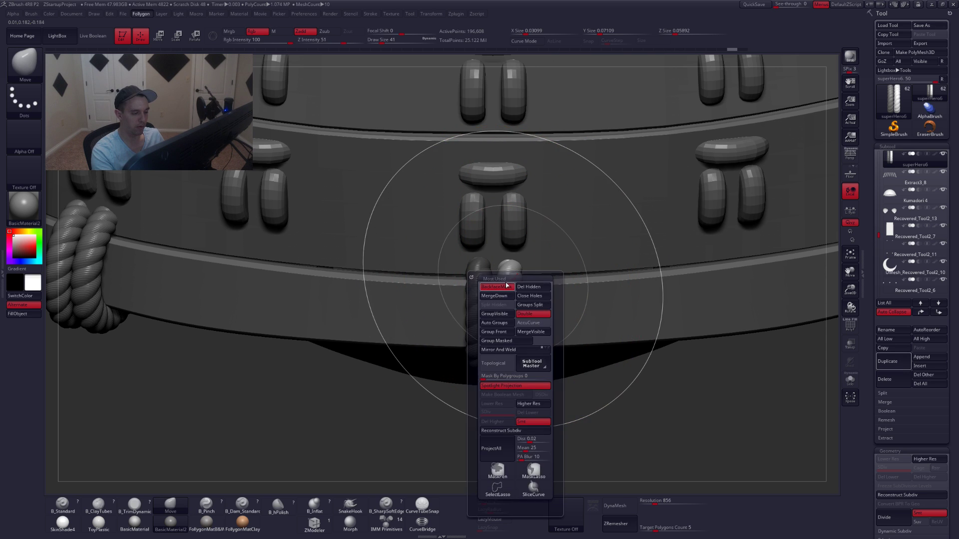
left_click(509, 284)
key("r")
left_click_drag(509, 261, 503, 376, "shift")
key("q")
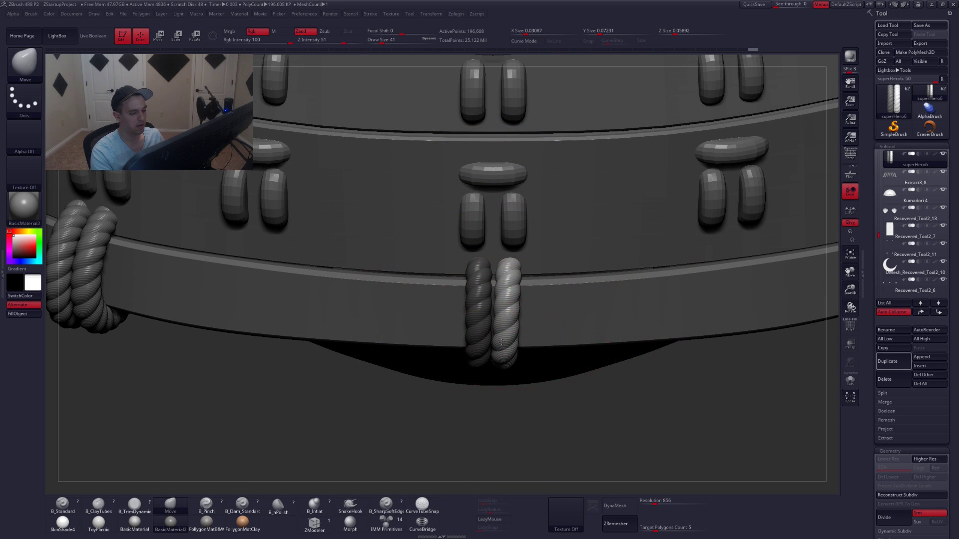
mouse_move(552, 414)
left_mouse_down("alt")
mouse_move(532, 372)
mouse_move(539, 376)
mouse_move(548, 348)
mouse_move(613, 314)
mouse_move(584, 347)
mouse_move(548, 338)
mouse_move(506, 373)
left_mouse_up("alt")
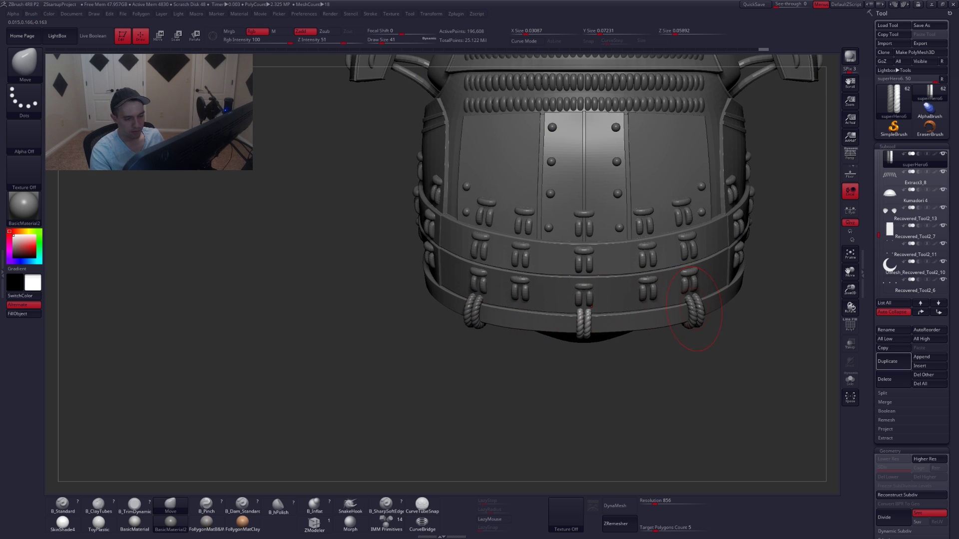
left_click_drag(523, 354, 520, 385)
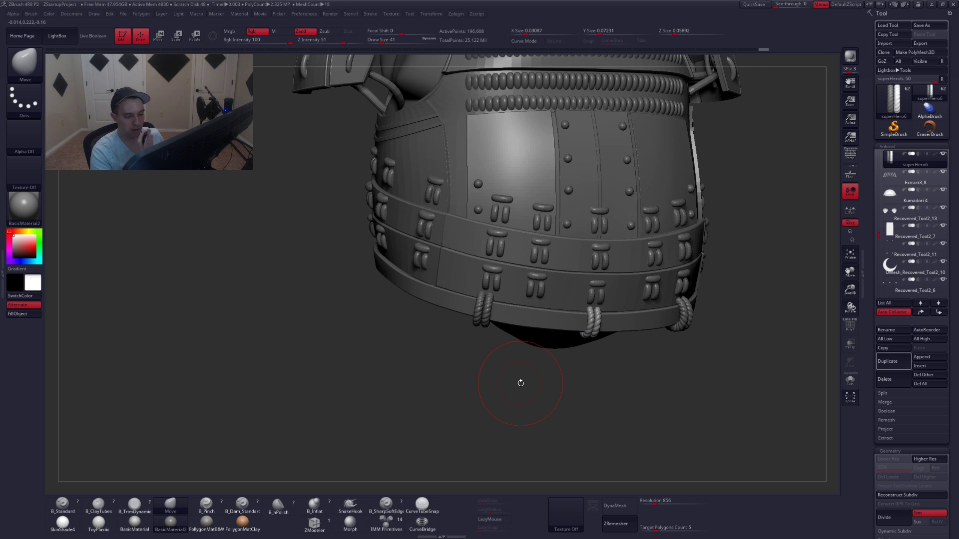
Select the side rope pair and rotate its unmasked rope about the rope's lower end with Transpose Rotate.
left_click(478, 317, "alt")
left_click_drag(470, 336, 531, 344, "alt")
key("shift+s")
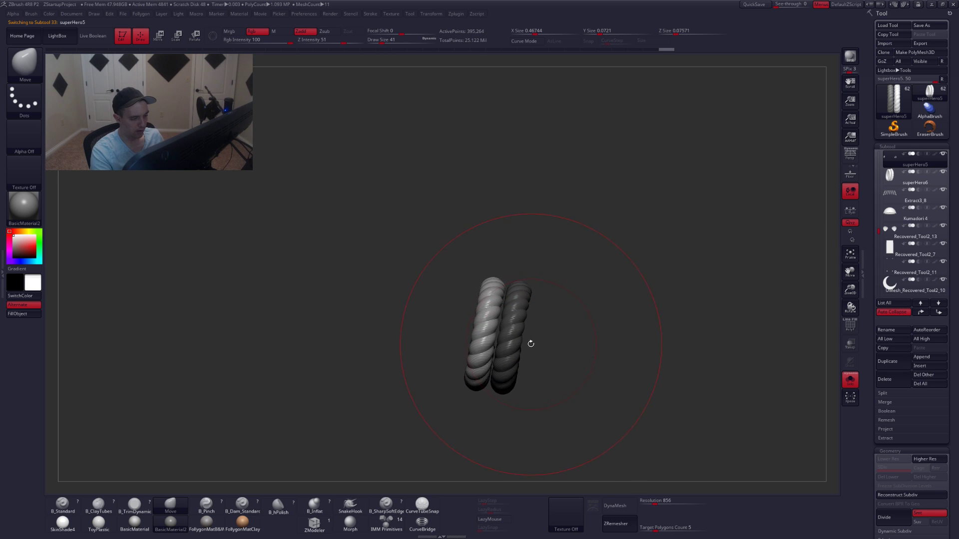
key("shift+s")
key("r")
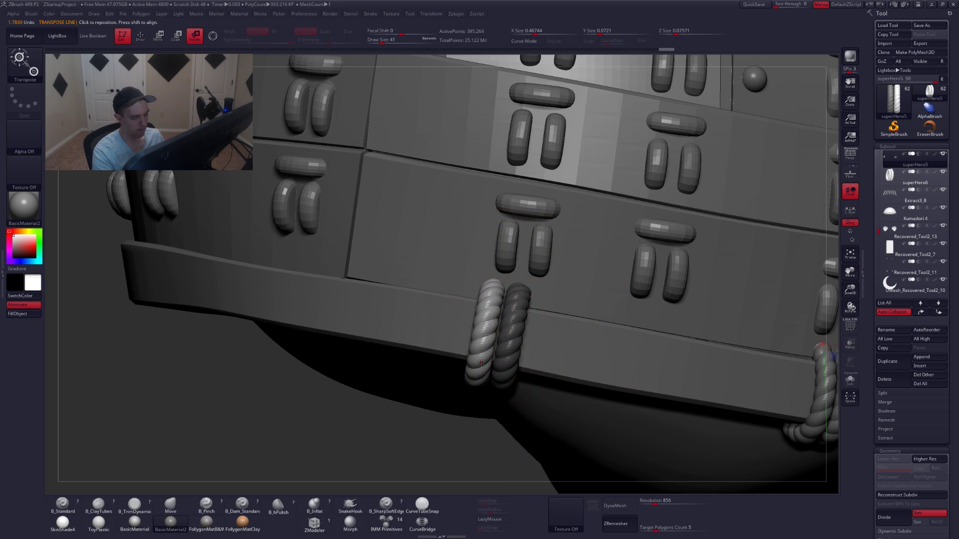
left_click_drag(475, 385, 494, 283)
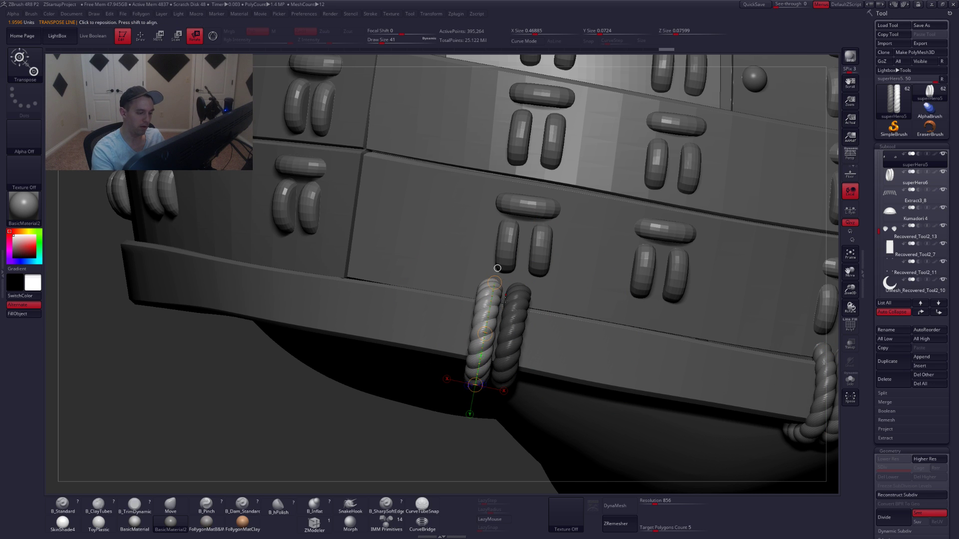
Set the Move brush draw size to 44 and adjust the unmasked side rope's fit beside the masked one.
key("q")
key("space")
left_click_drag(499, 357, 501, 356)
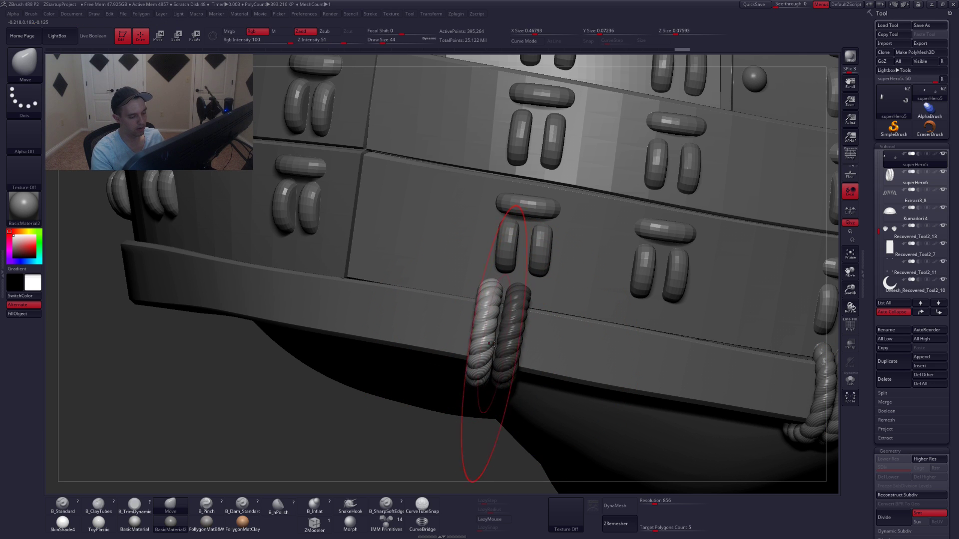
mouse_move(511, 369)
right_mouse_down()
mouse_move(528, 371)
mouse_move(501, 356)
mouse_move(477, 367)
mouse_move(523, 359)
mouse_move(492, 344)
mouse_move(489, 365)
right_mouse_up()
left_click(511, 370, "ctrl")
mouse_move(474, 364)
left_mouse_down()
mouse_move(467, 367)
mouse_move(477, 368)
left_mouse_up()
mouse_move(497, 367)
right_mouse_down()
mouse_move(478, 371)
mouse_move(492, 368)
right_mouse_up()
Isolate the side ropes and rotate the unmasked rope slightly around the center of its ring with Transpose Rotate.
key("alt+s")
key("r")
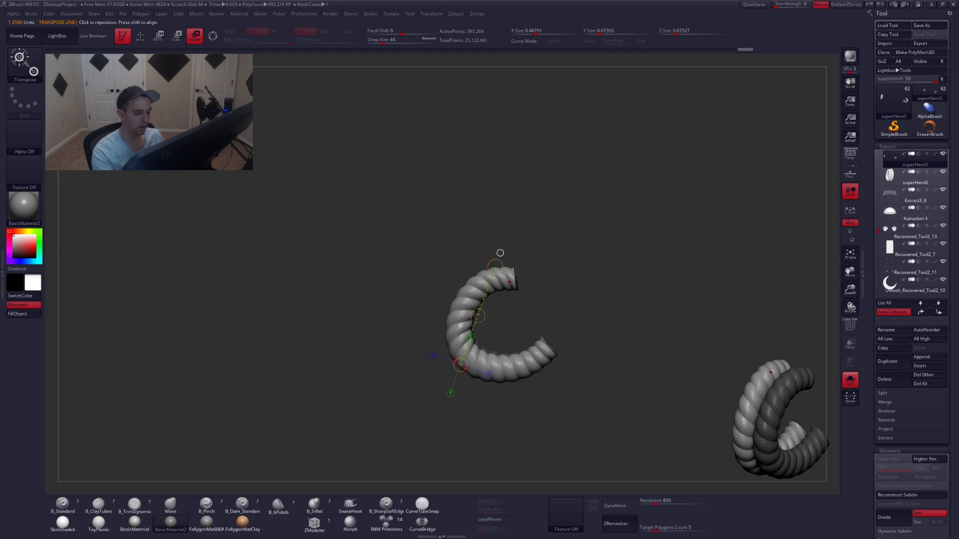
left_click_drag(509, 283, 565, 228)
left_click(575, 217)
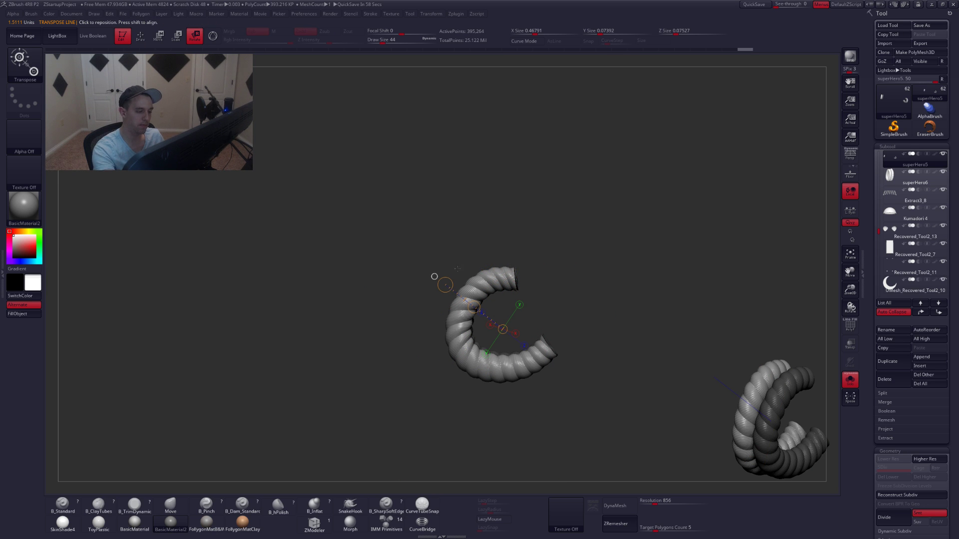
left_click_drag(445, 285, 501, 277)
key("q")
key("r")
left_click_drag(445, 285, 448, 282)
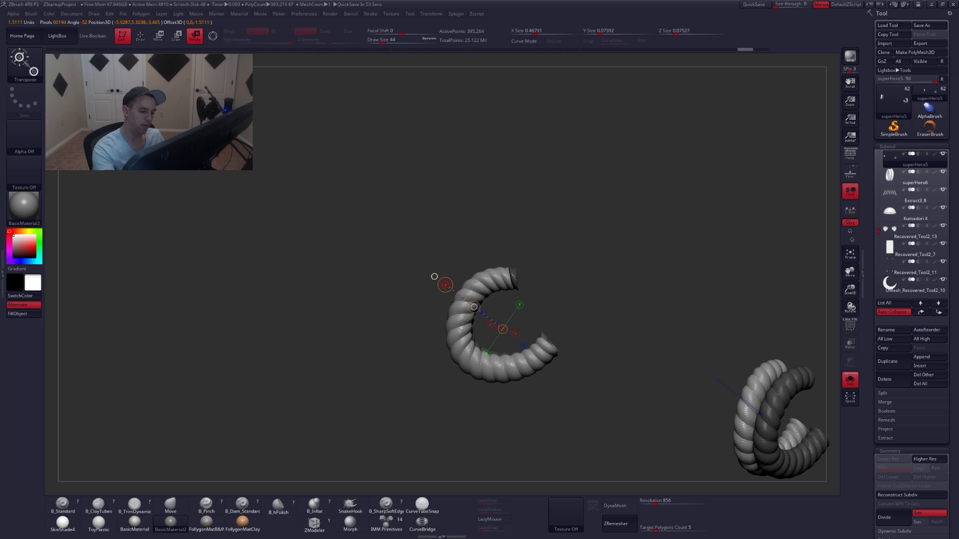
Bring the armor back into view and clear the mask on the side rope pair.
key("alt+s")
mouse_move(453, 375)
left_mouse_down()
mouse_move(515, 376)
mouse_move(516, 357)
mouse_move(509, 368)
mouse_move(530, 353)
mouse_move(523, 313)
mouse_move(589, 344)
mouse_move(559, 352)
mouse_move(533, 335)
mouse_move(534, 368)
left_mouse_up()
key("q")
right_click_drag(534, 369, 534, 397, "ctrl")
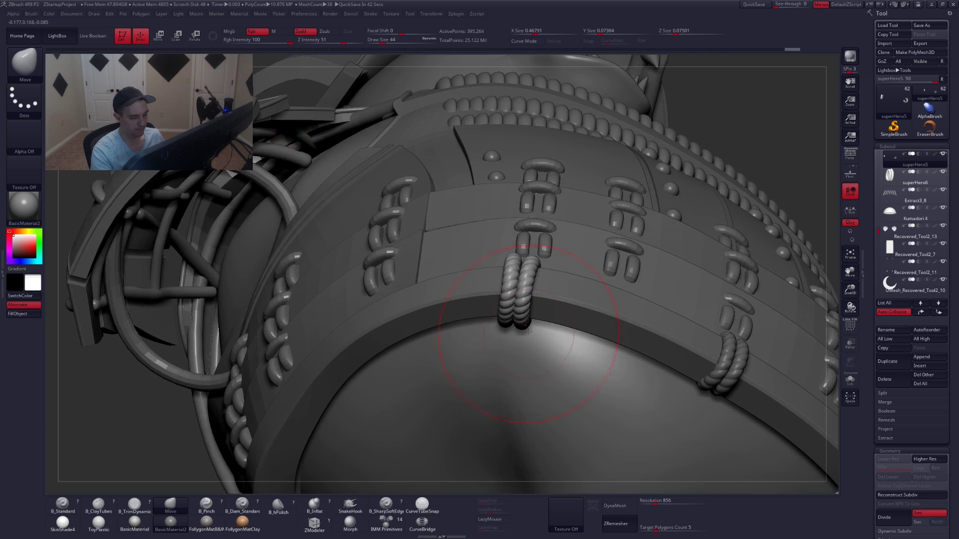
Set the Move brush draw size to 22 and isolate the side rope pair.
right_click_drag(531, 336, 529, 382, "alt")
key("space")
left_click_drag(534, 331, 527, 331)
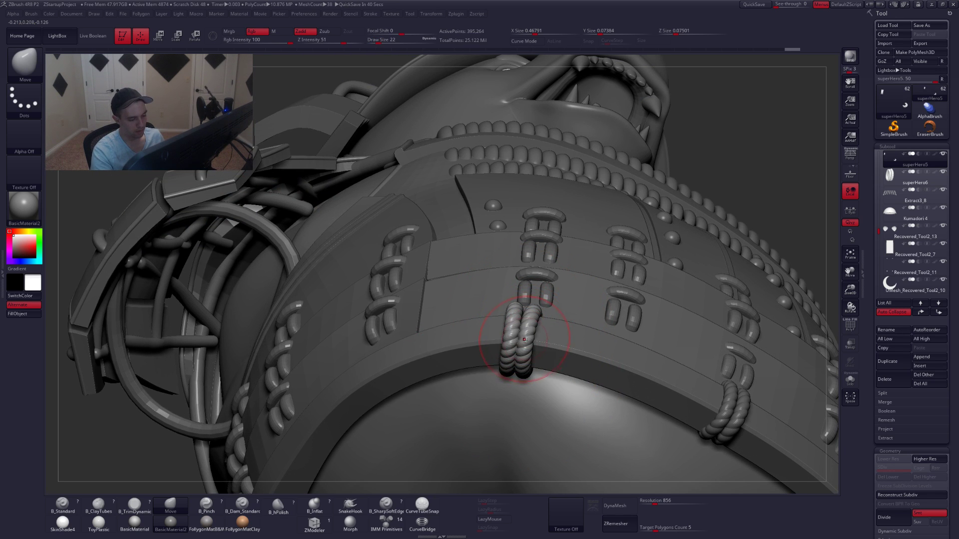
key("shift")
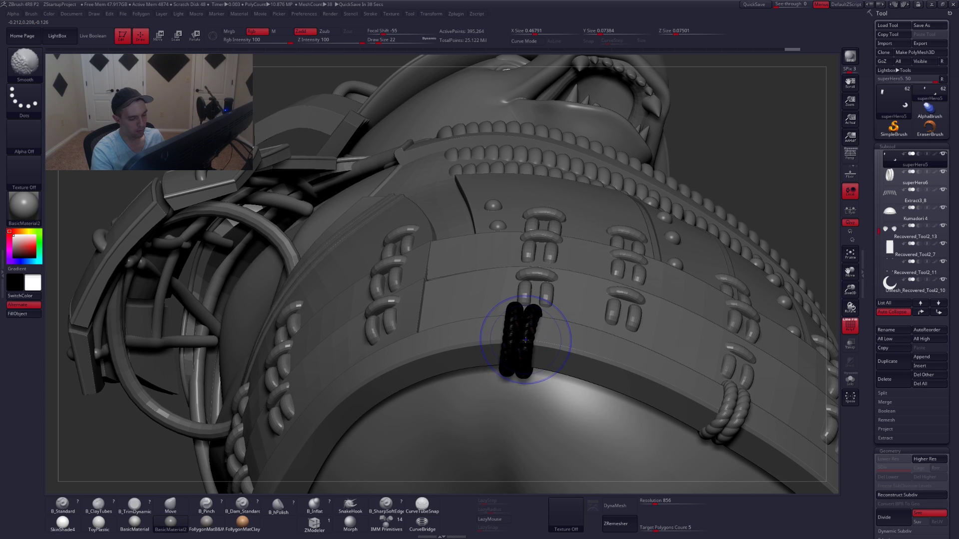
key("shift+s")
key("shift+f")
right_click_drag(538, 366, 536, 339, "ctrl")
key("ctrl+shift+f")
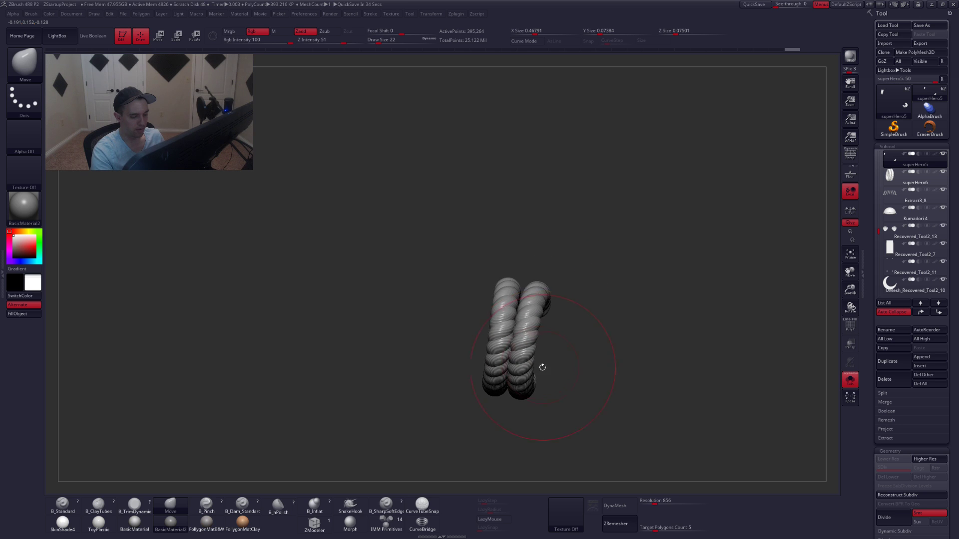
Mask the left rope of the isolated pair while its neighbour is hidden, and show both ropes again.
key("ctrl+shift")
left_click(532, 345, "ctrl+shift")
left_click(533, 336, "ctrl+shift")
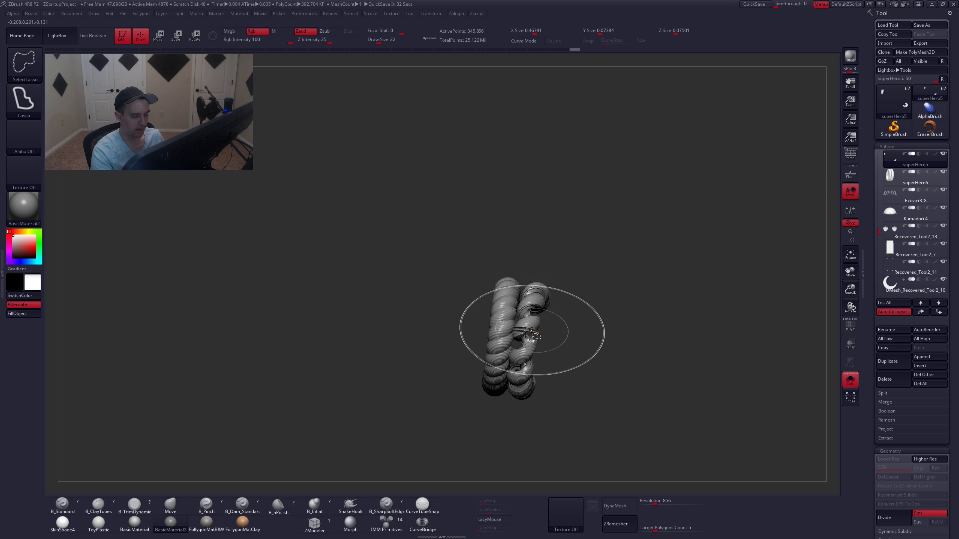
left_click(534, 328, "ctrl+shift")
key("ctrl")
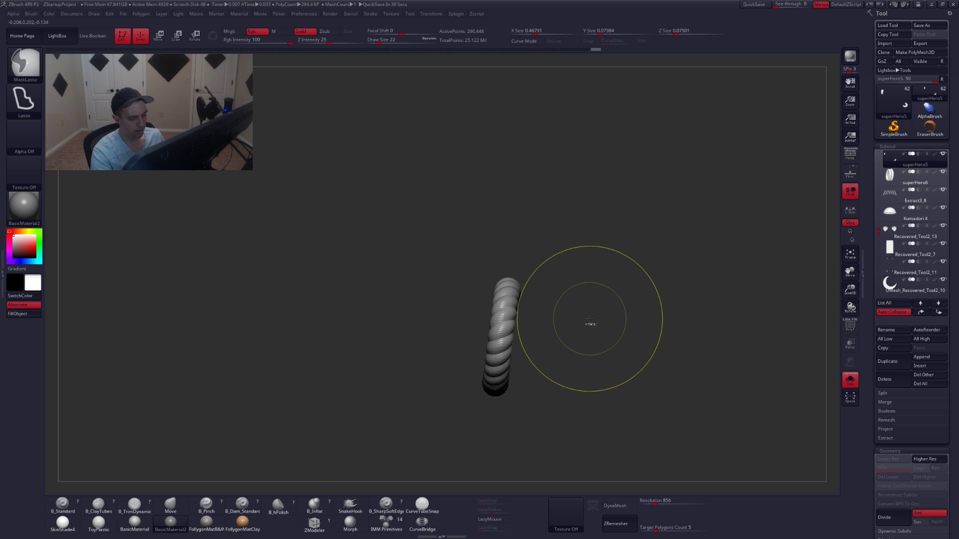
left_click(591, 321, "ctrl+shift")
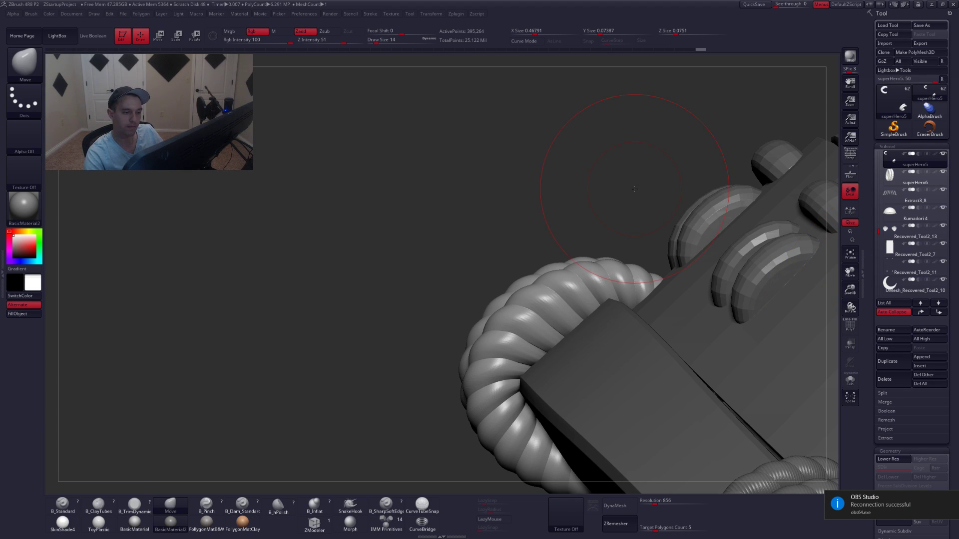
Preview the side rope pair with an extra subdivision level and undo the subdivision.
key("ctrl+z")
key("ctrl+shift+f")
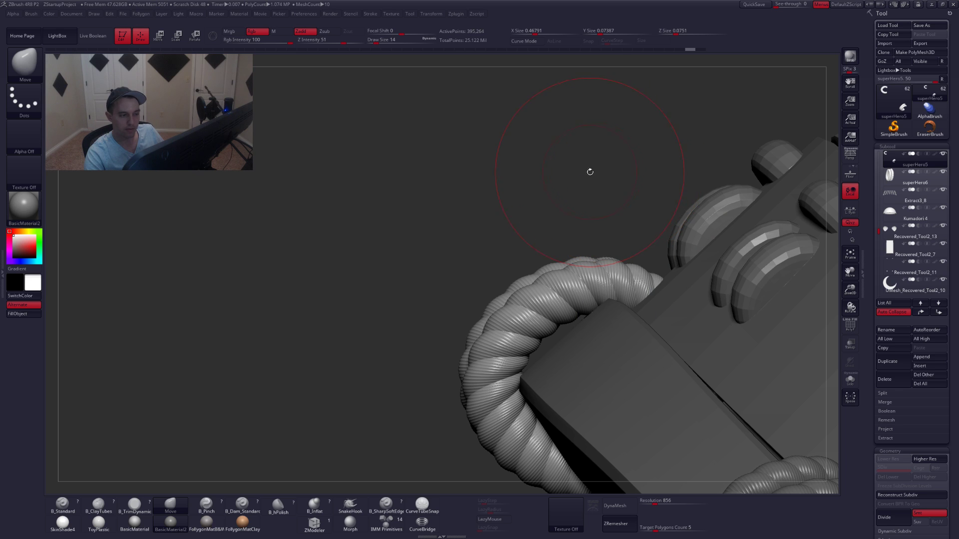
key("ctrl+shift")
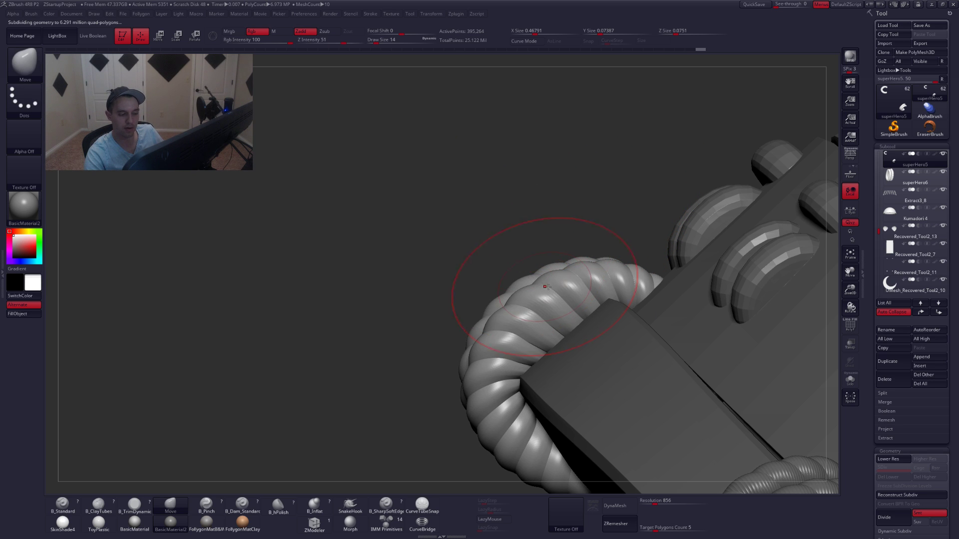
right_click_drag(545, 319, 559, 328)
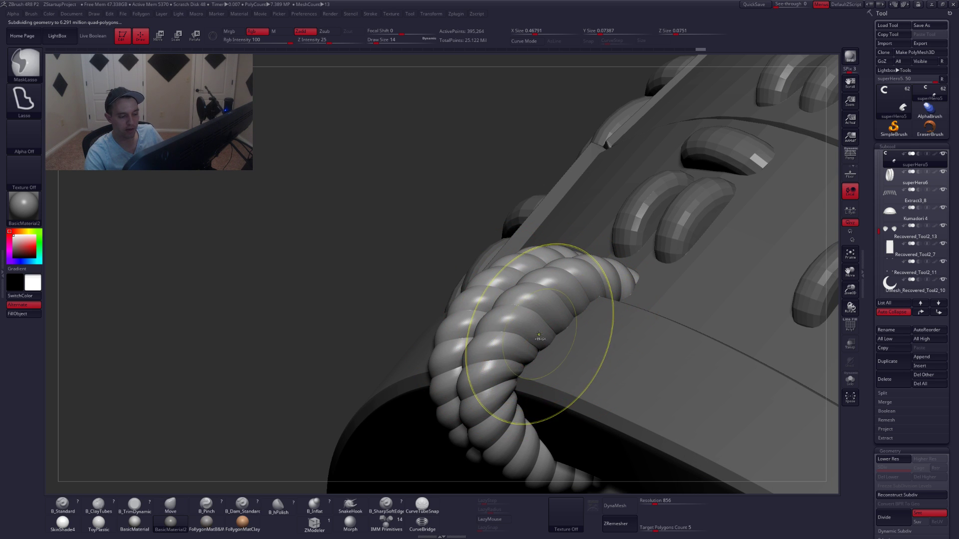
key("ctrl+z")
mouse_move(558, 335)
right_mouse_down()
mouse_move(507, 323)
mouse_move(590, 345)
mouse_move(582, 319)
mouse_move(558, 342)
right_mouse_up()
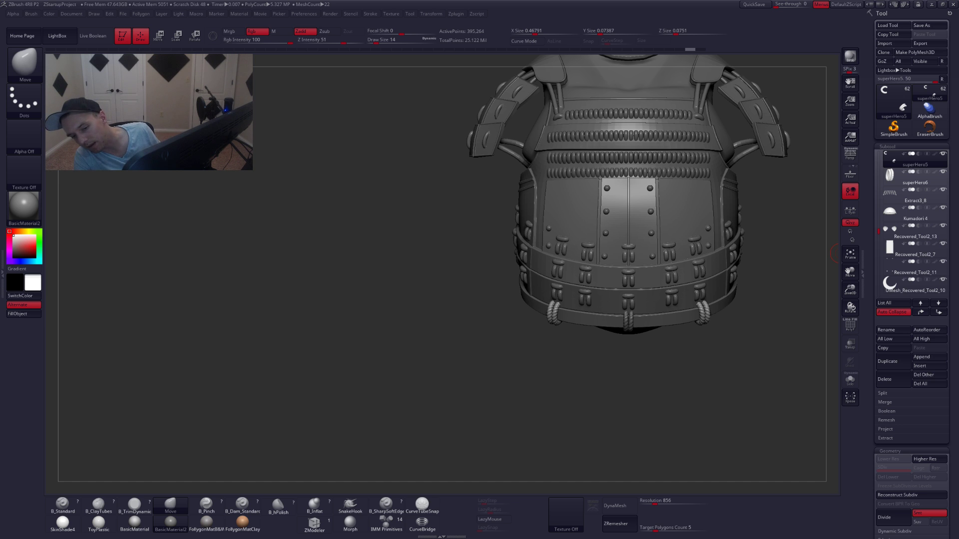
Switch to Chrome, search for "speed test" in a new tab and run Google's internet speed test.
key("alt+Tab")
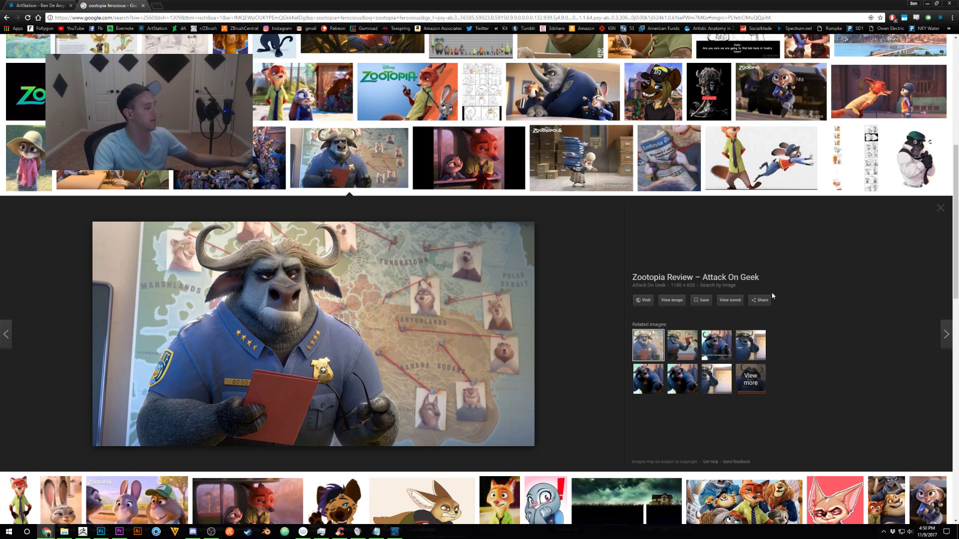
key("ctrl+t")
type("speed test")
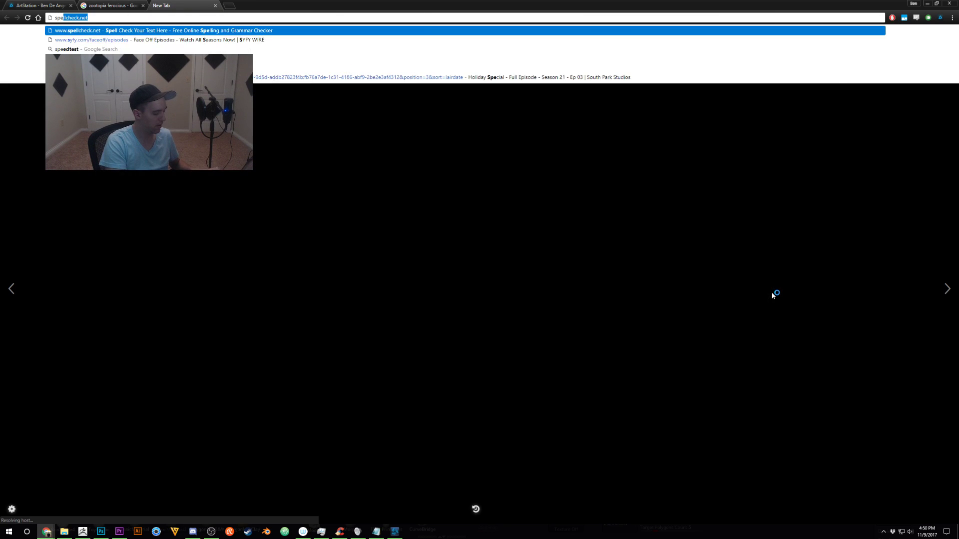
key("Return")
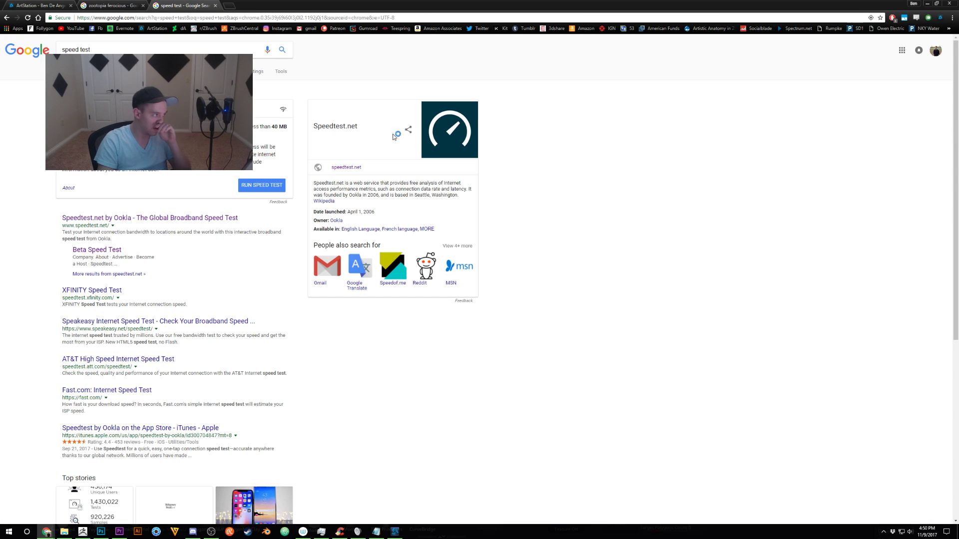
left_click(264, 188)
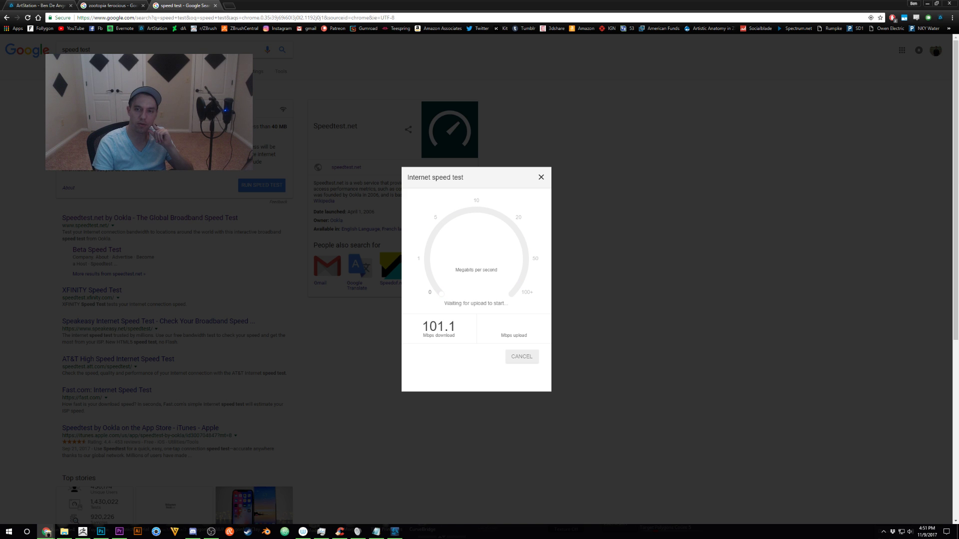
Check the upload speed in the speed test results and switch back to ZBrush.
key("alt+Tab")
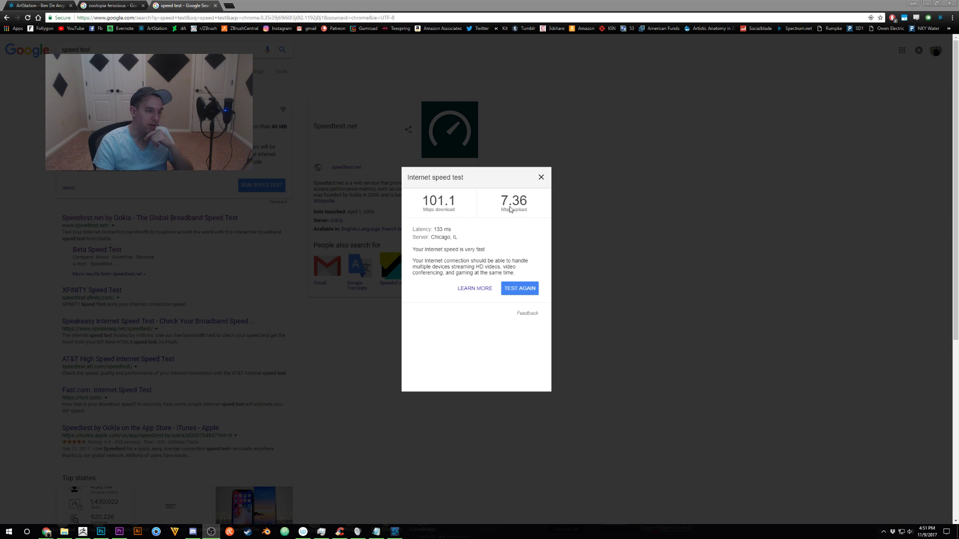
left_click_drag(500, 202, 516, 205)
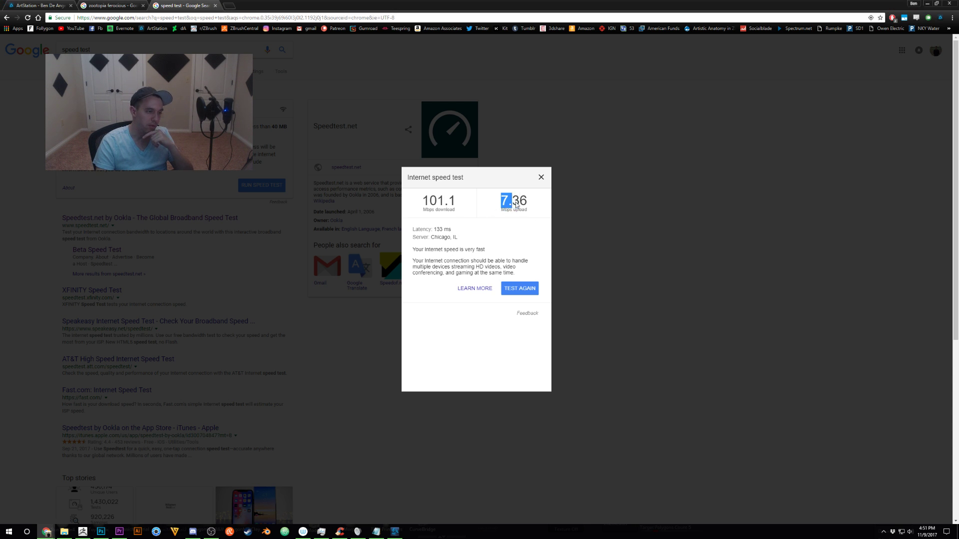
left_click(514, 248)
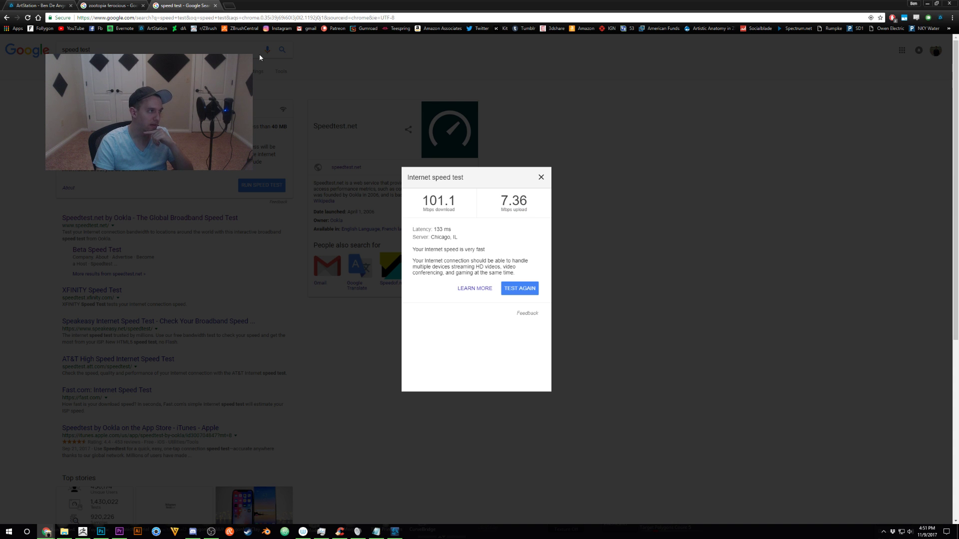
left_click(133, 4)
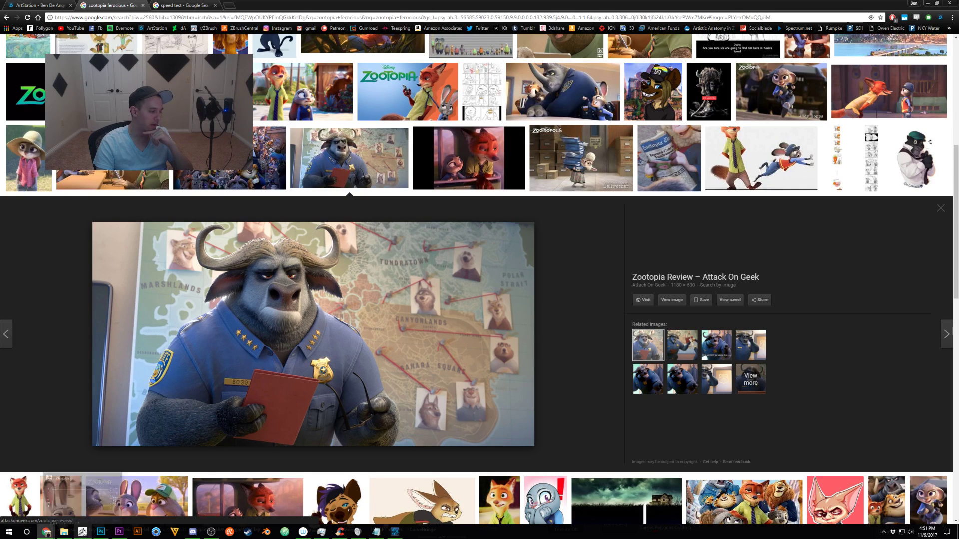
left_click(83, 532)
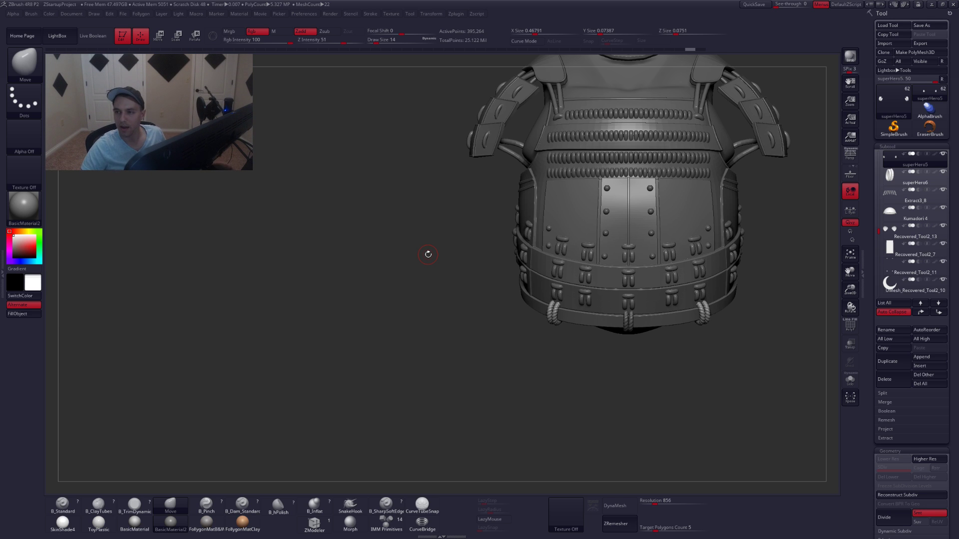
Select the superHero6_1 subtool with the low-poly belt loops and isolate it.
left_click_drag(428, 255, 548, 340)
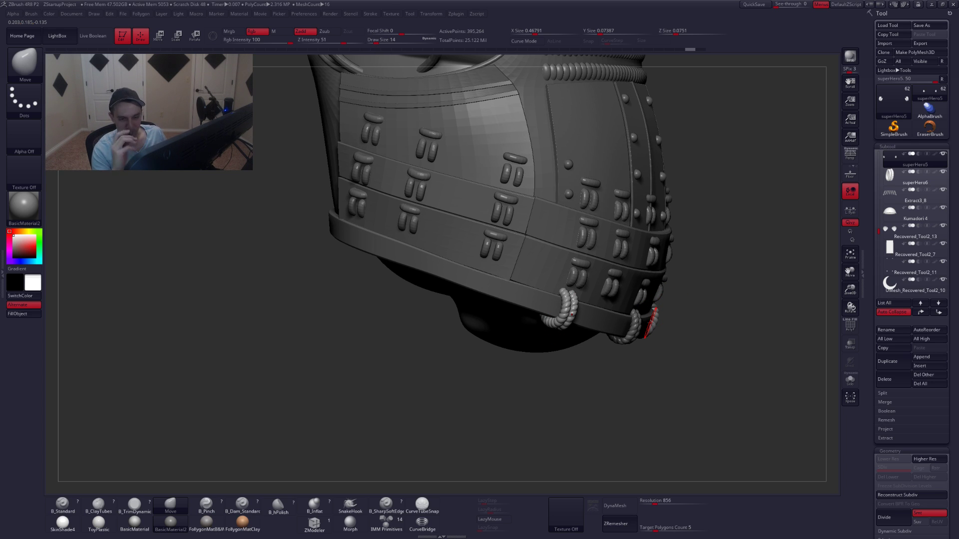
left_click_drag(878, 230, 878, 220)
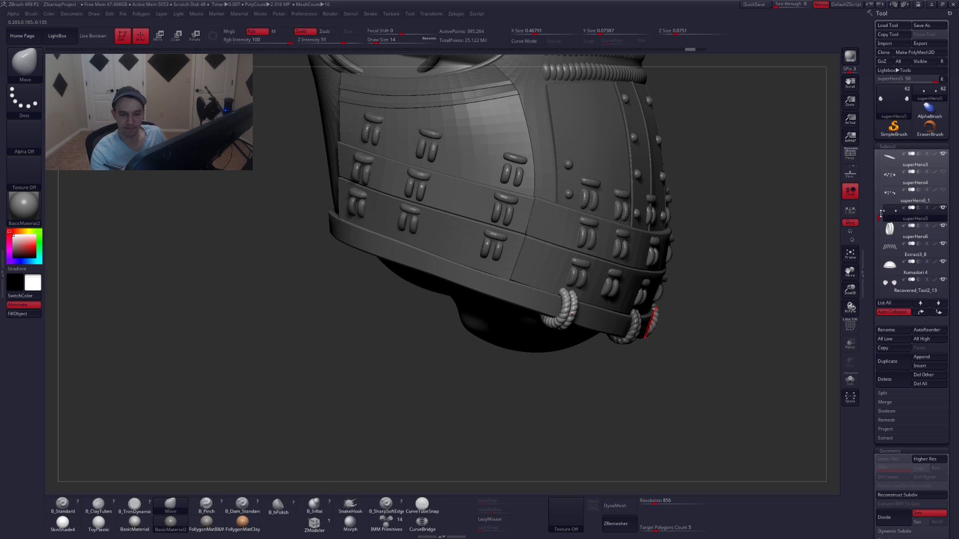
left_click(903, 197)
right_click_drag(557, 341, 583, 394, "alt")
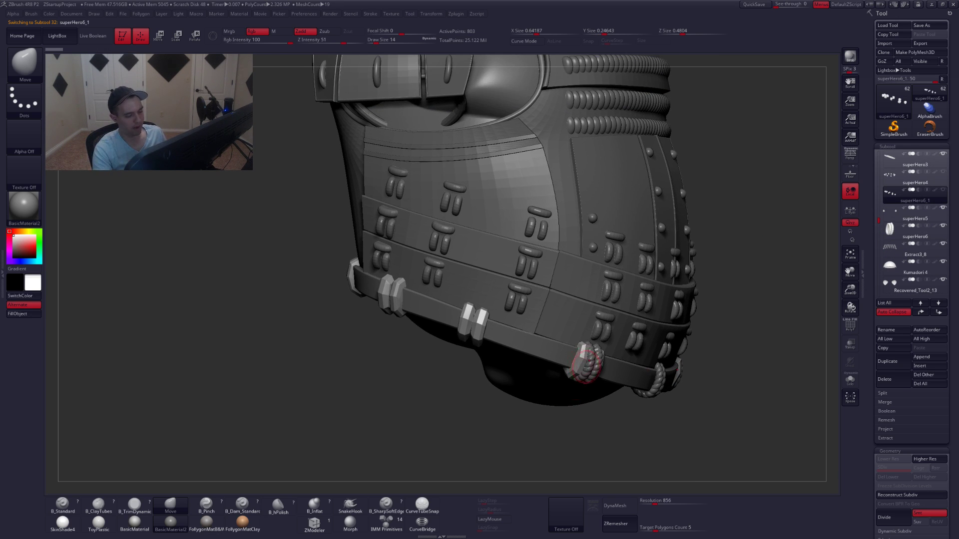
left_click_drag(586, 363, 552, 377)
key("alt+s")
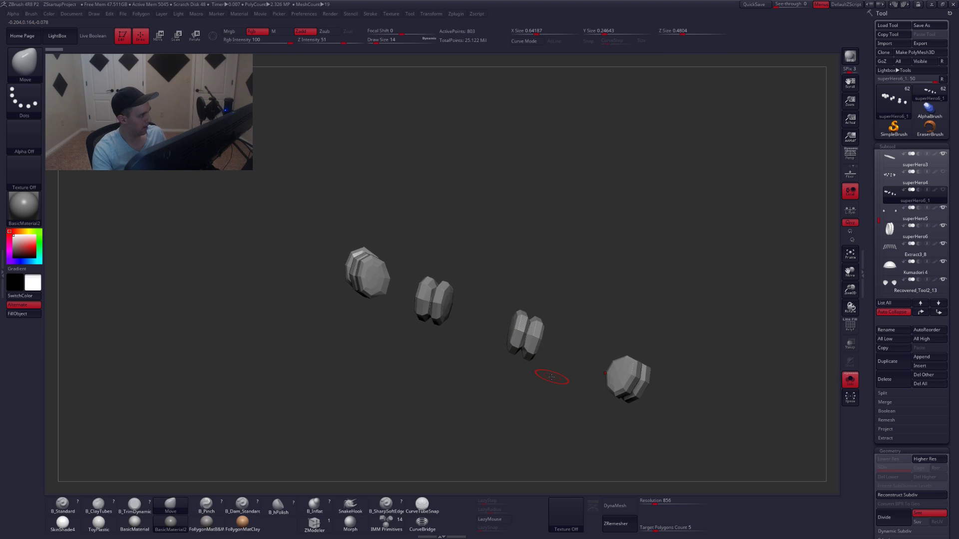
Remove the low-poly loop pair already replaced by the side ropes from the isolated subtool.
left_click_drag(578, 349, 603, 344)
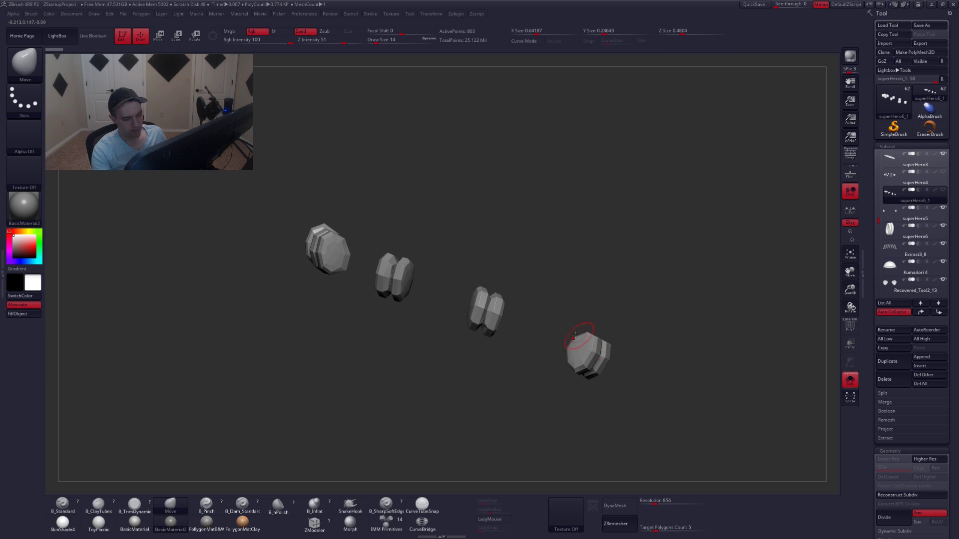
mouse_move(582, 304)
left_mouse_down("ctrl+alt+shift")
mouse_move(584, 433)
mouse_move(630, 329)
left_mouse_up("ctrl+alt+shift")
key("space")
left_click(680, 315)
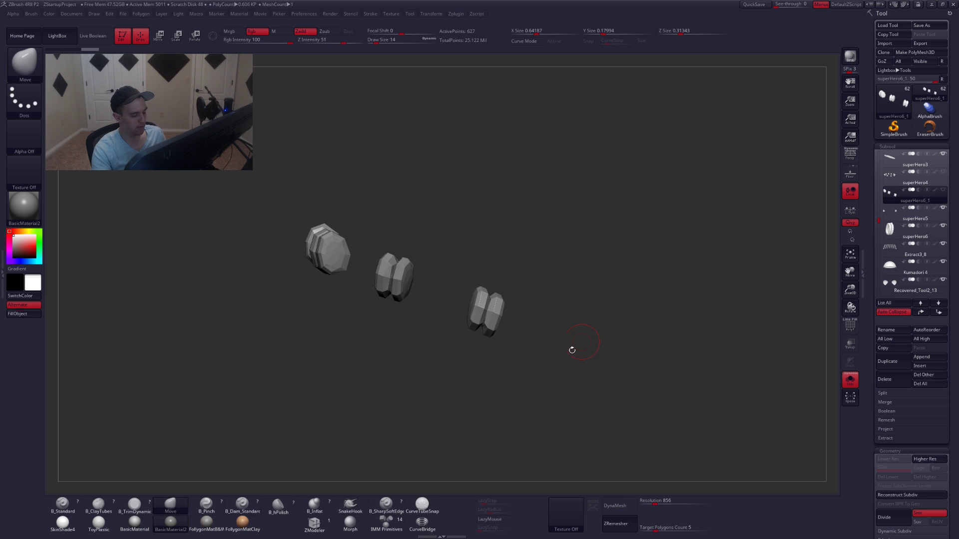
Choose the Thick Rope brush and set its draw size to 8 for the next low-poly loop pair.
key("b")
left_click(510, 502)
mouse_move(514, 328)
left_mouse_down("alt")
mouse_move(510, 356)
mouse_move(529, 373)
left_mouse_up("alt")
key("d")
key("alt+s")
key("shift+d")
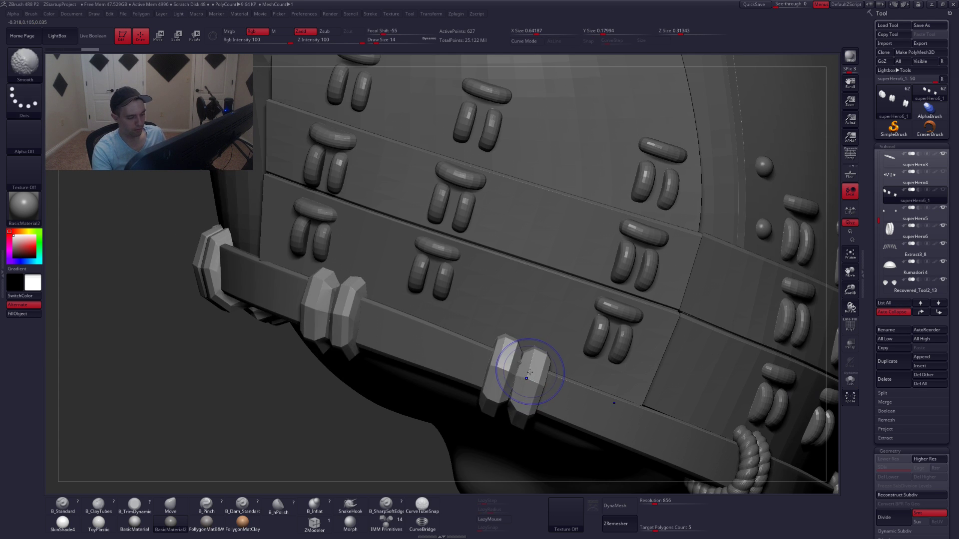
key("alt+s")
right_click_drag(532, 364, 537, 370, "alt")
key("space")
left_click_drag(538, 369, 534, 370)
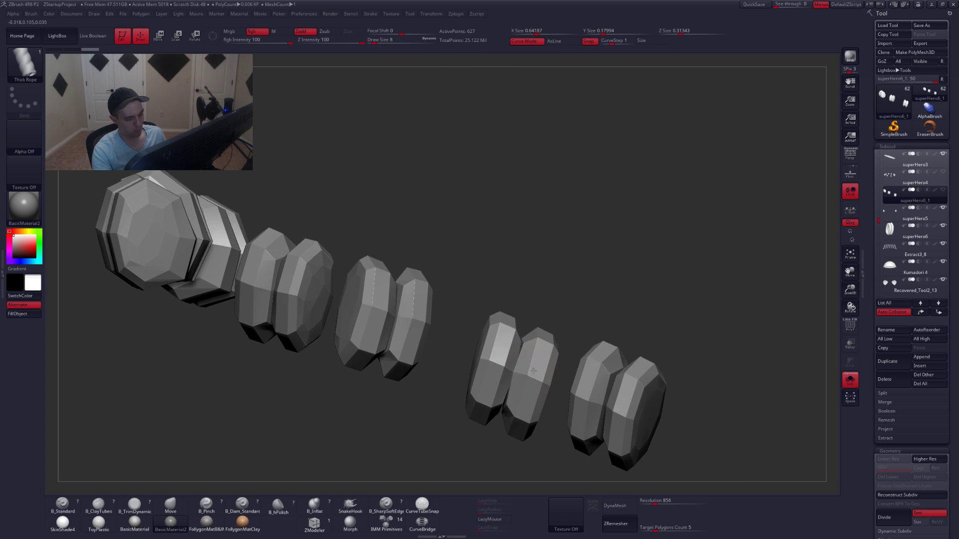
Try drawing Thick Rope curves around the right loop of the pair at draw size 4, and undo them.
mouse_move(533, 371)
right_mouse_down()
mouse_move(539, 348)
mouse_move(530, 382)
right_mouse_up()
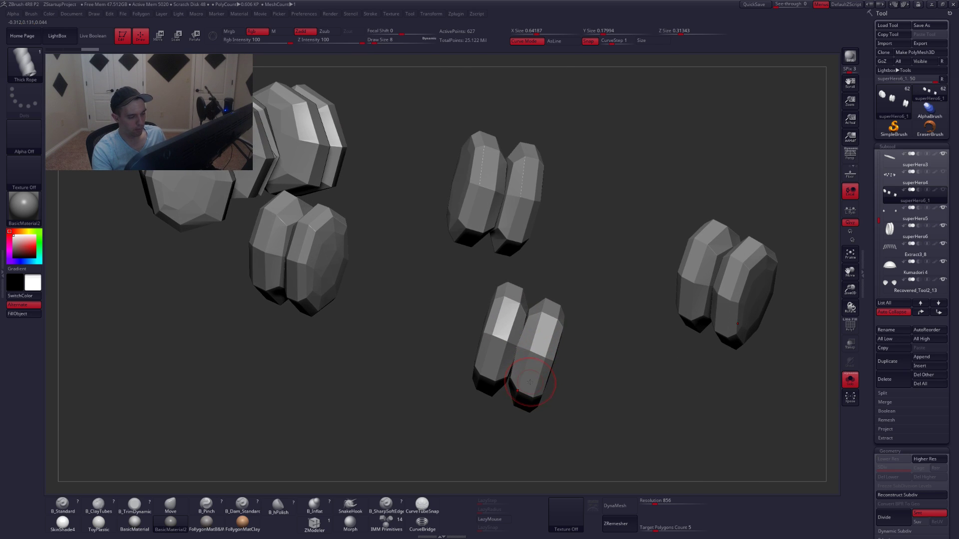
key("bracketleft")
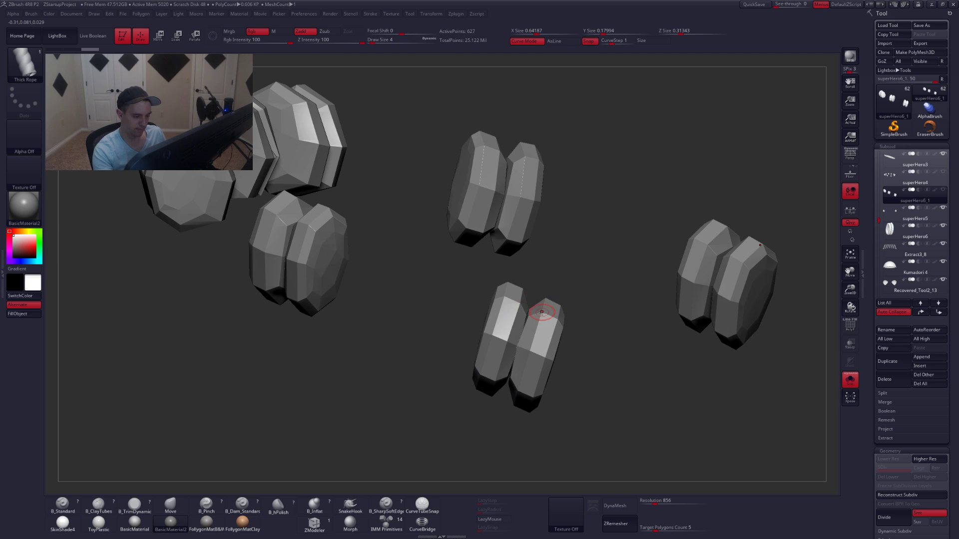
left_click_drag(517, 402, 526, 403)
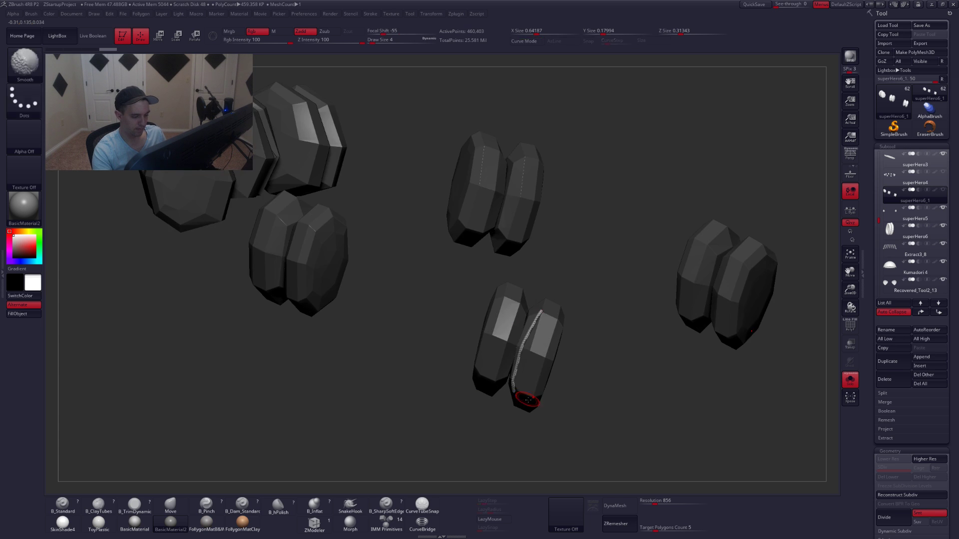
mouse_move(526, 399)
right_mouse_down()
mouse_move(539, 357)
mouse_move(530, 351)
right_mouse_up()
key("ctrl+z")
left_click_drag(531, 349, 555, 267)
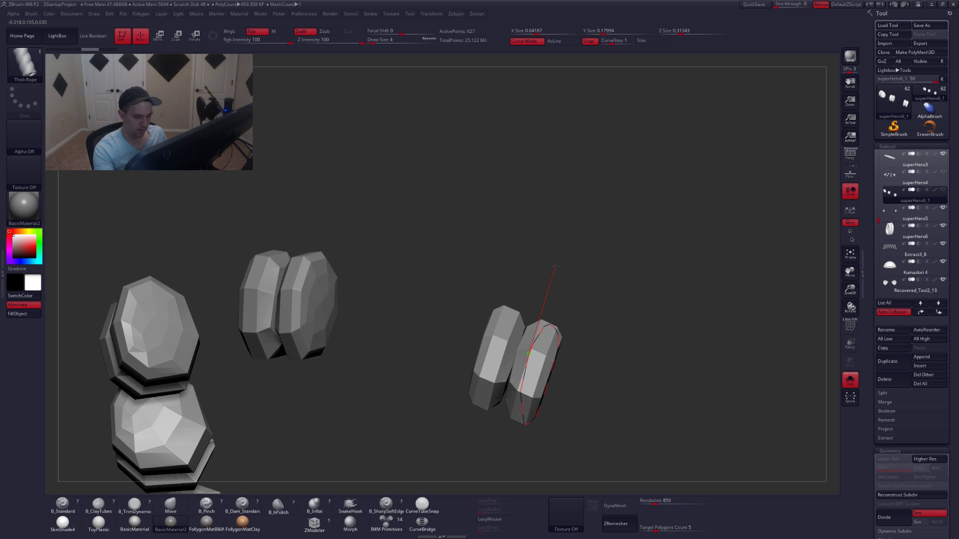
mouse_move(593, 344)
left_mouse_down()
mouse_move(599, 369)
mouse_move(589, 358)
mouse_move(598, 332)
left_mouse_up()
key("ctrl+z")
Set the draw size to 15, draw a Thick Rope curve around the pair's right loop, and bring the armor back into view.
key("space")
type("15")
key("Return")
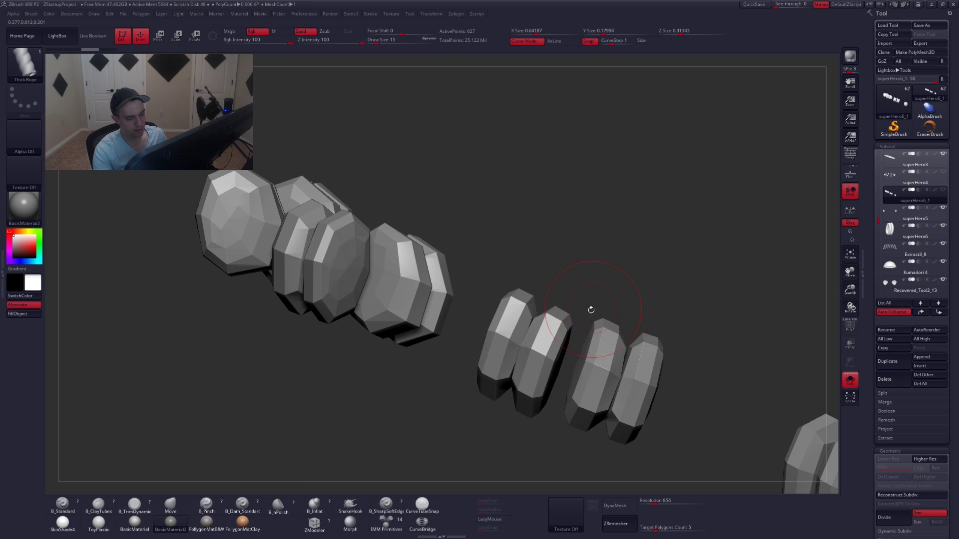
mouse_move(536, 349)
right_mouse_down()
mouse_move(549, 349)
mouse_move(536, 350)
right_mouse_up()
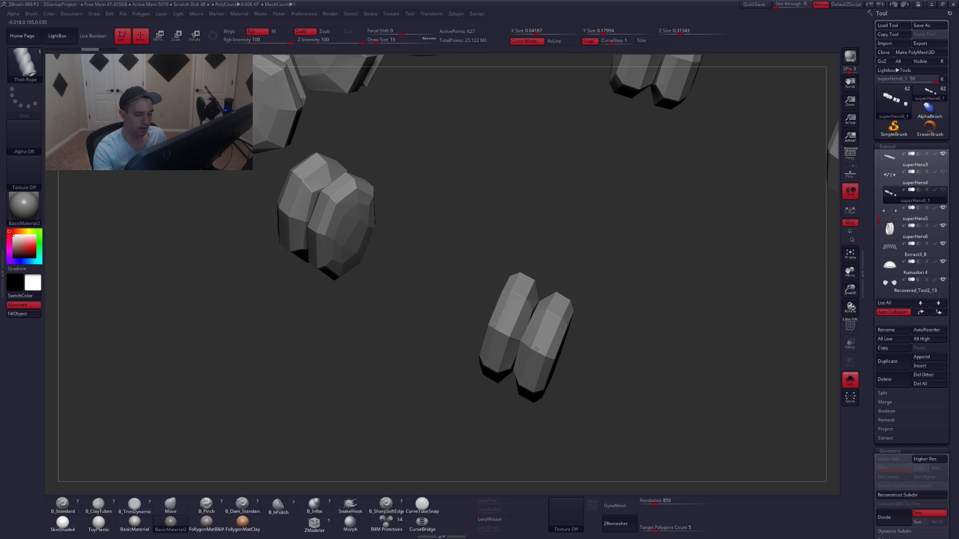
left_click_drag(579, 245, 579, 243)
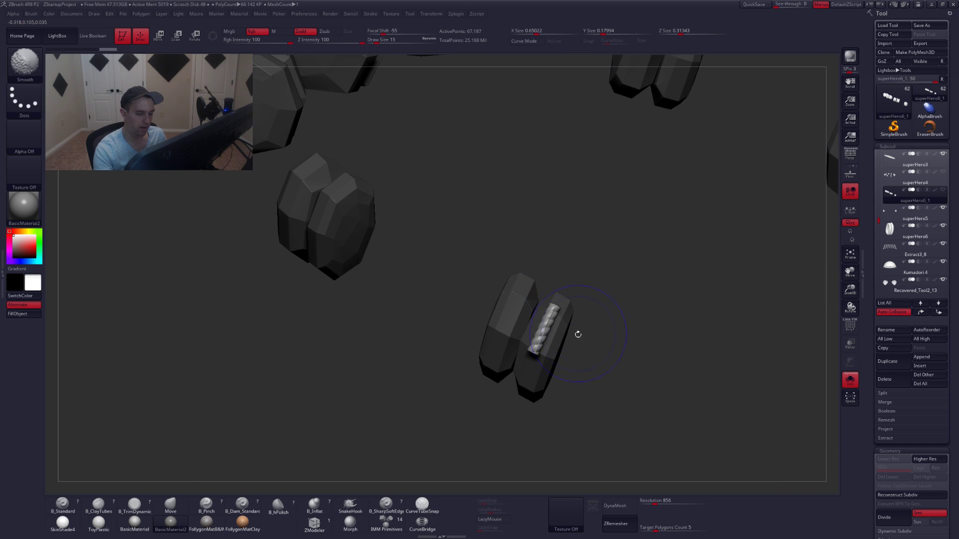
left_click_drag(578, 334, 550, 363)
key("ctrl+z")
left_click_drag(517, 390, 569, 229)
key("alt+s")
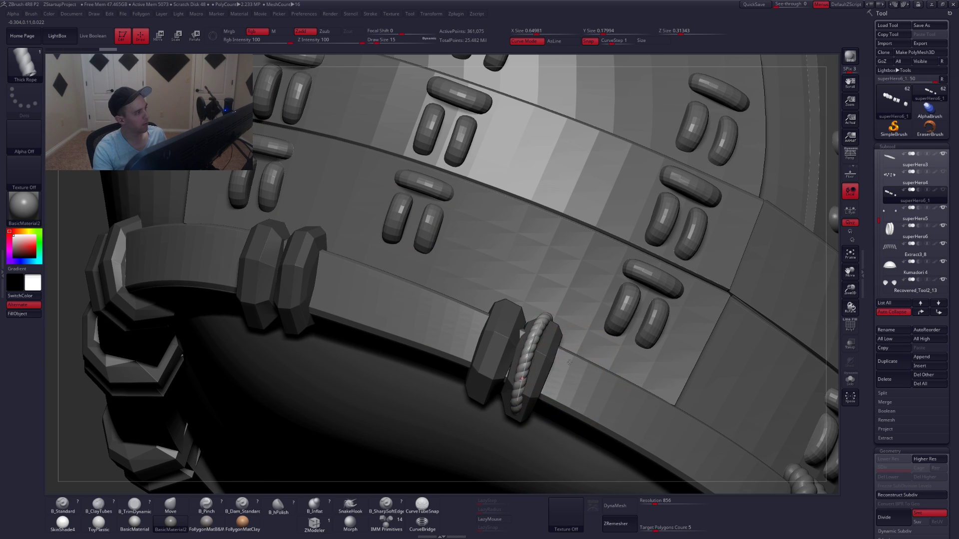
Compare the new rope's thickness and fit with the finished side ropes, viewing it both isolated and with the armor shown.
mouse_move(613, 399)
right_mouse_down("ctrl")
mouse_move(608, 381)
mouse_move(754, 349)
mouse_move(726, 295)
right_mouse_up("ctrl")
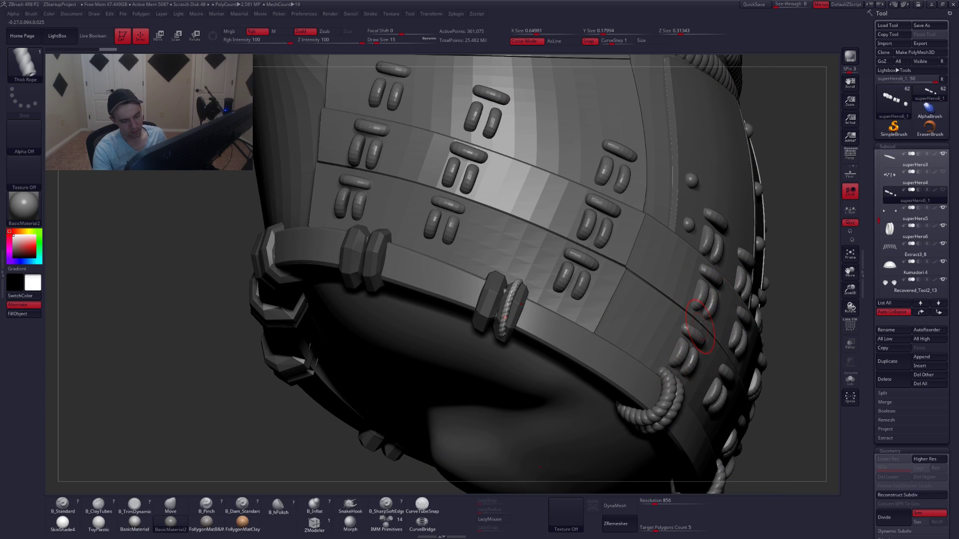
right_click_drag(621, 346, 623, 346)
right_click(623, 346)
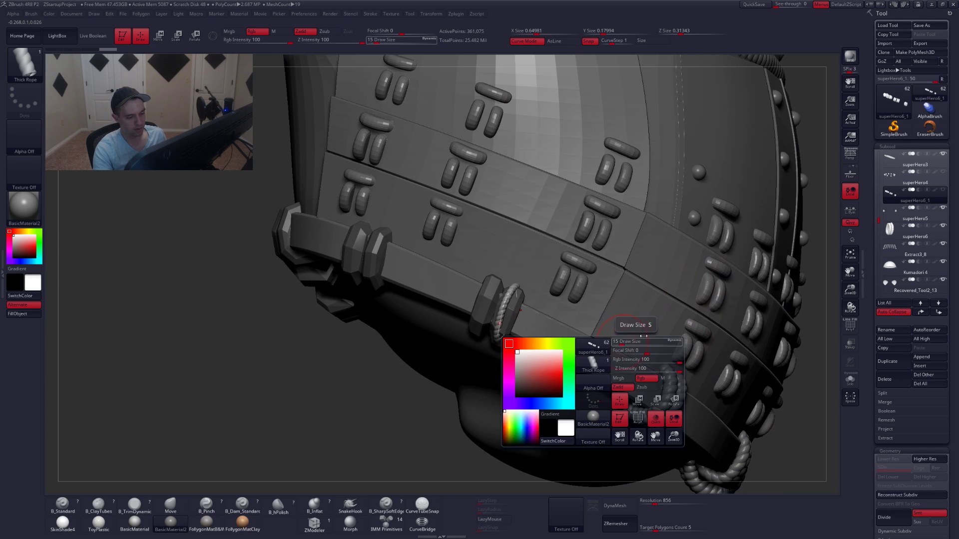
right_click(530, 319)
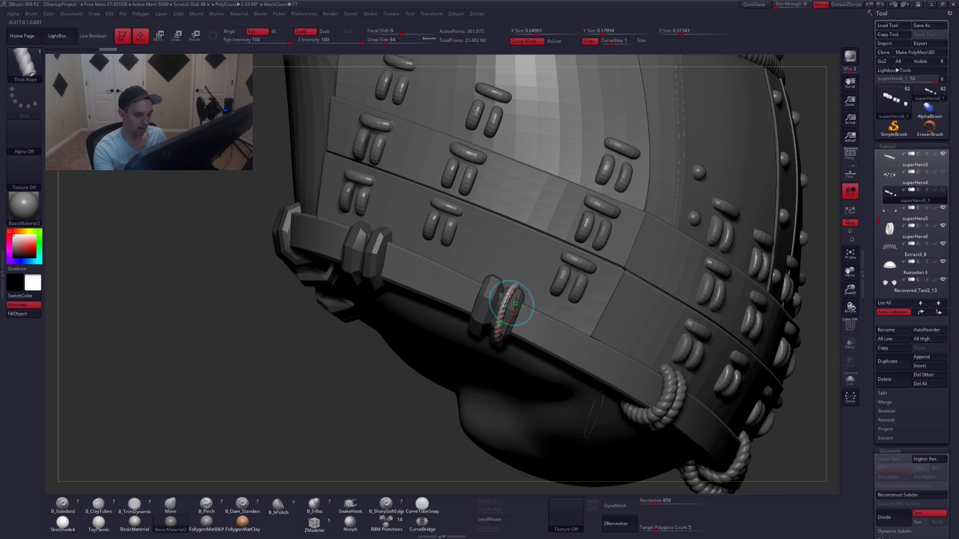
left_click(508, 311)
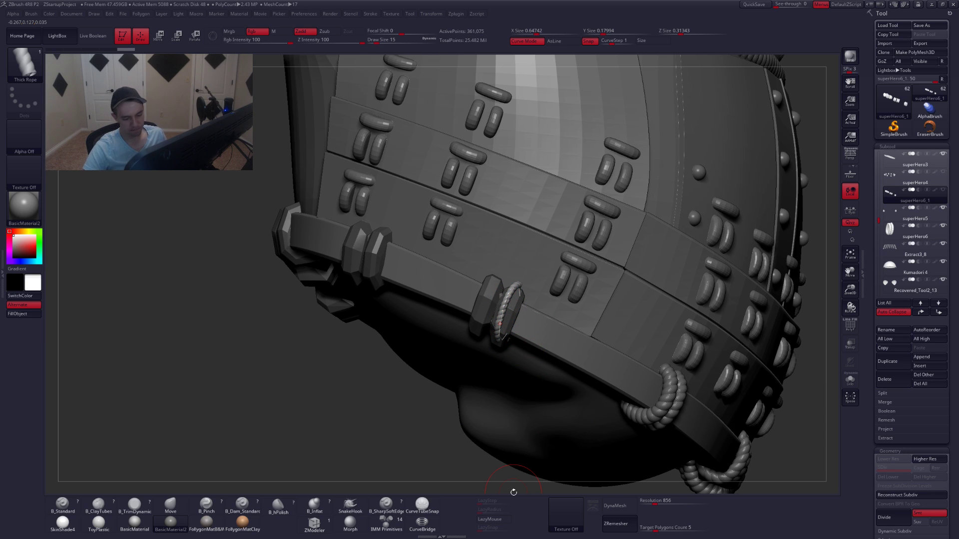
key("space")
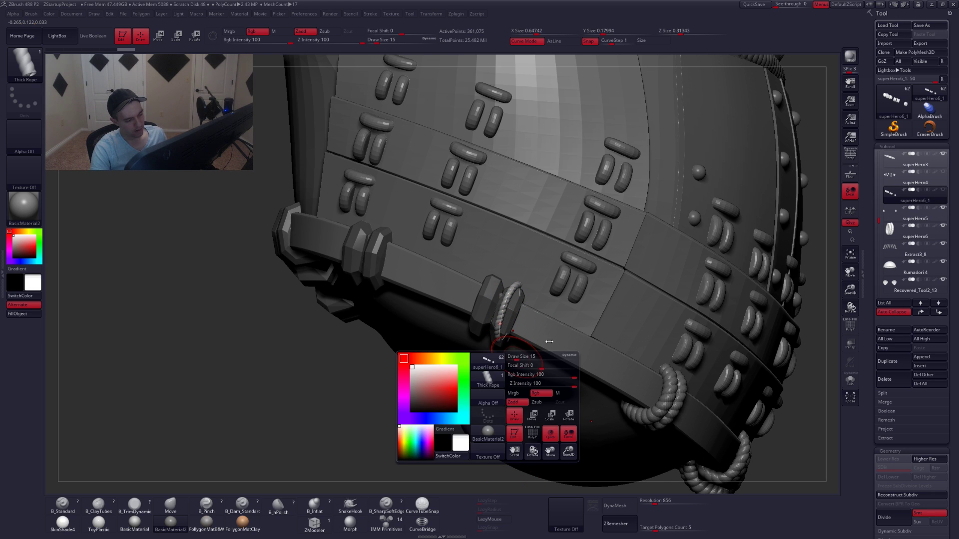
key("alt+s")
left_click_drag(541, 349, 548, 356)
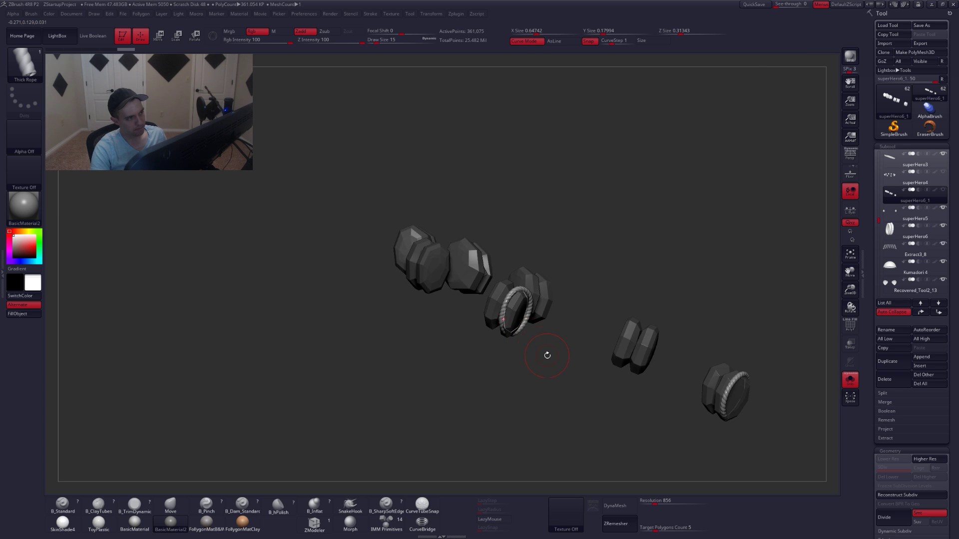
key("shift+ctrl+s")
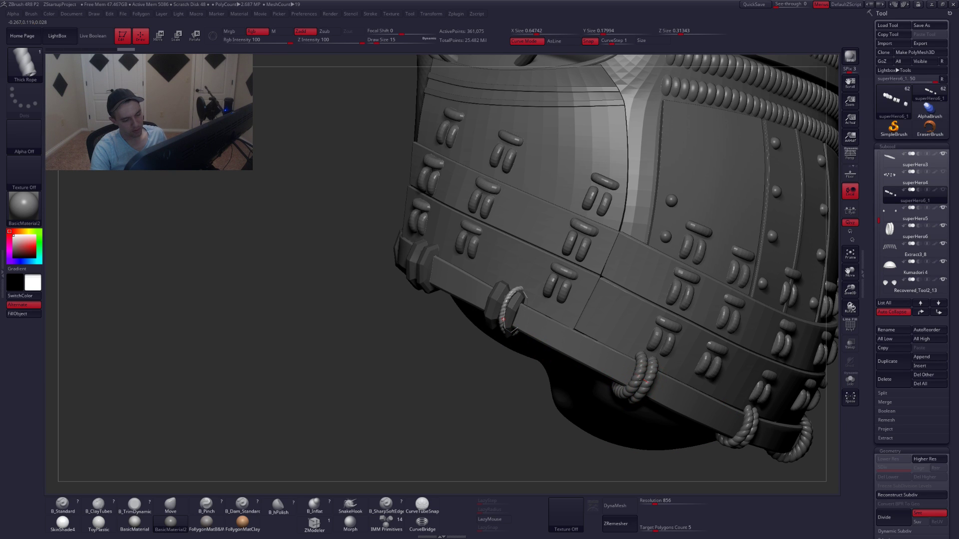
Thicken the Thick Rope curve around the right loop by raising the draw size to 22 and updating it again at 25.
left_click(576, 345)
key("ctrl+z")
key("space")
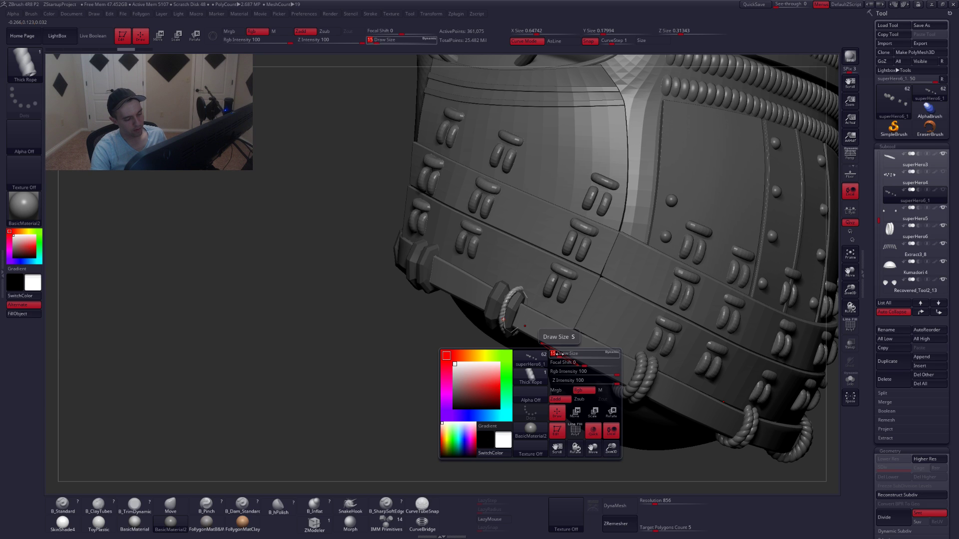
left_click(507, 305)
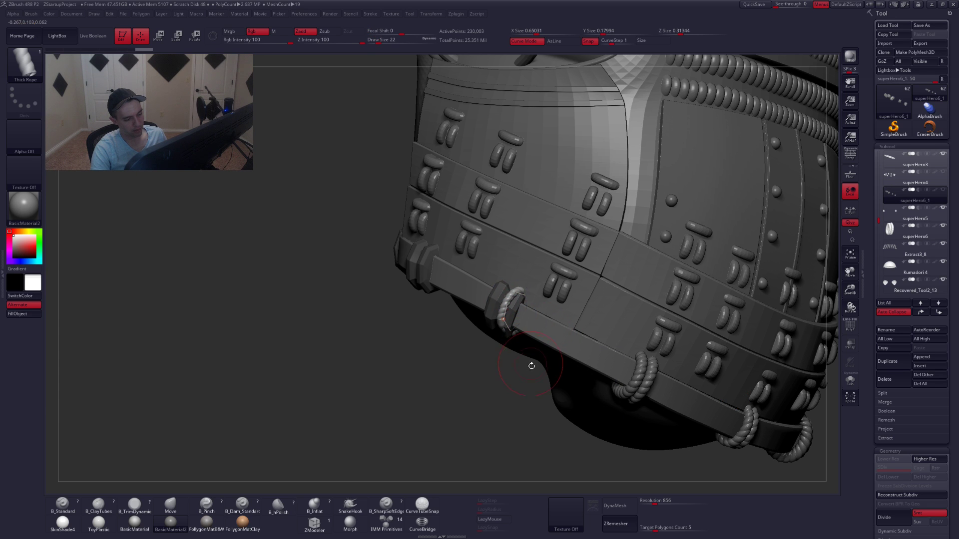
mouse_move(554, 360)
left_mouse_down()
mouse_move(567, 353)
mouse_move(552, 347)
mouse_move(562, 358)
mouse_move(560, 338)
left_mouse_up()
key("alt+s")
key("space")
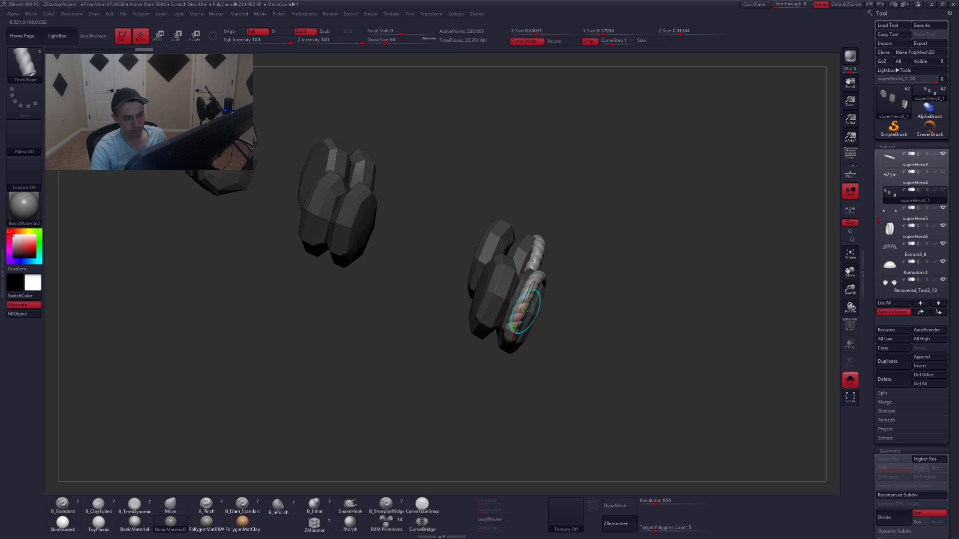
mouse_move(561, 351)
left_mouse_down()
mouse_move(576, 370)
mouse_move(543, 355)
mouse_move(556, 341)
left_mouse_up()
left_click(556, 358)
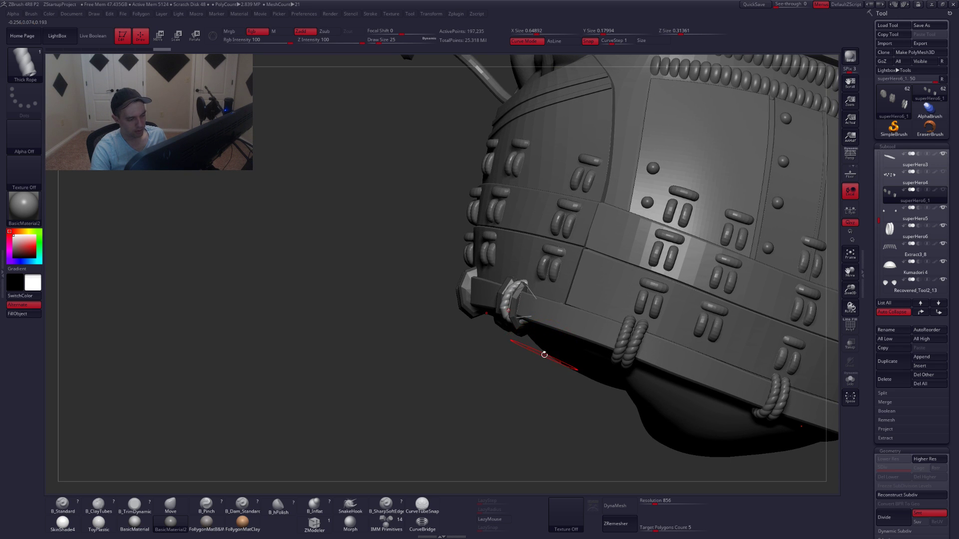
Try pulling the Thick Rope curve from the low-poly loop toward the finished ropes along the rim, and undo it.
left_click_drag(543, 355, 574, 361)
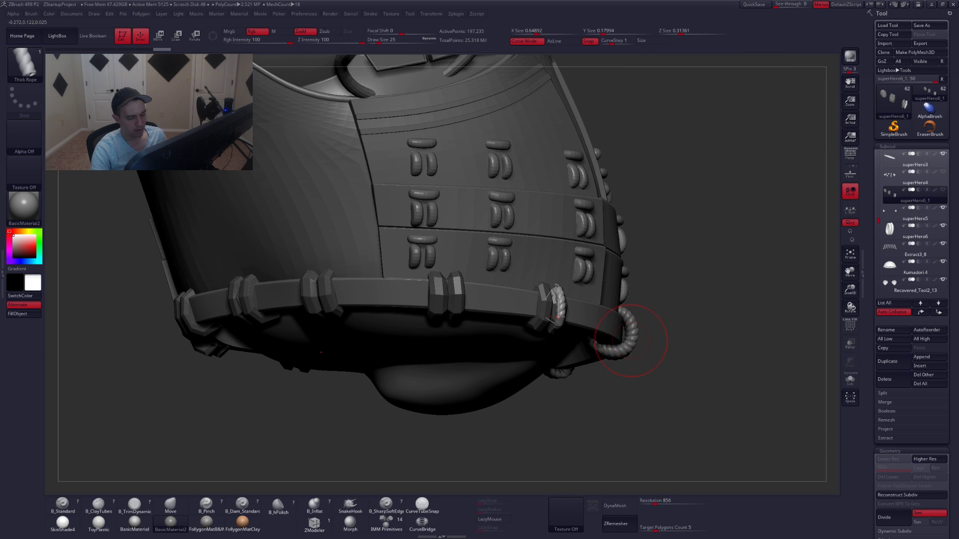
right_click_drag(576, 332, 562, 330)
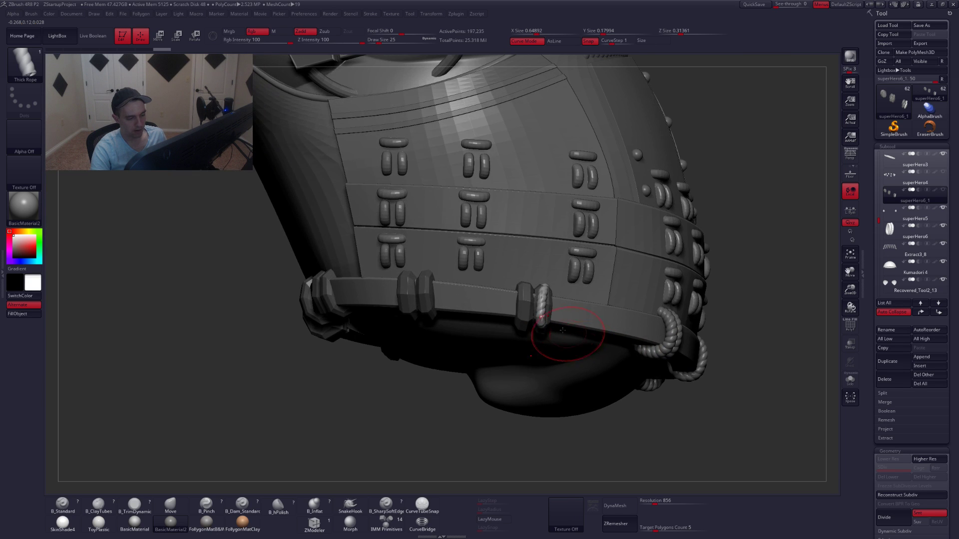
left_click_drag(543, 310, 551, 314)
left_click_drag(575, 382, 675, 354)
mouse_move(698, 371)
right_mouse_down()
mouse_move(718, 370)
mouse_move(709, 370)
right_mouse_up()
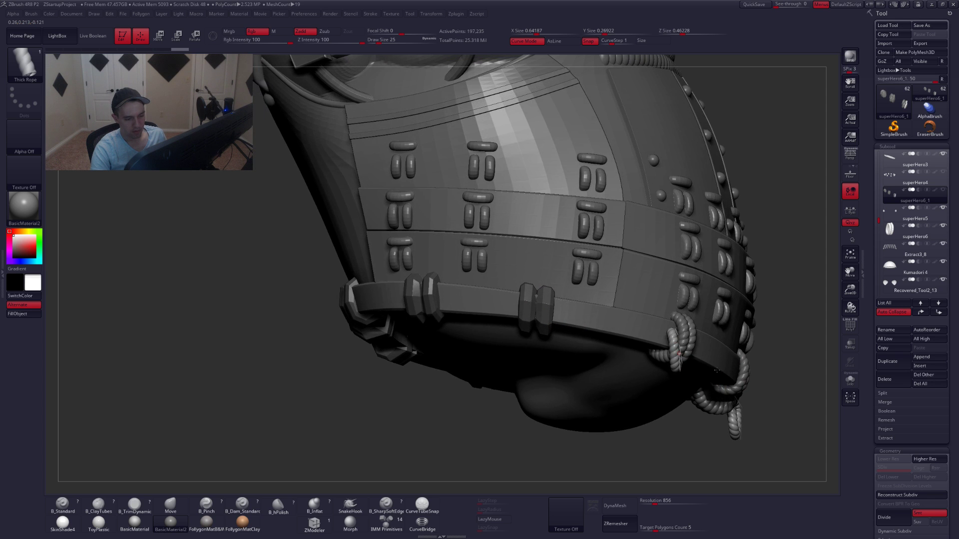
key("ctrl+z")
Try redrawing the Thick Rope curve with the low-poly loops isolated and examine the result against the armor.
right_click_drag(560, 349, 534, 342)
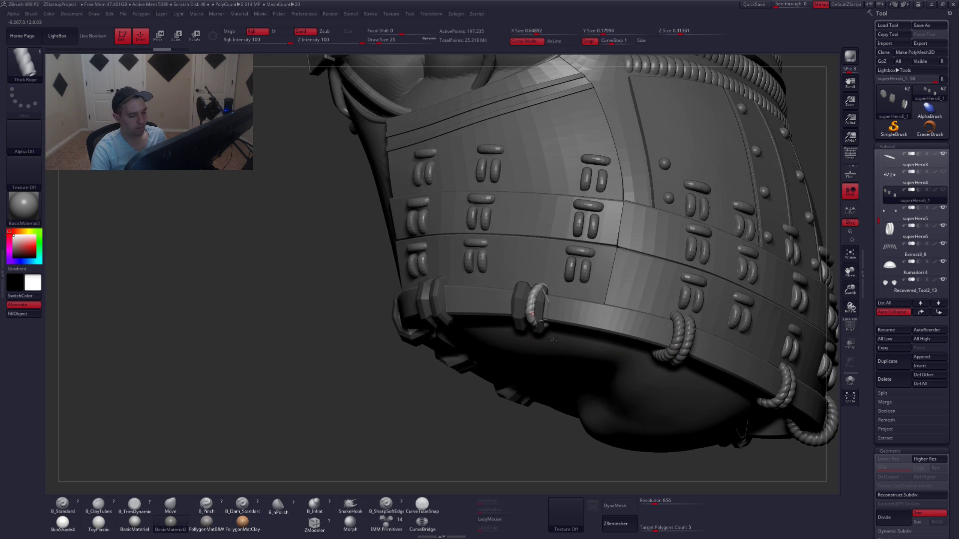
right_click(561, 336)
key("shift+s")
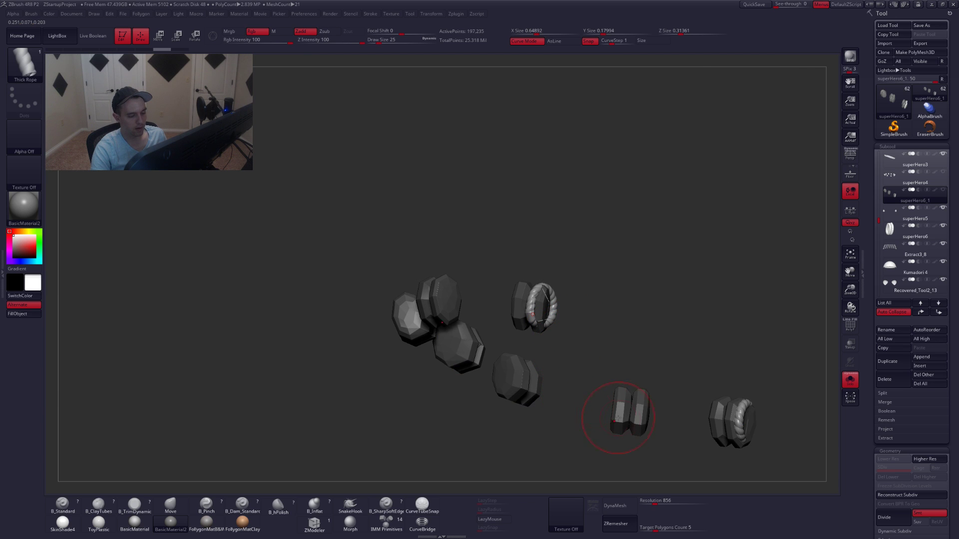
left_click_drag(540, 394, 475, 394)
key("shift+s")
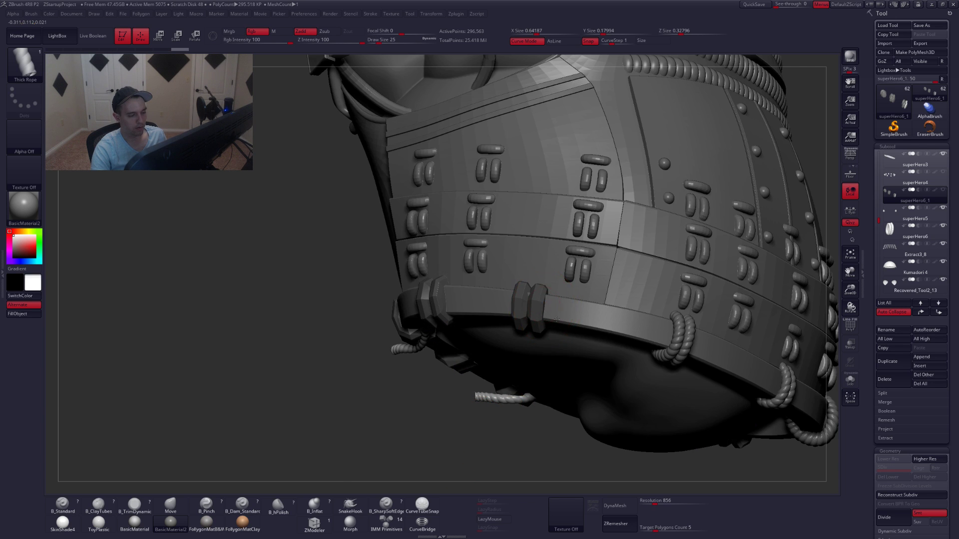
right_click_drag(549, 331, 574, 355, "ctrl")
key("shift+s")
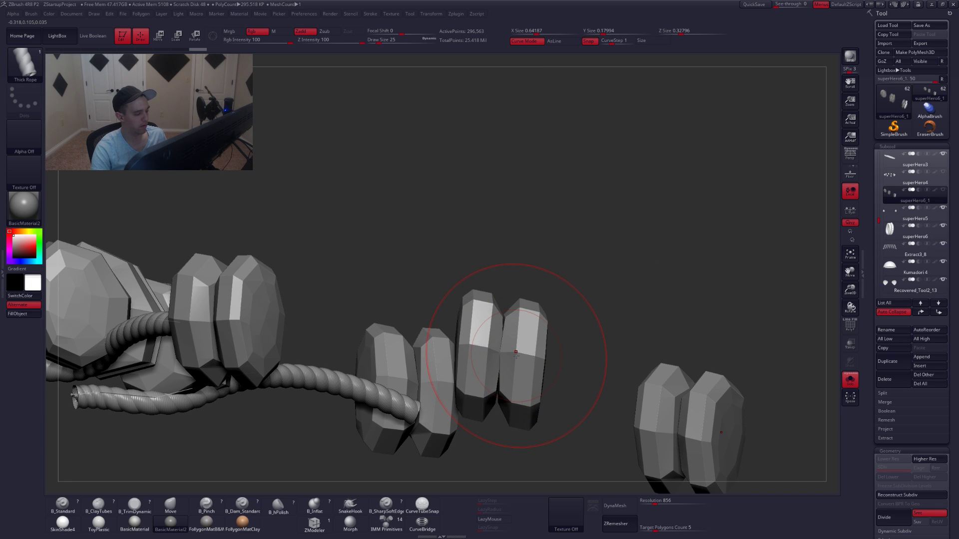
Try a short Thick Rope curve over the right loop of the pair at draw size 25 and check it against the armor.
left_click_drag(526, 164, 535, 198)
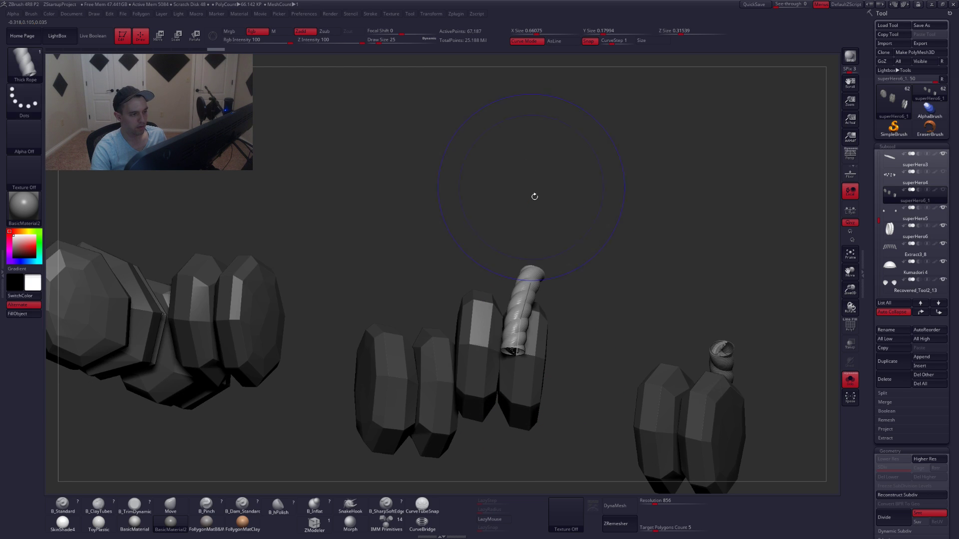
key("shift+s")
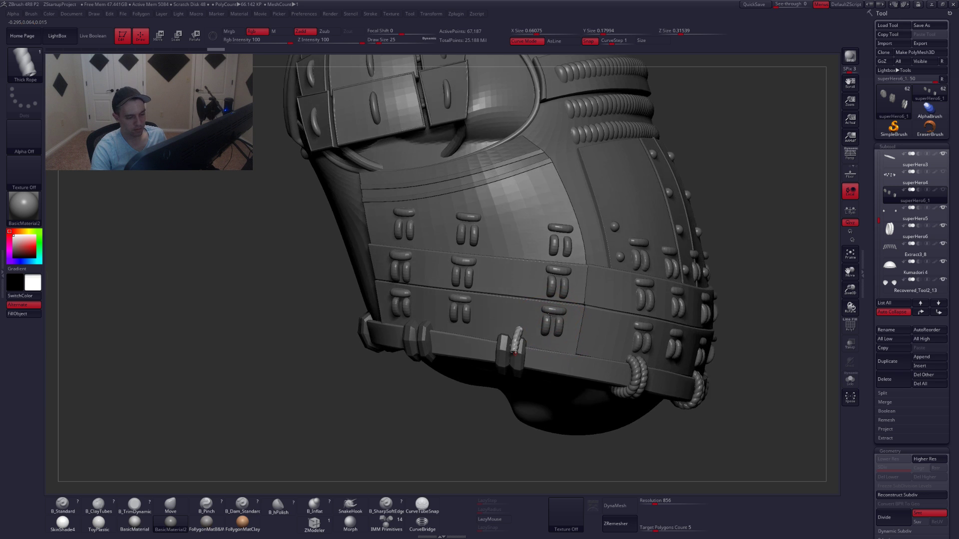
key("shift+s")
key("shift+s")
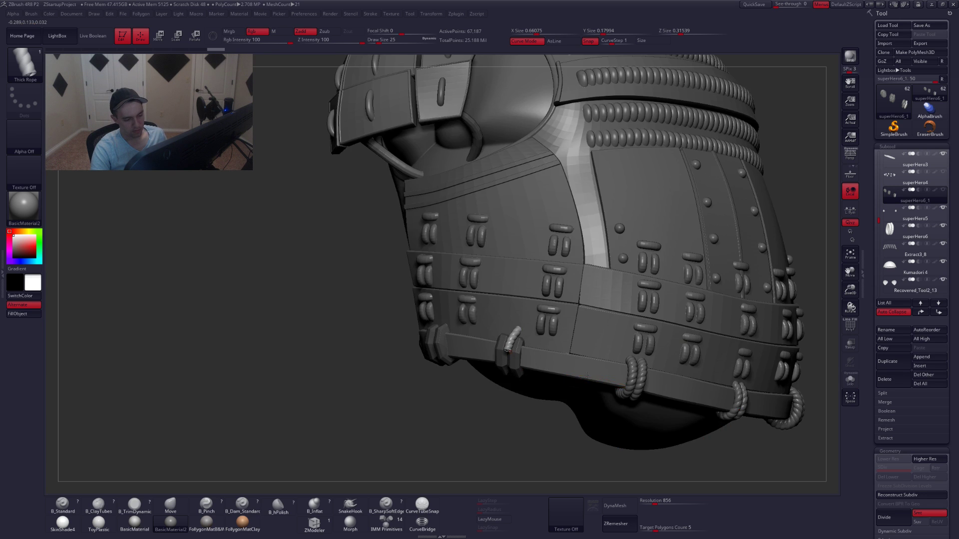
key("shift+s")
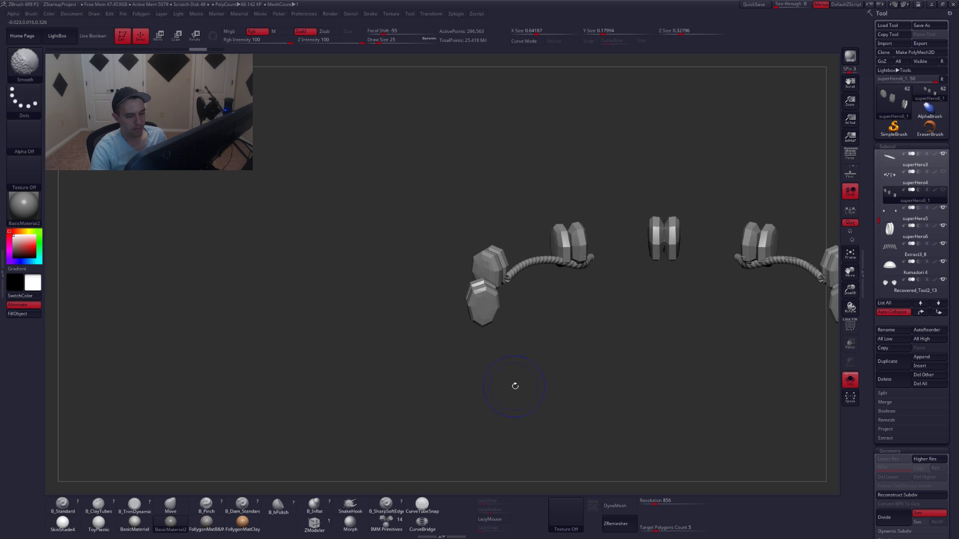
Delete the low-poly loop subtool superHero6_1, select the superHero5 rope rings and bring the armor back into view.
left_click(889, 379)
left_click(824, 395)
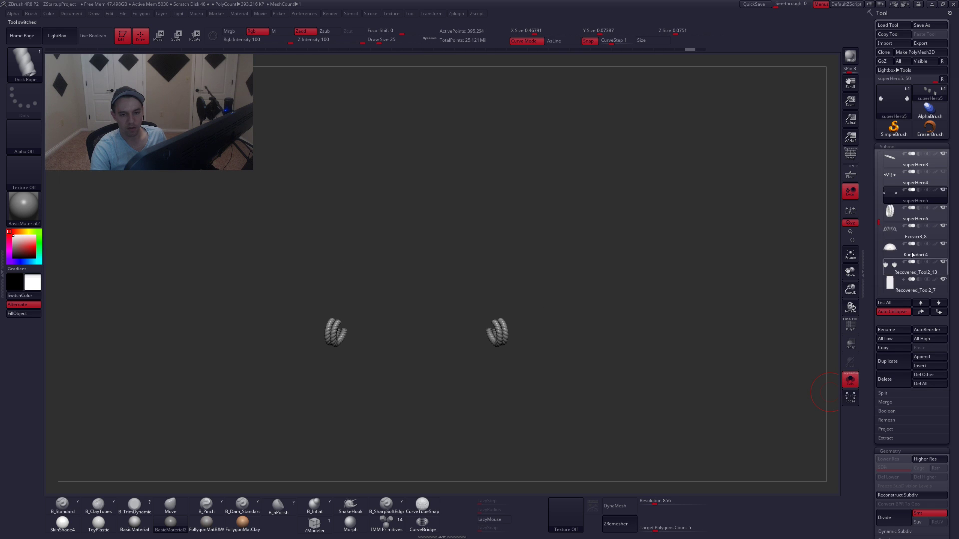
left_click(889, 182)
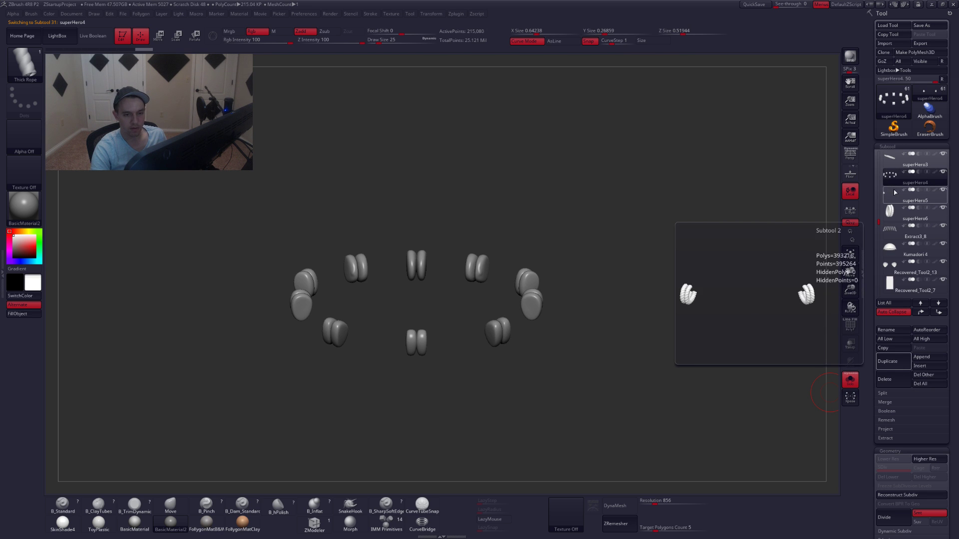
left_click(891, 195)
left_click(850, 380)
right_click_drag(403, 295, 607, 303, "alt")
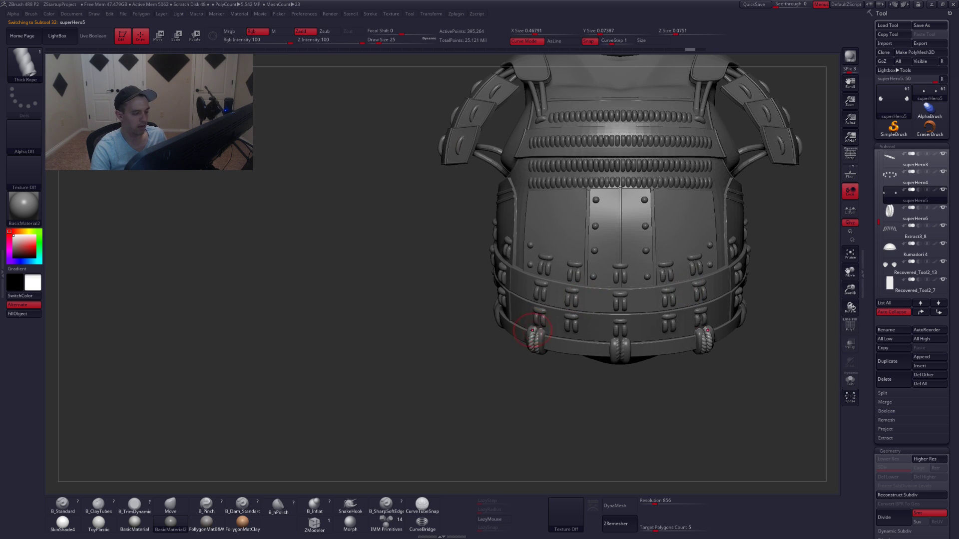
right_click_drag(541, 355, 672, 342)
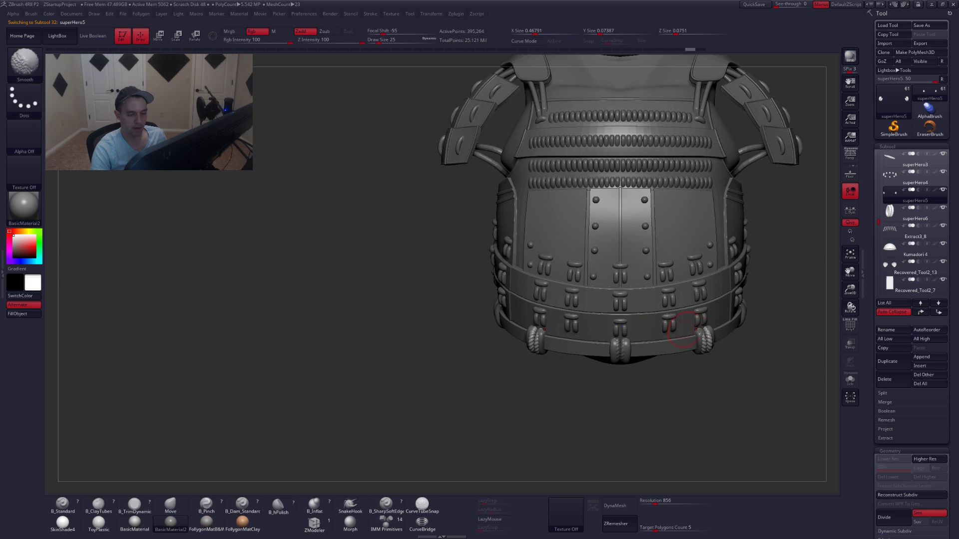
Duplicate the superHero5 rope rings and move the copy along the belt rim to the next loop pair.
left_click(888, 361)
mouse_move(536, 344)
right_mouse_down()
mouse_move(600, 333)
mouse_move(548, 288)
right_mouse_up()
key("w")
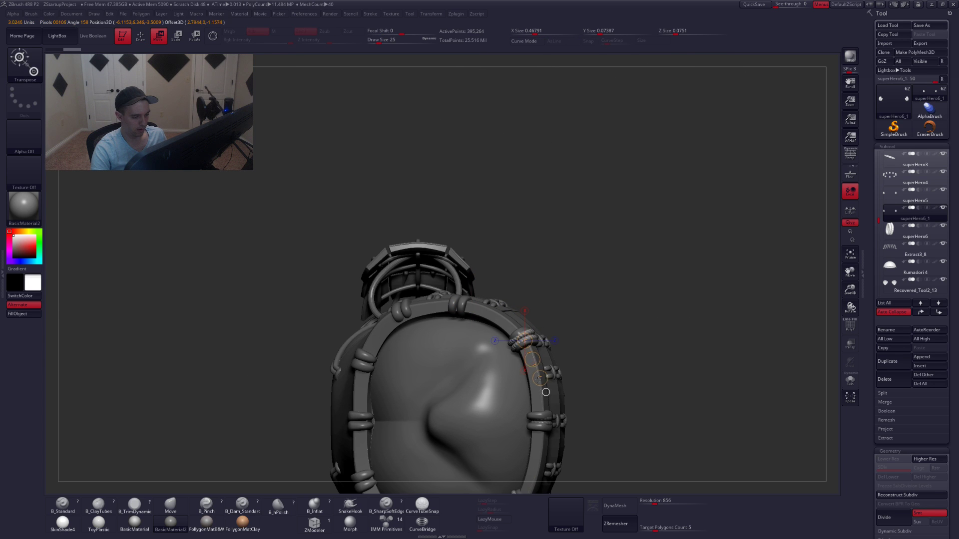
mouse_move(524, 341)
left_mouse_down()
mouse_move(547, 395)
mouse_move(460, 312)
mouse_move(590, 304)
left_mouse_up()
Rotate the copied rope rings to follow the rim's curve and shift them vertically onto the smooth loop pair.
key("r")
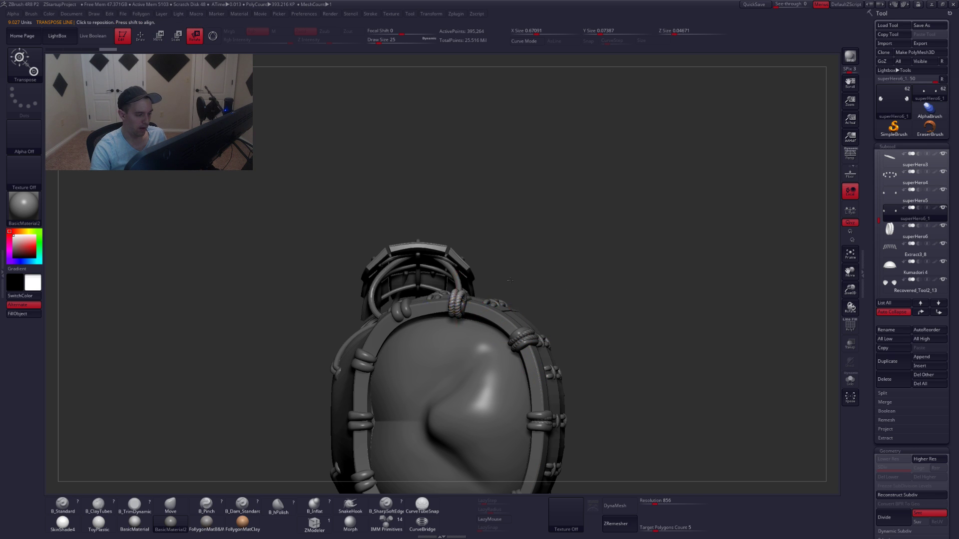
left_click_drag(511, 230, 486, 317)
right_click_drag(486, 316, 487, 357, "alt")
key("w")
mouse_move(475, 333)
left_mouse_down("shift")
mouse_move(475, 392)
mouse_move(481, 317)
left_mouse_up("shift")
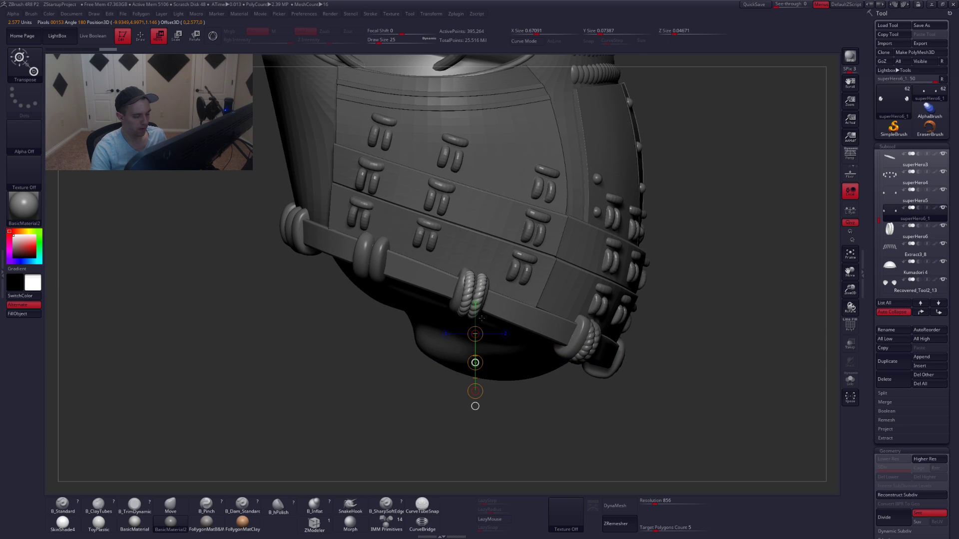
key("r")
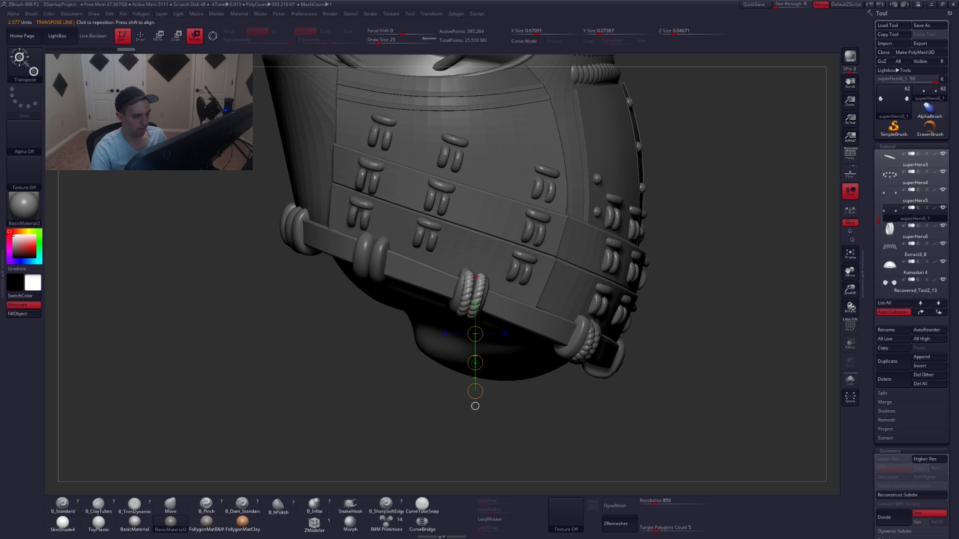
left_click_drag(475, 276, 470, 411)
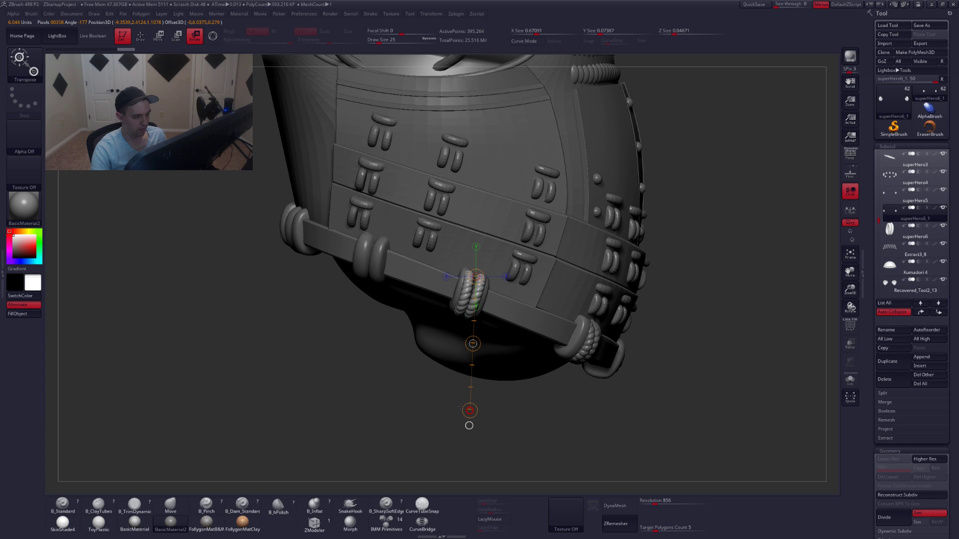
Isolate the copied rope rings, rotate them to wrap around the rim, and show the armor again.
mouse_move(470, 283)
right_mouse_down("ctrl")
mouse_move(492, 320)
mouse_move(479, 312)
mouse_move(475, 338)
mouse_move(486, 317)
mouse_move(452, 309)
mouse_move(489, 313)
right_mouse_up("ctrl")
key("alt+s")
key("r")
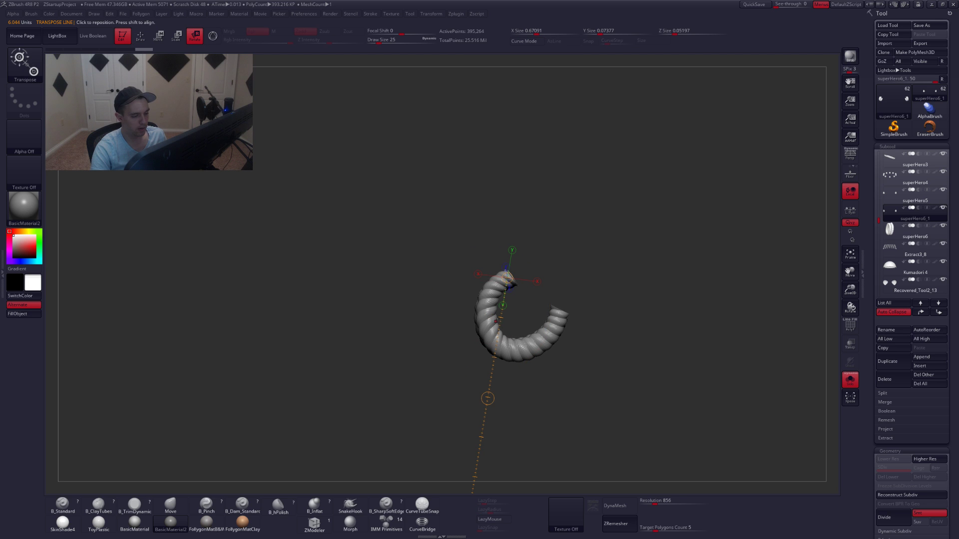
left_click_drag(514, 350, 500, 384)
key("shift+alt+s")
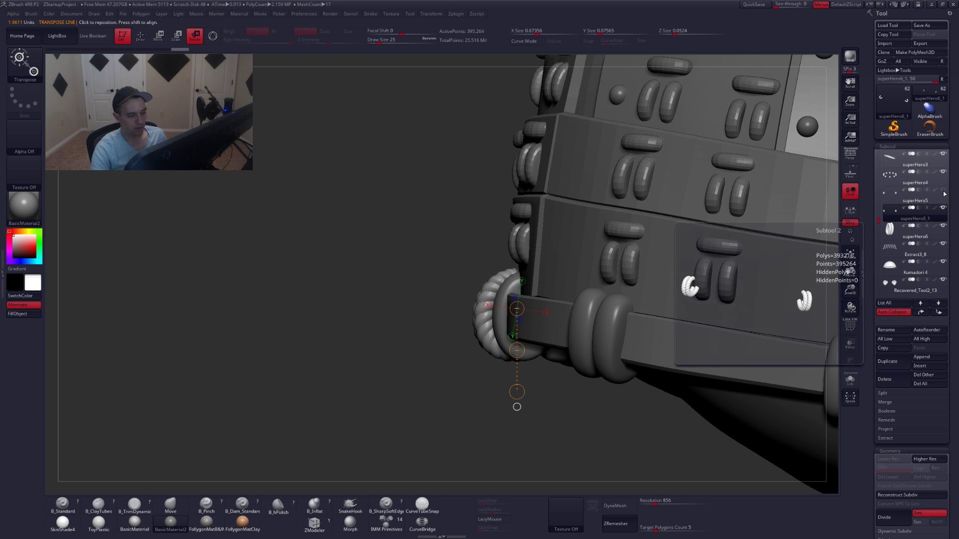
Hide the smooth loops in superHero4, fine-tune the copied rope rings' rotation on the rim, and return to Draw mode.
left_click(943, 173)
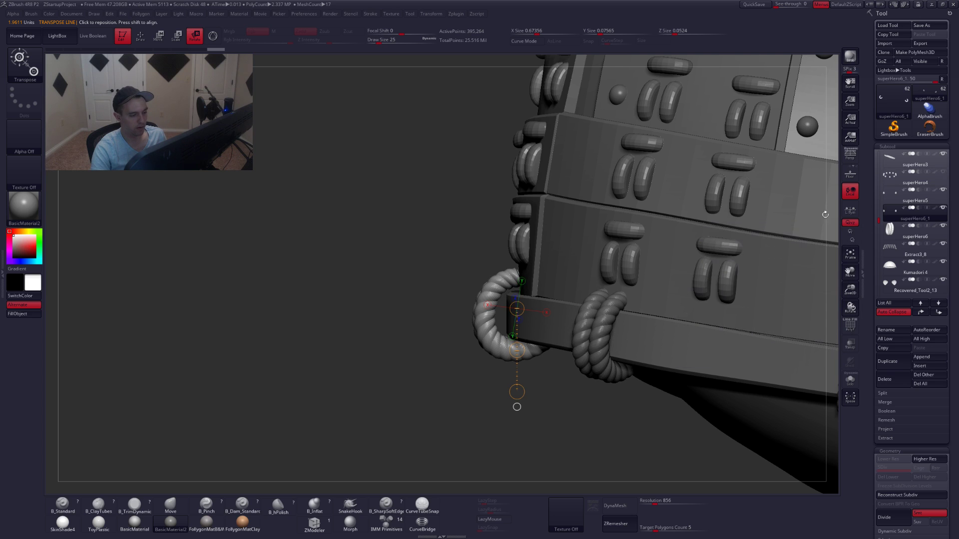
left_click_drag(514, 348, 530, 351)
key("r")
key("alt+s")
mouse_move(531, 276)
left_mouse_down()
mouse_move(532, 408)
mouse_move(509, 358)
left_mouse_up()
key("alt+s")
key("q")
left_click_drag(360, 358, 545, 340)
mouse_move(499, 440)
left_mouse_down("alt")
mouse_move(510, 336)
mouse_move(565, 333)
left_mouse_up("alt")
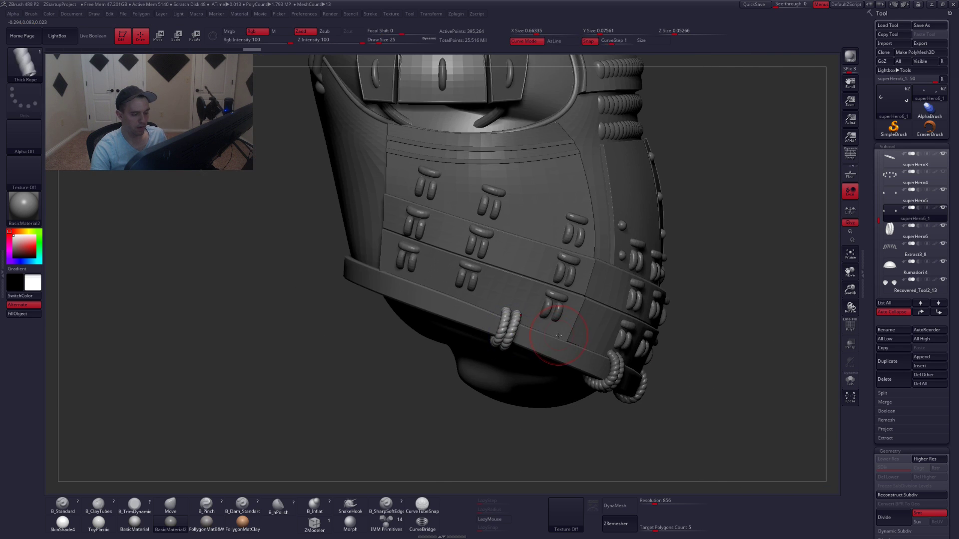
Duplicate the superHero6_1 rope rings and move the copy along the belt rim to the next smooth loop pair.
left_click(892, 184)
left_click(892, 215)
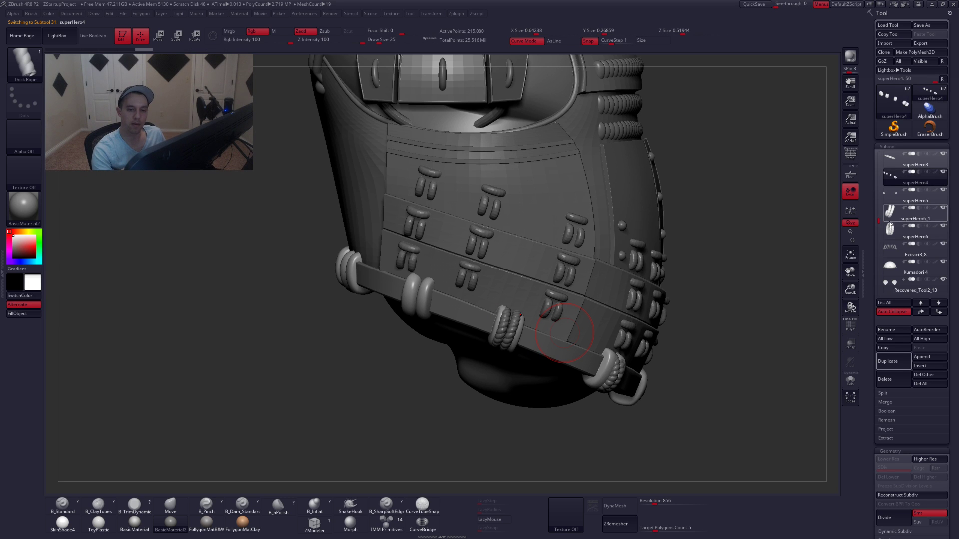
left_click_drag(535, 379, 575, 361)
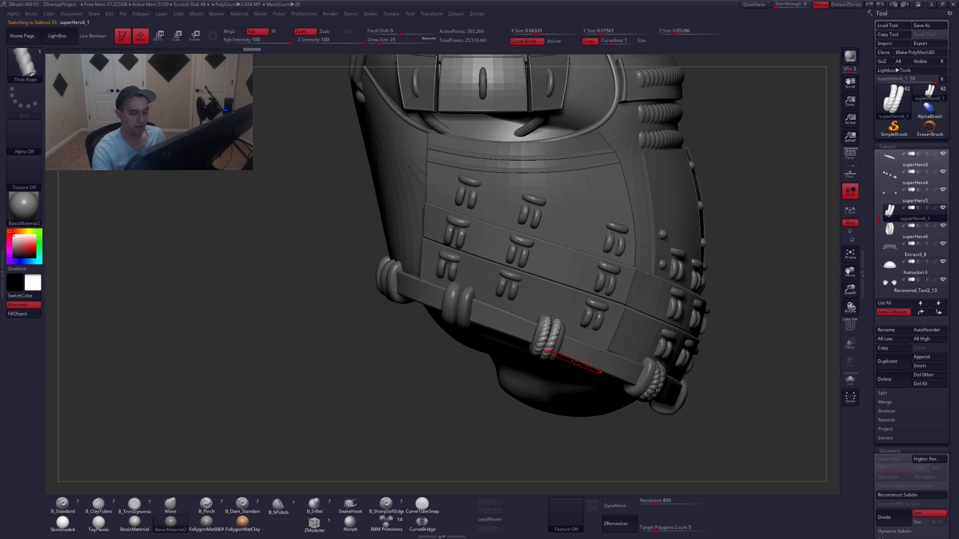
left_click(893, 364)
left_click_drag(581, 351, 610, 364, "alt")
key("w")
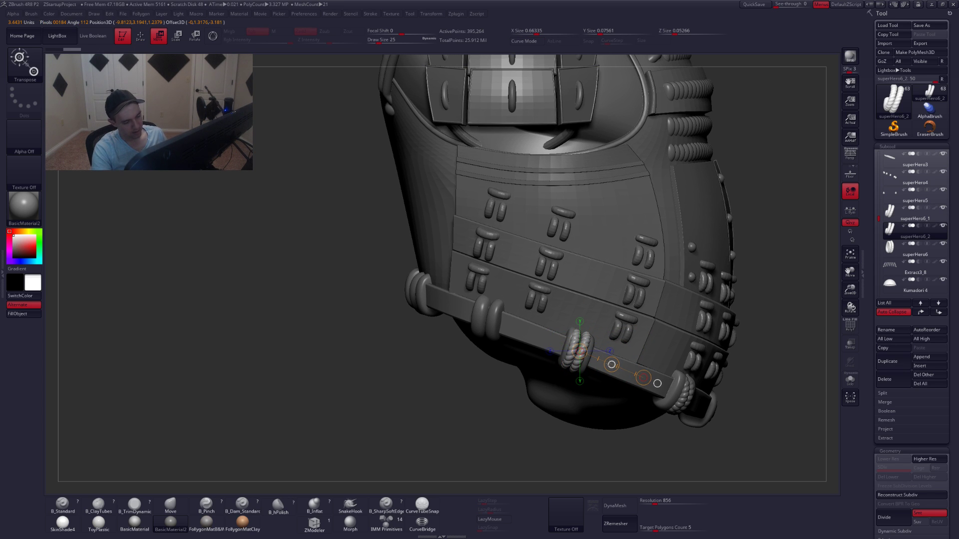
mouse_move(611, 365)
left_mouse_down()
mouse_move(512, 344)
mouse_move(527, 414)
left_mouse_up()
Isolate the copied rope rings, rotate them to match the slant of the rim, and show the armor again.
key("alt+s")
key("r")
mouse_move(490, 298)
left_mouse_down("shift")
mouse_move(493, 357)
mouse_move(495, 322)
mouse_move(518, 366)
mouse_move(485, 345)
mouse_move(456, 394)
mouse_move(515, 379)
mouse_move(523, 351)
mouse_move(490, 342)
left_mouse_up("shift")
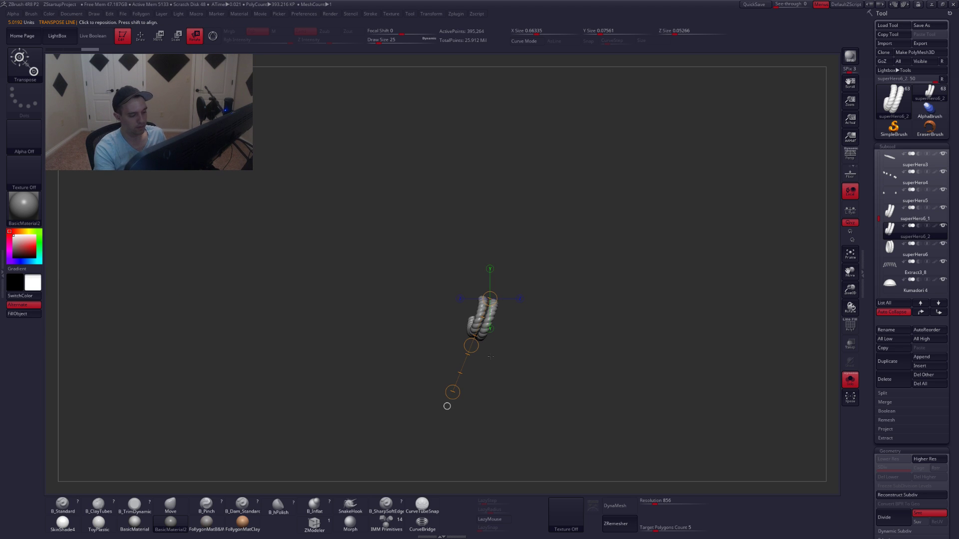
left_click_drag(481, 377, 529, 372, "shift")
key("alt+s")
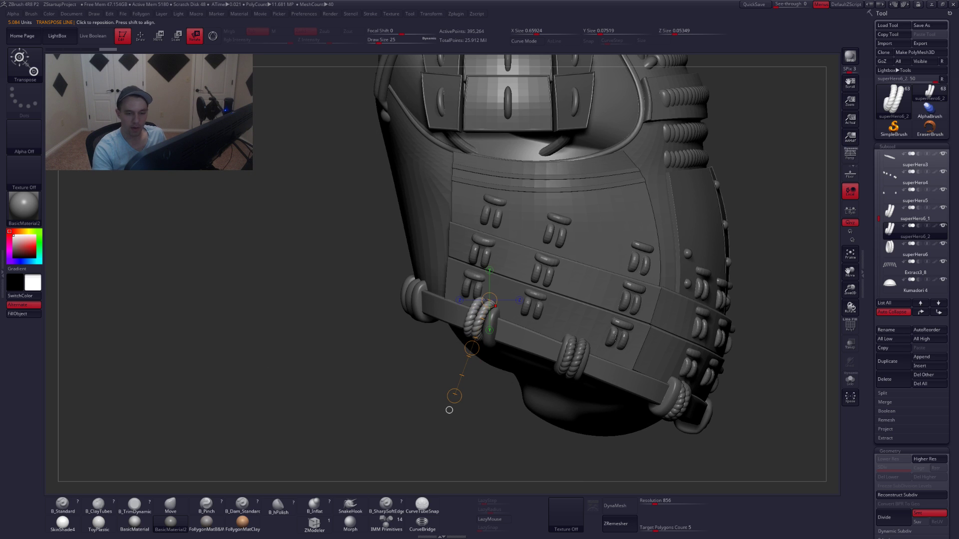
left_click_drag(449, 410, 422, 450)
Hide the superHero4 loops, shift the copied rope rings onto the rim, and return to Draw mode.
key("w")
left_click_drag(455, 343, 567, 351)
left_click(942, 172)
left_click_drag(501, 452, 484, 475)
left_click_drag(554, 355, 537, 381)
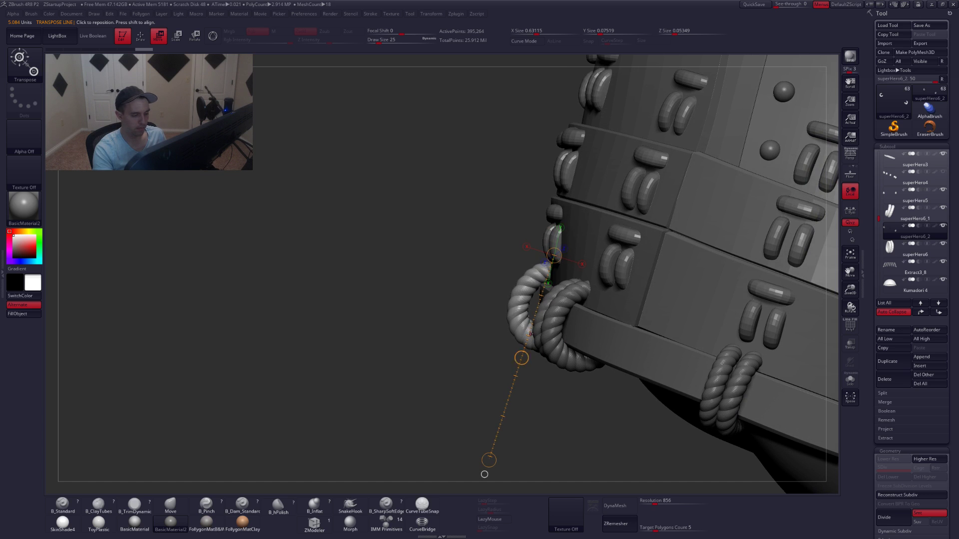
mouse_move(518, 312)
left_mouse_down("shift")
mouse_move(576, 311)
mouse_move(556, 313)
left_mouse_up("shift")
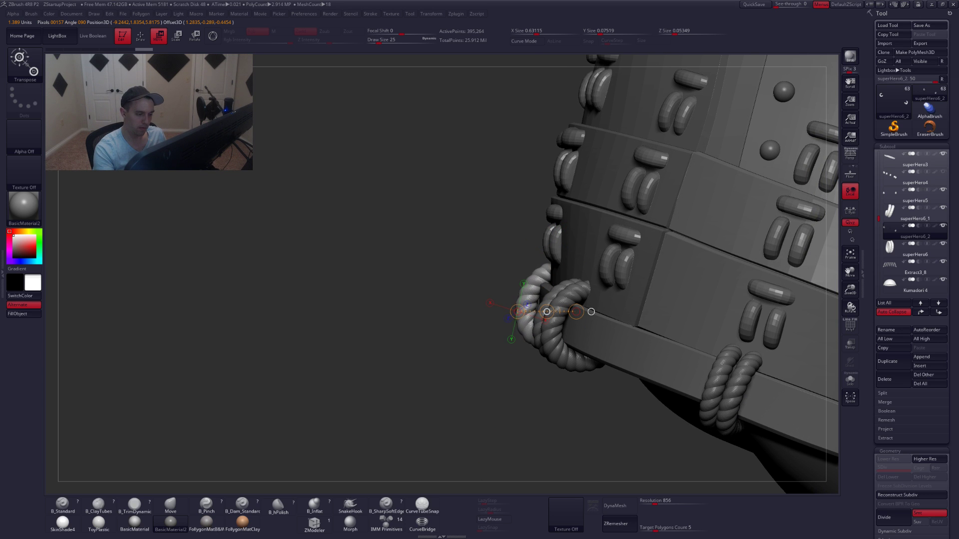
key("q")
mouse_move(425, 385)
left_mouse_down()
mouse_move(554, 340)
mouse_move(549, 279)
left_mouse_up()
left_click_drag(480, 320, 576, 349)
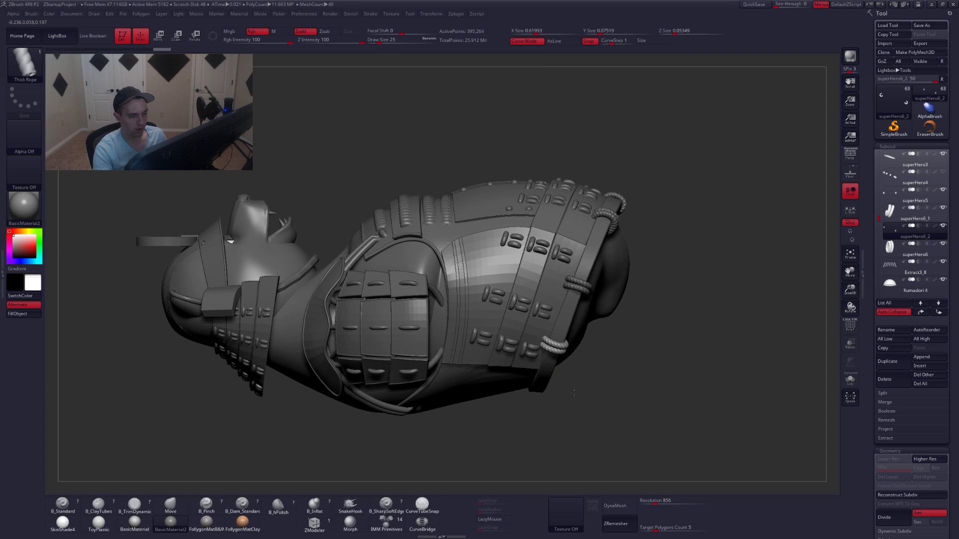
mouse_move(574, 393)
left_mouse_down()
mouse_move(634, 395)
mouse_move(639, 330)
left_mouse_up()
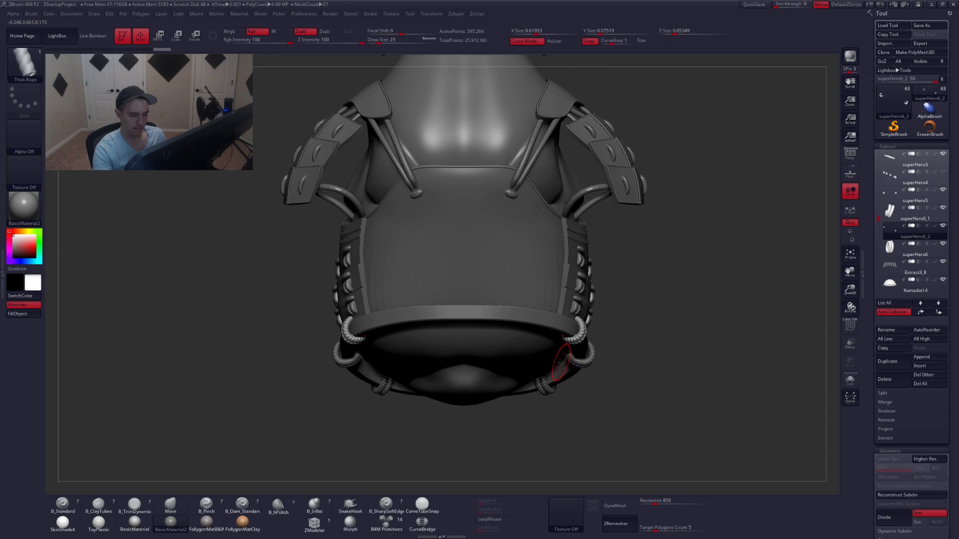
Duplicate the superHero6_2 rope rings, show the superHero4 loops, and raise the copy to the height of the rear loops.
left_click(894, 186)
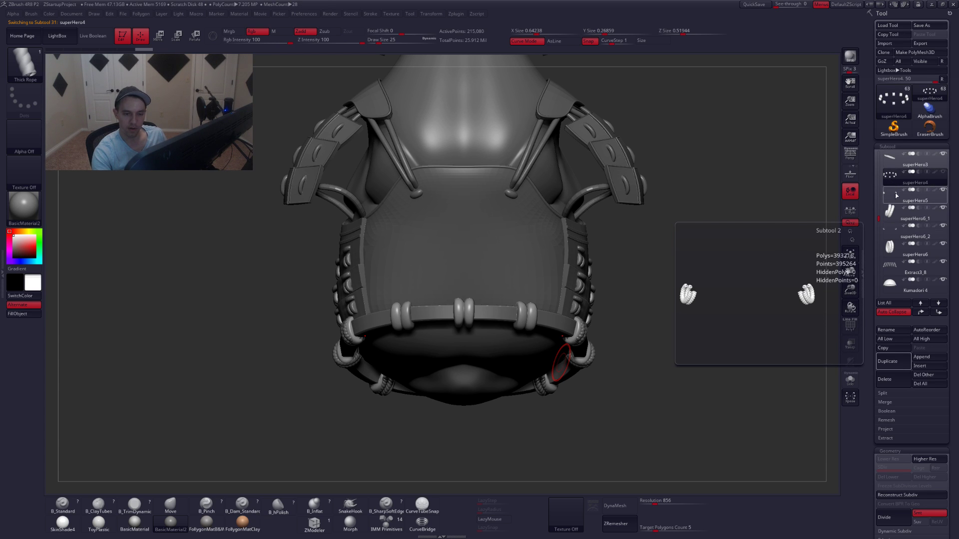
left_click(582, 331, "alt")
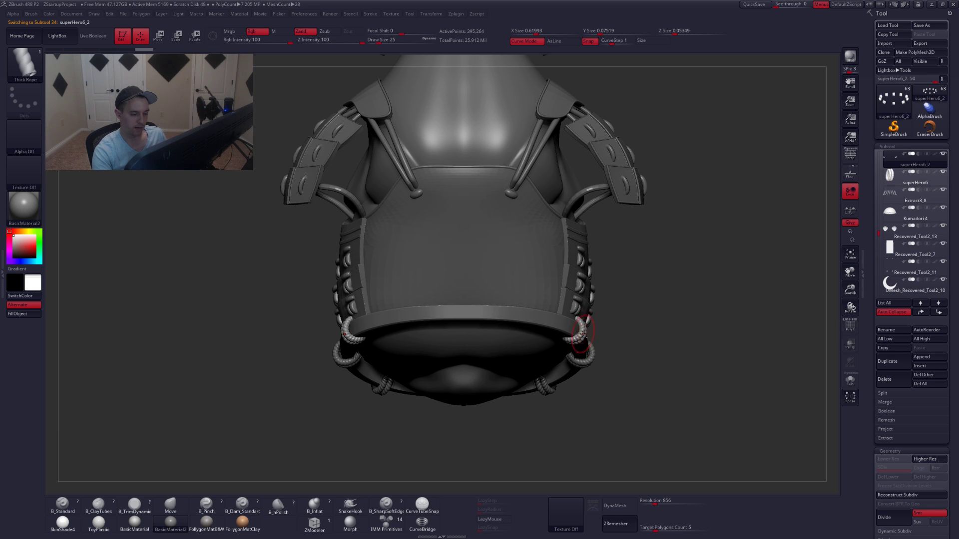
mouse_move(586, 343)
right_mouse_down("ctrl")
mouse_move(585, 351)
mouse_move(583, 337)
right_mouse_up("ctrl")
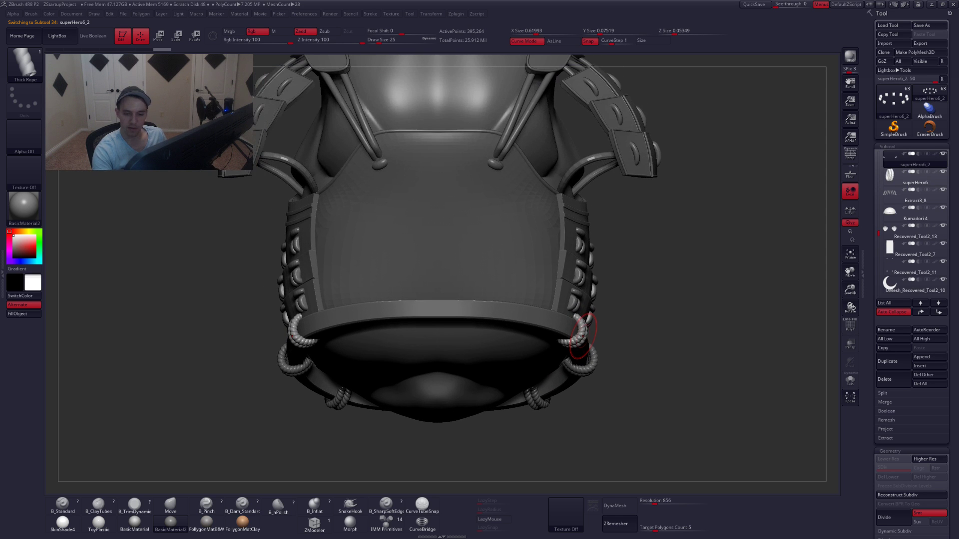
left_click(887, 363)
mouse_move(574, 353)
left_mouse_down()
mouse_move(544, 353)
mouse_move(568, 346)
mouse_move(539, 357)
mouse_move(579, 359)
left_mouse_up()
key("w")
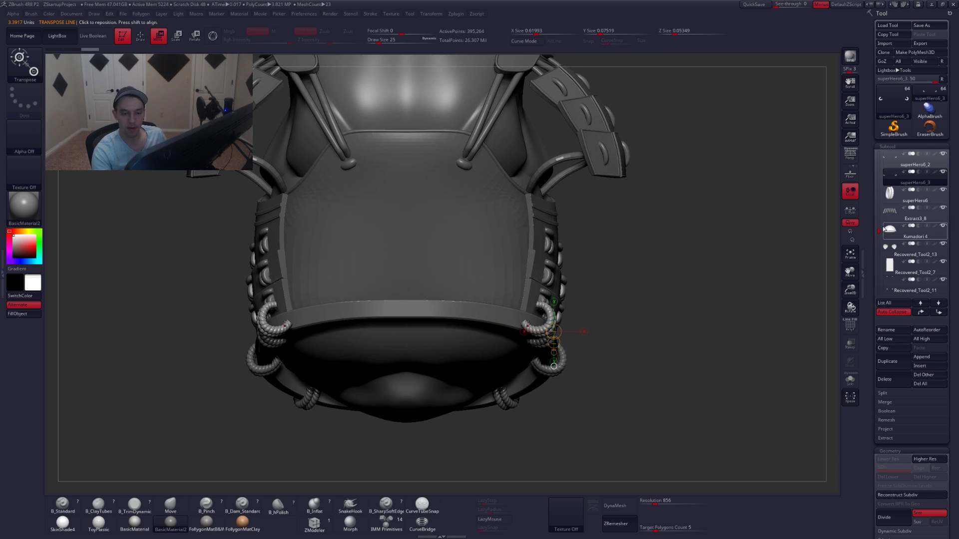
scroll(886, 215, "up", 4)
left_click(894, 180)
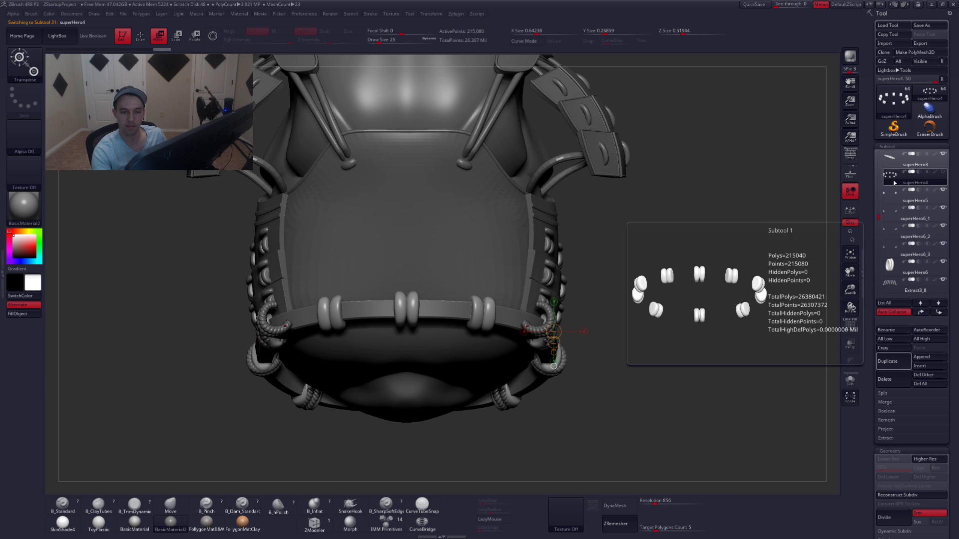
left_click(943, 172)
right_click_drag(518, 339, 569, 339, "alt")
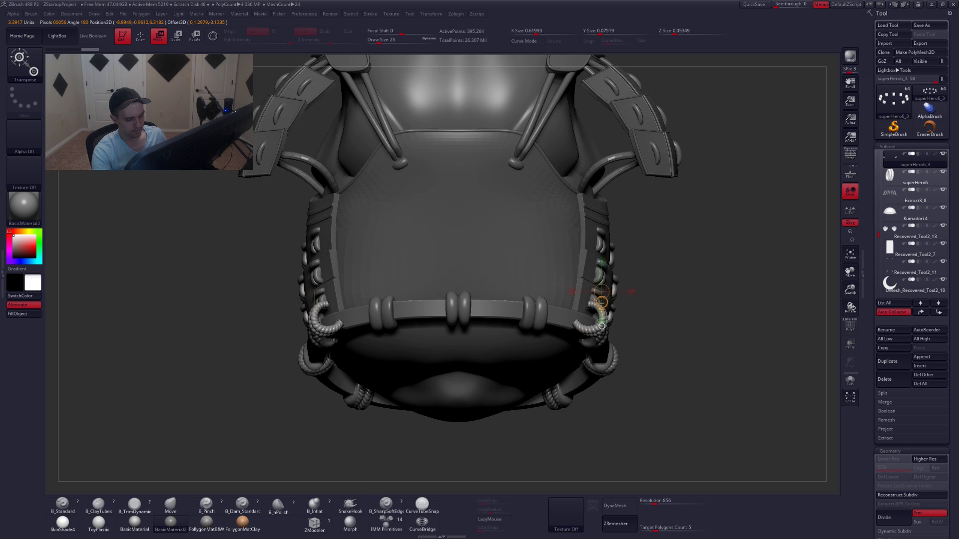
mouse_move(585, 341)
left_mouse_down()
mouse_move(602, 319)
mouse_move(599, 288)
mouse_move(602, 305)
mouse_move(599, 296)
mouse_move(637, 303)
mouse_move(617, 294)
mouse_move(580, 314)
mouse_move(550, 313)
mouse_move(598, 325)
left_mouse_up()
Move the copied rope rings inward onto the rear loop pairs and rotate them to follow the rim's curve.
key("w")
key("e")
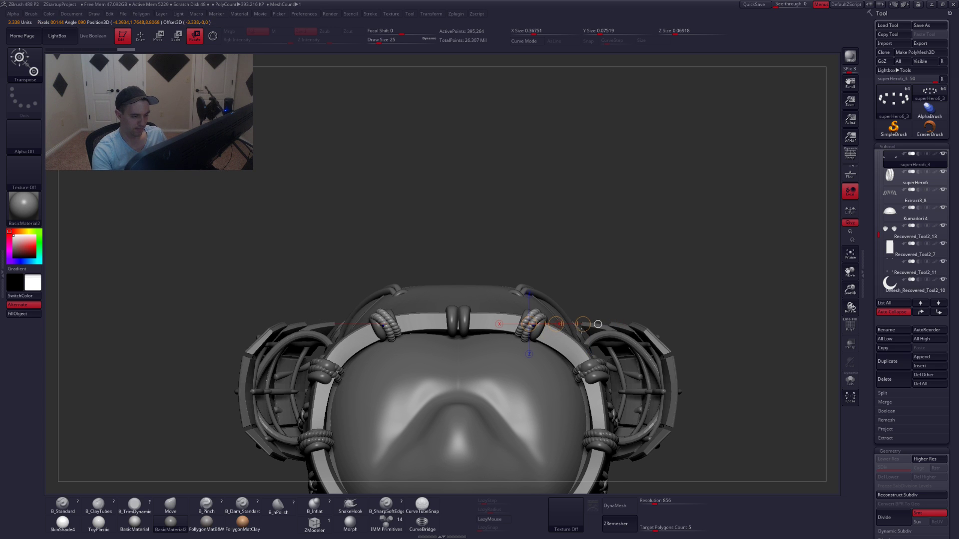
right_click_drag(555, 318, 547, 344)
mouse_move(547, 343)
left_mouse_down()
mouse_move(597, 342)
mouse_move(567, 328)
left_mouse_up()
key("w")
key("q")
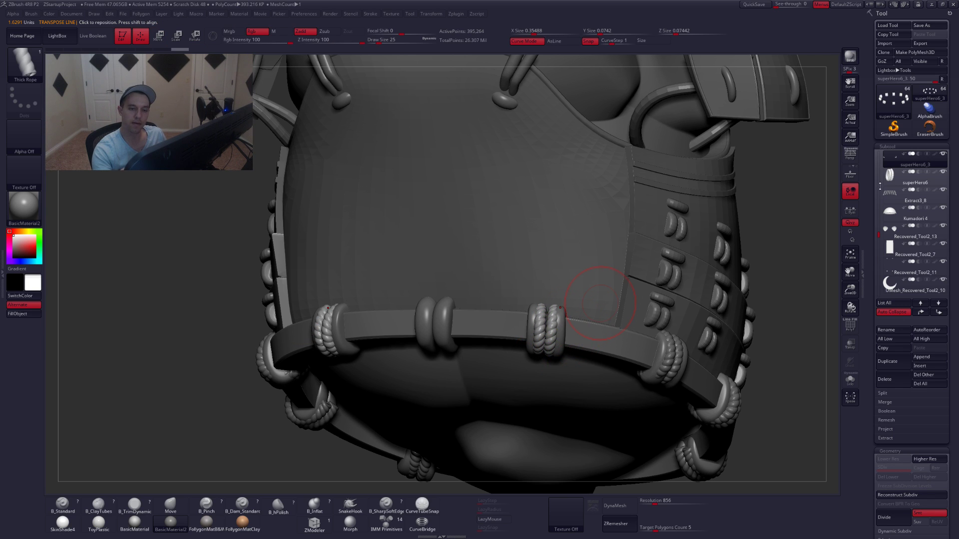
Hide the superHero4 loops and refine the rotation of the rear rope rings around the rim.
left_click_drag(880, 227, 884, 217)
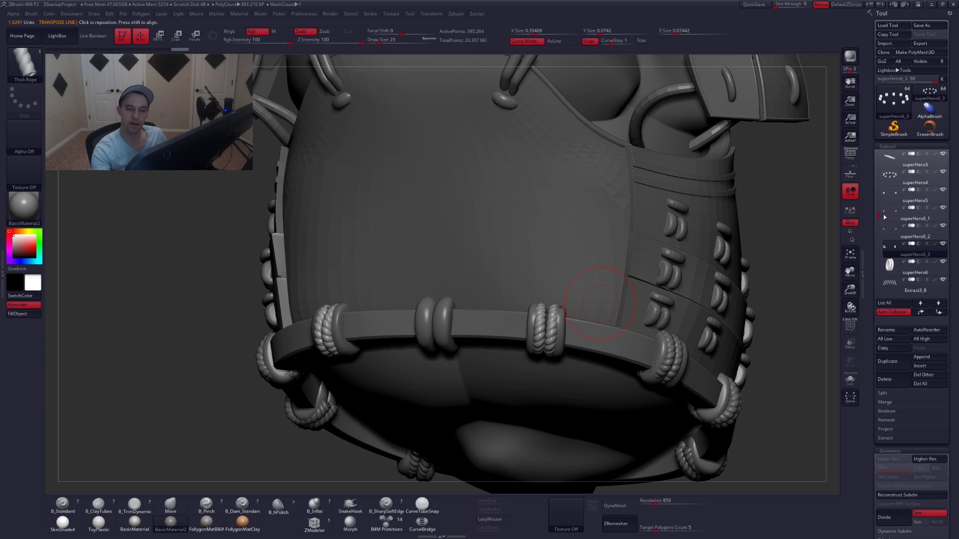
left_click(943, 173)
right_click_drag(479, 322, 613, 332)
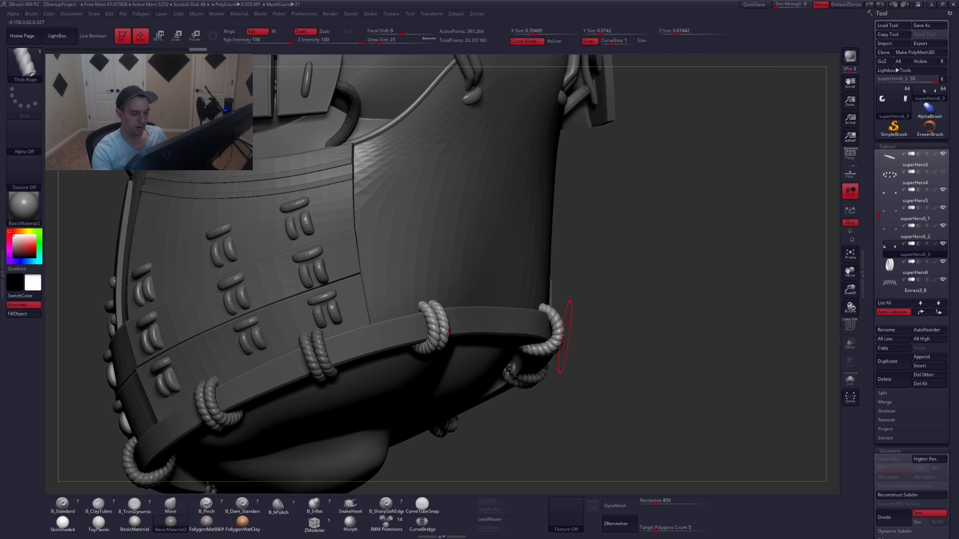
mouse_move(554, 308)
right_mouse_down("ctrl")
mouse_move(552, 351)
mouse_move(562, 339)
mouse_move(517, 342)
mouse_move(548, 339)
right_mouse_up("ctrl")
key("b")
key("m")
key("v")
key("alt+s")
key("alt+s")
left_click_drag(574, 339, 568, 347)
key("r")
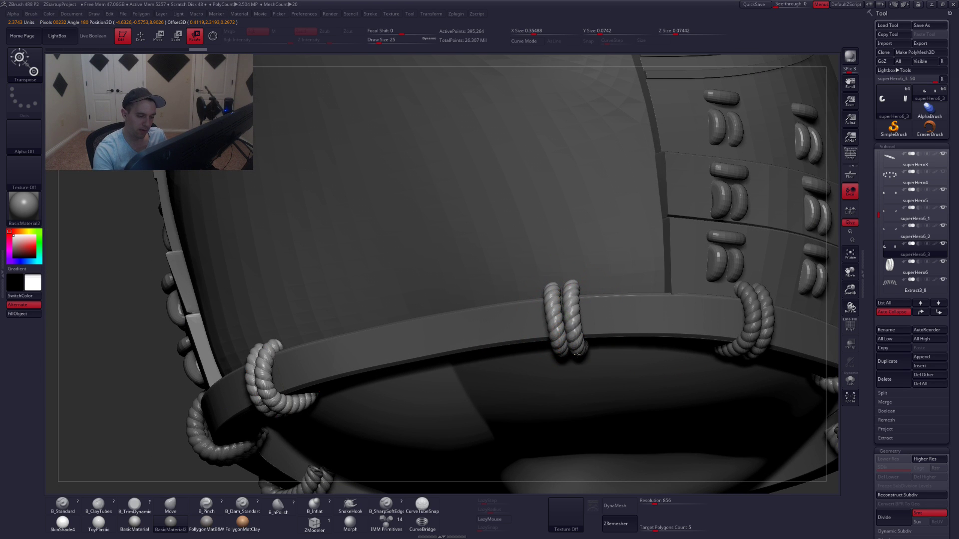
right_click_drag(577, 356, 565, 353)
left_click_drag(557, 374, 552, 374)
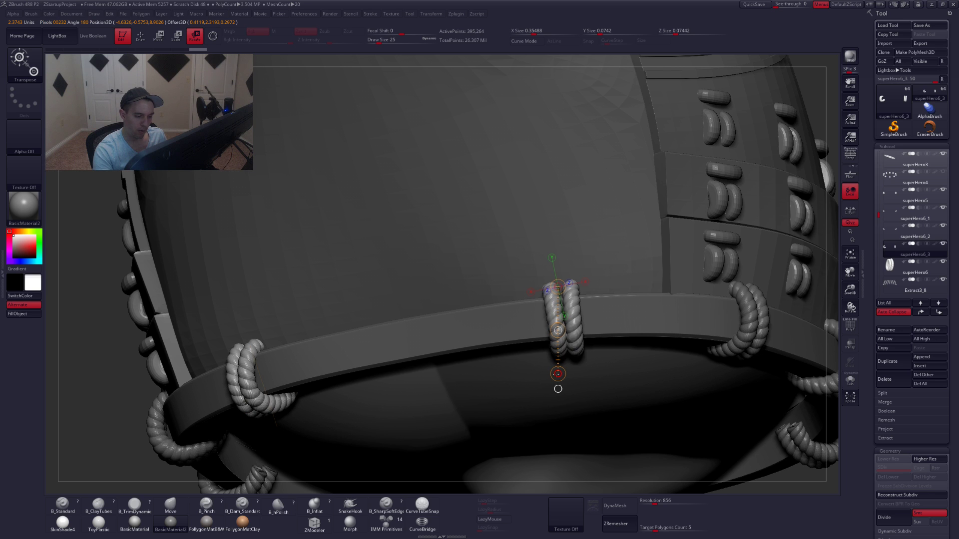
Reshape the rear rope rings to wrap the rim using the Move brush at draw size 33.
key("q")
right_click_drag(559, 326, 594, 336)
mouse_move(595, 336)
left_mouse_down()
mouse_move(558, 312)
mouse_move(582, 318)
mouse_move(610, 308)
left_mouse_up()
key("space")
mouse_move(610, 308)
right_mouse_down()
mouse_move(644, 314)
mouse_move(556, 367)
right_mouse_up()
left_click_drag(556, 366, 507, 358)
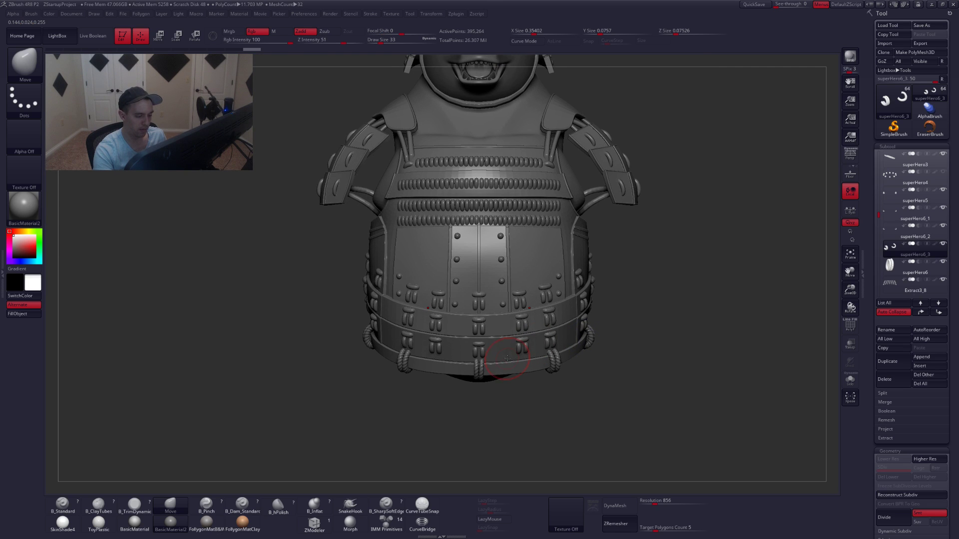
Duplicate the front center superHero6 rope pair and move the copy to the back of the belt.
left_click(480, 369, "alt")
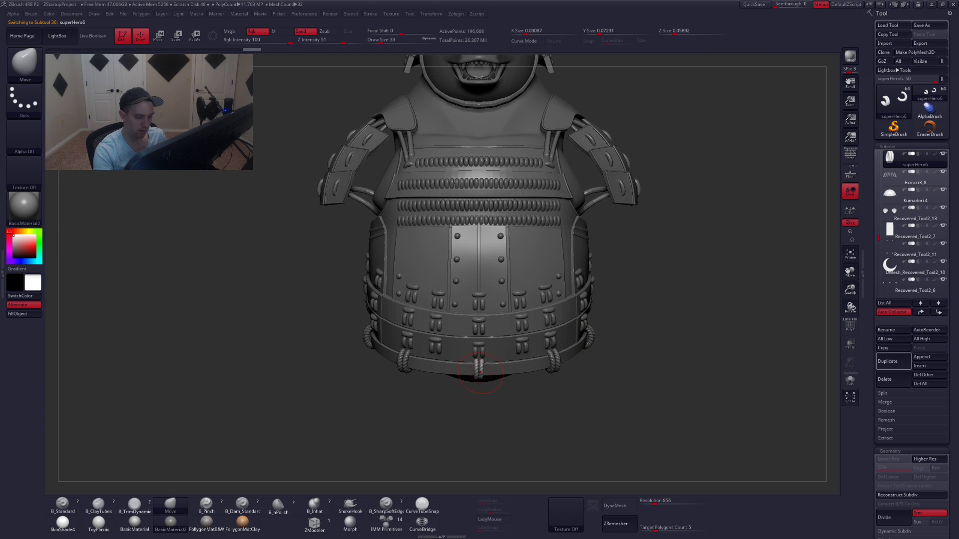
left_click(891, 364)
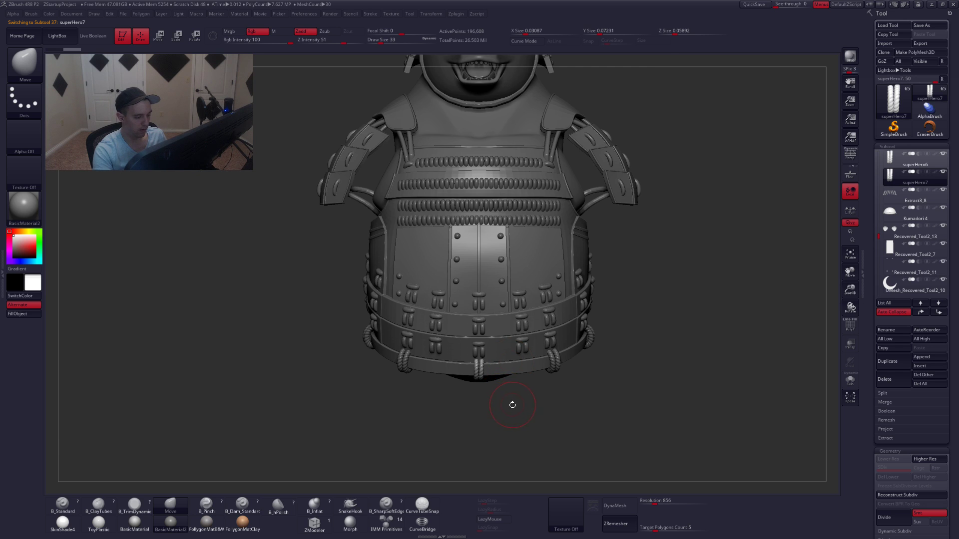
mouse_move(513, 405)
left_mouse_down()
mouse_move(591, 388)
mouse_move(560, 375)
mouse_move(653, 382)
mouse_move(659, 358)
left_mouse_up()
key("w")
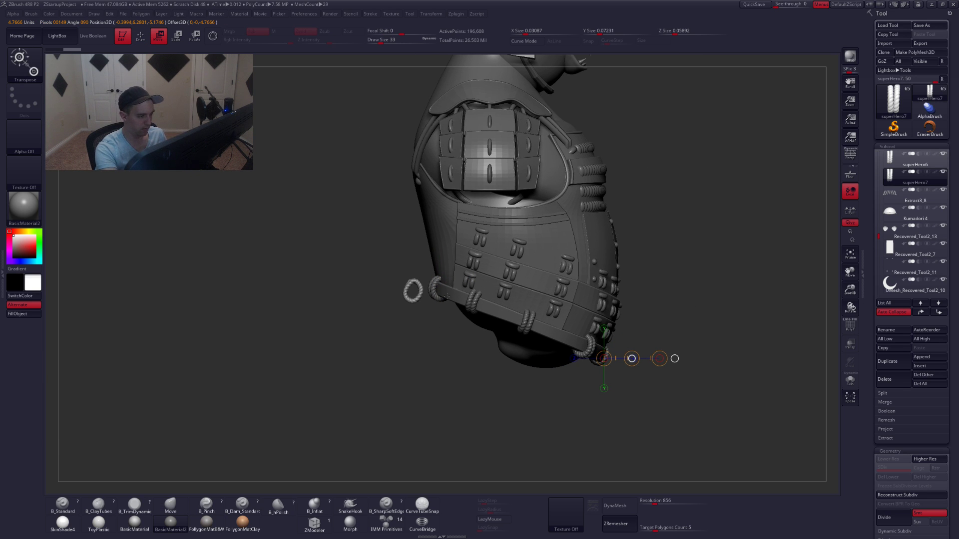
mouse_move(447, 296)
left_mouse_down()
mouse_move(499, 359)
mouse_move(503, 395)
left_mouse_up()
key("q")
left_click_drag(484, 352, 533, 361, "alt")
Show the superHero4 loops and align the copied rope pair with the rear center loops on the rim.
scroll(911, 235, "up", 2)
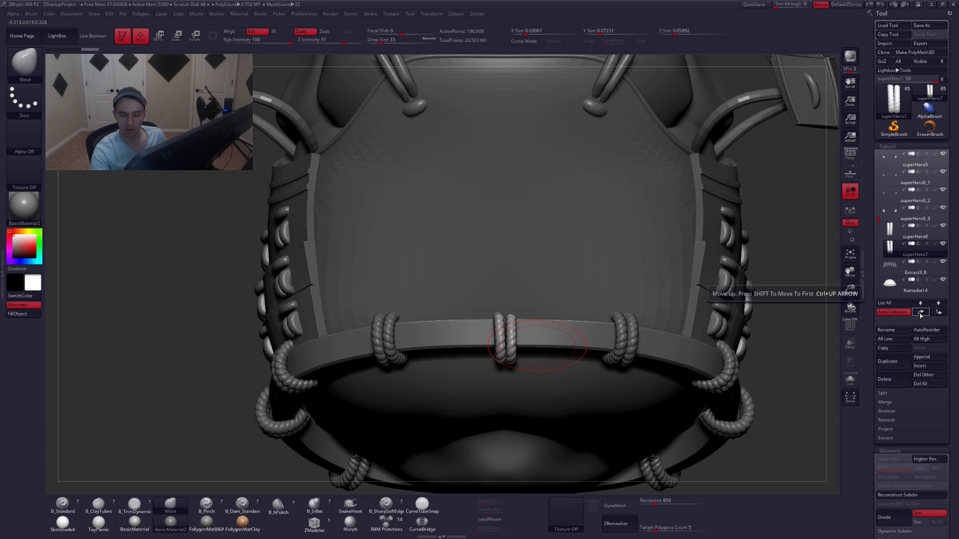
scroll(882, 209, "up", 3)
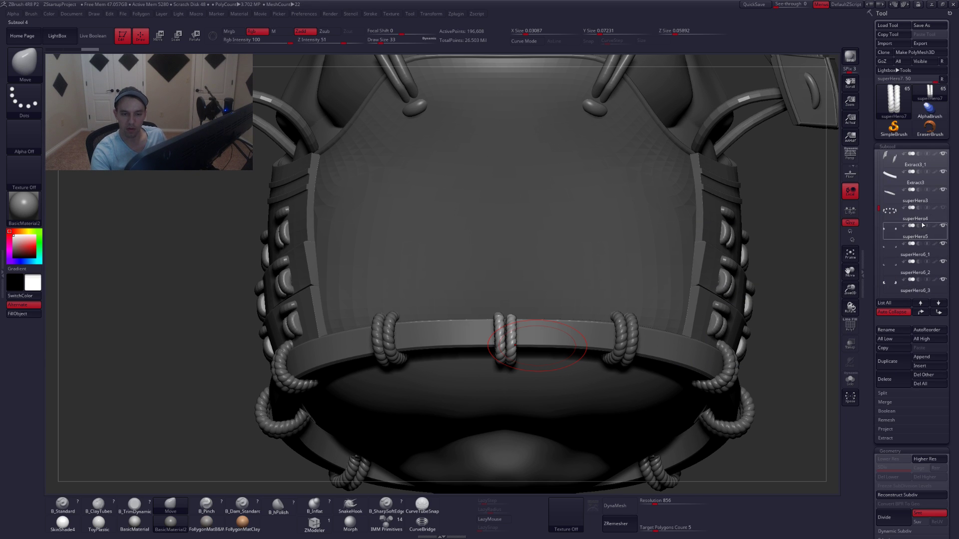
left_click(942, 210)
key("w")
mouse_move(510, 333)
left_mouse_down("shift")
mouse_move(510, 386)
mouse_move(510, 353)
left_mouse_up("shift")
right_click_drag(510, 359, 550, 366)
left_click_drag(566, 350, 529, 356)
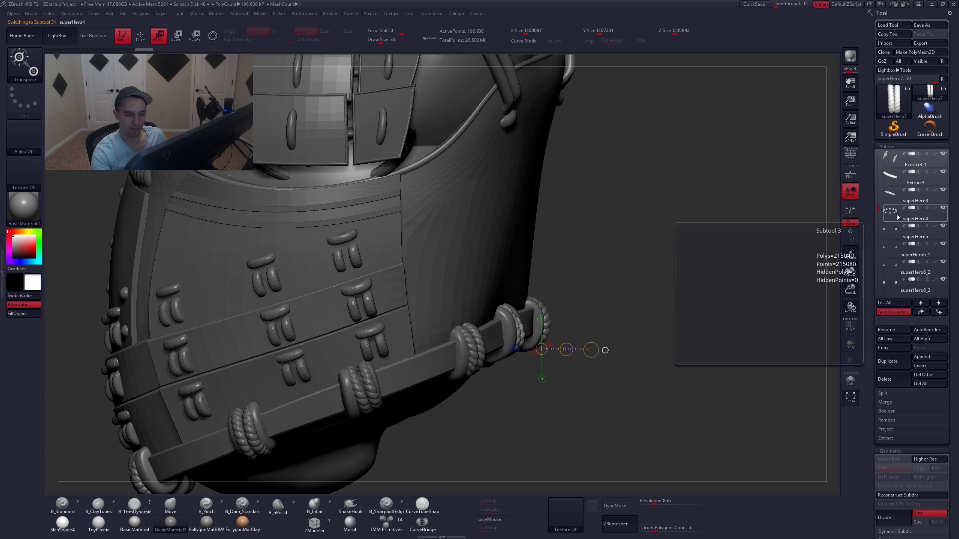
Delete the superHero4 subtool containing the smooth loops.
left_click(935, 214)
left_click(889, 382)
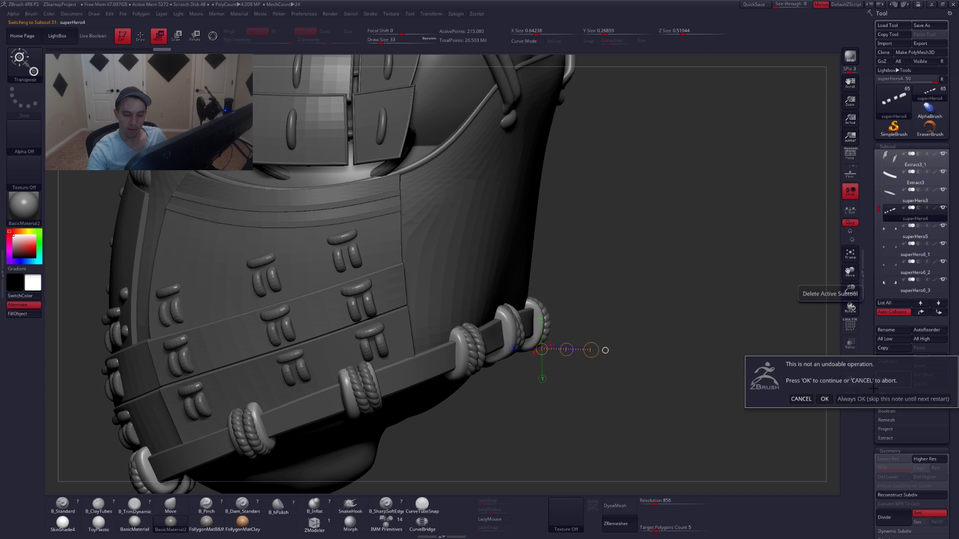
left_click(825, 398)
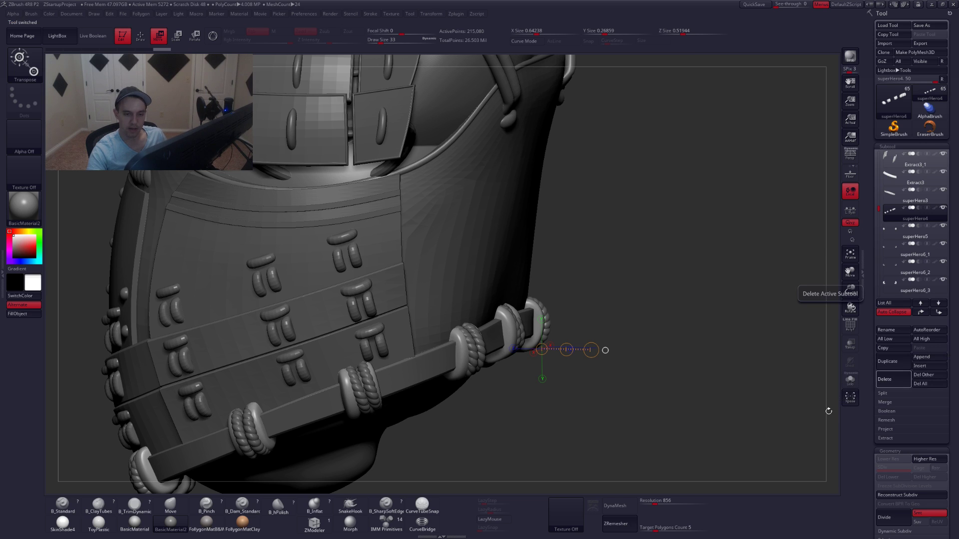
Isolate the superHero7 rope pair, rotate it to match the rear rim's tilt, and show the armor again.
left_click(517, 345, "alt")
key("alt+shift+s")
left_click_drag(524, 353, 530, 340)
key("r")
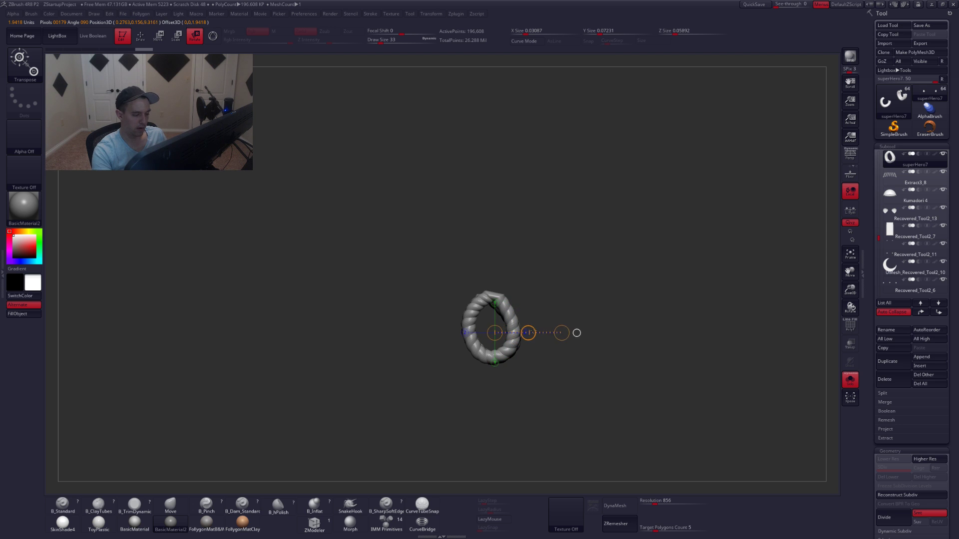
key("alt+shift+s")
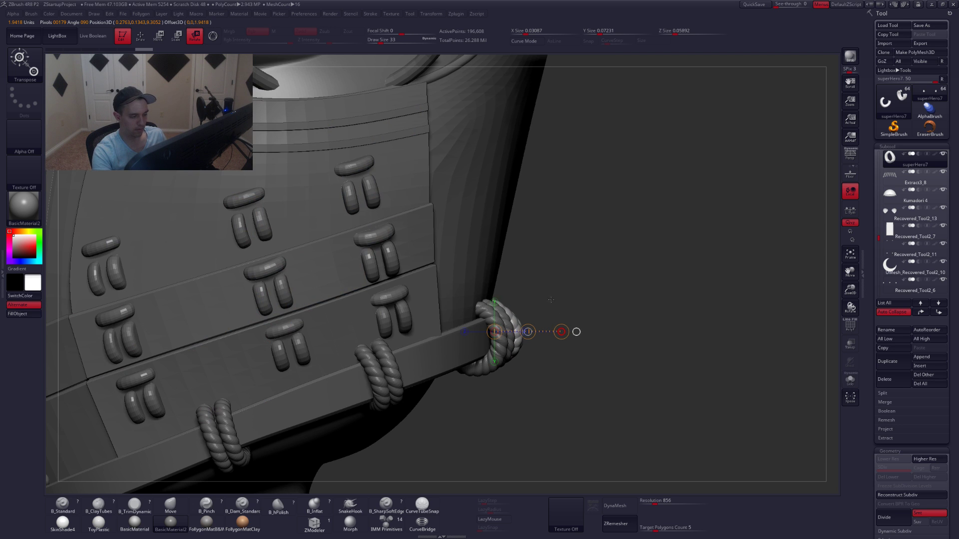
Reshape the rear center rope pair to wrap around the rim with the Move brush.
key("q")
key("b")
key("m")
key("v")
mouse_move(545, 338)
left_mouse_down()
mouse_move(508, 336)
mouse_move(525, 313)
mouse_move(543, 311)
left_mouse_up()
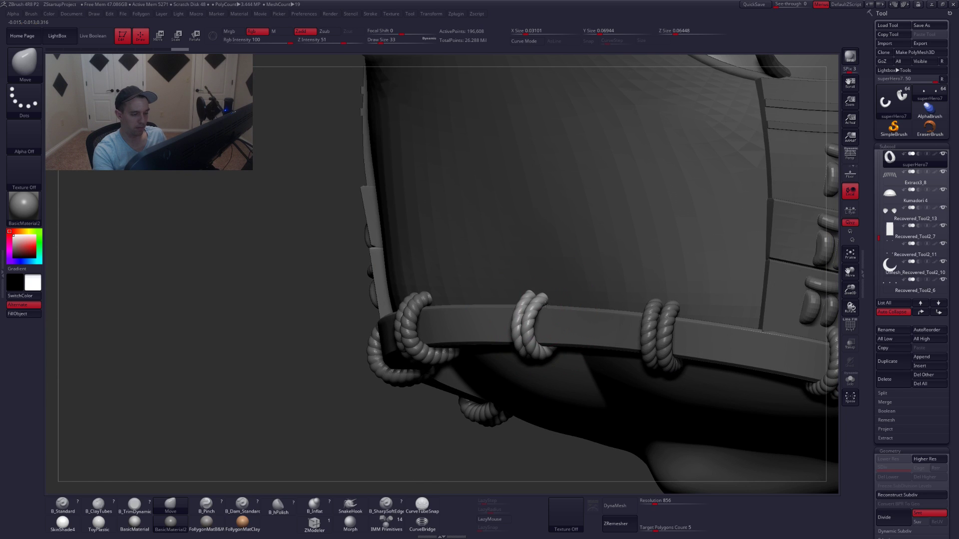
mouse_move(552, 353)
right_mouse_down()
mouse_move(567, 324)
mouse_move(557, 330)
mouse_move(559, 349)
mouse_move(553, 335)
mouse_move(512, 385)
mouse_move(733, 328)
mouse_move(679, 308)
right_mouse_up()
key("s")
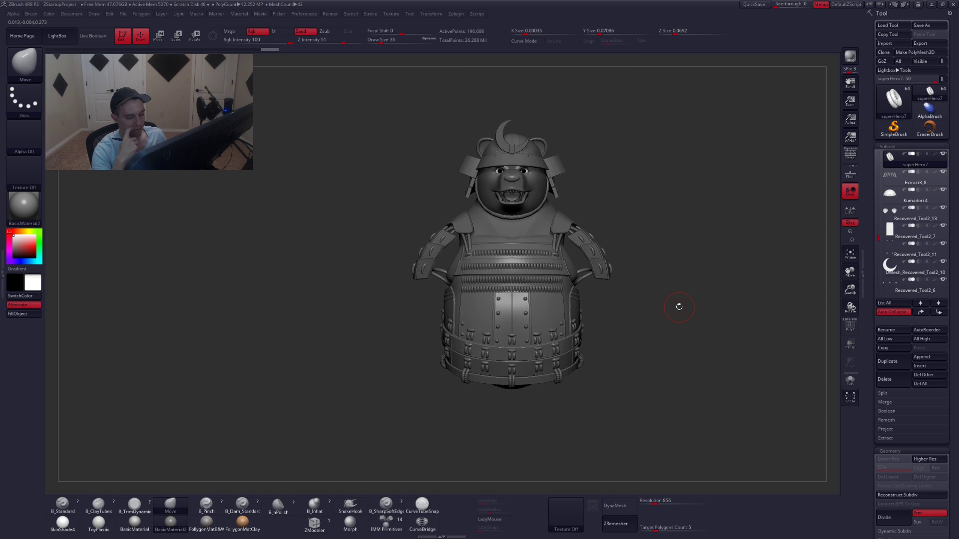
left_click_drag(879, 236, 880, 217)
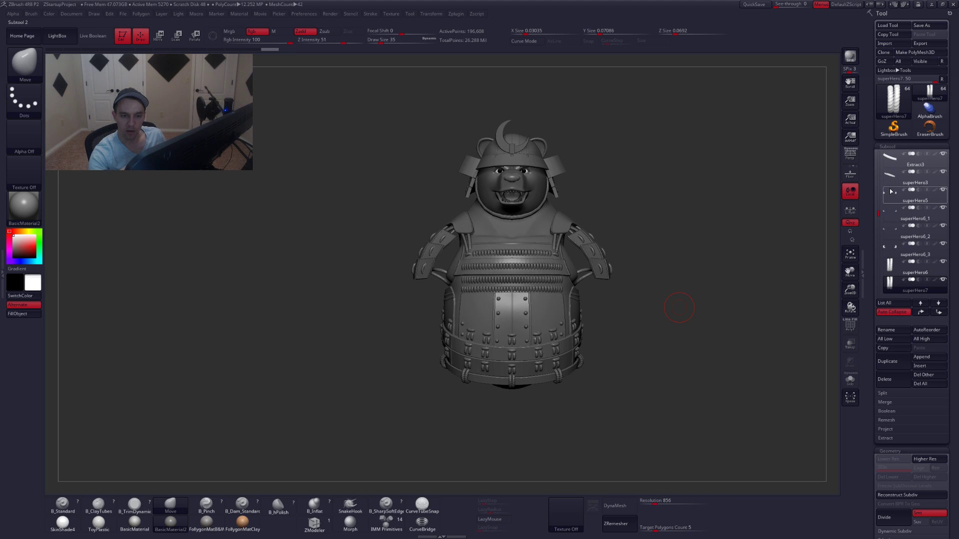
Merge the superHero6_1, superHero6_2 and superHero6_3 rope pairs down into the superHero5 subtool.
left_click(881, 205)
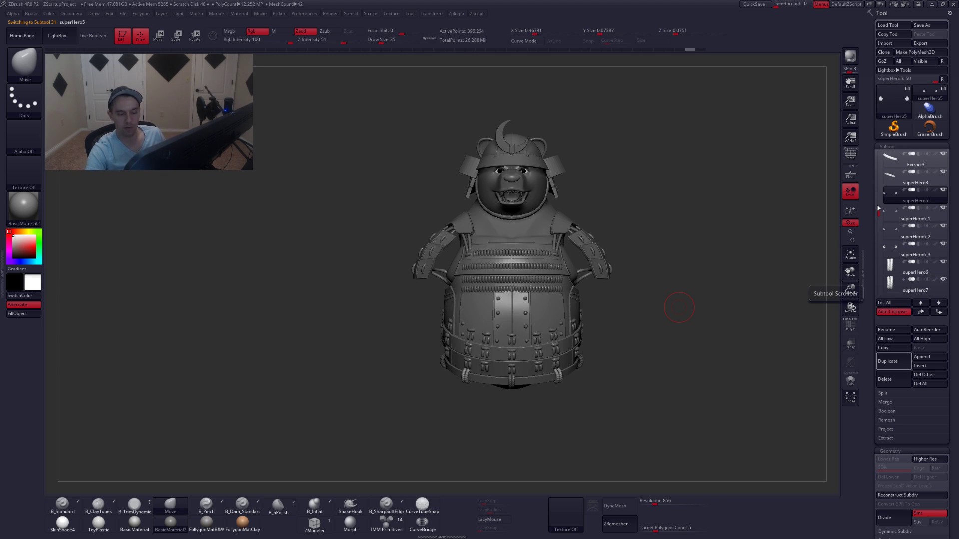
key("ctrl+f")
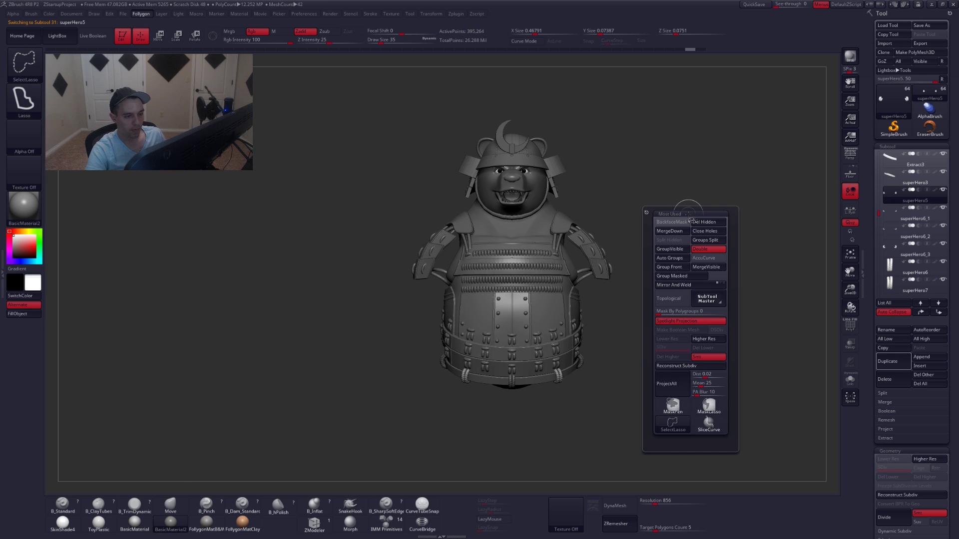
left_click(672, 231)
left_click(653, 246)
key("space")
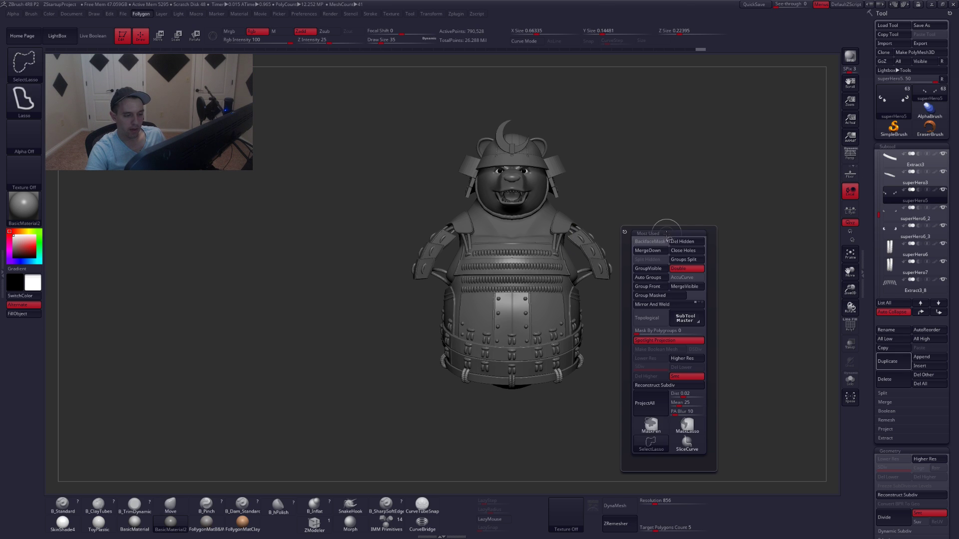
left_click(649, 339)
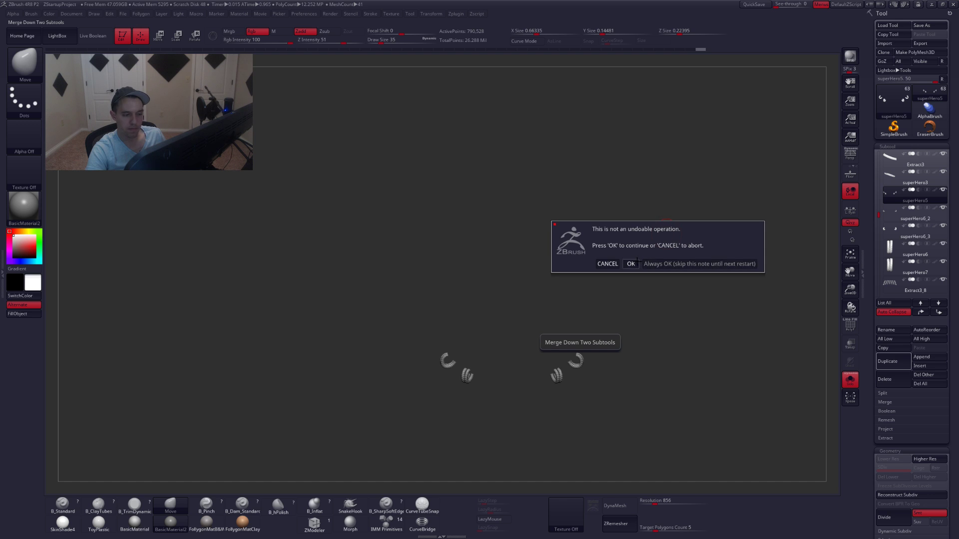
left_click(649, 264)
key("space")
left_click(638, 266)
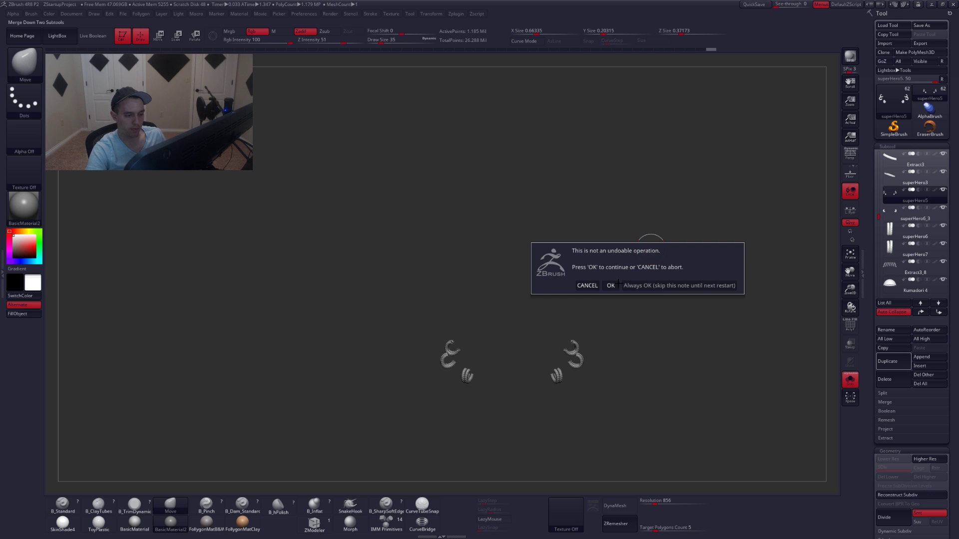
left_click(612, 285)
Merge the superHero6 and superHero7 rope pairs into superHero5 so all the rim ropes form one subtool.
key("space")
left_click(602, 287)
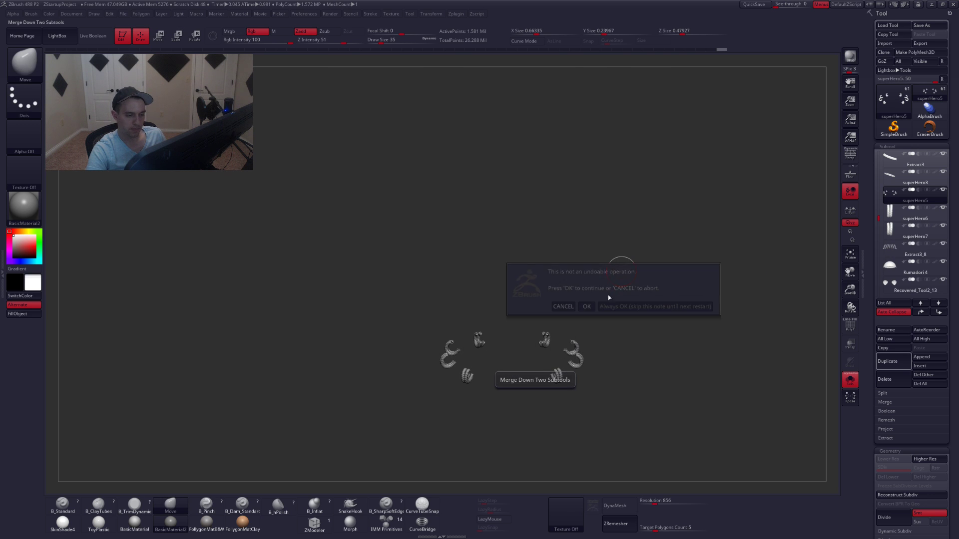
left_click(589, 305)
key("space")
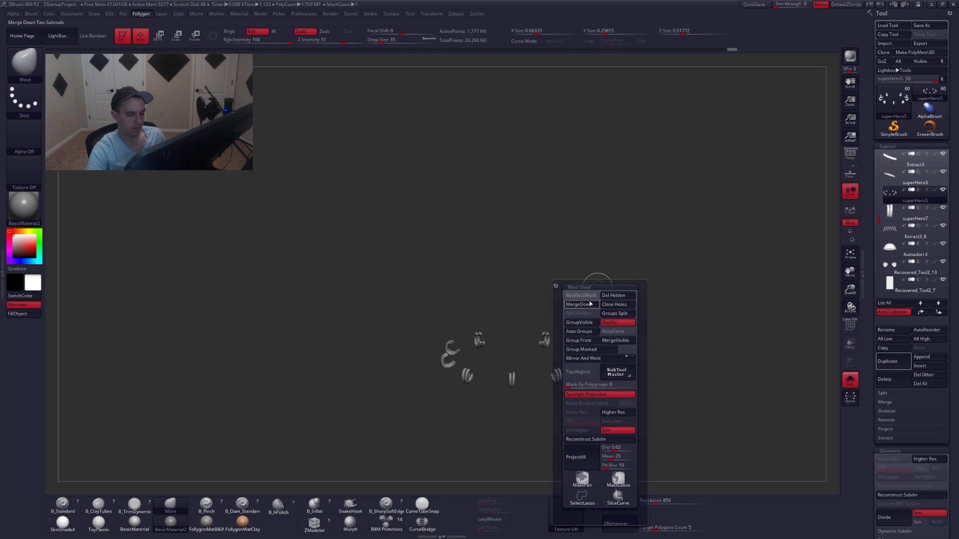
left_click(574, 305)
left_click(559, 318)
Subdivide the merged rope rings once and drop them back to the lower subdivision level.
left_click_drag(528, 330, 553, 350, "alt")
key("alt+s")
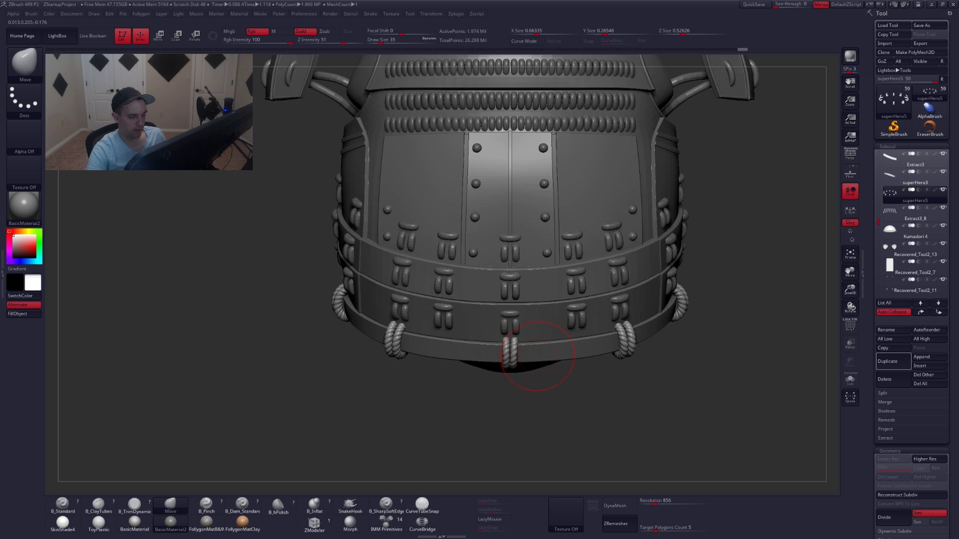
right_click_drag(535, 353, 557, 365)
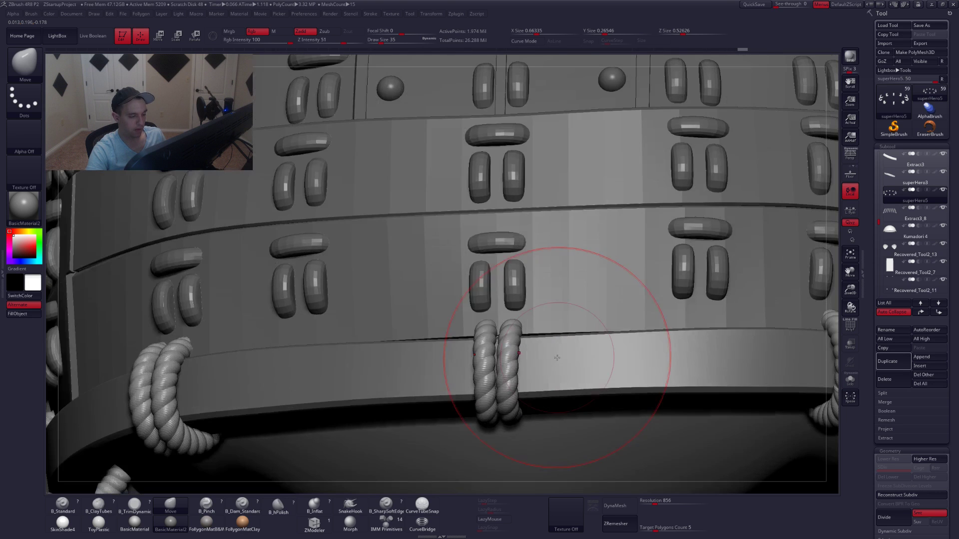
key("ctrl+d")
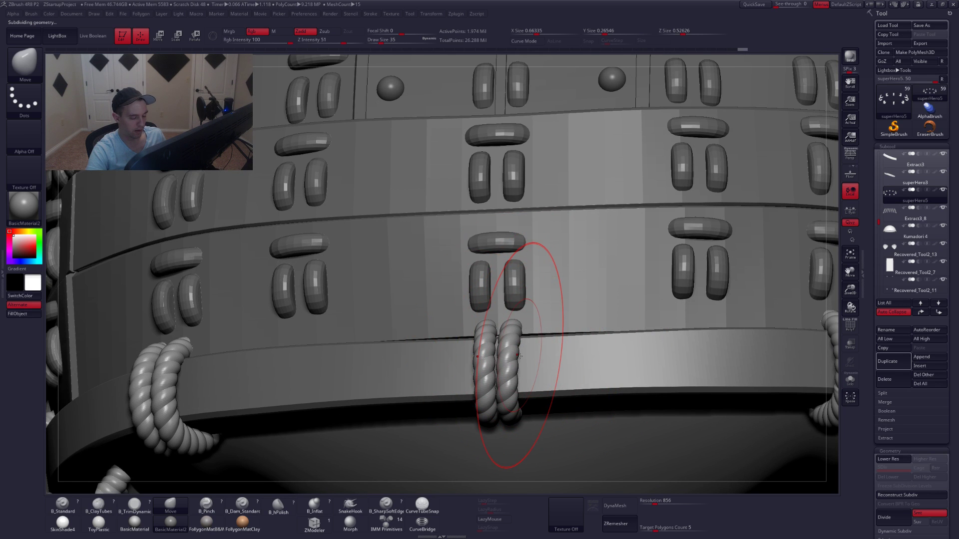
key("alt+s")
right_click_drag(416, 316, 495, 357)
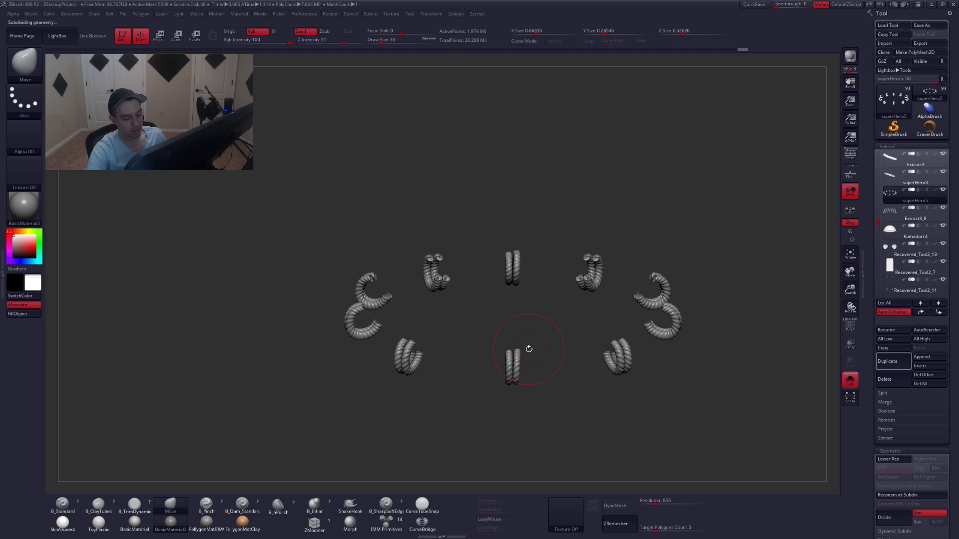
key("shift+d")
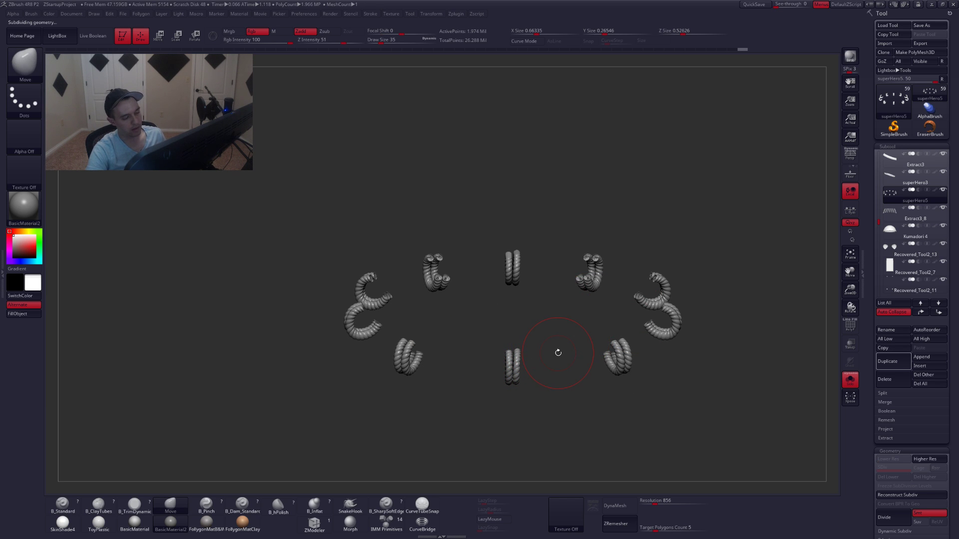
key("alt+s")
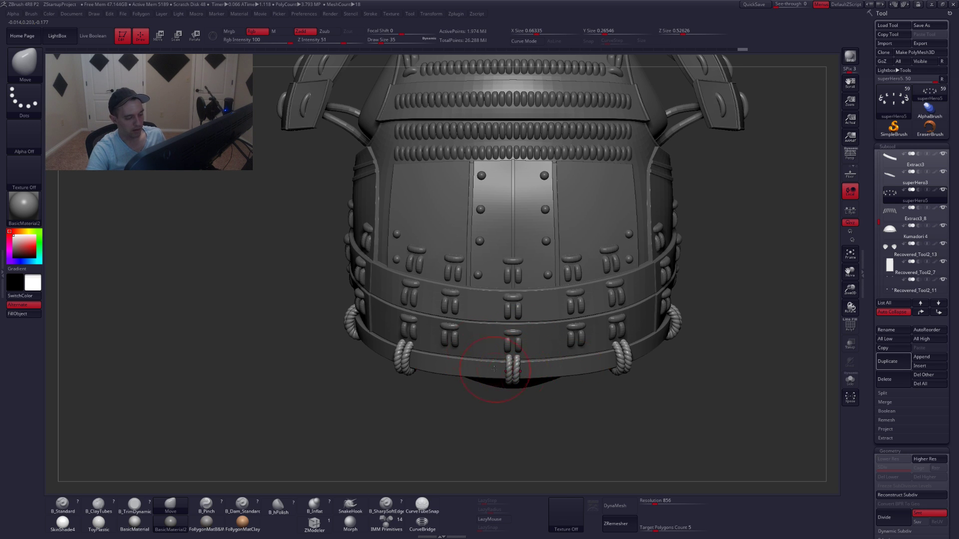
Isolate the merged rope rings and inspect the front center pair with PolyFrame and ghost display.
key("ctrl+shift+s")
mouse_move(494, 369)
left_mouse_down("alt")
mouse_move(537, 386)
mouse_move(528, 366)
mouse_move(556, 294)
left_mouse_up("alt")
key("space")
key("shift+f")
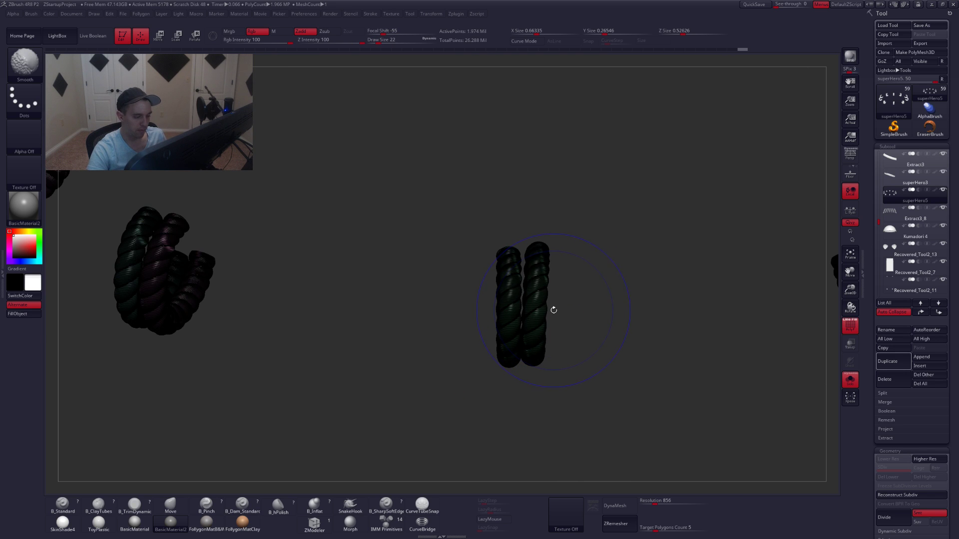
key("shift+f")
left_click(849, 344)
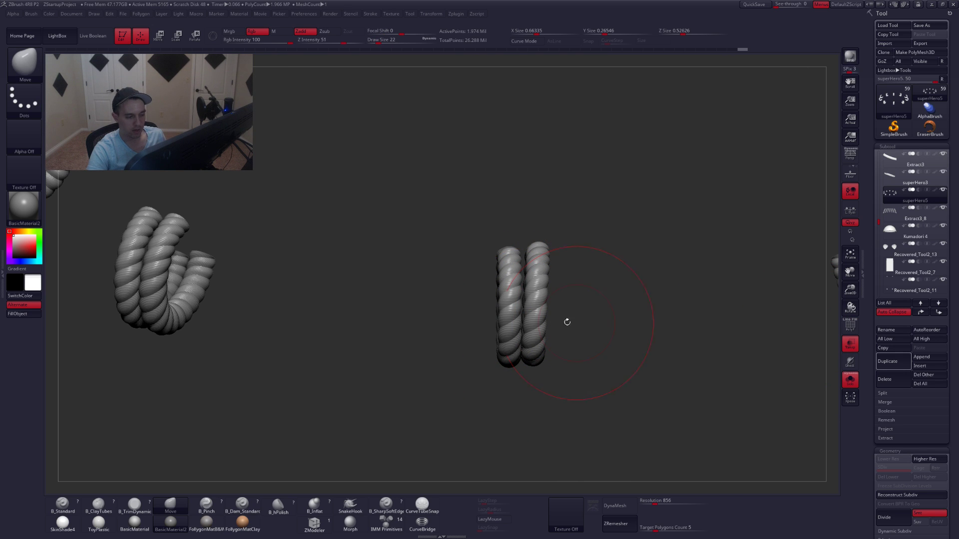
left_click(847, 344)
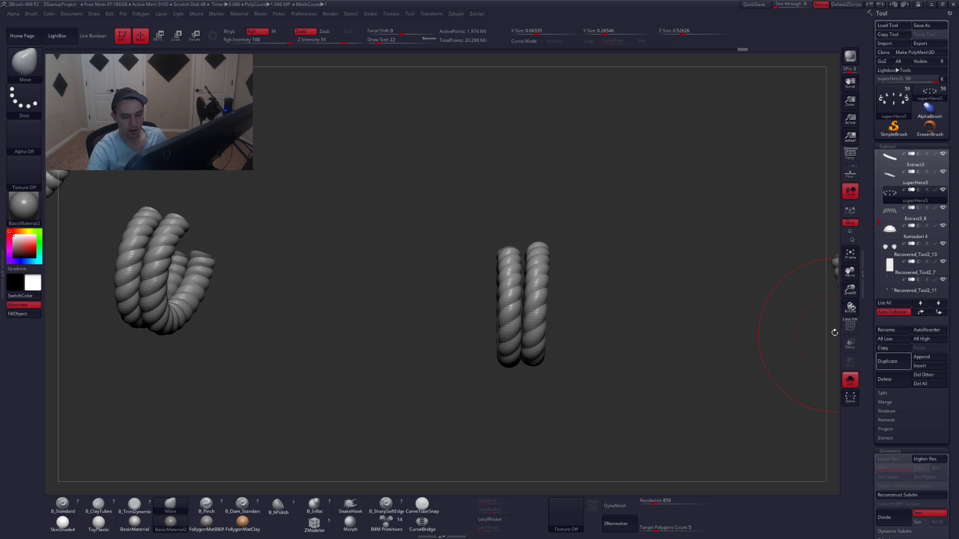
Mask alternate strands of the front center rope pair and return to the Move brush.
right_click_drag(525, 320, 555, 307, "ctrl")
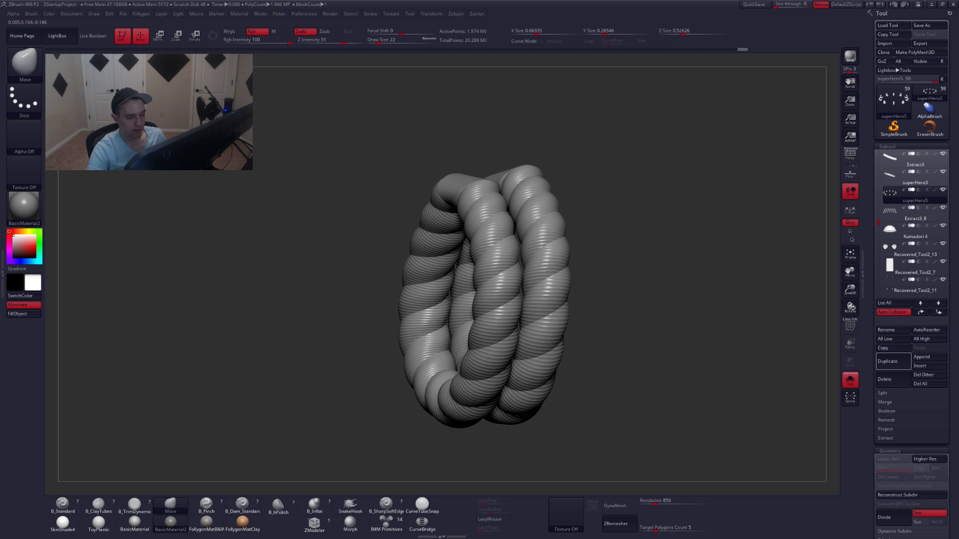
key("w")
left_click(543, 277, "ctrl")
key("q")
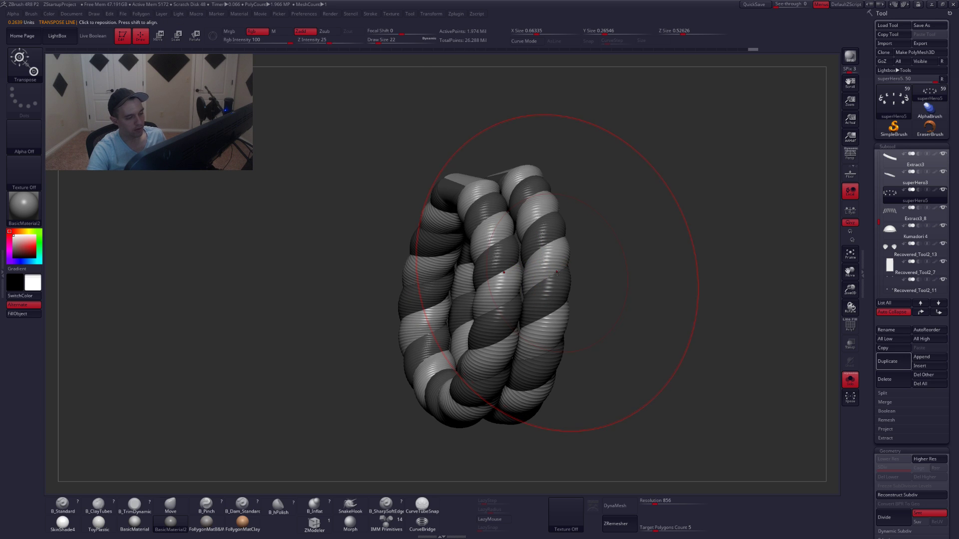
Try a Move brush stroke on the unmasked rope strands, undo it, and reduce the Draw Size to 9.
left_click_drag(556, 273, 542, 245)
key("ctrl+z")
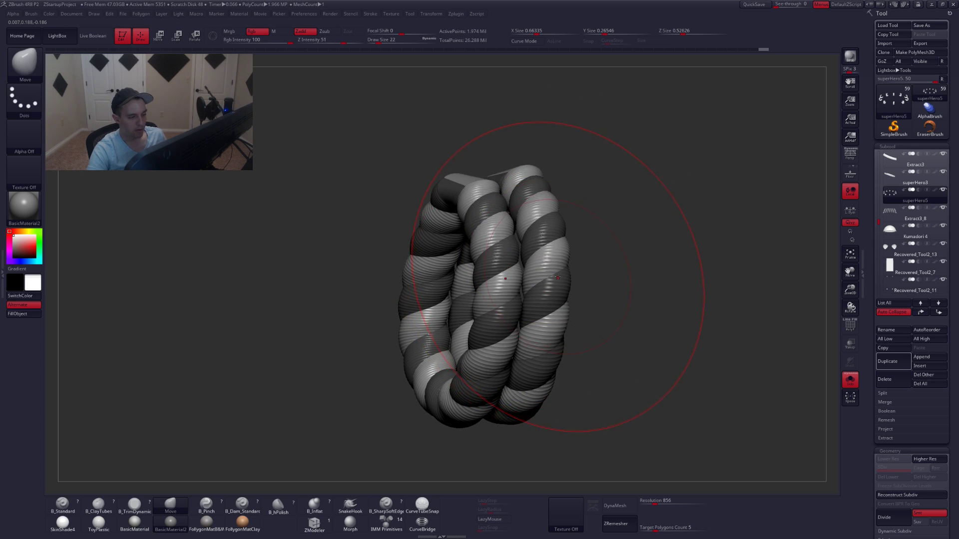
key("space")
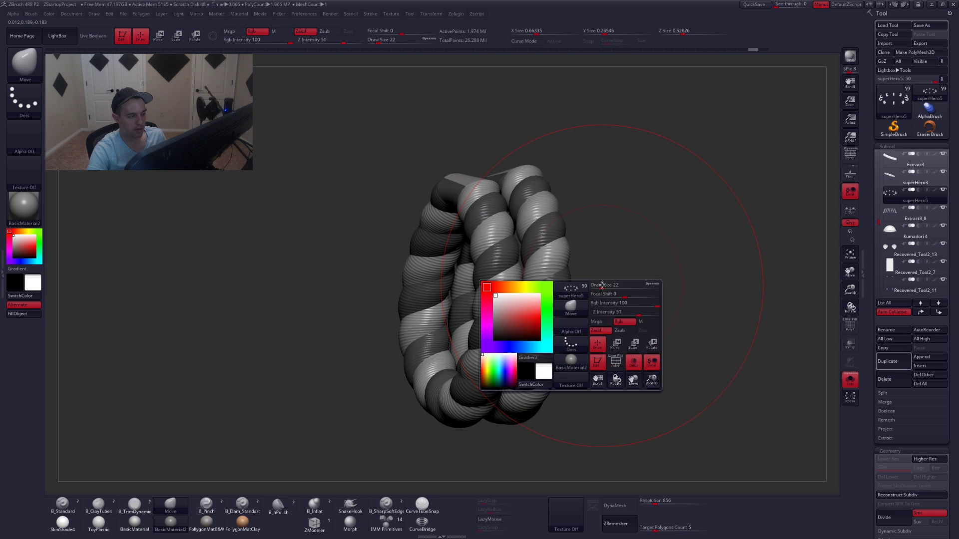
mouse_move(602, 286)
left_mouse_down()
mouse_move(646, 351)
mouse_move(585, 255)
mouse_move(492, 236)
mouse_move(542, 228)
mouse_move(427, 324)
mouse_move(456, 310)
left_mouse_up()
key("s")
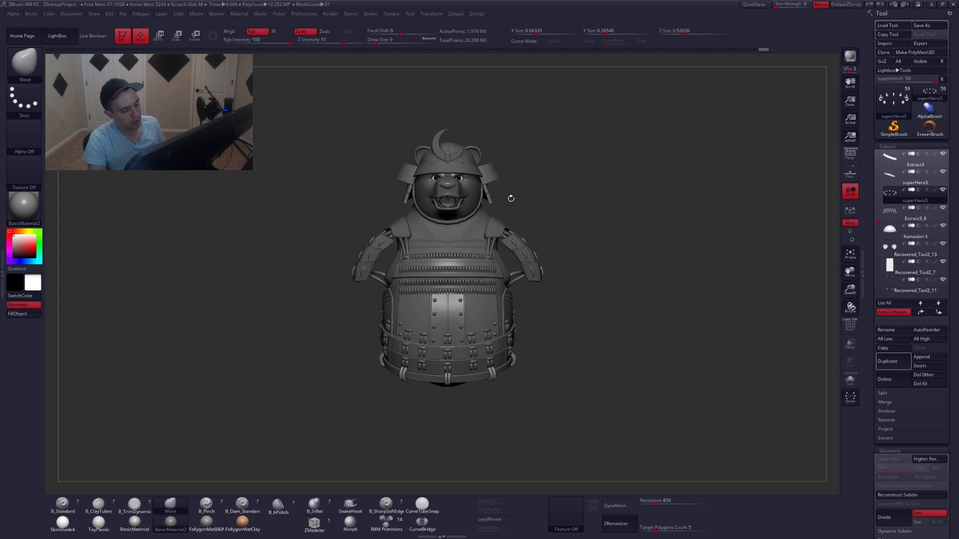
Show all of the bear's subtools and hide superHero3_1_copy2_11 and the UMesh_Recovered_Tool2_15 fish.
left_click_drag(558, 243, 604, 241, "alt")
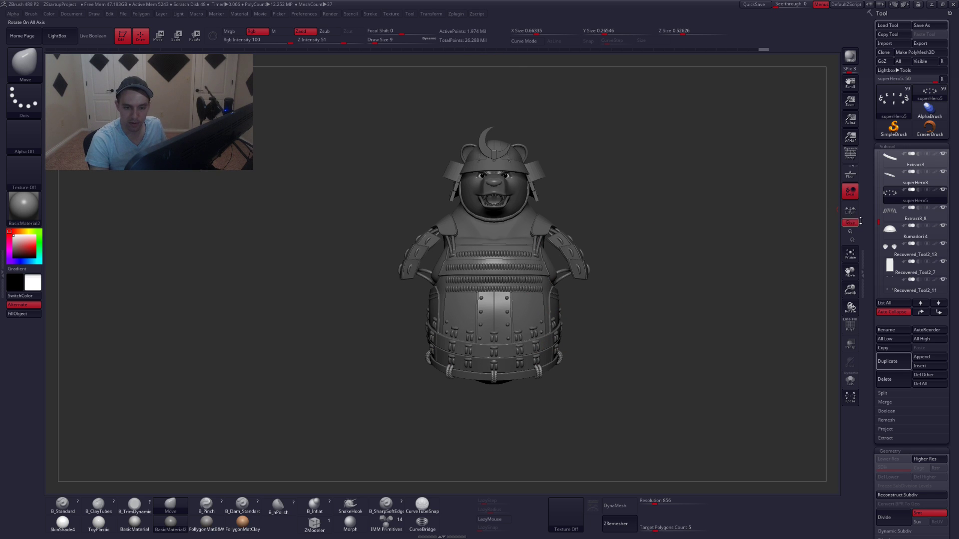
left_click(944, 190, "shift")
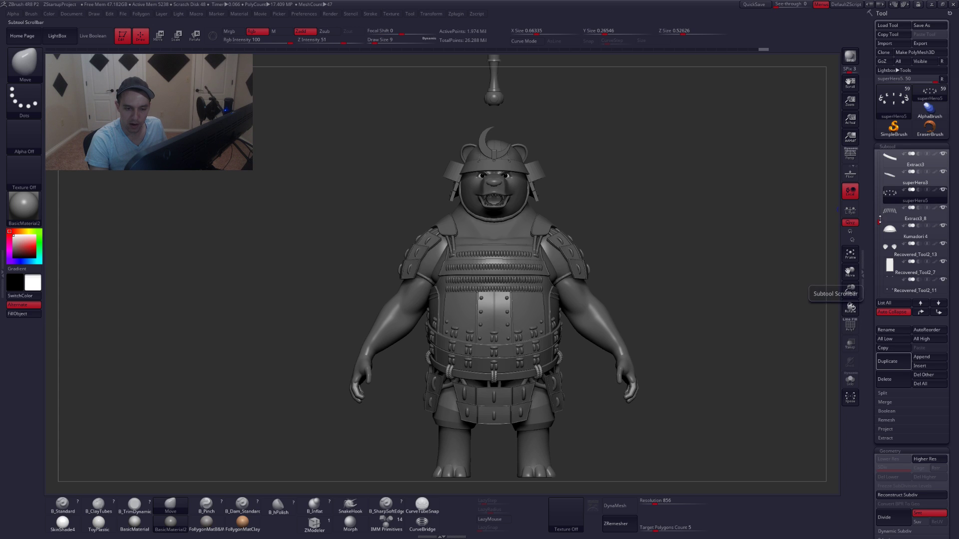
left_click_drag(879, 220, 879, 268)
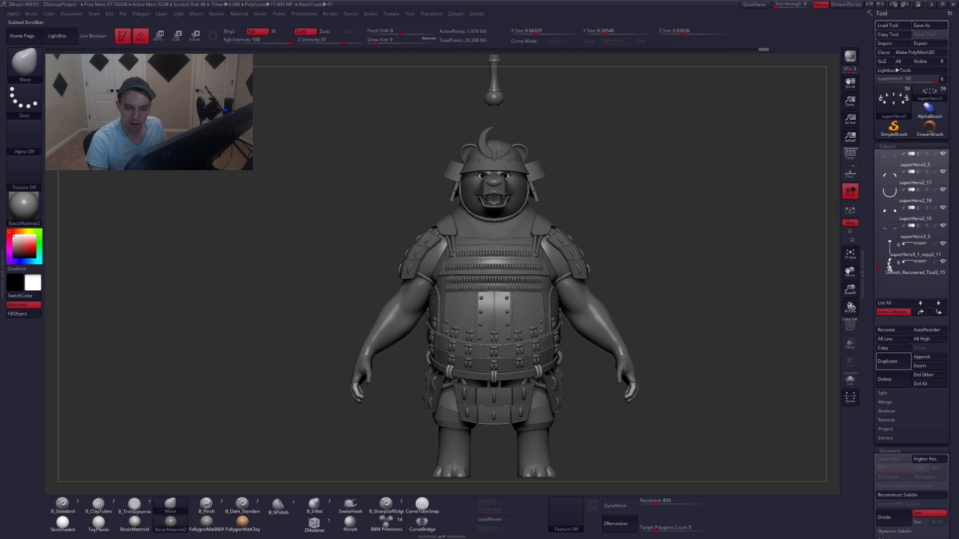
left_click(943, 244)
left_click(943, 261)
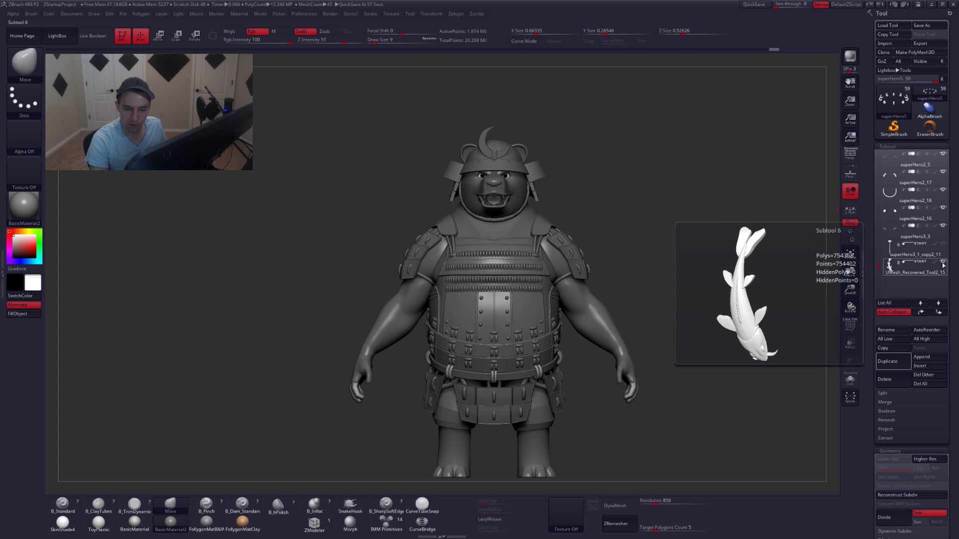
Review the full armored bear from the front and side, and select the superHero2_10 shoulder straps for close inspection.
left_click_drag(648, 293, 609, 242, "alt")
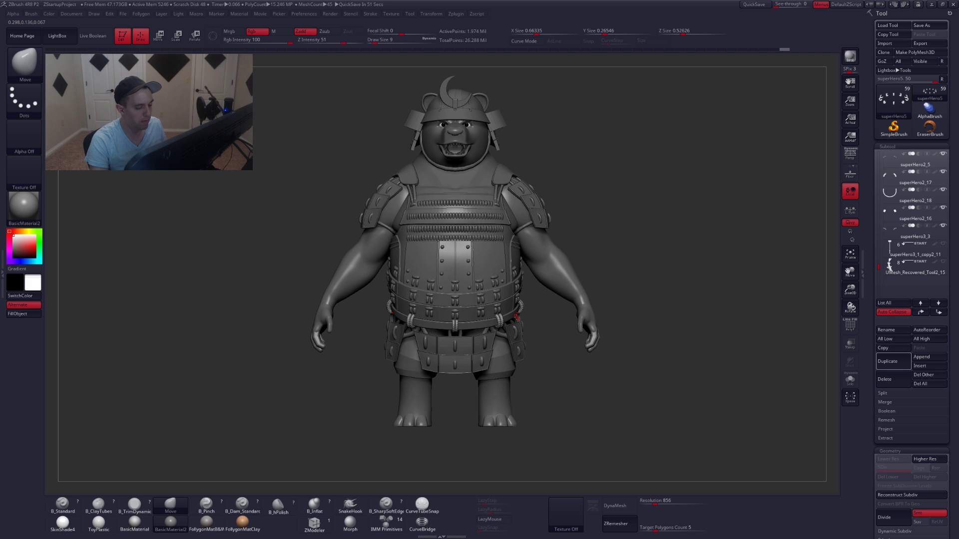
mouse_move(453, 331)
right_mouse_down()
mouse_move(481, 331)
mouse_move(467, 331)
right_mouse_up()
left_click_drag(564, 319, 402, 286)
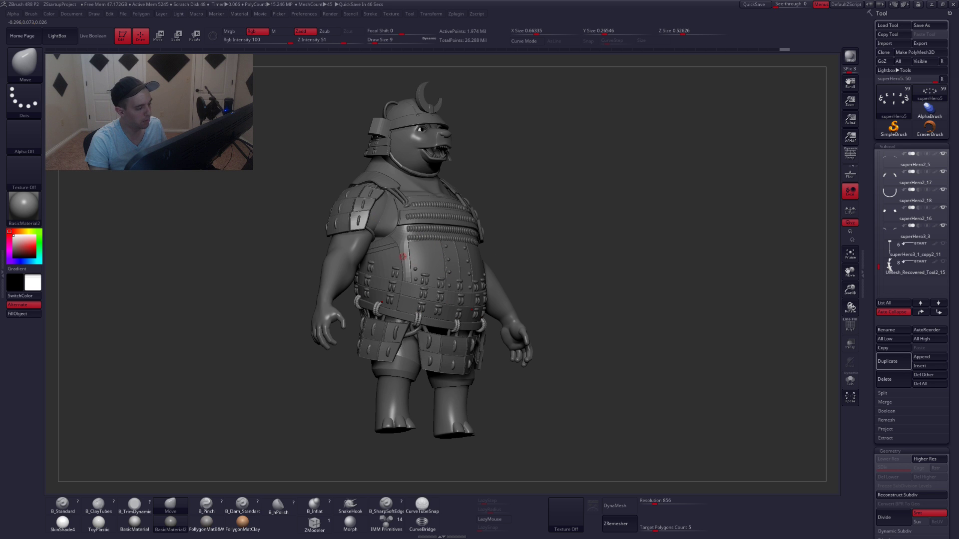
right_click_drag(397, 267, 478, 270)
left_click_drag(477, 269, 449, 240)
left_click(456, 227, "alt")
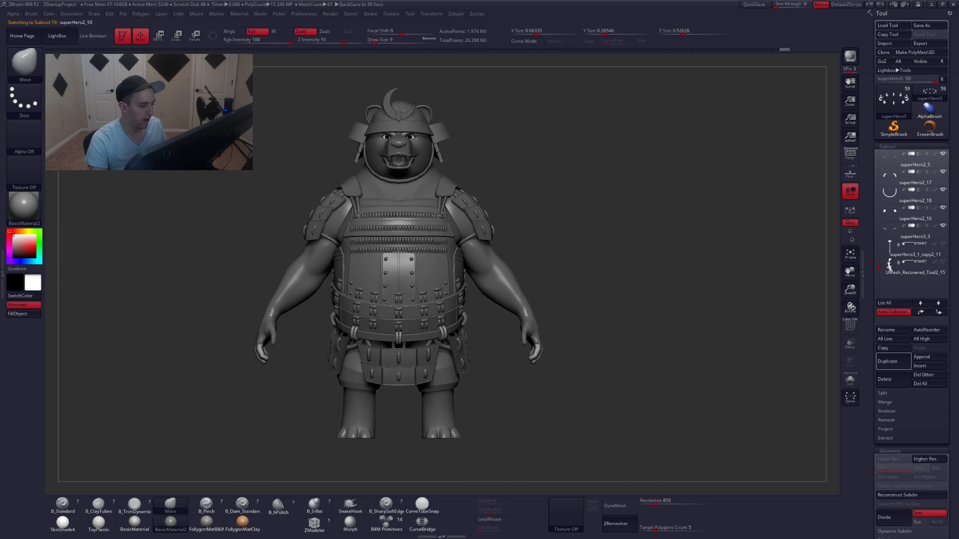
mouse_move(457, 227)
right_mouse_down("ctrl")
mouse_move(480, 265)
mouse_move(455, 230)
right_mouse_up("ctrl")
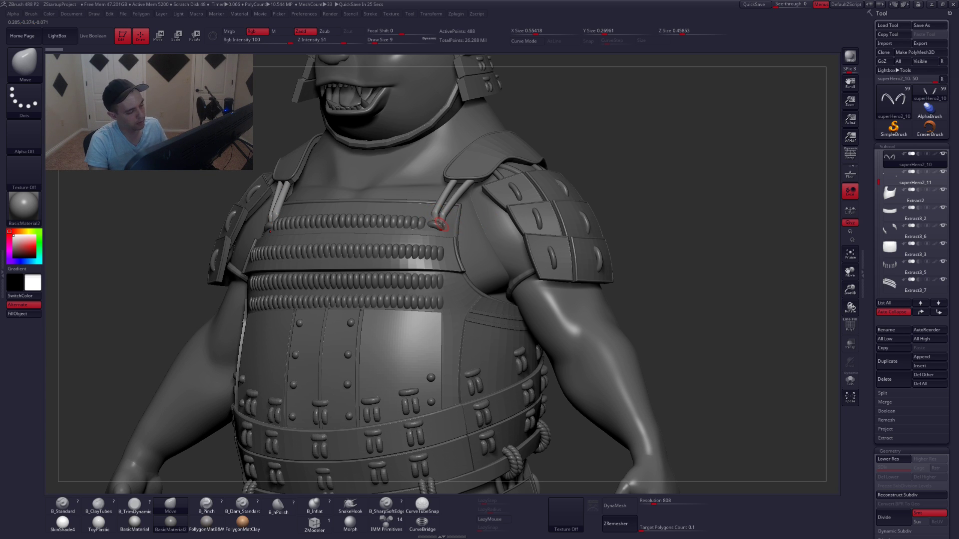
right_click_drag(471, 250, 439, 236, "ctrl")
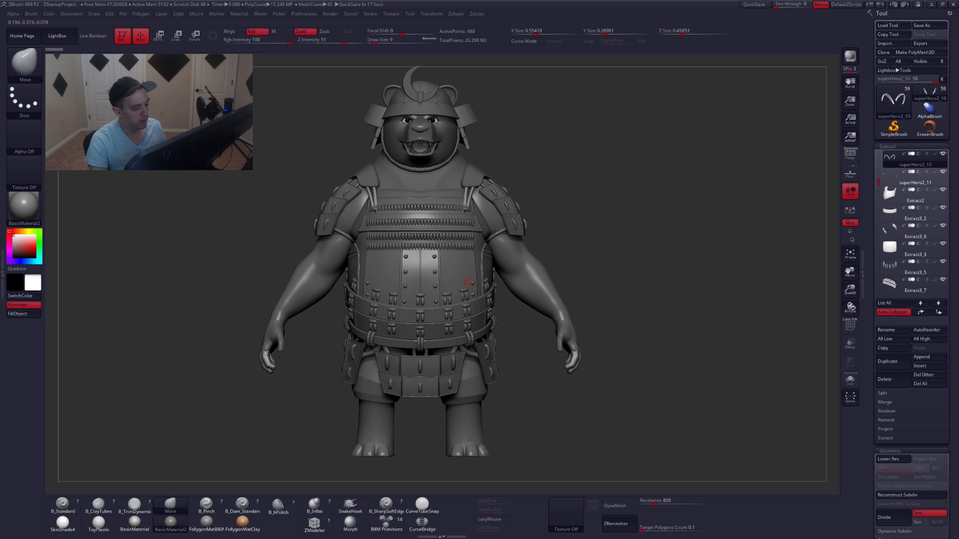
right_click_drag(580, 273, 587, 267, "ctrl")
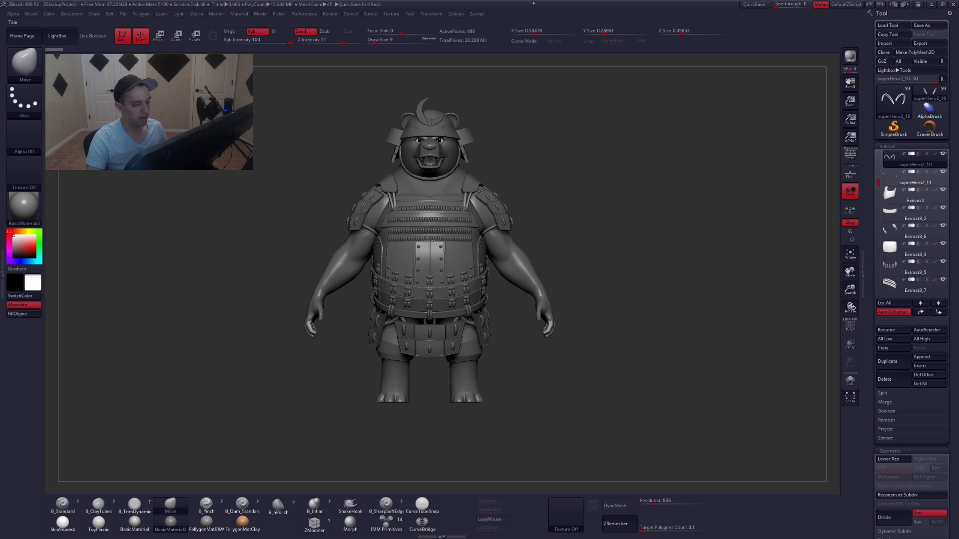
Select the Extract3_7 chest lacing and compare the armor with the red samurai reference in Photoshop's Kumadori Ref.psd.
left_click(441, 222, "alt")
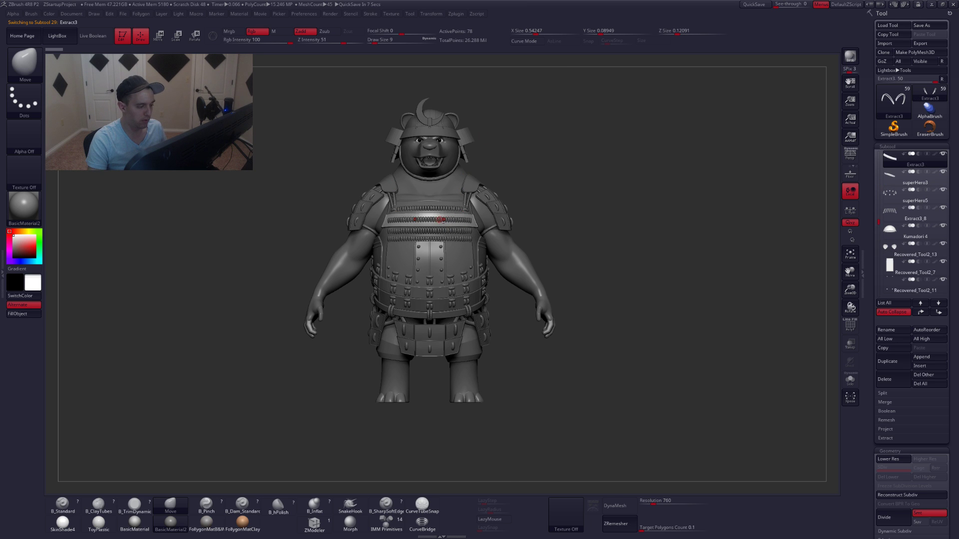
key("f")
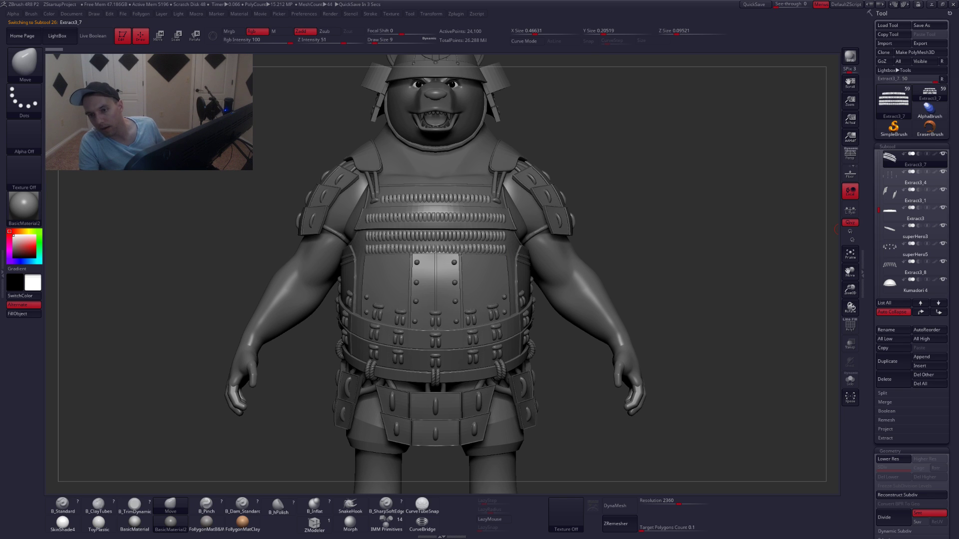
left_click_drag(958, 150, 612, 94)
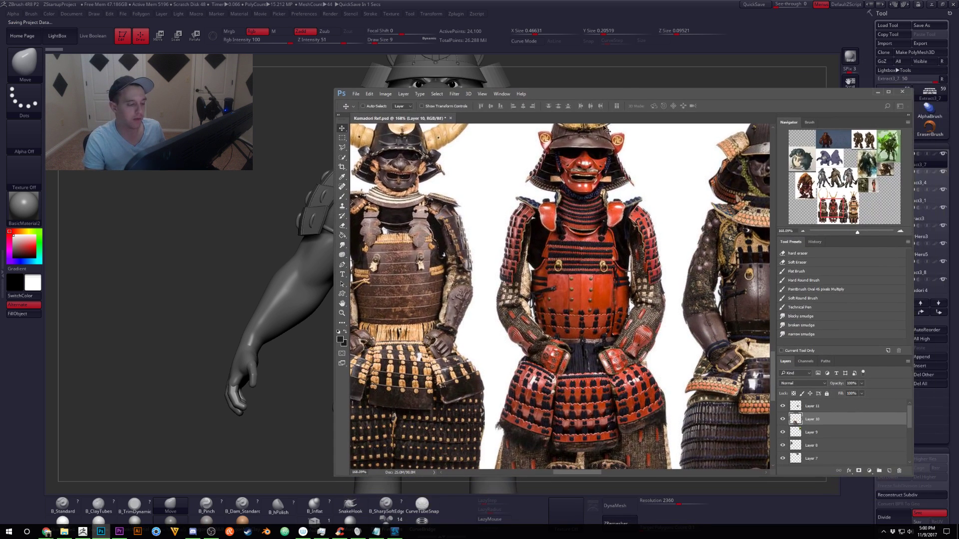
left_click_drag(580, 260, 582, 261, "ctrl")
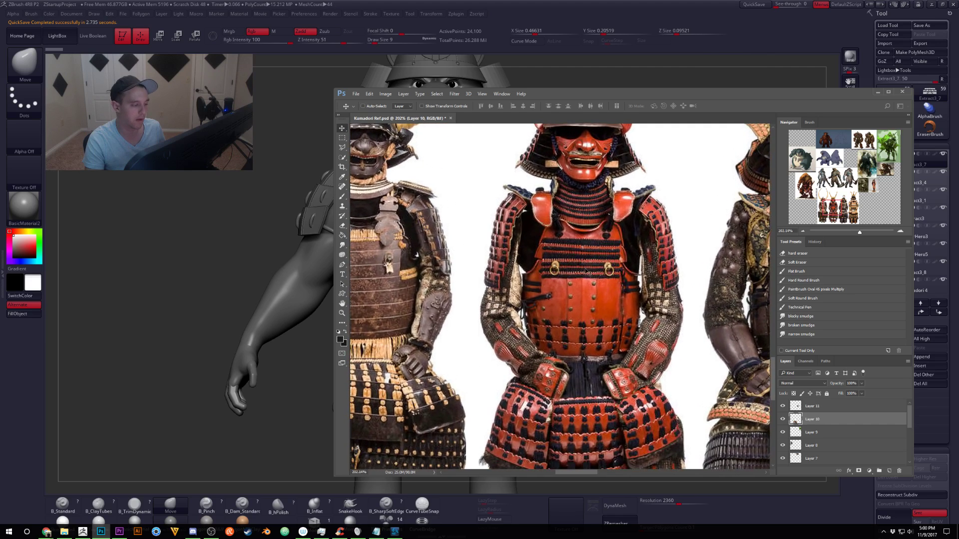
left_click(598, 261, "alt")
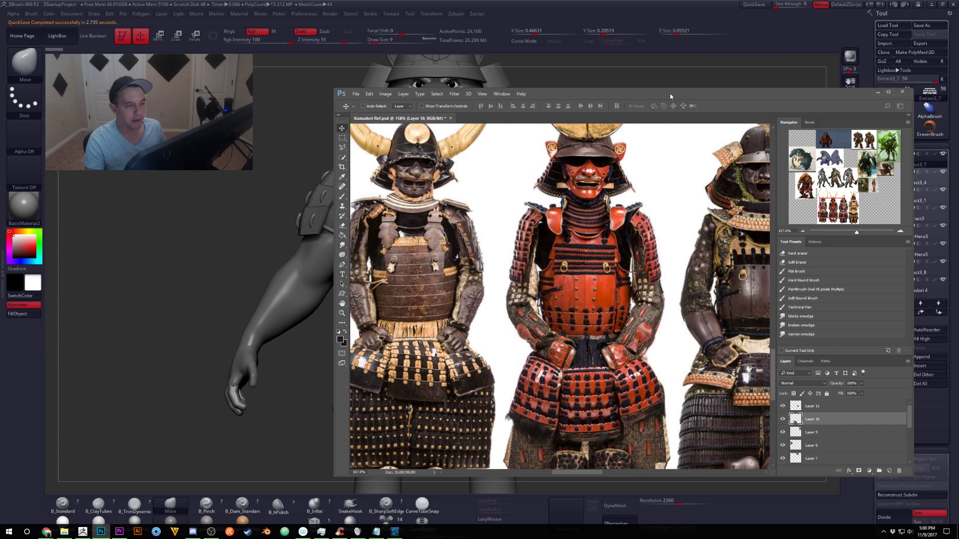
key("alt+Tab")
right_click_drag(479, 244, 466, 310, "ctrl")
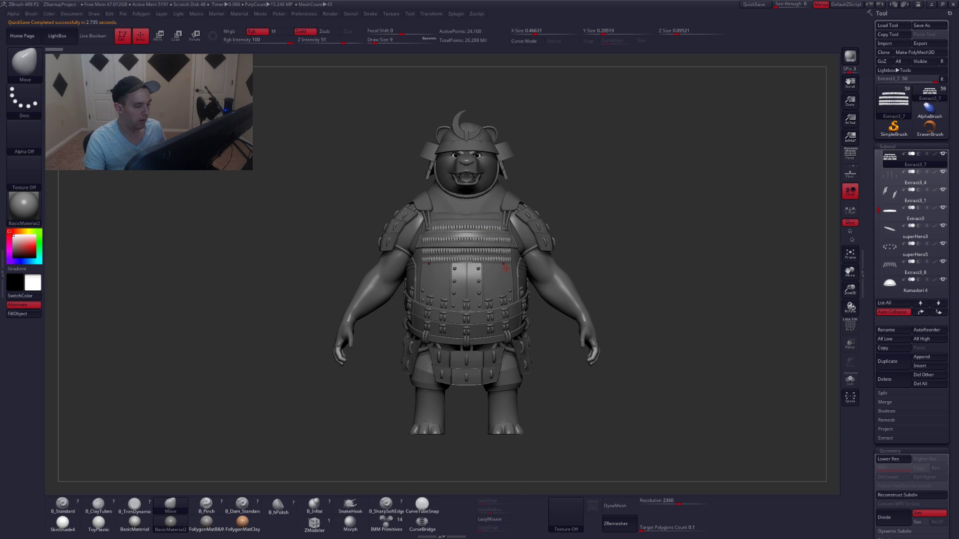